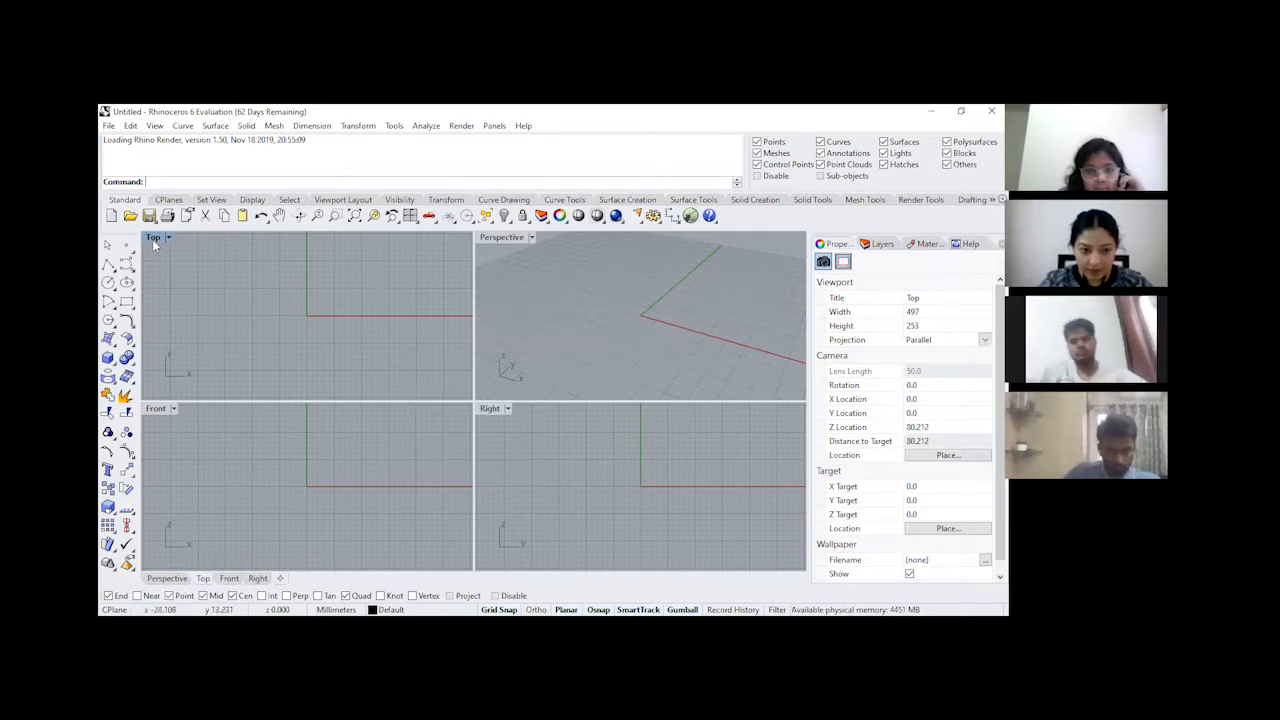
Step: Activate the Front, Right and Perspective viewports in turn to view their properties
{"action": "left_click", "coordinate": [150, 408]}
{"action": "left_click", "coordinate": [481, 416]}
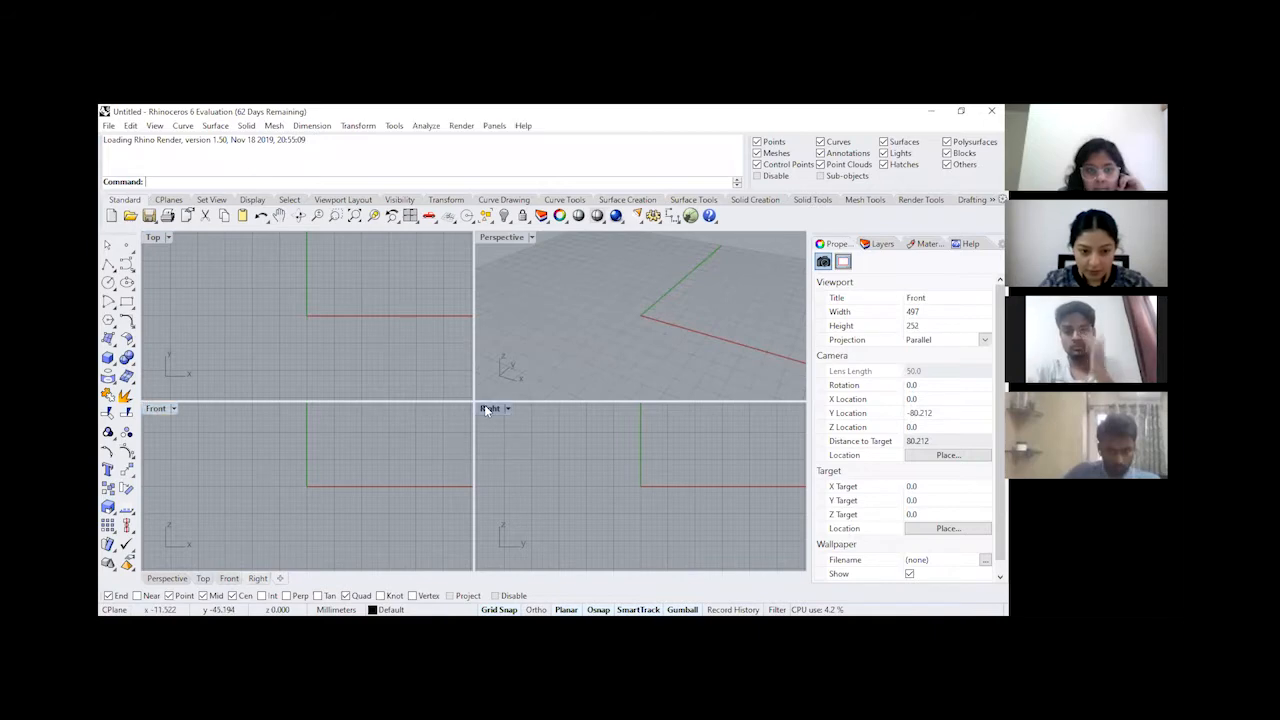
{"action": "left_click", "coordinate": [500, 241]}
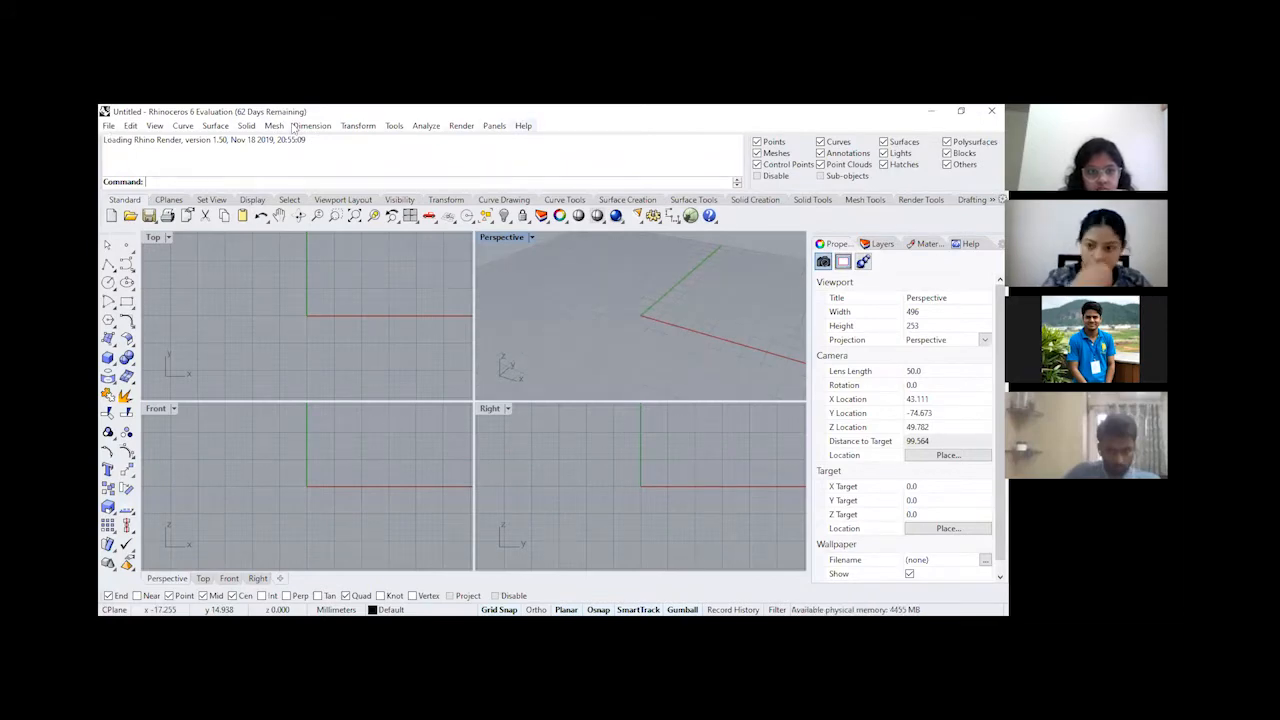
Step: Examine the available file, edit, view, curve, dimension, transform, tools, render and panel commands
{"action": "left_click", "coordinate": [108, 126]}
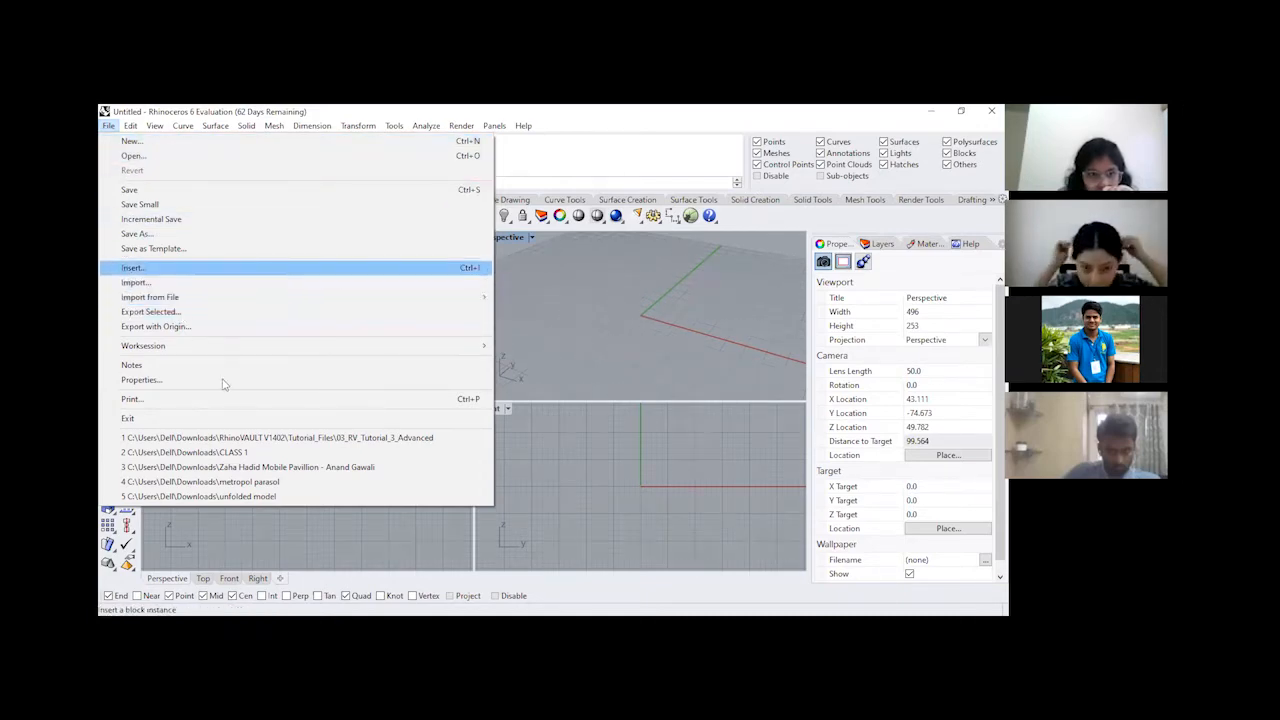
{"action": "mouse_move", "coordinate": [132, 126]}
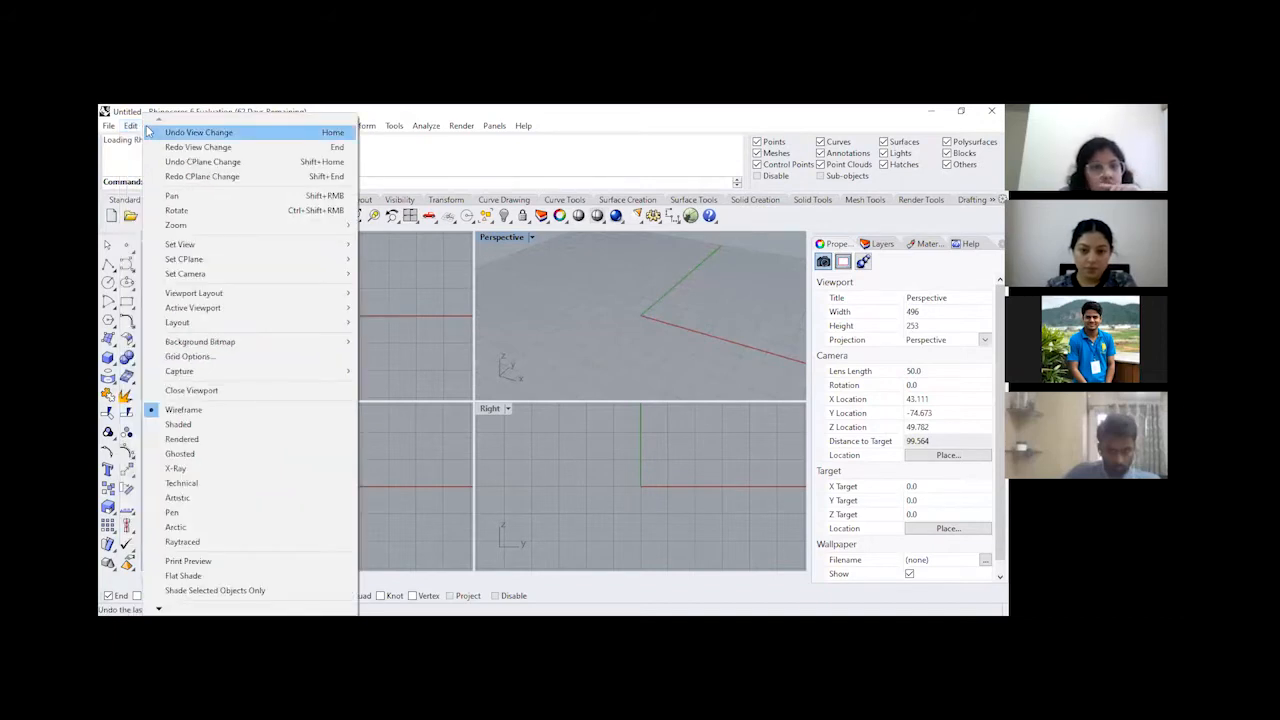
{"action": "left_click", "coordinate": [240, 110]}
{"action": "left_click", "coordinate": [158, 127]}
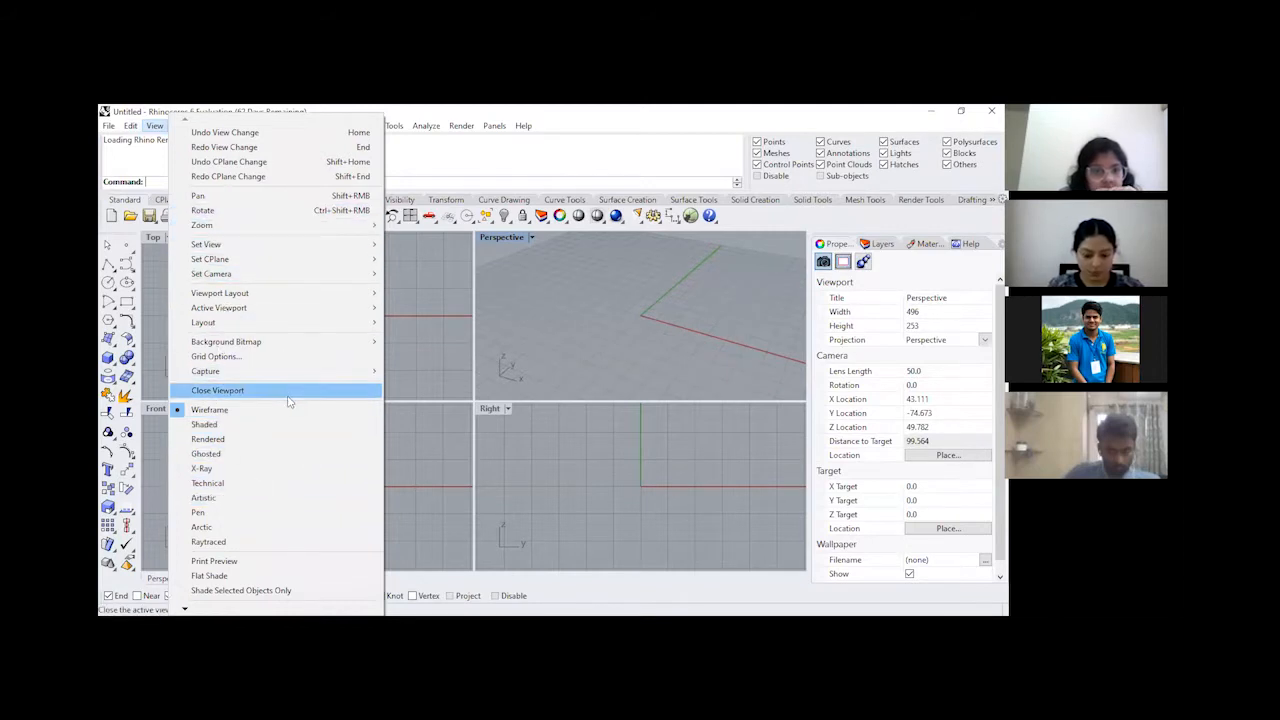
{"action": "left_click", "coordinate": [197, 125]}
{"action": "left_click", "coordinate": [186, 126]}
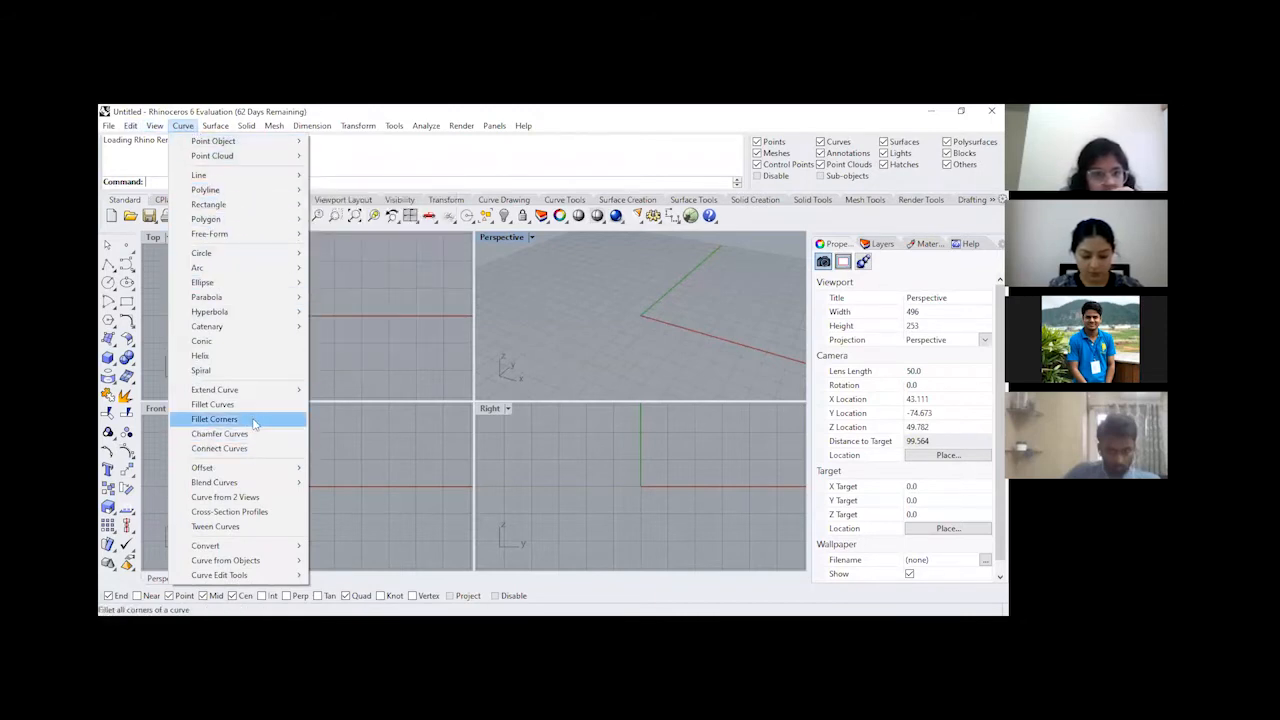
{"action": "mouse_move", "coordinate": [215, 130]}
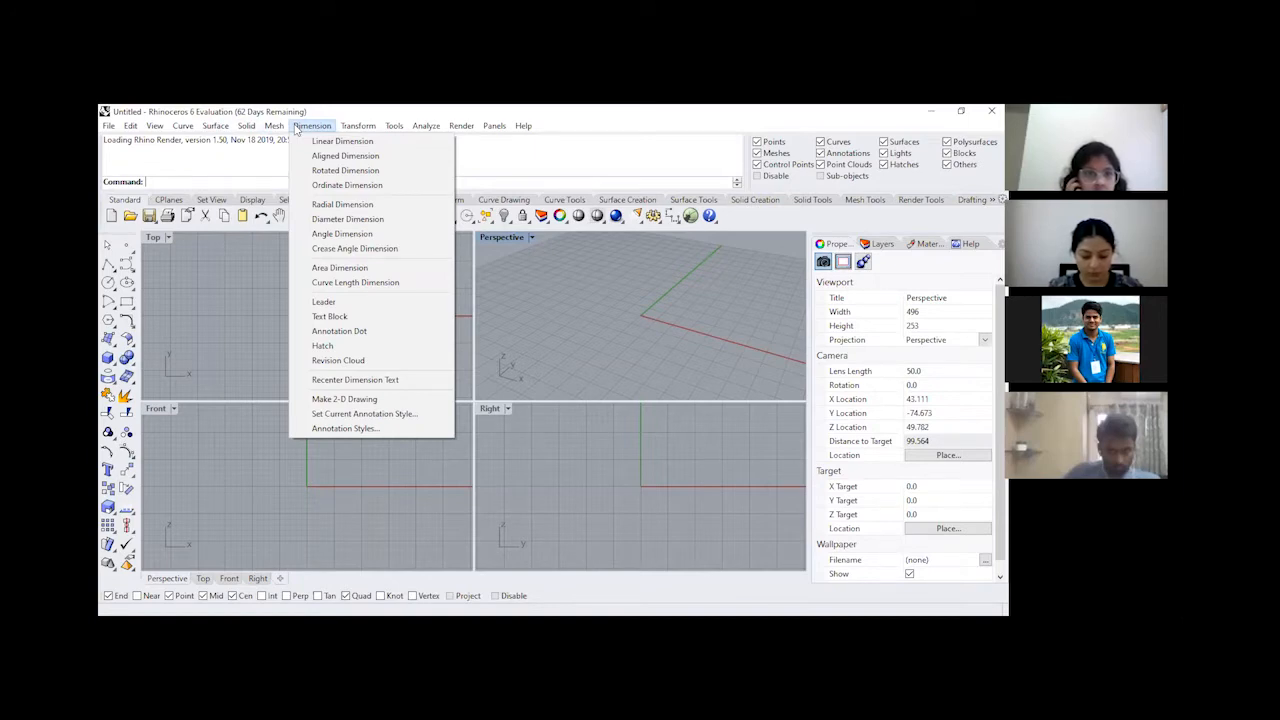
{"action": "key", "text": "Right"}
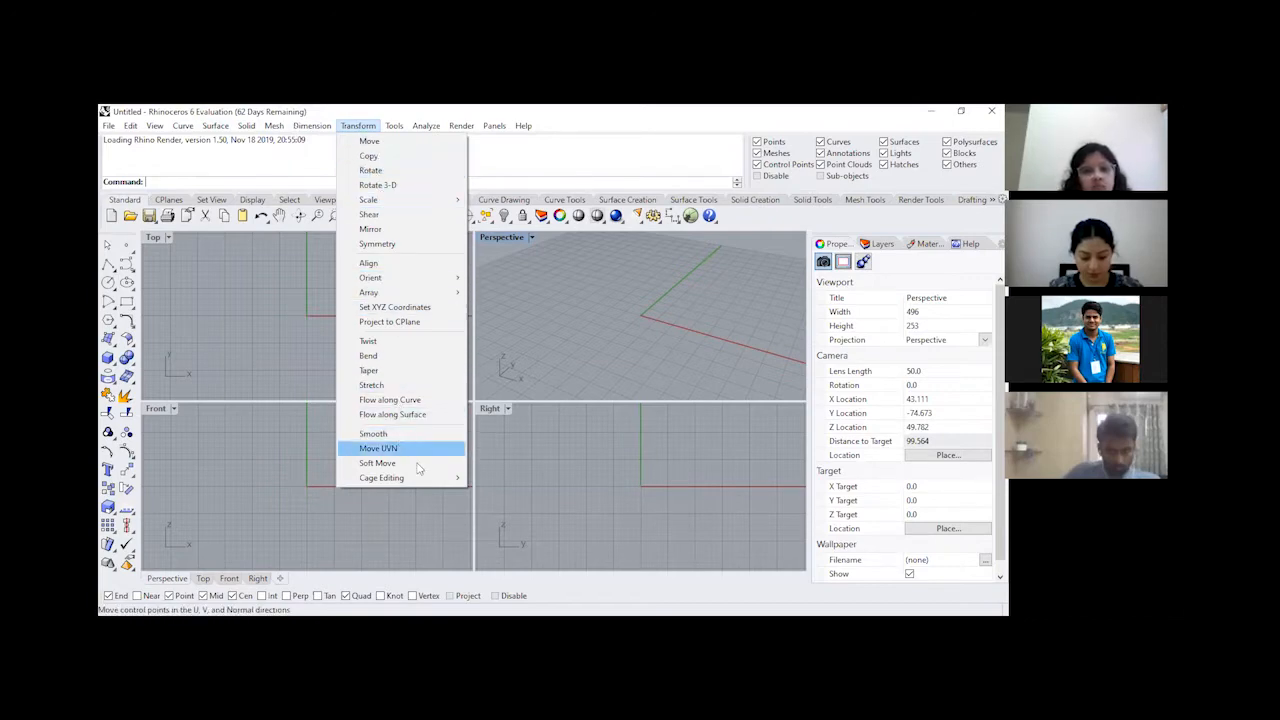
{"action": "mouse_move", "coordinate": [399, 129]}
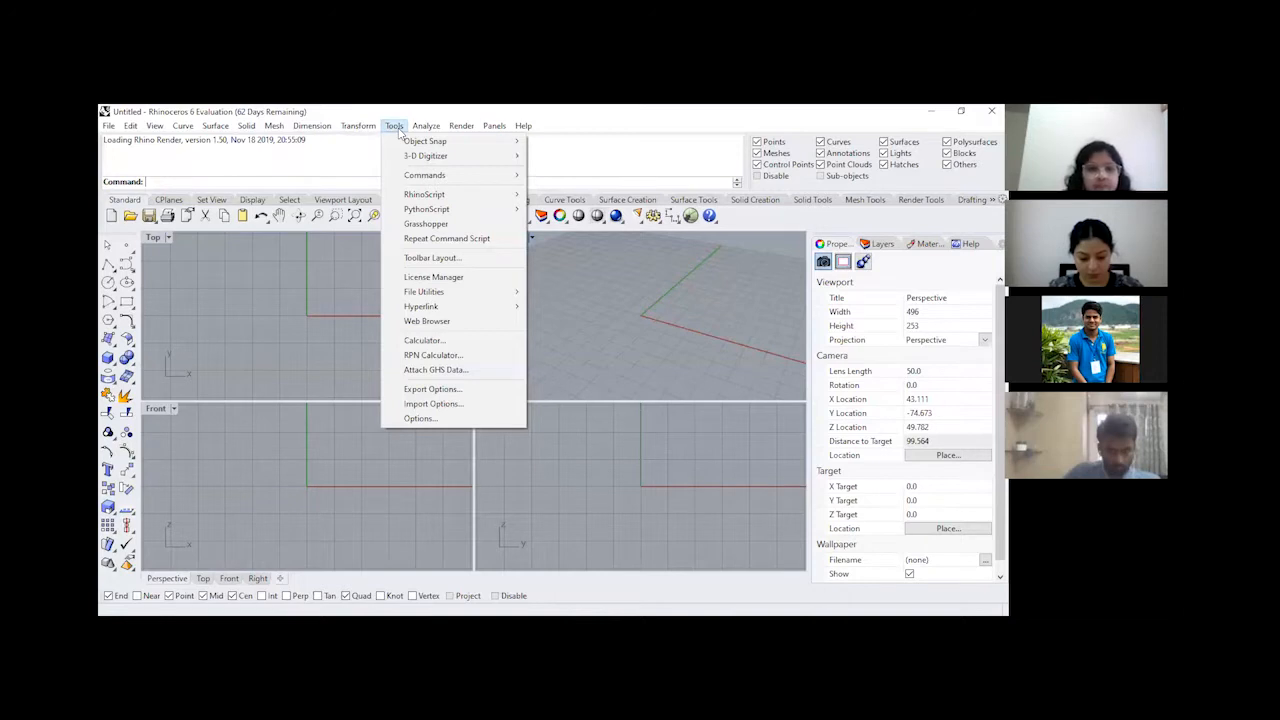
{"action": "mouse_move", "coordinate": [412, 165]}
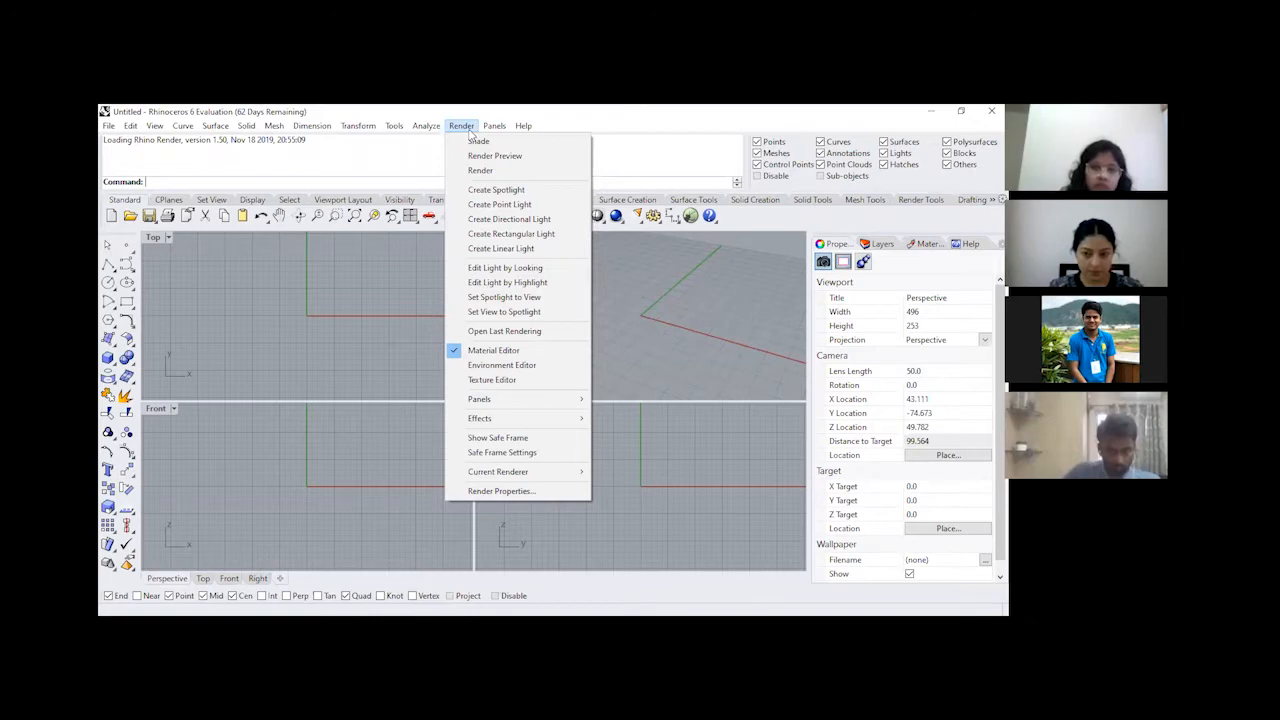
{"action": "mouse_move", "coordinate": [490, 128]}
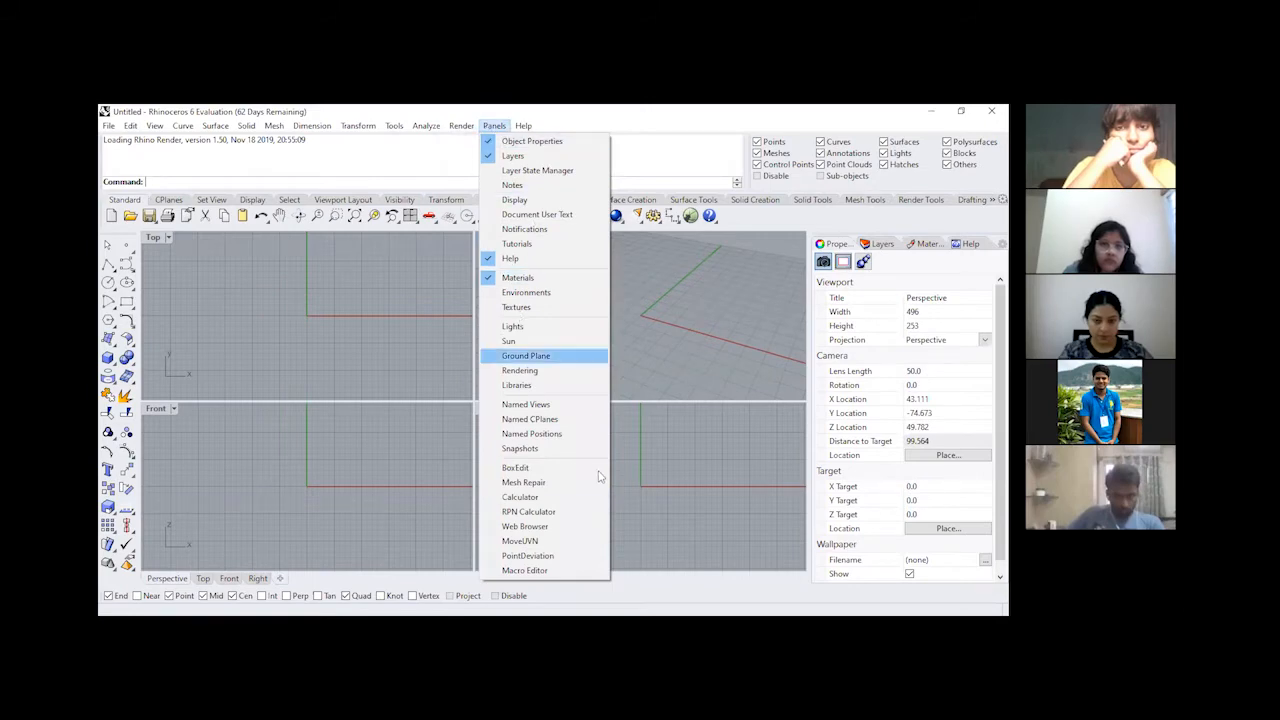
{"action": "left_click", "coordinate": [672, 308]}
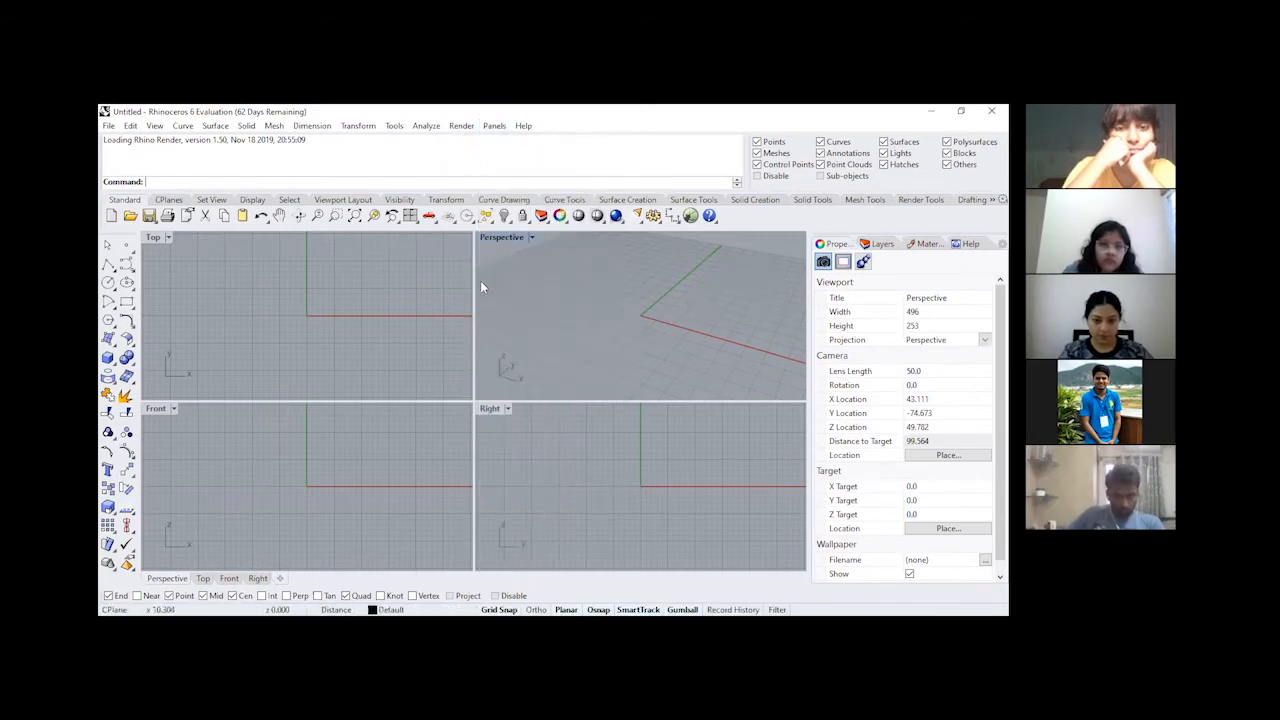
Step: Activate the Top viewport, shrink the command history area to a single line, and restore its height
{"action": "left_click", "coordinate": [223, 278]}
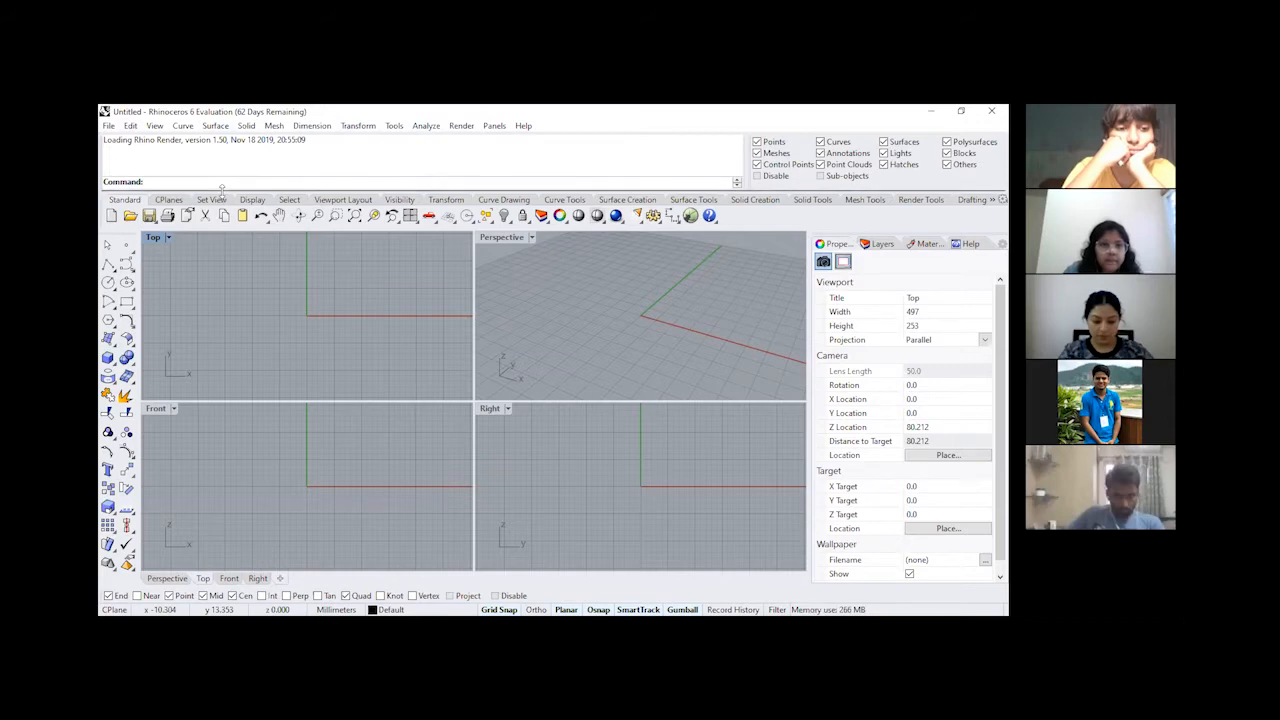
{"action": "left_click_drag", "start_coordinate": [222, 188], "coordinate": [224, 154]}
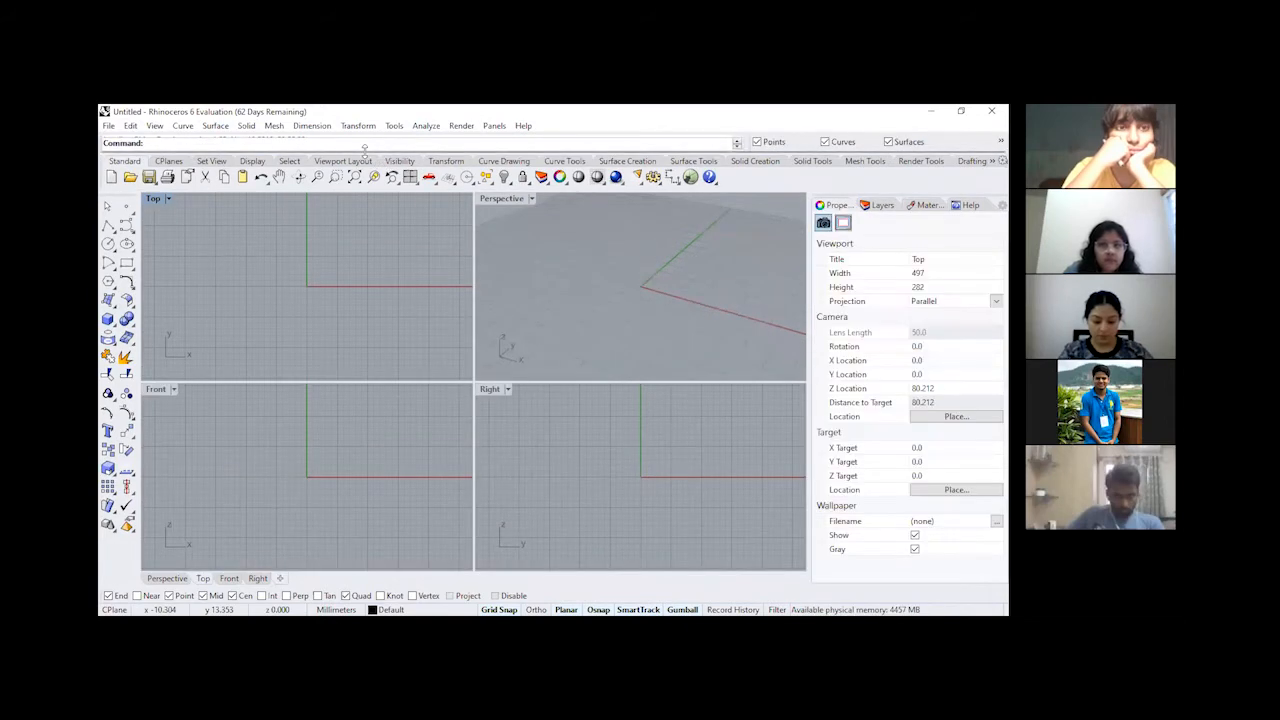
{"action": "left_click_drag", "start_coordinate": [365, 148], "coordinate": [365, 193]}
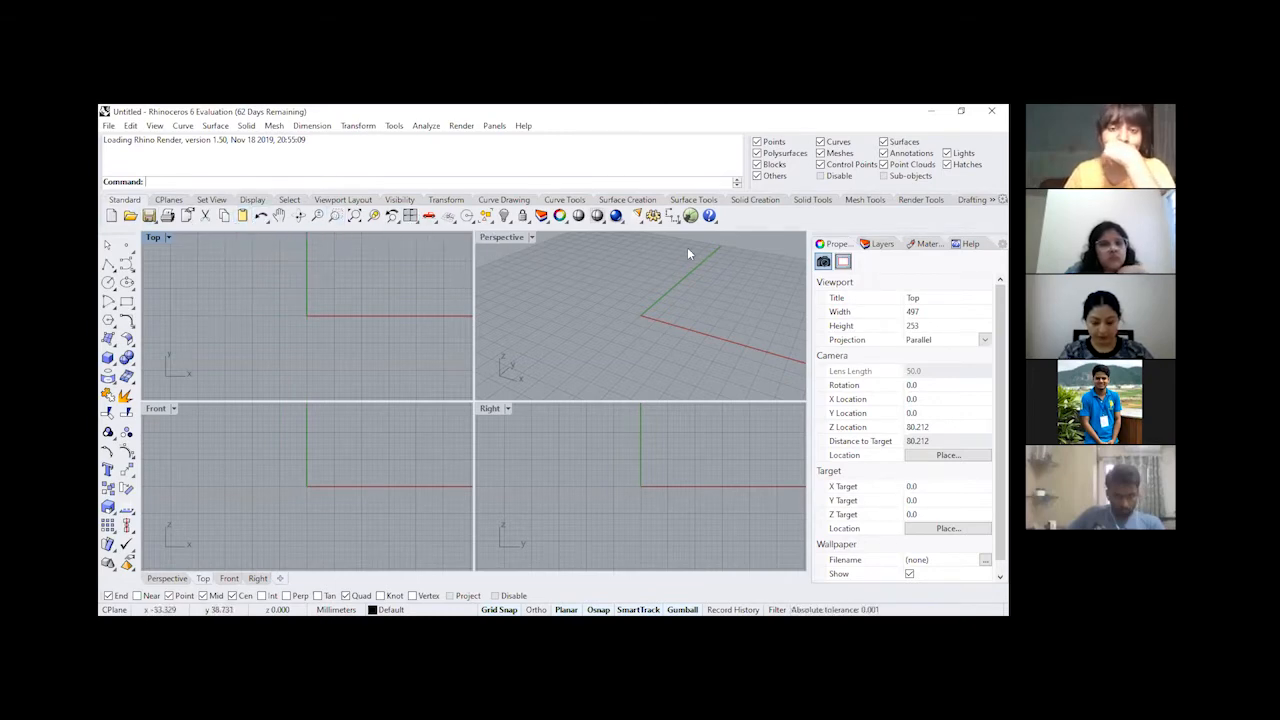
Step: Examine the CPlanes, Set View, Display, Select, Viewport Layout, Visibility and Transform toolsets, comparing the last with the full list of transform commands
{"action": "left_click", "coordinate": [169, 200]}
{"action": "left_click", "coordinate": [211, 200]}
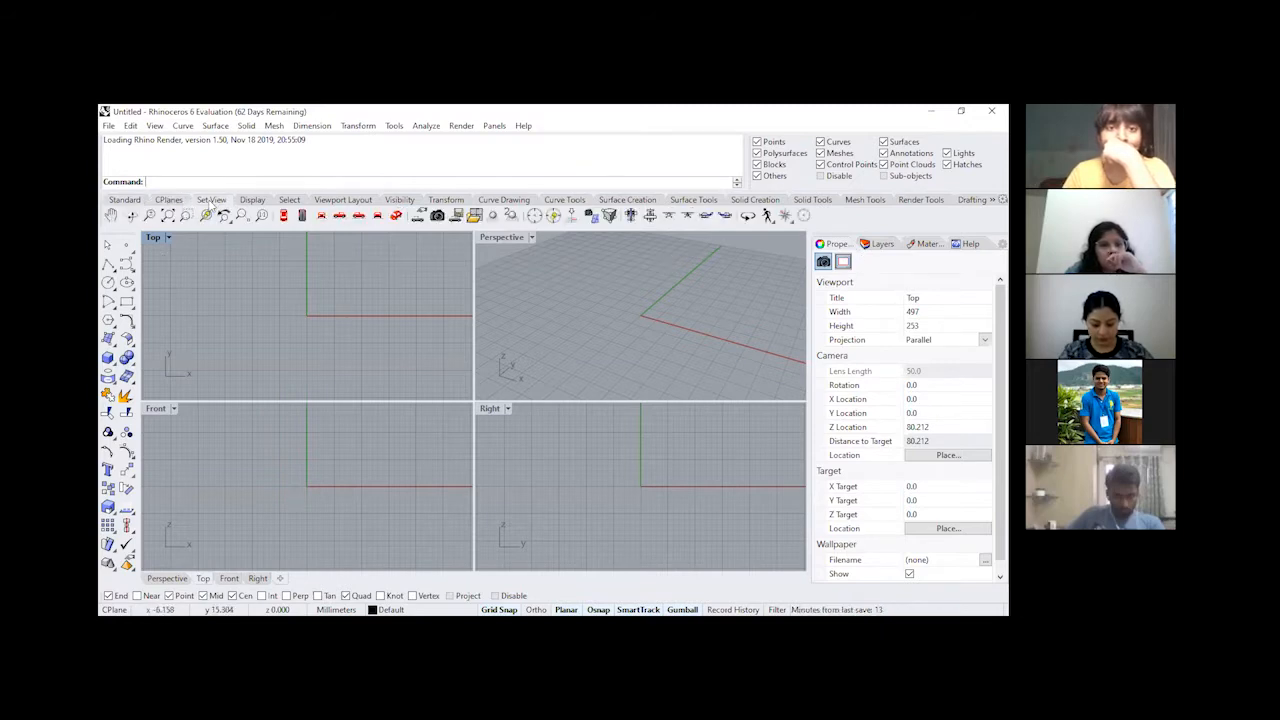
{"action": "left_click", "coordinate": [258, 201]}
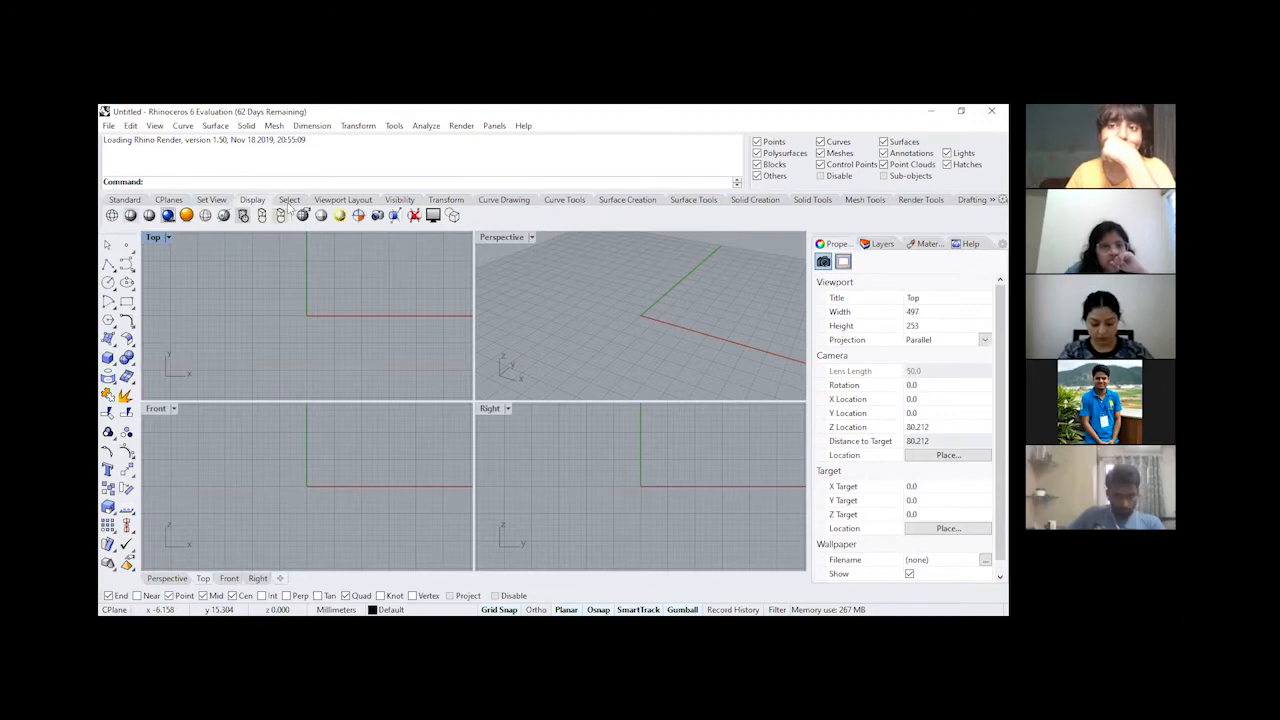
{"action": "left_click", "coordinate": [289, 200]}
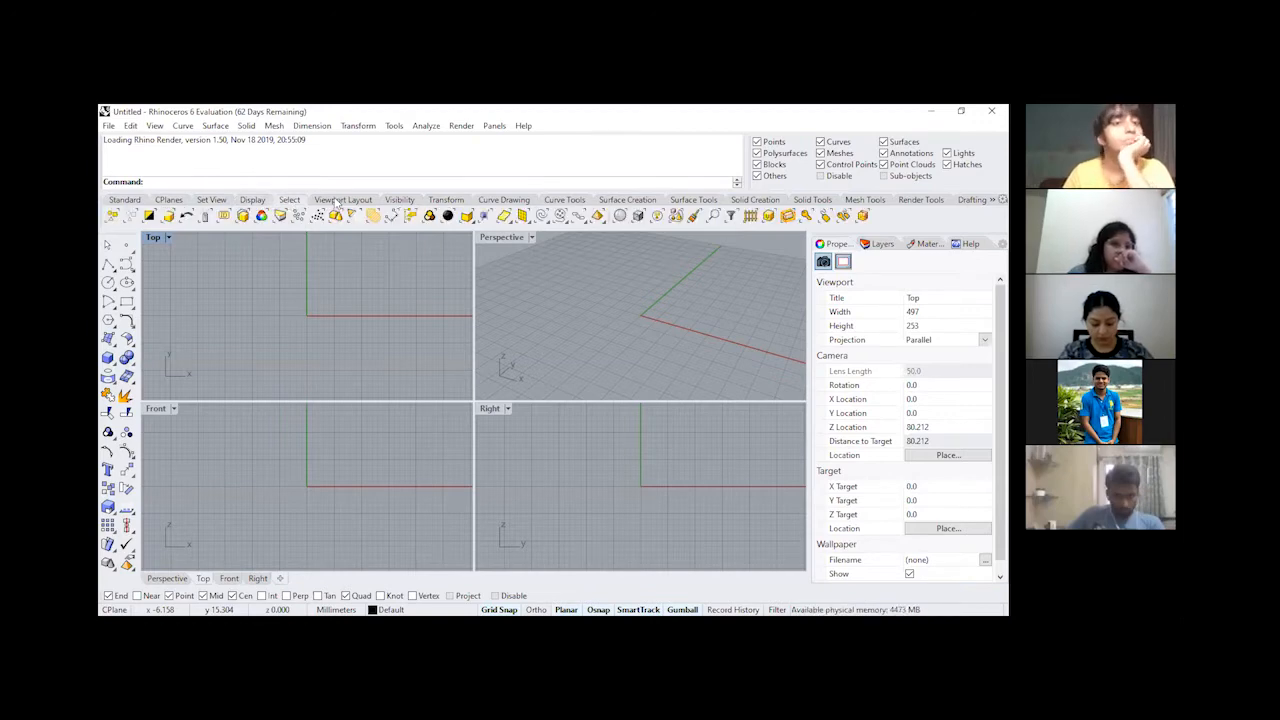
{"action": "left_click", "coordinate": [340, 200]}
{"action": "left_click", "coordinate": [404, 201]}
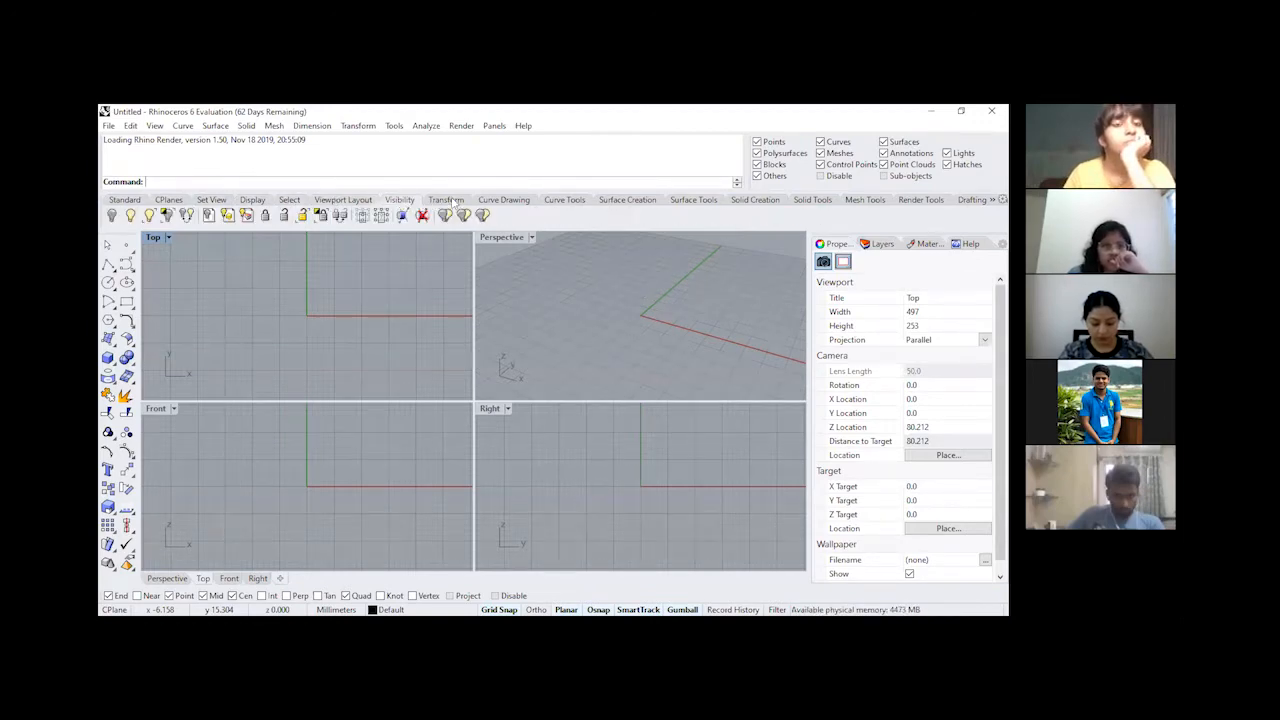
{"action": "left_click", "coordinate": [449, 201]}
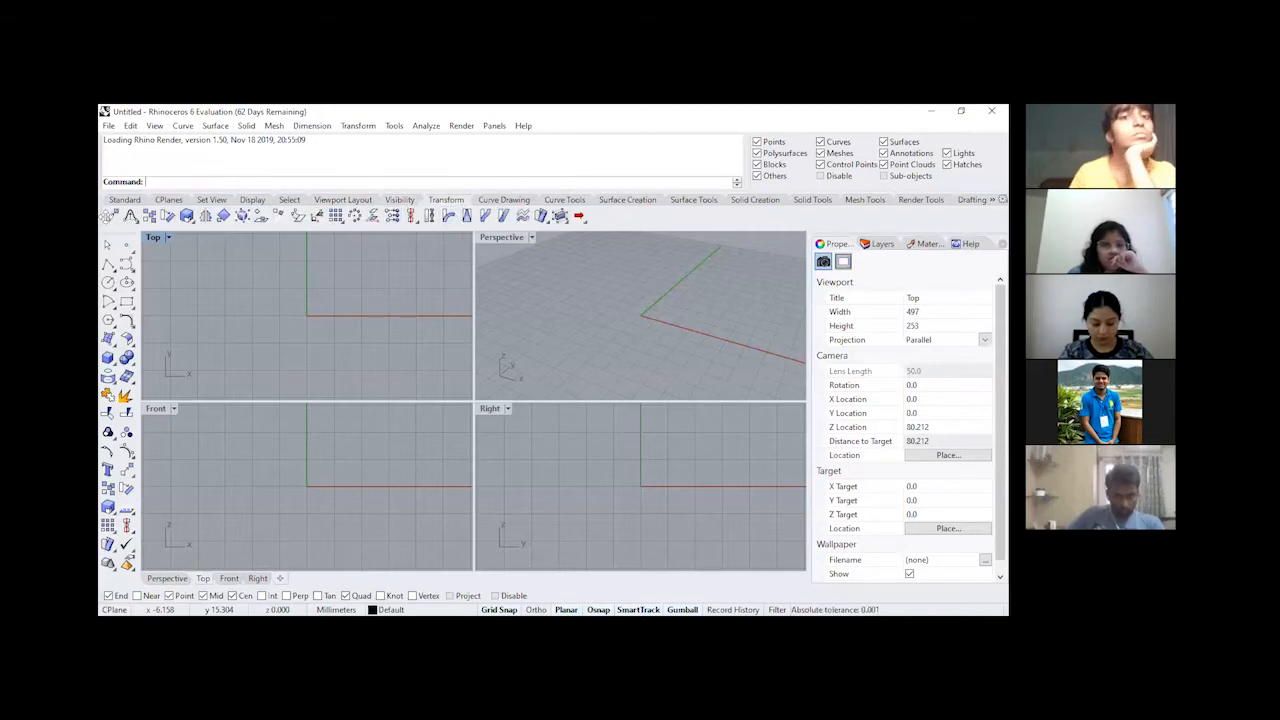
{"action": "left_click", "coordinate": [358, 125]}
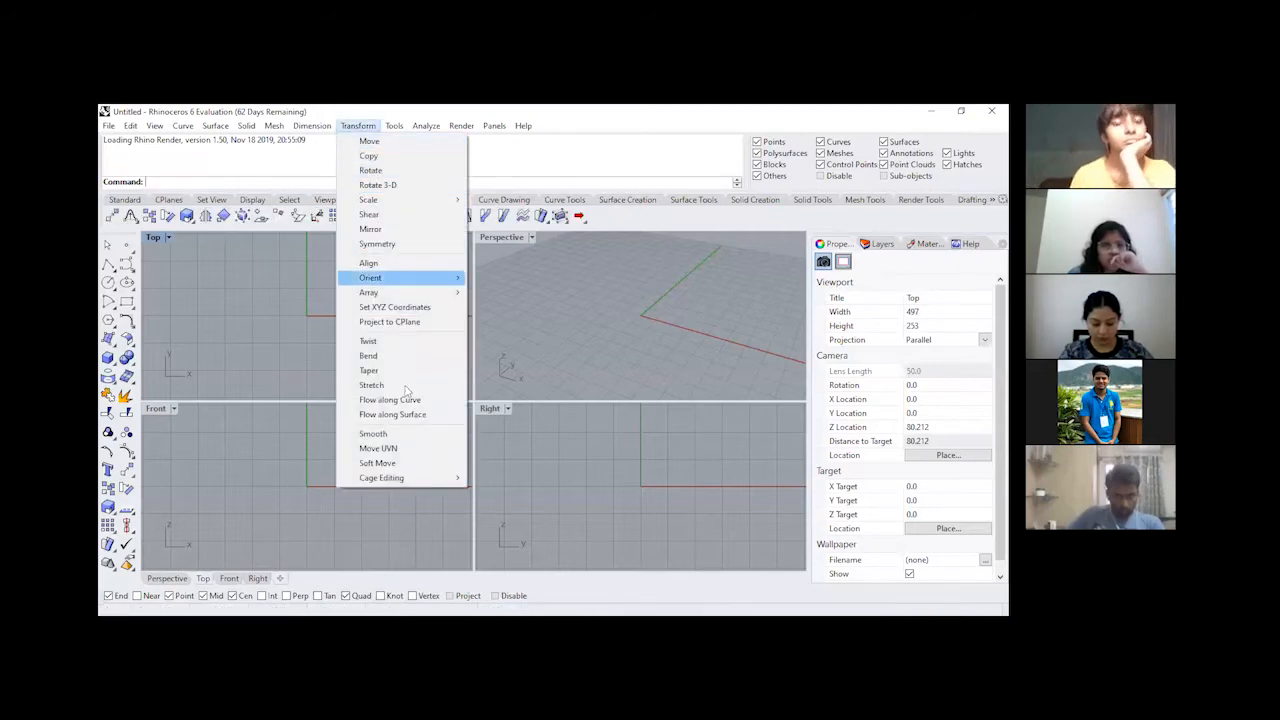
{"action": "left_click", "coordinate": [614, 363]}
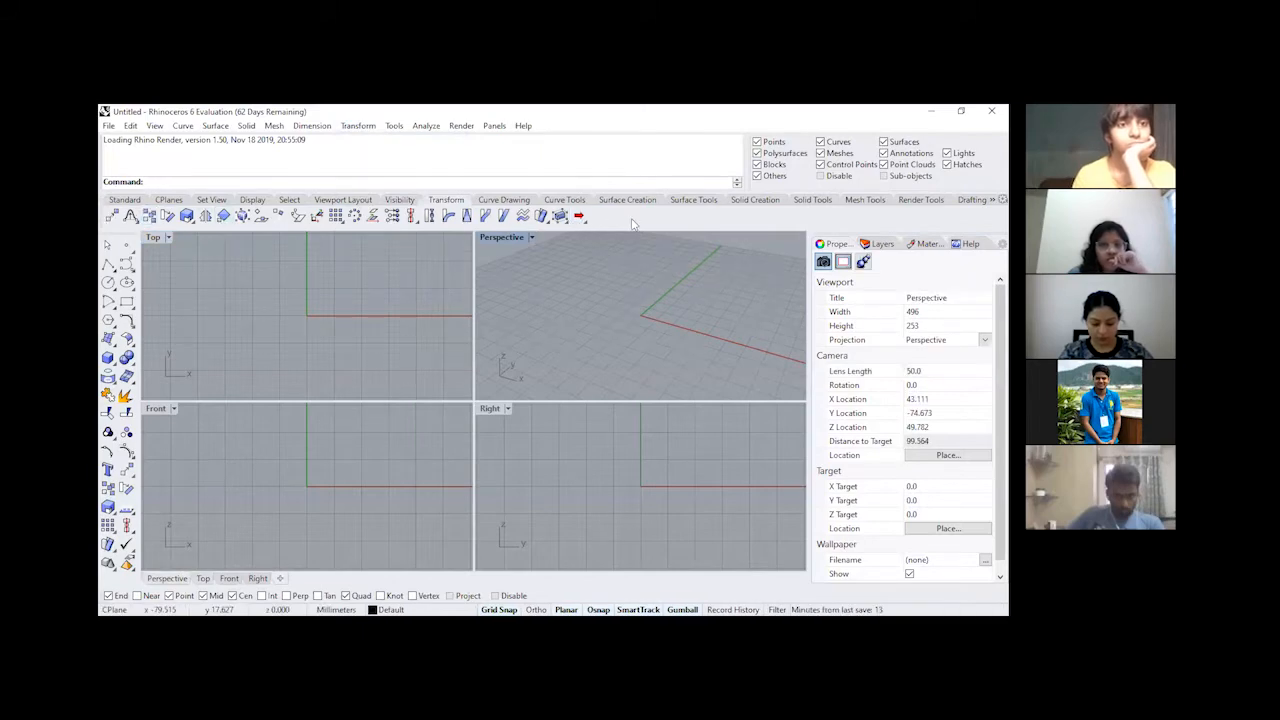
Step: Examine the Curve Drawing and Curve Tools toolsets and compare them with the full list of curve commands, including the circle variants
{"action": "left_click", "coordinate": [503, 201]}
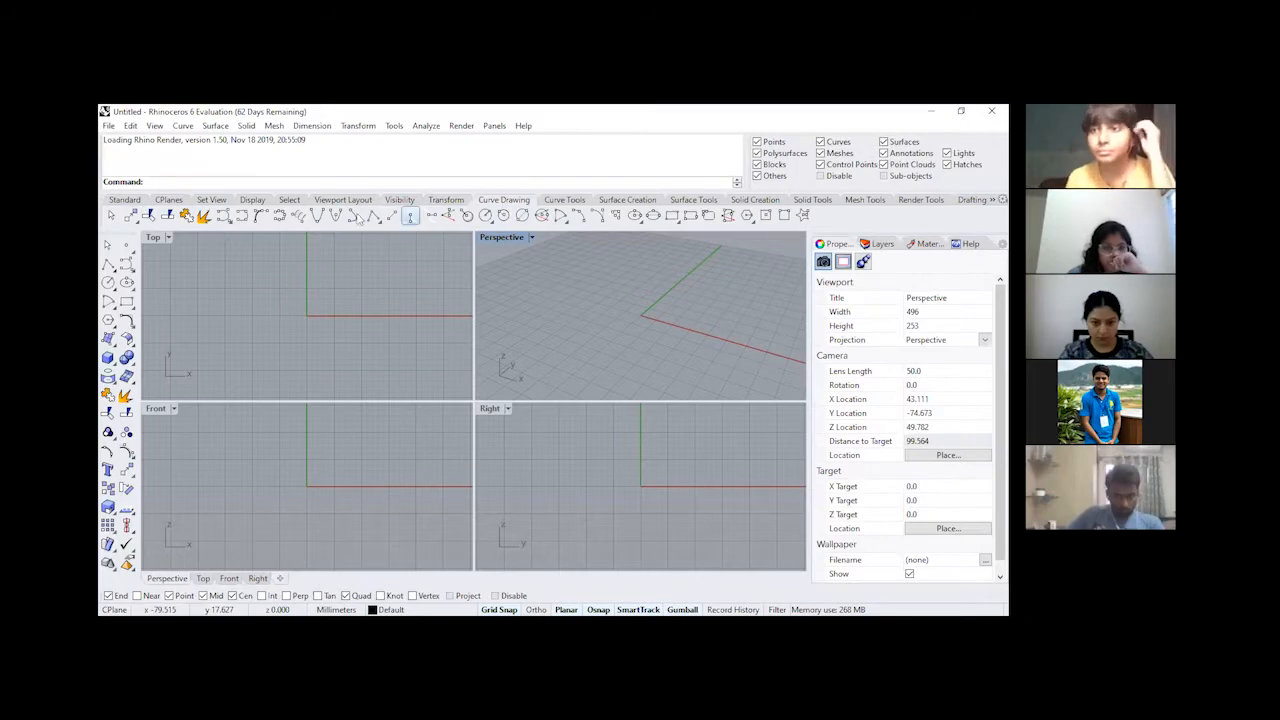
{"action": "left_click", "coordinate": [564, 200]}
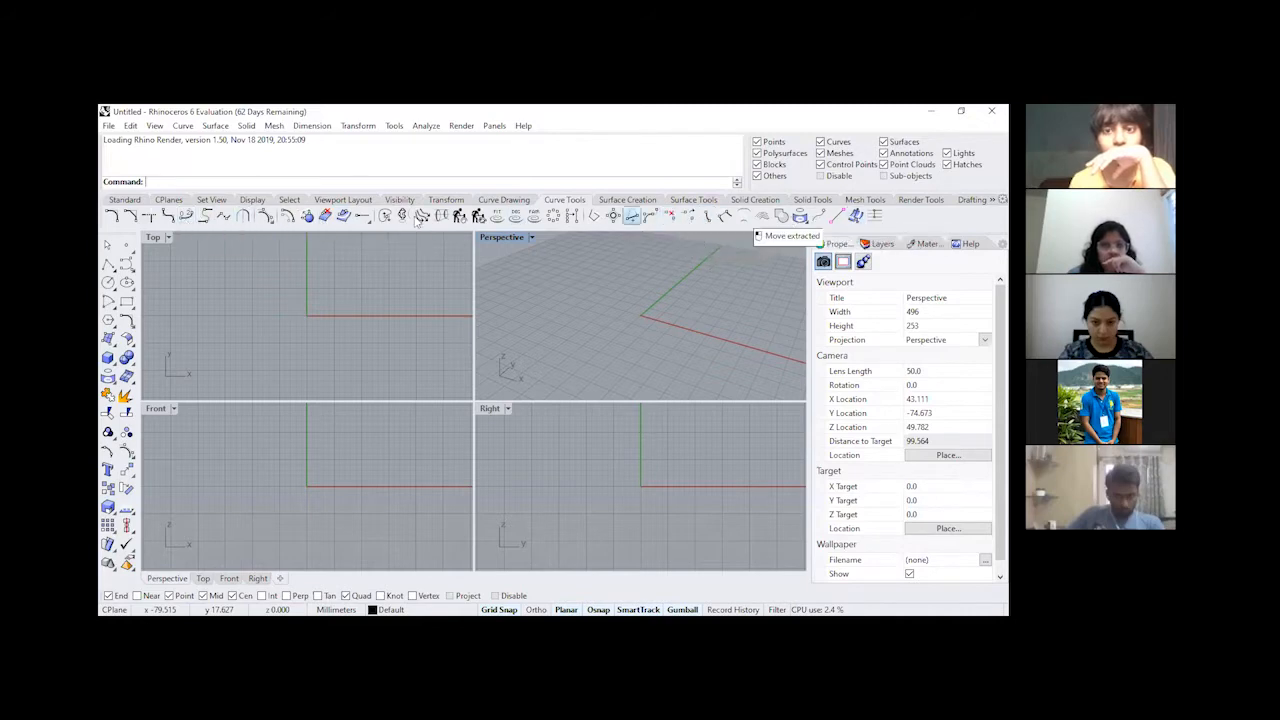
{"action": "left_click", "coordinate": [512, 201]}
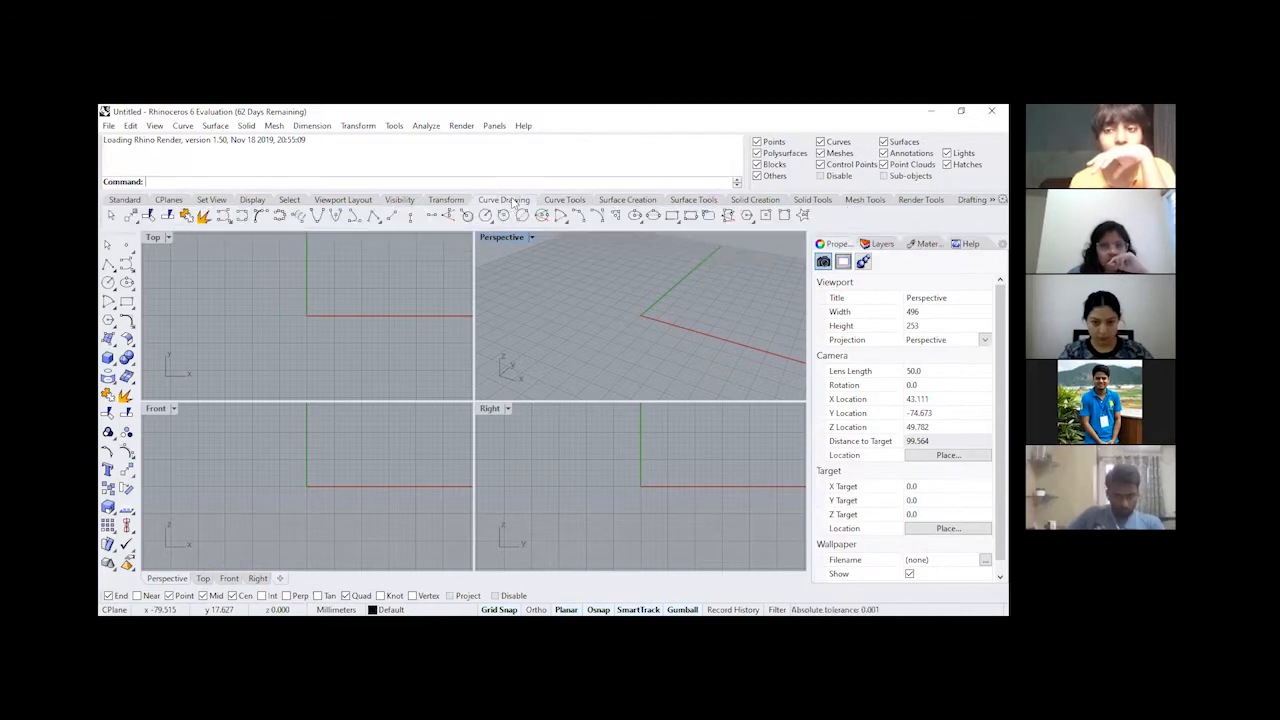
{"action": "left_click", "coordinate": [184, 127]}
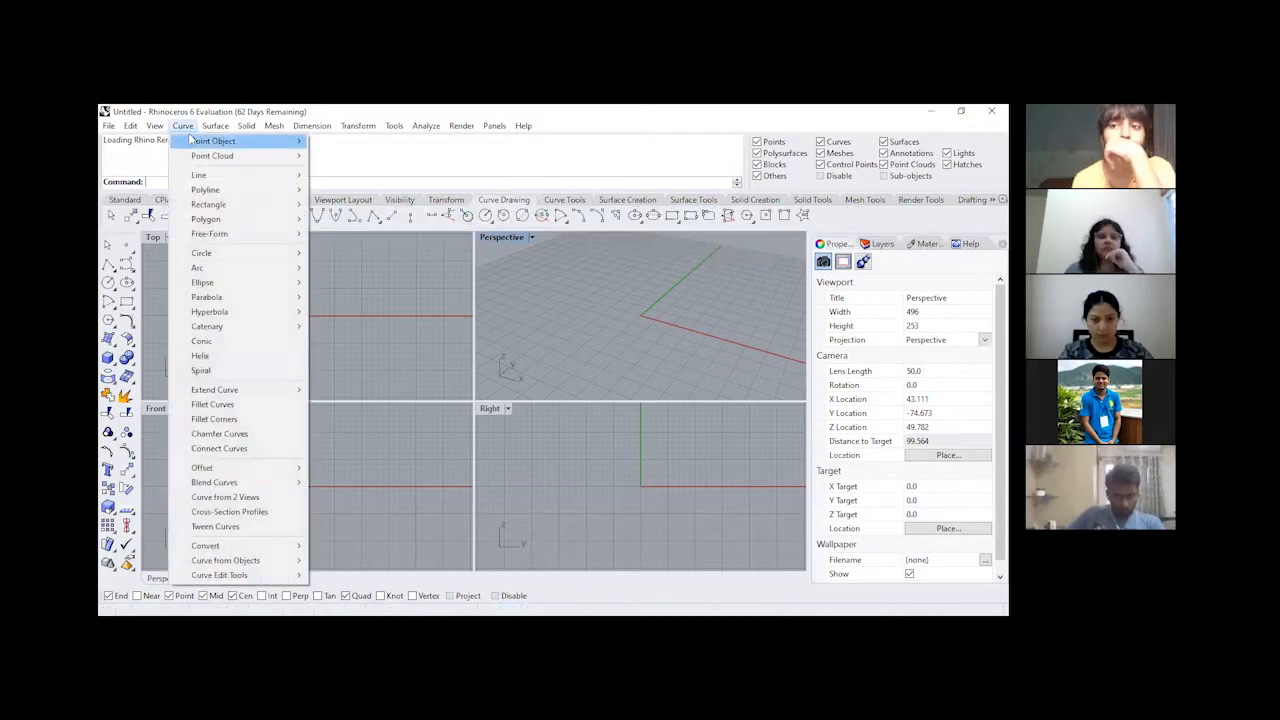
{"action": "mouse_move", "coordinate": [230, 262]}
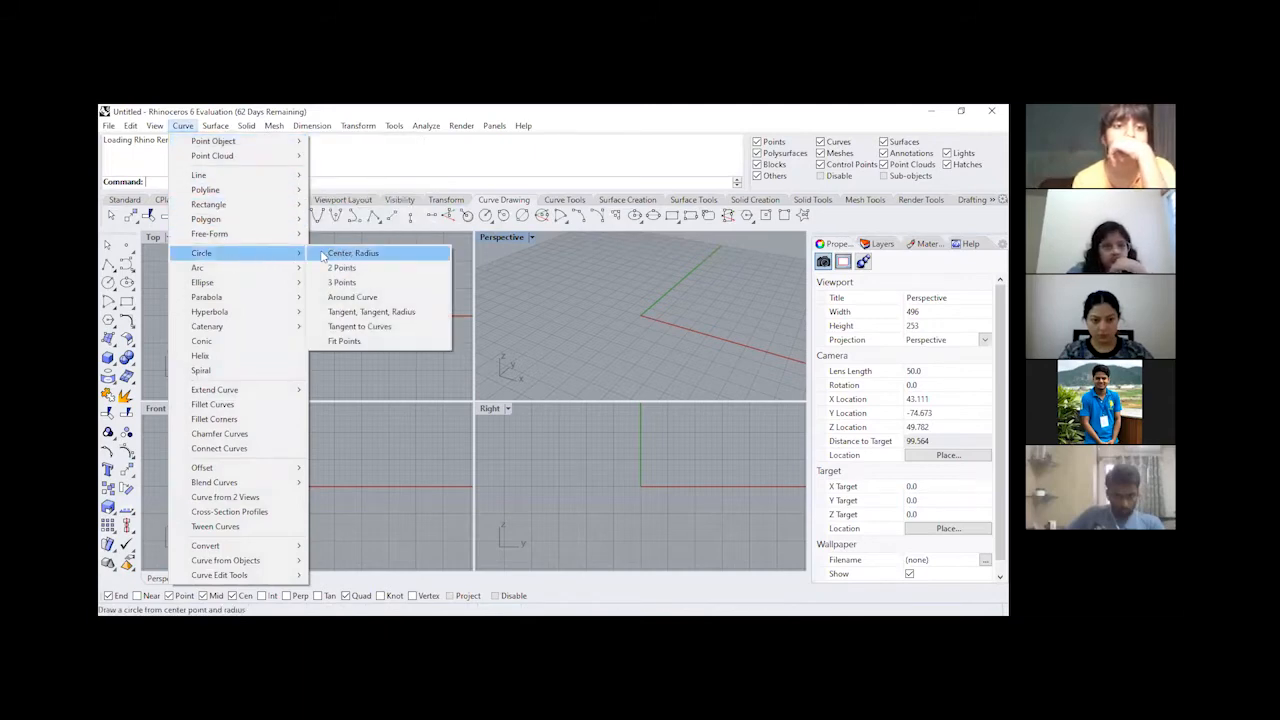
{"action": "left_click", "coordinate": [582, 266]}
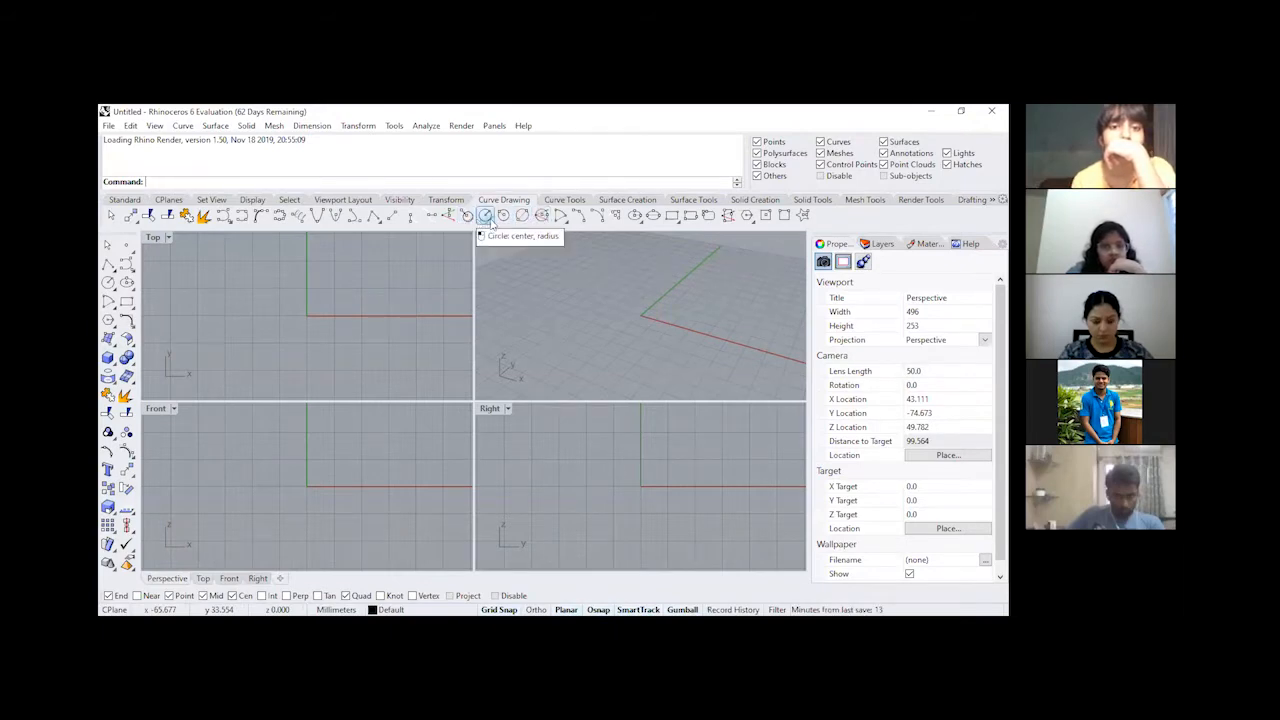
{"action": "left_click", "coordinate": [181, 126]}
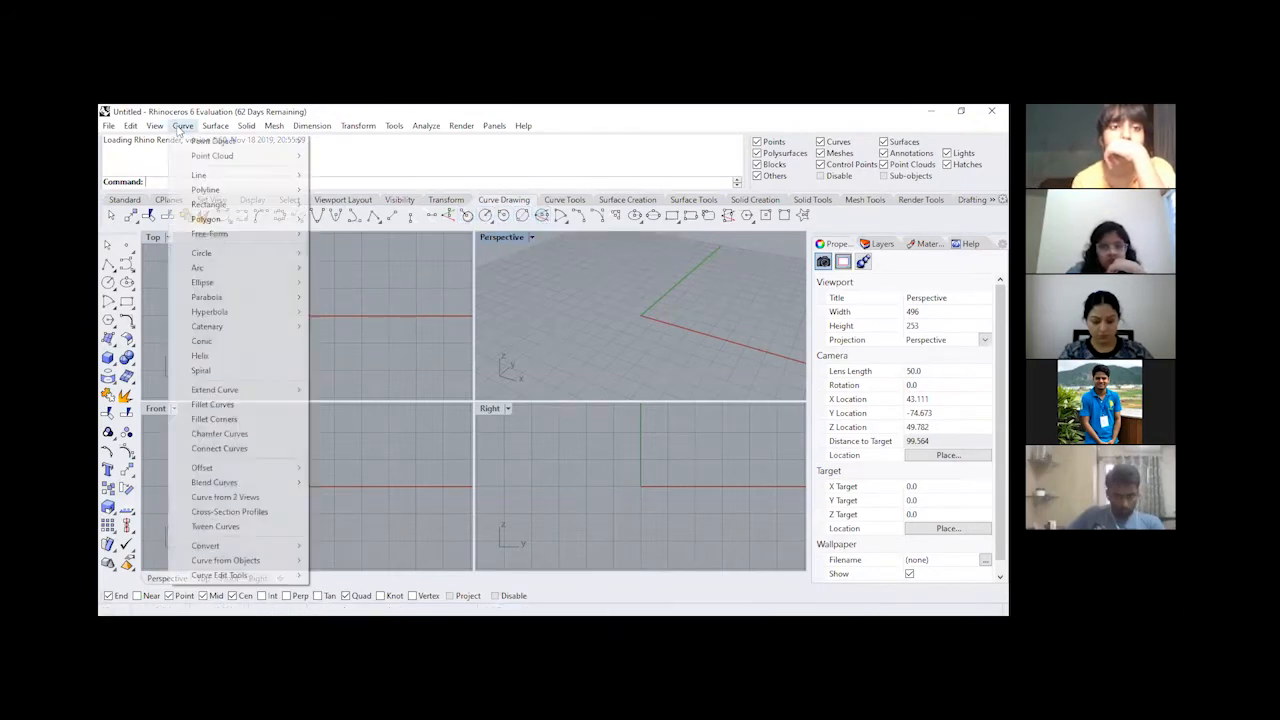
{"action": "left_click", "coordinate": [451, 278]}
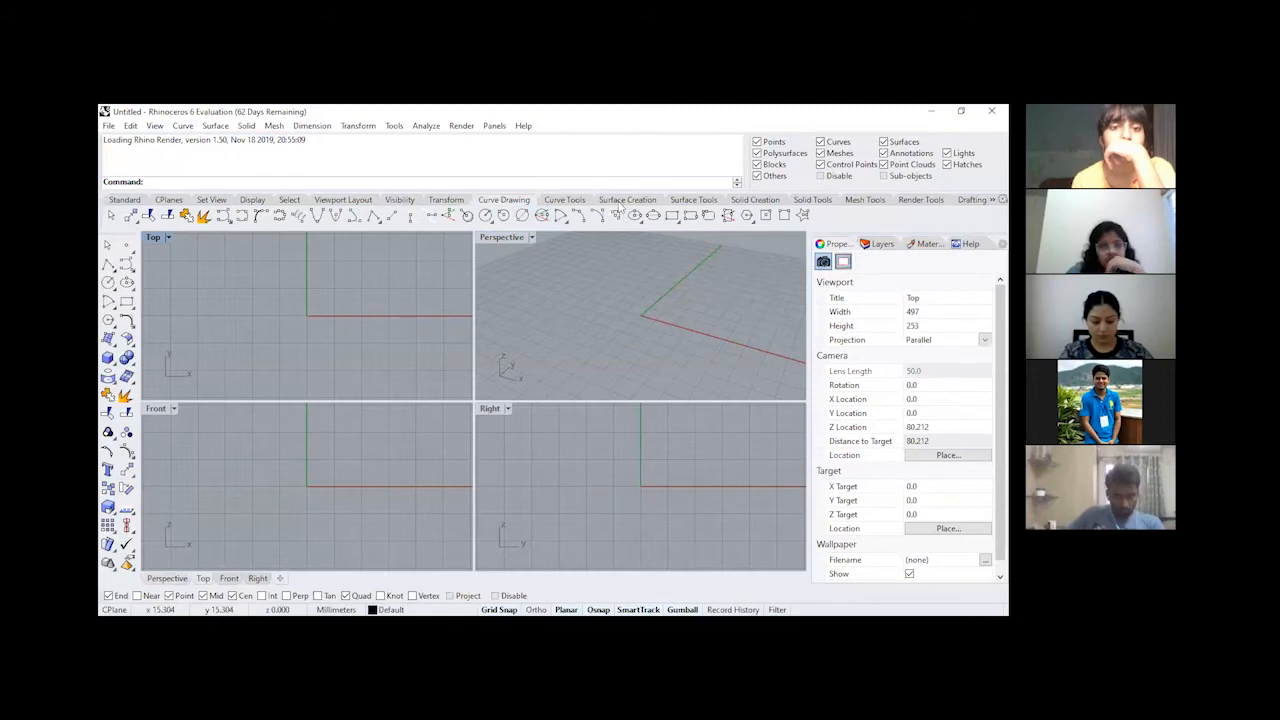
Step: Examine the Surface Tools, Surface Creation, Solid Creation and Solid Tools toolsets
{"action": "left_click", "coordinate": [692, 200]}
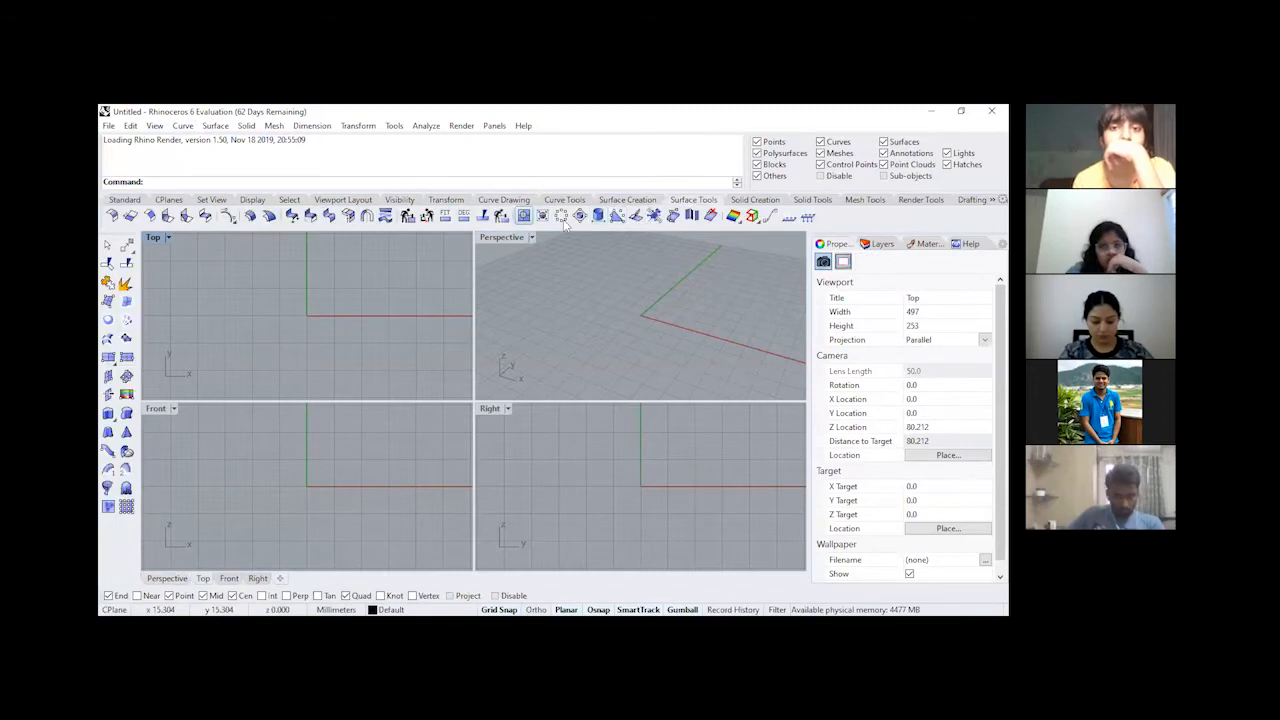
{"action": "left_click", "coordinate": [627, 200]}
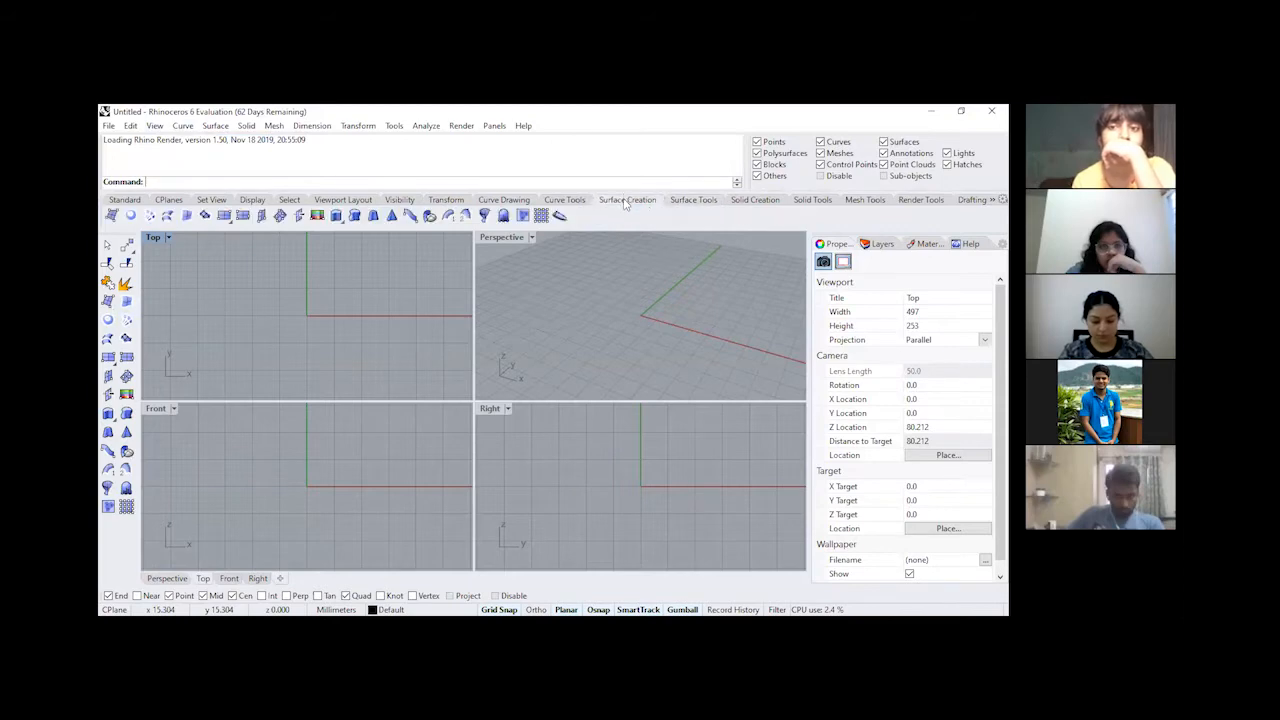
{"action": "left_click", "coordinate": [757, 200]}
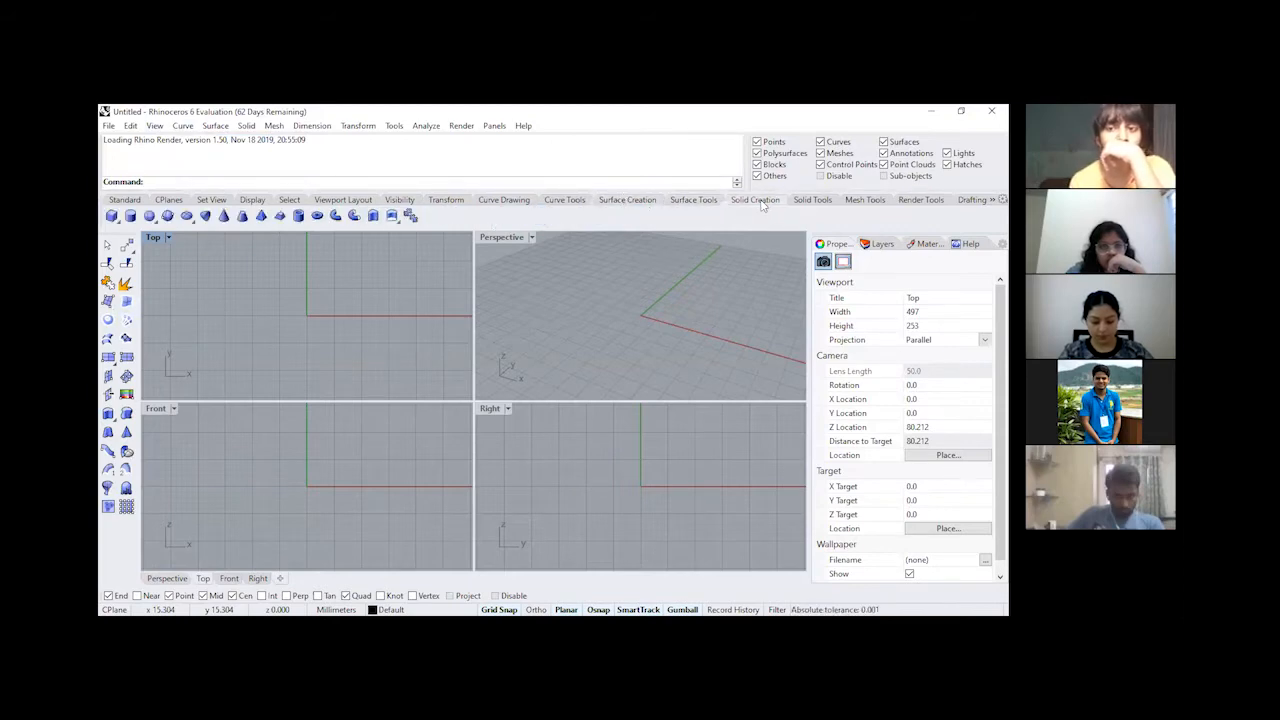
{"action": "left_click", "coordinate": [824, 201]}
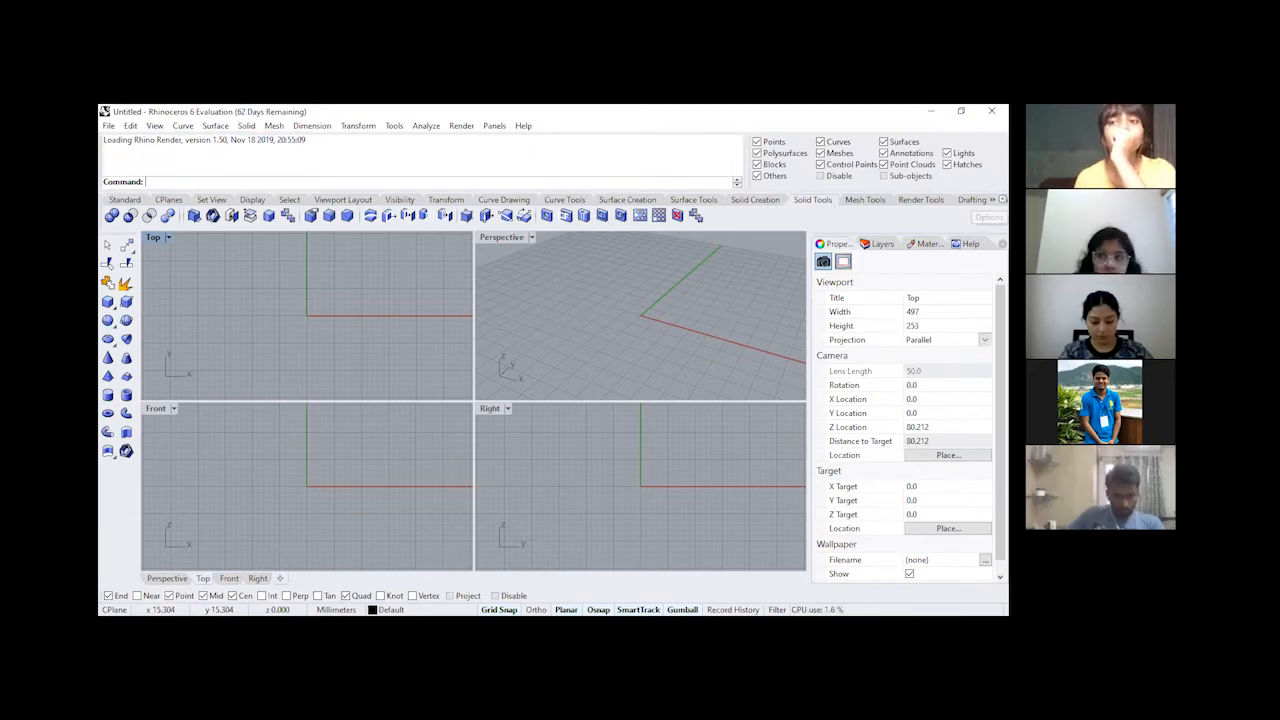
Step: Examine the full list of additional toolbars that can be shown, and close it without enabling any
{"action": "left_click", "coordinate": [1002, 199]}
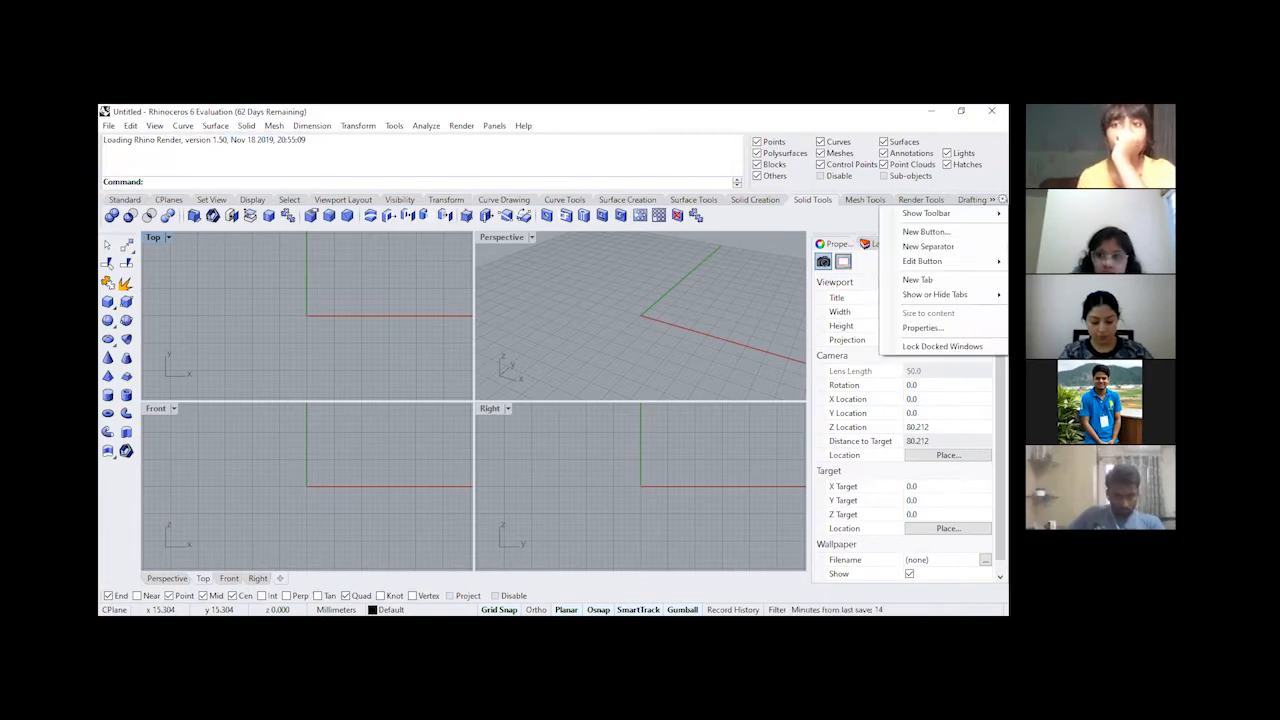
{"action": "mouse_move", "coordinate": [916, 217]}
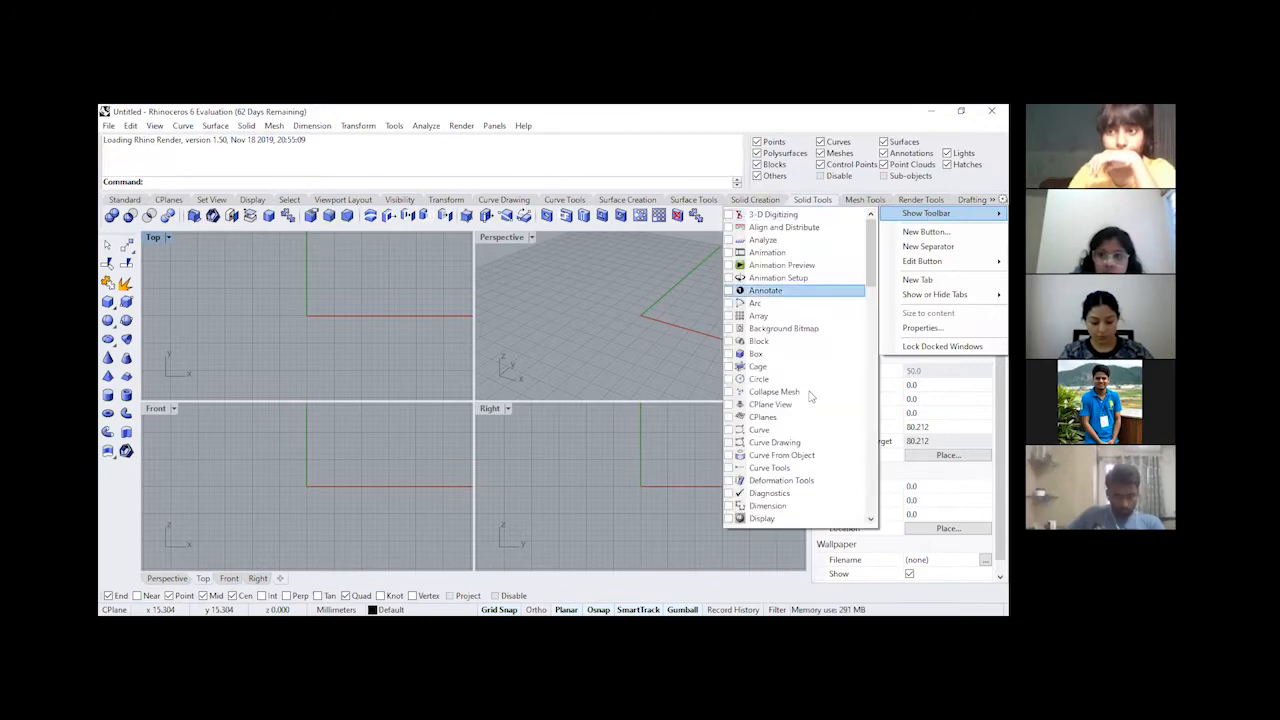
{"action": "scroll", "coordinate": [825, 382], "scroll_direction": "down", "scroll_amount": 3}
{"action": "left_click_drag", "start_coordinate": [870, 290], "coordinate": [868, 500]}
{"action": "left_click", "coordinate": [659, 299]}
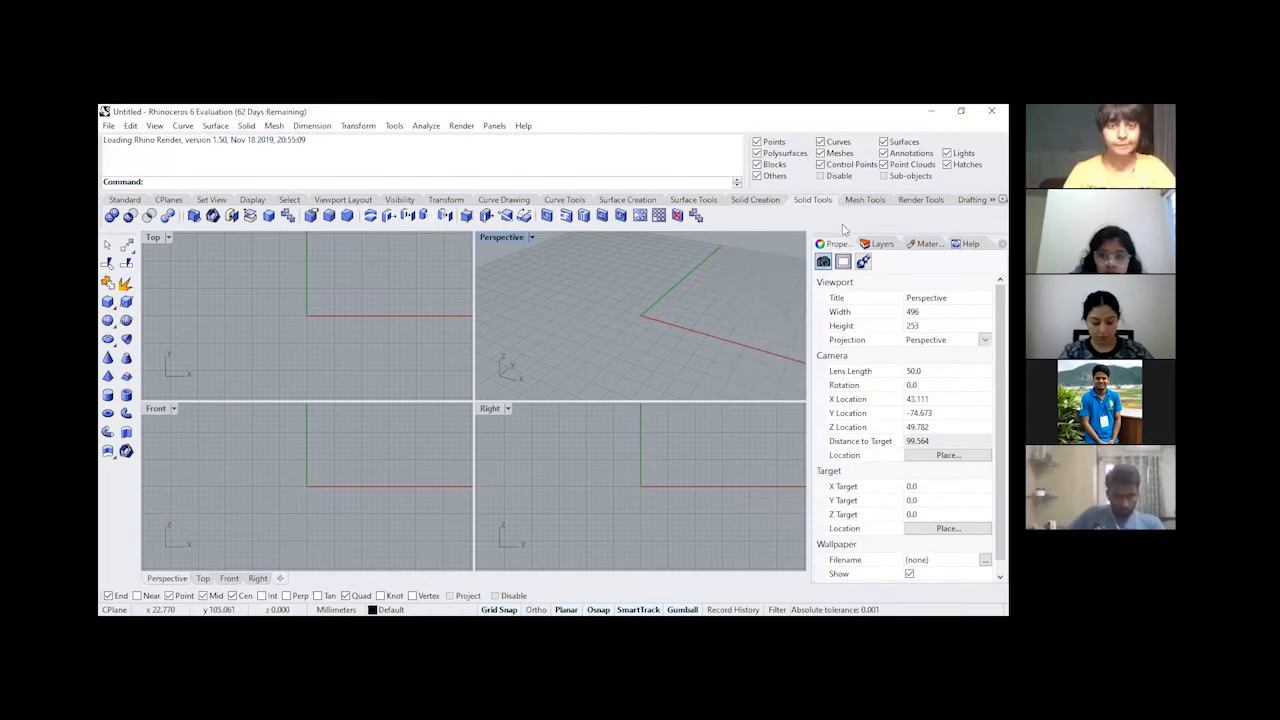
Step: Review the Standard toolset, activate the Top viewport, and compare the curve, surface and solid creation toolsets with their matching tools toolsets
{"action": "left_click", "coordinate": [125, 199]}
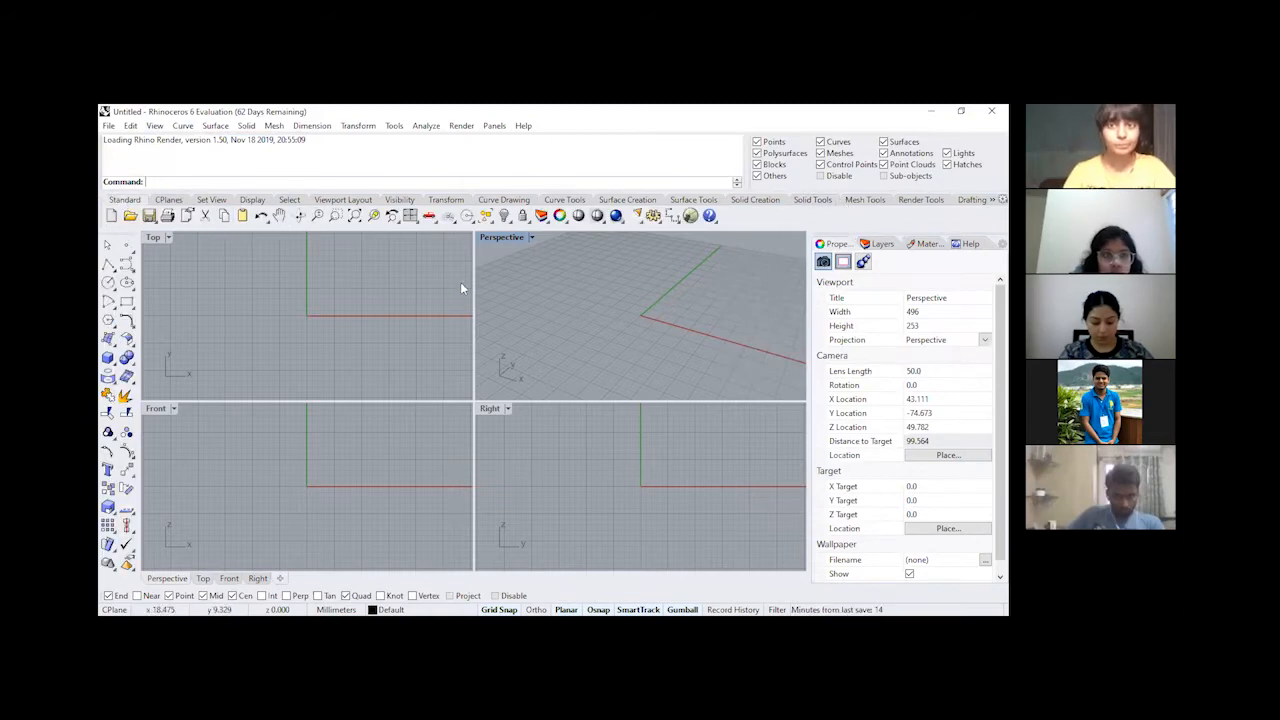
{"action": "left_click", "coordinate": [348, 297]}
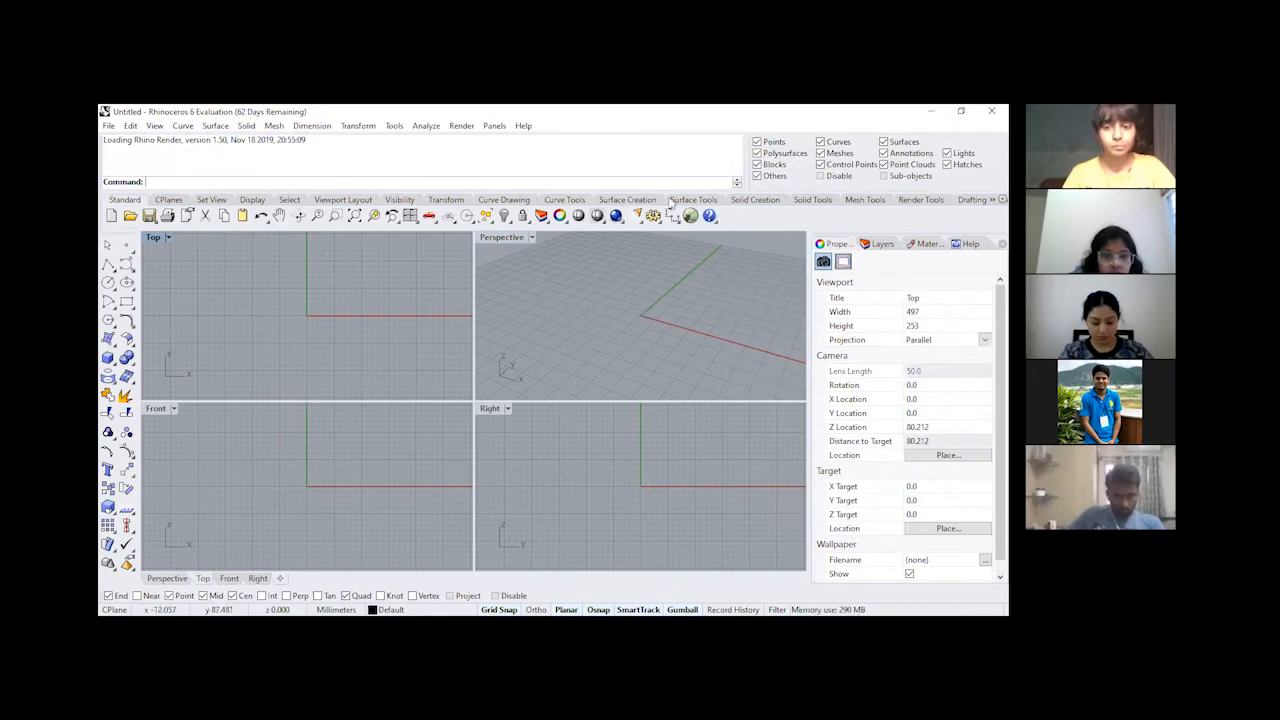
{"action": "left_click", "coordinate": [493, 201]}
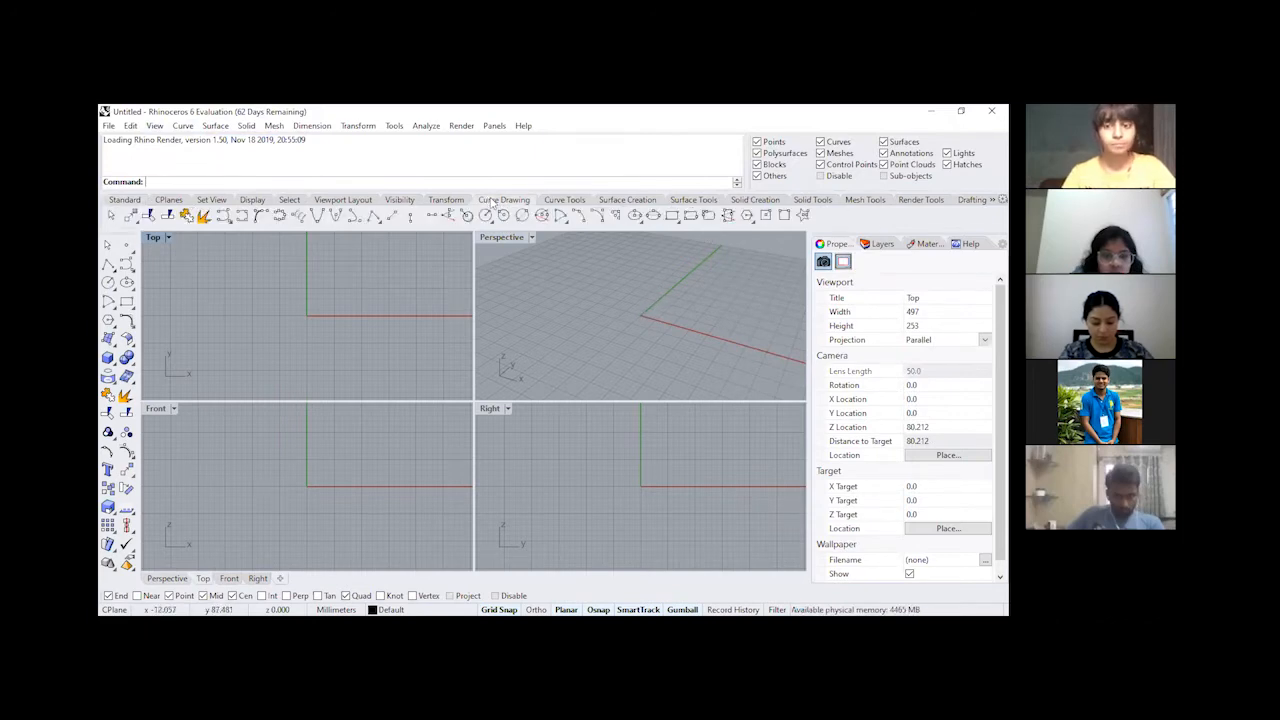
{"action": "left_click", "coordinate": [562, 200]}
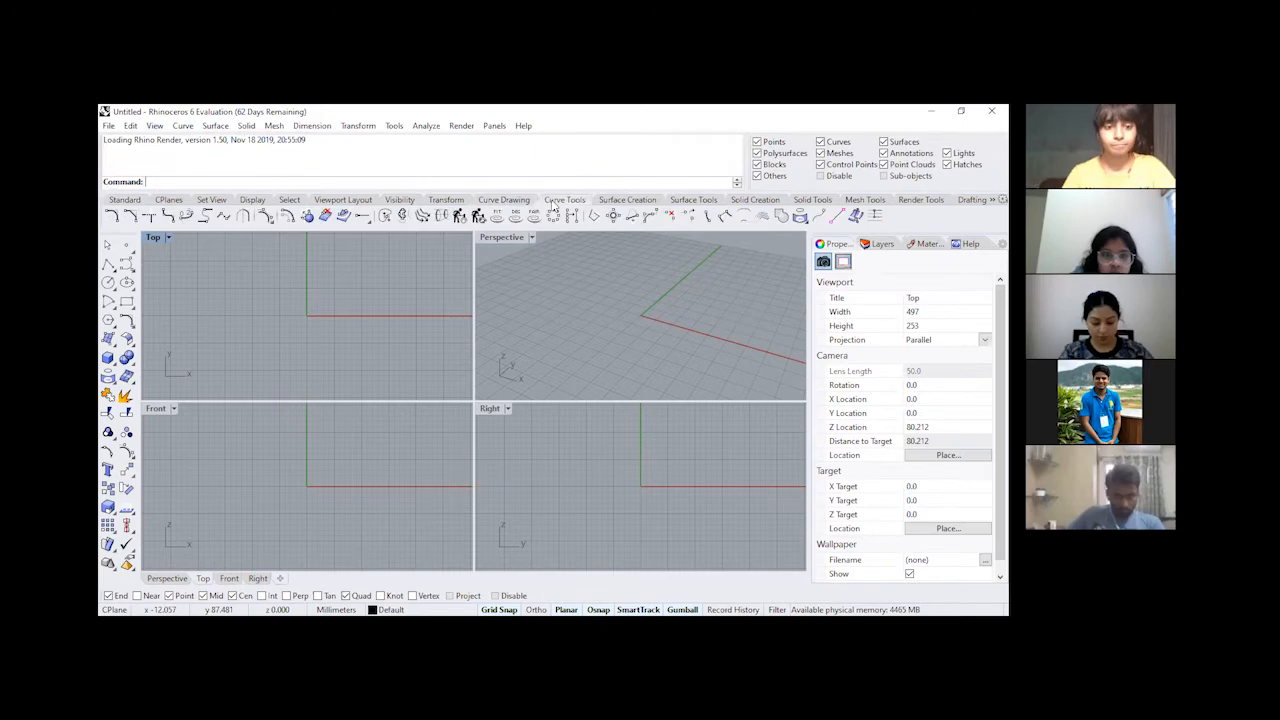
{"action": "left_click", "coordinate": [627, 201]}
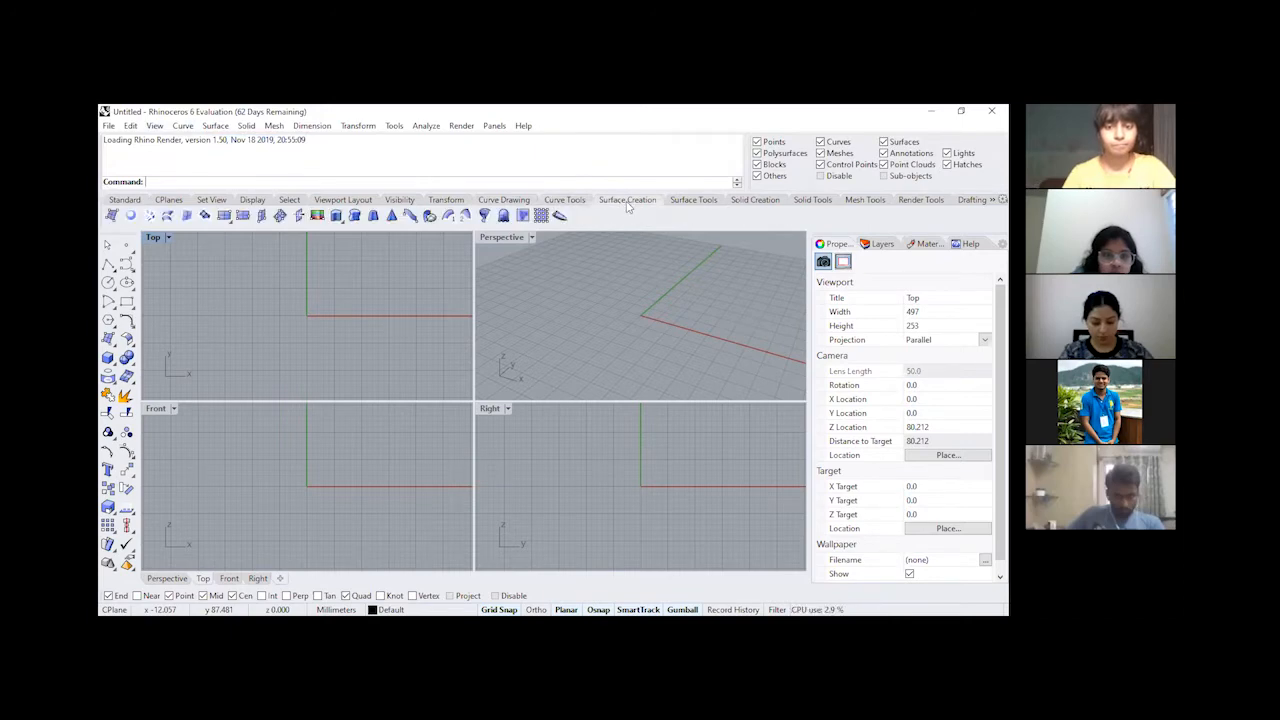
{"action": "left_click", "coordinate": [694, 200]}
{"action": "left_click", "coordinate": [762, 201]}
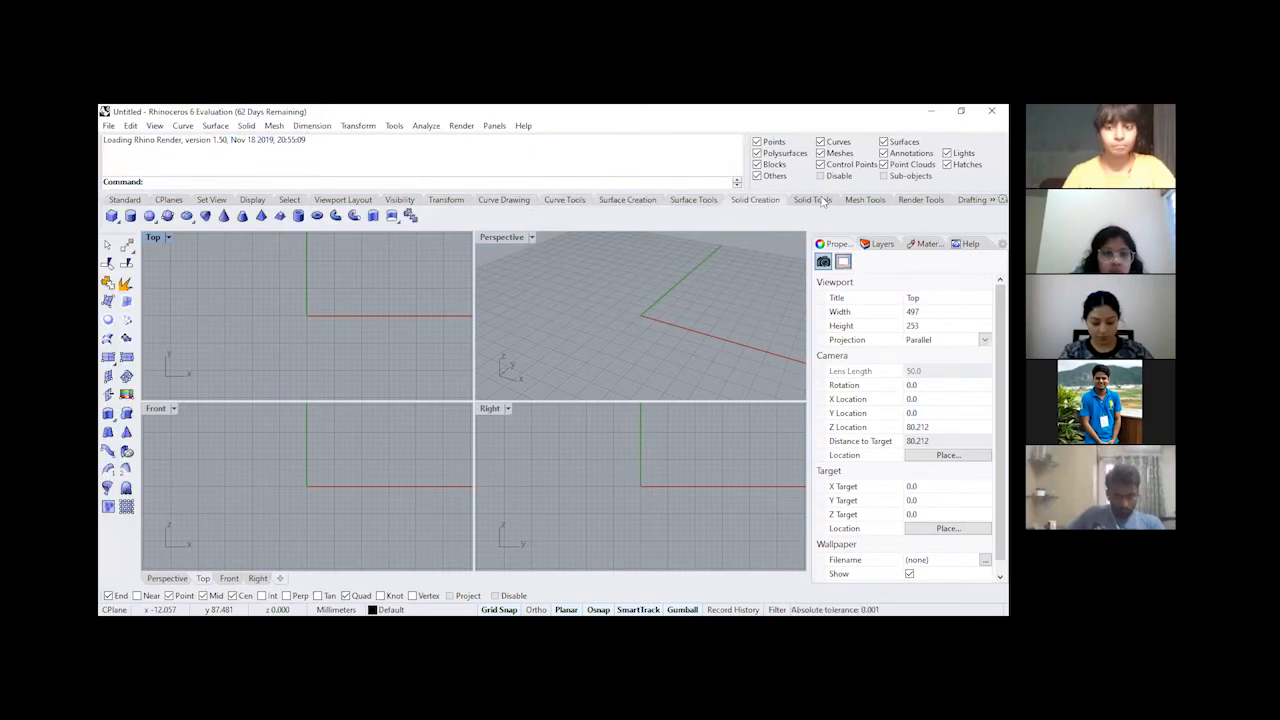
{"action": "left_click", "coordinate": [818, 201]}
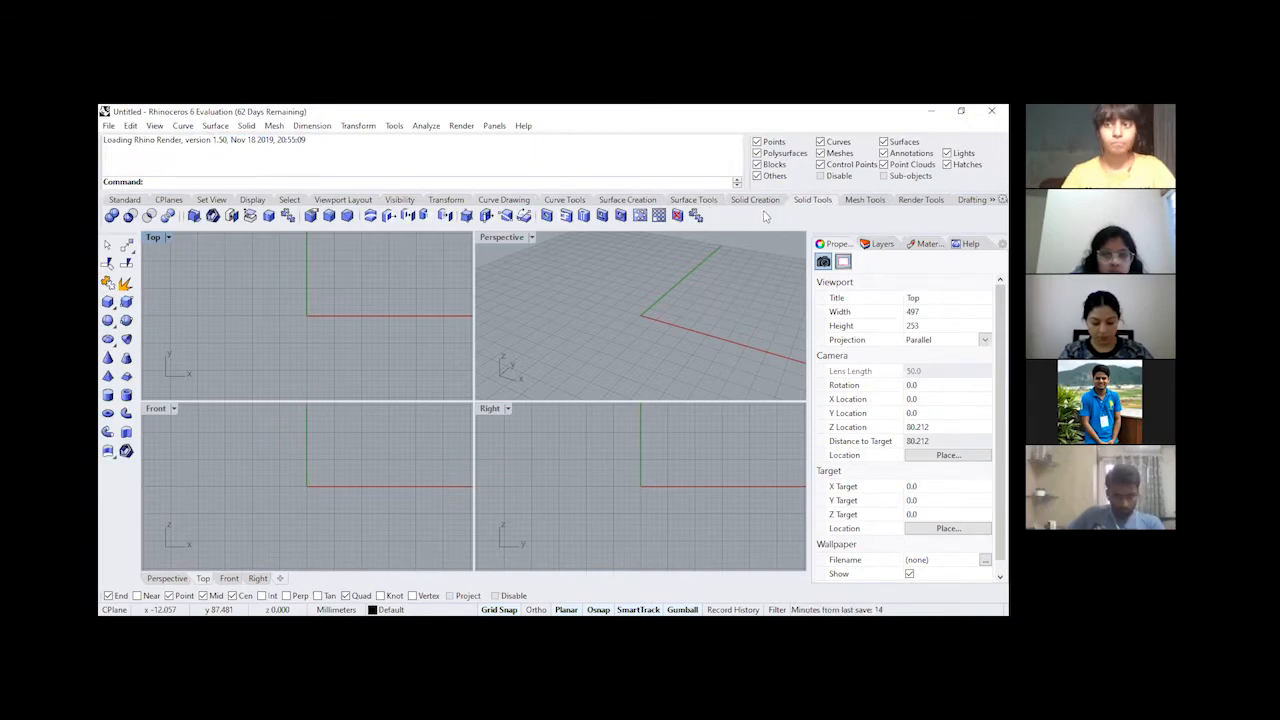
Step: Examine the Mesh Tools and Render Tools toolsets and return to the Standard toolset
{"action": "left_click", "coordinate": [866, 200]}
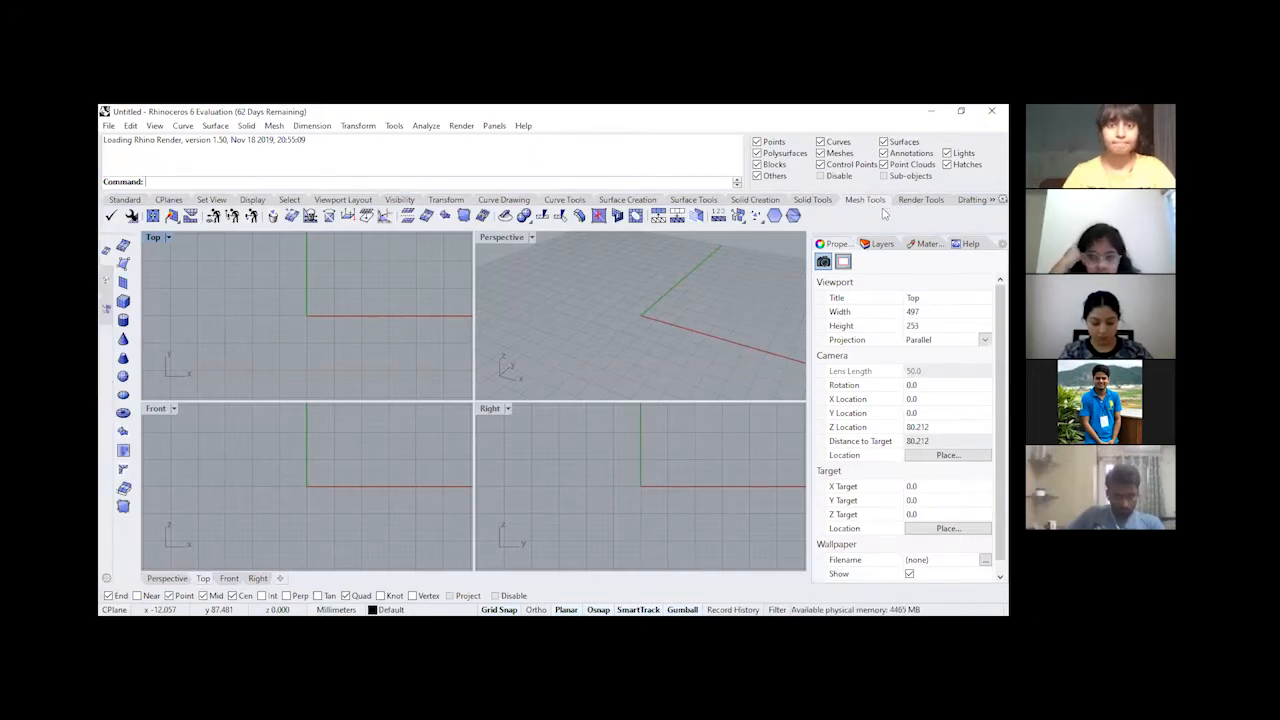
{"action": "left_click", "coordinate": [921, 200]}
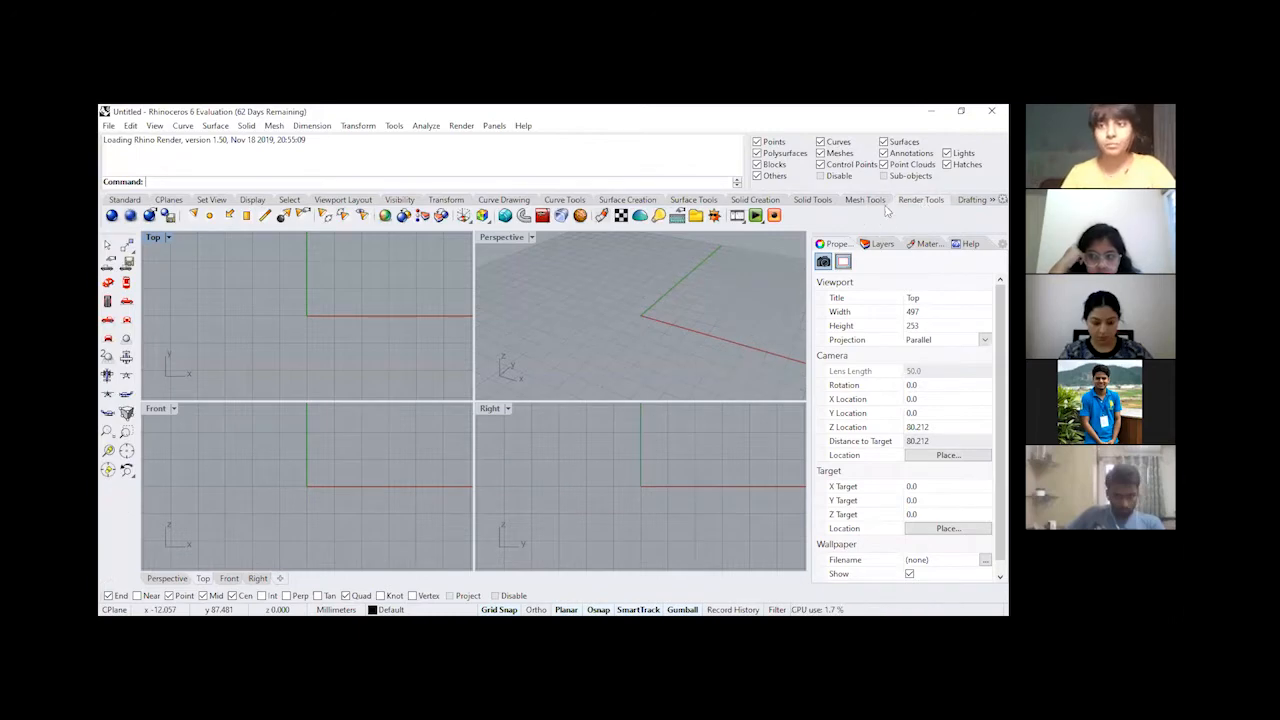
{"action": "left_click", "coordinate": [868, 201]}
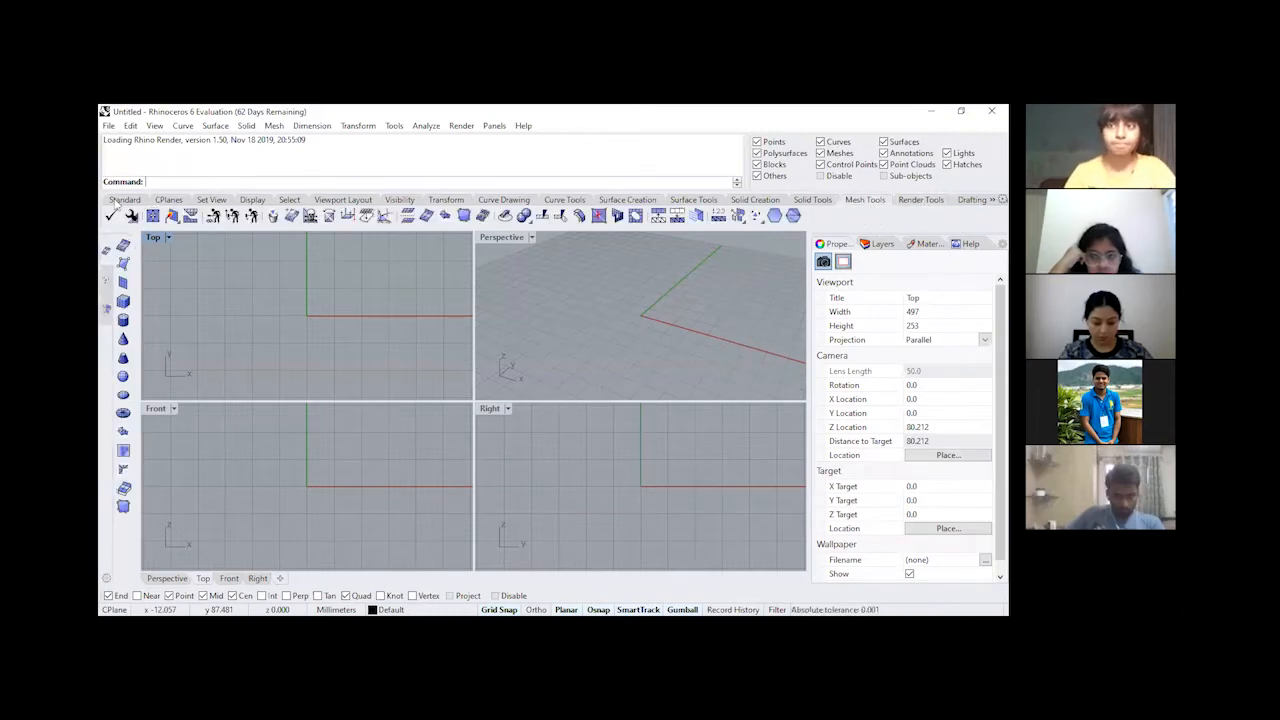
{"action": "left_click", "coordinate": [121, 201]}
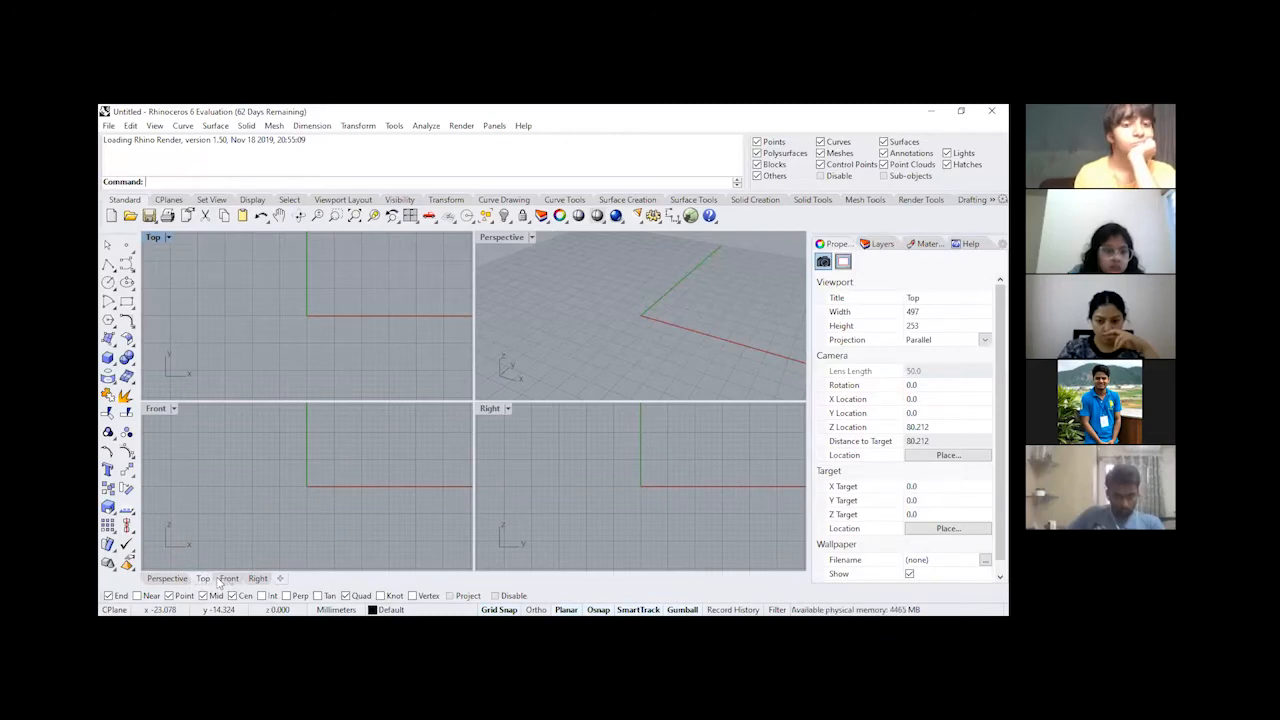
Step: Activate the Front and Right viewports in turn and examine the options for adding layouts and viewports
{"action": "left_click", "coordinate": [235, 470]}
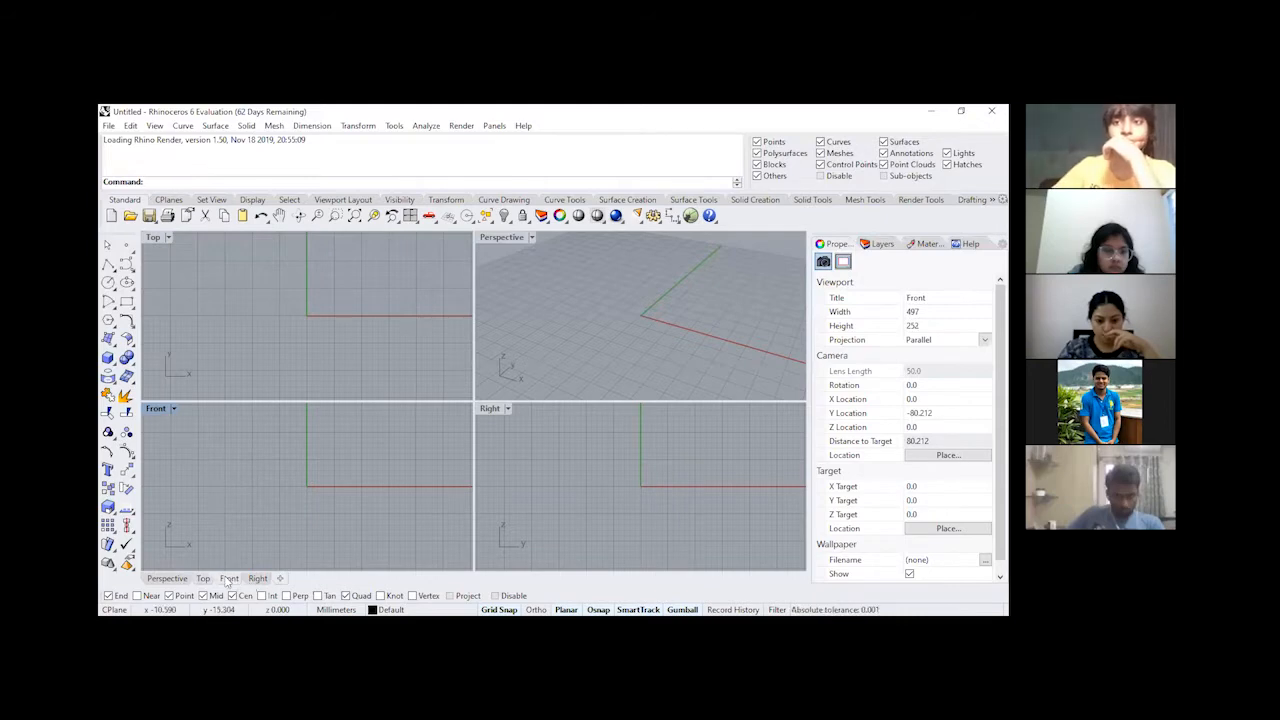
{"action": "left_click", "coordinate": [529, 470]}
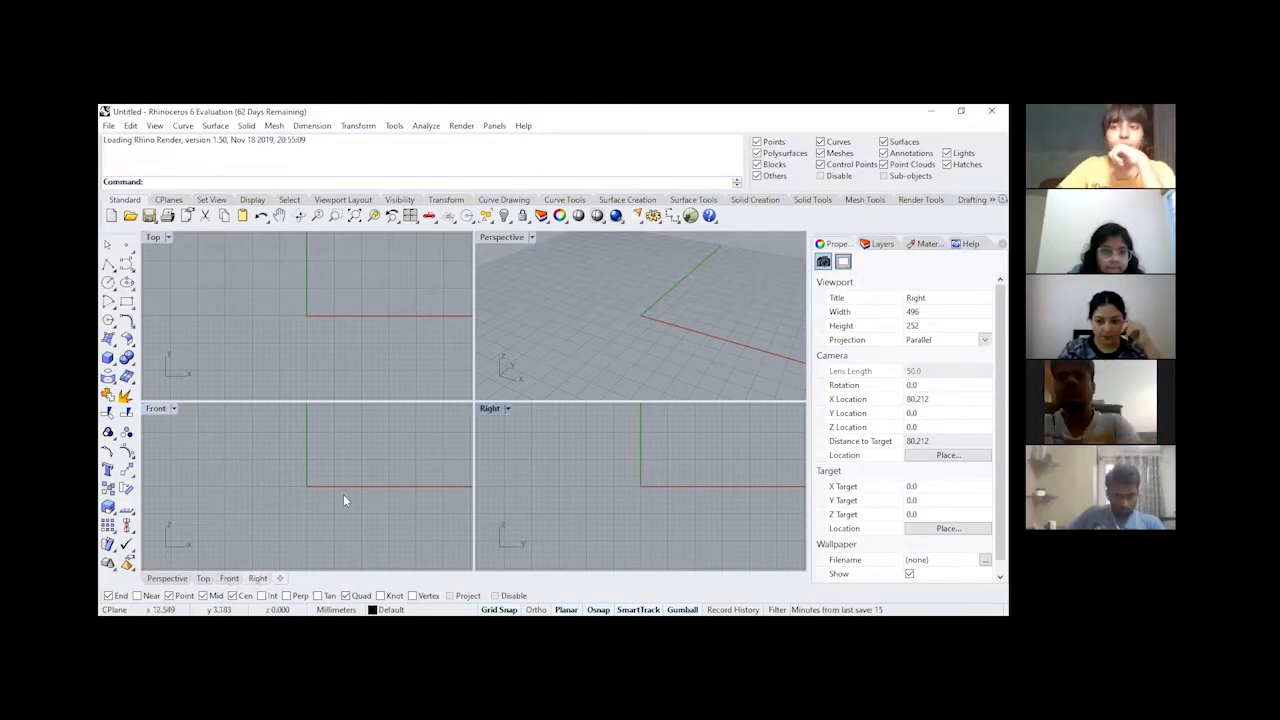
{"action": "left_click", "coordinate": [281, 579]}
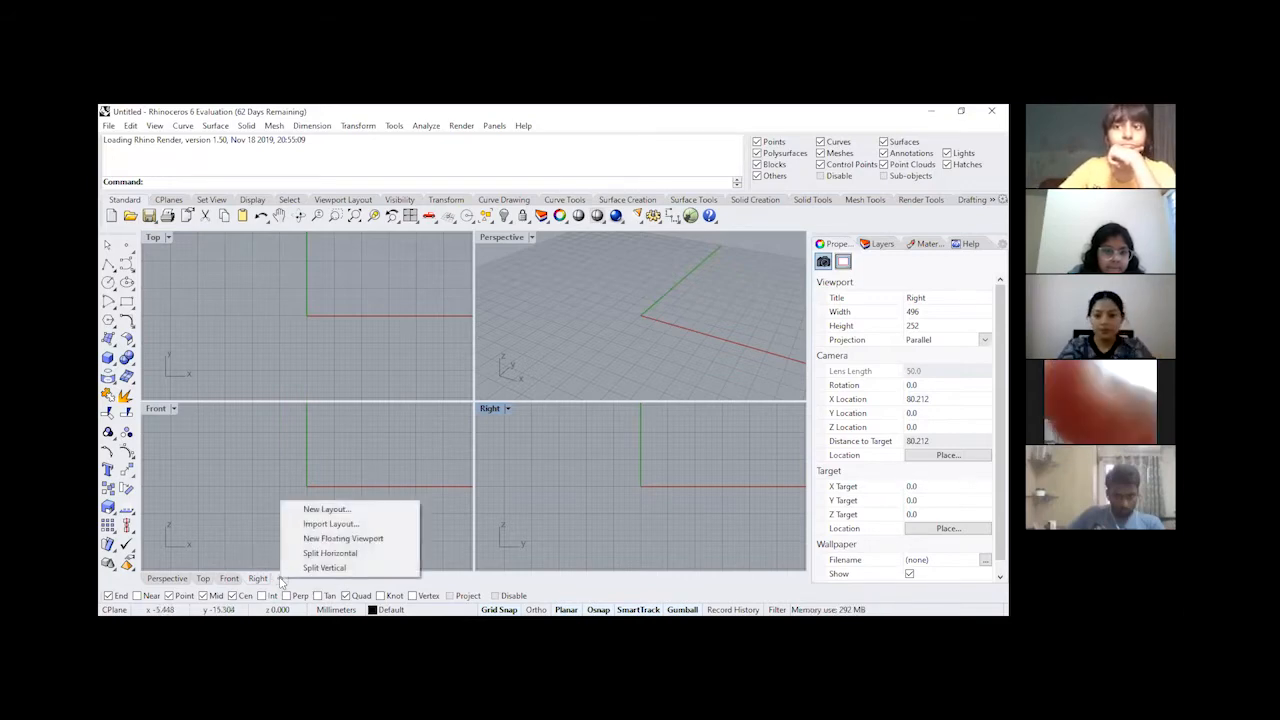
{"action": "left_click", "coordinate": [594, 315]}
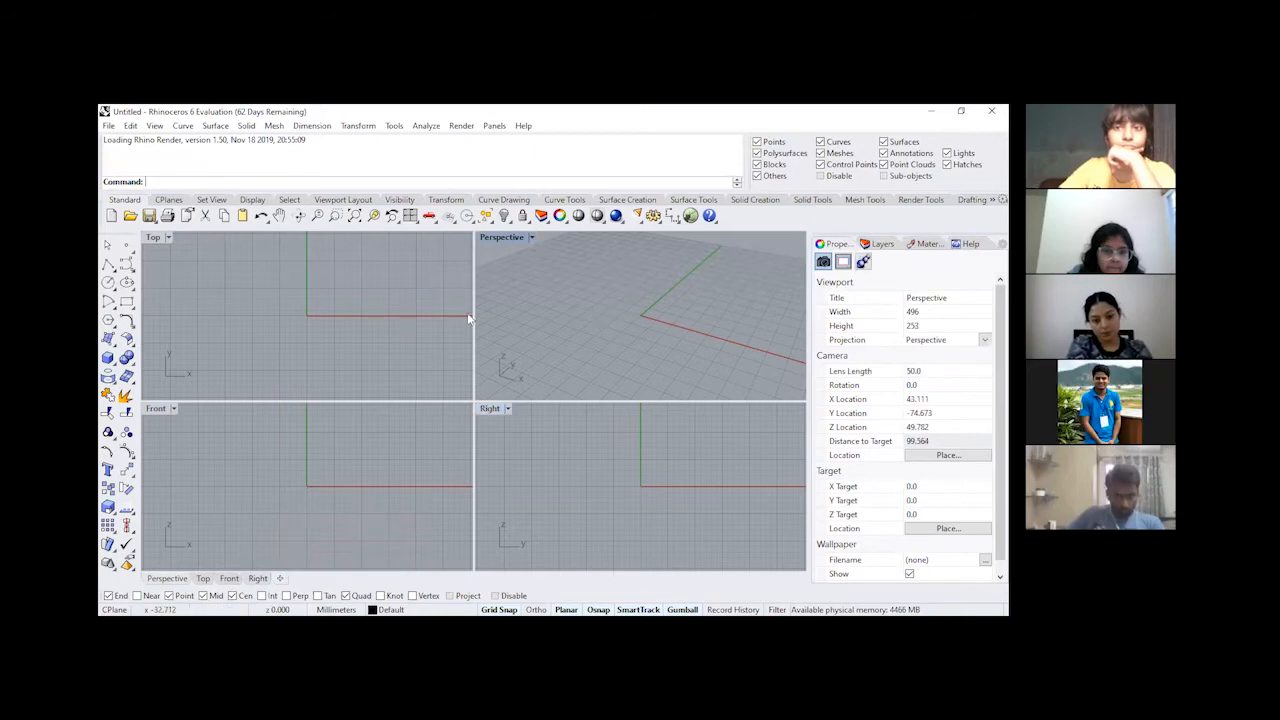
Step: Open a new floating Perspective viewport, reposition it over the other viewports, and close it
{"action": "left_click", "coordinate": [282, 580]}
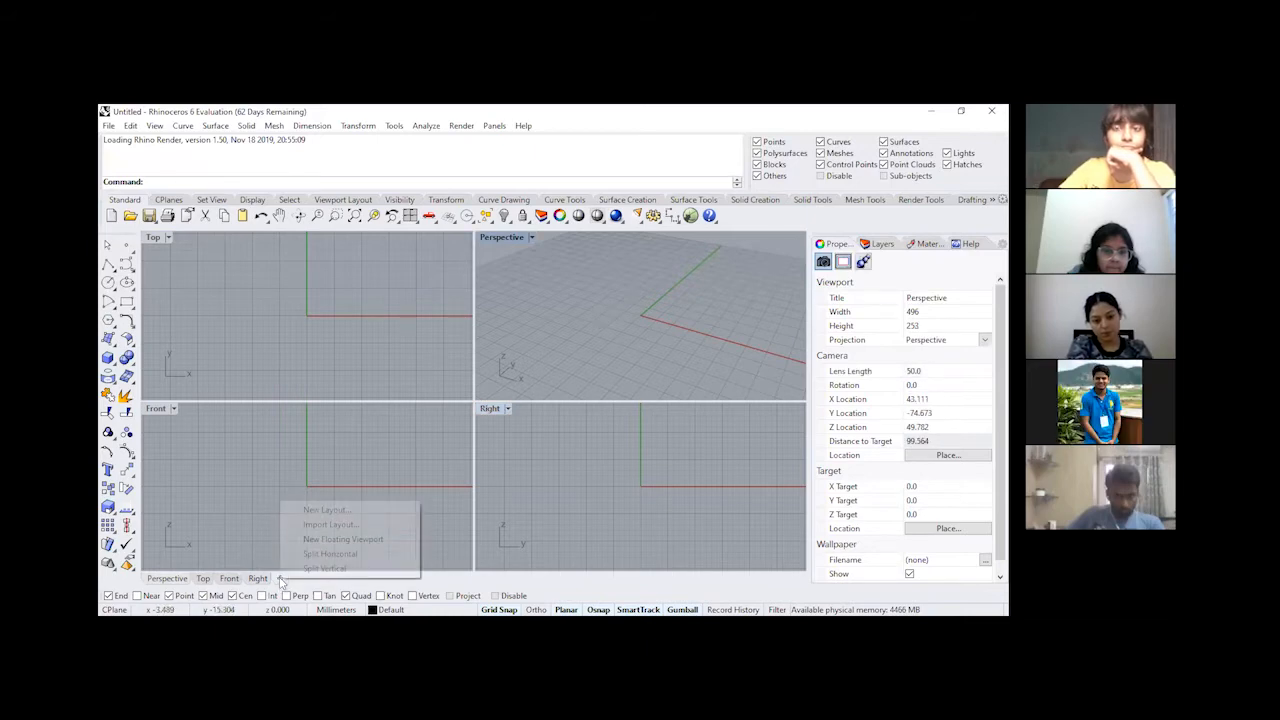
{"action": "left_click", "coordinate": [350, 539]}
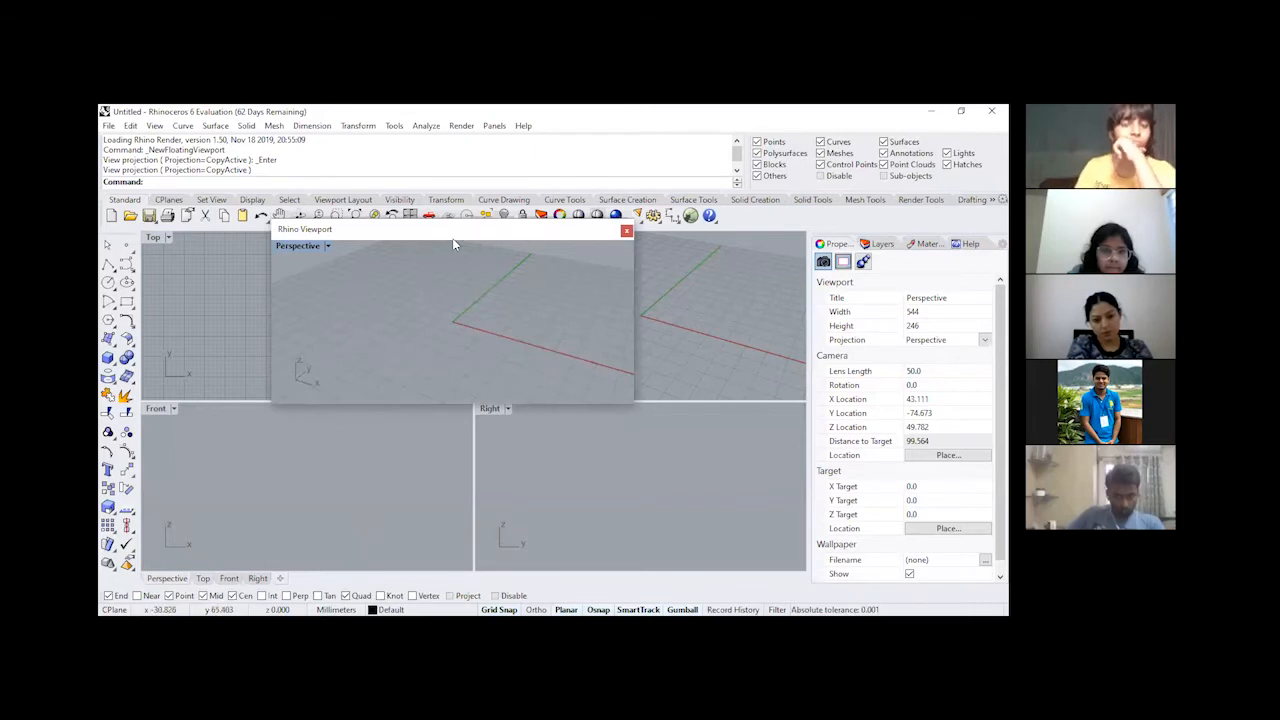
{"action": "left_click_drag", "start_coordinate": [453, 244], "coordinate": [493, 325]}
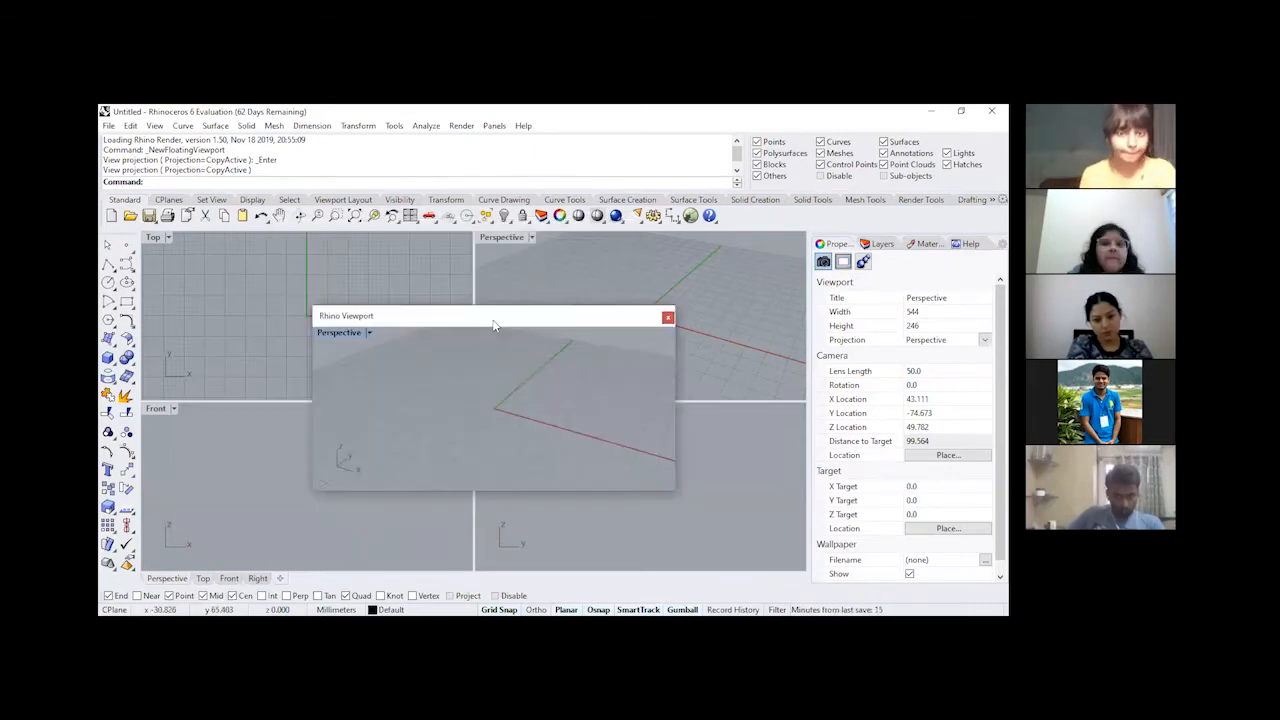
{"action": "left_click_drag", "start_coordinate": [378, 319], "coordinate": [469, 307]}
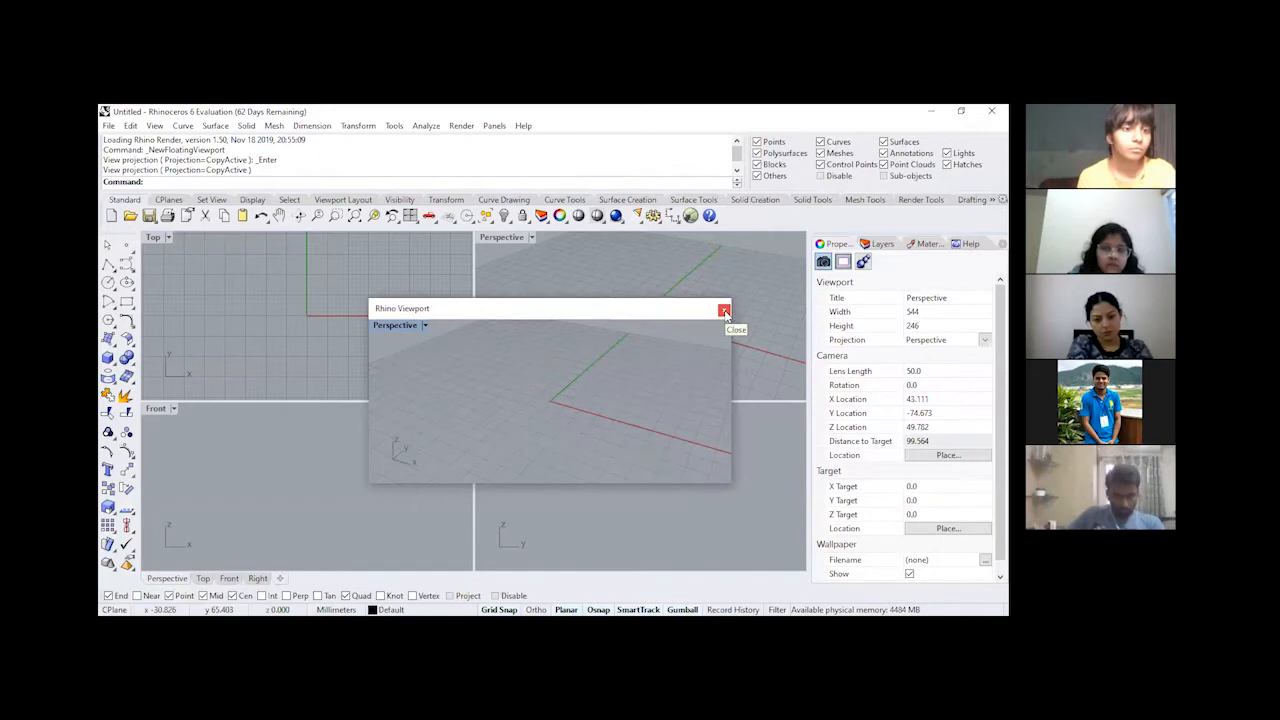
{"action": "left_click", "coordinate": [724, 311]}
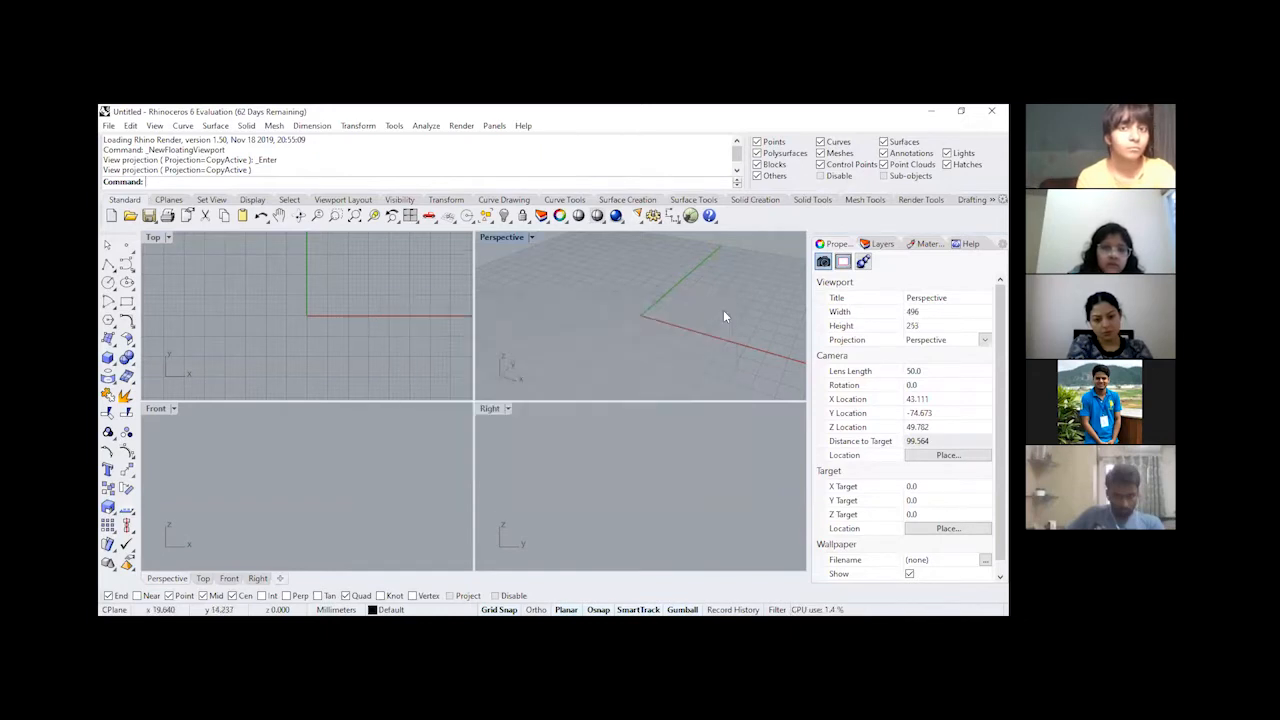
Step: Try to bring the grid back into view in the Front viewport
{"action": "left_click", "coordinate": [327, 323]}
{"action": "left_click", "coordinate": [326, 449]}
{"action": "scroll", "coordinate": [279, 535], "scroll_direction": "down", "scroll_amount": 2}
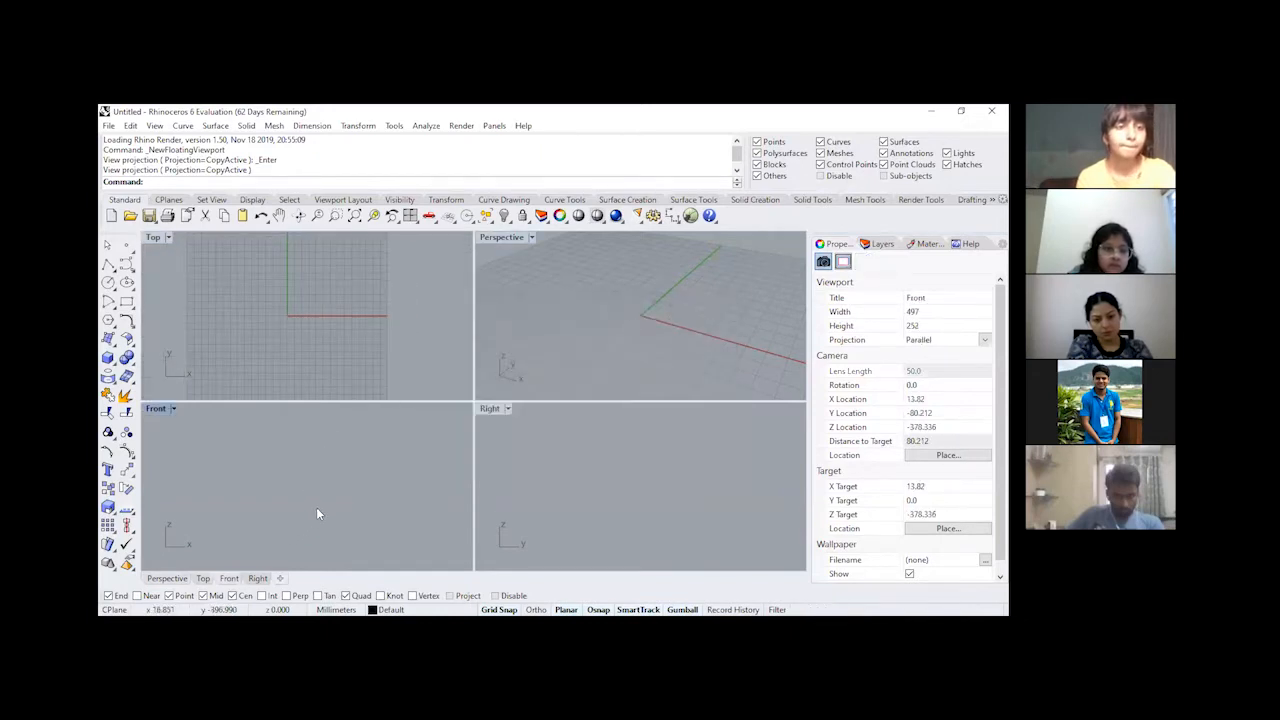
{"action": "scroll", "coordinate": [316, 507], "scroll_direction": "up", "scroll_amount": 4}
{"action": "right_click_drag", "start_coordinate": [344, 498], "coordinate": [384, 494]}
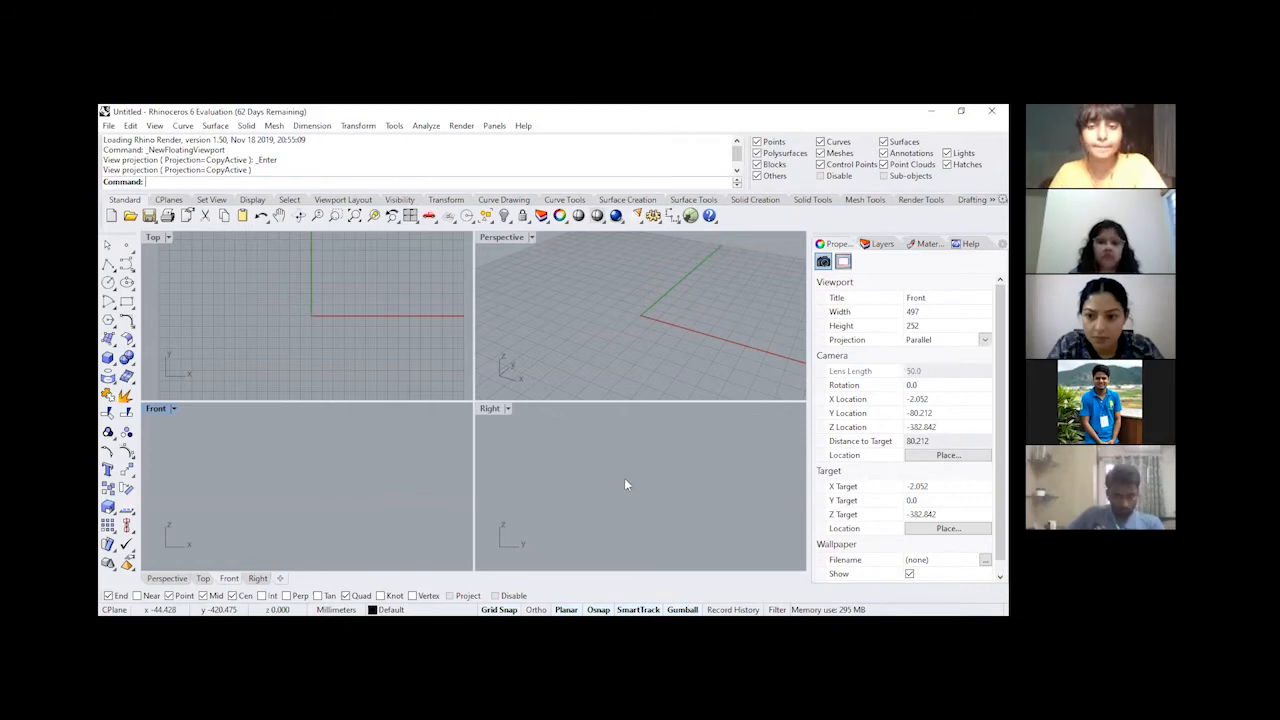
Step: Maximize the Top viewport and restore the four-viewport arrangement
{"action": "left_click", "coordinate": [295, 302]}
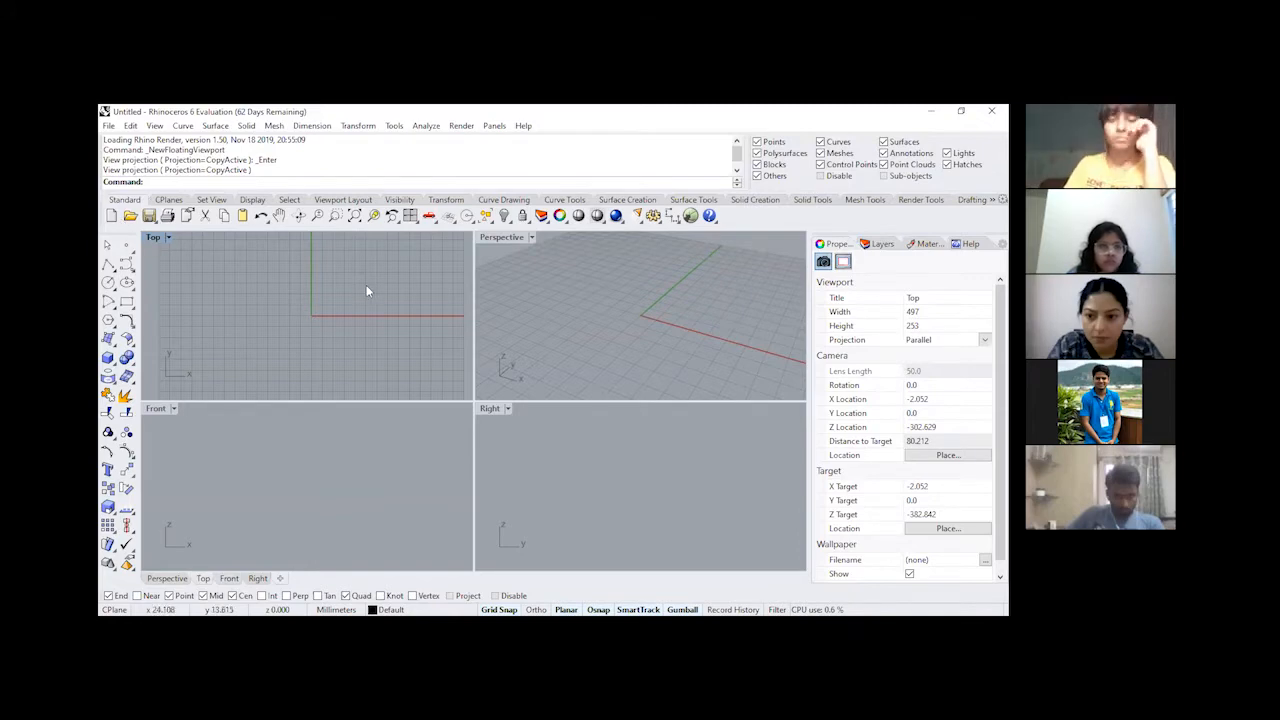
{"action": "double_click", "coordinate": [152, 238]}
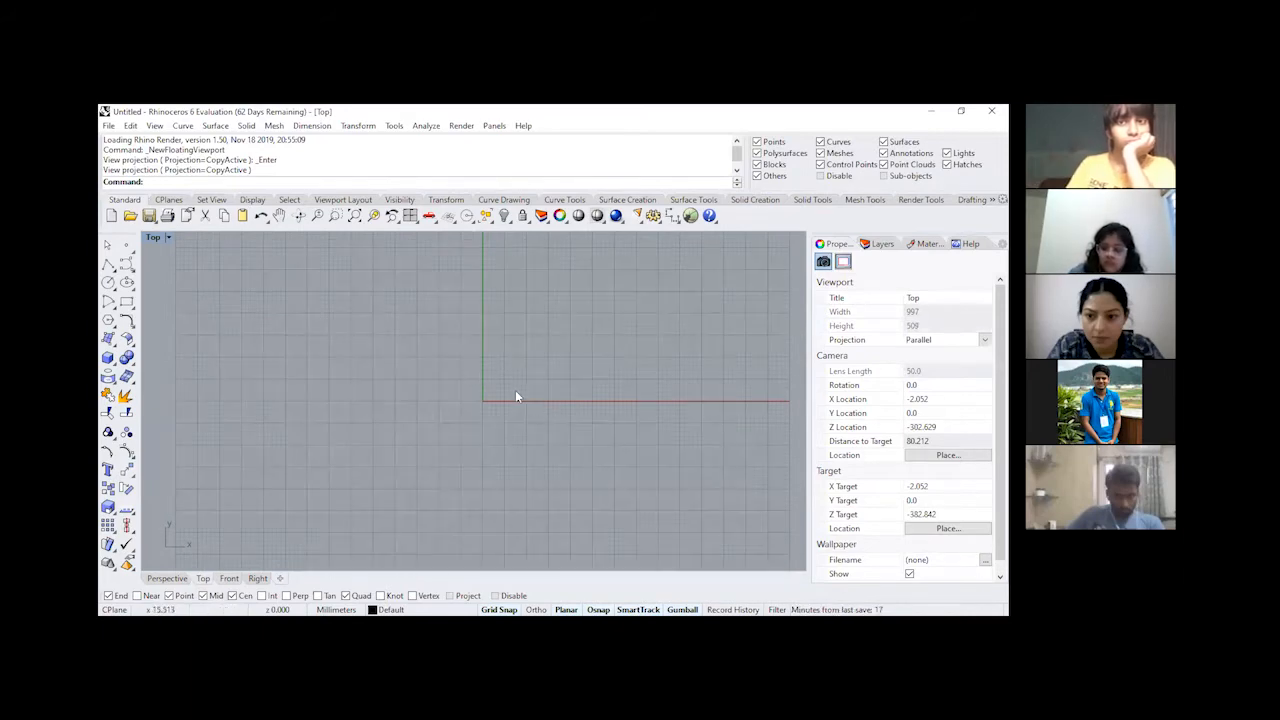
{"action": "double_click", "coordinate": [157, 239]}
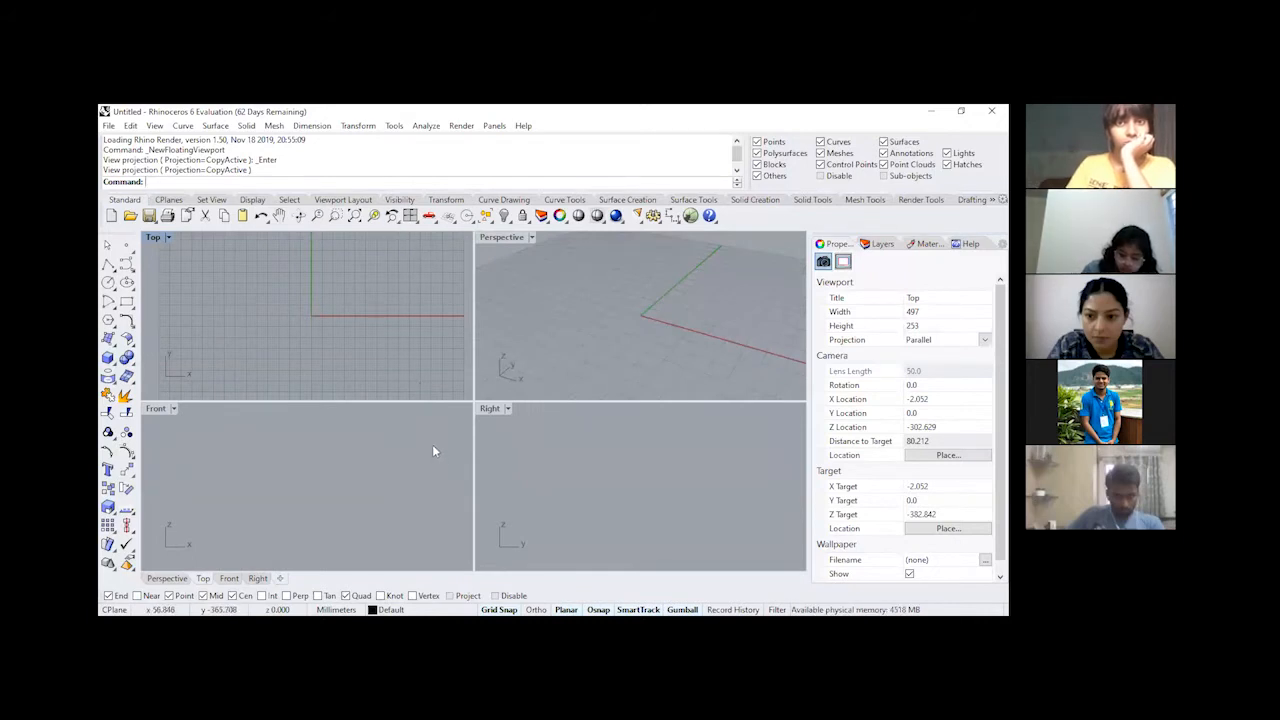
Step: Reset the viewports to the default four-view layout and make the Top viewport active
{"action": "left_click", "coordinate": [354, 200]}
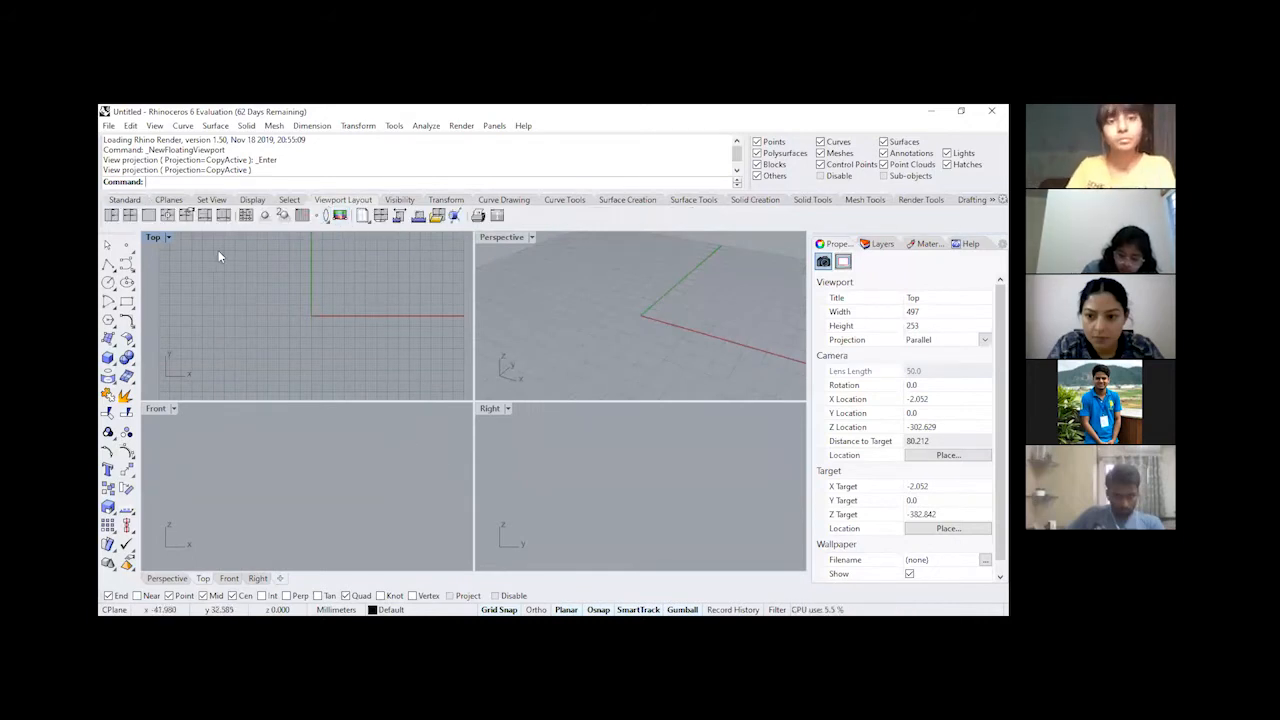
{"action": "left_click", "coordinate": [129, 216]}
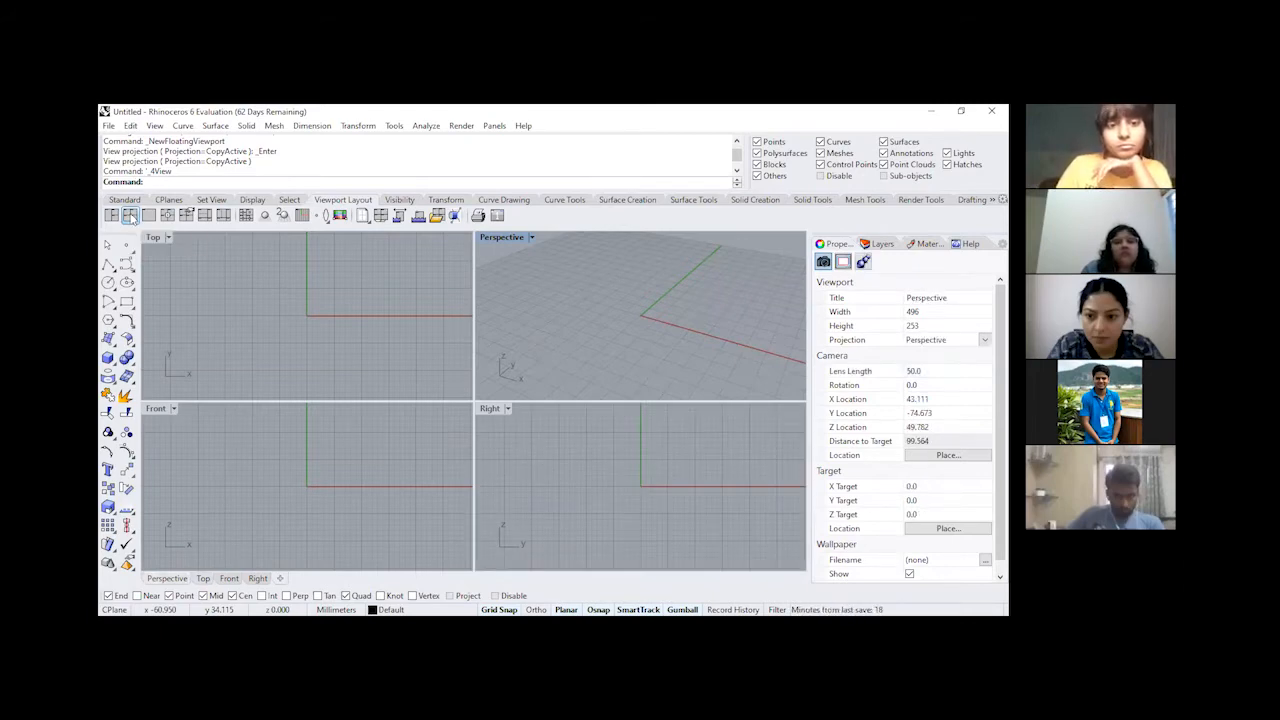
{"action": "left_click", "coordinate": [290, 280]}
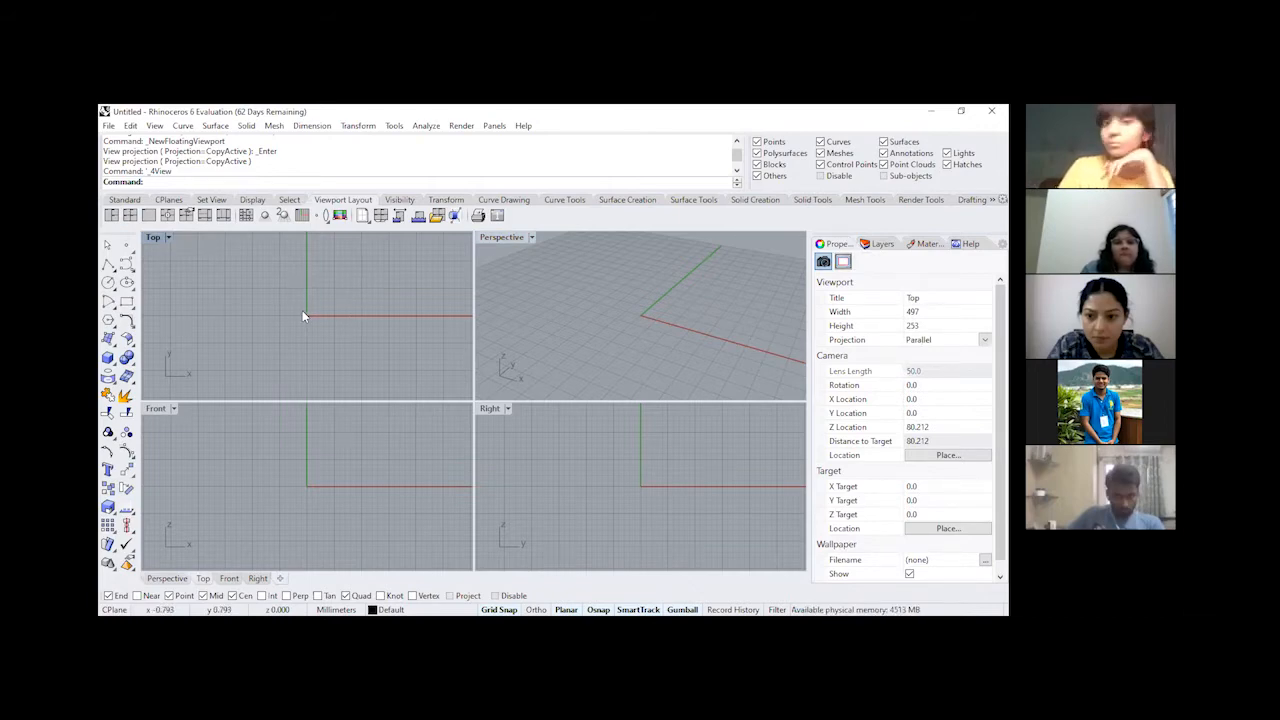
Step: Demonstrate view navigation by zooming and panning in the Top viewport, then orbiting and panning in the Perspective viewport
{"action": "scroll", "coordinate": [308, 317], "scroll_direction": "up", "scroll_amount": 9}
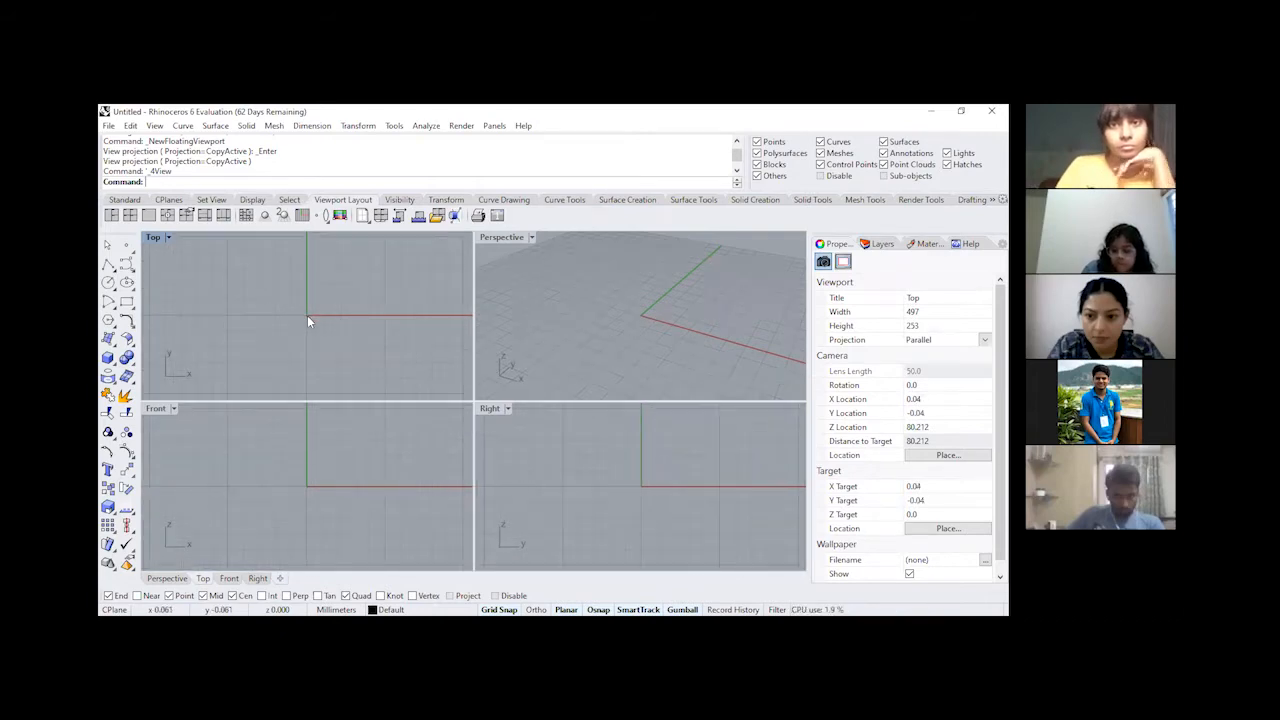
{"action": "scroll", "coordinate": [307, 315], "scroll_direction": "up", "scroll_amount": 2}
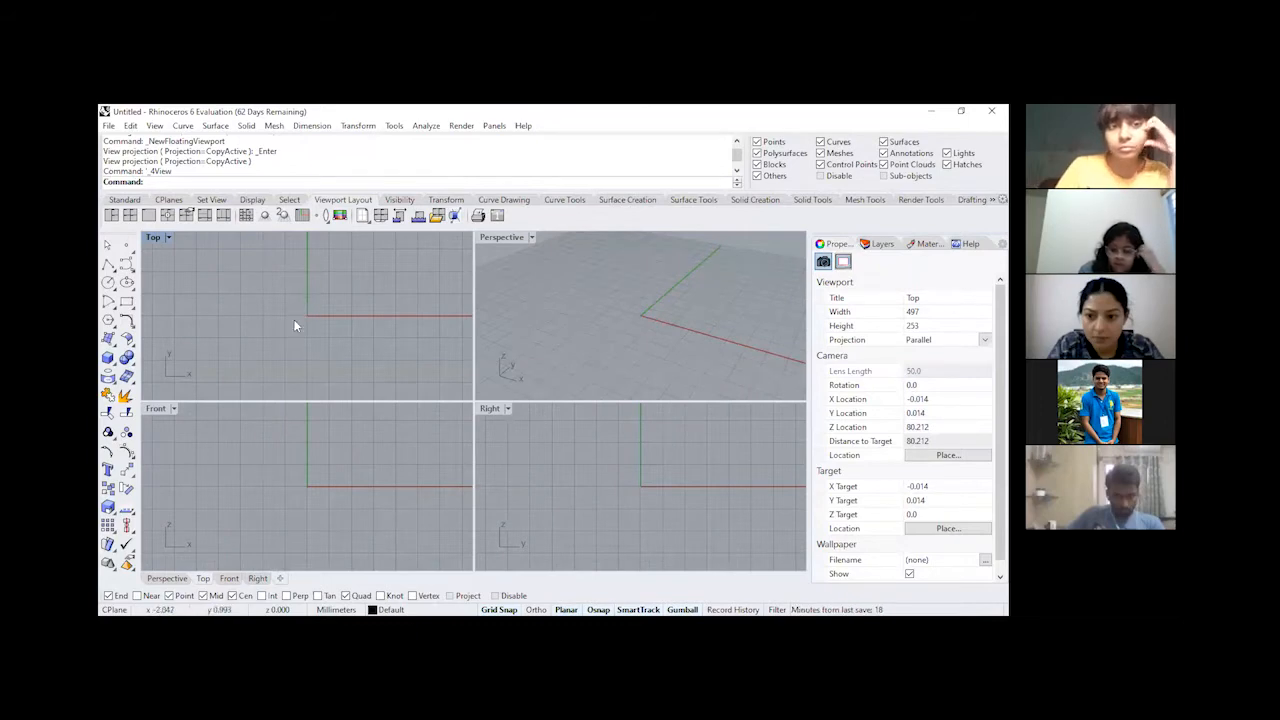
{"action": "scroll", "coordinate": [295, 302], "scroll_direction": "up", "scroll_amount": 2}
{"action": "right_click_drag", "start_coordinate": [296, 297], "coordinate": [298, 337], "text": "ctrl"}
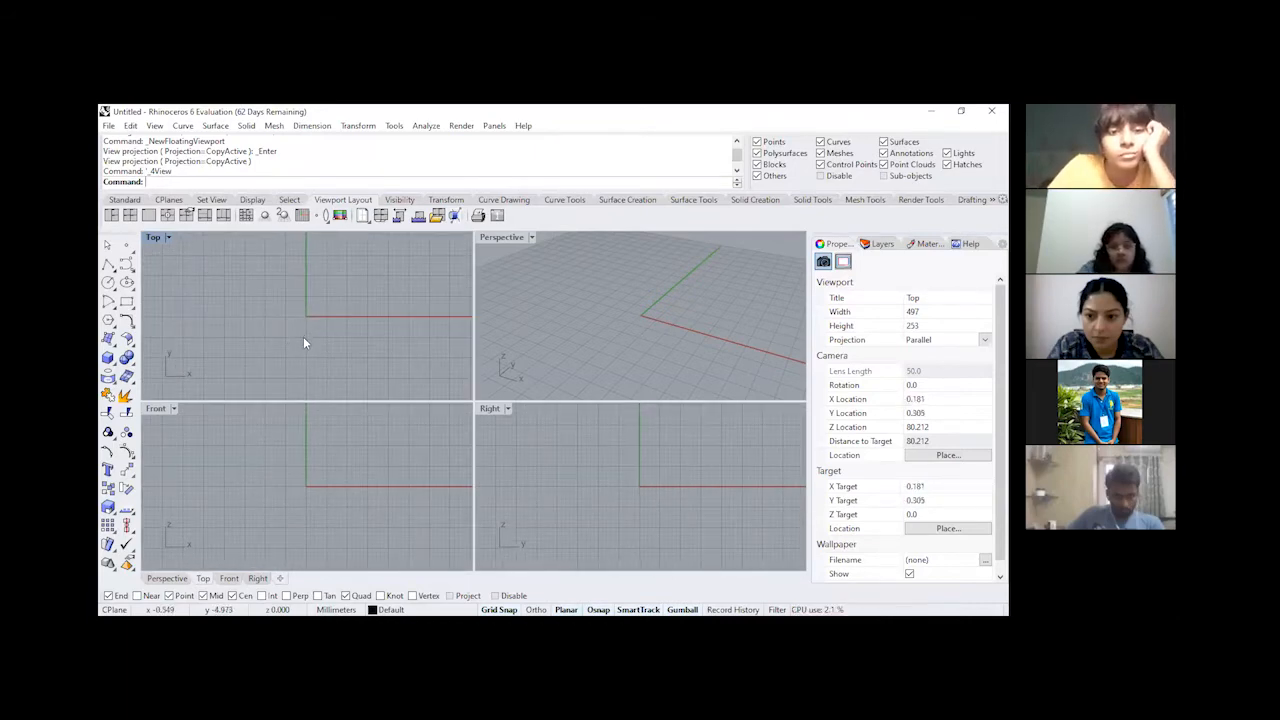
{"action": "mouse_move", "coordinate": [303, 333]}
{"action": "right_mouse_down", "text": "ctrl"}
{"action": "mouse_move", "coordinate": [303, 281]}
{"action": "mouse_move", "coordinate": [303, 334]}
{"action": "mouse_move", "coordinate": [306, 314]}
{"action": "right_mouse_up", "text": "ctrl"}
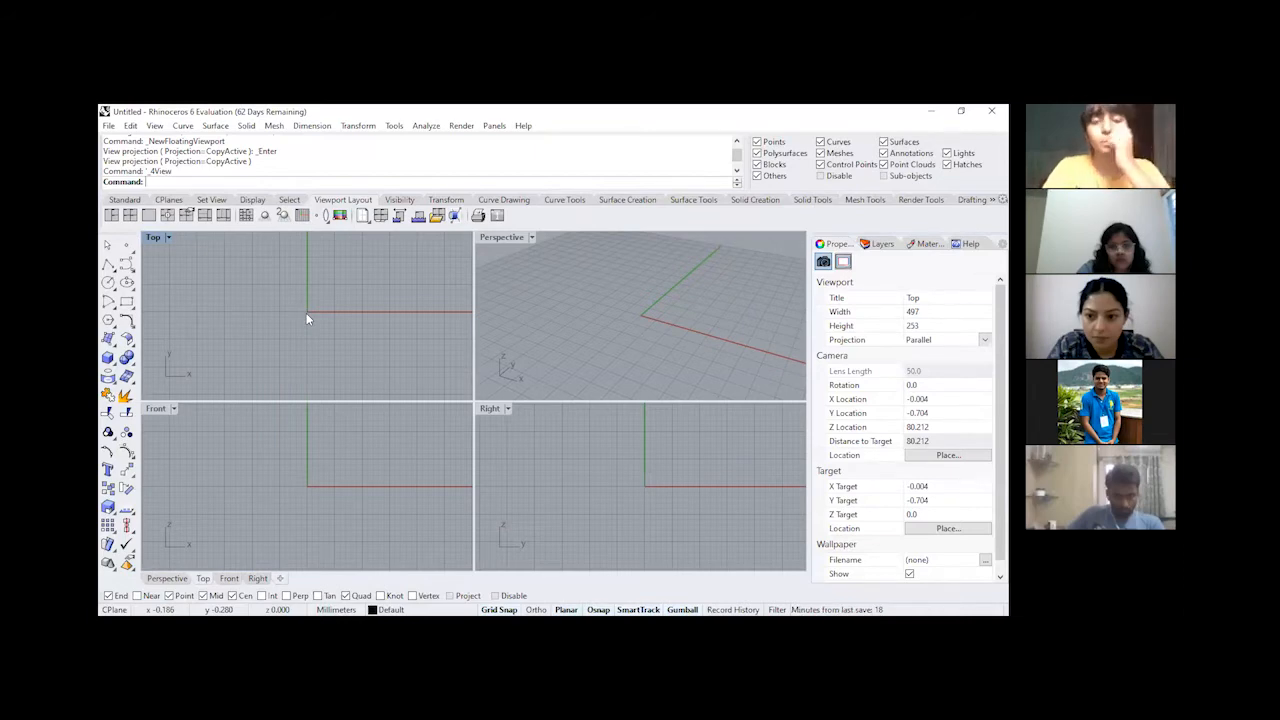
{"action": "right_click_drag", "start_coordinate": [306, 313], "coordinate": [338, 319]}
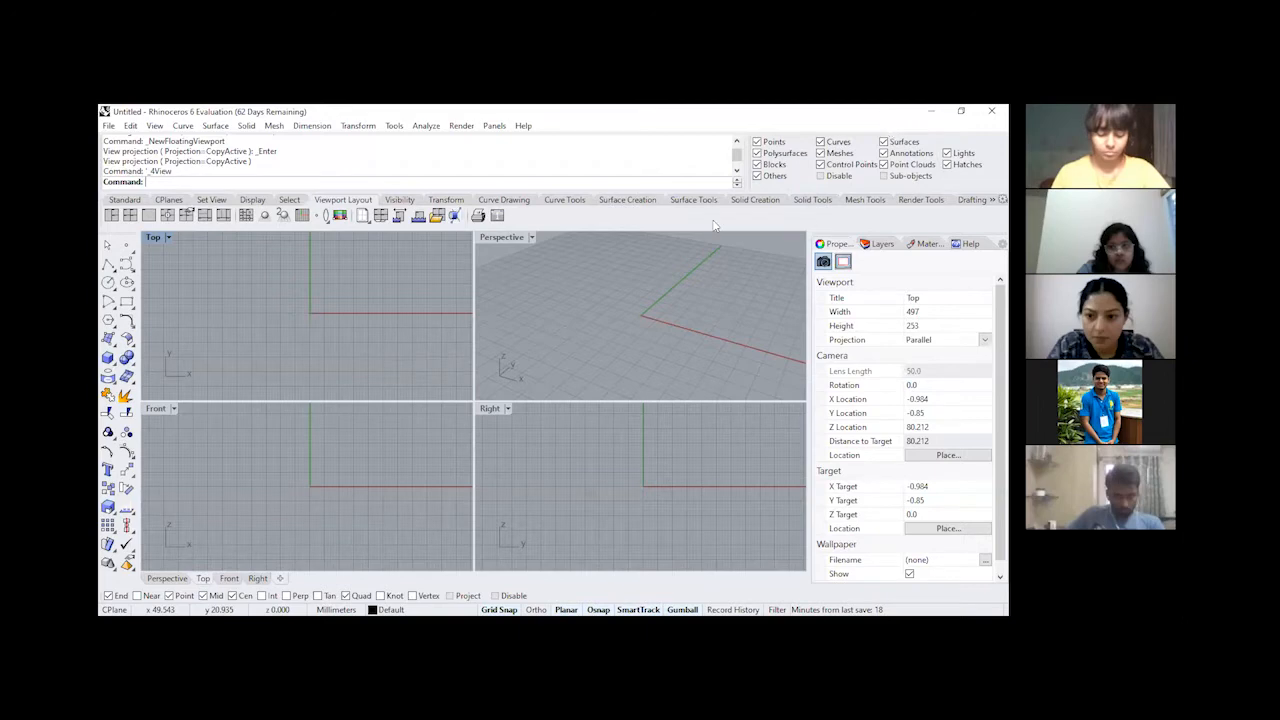
{"action": "mouse_move", "coordinate": [368, 306]}
{"action": "right_mouse_down"}
{"action": "mouse_move", "coordinate": [343, 314]}
{"action": "mouse_move", "coordinate": [350, 305]}
{"action": "right_mouse_up"}
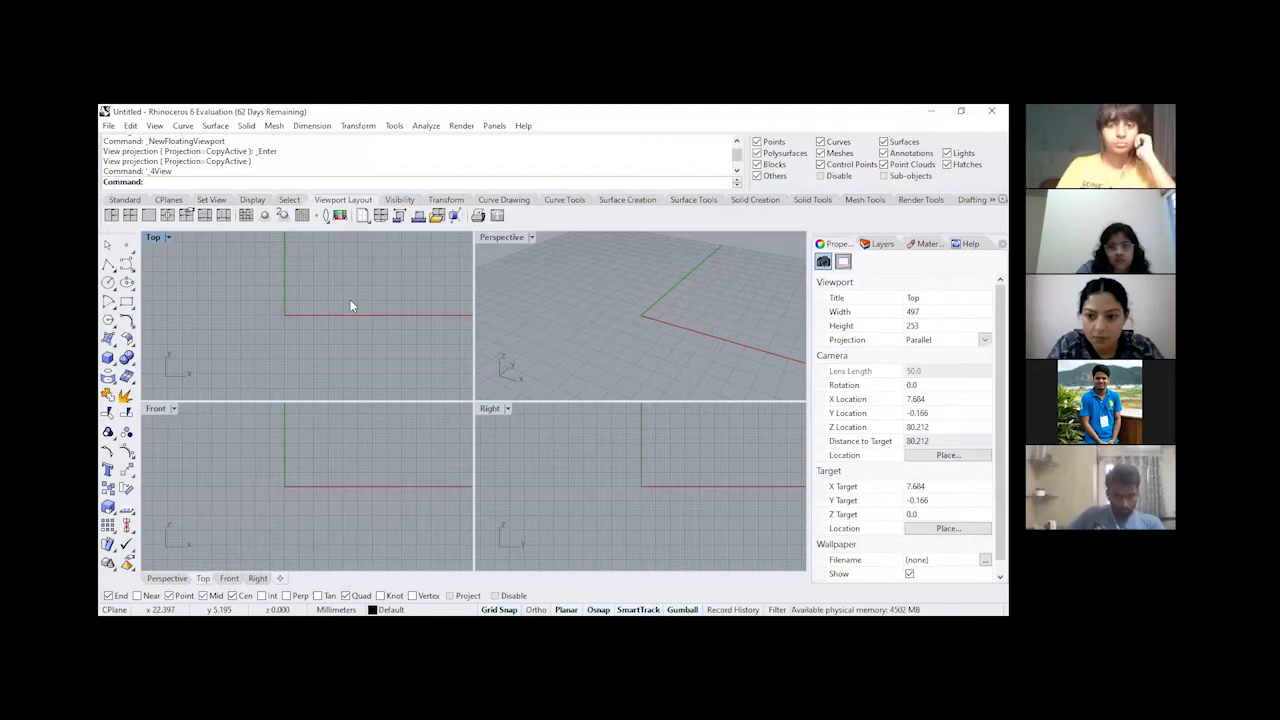
{"action": "mouse_move", "coordinate": [366, 300]}
{"action": "right_mouse_down"}
{"action": "mouse_move", "coordinate": [357, 323]}
{"action": "mouse_move", "coordinate": [394, 306]}
{"action": "mouse_move", "coordinate": [373, 307]}
{"action": "right_mouse_up"}
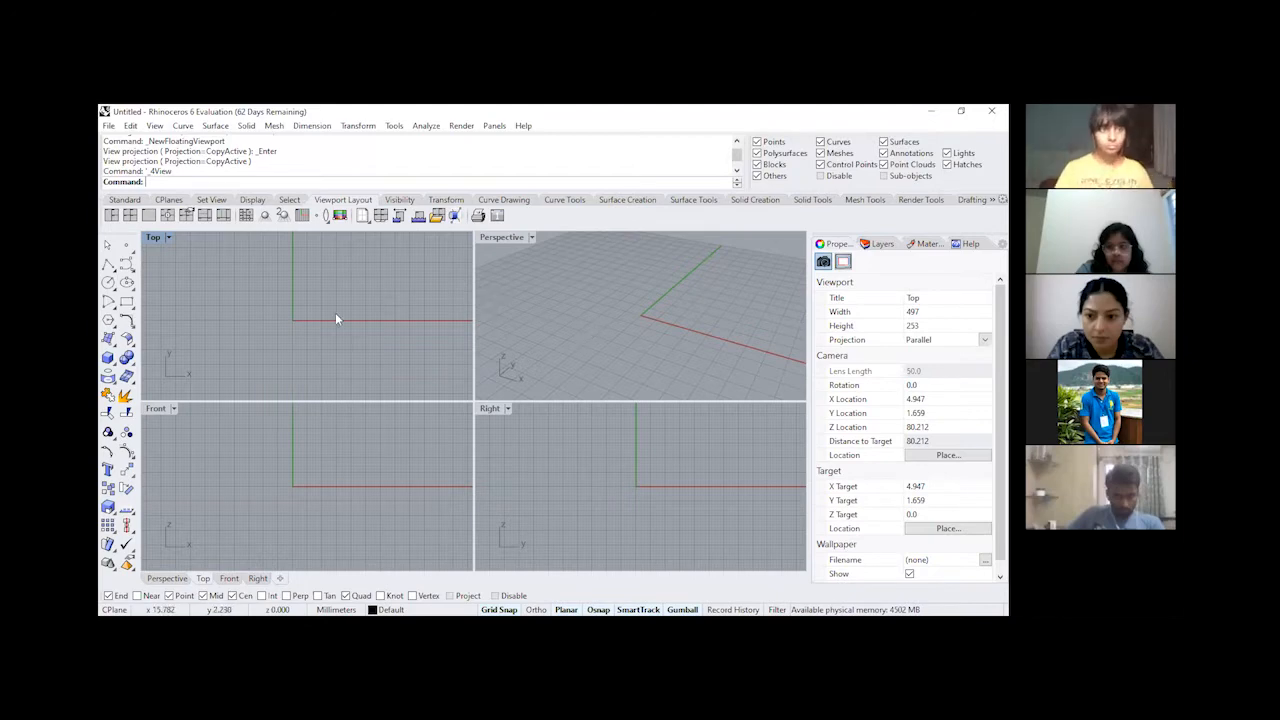
{"action": "right_click_drag", "start_coordinate": [298, 325], "coordinate": [252, 334]}
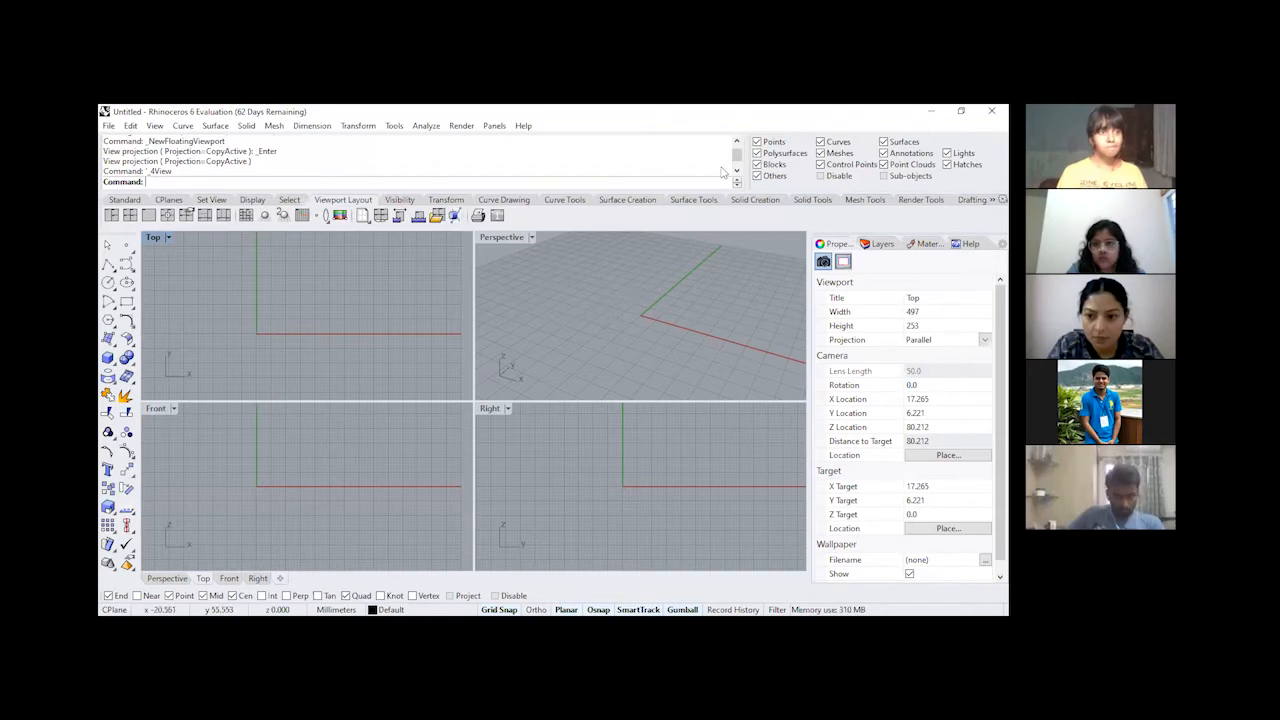
{"action": "right_click_drag", "start_coordinate": [655, 296], "coordinate": [621, 315]}
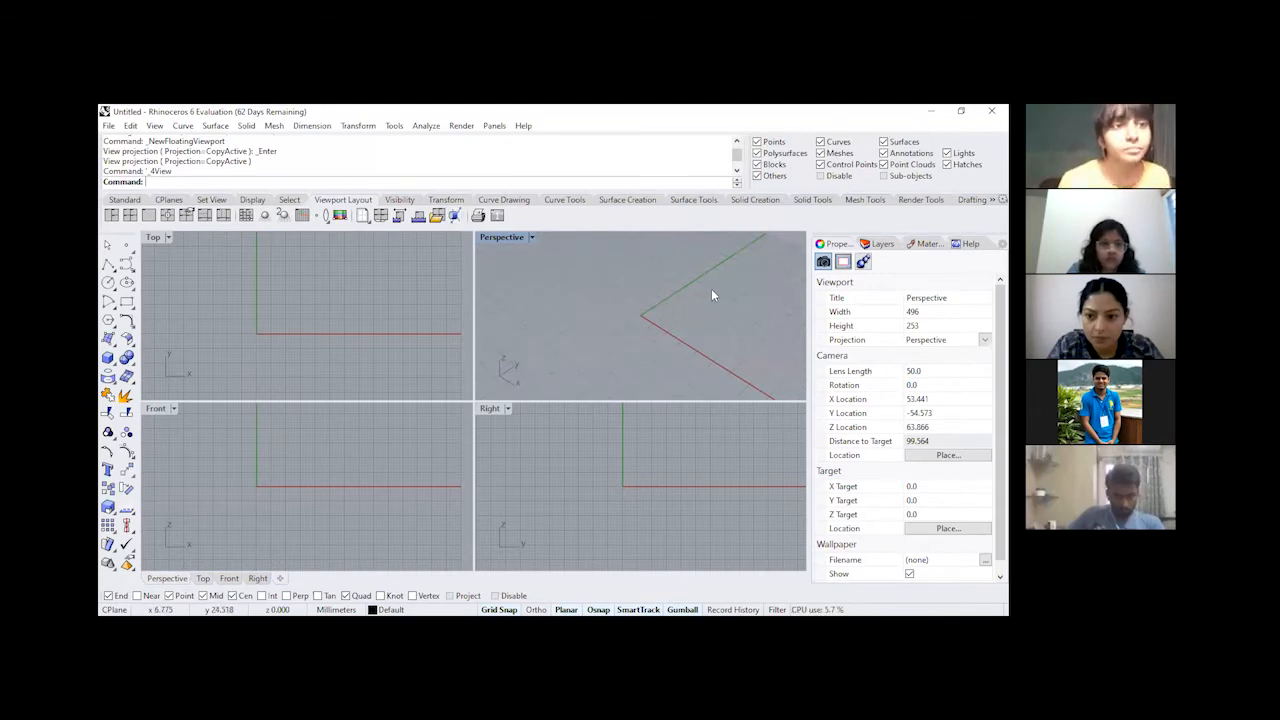
{"action": "right_click_drag", "start_coordinate": [711, 288], "coordinate": [739, 286], "text": "shift"}
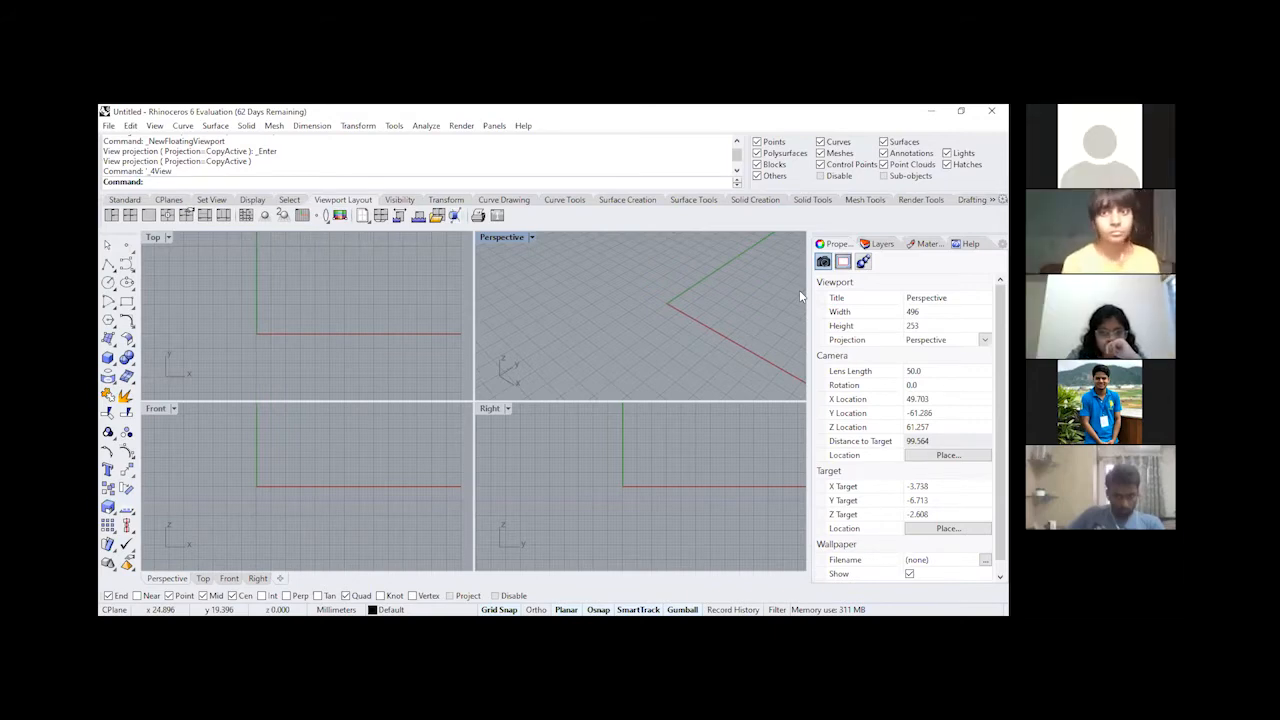
Step: Place a single point on the negative X side of the origin in the Top viewport, and check it by selecting and deselecting it
{"action": "right_click_drag", "start_coordinate": [224, 275], "coordinate": [298, 311]}
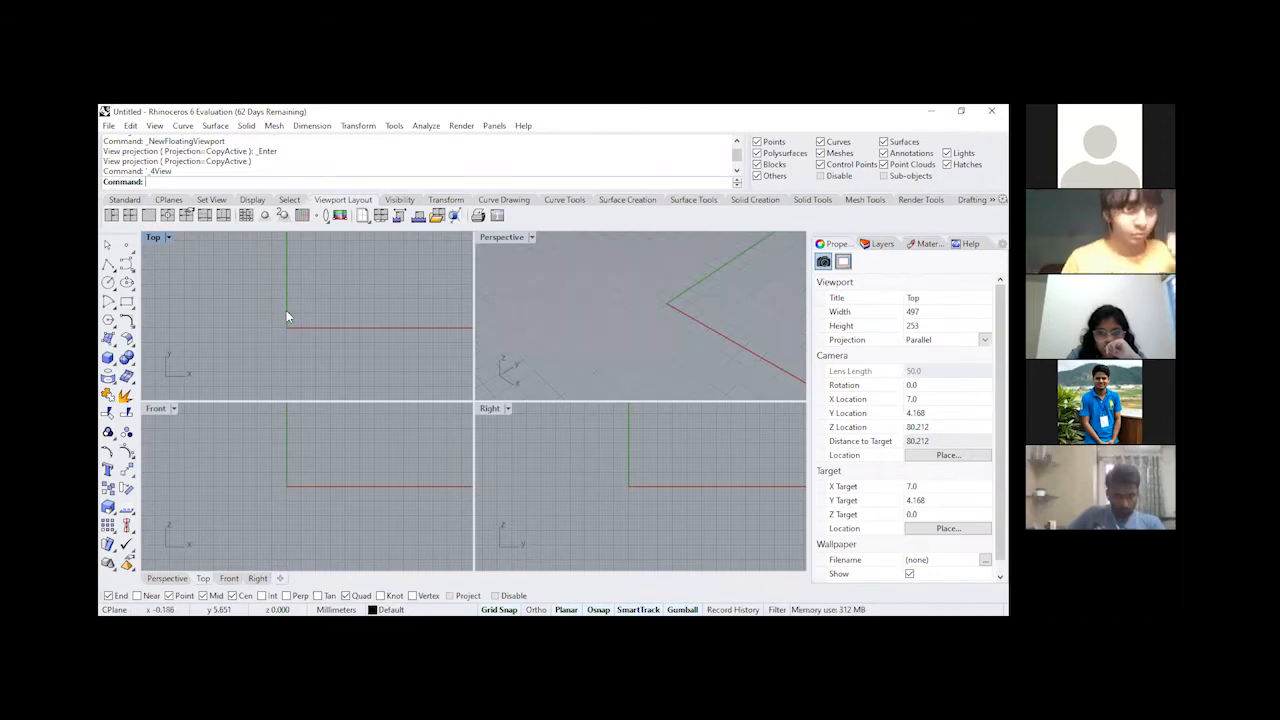
{"action": "left_click", "coordinate": [126, 245]}
{"action": "left_click", "coordinate": [222, 313]}
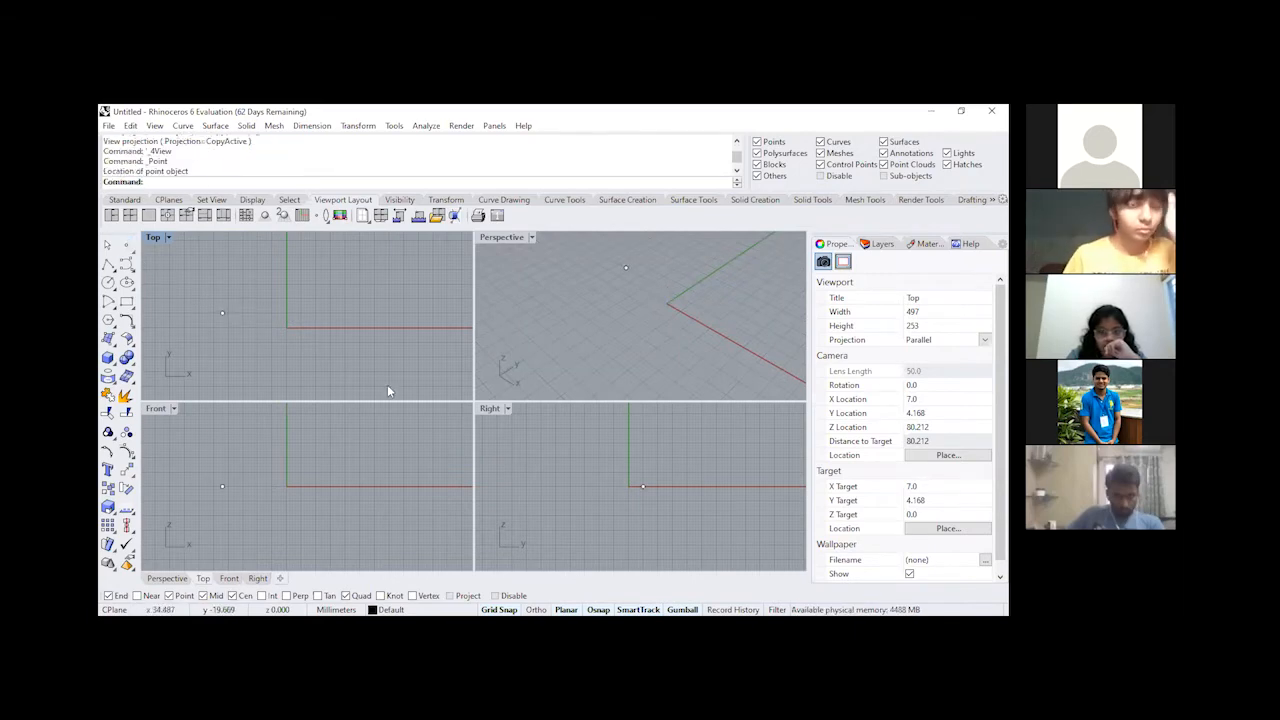
{"action": "left_click", "coordinate": [222, 312]}
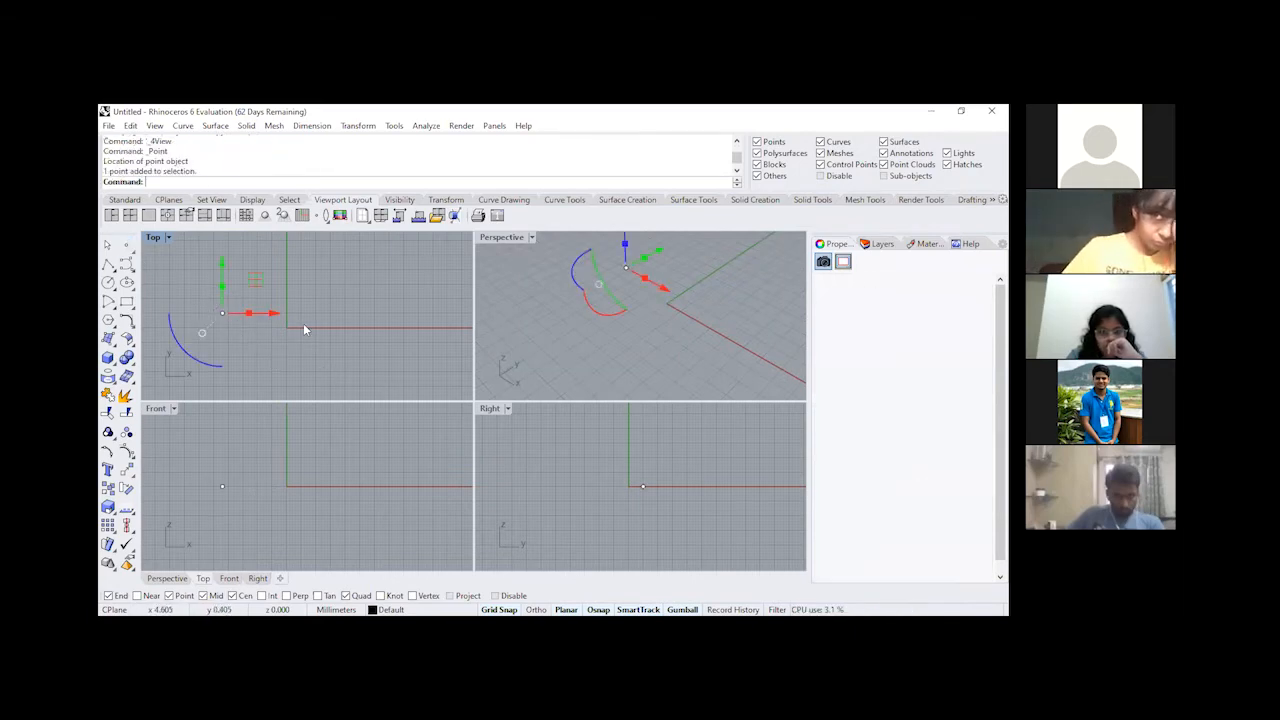
{"action": "left_click", "coordinate": [198, 287]}
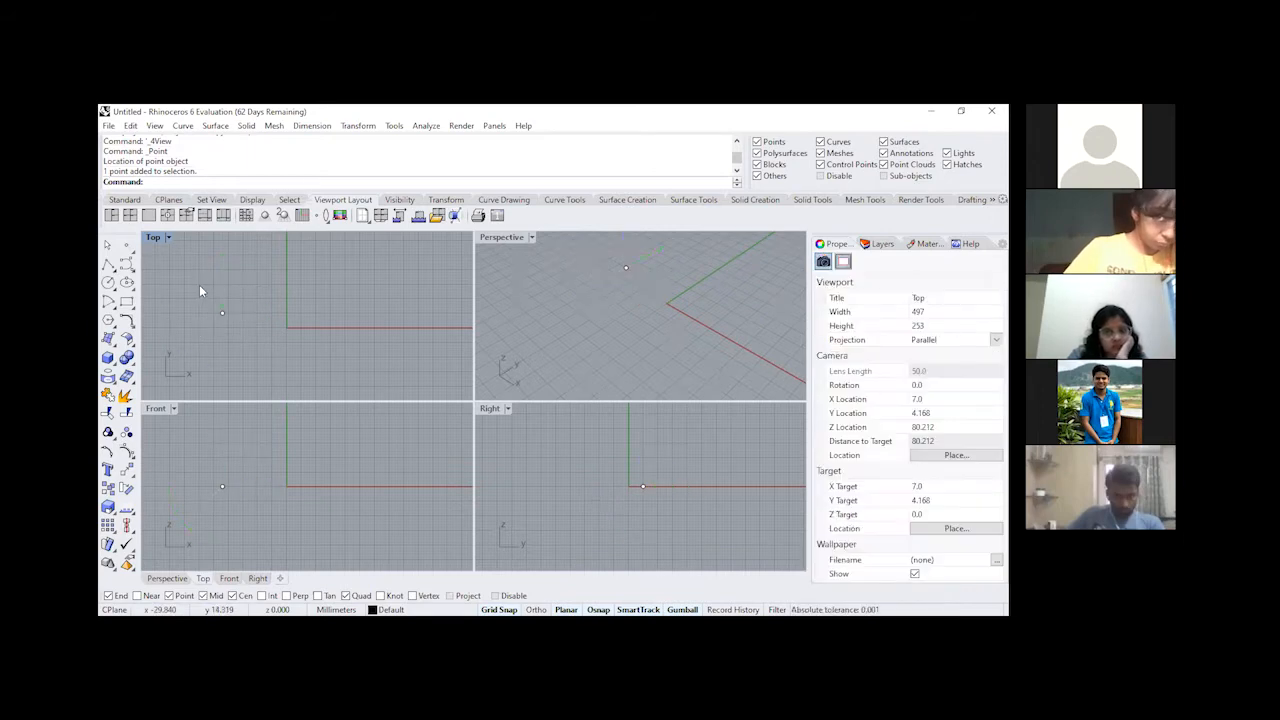
Step: Draw an open three-segment polyline about 14 mm wide across the positive Y axis in the Top viewport
{"action": "left_click", "coordinate": [108, 262]}
{"action": "left_click", "coordinate": [263, 277]}
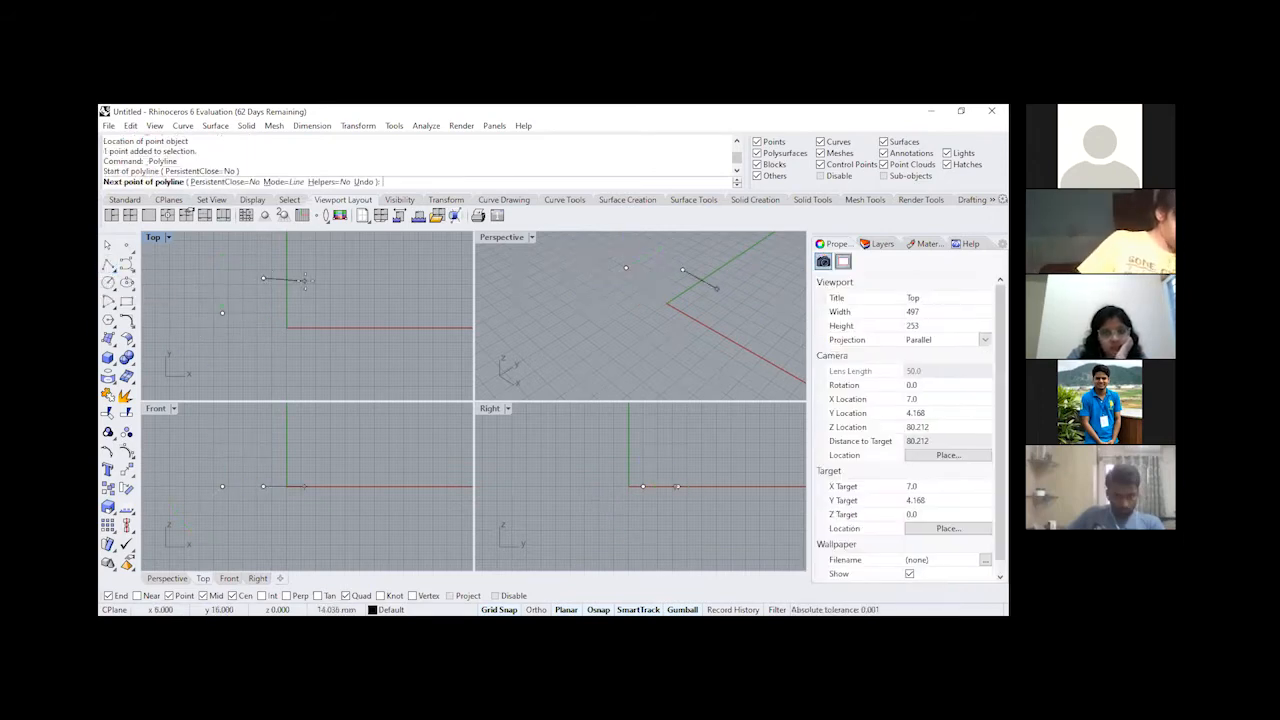
{"action": "left_click", "coordinate": [304, 277]}
{"action": "left_click", "coordinate": [304, 304]}
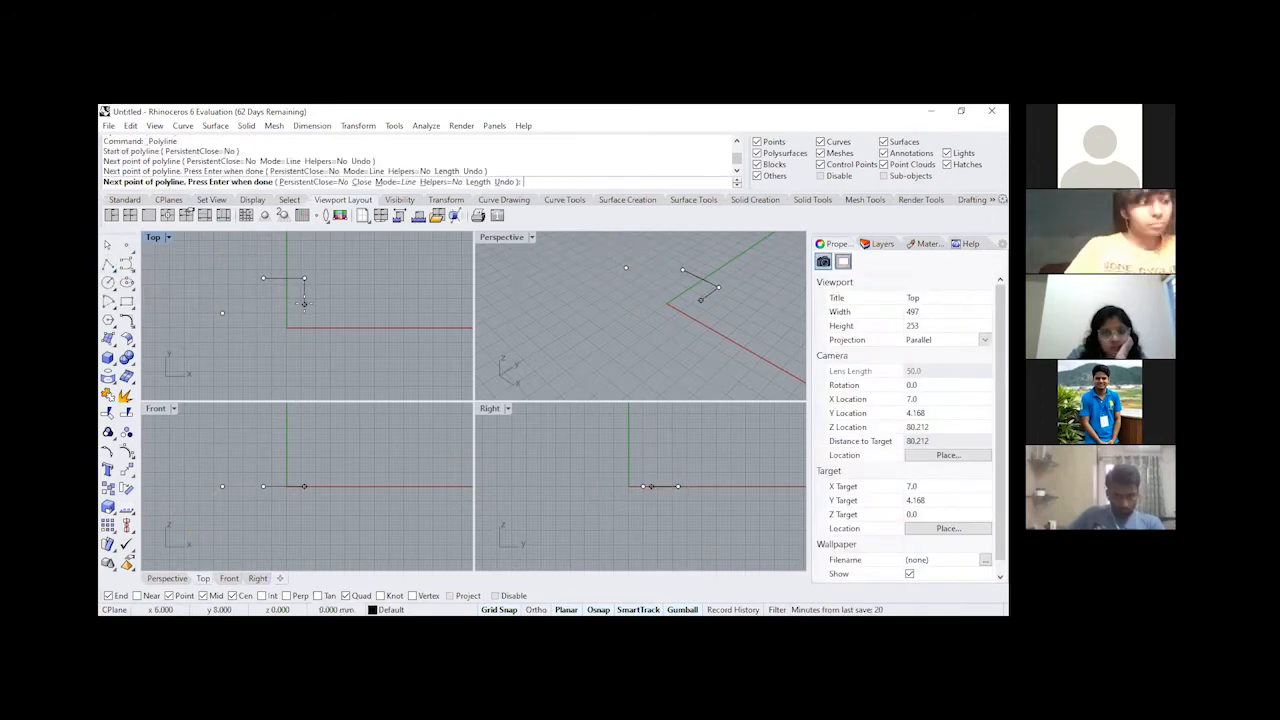
{"action": "left_click", "coordinate": [277, 304]}
{"action": "key", "text": "Return"}
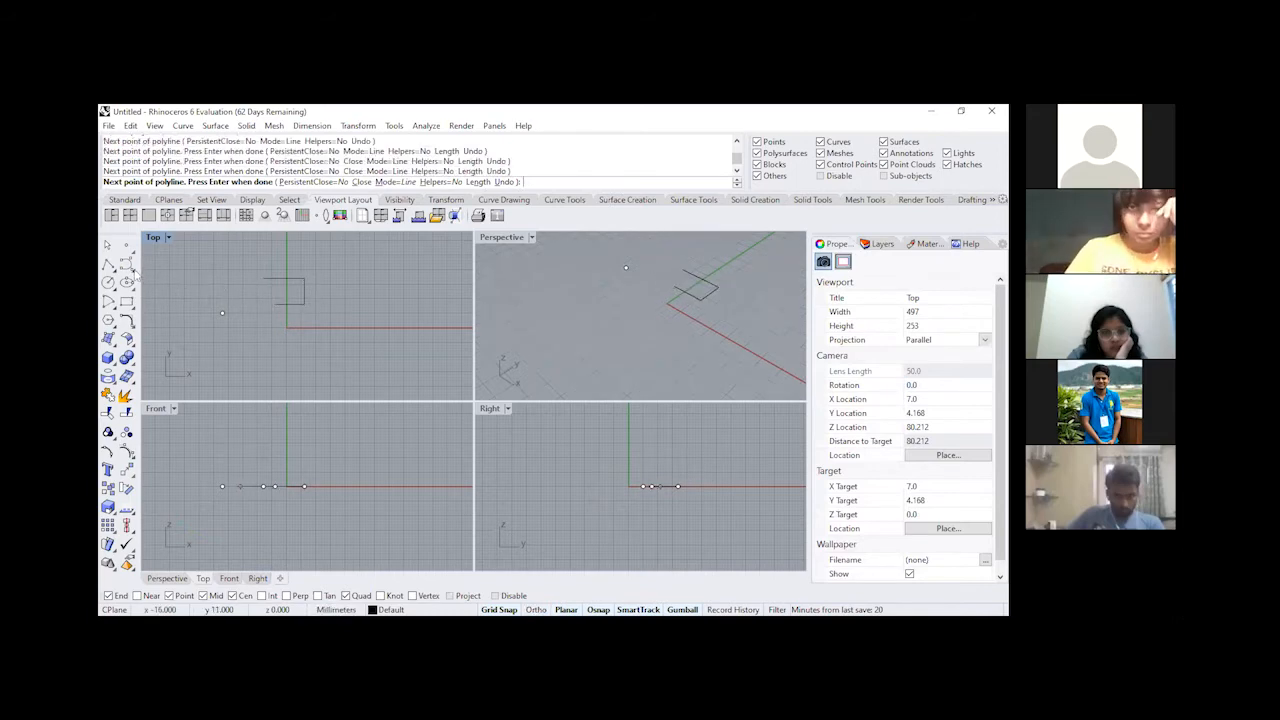
Step: Draw an S-shaped degree 3 control point curve from the polyline's lower end, running down past the X axis
{"action": "left_click", "coordinate": [125, 264]}
{"action": "left_click", "coordinate": [277, 304]}
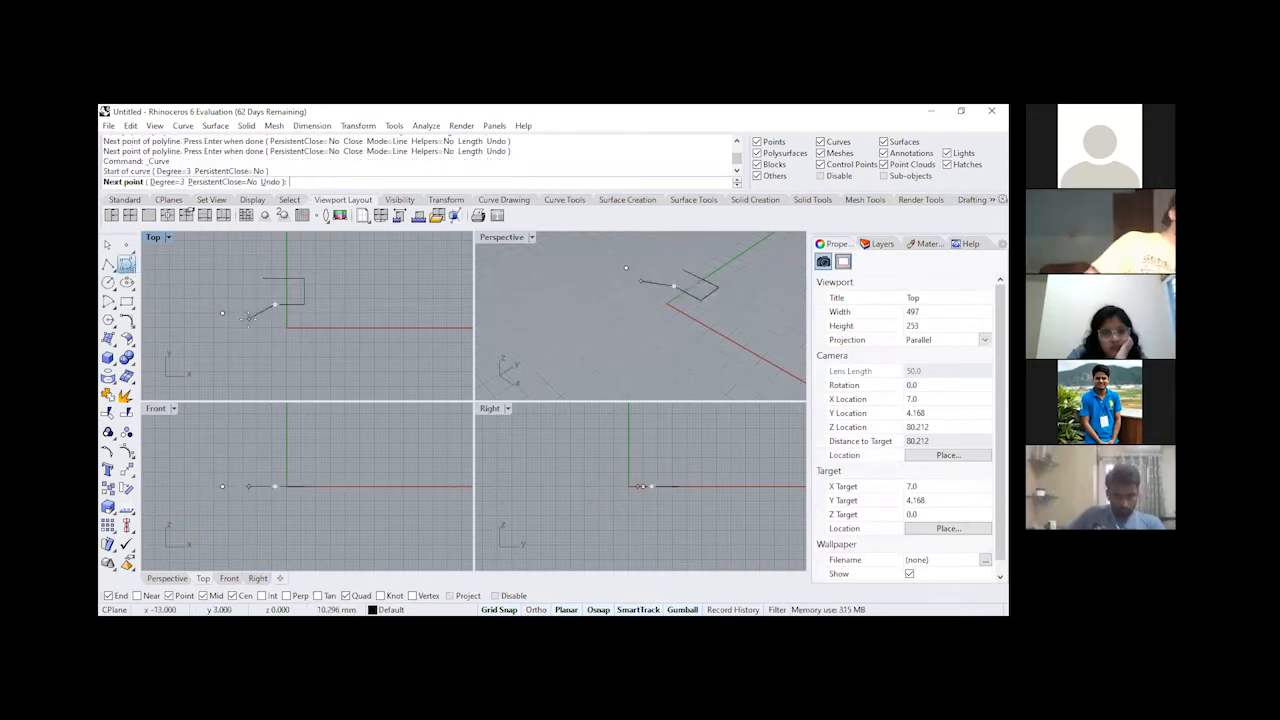
{"action": "left_click", "coordinate": [248, 318]}
{"action": "left_click", "coordinate": [260, 335]}
{"action": "left_click", "coordinate": [307, 330]}
{"action": "left_click", "coordinate": [310, 350]}
{"action": "left_click", "coordinate": [275, 370]}
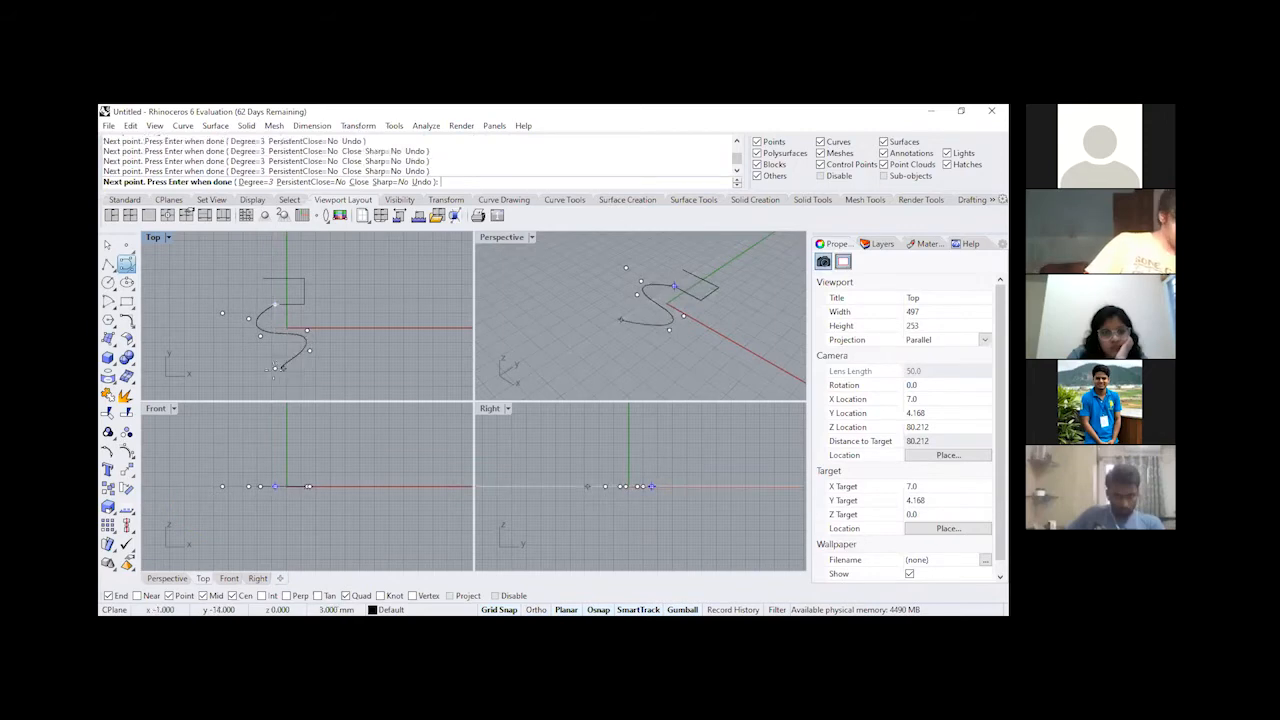
{"action": "key", "text": "Return"}
Step: Maximize the Top viewport, select the point and the polyline in turn, and clear the selection
{"action": "right_click_drag", "start_coordinate": [320, 324], "coordinate": [307, 320]}
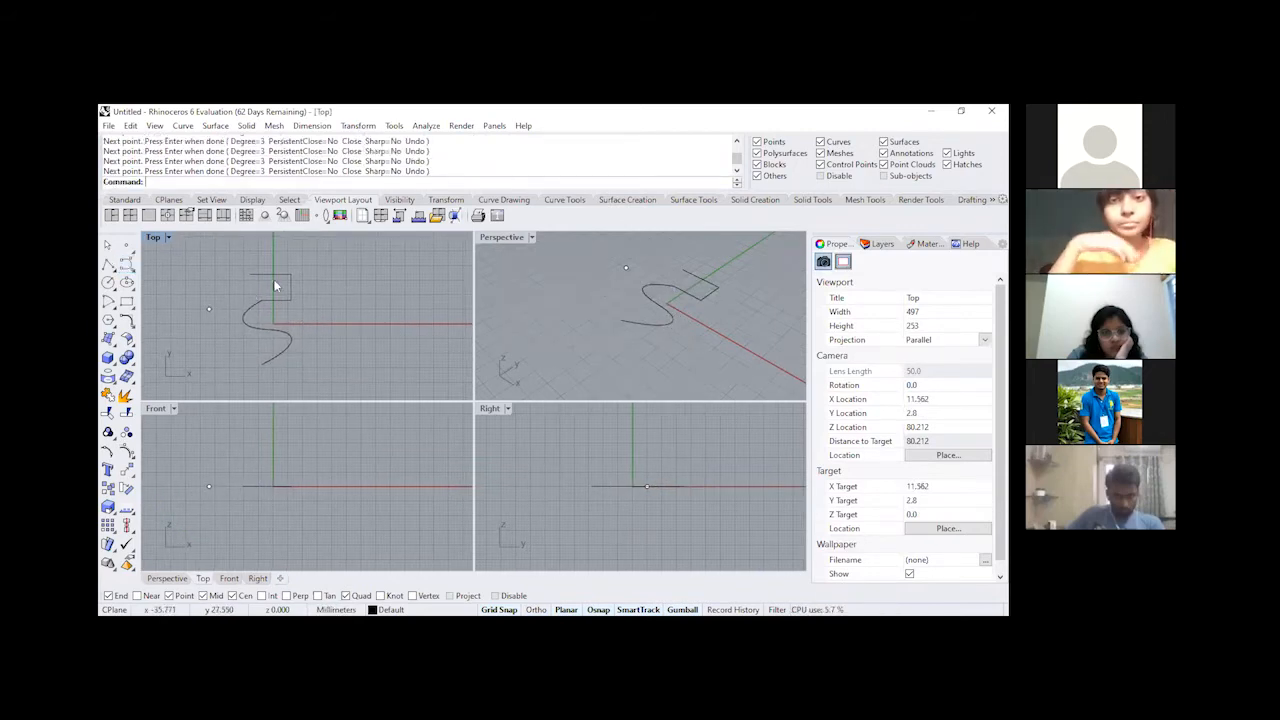
{"action": "double_click", "coordinate": [153, 238]}
{"action": "right_click_drag", "start_coordinate": [382, 280], "coordinate": [351, 276]}
{"action": "left_click_drag", "start_coordinate": [275, 350], "coordinate": [224, 409]}
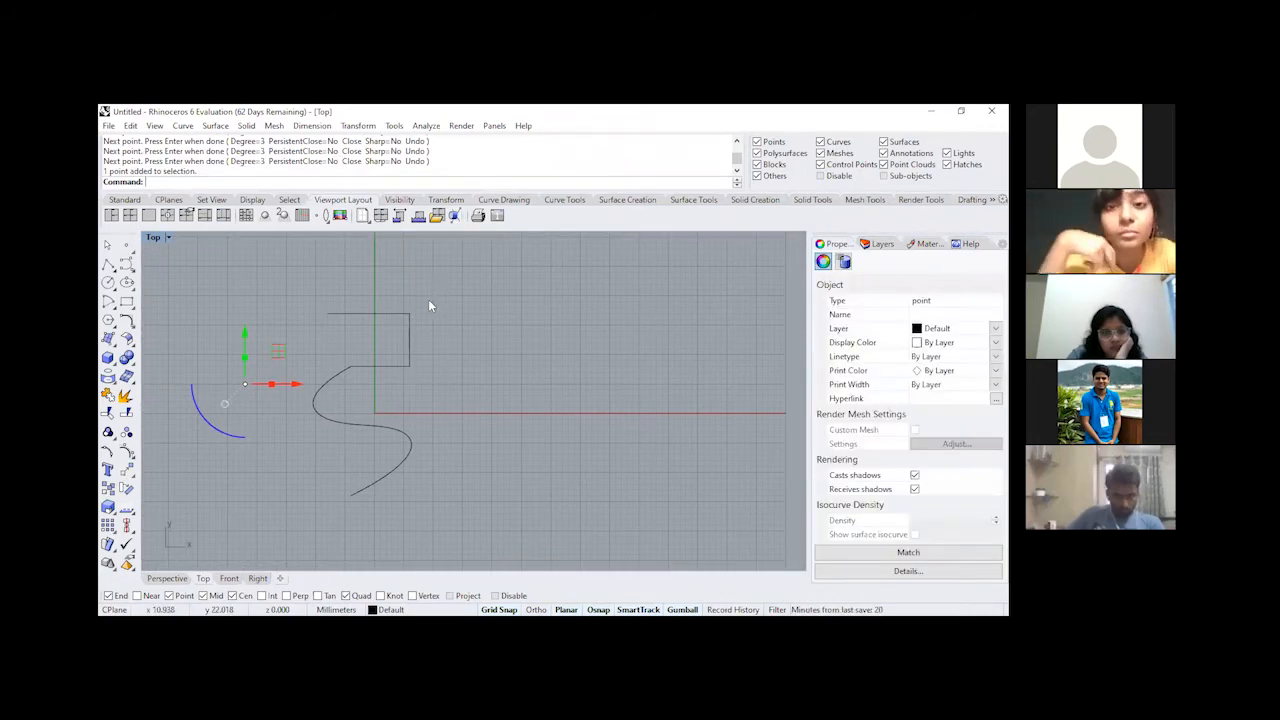
{"action": "left_click_drag", "start_coordinate": [428, 299], "coordinate": [380, 395]}
{"action": "left_click", "coordinate": [470, 394]}
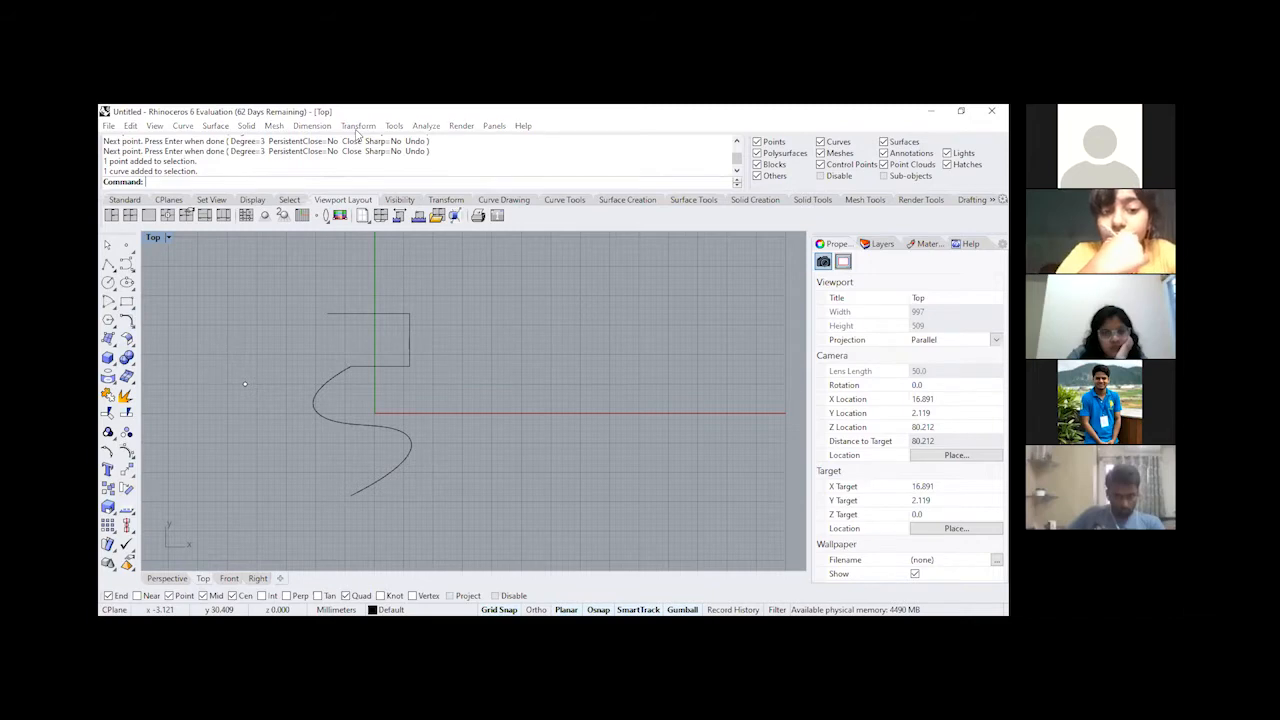
Step: Create a four-sided surface from corner points across the positive X axis in the Top viewport
{"action": "left_click", "coordinate": [108, 338]}
{"action": "left_click", "coordinate": [480, 378]}
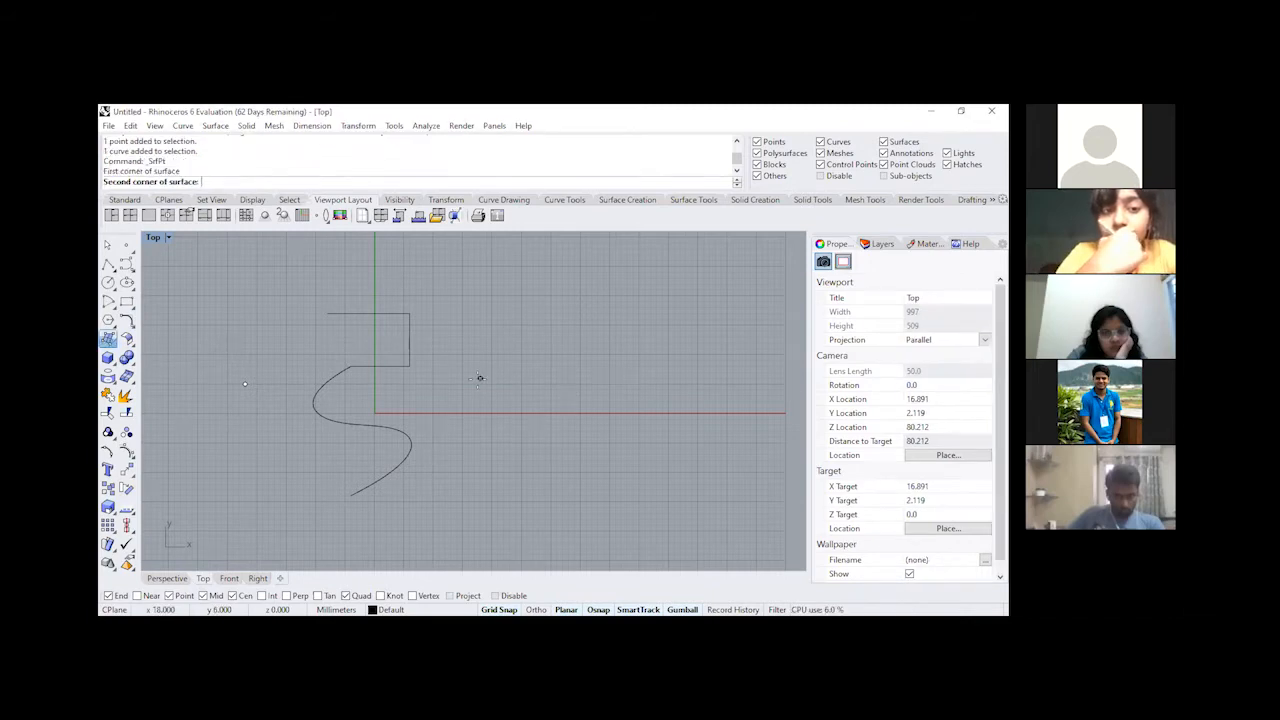
{"action": "left_click", "coordinate": [533, 344]}
{"action": "left_click", "coordinate": [609, 383]}
{"action": "left_click", "coordinate": [485, 471]}
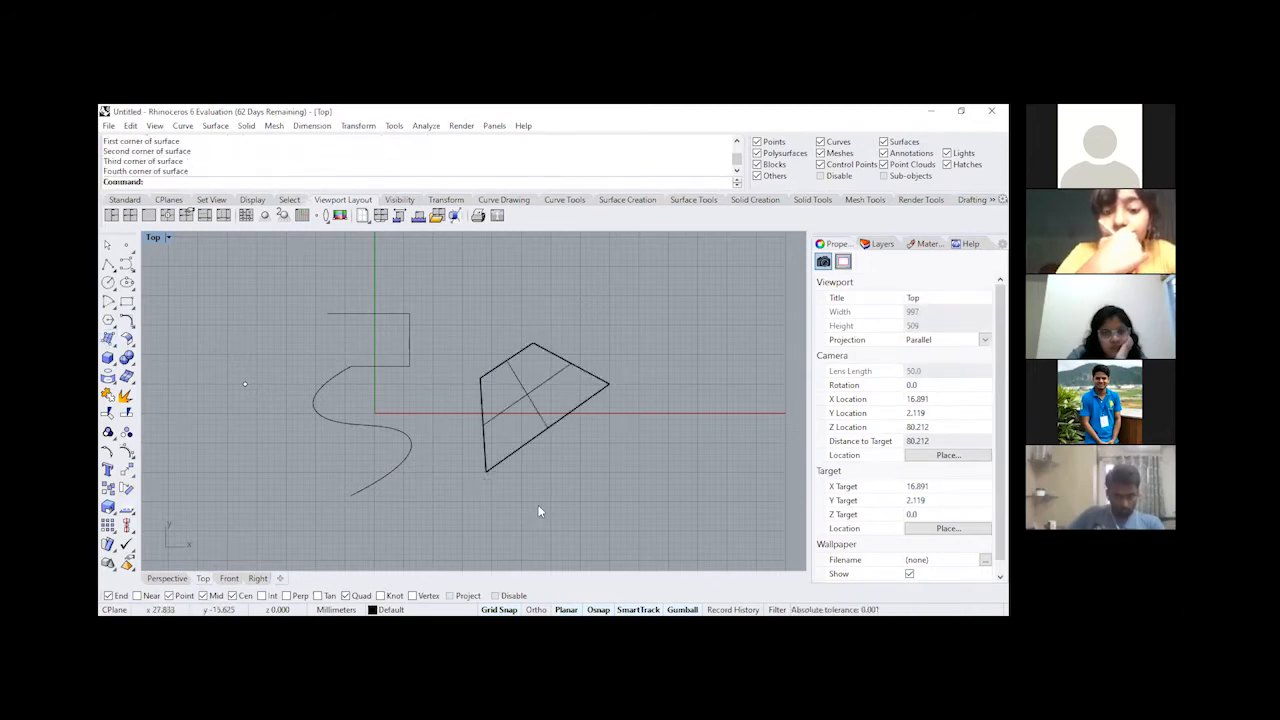
Step: Create a smaller triangular surface from three corner points just below the four-sided surface
{"action": "right_click", "coordinate": [508, 506]}
{"action": "left_click", "coordinate": [510, 507]}
{"action": "left_click", "coordinate": [573, 465]}
{"action": "left_click", "coordinate": [575, 519]}
{"action": "right_click", "coordinate": [547, 535]}
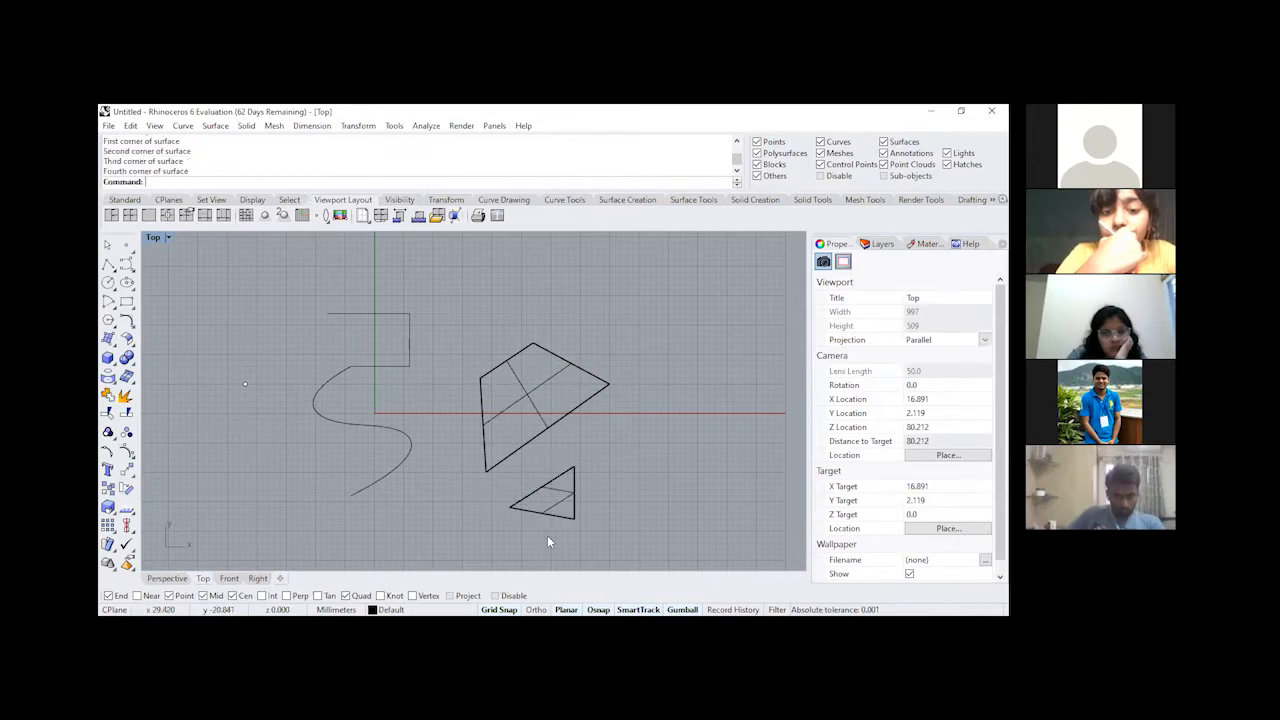
Step: Model a box about 6 mm high beyond the four-sided surface, drawing its base in Top and setting its height in Front
{"action": "right_click_drag", "start_coordinate": [571, 486], "coordinate": [541, 470]}
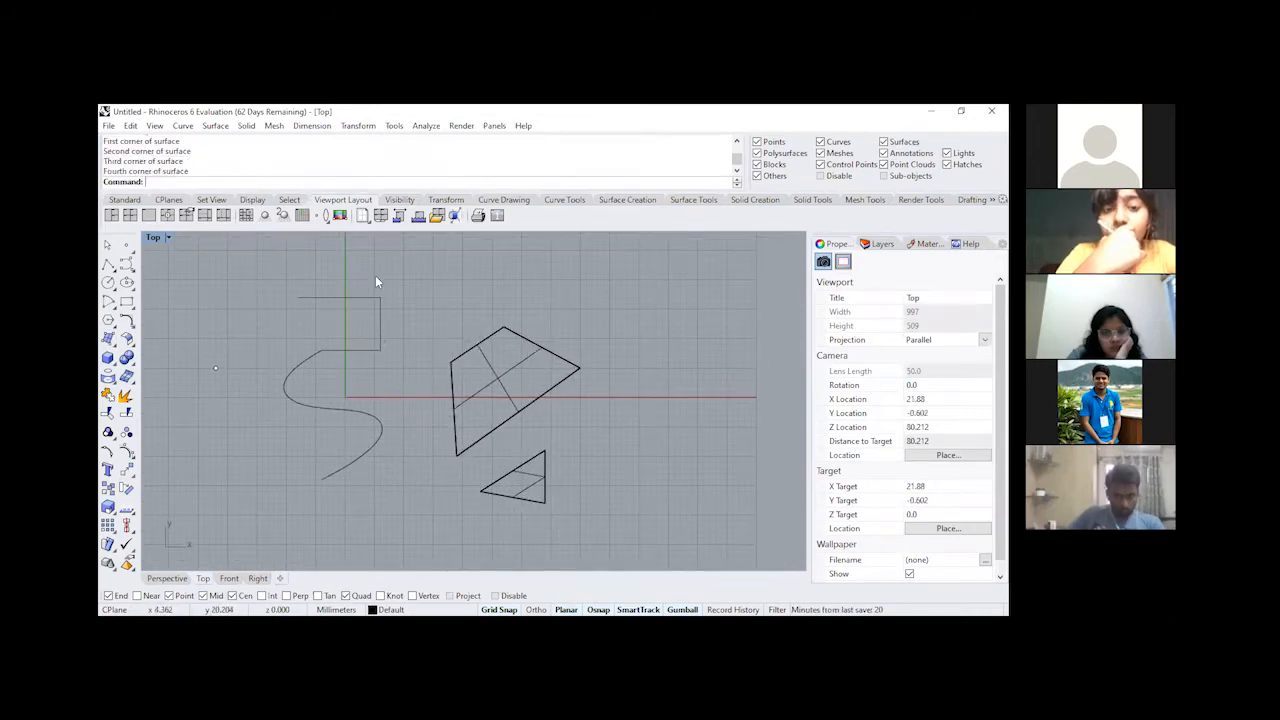
{"action": "right_click_drag", "start_coordinate": [572, 321], "coordinate": [570, 316]}
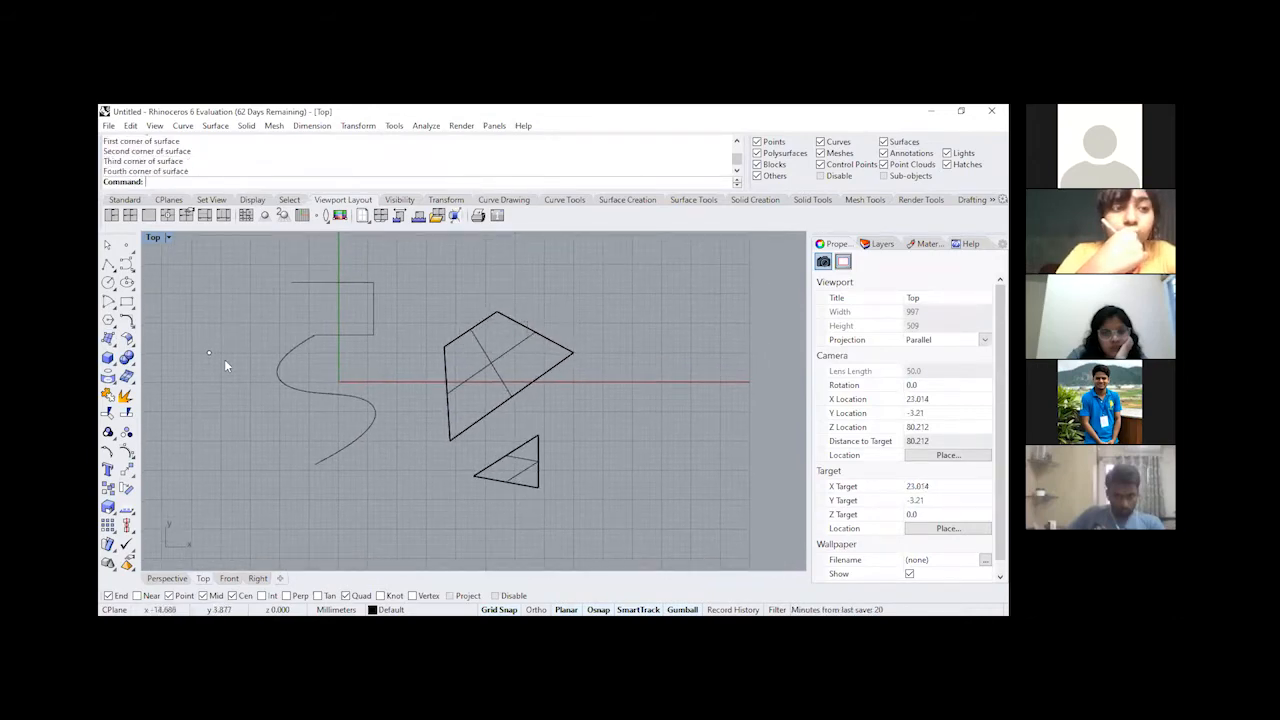
{"action": "left_click", "coordinate": [107, 357]}
{"action": "left_click", "coordinate": [602, 329]}
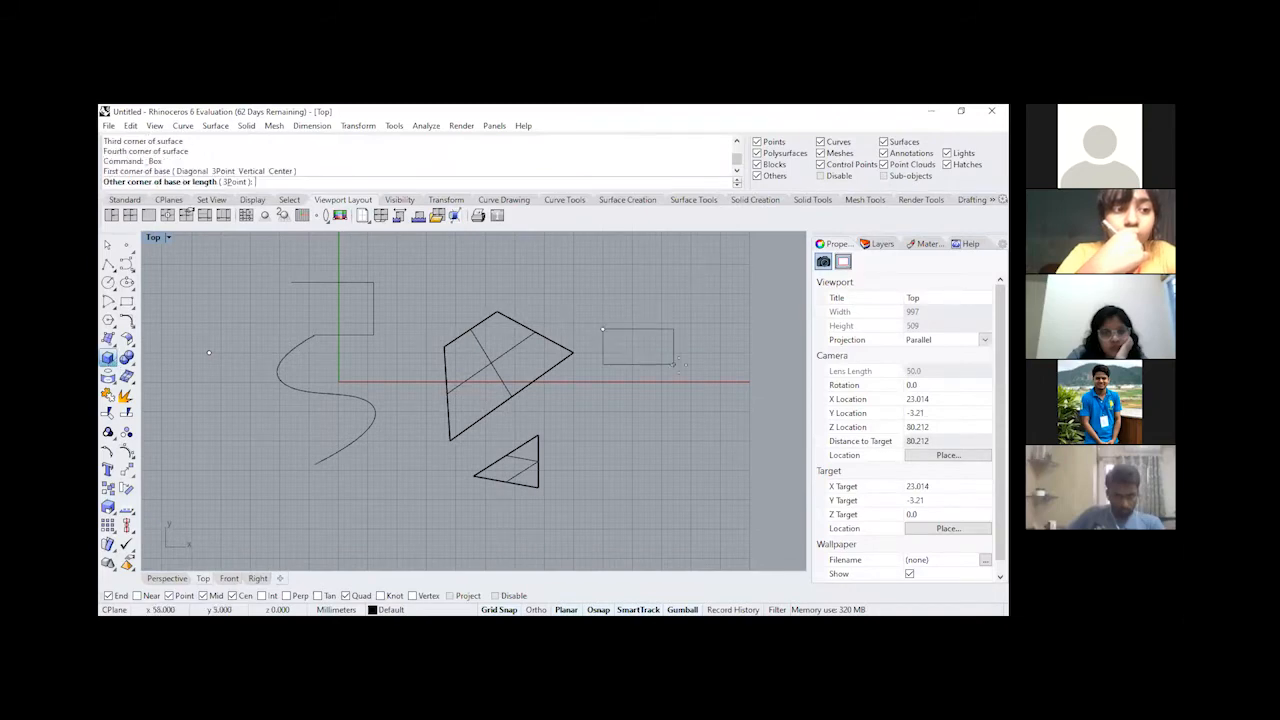
{"action": "left_click", "coordinate": [679, 370]}
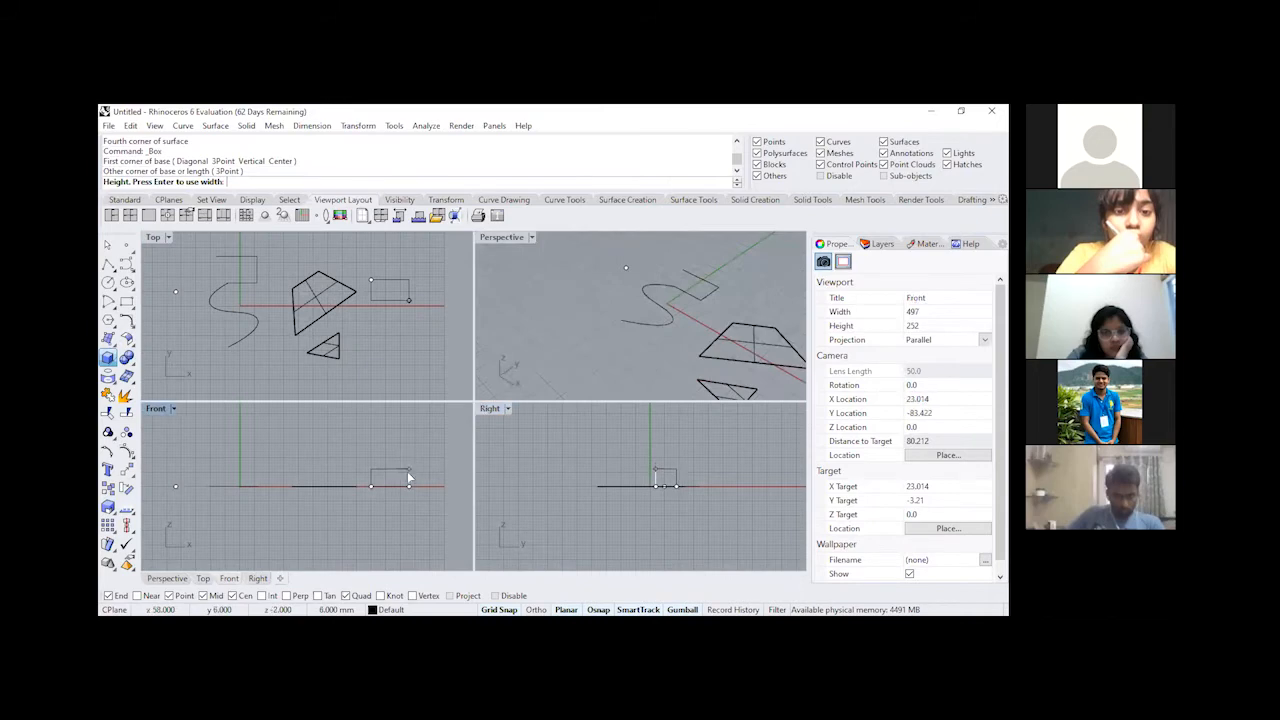
{"action": "left_click", "coordinate": [409, 473]}
Step: Maximize the Perspective viewport, bring all the objects into view, and set its display mode to Shaded
{"action": "double_click", "coordinate": [498, 239]}
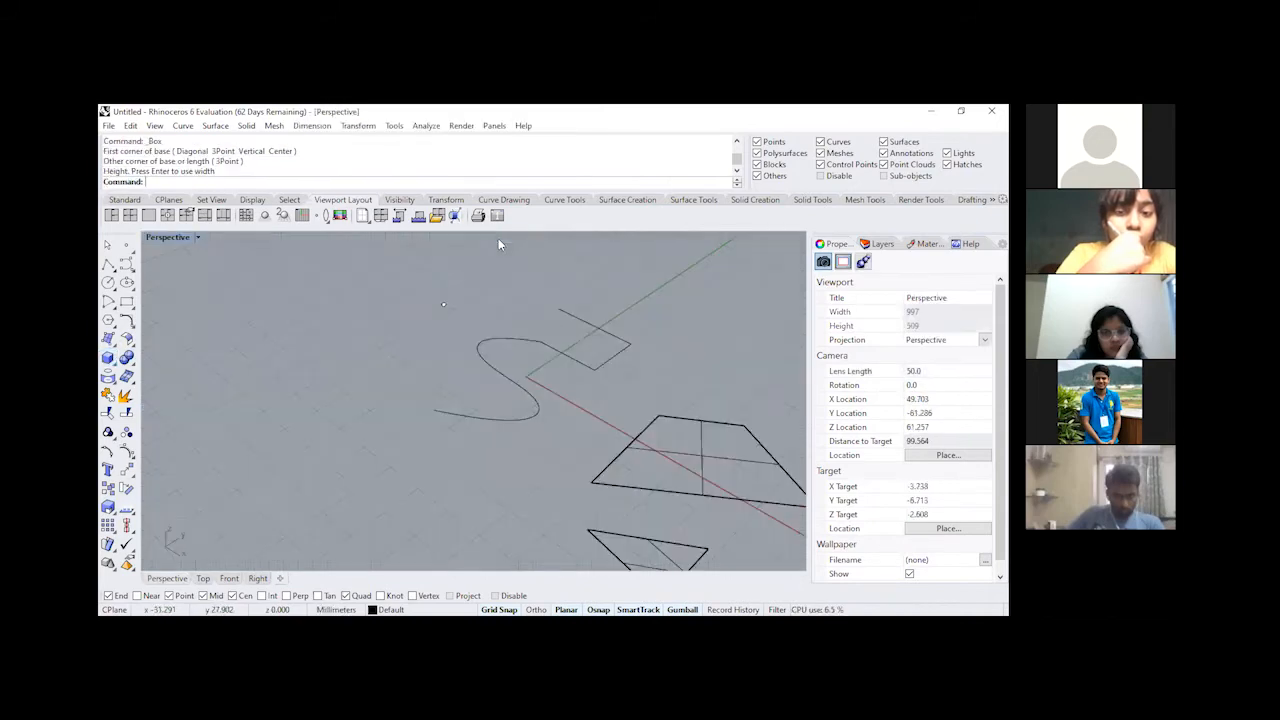
{"action": "scroll", "coordinate": [402, 438], "scroll_direction": "down", "scroll_amount": 10}
{"action": "scroll", "coordinate": [629, 492], "scroll_direction": "up", "scroll_amount": 10}
{"action": "right_click_drag", "start_coordinate": [632, 490], "coordinate": [680, 462]}
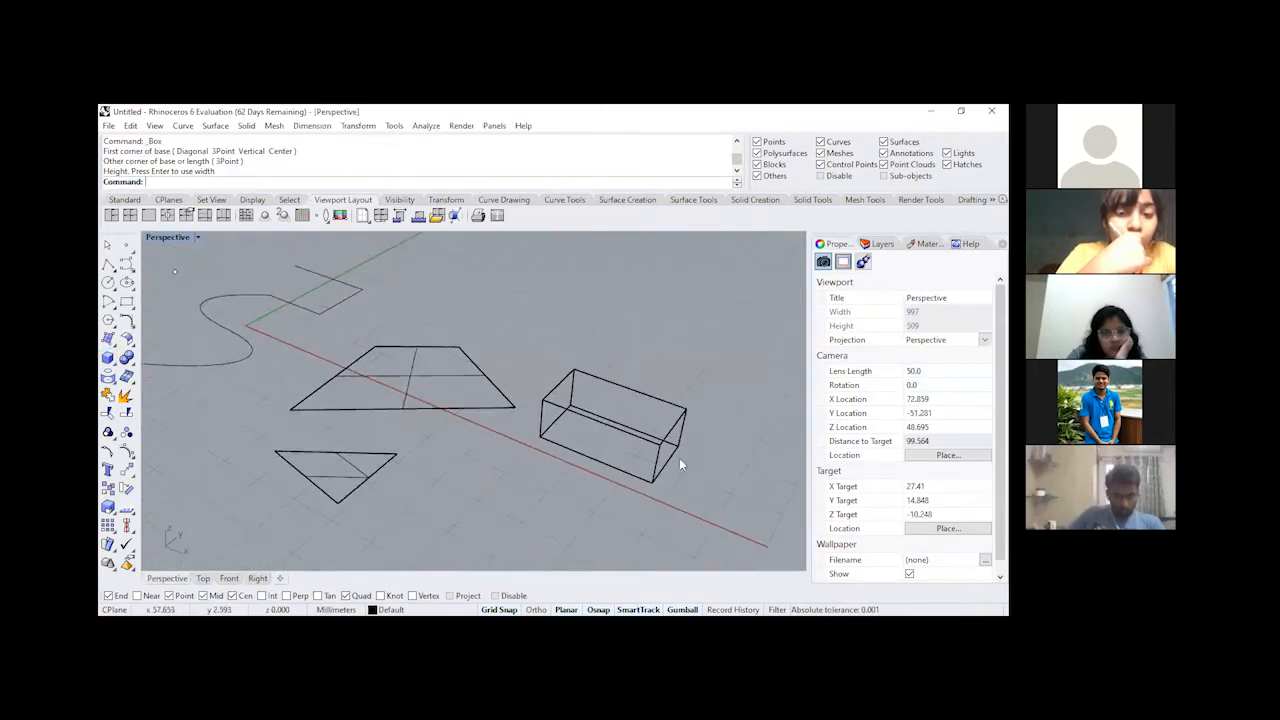
{"action": "scroll", "coordinate": [682, 463], "scroll_direction": "down", "scroll_amount": 2}
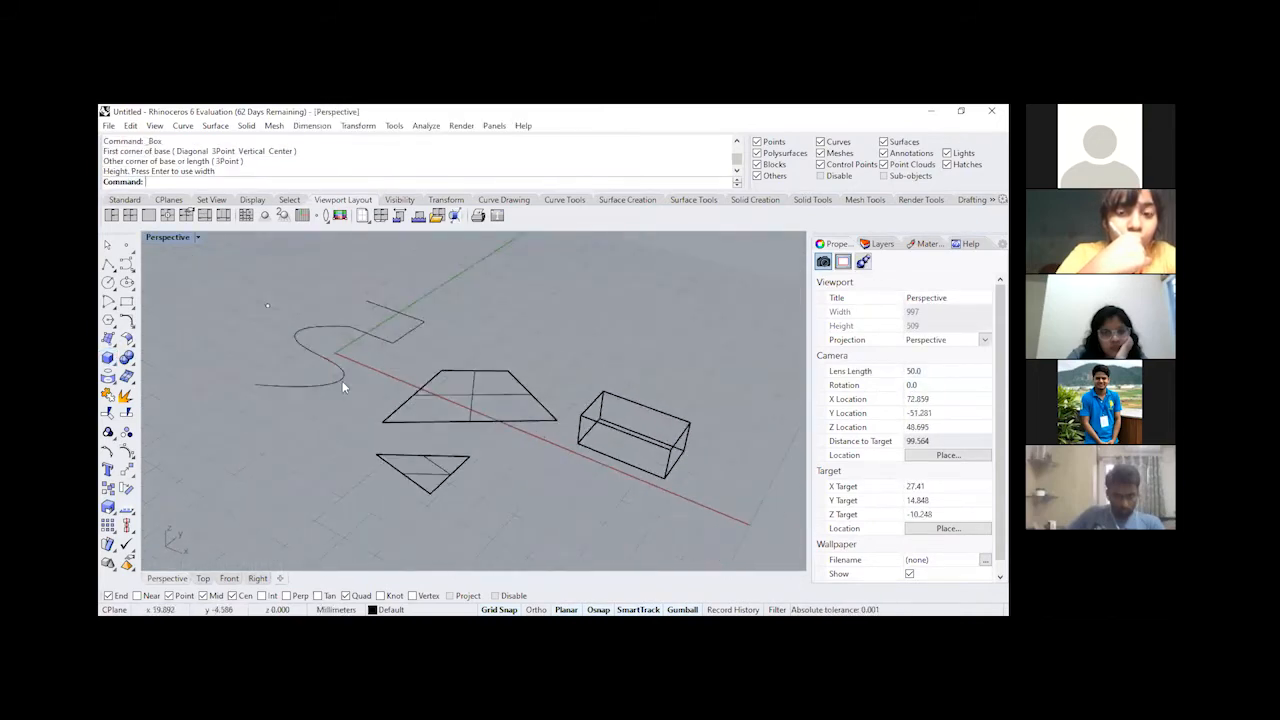
{"action": "left_click", "coordinate": [197, 237]}
{"action": "left_click", "coordinate": [230, 207]}
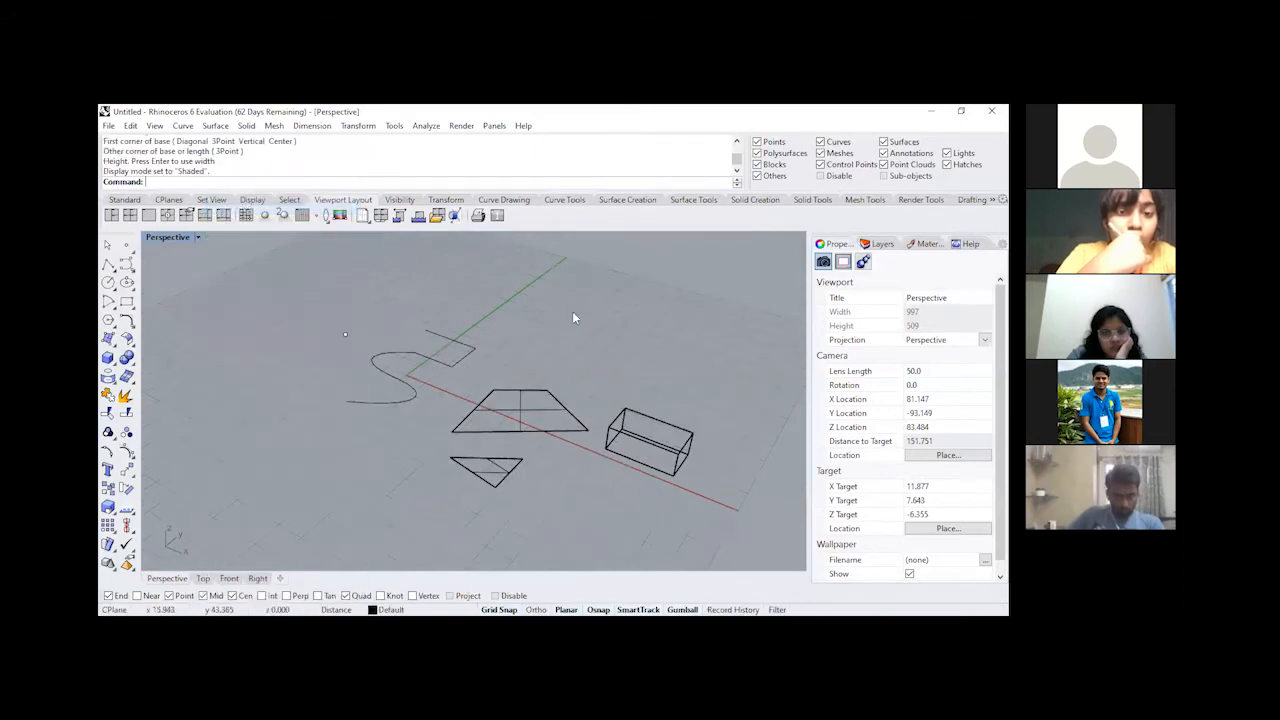
{"action": "scroll", "coordinate": [518, 407], "scroll_direction": "up", "scroll_amount": 4}
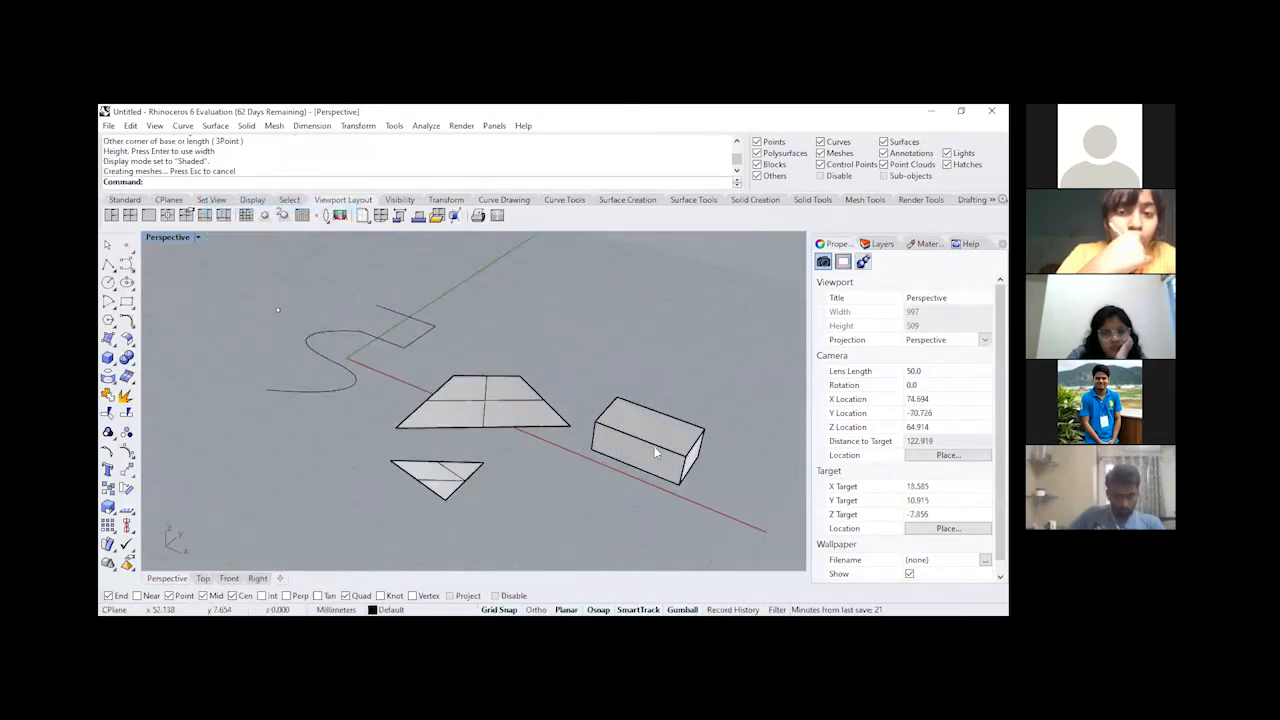
{"action": "scroll", "coordinate": [518, 410], "scroll_direction": "down", "scroll_amount": 2}
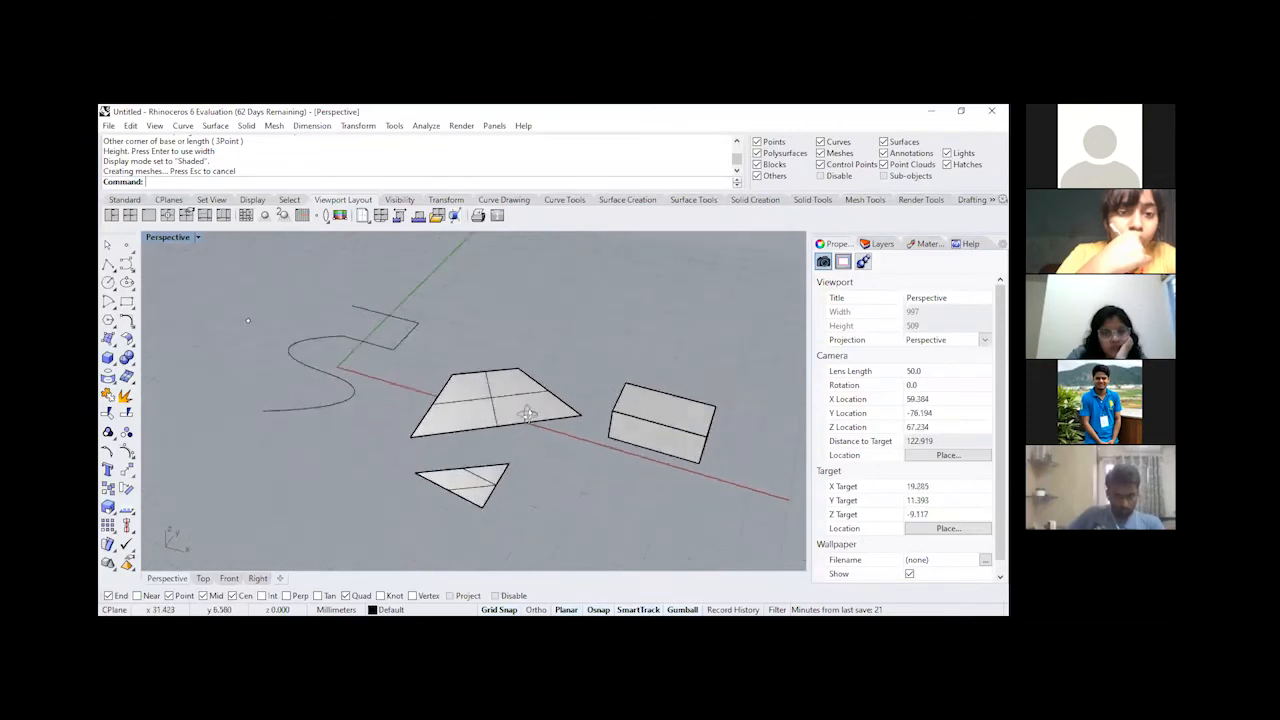
Step: Select the point, the S-shaped curve and the open polyline one after another to compare their object types
{"action": "left_click", "coordinate": [250, 315]}
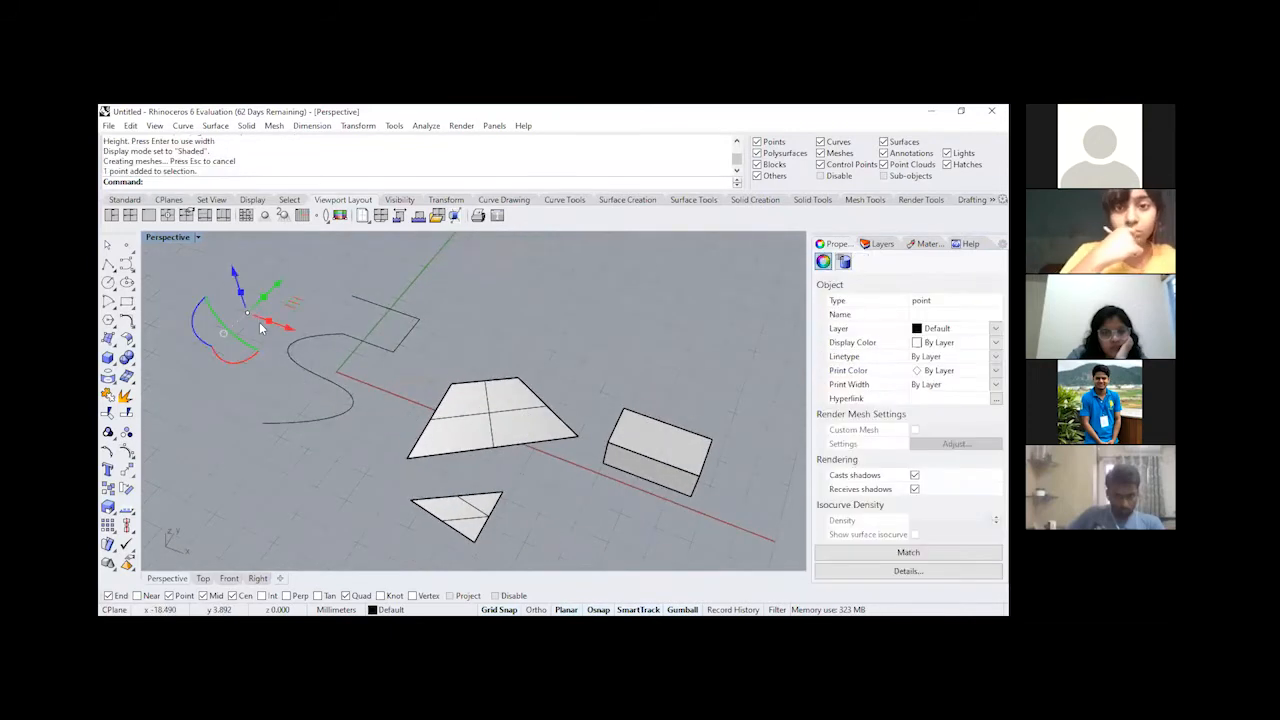
{"action": "left_click", "coordinate": [400, 312]}
{"action": "left_click", "coordinate": [331, 388]}
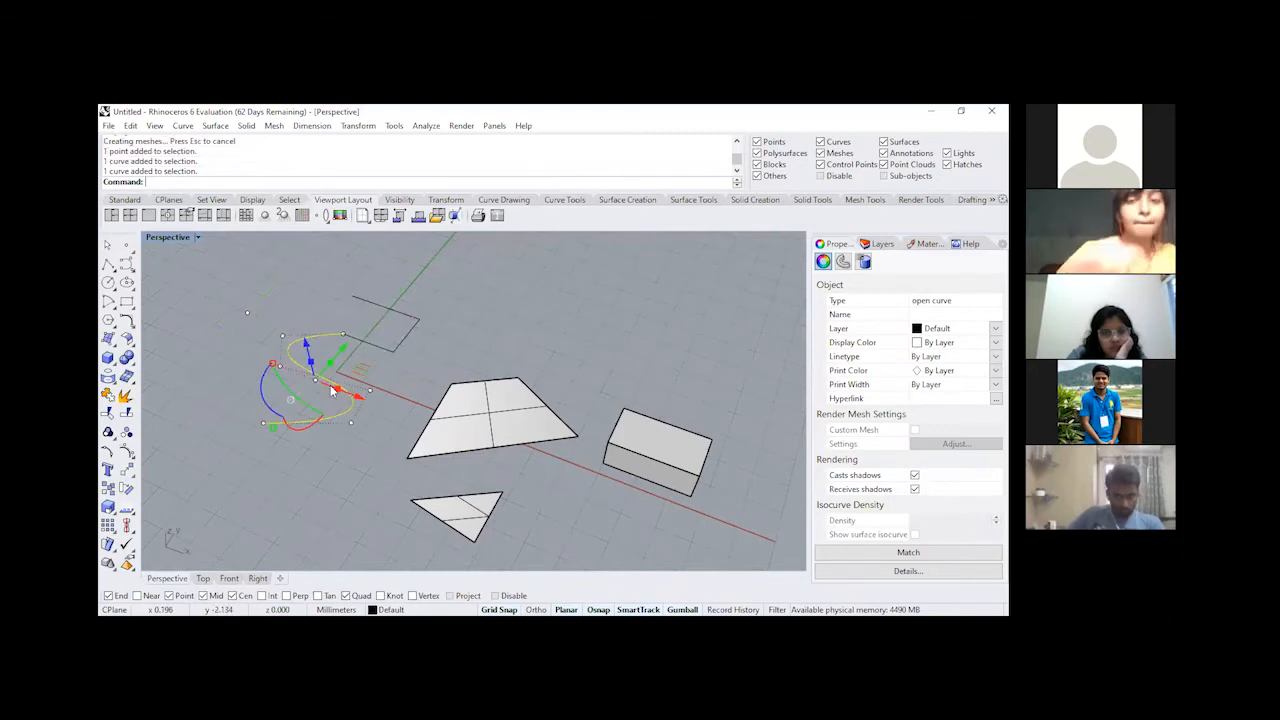
{"action": "left_click", "coordinate": [428, 332]}
{"action": "left_click", "coordinate": [417, 320]}
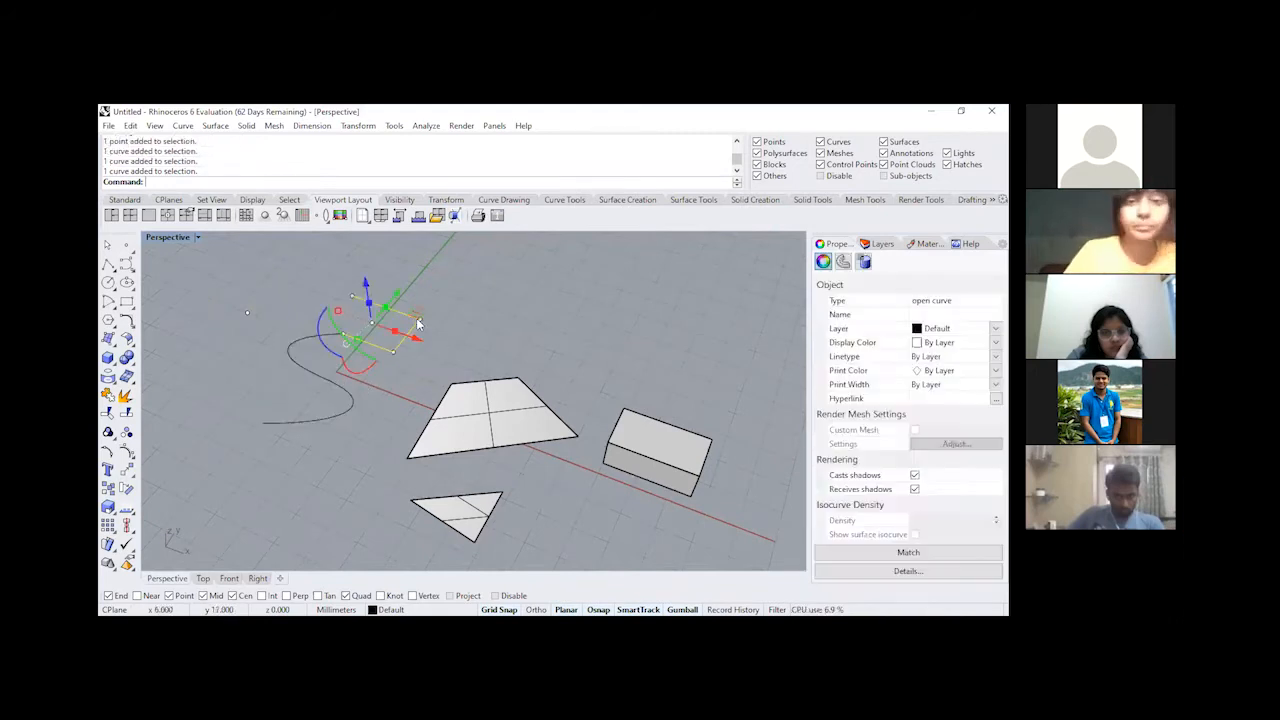
{"action": "left_click", "coordinate": [339, 386]}
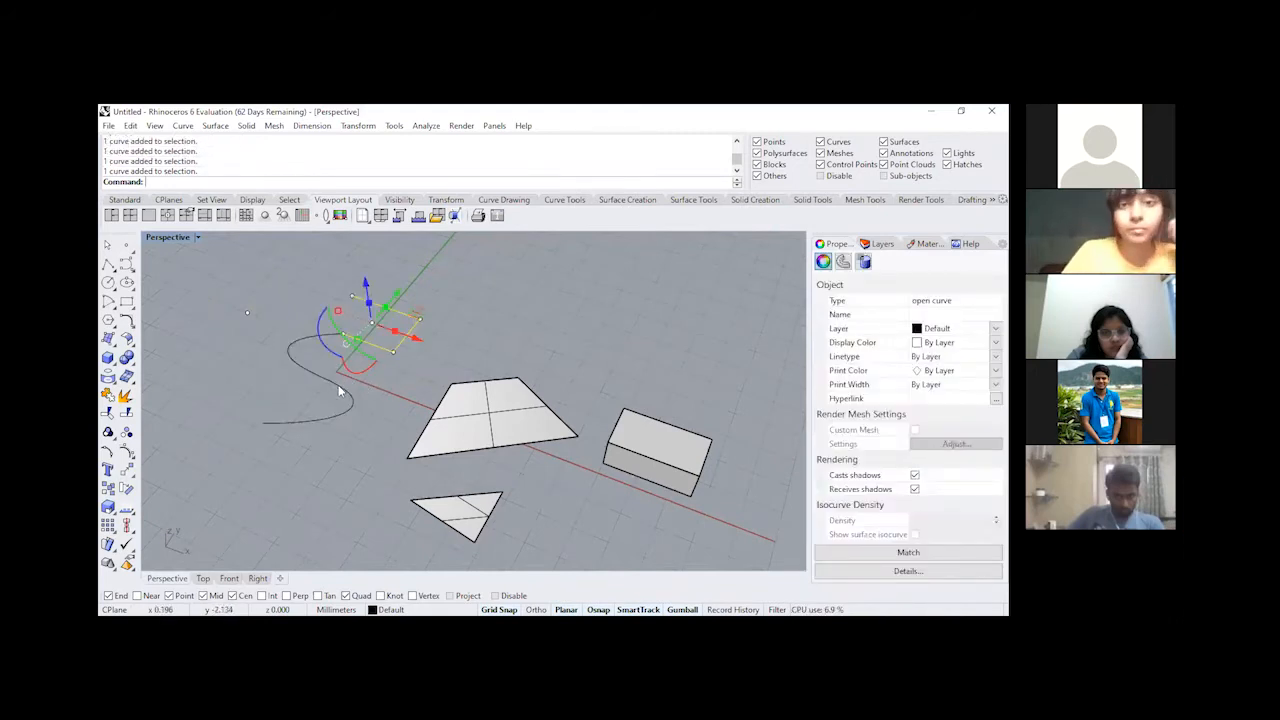
{"action": "left_click", "coordinate": [463, 309]}
{"action": "right_click_drag", "start_coordinate": [478, 310], "coordinate": [505, 360]}
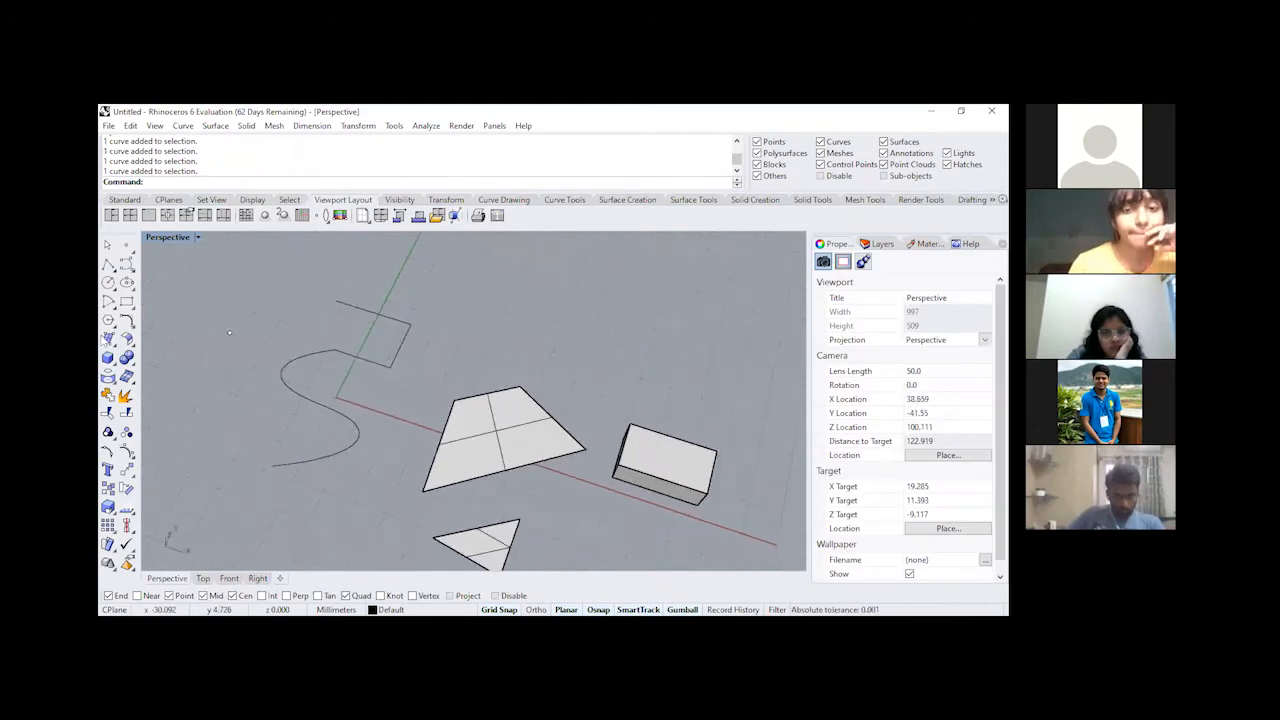
Step: Draw a small rectangle beyond the open polyline near the Y axis and select it to check its object type
{"action": "left_click", "coordinate": [126, 301]}
{"action": "left_click", "coordinate": [353, 279]}
{"action": "left_click", "coordinate": [405, 250]}
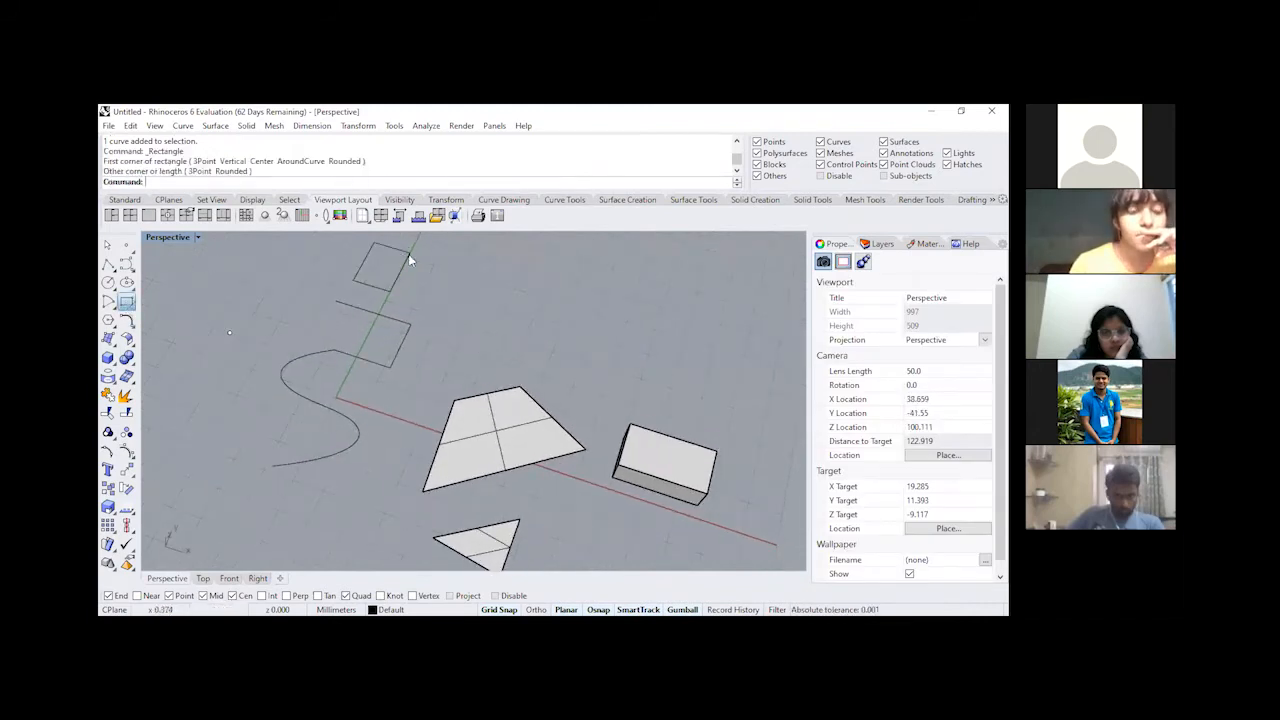
{"action": "left_click", "coordinate": [358, 290]}
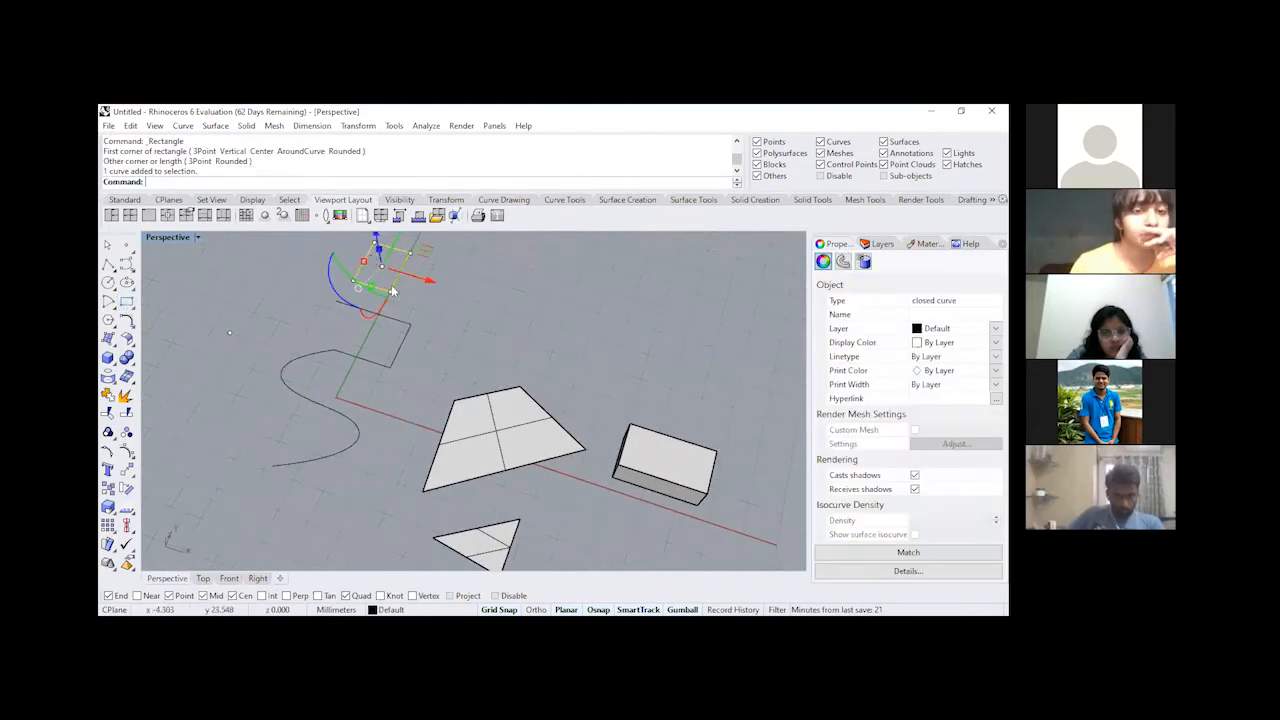
{"action": "left_click", "coordinate": [462, 278]}
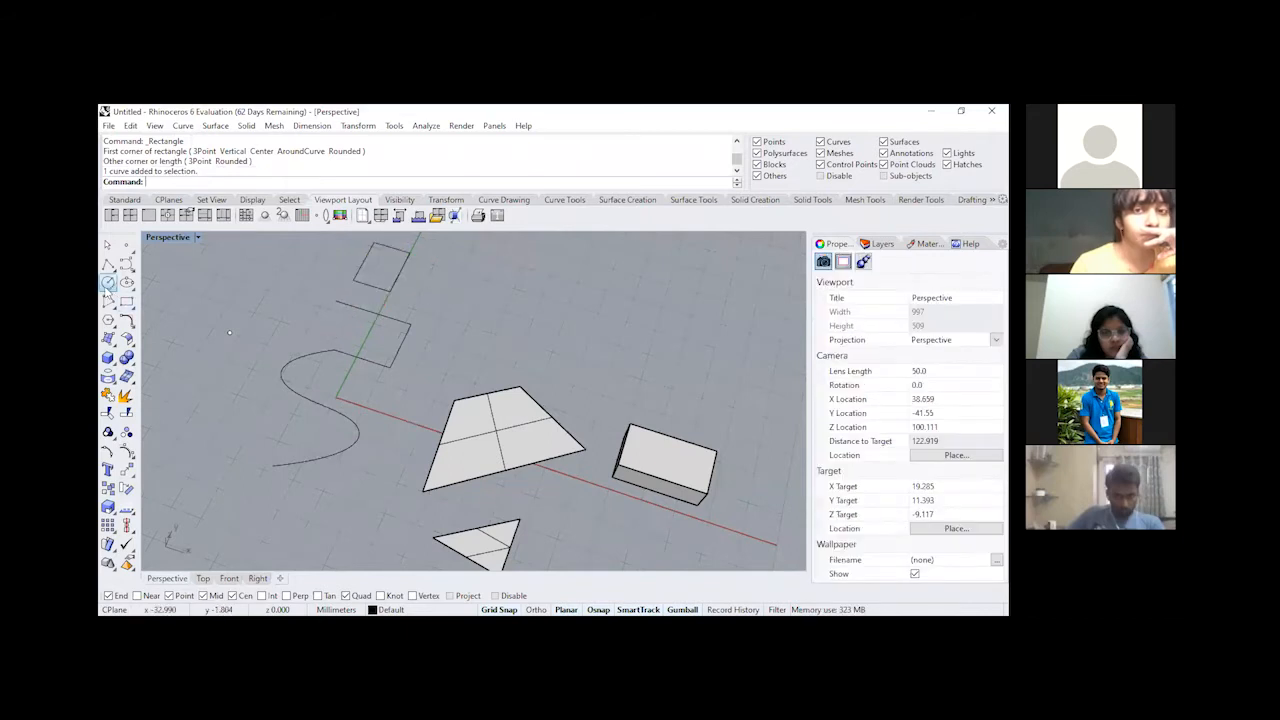
Step: Draw a circle from its center and radius just beyond the open end of the S-shaped curve
{"action": "left_click", "coordinate": [108, 282]}
{"action": "left_click", "coordinate": [253, 516]}
{"action": "left_click", "coordinate": [290, 515]}
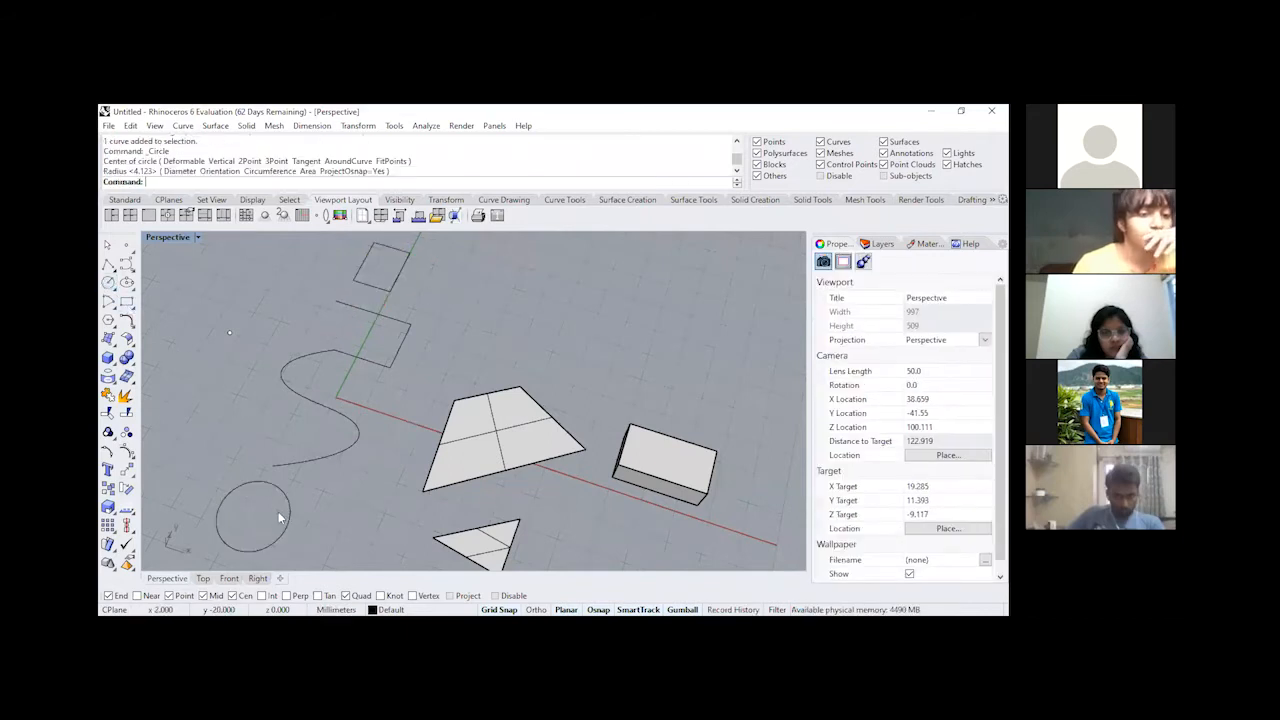
Step: Select all the curves together, and select the four-sided and triangular surfaces individually, to compare curve and surface objects
{"action": "right_click_drag", "start_coordinate": [446, 395], "coordinate": [432, 375]}
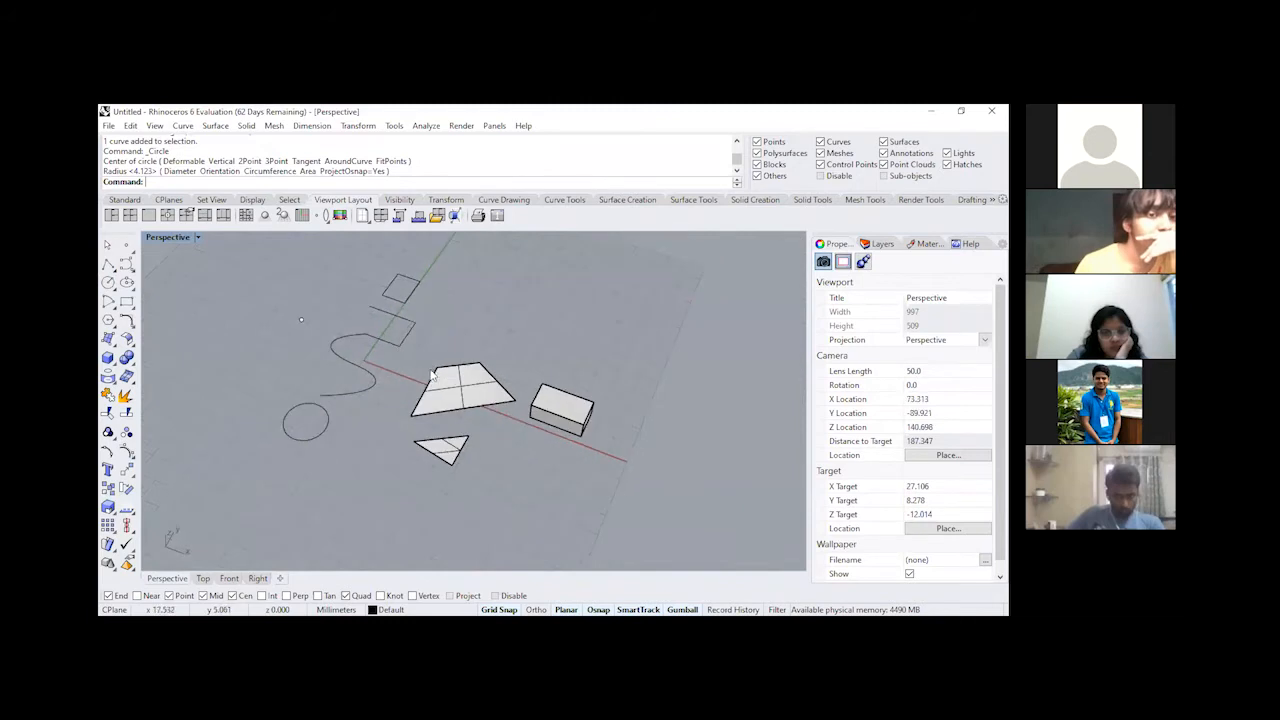
{"action": "scroll", "coordinate": [396, 334], "scroll_direction": "up", "scroll_amount": 2}
{"action": "left_click_drag", "start_coordinate": [386, 251], "coordinate": [307, 456]}
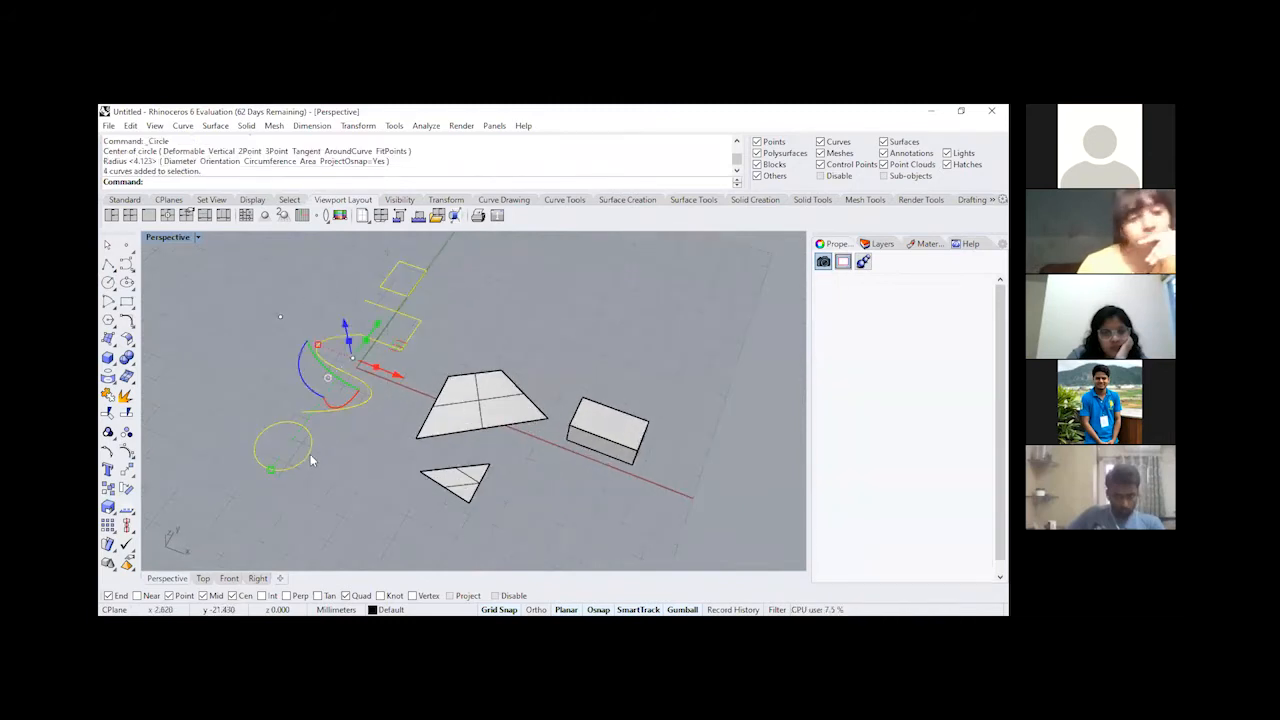
{"action": "left_click", "coordinate": [543, 345]}
{"action": "left_click", "coordinate": [466, 425]}
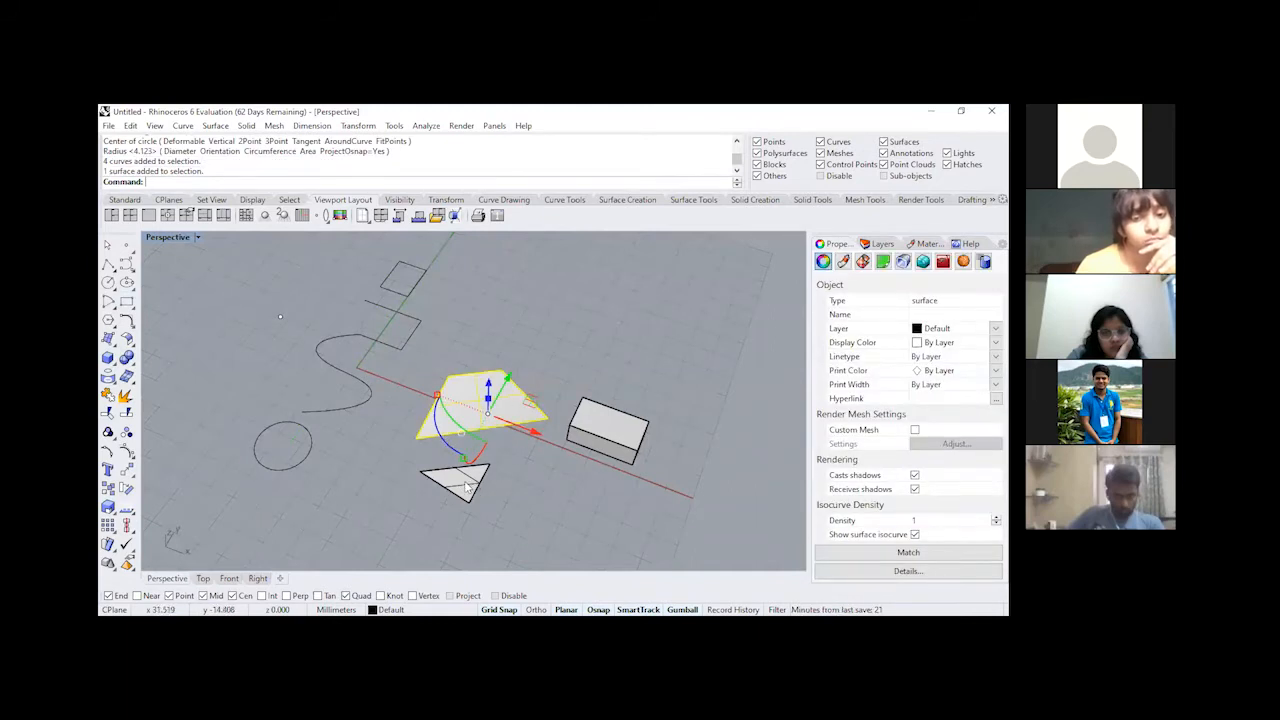
{"action": "left_click", "coordinate": [471, 484]}
{"action": "left_click", "coordinate": [473, 403]}
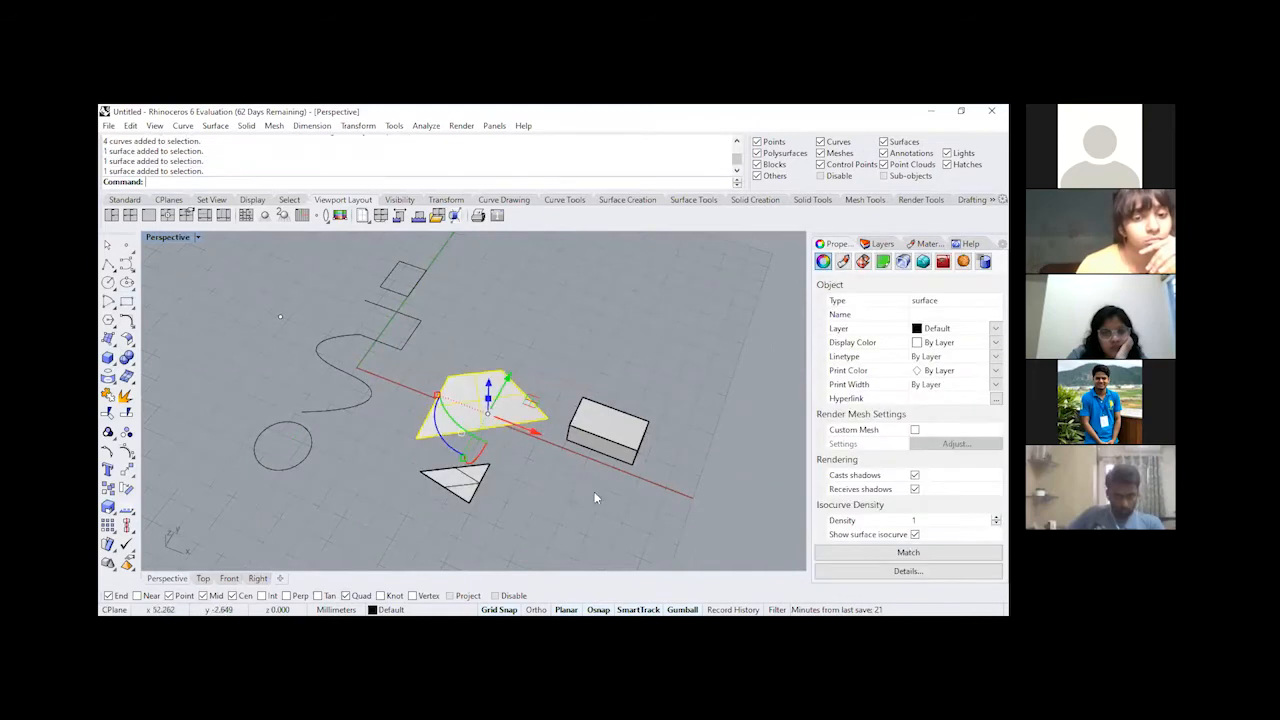
{"action": "left_click", "coordinate": [506, 482]}
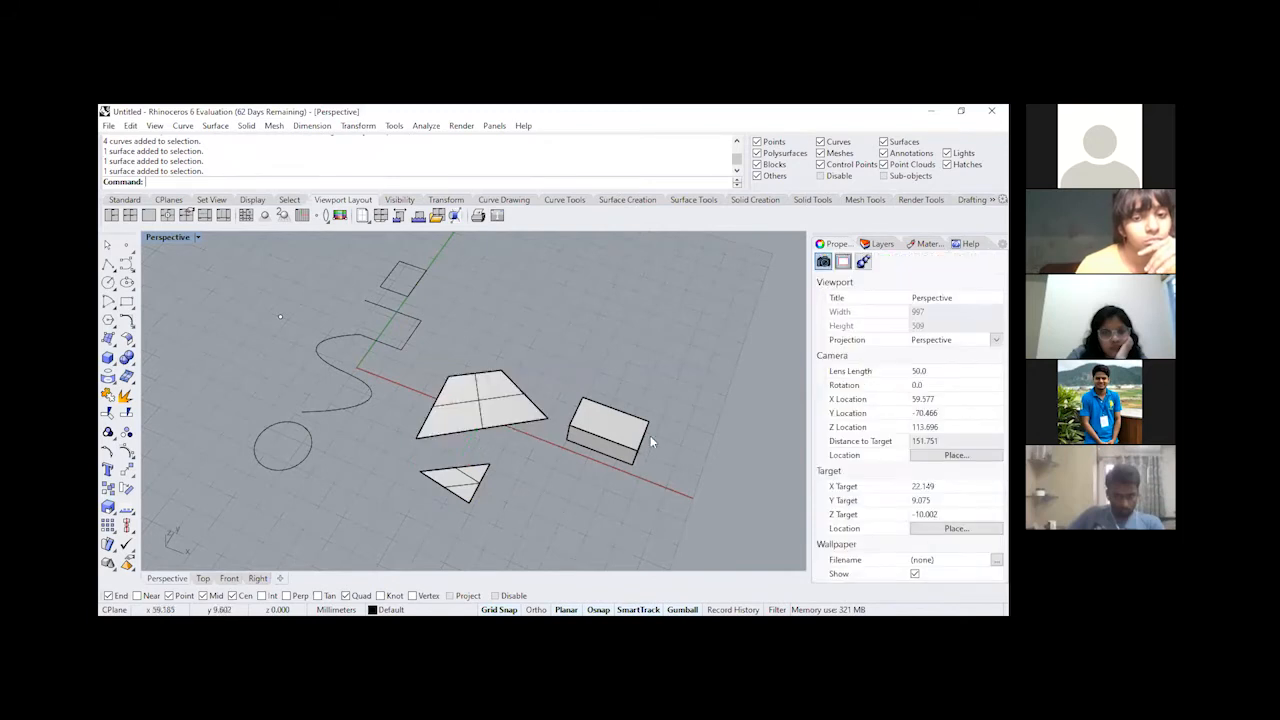
{"action": "left_click", "coordinate": [548, 428]}
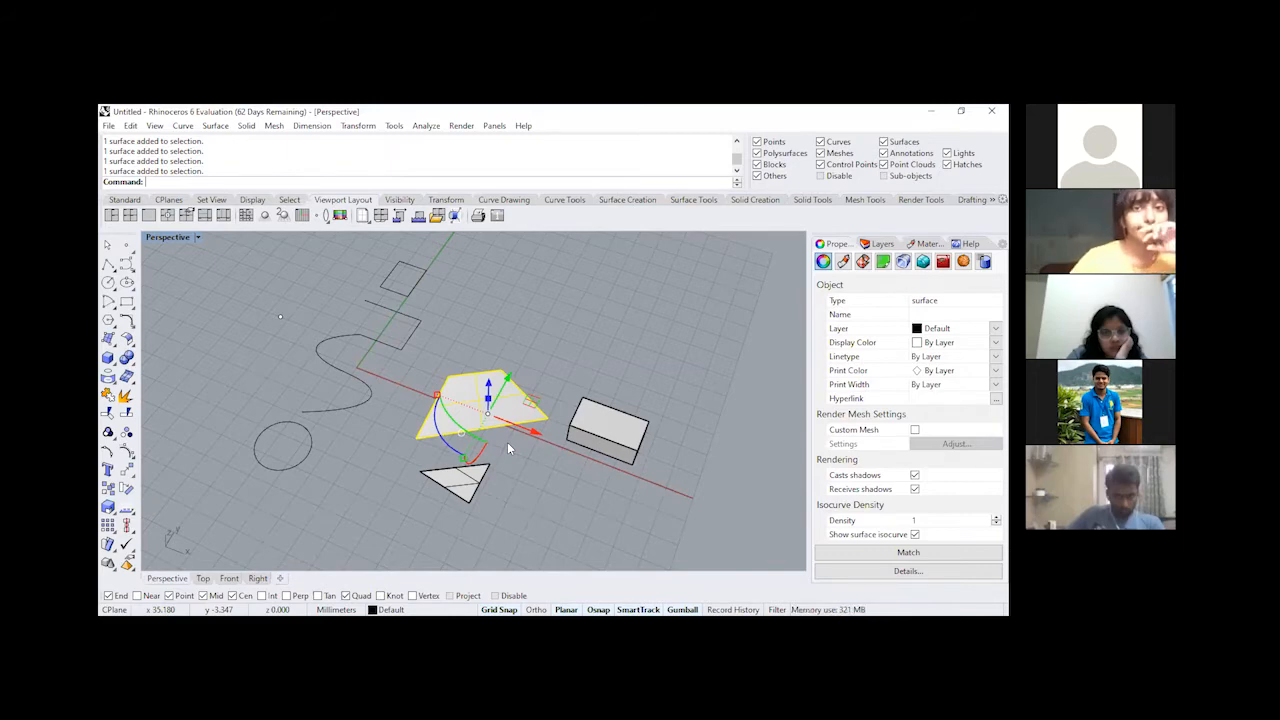
{"action": "left_click", "coordinate": [639, 368]}
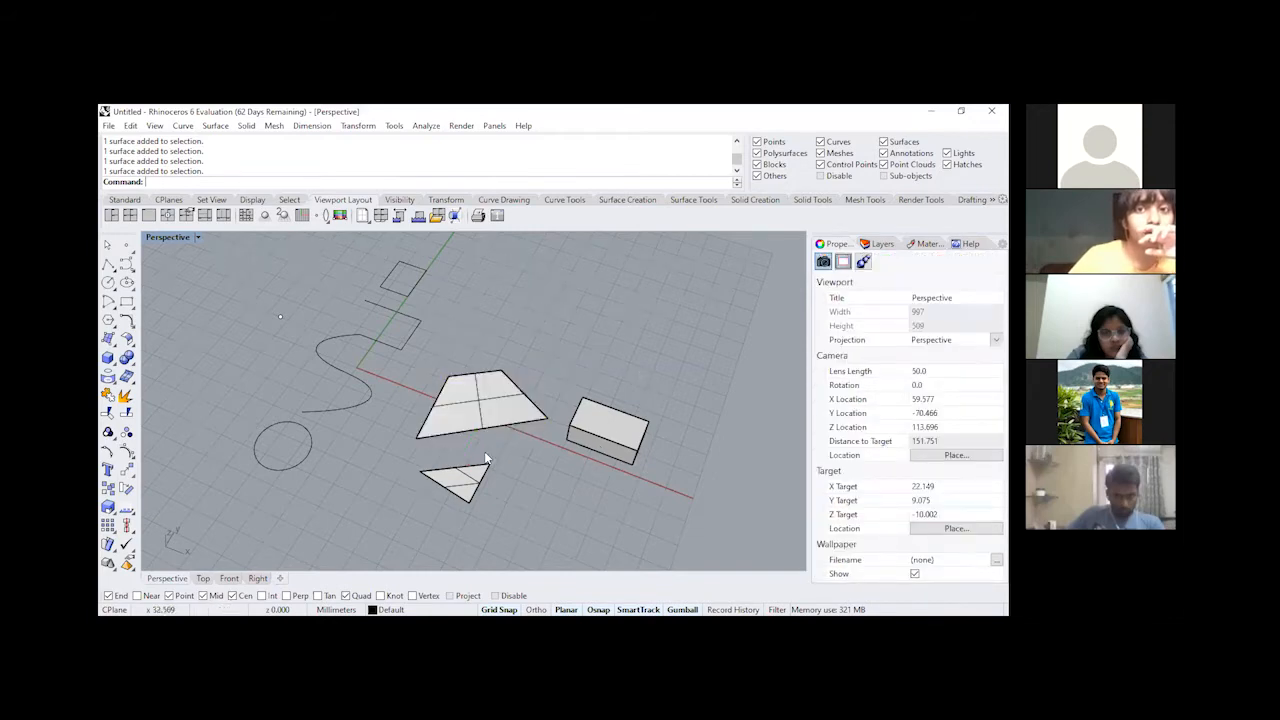
Step: Examine the box as a solid object, selecting it and viewing it up close beside the flat surfaces
{"action": "right_click_drag", "start_coordinate": [487, 458], "coordinate": [486, 412]}
{"action": "scroll", "coordinate": [502, 388], "scroll_direction": "up", "scroll_amount": 4}
{"action": "scroll", "coordinate": [580, 403], "scroll_direction": "down", "scroll_amount": 2}
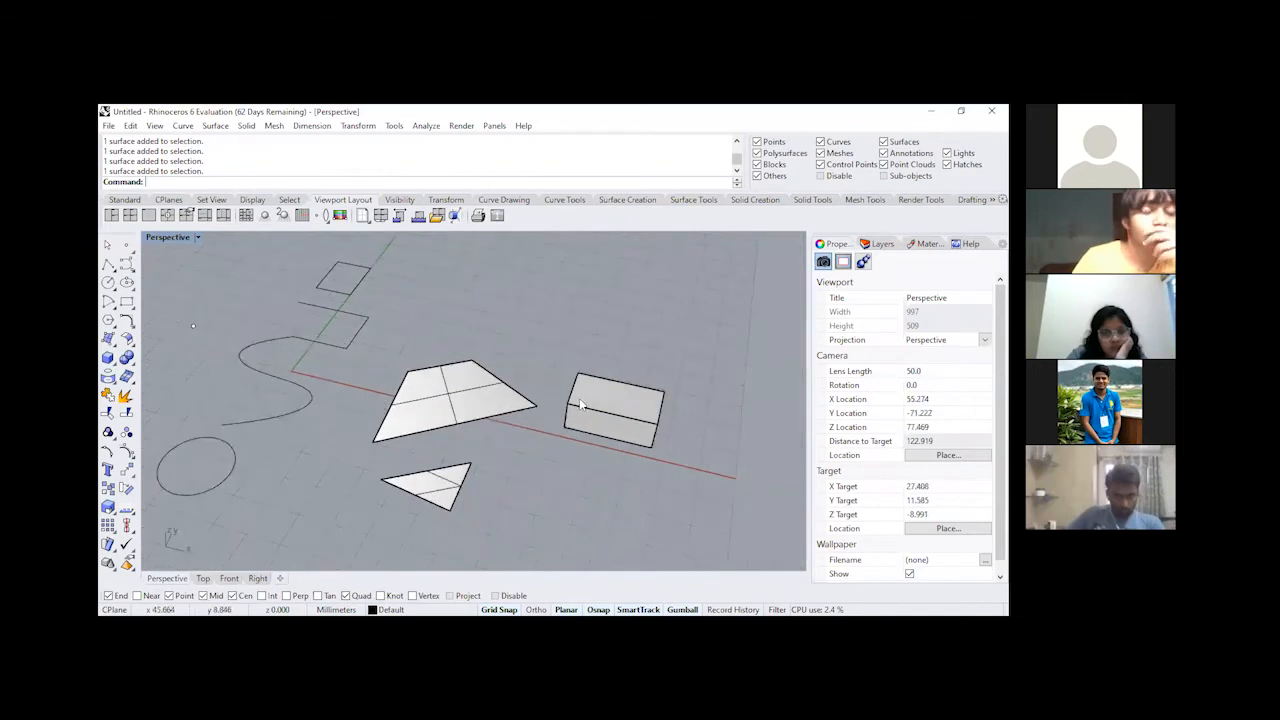
{"action": "scroll", "coordinate": [581, 403], "scroll_direction": "up", "scroll_amount": 4}
{"action": "left_click", "coordinate": [581, 403]}
{"action": "scroll", "coordinate": [482, 408], "scroll_direction": "down", "scroll_amount": 2}
{"action": "left_click", "coordinate": [534, 370]}
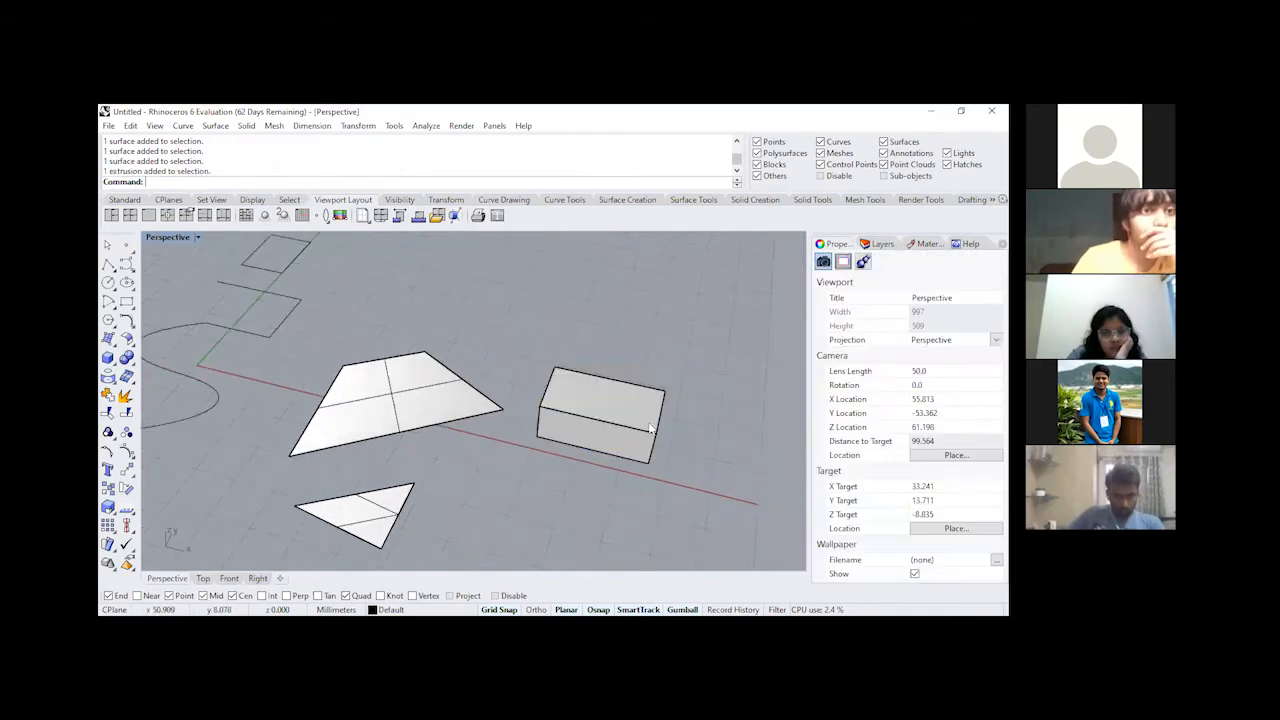
{"action": "right_click_drag", "start_coordinate": [623, 423], "coordinate": [594, 434], "text": "shift"}
Step: Duplicate the box with a slight scaling along Y and move the copy clear of the original in the positive Y direction
{"action": "left_click", "coordinate": [595, 410]}
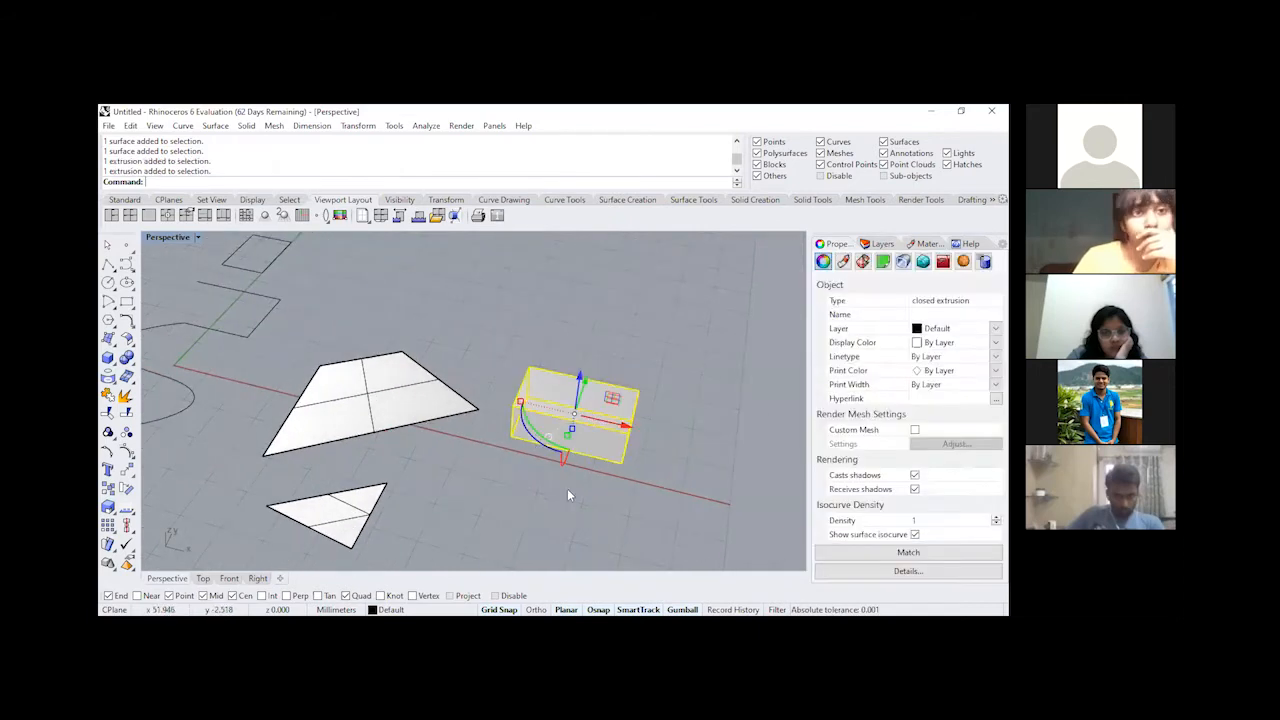
{"action": "right_click_drag", "start_coordinate": [610, 500], "coordinate": [577, 488]}
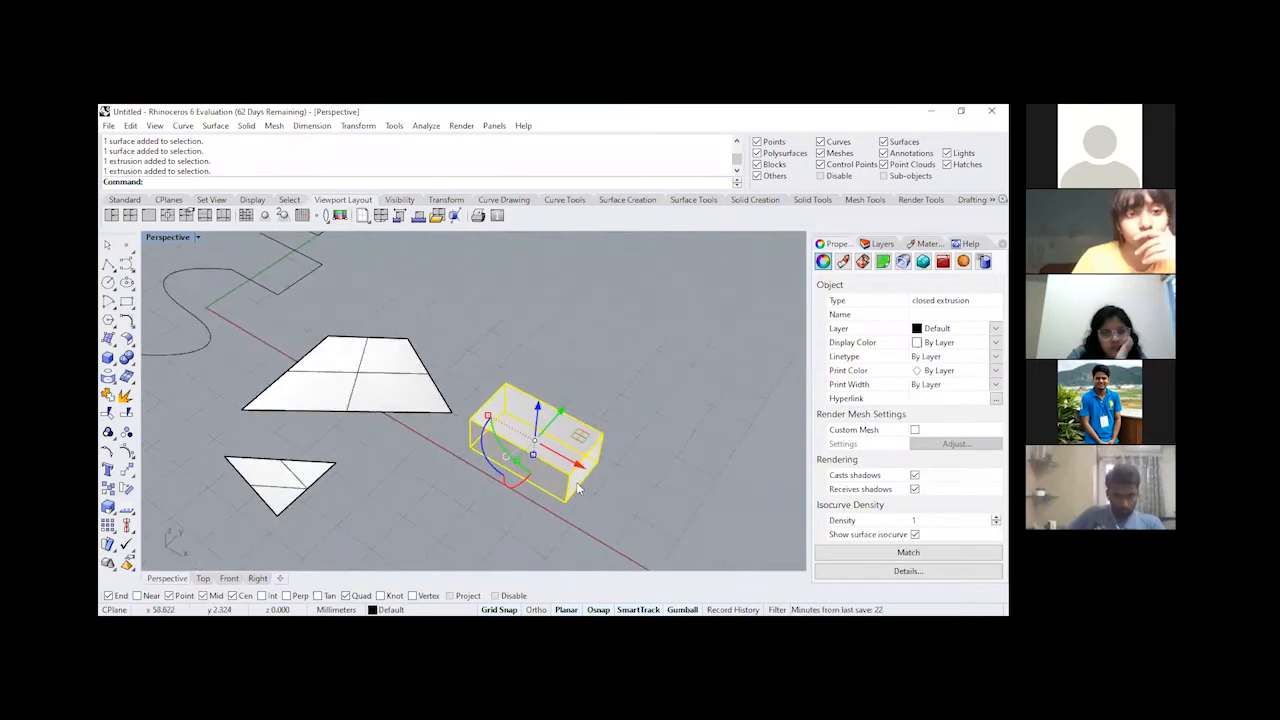
{"action": "left_click_drag", "start_coordinate": [515, 459], "coordinate": [562, 426]}
{"action": "left_click", "coordinate": [614, 384]}
{"action": "left_click", "coordinate": [556, 462]}
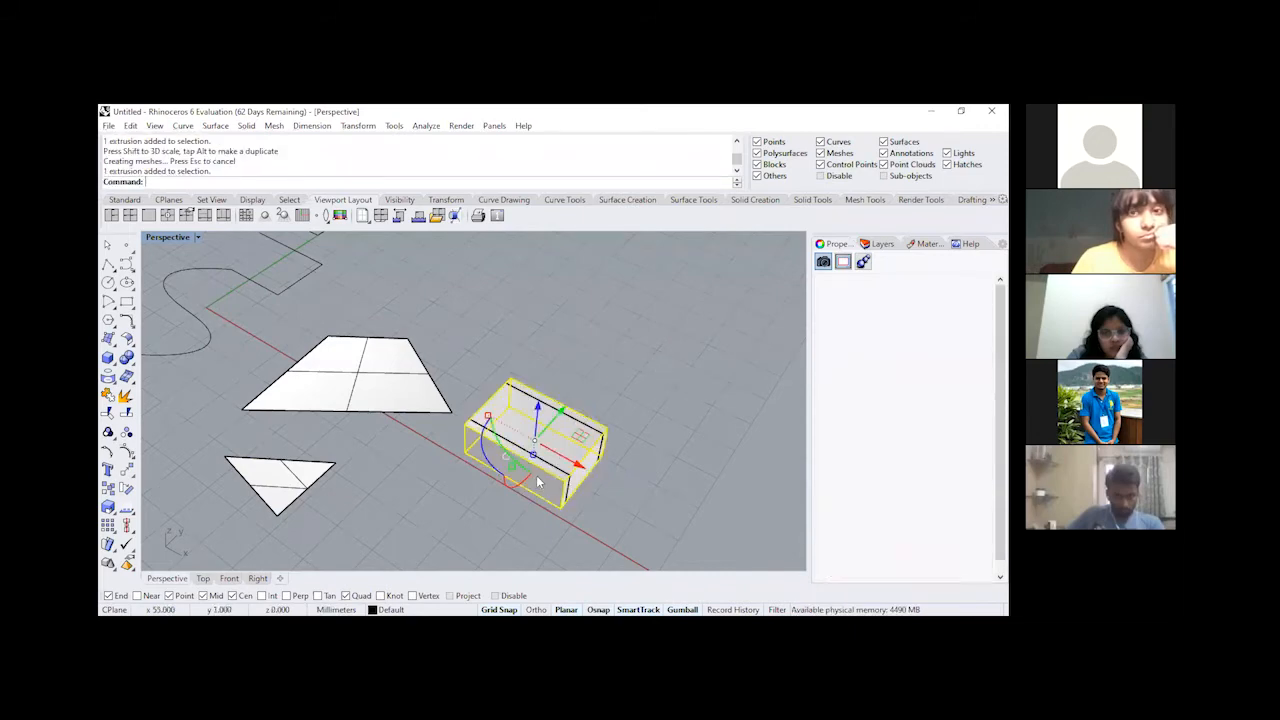
{"action": "key", "text": "alt"}
{"action": "left_click_drag", "start_coordinate": [587, 397], "coordinate": [629, 353]}
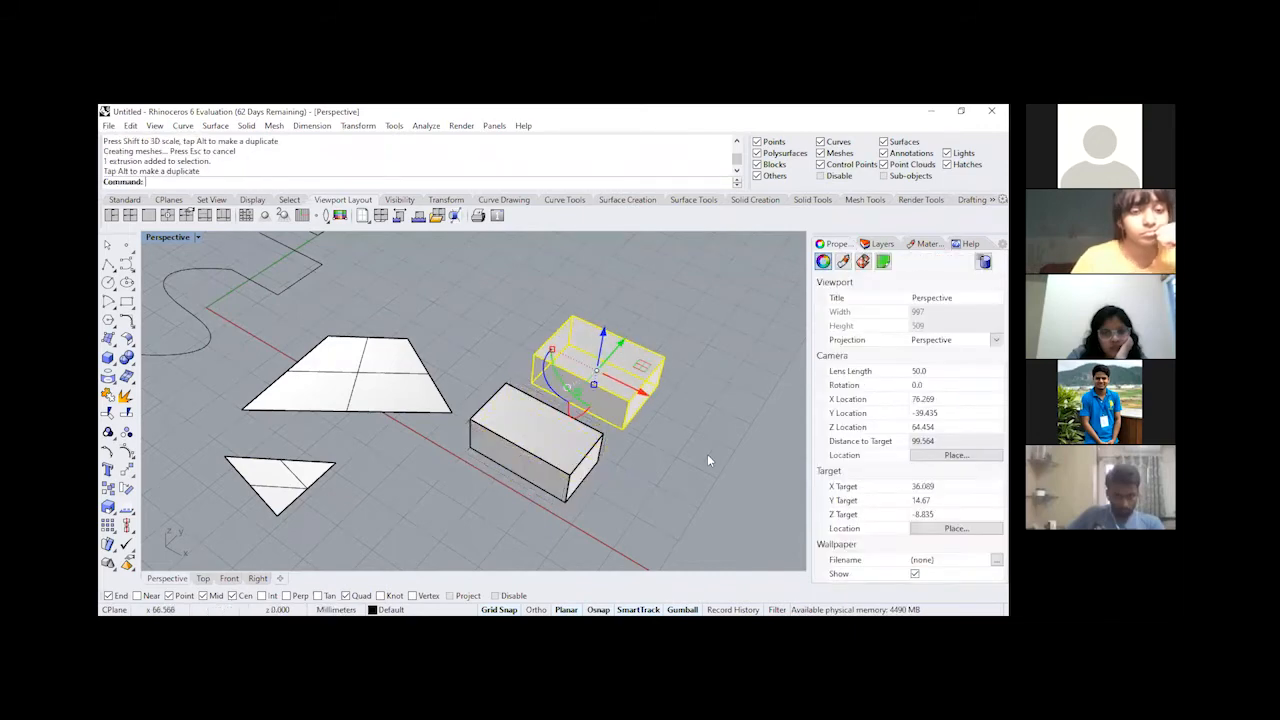
{"action": "left_click", "coordinate": [707, 455]}
Step: Explode the copied box into separate surfaces and delete its end face on the positive X side
{"action": "right_click_drag", "start_coordinate": [594, 373], "coordinate": [468, 447], "text": "shift"}
{"action": "left_click", "coordinate": [468, 447]}
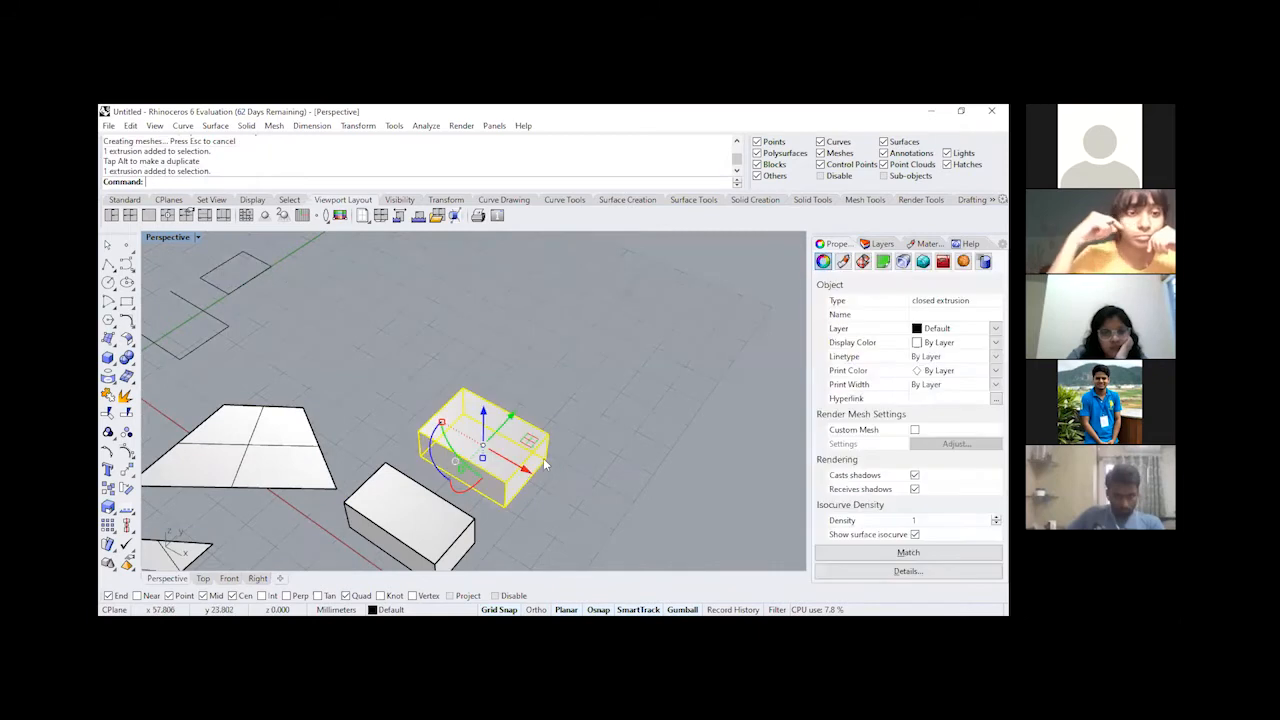
{"action": "scroll", "coordinate": [537, 474], "scroll_direction": "up", "scroll_amount": 2}
{"action": "left_click", "coordinate": [558, 453]}
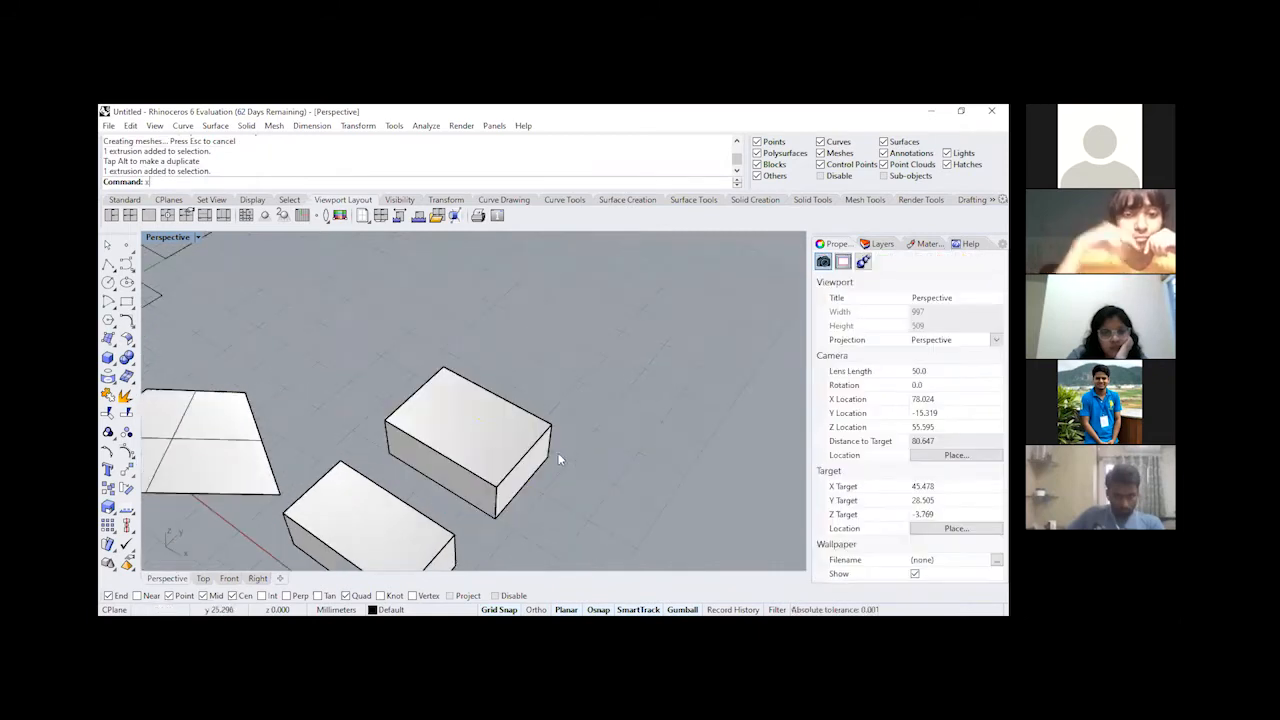
{"action": "left_click", "coordinate": [541, 459]}
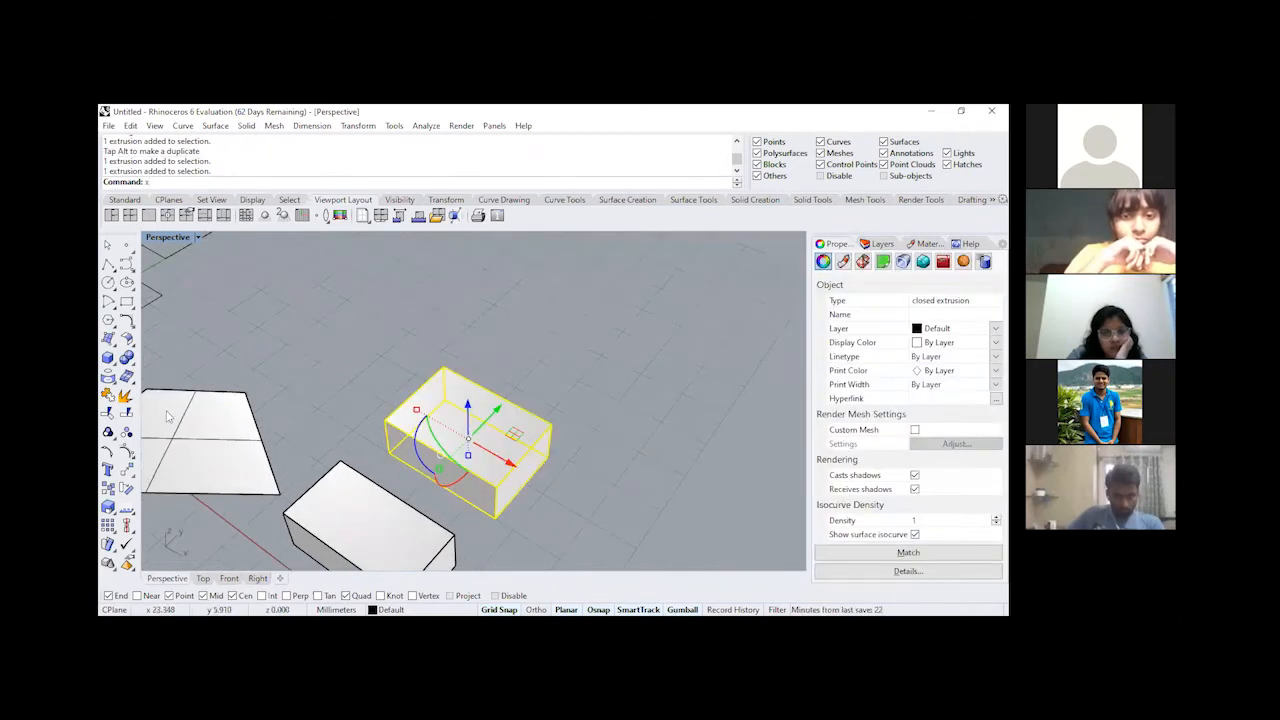
{"action": "left_click", "coordinate": [127, 397]}
{"action": "left_click", "coordinate": [539, 470]}
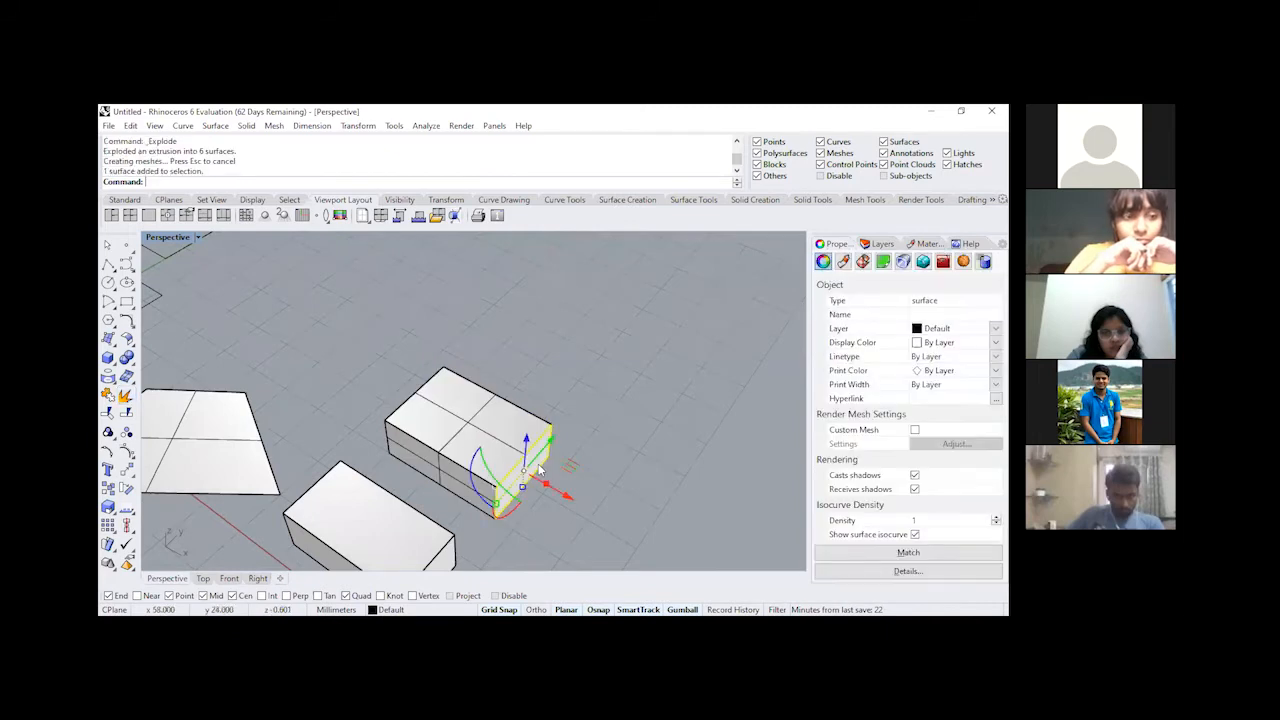
{"action": "key", "text": "Delete"}
Step: Join the five remaining surfaces of the copied box into one open polysurface
{"action": "left_click_drag", "start_coordinate": [603, 297], "coordinate": [405, 506]}
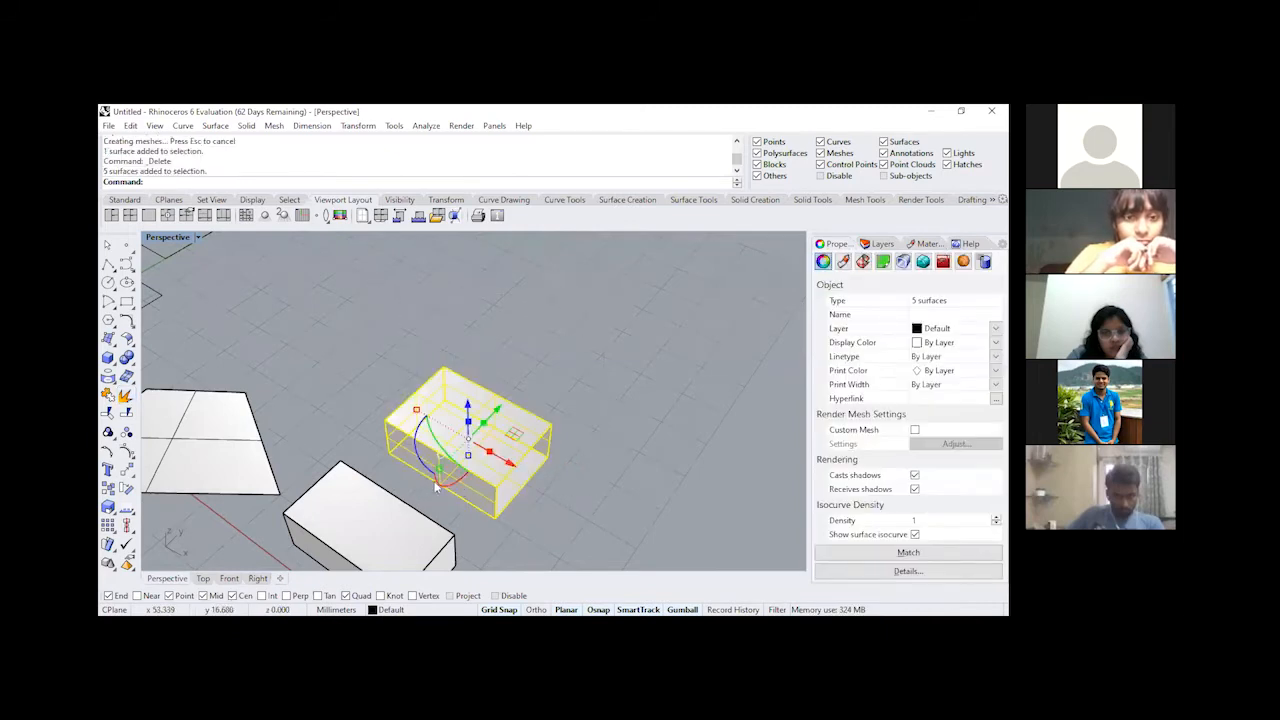
{"action": "left_click", "coordinate": [108, 394]}
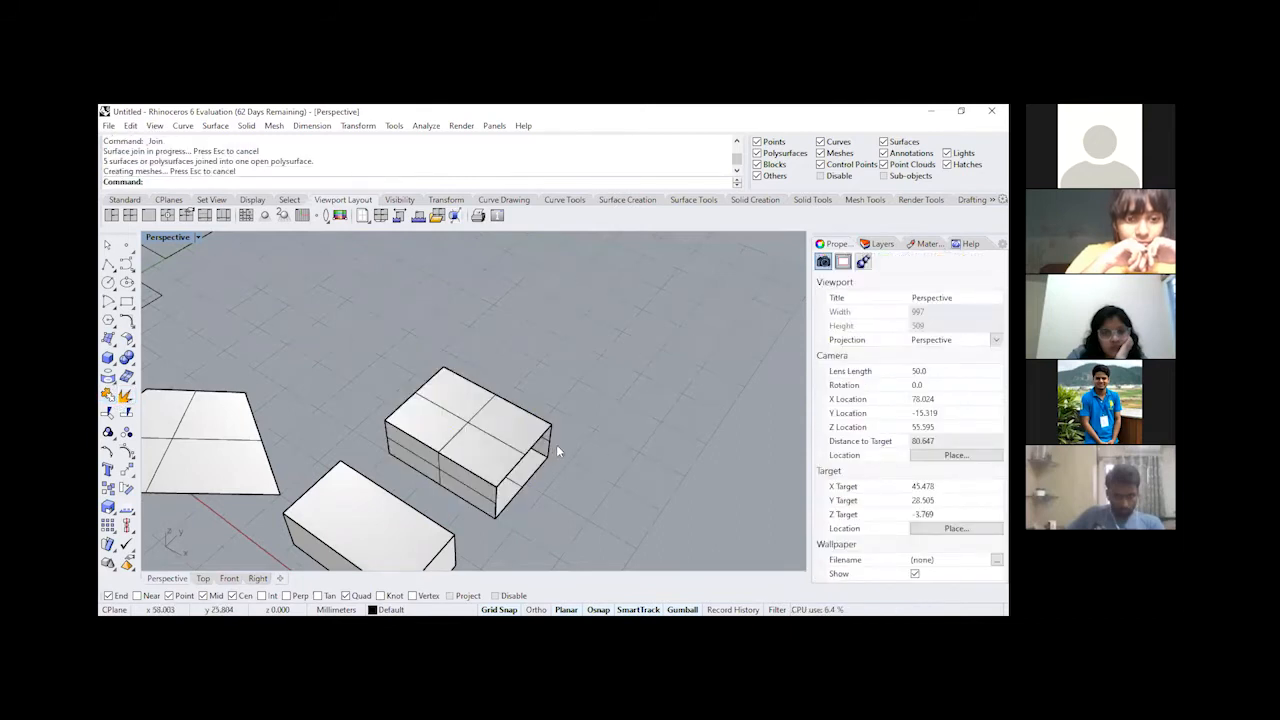
Step: Compare the open-ended joined box with the original closed box, checking the object type of each from several angles
{"action": "right_click_drag", "start_coordinate": [557, 446], "coordinate": [543, 378]}
{"action": "scroll", "coordinate": [543, 378], "scroll_direction": "up", "scroll_amount": 3}
{"action": "left_click", "coordinate": [640, 455]}
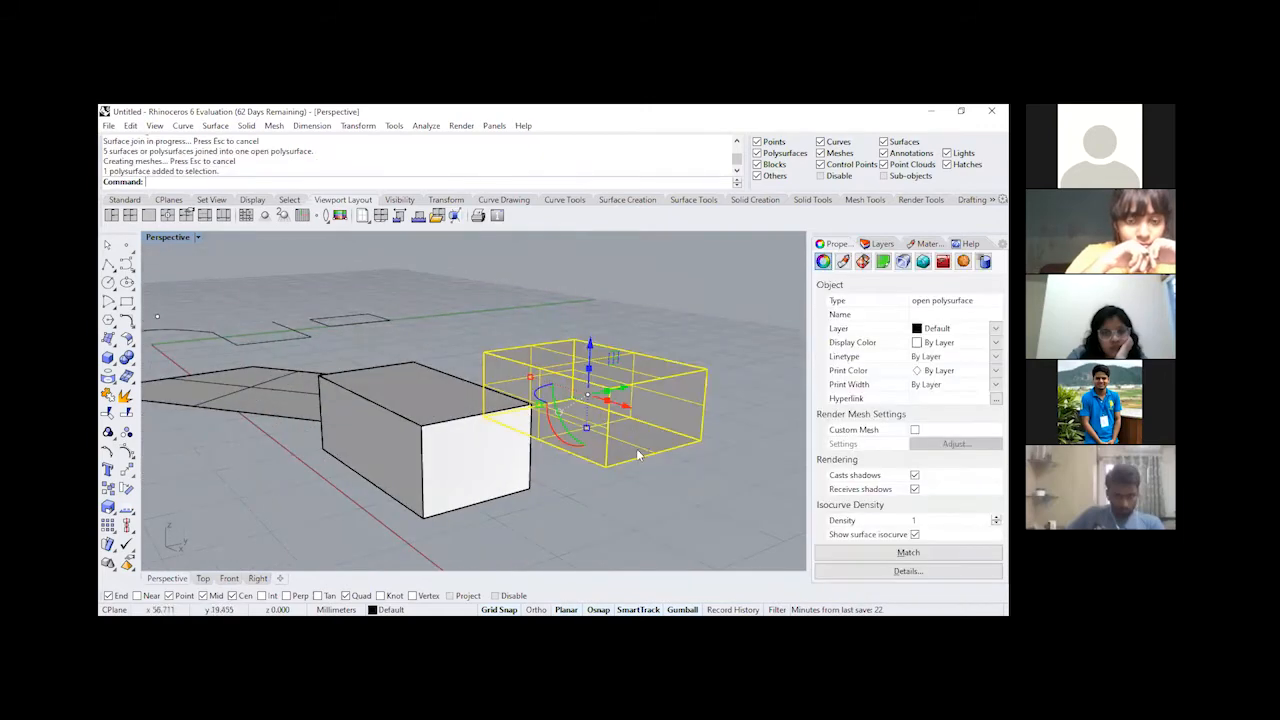
{"action": "right_click_drag", "start_coordinate": [638, 455], "coordinate": [634, 494]}
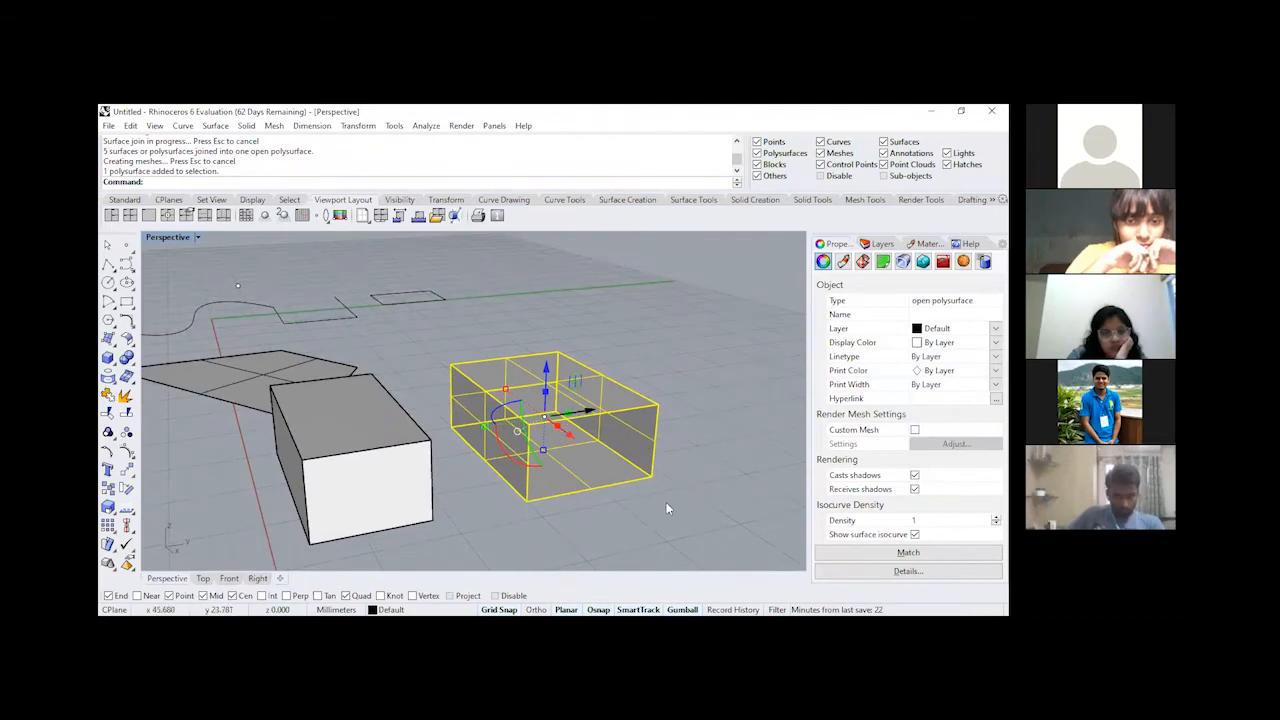
{"action": "left_click", "coordinate": [574, 504]}
{"action": "right_click_drag", "start_coordinate": [583, 437], "coordinate": [594, 466]}
{"action": "left_click", "coordinate": [560, 490]}
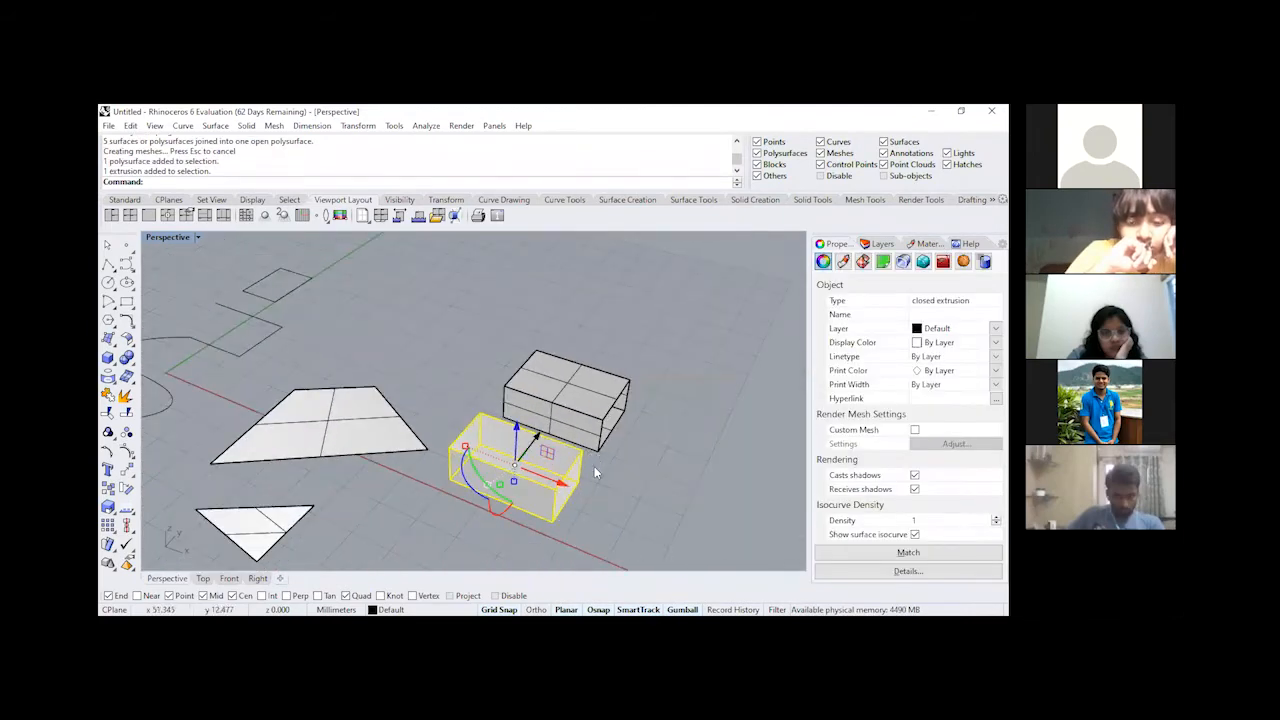
{"action": "scroll", "coordinate": [594, 466], "scroll_direction": "up", "scroll_amount": 5}
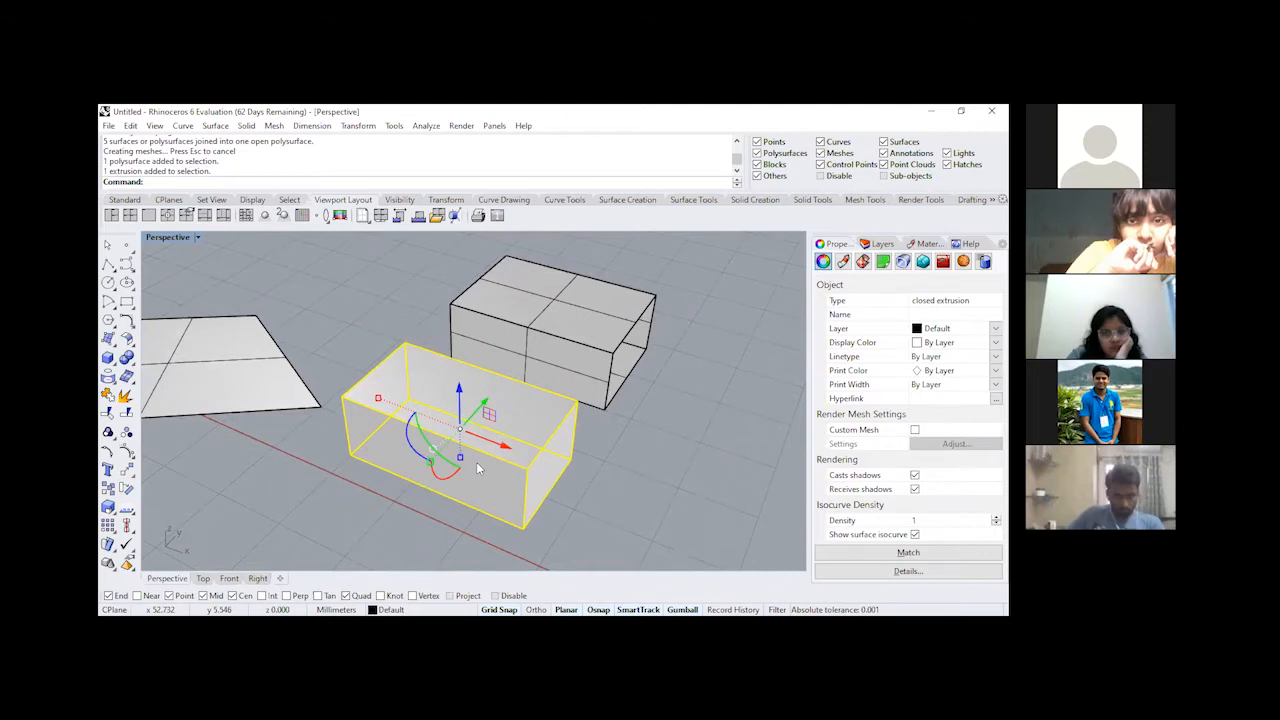
{"action": "left_click", "coordinate": [600, 471]}
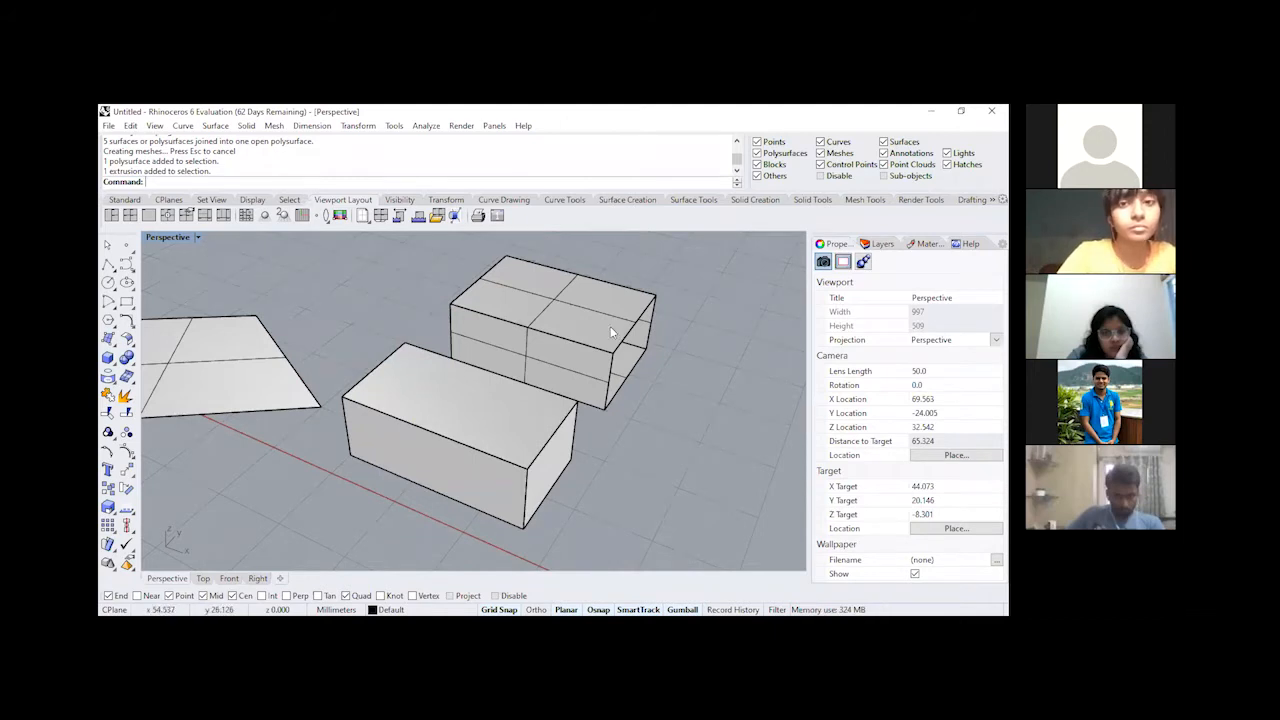
{"action": "left_click", "coordinate": [464, 429]}
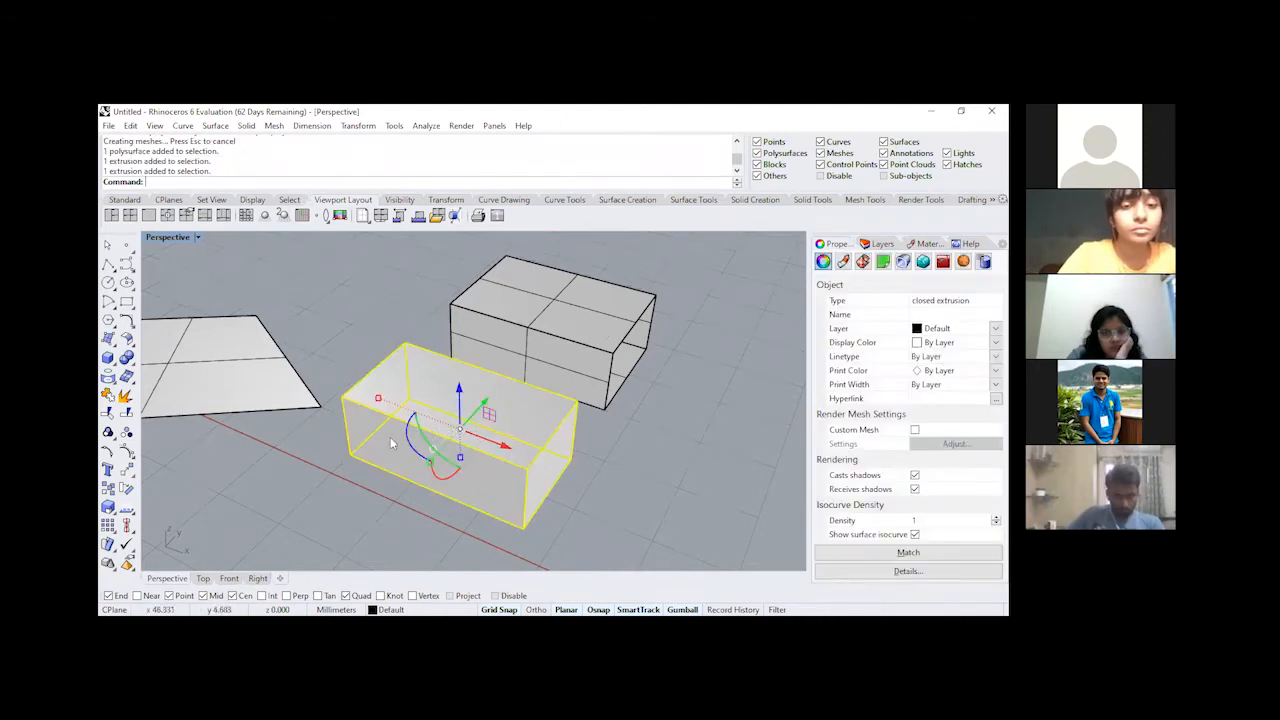
{"action": "left_click", "coordinate": [650, 426]}
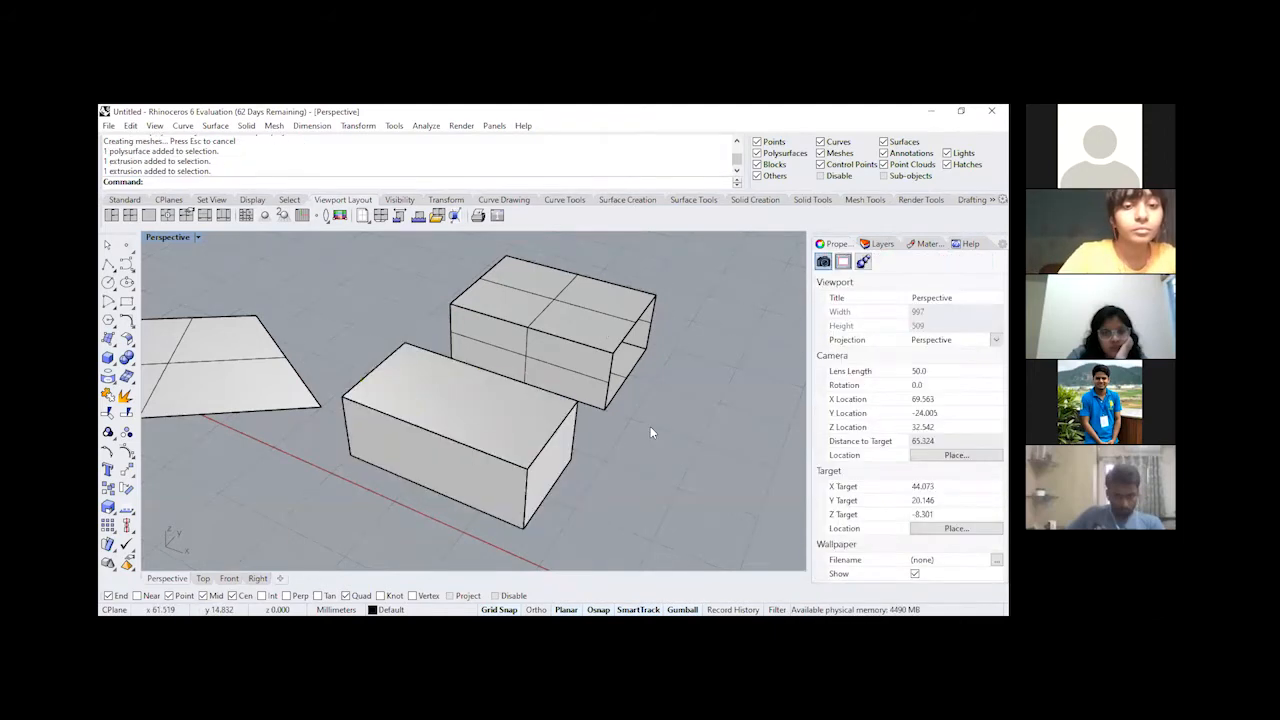
Step: Create a freehand-sized sphere near the positive end of the X axis, clear of the two boxes
{"action": "scroll", "coordinate": [344, 412], "scroll_direction": "down", "scroll_amount": 3}
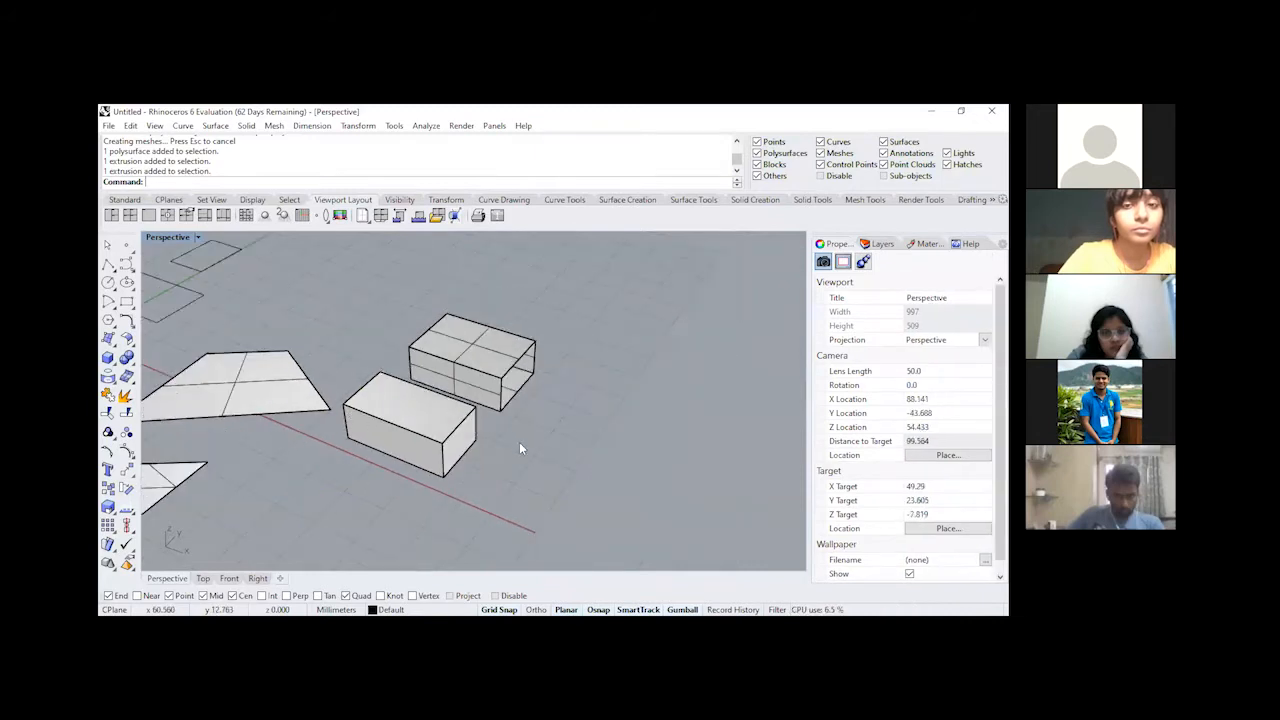
{"action": "scroll", "coordinate": [519, 442], "scroll_direction": "down", "scroll_amount": 3}
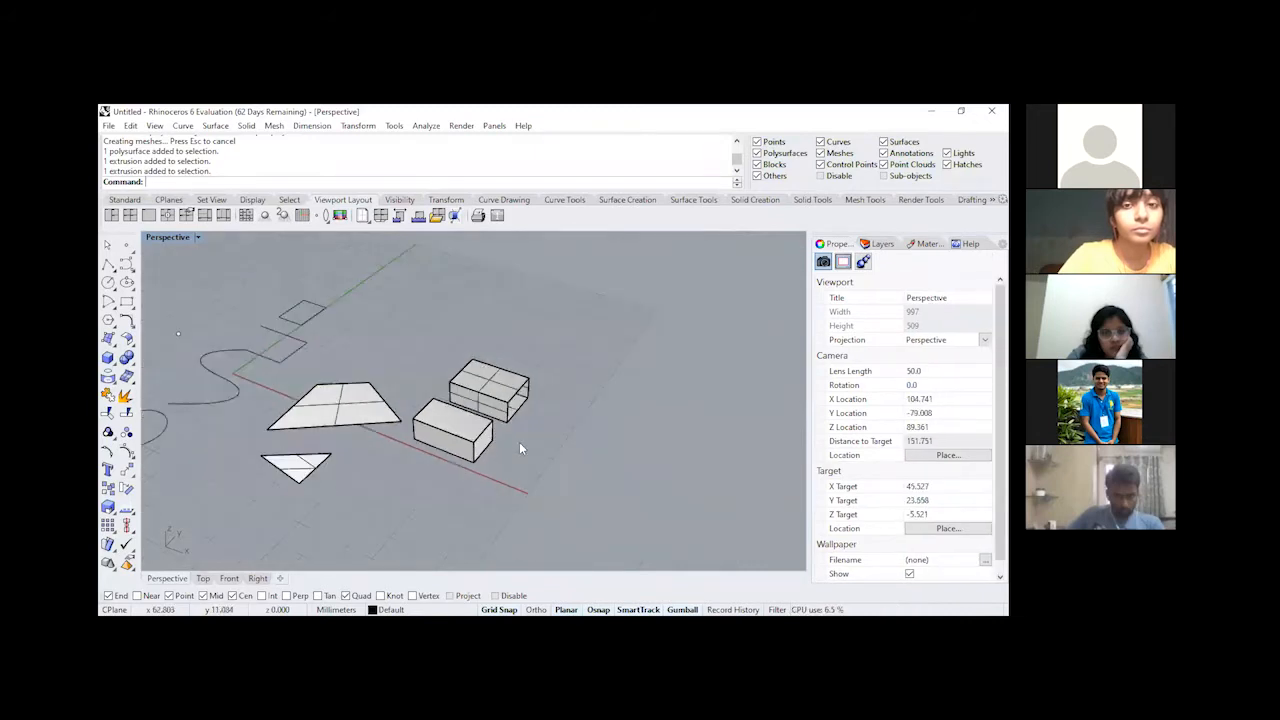
{"action": "left_click", "coordinate": [112, 363]}
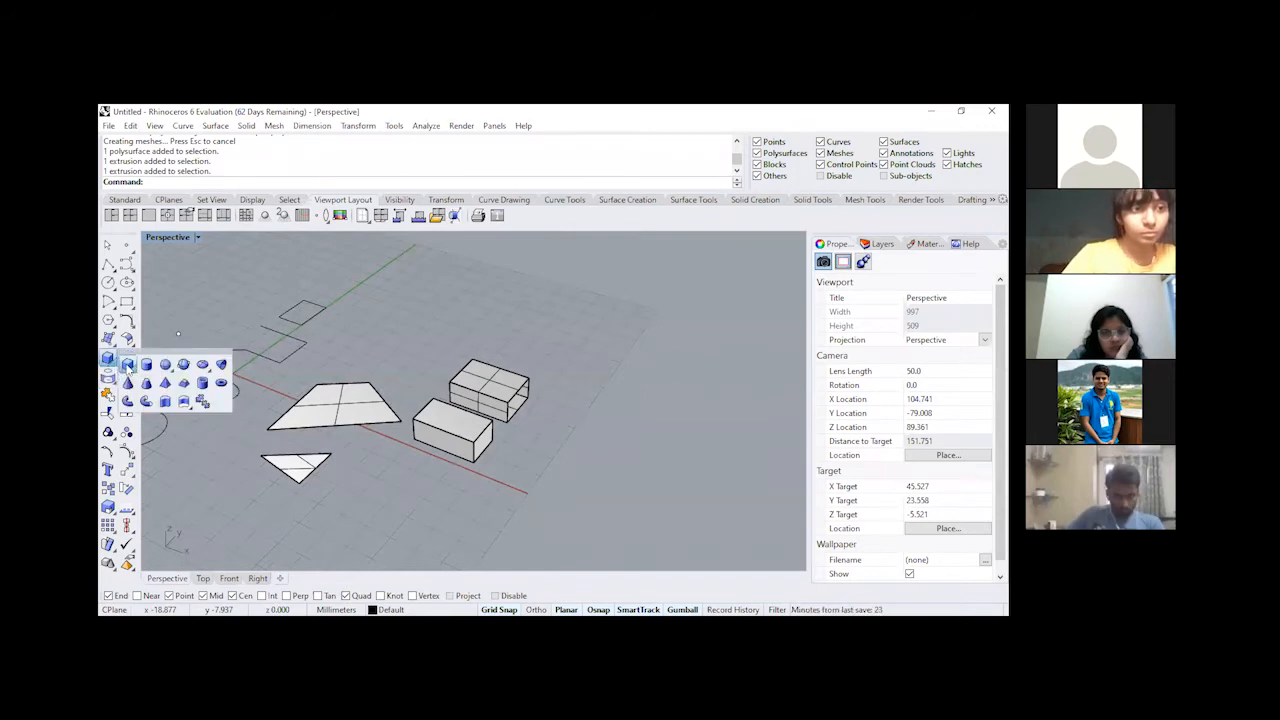
{"action": "left_click", "coordinate": [165, 365]}
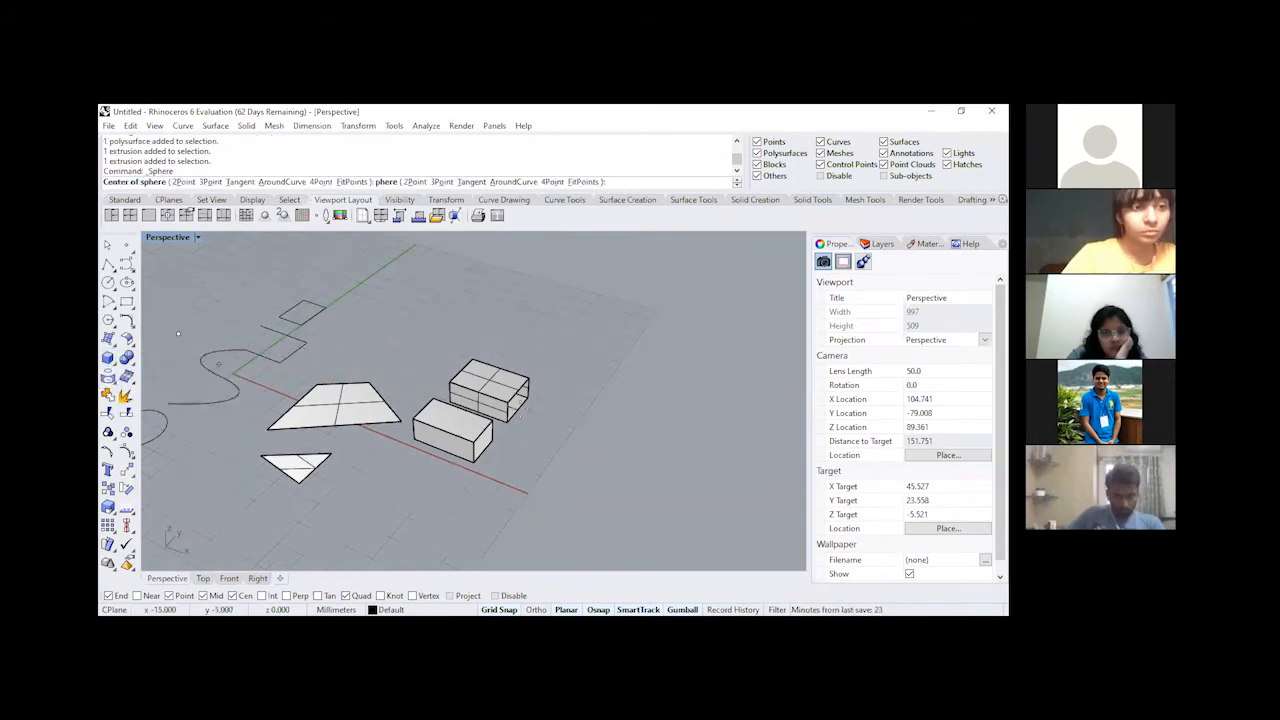
{"action": "left_click", "coordinate": [563, 481]}
{"action": "left_click", "coordinate": [595, 482]}
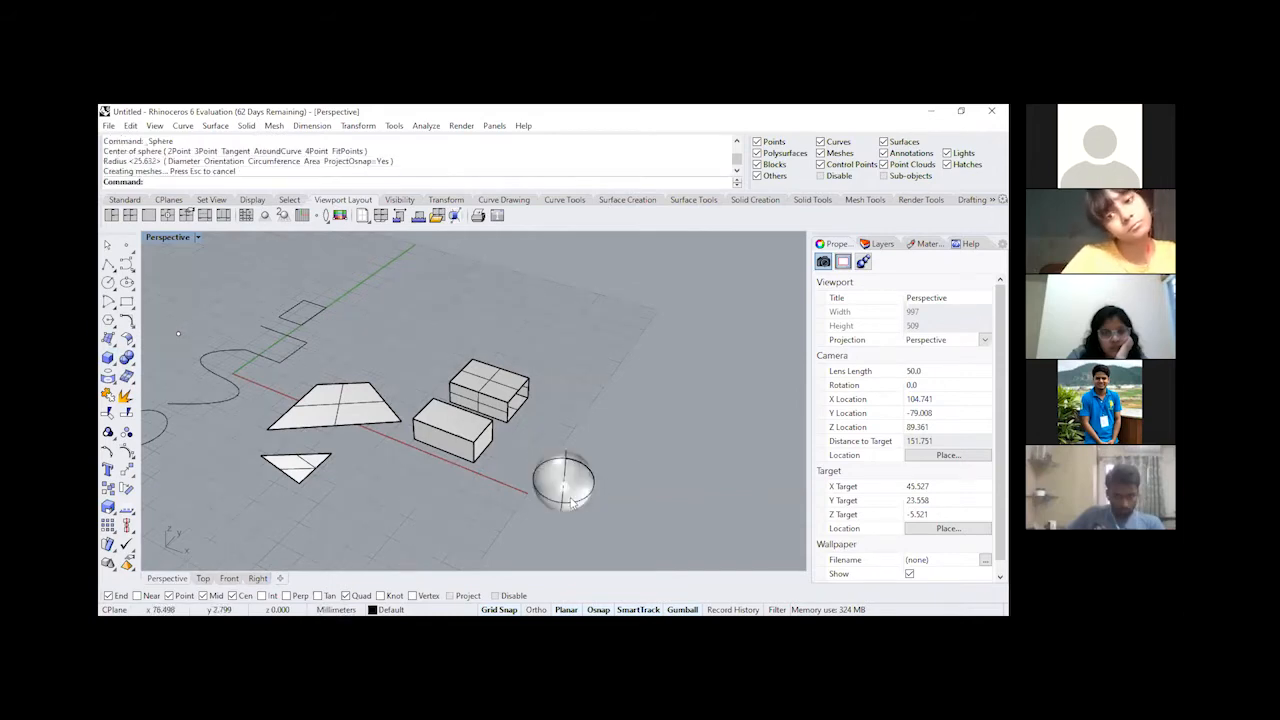
{"action": "right_click_drag", "start_coordinate": [610, 398], "coordinate": [650, 370]}
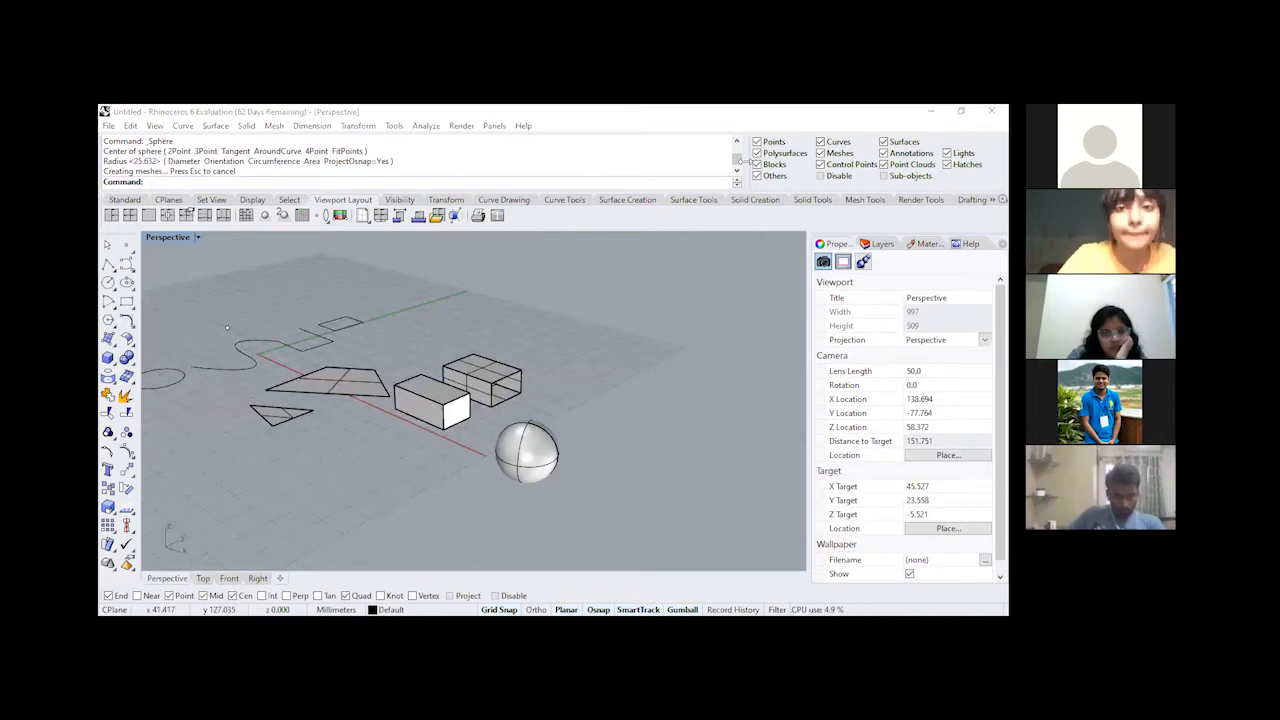
Step: Check the object type of the sphere and examine it from several angles
{"action": "left_click", "coordinate": [527, 438]}
{"action": "right_click_drag", "start_coordinate": [466, 454], "coordinate": [541, 433]}
{"action": "left_click", "coordinate": [691, 375]}
{"action": "scroll", "coordinate": [612, 481], "scroll_direction": "up", "scroll_amount": 5}
{"action": "left_click", "coordinate": [540, 432]}
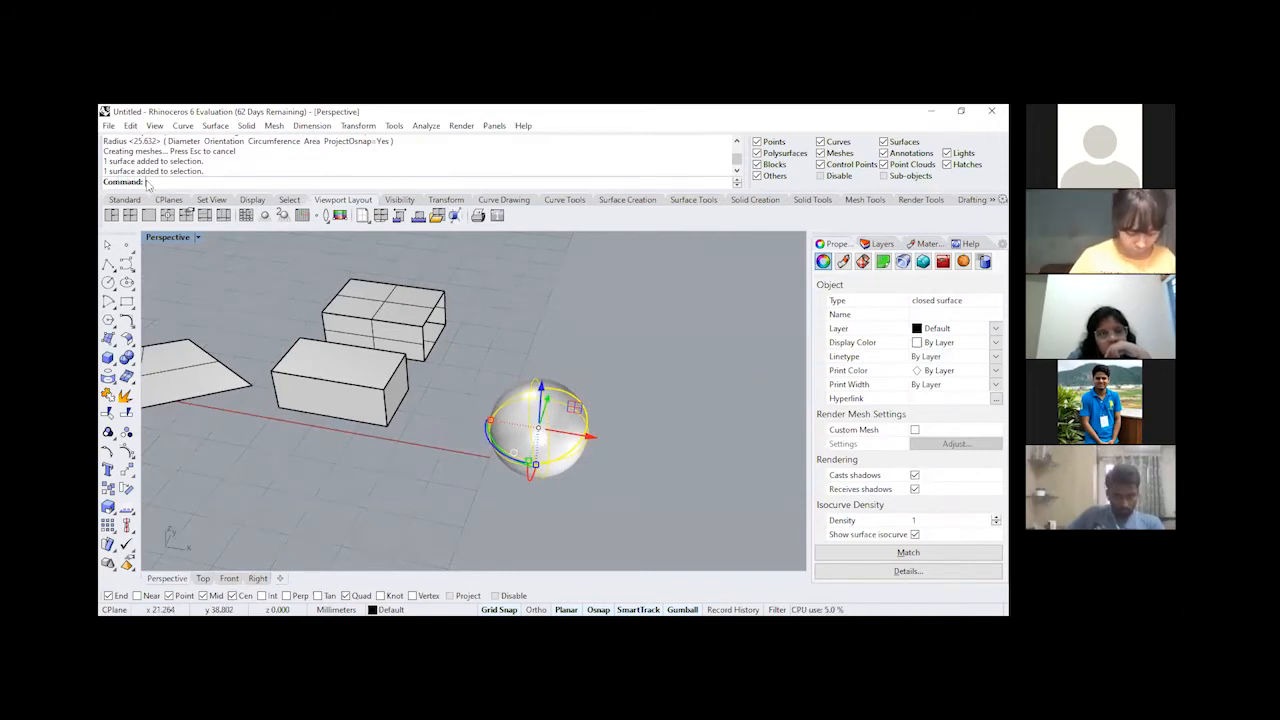
{"action": "right_click_drag", "start_coordinate": [375, 284], "coordinate": [527, 302], "text": "shift"}
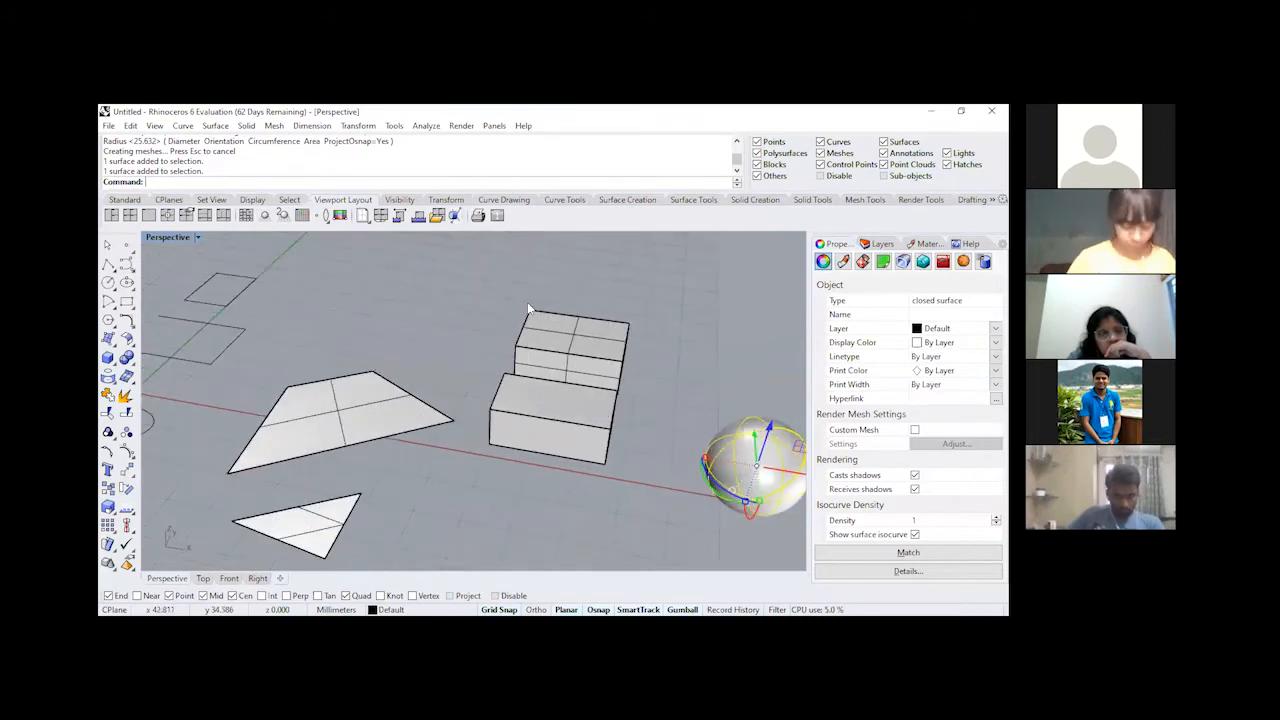
{"action": "scroll", "coordinate": [527, 302], "scroll_direction": "down", "scroll_amount": 3}
Step: Compare the object types of the flat four-sided surface, the closed box, the open-ended box and the sphere
{"action": "left_click", "coordinate": [682, 291]}
{"action": "left_click", "coordinate": [376, 386]}
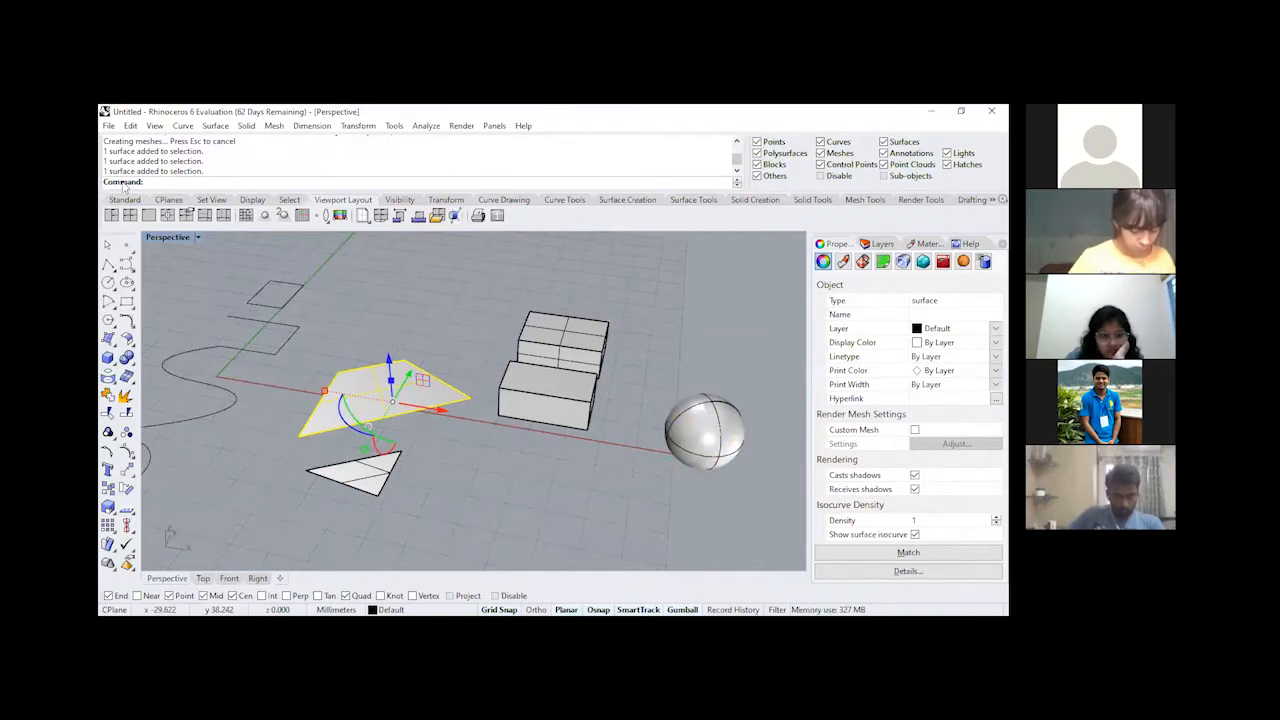
{"action": "left_click", "coordinate": [566, 390]}
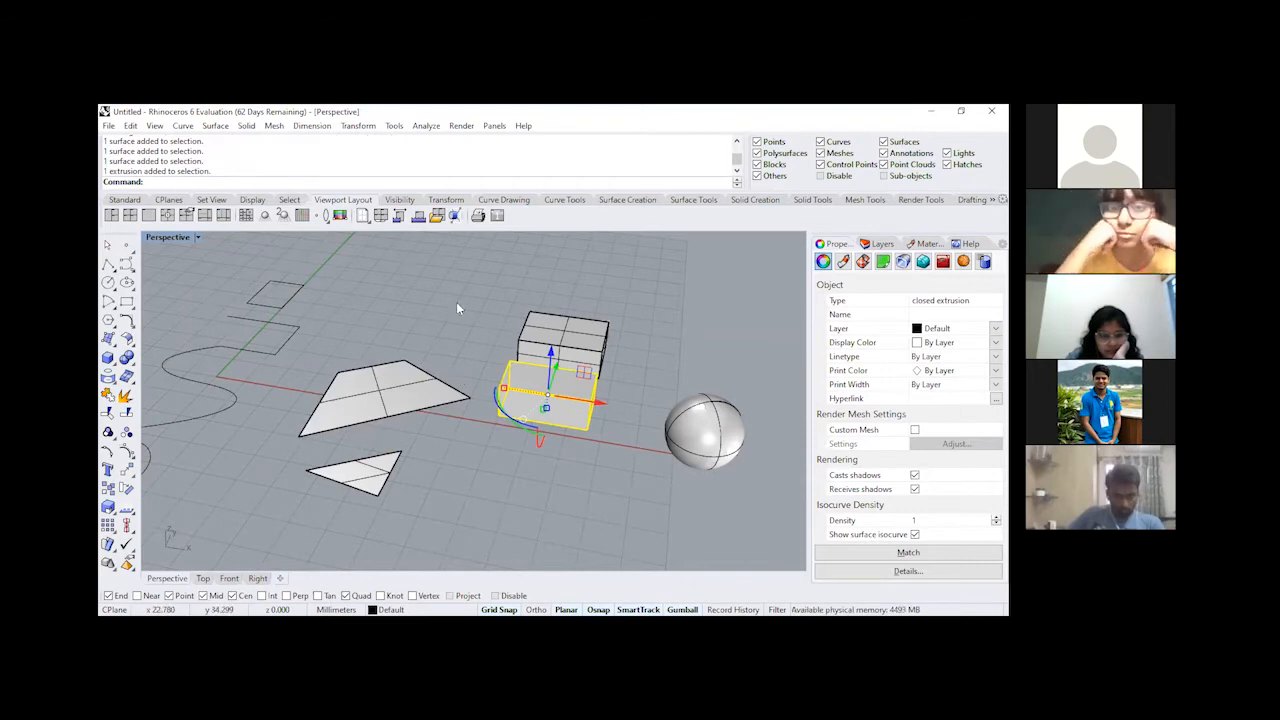
{"action": "left_click", "coordinate": [596, 349]}
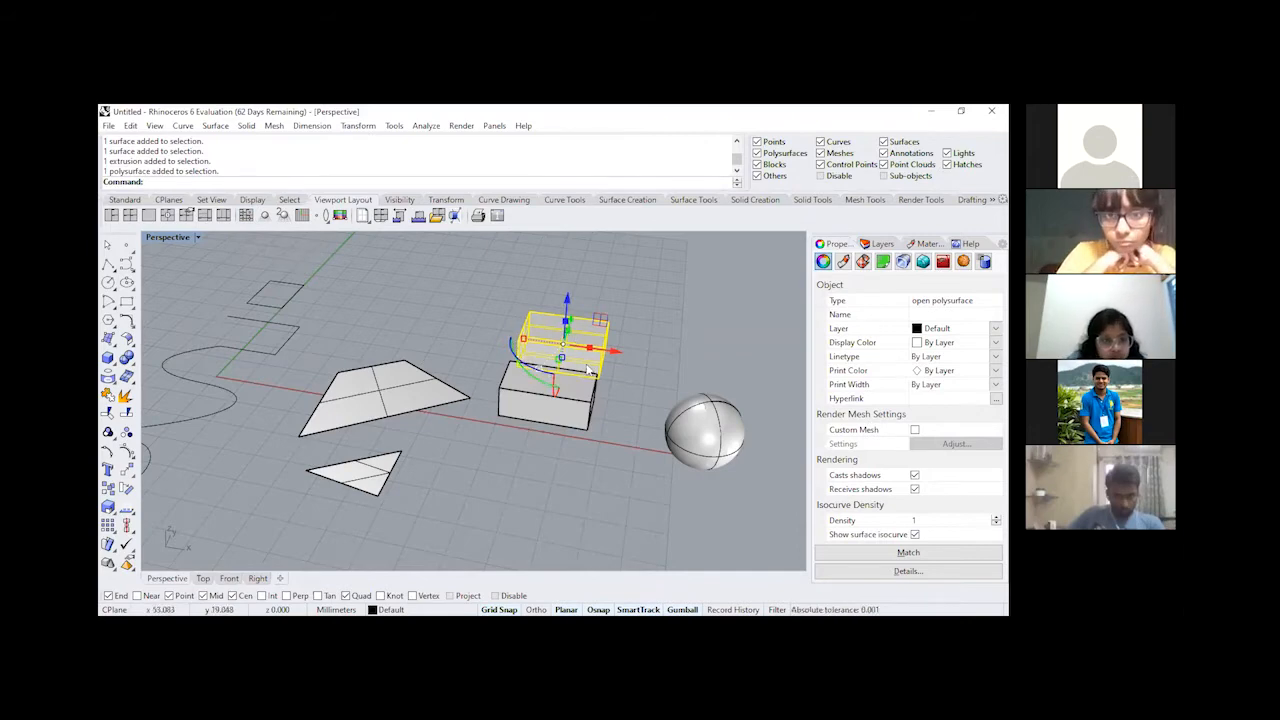
{"action": "left_click", "coordinate": [576, 453]}
{"action": "scroll", "coordinate": [575, 450], "scroll_direction": "down", "scroll_amount": 3}
{"action": "right_click_drag", "start_coordinate": [570, 386], "coordinate": [566, 408]}
{"action": "left_click", "coordinate": [666, 484]}
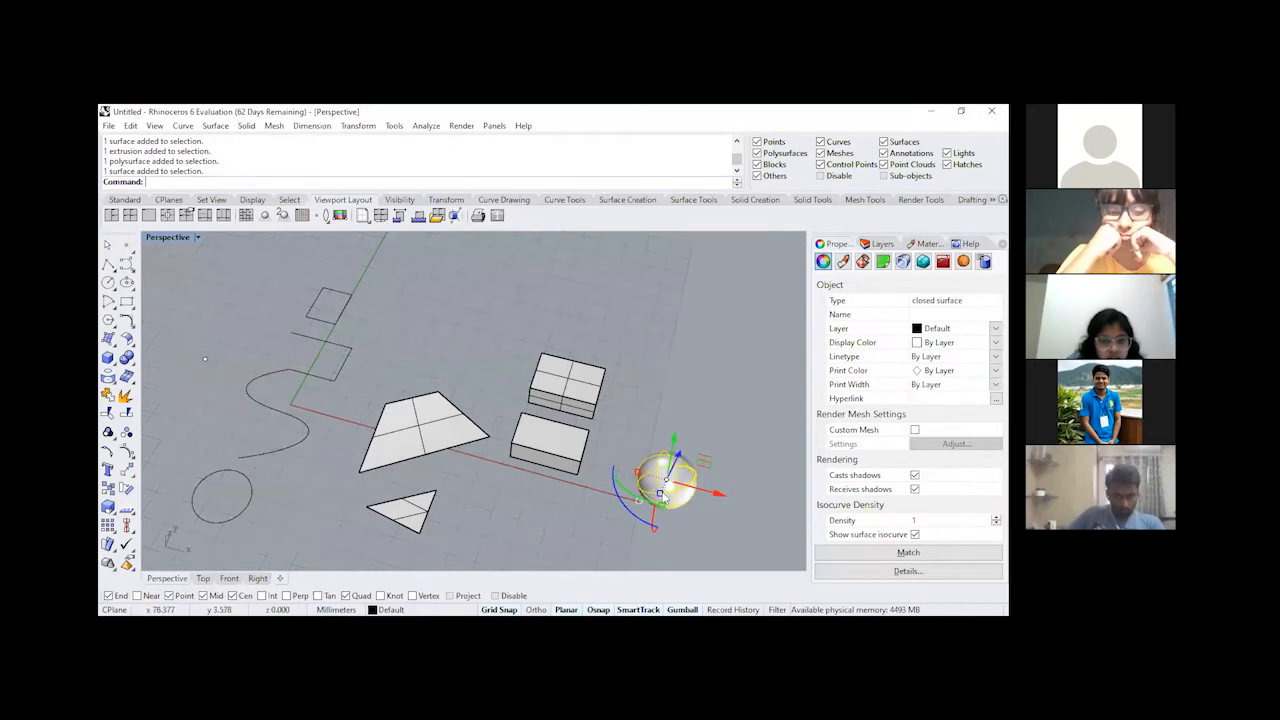
{"action": "left_click", "coordinate": [696, 449]}
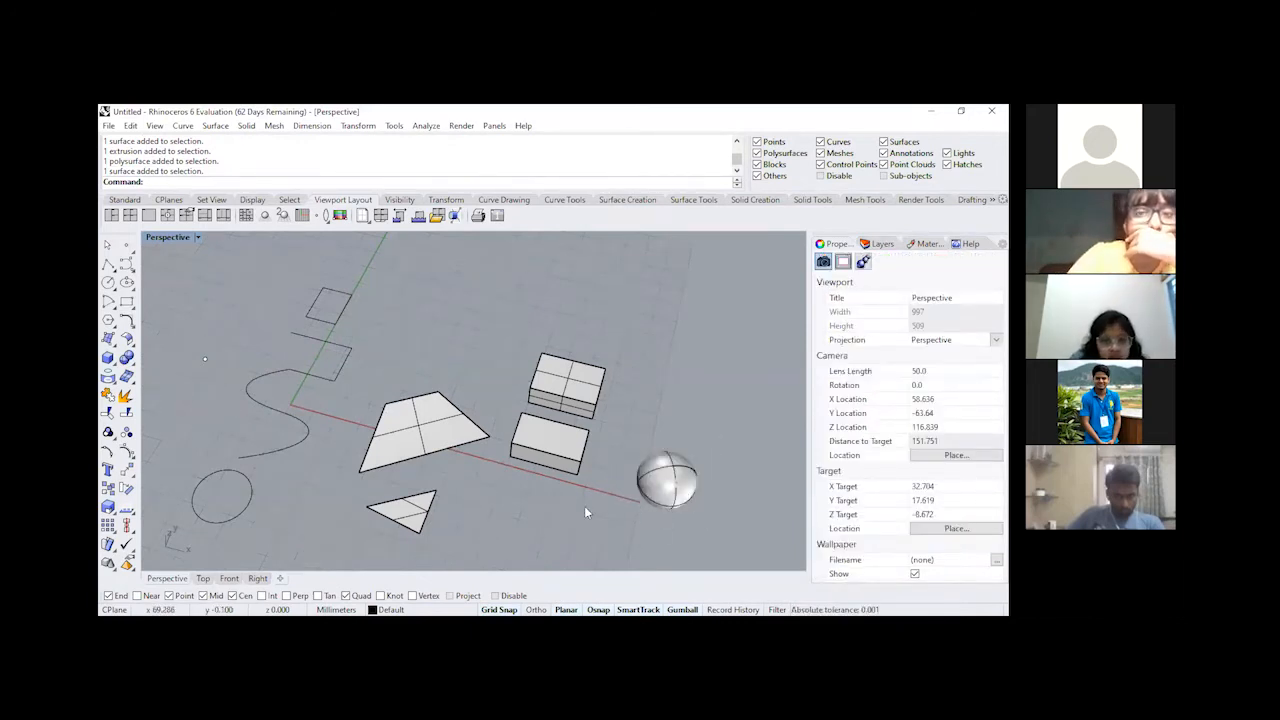
{"action": "right_click_drag", "start_coordinate": [583, 500], "coordinate": [680, 453]}
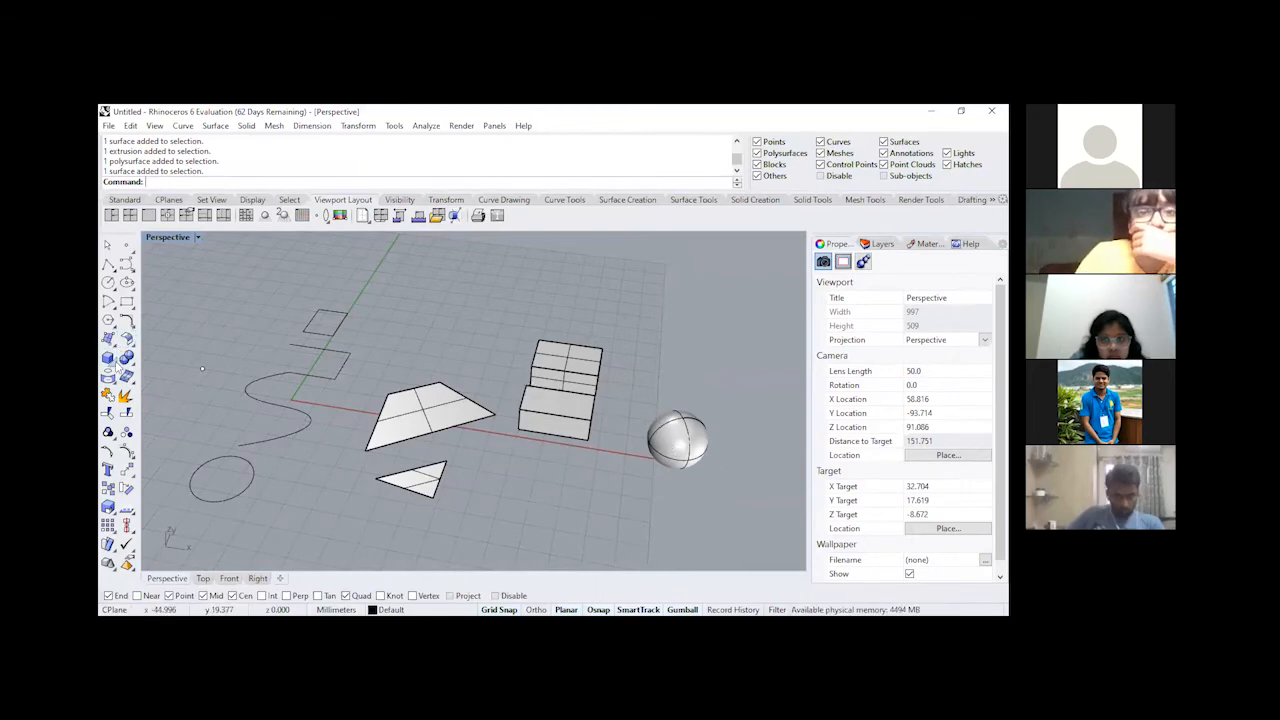
Step: Create a freehand-sized torus beside the sphere on its positive Y side and check the torus's object type
{"action": "left_click", "coordinate": [110, 359]}
{"action": "left_click", "coordinate": [222, 384]}
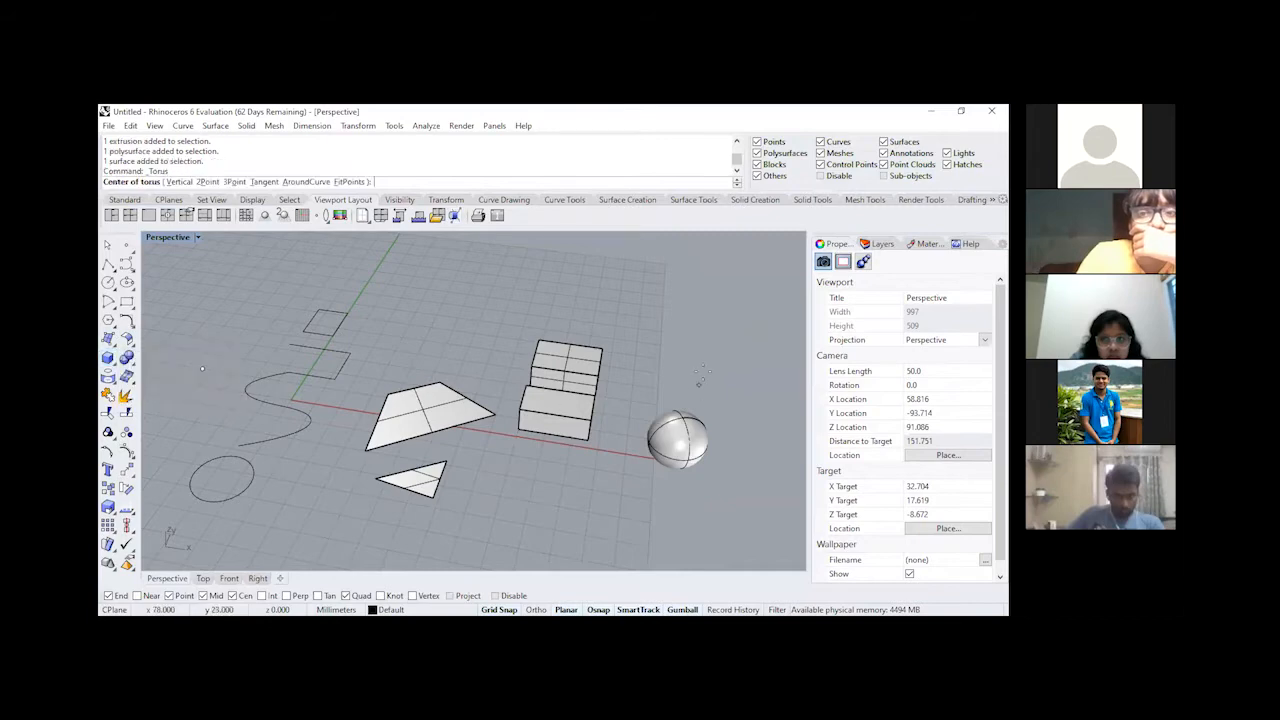
{"action": "left_click", "coordinate": [703, 366]}
{"action": "left_click", "coordinate": [748, 372]}
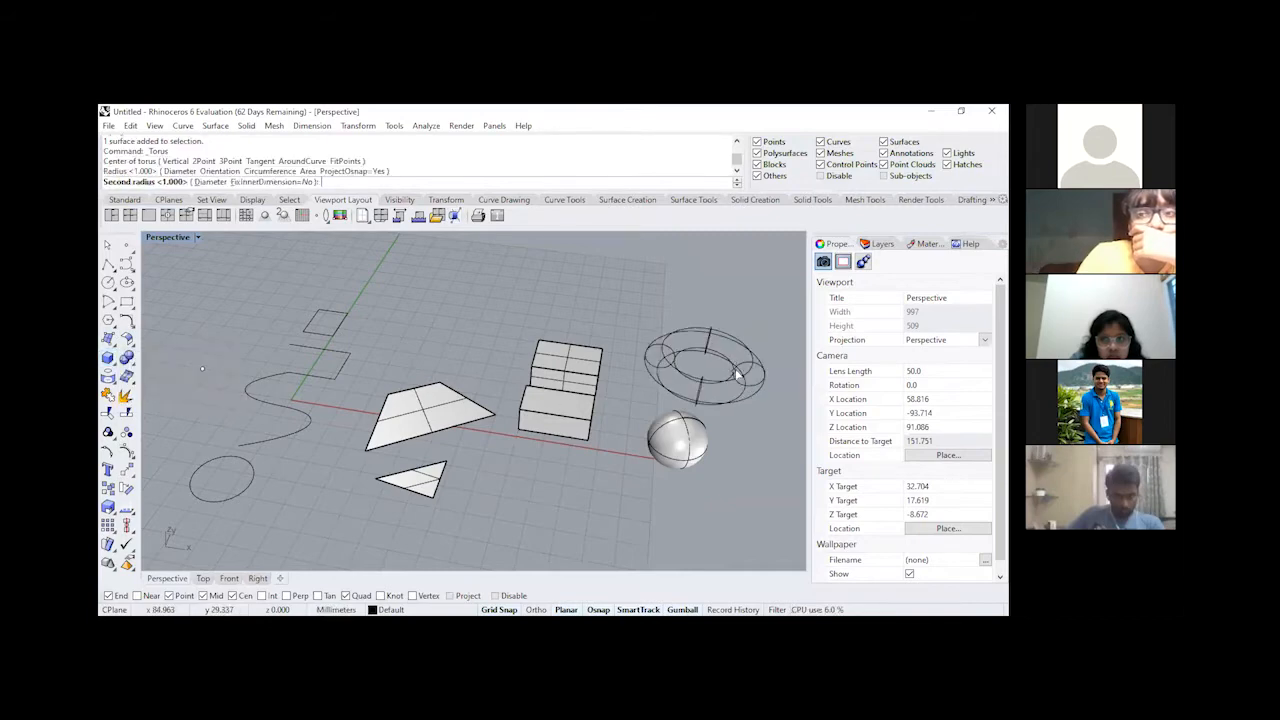
{"action": "left_click", "coordinate": [762, 378]}
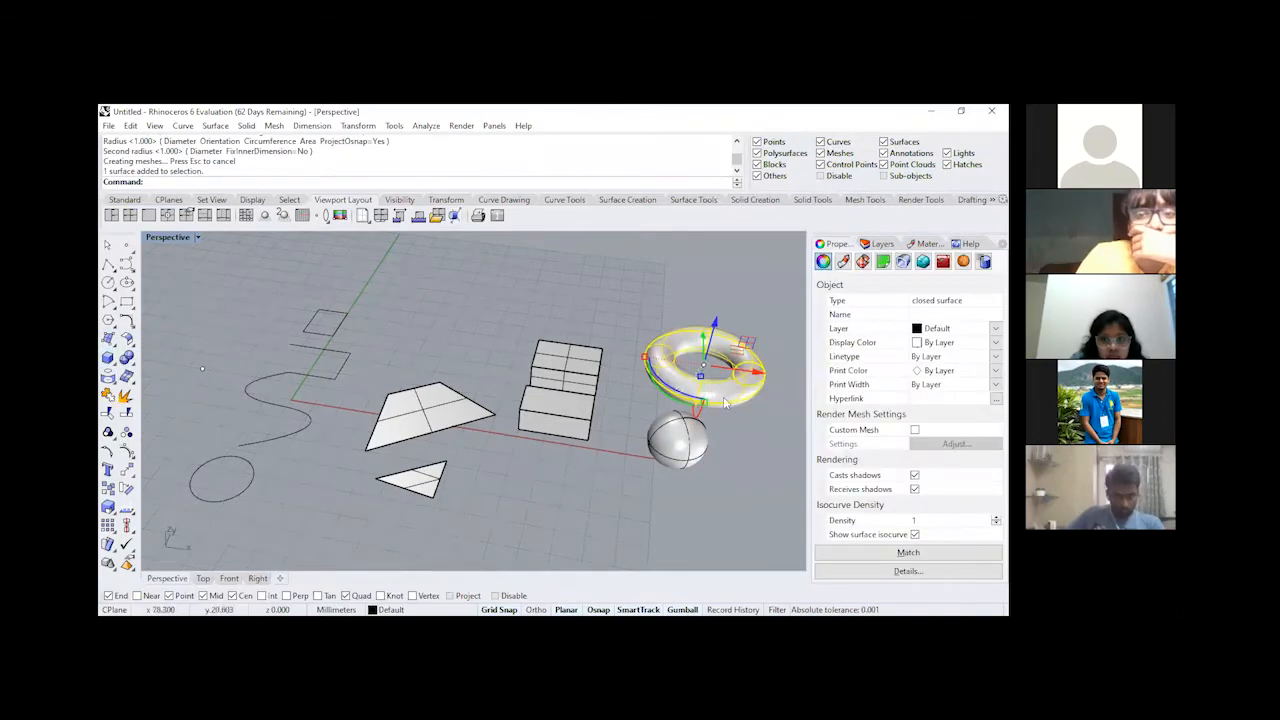
{"action": "left_click", "coordinate": [735, 421]}
{"action": "right_click_drag", "start_coordinate": [737, 421], "coordinate": [600, 440]}
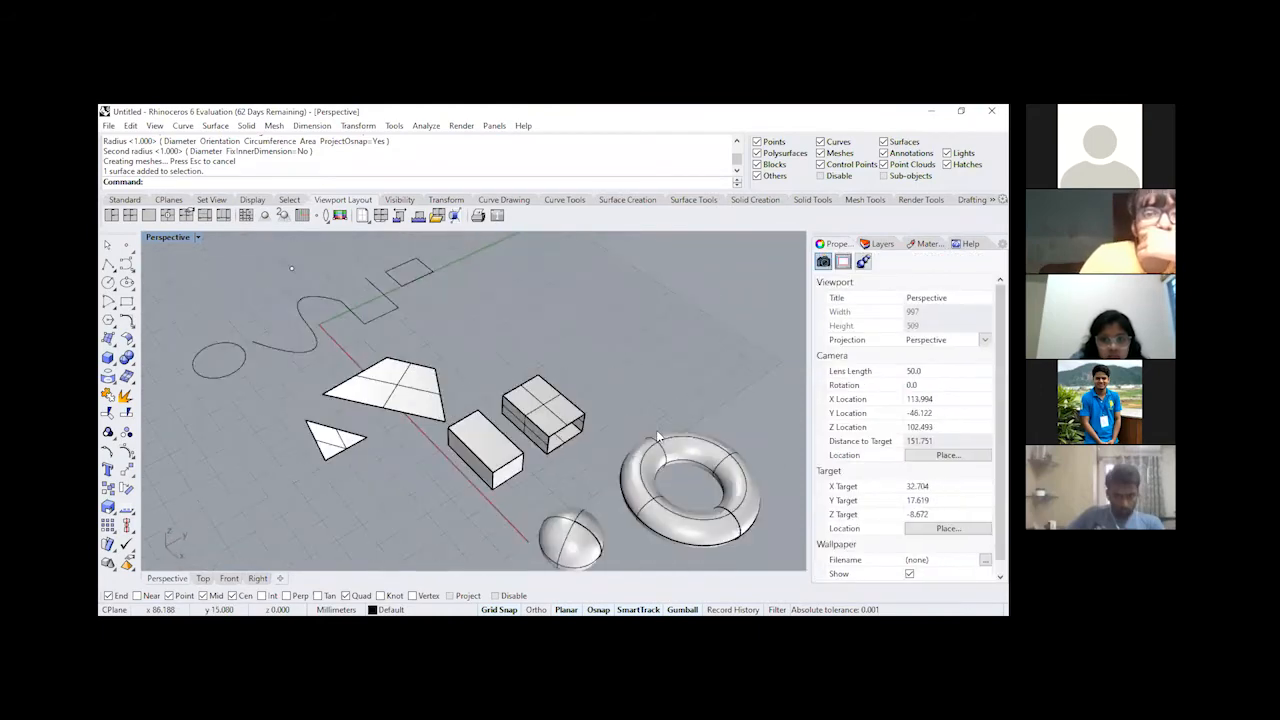
{"action": "scroll", "coordinate": [620, 487], "scroll_direction": "down", "scroll_amount": 4}
{"action": "scroll", "coordinate": [619, 487], "scroll_direction": "up", "scroll_amount": 3}
{"action": "left_click", "coordinate": [627, 479]}
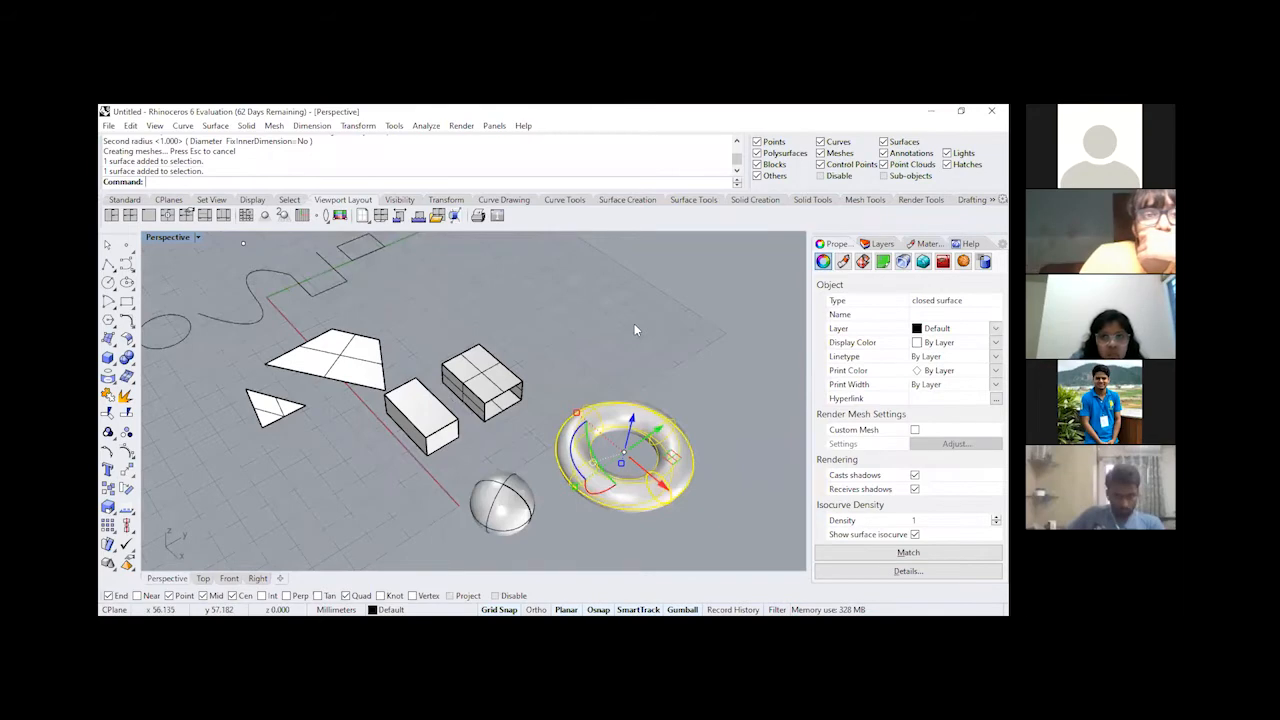
Step: Hide the surface isocurves of the sphere and examine its seam up close
{"action": "scroll", "coordinate": [560, 510], "scroll_direction": "up", "scroll_amount": 3}
{"action": "left_click", "coordinate": [533, 517]}
{"action": "right_click_drag", "start_coordinate": [533, 517], "coordinate": [465, 430]}
{"action": "scroll", "coordinate": [402, 322], "scroll_direction": "up", "scroll_amount": 3}
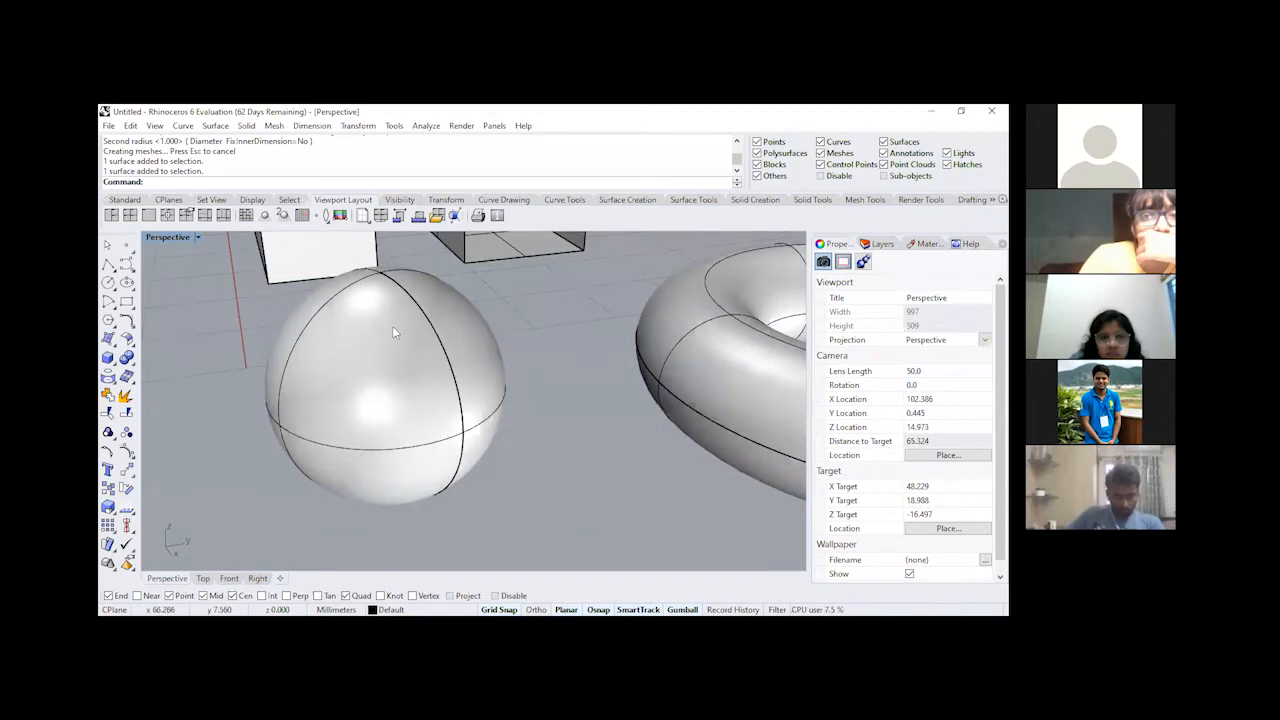
{"action": "right_click_drag", "start_coordinate": [396, 332], "coordinate": [436, 334]}
{"action": "left_click", "coordinate": [548, 330]}
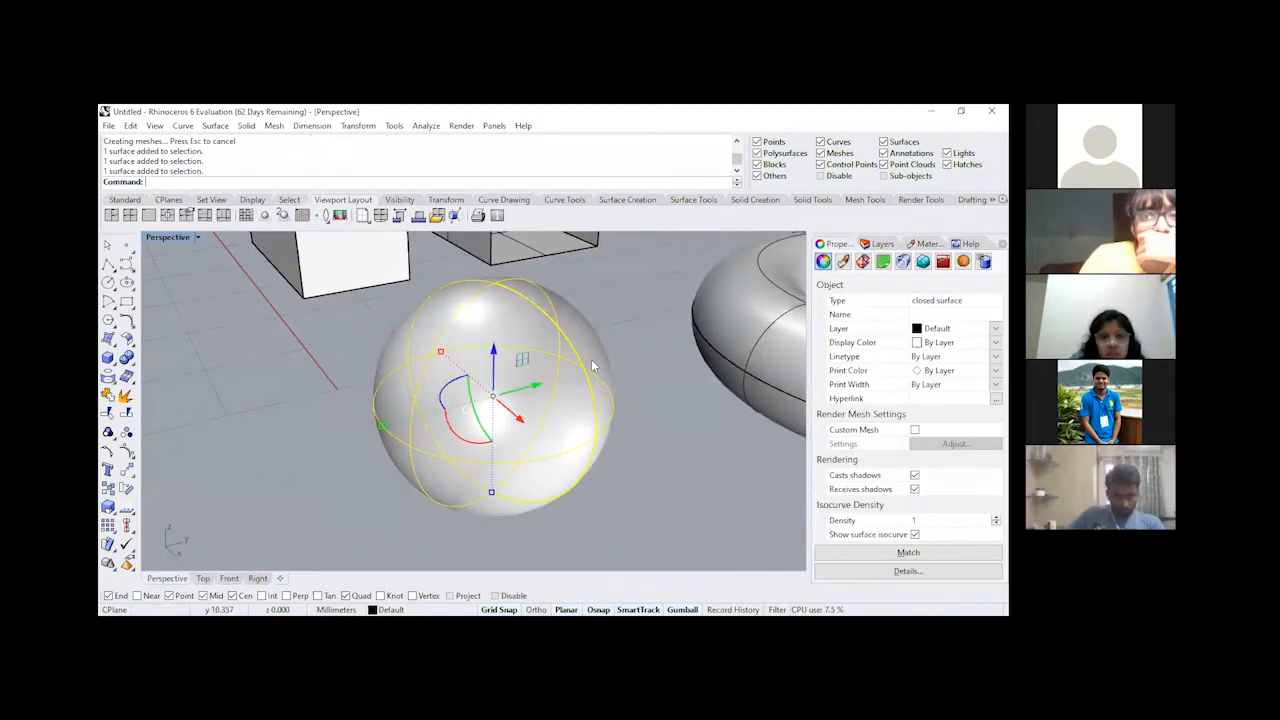
{"action": "left_click", "coordinate": [915, 536]}
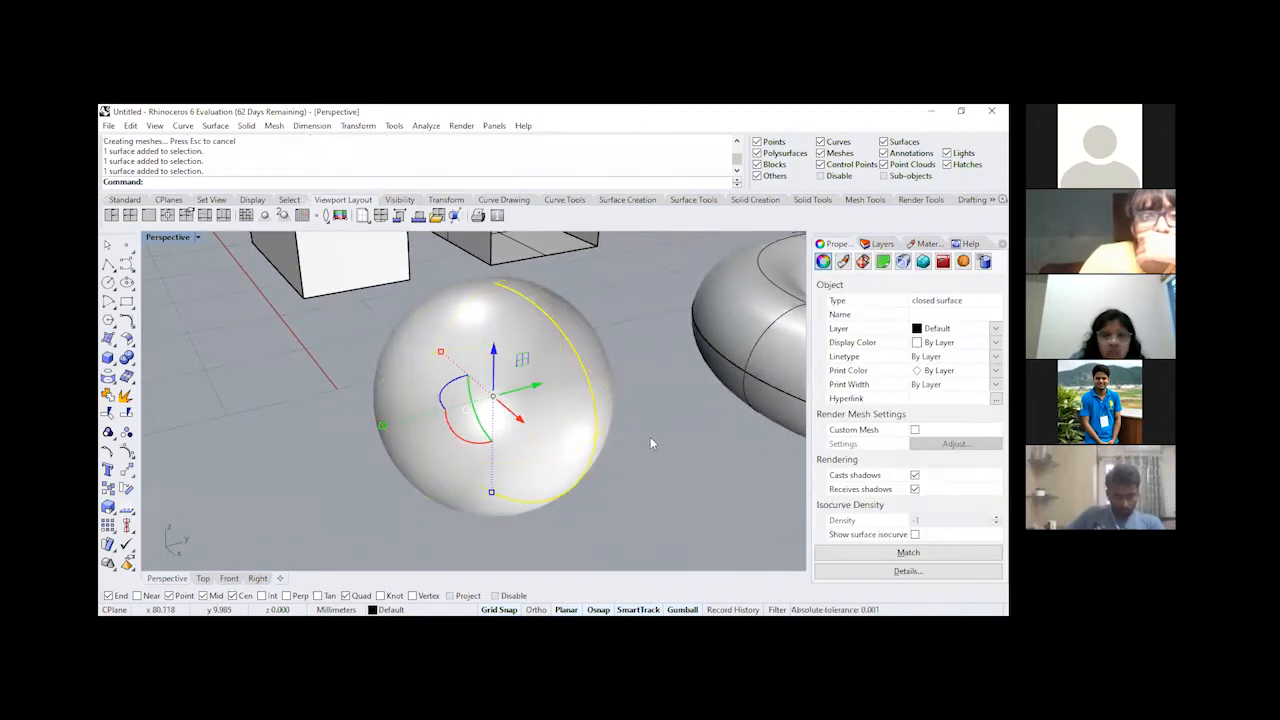
{"action": "left_click", "coordinate": [650, 440]}
{"action": "right_click_drag", "start_coordinate": [598, 470], "coordinate": [563, 435]}
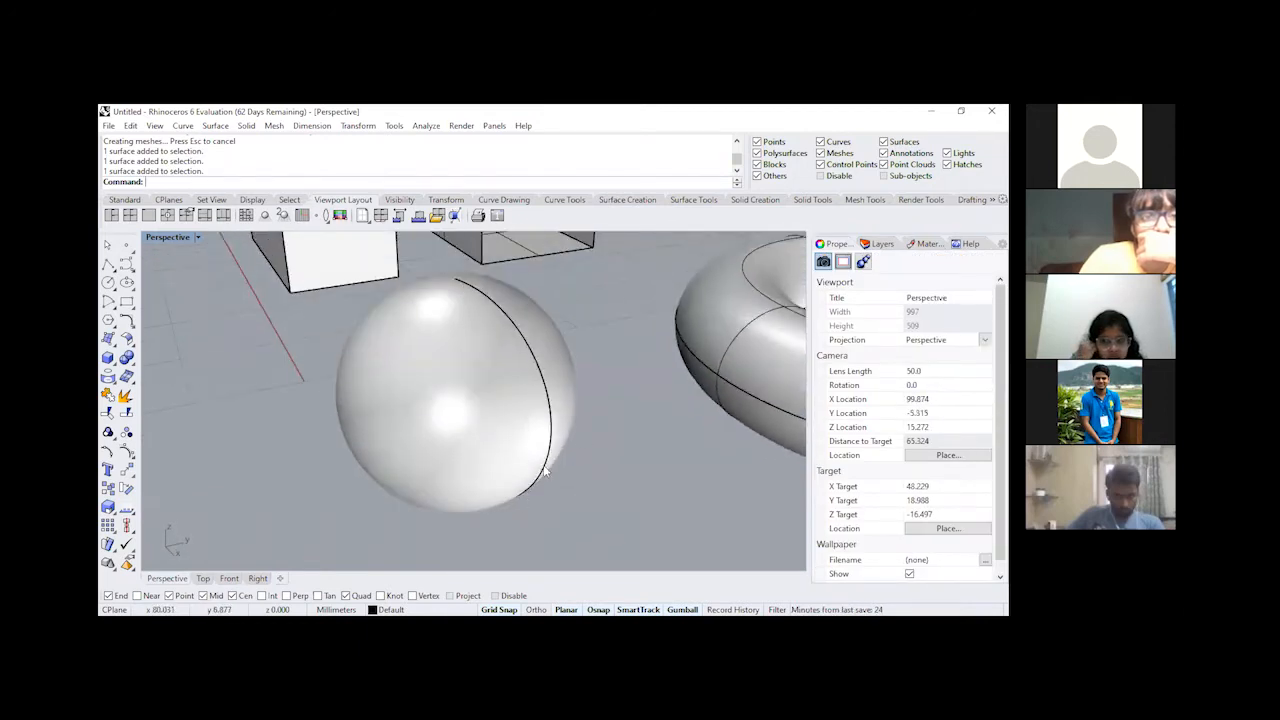
{"action": "right_click_drag", "start_coordinate": [506, 406], "coordinate": [482, 390]}
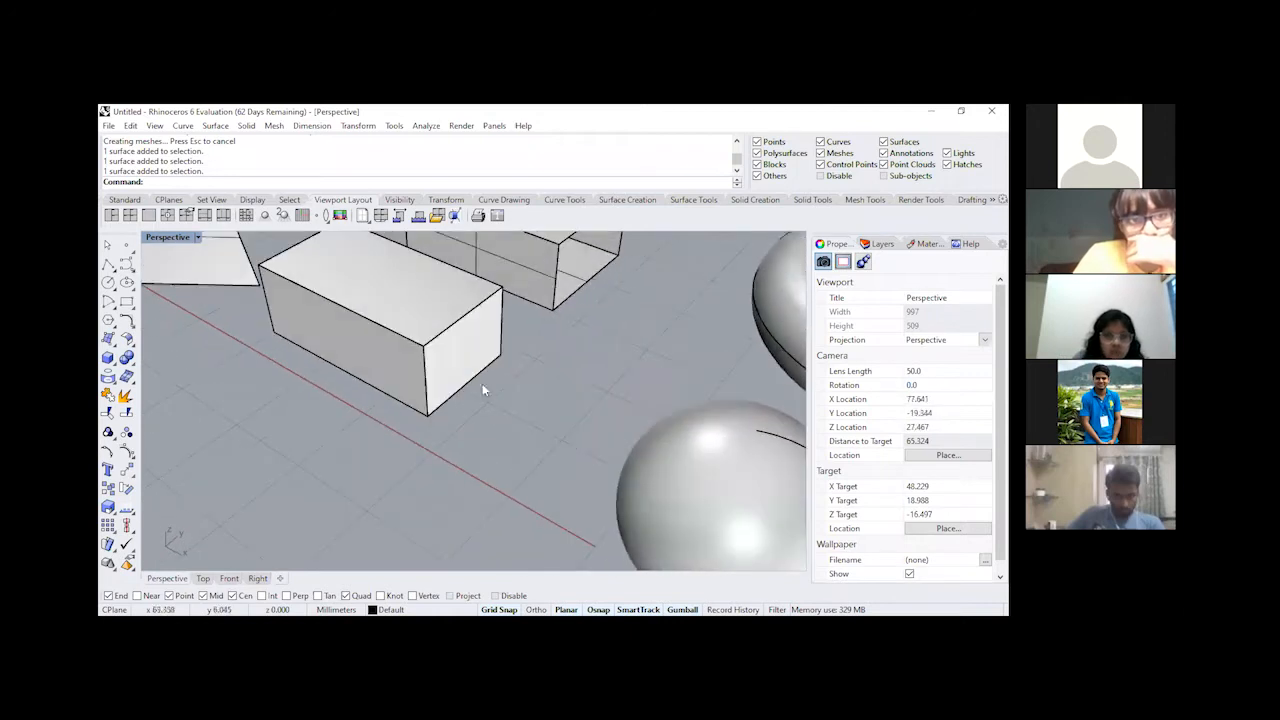
Step: Show the sphere's surface isocurves again
{"action": "scroll", "coordinate": [388, 357], "scroll_direction": "down", "scroll_amount": 8}
{"action": "right_click_drag", "start_coordinate": [388, 357], "coordinate": [420, 382]}
{"action": "scroll", "coordinate": [544, 408], "scroll_direction": "up", "scroll_amount": 6}
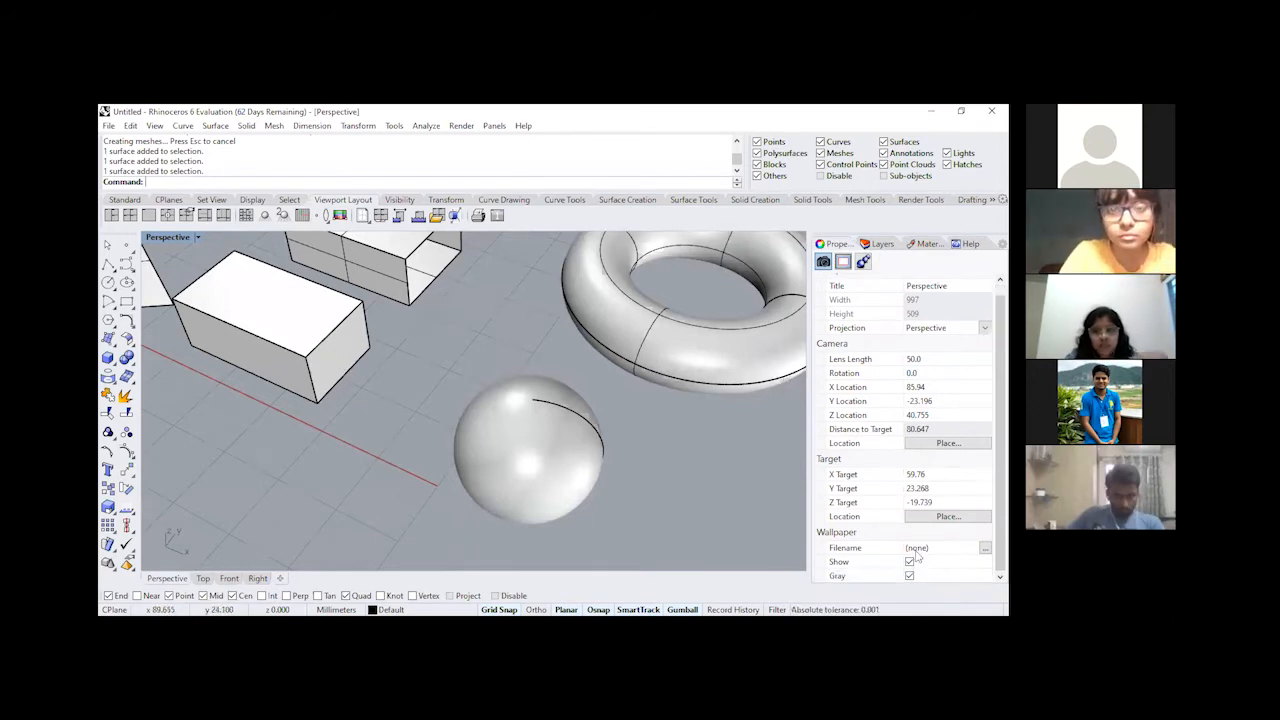
{"action": "left_click", "coordinate": [540, 463]}
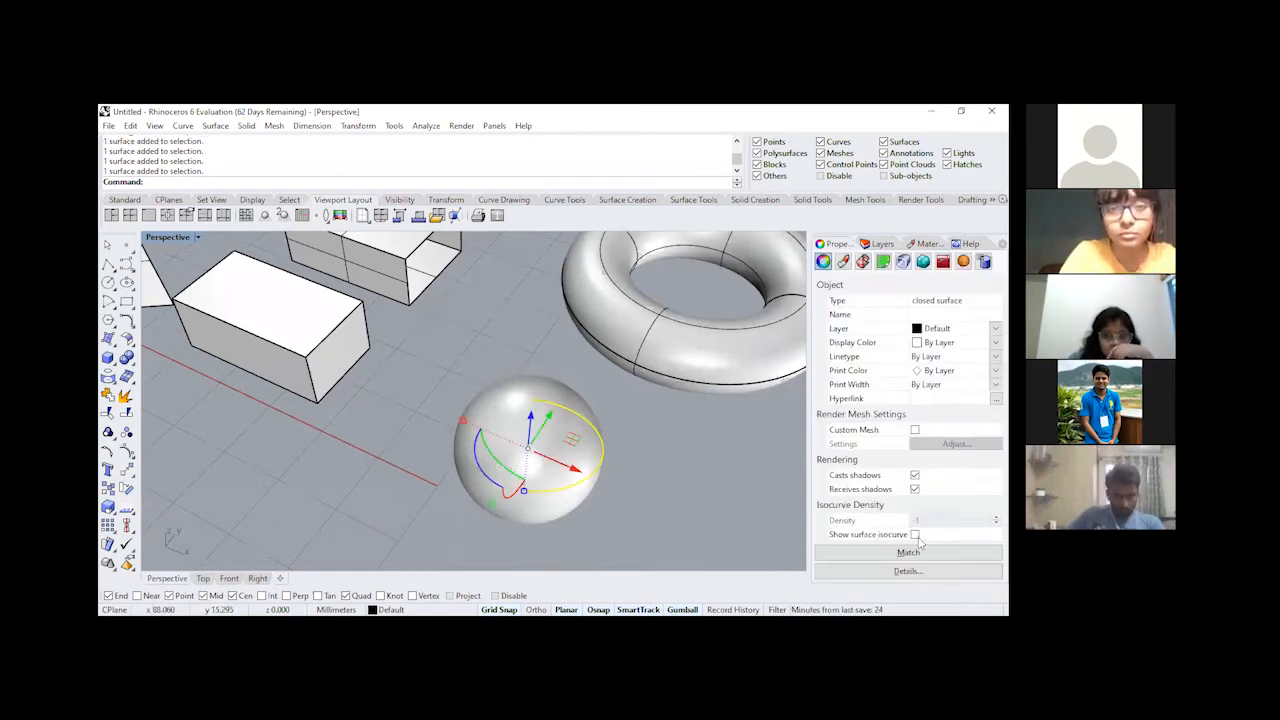
{"action": "left_click", "coordinate": [638, 413]}
{"action": "scroll", "coordinate": [610, 483], "scroll_direction": "down", "scroll_amount": 5}
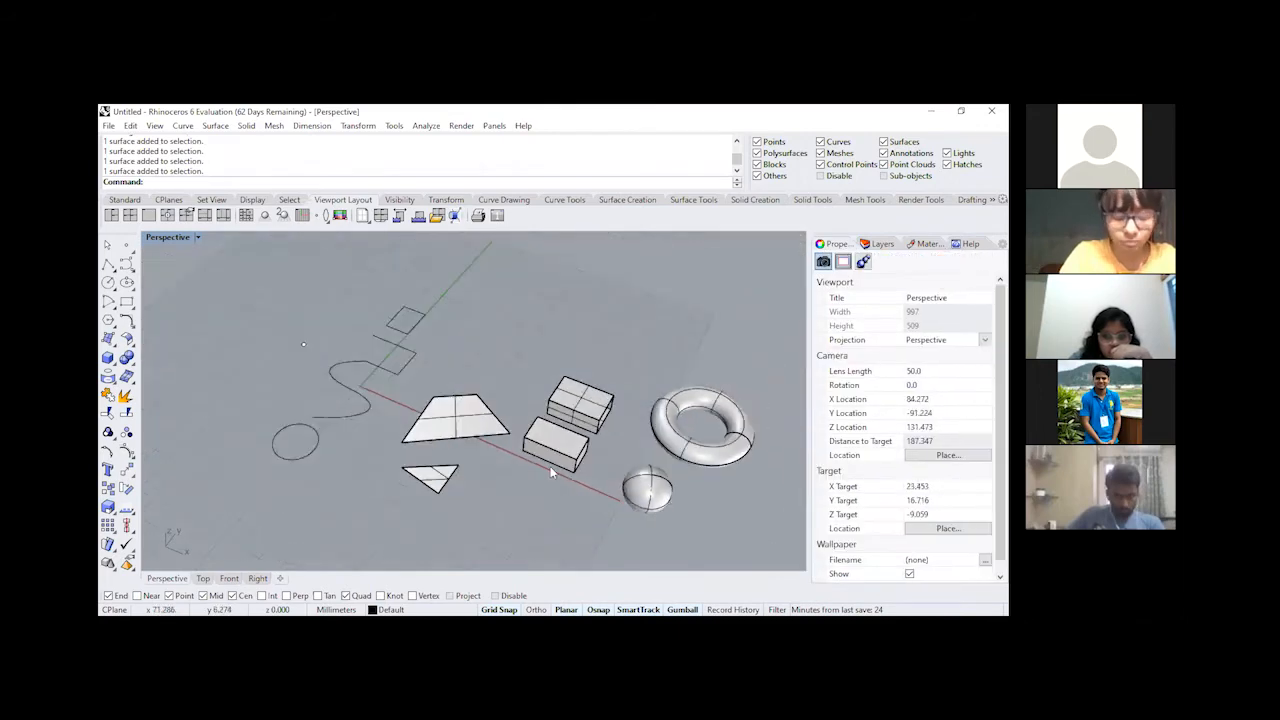
Step: Bring up the Standard tool set and look through the available curve commands
{"action": "right_click_drag", "start_coordinate": [550, 466], "coordinate": [546, 418]}
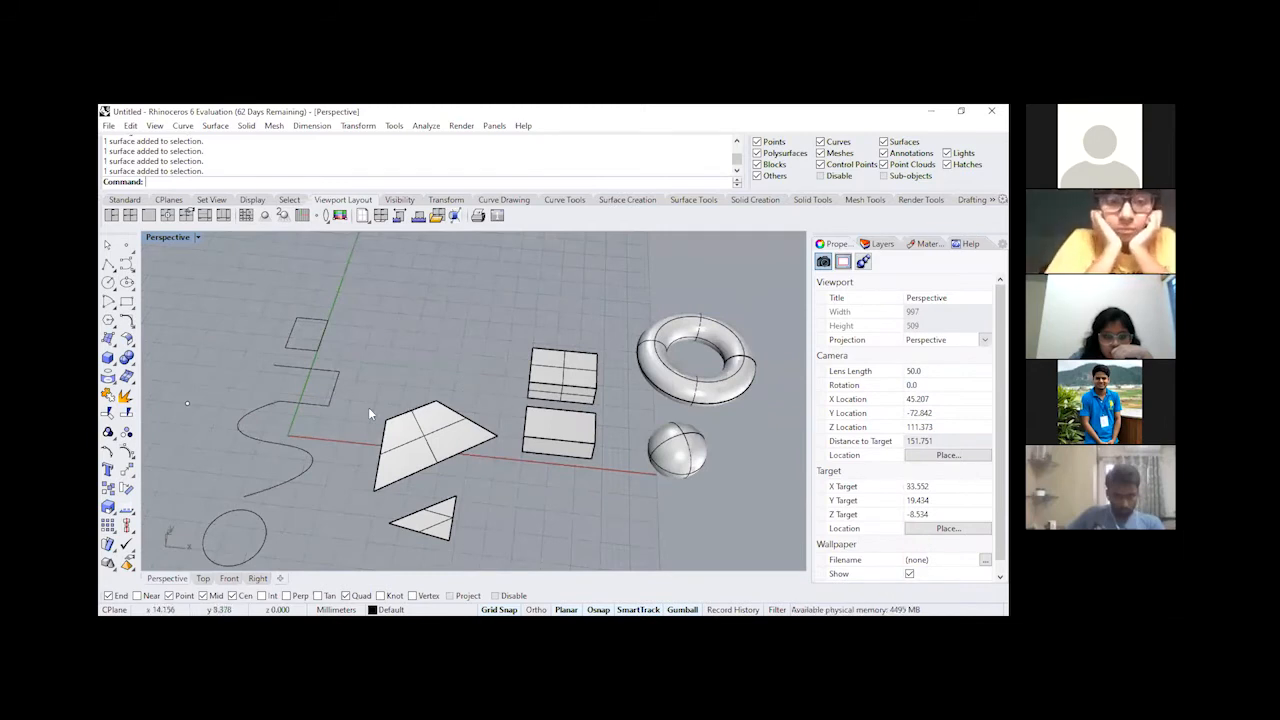
{"action": "left_click", "coordinate": [126, 200]}
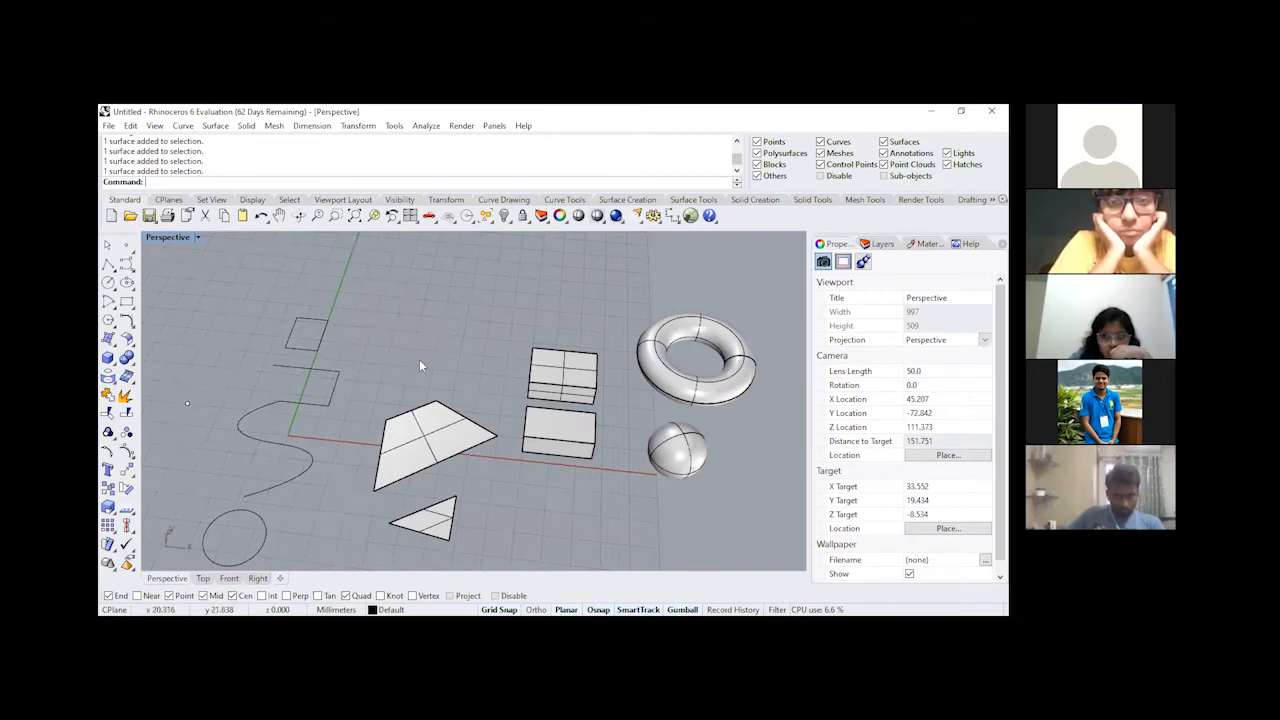
{"action": "scroll", "coordinate": [662, 259], "scroll_direction": "down", "scroll_amount": 3}
{"action": "right_click_drag", "start_coordinate": [662, 259], "coordinate": [616, 341]}
{"action": "scroll", "coordinate": [474, 366], "scroll_direction": "up", "scroll_amount": 4}
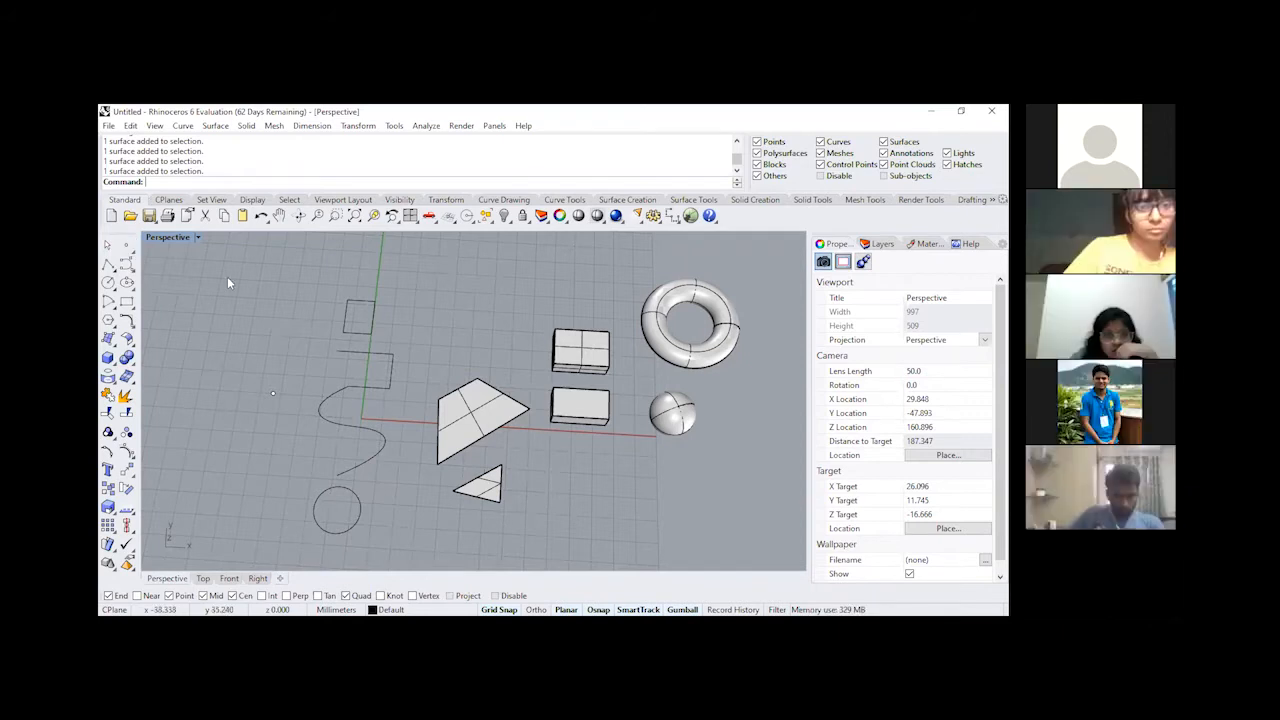
{"action": "left_click", "coordinate": [183, 126]}
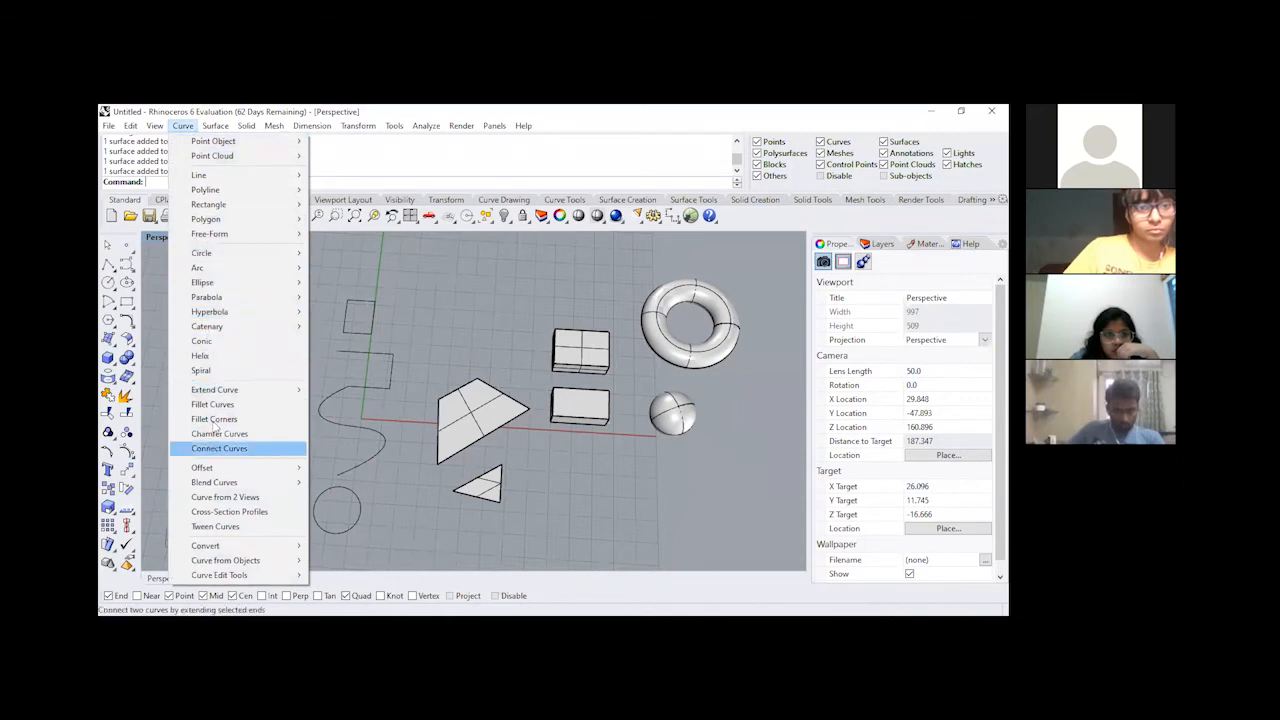
{"action": "left_click", "coordinate": [335, 262]}
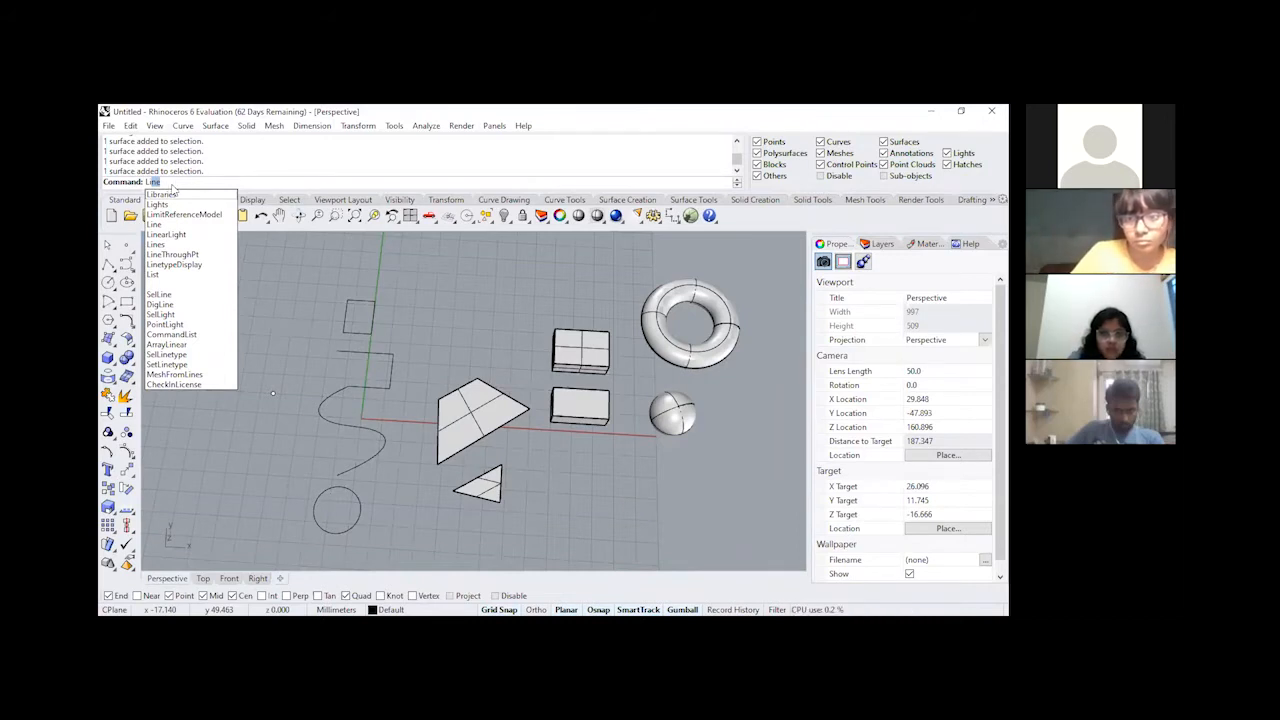
Step: Draw a line about 14 mm long in the Y direction beside the small square, using the Line command
{"action": "type", "text": "ne"}
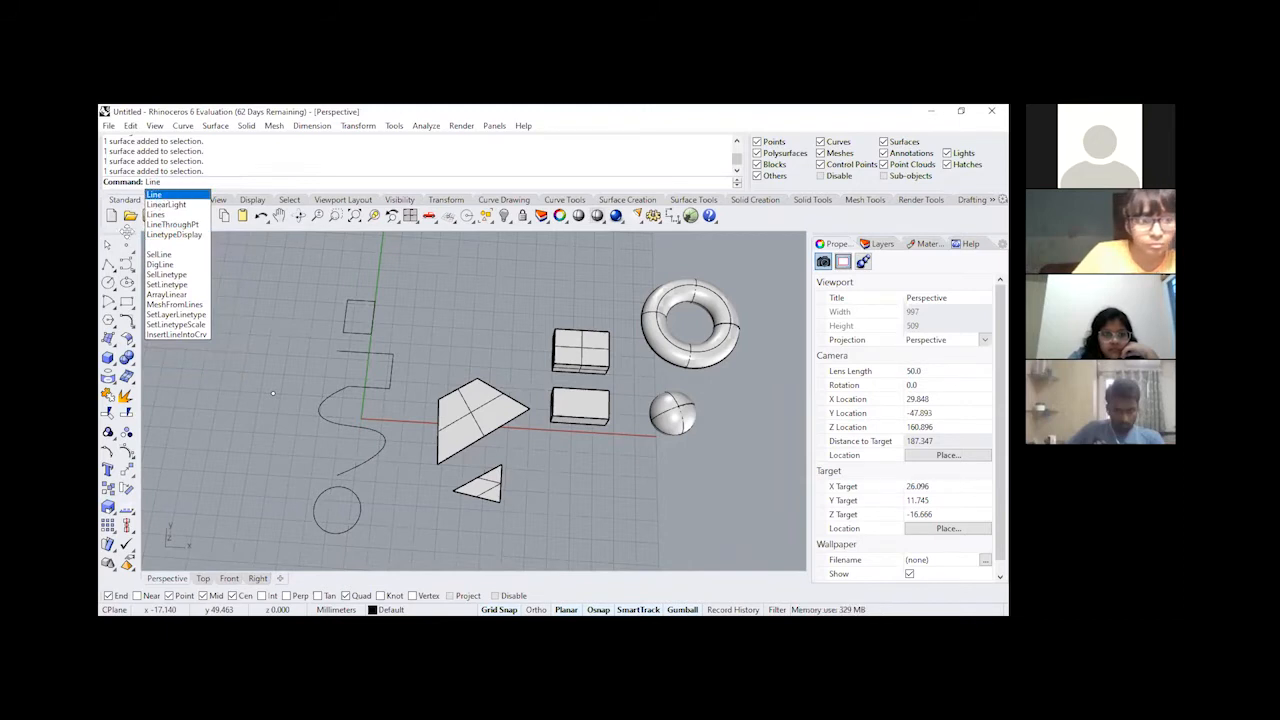
{"action": "left_click", "coordinate": [160, 193]}
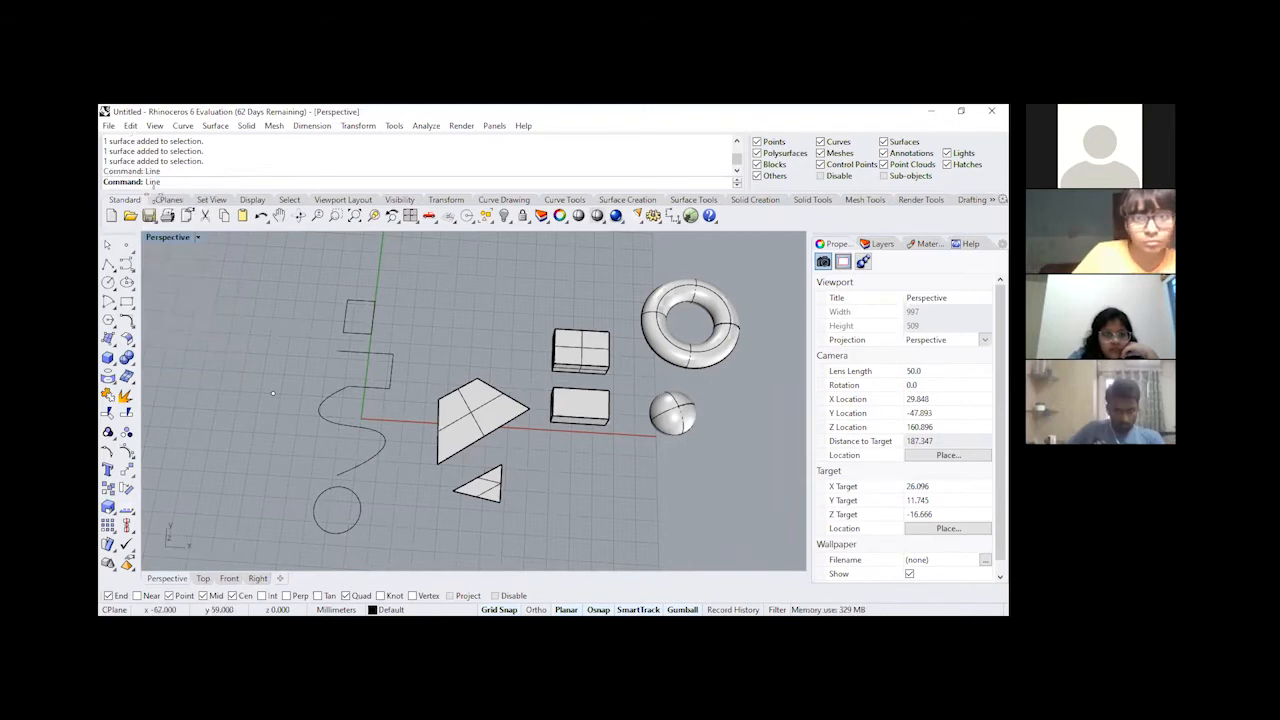
{"action": "left_click", "coordinate": [393, 353]}
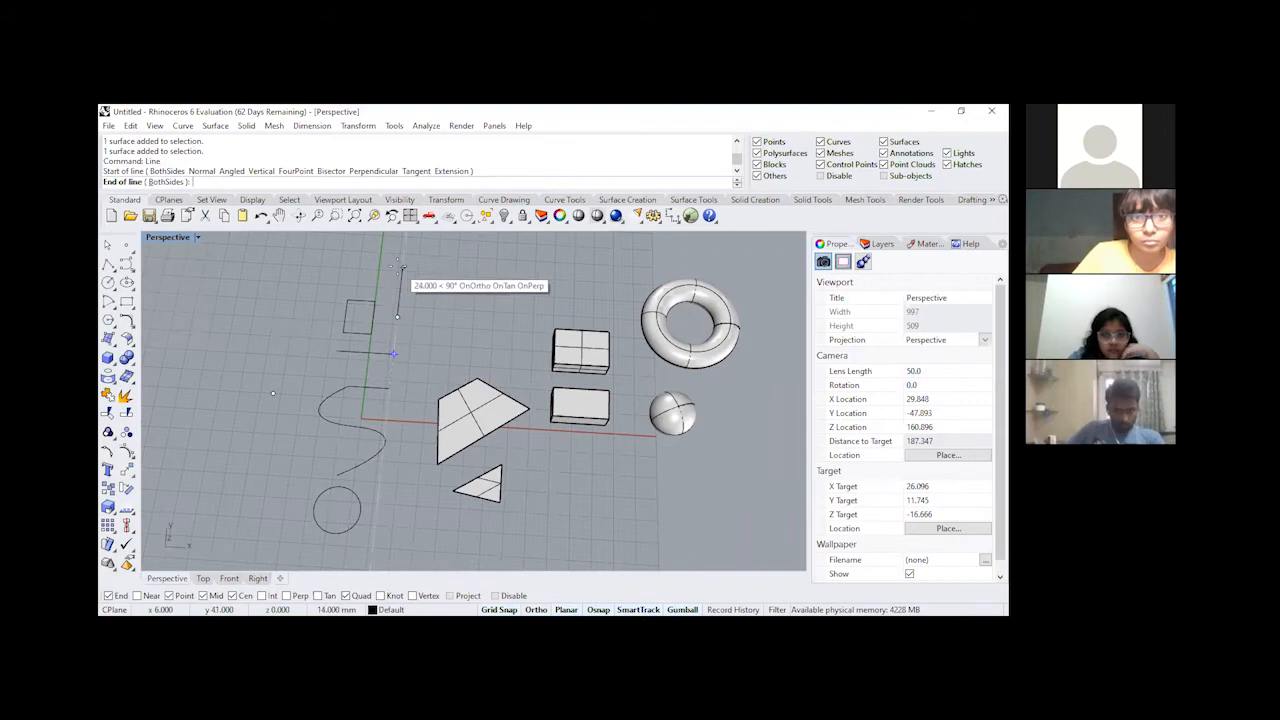
{"action": "left_click", "coordinate": [398, 268]}
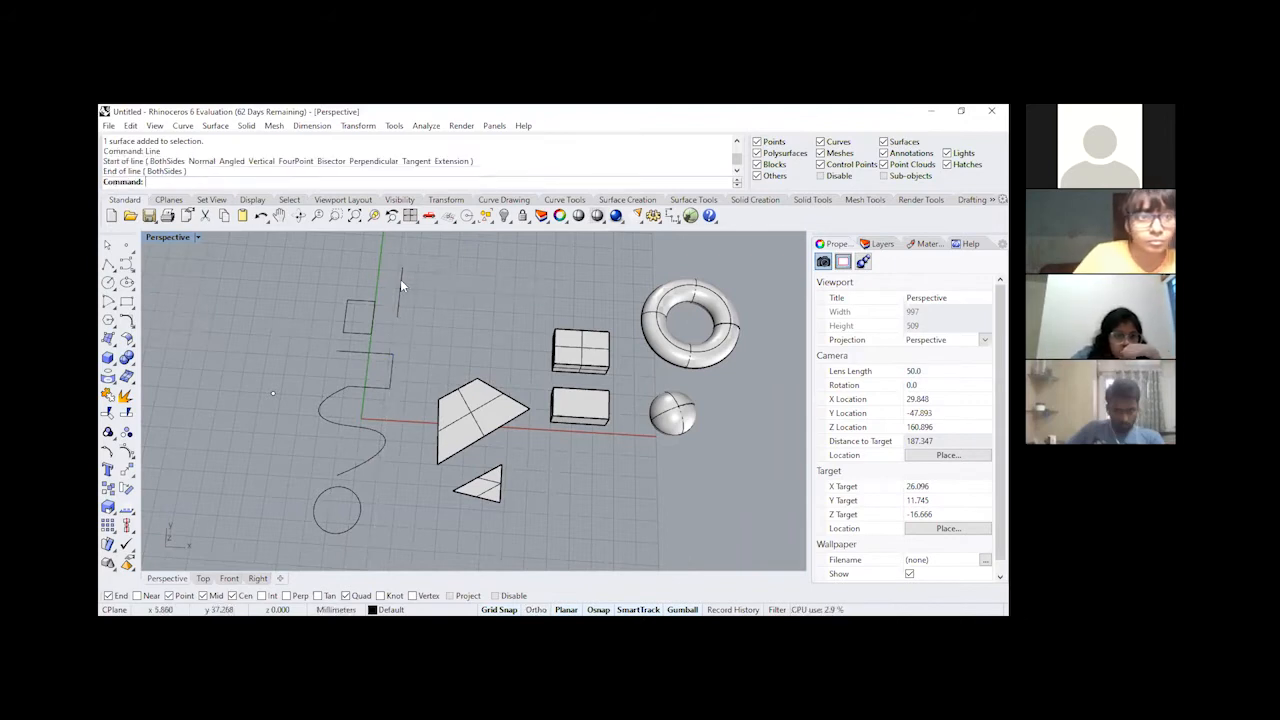
{"action": "left_click", "coordinate": [400, 280]}
{"action": "key", "text": "Escape"}
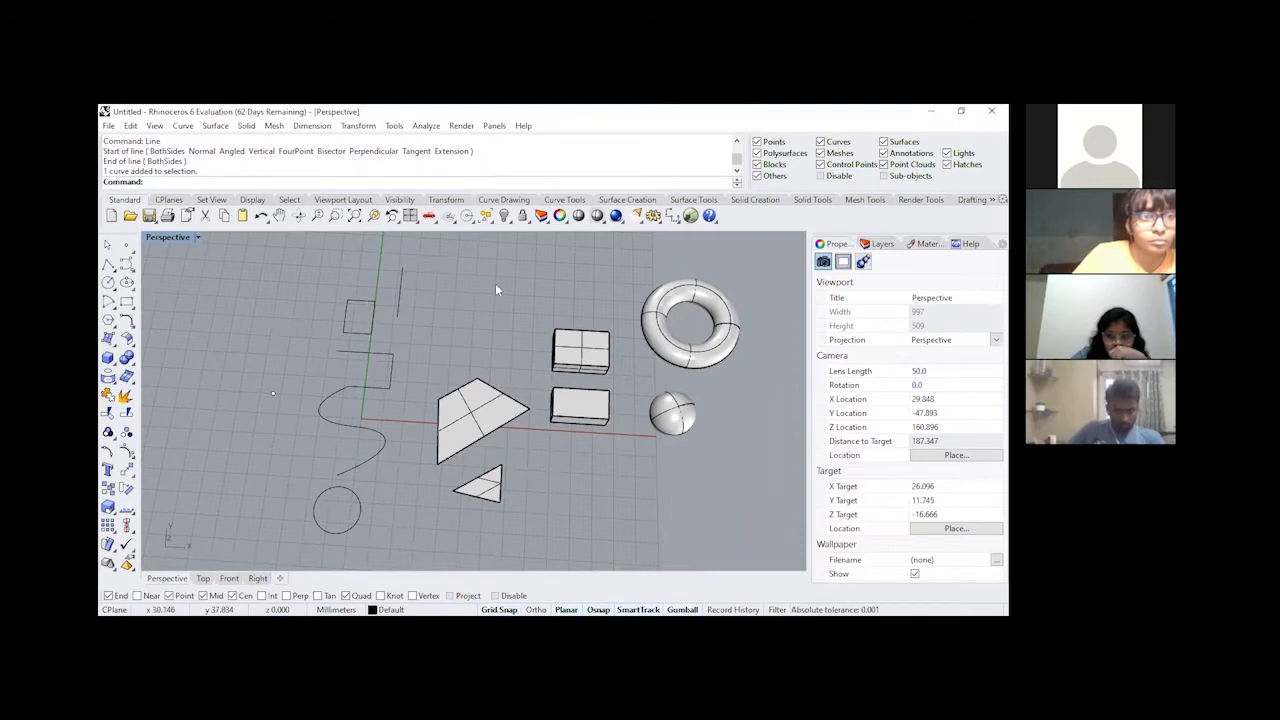
Step: Look through the line and free-form curve commands, the Curve Drawing tool set and the cascading line tools
{"action": "left_click", "coordinate": [185, 127]}
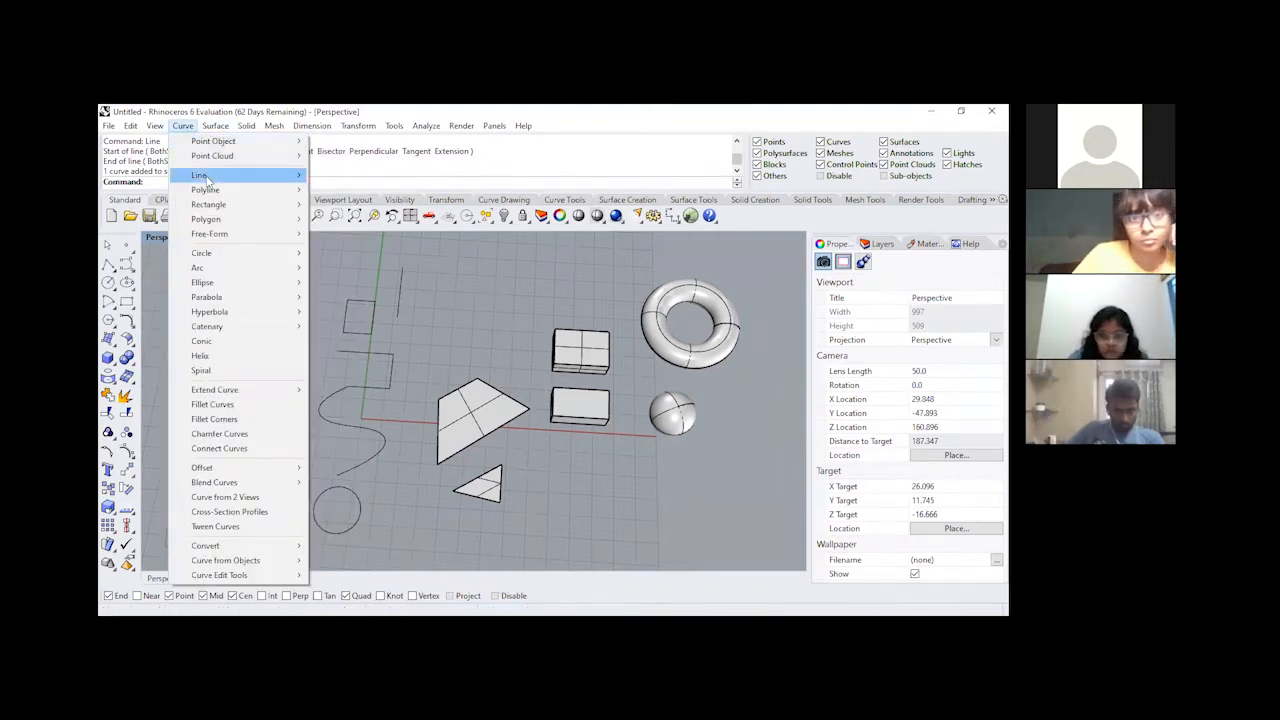
{"action": "mouse_move", "coordinate": [298, 176]}
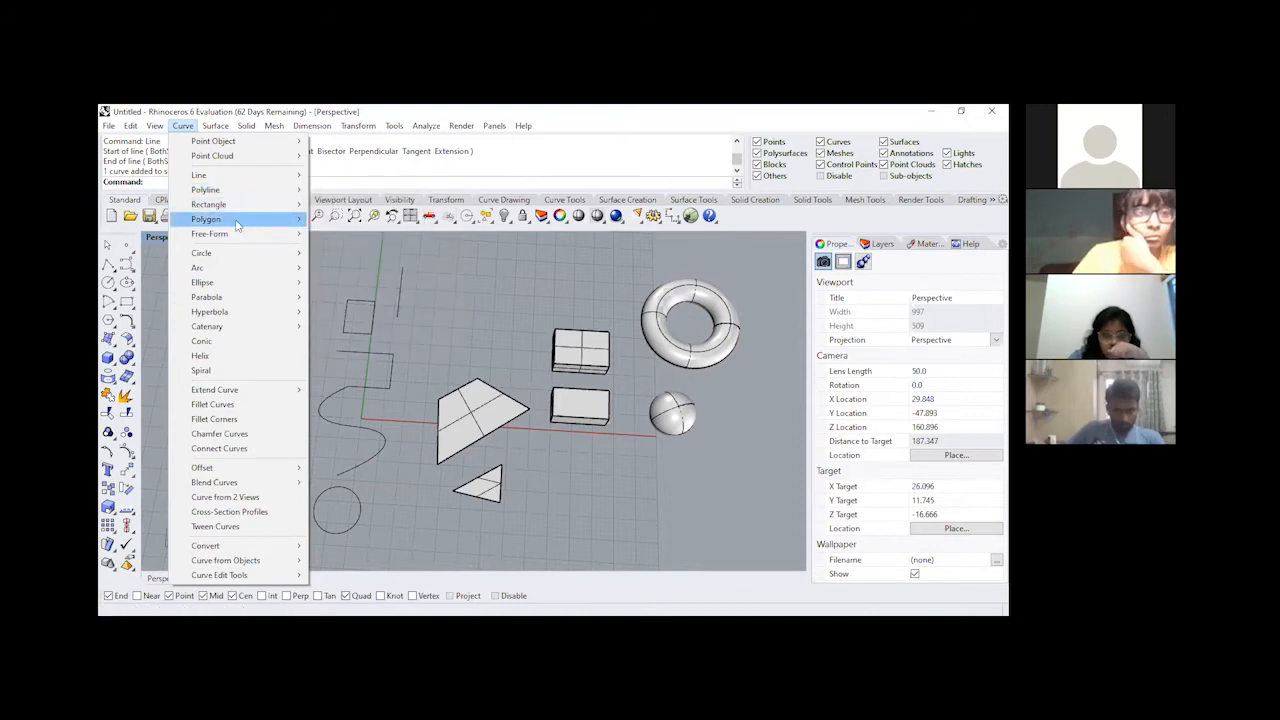
{"action": "mouse_move", "coordinate": [276, 238]}
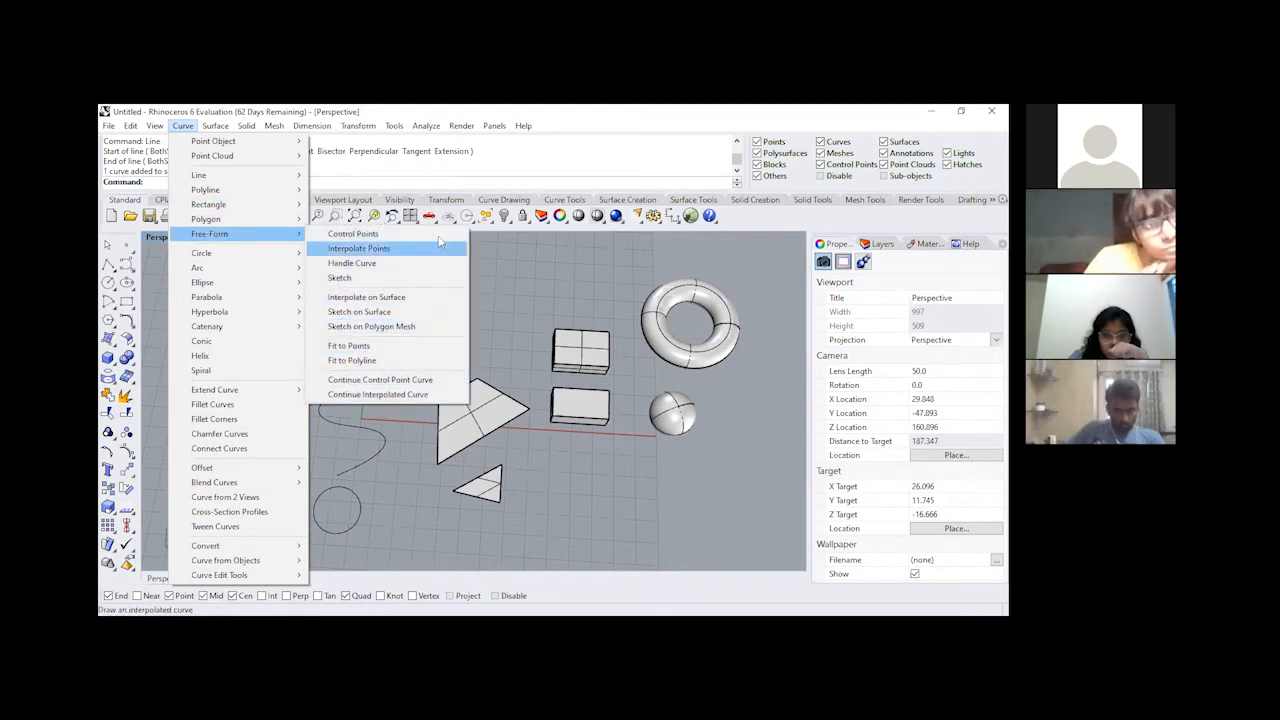
{"action": "left_click", "coordinate": [522, 275]}
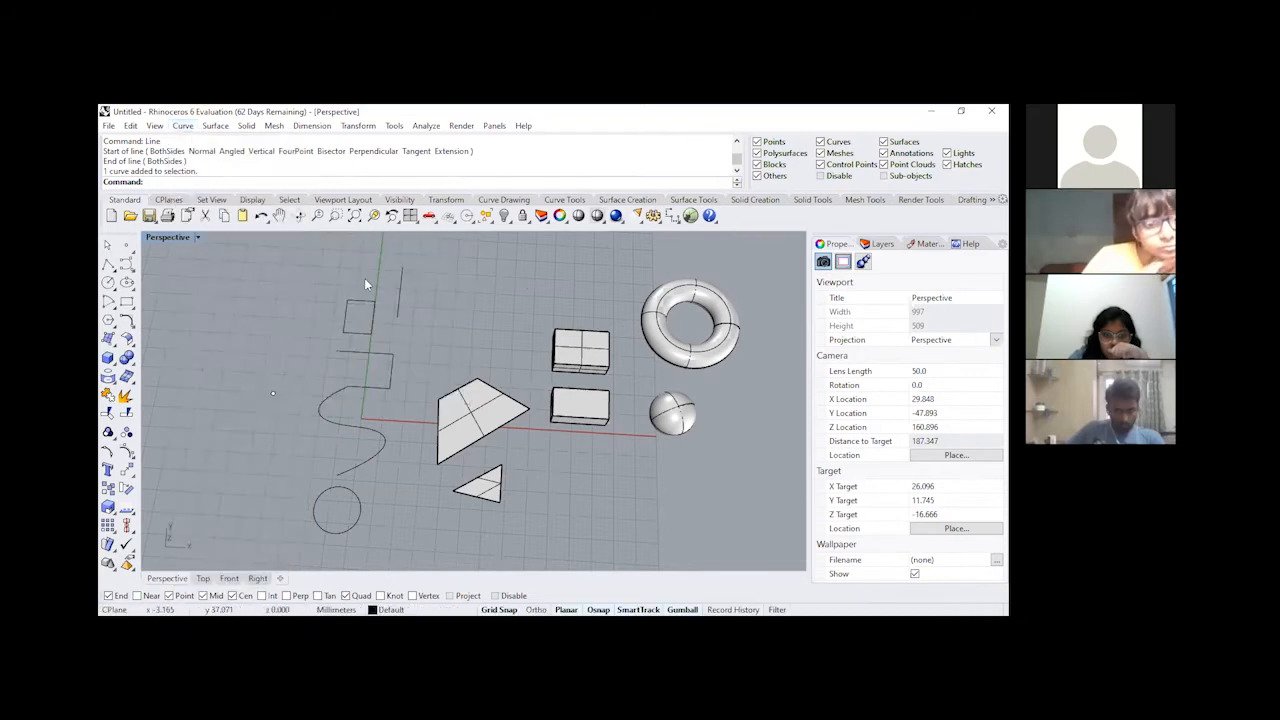
{"action": "right_click_drag", "start_coordinate": [364, 278], "coordinate": [356, 280]}
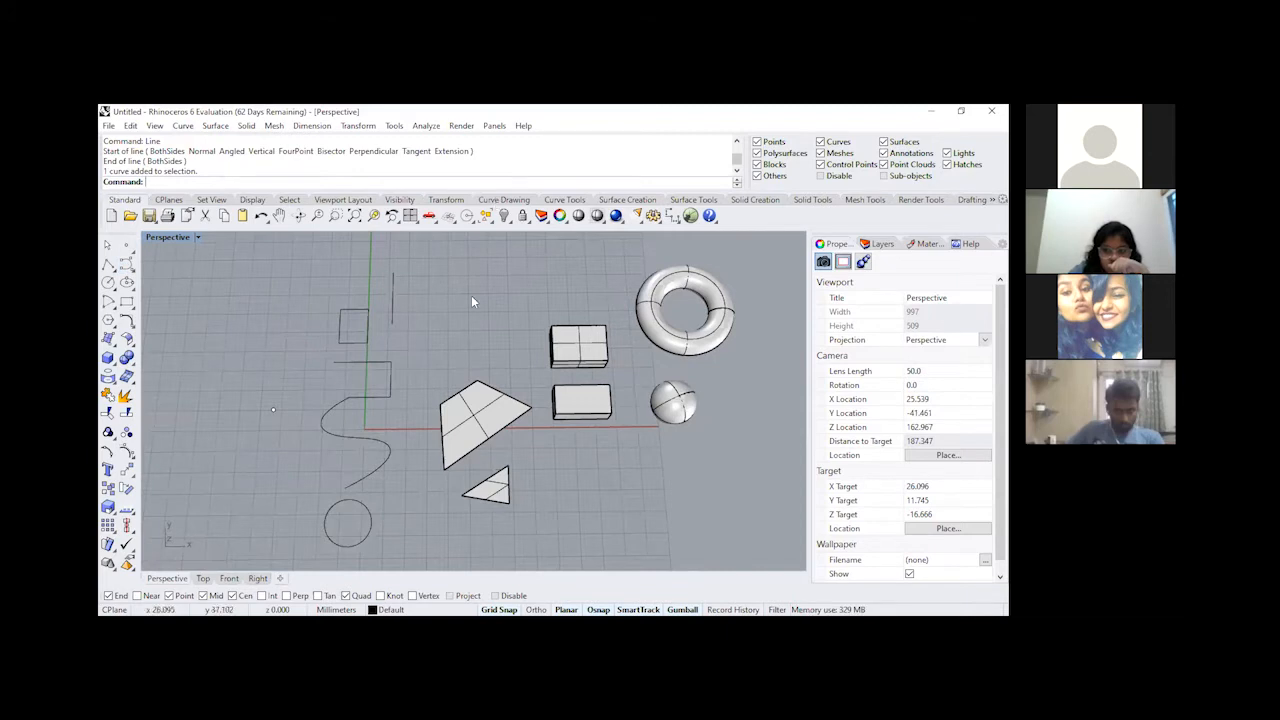
{"action": "left_click", "coordinate": [514, 201]}
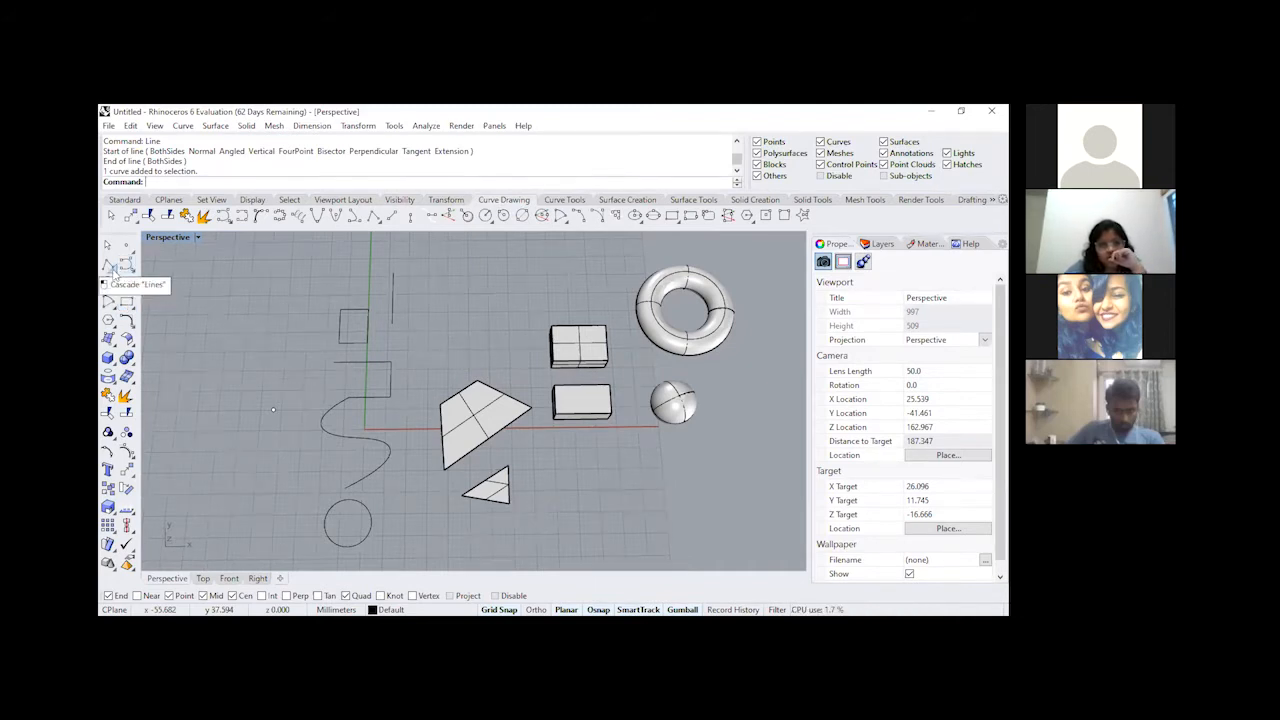
{"action": "left_click", "coordinate": [114, 270]}
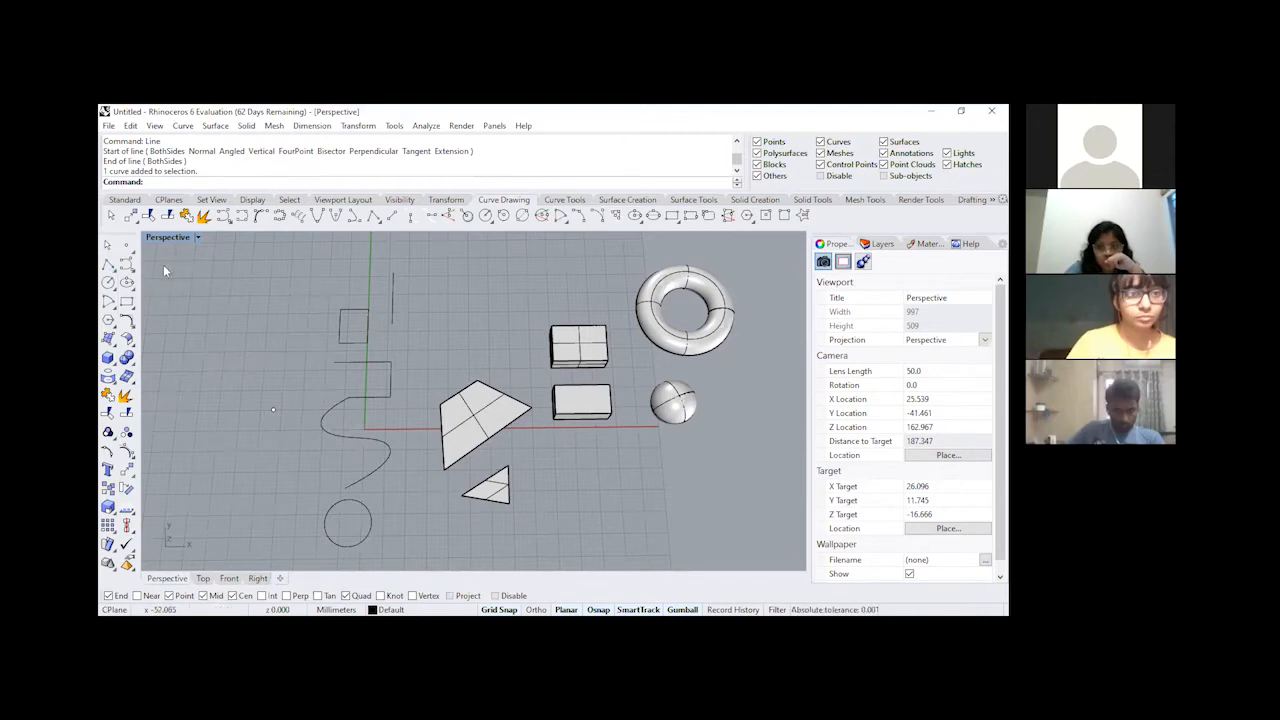
Step: Place four single points around the existing point beside the S-shaped curve, repeating the Point command for each
{"action": "left_click", "coordinate": [126, 244]}
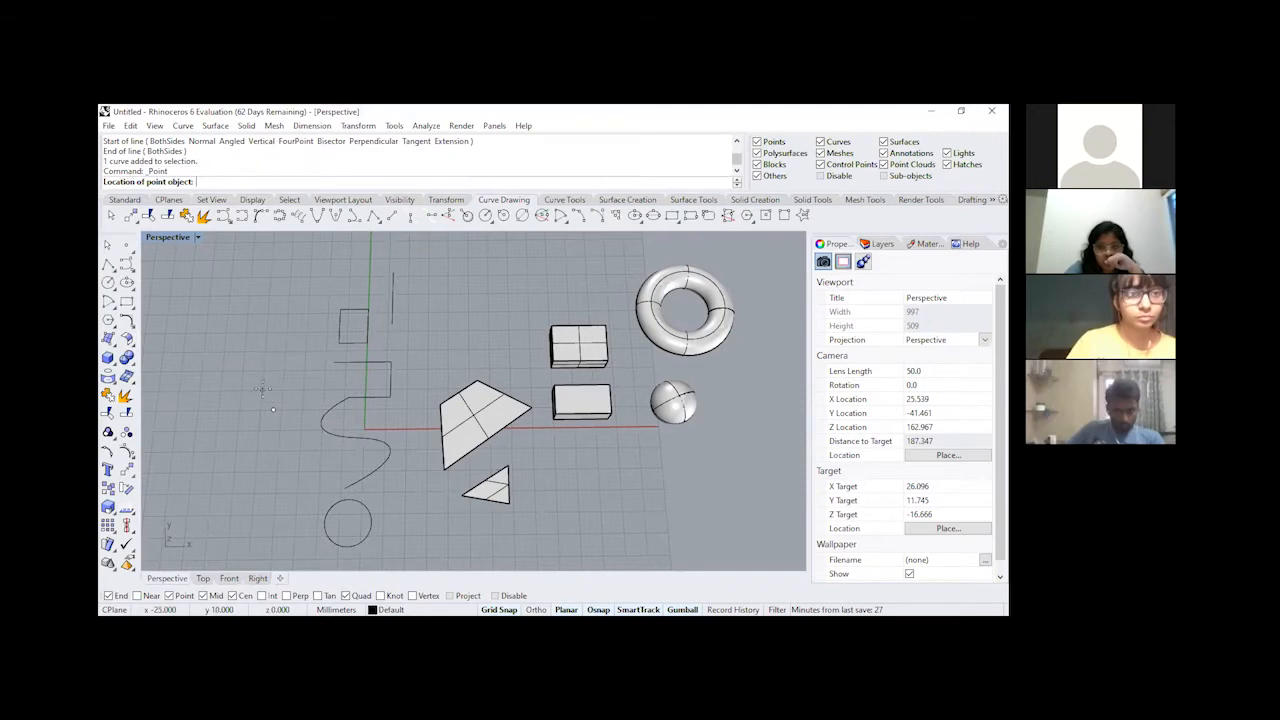
{"action": "left_click", "coordinate": [262, 389]}
{"action": "right_click", "coordinate": [282, 399]}
{"action": "left_click", "coordinate": [283, 390]}
{"action": "right_click", "coordinate": [283, 411]}
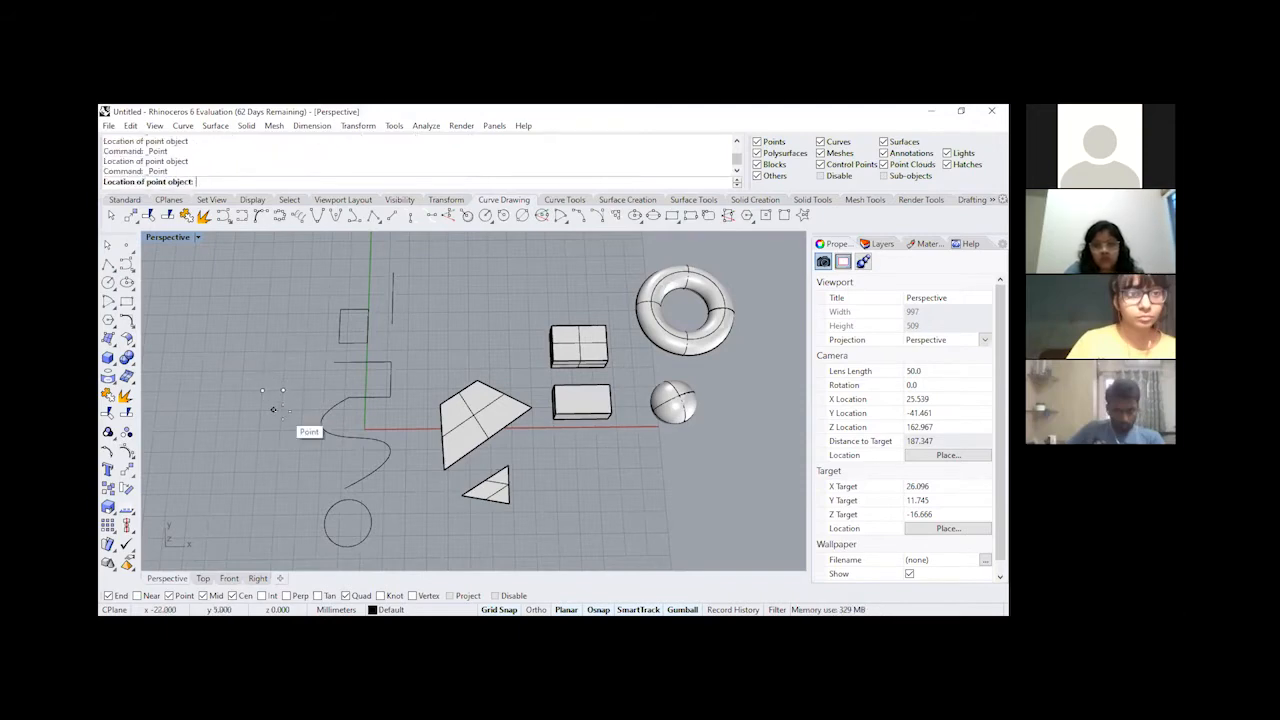
{"action": "left_click", "coordinate": [273, 409]}
{"action": "right_click", "coordinate": [254, 425]}
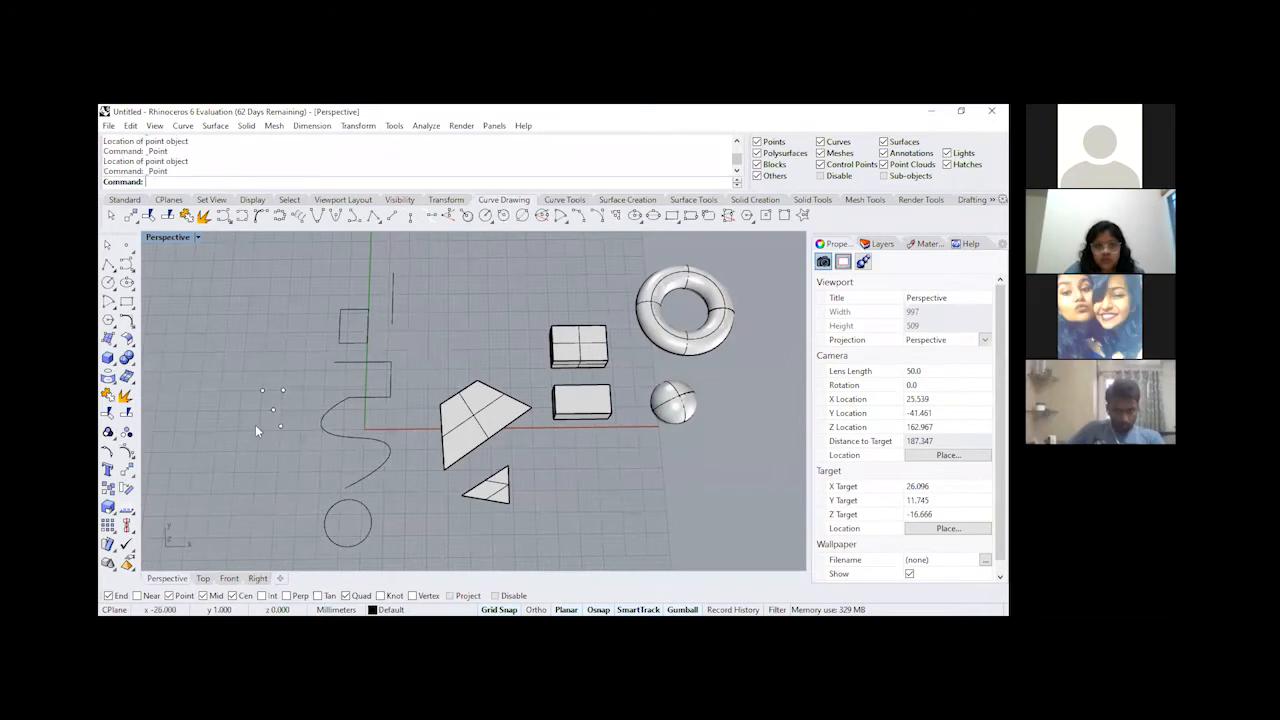
{"action": "left_click", "coordinate": [258, 426]}
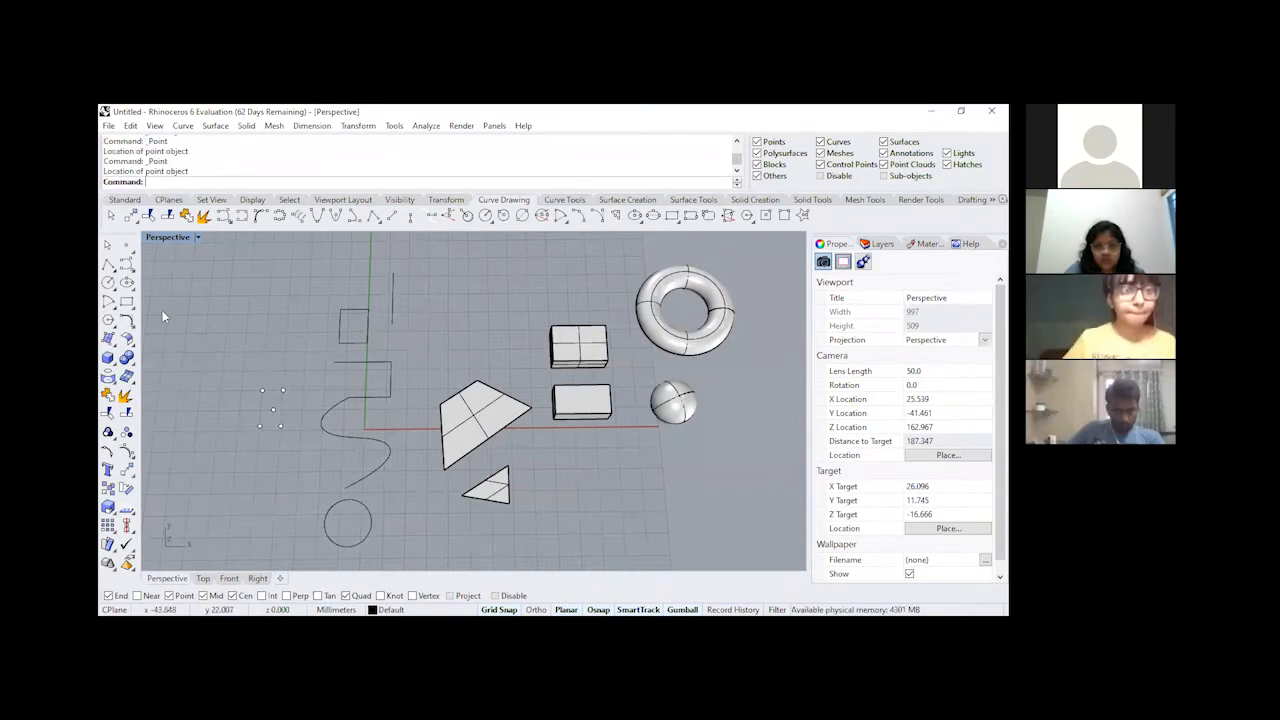
Step: Place six points around the existing point group in a single run of the Points command
{"action": "left_click", "coordinate": [128, 247]}
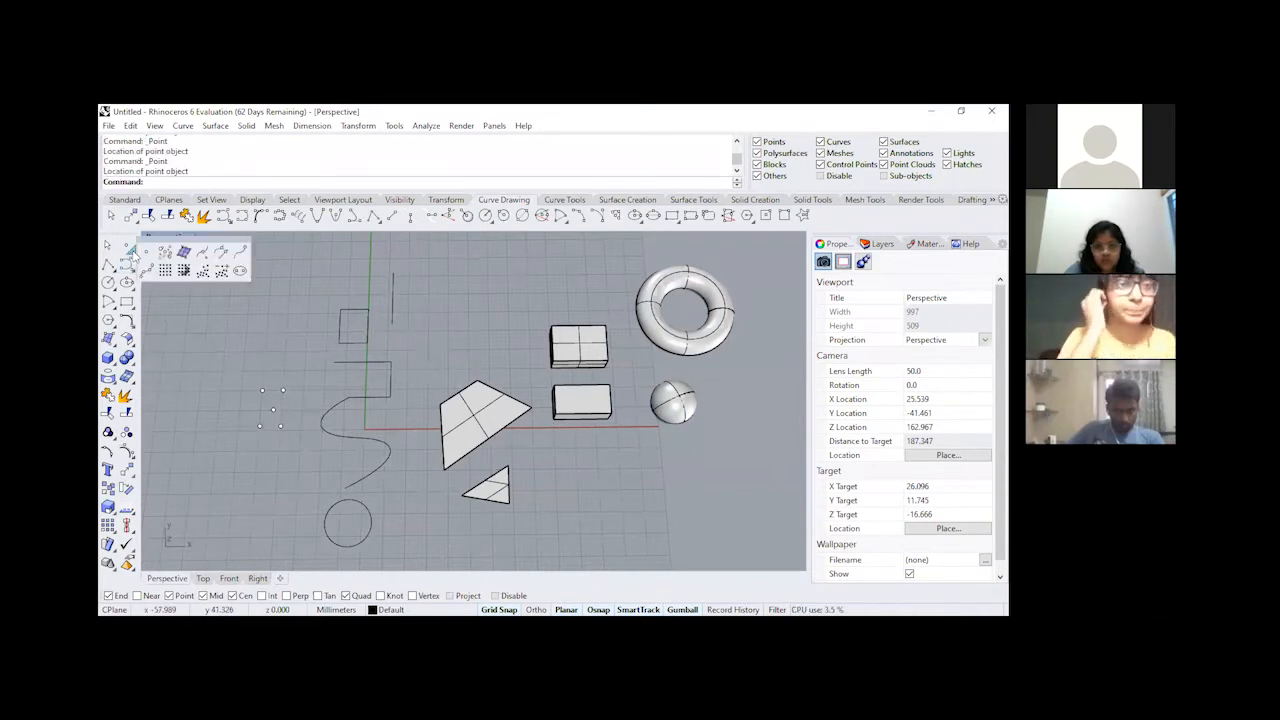
{"action": "left_click", "coordinate": [211, 323]}
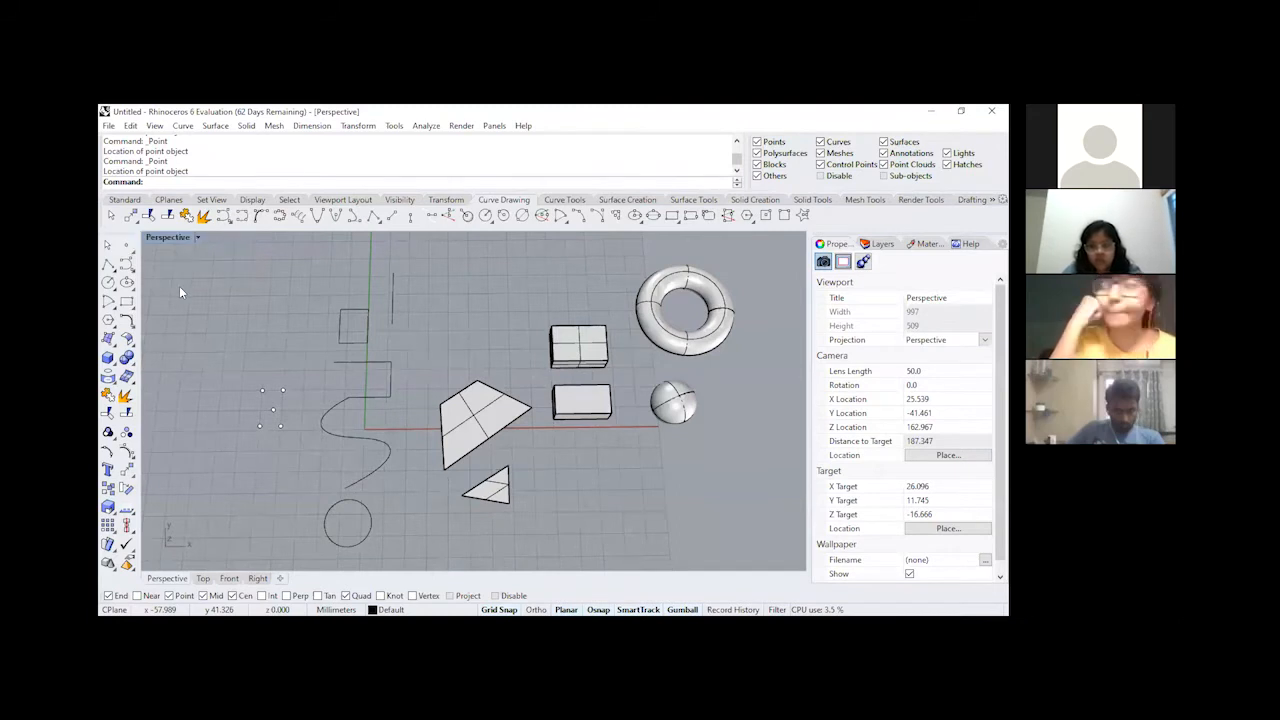
{"action": "right_click", "coordinate": [128, 247]}
{"action": "left_click", "coordinate": [247, 371]}
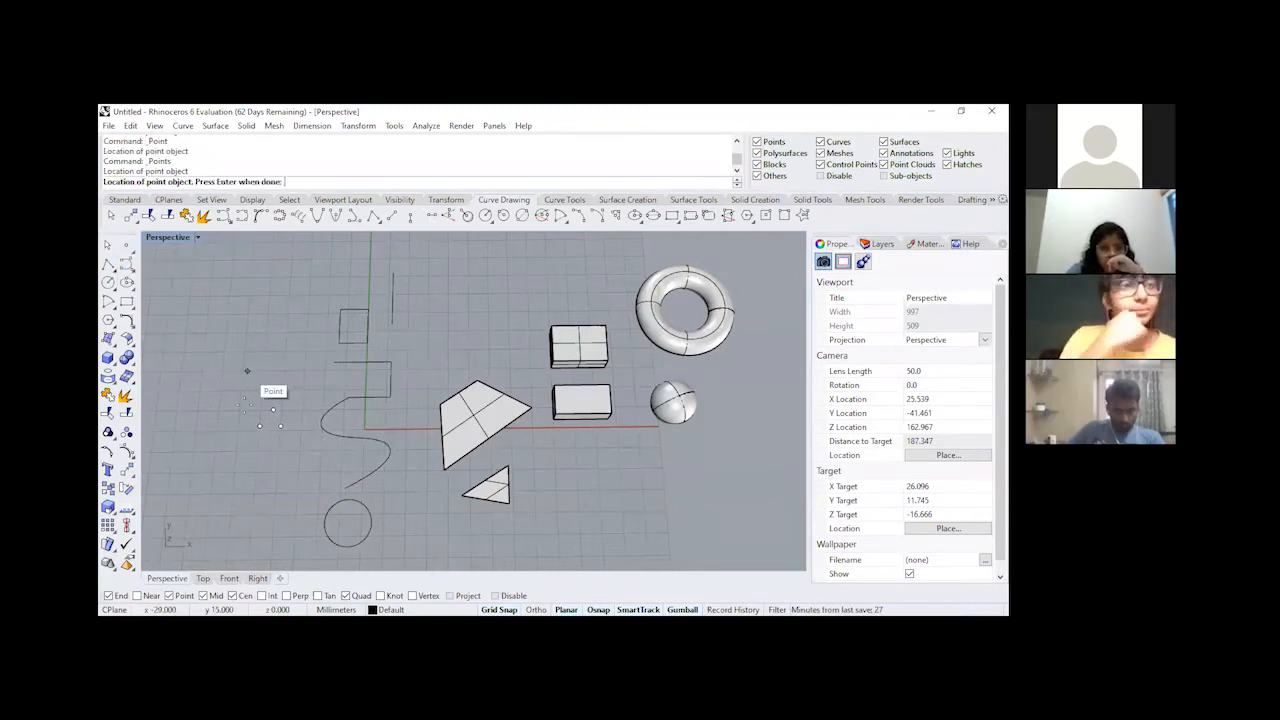
{"action": "left_click", "coordinate": [244, 406]}
{"action": "left_click", "coordinate": [243, 430]}
{"action": "left_click", "coordinate": [239, 467]}
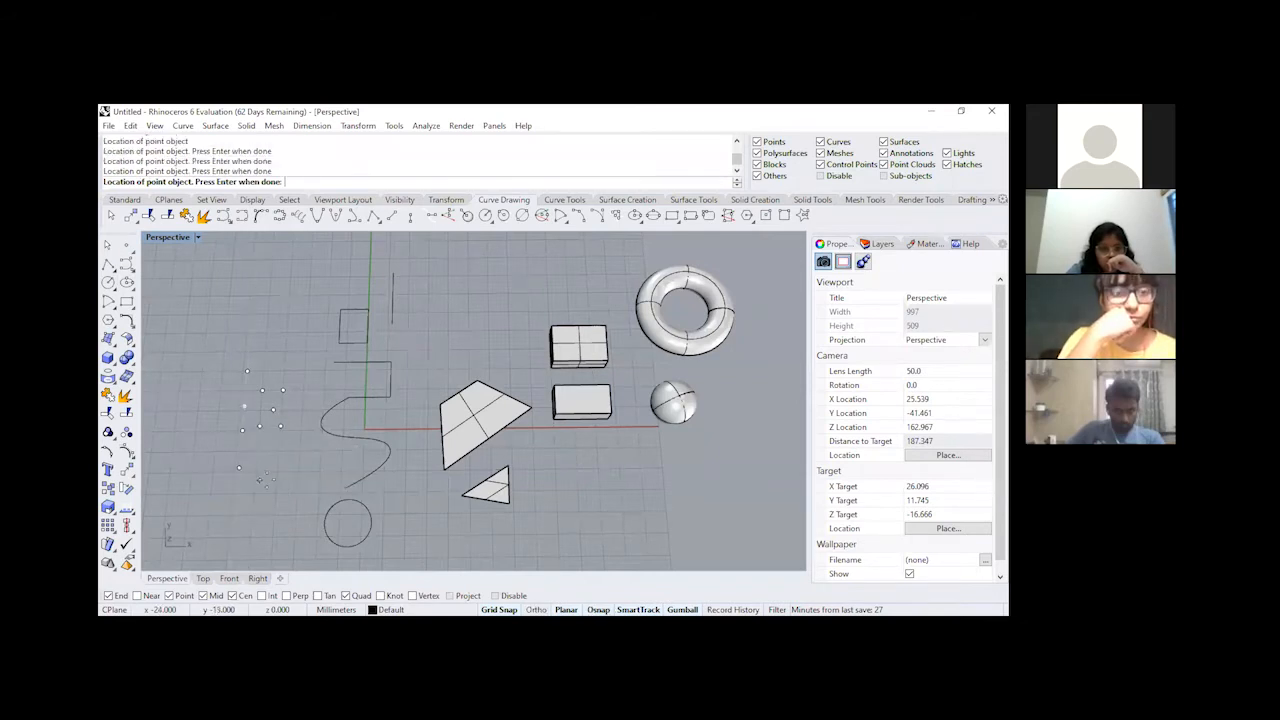
{"action": "left_click", "coordinate": [264, 467]}
{"action": "left_click", "coordinate": [294, 467]}
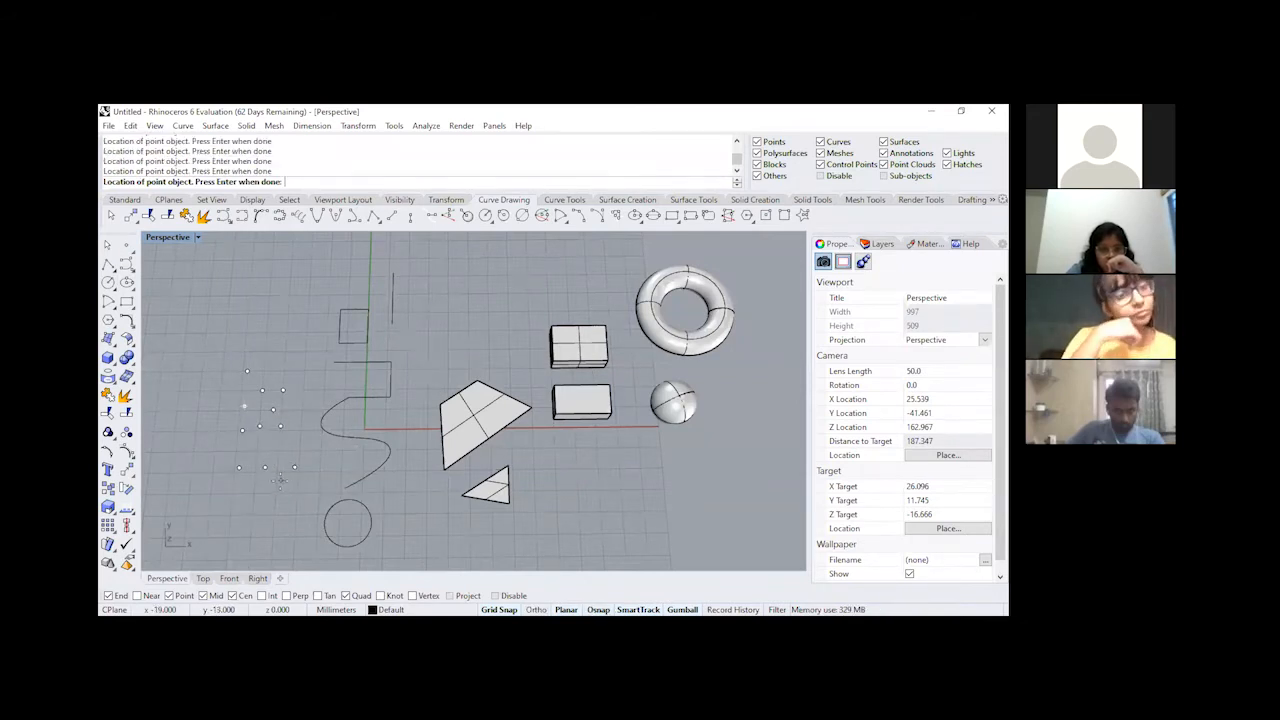
{"action": "key", "text": "Return"}
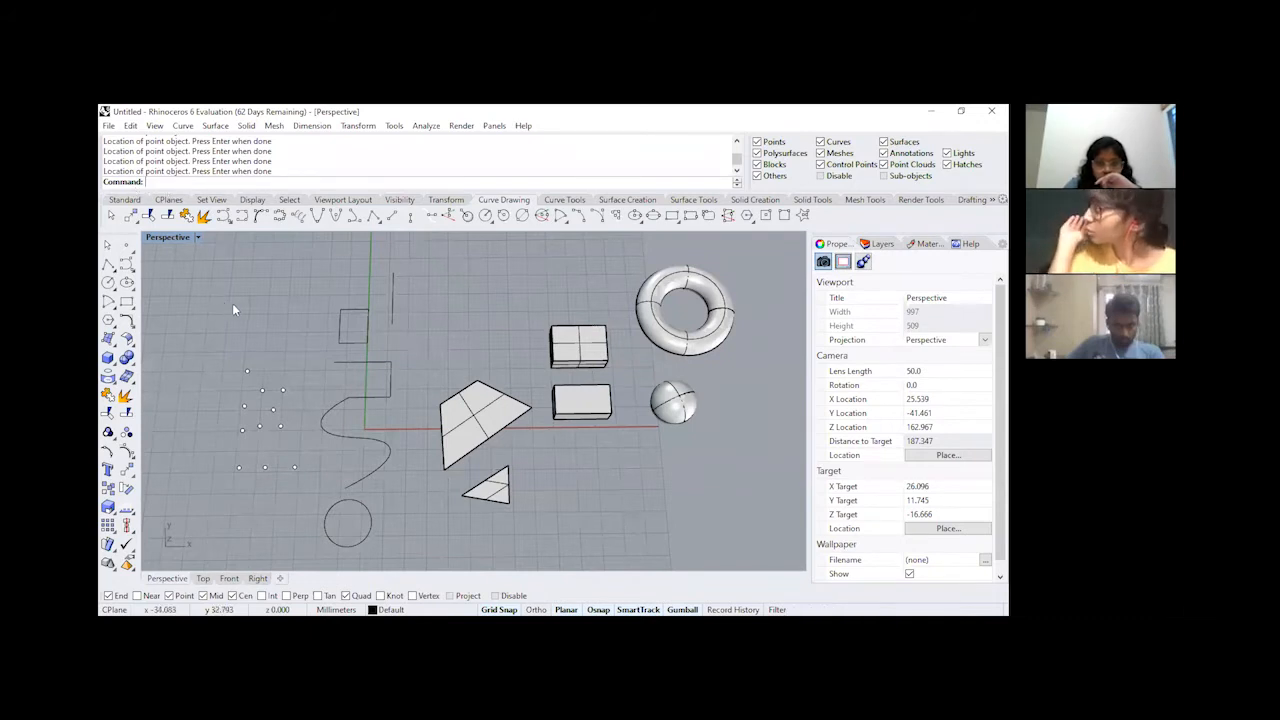
Step: Add six more points on the outer, negative X side of the point group with another run of the Points command
{"action": "right_click", "coordinate": [127, 248]}
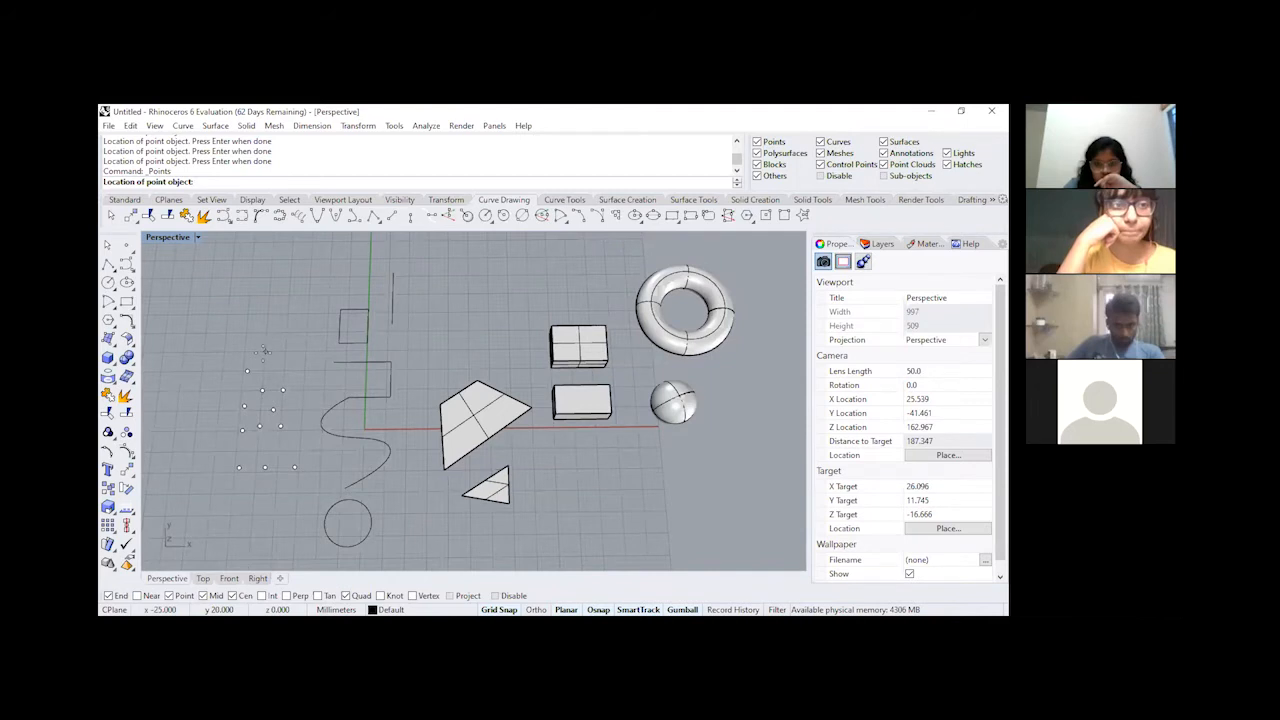
{"action": "left_click", "coordinate": [264, 351]}
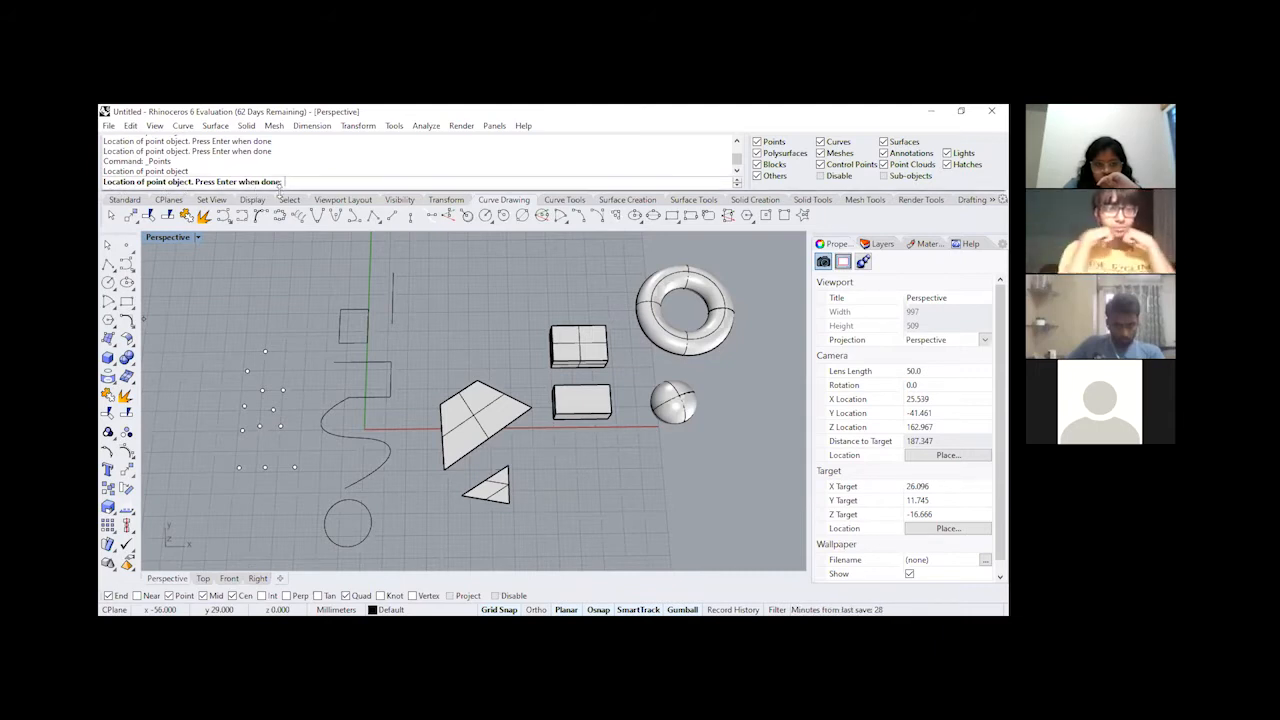
{"action": "left_click", "coordinate": [237, 348]}
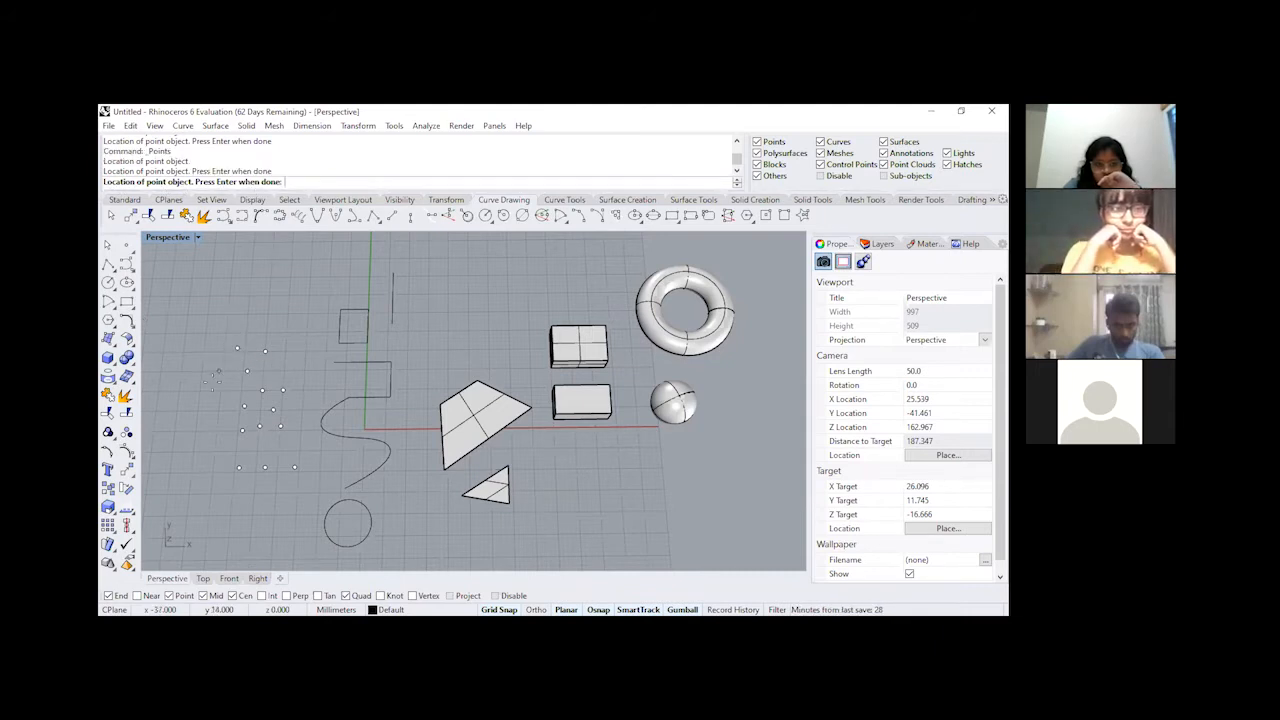
{"action": "left_click", "coordinate": [213, 383]}
{"action": "left_click", "coordinate": [231, 410]}
{"action": "left_click", "coordinate": [208, 434]}
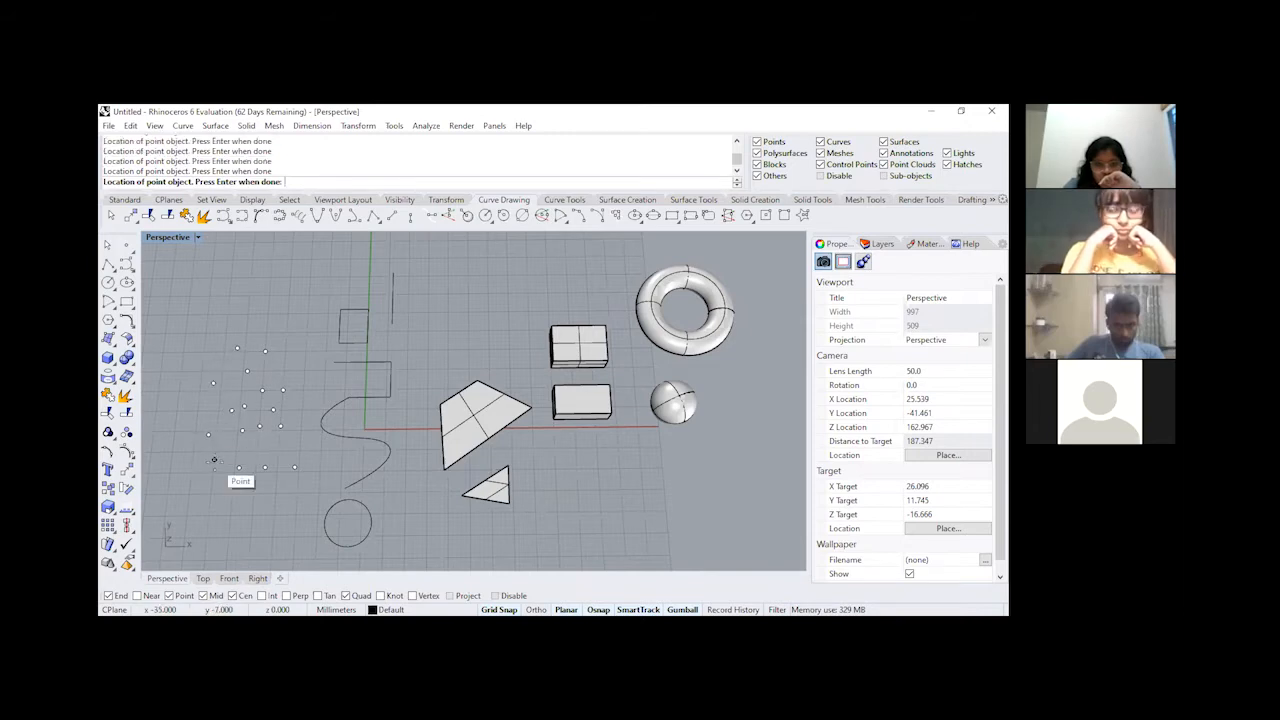
{"action": "left_click", "coordinate": [214, 459]}
{"action": "key", "text": "Return"}
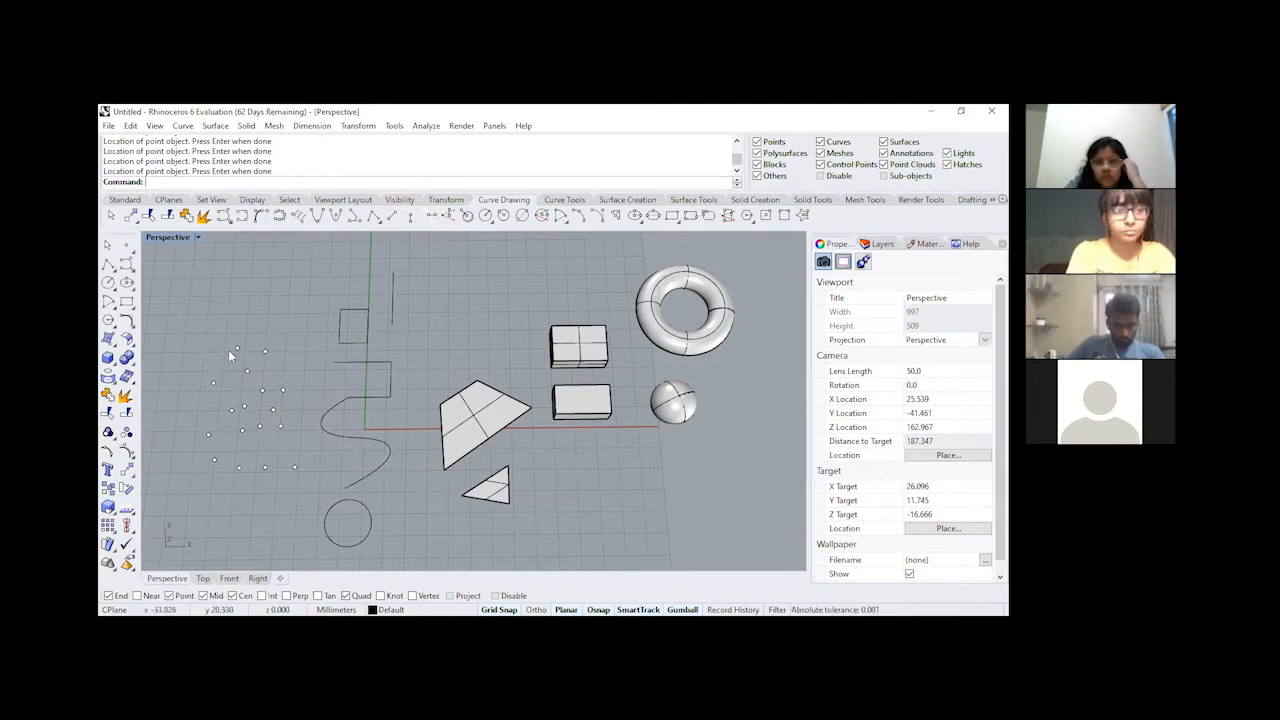
Step: Restore the four-viewport layout and maximize the Top viewport with the points and curves in view
{"action": "double_click", "coordinate": [168, 237]}
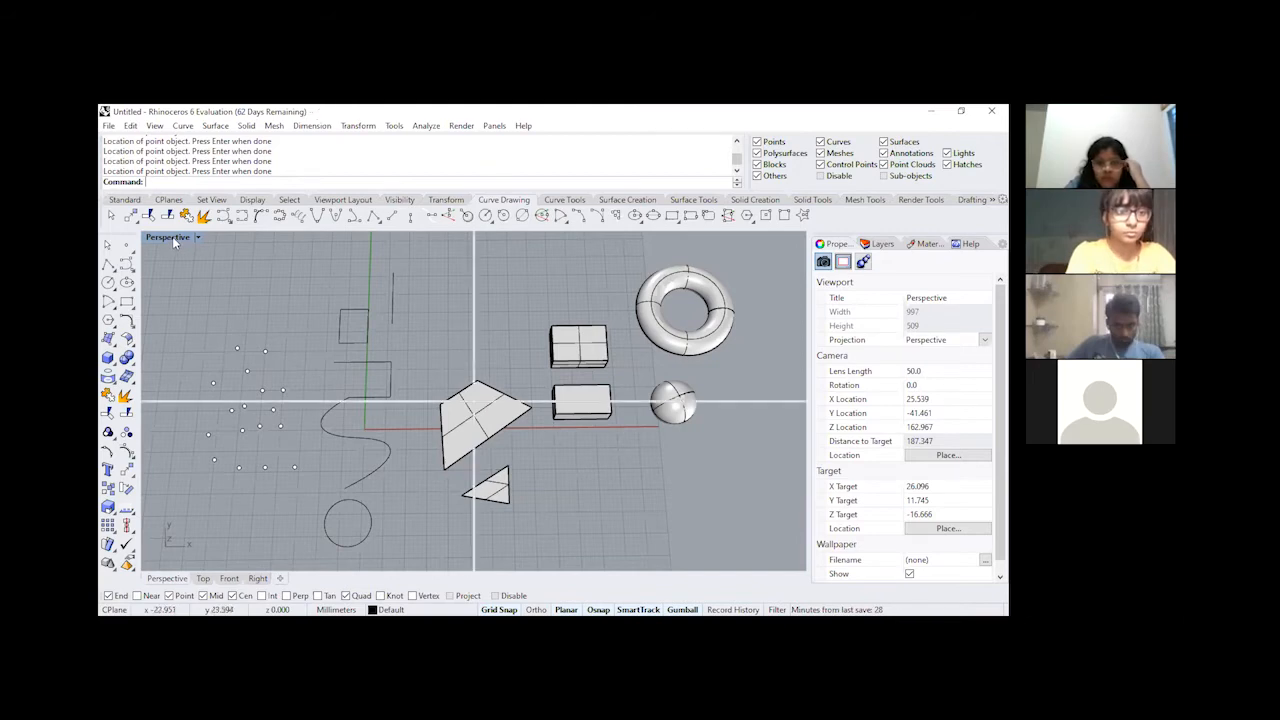
{"action": "double_click", "coordinate": [155, 238]}
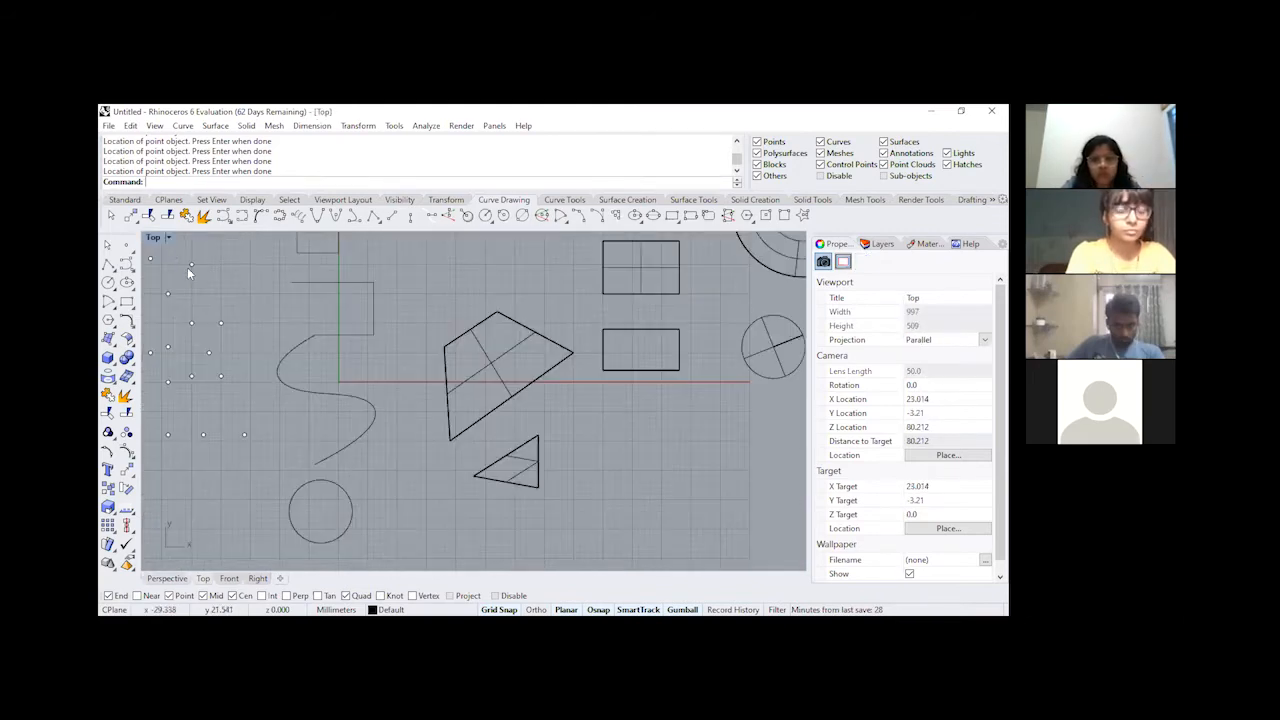
{"action": "scroll", "coordinate": [420, 415], "scroll_direction": "down", "scroll_amount": 2}
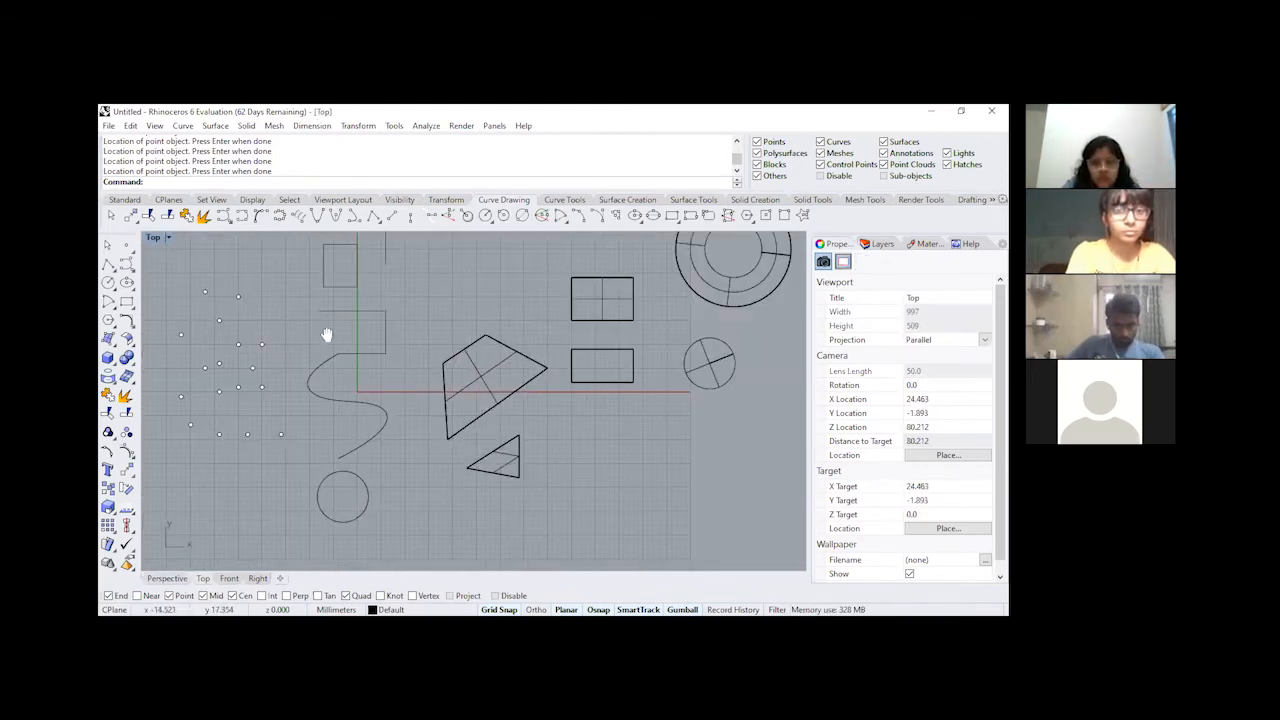
{"action": "mouse_move", "coordinate": [329, 334]}
{"action": "right_mouse_down"}
{"action": "mouse_move", "coordinate": [457, 360]}
{"action": "mouse_move", "coordinate": [471, 349]}
{"action": "mouse_move", "coordinate": [370, 351]}
{"action": "right_mouse_up"}
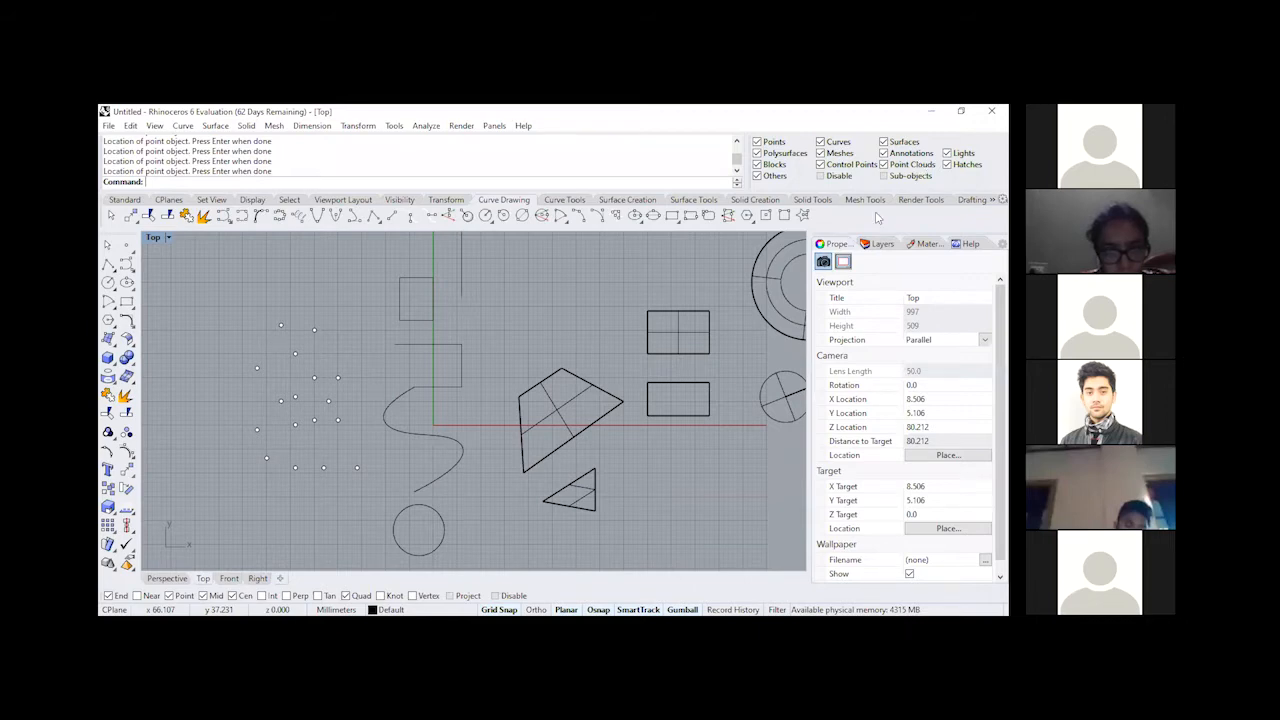
Step: Show the document's layer list in place of the viewport properties
{"action": "left_click", "coordinate": [879, 244]}
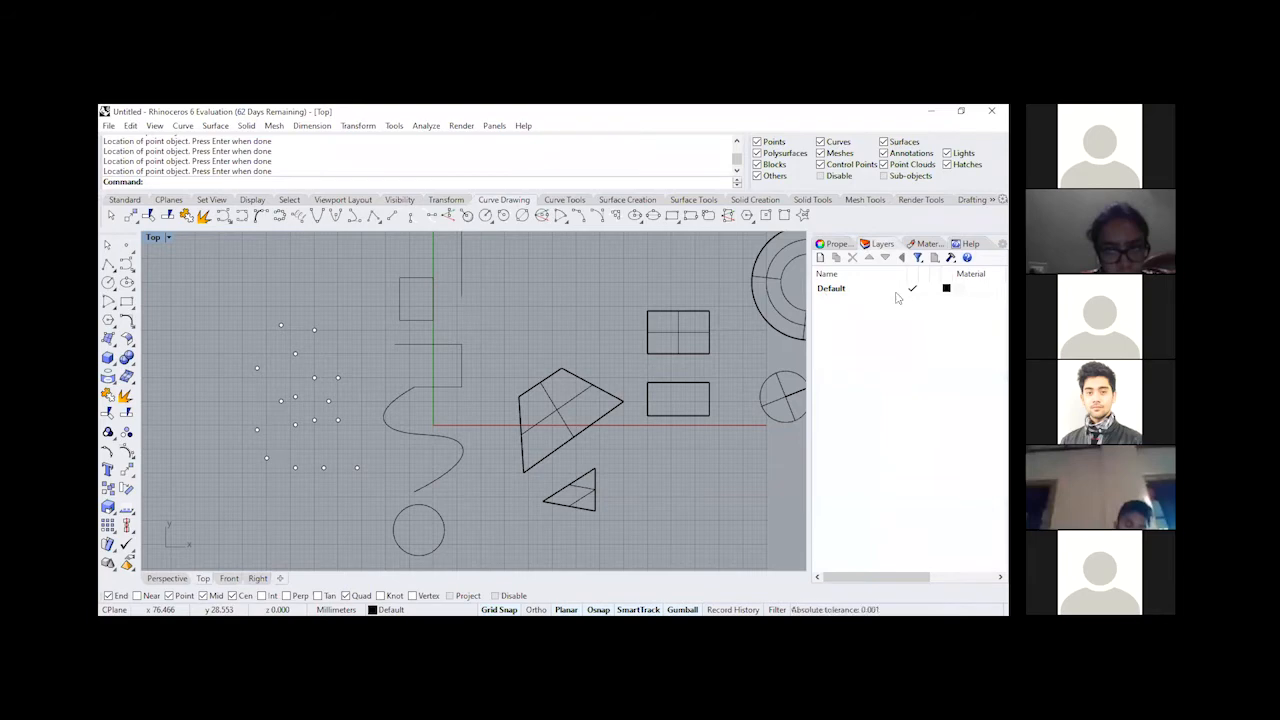
{"action": "left_click", "coordinate": [830, 244]}
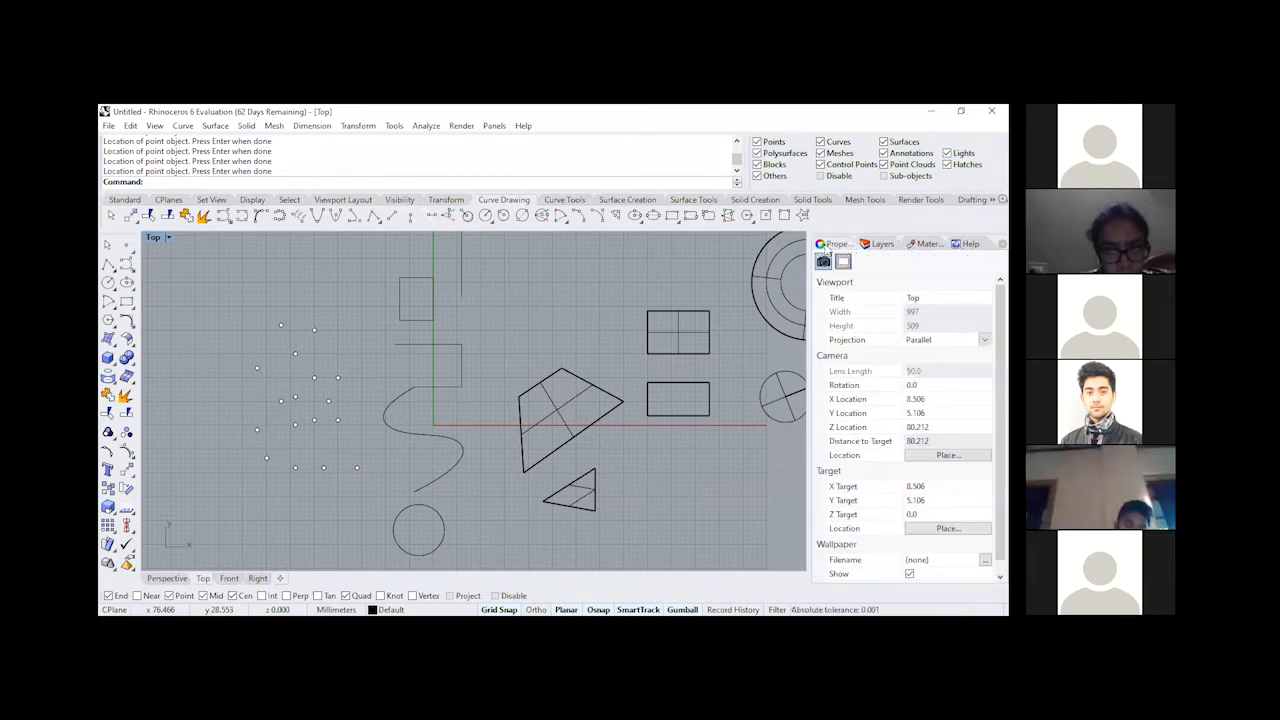
{"action": "left_click", "coordinate": [879, 244]}
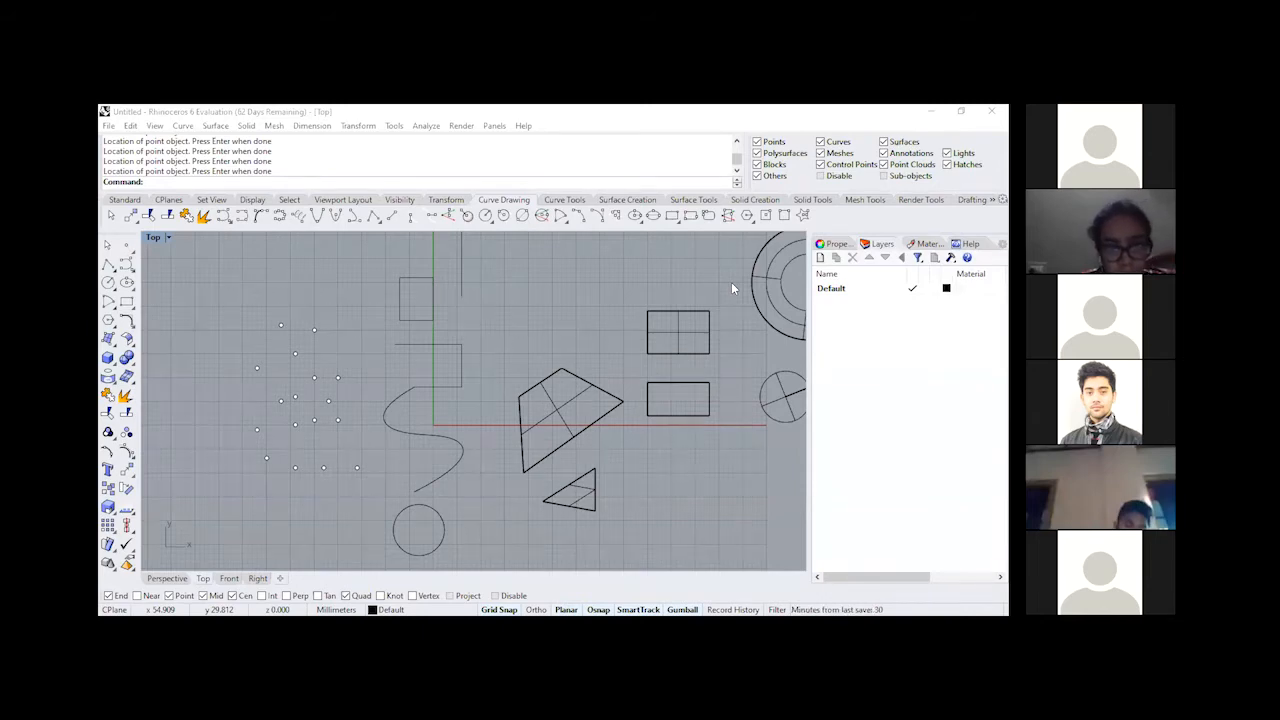
{"action": "left_click", "coordinate": [710, 274]}
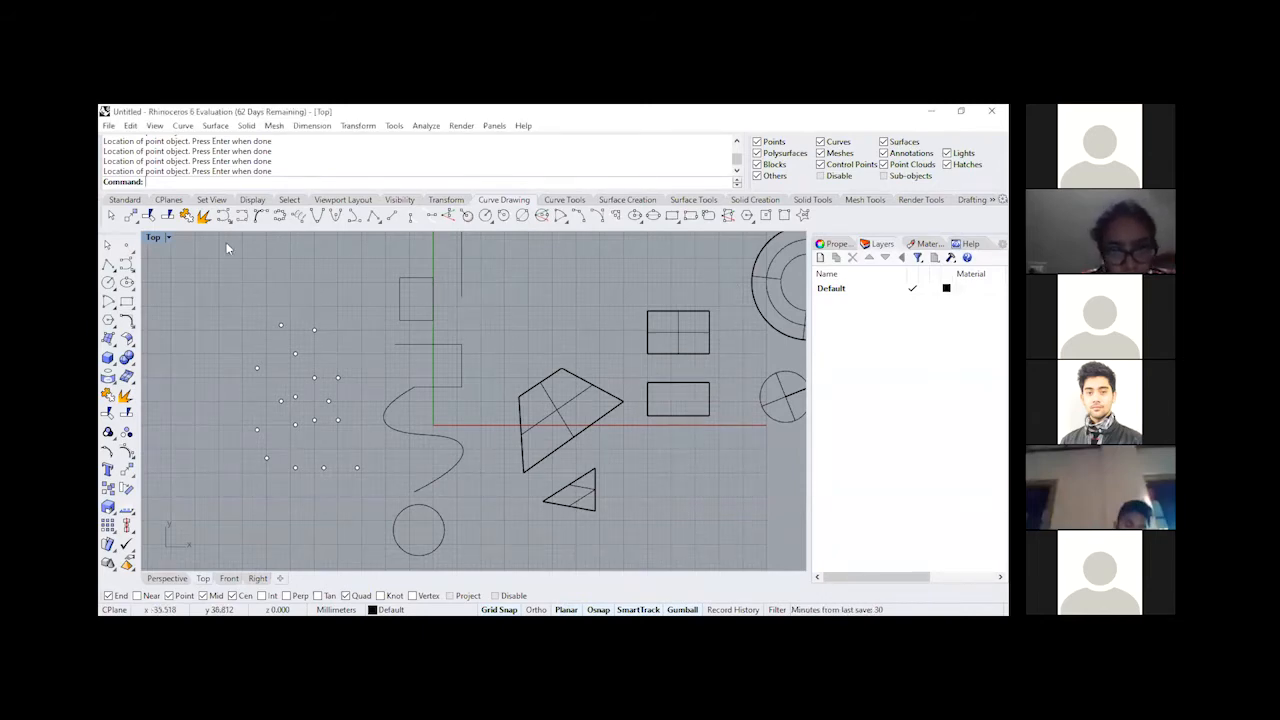
Step: Switch from the maximized Top viewport to a maximized Perspective viewport, orbit around the objects and review the available display modes
{"action": "double_click", "coordinate": [162, 240]}
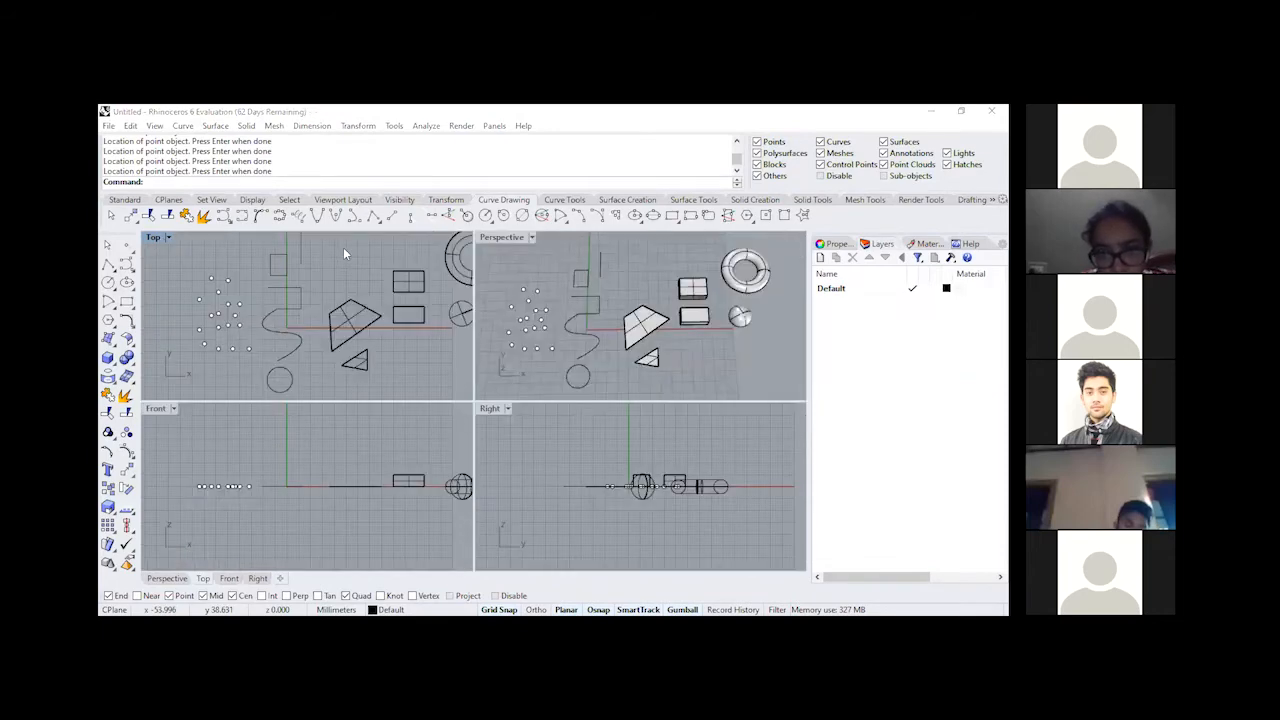
{"action": "left_click", "coordinate": [508, 236]}
{"action": "double_click", "coordinate": [508, 236]}
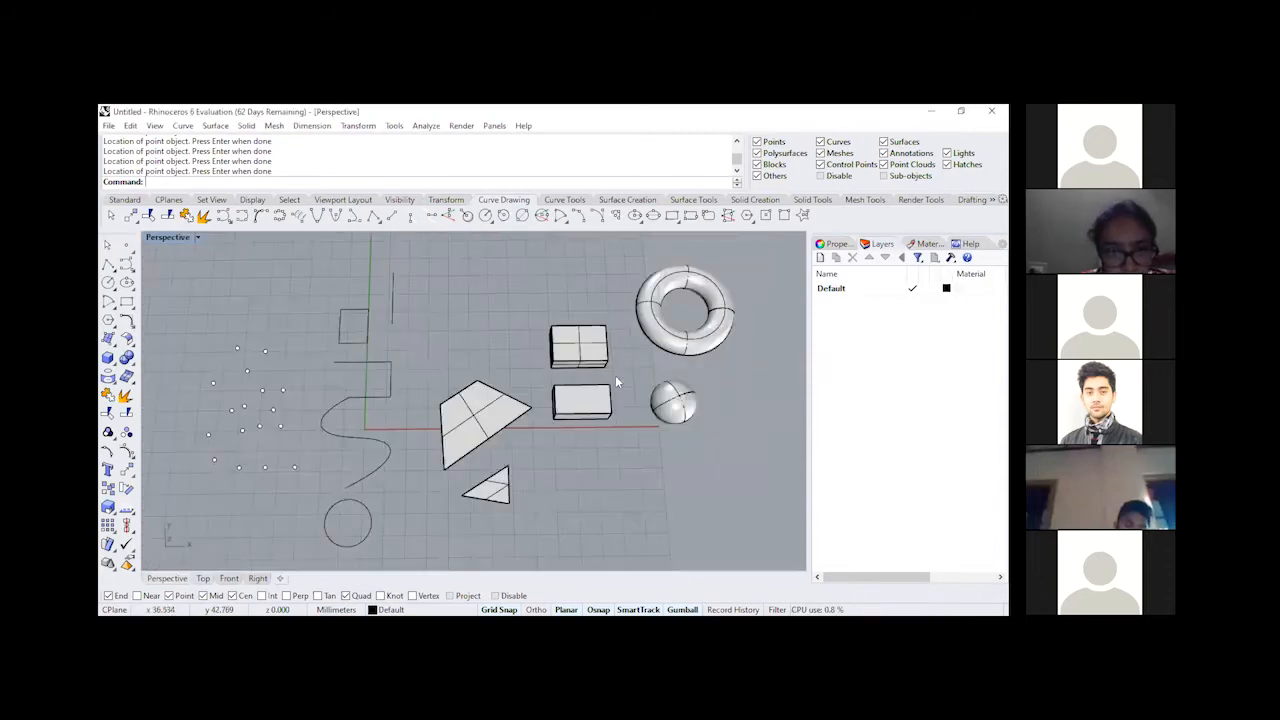
{"action": "right_click_drag", "start_coordinate": [674, 491], "coordinate": [604, 440]}
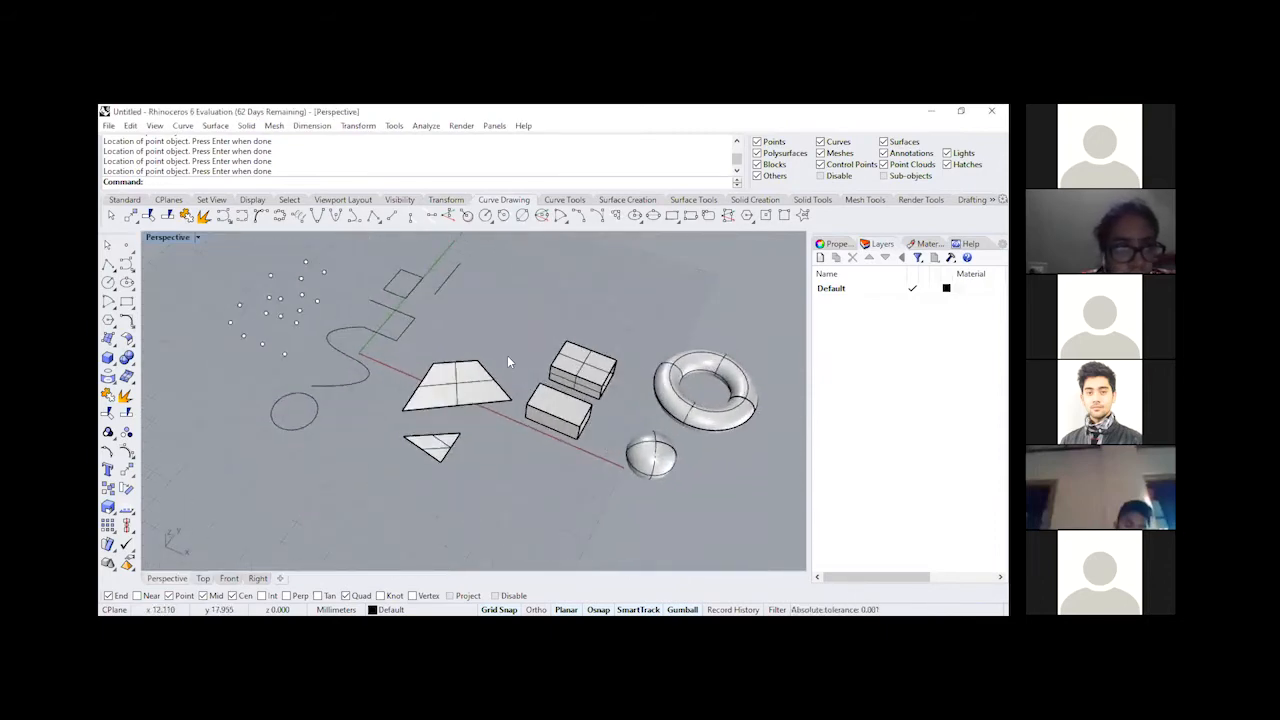
{"action": "left_click", "coordinate": [197, 237]}
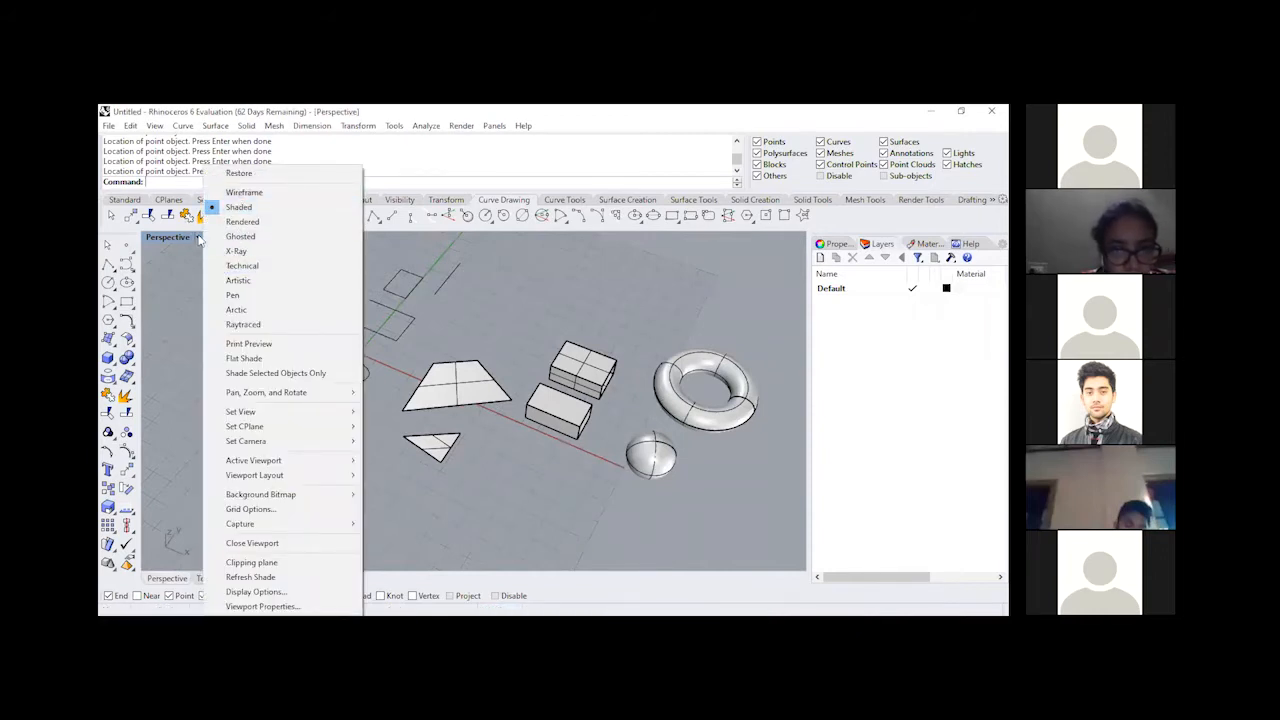
{"action": "left_click", "coordinate": [597, 260]}
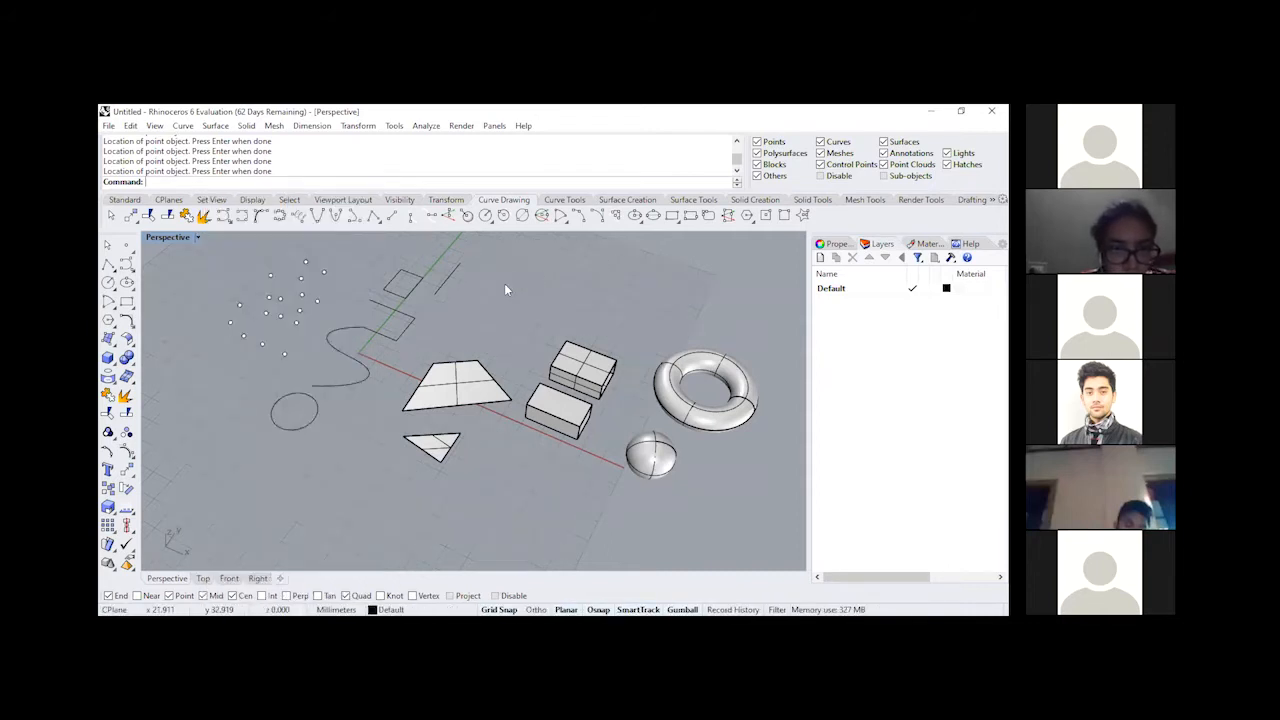
Step: Restore the four-viewport layout and shift the Top view over the objects using the Pan command
{"action": "double_click", "coordinate": [178, 238]}
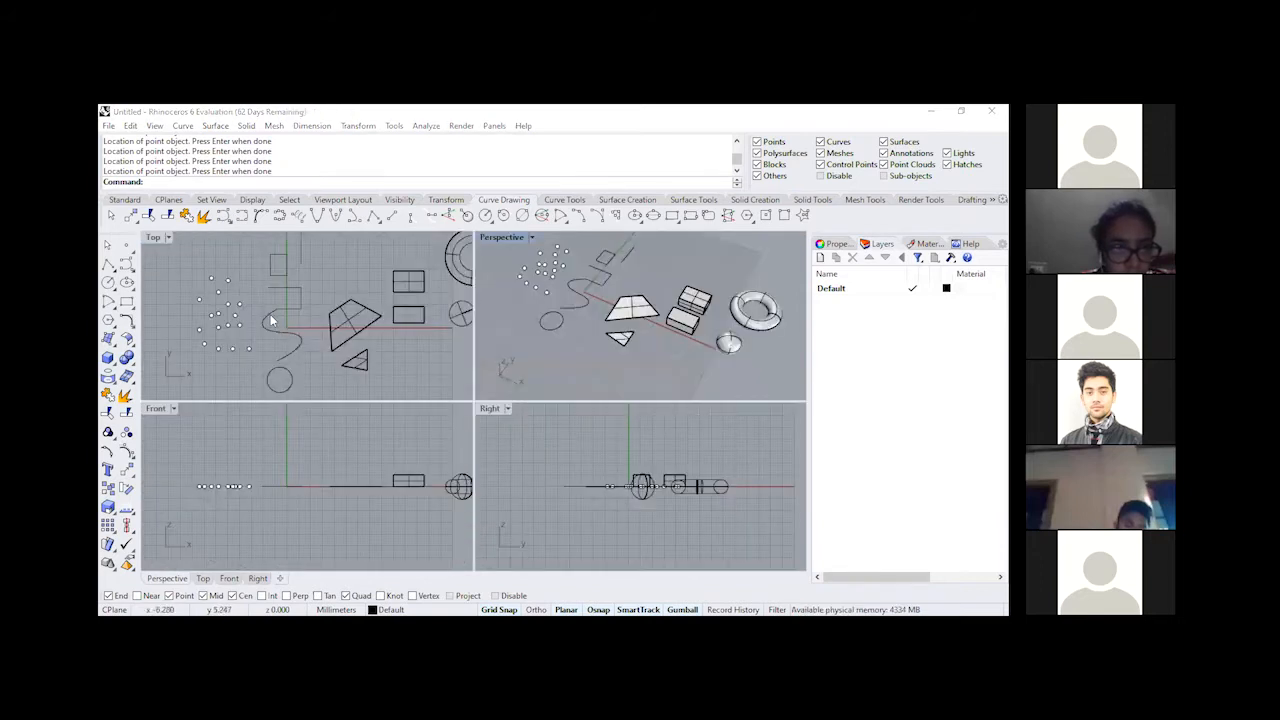
{"action": "mouse_move", "coordinate": [335, 268]}
{"action": "right_mouse_down"}
{"action": "mouse_move", "coordinate": [346, 280]}
{"action": "mouse_move", "coordinate": [331, 277]}
{"action": "mouse_move", "coordinate": [375, 267]}
{"action": "mouse_move", "coordinate": [326, 274]}
{"action": "right_mouse_up"}
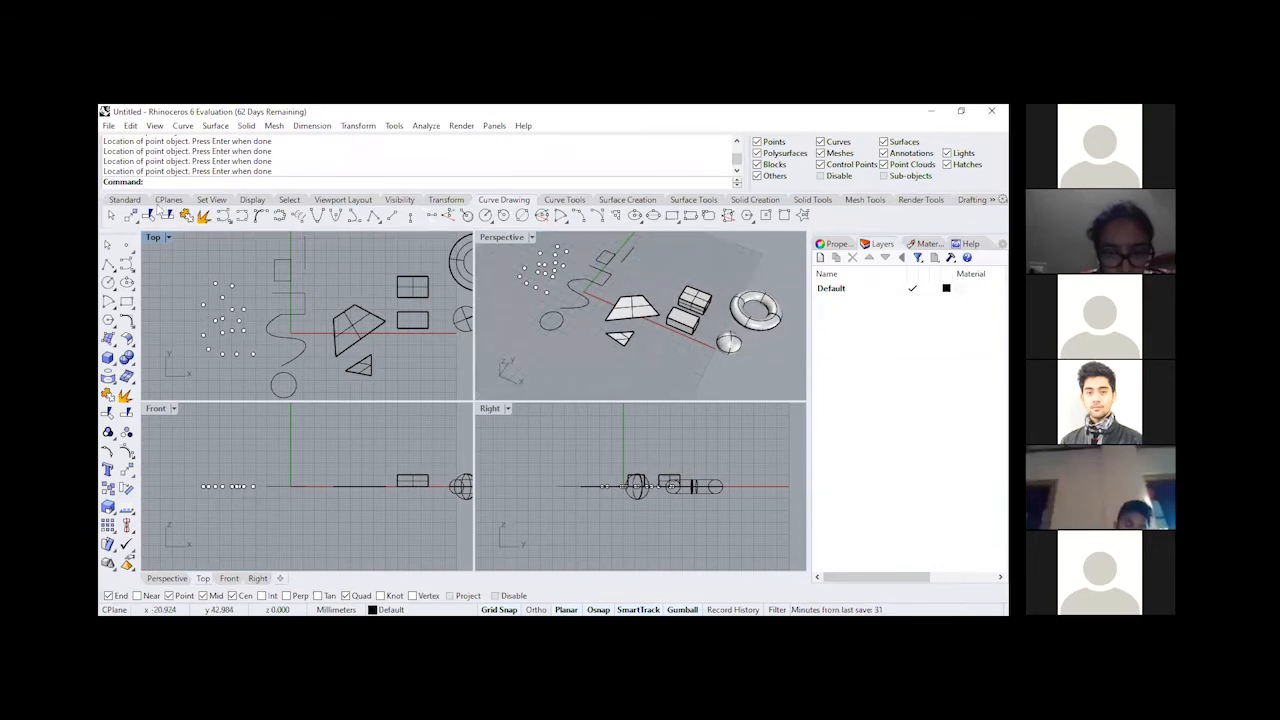
{"action": "left_click", "coordinate": [126, 200]}
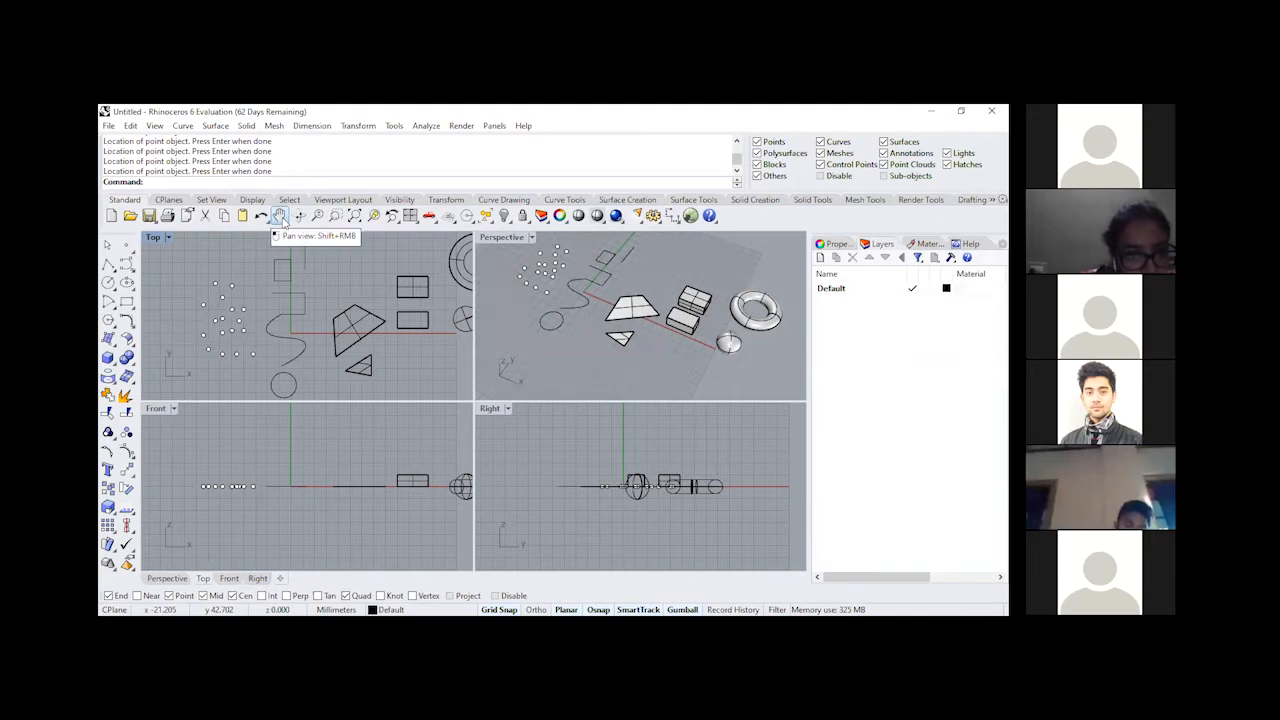
{"action": "left_click", "coordinate": [280, 218]}
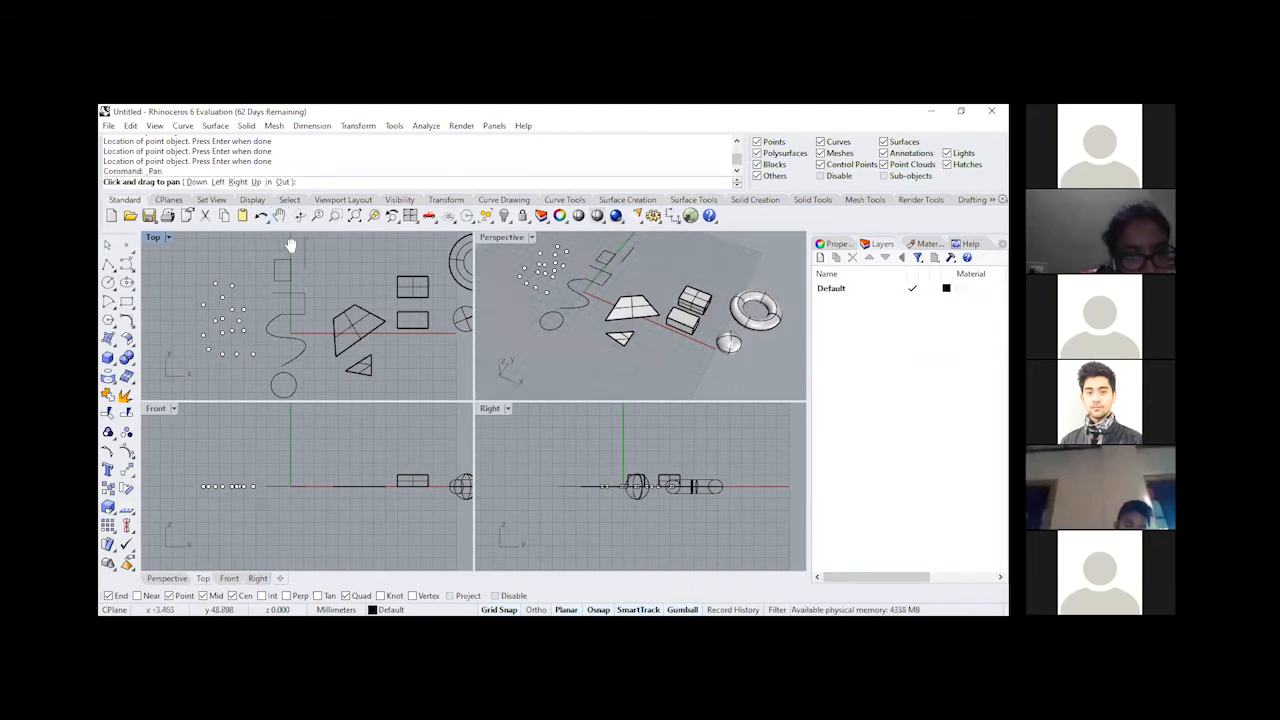
{"action": "mouse_move", "coordinate": [345, 265]}
{"action": "left_mouse_down"}
{"action": "mouse_move", "coordinate": [358, 282]}
{"action": "mouse_move", "coordinate": [343, 259]}
{"action": "left_mouse_up"}
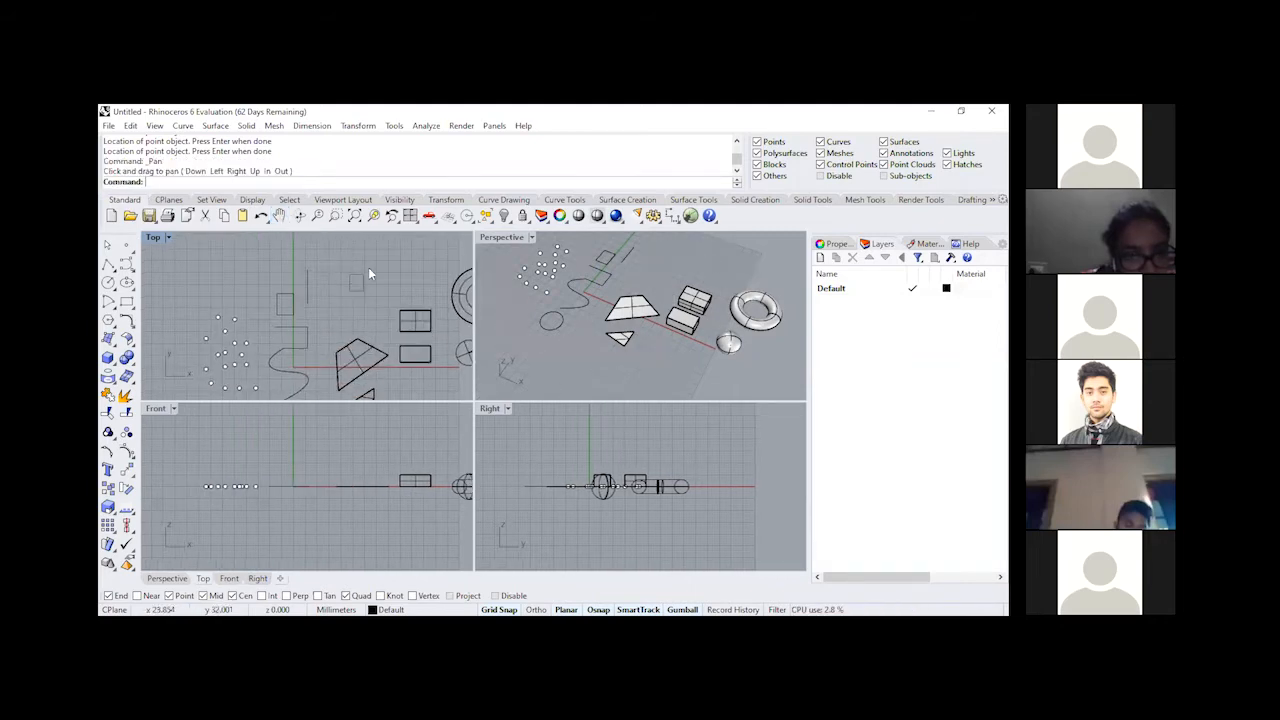
{"action": "left_click_drag", "start_coordinate": [348, 315], "coordinate": [369, 280]}
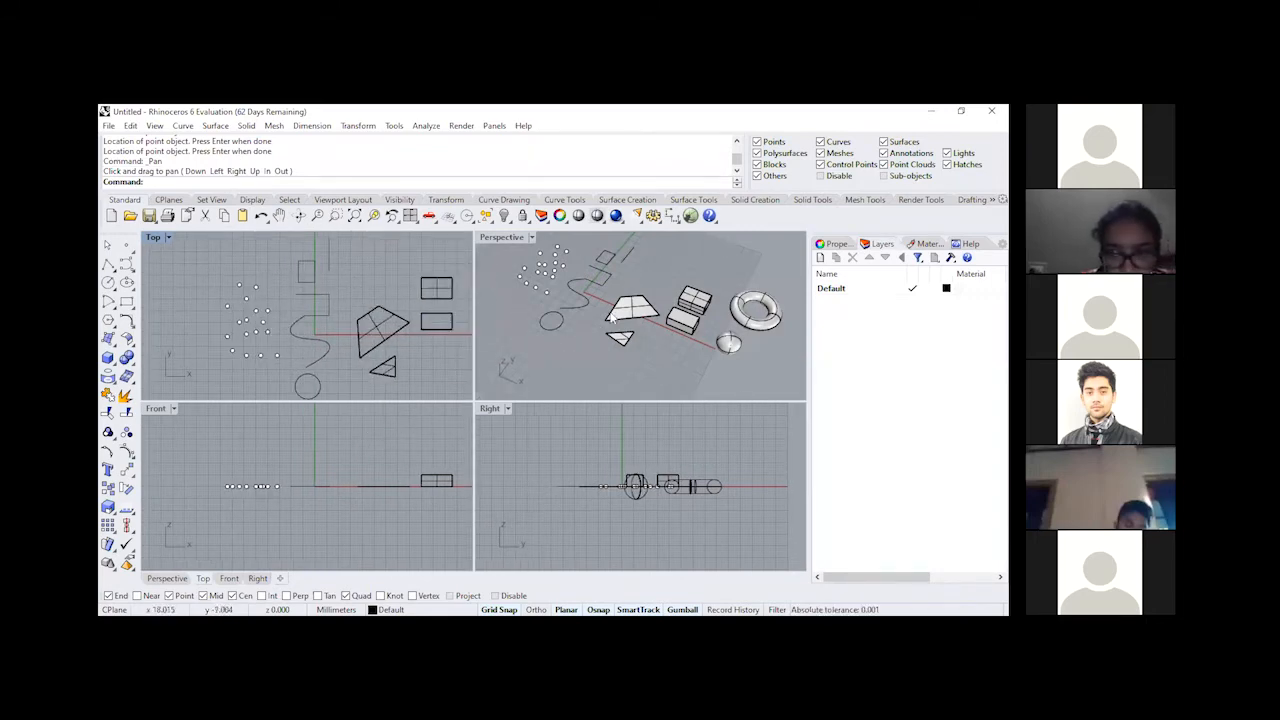
Step: Orbit and zoom the Perspective viewport to see the objects from a lower angle, and check its display mode list
{"action": "right_click_drag", "start_coordinate": [662, 342], "coordinate": [632, 315]}
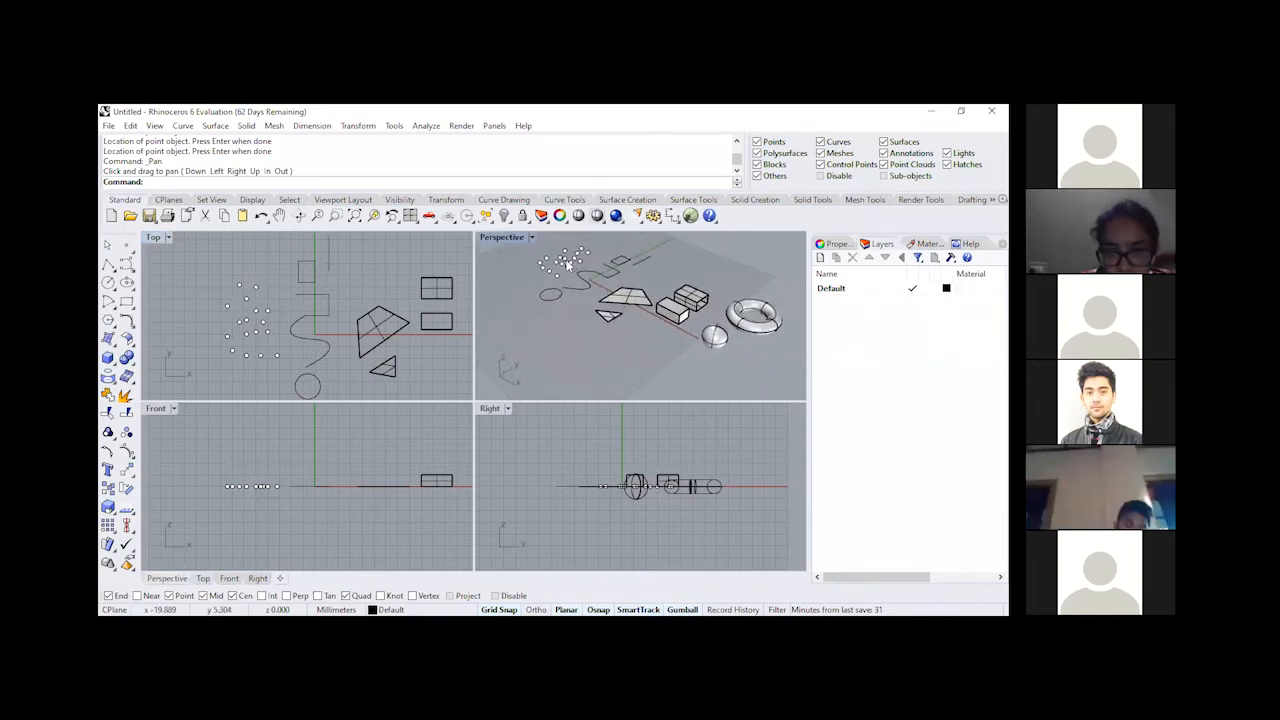
{"action": "right_click_drag", "start_coordinate": [565, 263], "coordinate": [538, 300]}
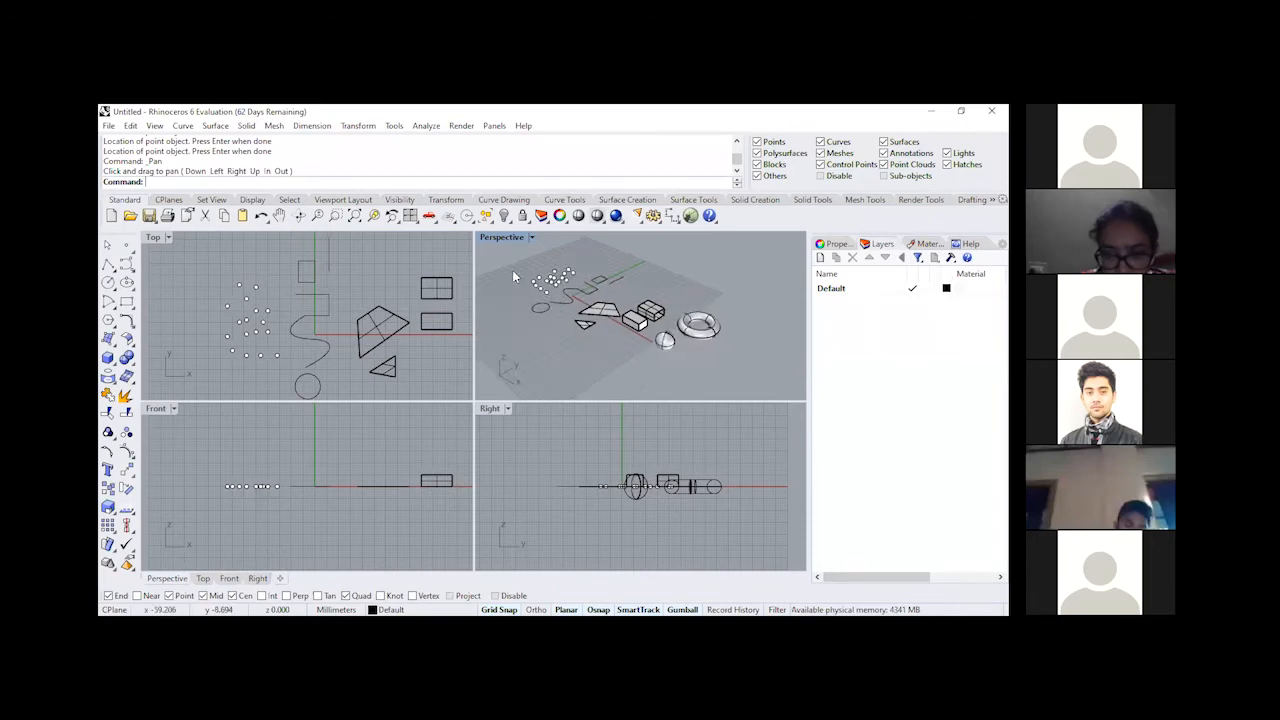
{"action": "scroll", "coordinate": [514, 276], "scroll_direction": "up", "scroll_amount": 2}
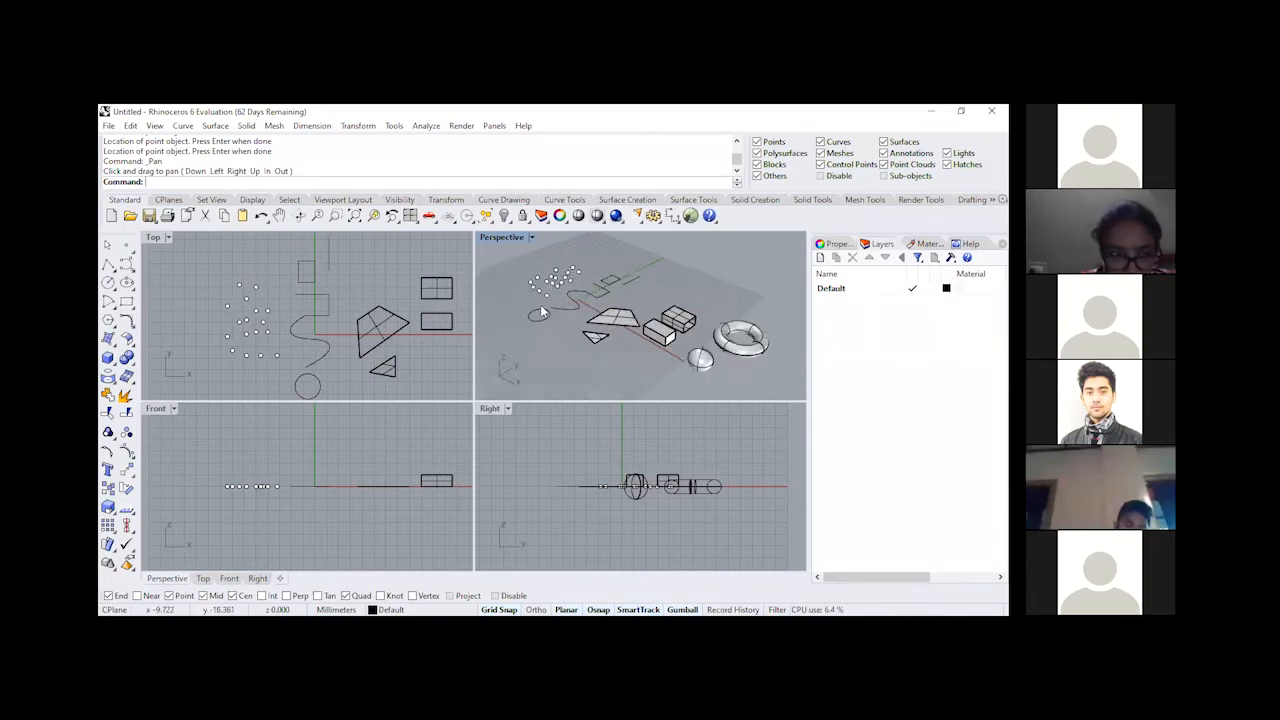
{"action": "right_click_drag", "start_coordinate": [552, 303], "coordinate": [615, 309]}
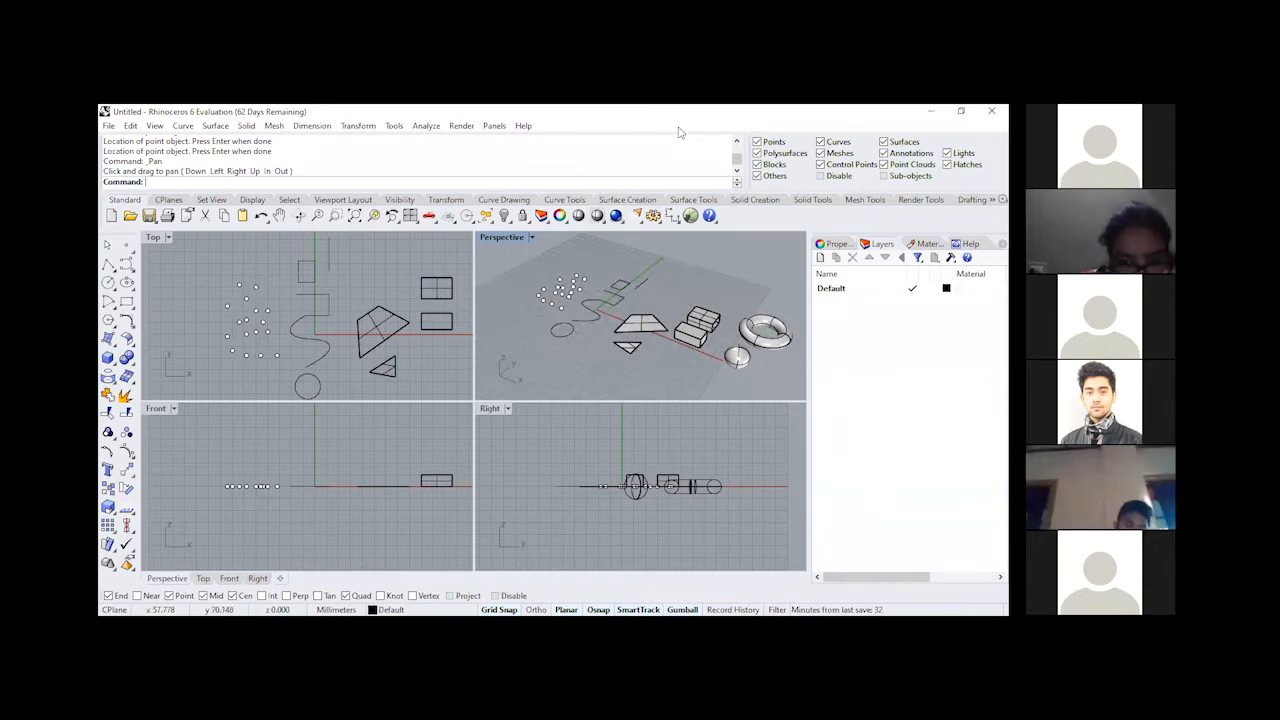
{"action": "left_click", "coordinate": [531, 238]}
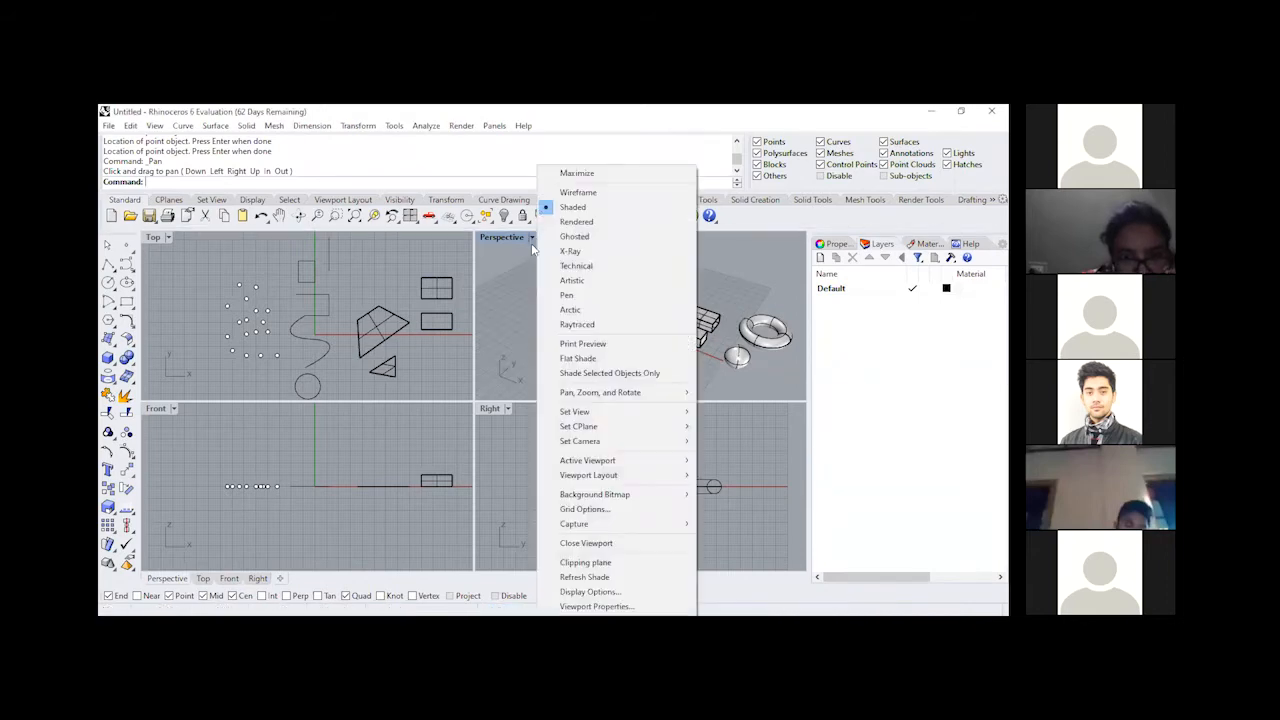
{"action": "left_click", "coordinate": [727, 276]}
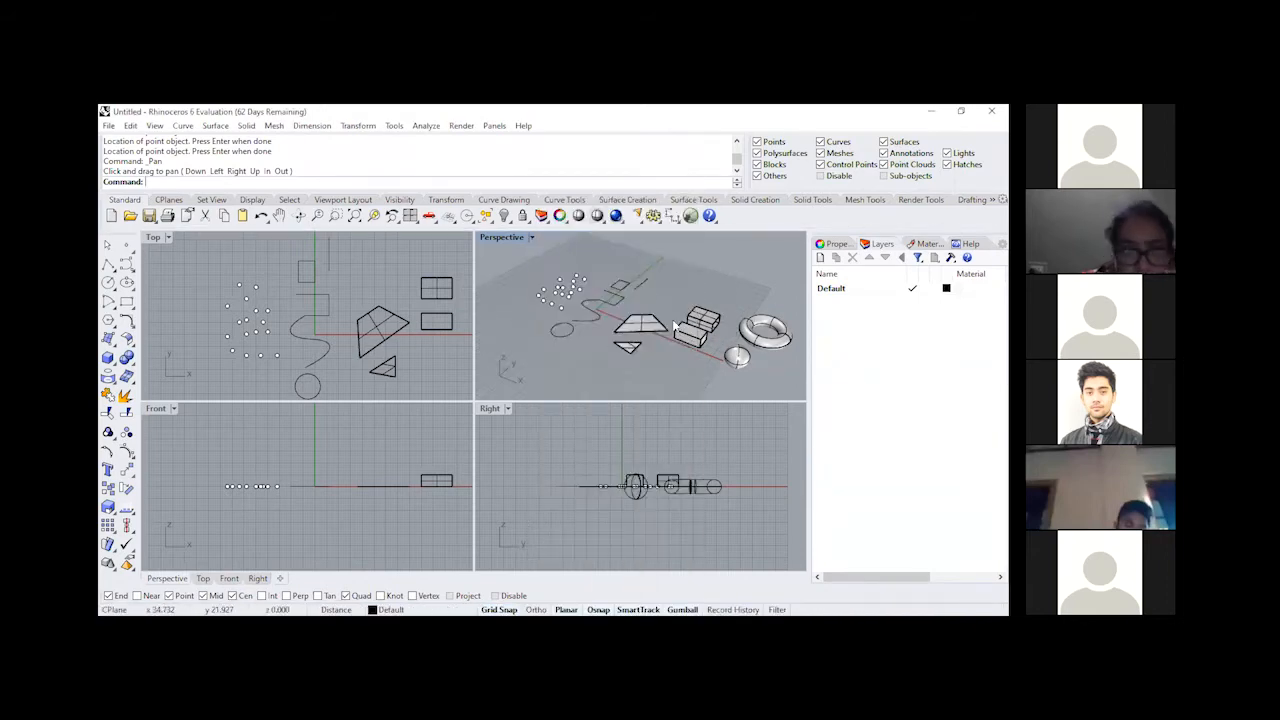
{"action": "left_click", "coordinate": [372, 285]}
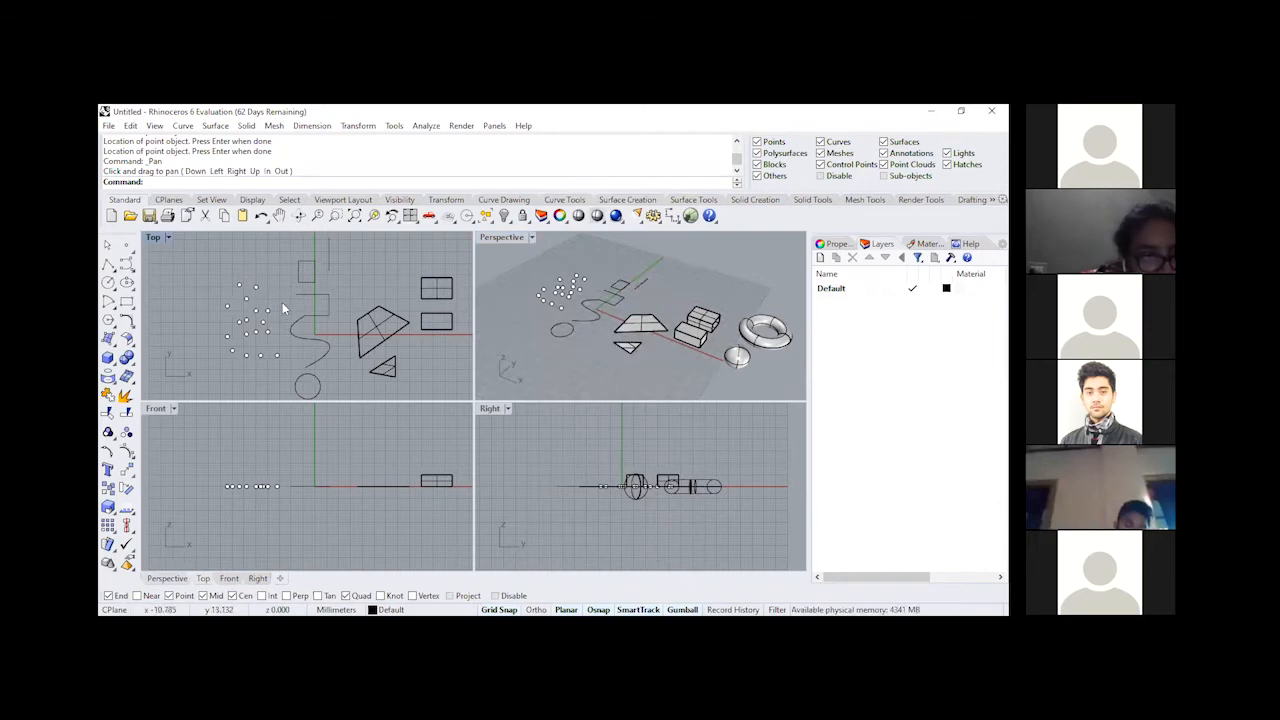
{"action": "right_click_drag", "start_coordinate": [566, 257], "coordinate": [556, 257]}
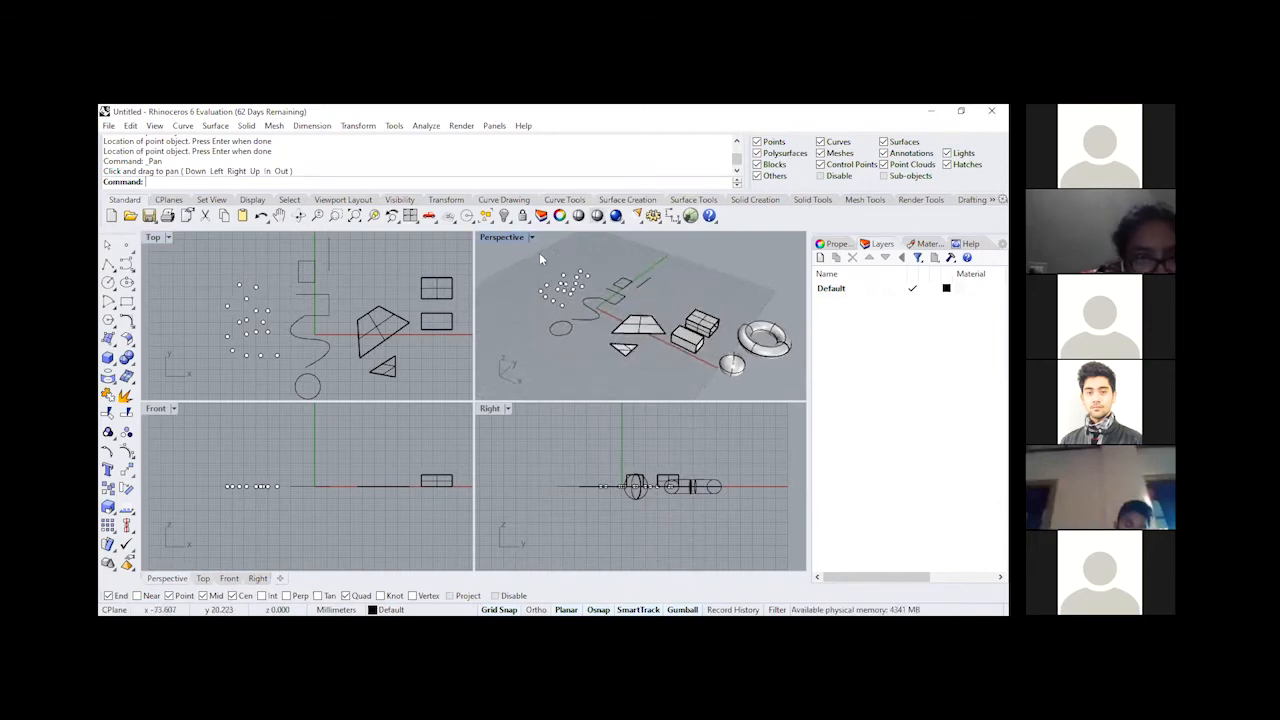
Step: In a maximized Perspective viewport, draw a center-radius circle on the small rectangle's far edge, with its radius reaching the corner on the Y axis
{"action": "double_click", "coordinate": [504, 240]}
{"action": "right_click_drag", "start_coordinate": [414, 382], "coordinate": [444, 422]}
{"action": "scroll", "coordinate": [300, 278], "scroll_direction": "up", "scroll_amount": 2}
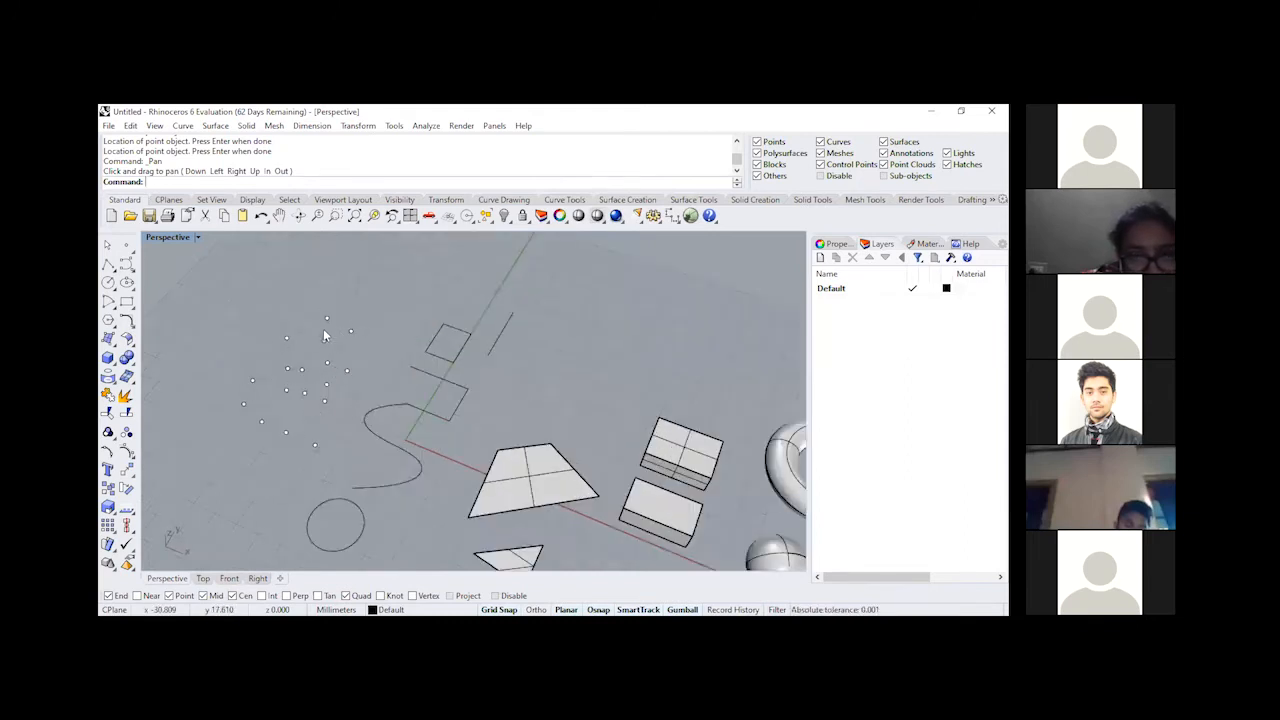
{"action": "scroll", "coordinate": [462, 346], "scroll_direction": "up", "scroll_amount": 3}
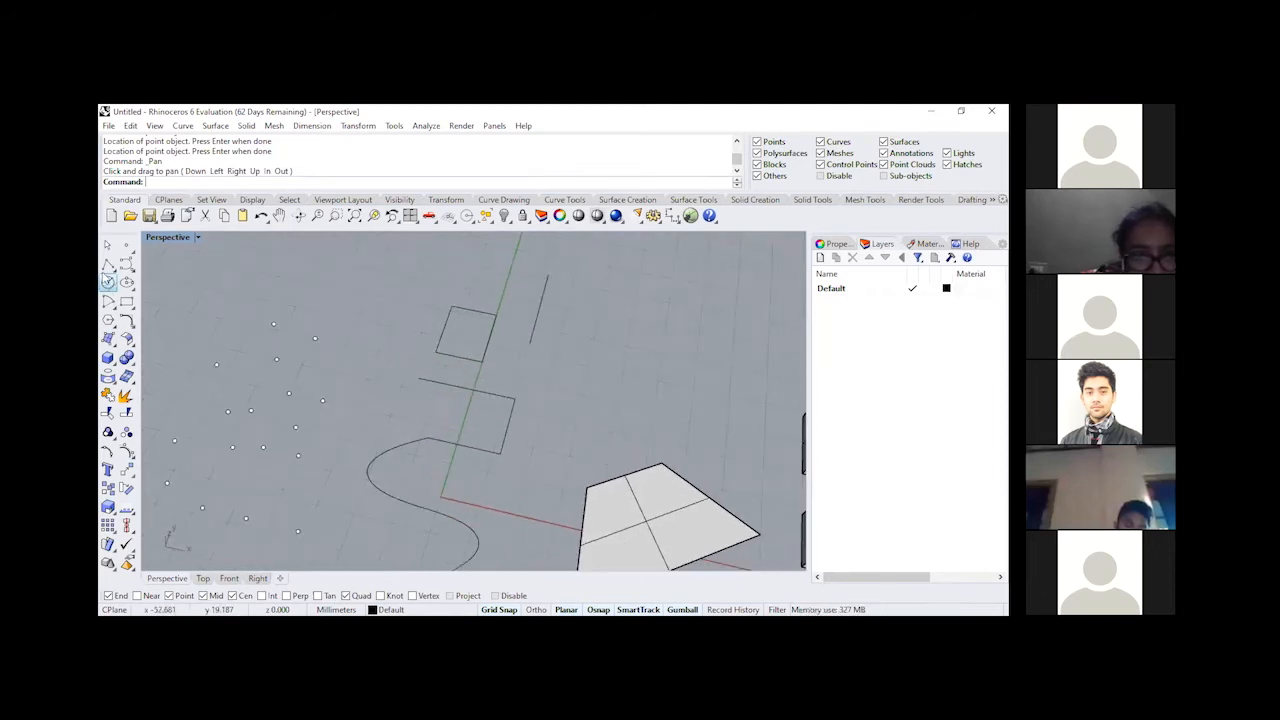
{"action": "left_click", "coordinate": [108, 265]}
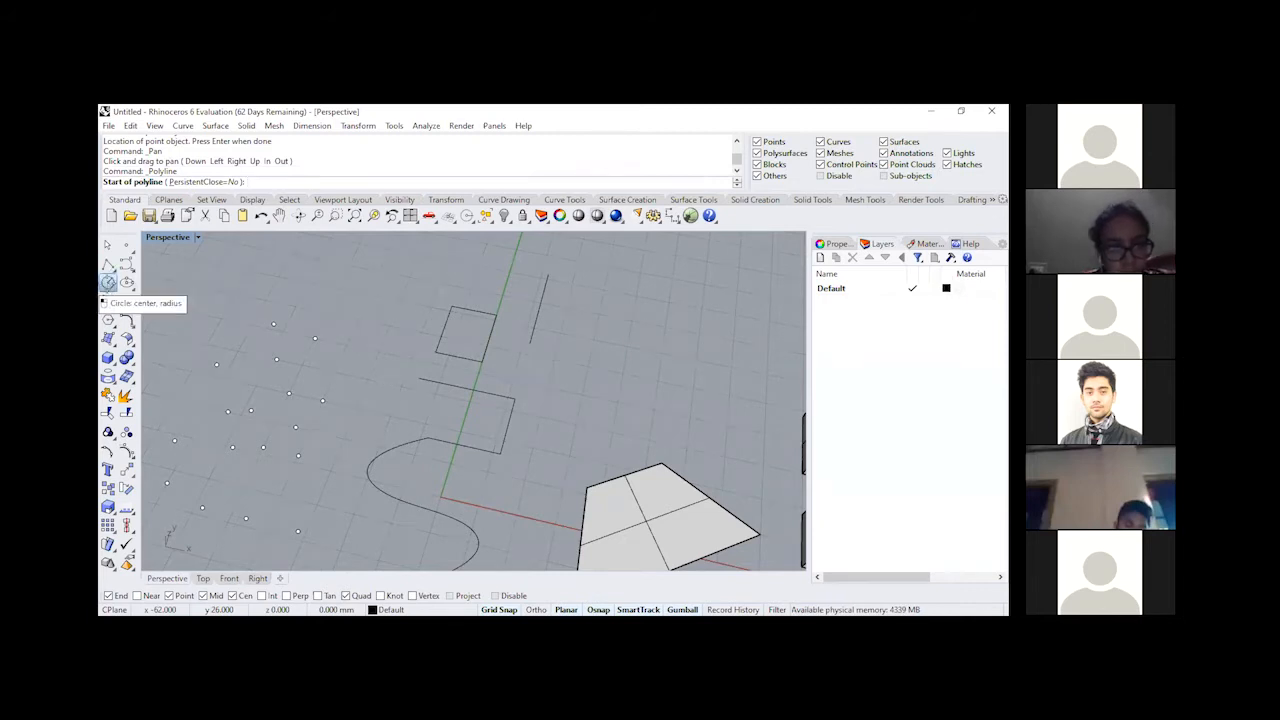
{"action": "left_click", "coordinate": [108, 283]}
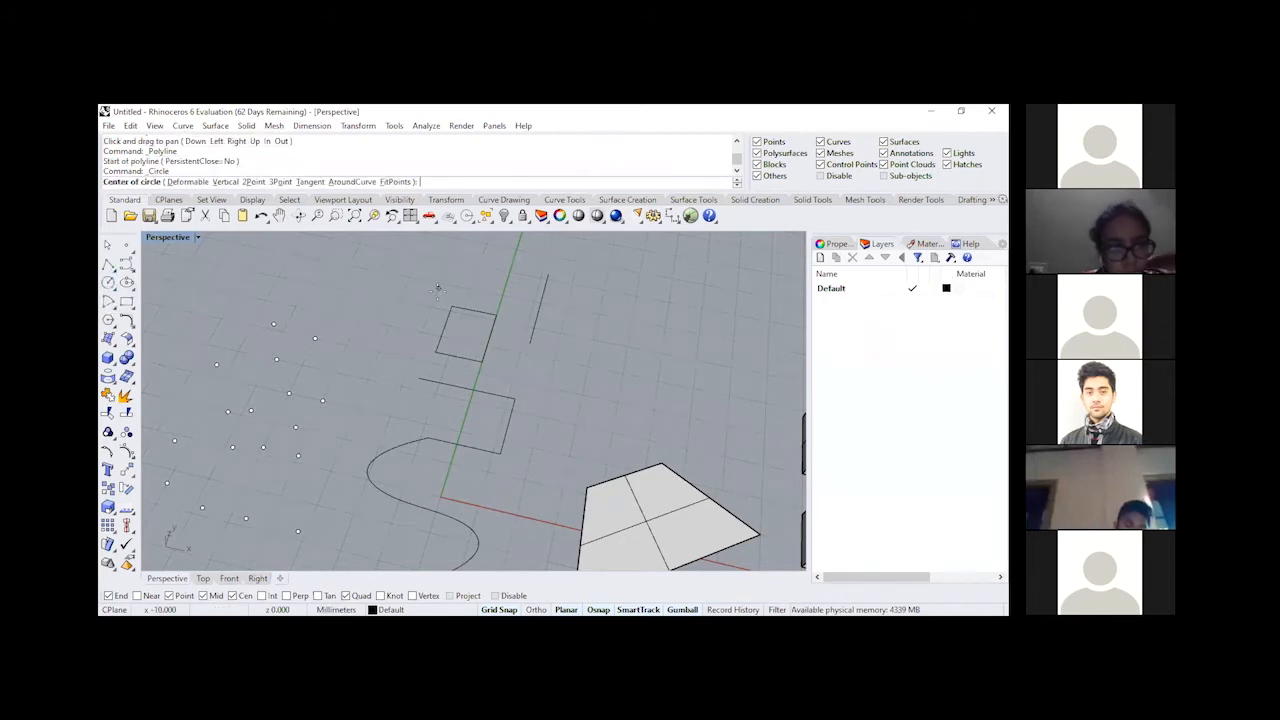
{"action": "left_click", "coordinate": [108, 283]}
{"action": "left_click", "coordinate": [473, 311]}
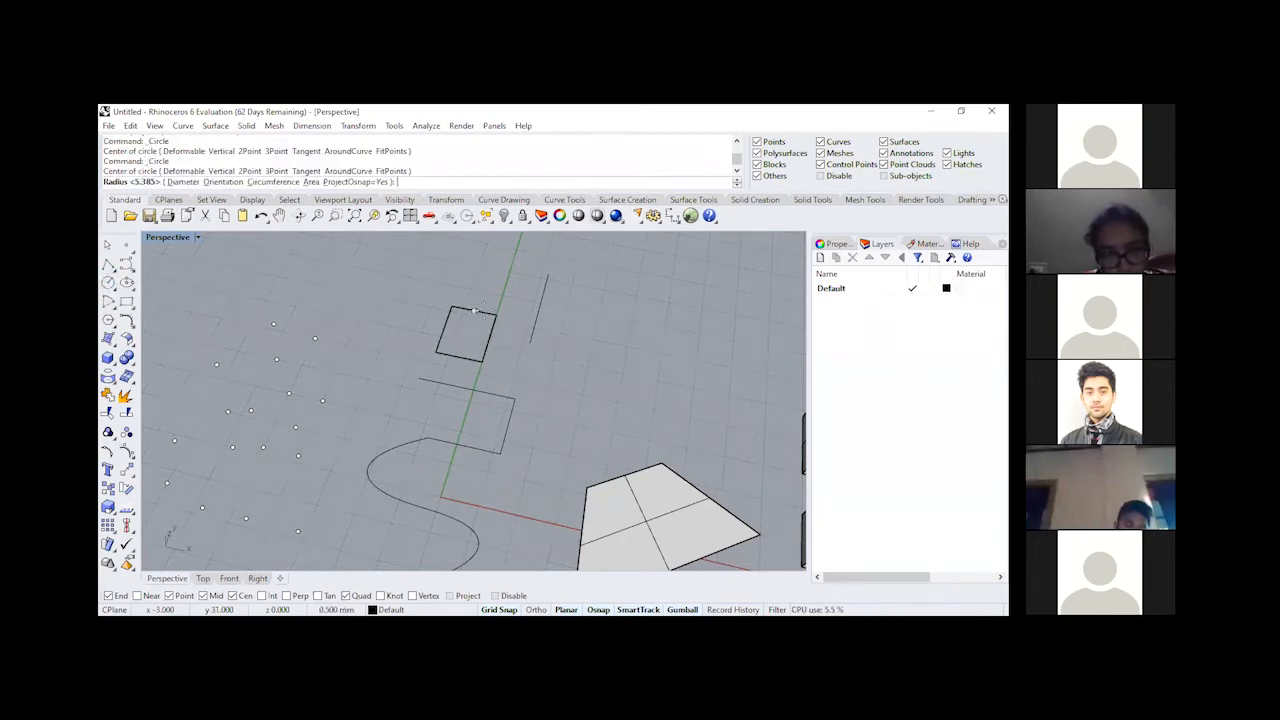
{"action": "left_click", "coordinate": [496, 314]}
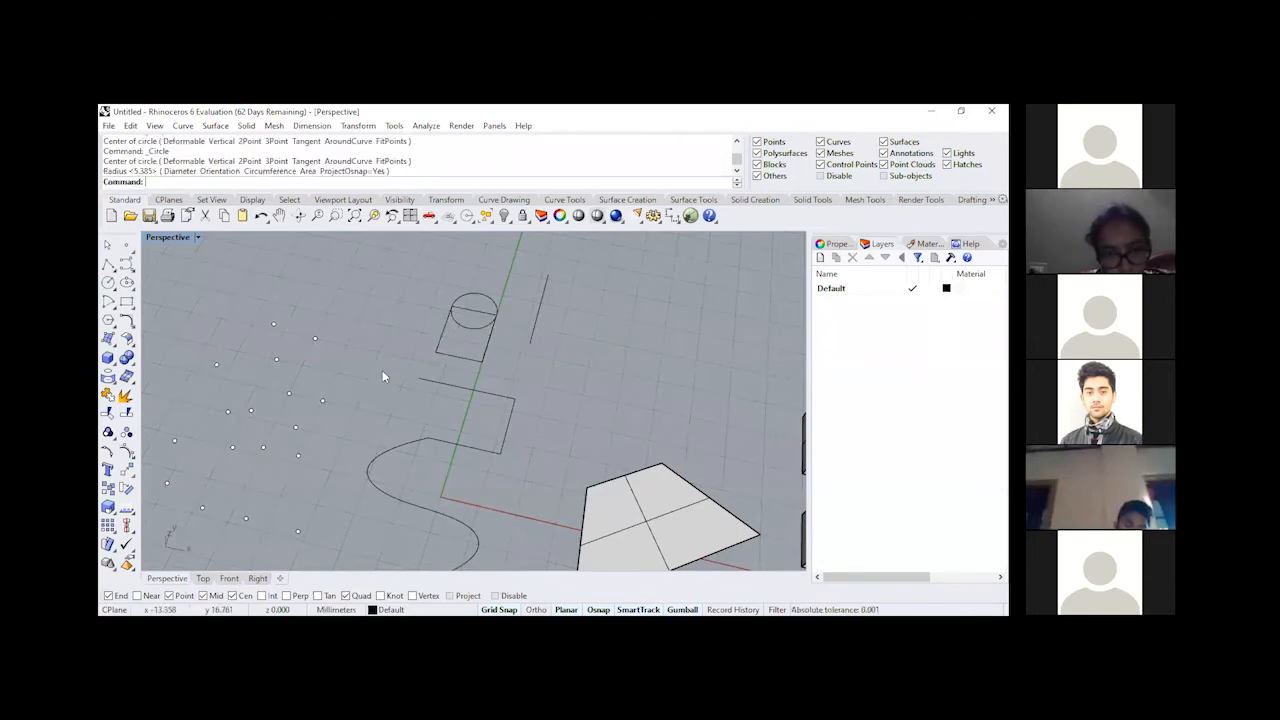
{"action": "left_click", "coordinate": [479, 334]}
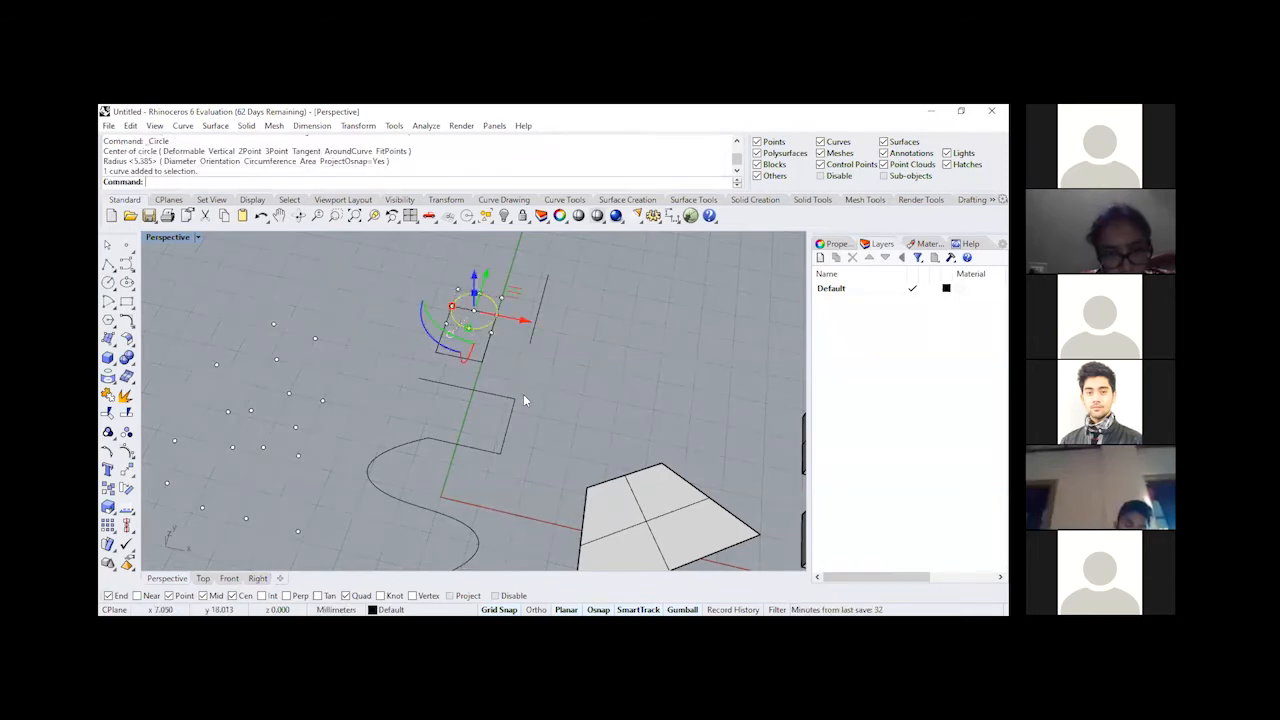
{"action": "key", "text": "Escape"}
Step: Draw an ellipse centered on the small rectangle's near corner on the Y axis, with its axes ending at the two adjacent corners
{"action": "left_click", "coordinate": [127, 282]}
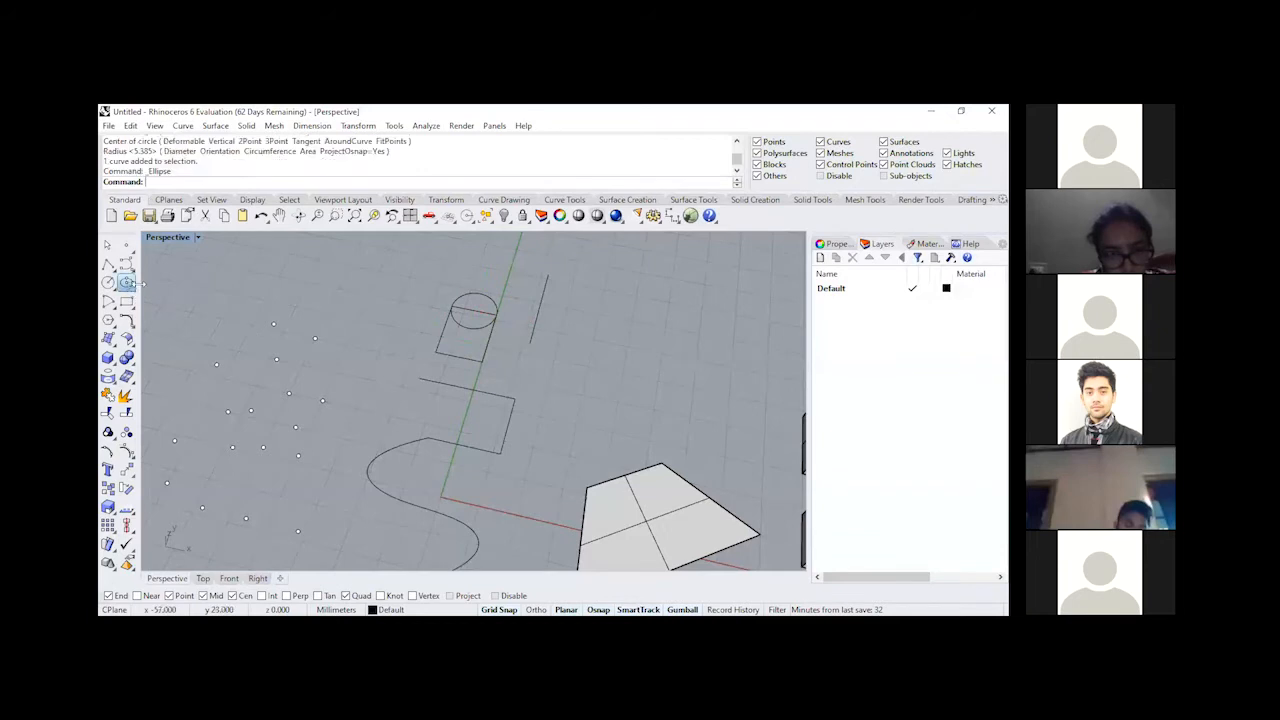
{"action": "left_click", "coordinate": [488, 341]}
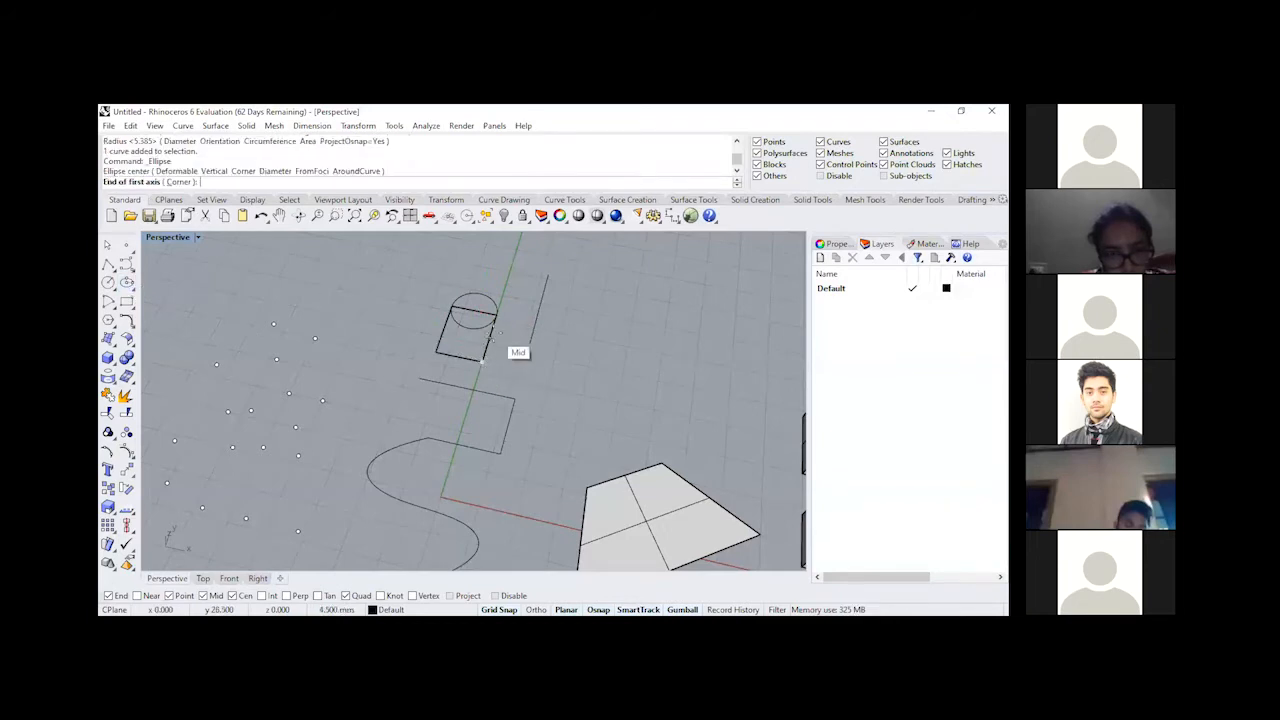
{"action": "left_click", "coordinate": [494, 317]}
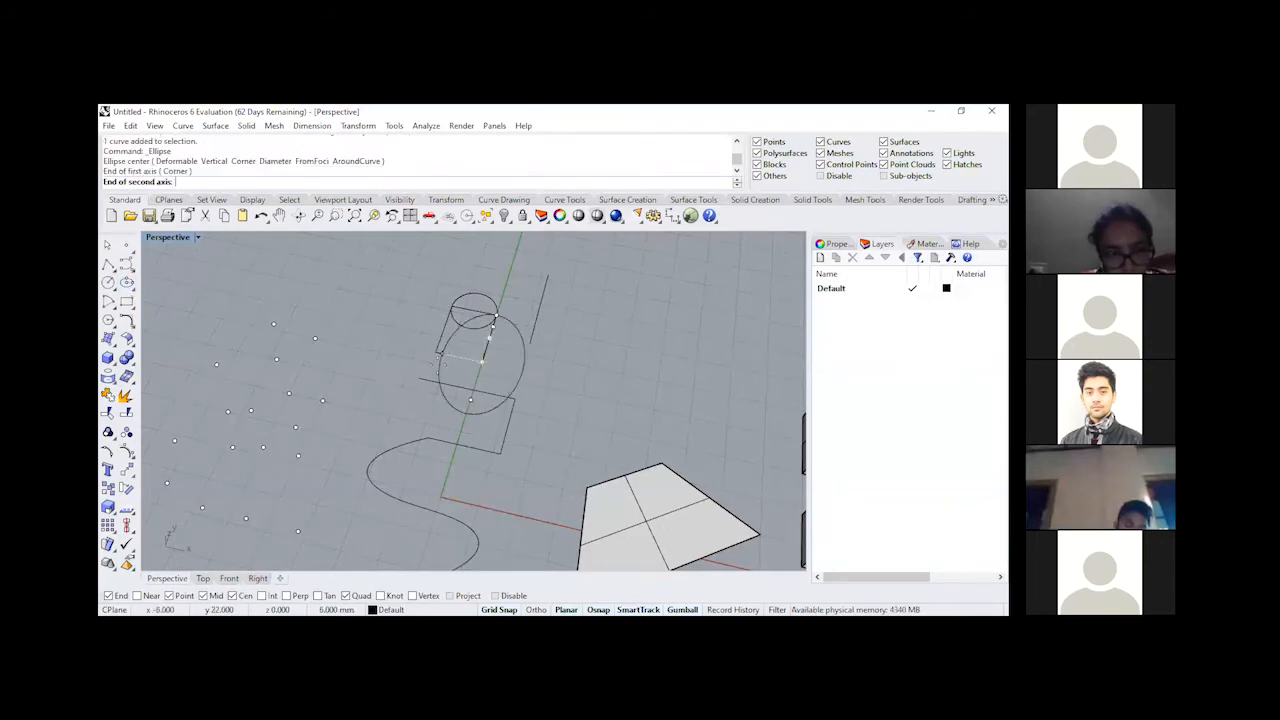
{"action": "left_click", "coordinate": [437, 355]}
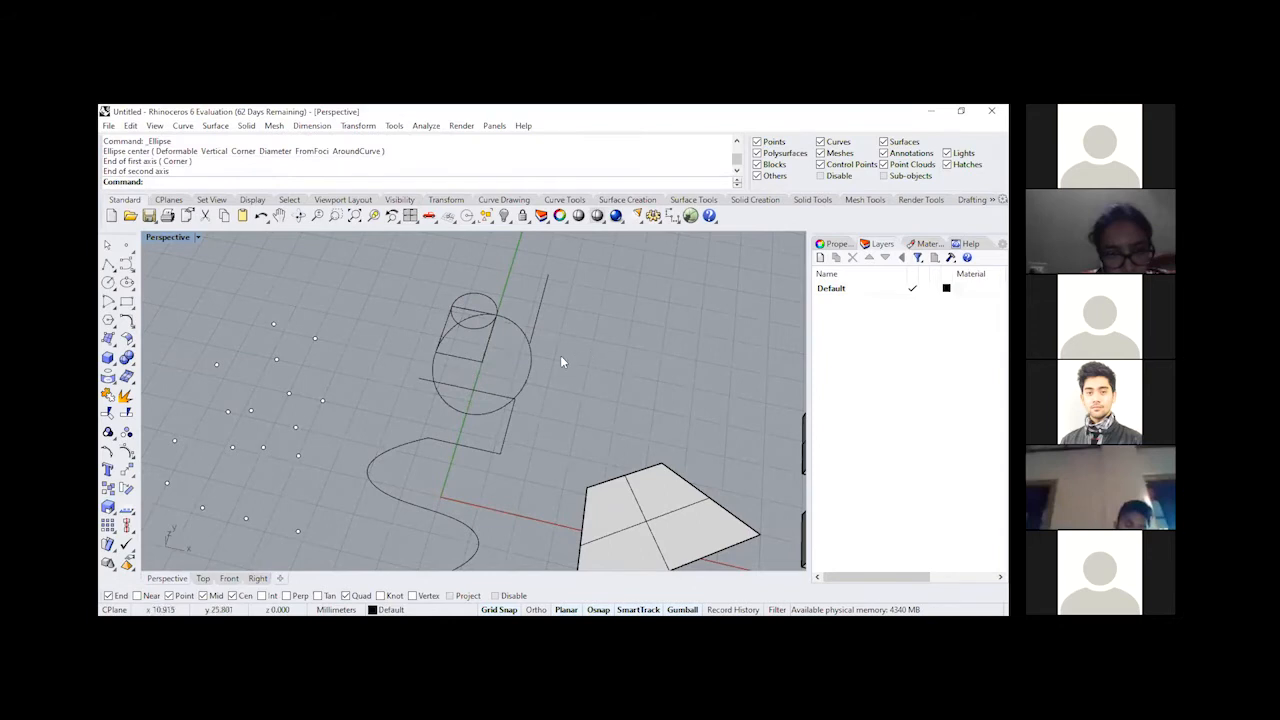
Step: Draw a rounded rectangle with arc corners across the Y axis beyond the circle, and select it briefly to inspect its control points
{"action": "left_click", "coordinate": [132, 308]}
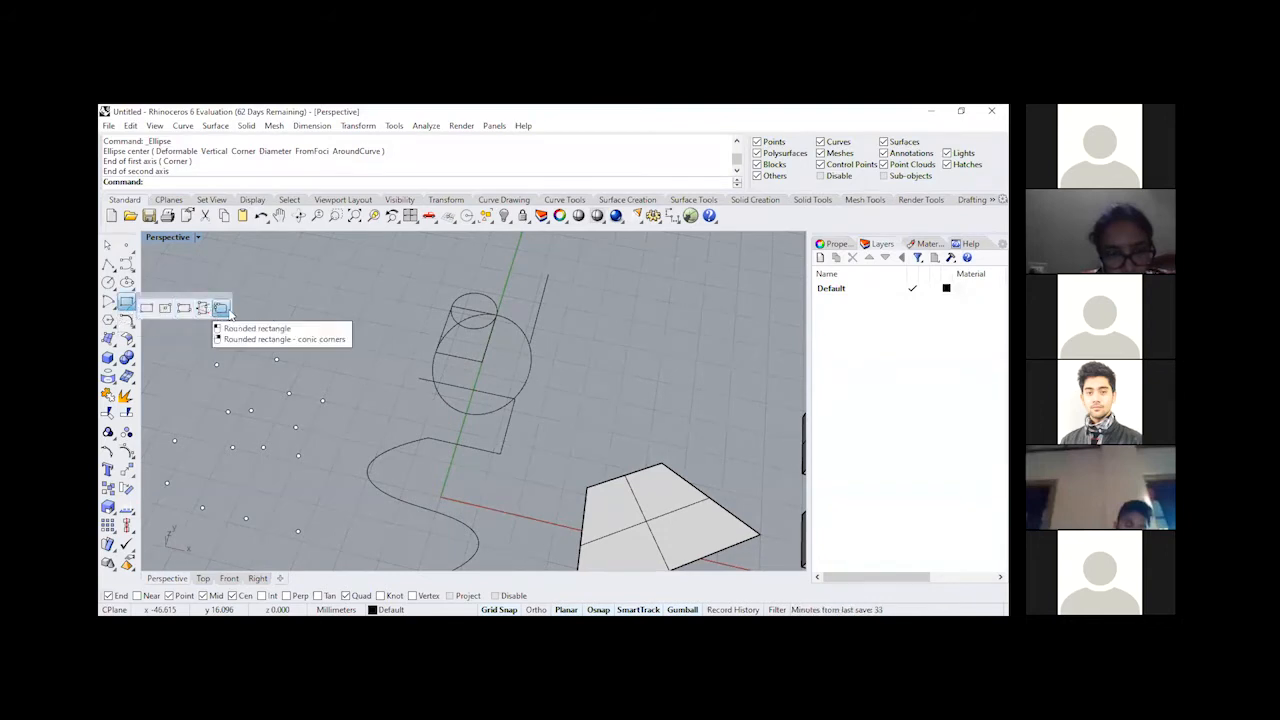
{"action": "left_click", "coordinate": [222, 312]}
{"action": "left_click", "coordinate": [476, 274]}
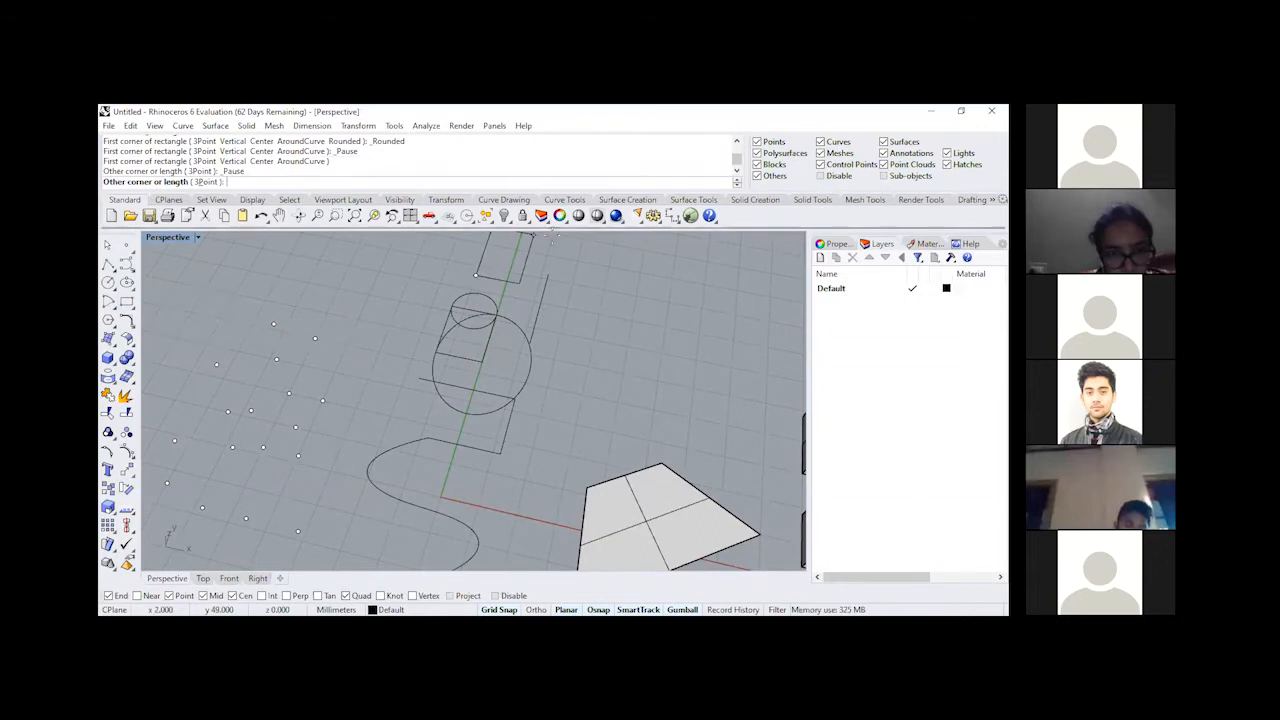
{"action": "left_click", "coordinate": [548, 241]}
{"action": "left_click", "coordinate": [519, 266]}
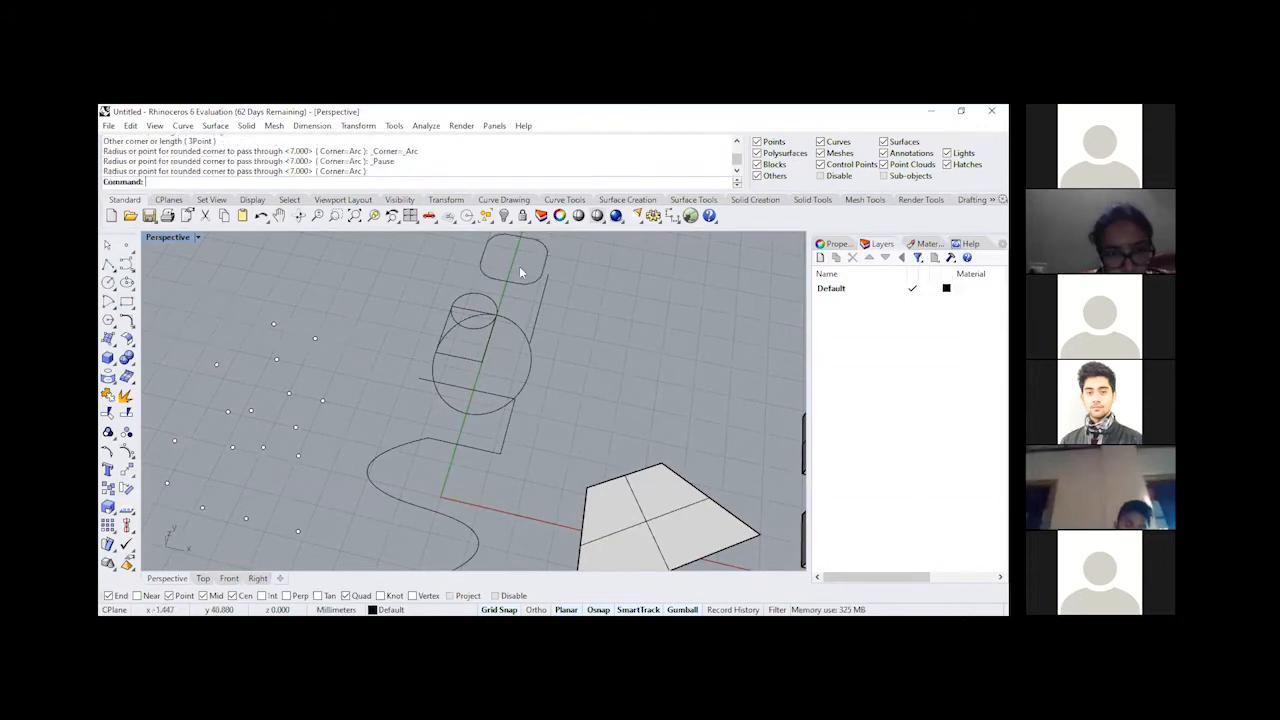
{"action": "left_click", "coordinate": [529, 284]}
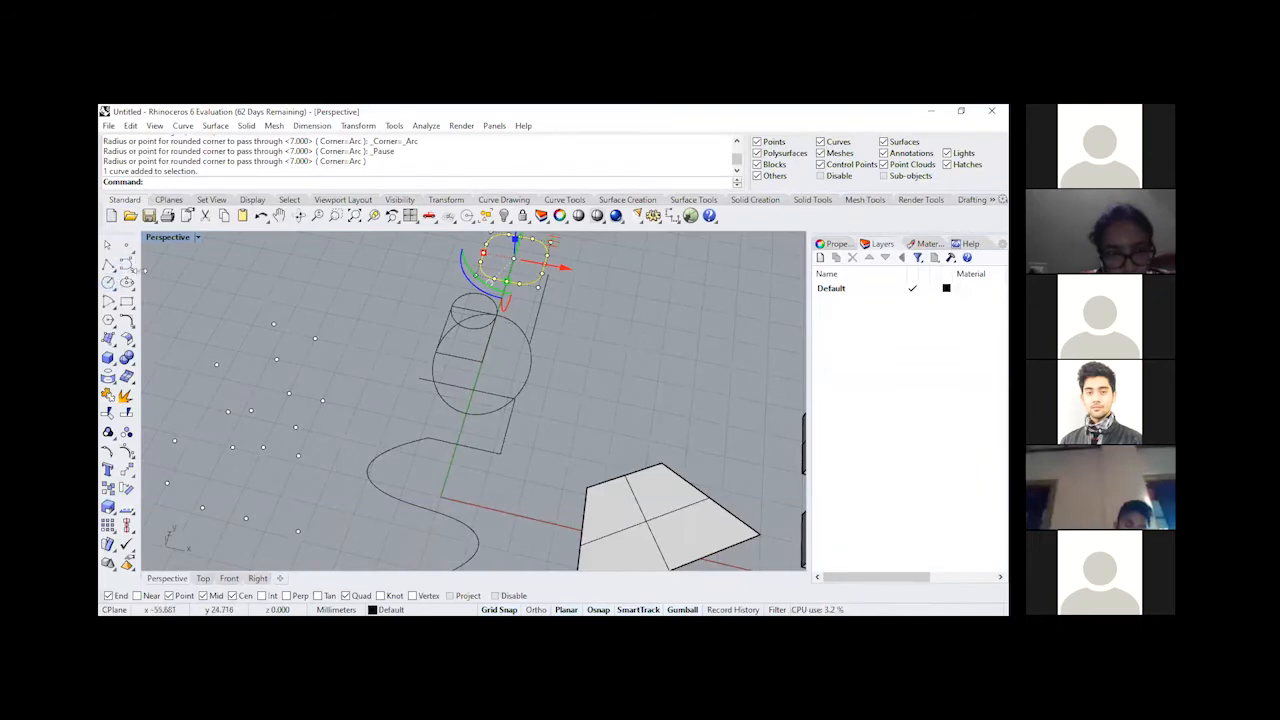
{"action": "left_click", "coordinate": [567, 312]}
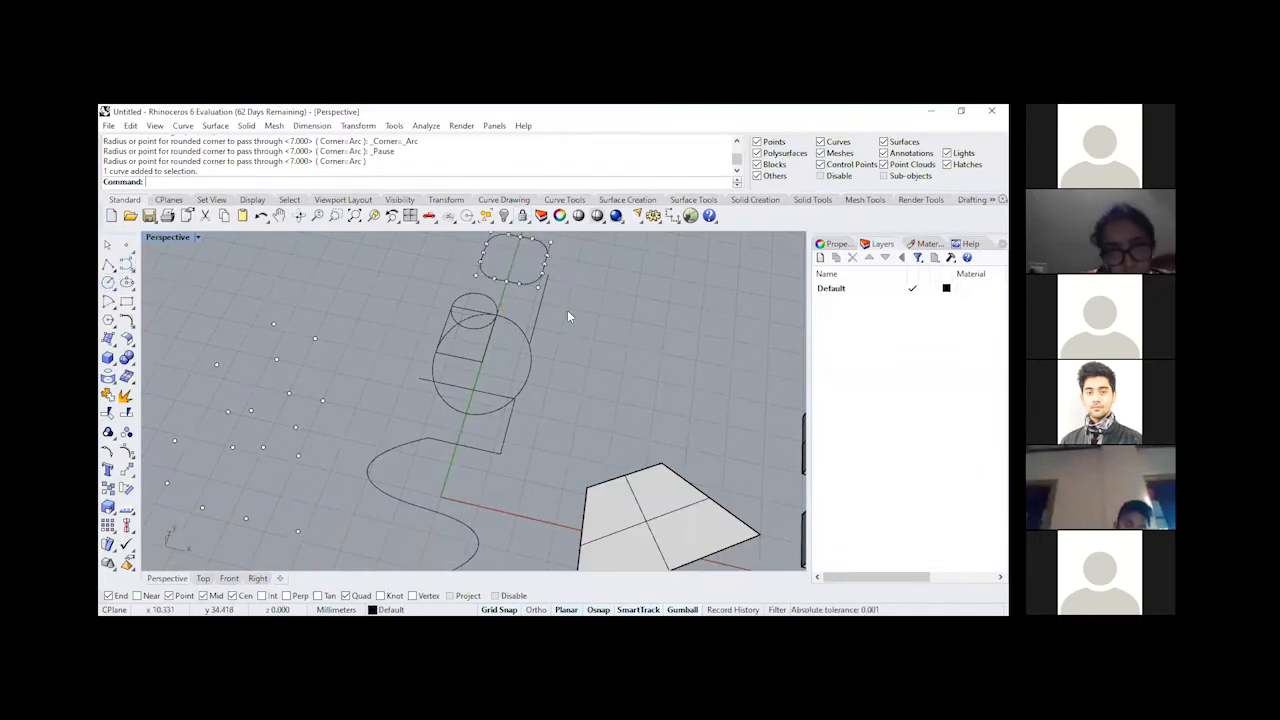
Step: Create a four-corner surface on the grid between the large circle and the far box, and select it briefly
{"action": "scroll", "coordinate": [362, 375], "scroll_direction": "down", "scroll_amount": 3}
{"action": "right_click_drag", "start_coordinate": [424, 371], "coordinate": [470, 375]}
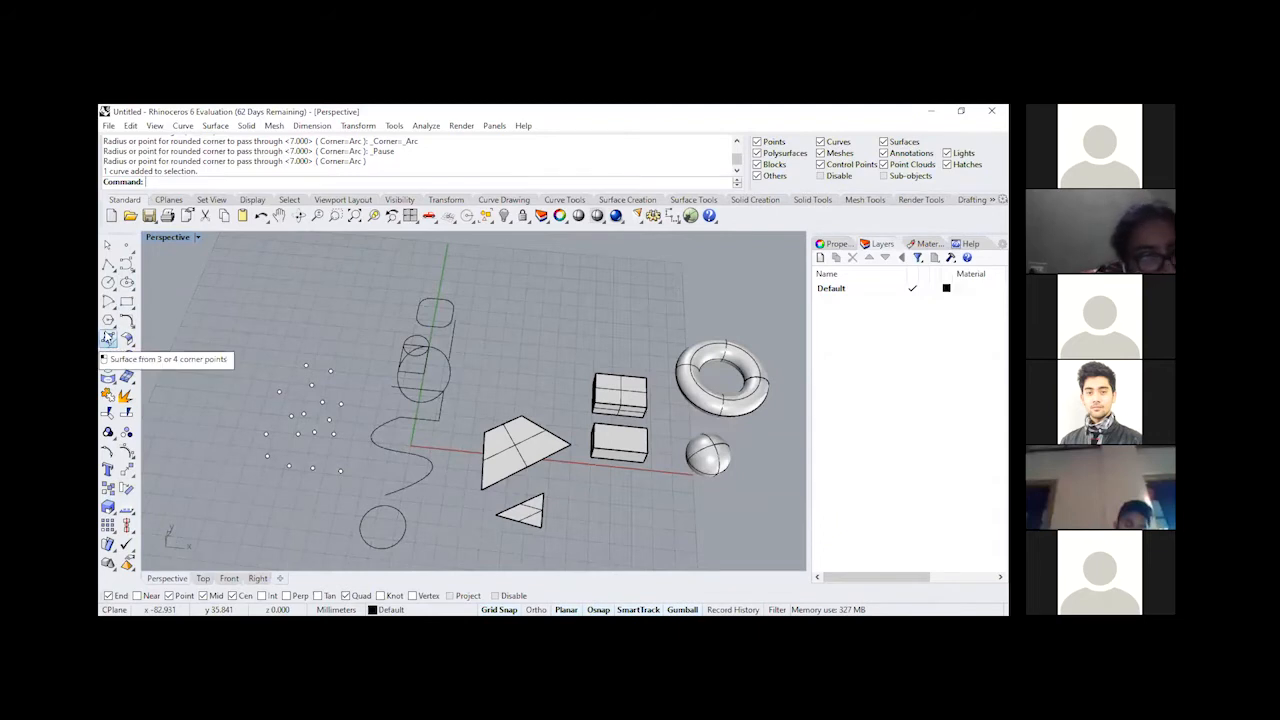
{"action": "left_click", "coordinate": [109, 338]}
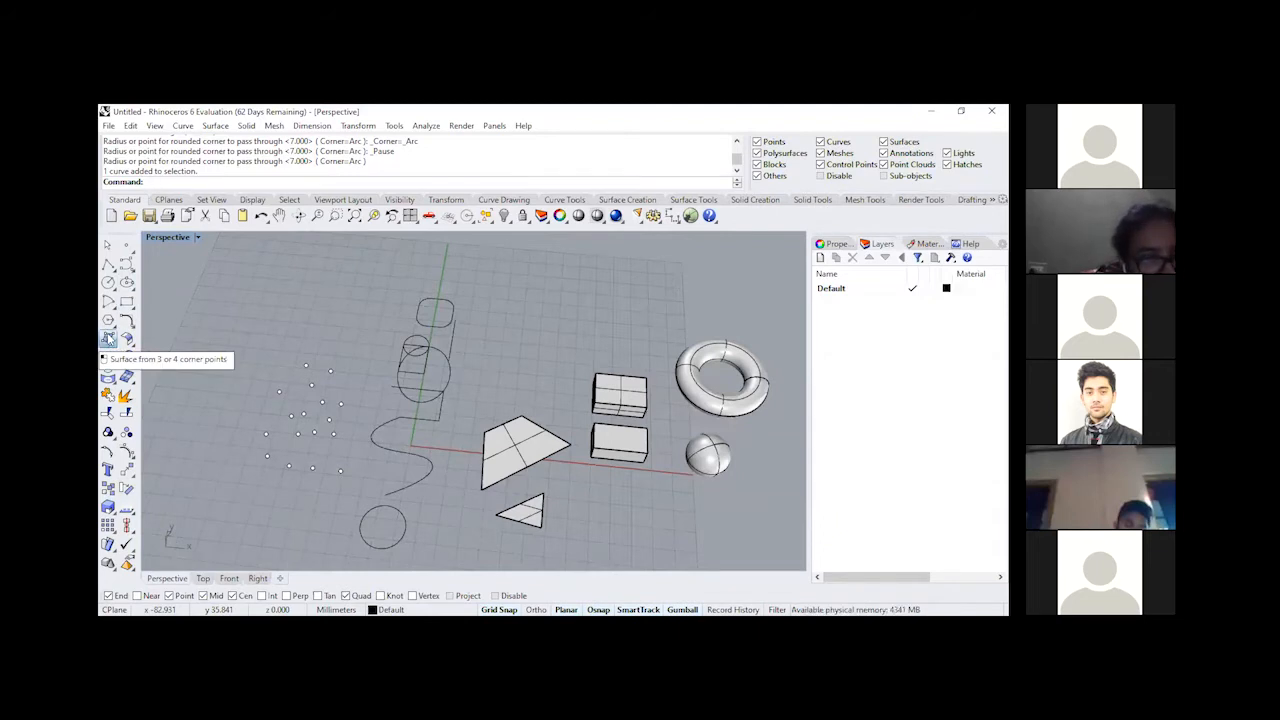
{"action": "left_click", "coordinate": [490, 396]}
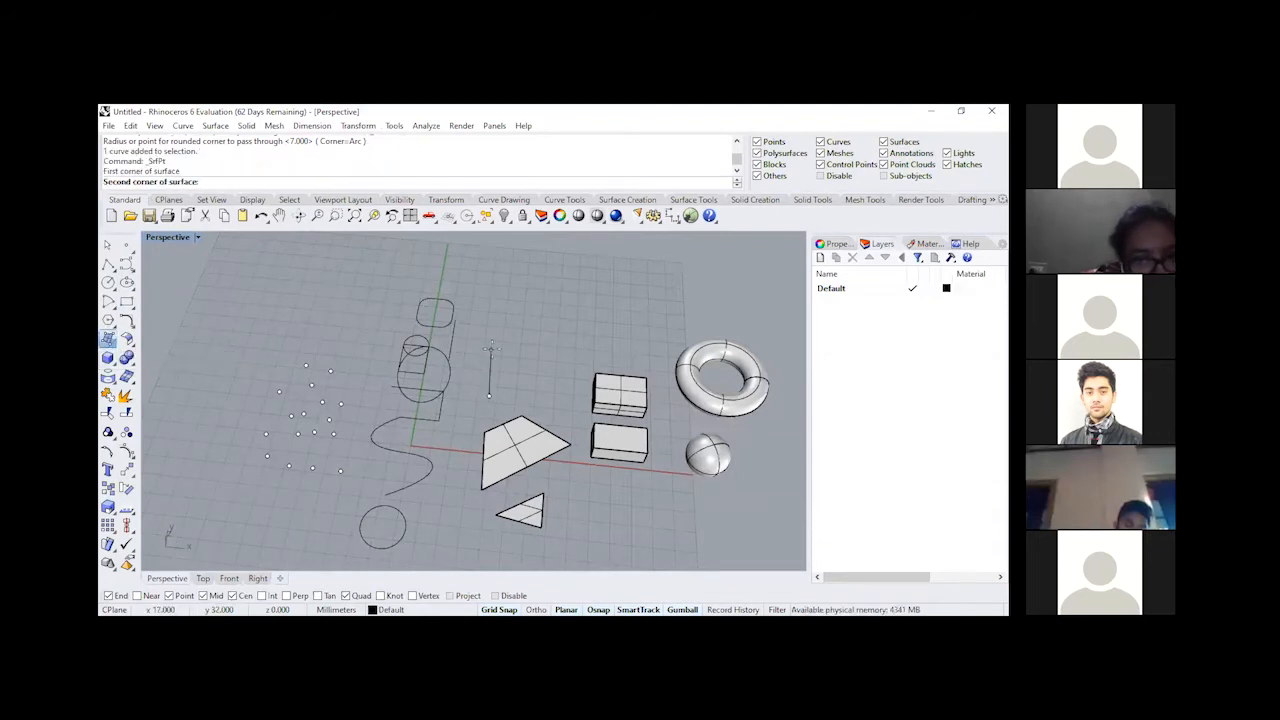
{"action": "left_click", "coordinate": [491, 349]}
{"action": "left_click", "coordinate": [542, 348]}
{"action": "left_click", "coordinate": [554, 394]}
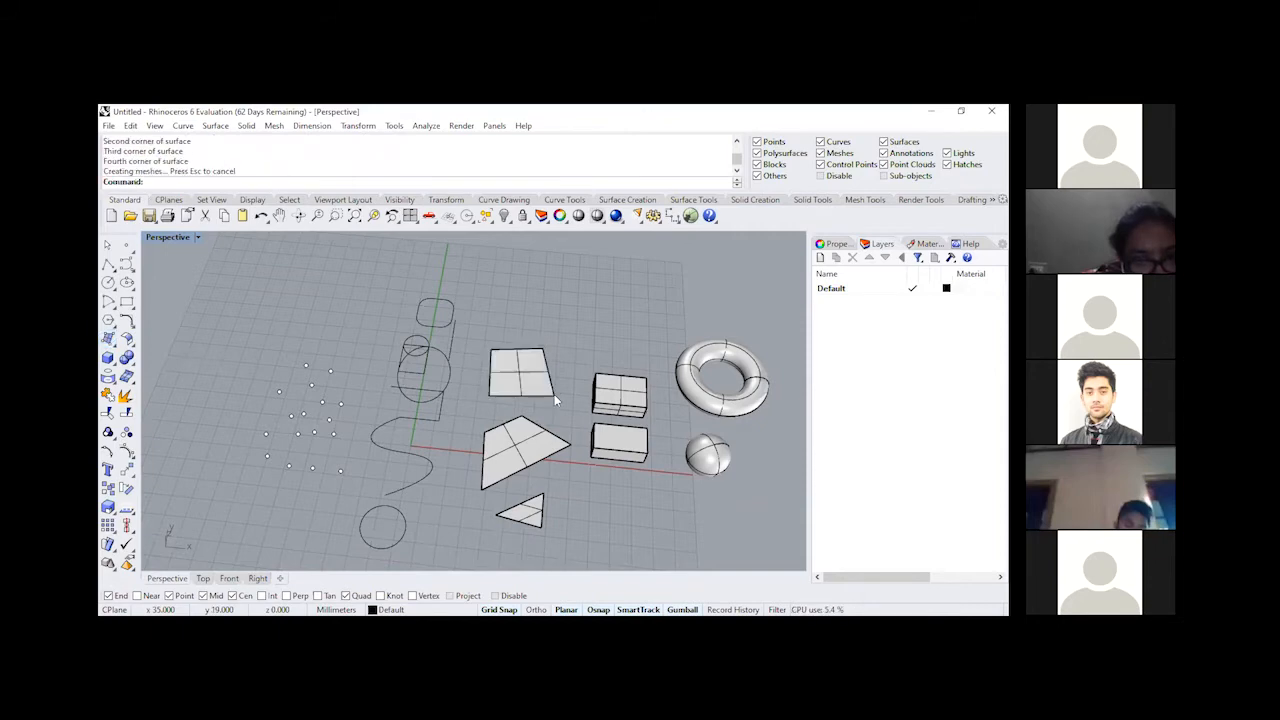
{"action": "left_click", "coordinate": [554, 394]}
{"action": "left_click", "coordinate": [598, 295]}
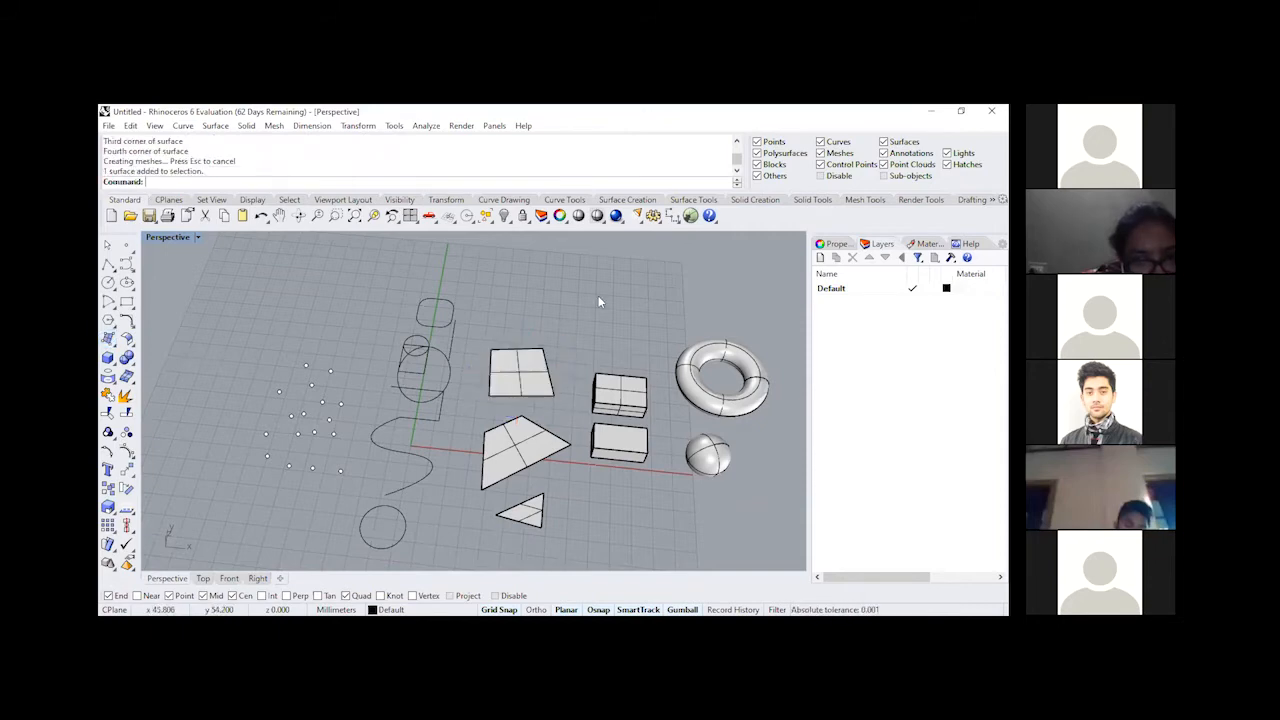
Step: Create a surface from two free grid points and two corners on the far box's top edge, selecting it briefly to inspect its slope
{"action": "scroll", "coordinate": [555, 387], "scroll_direction": "up", "scroll_amount": 5}
{"action": "right_click_drag", "start_coordinate": [466, 408], "coordinate": [451, 358]}
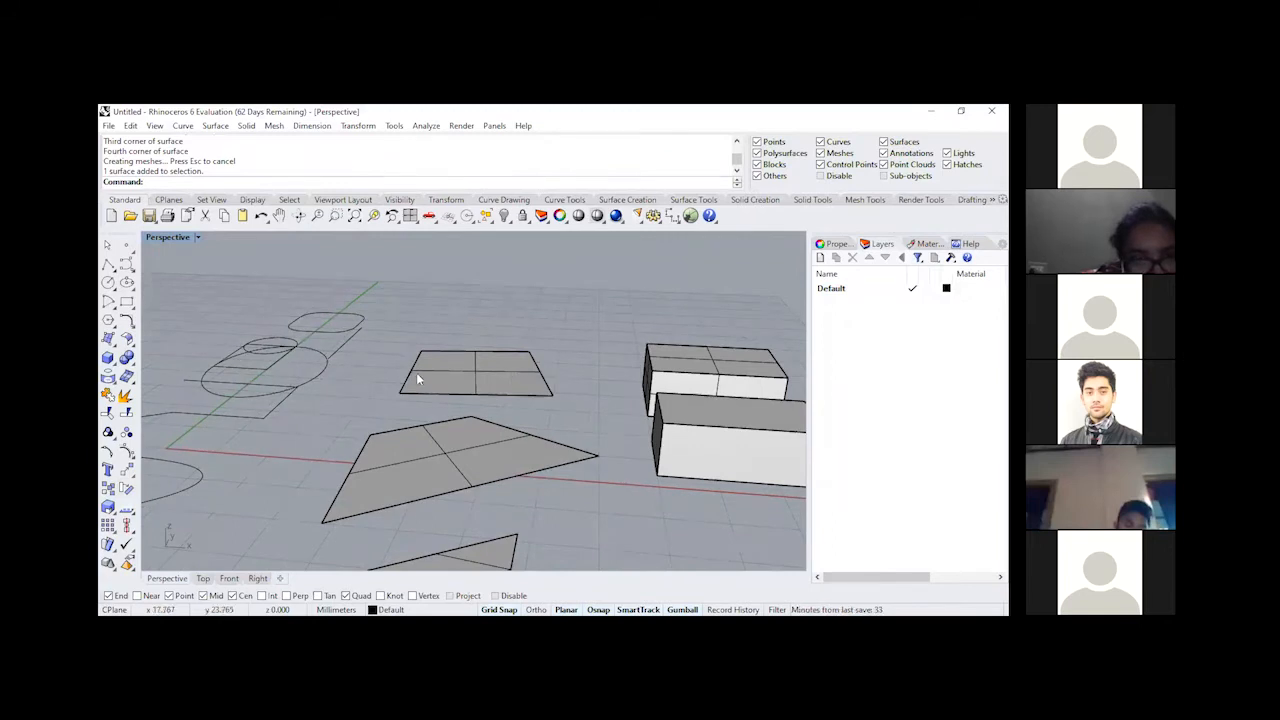
{"action": "left_click", "coordinate": [108, 340]}
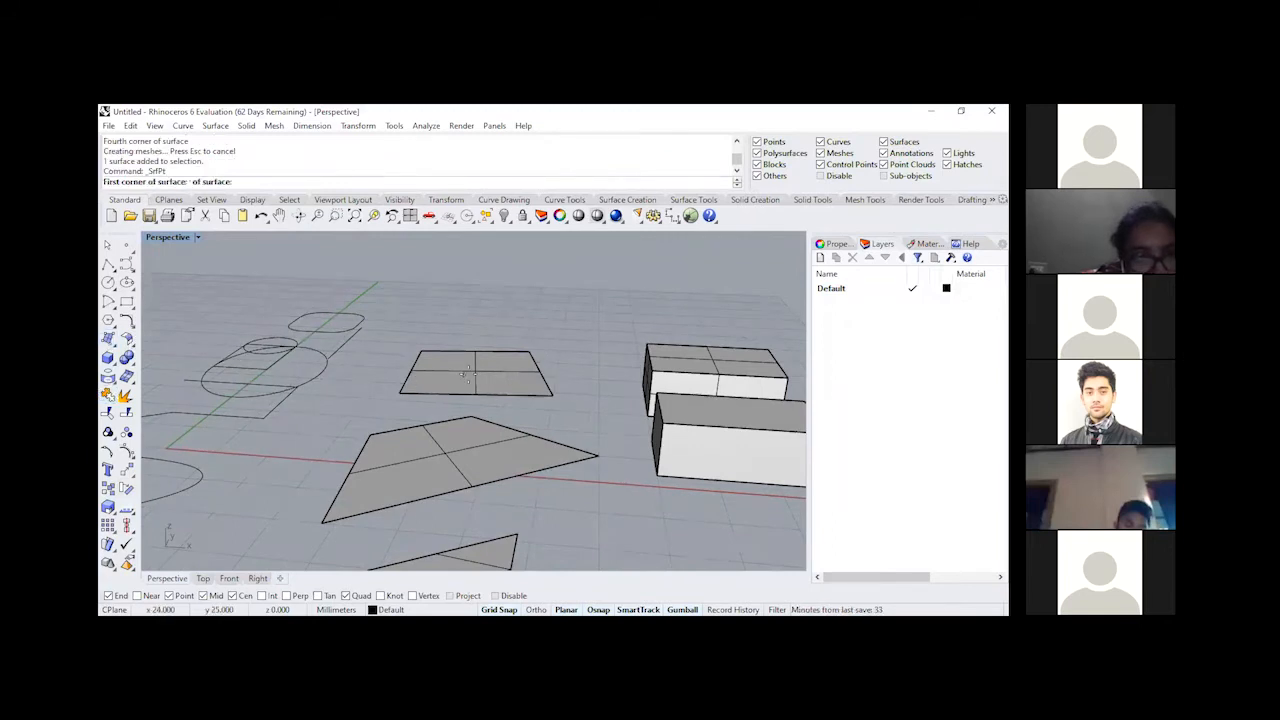
{"action": "left_click", "coordinate": [537, 300]}
{"action": "left_click", "coordinate": [495, 325]}
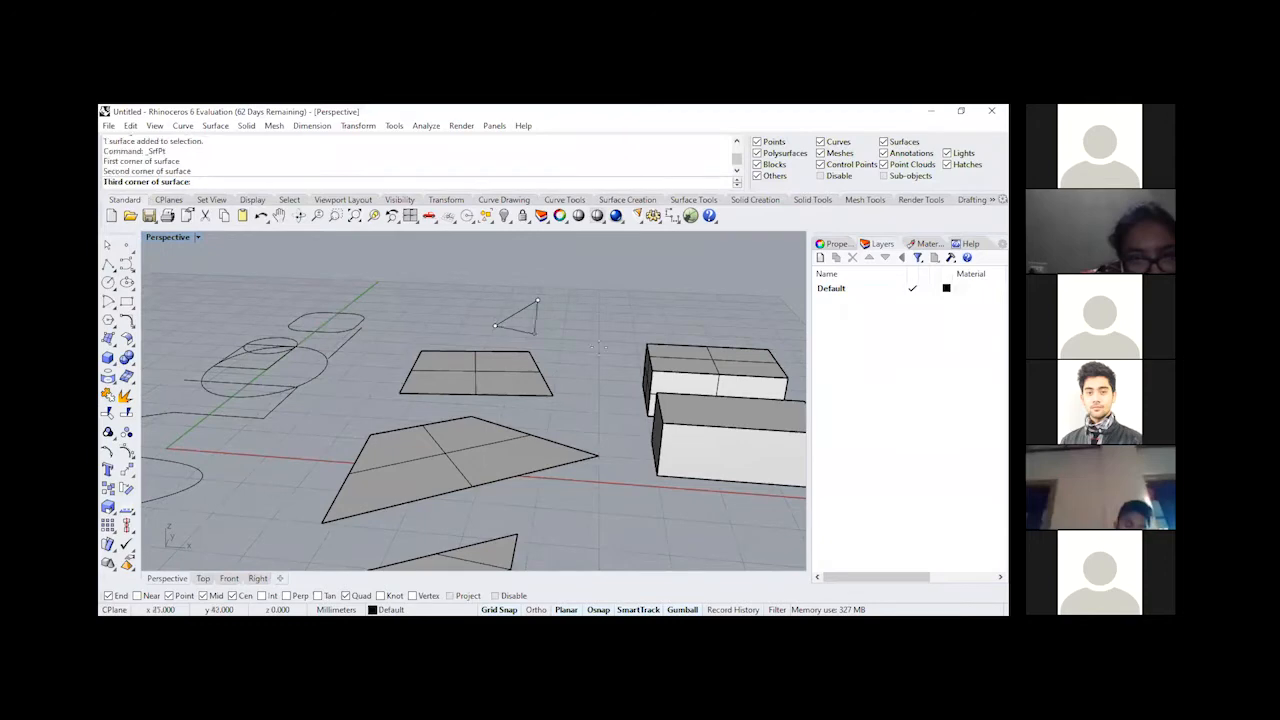
{"action": "left_click", "coordinate": [652, 370]}
{"action": "left_click", "coordinate": [646, 347]}
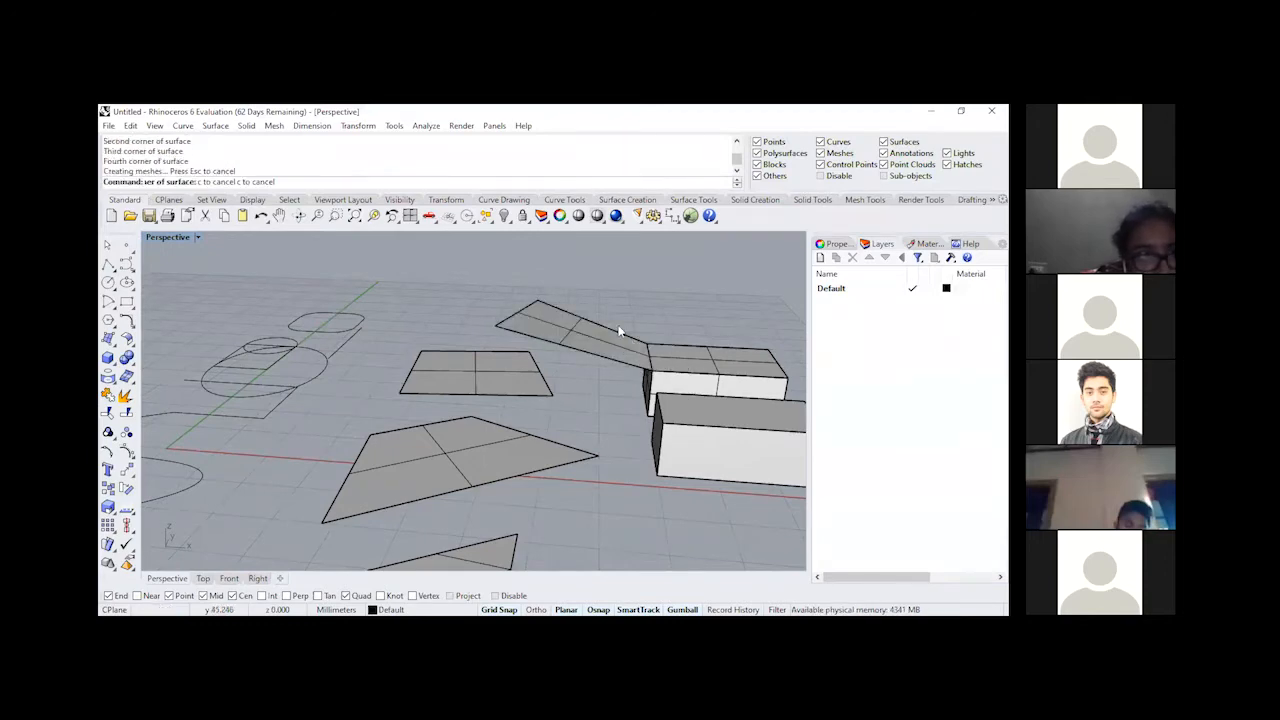
{"action": "mouse_move", "coordinate": [626, 374]}
{"action": "right_mouse_down"}
{"action": "mouse_move", "coordinate": [620, 326]}
{"action": "mouse_move", "coordinate": [645, 370]}
{"action": "mouse_move", "coordinate": [613, 360]}
{"action": "right_mouse_up"}
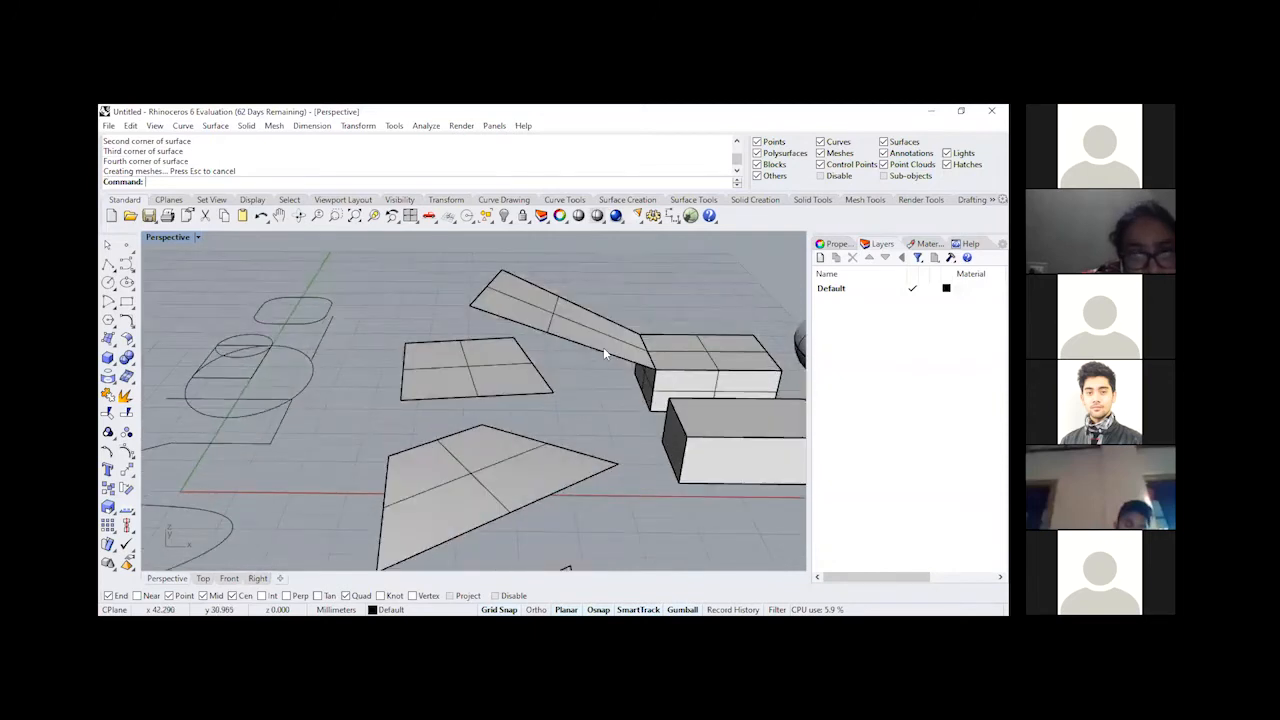
{"action": "left_click", "coordinate": [603, 347]}
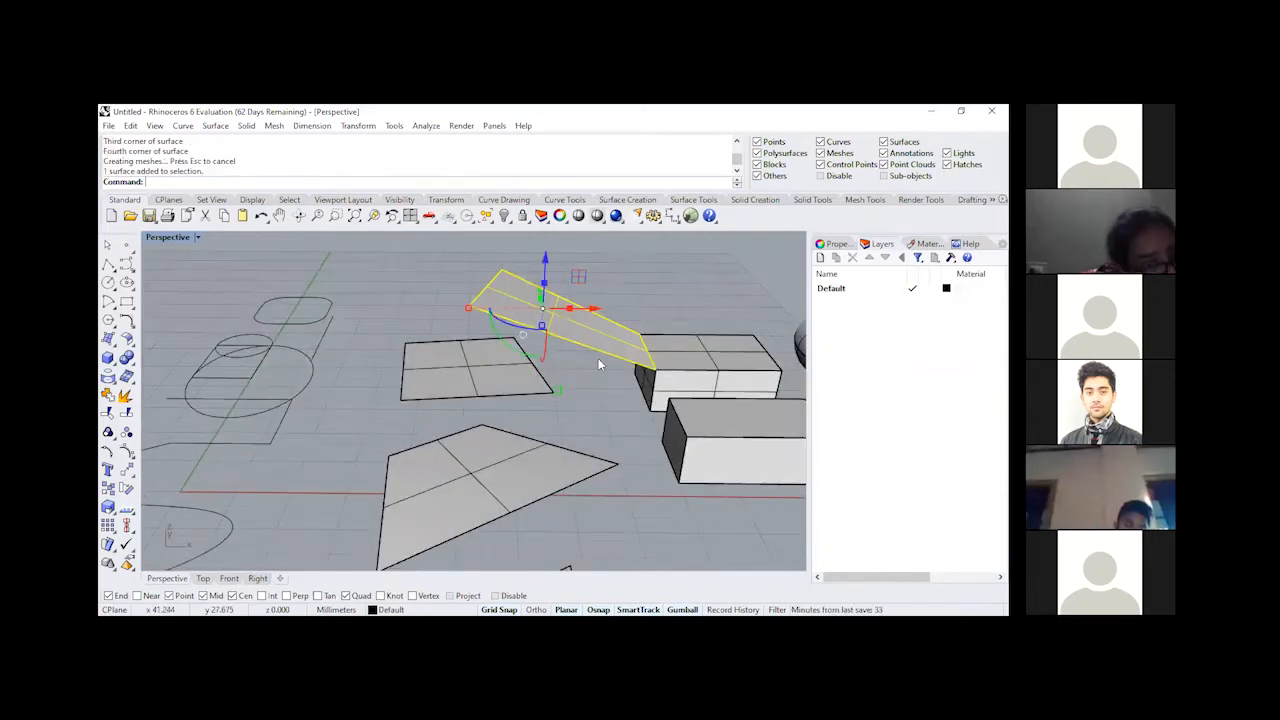
{"action": "left_click", "coordinate": [603, 402]}
{"action": "right_click_drag", "start_coordinate": [603, 402], "coordinate": [634, 443]}
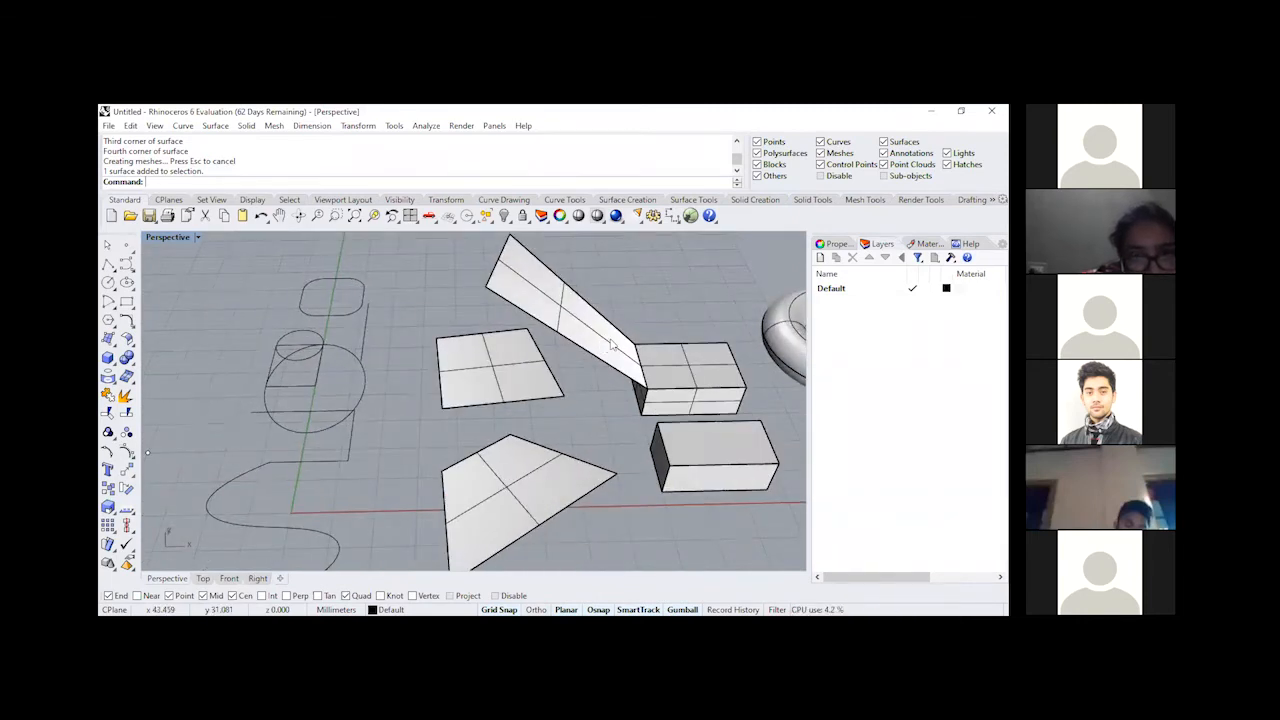
Step: Create a four-corner surface in front of the triangular surface, turning Grid Snap off for the last two corners, and inspect its shape
{"action": "scroll", "coordinate": [612, 345], "scroll_direction": "down", "scroll_amount": 4}
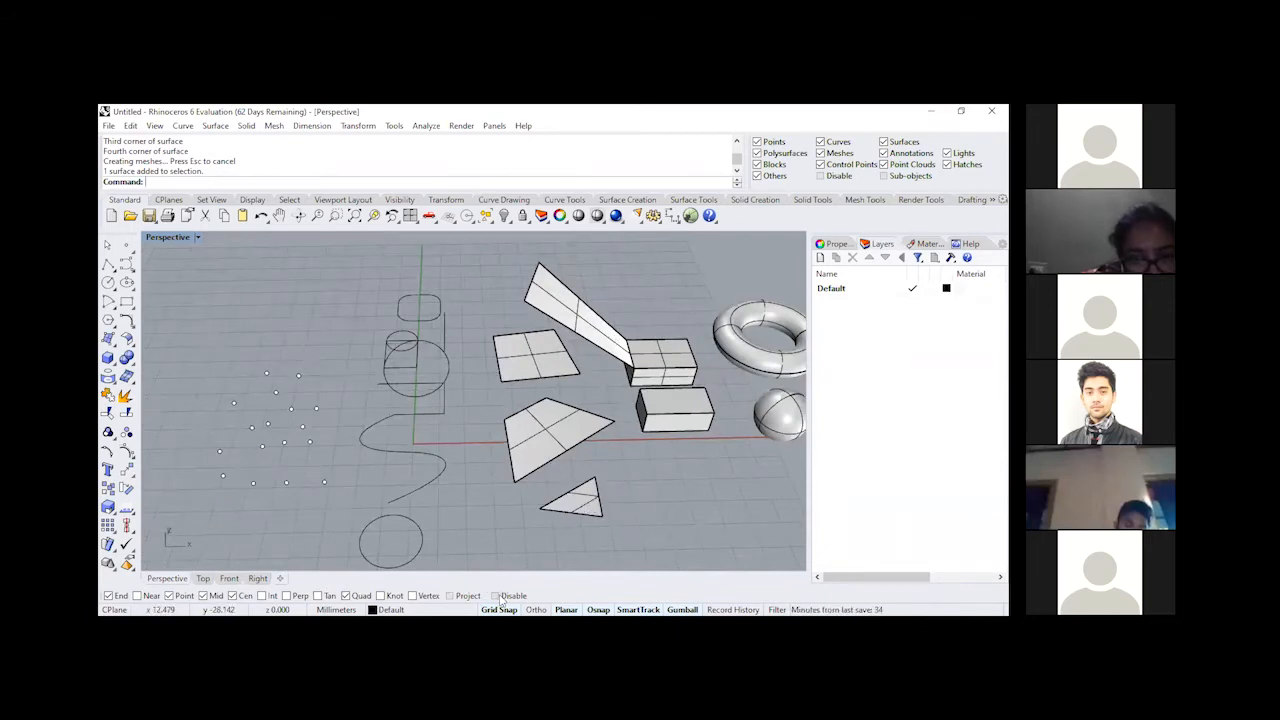
{"action": "scroll", "coordinate": [556, 519], "scroll_direction": "down", "scroll_amount": 3}
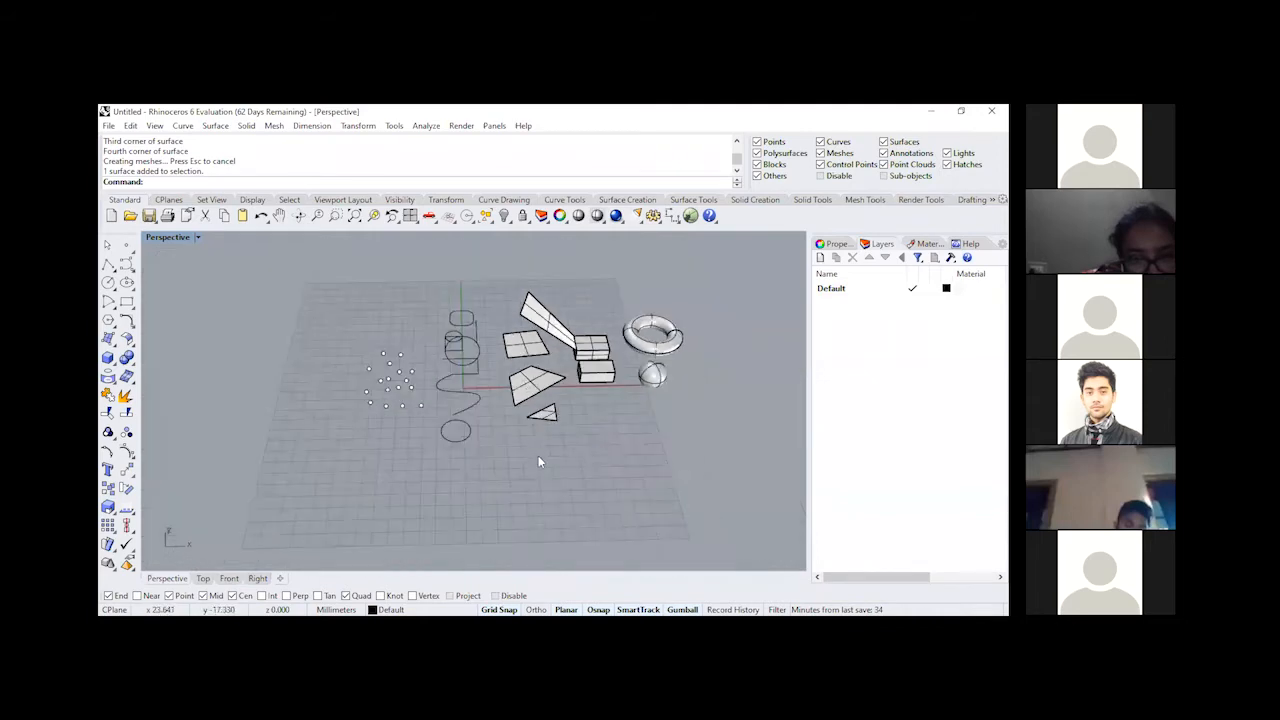
{"action": "scroll", "coordinate": [538, 455], "scroll_direction": "up", "scroll_amount": 5}
{"action": "scroll", "coordinate": [533, 368], "scroll_direction": "up", "scroll_amount": 2}
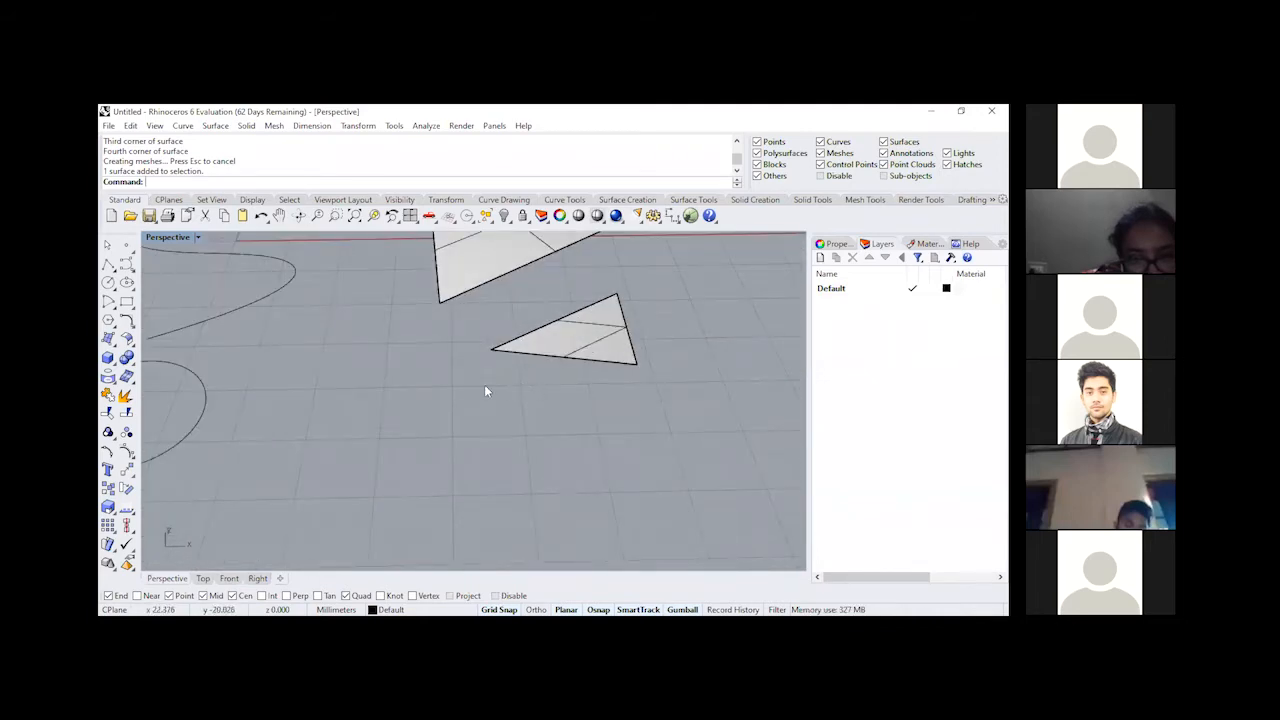
{"action": "left_click", "coordinate": [115, 346]}
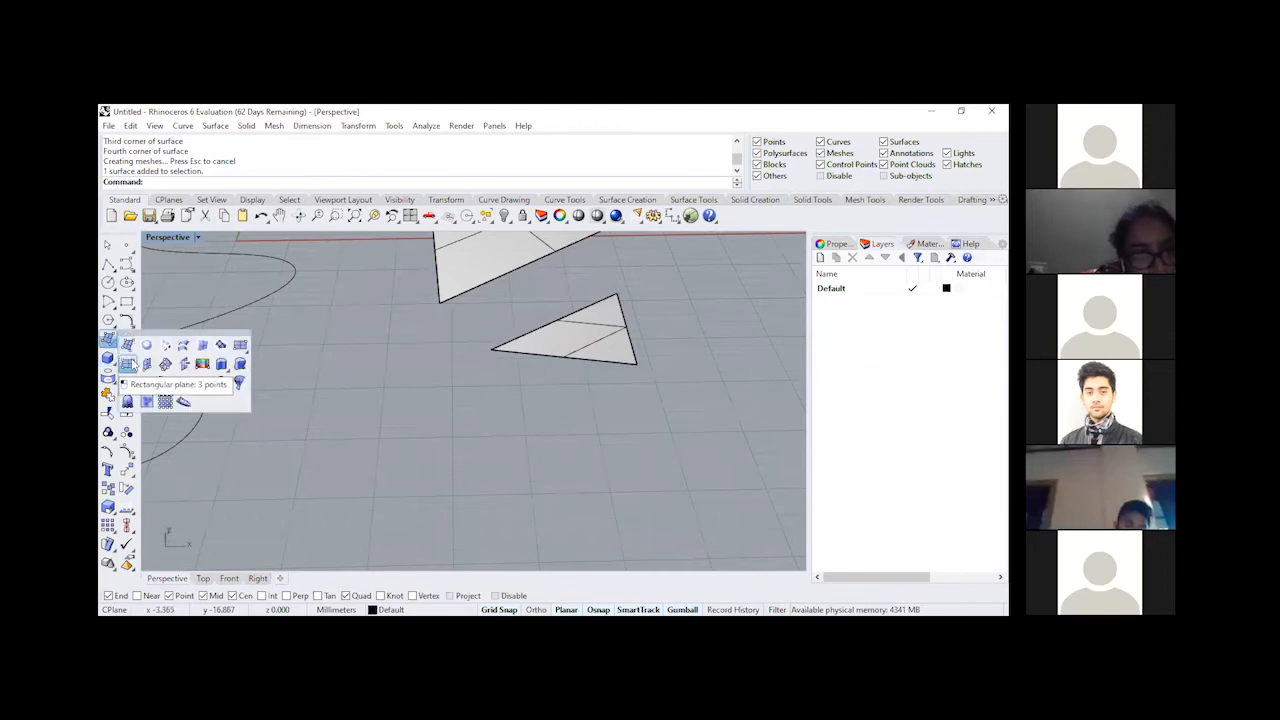
{"action": "left_click", "coordinate": [129, 345]}
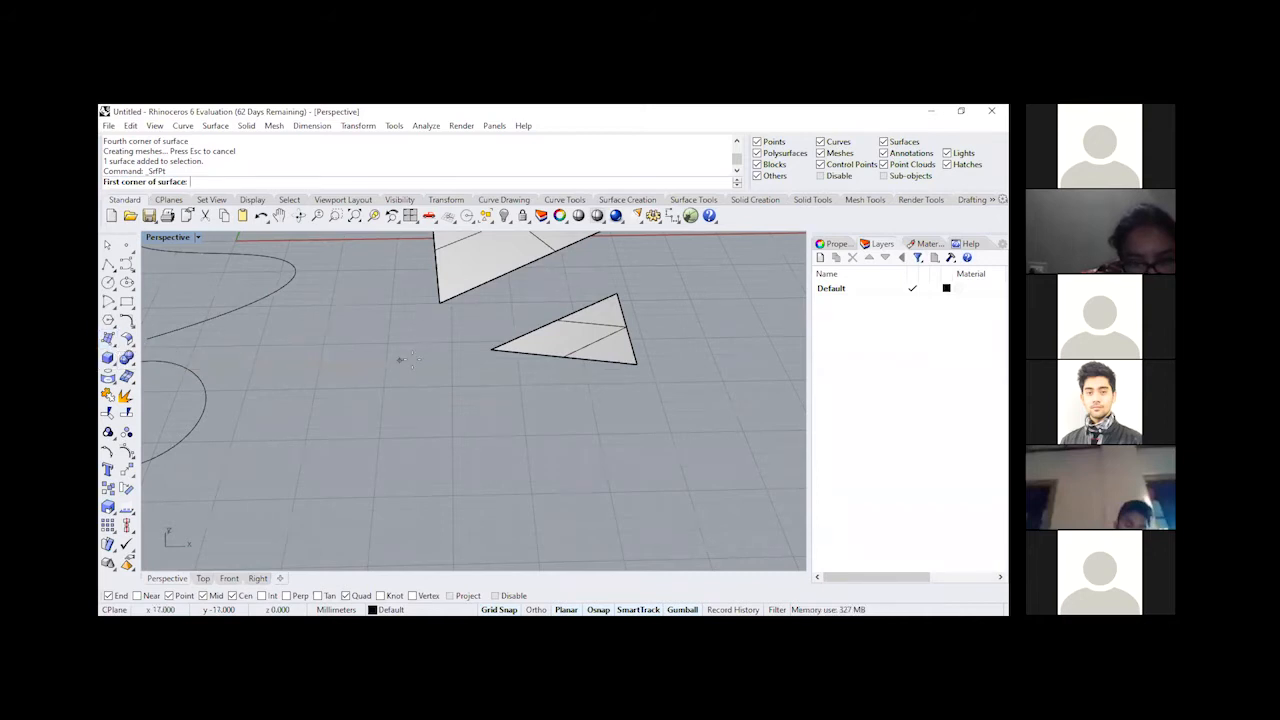
{"action": "left_click", "coordinate": [453, 435]}
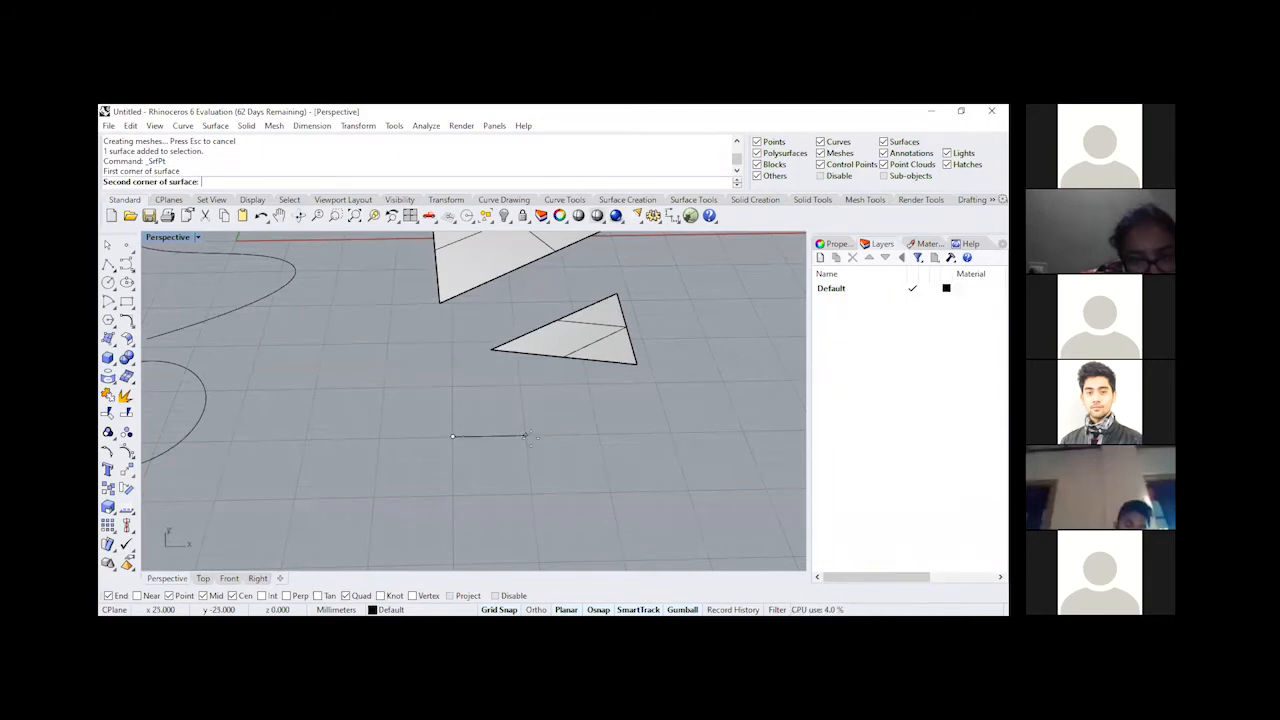
{"action": "left_click", "coordinate": [598, 433]}
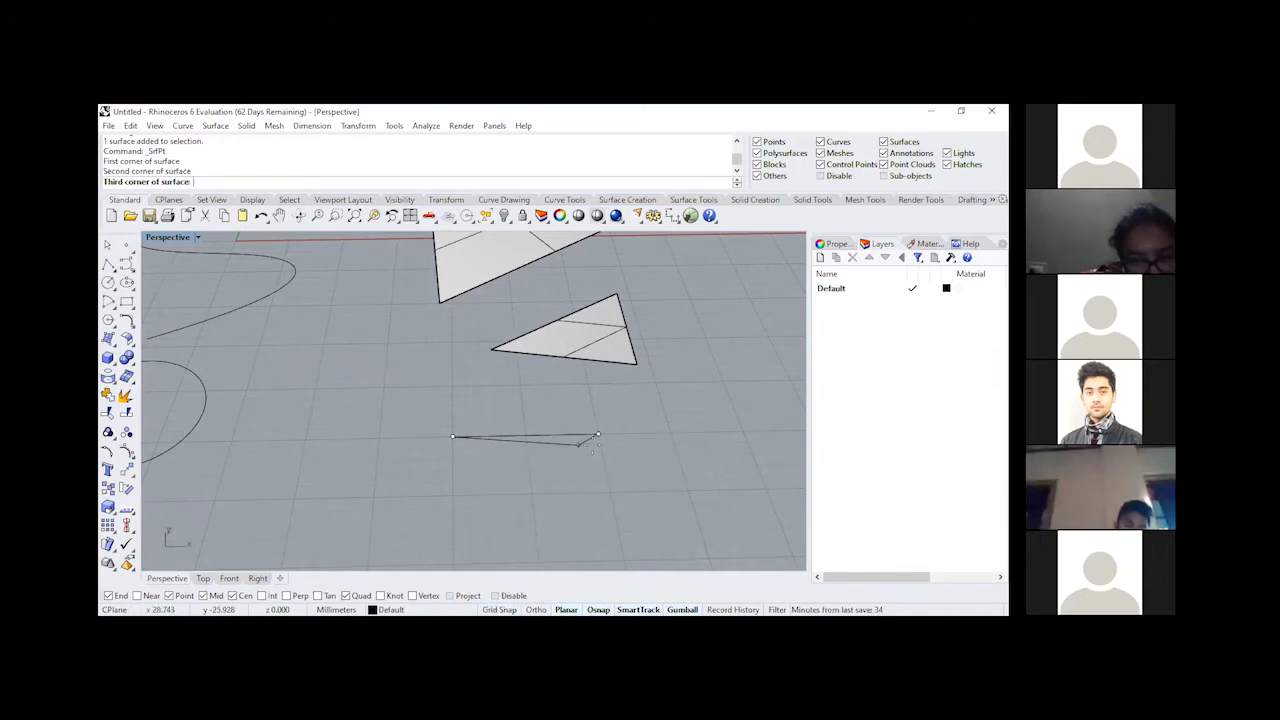
{"action": "left_click", "coordinate": [634, 477]}
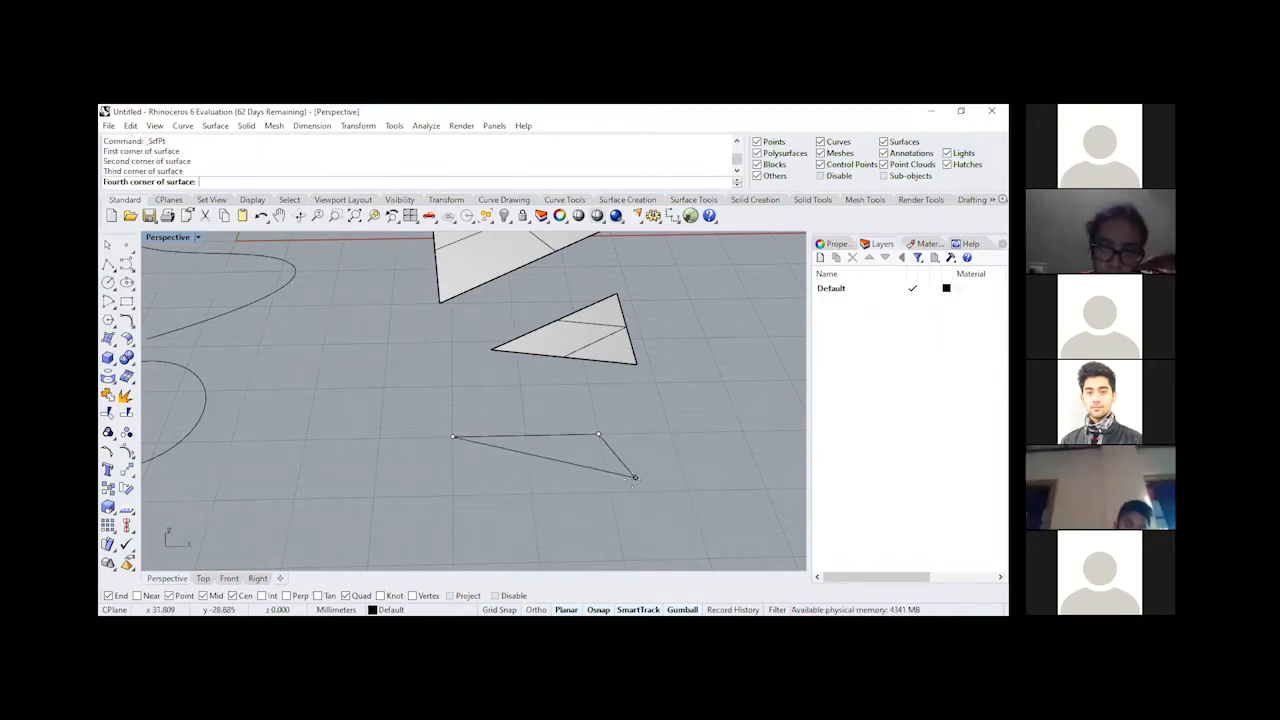
{"action": "left_click", "coordinate": [460, 544]}
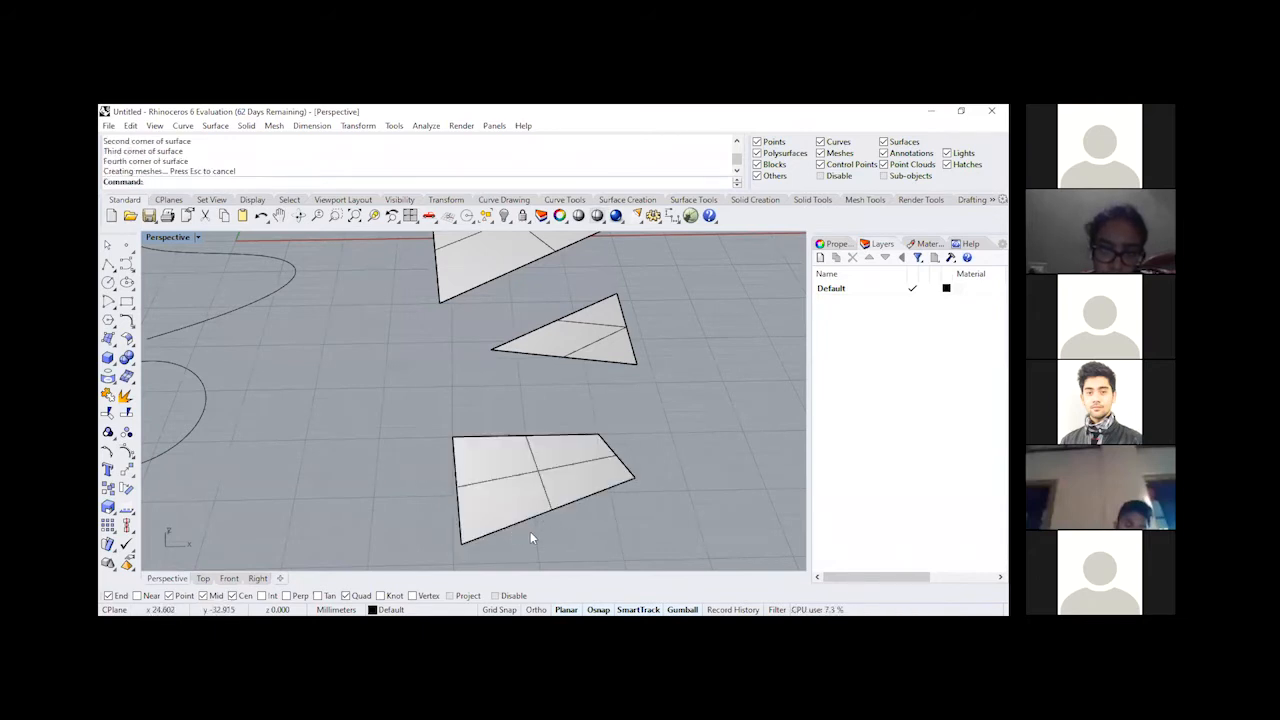
{"action": "scroll", "coordinate": [530, 531], "scroll_direction": "up", "scroll_amount": 5}
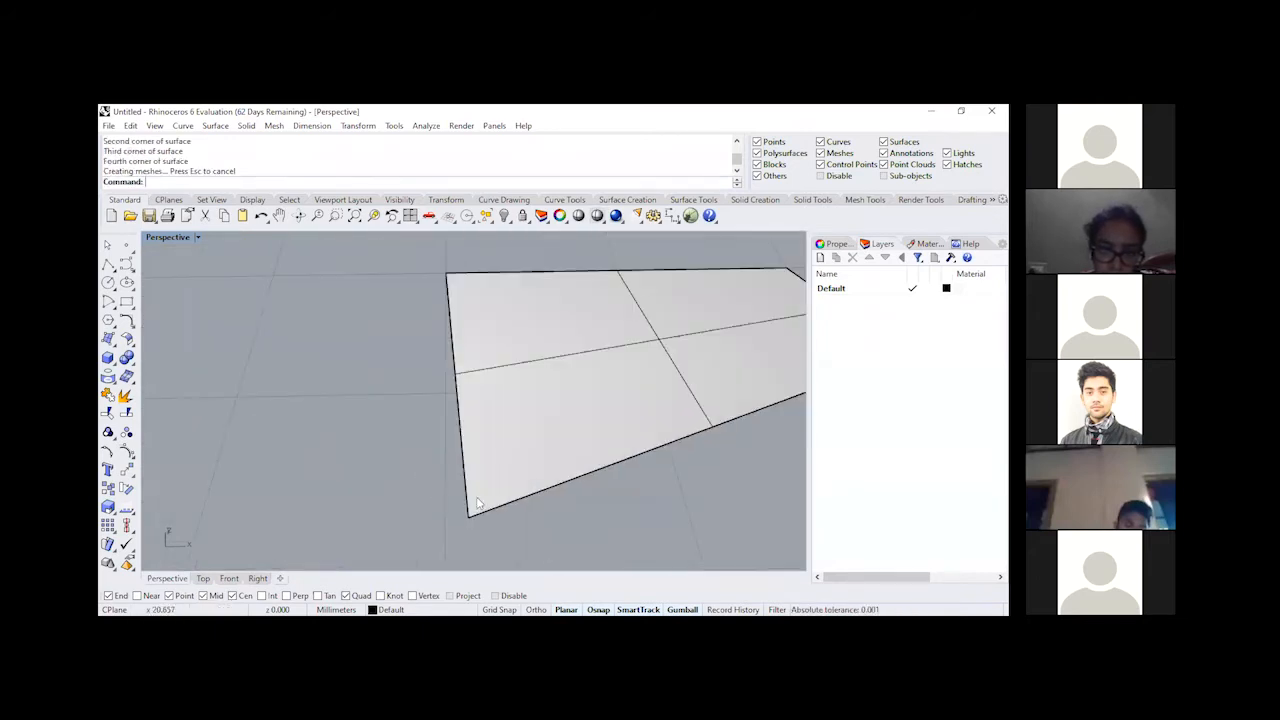
{"action": "scroll", "coordinate": [339, 492], "scroll_direction": "down", "scroll_amount": 3}
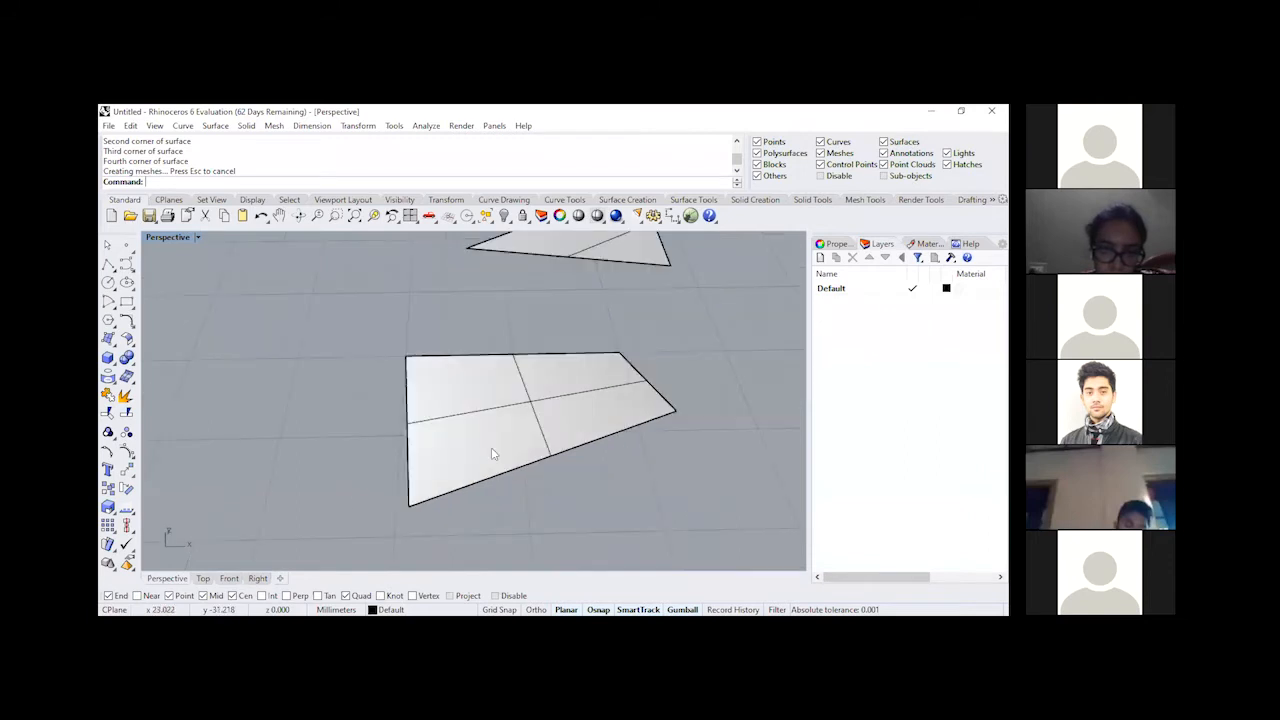
{"action": "right_click_drag", "start_coordinate": [514, 449], "coordinate": [474, 474], "text": "shift"}
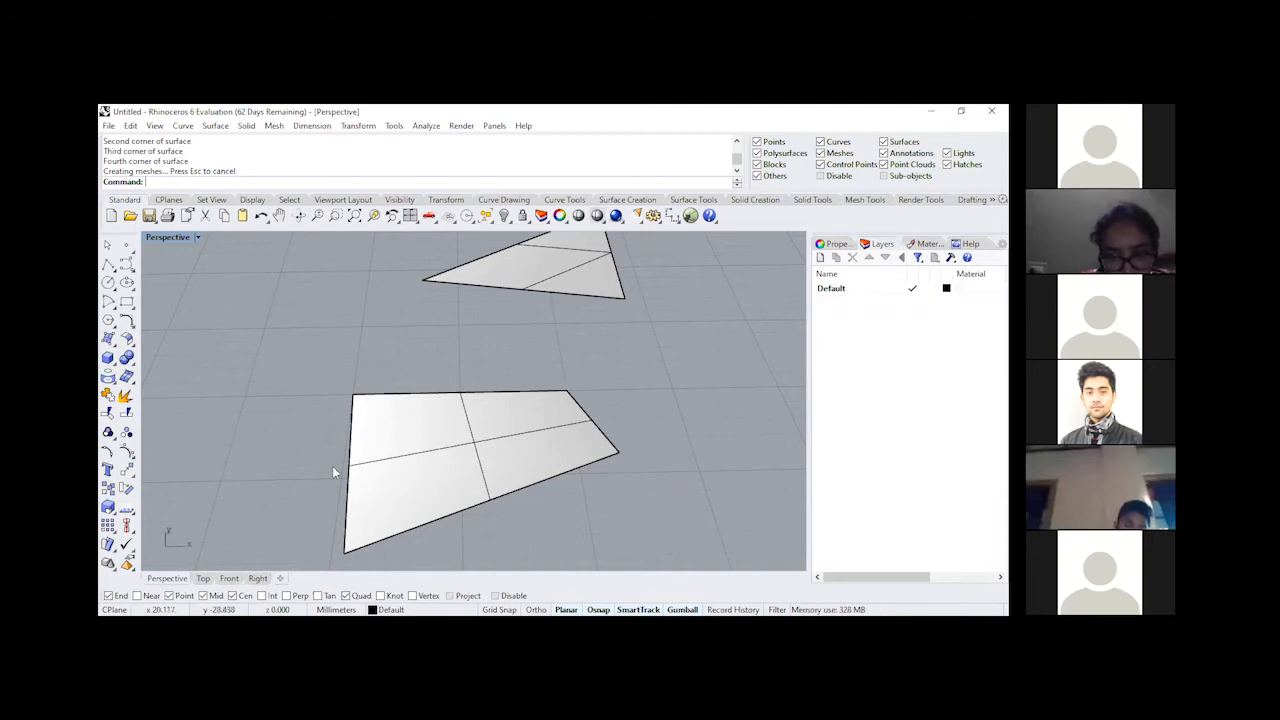
Step: Draw a corner-to-corner solid box across the X axis from the two existing boxes, with a larger base and greater height than theirs
{"action": "scroll", "coordinate": [322, 490], "scroll_direction": "down", "scroll_amount": 6}
{"action": "right_click_drag", "start_coordinate": [468, 414], "coordinate": [538, 495], "text": "shift"}
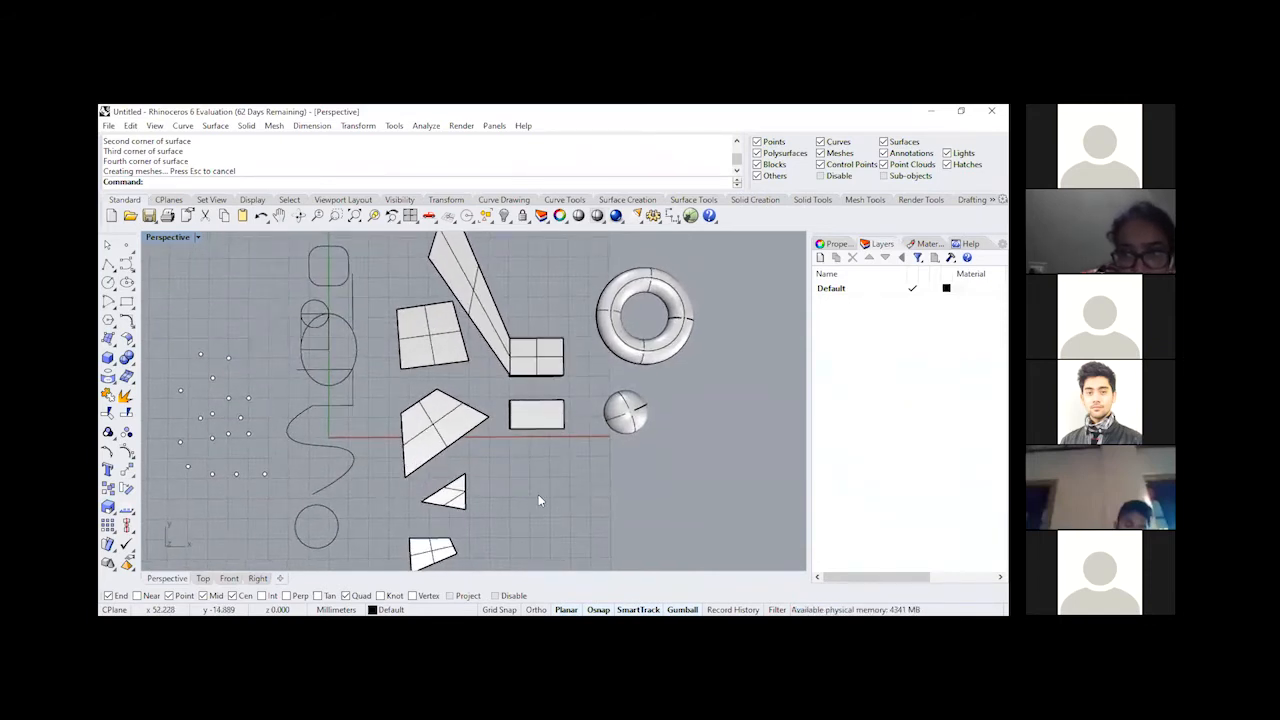
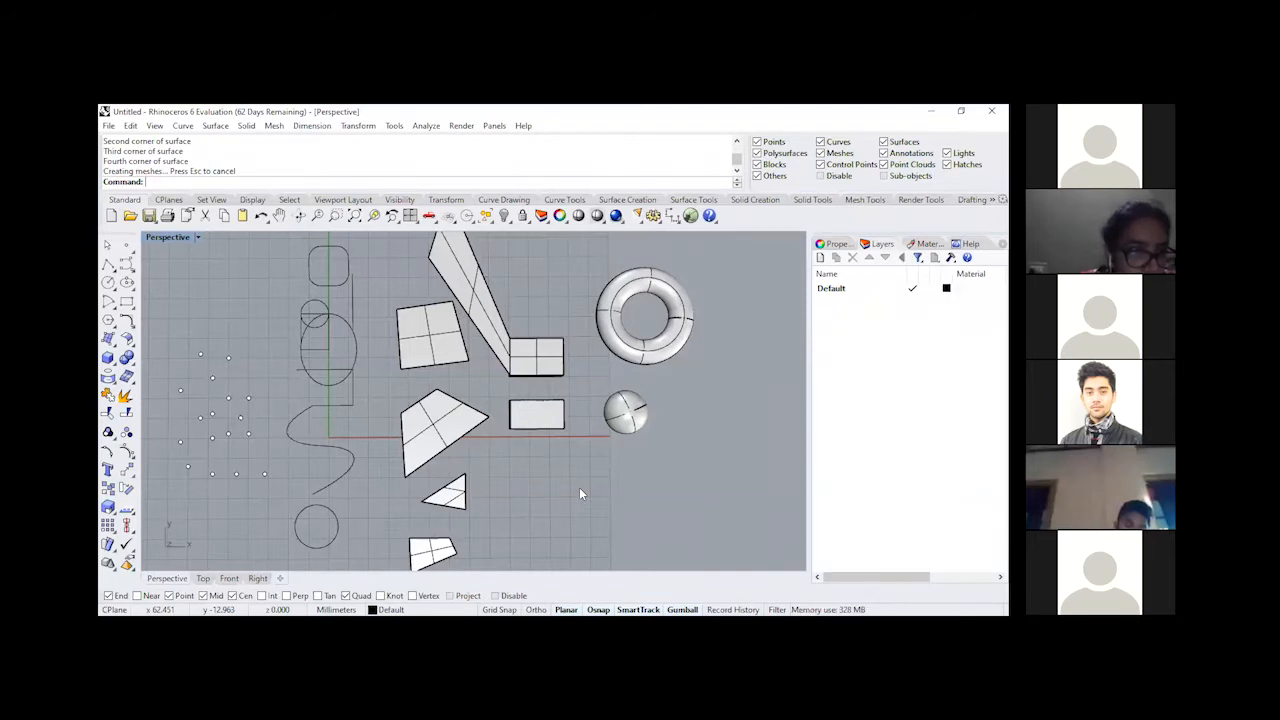
{"action": "right_click_drag", "start_coordinate": [580, 377], "coordinate": [502, 405]}
{"action": "scroll", "coordinate": [502, 405], "scroll_direction": "up", "scroll_amount": 5}
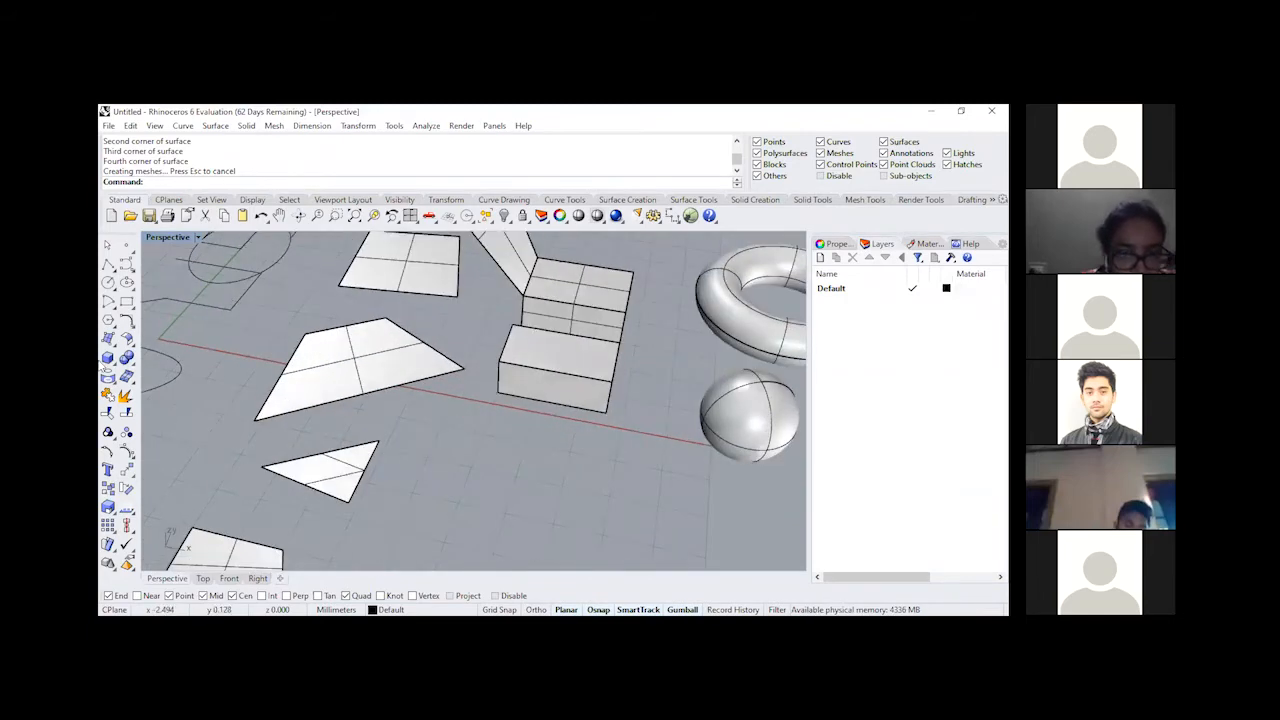
{"action": "left_click", "coordinate": [108, 357]}
{"action": "left_click", "coordinate": [500, 435]}
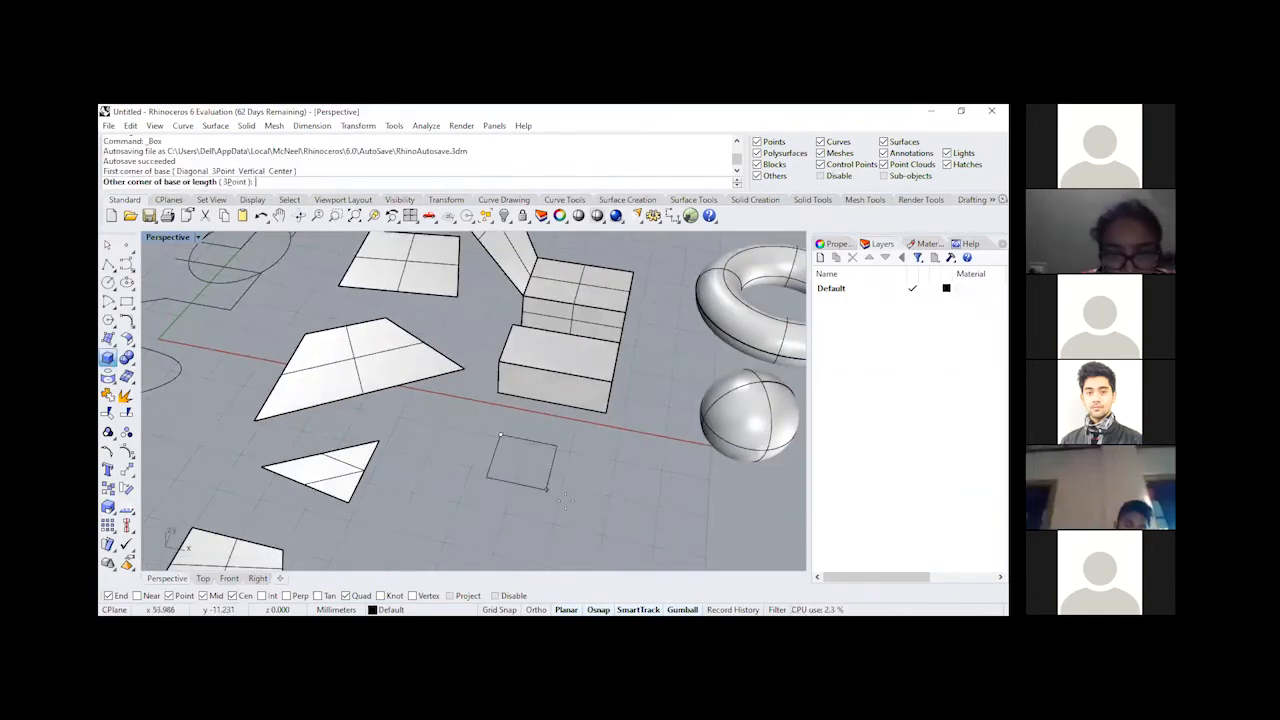
{"action": "left_click", "coordinate": [620, 547]}
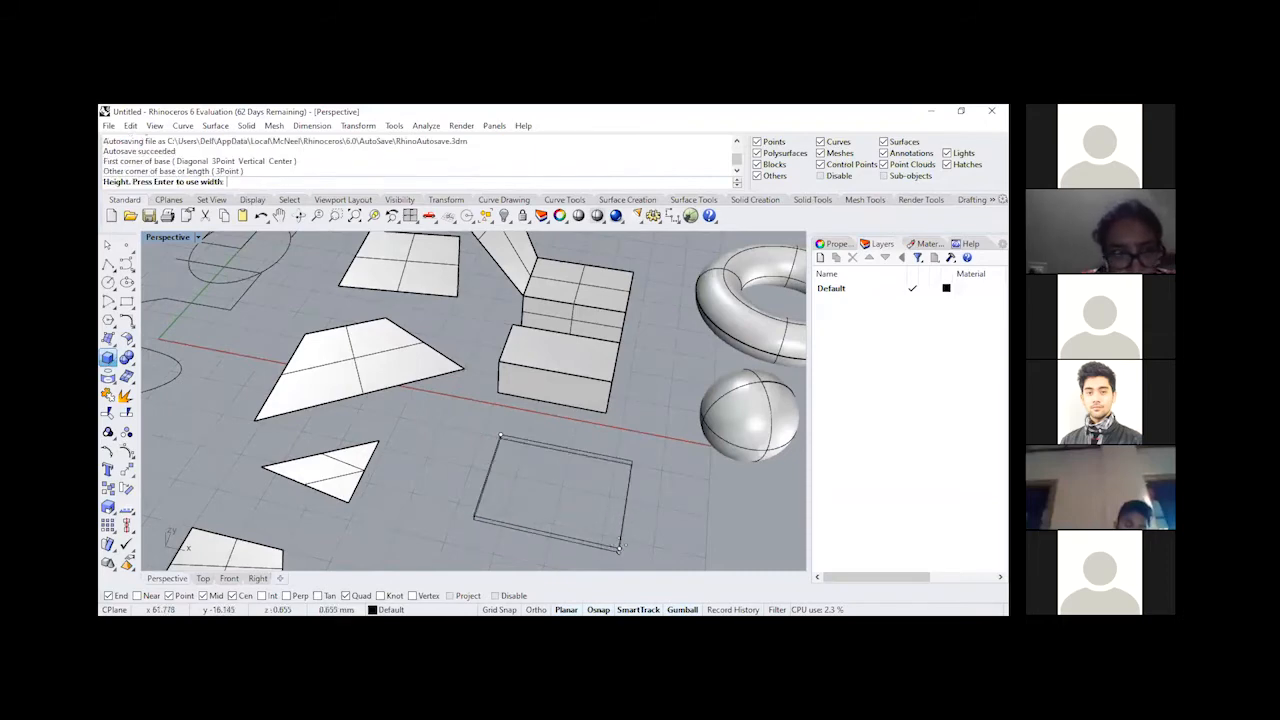
{"action": "left_click", "coordinate": [642, 500]}
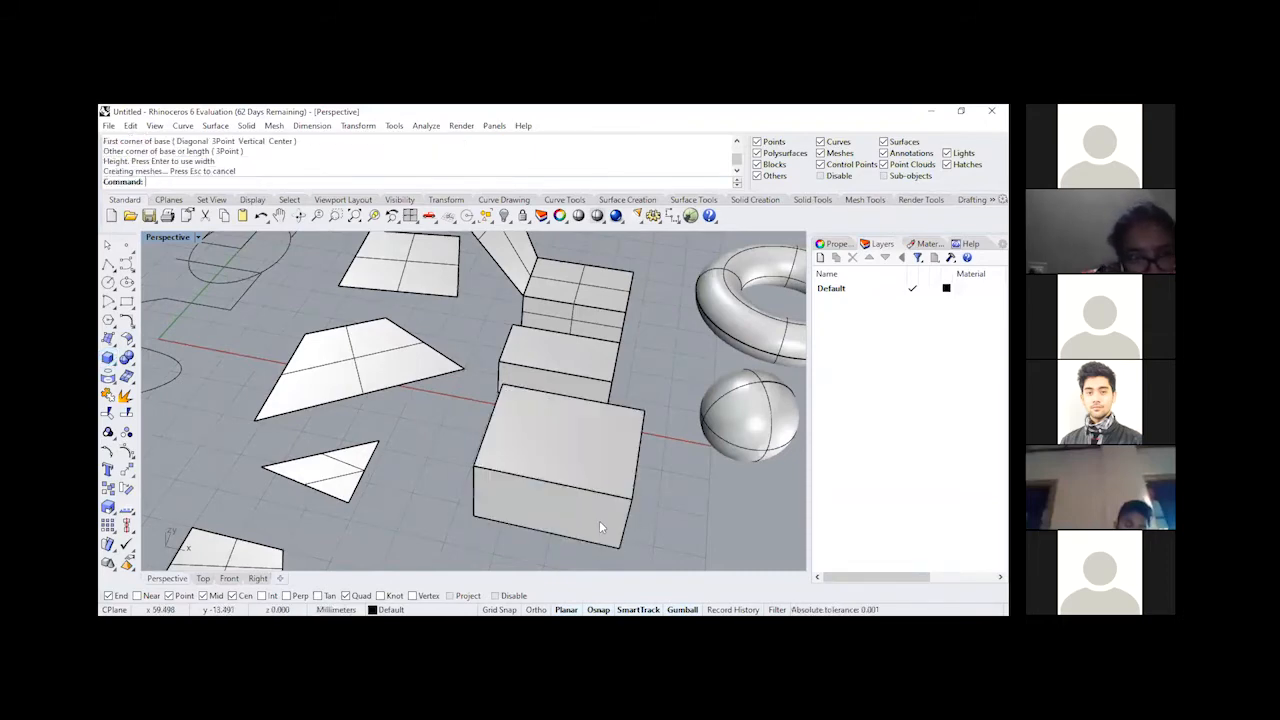
Step: Create a solid ellipsoid in front of the sphere from its center and three axis ends, with the longest axis nearest the X direction
{"action": "right_click_drag", "start_coordinate": [604, 475], "coordinate": [580, 513]}
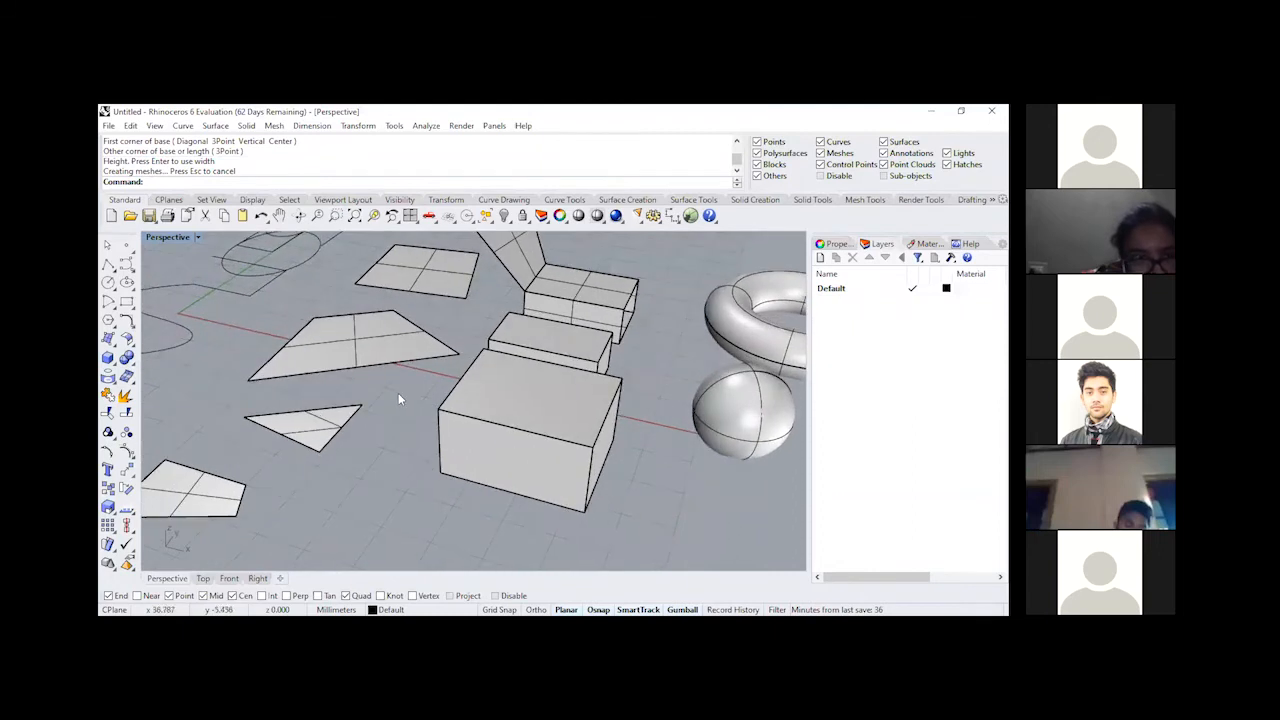
{"action": "scroll", "coordinate": [400, 395], "scroll_direction": "down", "scroll_amount": 5}
{"action": "scroll", "coordinate": [527, 414], "scroll_direction": "up", "scroll_amount": 3}
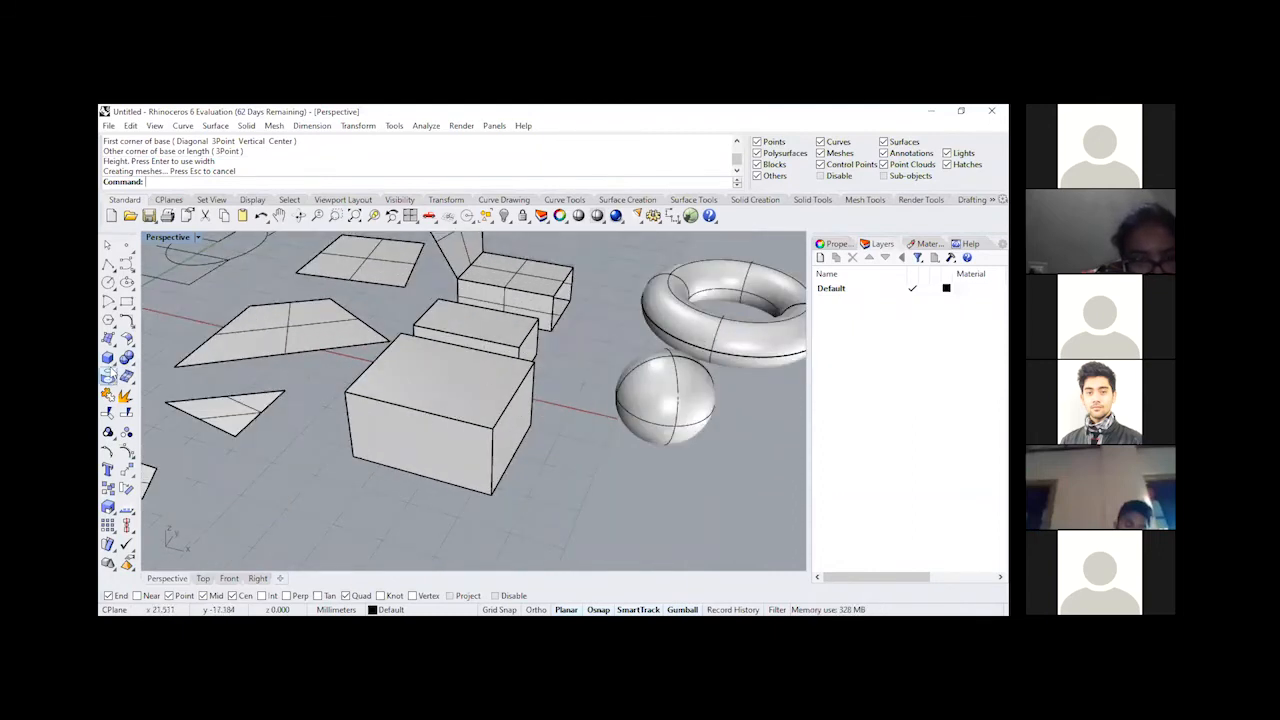
{"action": "left_click", "coordinate": [112, 362]}
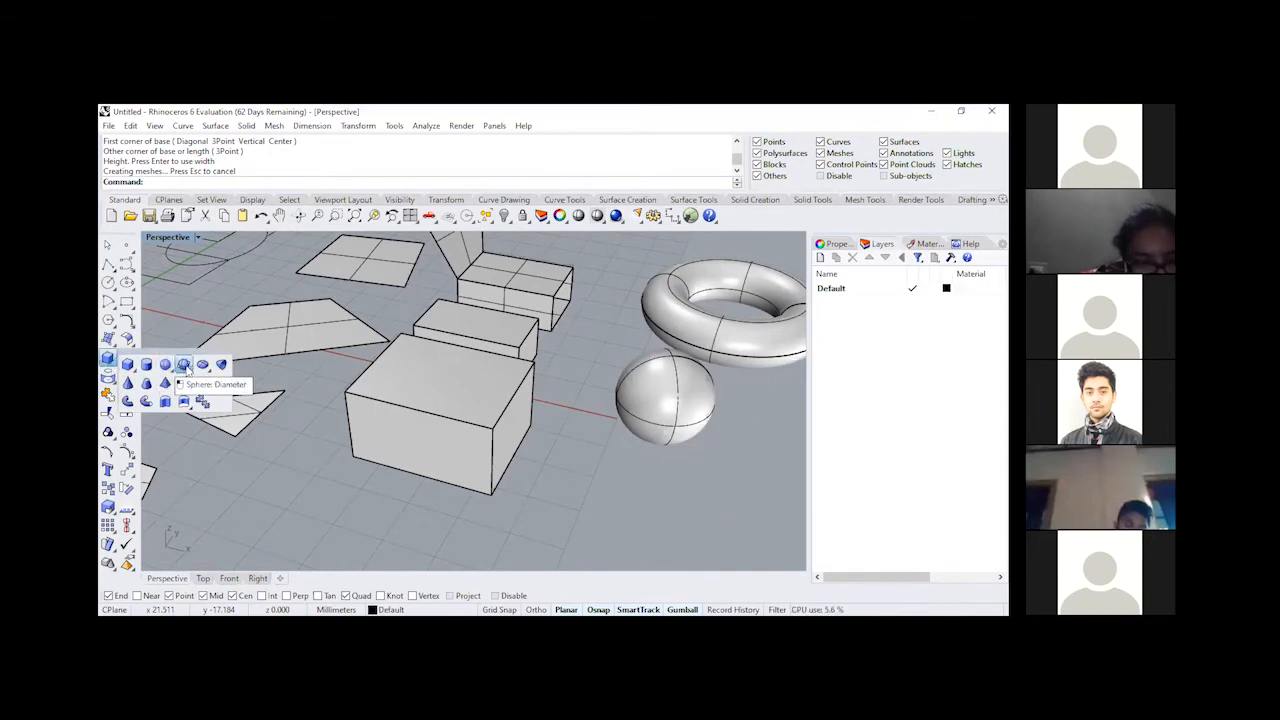
{"action": "left_click", "coordinate": [202, 366]}
{"action": "scroll", "coordinate": [543, 345], "scroll_direction": "down", "scroll_amount": 3}
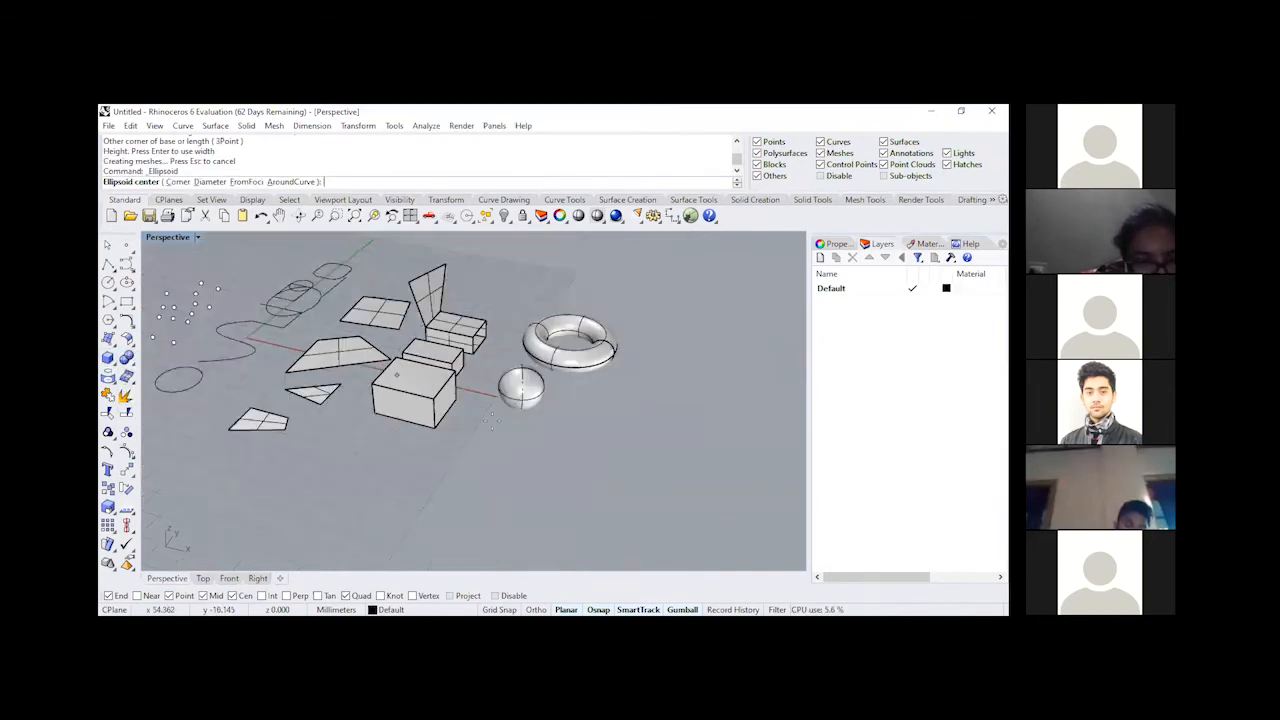
{"action": "scroll", "coordinate": [543, 345], "scroll_direction": "up", "scroll_amount": 3}
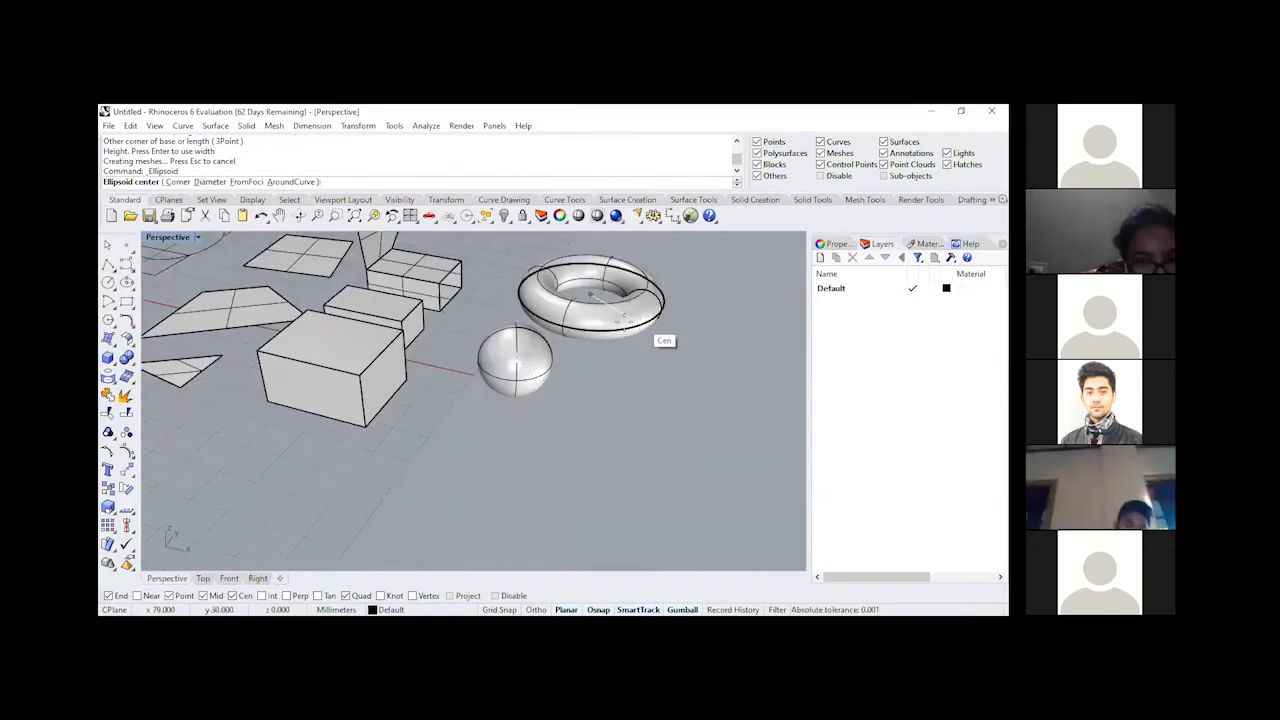
{"action": "left_click", "coordinate": [525, 457]}
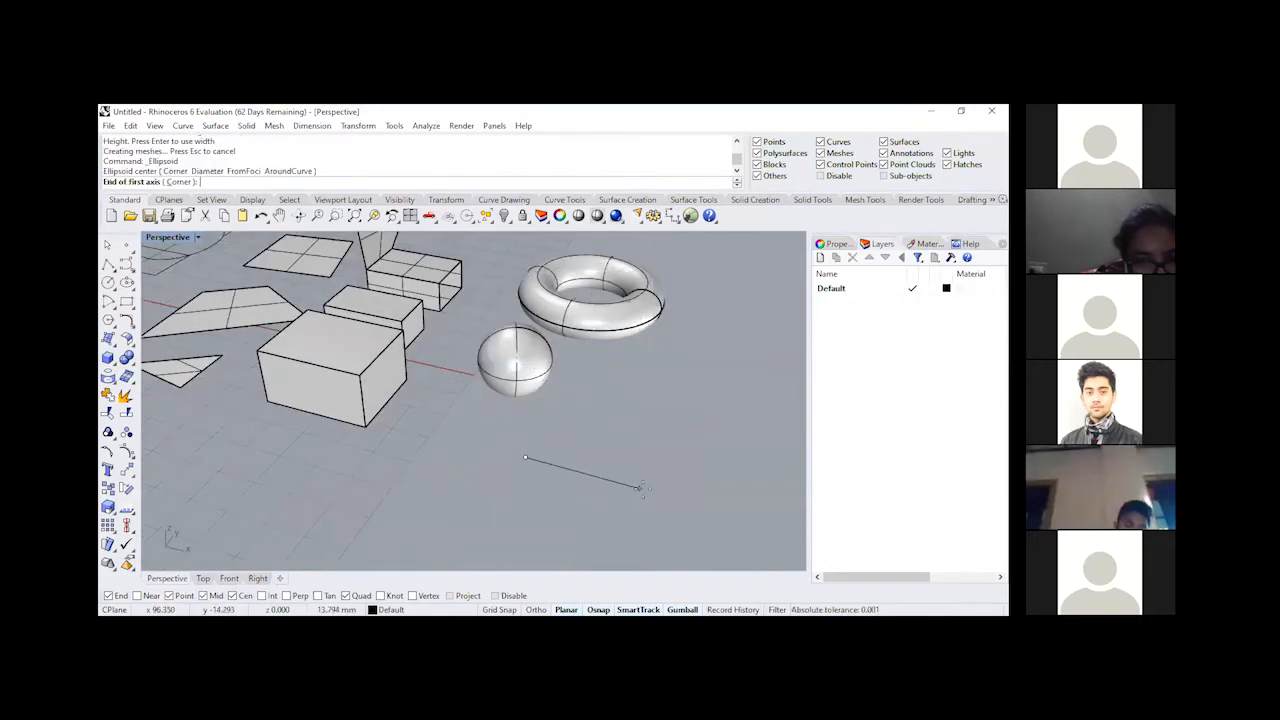
{"action": "key", "text": "F8"}
{"action": "left_click", "coordinate": [618, 480]}
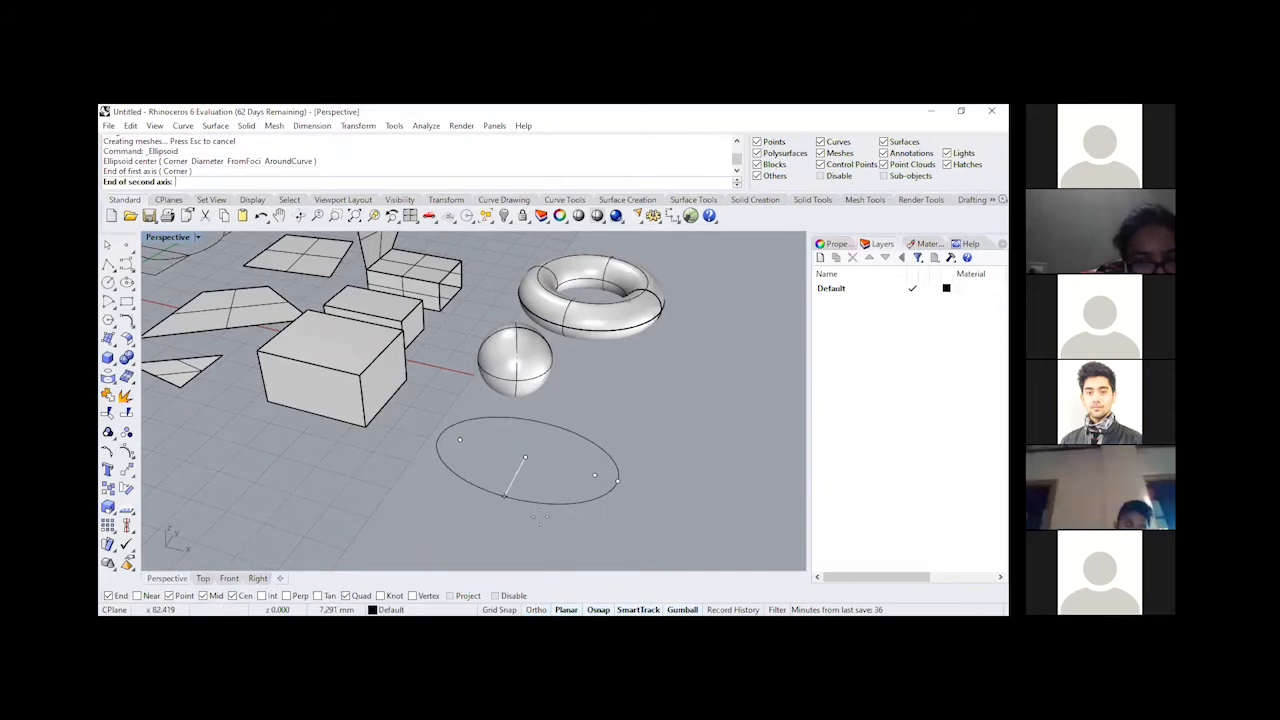
{"action": "left_click", "coordinate": [522, 512]}
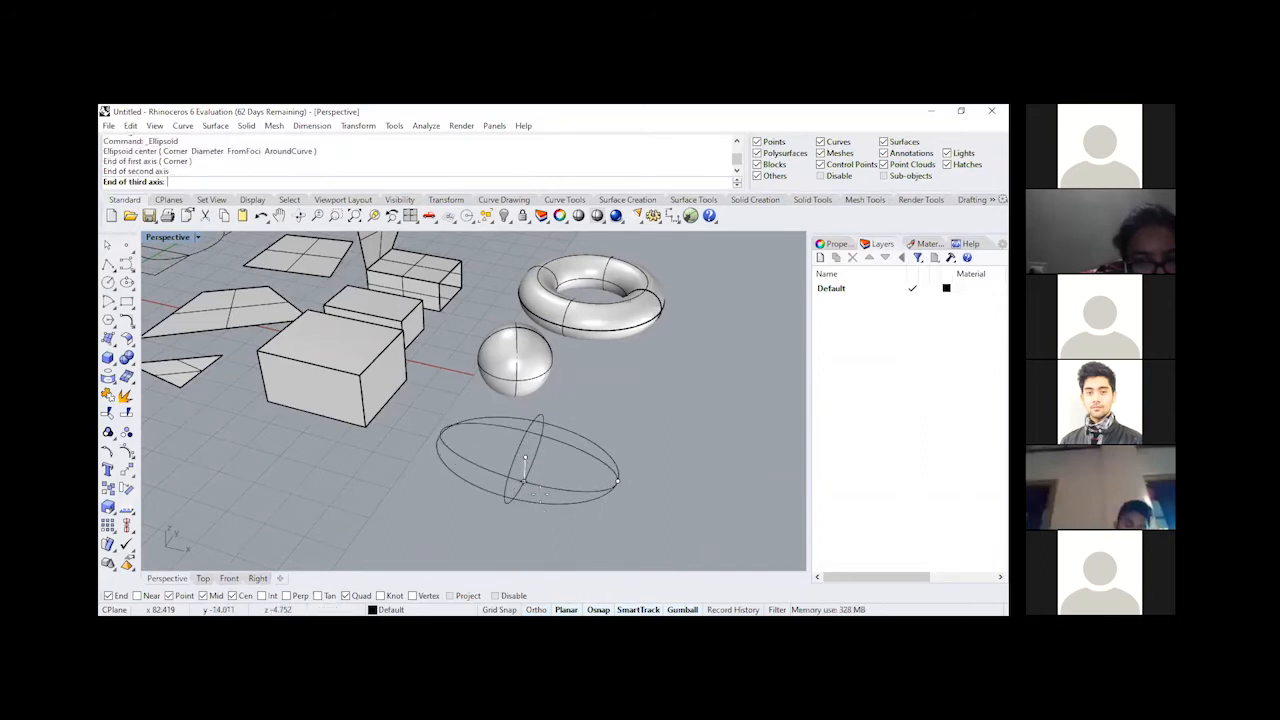
{"action": "left_click", "coordinate": [513, 508]}
{"action": "right_click_drag", "start_coordinate": [512, 504], "coordinate": [595, 500]}
{"action": "scroll", "coordinate": [603, 418], "scroll_direction": "down", "scroll_amount": 3}
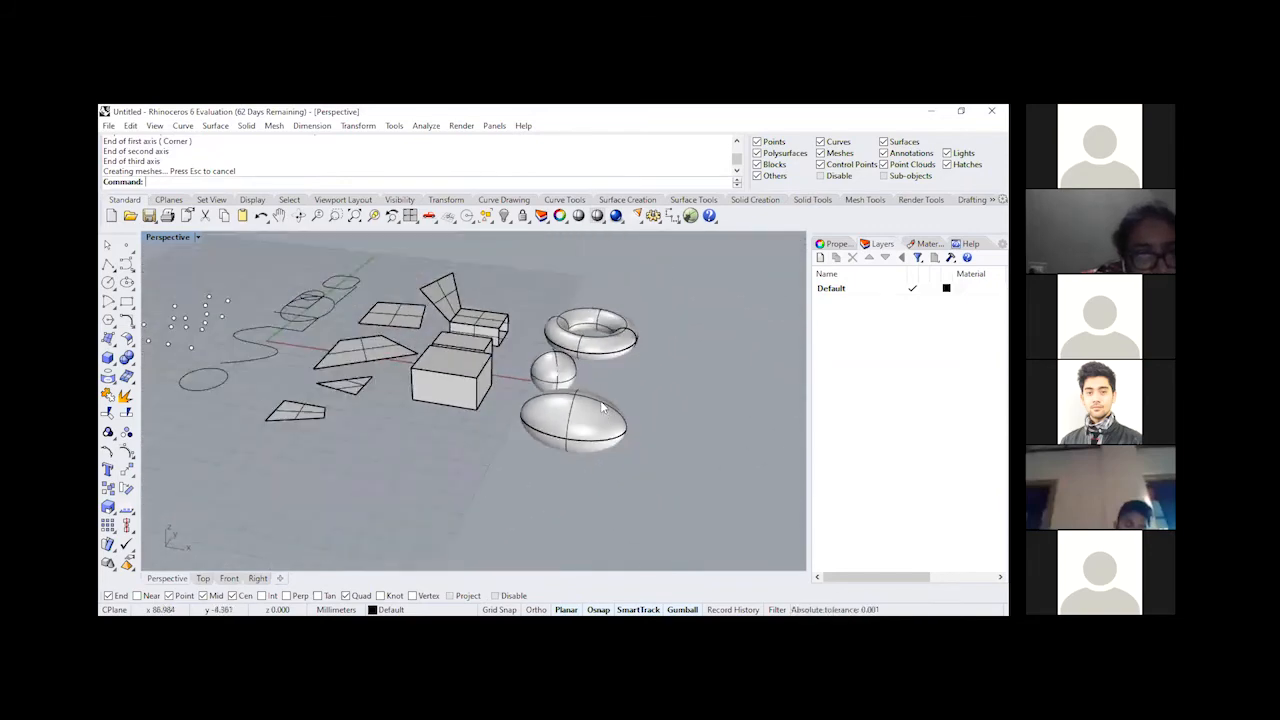
{"action": "right_click_drag", "start_coordinate": [603, 415], "coordinate": [595, 472], "text": "shift"}
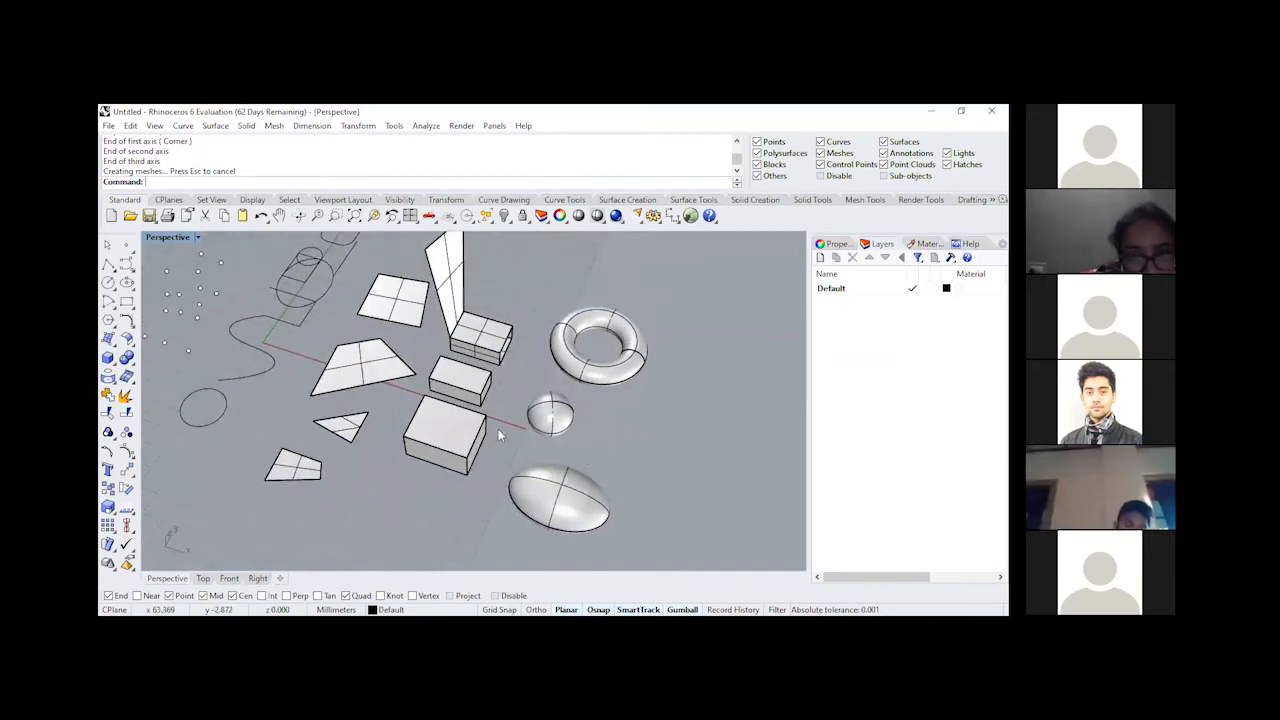
{"action": "scroll", "coordinate": [559, 430], "scroll_direction": "down", "scroll_amount": 4}
{"action": "right_click_drag", "start_coordinate": [520, 430], "coordinate": [586, 415], "text": "shift"}
{"action": "scroll", "coordinate": [551, 405], "scroll_direction": "up", "scroll_amount": 3}
{"action": "key", "text": "Return"}
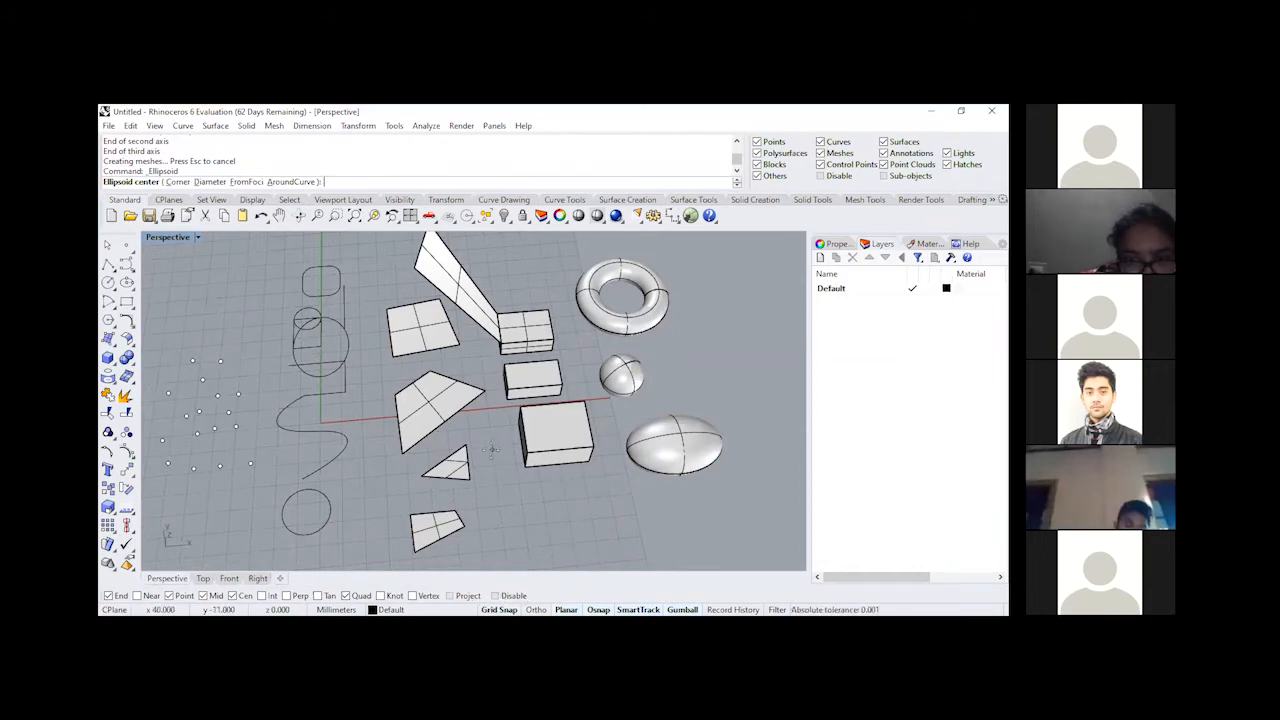
{"action": "scroll", "coordinate": [491, 450], "scroll_direction": "down", "scroll_amount": 4}
{"action": "scroll", "coordinate": [556, 507], "scroll_direction": "up", "scroll_amount": 6}
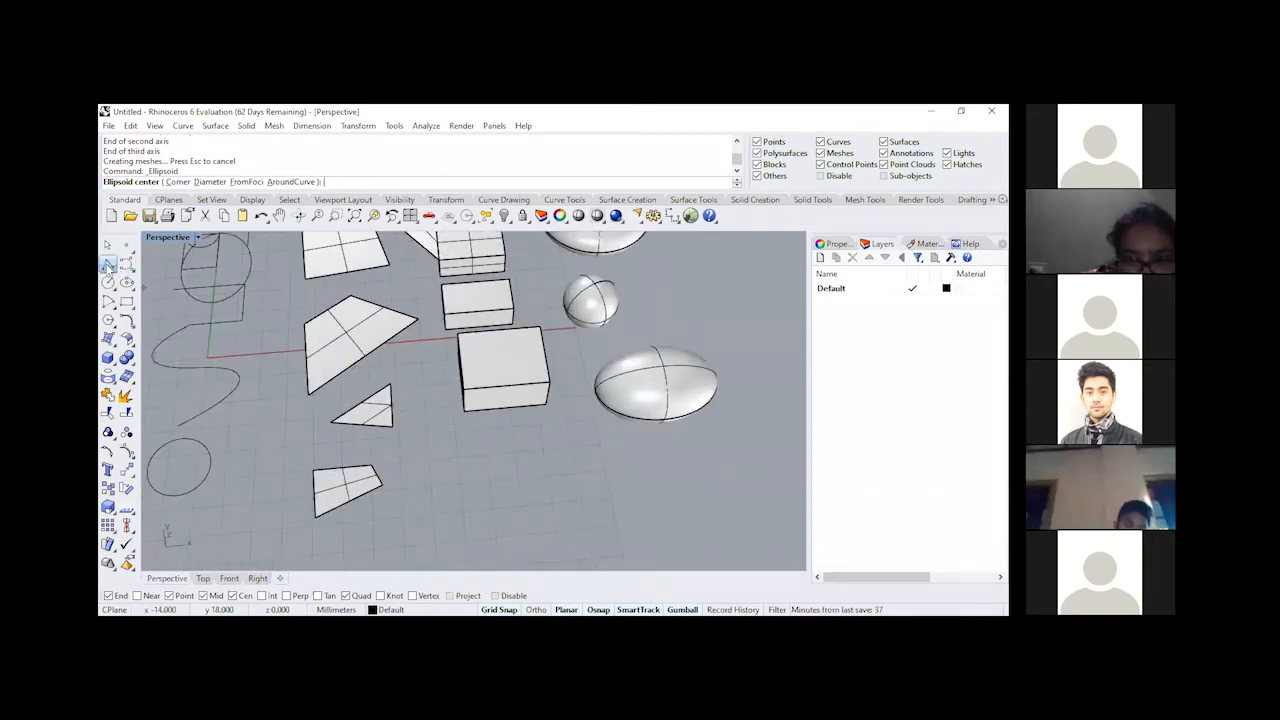
{"action": "left_click", "coordinate": [108, 263]}
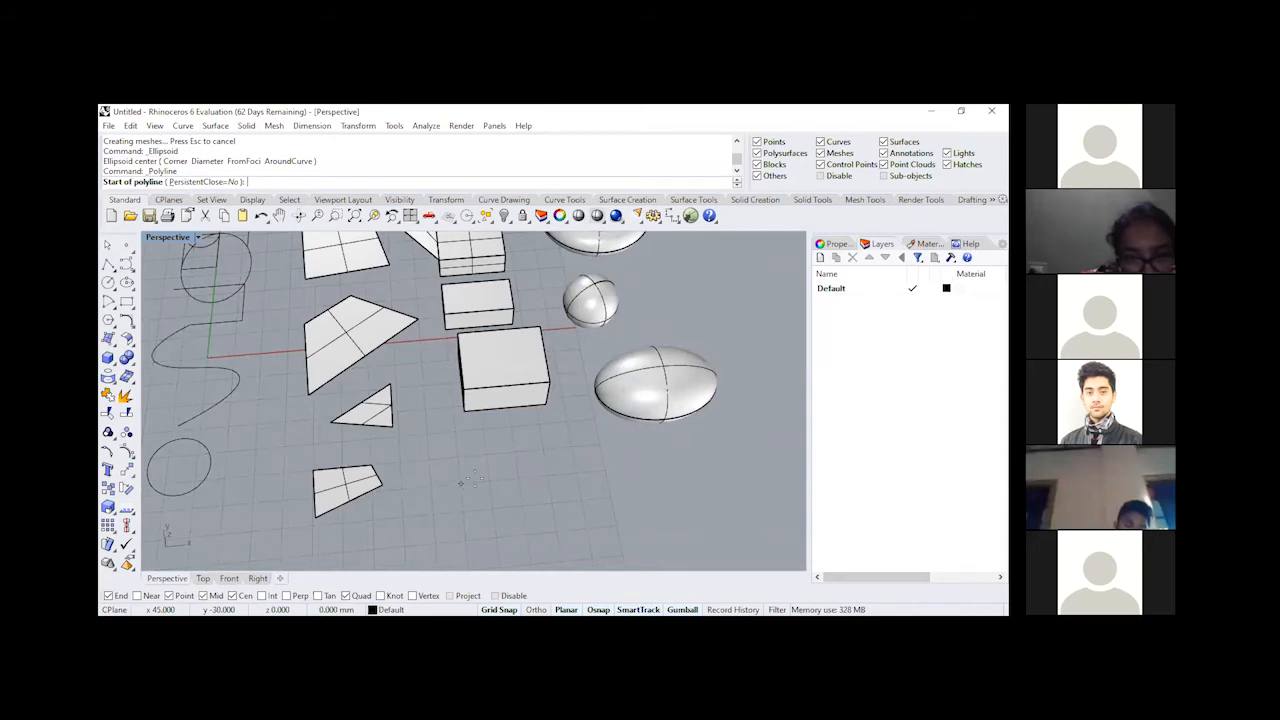
{"action": "scroll", "coordinate": [470, 482], "scroll_direction": "down", "scroll_amount": 2}
{"action": "scroll", "coordinate": [278, 508], "scroll_direction": "up", "scroll_amount": 5}
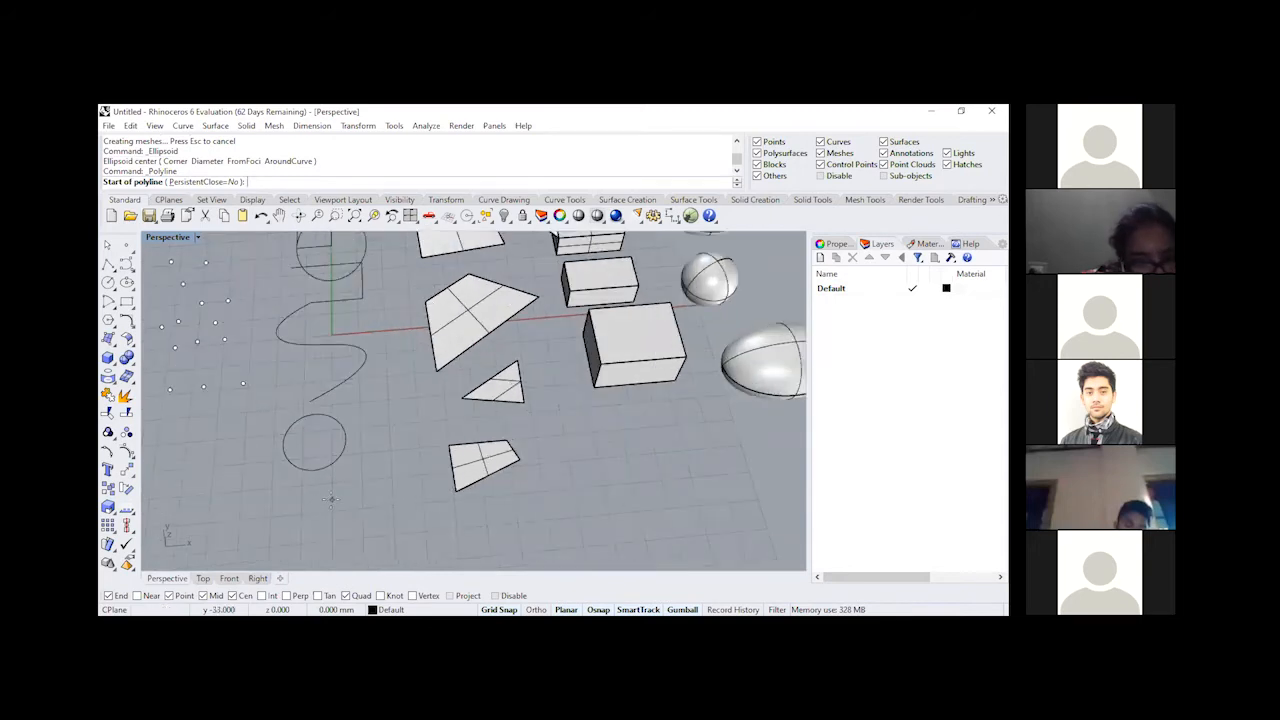
{"action": "left_click", "coordinate": [391, 468]}
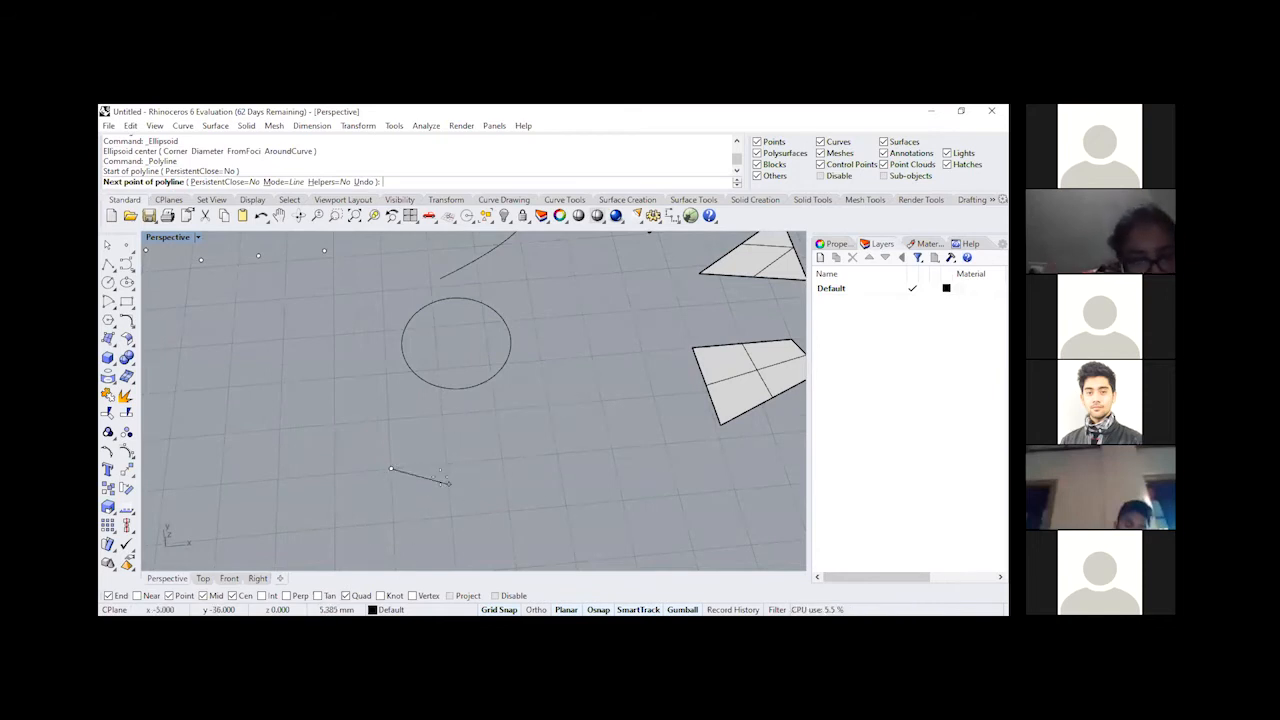
{"action": "scroll", "coordinate": [494, 477], "scroll_direction": "down", "scroll_amount": 3}
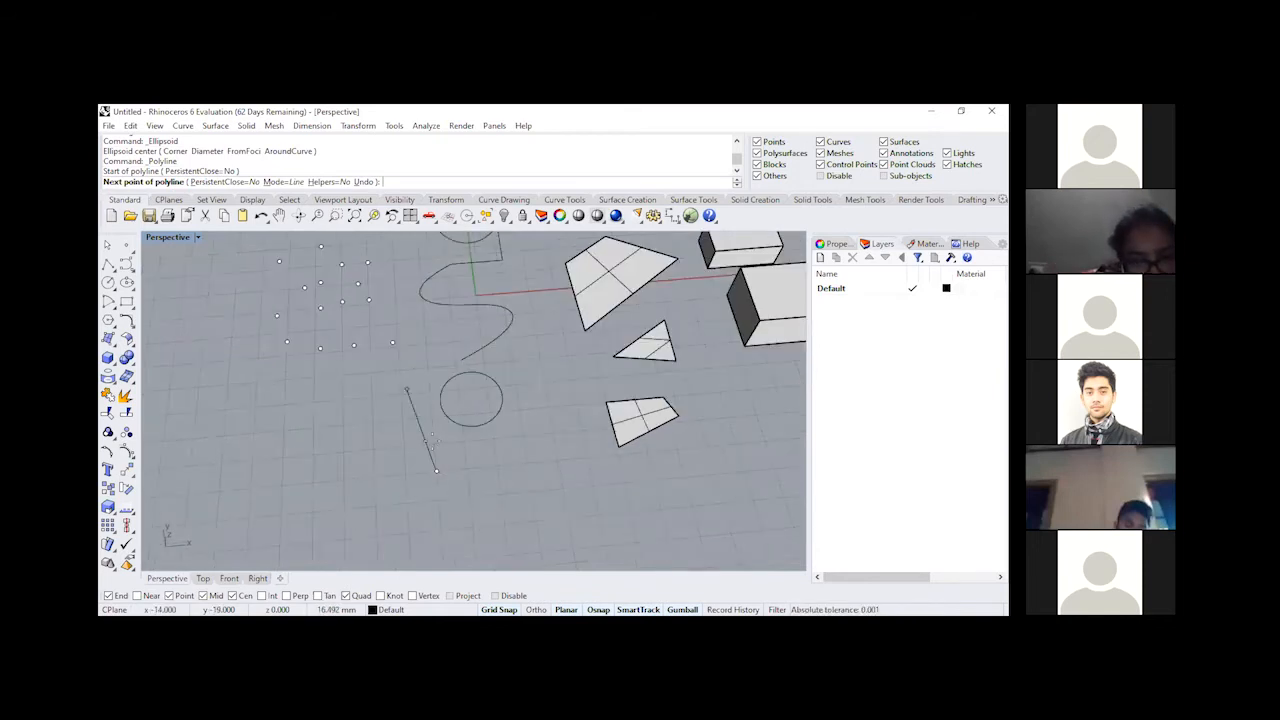
{"action": "scroll", "coordinate": [514, 463], "scroll_direction": "up", "scroll_amount": 2}
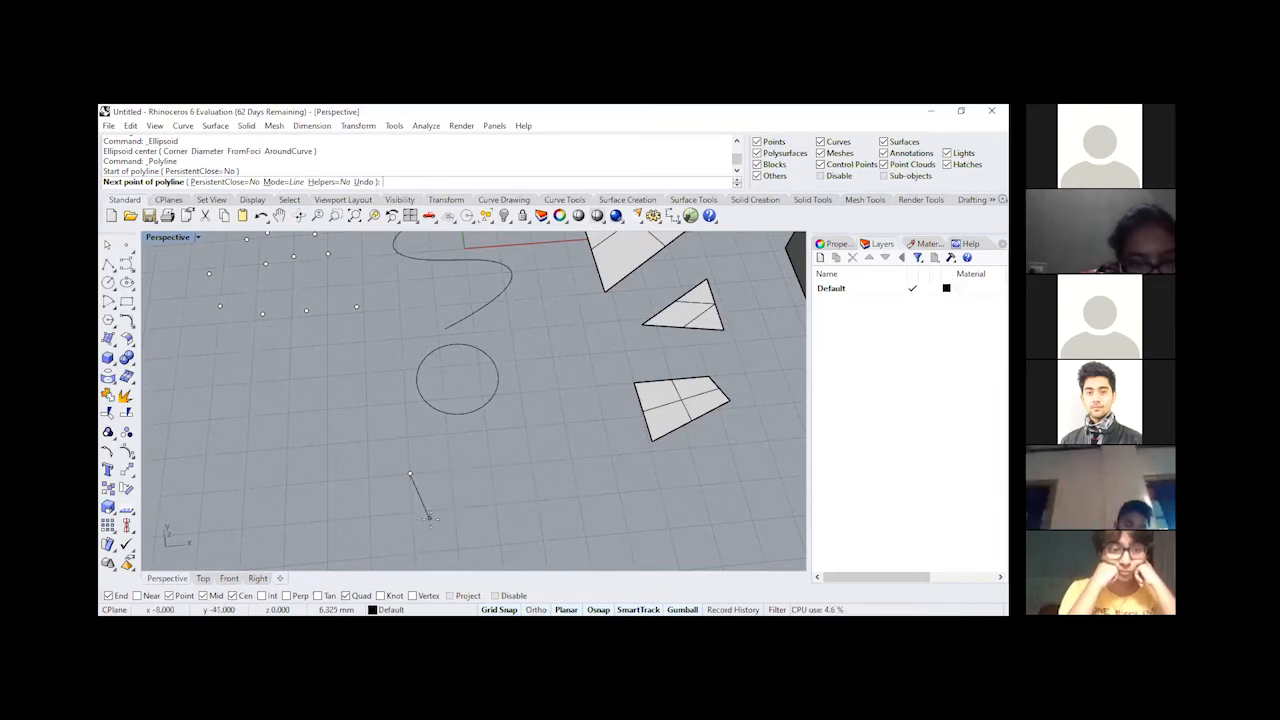
{"action": "key", "text": "Escape"}
Step: Examine the points, curves, corner-point surfaces and solids in the perspective view from several angles and distances
{"action": "scroll", "coordinate": [543, 490], "scroll_direction": "down", "scroll_amount": 3}
{"action": "right_click_drag", "start_coordinate": [540, 464], "coordinate": [464, 356], "text": "shift"}
{"action": "scroll", "coordinate": [459, 366], "scroll_direction": "up", "scroll_amount": 2}
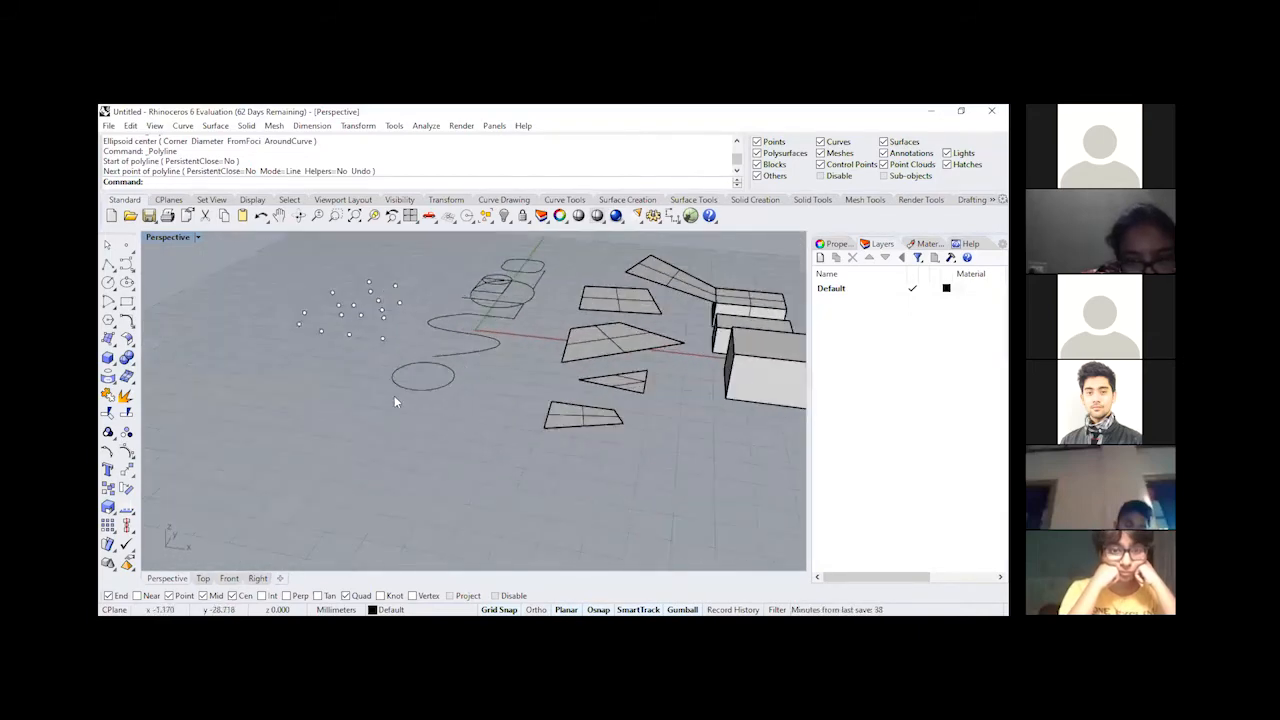
{"action": "right_click_drag", "start_coordinate": [367, 458], "coordinate": [364, 466]}
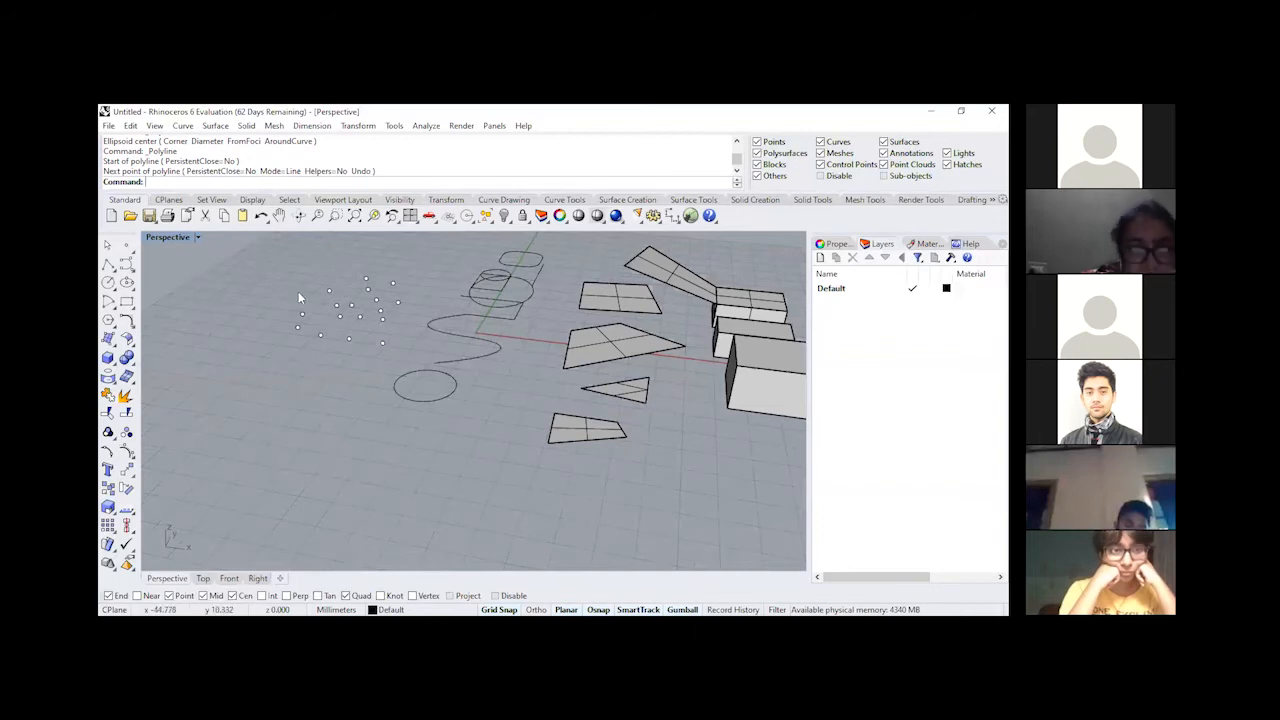
{"action": "scroll", "coordinate": [362, 364], "scroll_direction": "down", "scroll_amount": 5}
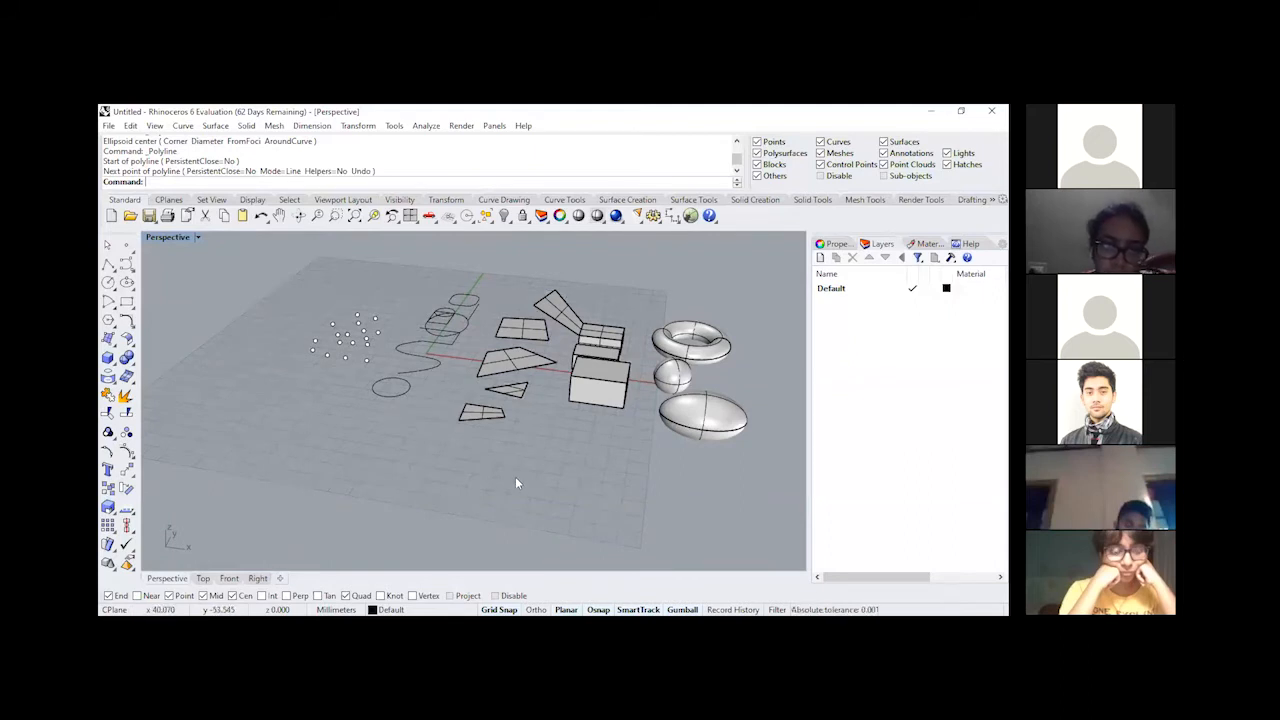
{"action": "right_click_drag", "start_coordinate": [517, 483], "coordinate": [437, 457]}
{"action": "right_click_drag", "start_coordinate": [419, 440], "coordinate": [588, 498]}
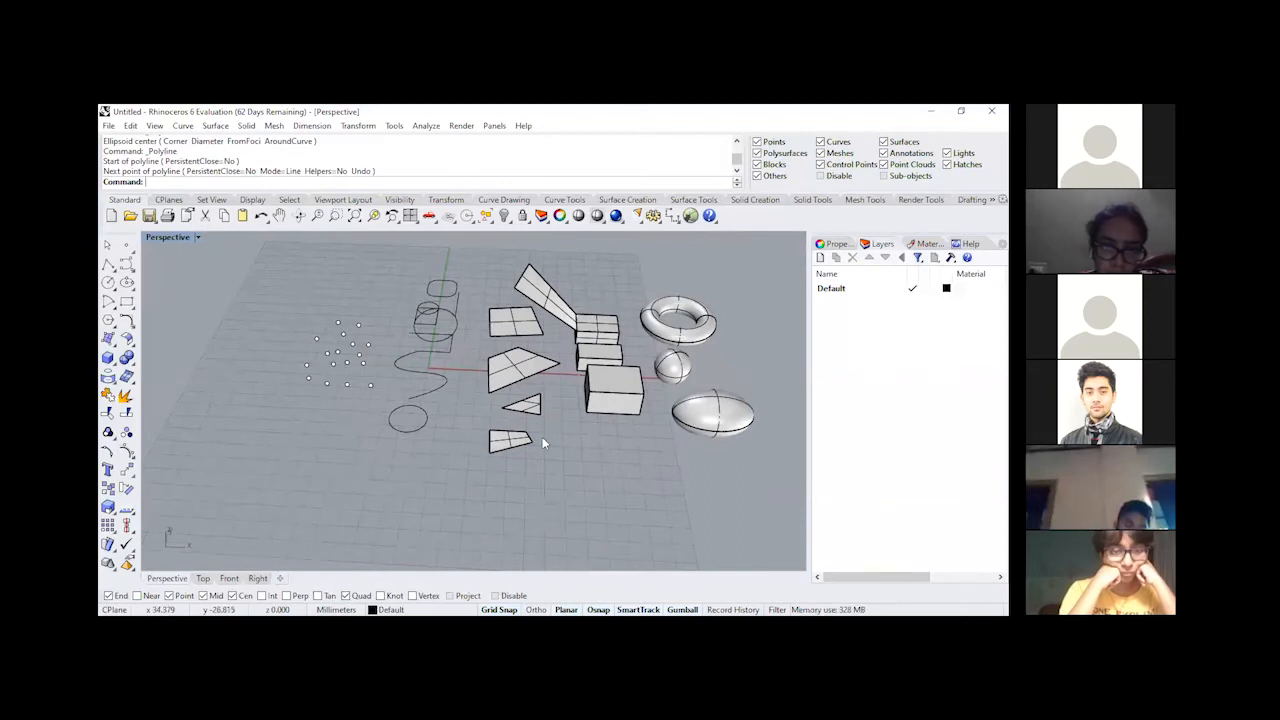
{"action": "scroll", "coordinate": [491, 254], "scroll_direction": "up", "scroll_amount": 4}
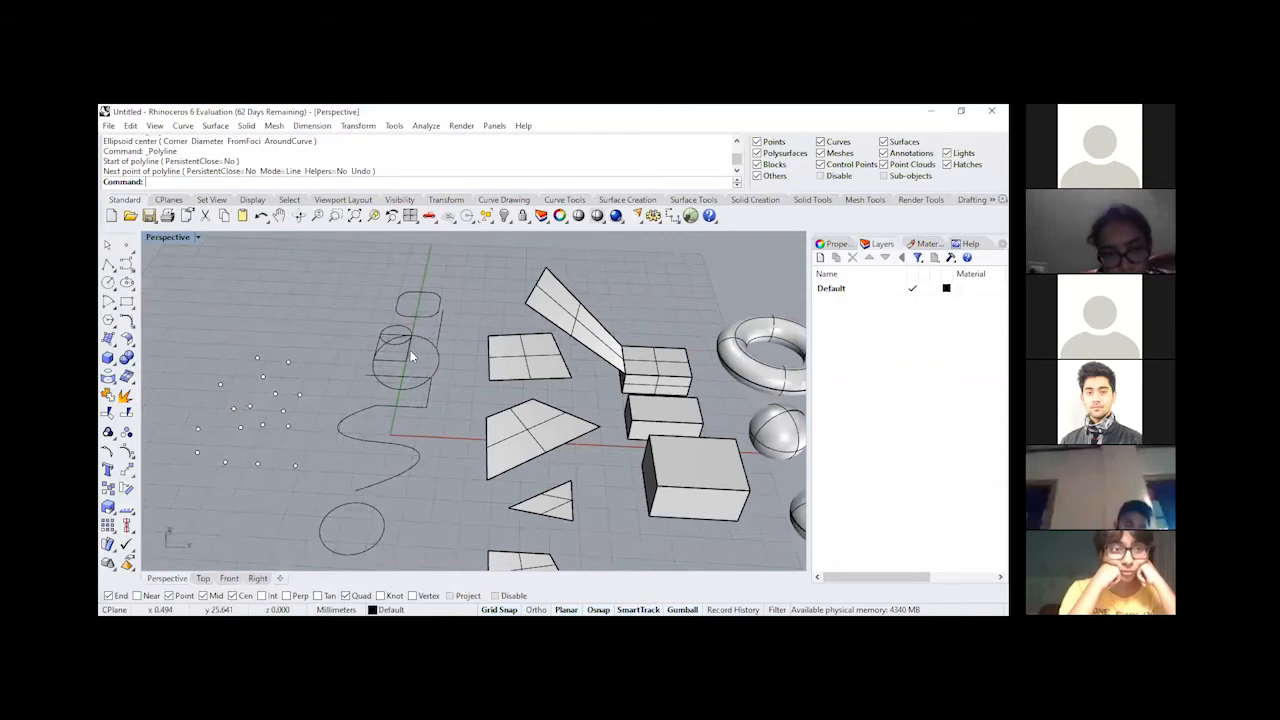
{"action": "right_click_drag", "start_coordinate": [431, 366], "coordinate": [461, 507]}
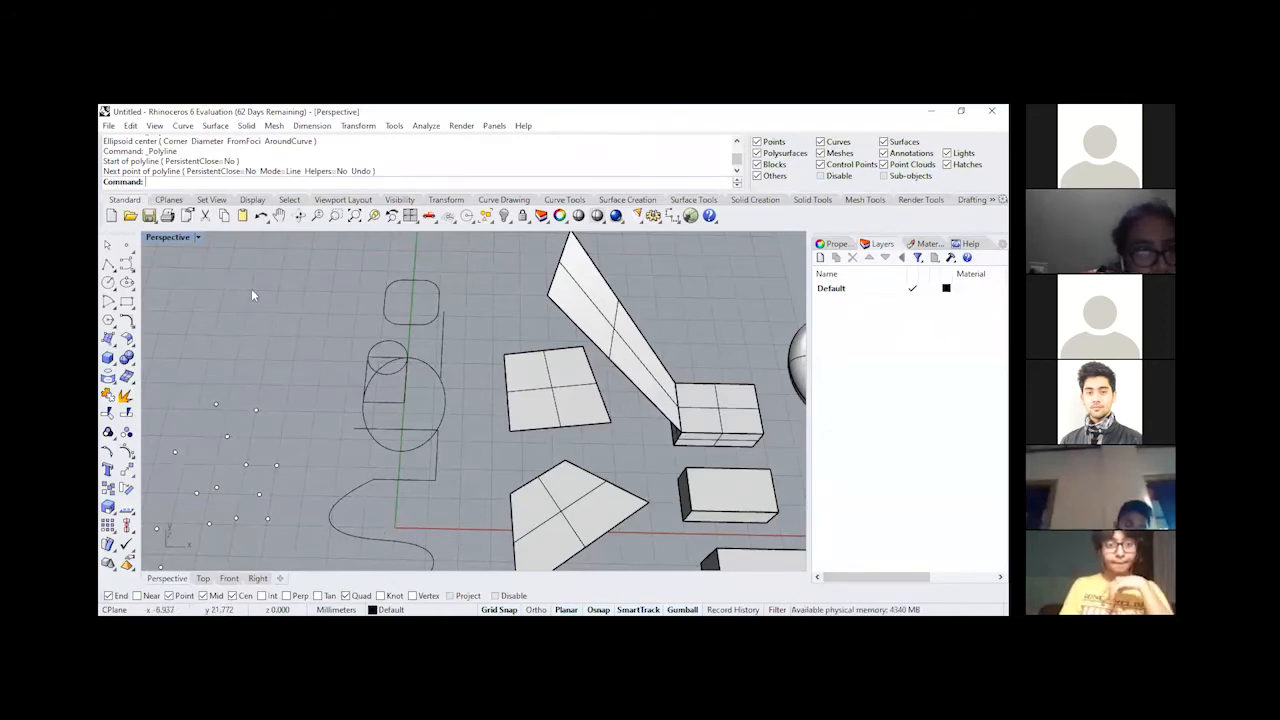
Step: Restore the four-viewport layout, frame the objects in the orthographic views and make the Top viewport active
{"action": "double_click", "coordinate": [172, 237]}
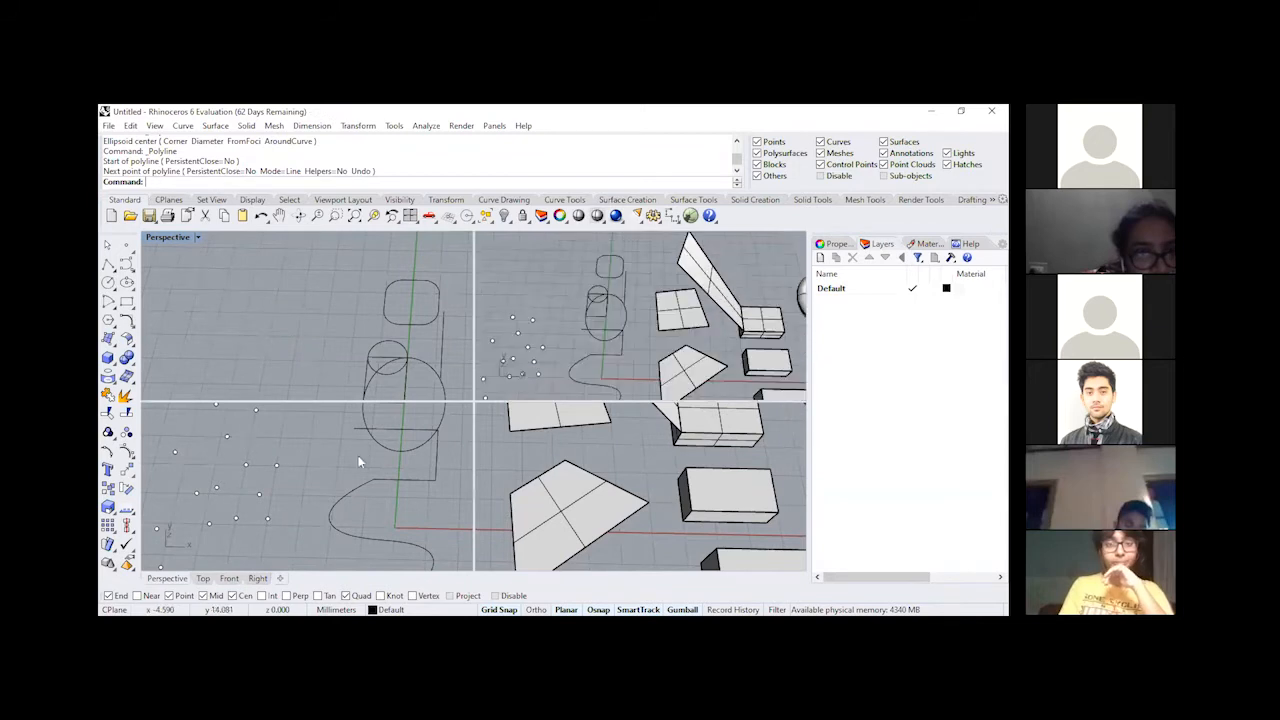
{"action": "scroll", "coordinate": [308, 543], "scroll_direction": "down", "scroll_amount": 2}
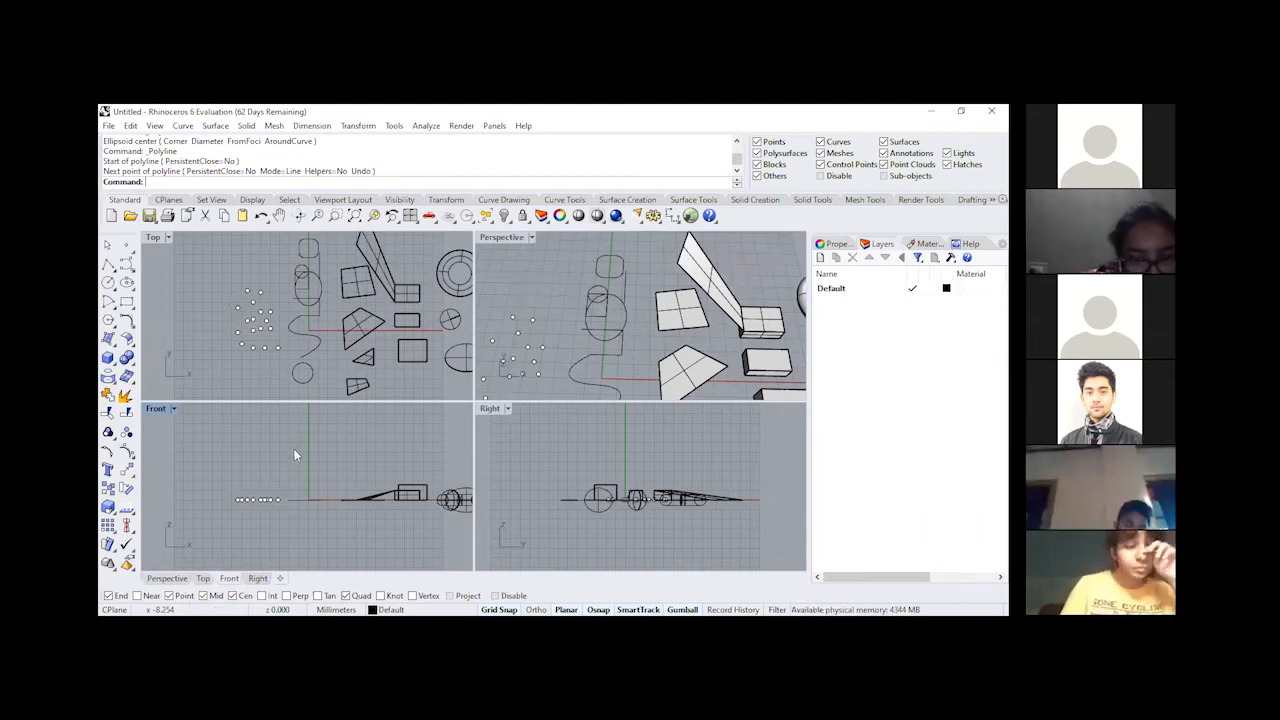
{"action": "right_click_drag", "start_coordinate": [376, 450], "coordinate": [360, 483]}
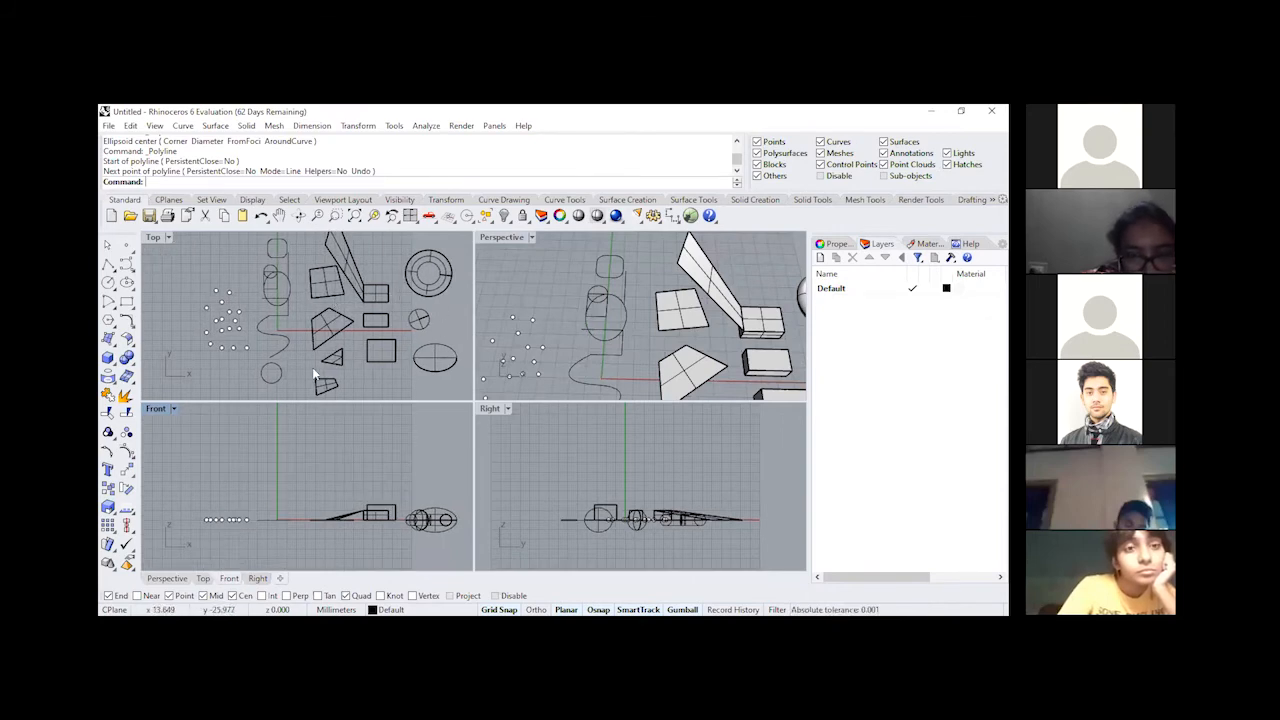
{"action": "left_click", "coordinate": [585, 426]}
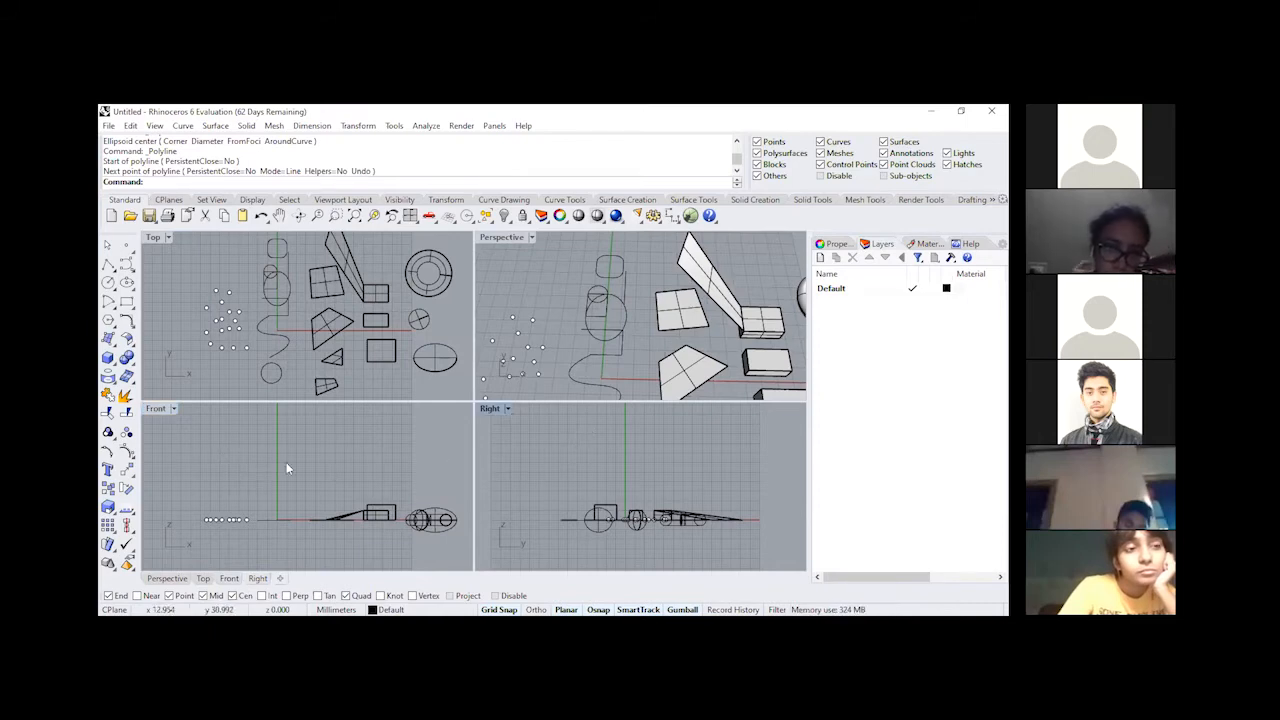
{"action": "left_click", "coordinate": [391, 247]}
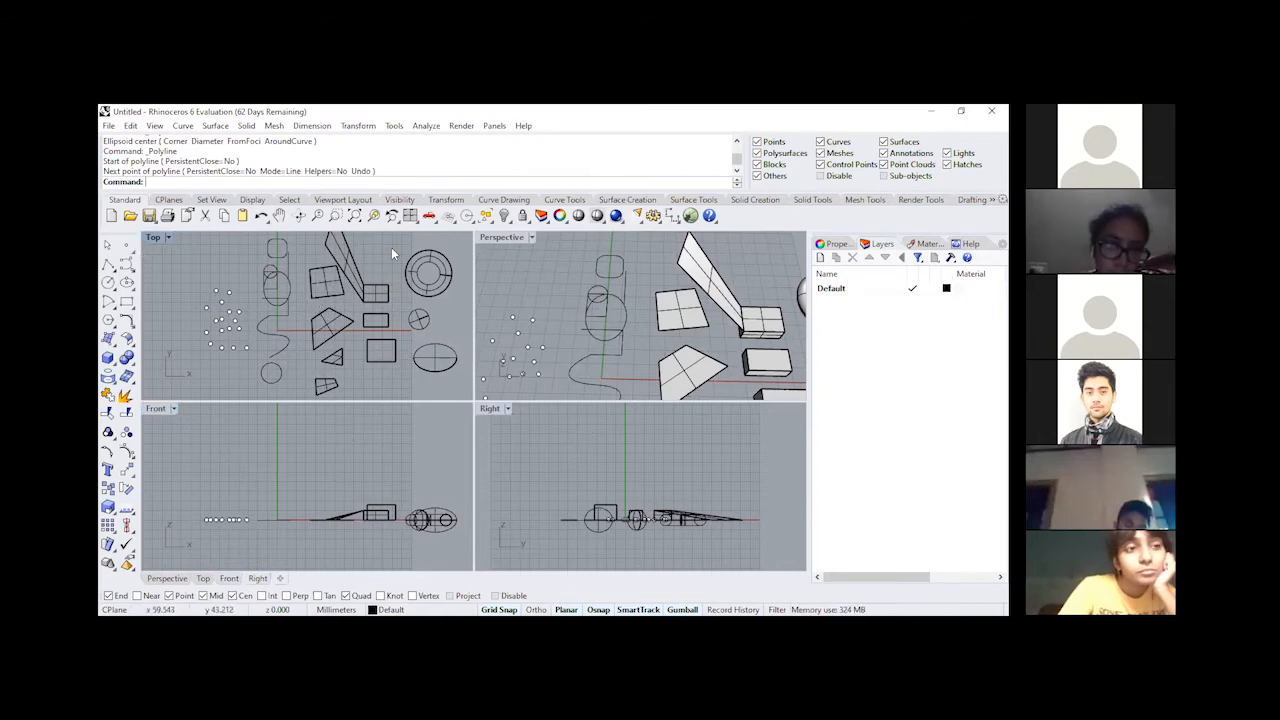
{"action": "scroll", "coordinate": [391, 247], "scroll_direction": "down", "scroll_amount": 2}
{"action": "right_click_drag", "start_coordinate": [380, 335], "coordinate": [368, 318]}
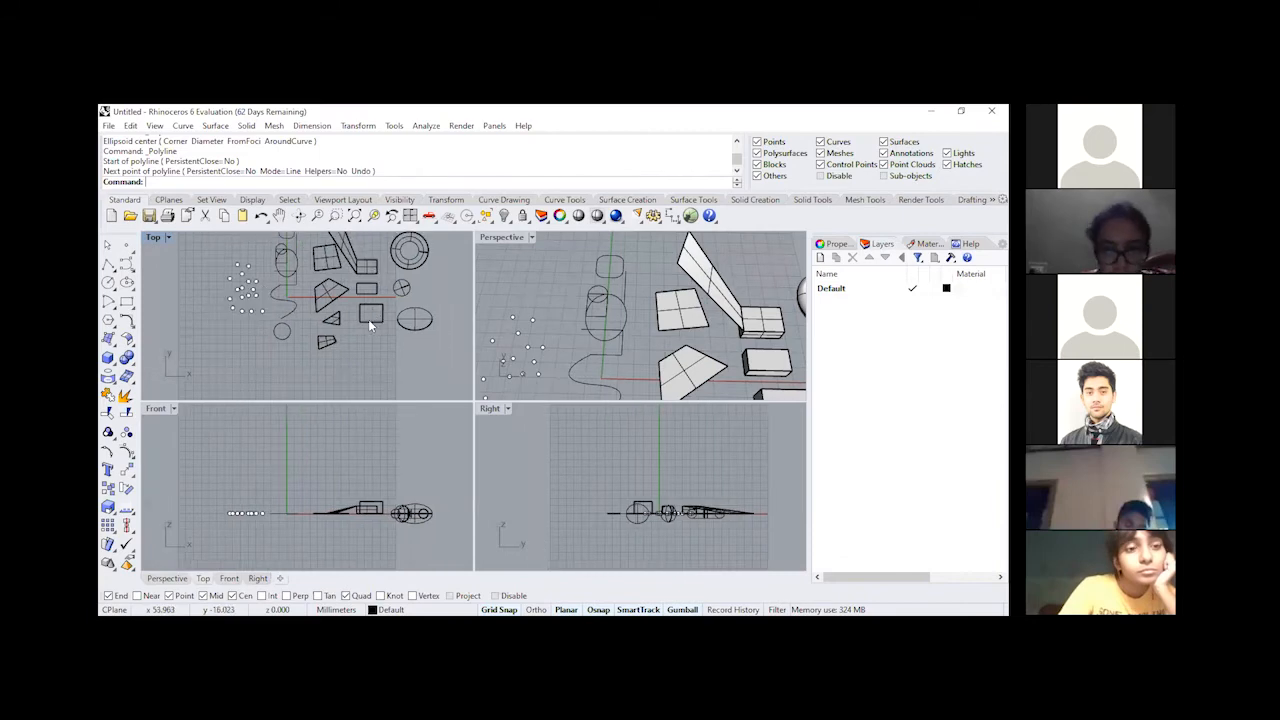
Step: Start a polyline in the Top viewport below the circle, with segments about 10 mm toward negative X and 11 mm toward negative Y
{"action": "left_click", "coordinate": [108, 264]}
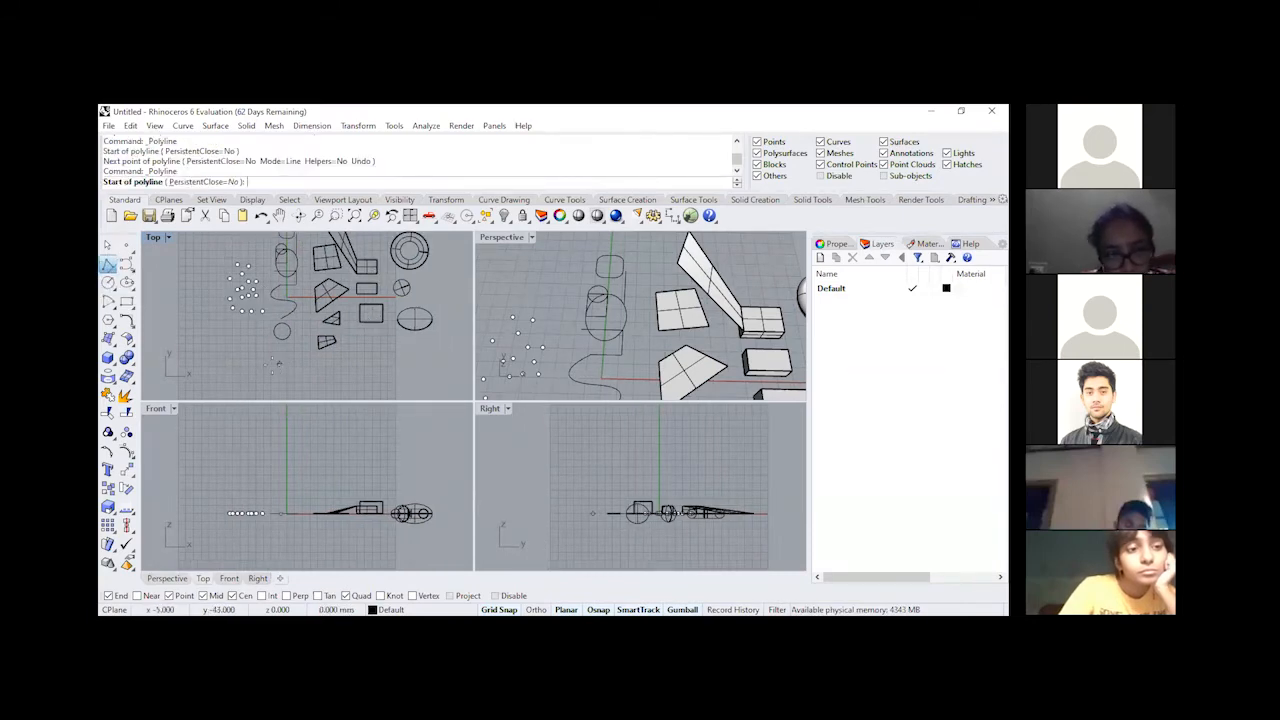
{"action": "scroll", "coordinate": [272, 360], "scroll_direction": "up", "scroll_amount": 1}
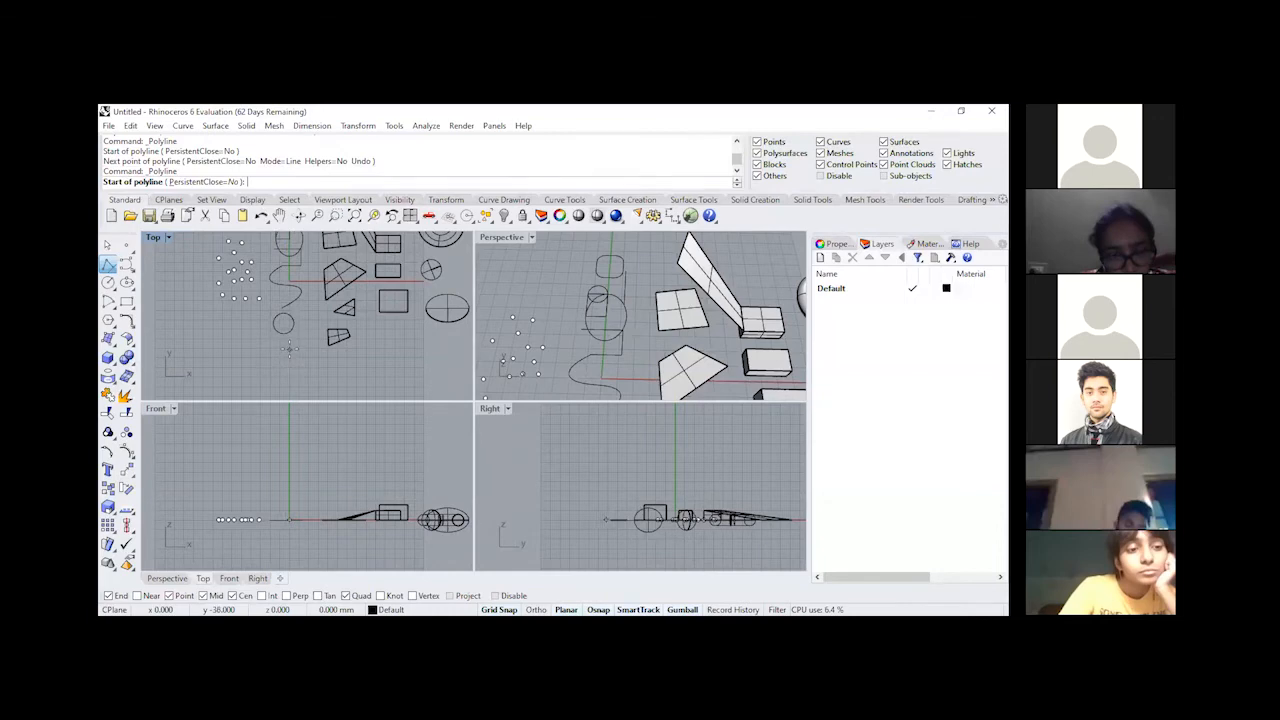
{"action": "left_click", "coordinate": [288, 348]}
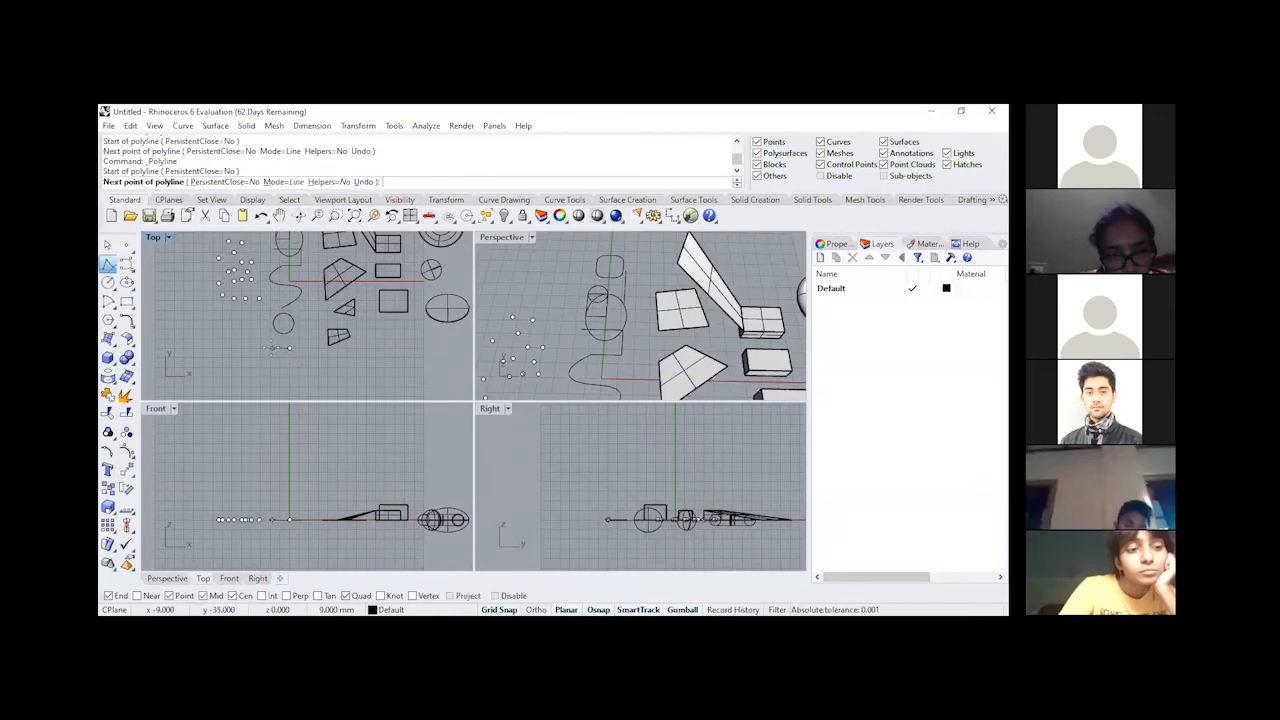
{"action": "scroll", "coordinate": [288, 348], "scroll_direction": "up", "scroll_amount": 2}
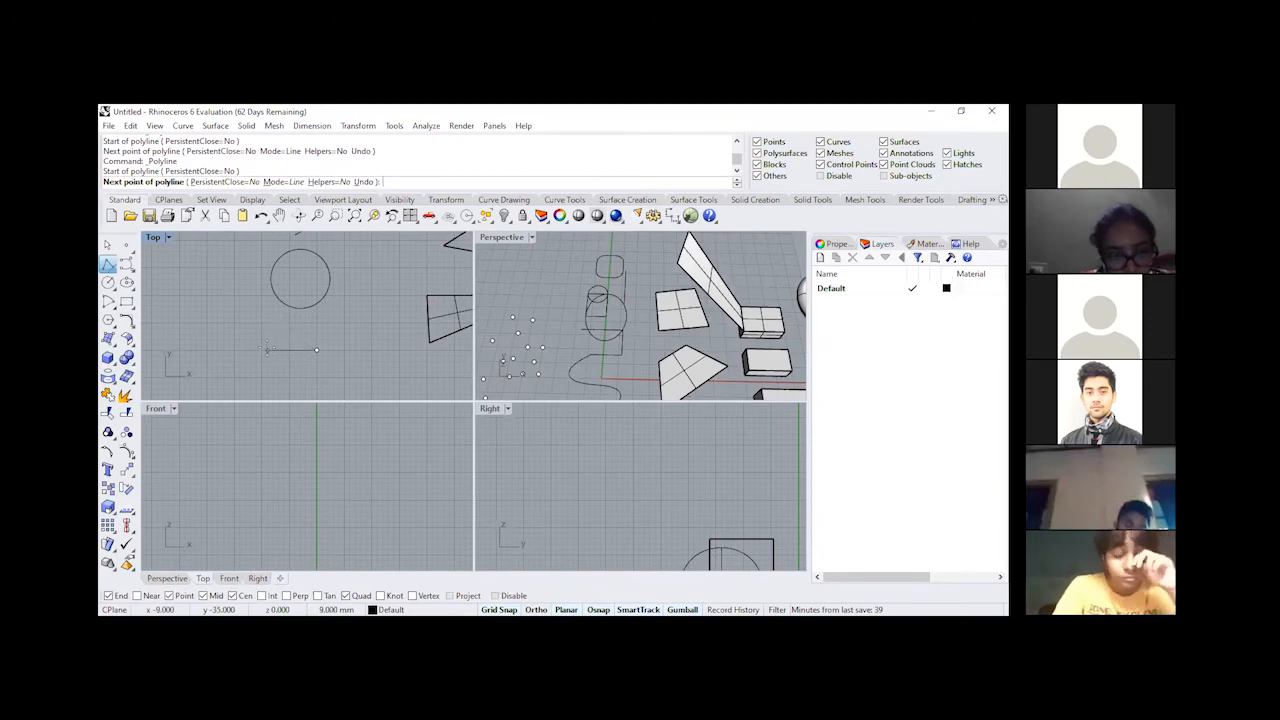
{"action": "left_click", "coordinate": [262, 349]}
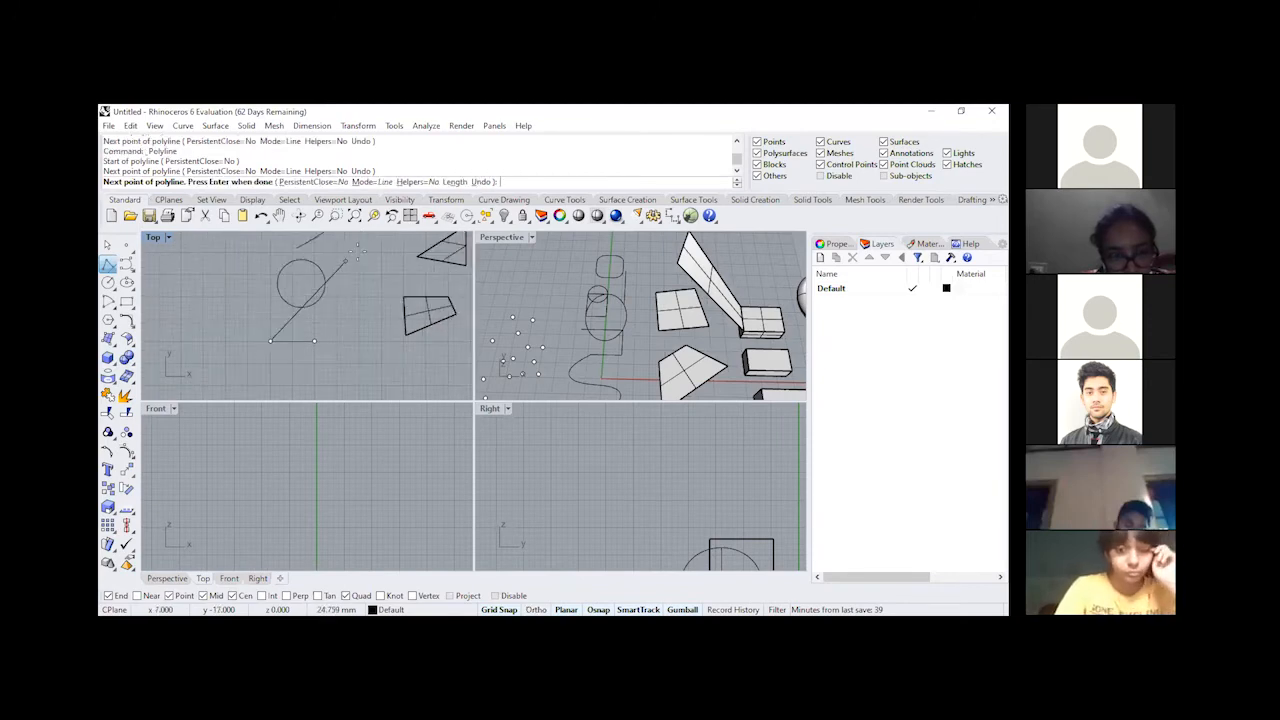
{"action": "scroll", "coordinate": [343, 251], "scroll_direction": "down", "scroll_amount": 2}
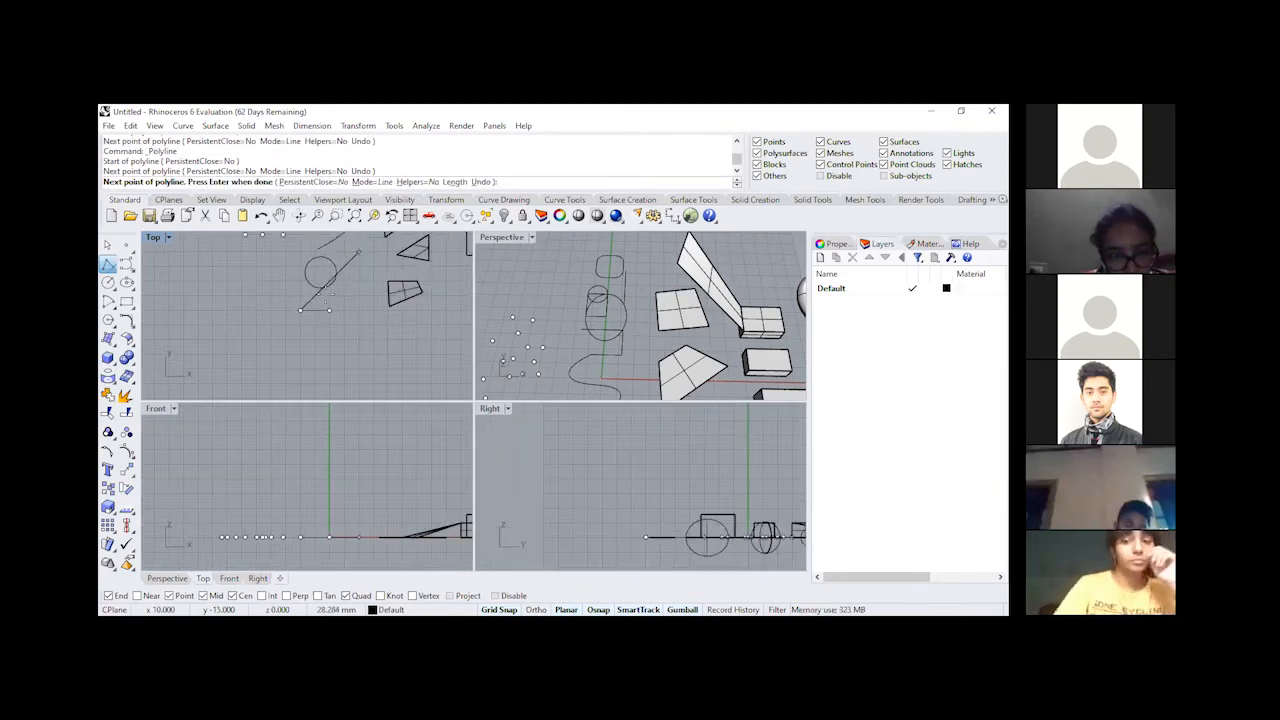
{"action": "left_click", "coordinate": [296, 349]}
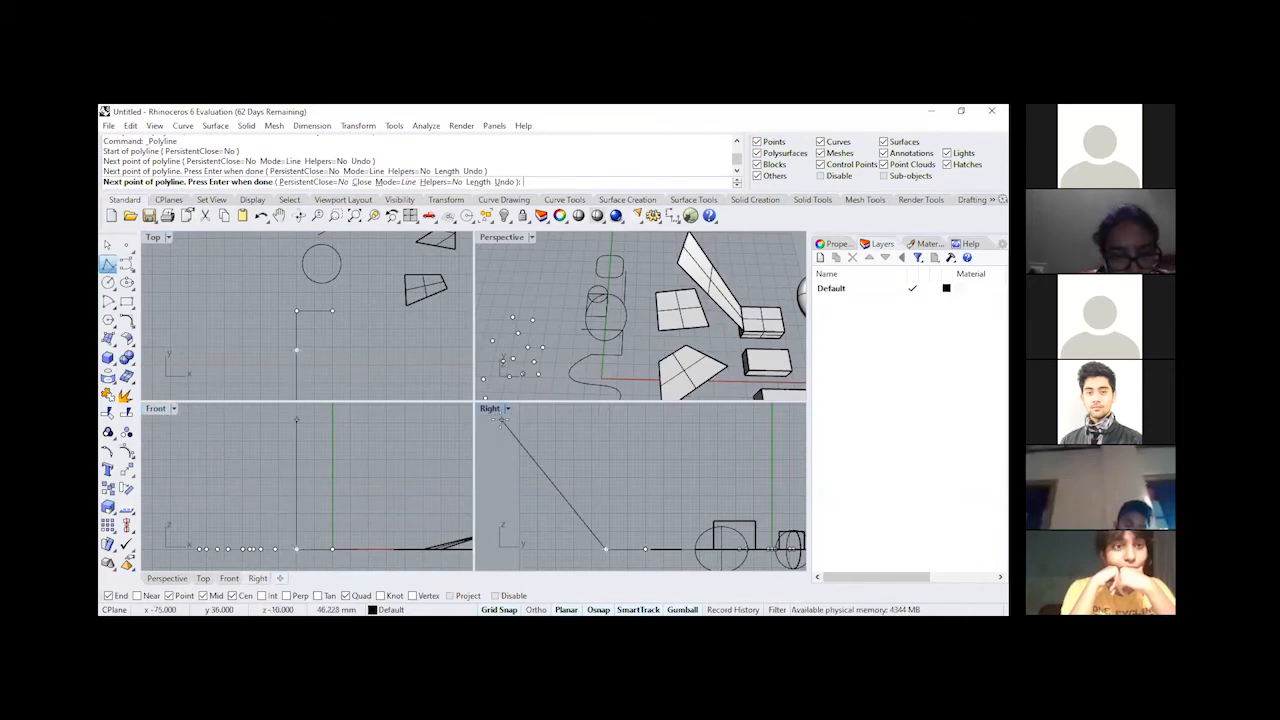
Step: Continue the polyline in the Front viewport through (-10, 15), (0, 15), (0, 25), (-10, 25) and (-20, 35) to about (3, 35)
{"action": "left_click", "coordinate": [296, 495]}
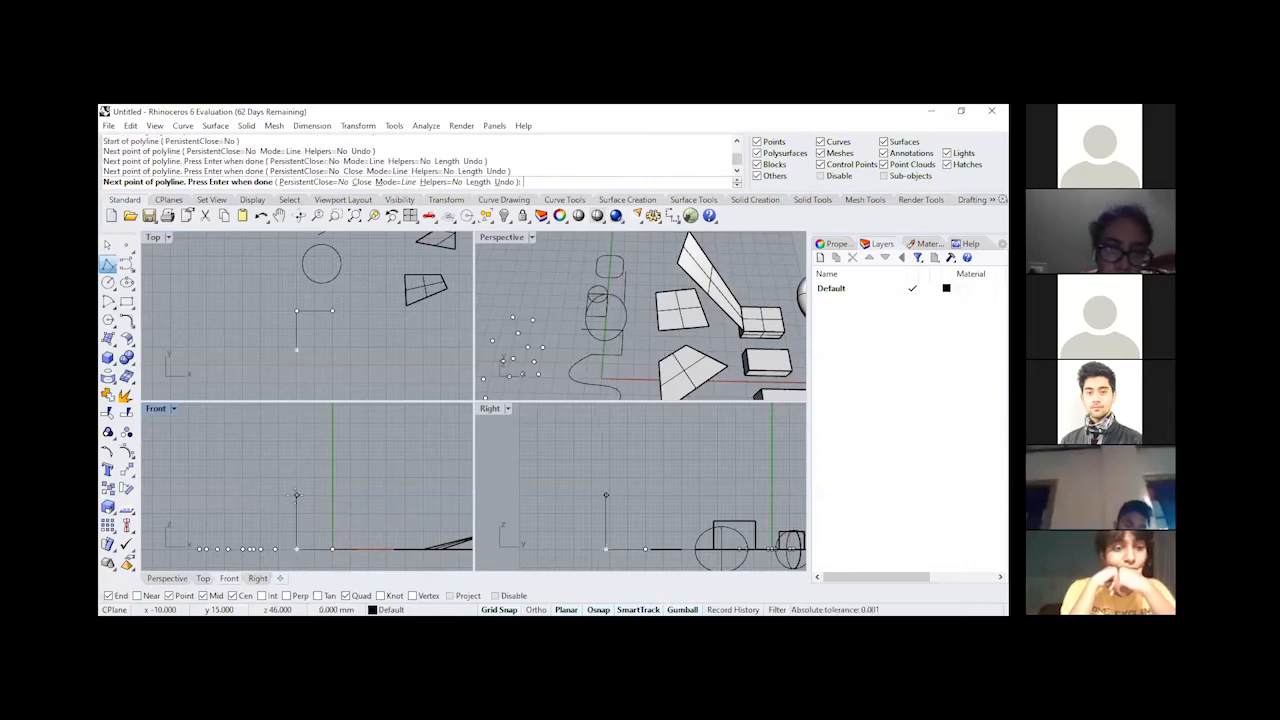
{"action": "left_click", "coordinate": [333, 494]}
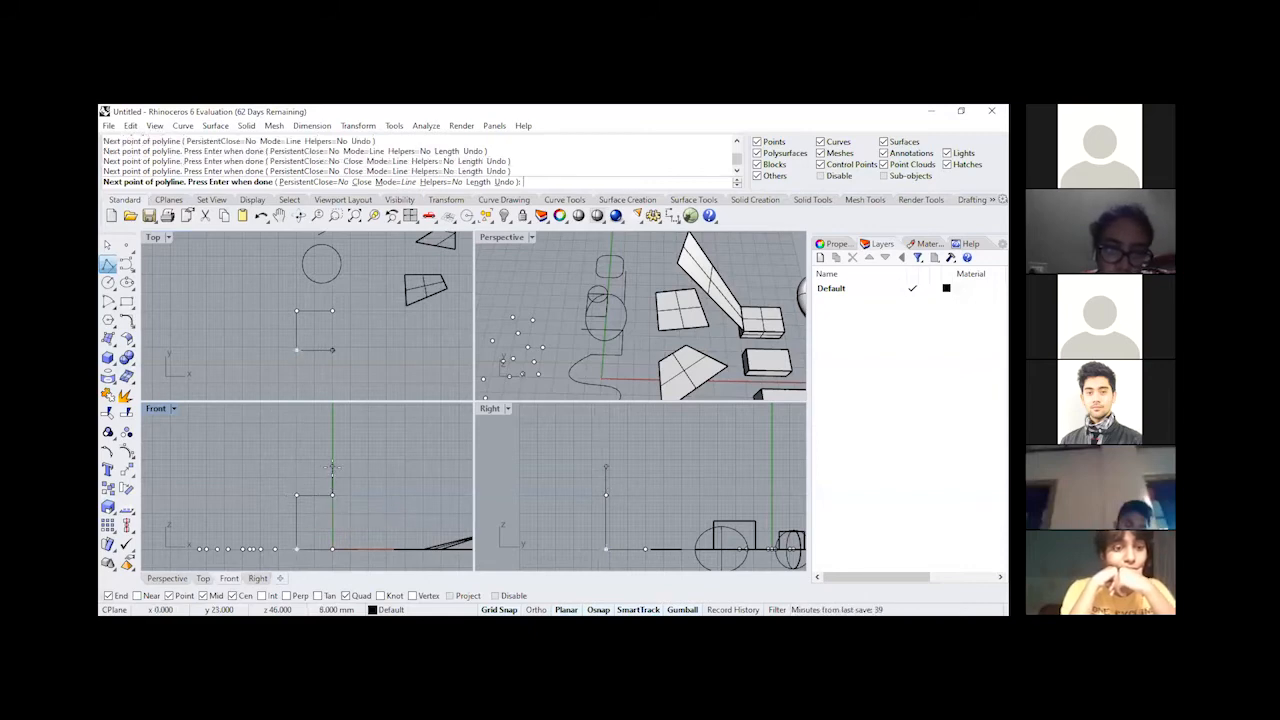
{"action": "left_click", "coordinate": [333, 459]}
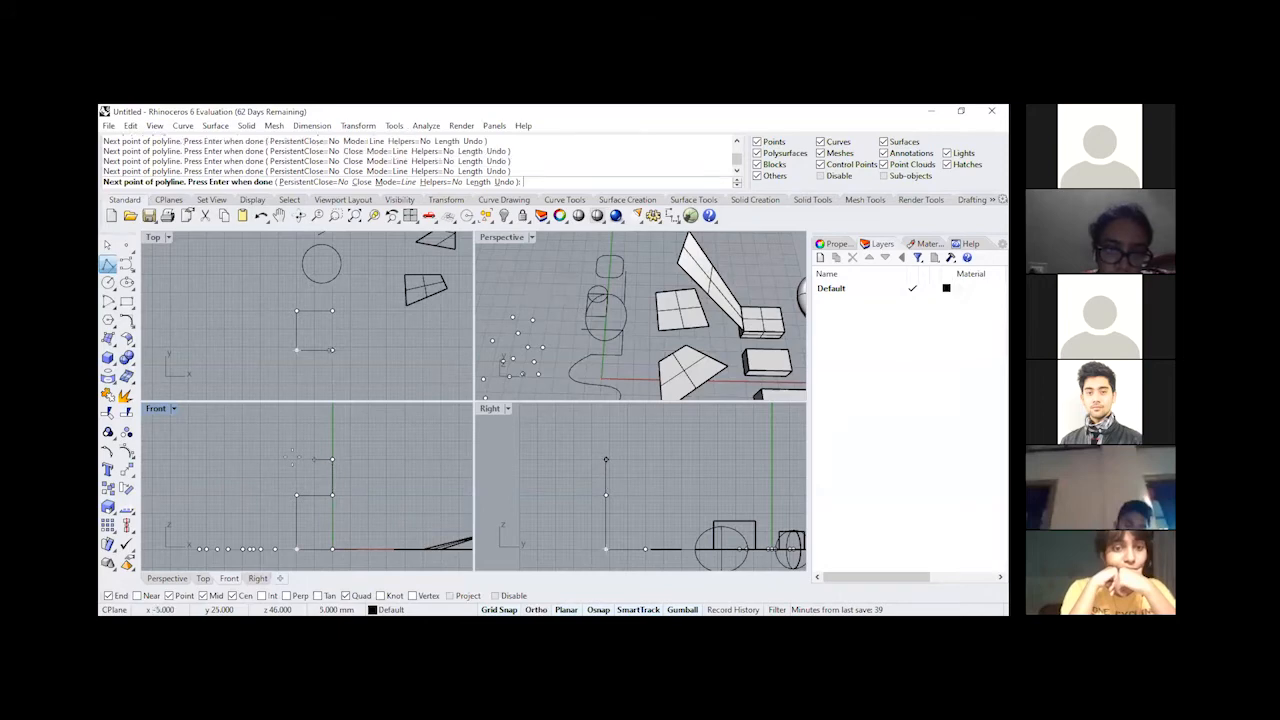
{"action": "left_click", "coordinate": [296, 459]}
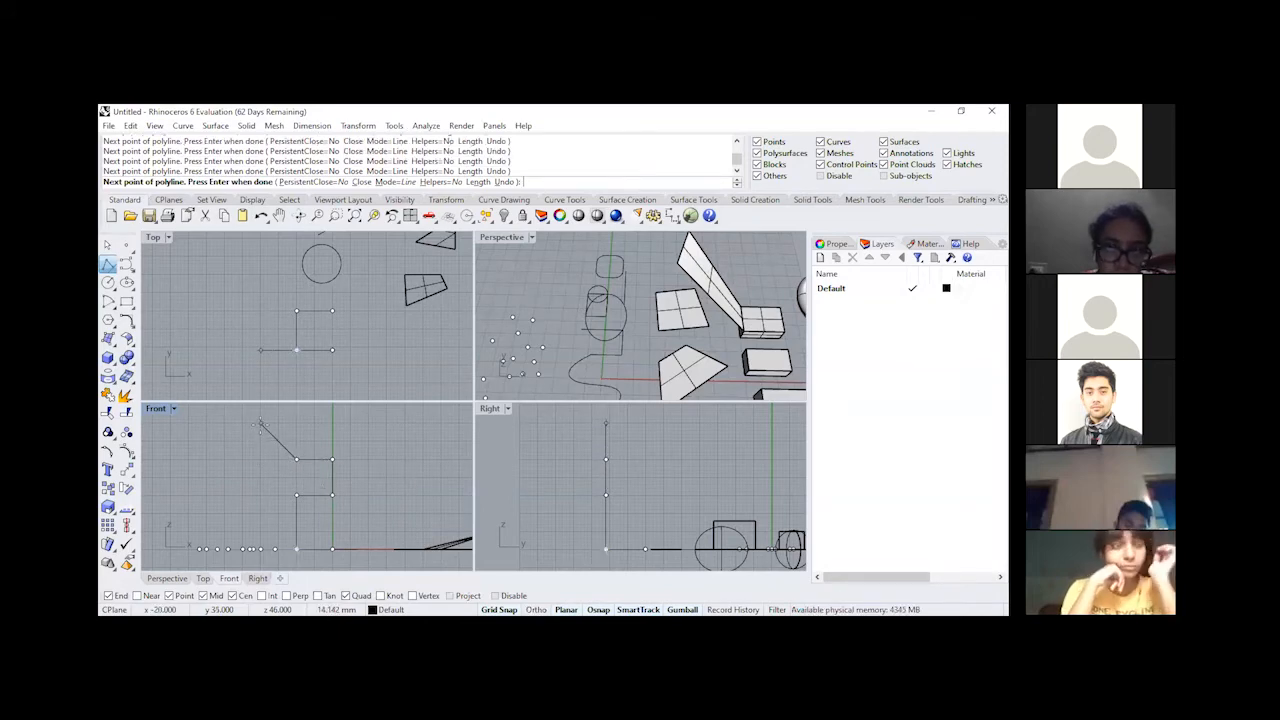
{"action": "left_click", "coordinate": [260, 423]}
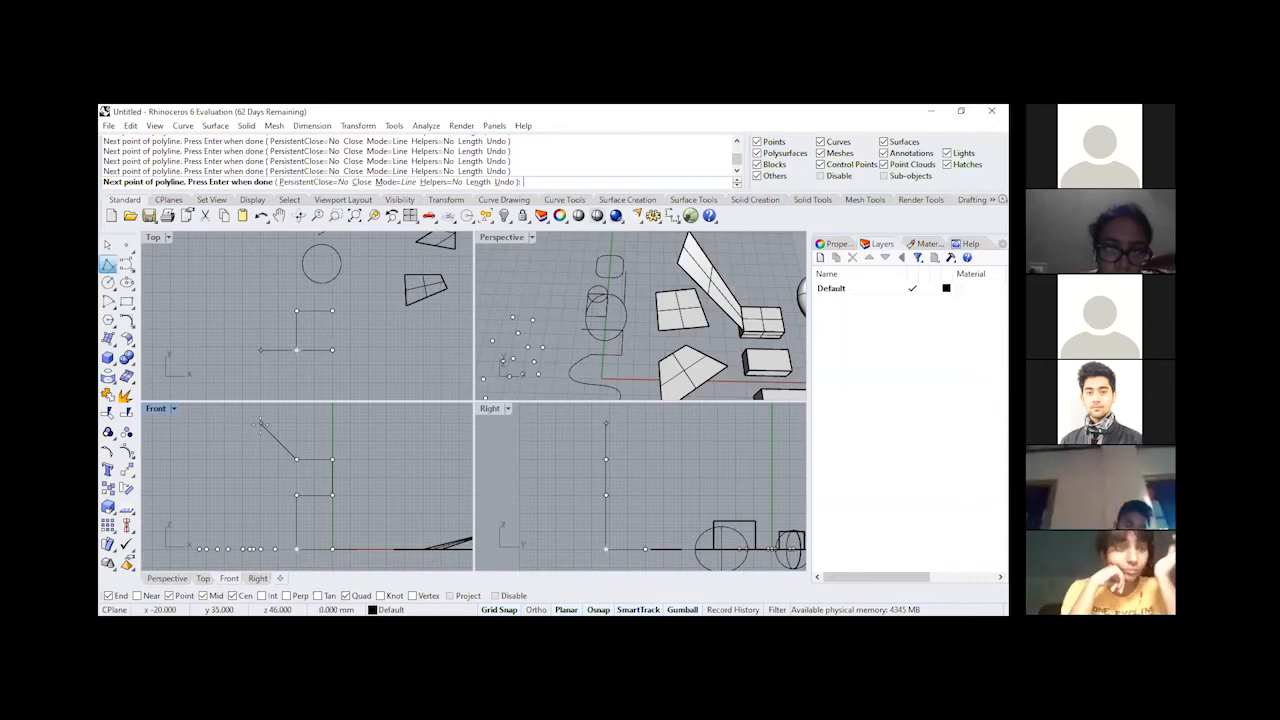
{"action": "left_click", "coordinate": [345, 425]}
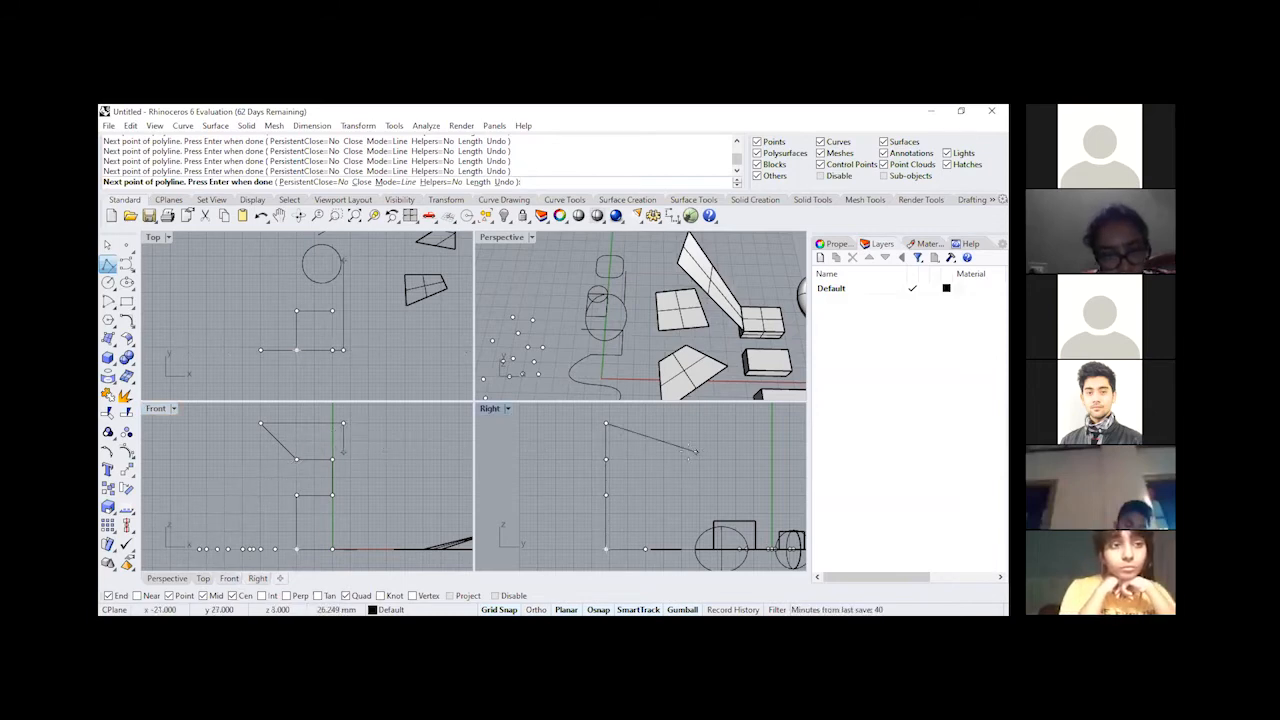
Step: Continue the polyline in the Right viewport through (-35, 35) and about (-35, 26), (-24, 26), (-30, 37) and (-11, 37)
{"action": "right_click_drag", "start_coordinate": [557, 450], "coordinate": [546, 453]}
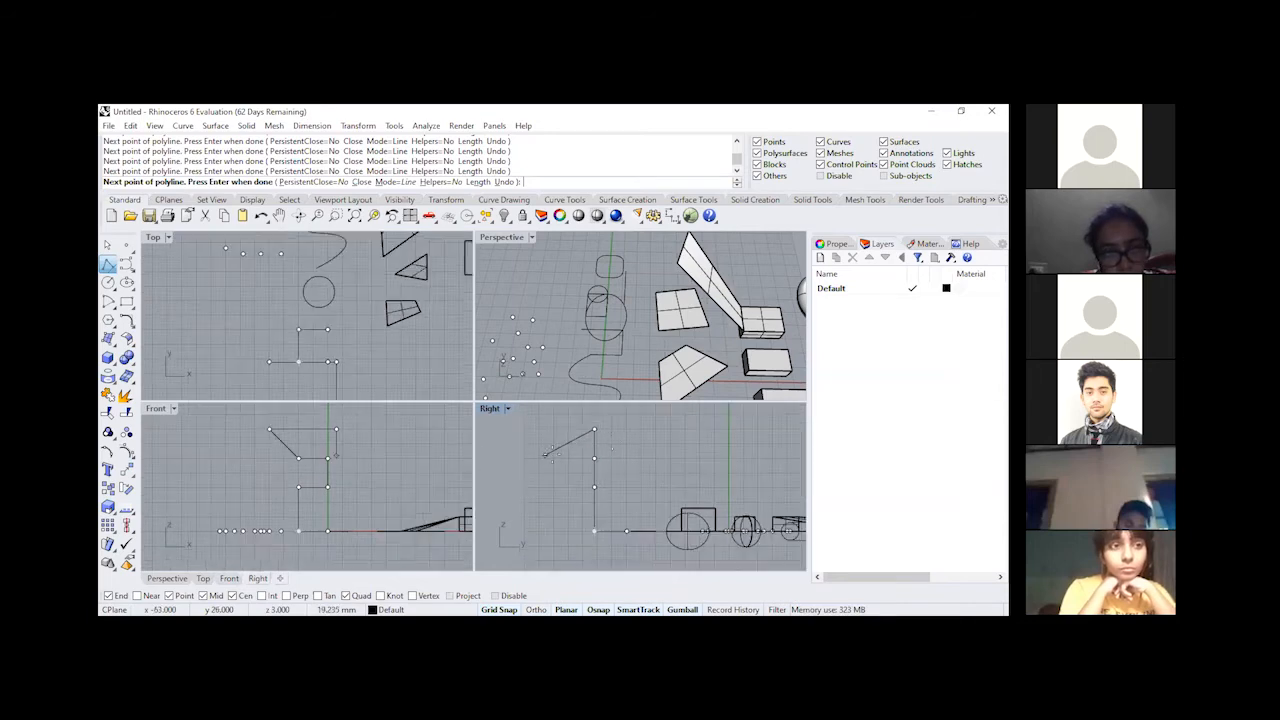
{"action": "right_click_drag", "start_coordinate": [645, 426], "coordinate": [639, 428]}
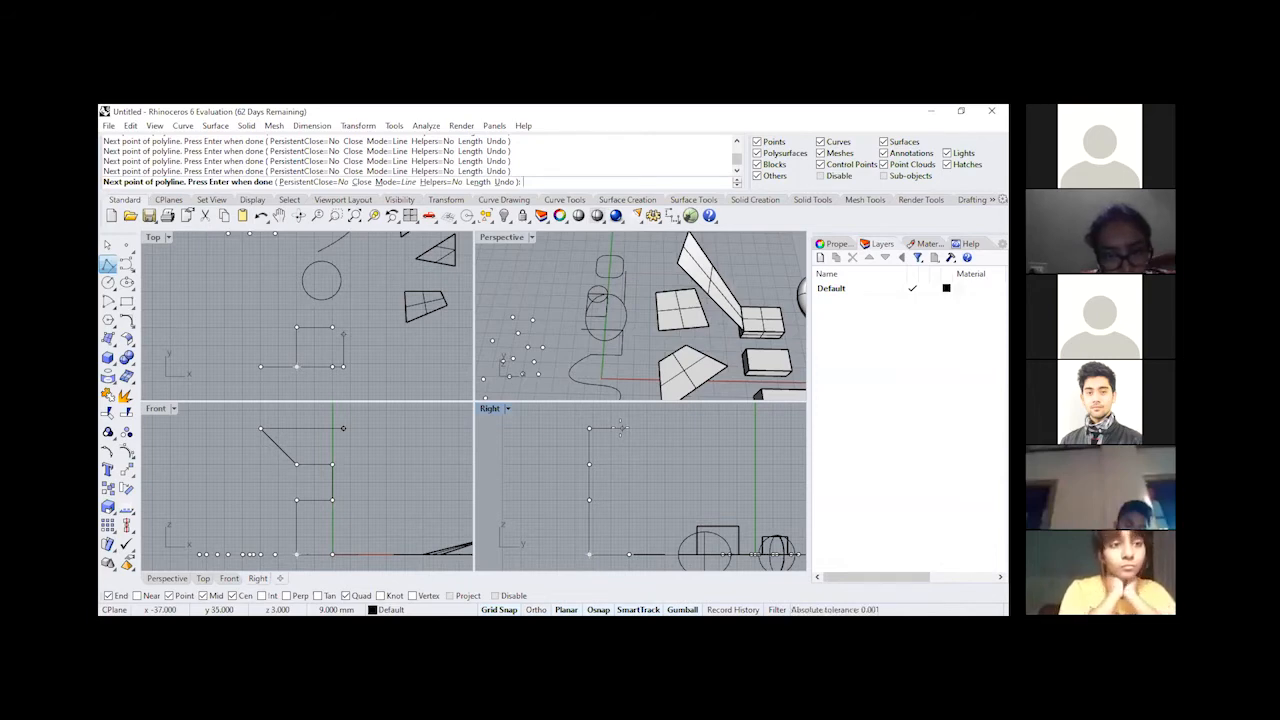
{"action": "left_click", "coordinate": [628, 428]}
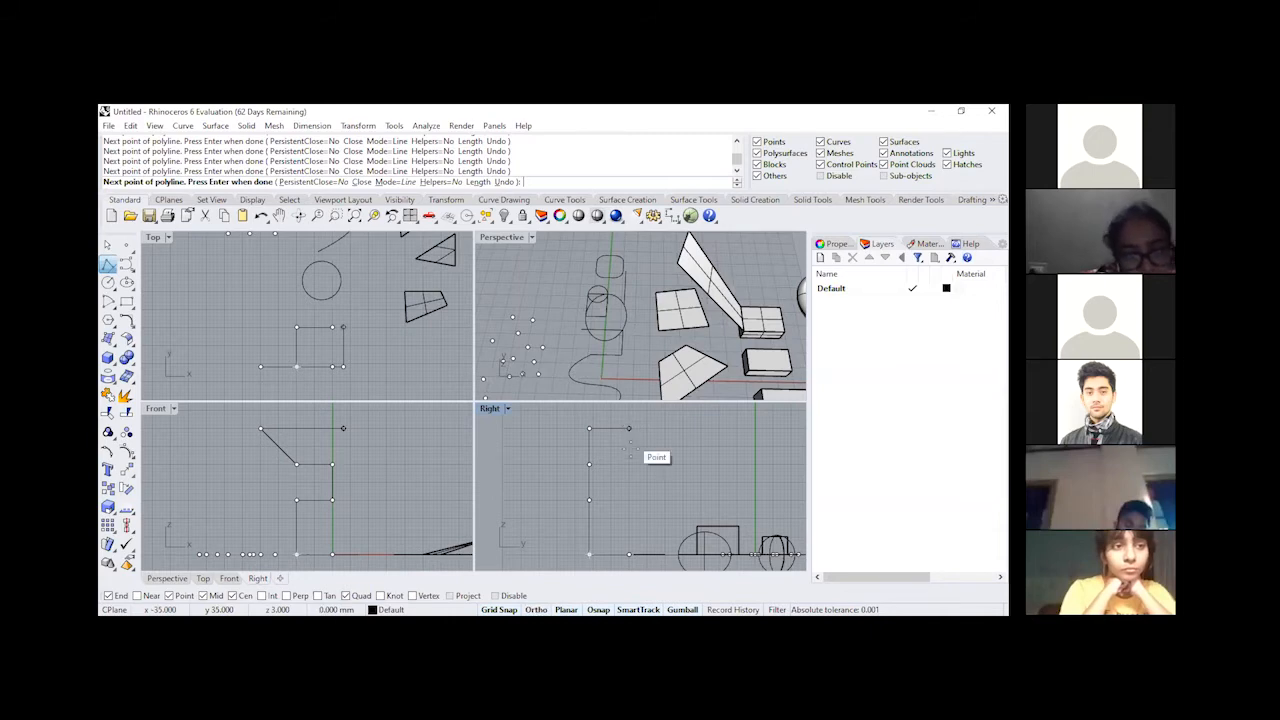
{"action": "left_click", "coordinate": [629, 460]}
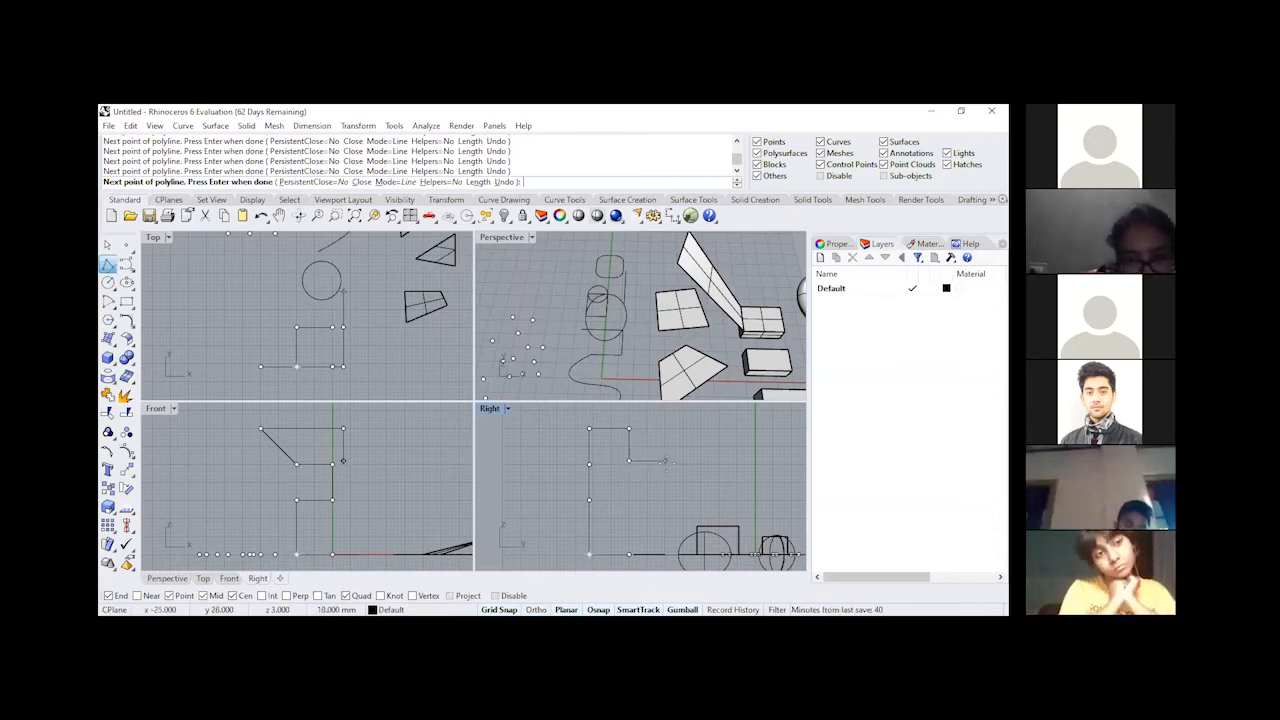
{"action": "left_click", "coordinate": [668, 460]}
{"action": "left_click", "coordinate": [647, 421]}
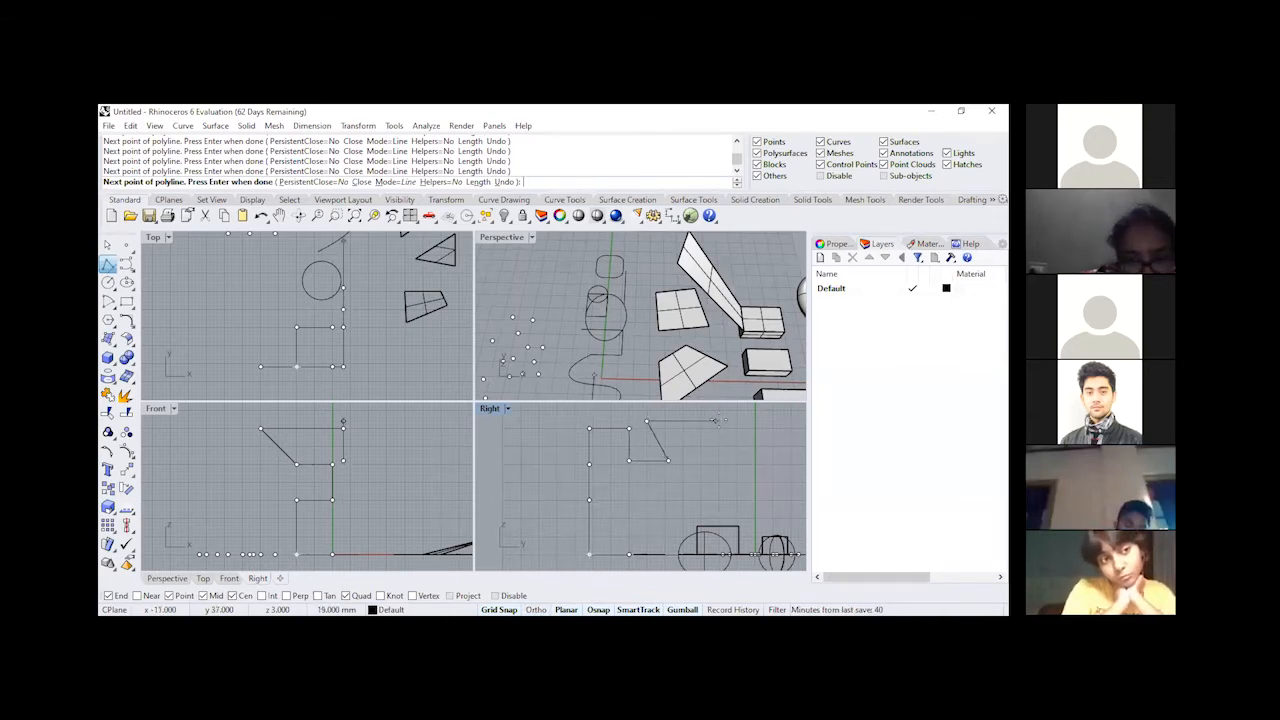
{"action": "left_click", "coordinate": [718, 421]}
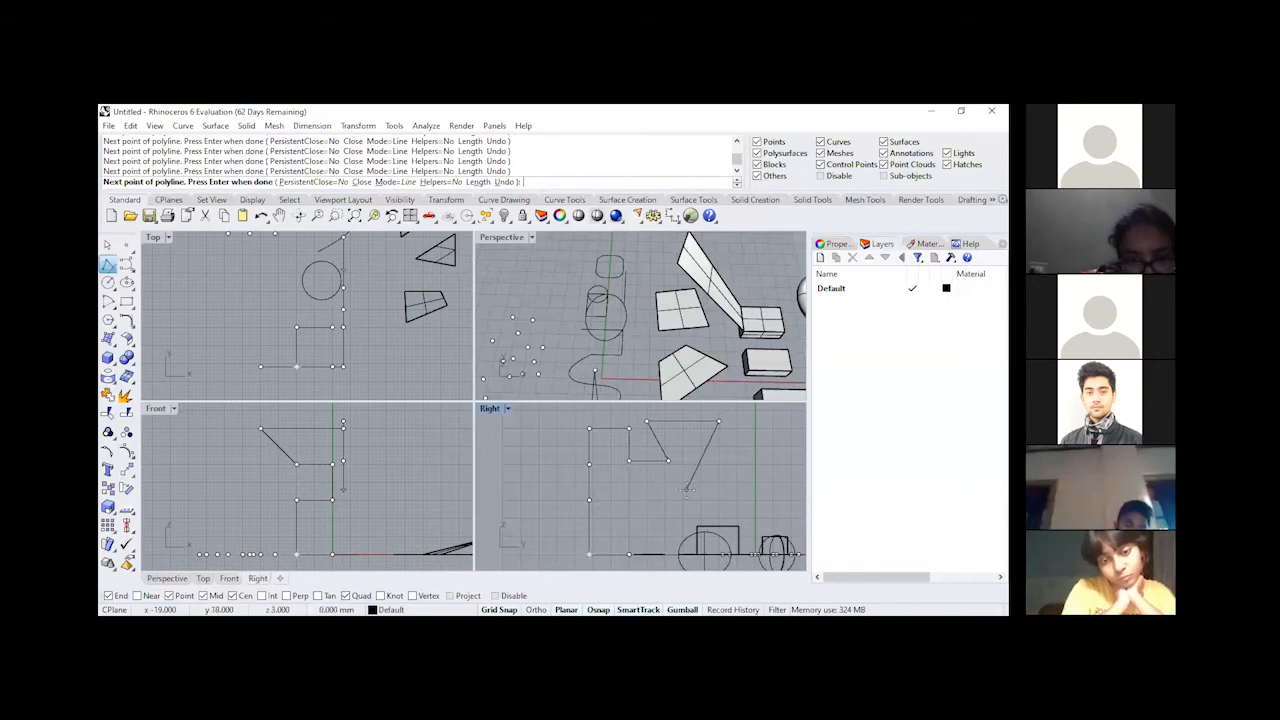
Step: Finish the polyline in the Right viewport with a diagonal down to (-19, 18), a tall rise, a roof-like peak and a horizontal end at (63, 38)
{"action": "left_click", "coordinate": [686, 489]}
{"action": "scroll", "coordinate": [747, 489], "scroll_direction": "down", "scroll_amount": 2}
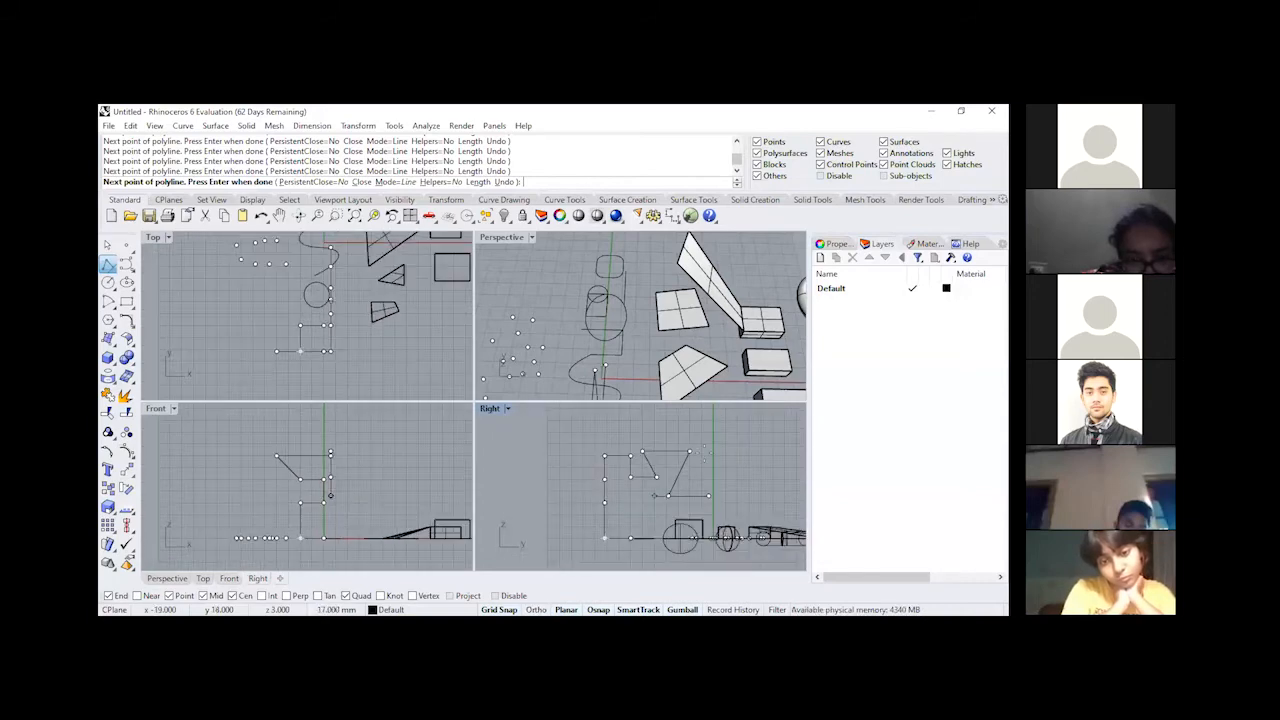
{"action": "scroll", "coordinate": [597, 492], "scroll_direction": "down", "scroll_amount": 3}
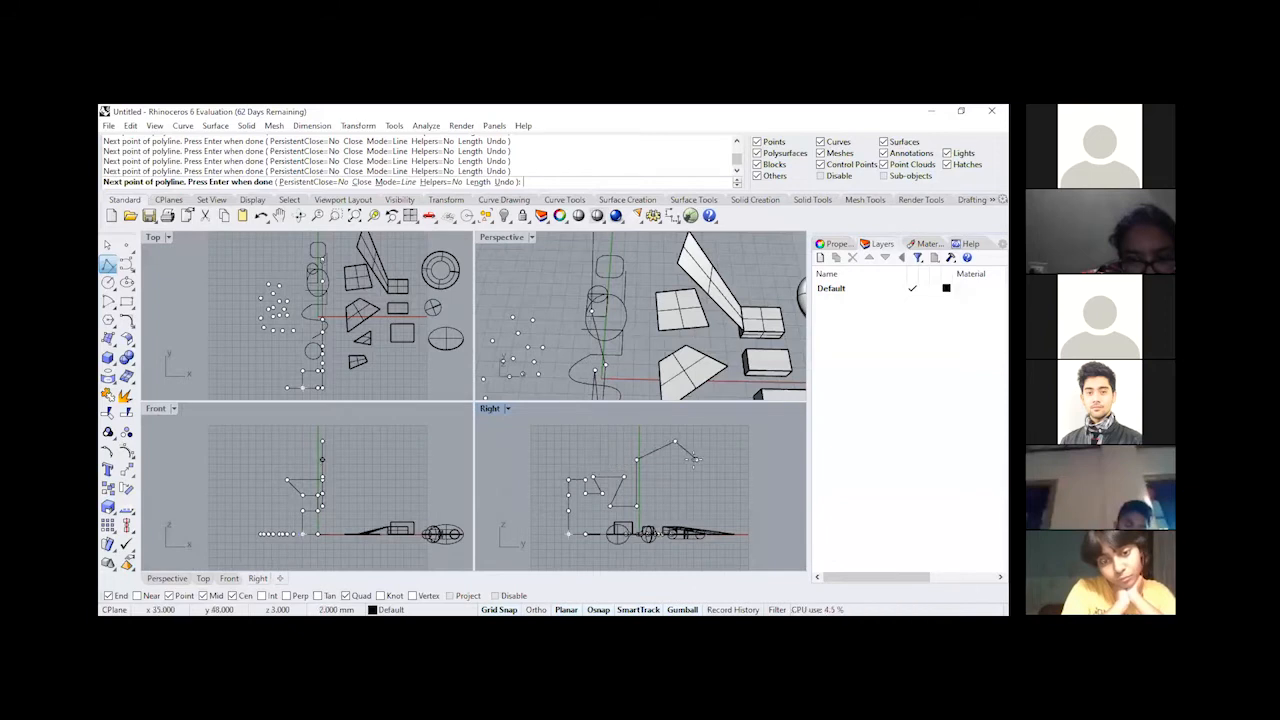
{"action": "left_click", "coordinate": [737, 474]}
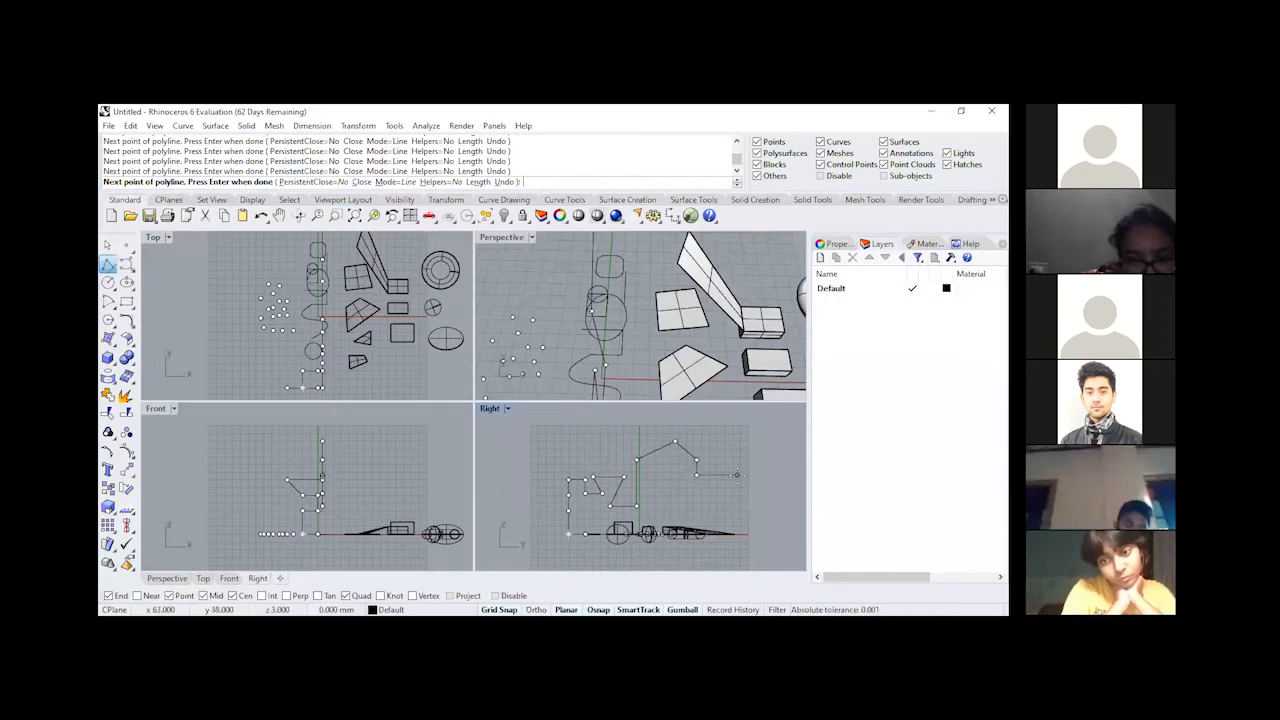
{"action": "key", "text": "Return"}
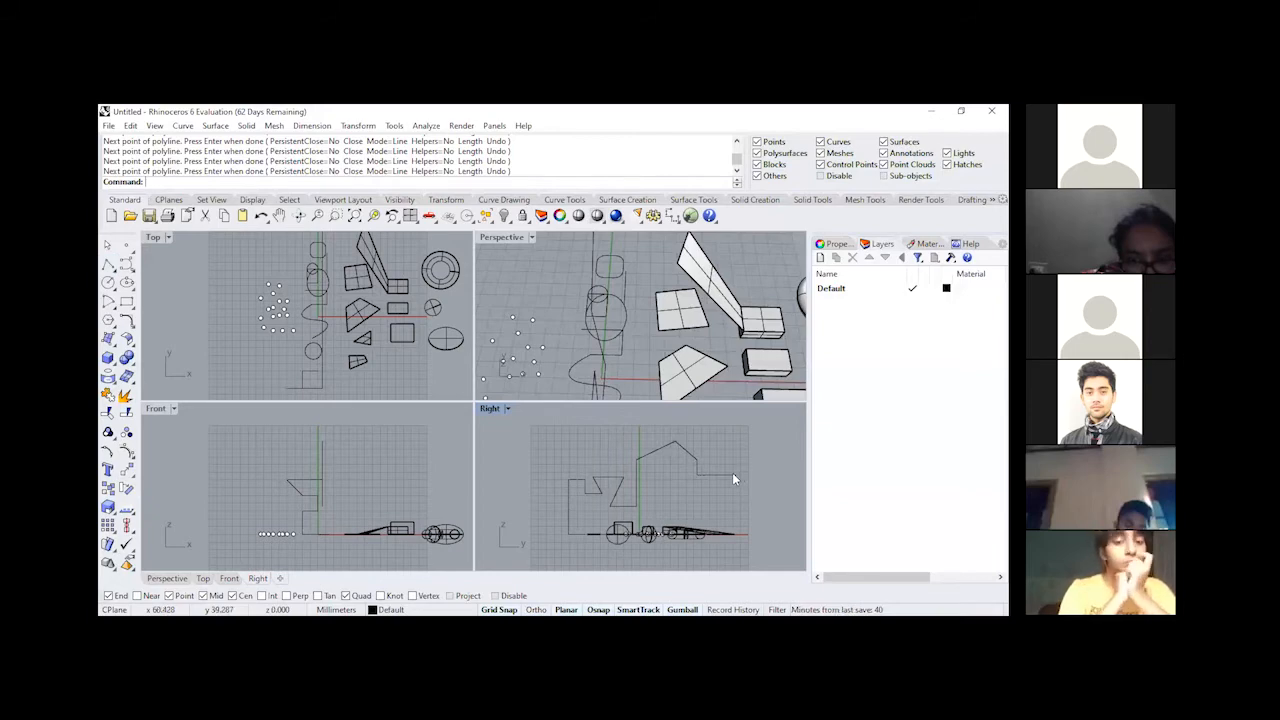
Step: Select the new polyline and examine its 3D shape in the maximized Perspective viewport from a lower angle
{"action": "left_click", "coordinate": [707, 473]}
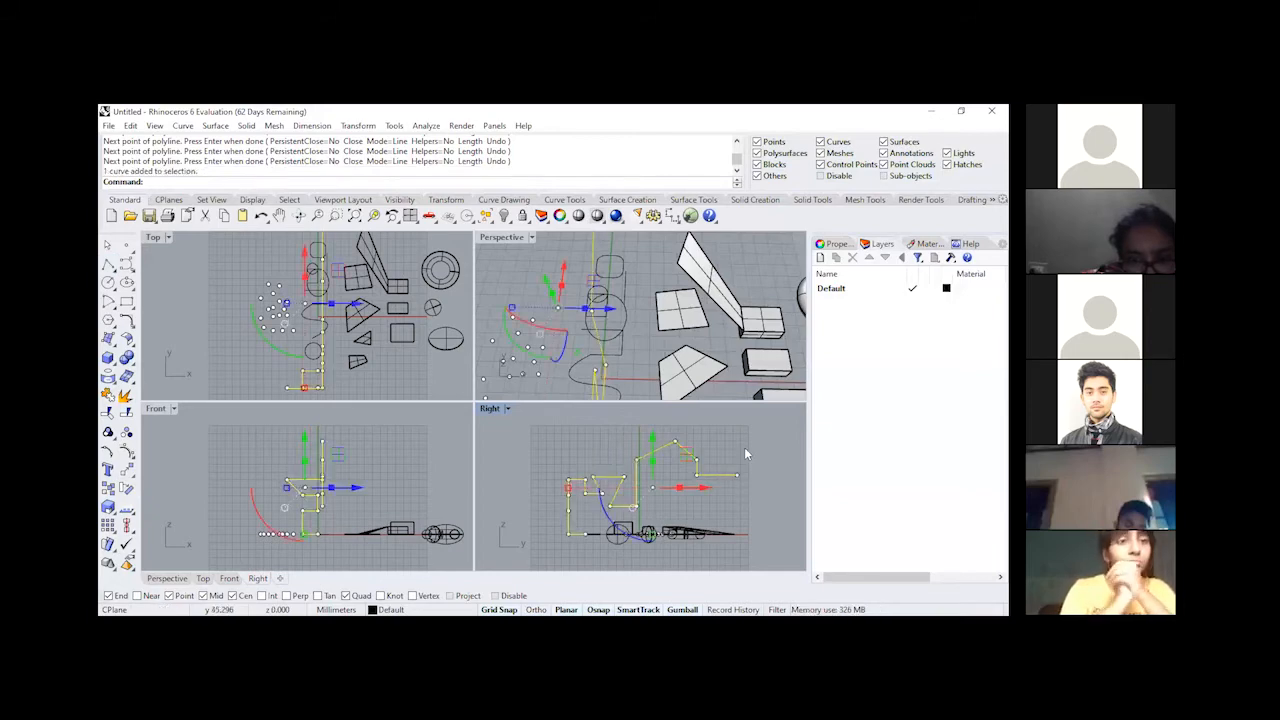
{"action": "double_click", "coordinate": [512, 239]}
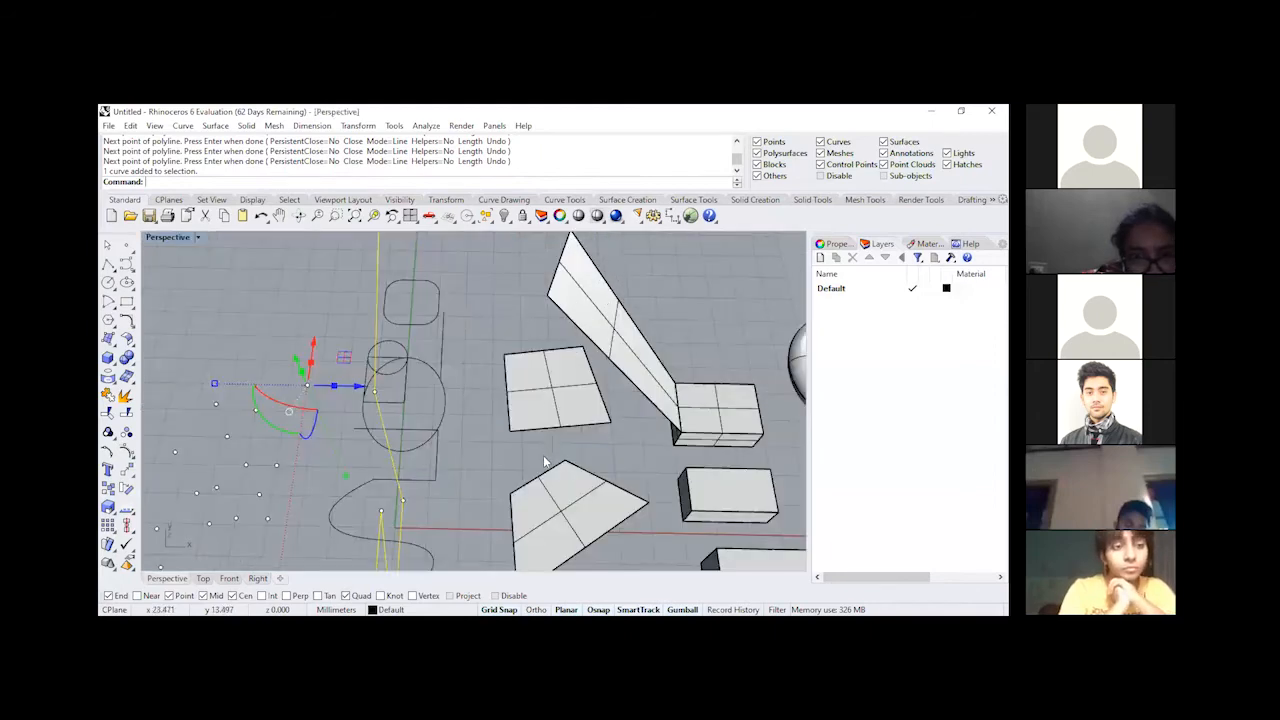
{"action": "scroll", "coordinate": [580, 480], "scroll_direction": "down", "scroll_amount": 3}
{"action": "right_click_drag", "start_coordinate": [616, 500], "coordinate": [517, 401]}
{"action": "scroll", "coordinate": [641, 375], "scroll_direction": "down", "scroll_amount": 5}
{"action": "scroll", "coordinate": [470, 402], "scroll_direction": "up", "scroll_amount": 10}
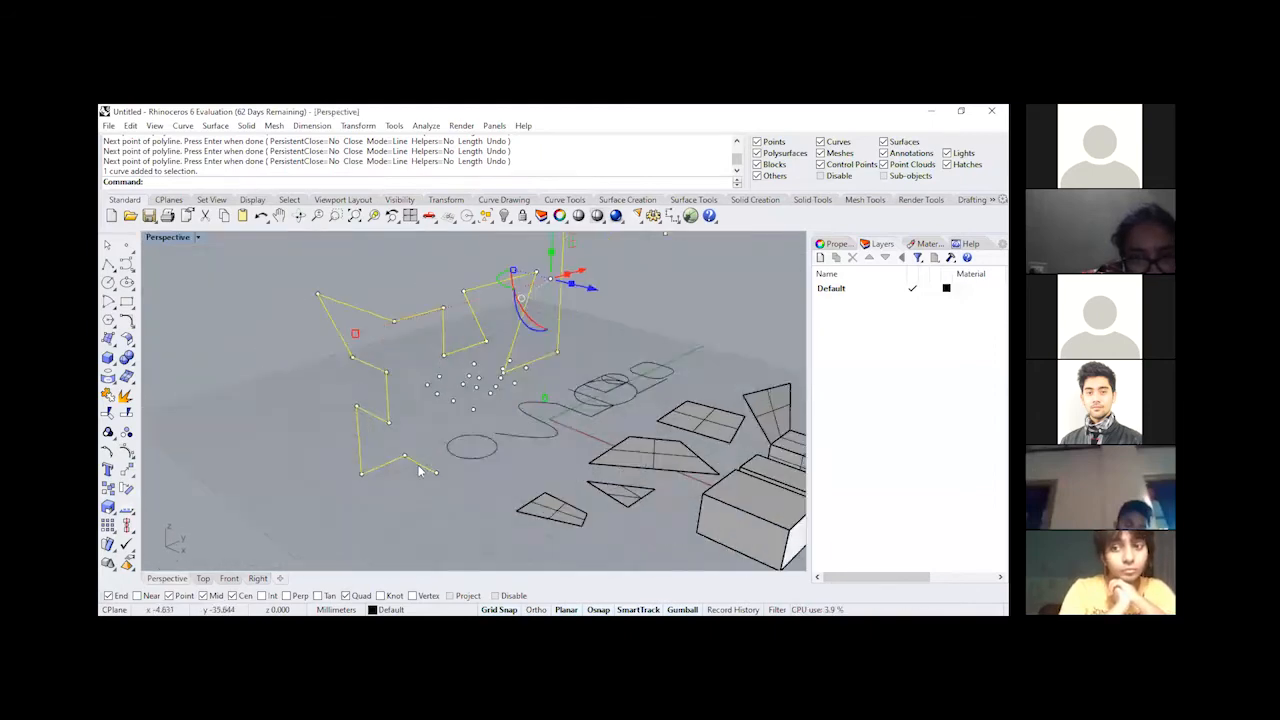
Step: Examine the polyline's first segments beside the circle up close, selecting their three control points and clearing the selection
{"action": "scroll", "coordinate": [412, 488], "scroll_direction": "up", "scroll_amount": 4}
{"action": "key", "text": "Escape"}
{"action": "left_click", "coordinate": [424, 467]}
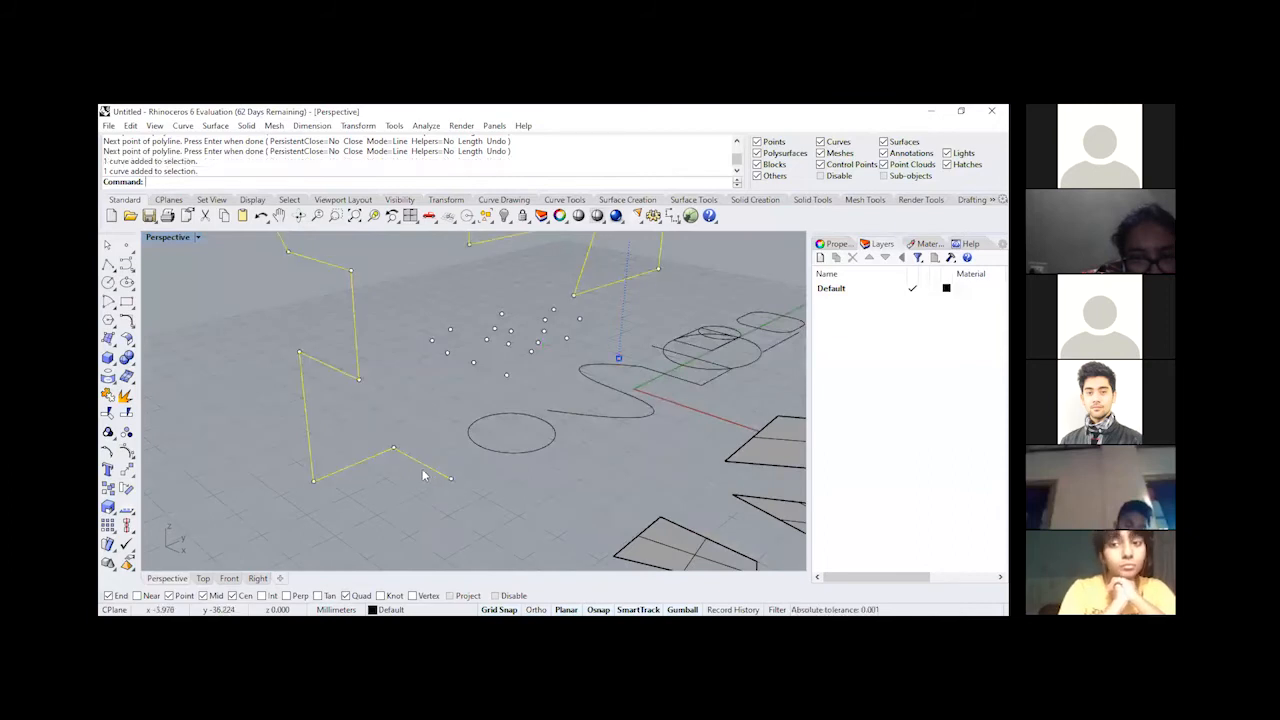
{"action": "scroll", "coordinate": [431, 479], "scroll_direction": "up", "scroll_amount": 3}
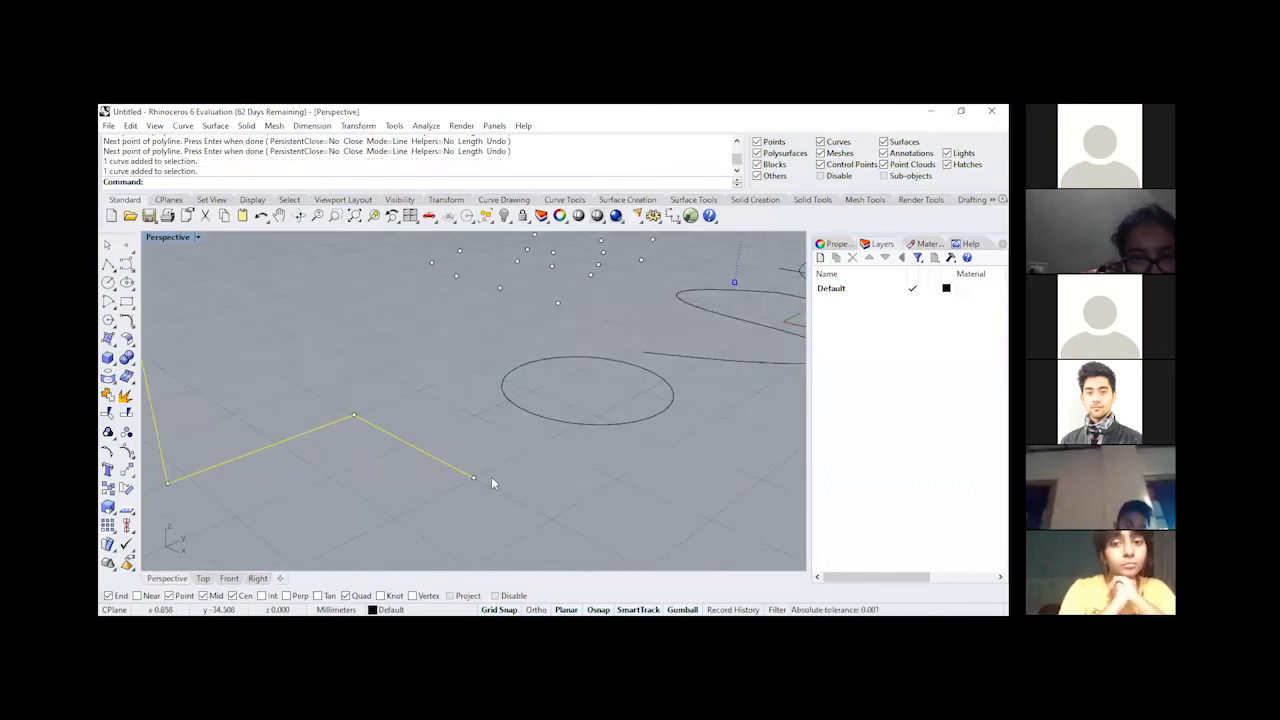
{"action": "scroll", "coordinate": [491, 483], "scroll_direction": "down", "scroll_amount": 2}
{"action": "left_click_drag", "start_coordinate": [236, 428], "coordinate": [494, 496]}
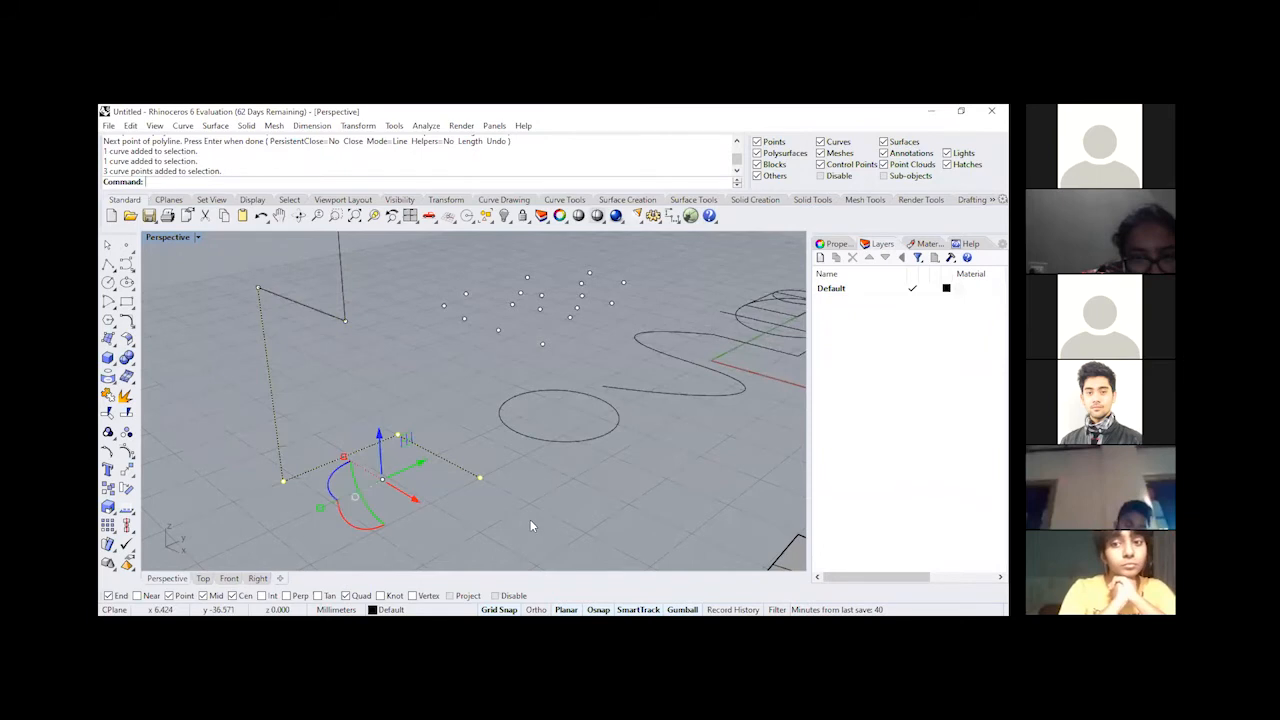
{"action": "key", "text": "Escape"}
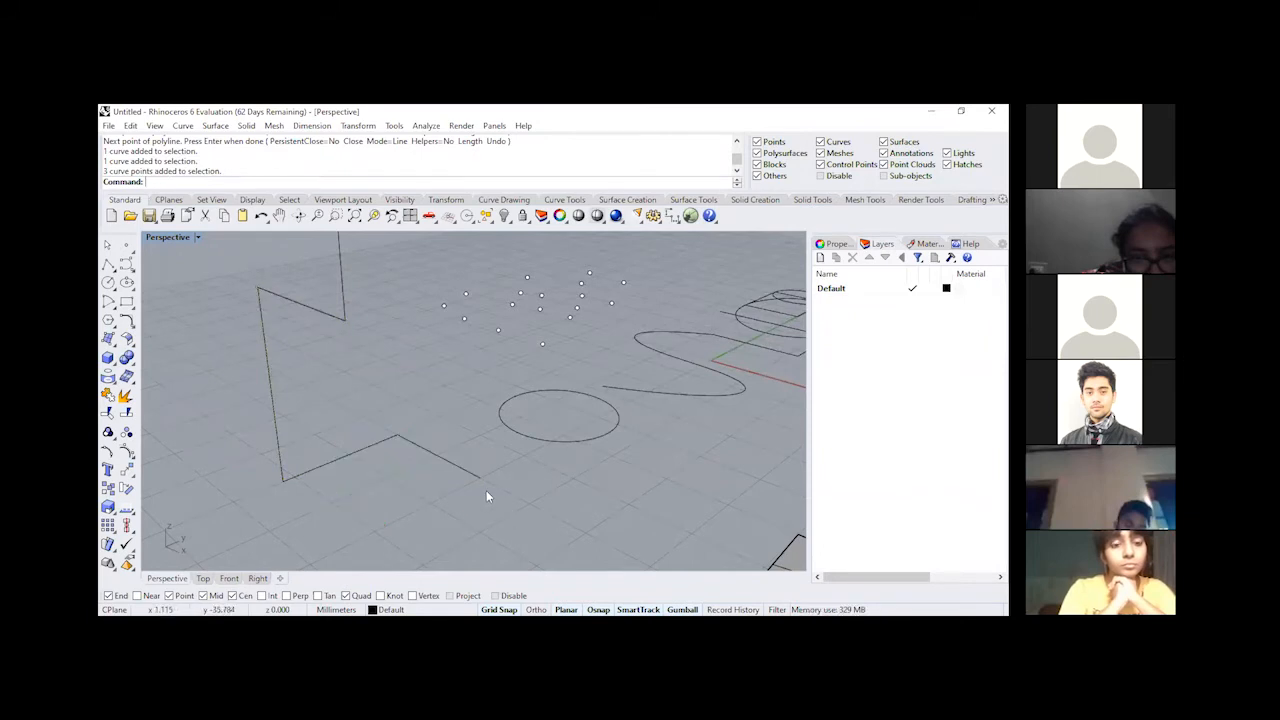
Step: Examine the whole polyline in perspective from another angle and restore the four-viewport layout
{"action": "scroll", "coordinate": [480, 460], "scroll_direction": "down", "scroll_amount": 2}
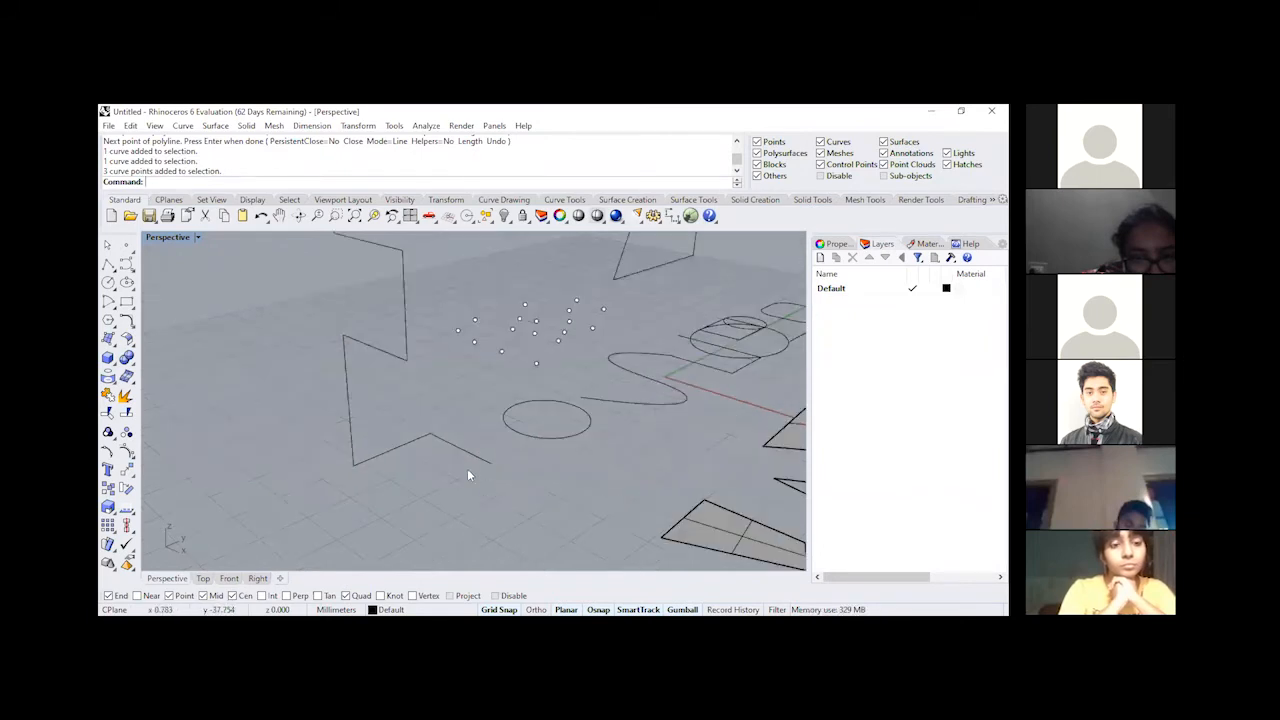
{"action": "scroll", "coordinate": [432, 478], "scroll_direction": "down", "scroll_amount": 2}
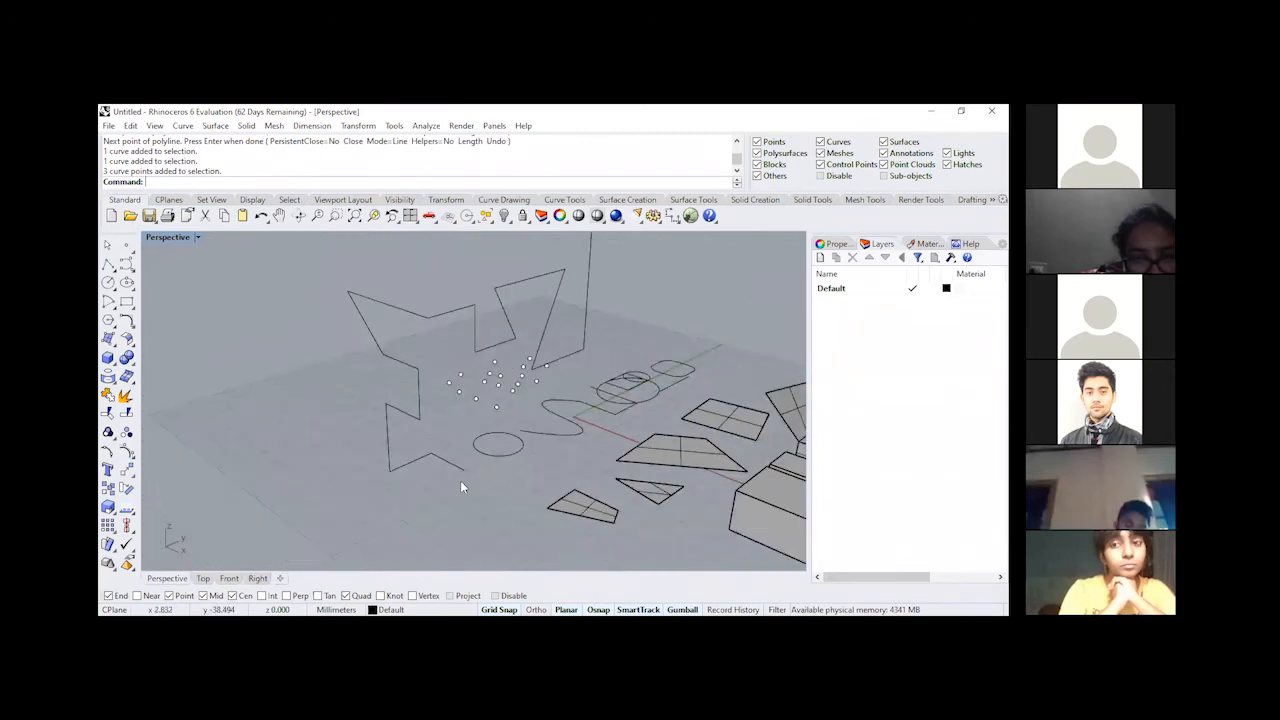
{"action": "right_click_drag", "start_coordinate": [437, 483], "coordinate": [390, 478], "text": "shift"}
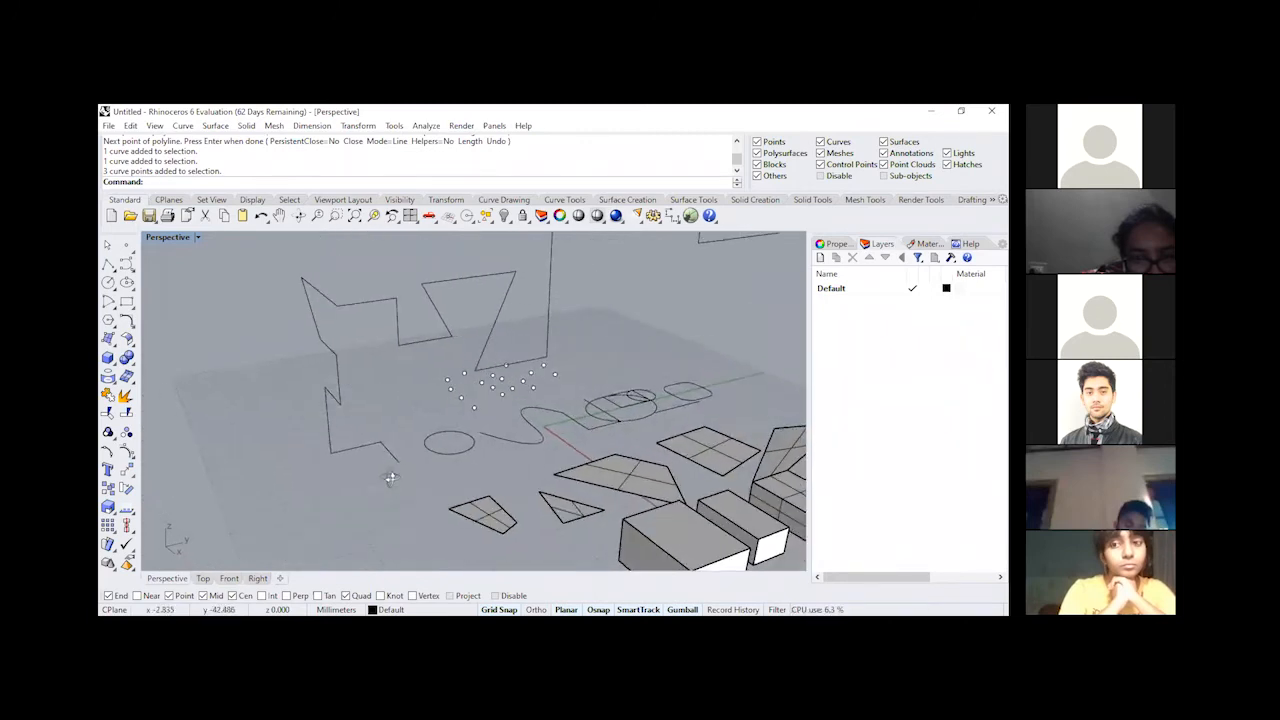
{"action": "scroll", "coordinate": [532, 461], "scroll_direction": "down", "scroll_amount": 2}
{"action": "scroll", "coordinate": [406, 405], "scroll_direction": "up", "scroll_amount": 3}
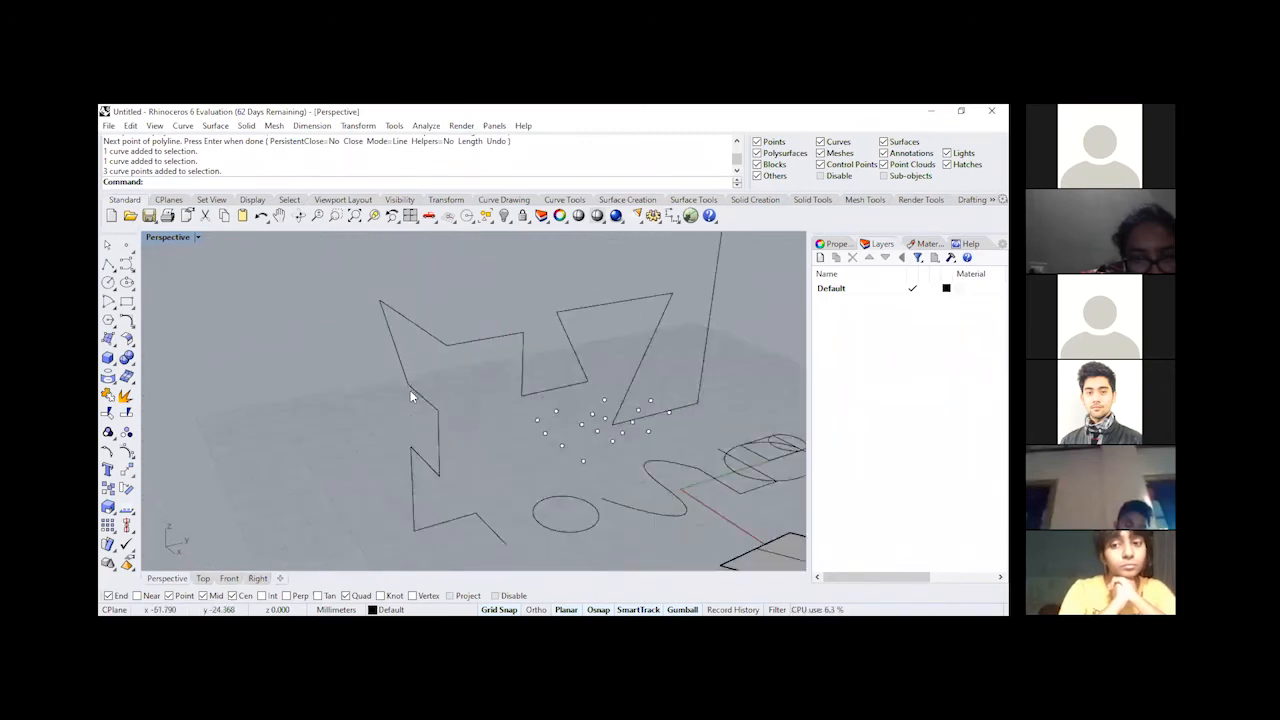
{"action": "double_click", "coordinate": [164, 237]}
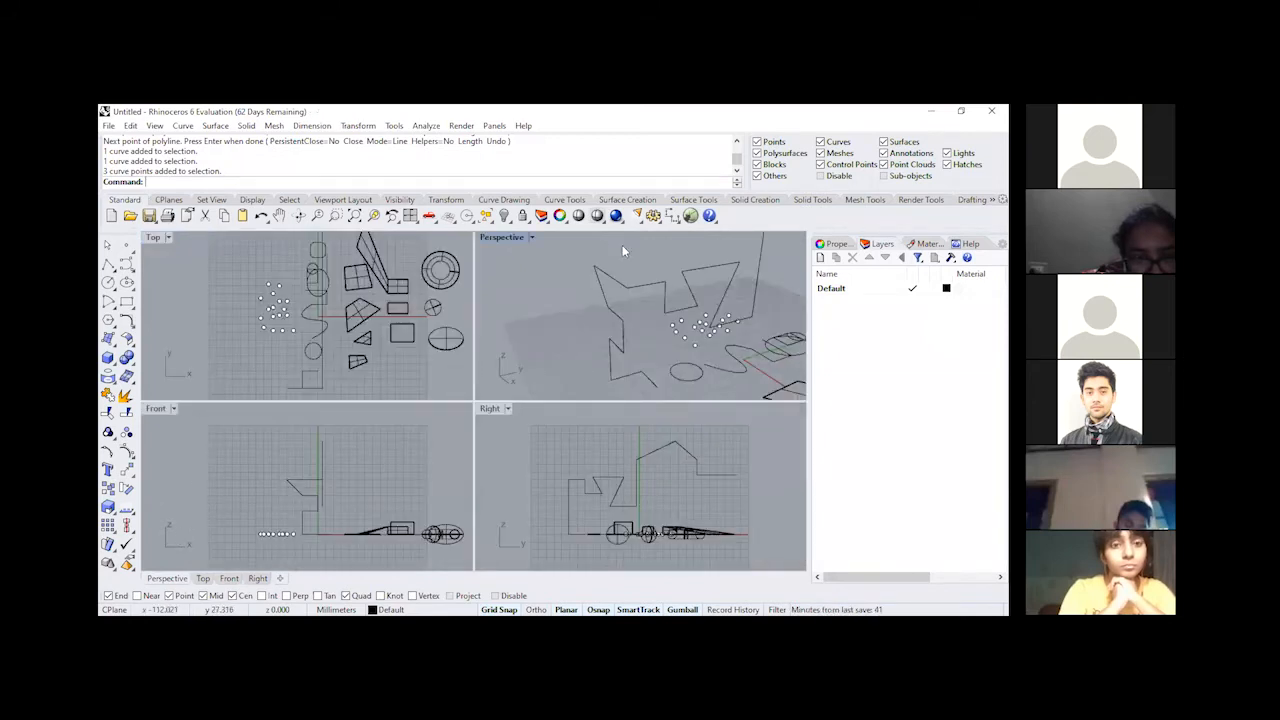
Step: Maximize the Perspective viewport and examine the whole polyline from low, side-on and high angles
{"action": "double_click", "coordinate": [508, 239]}
{"action": "right_click_drag", "start_coordinate": [440, 502], "coordinate": [382, 472]}
{"action": "right_click_drag", "start_coordinate": [595, 440], "coordinate": [378, 343]}
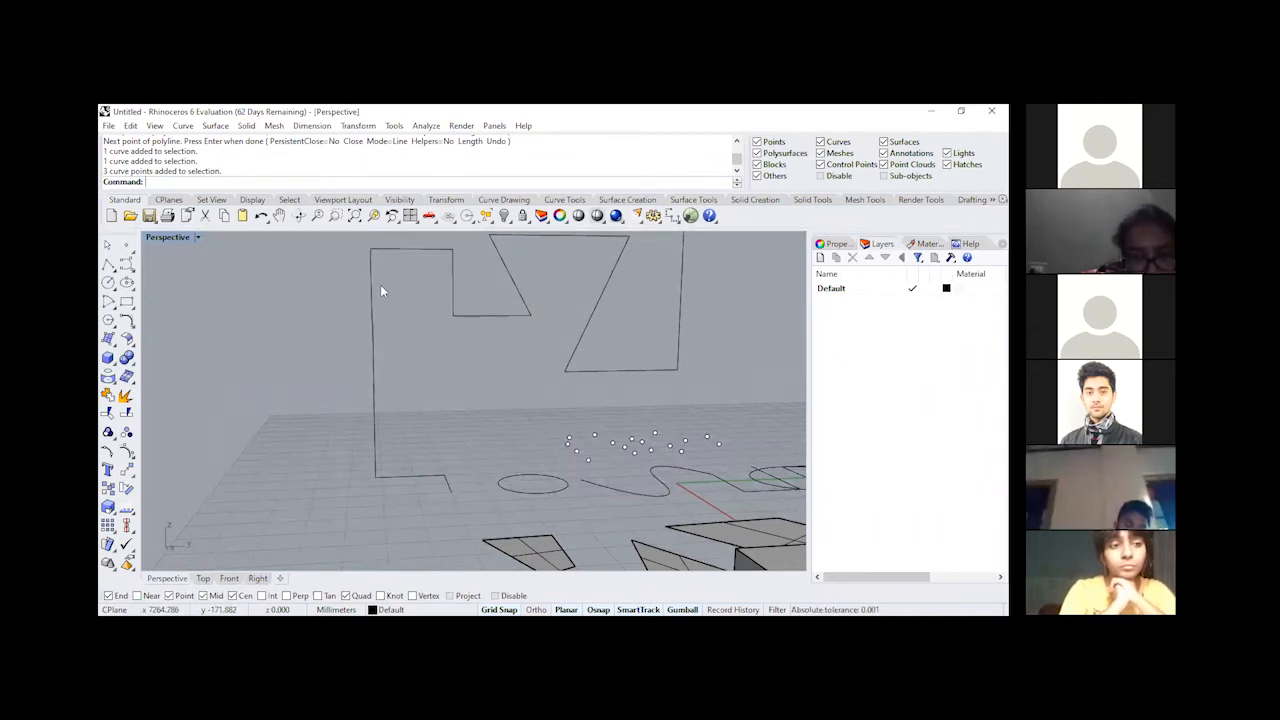
{"action": "right_click_drag", "start_coordinate": [396, 312], "coordinate": [511, 359]}
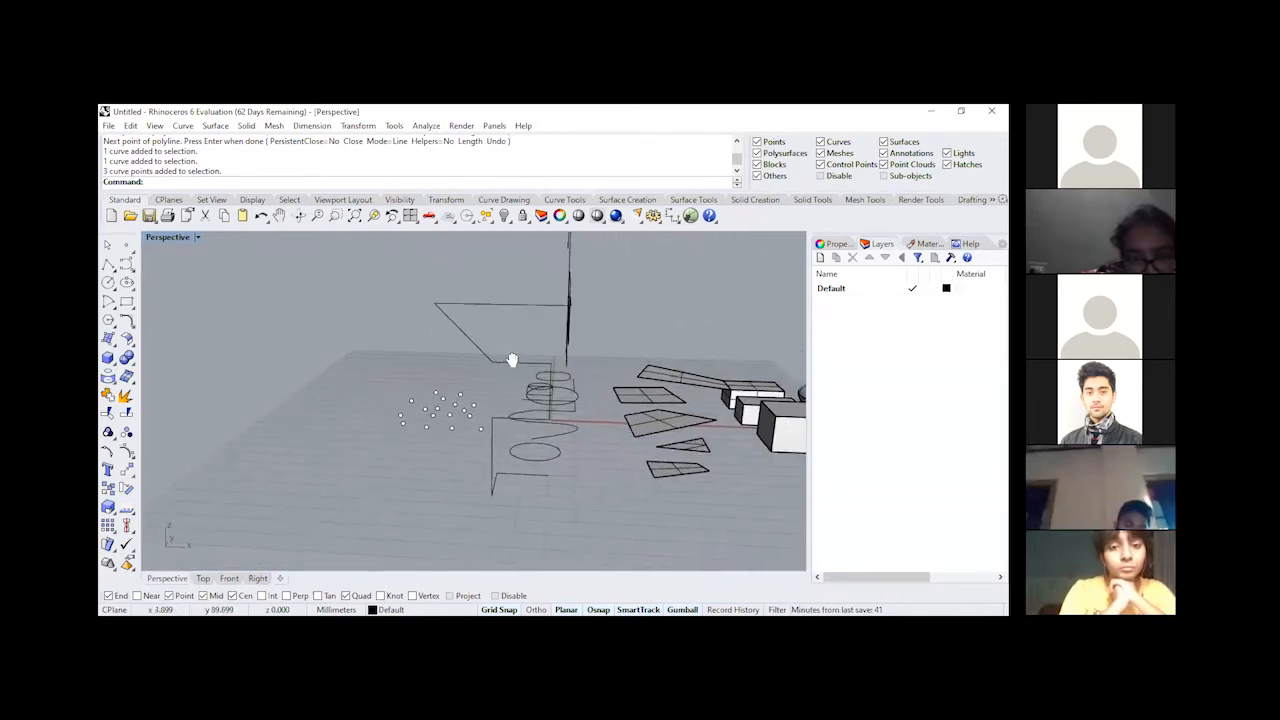
{"action": "right_click_drag", "start_coordinate": [636, 372], "coordinate": [577, 388]}
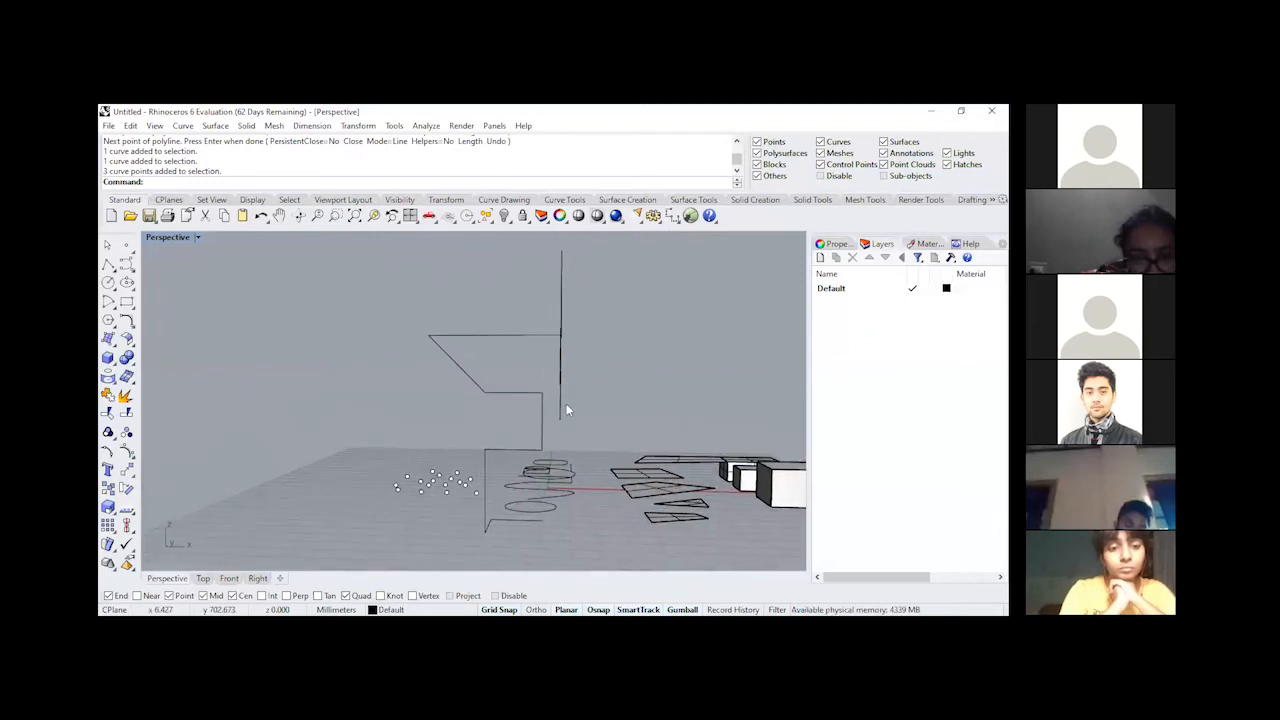
{"action": "right_click_drag", "start_coordinate": [573, 411], "coordinate": [528, 439]}
{"action": "right_click_drag", "start_coordinate": [543, 476], "coordinate": [558, 494]}
{"action": "scroll", "coordinate": [391, 369], "scroll_direction": "down", "scroll_amount": 3}
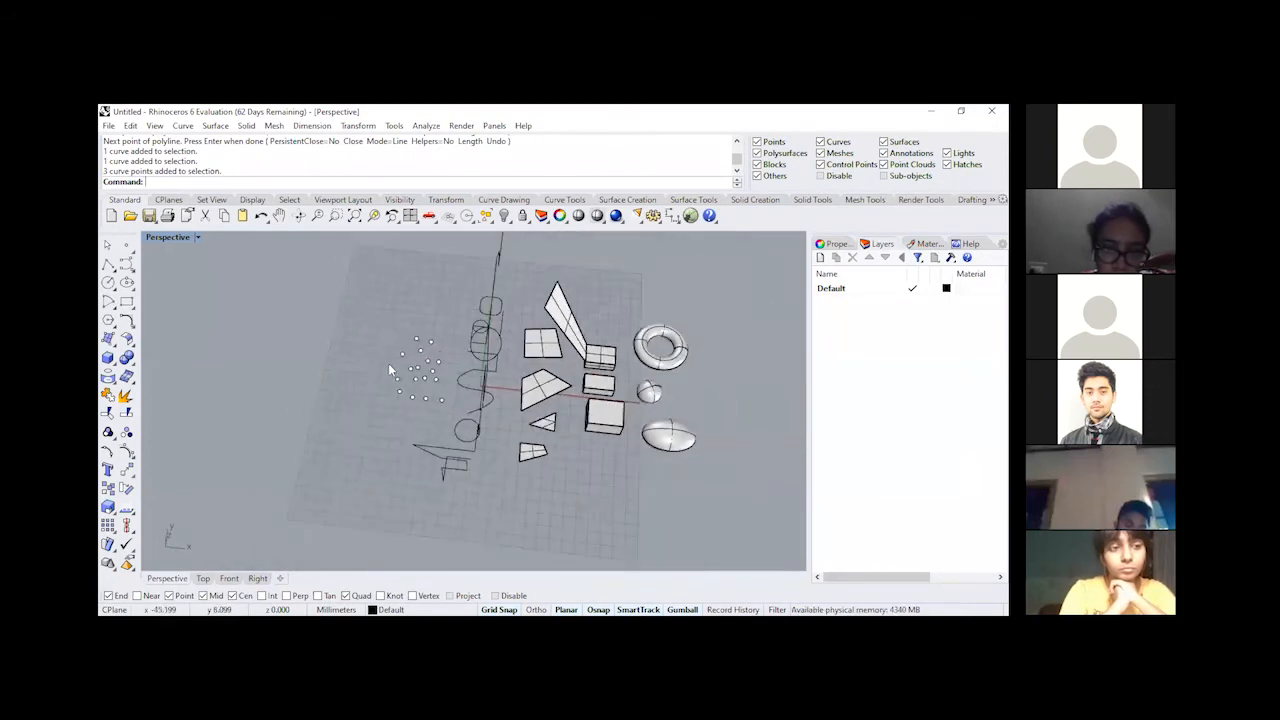
Step: Examine the polyline's first zigzag segments beside the circle, selecting their control points one at a time
{"action": "scroll", "coordinate": [446, 483], "scroll_direction": "up", "scroll_amount": 3}
{"action": "right_click_drag", "start_coordinate": [425, 487], "coordinate": [390, 458]}
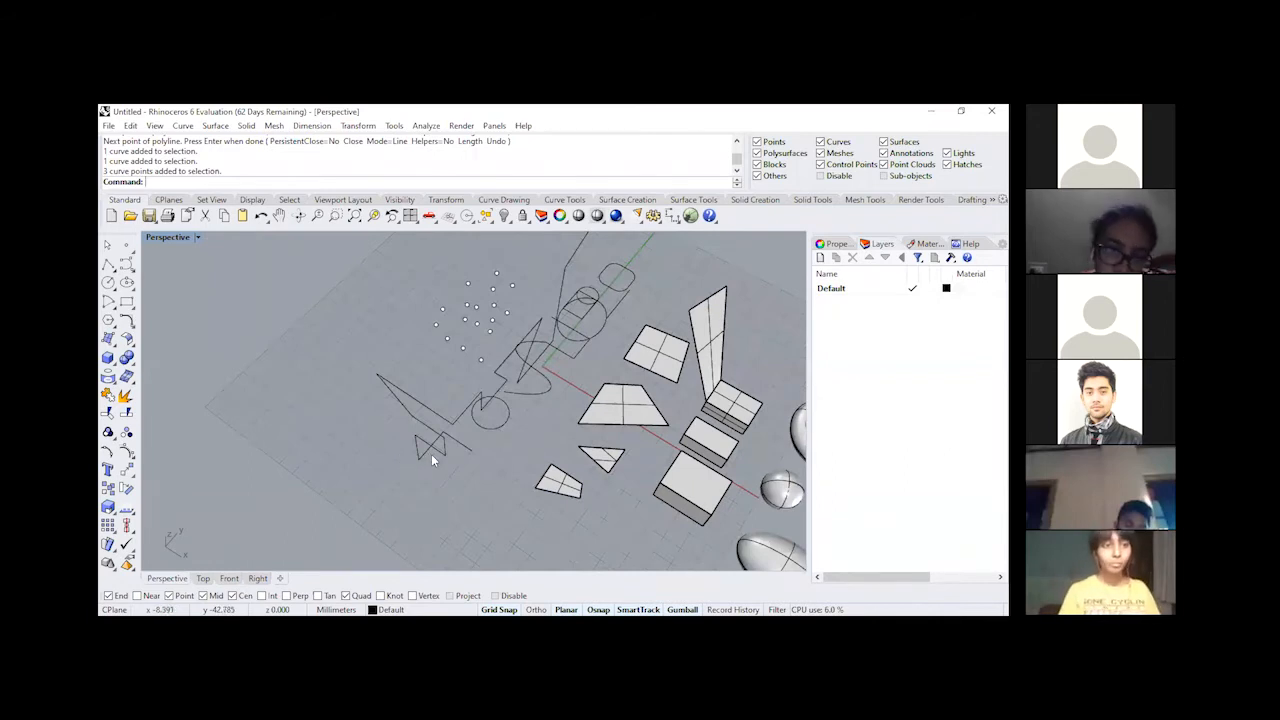
{"action": "scroll", "coordinate": [431, 454], "scroll_direction": "up", "scroll_amount": 5}
{"action": "right_click_drag", "start_coordinate": [377, 426], "coordinate": [372, 427]}
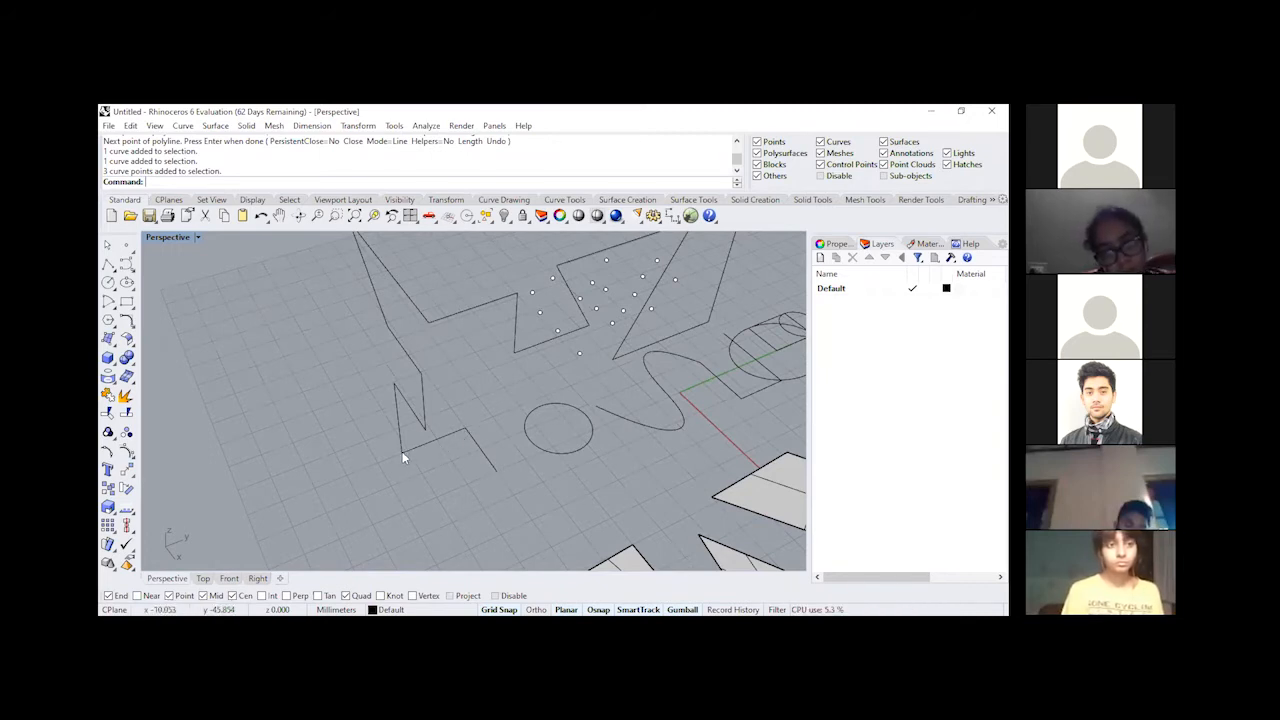
{"action": "left_click", "coordinate": [394, 383]}
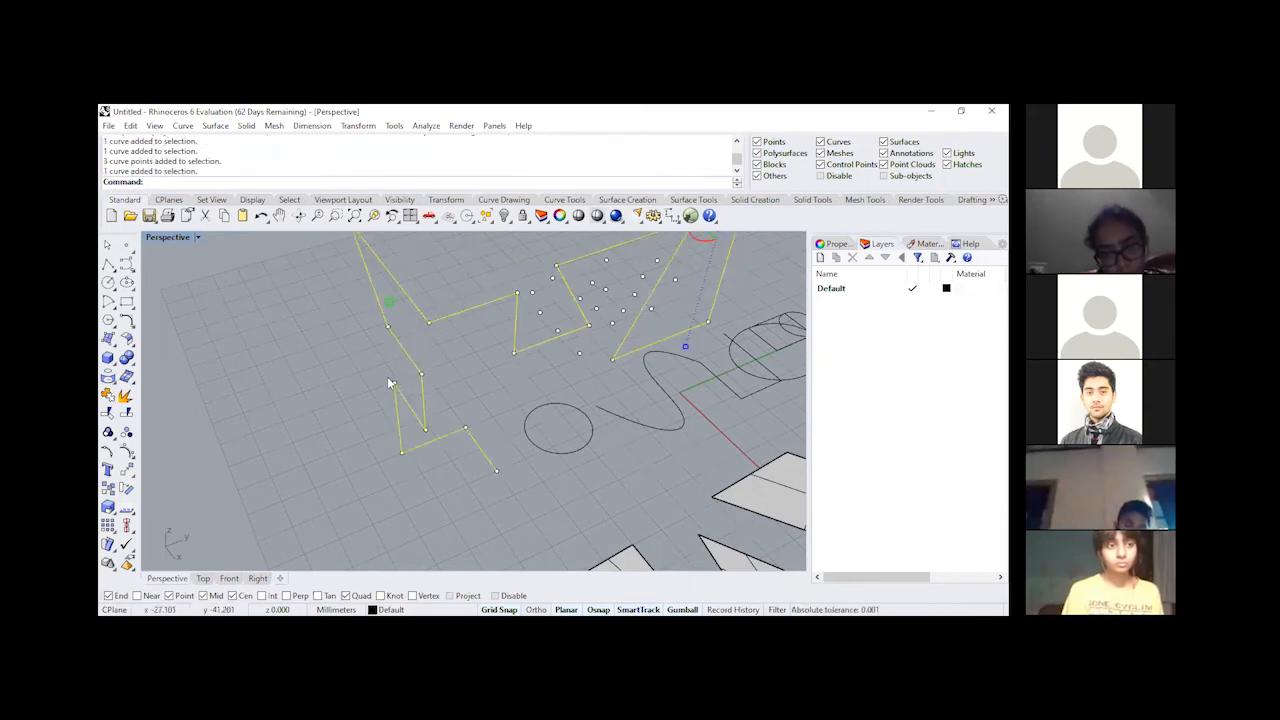
{"action": "left_click", "coordinate": [395, 387]}
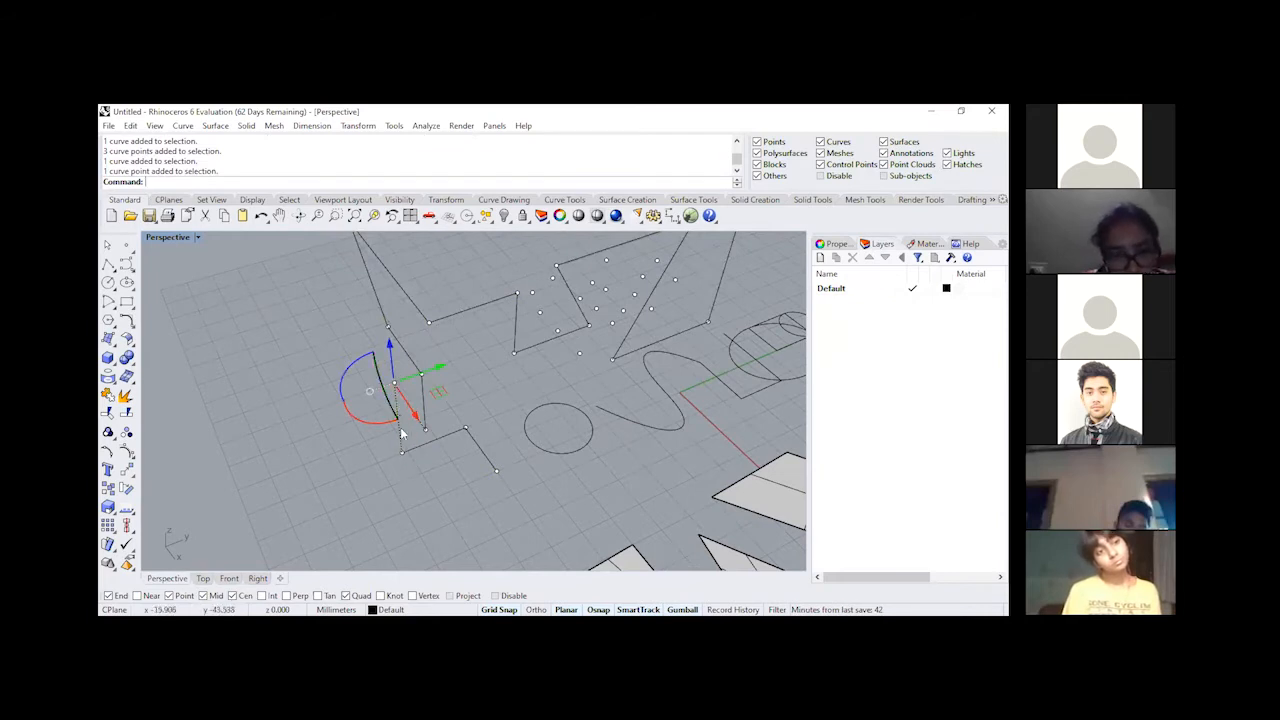
{"action": "left_click", "coordinate": [401, 452]}
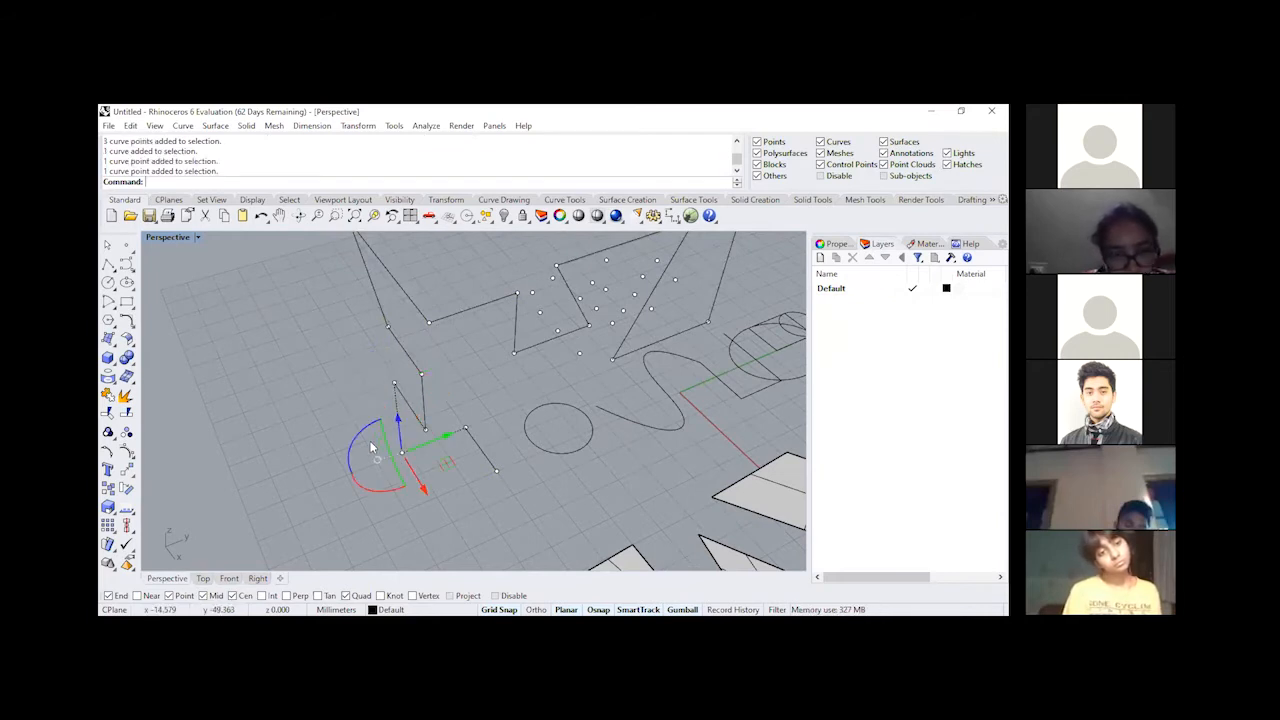
{"action": "left_click_drag", "start_coordinate": [424, 480], "coordinate": [424, 481]}
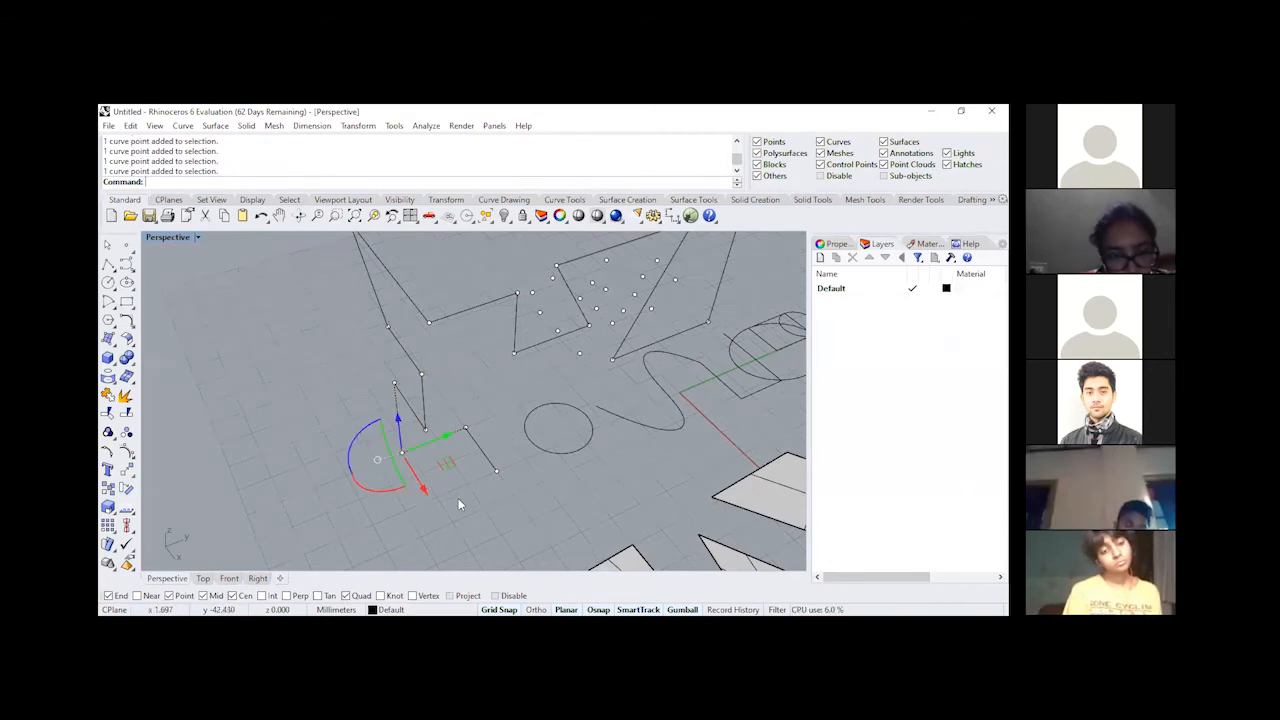
{"action": "right_click_drag", "start_coordinate": [458, 498], "coordinate": [396, 470]}
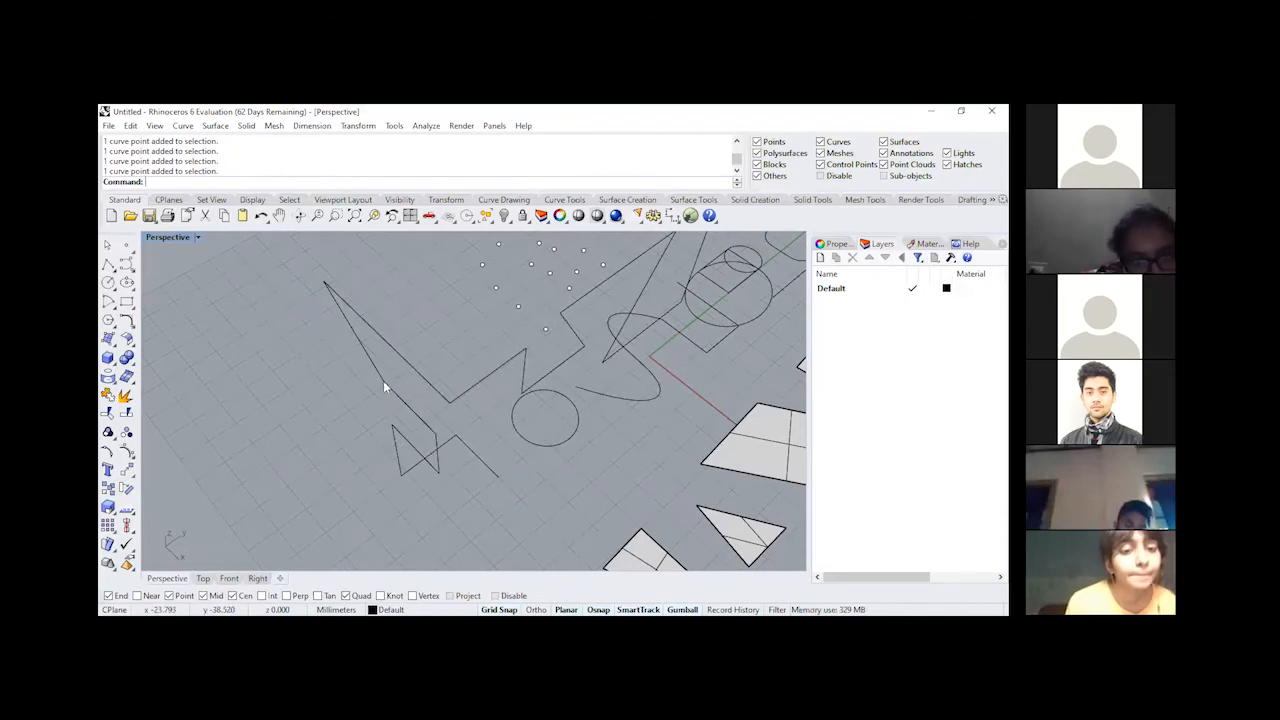
Step: Select the polyline and one of its corner control points, and examine how the segments align in different planes
{"action": "left_click", "coordinate": [448, 401]}
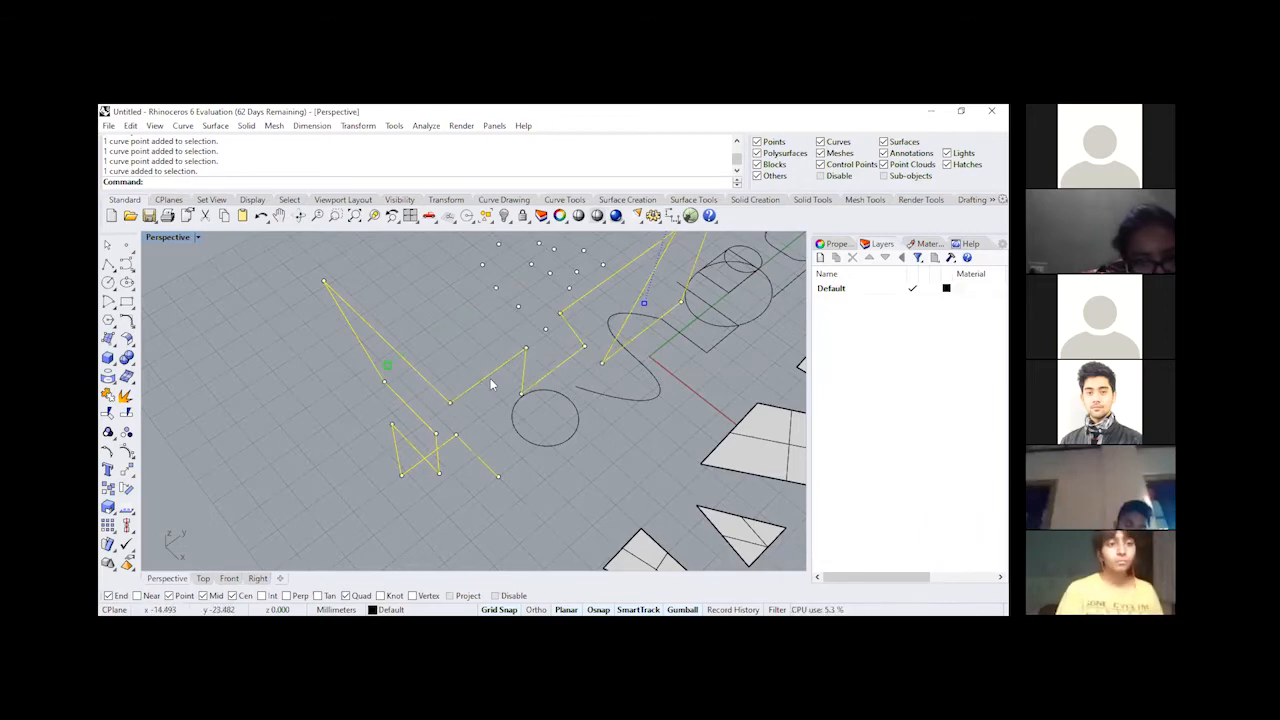
{"action": "right_click_drag", "start_coordinate": [491, 384], "coordinate": [398, 371]}
{"action": "left_click", "coordinate": [364, 335]}
{"action": "left_click", "coordinate": [396, 387]}
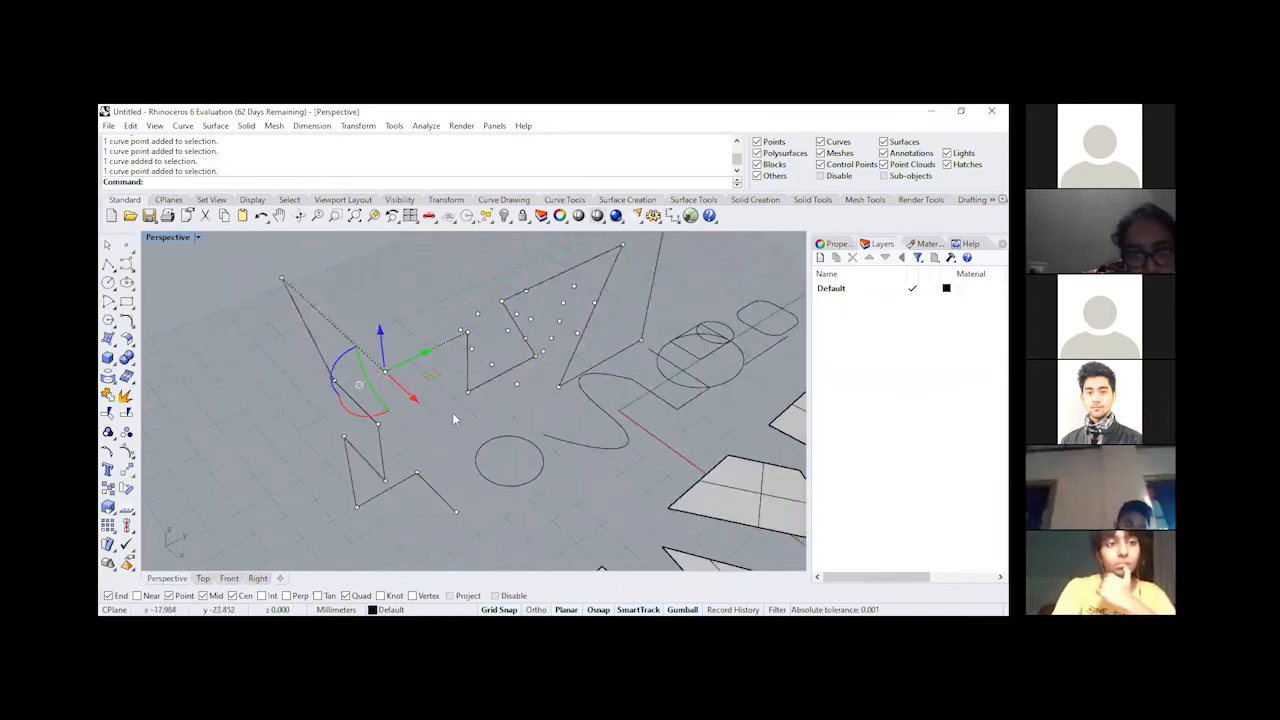
{"action": "right_click_drag", "start_coordinate": [508, 405], "coordinate": [558, 405]}
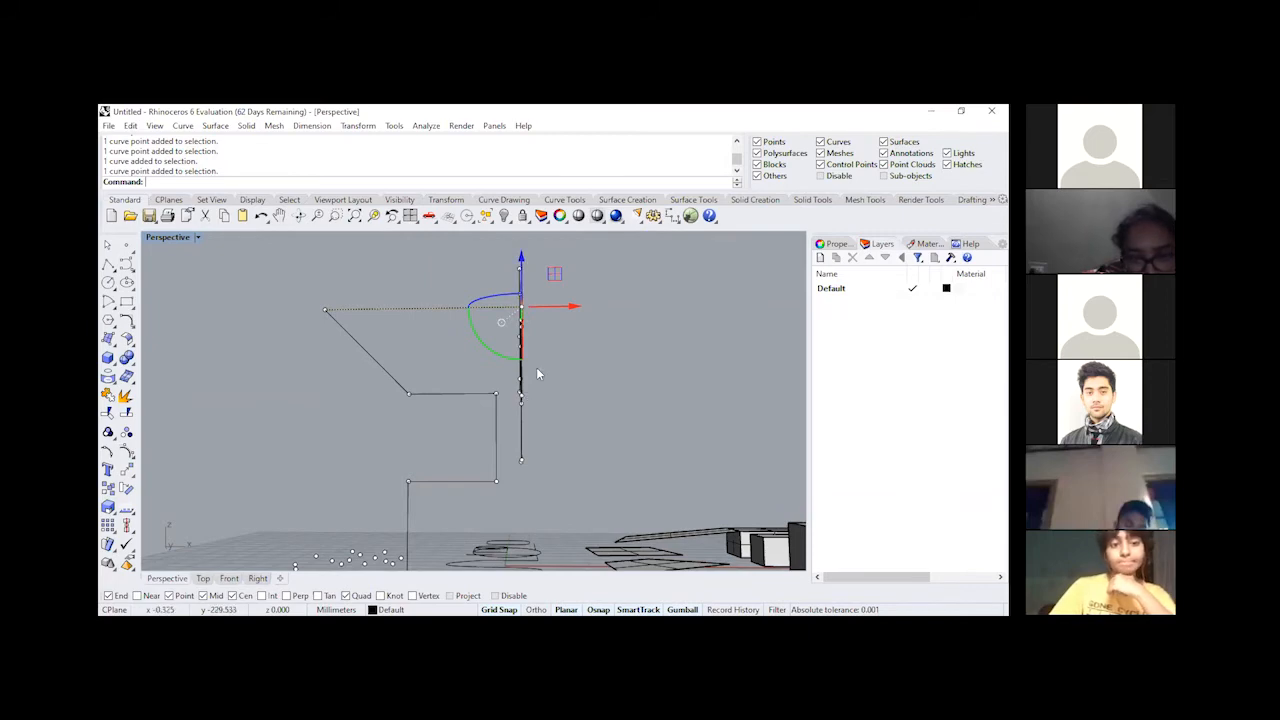
{"action": "right_click_drag", "start_coordinate": [536, 374], "coordinate": [615, 390]}
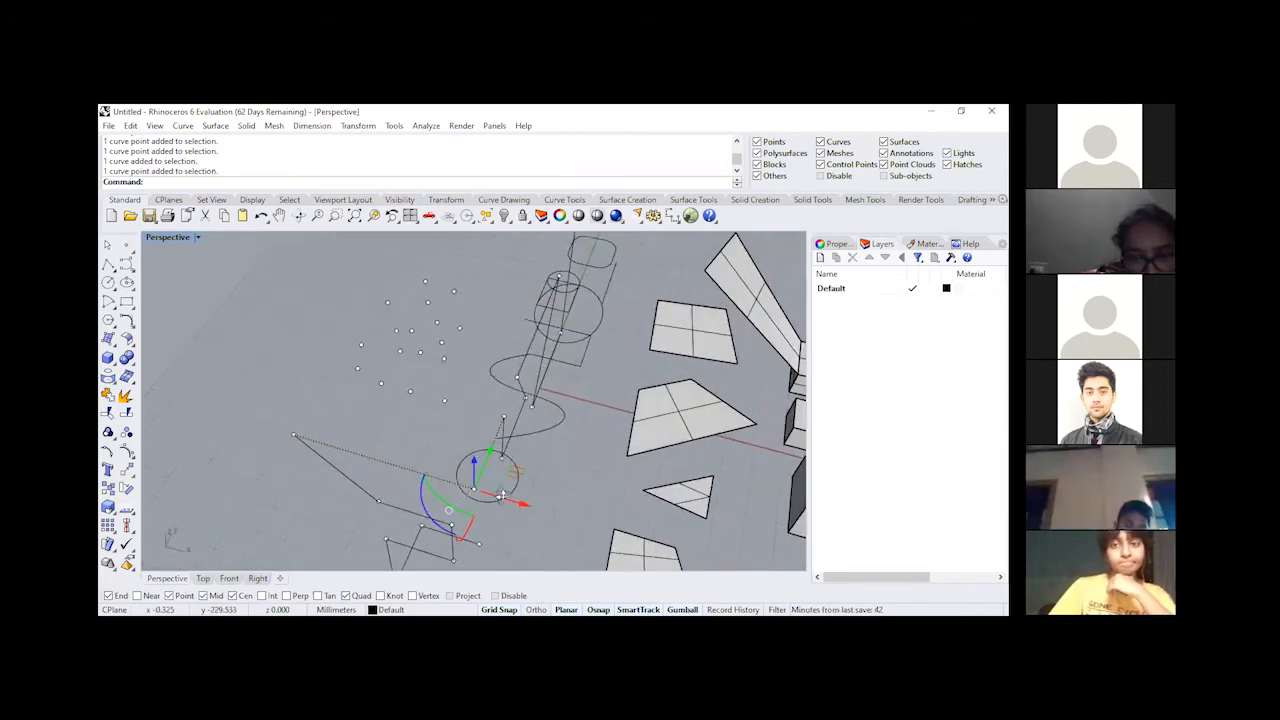
{"action": "right_click_drag", "start_coordinate": [507, 445], "coordinate": [559, 388]}
{"action": "scroll", "coordinate": [495, 403], "scroll_direction": "down", "scroll_amount": 5}
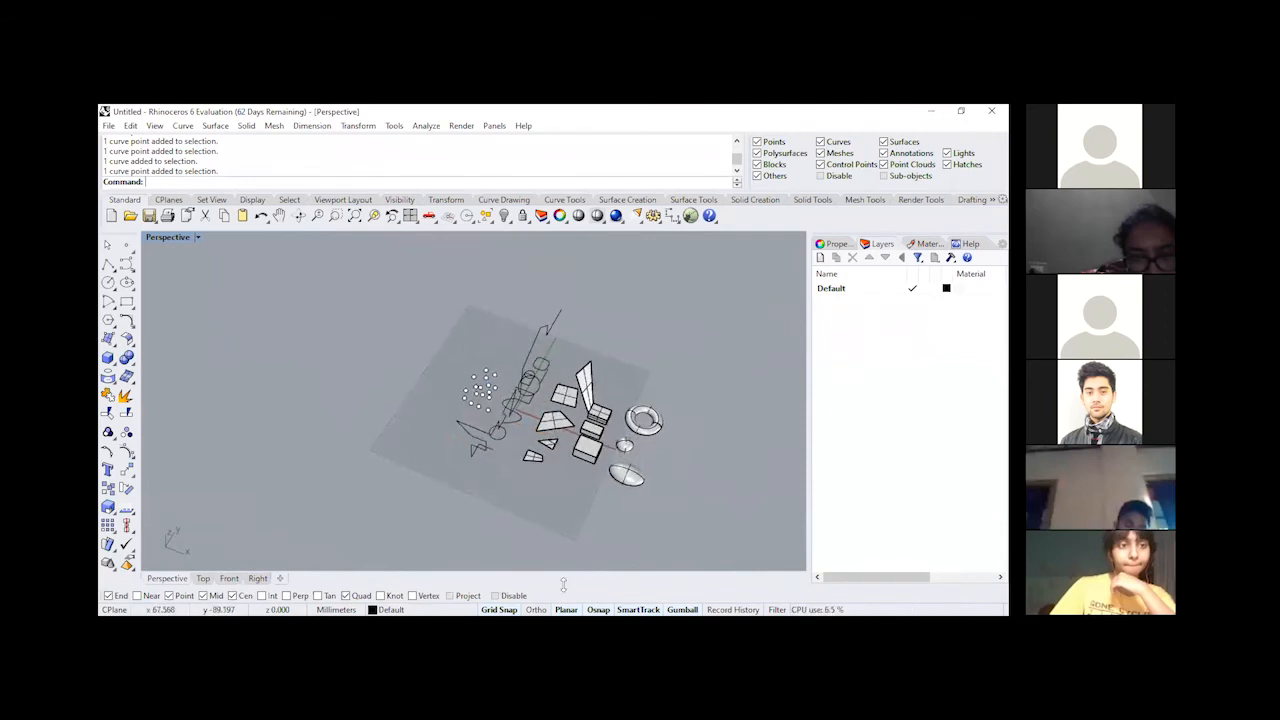
Step: Turn off Planar mode and move the polyline about 207 mm in the negative X direction, away from the grid
{"action": "left_click", "coordinate": [566, 609]}
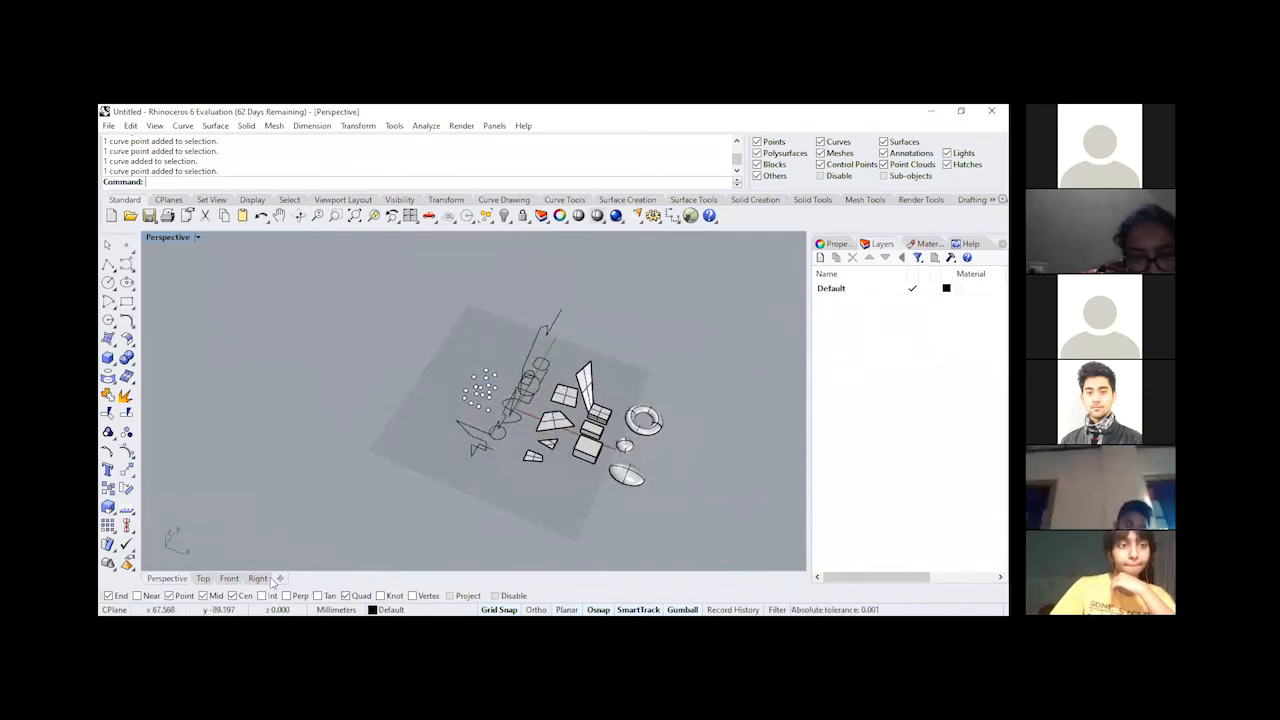
{"action": "left_click", "coordinate": [494, 451]}
{"action": "left_click_drag", "start_coordinate": [563, 392], "coordinate": [266, 337]}
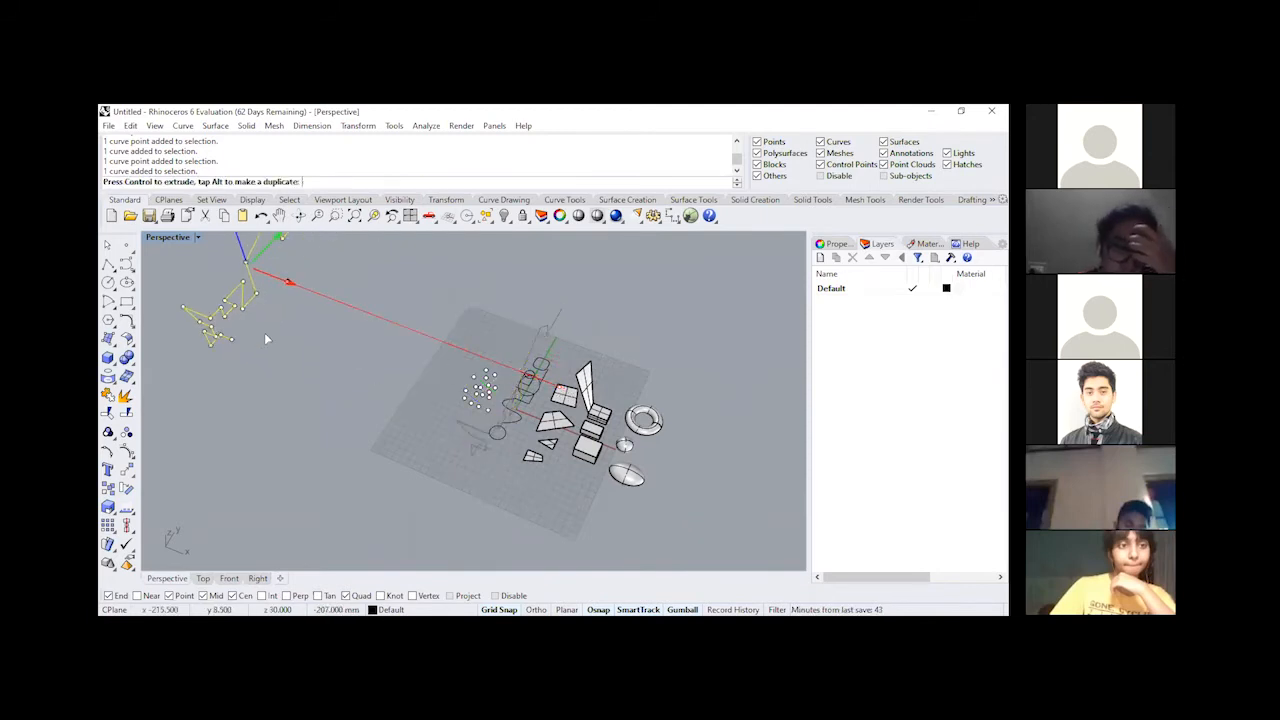
Step: Move all the remaining points, curves, surfaces and solids in the positive X direction, off the grid, and clear the selection
{"action": "left_click_drag", "start_coordinate": [354, 294], "coordinate": [748, 560]}
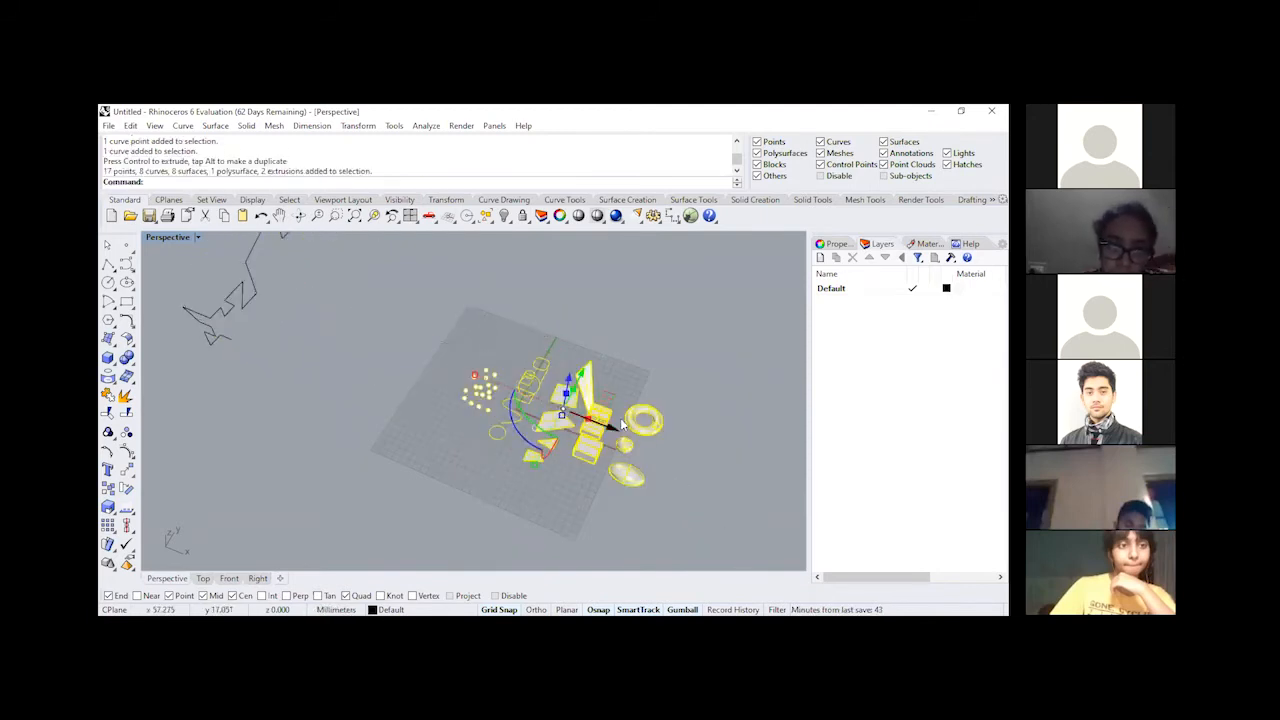
{"action": "left_click_drag", "start_coordinate": [598, 424], "coordinate": [801, 545]}
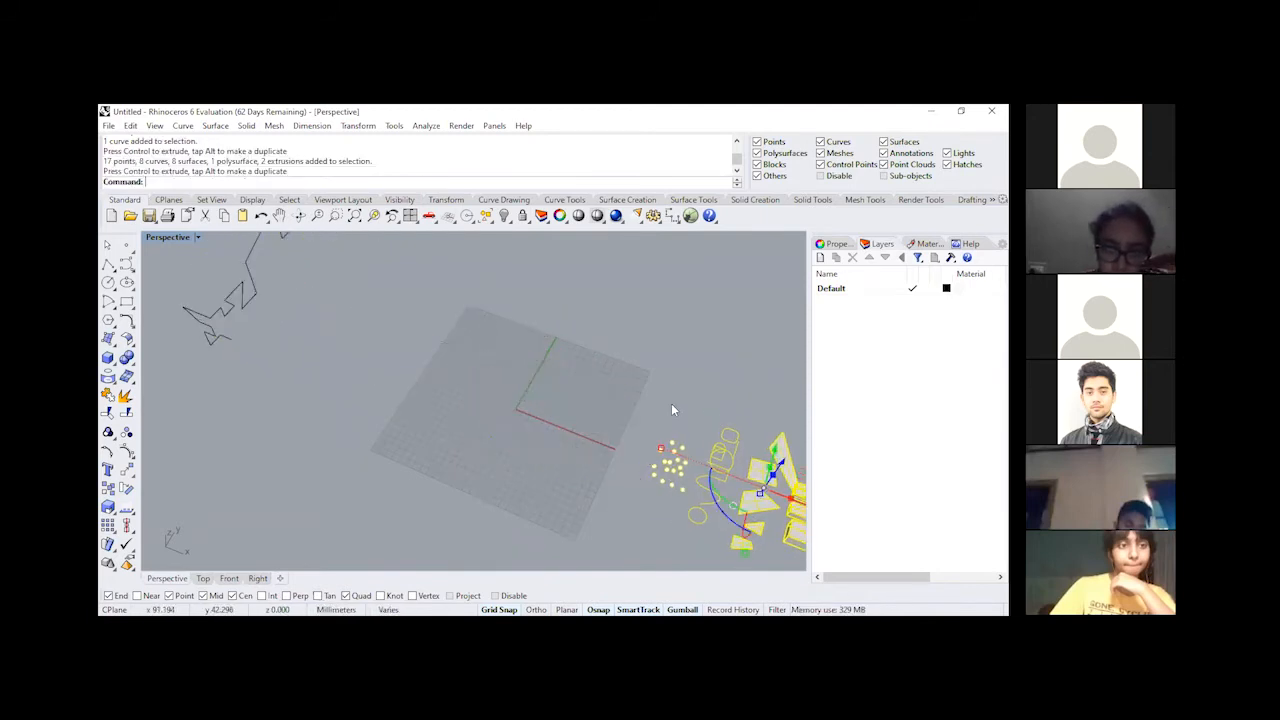
{"action": "left_click", "coordinate": [665, 402]}
{"action": "right_click_drag", "start_coordinate": [590, 390], "coordinate": [532, 403], "text": "shift"}
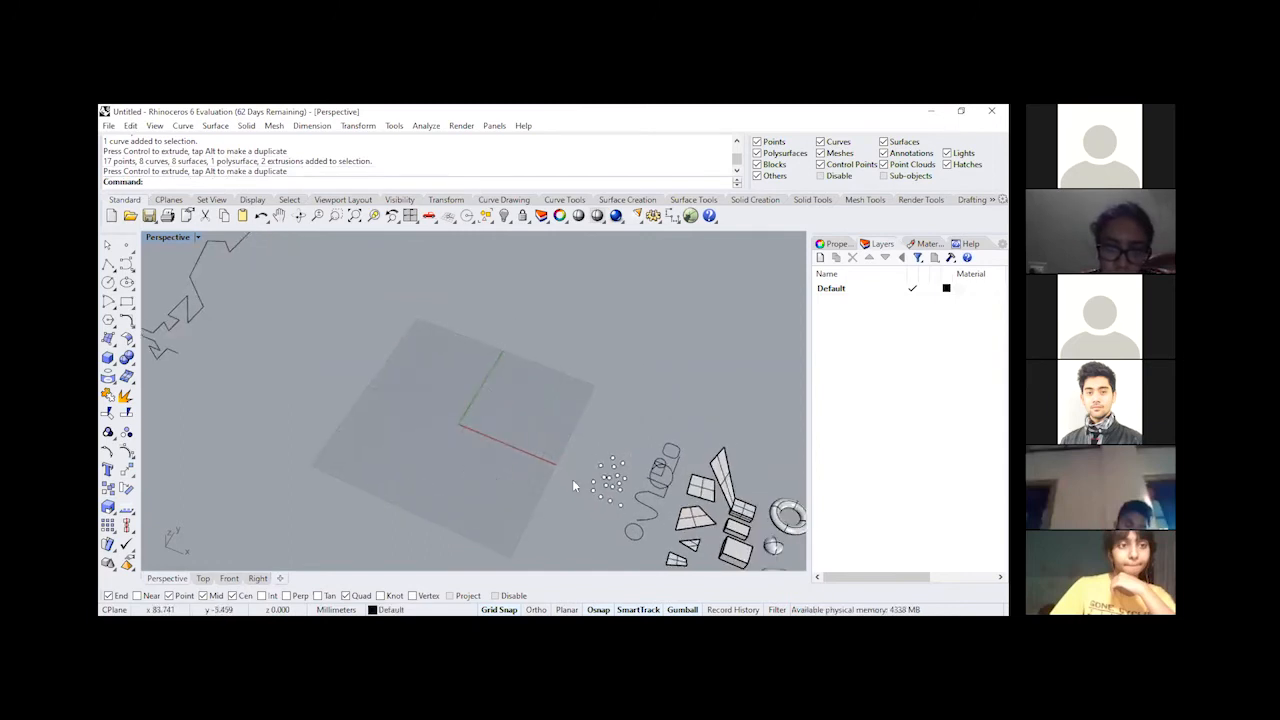
{"action": "scroll", "coordinate": [464, 354], "scroll_direction": "down", "scroll_amount": 3}
{"action": "left_click_drag", "start_coordinate": [500, 329], "coordinate": [692, 512]}
{"action": "scroll", "coordinate": [638, 450], "scroll_direction": "up", "scroll_amount": 2}
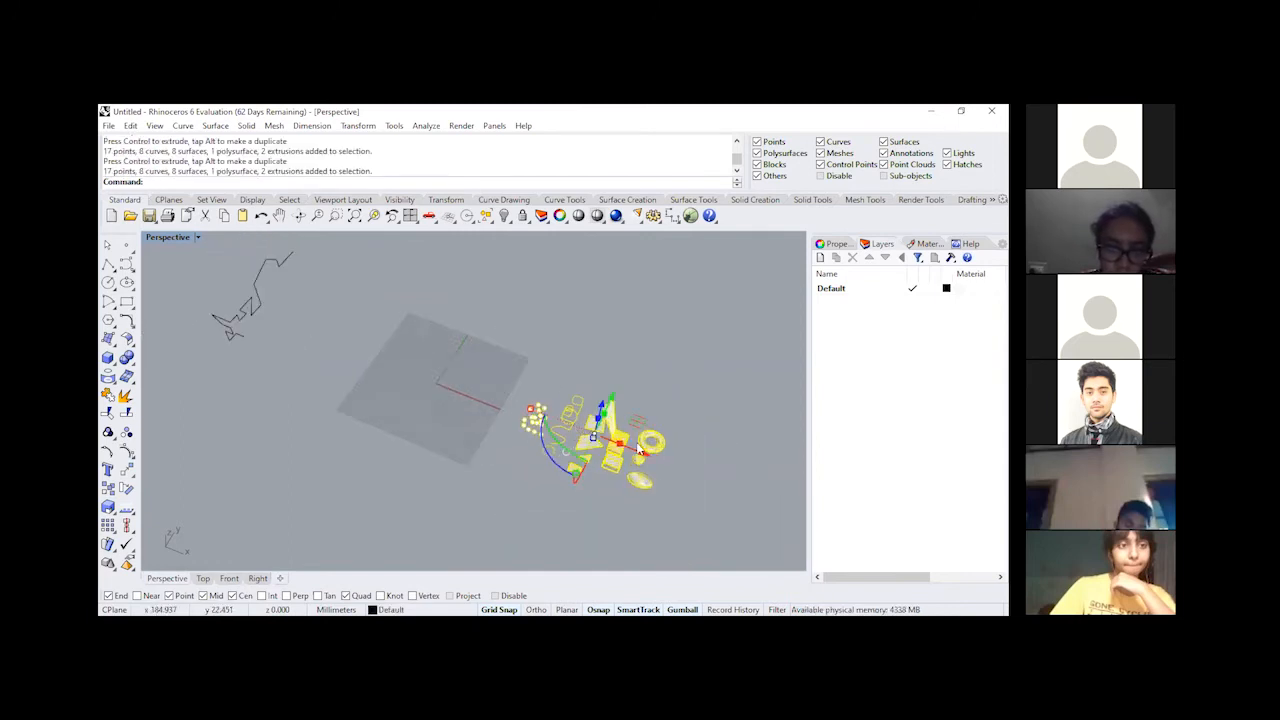
{"action": "left_click", "coordinate": [523, 343]}
Step: Restore the four-viewport layout and start a new polyline in the Top viewport with a horizontal segment and a vertical one down to (14, 7)
{"action": "scroll", "coordinate": [460, 360], "scroll_direction": "up", "scroll_amount": 4}
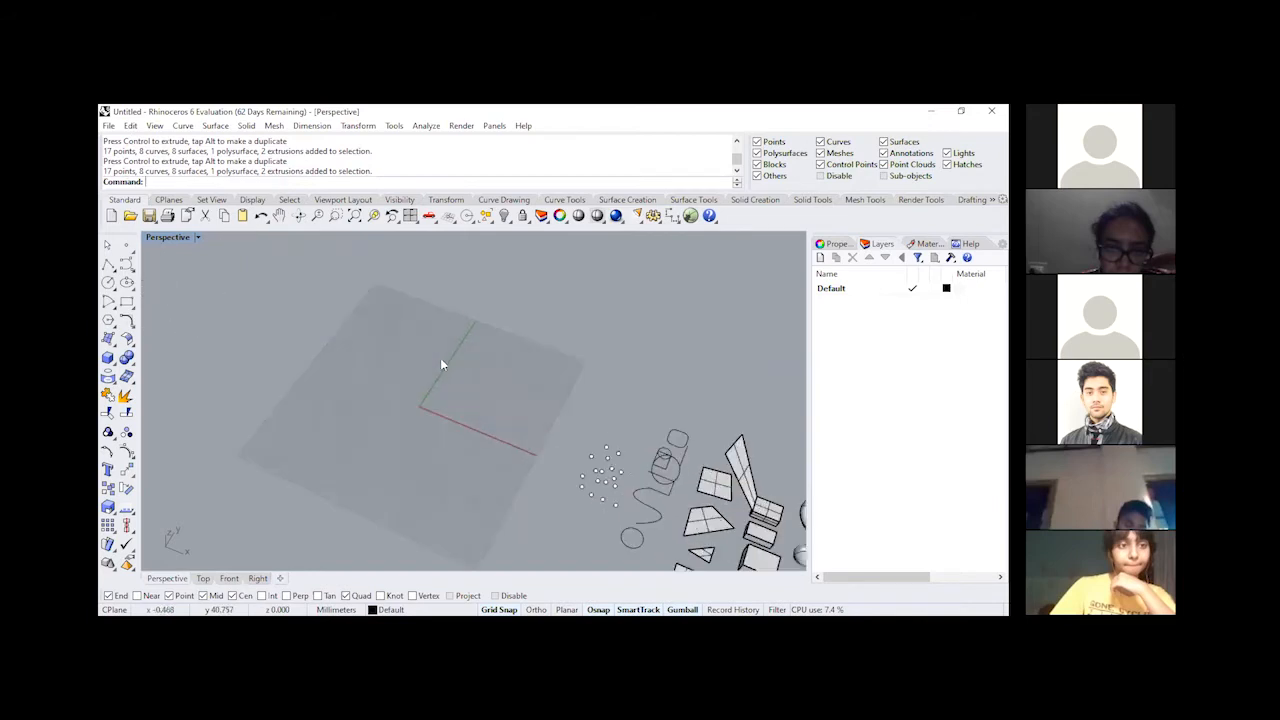
{"action": "right_click_drag", "start_coordinate": [477, 409], "coordinate": [446, 366], "text": "shift"}
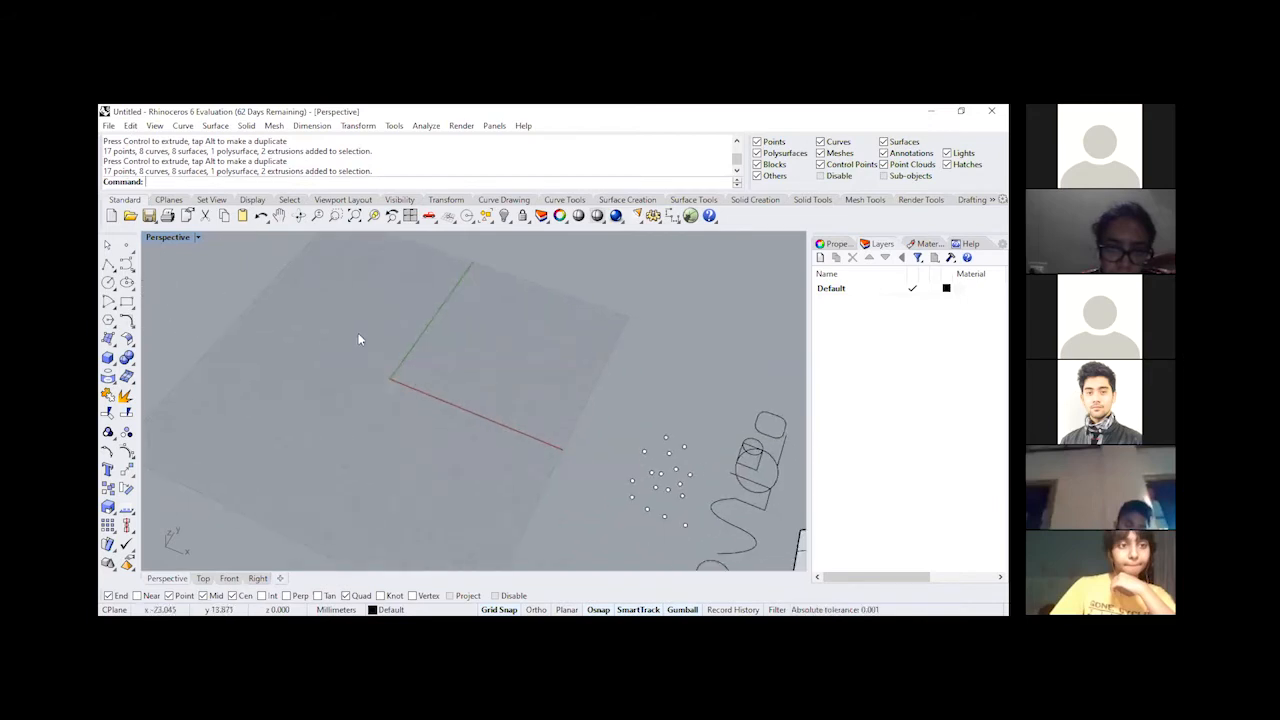
{"action": "scroll", "coordinate": [357, 338], "scroll_direction": "up", "scroll_amount": 4}
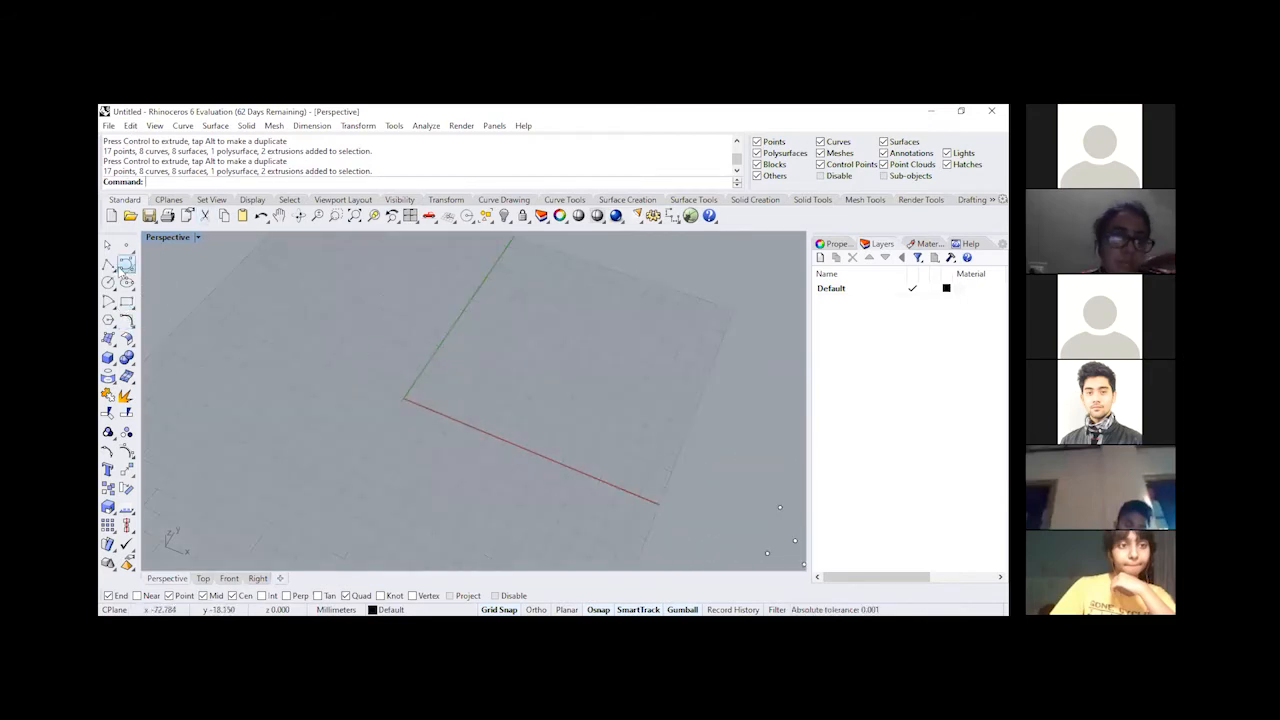
{"action": "left_click", "coordinate": [108, 264]}
{"action": "double_click", "coordinate": [163, 237]}
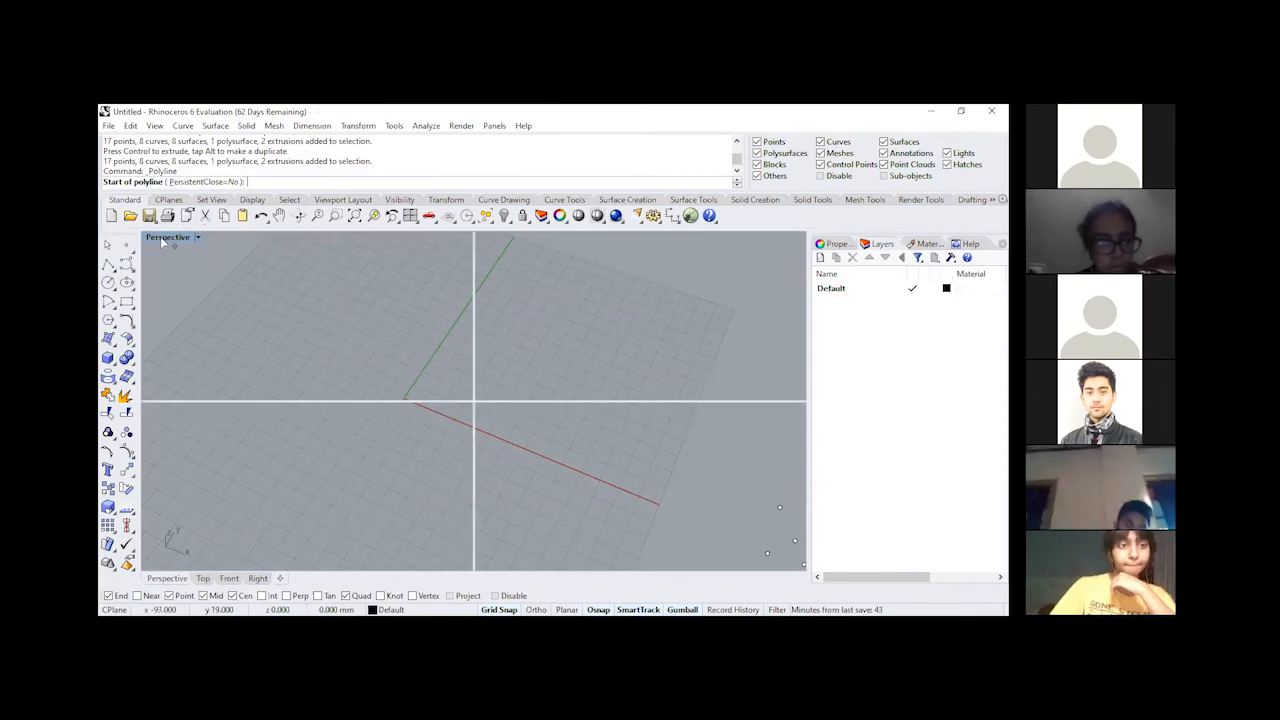
{"action": "left_click", "coordinate": [298, 281]}
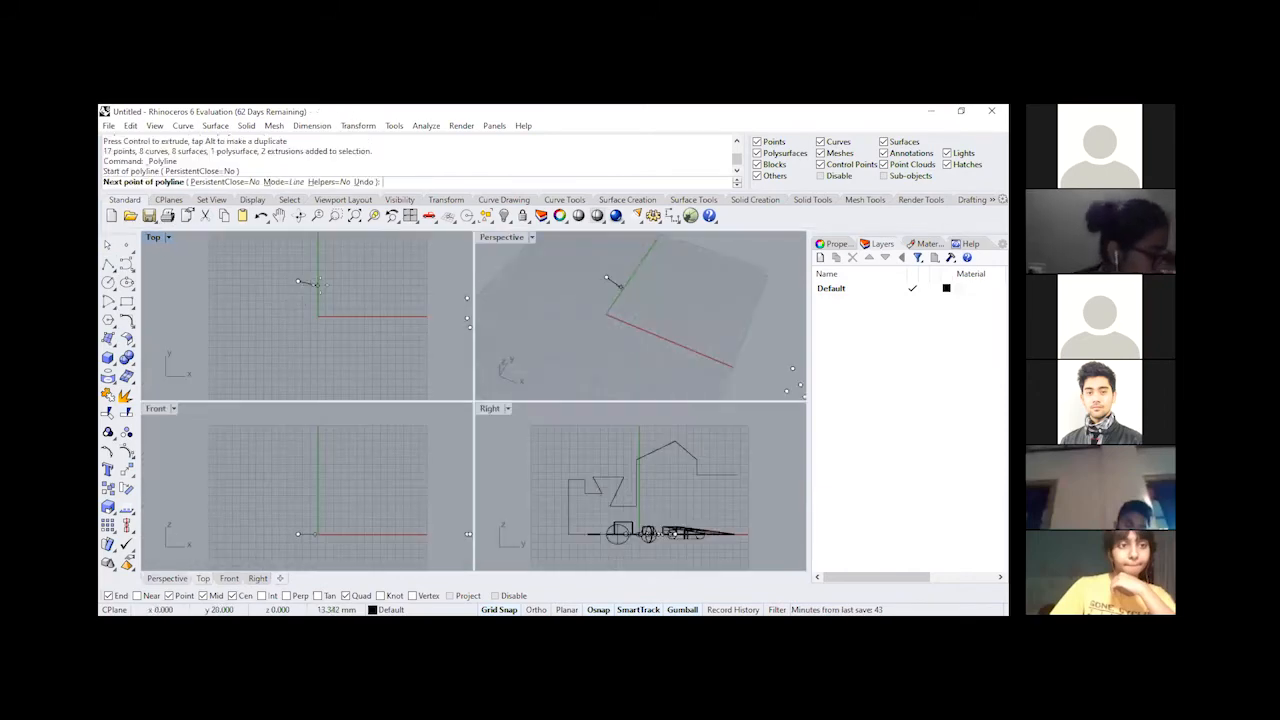
{"action": "left_click", "coordinate": [339, 281]}
{"action": "left_click", "coordinate": [339, 305]}
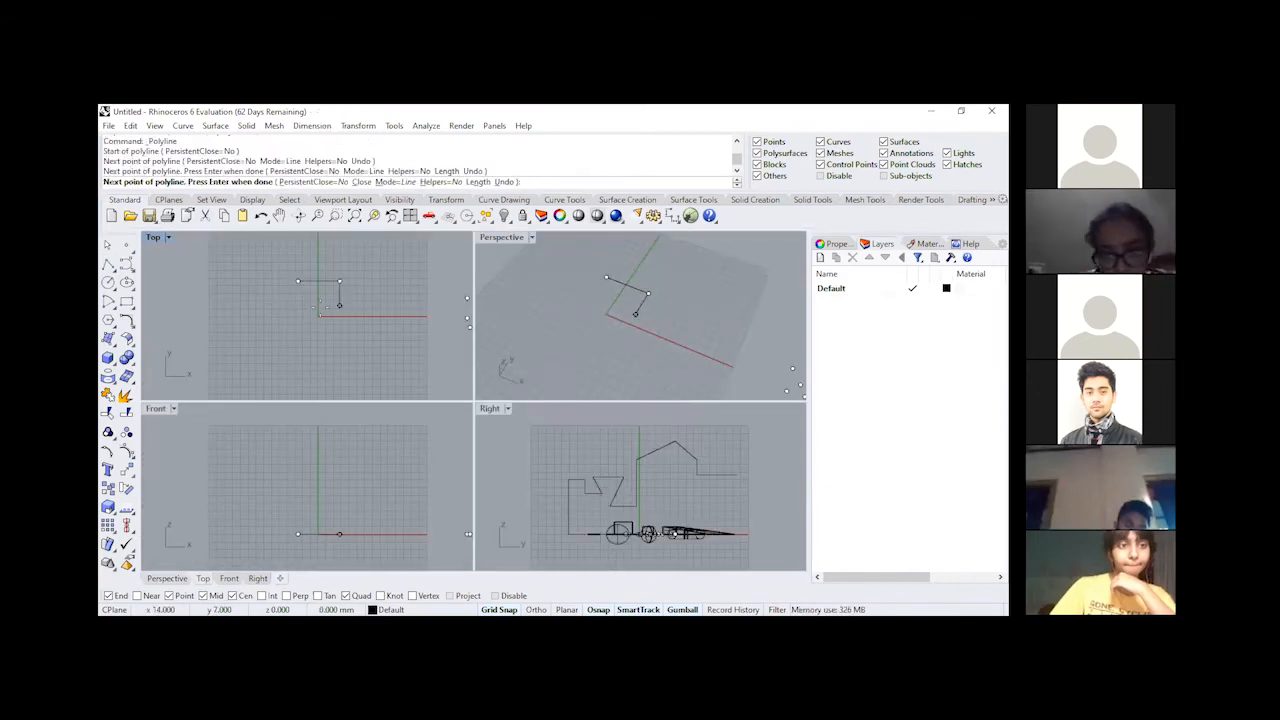
Step: Continue the polyline in the Top viewport with five zigzag segments below the X axis, ending with a horizontal one
{"action": "left_click", "coordinate": [272, 323]}
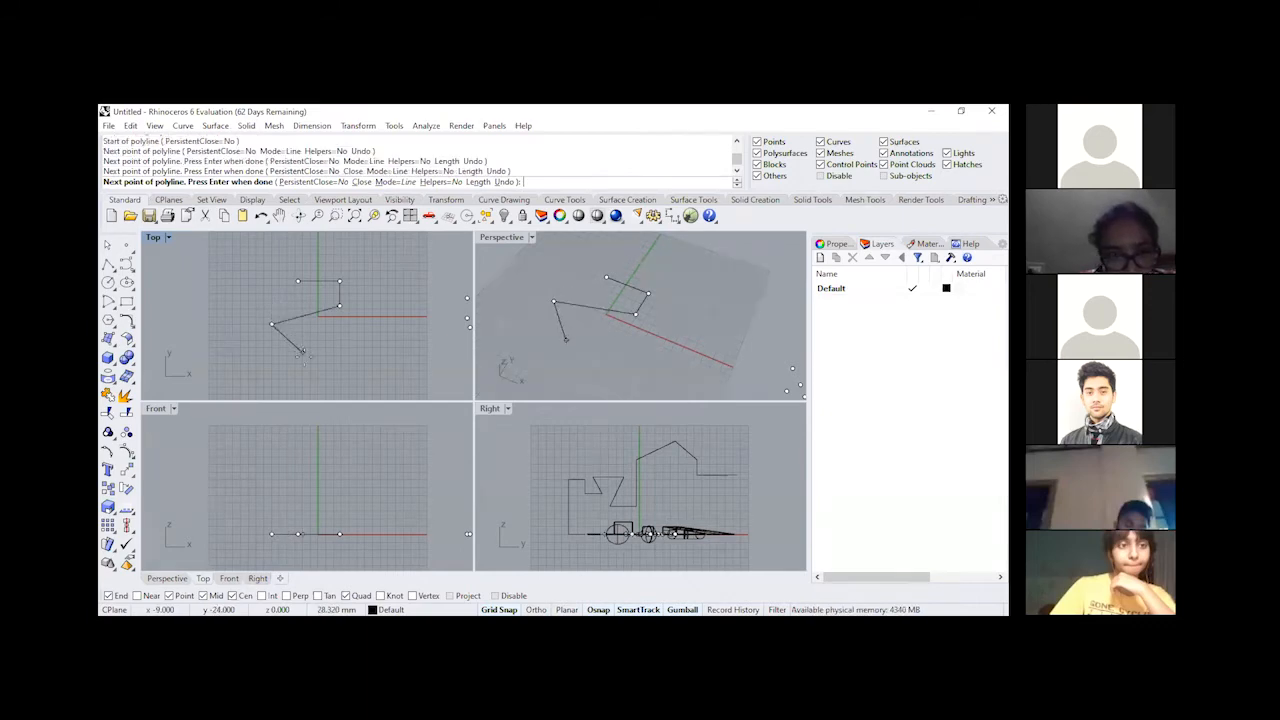
{"action": "left_click", "coordinate": [304, 355]}
{"action": "left_click", "coordinate": [352, 340]}
{"action": "left_click", "coordinate": [360, 375]}
{"action": "left_click", "coordinate": [401, 374]}
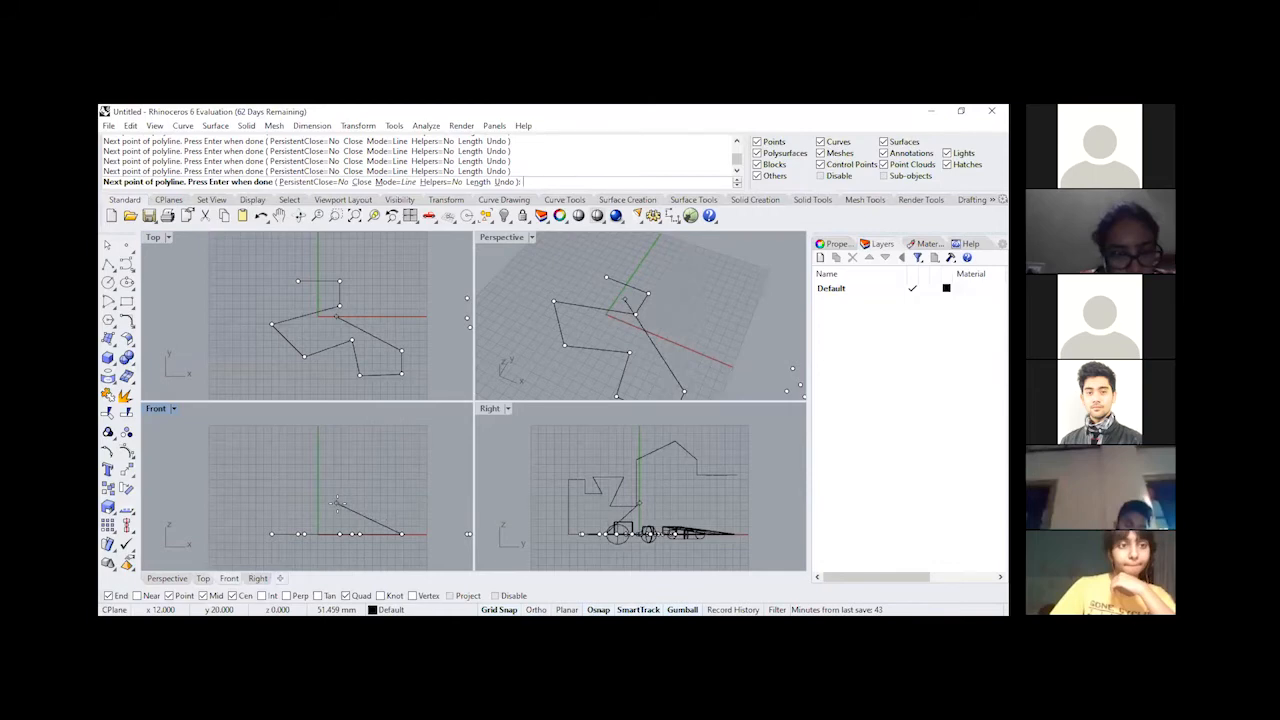
Step: Continue the polyline in the Front viewport from (12, 20) over a peak, through (-24, 46) and down around the negative X side
{"action": "left_click", "coordinate": [372, 475]}
{"action": "left_click", "coordinate": [326, 443]}
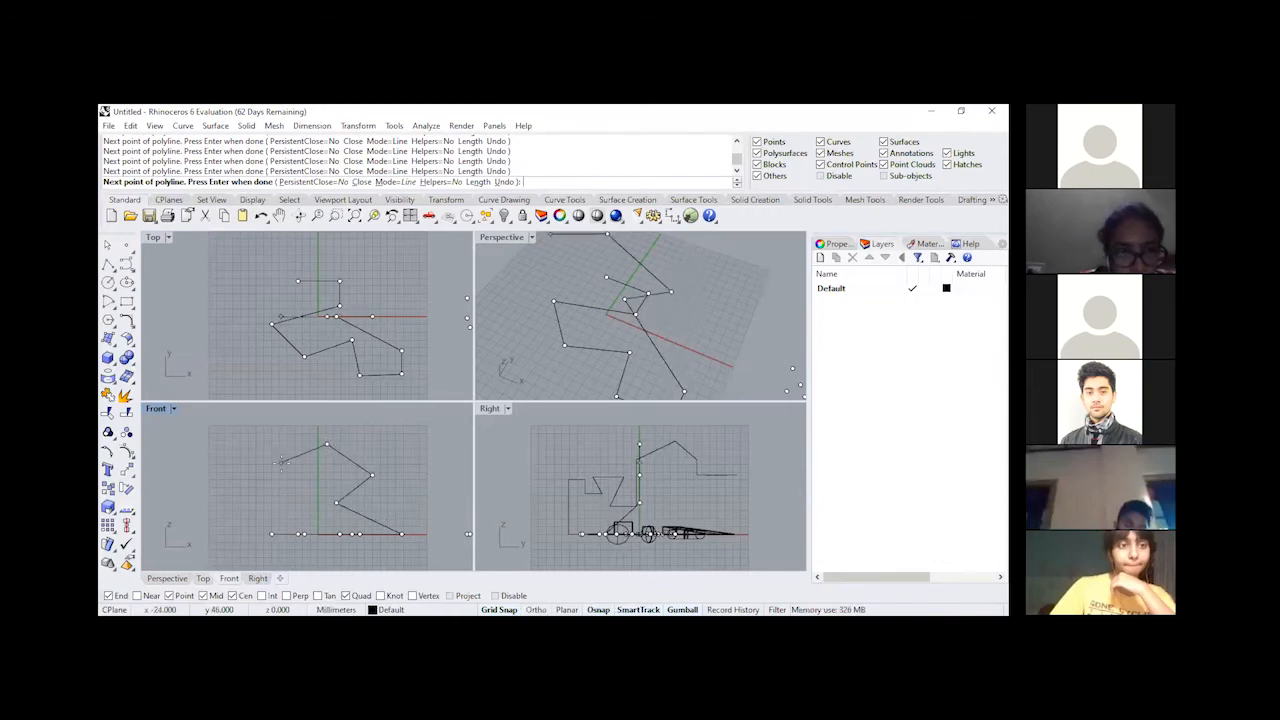
{"action": "left_click", "coordinate": [282, 463]}
{"action": "left_click", "coordinate": [296, 494]}
{"action": "left_click", "coordinate": [267, 508]}
{"action": "left_click", "coordinate": [232, 487]}
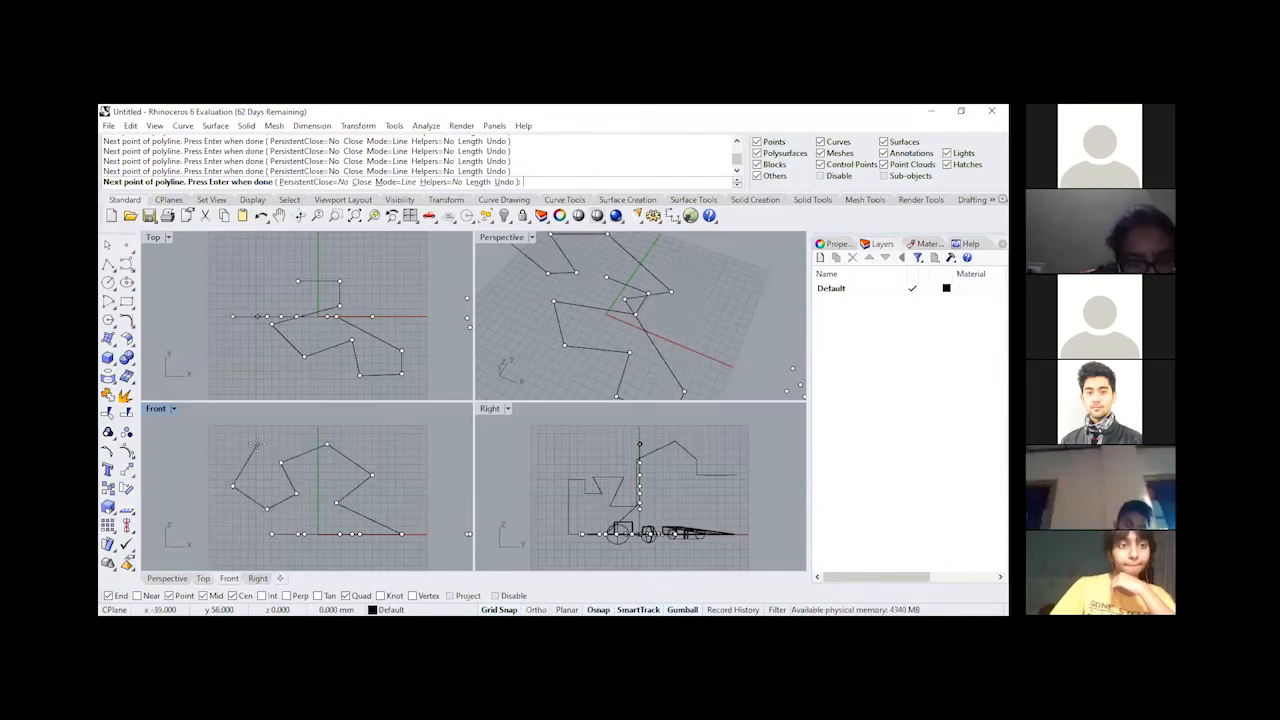
Step: Continue the polyline in the Right viewport with alternating horizontal and vertical segments stepping above and past the positive Y side of the grid, and finish it
{"action": "scroll", "coordinate": [280, 490], "scroll_direction": "down", "scroll_amount": 5}
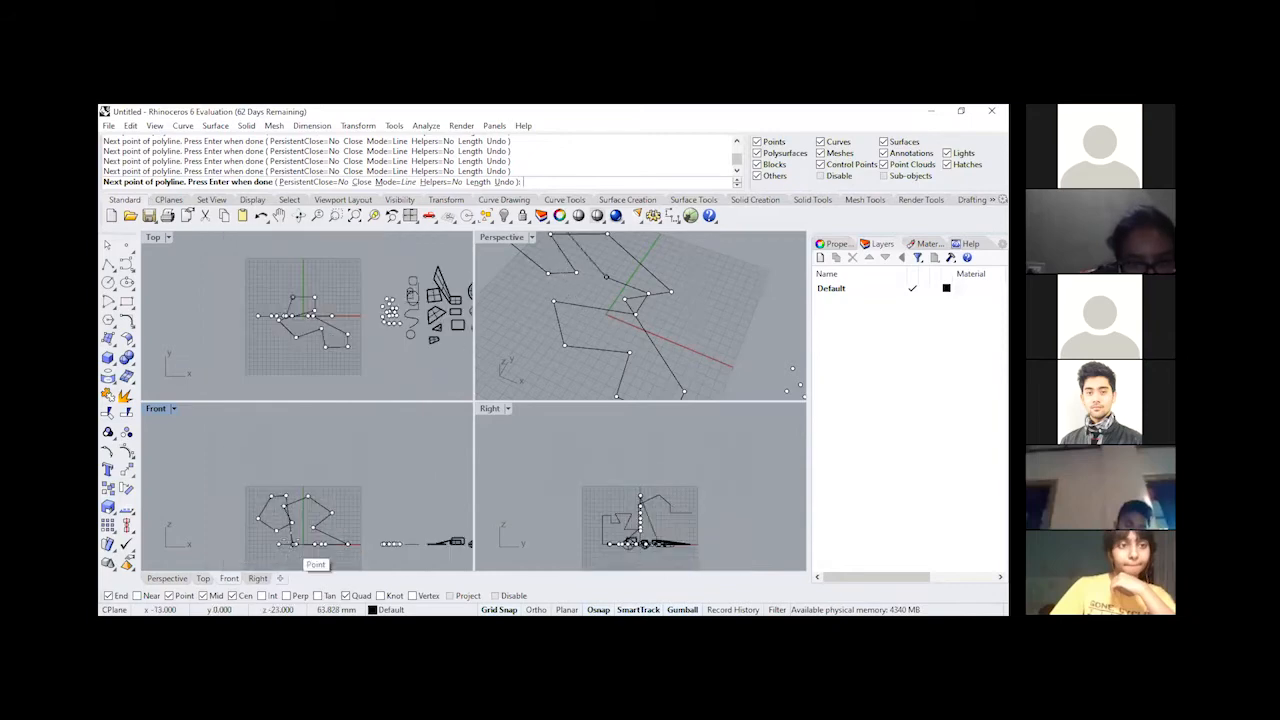
{"action": "scroll", "coordinate": [676, 543], "scroll_direction": "up", "scroll_amount": 2}
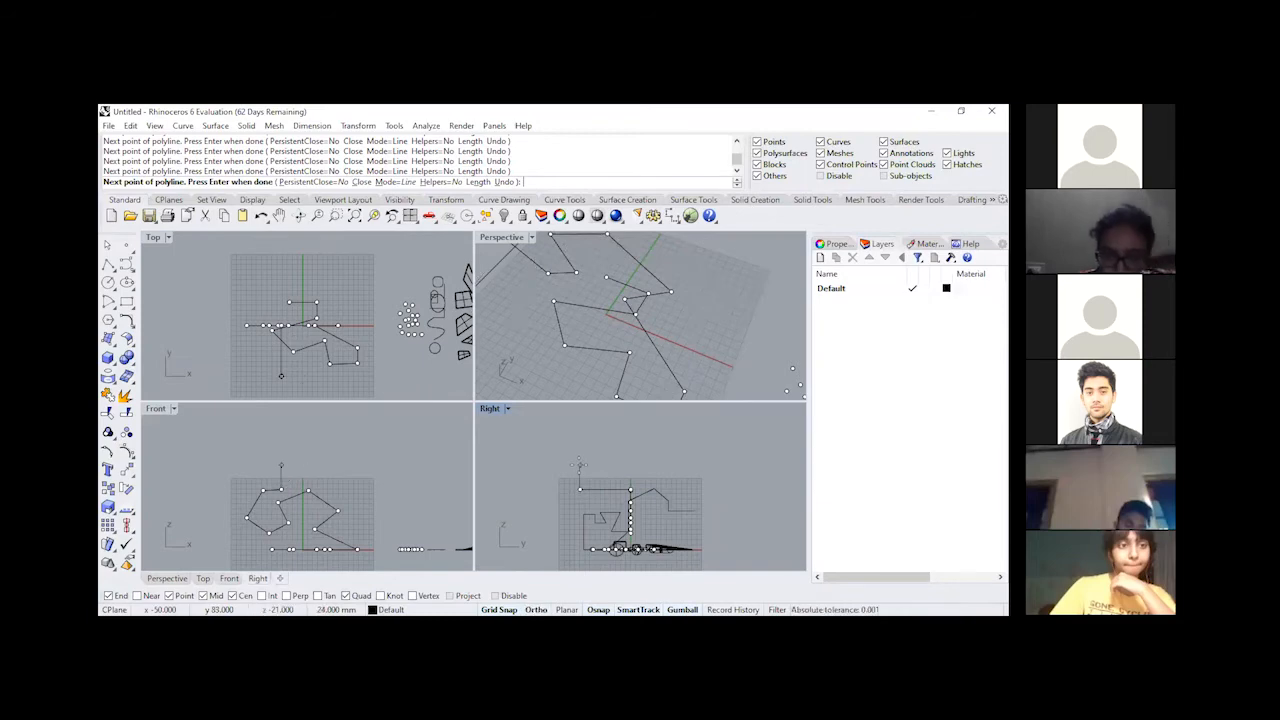
{"action": "left_click", "coordinate": [579, 464]}
{"action": "left_click", "coordinate": [652, 464]}
{"action": "left_click", "coordinate": [652, 436]}
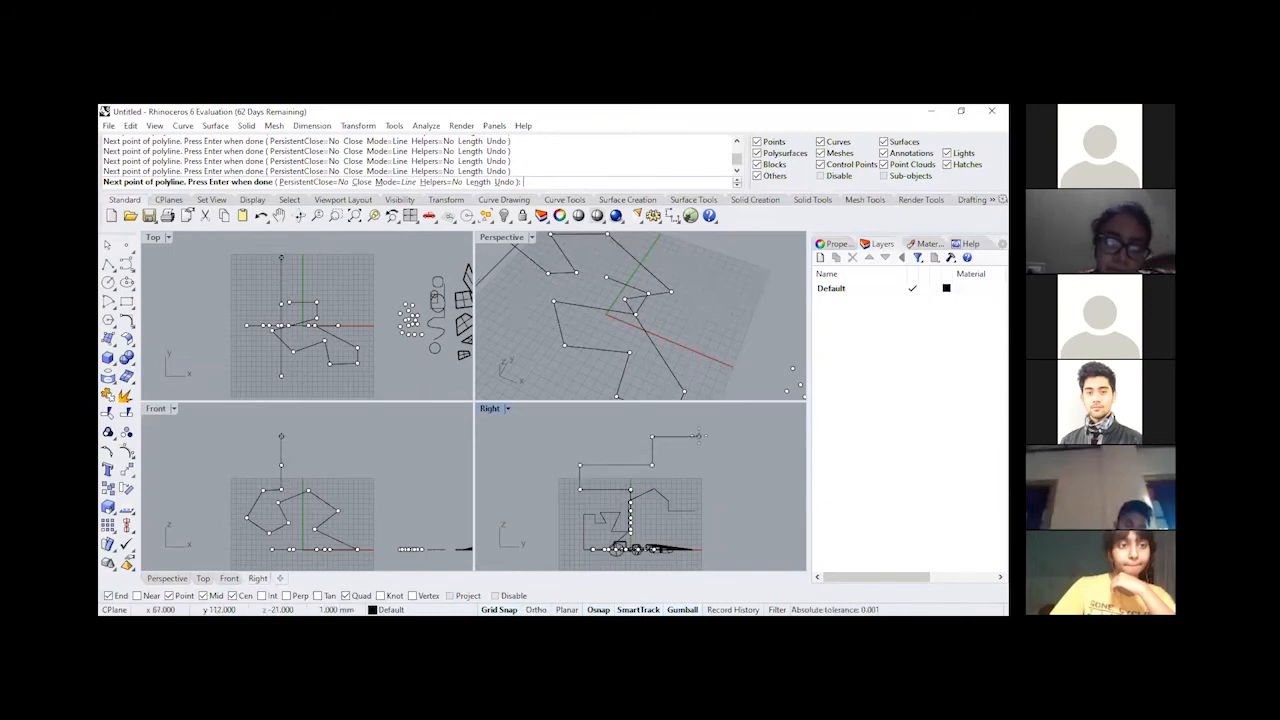
{"action": "left_click", "coordinate": [698, 436]}
{"action": "left_click", "coordinate": [740, 474]}
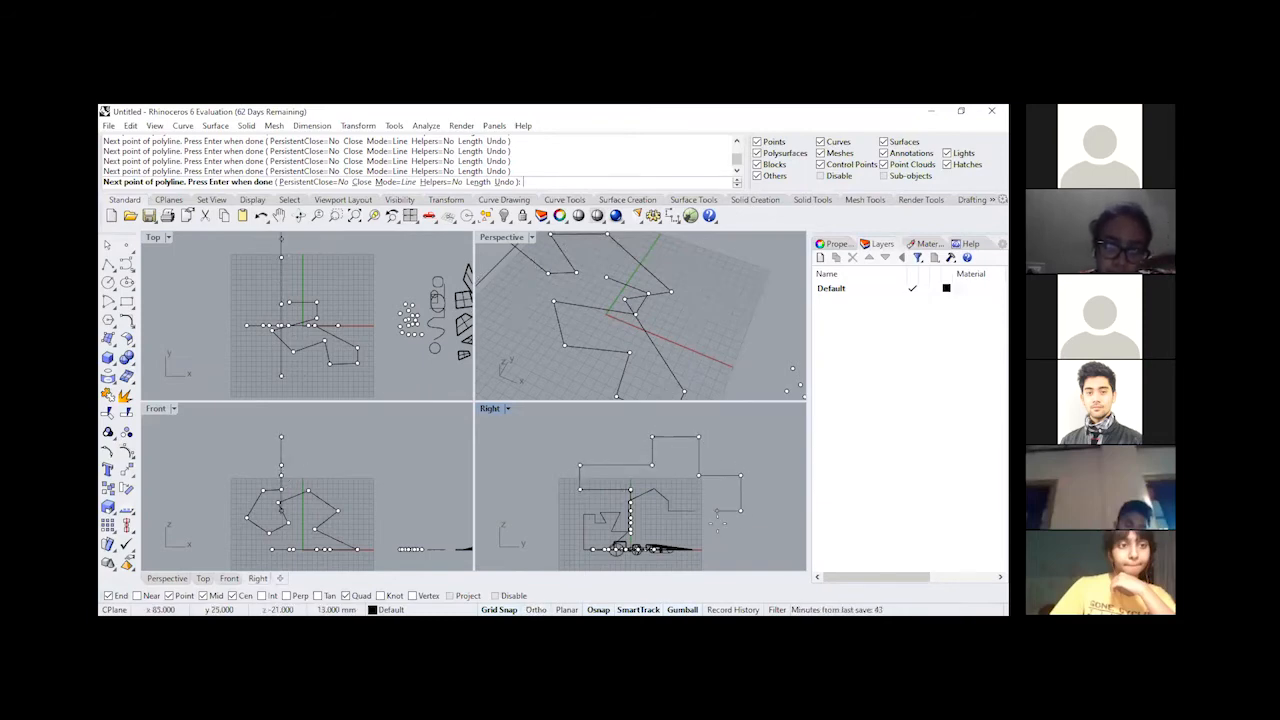
{"action": "left_click", "coordinate": [717, 537]}
{"action": "left_click", "coordinate": [748, 540]}
{"action": "key", "text": "Return"}
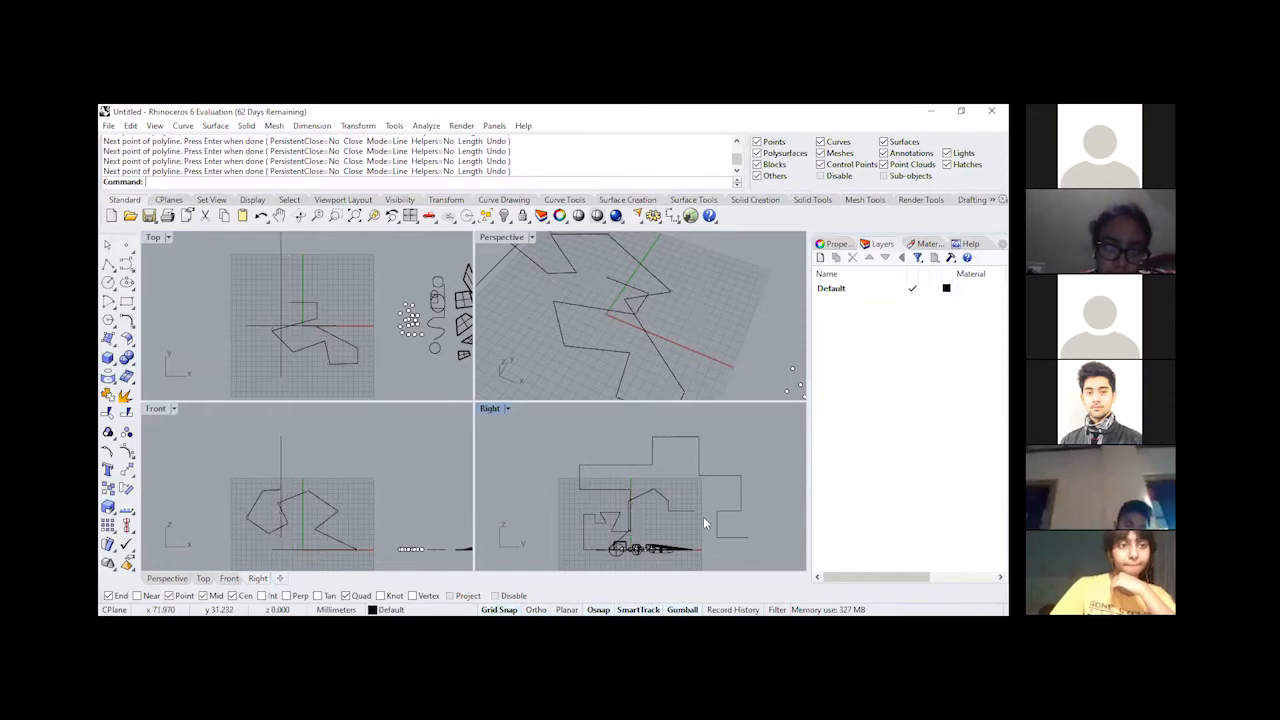
Step: Hide the older polyline together with all the points, curves, surfaces and solids beside the grid, leaving only the new polyline
{"action": "left_click", "coordinate": [687, 510]}
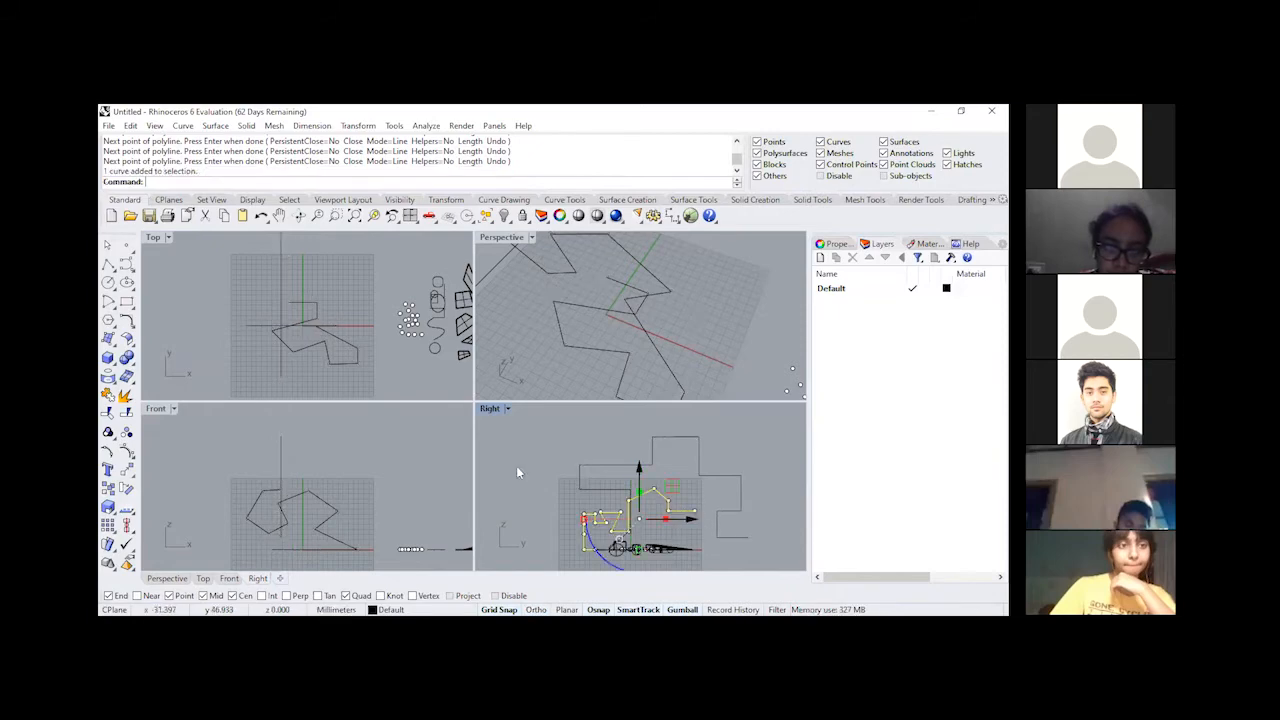
{"action": "key", "text": "ctrl+shift+e"}
{"action": "left_click_drag", "start_coordinate": [374, 340], "coordinate": [362, 368]}
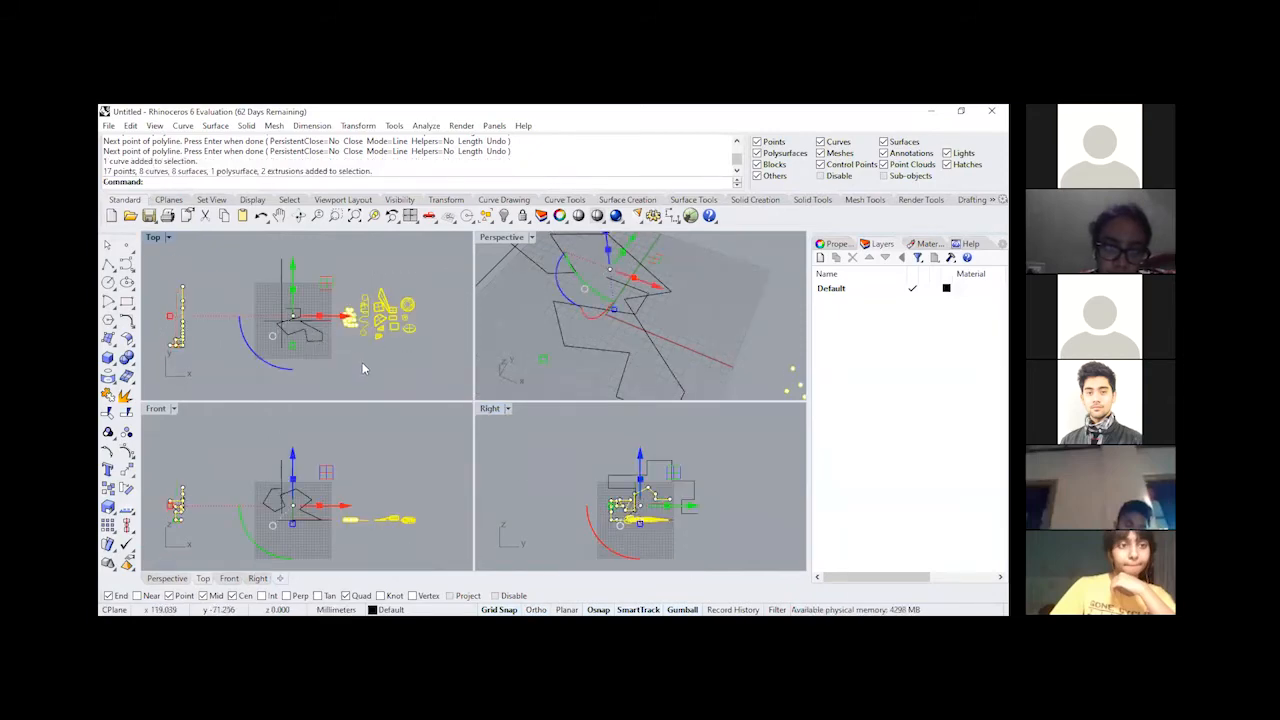
{"action": "key", "text": "Return"}
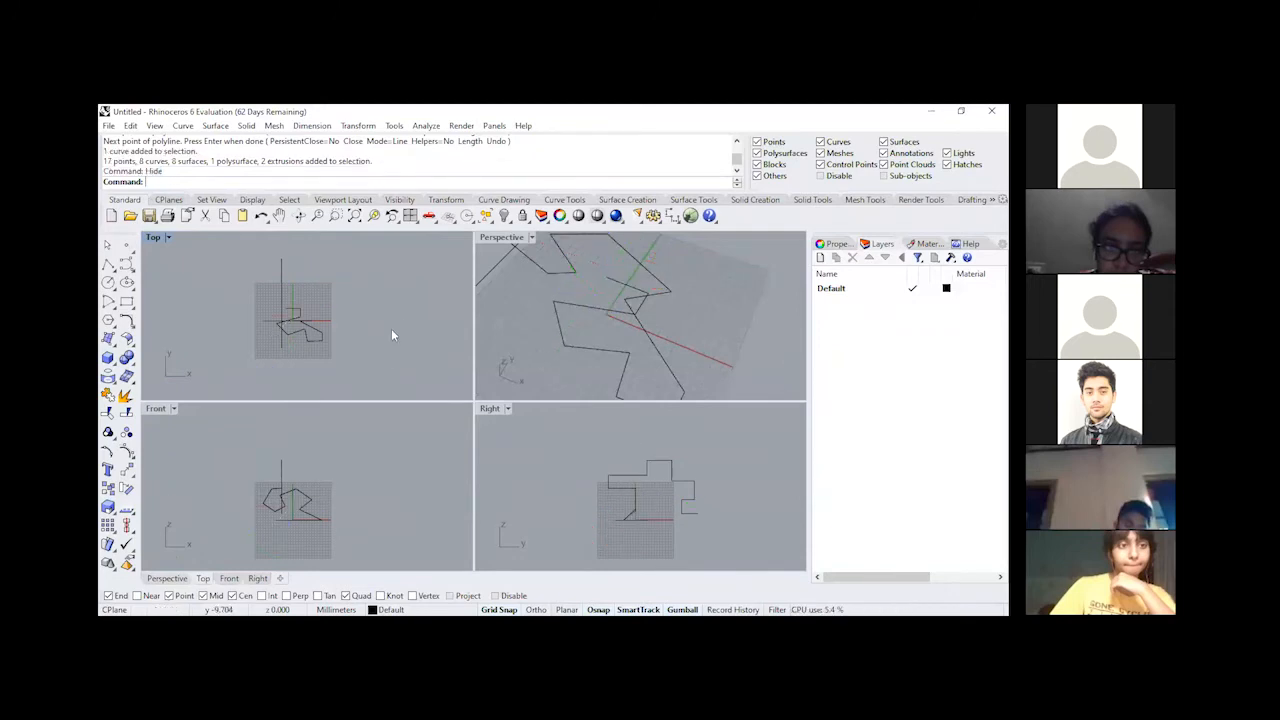
Step: Maximize the Perspective viewport, show the polyline's control points and select the corner where it rises off the ground plane
{"action": "double_click", "coordinate": [499, 239]}
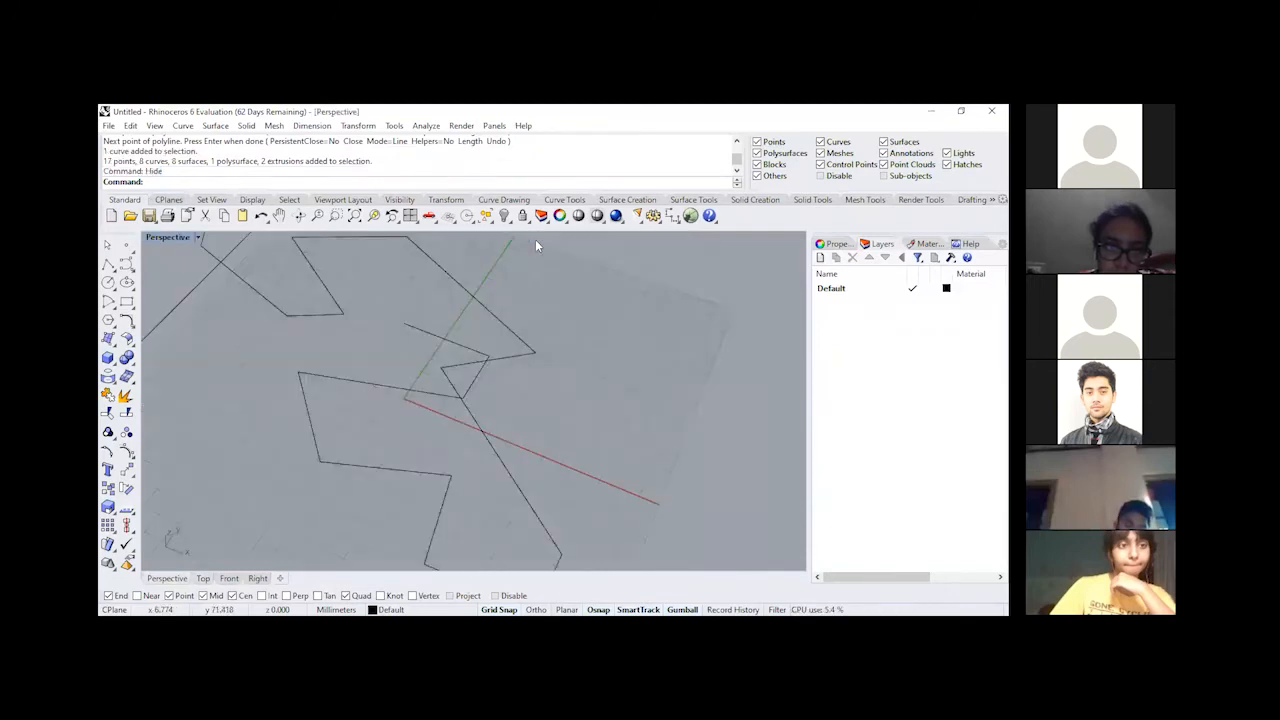
{"action": "right_click_drag", "start_coordinate": [547, 409], "coordinate": [417, 480]}
{"action": "left_click", "coordinate": [594, 522]}
{"action": "key", "text": "F10"}
{"action": "left_click_drag", "start_coordinate": [592, 532], "coordinate": [643, 498]}
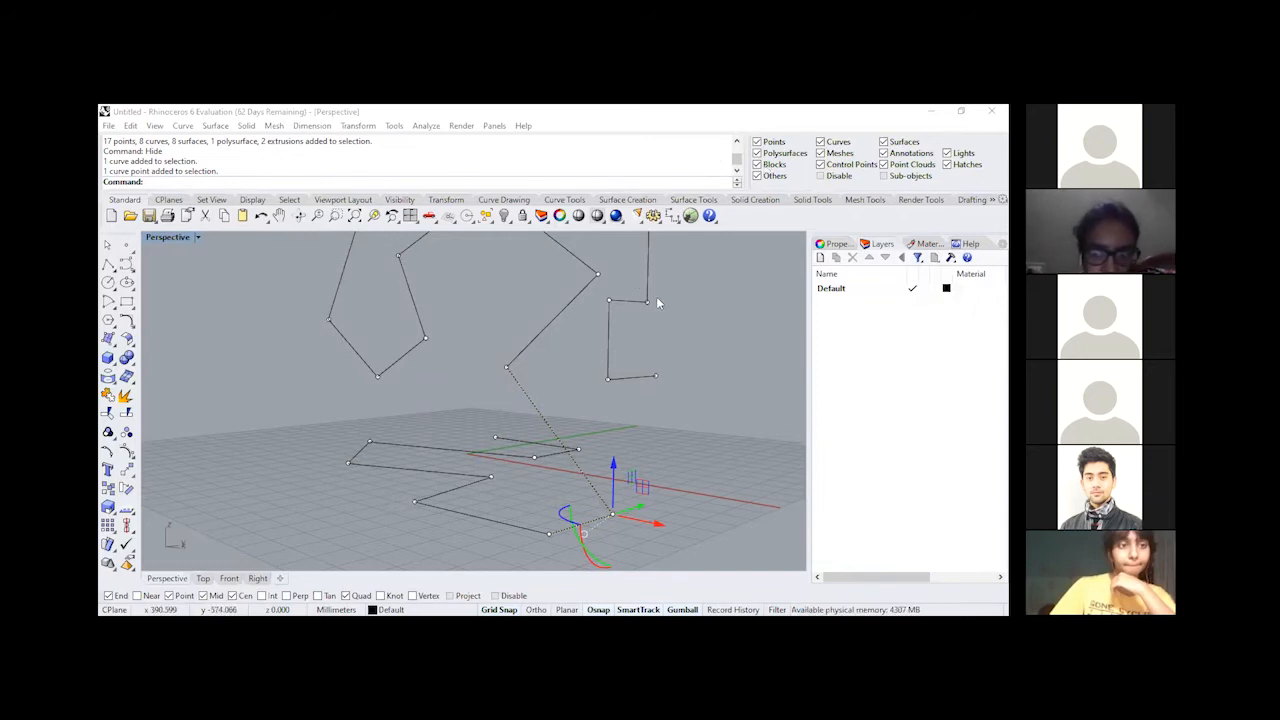
{"action": "mouse_move", "coordinate": [651, 440]}
{"action": "right_mouse_down"}
{"action": "mouse_move", "coordinate": [606, 486]}
{"action": "mouse_move", "coordinate": [554, 383]}
{"action": "mouse_move", "coordinate": [663, 430]}
{"action": "right_mouse_up"}
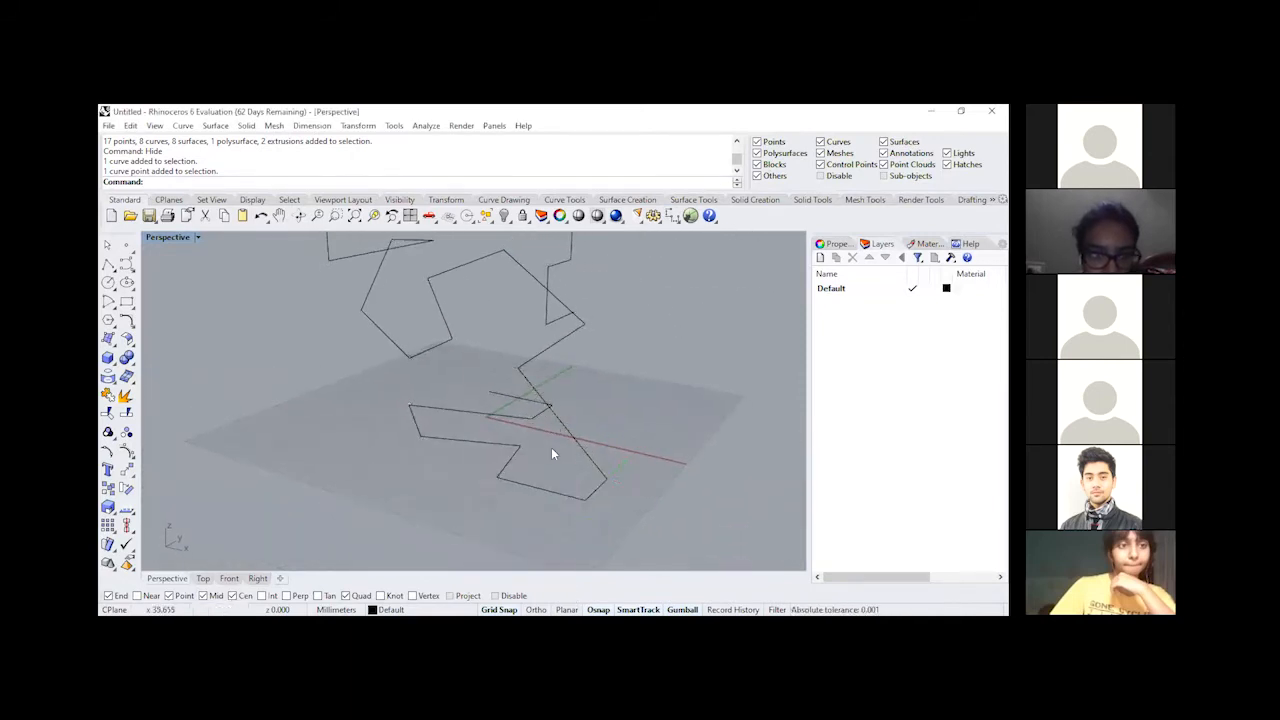
Step: Select the ground-plane corner point again and examine from several angles how the Top-drawn part continues into the Front-drawn part
{"action": "right_click_drag", "start_coordinate": [551, 451], "coordinate": [468, 396]}
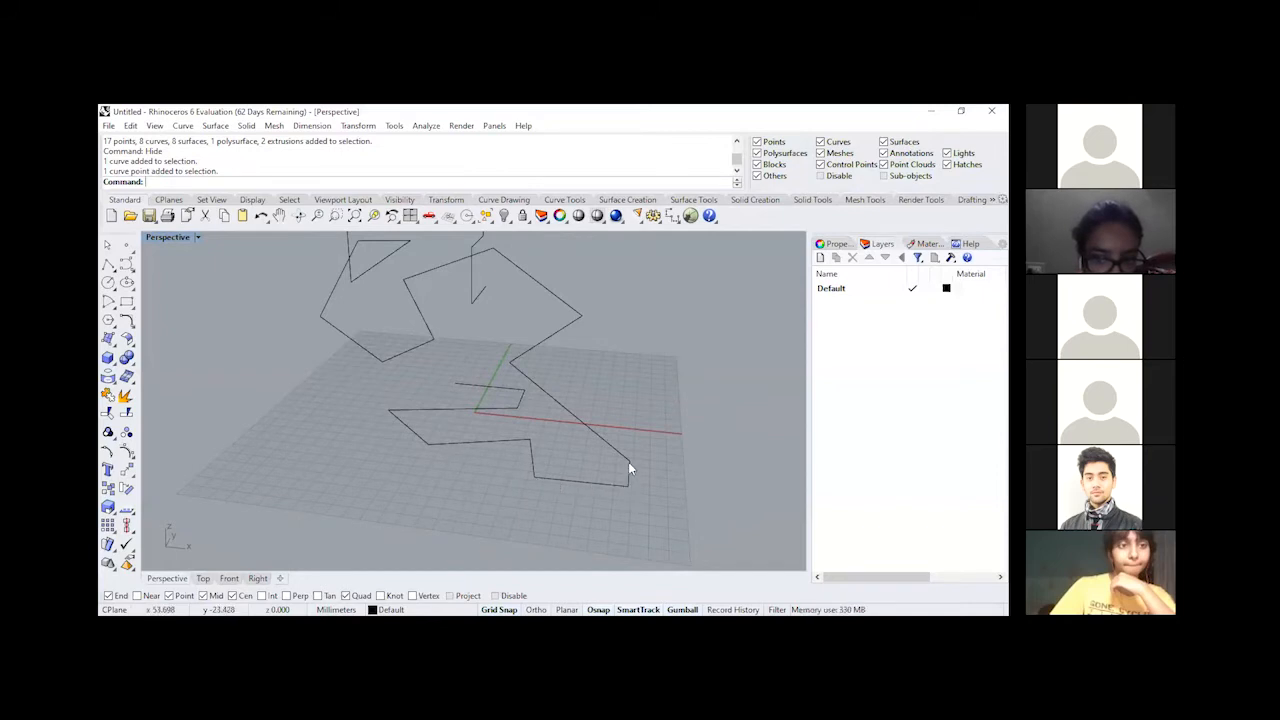
{"action": "right_click_drag", "start_coordinate": [628, 462], "coordinate": [464, 508]}
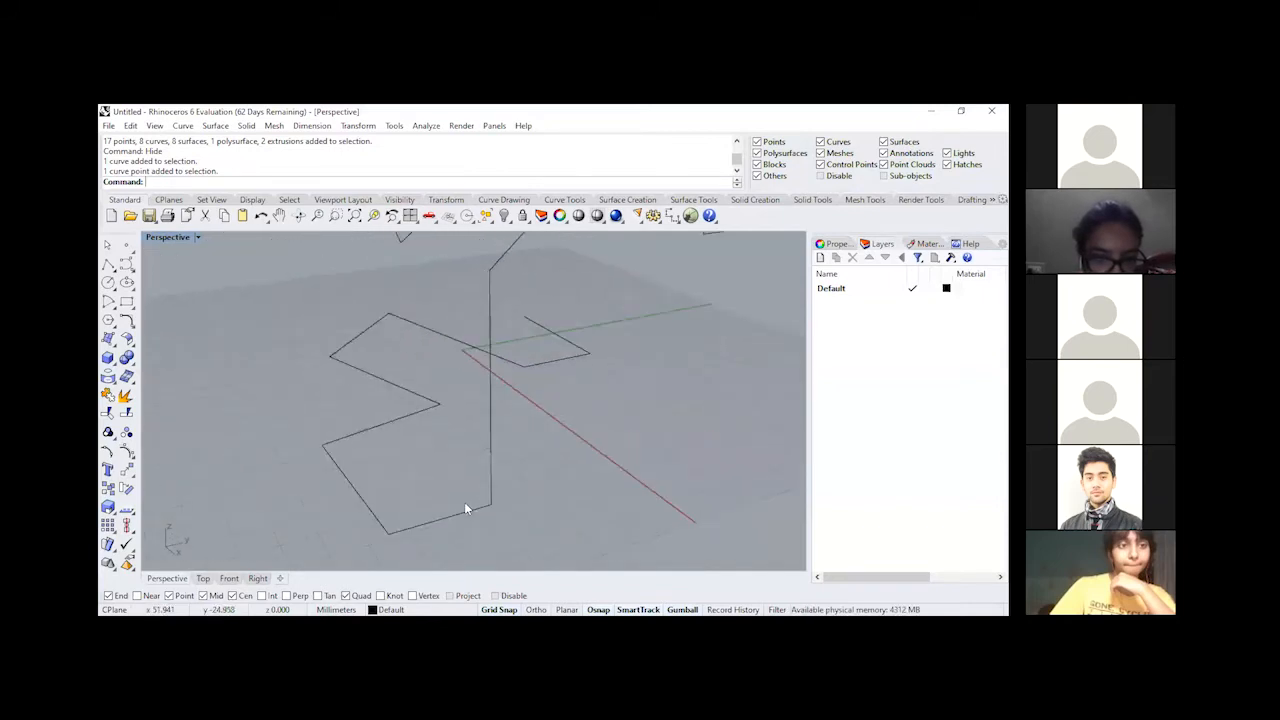
{"action": "left_click", "coordinate": [473, 511]}
{"action": "left_click_drag", "start_coordinate": [469, 473], "coordinate": [521, 530]}
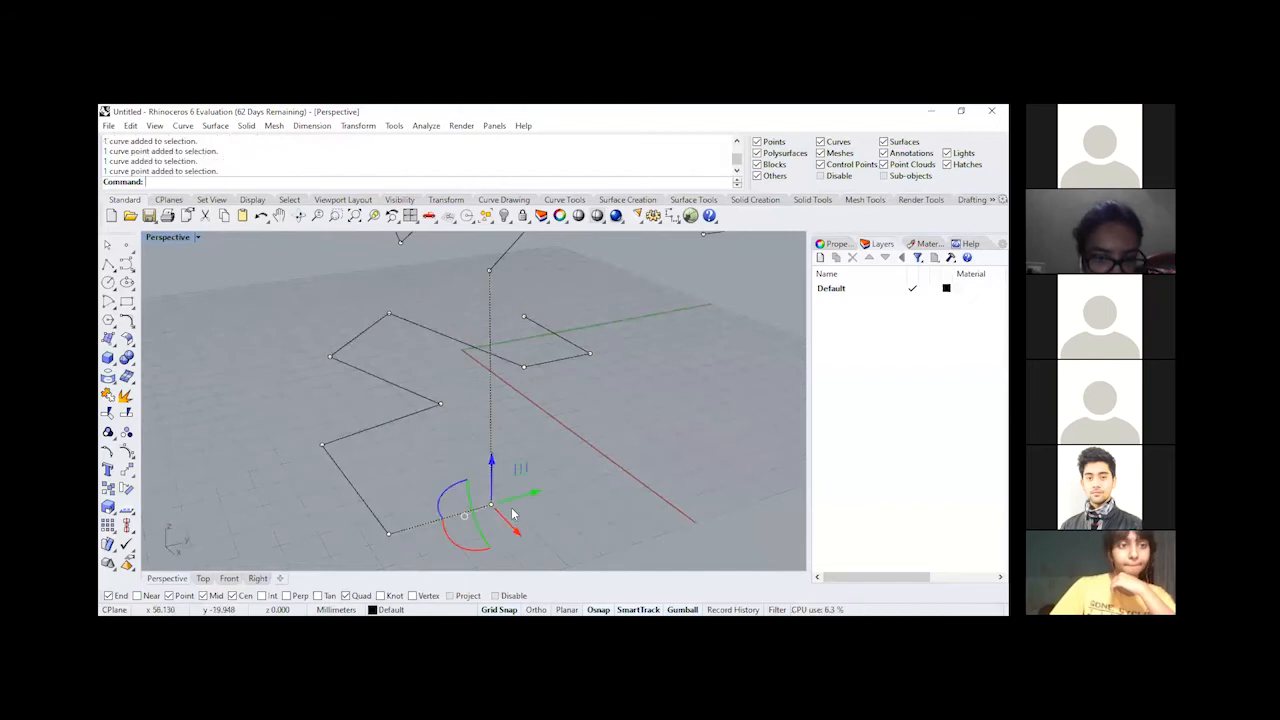
{"action": "scroll", "coordinate": [411, 478], "scroll_direction": "down", "scroll_amount": 5}
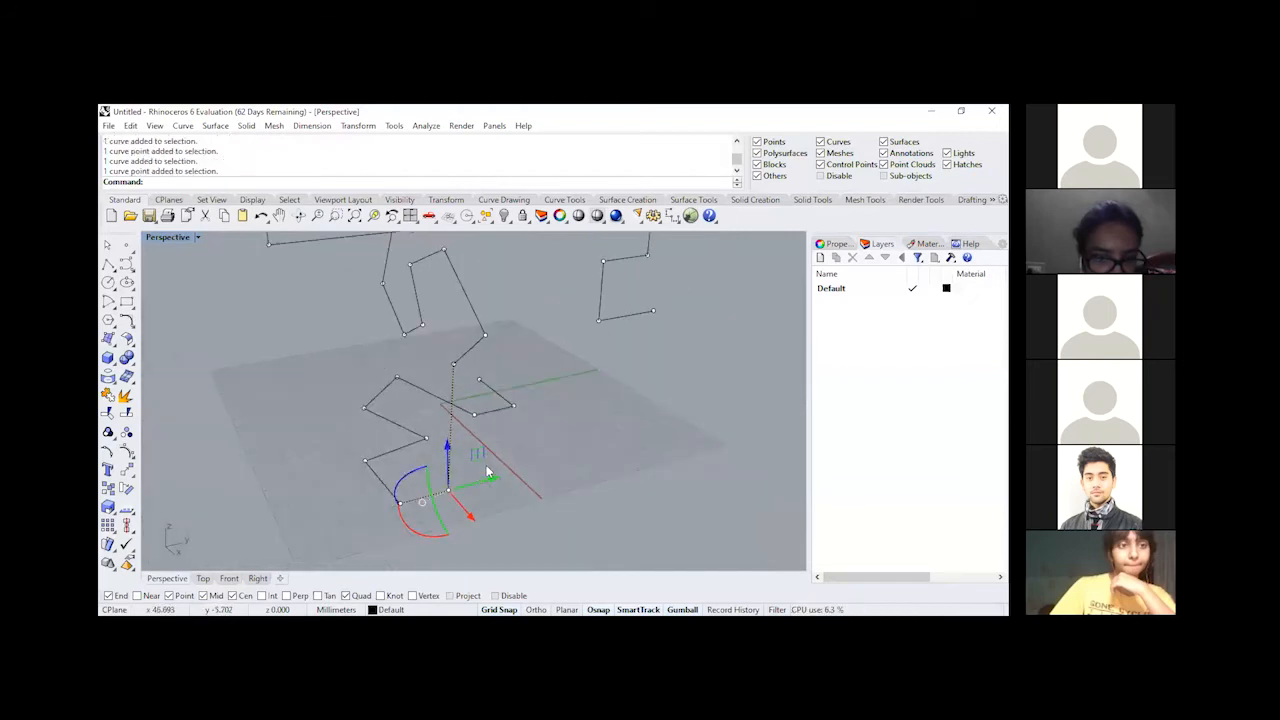
{"action": "scroll", "coordinate": [455, 478], "scroll_direction": "up", "scroll_amount": 1}
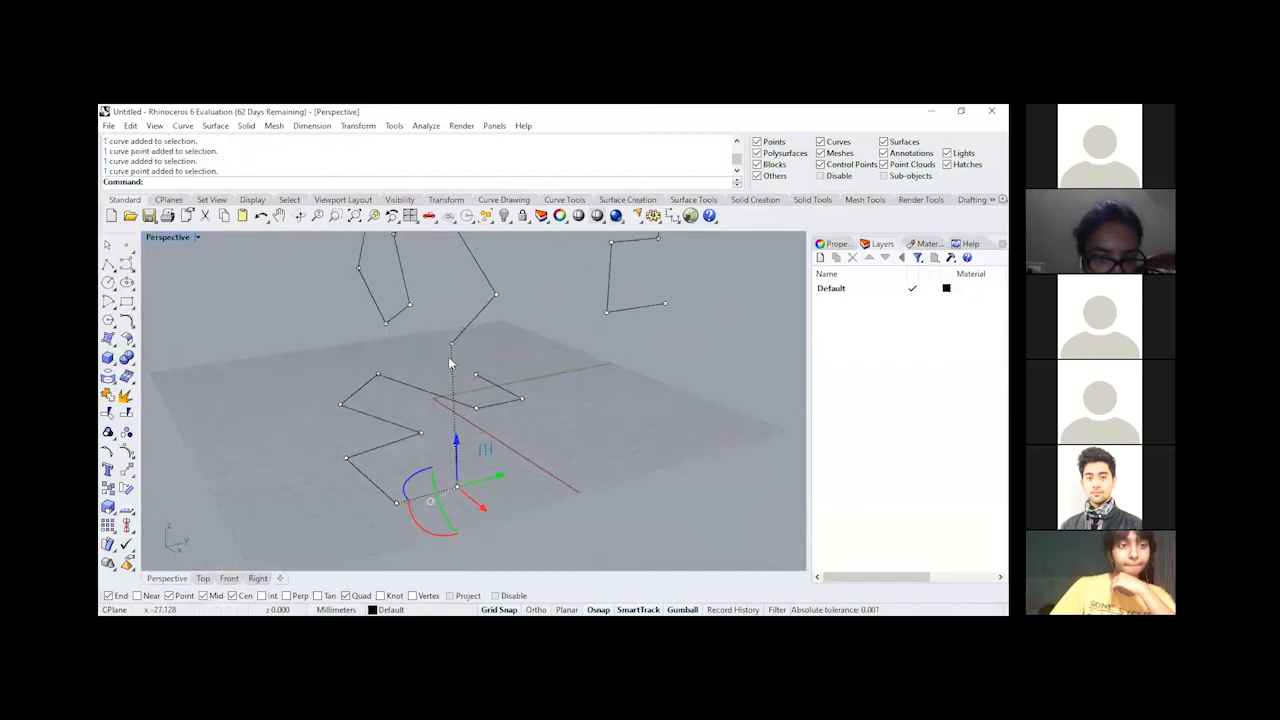
{"action": "right_click_drag", "start_coordinate": [443, 432], "coordinate": [392, 430]}
{"action": "scroll", "coordinate": [400, 429], "scroll_direction": "up", "scroll_amount": 1}
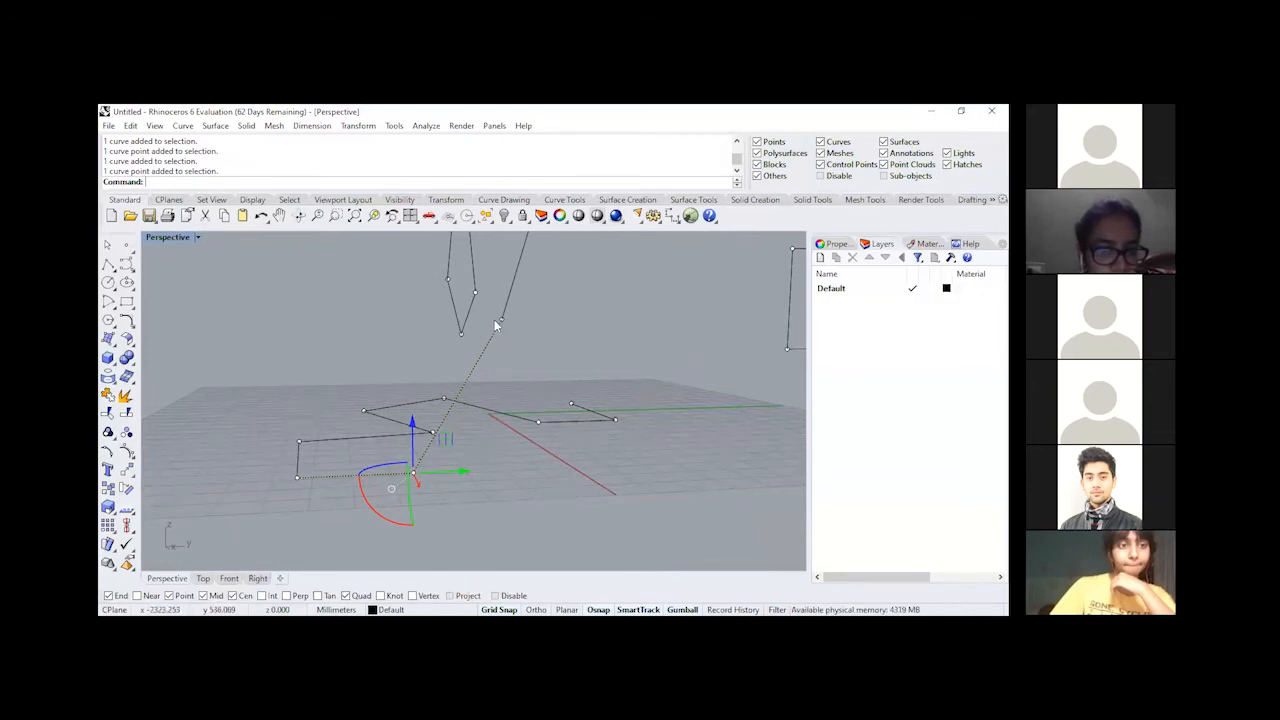
{"action": "right_click_drag", "start_coordinate": [491, 346], "coordinate": [463, 371]}
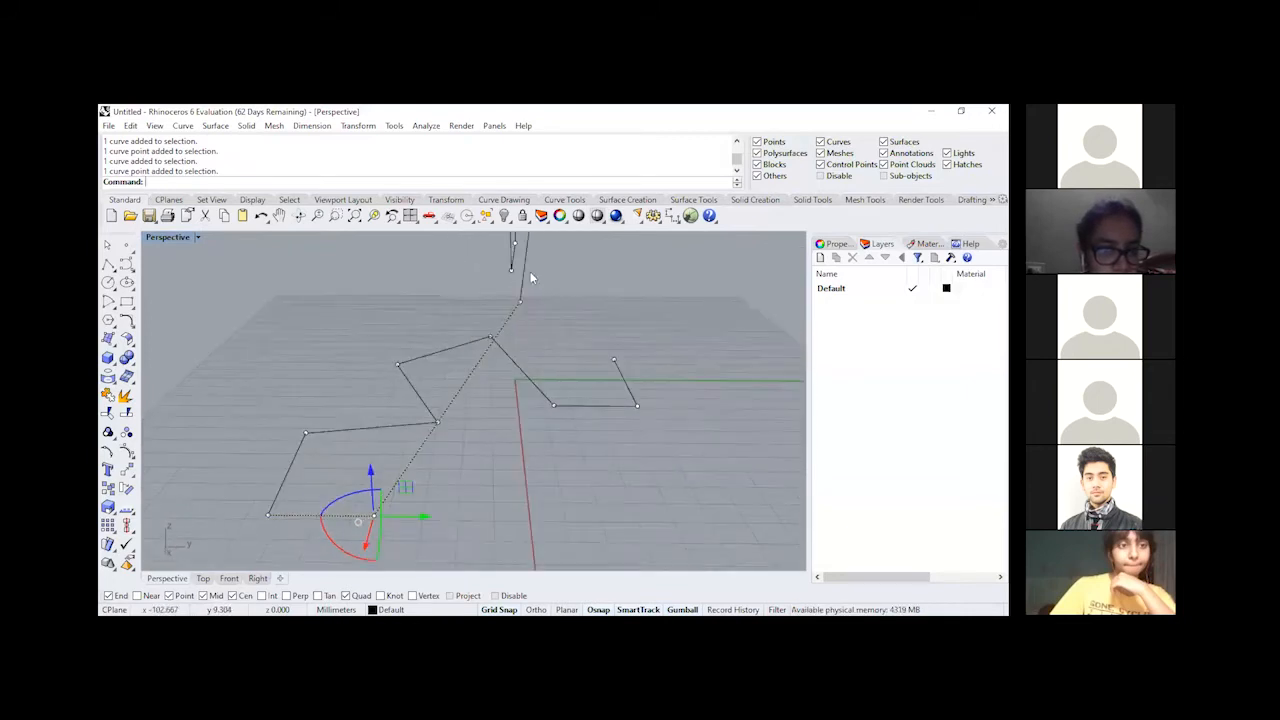
{"action": "scroll", "coordinate": [508, 383], "scroll_direction": "down", "scroll_amount": 2}
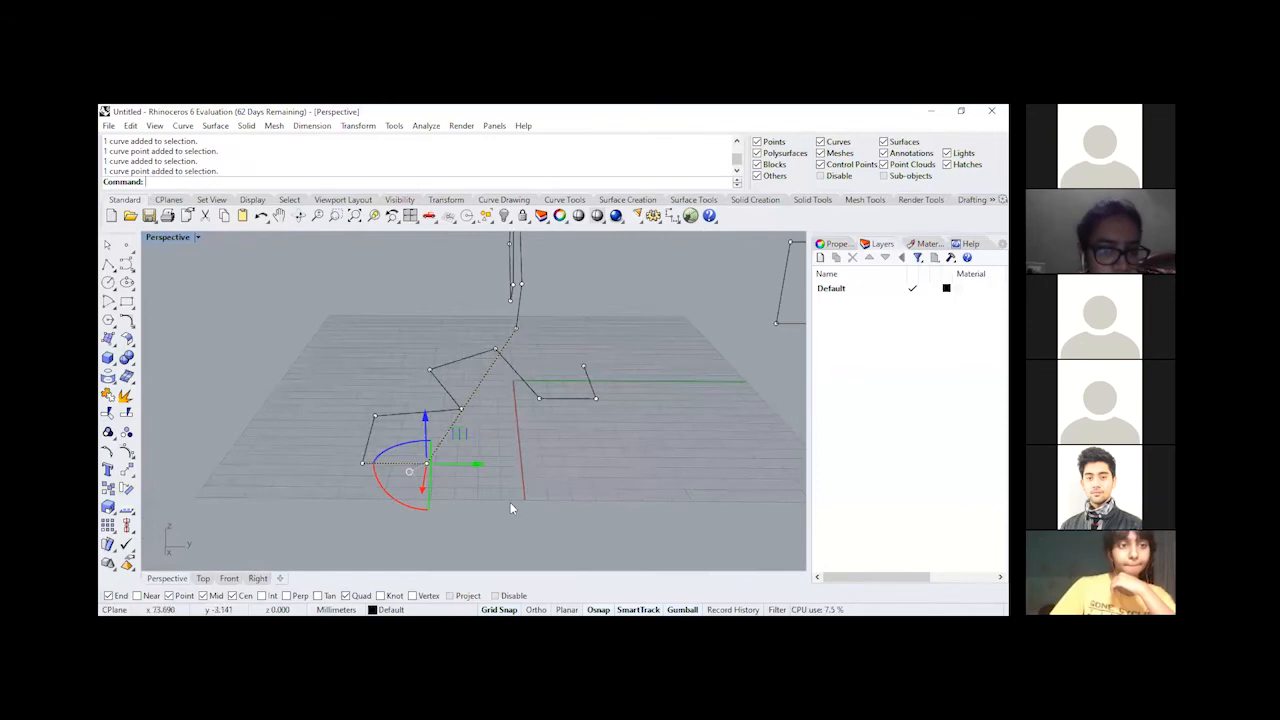
{"action": "right_click_drag", "start_coordinate": [515, 475], "coordinate": [538, 441]}
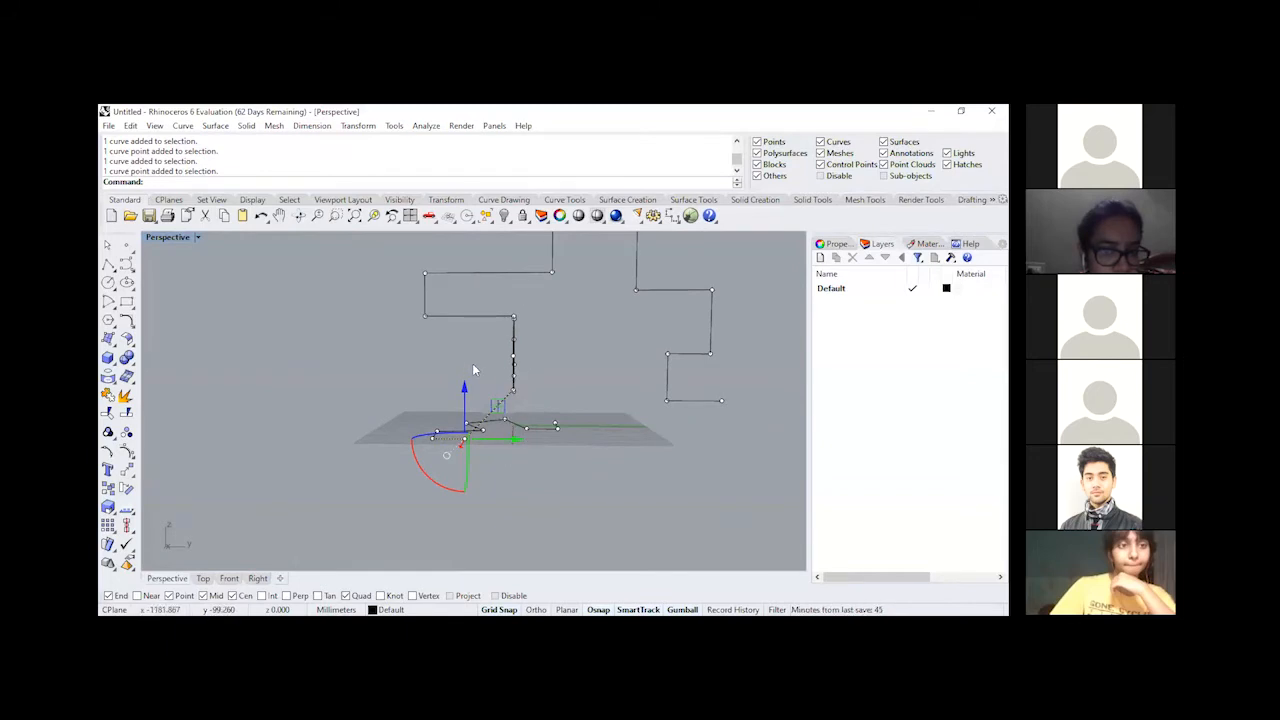
Step: Select the control point where the Front-drawn part meets the Right-drawn part, examine that transition, and turn the control points off
{"action": "right_click_drag", "start_coordinate": [497, 349], "coordinate": [511, 336]}
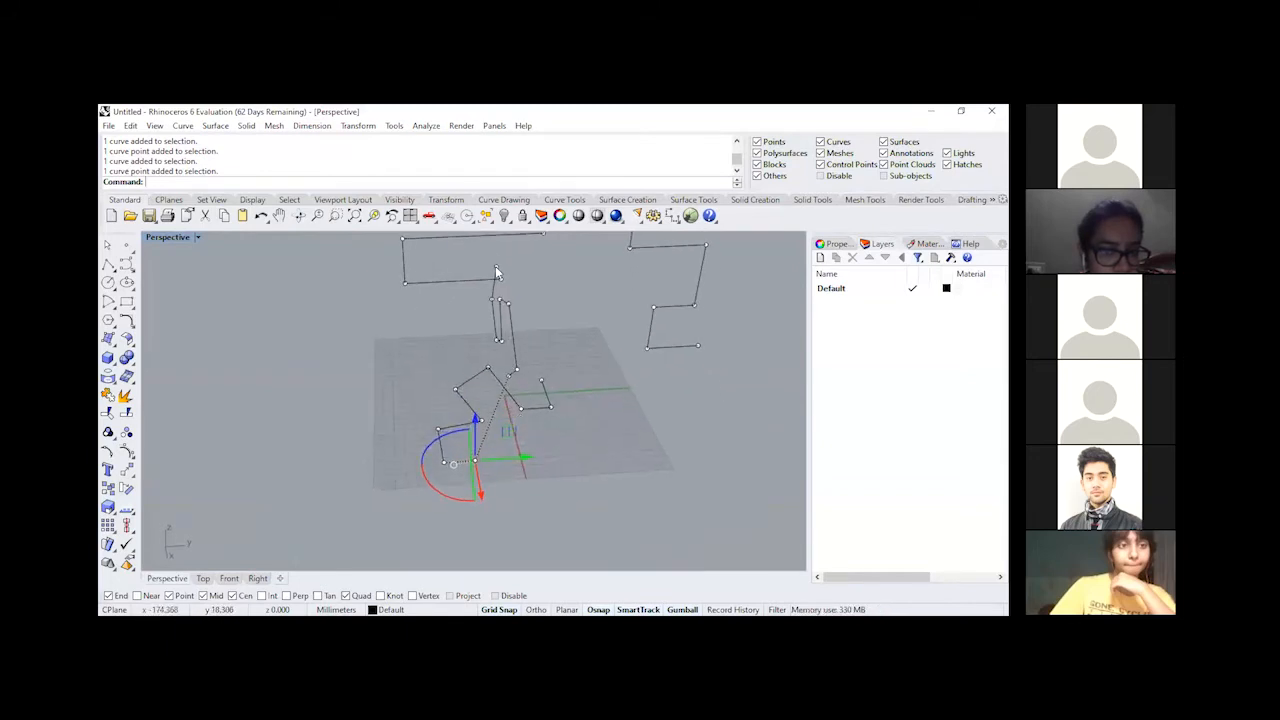
{"action": "scroll", "coordinate": [498, 280], "scroll_direction": "up", "scroll_amount": 5}
{"action": "scroll", "coordinate": [496, 269], "scroll_direction": "down", "scroll_amount": 2}
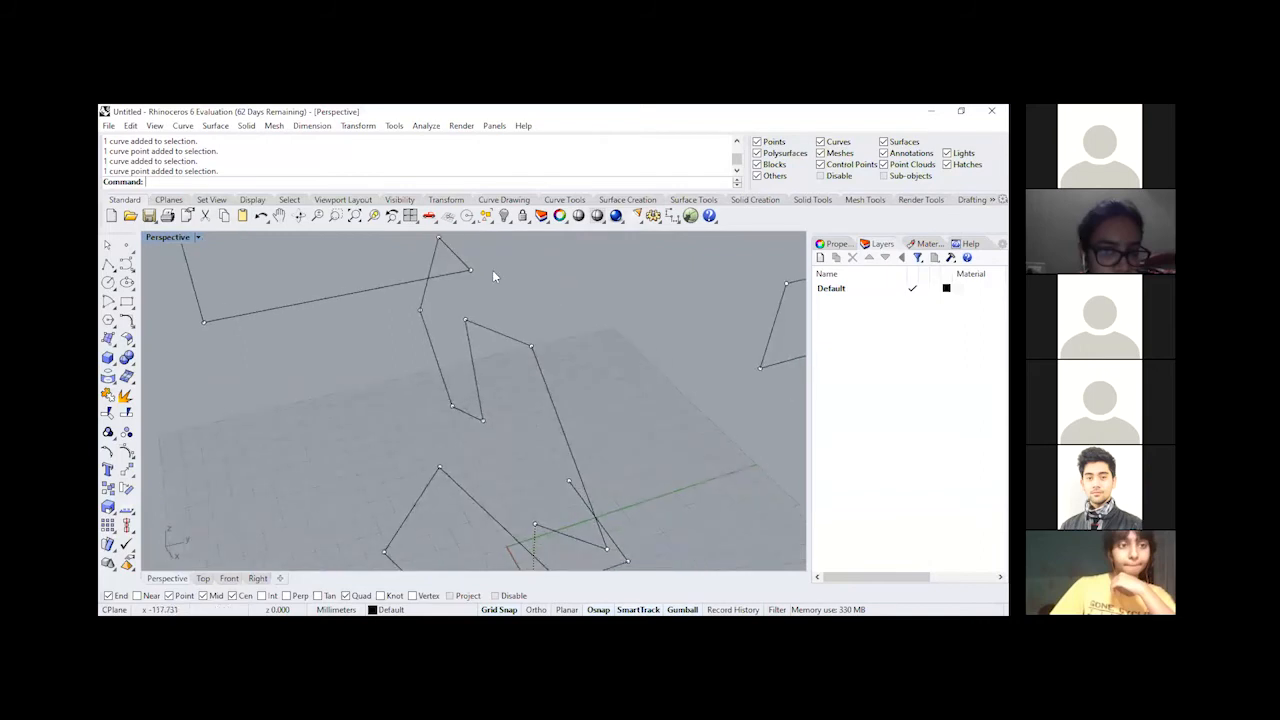
{"action": "left_click", "coordinate": [470, 268]}
{"action": "right_click_drag", "start_coordinate": [486, 286], "coordinate": [523, 409]}
{"action": "scroll", "coordinate": [483, 331], "scroll_direction": "down", "scroll_amount": 3}
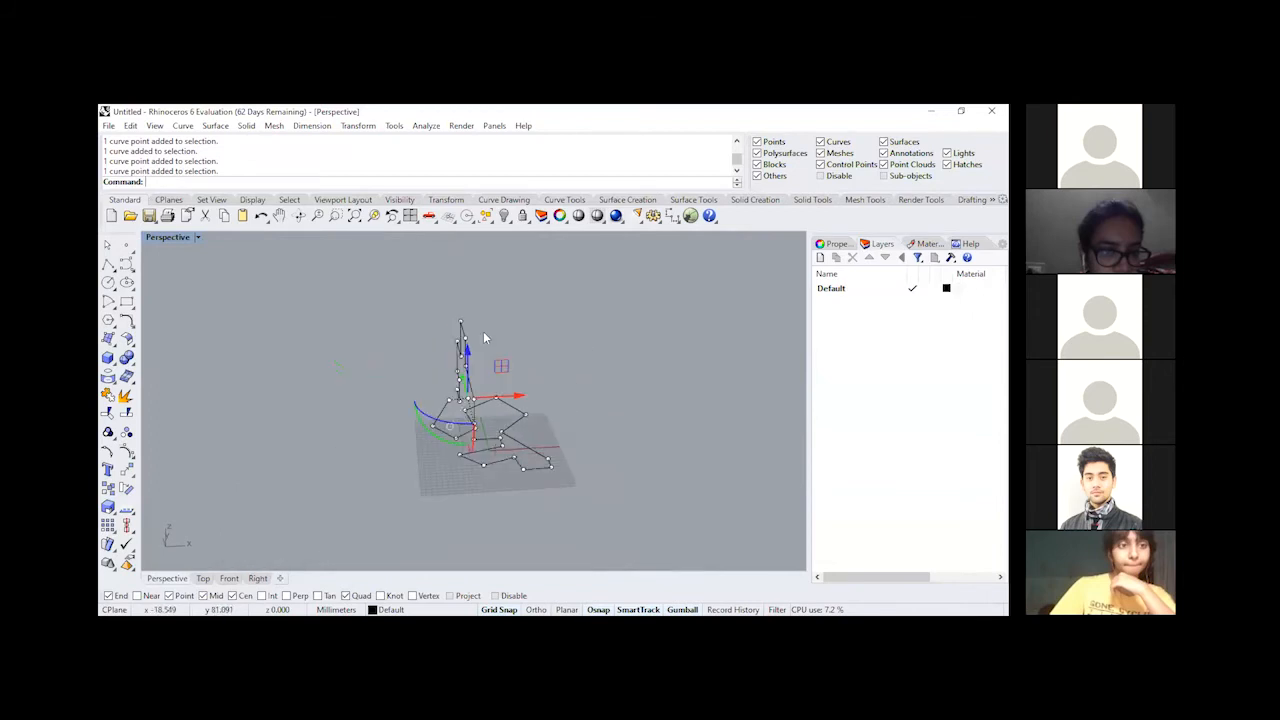
{"action": "scroll", "coordinate": [513, 466], "scroll_direction": "up", "scroll_amount": 3}
{"action": "right_click_drag", "start_coordinate": [512, 466], "coordinate": [496, 393]}
{"action": "key", "text": "Escape"}
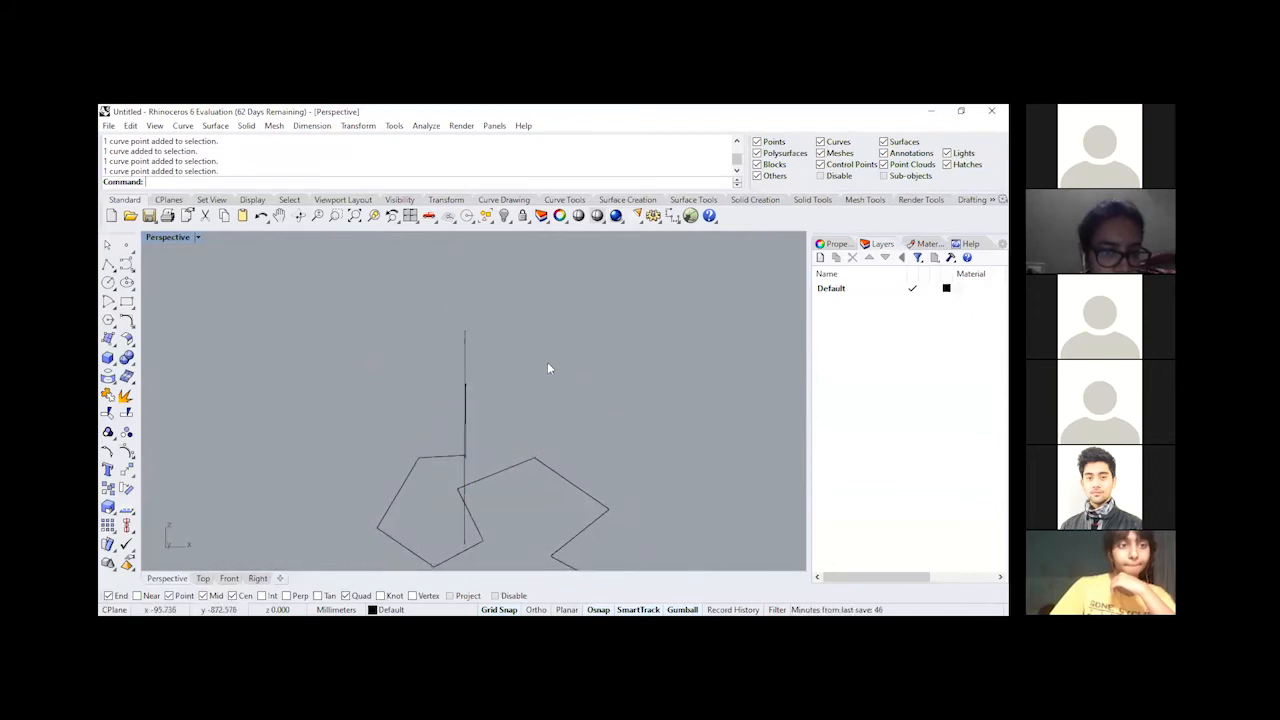
{"action": "right_click_drag", "start_coordinate": [531, 394], "coordinate": [443, 451]}
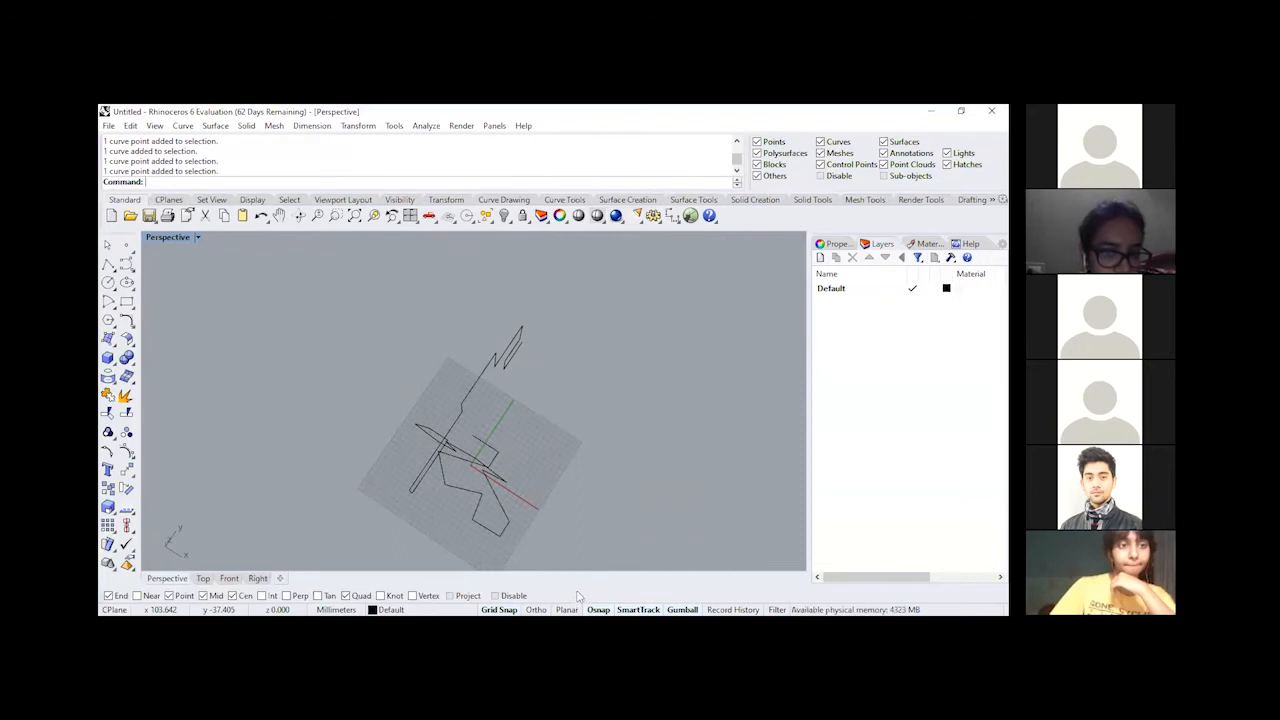
Step: Restore the four-viewport layout and compare how the polyline appears in the Top, Front and Right viewports
{"action": "double_click", "coordinate": [174, 237]}
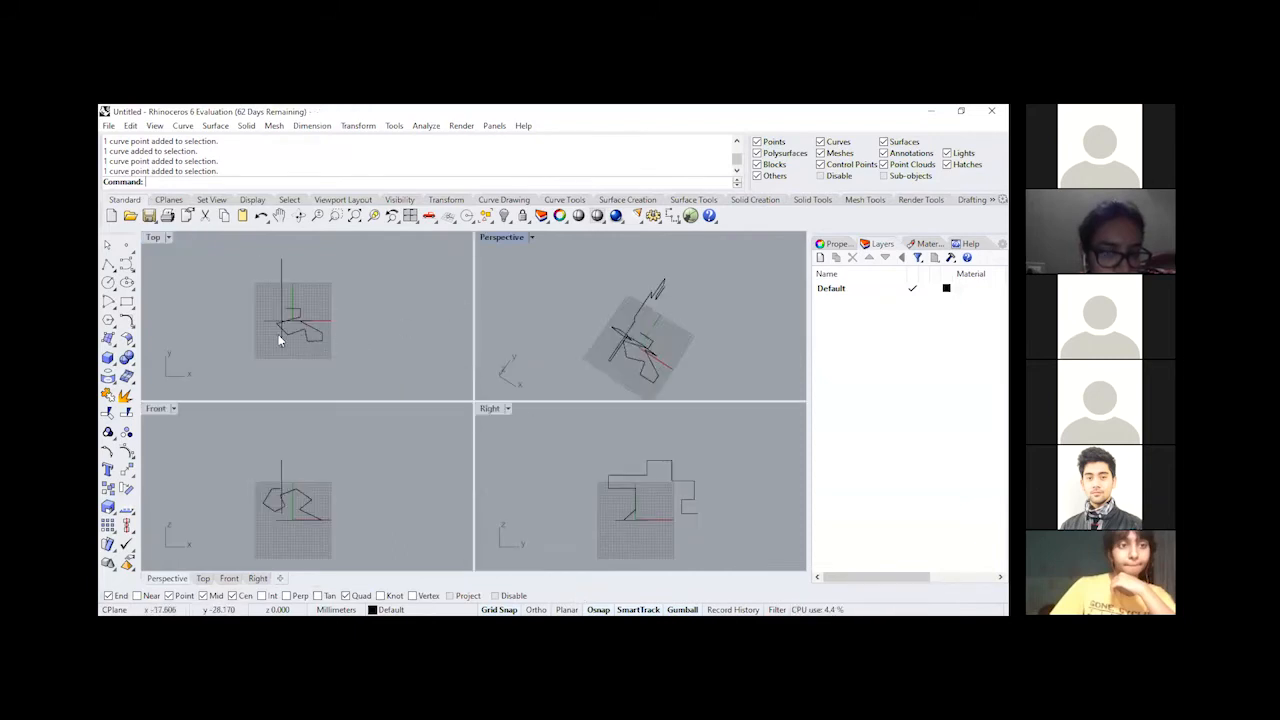
{"action": "left_click", "coordinate": [293, 334]}
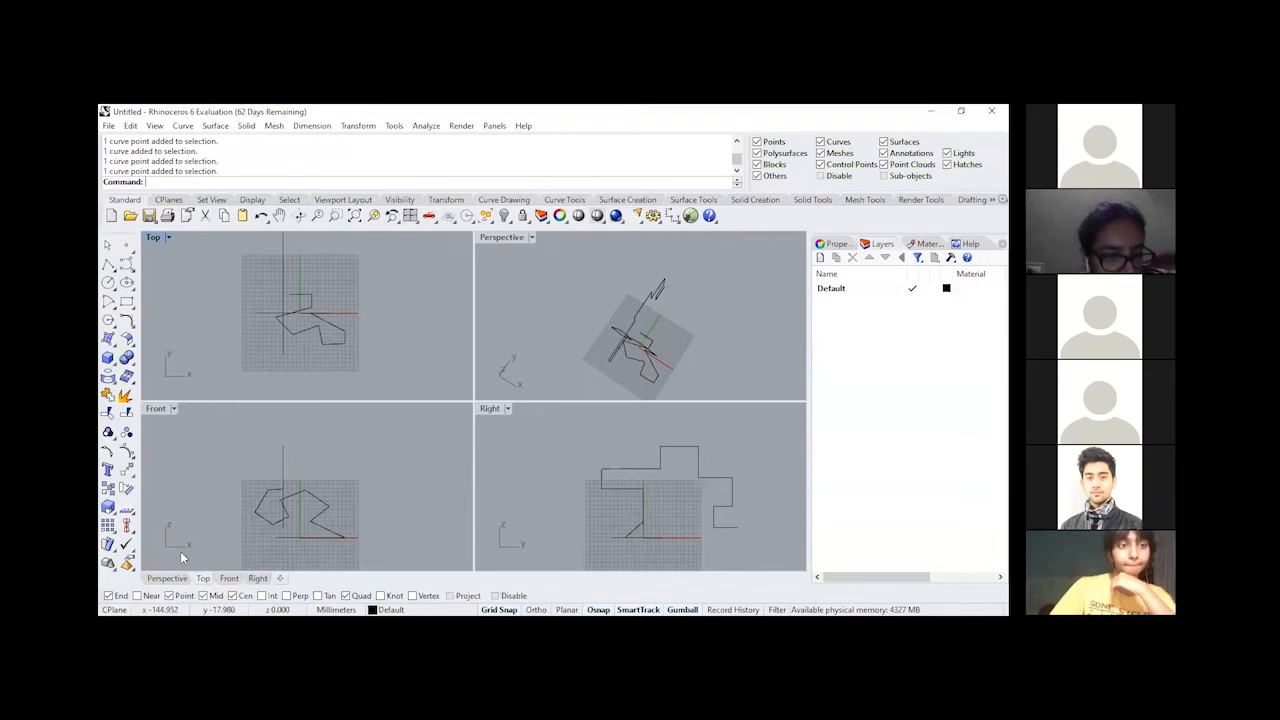
{"action": "right_click_drag", "start_coordinate": [398, 503], "coordinate": [386, 463]}
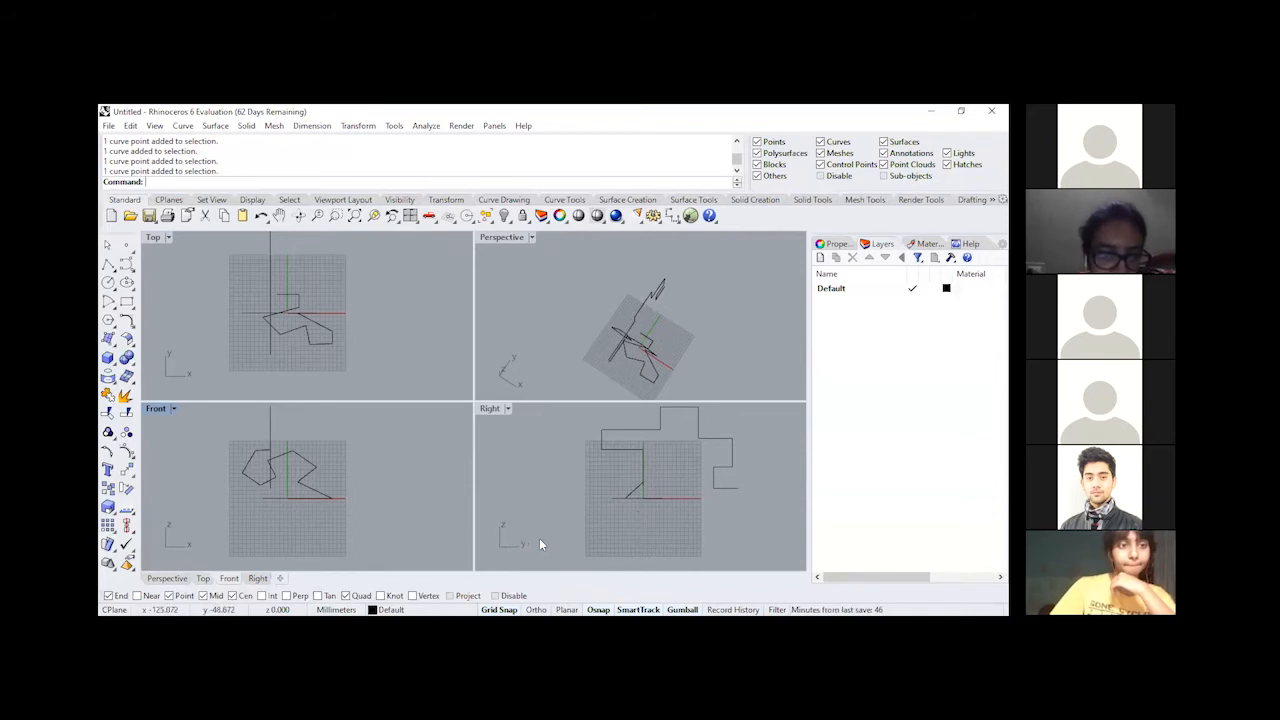
Step: Delete the three-dimensional polyline, selecting it in the Perspective viewport
{"action": "right_click_drag", "start_coordinate": [536, 386], "coordinate": [566, 297]}
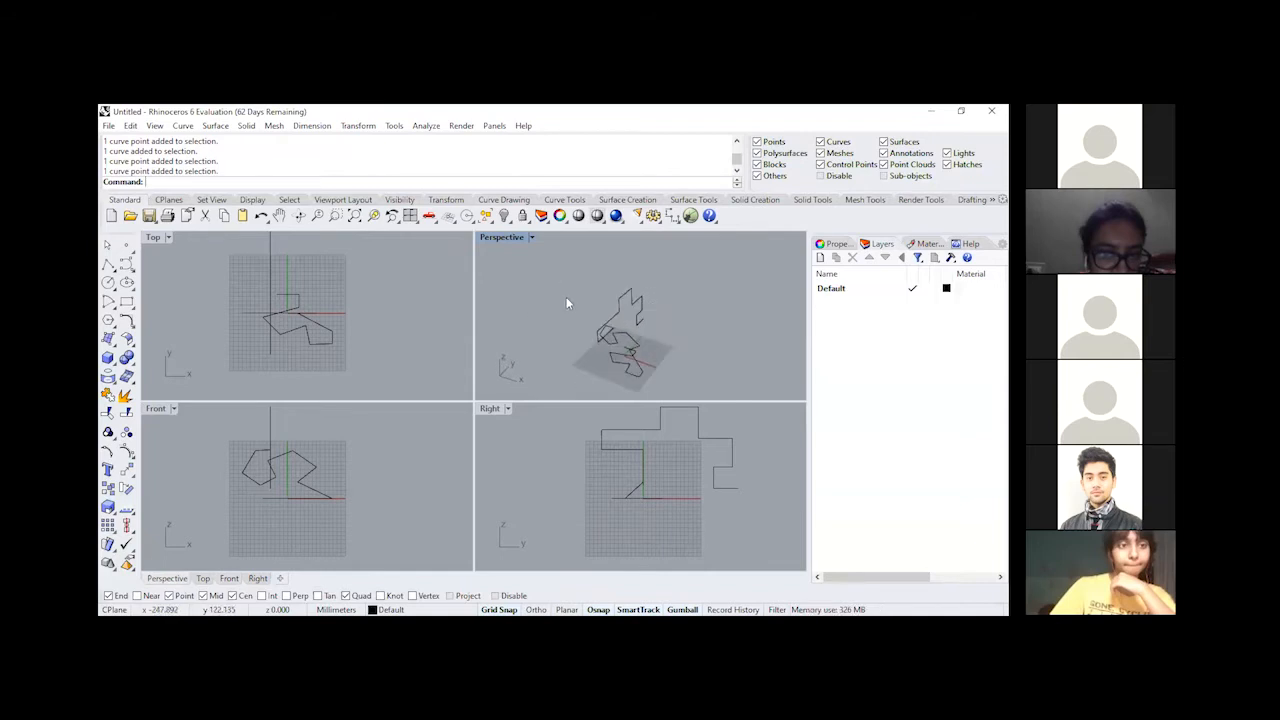
{"action": "scroll", "coordinate": [530, 366], "scroll_direction": "up", "scroll_amount": 1}
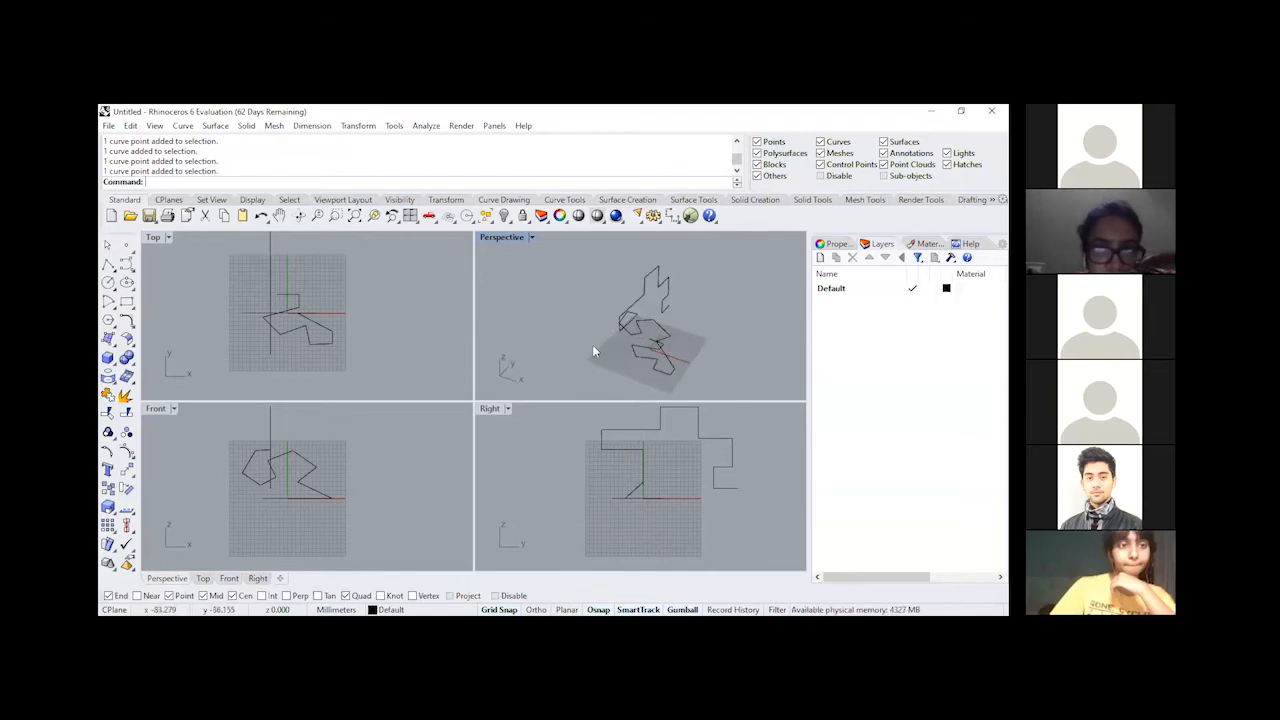
{"action": "right_click_drag", "start_coordinate": [596, 343], "coordinate": [573, 368]}
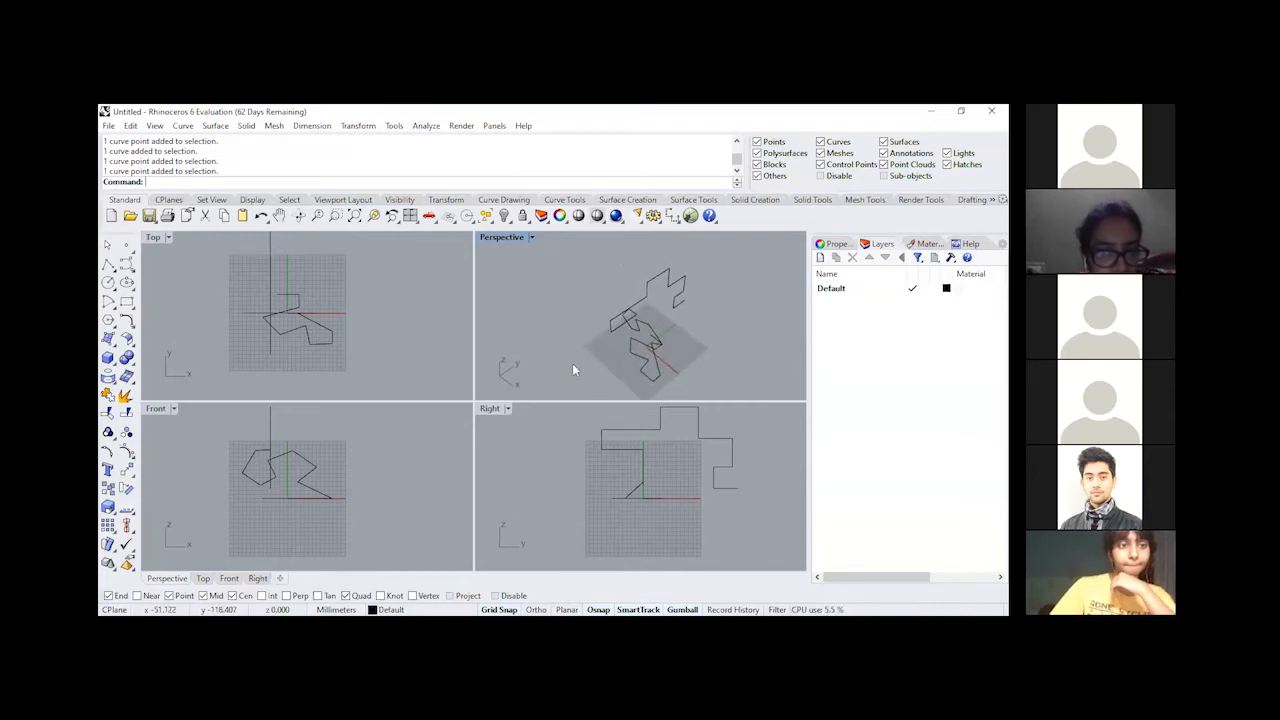
{"action": "left_click", "coordinate": [635, 317]}
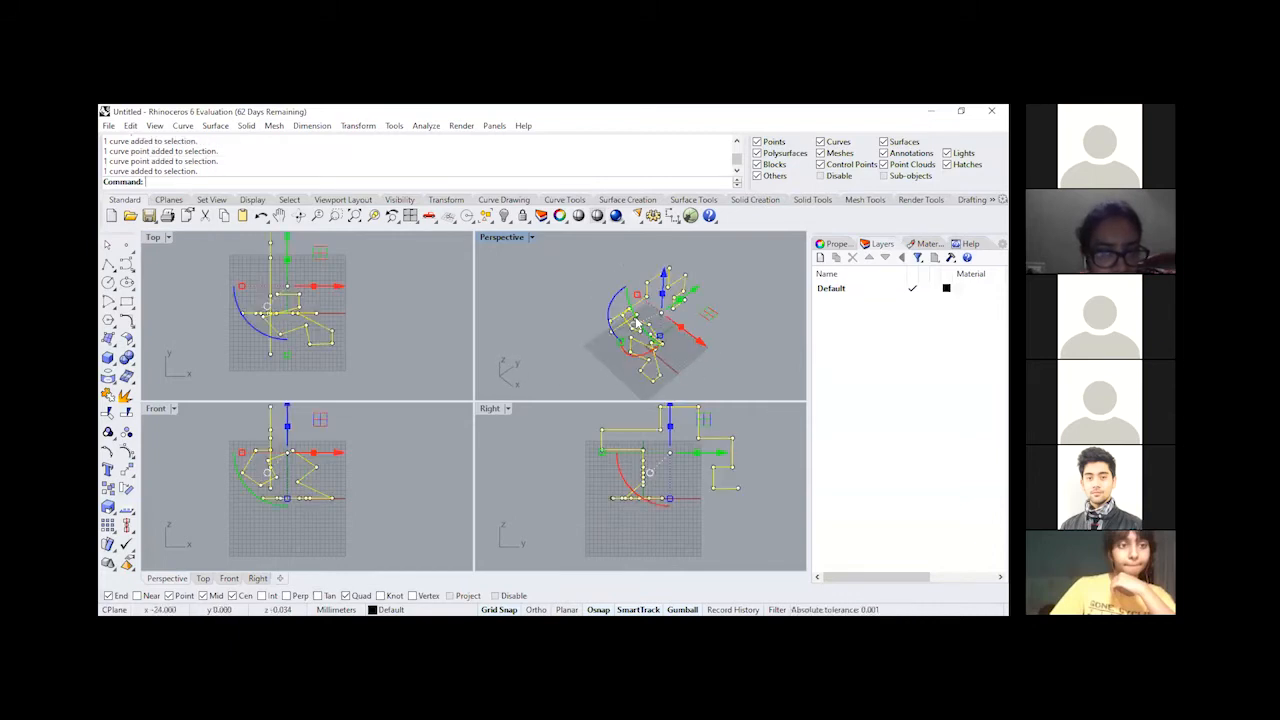
{"action": "key", "text": "Delete"}
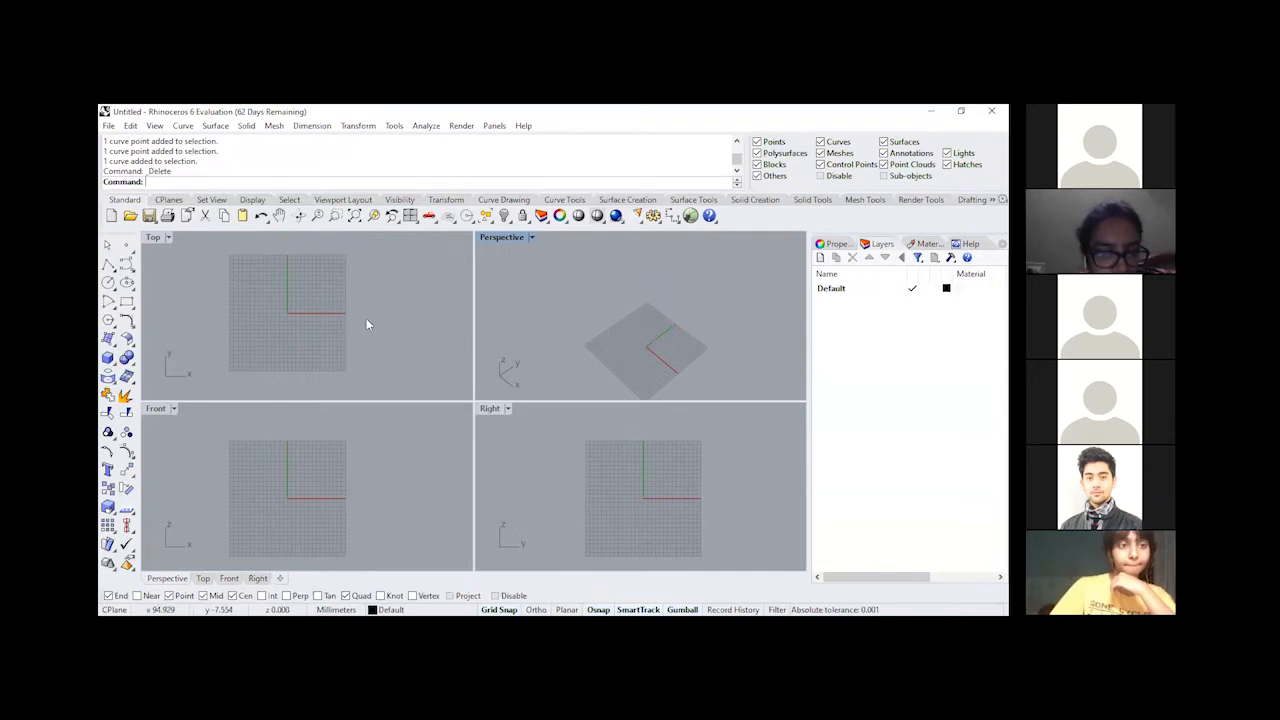
Step: Show all hidden objects in the model
{"action": "scroll", "coordinate": [366, 320], "scroll_direction": "down", "scroll_amount": 18}
{"action": "scroll", "coordinate": [326, 346], "scroll_direction": "up", "scroll_amount": 4}
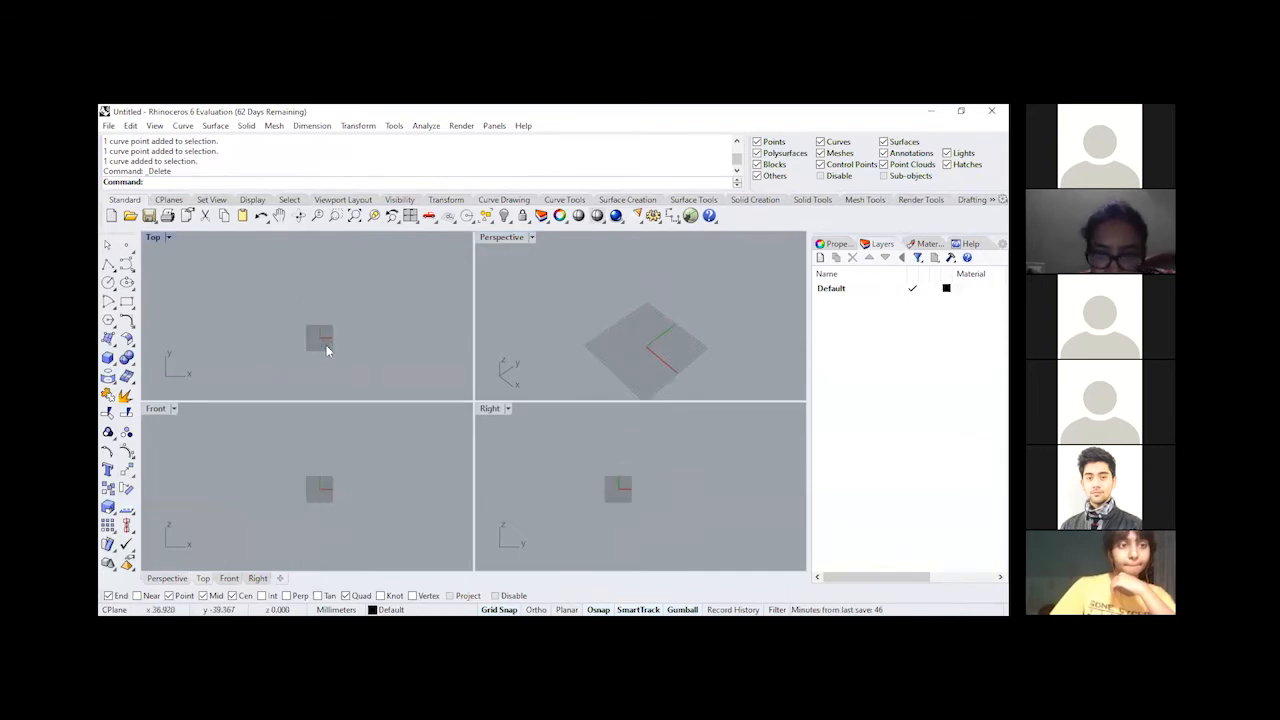
{"action": "key", "text": "ctrl+alt+h"}
{"action": "scroll", "coordinate": [238, 340], "scroll_direction": "up", "scroll_amount": 4}
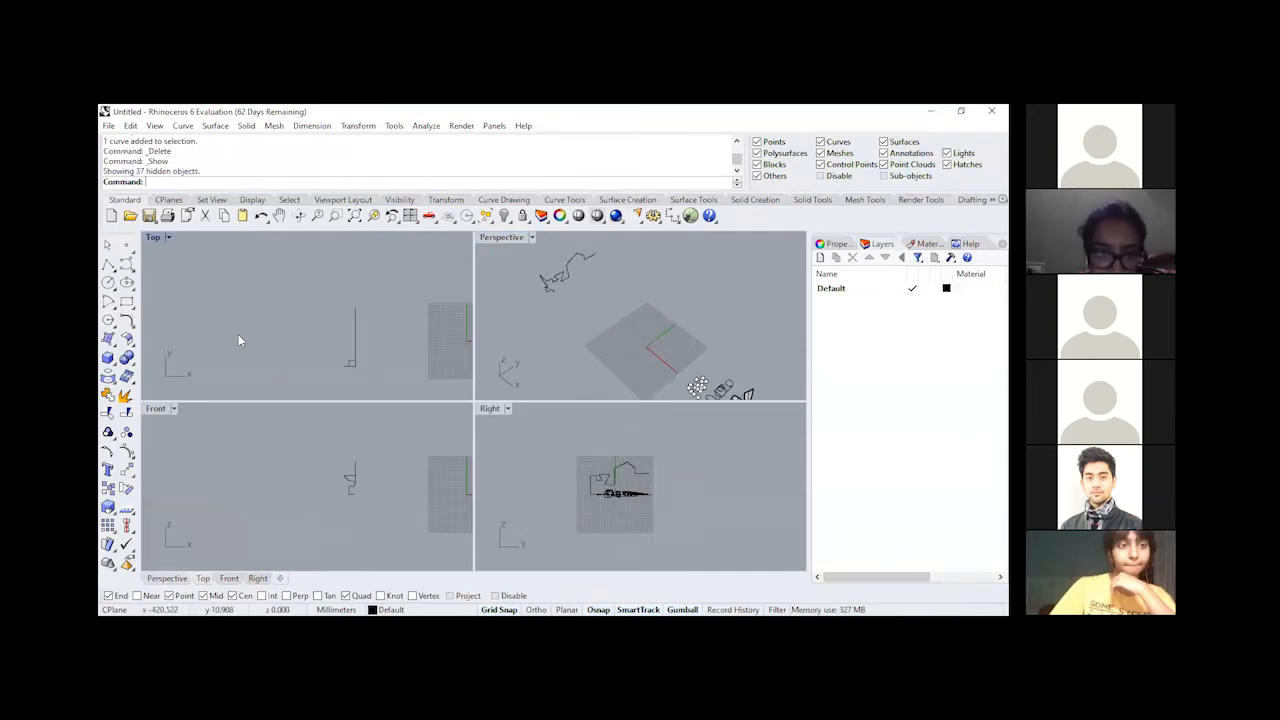
Step: Delete the tall angular curve standing apart on the negative X side of the grid in the Top view
{"action": "scroll", "coordinate": [238, 338], "scroll_direction": "down", "scroll_amount": 4}
{"action": "left_click", "coordinate": [296, 330]}
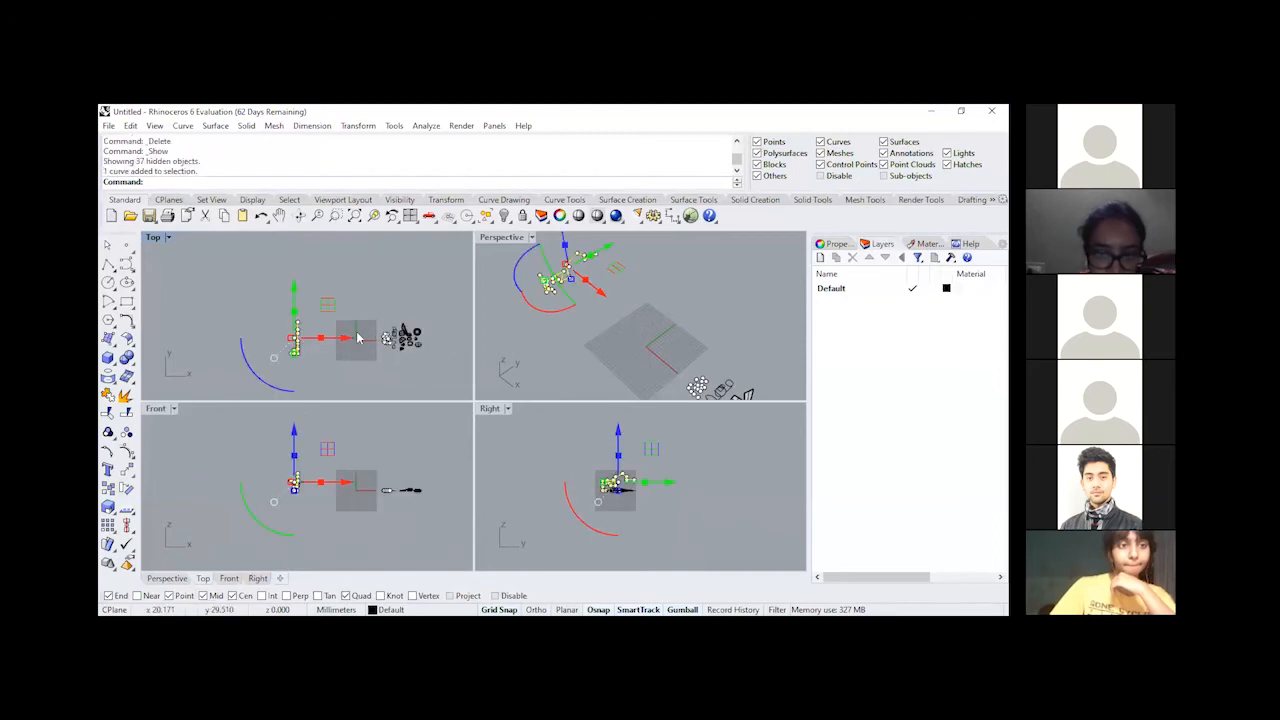
{"action": "key", "text": "Delete"}
Step: Move all the remaining points, curves, surfaces and solids onto the construction grid in the Top view
{"action": "scroll", "coordinate": [362, 322], "scroll_direction": "up", "scroll_amount": 2}
{"action": "left_click_drag", "start_coordinate": [455, 381], "coordinate": [392, 346]}
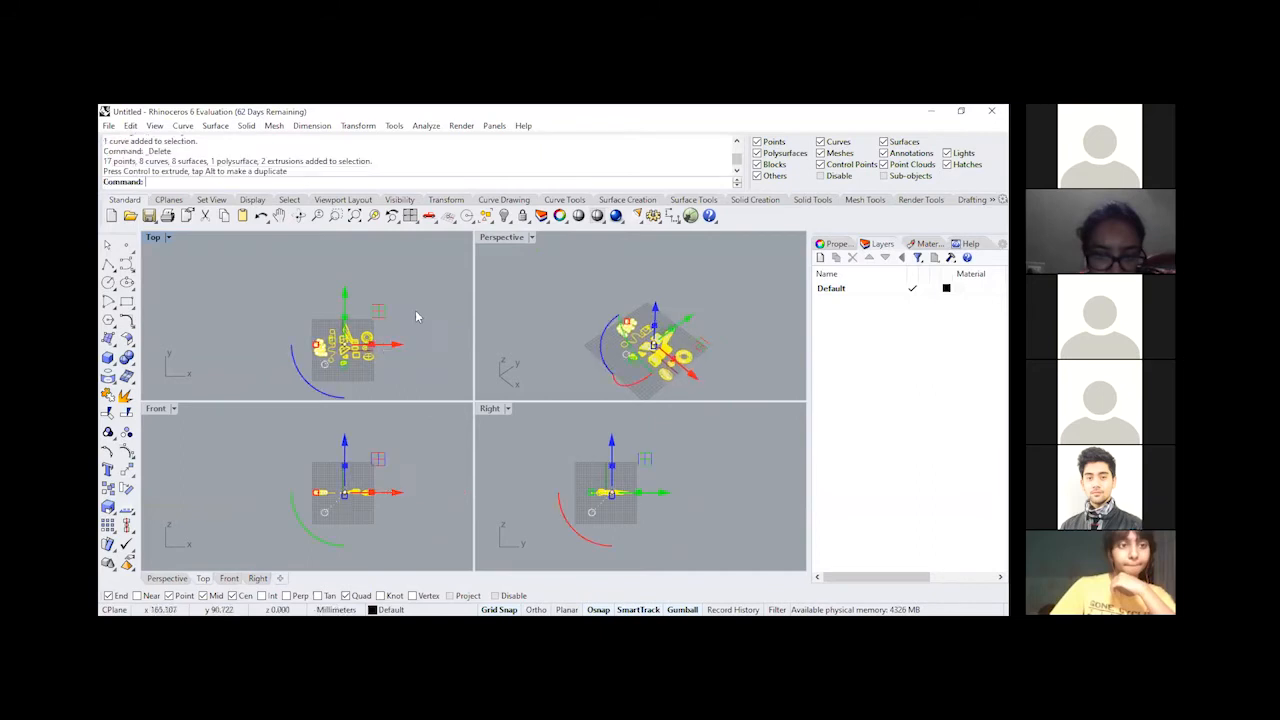
{"action": "left_click", "coordinate": [415, 312]}
{"action": "scroll", "coordinate": [365, 350], "scroll_direction": "up", "scroll_amount": 14}
{"action": "scroll", "coordinate": [380, 335], "scroll_direction": "down", "scroll_amount": 3}
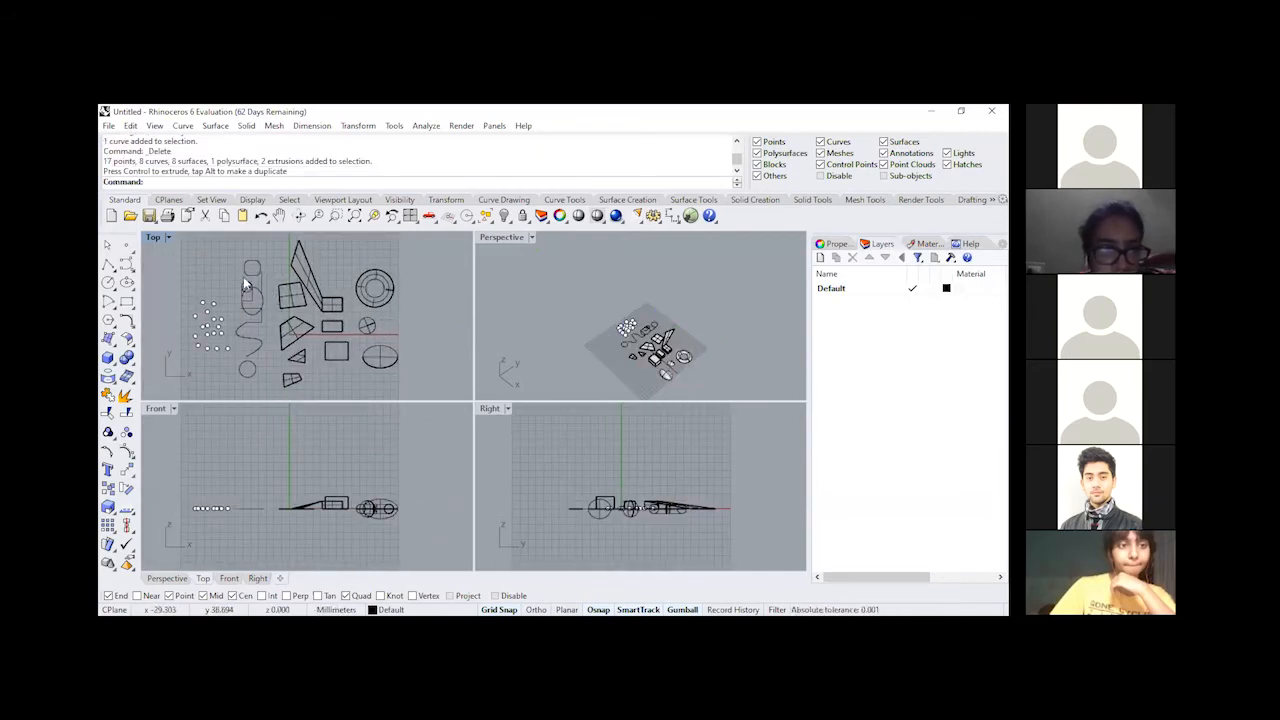
Step: Examine the object types by selecting the points, a curve, a surface, a polysurface and an extrusion in turn
{"action": "left_click_drag", "start_coordinate": [232, 347], "coordinate": [233, 348]}
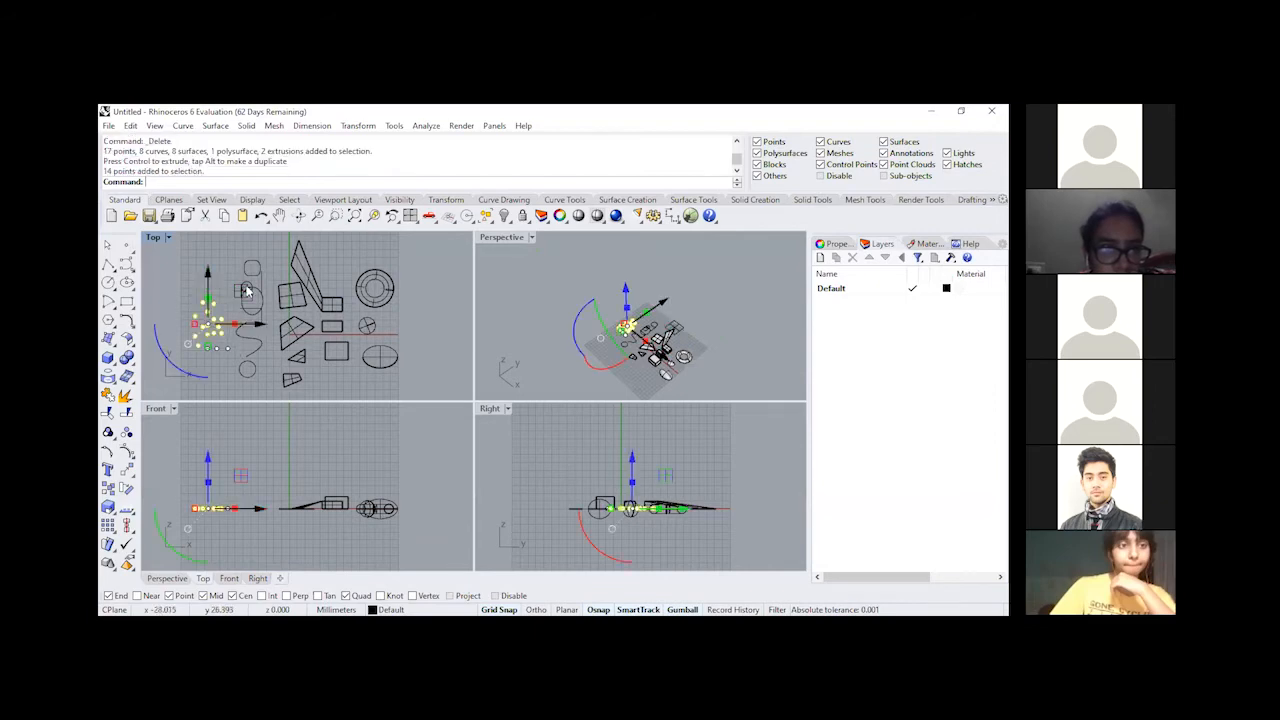
{"action": "left_click", "coordinate": [250, 275]}
{"action": "left_click", "coordinate": [262, 243]}
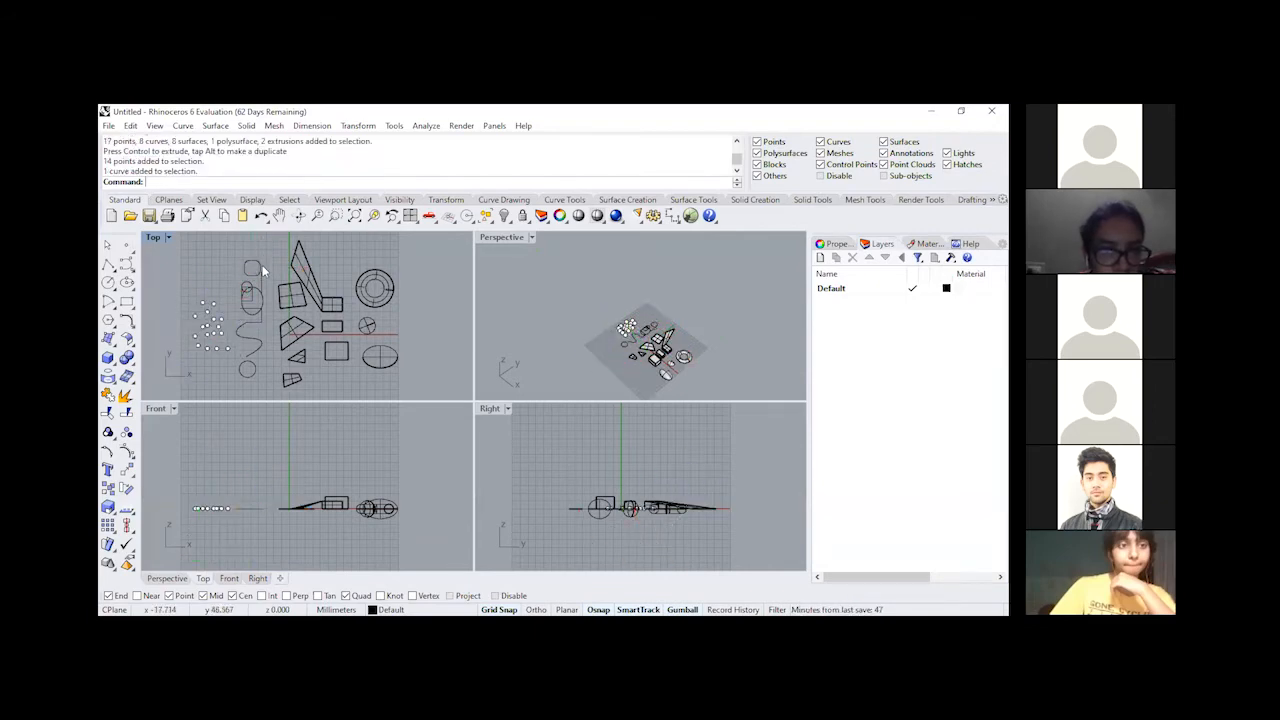
{"action": "left_click", "coordinate": [297, 299]}
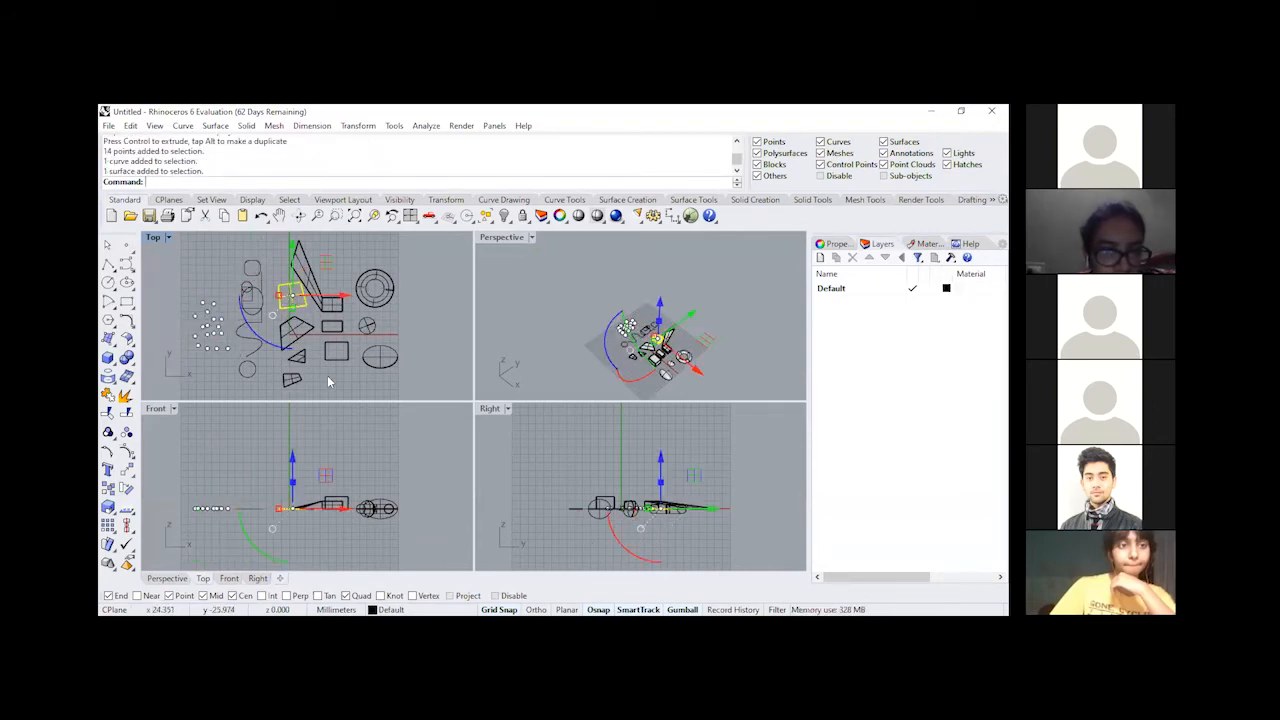
{"action": "left_click", "coordinate": [325, 375]}
{"action": "left_click", "coordinate": [334, 359]}
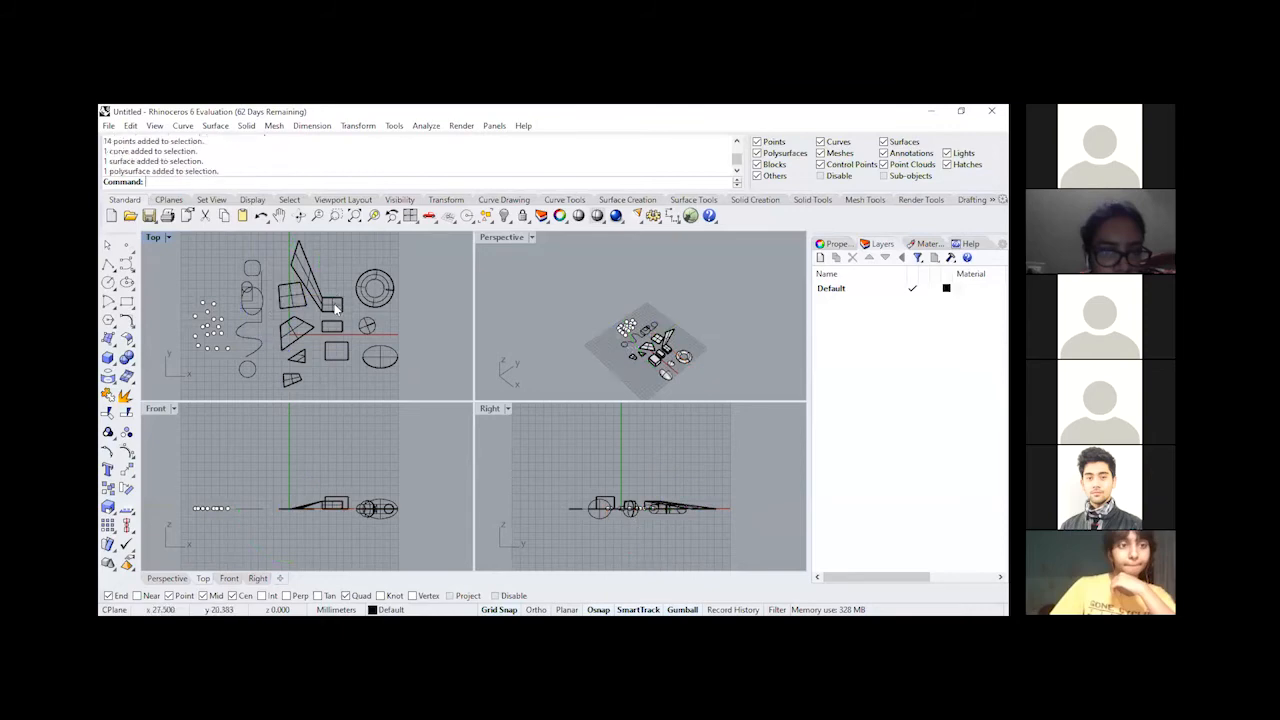
{"action": "left_click", "coordinate": [344, 356]}
{"action": "left_click", "coordinate": [354, 375]}
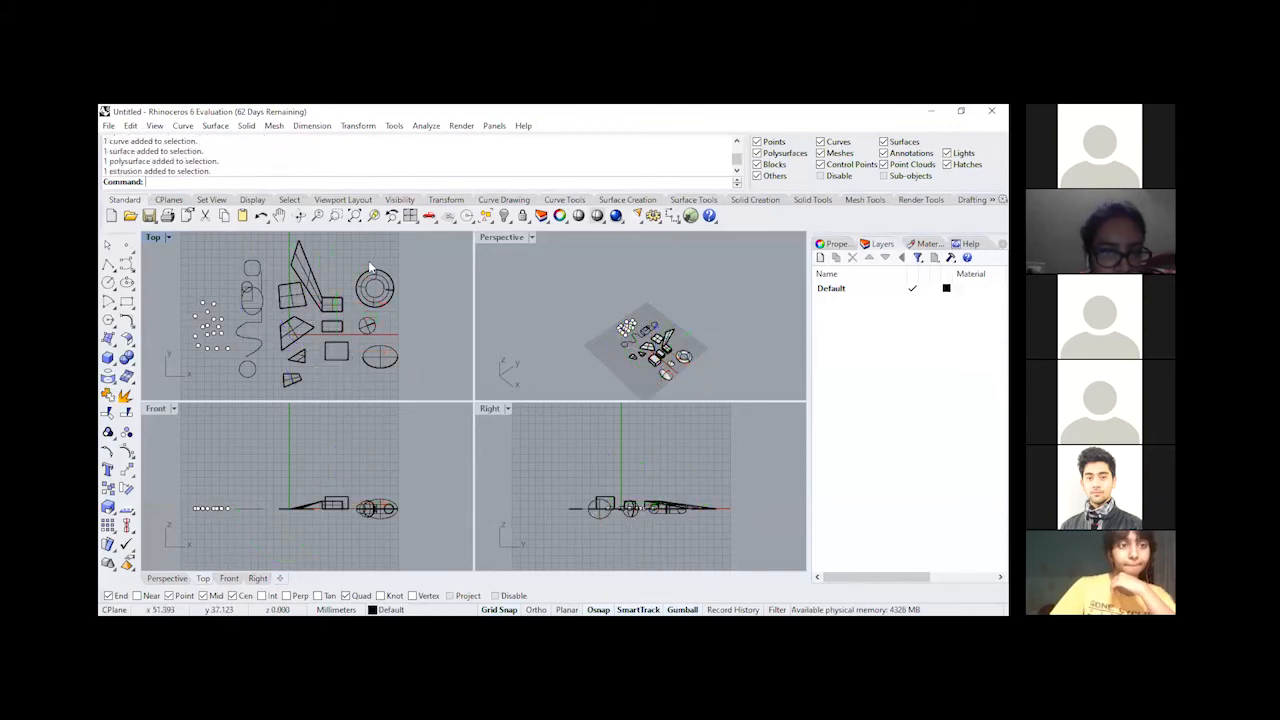
Step: Move the torus, sphere and ellipsoid about 15 mm in positive X, and shift the three boxes slightly in the same direction
{"action": "left_click_drag", "start_coordinate": [409, 276], "coordinate": [371, 371]}
{"action": "left_click_drag", "start_coordinate": [414, 319], "coordinate": [437, 322]}
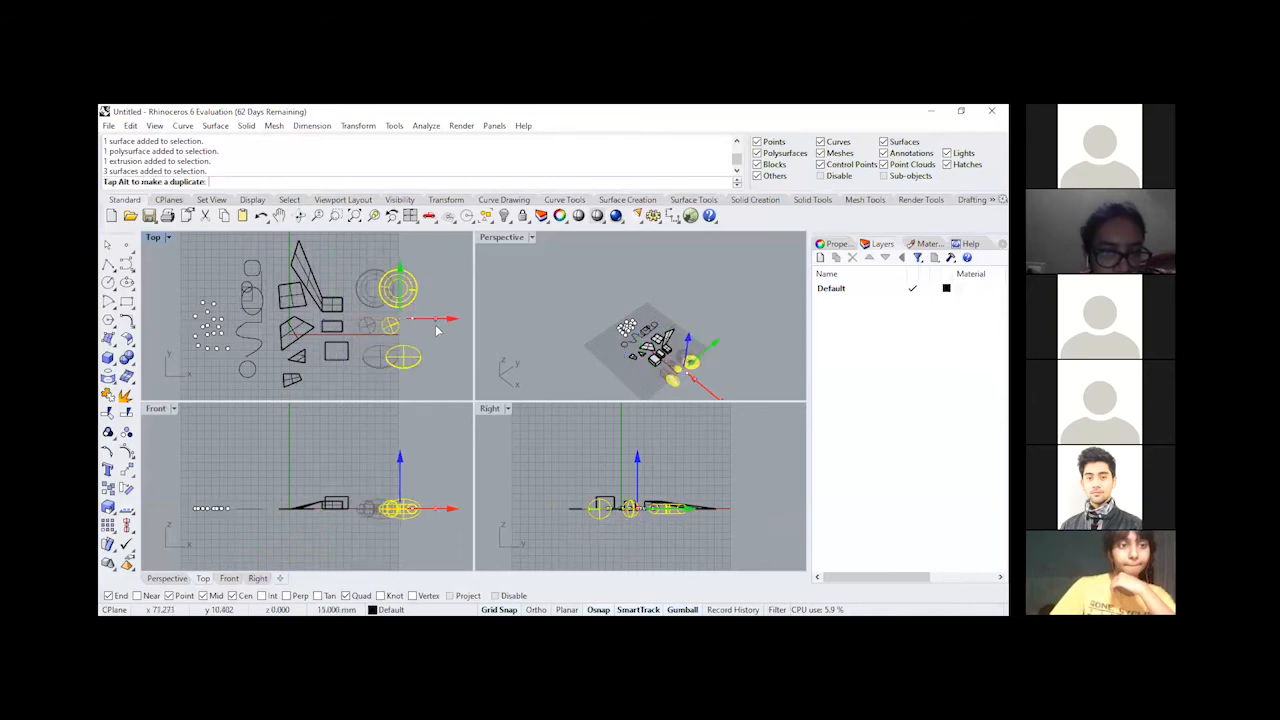
{"action": "left_click", "coordinate": [442, 270]}
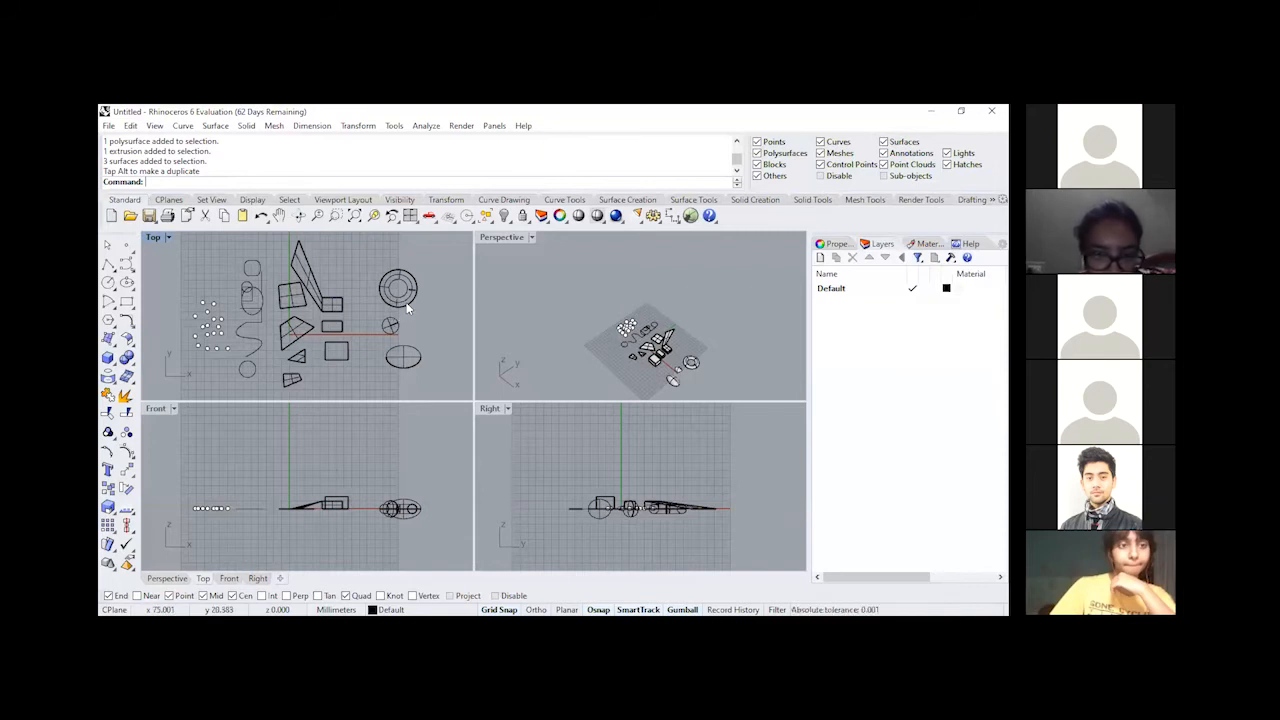
{"action": "left_click_drag", "start_coordinate": [346, 281], "coordinate": [385, 335]}
{"action": "left_click", "coordinate": [383, 358]}
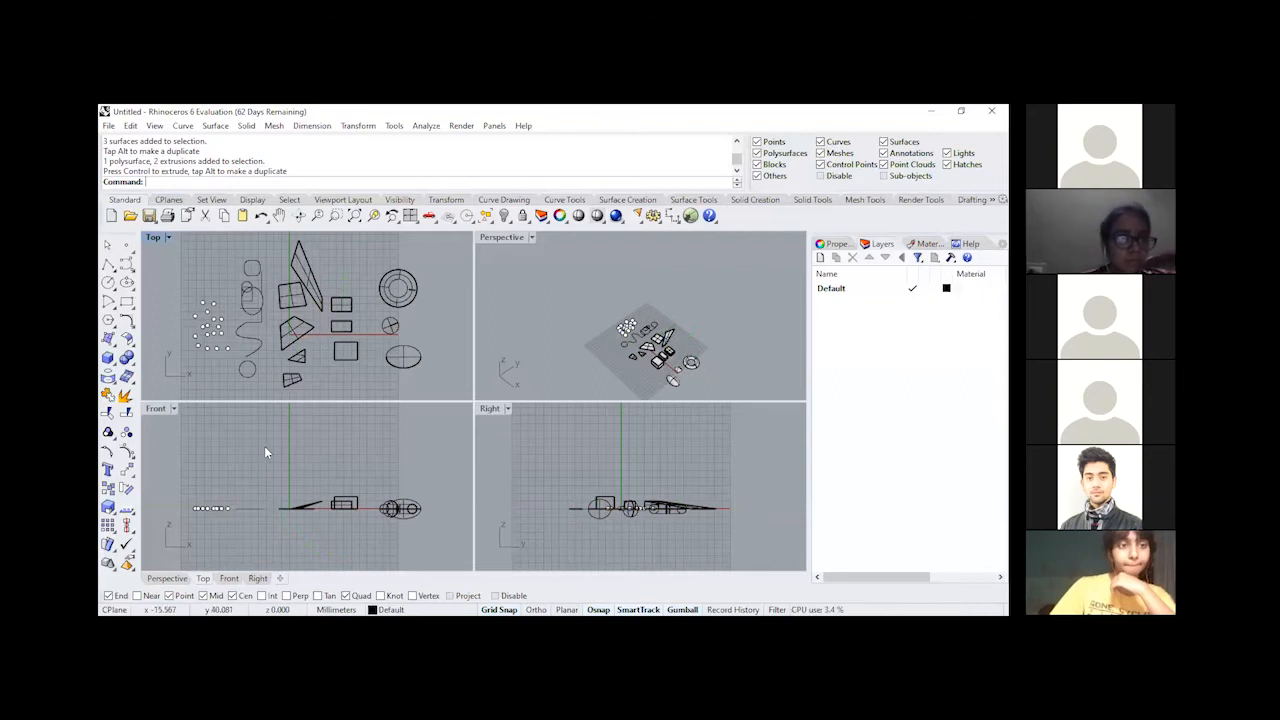
Step: Create a surface from four corner points, with two corners on the grid and the other two raised above it using the Front and Right views
{"action": "left_click", "coordinate": [109, 339]}
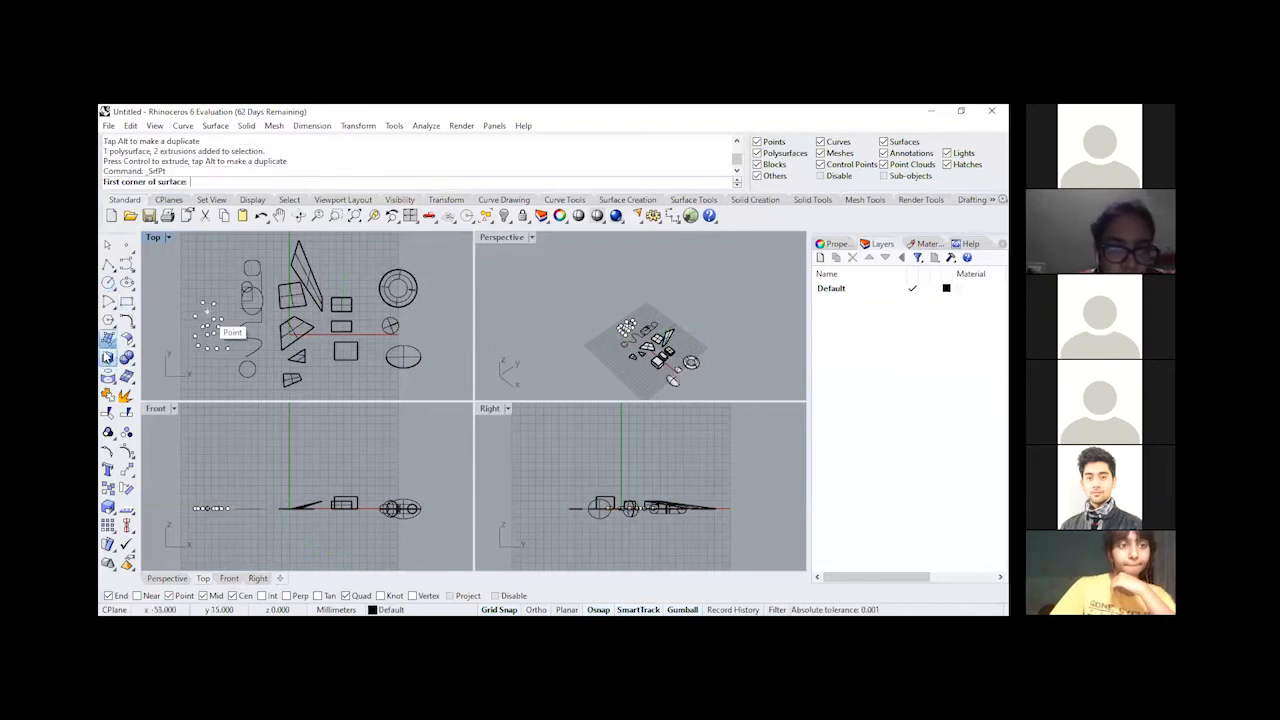
{"action": "left_click", "coordinate": [322, 242]}
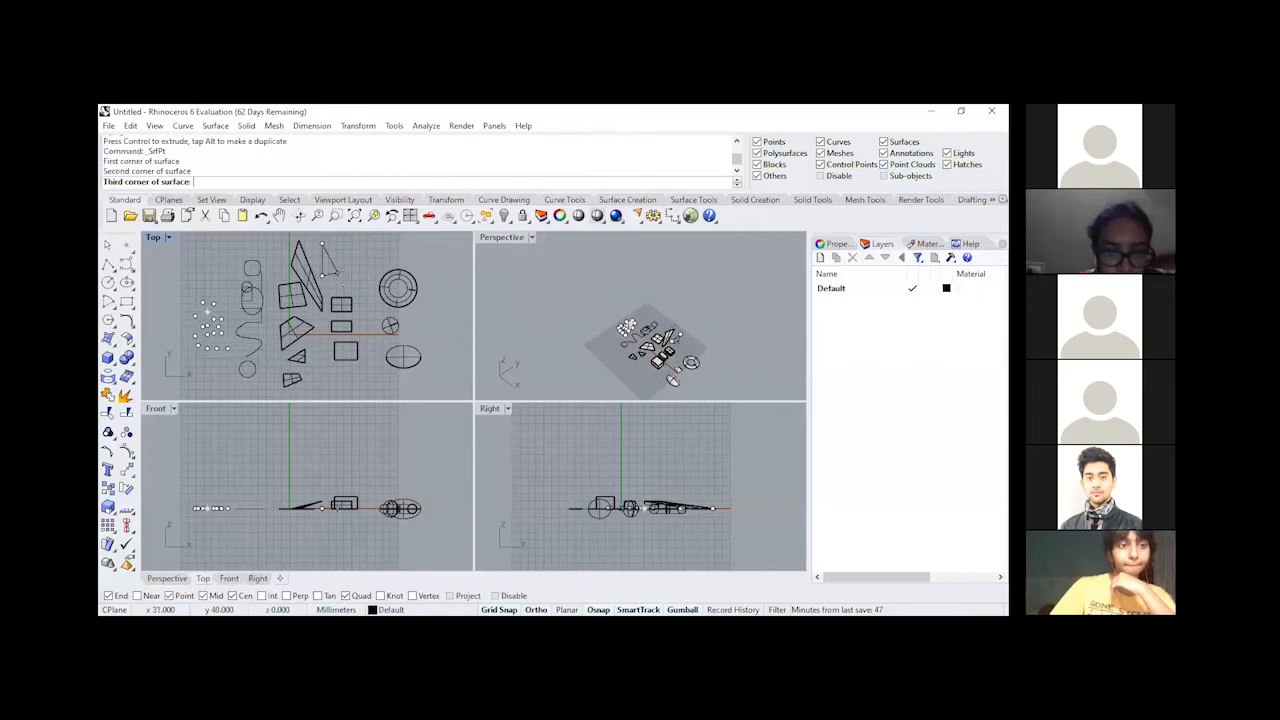
{"action": "left_click", "coordinate": [342, 298]}
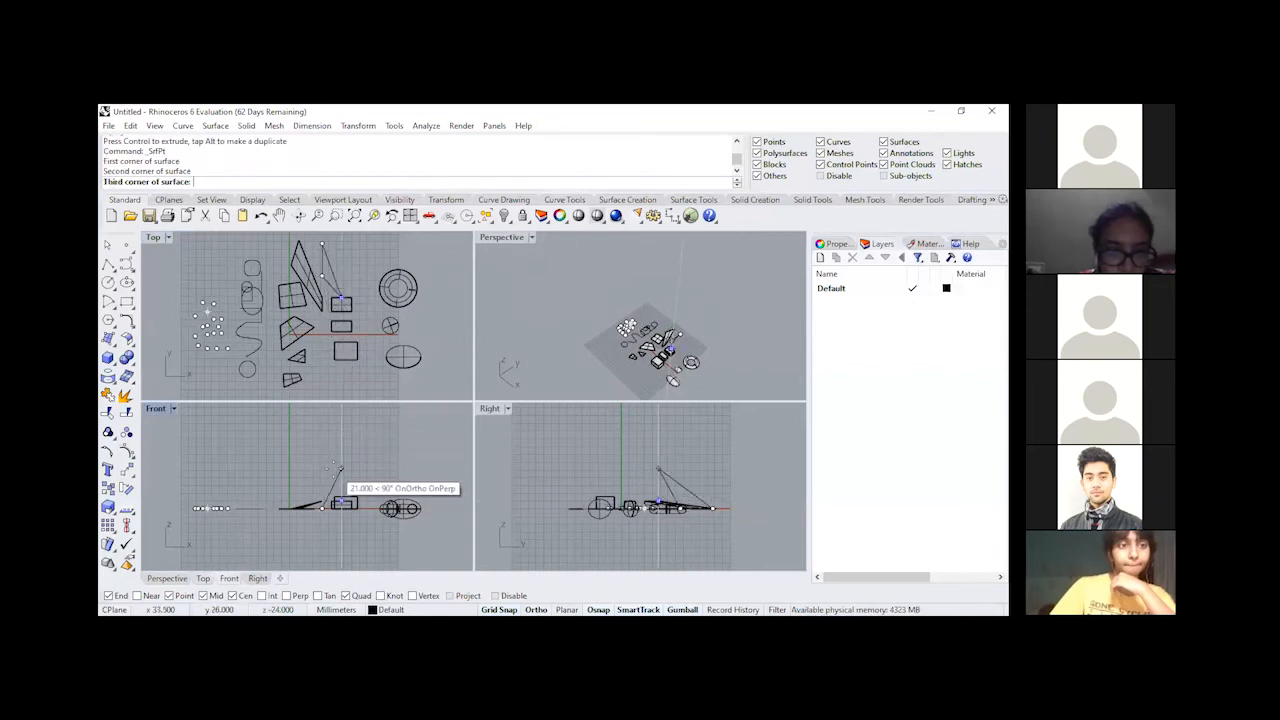
{"action": "left_click", "coordinate": [340, 471]}
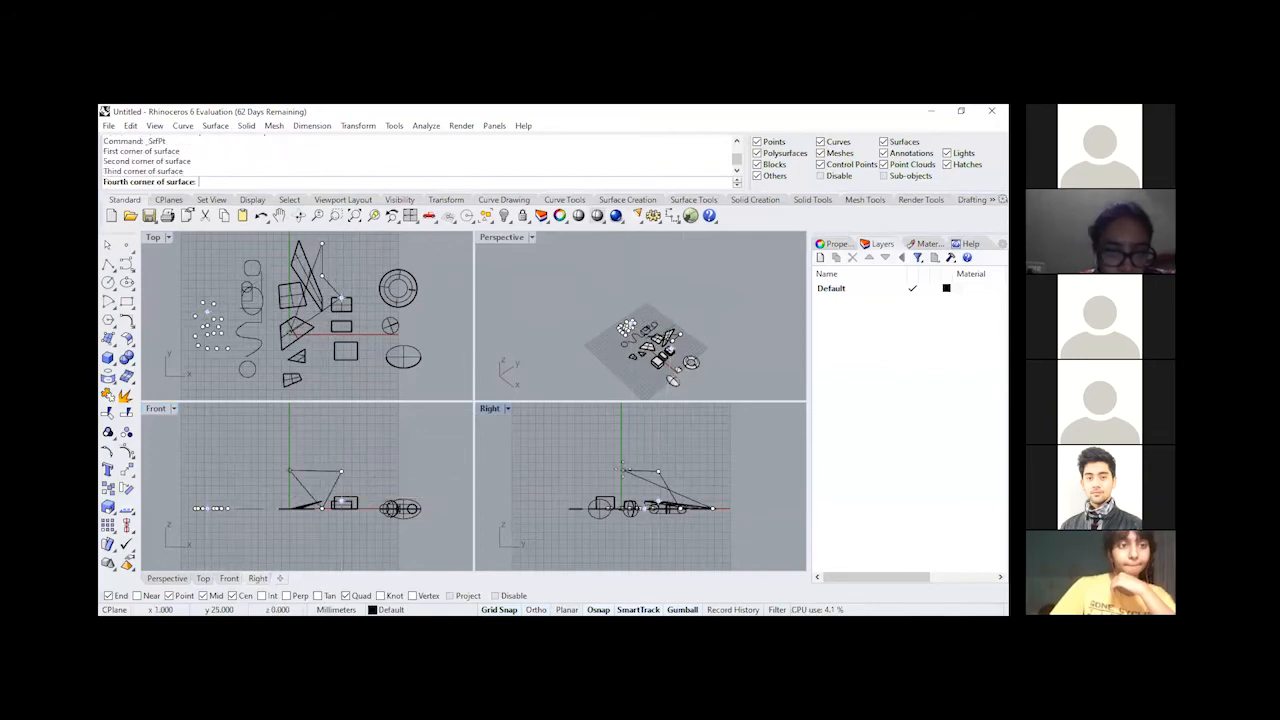
{"action": "left_click", "coordinate": [621, 469]}
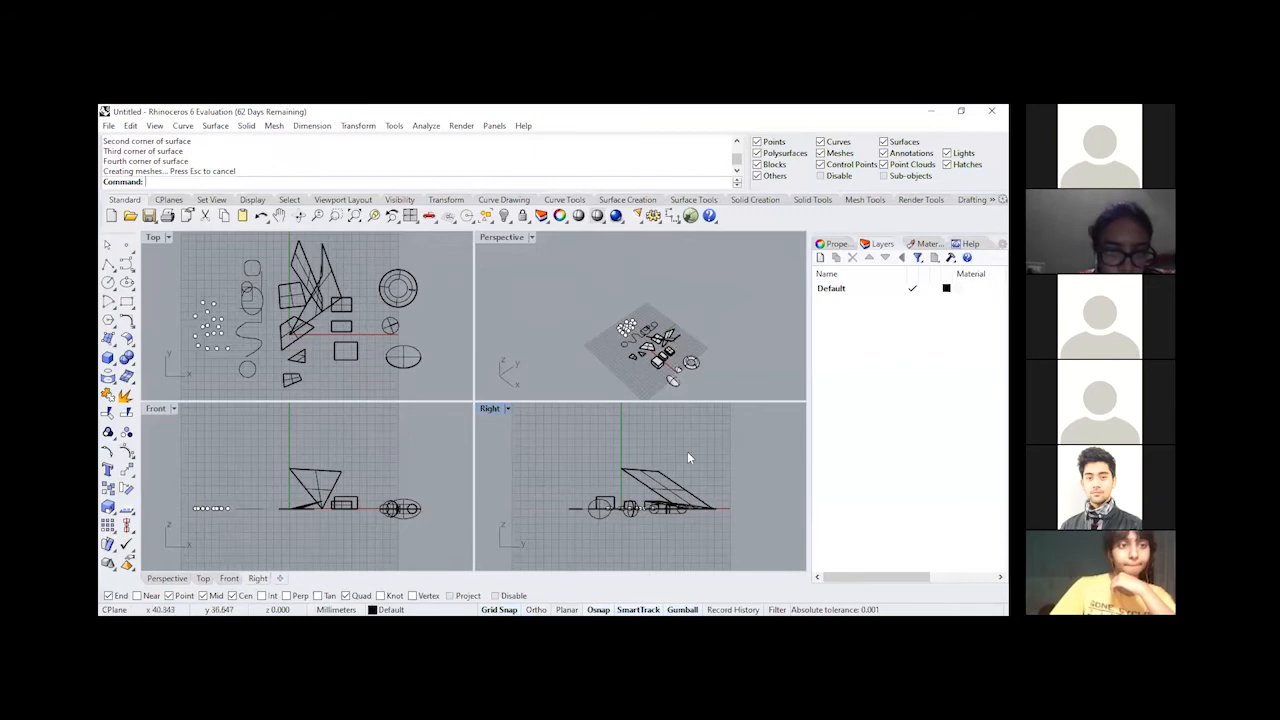
Step: Move the new four-corner surface clear of the neighbouring narrow surface in the maximized Perspective view and inspect its twisted shape
{"action": "left_click", "coordinate": [659, 470]}
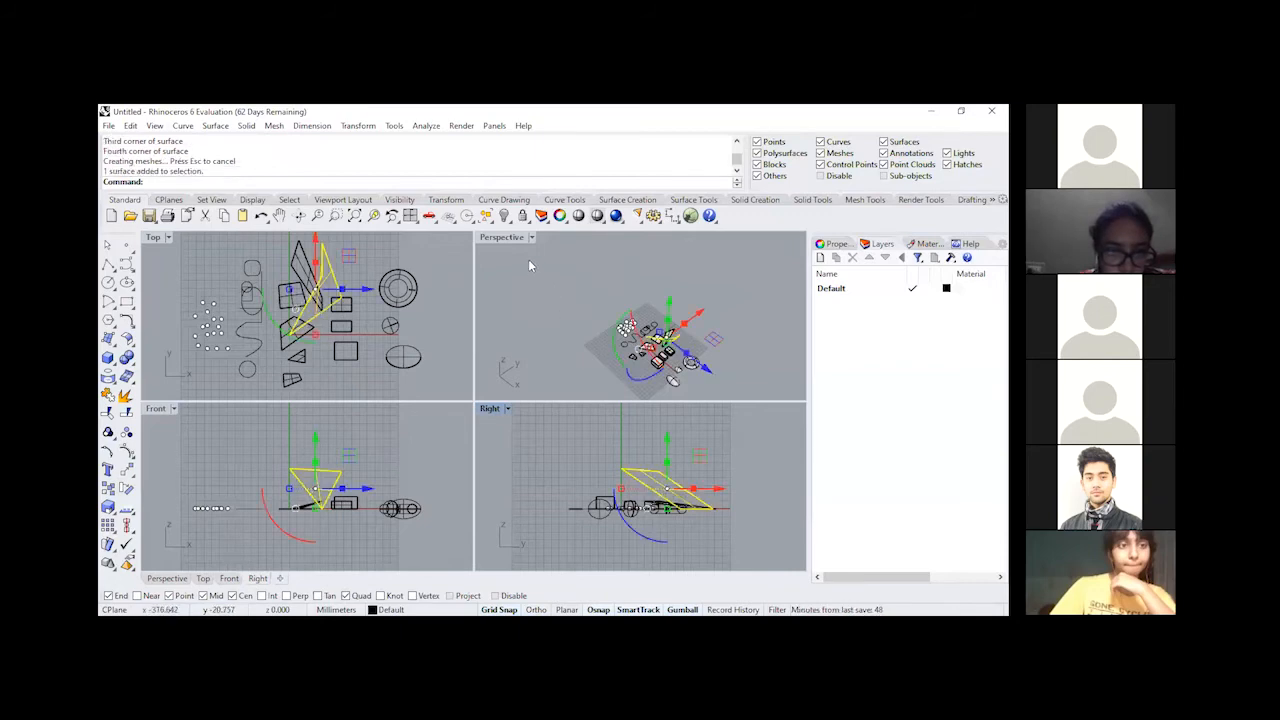
{"action": "double_click", "coordinate": [508, 237]}
{"action": "scroll", "coordinate": [538, 427], "scroll_direction": "up", "scroll_amount": 4}
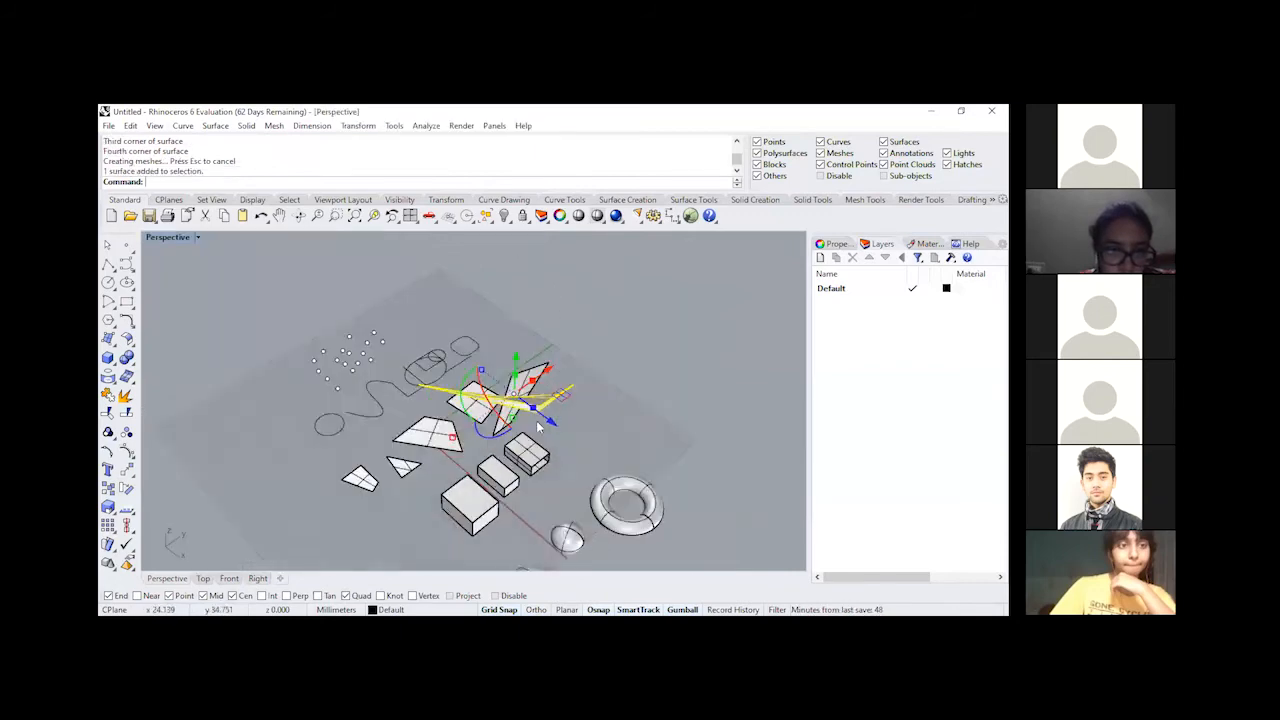
{"action": "scroll", "coordinate": [538, 427], "scroll_direction": "up", "scroll_amount": 3}
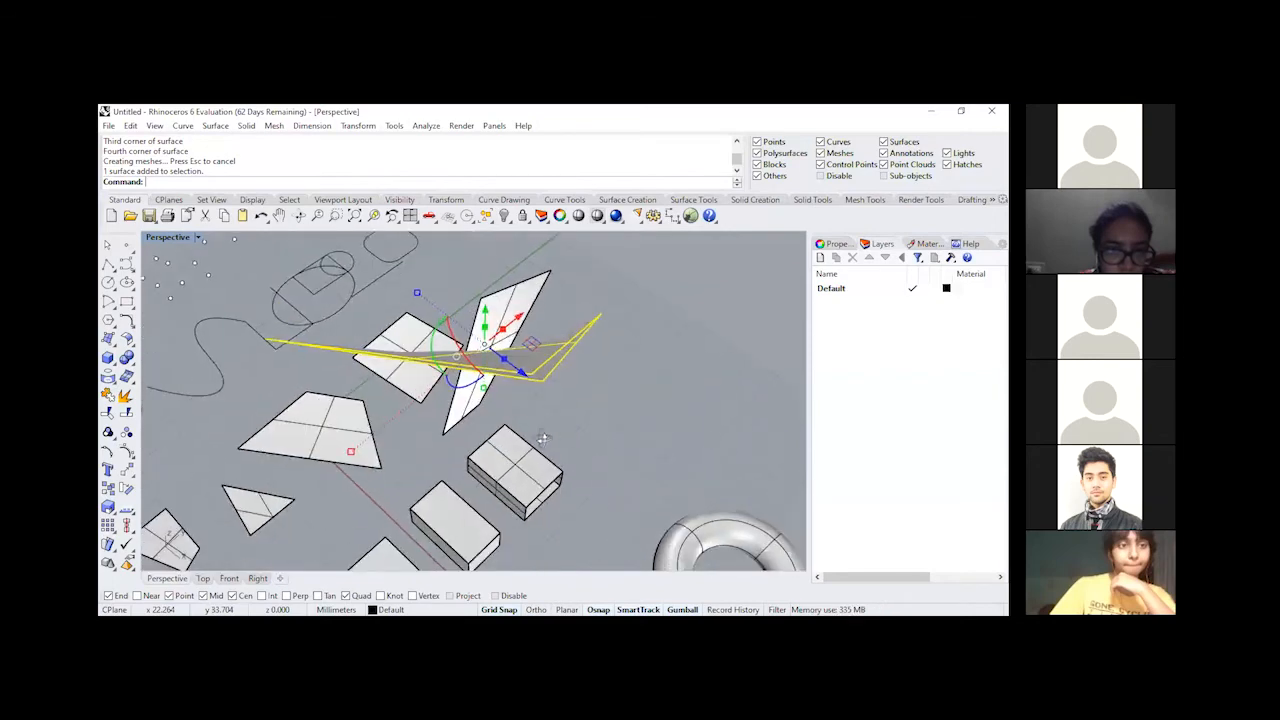
{"action": "right_click_drag", "start_coordinate": [542, 437], "coordinate": [493, 410]}
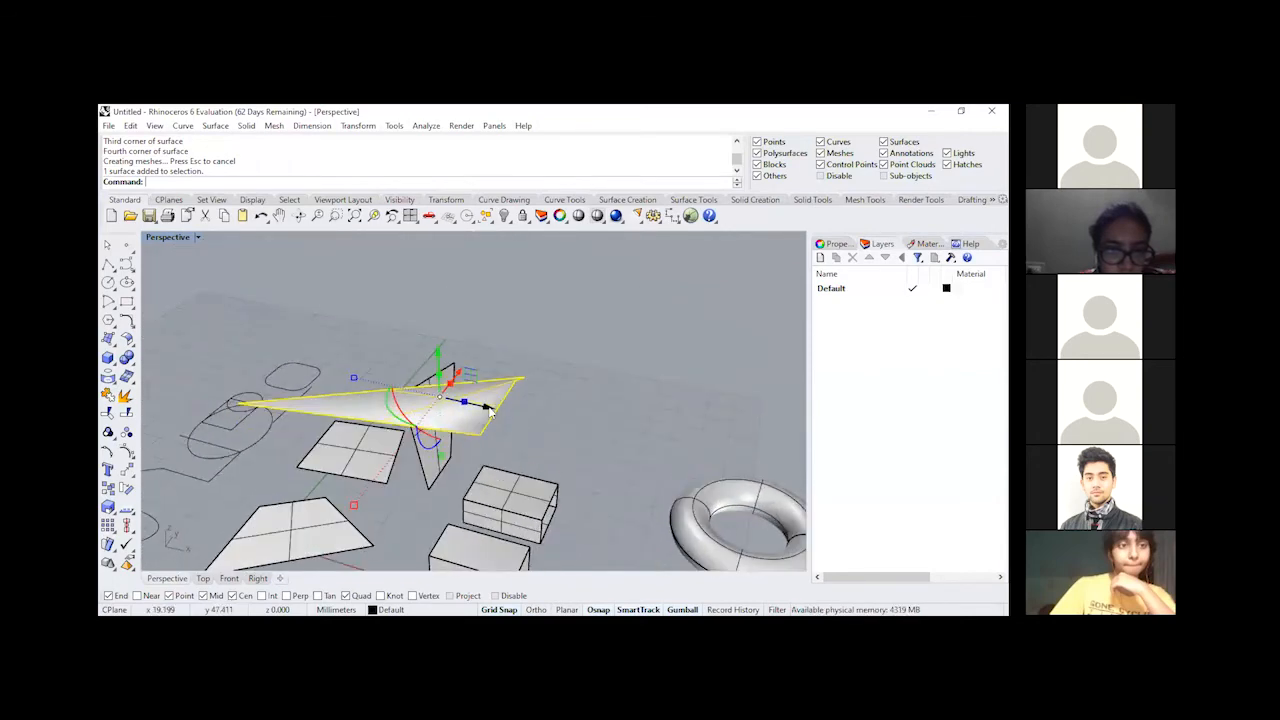
{"action": "left_click_drag", "start_coordinate": [490, 412], "coordinate": [620, 418]}
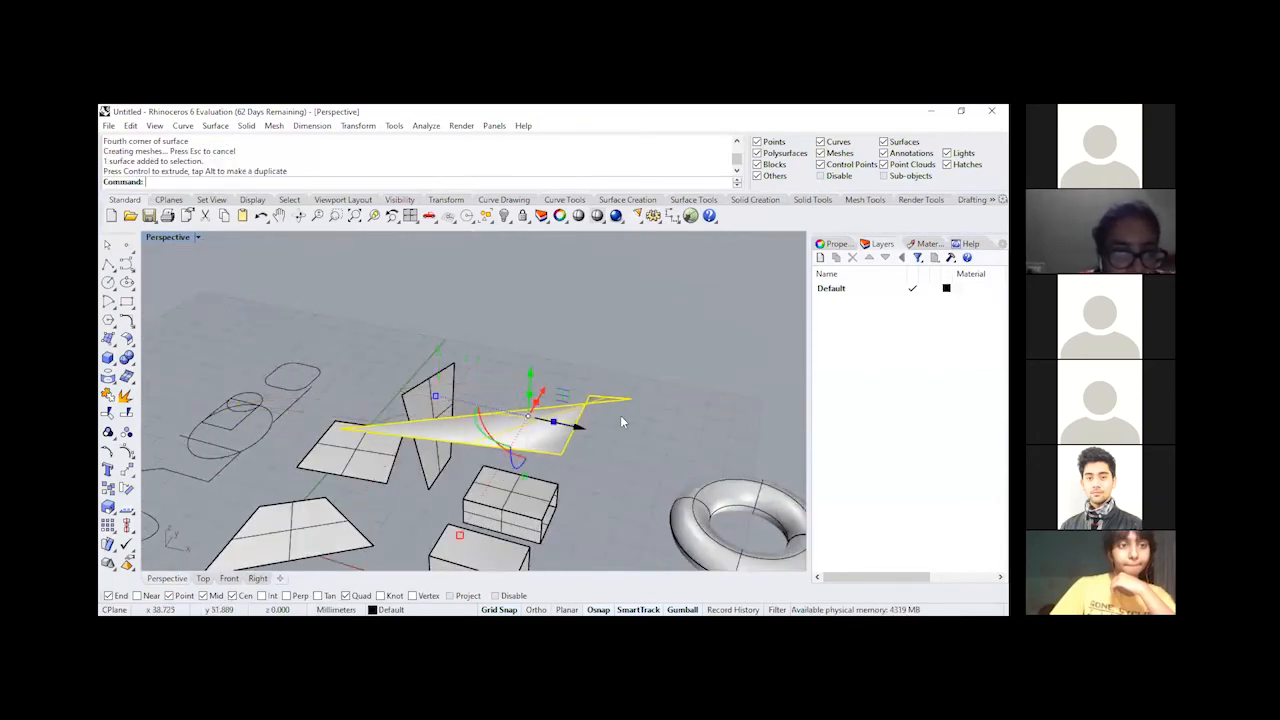
{"action": "left_click", "coordinate": [646, 411]}
{"action": "right_click_drag", "start_coordinate": [648, 411], "coordinate": [700, 480]}
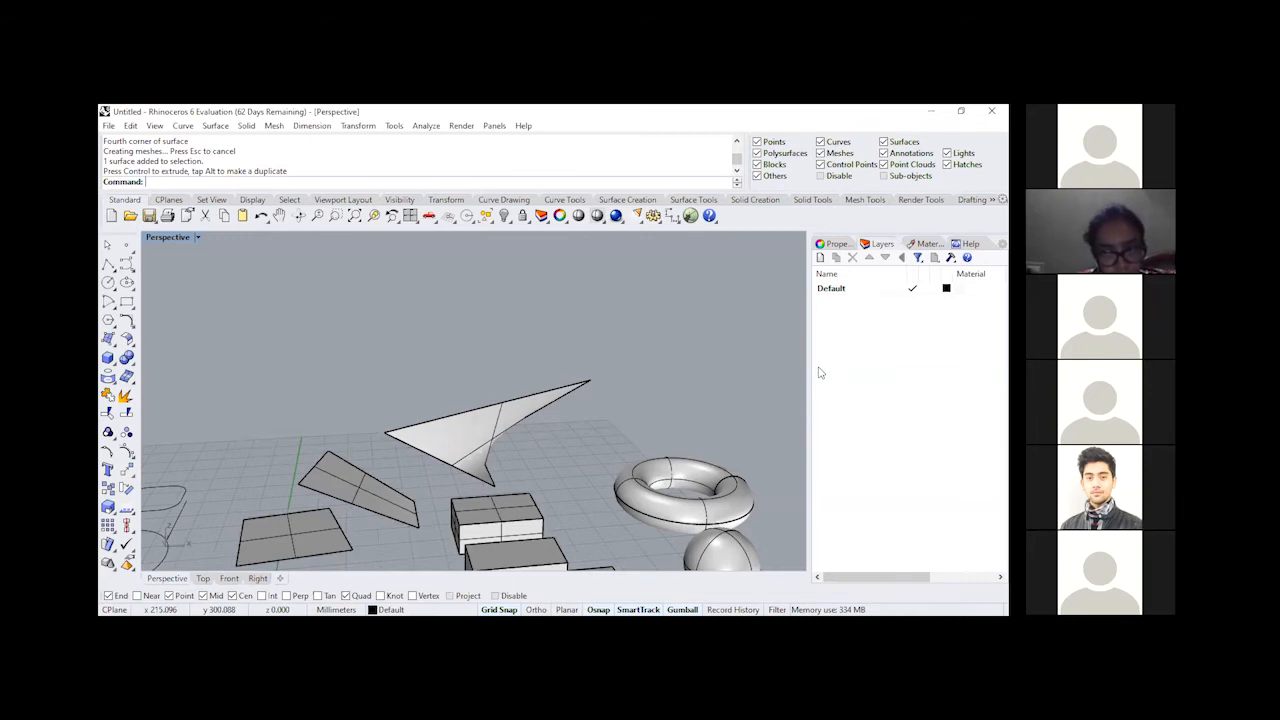
{"action": "right_click_drag", "start_coordinate": [643, 366], "coordinate": [538, 457]}
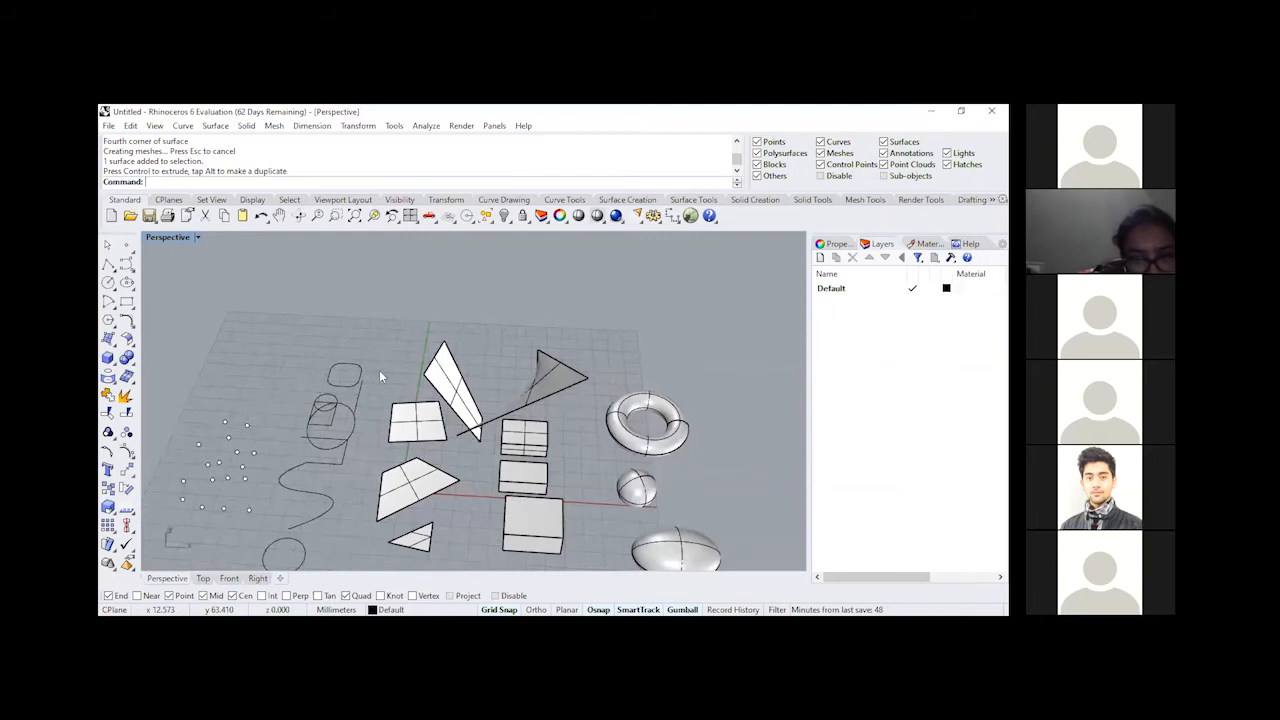
Step: Delete all the points, curves, surfaces and solids from the model
{"action": "scroll", "coordinate": [379, 370], "scroll_direction": "down", "scroll_amount": 4}
{"action": "right_click_drag", "start_coordinate": [509, 402], "coordinate": [509, 409]}
{"action": "scroll", "coordinate": [392, 395], "scroll_direction": "up", "scroll_amount": 2}
{"action": "left_click_drag", "start_coordinate": [643, 313], "coordinate": [106, 551]}
{"action": "key", "text": "Delete"}
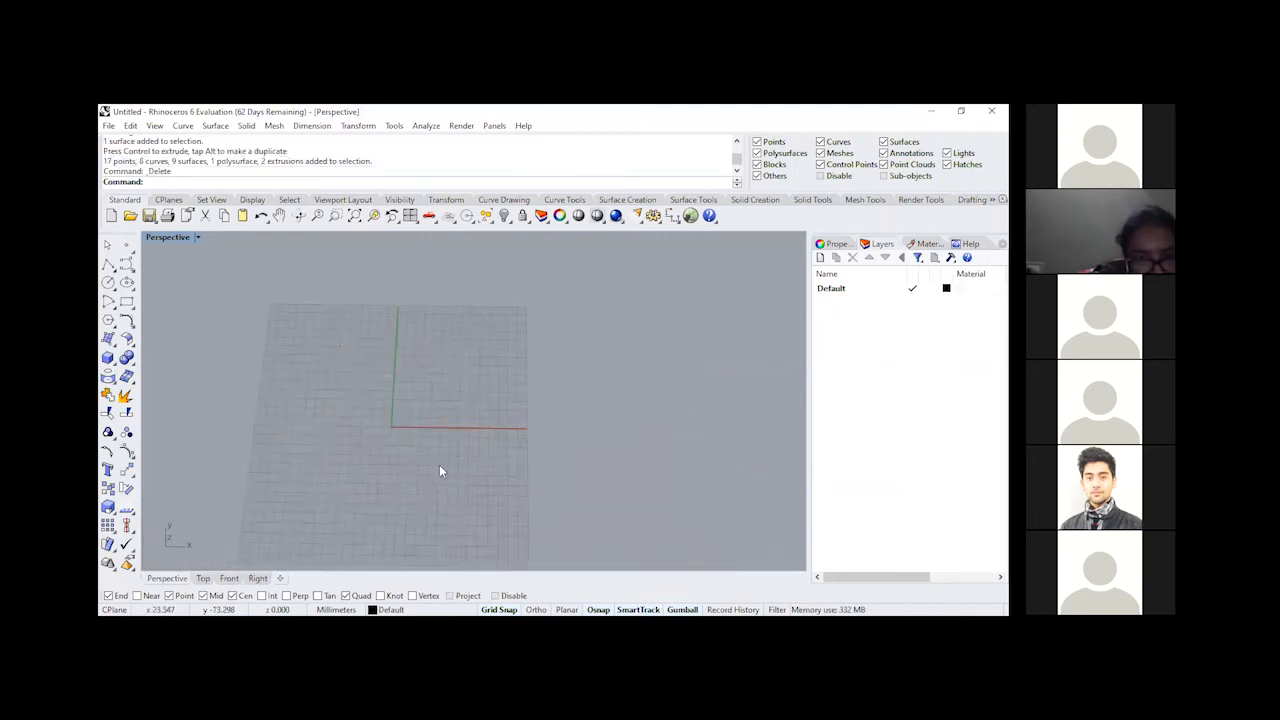
{"action": "scroll", "coordinate": [430, 419], "scroll_direction": "up", "scroll_amount": 2}
{"action": "mouse_move", "coordinate": [396, 376]}
{"action": "right_mouse_down"}
{"action": "mouse_move", "coordinate": [408, 376]}
{"action": "mouse_move", "coordinate": [378, 376]}
{"action": "right_mouse_up"}
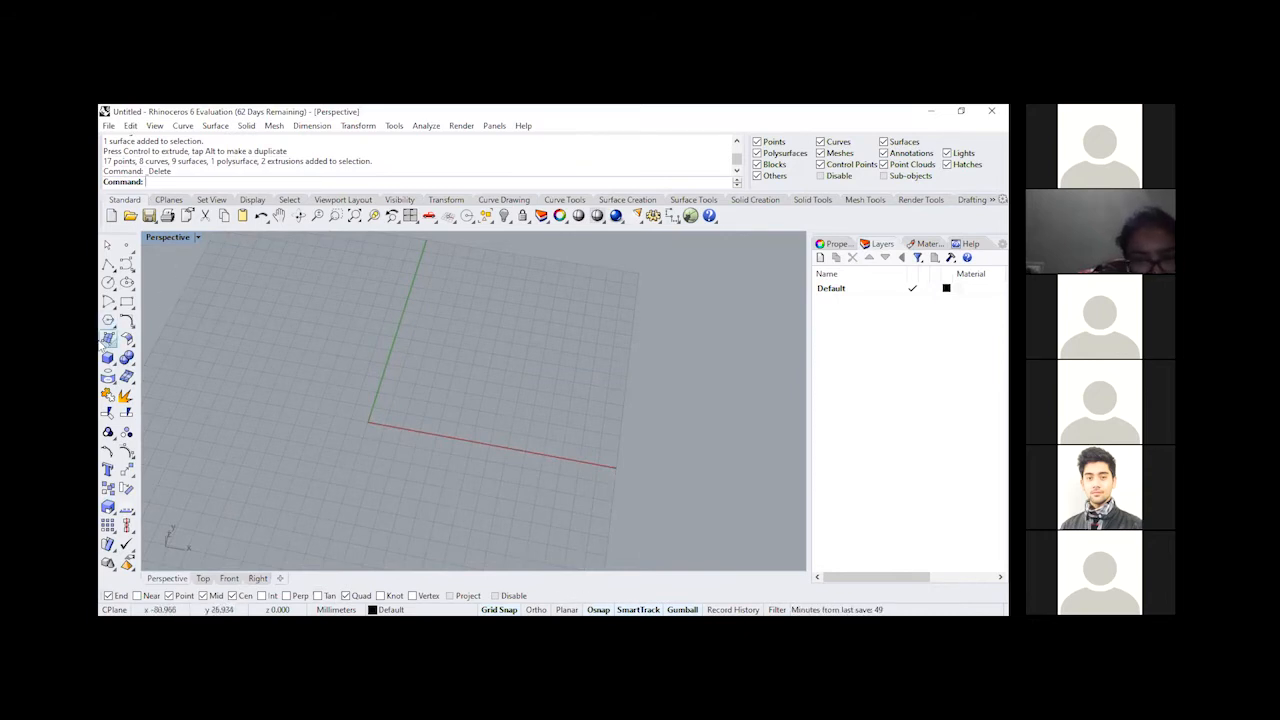
{"action": "left_click", "coordinate": [108, 339]}
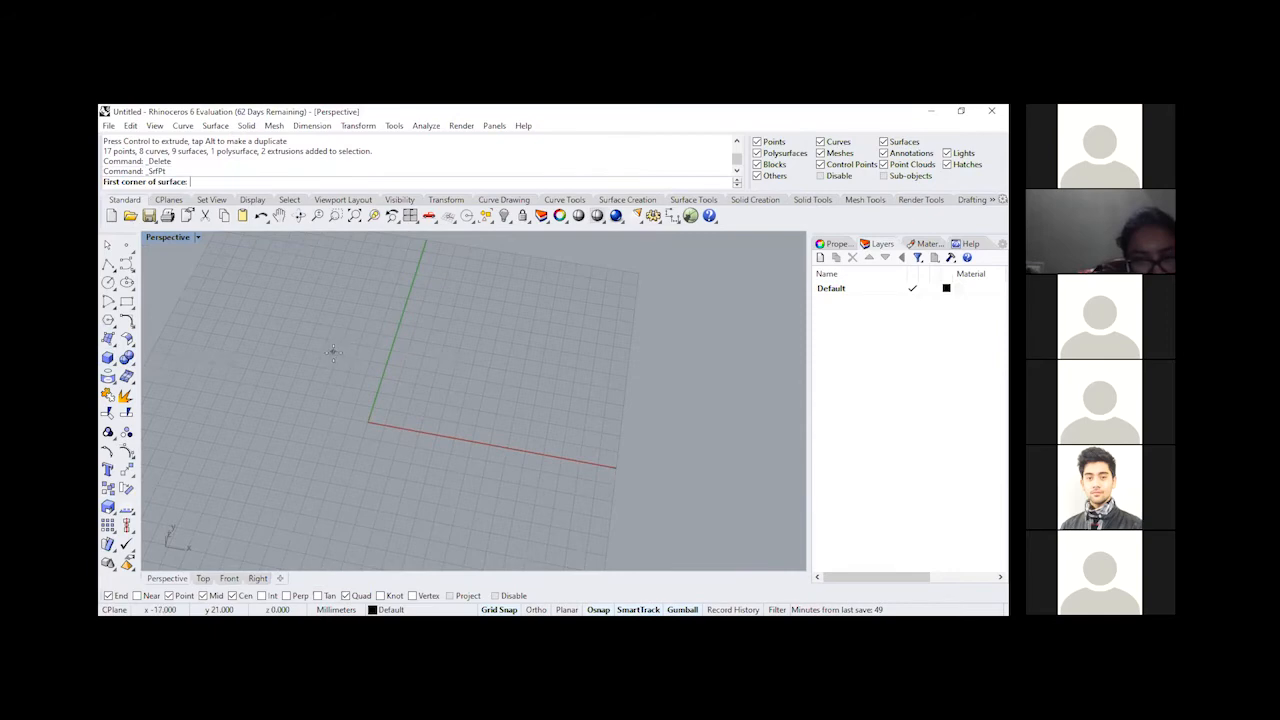
{"action": "left_click", "coordinate": [108, 263]}
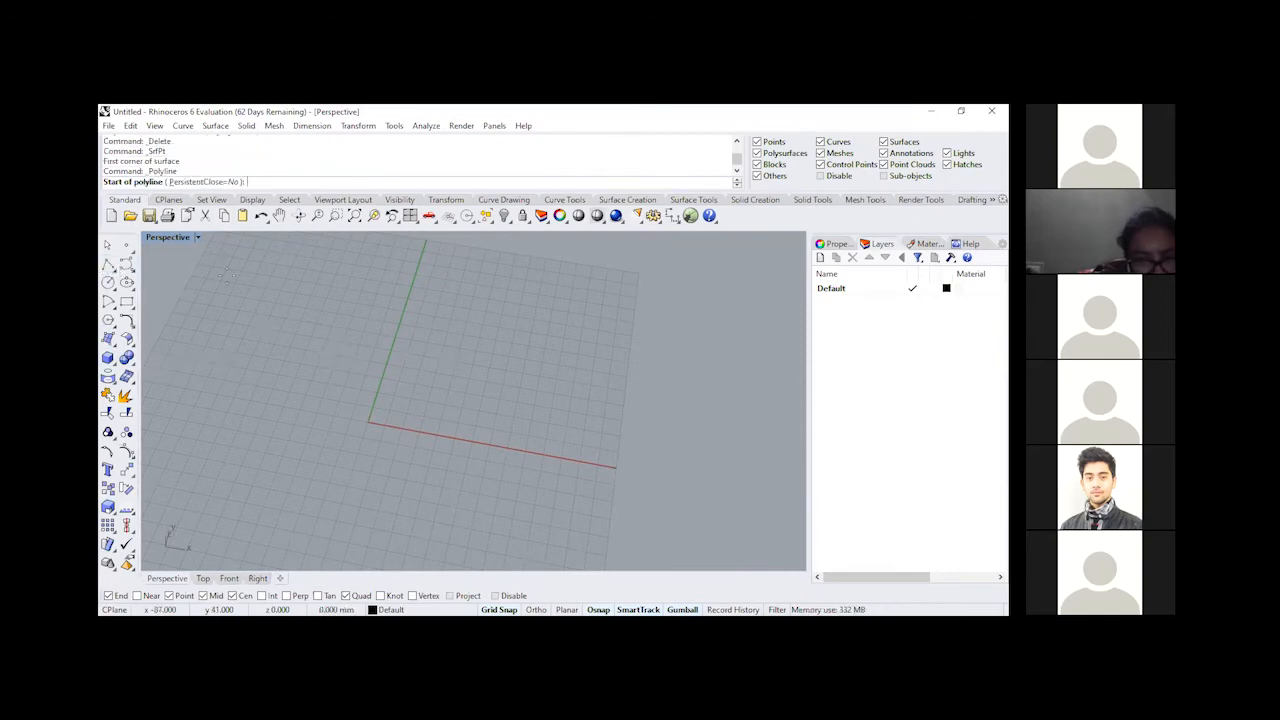
{"action": "left_click", "coordinate": [328, 342]}
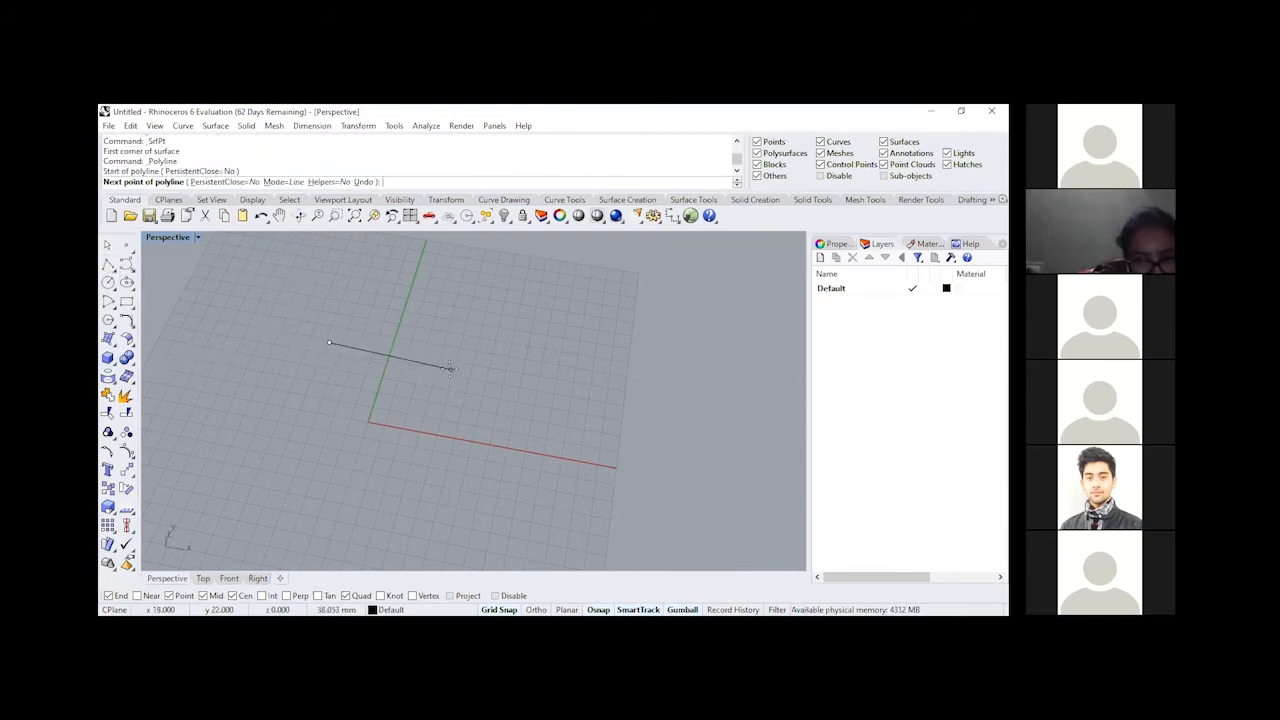
{"action": "double_click", "coordinate": [159, 240]}
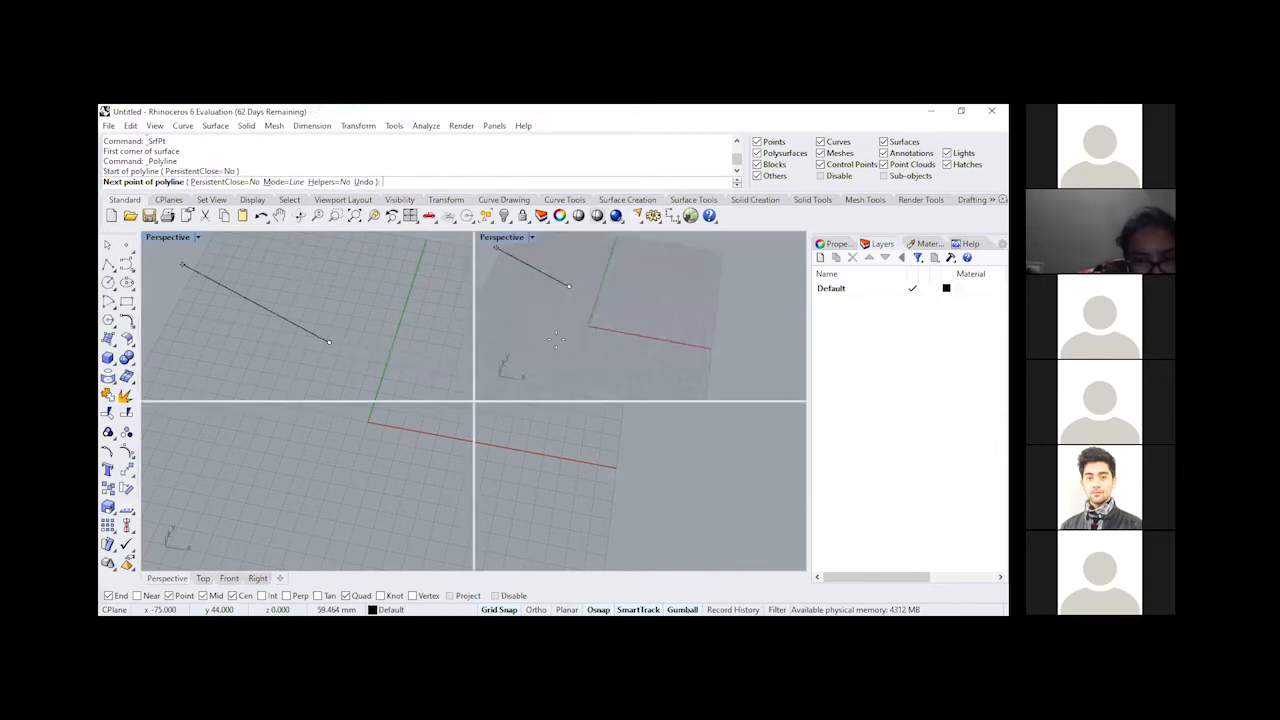
{"action": "right_click", "coordinate": [240, 282]}
Step: Start a new polyline and place its first points as a flat zigzag around the origin in the Top view
{"action": "right_click", "coordinate": [240, 283]}
{"action": "left_click", "coordinate": [251, 286]}
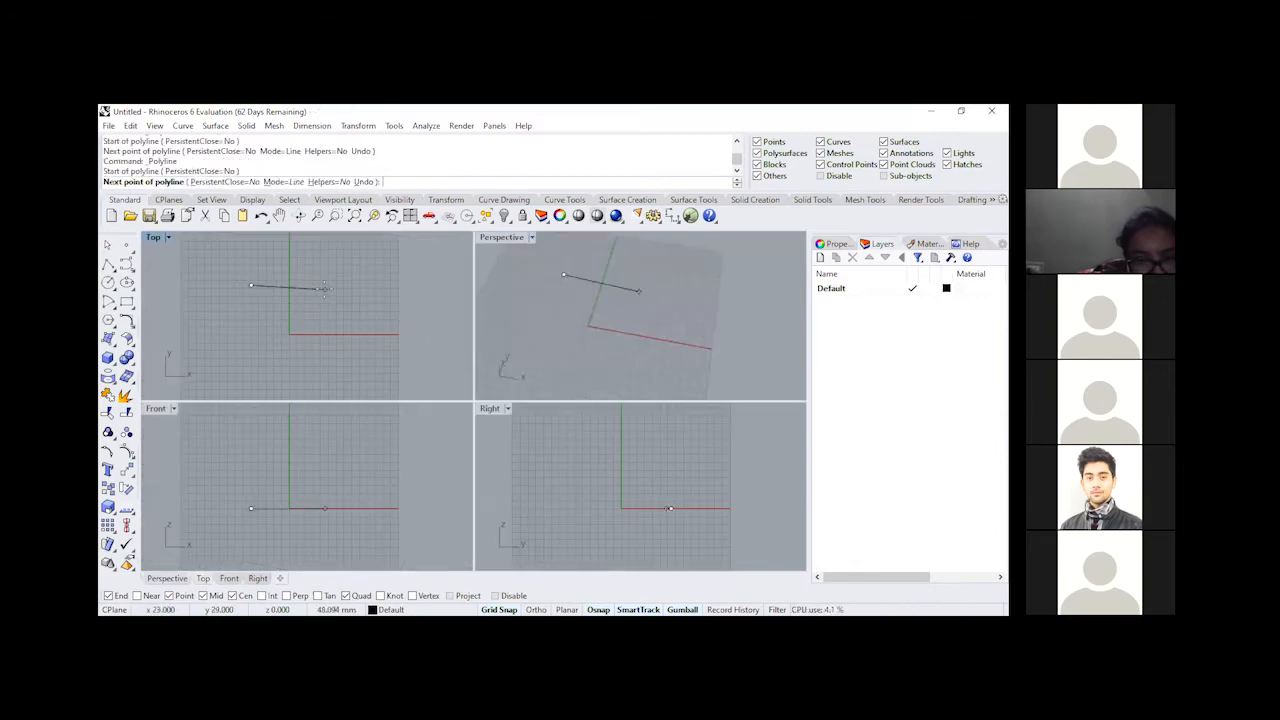
{"action": "left_click", "coordinate": [313, 288]}
{"action": "left_click", "coordinate": [260, 319]}
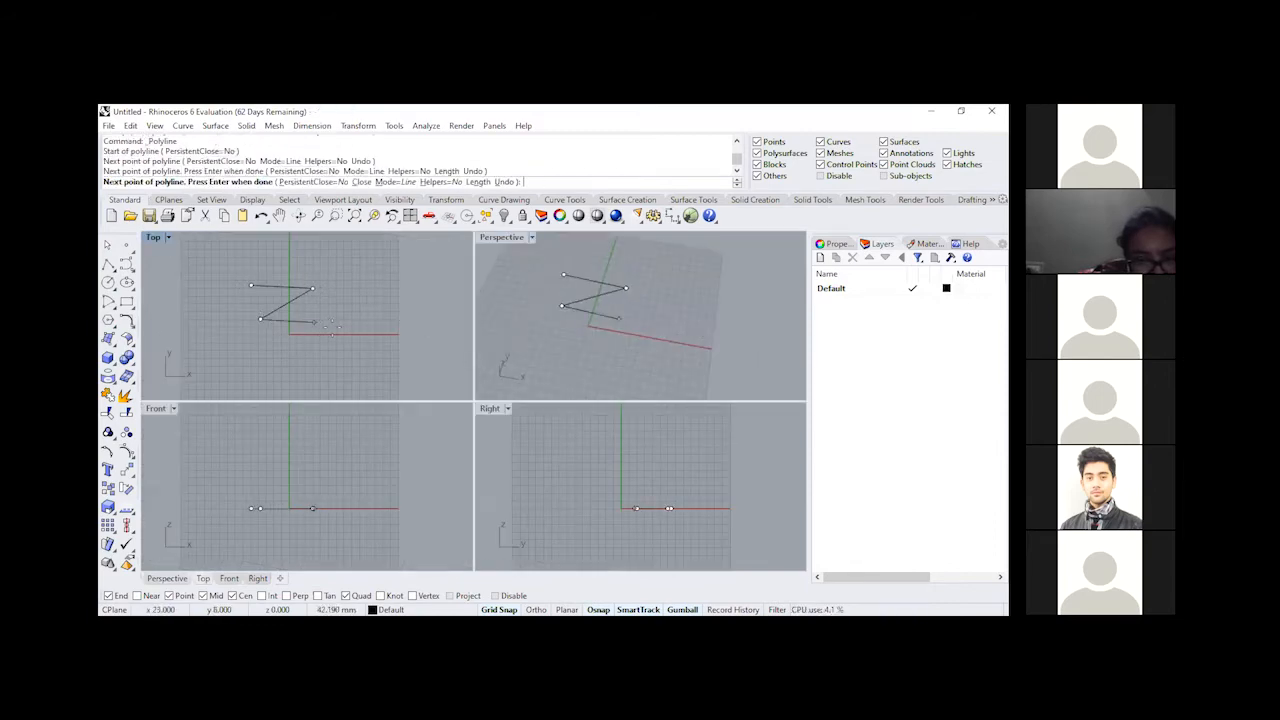
{"action": "left_click", "coordinate": [331, 328]}
{"action": "left_click", "coordinate": [310, 345]}
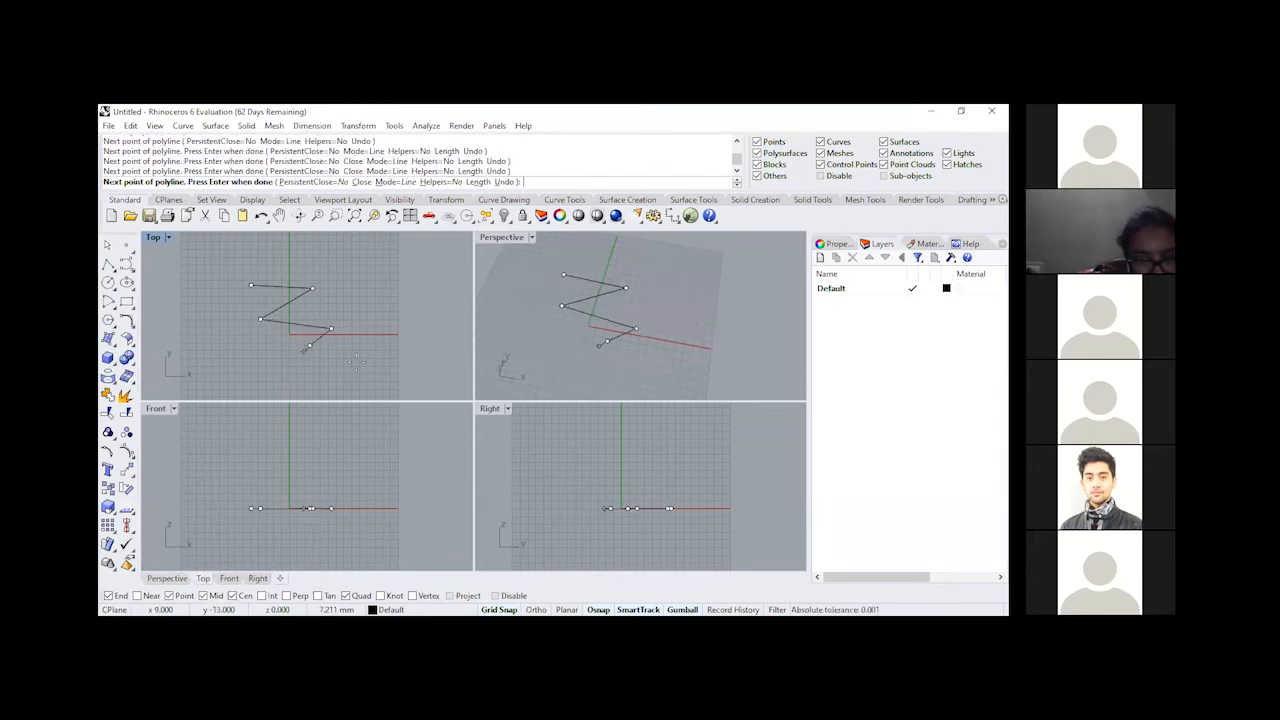
Step: Continue the same polyline in the Front view with several zigzag segments rising above the grid plane
{"action": "right_click_drag", "start_coordinate": [540, 329], "coordinate": [604, 312]}
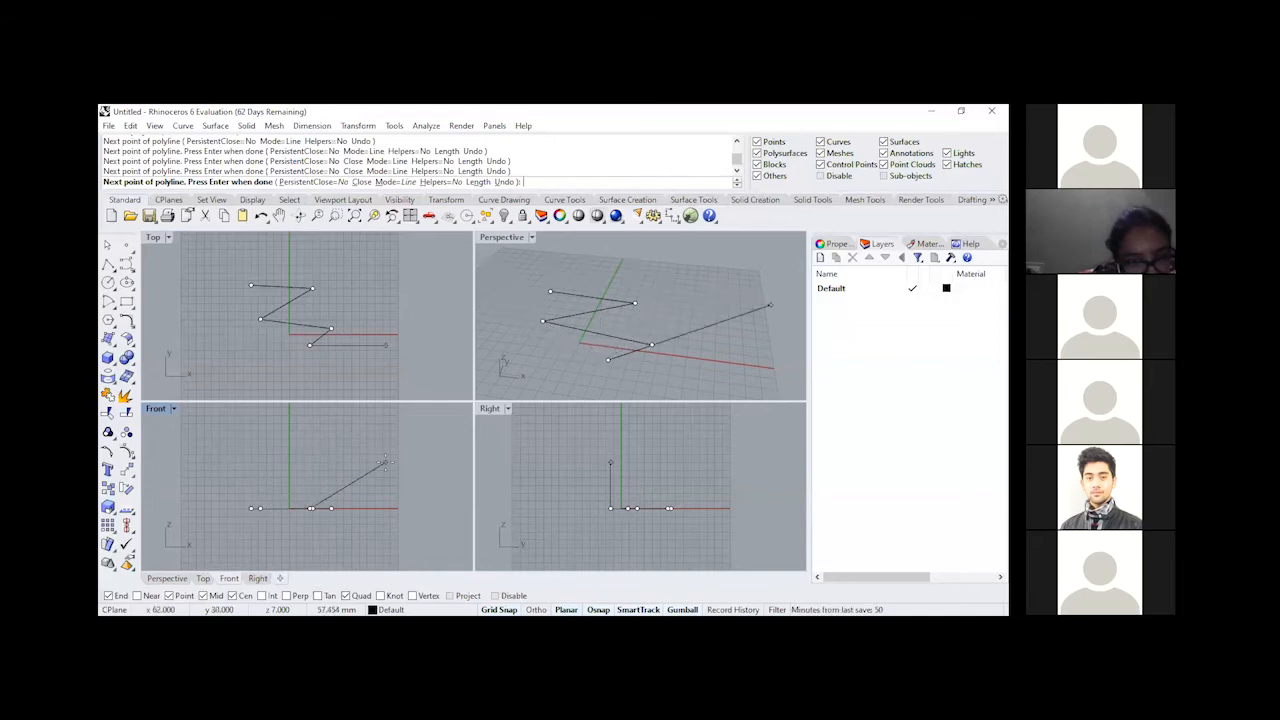
{"action": "left_click", "coordinate": [318, 463]}
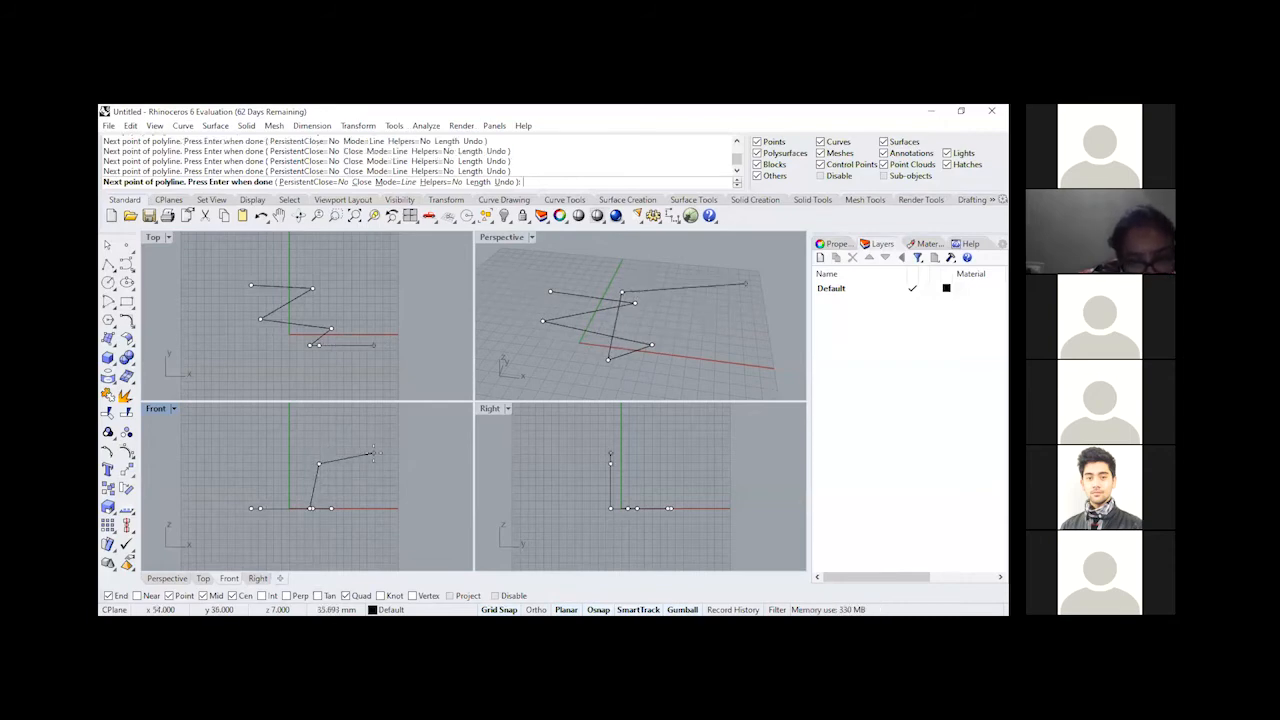
{"action": "left_click", "coordinate": [372, 453]}
{"action": "left_click", "coordinate": [334, 432]}
{"action": "left_click", "coordinate": [264, 463]}
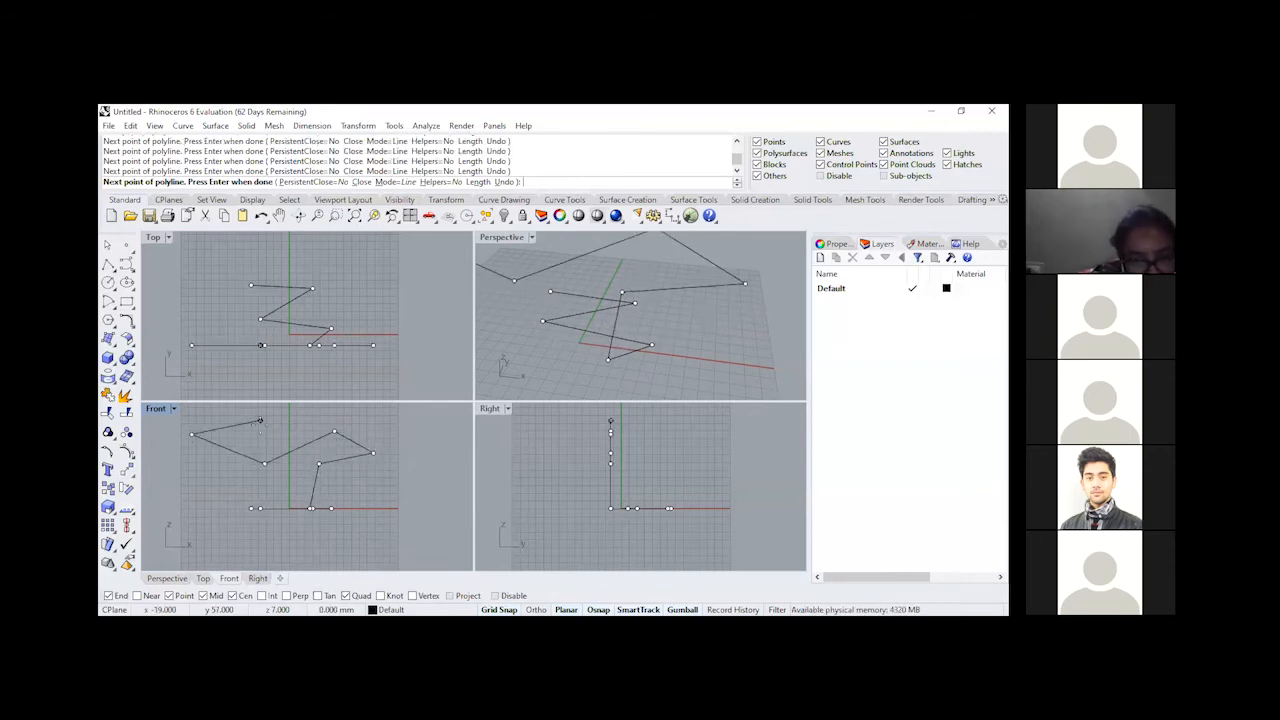
{"action": "left_click", "coordinate": [260, 420]}
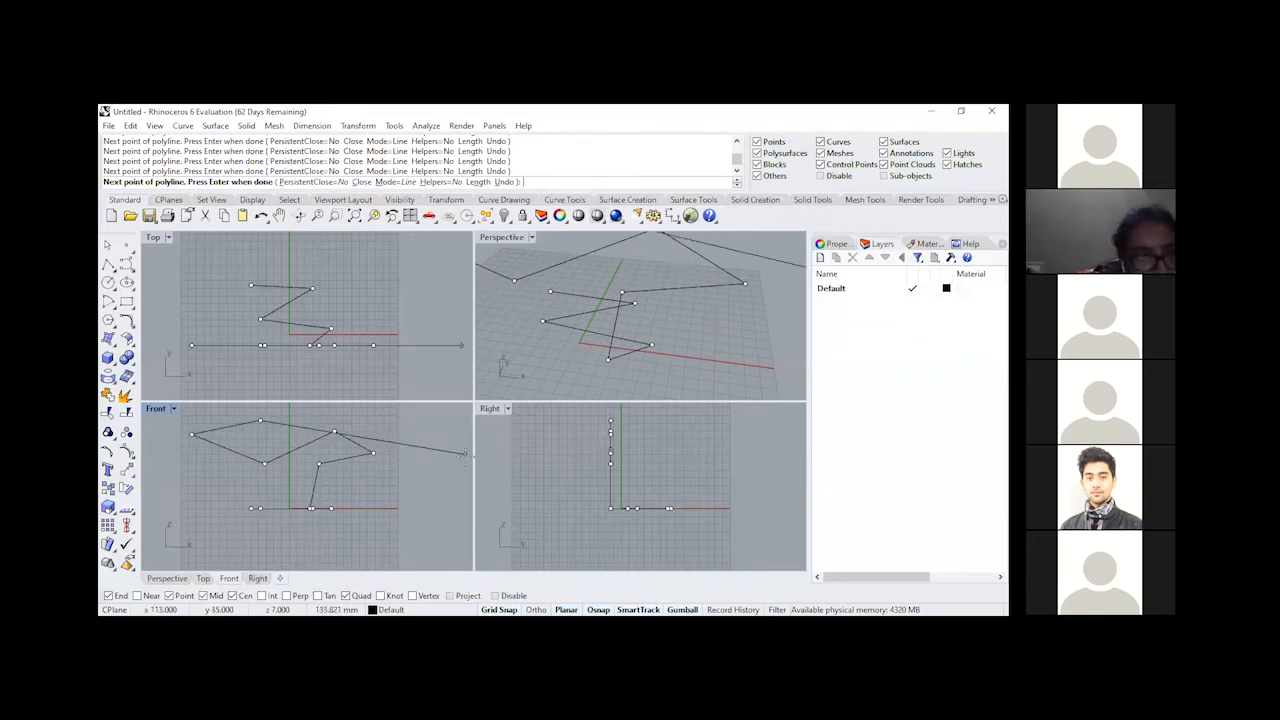
Step: Extend the polyline in the Right view with further raised, angled segments and finish the curve
{"action": "scroll", "coordinate": [583, 493], "scroll_direction": "down", "scroll_amount": 4}
{"action": "left_click", "coordinate": [669, 453]}
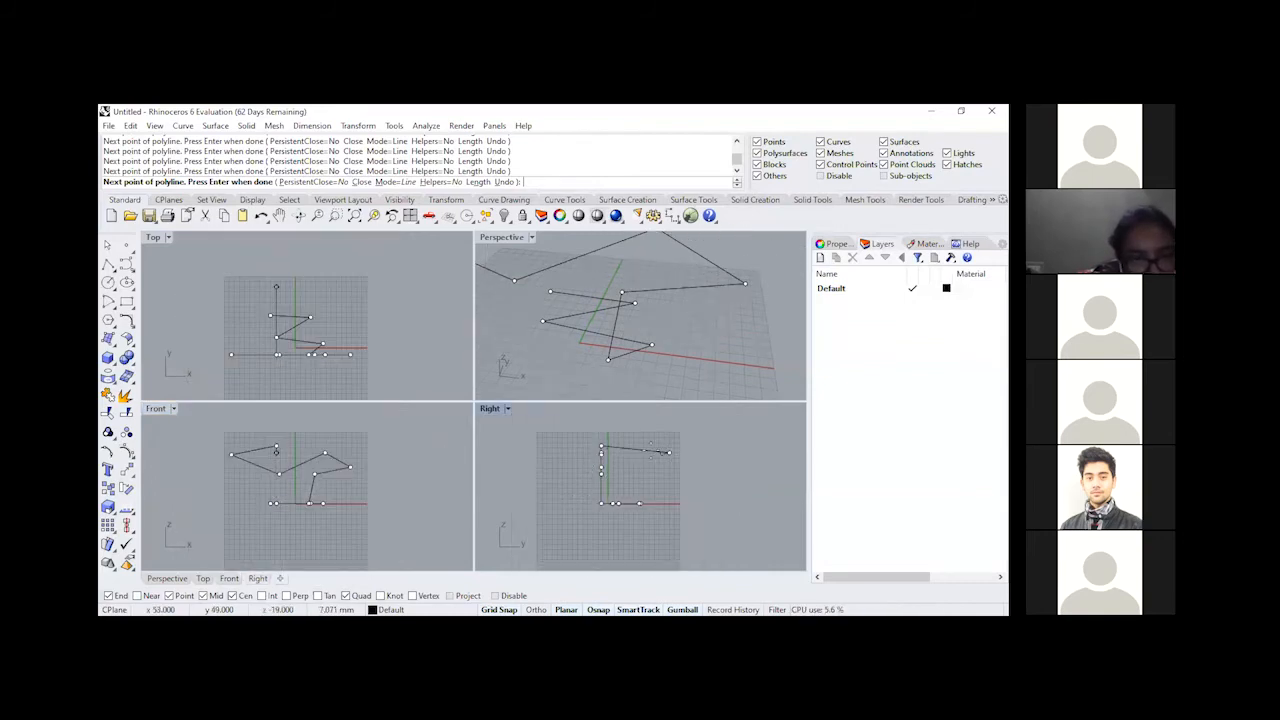
{"action": "scroll", "coordinate": [552, 450], "scroll_direction": "down", "scroll_amount": 2}
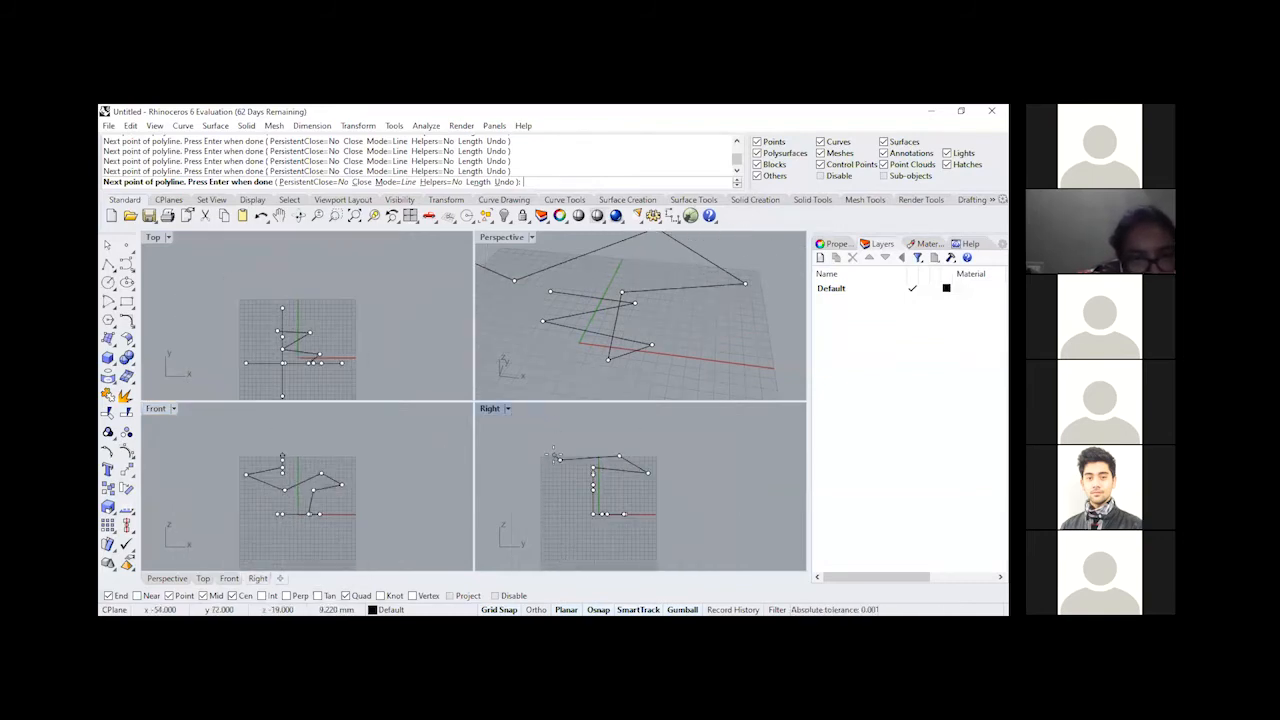
{"action": "left_click", "coordinate": [633, 420]}
{"action": "left_click", "coordinate": [694, 453]}
{"action": "key", "text": "Return"}
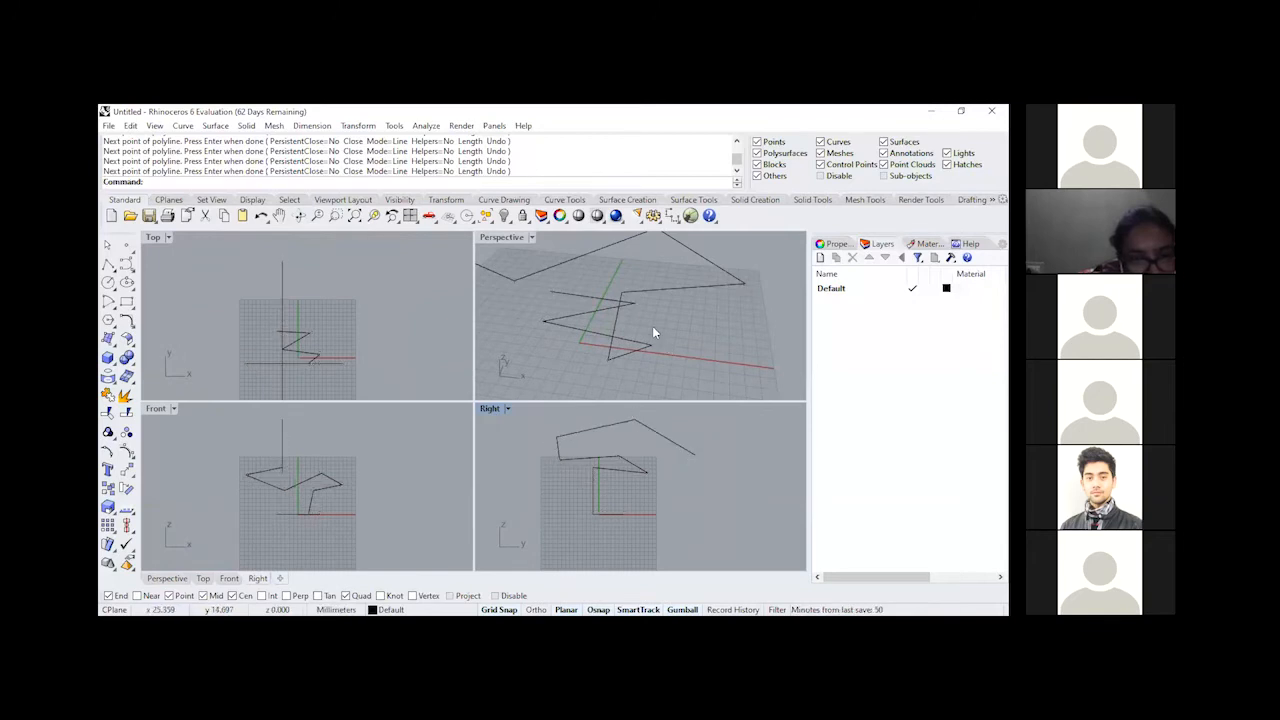
Step: Examine the finished polyline from several angles in the Perspective view to check its shape in all three directions
{"action": "right_click_drag", "start_coordinate": [652, 326], "coordinate": [691, 363]}
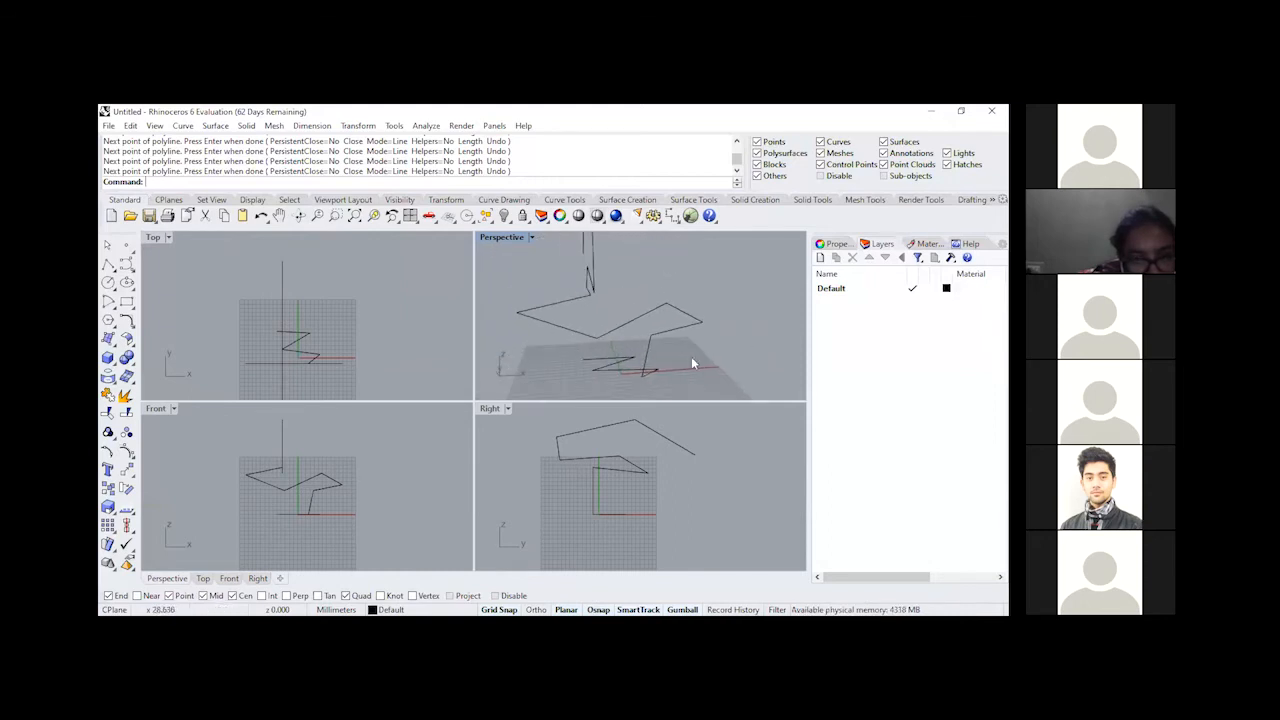
{"action": "scroll", "coordinate": [629, 363], "scroll_direction": "down", "scroll_amount": 5}
{"action": "scroll", "coordinate": [614, 322], "scroll_direction": "up", "scroll_amount": 5}
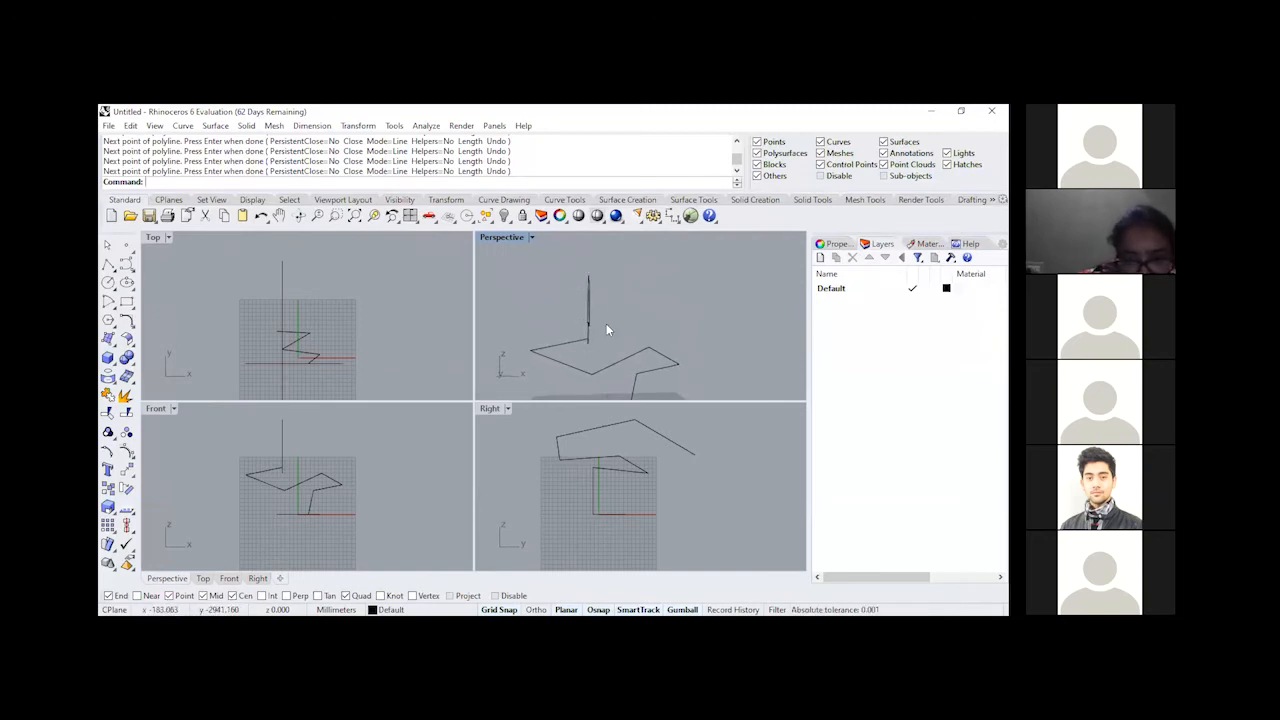
{"action": "right_click_drag", "start_coordinate": [608, 346], "coordinate": [767, 323]}
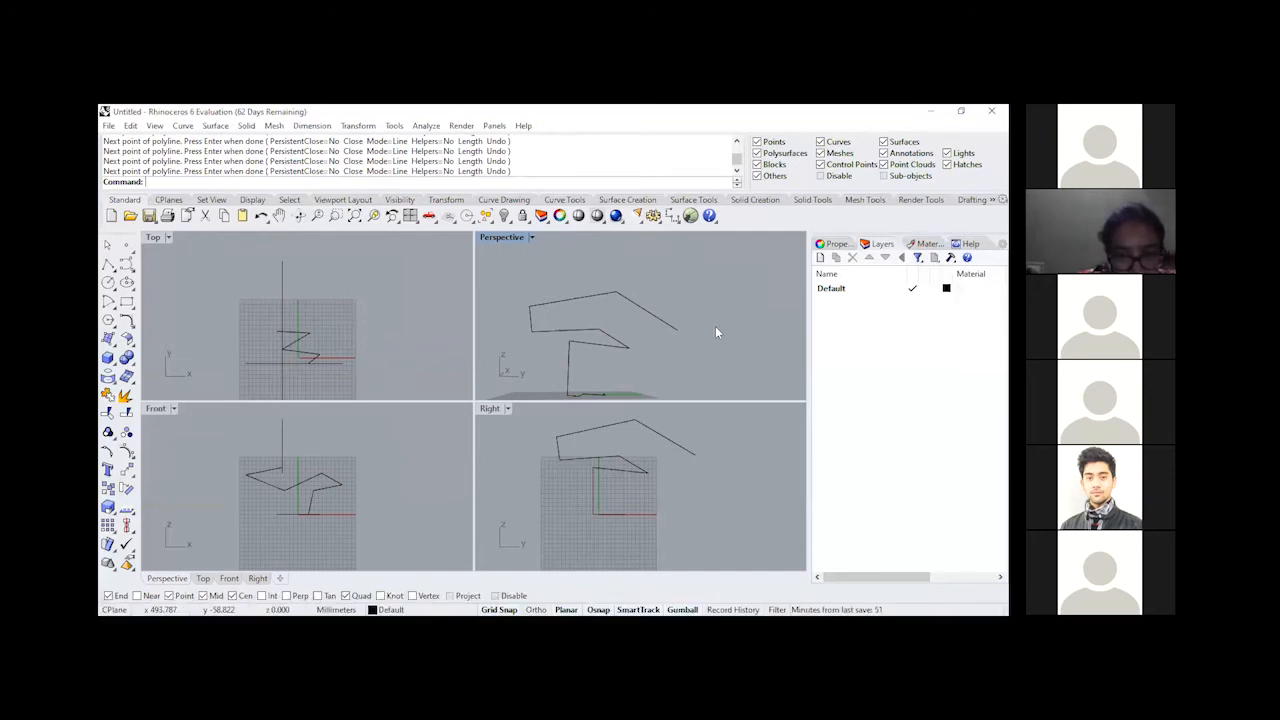
Step: Undo the polyline and the earlier deletion of all the model's objects
{"action": "left_click", "coordinate": [363, 334]}
{"action": "scroll", "coordinate": [320, 307], "scroll_direction": "down", "scroll_amount": 3}
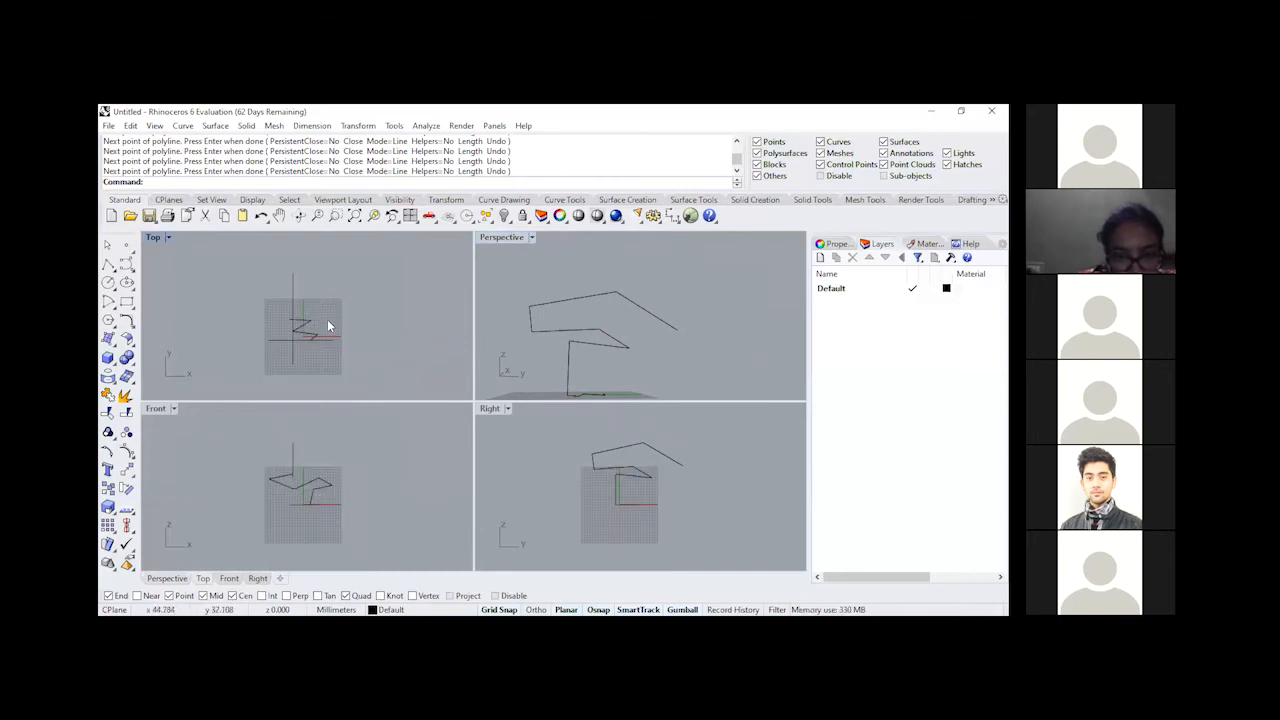
{"action": "key", "text": "ctrl+z"}
{"action": "key", "text": "ctrl+z"}
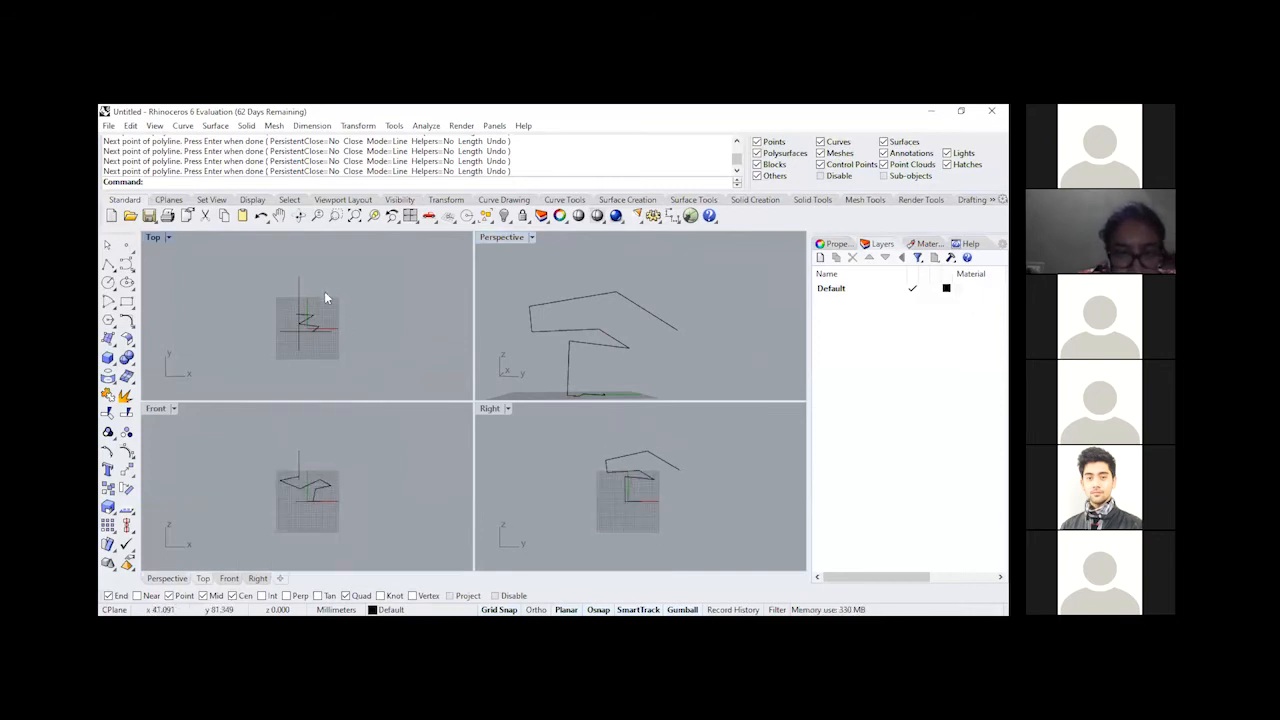
{"action": "left_click", "coordinate": [376, 293]}
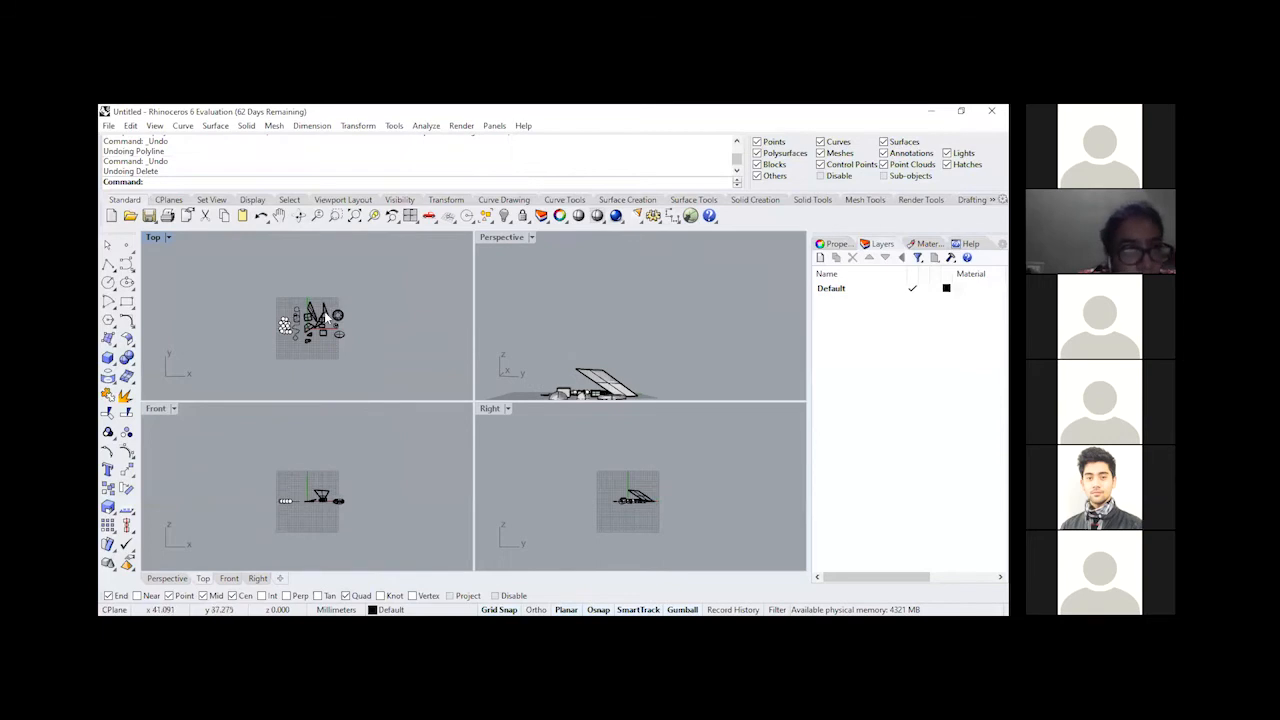
Step: Maximize the Top view, window-select the points and the fully enclosed upper curves, and clear the selection
{"action": "scroll", "coordinate": [325, 311], "scroll_direction": "up", "scroll_amount": 6}
{"action": "scroll", "coordinate": [285, 338], "scroll_direction": "up", "scroll_amount": 4}
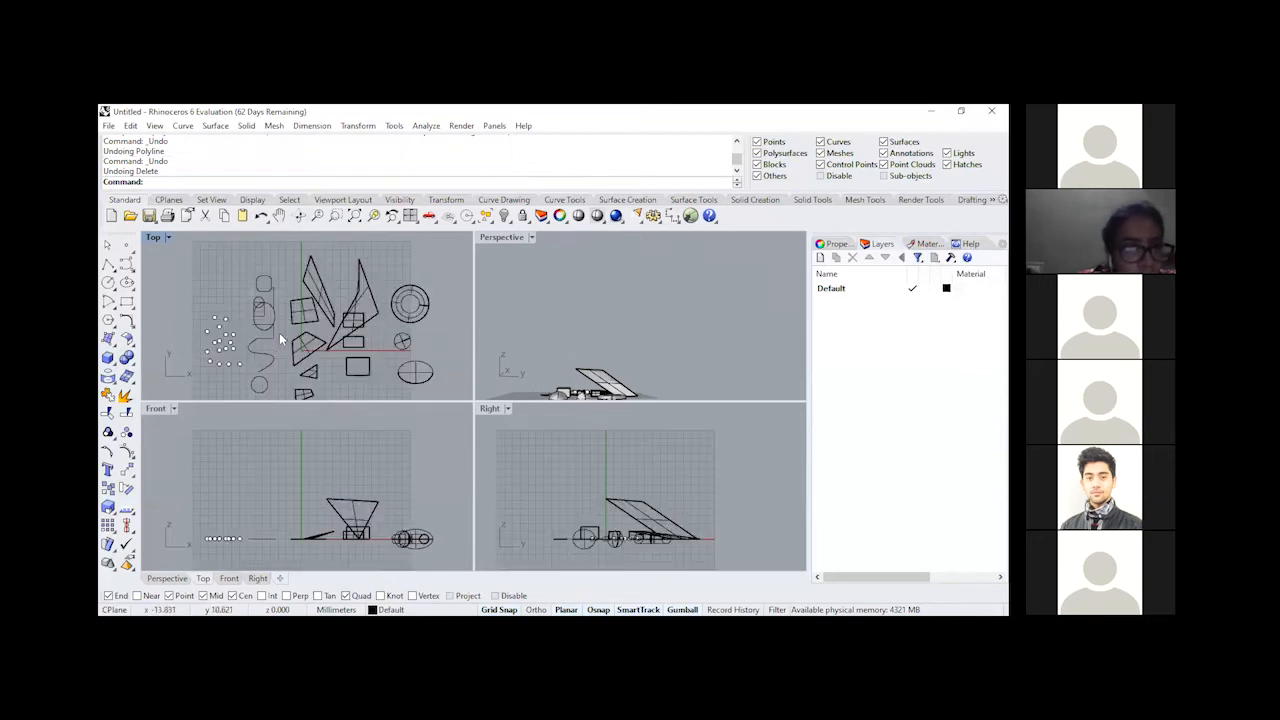
{"action": "double_click", "coordinate": [158, 240]}
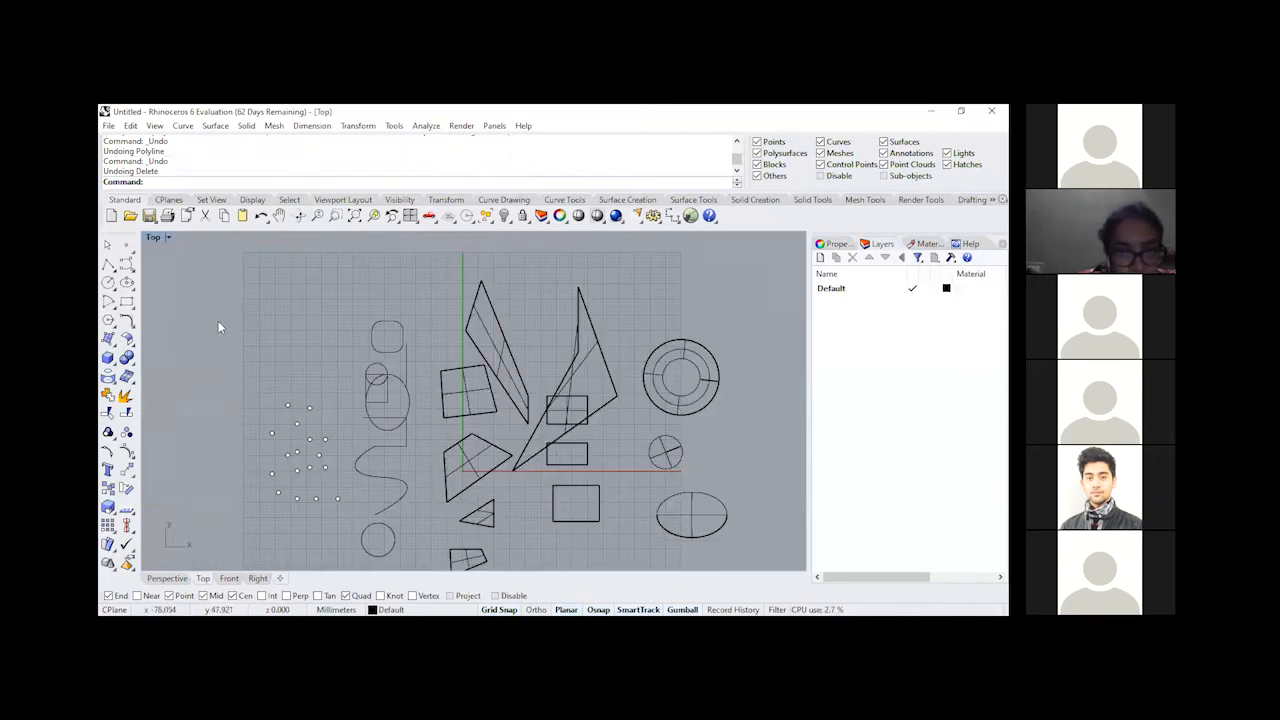
{"action": "scroll", "coordinate": [218, 321], "scroll_direction": "down", "scroll_amount": 2}
{"action": "scroll", "coordinate": [359, 404], "scroll_direction": "up", "scroll_amount": 2}
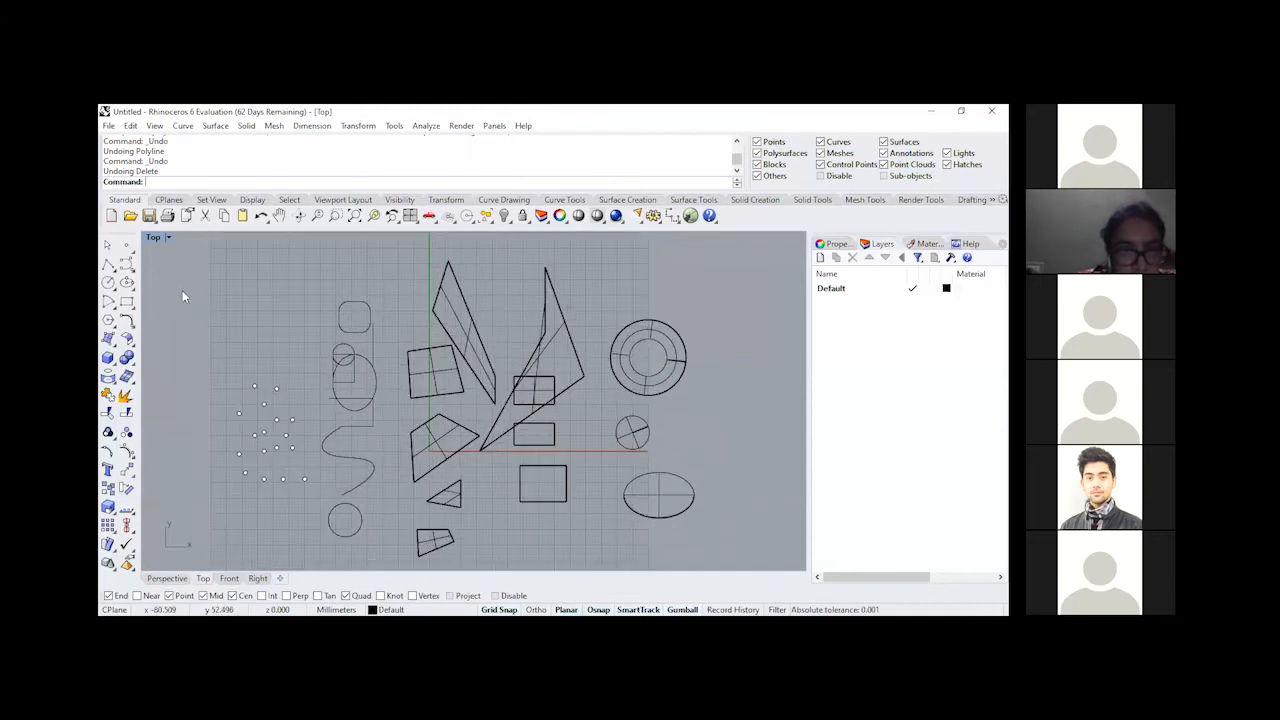
{"action": "left_click_drag", "start_coordinate": [175, 286], "coordinate": [191, 299]}
{"action": "left_click_drag", "start_coordinate": [246, 356], "coordinate": [403, 490]}
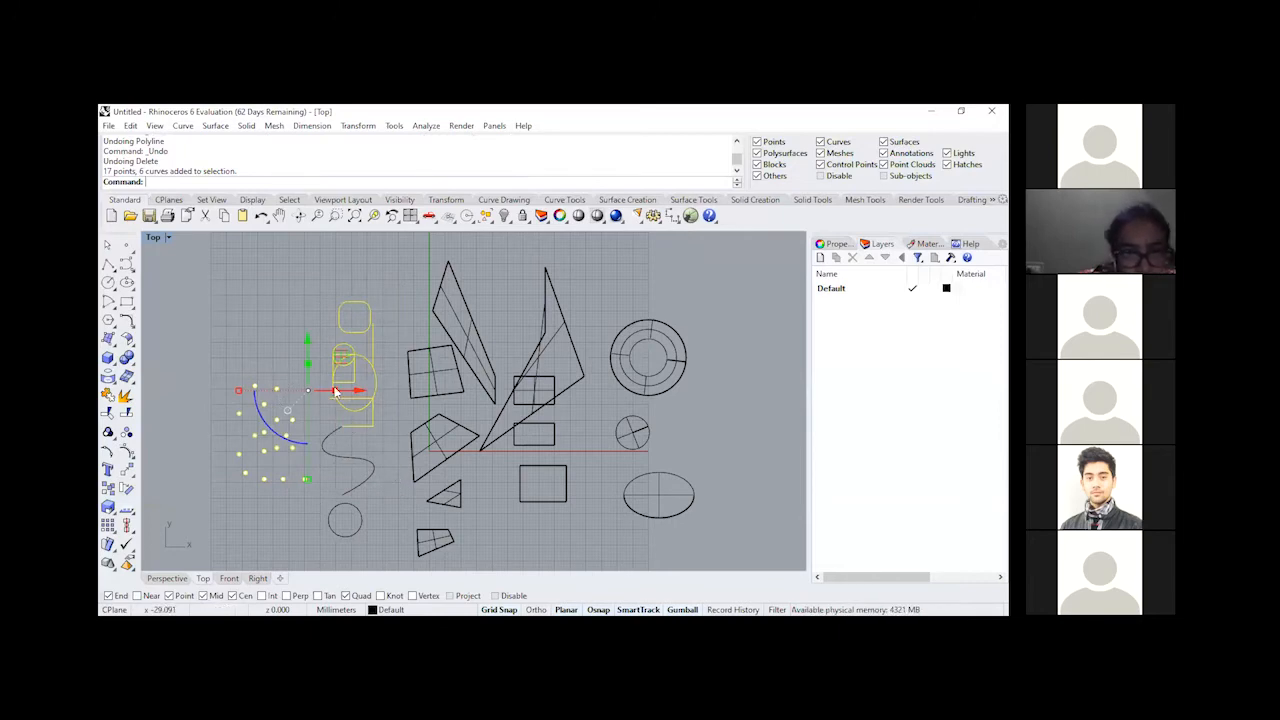
{"action": "key", "text": "Escape"}
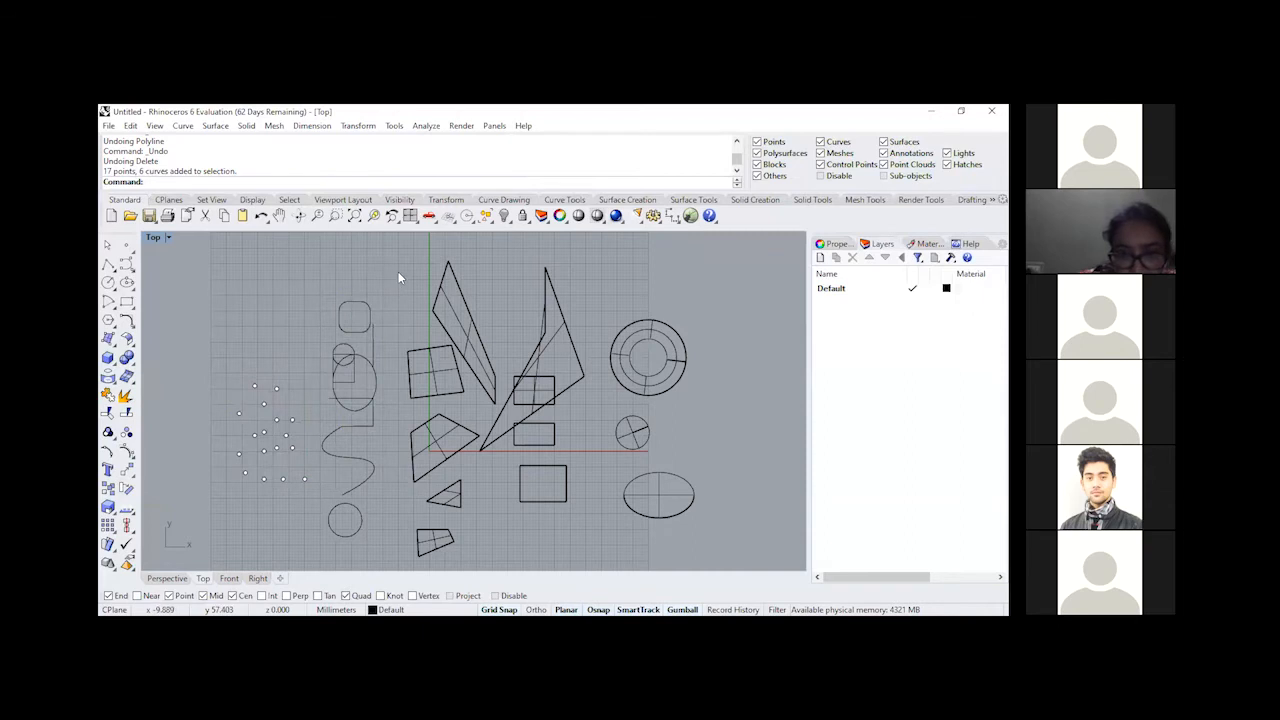
Step: Crossing-select the upper points and the curves beside them, including the partly enclosed S-shaped curve, and clear the selection
{"action": "left_click_drag", "start_coordinate": [398, 264], "coordinate": [292, 378]}
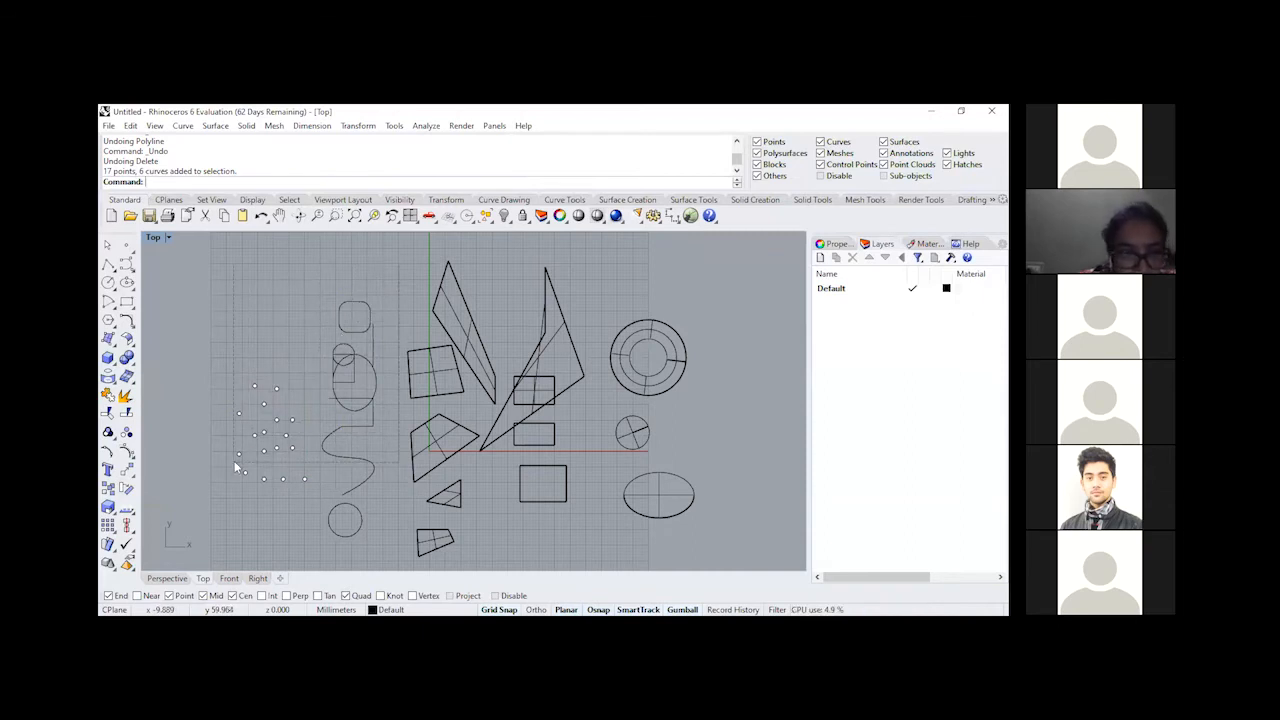
{"action": "left_click_drag", "start_coordinate": [237, 467], "coordinate": [237, 467]}
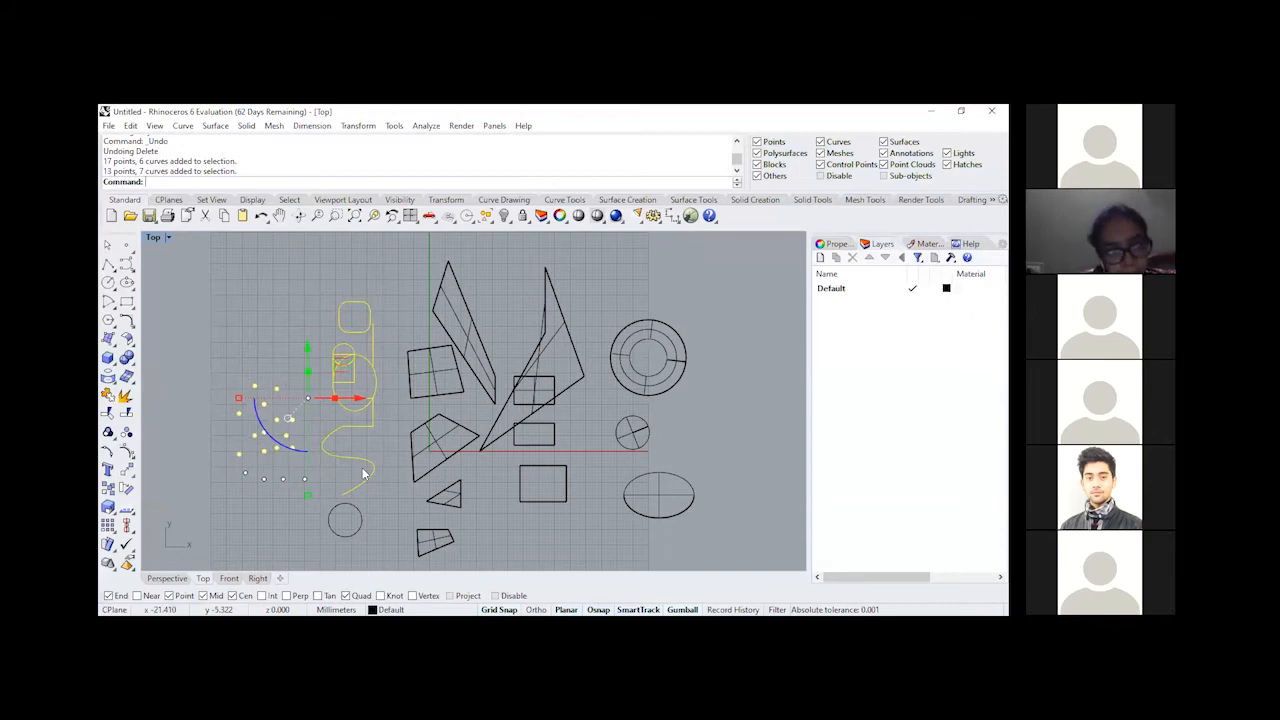
{"action": "left_click", "coordinate": [281, 295]}
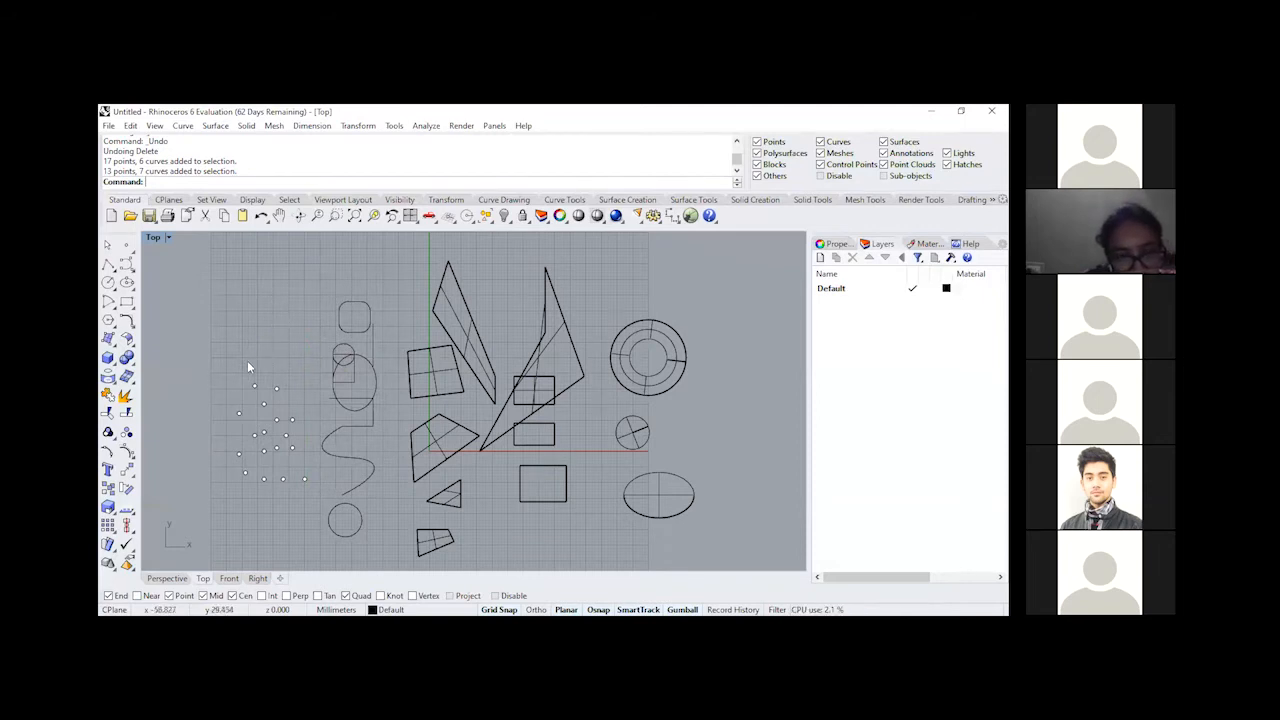
Step: Window-select across the upper part of the whole object layout to pick only fully enclosed objects, and clear the selection
{"action": "scroll", "coordinate": [249, 360], "scroll_direction": "down", "scroll_amount": 1}
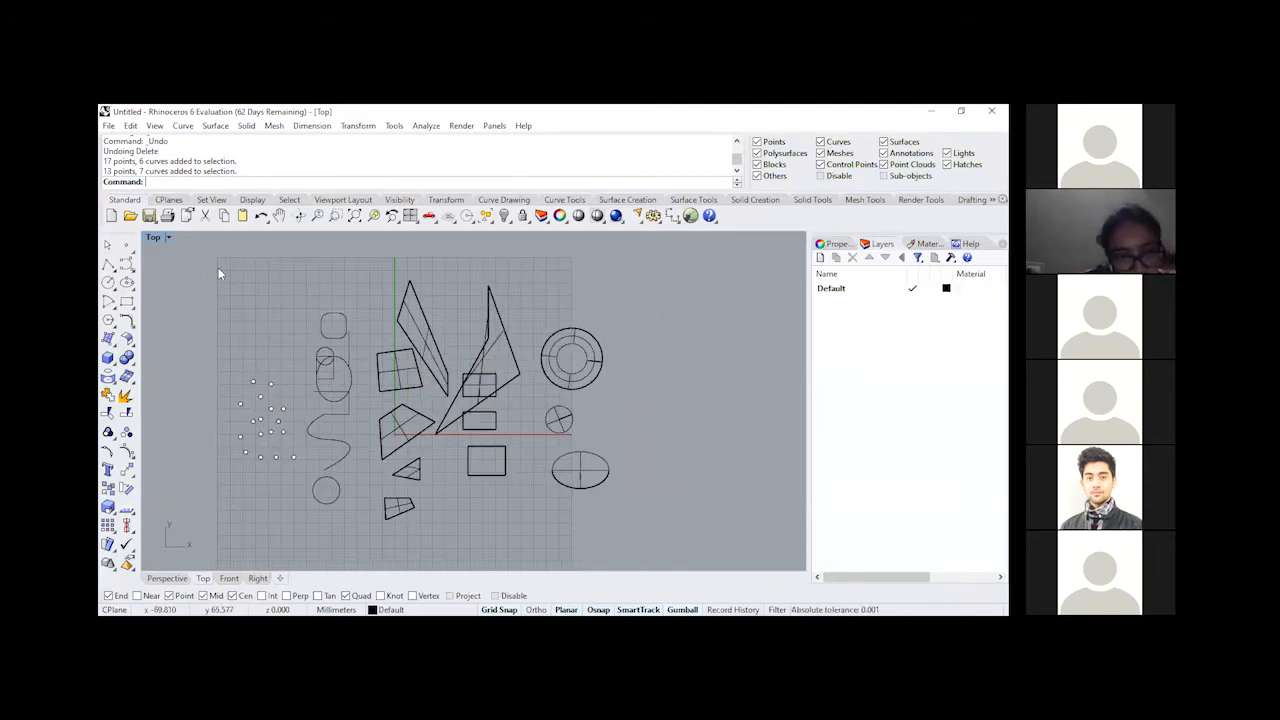
{"action": "left_click_drag", "start_coordinate": [218, 267], "coordinate": [642, 375]}
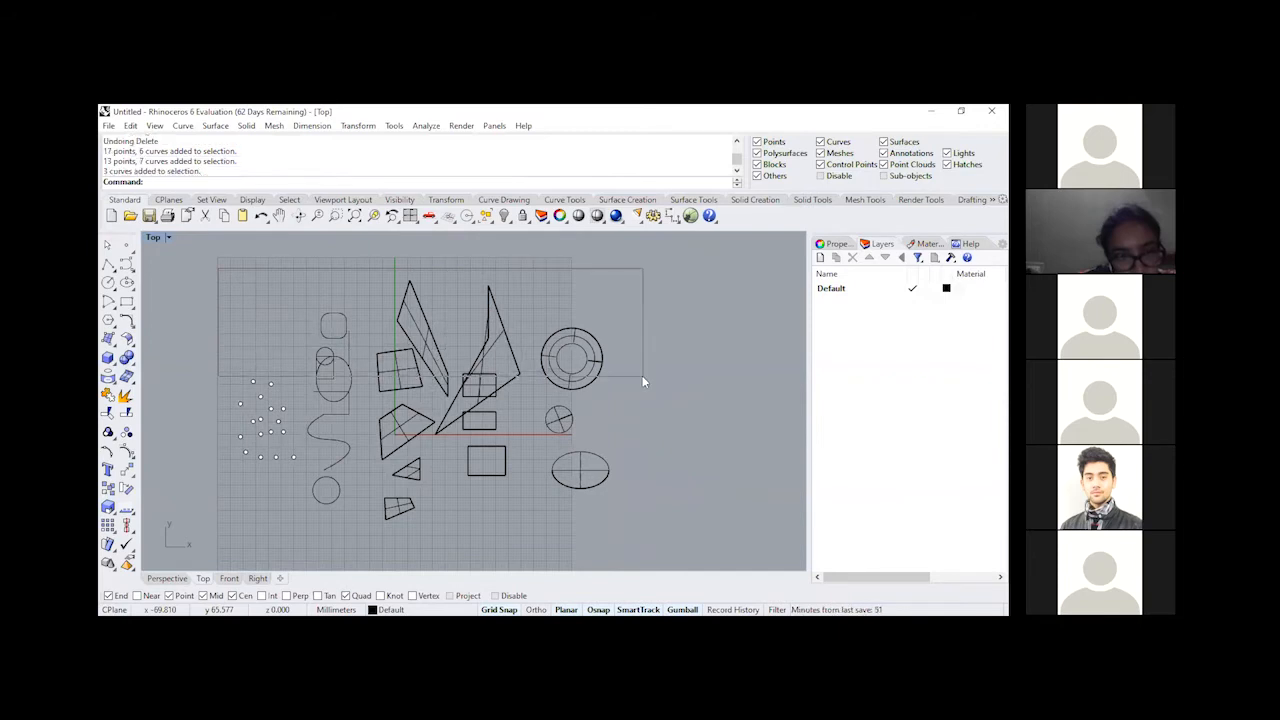
{"action": "left_click", "coordinate": [660, 255]}
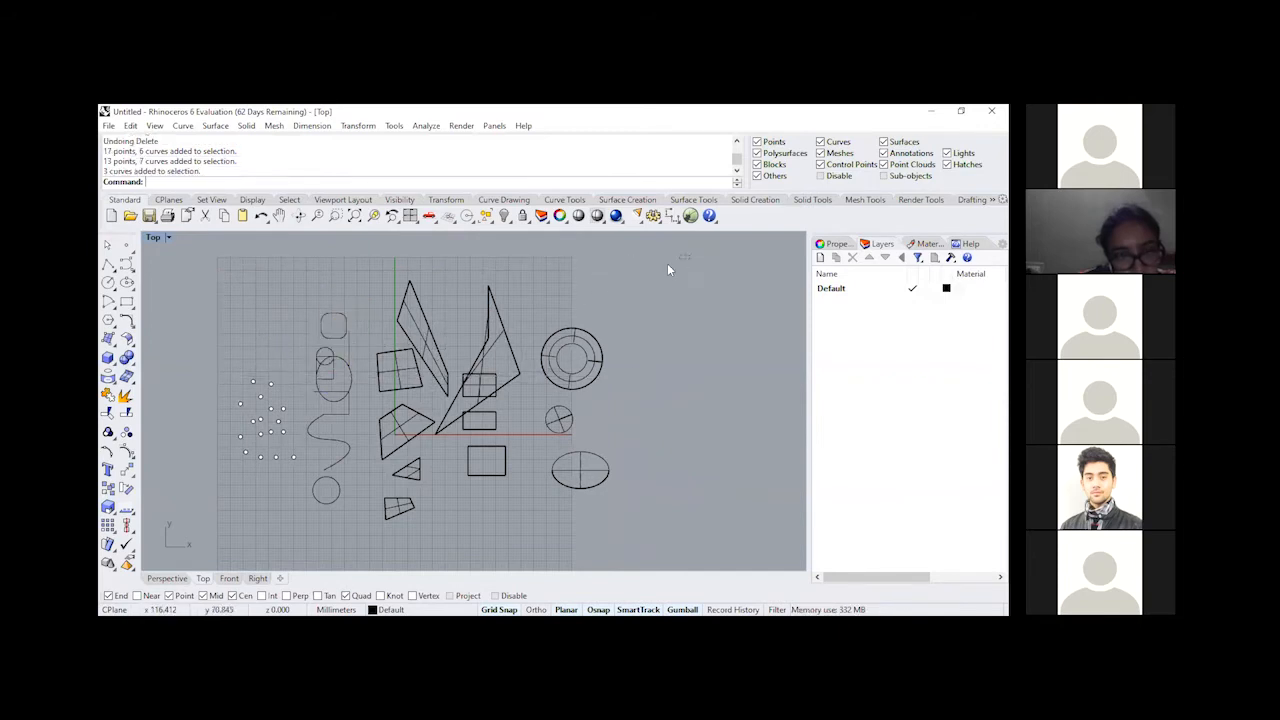
Step: Crossing-select the upper points, curves, surfaces and torus, repeat over a larger area of the layout, and clear each selection
{"action": "left_click_drag", "start_coordinate": [237, 398], "coordinate": [233, 393]}
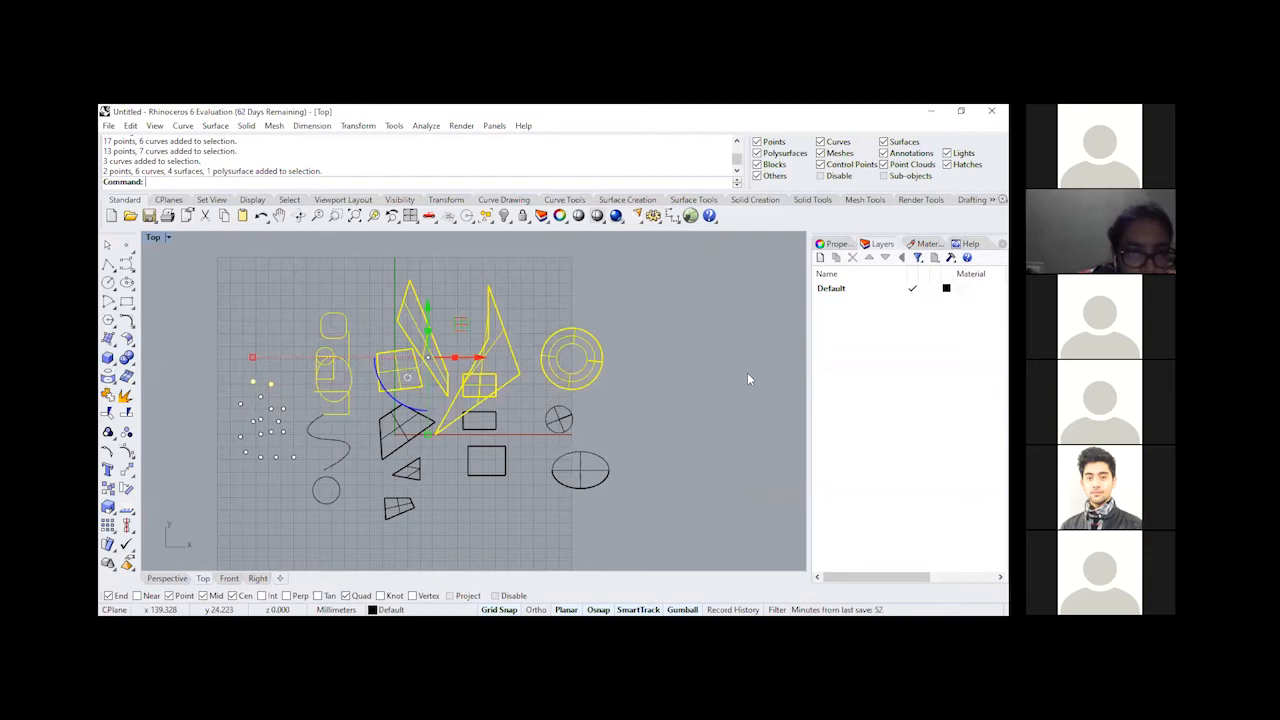
{"action": "left_click", "coordinate": [607, 288]}
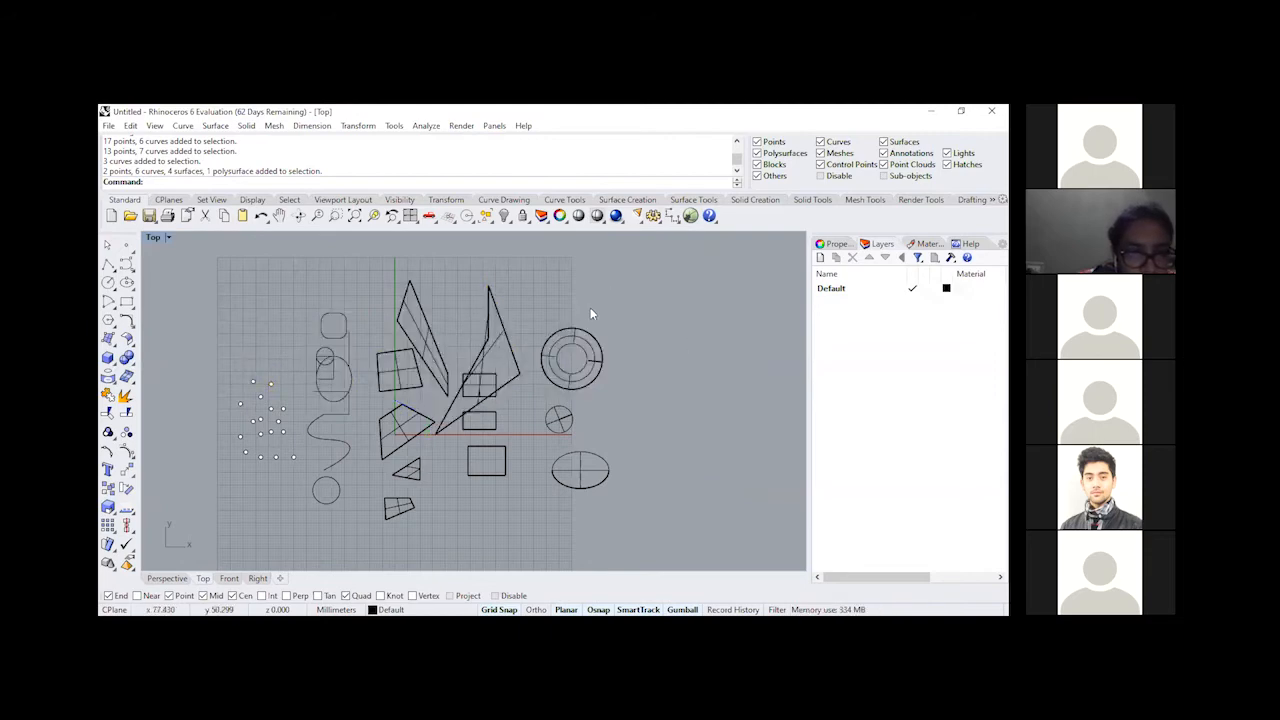
{"action": "right_click_drag", "start_coordinate": [590, 307], "coordinate": [640, 295]}
{"action": "left_click_drag", "start_coordinate": [639, 289], "coordinate": [335, 484]}
{"action": "left_click", "coordinate": [619, 280]}
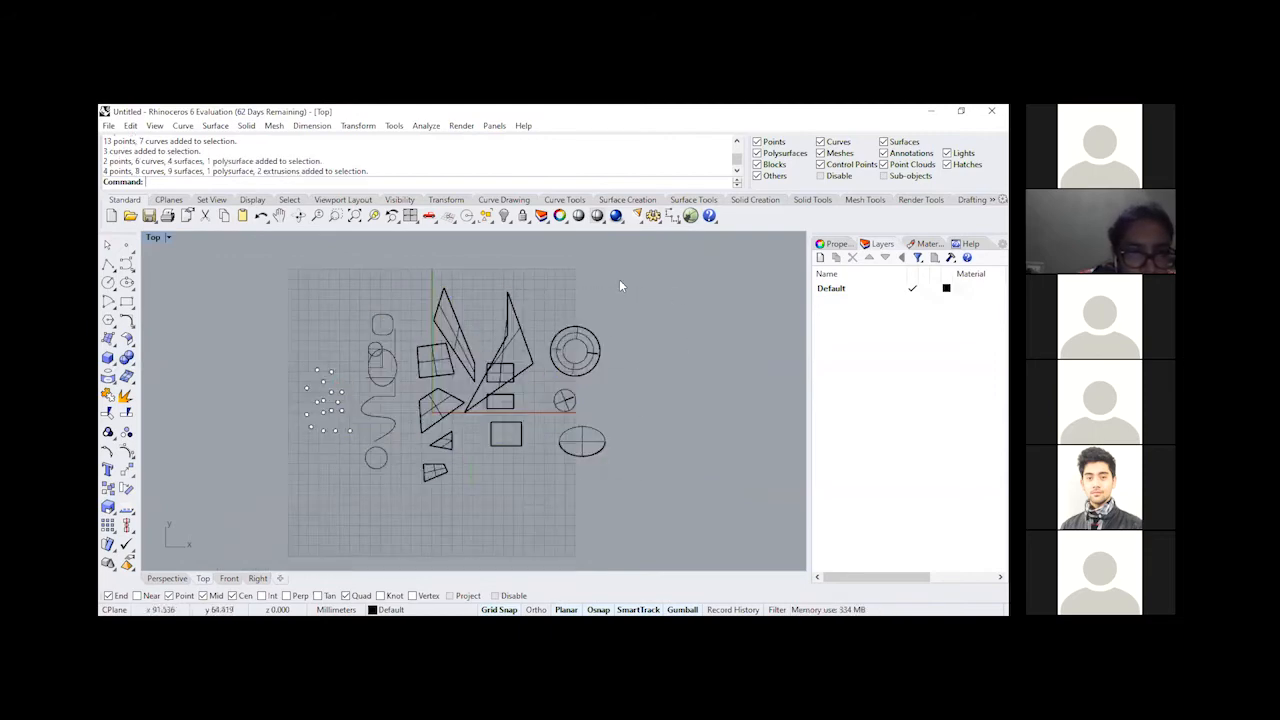
Step: Delete all the points, curves, surfaces and solids with one crossing selection, and return to the four-viewport layout
{"action": "left_click_drag", "start_coordinate": [652, 272], "coordinate": [262, 560]}
{"action": "key", "text": "Delete"}
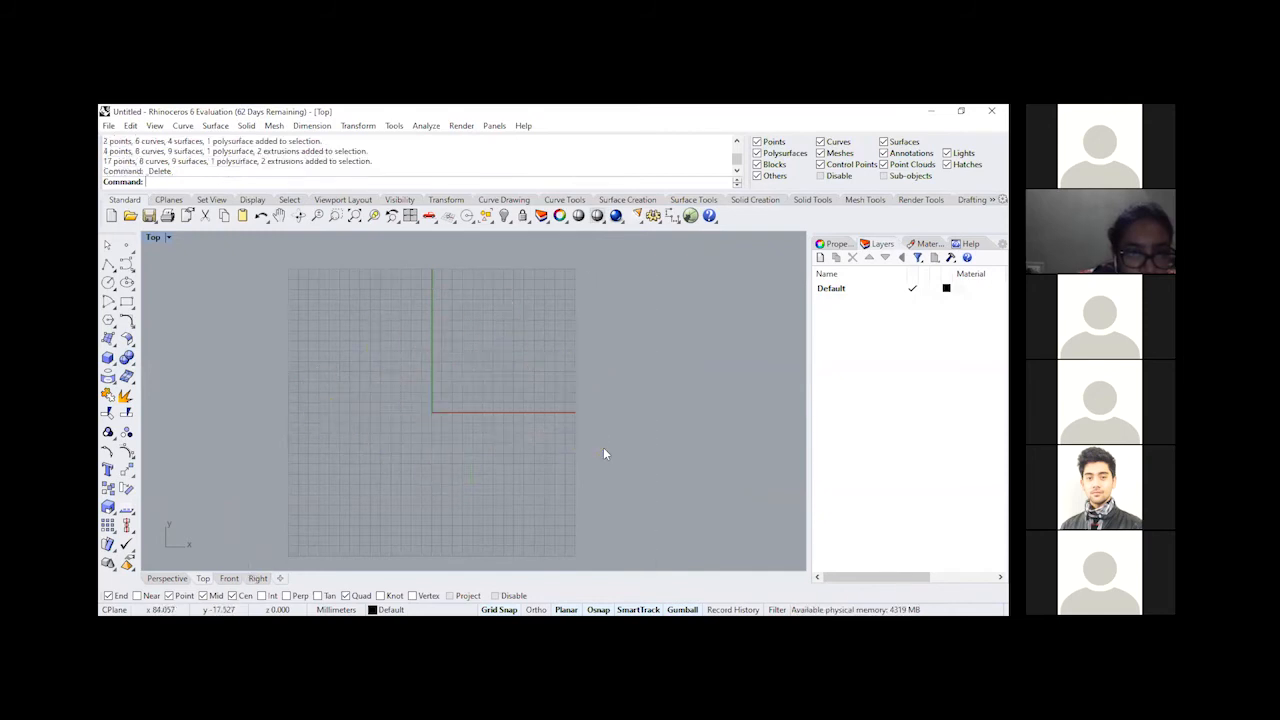
{"action": "scroll", "coordinate": [477, 404], "scroll_direction": "up", "scroll_amount": 1}
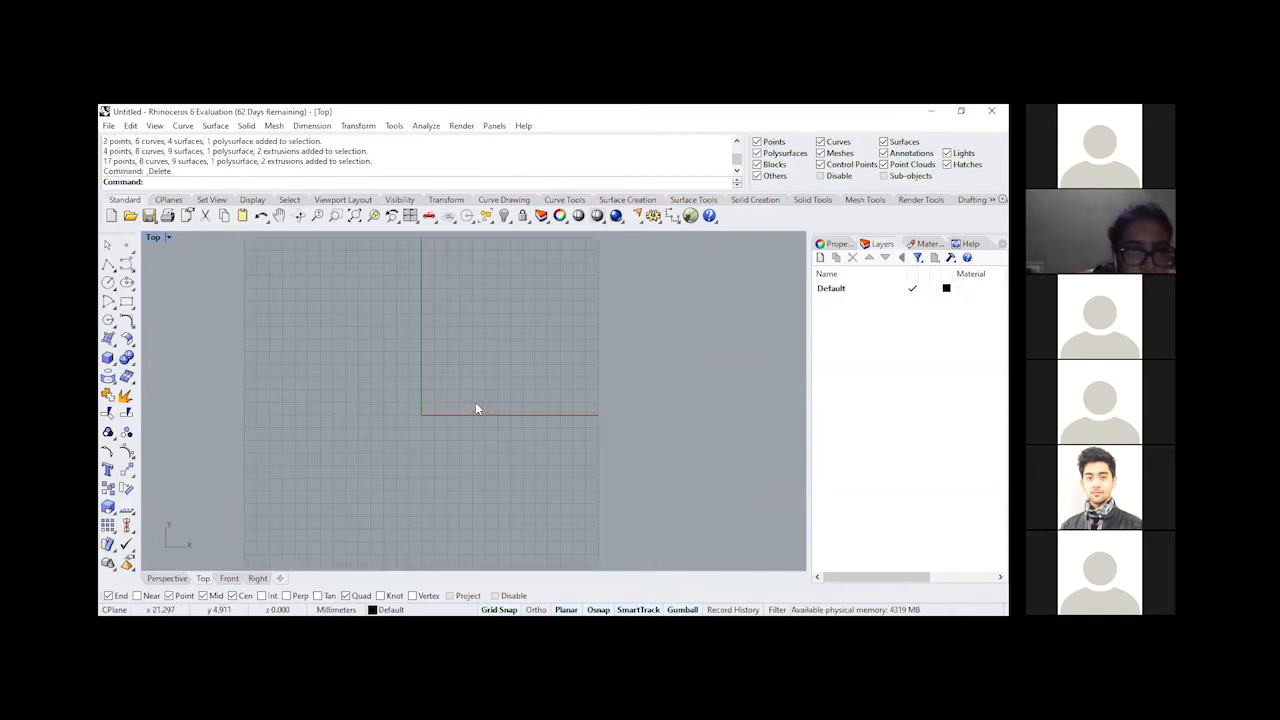
{"action": "double_click", "coordinate": [155, 238]}
{"action": "scroll", "coordinate": [404, 321], "scroll_direction": "down", "scroll_amount": 2}
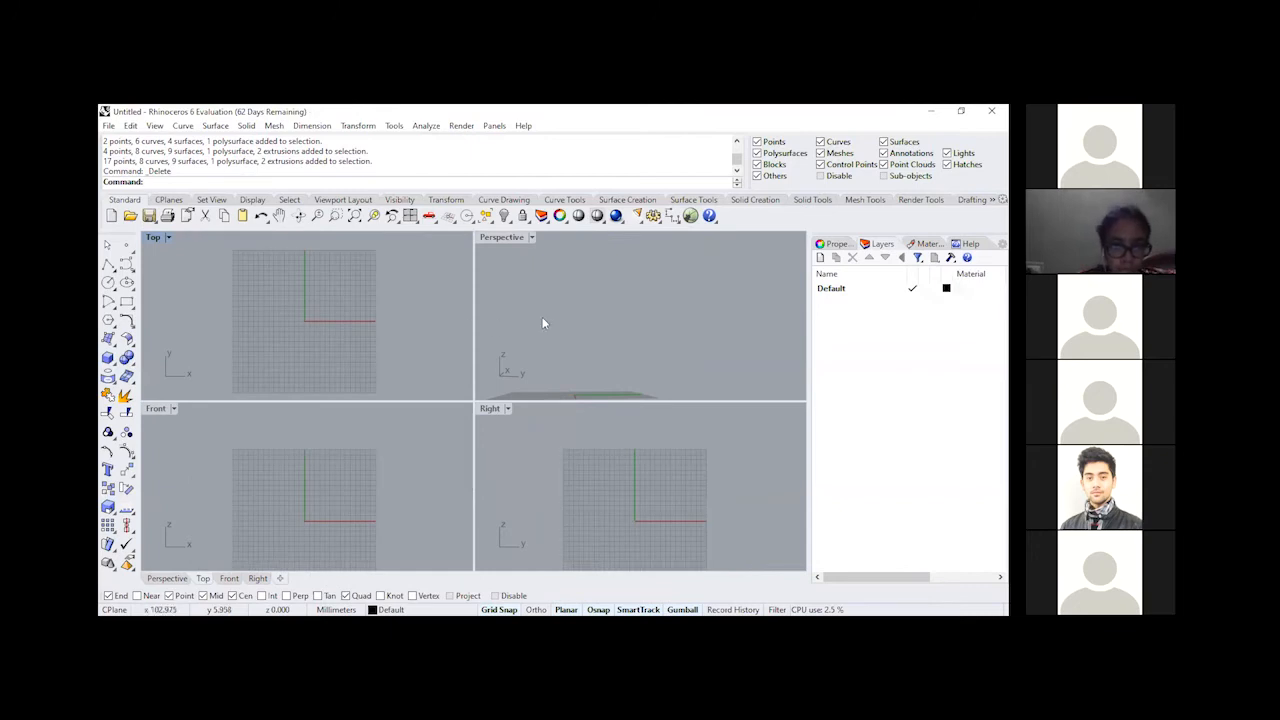
Step: Orient the Perspective view down onto the grid and frame the origin closely in the Perspective and Top views
{"action": "right_click_drag", "start_coordinate": [544, 322], "coordinate": [565, 342]}
{"action": "scroll", "coordinate": [563, 380], "scroll_direction": "up", "scroll_amount": 4}
{"action": "scroll", "coordinate": [626, 363], "scroll_direction": "up", "scroll_amount": 2}
{"action": "scroll", "coordinate": [666, 304], "scroll_direction": "down", "scroll_amount": 2}
{"action": "scroll", "coordinate": [706, 334], "scroll_direction": "up", "scroll_amount": 3}
{"action": "scroll", "coordinate": [660, 338], "scroll_direction": "up", "scroll_amount": 2}
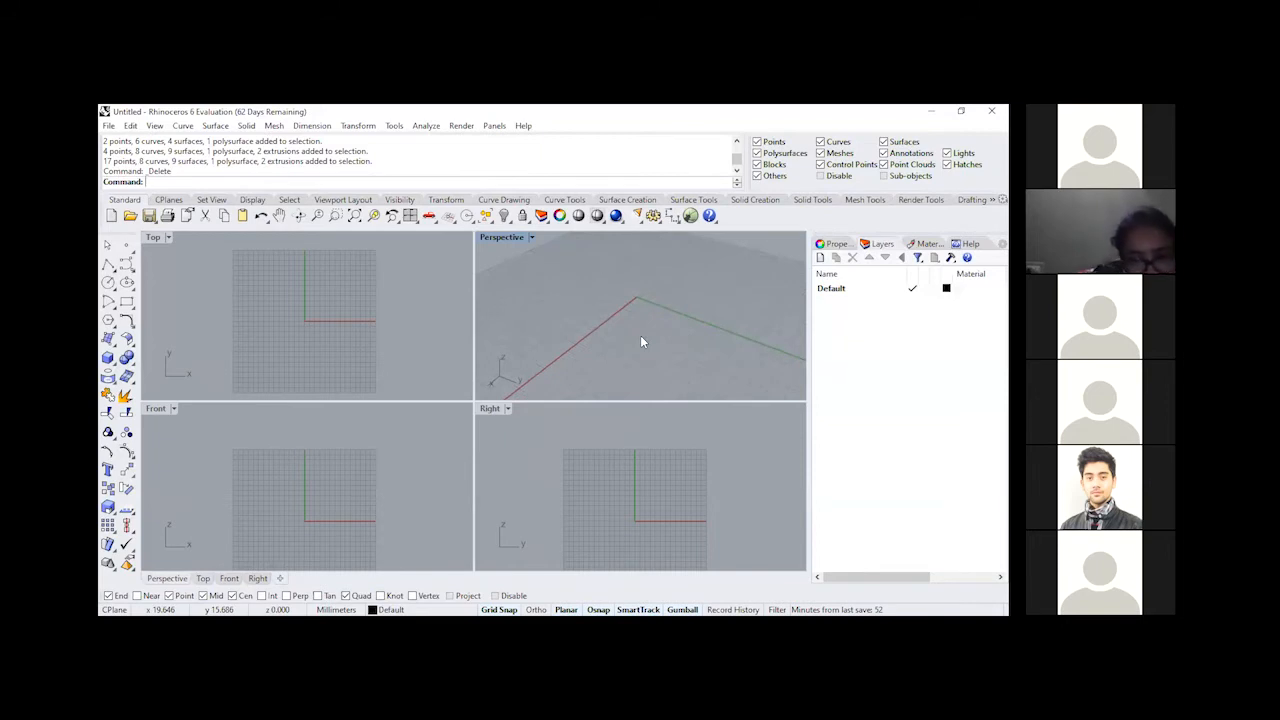
{"action": "scroll", "coordinate": [302, 276], "scroll_direction": "down", "scroll_amount": 2}
{"action": "scroll", "coordinate": [297, 317], "scroll_direction": "up", "scroll_amount": 4}
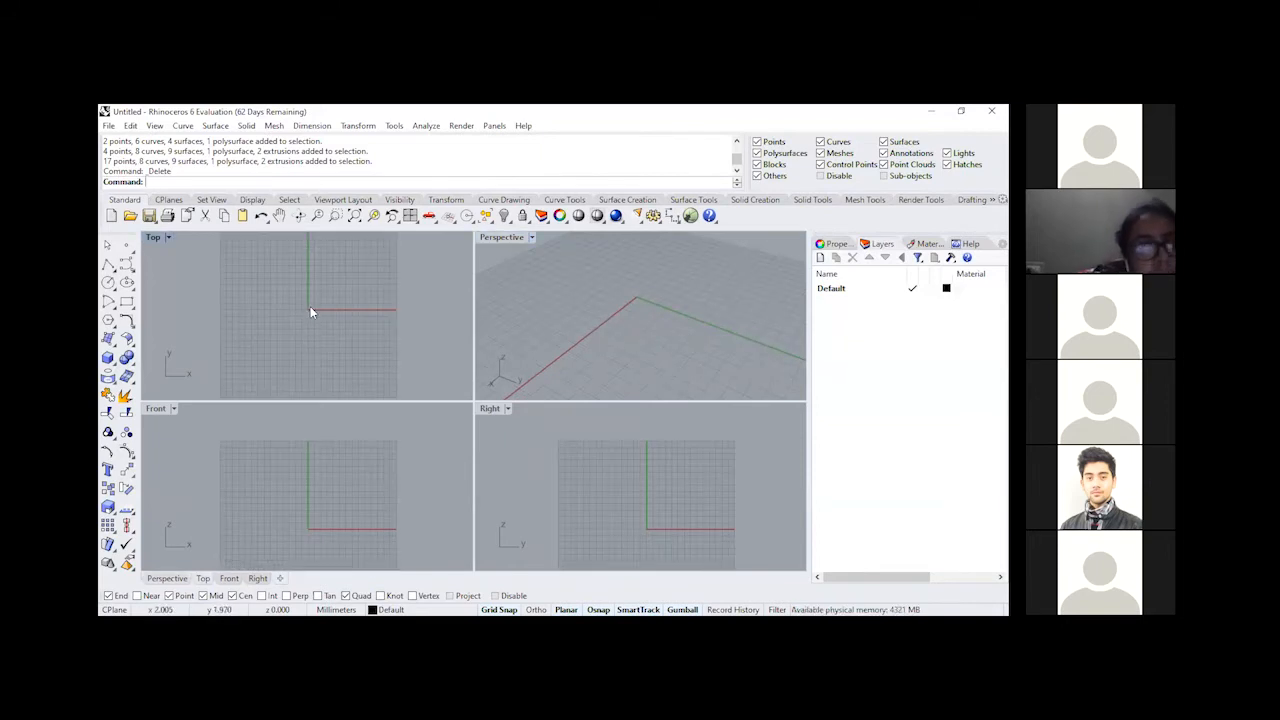
Step: Create a twisted four-corner surface, placing two corners in the Top view, the third in the Front view and the fourth in the Right view
{"action": "left_click", "coordinate": [108, 339]}
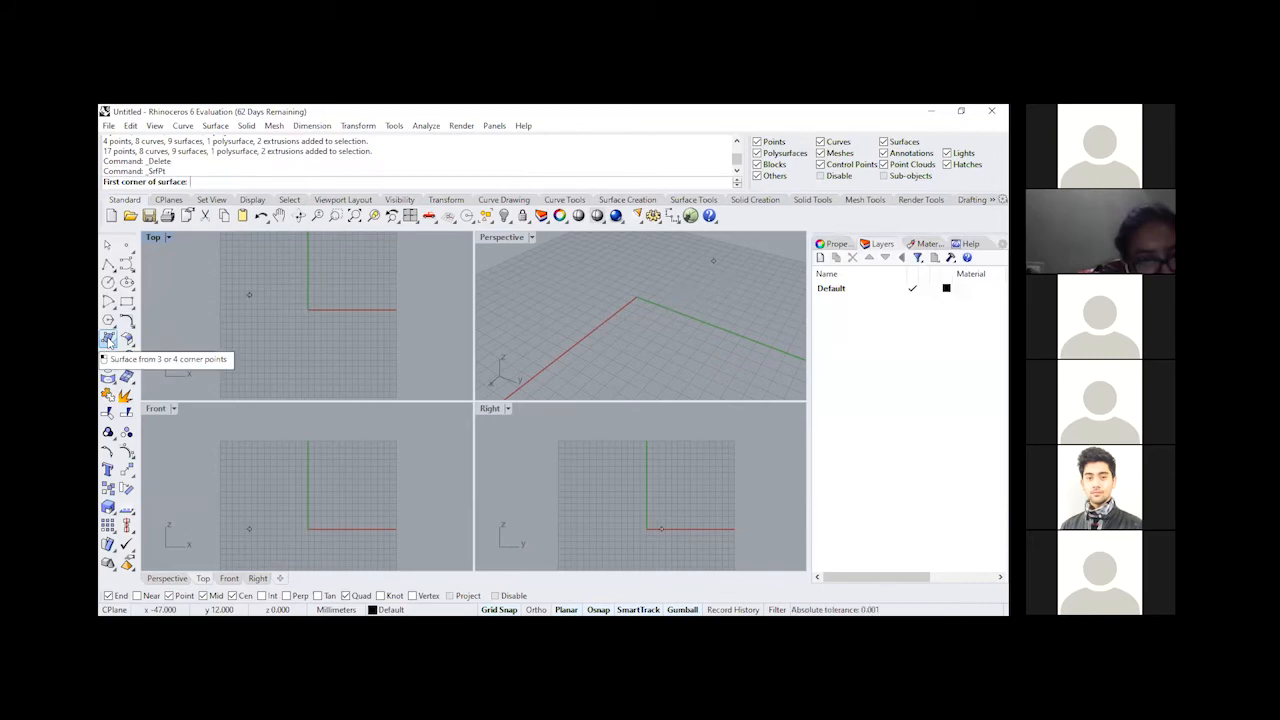
{"action": "left_click", "coordinate": [289, 291]}
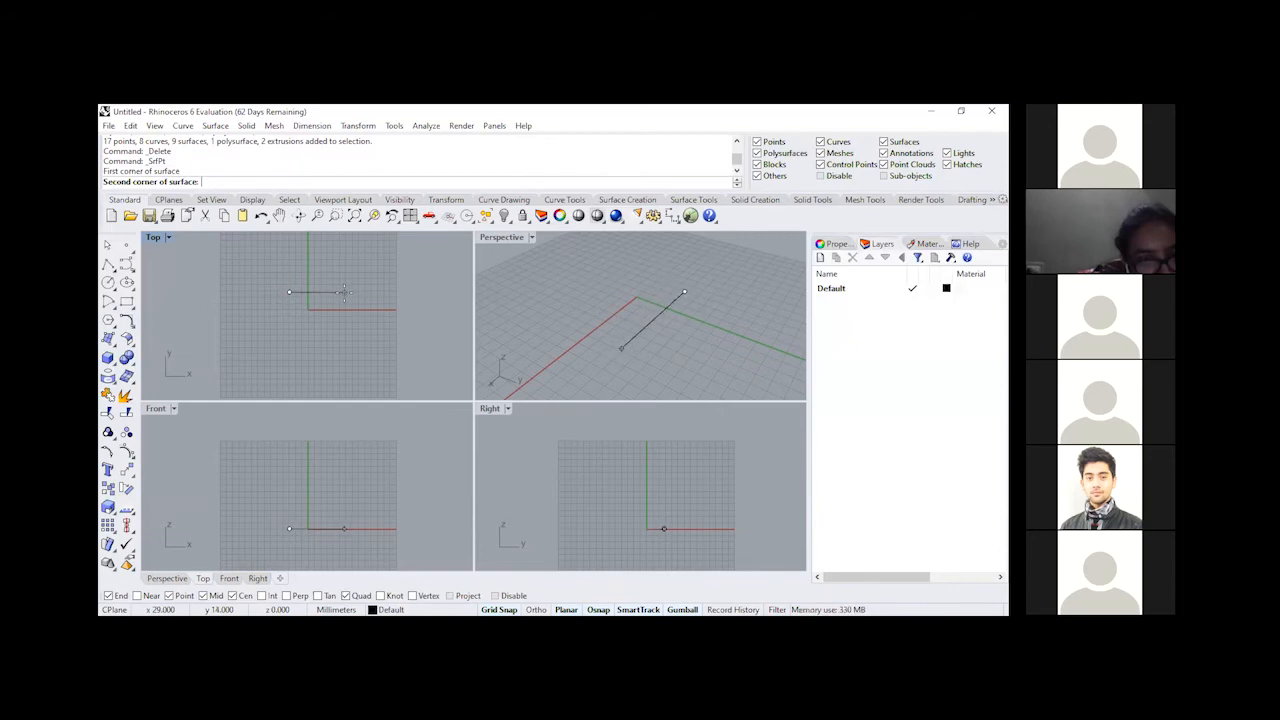
{"action": "left_click", "coordinate": [344, 291]}
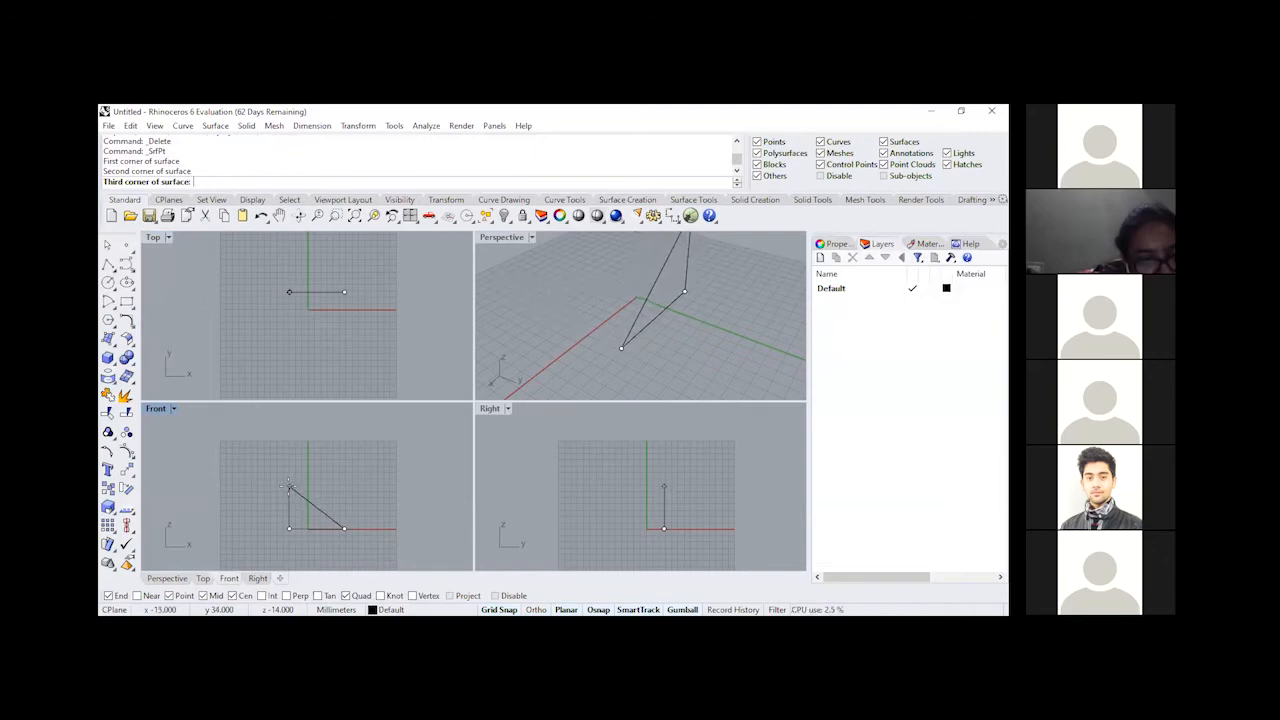
{"action": "left_click", "coordinate": [289, 487]}
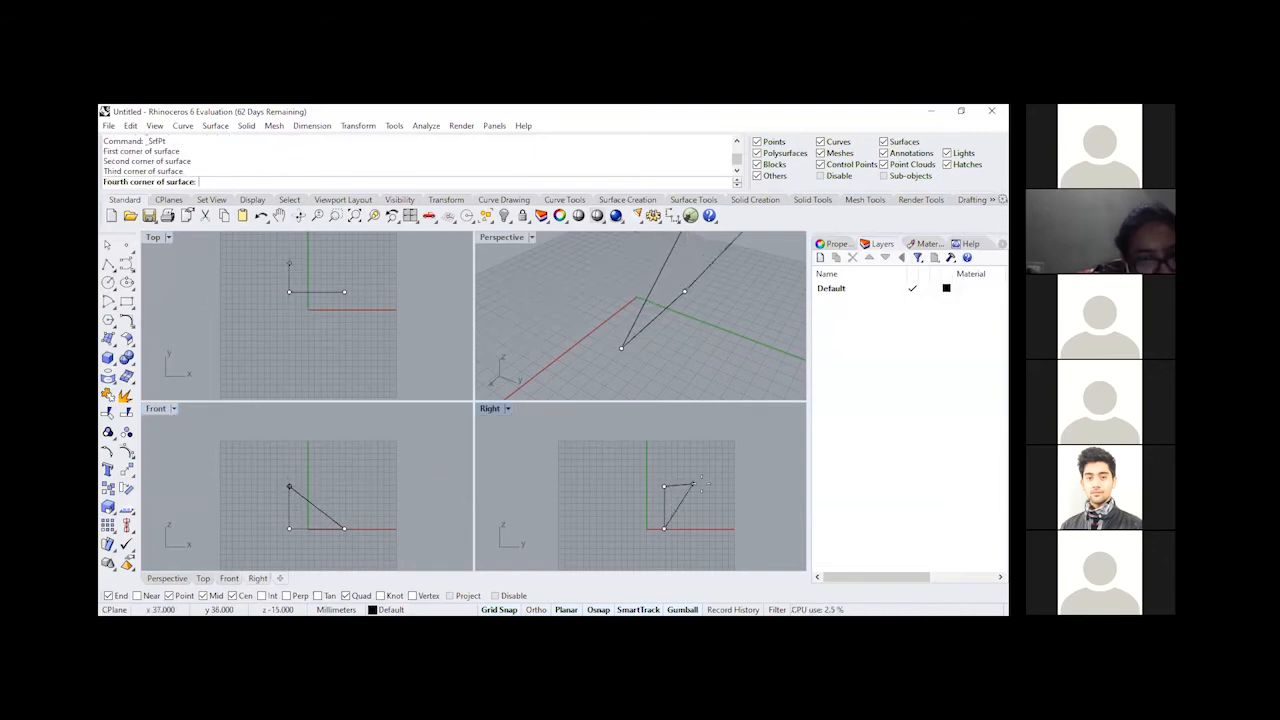
{"action": "left_click", "coordinate": [710, 486]}
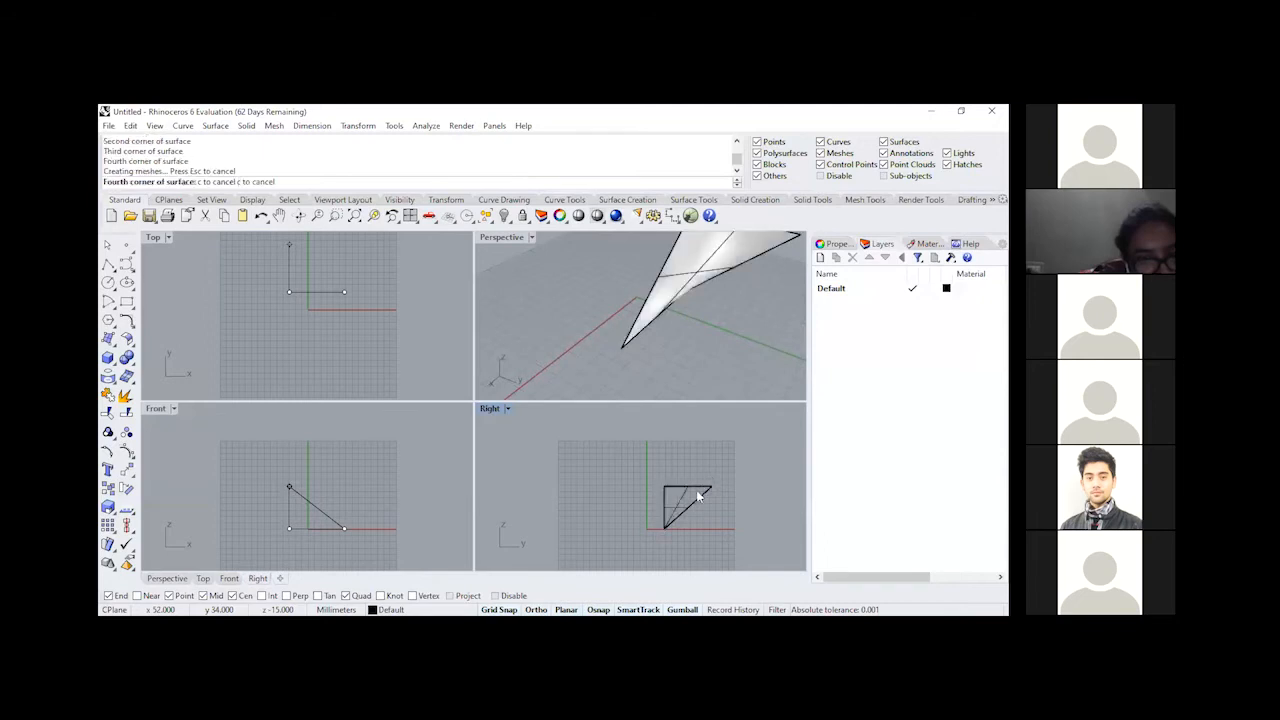
Step: Examine the twisted four-corner surface from several angles in the maximized Perspective view
{"action": "right_click_drag", "start_coordinate": [713, 368], "coordinate": [660, 330]}
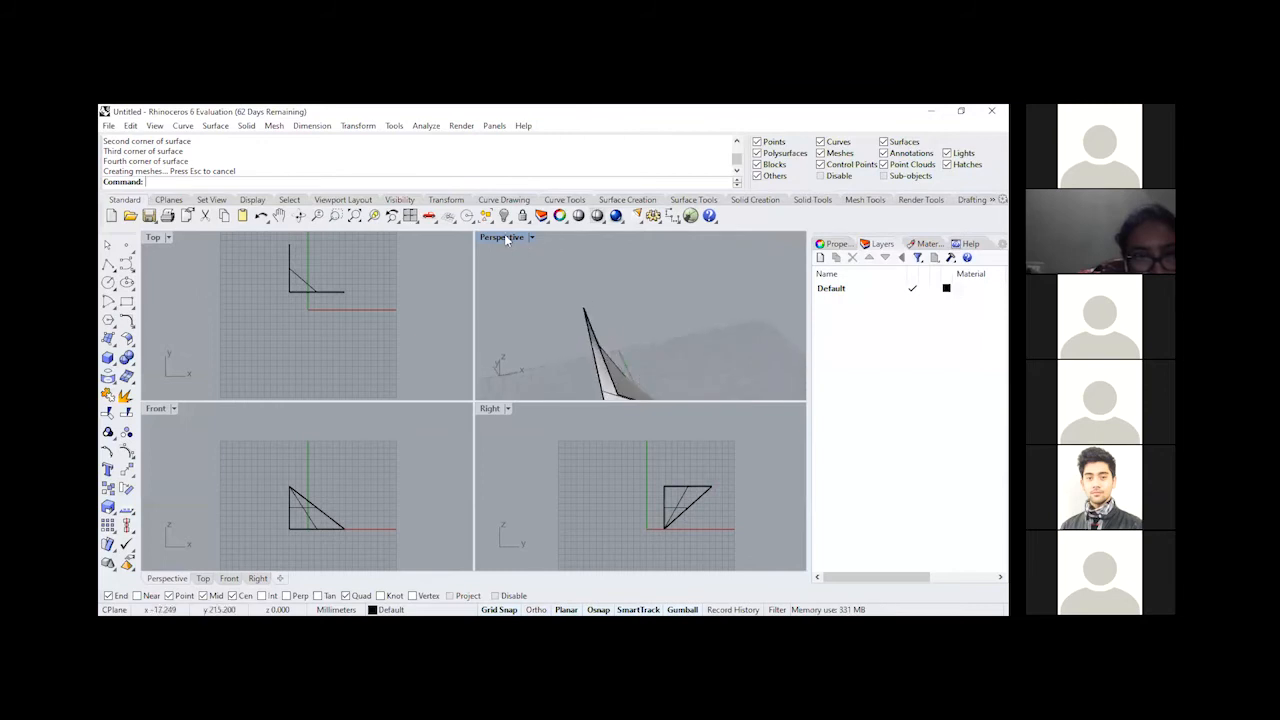
{"action": "key", "text": "ctrl+m"}
{"action": "right_click_drag", "start_coordinate": [440, 349], "coordinate": [740, 466]}
{"action": "scroll", "coordinate": [479, 455], "scroll_direction": "up", "scroll_amount": 3}
{"action": "scroll", "coordinate": [516, 411], "scroll_direction": "up", "scroll_amount": 3}
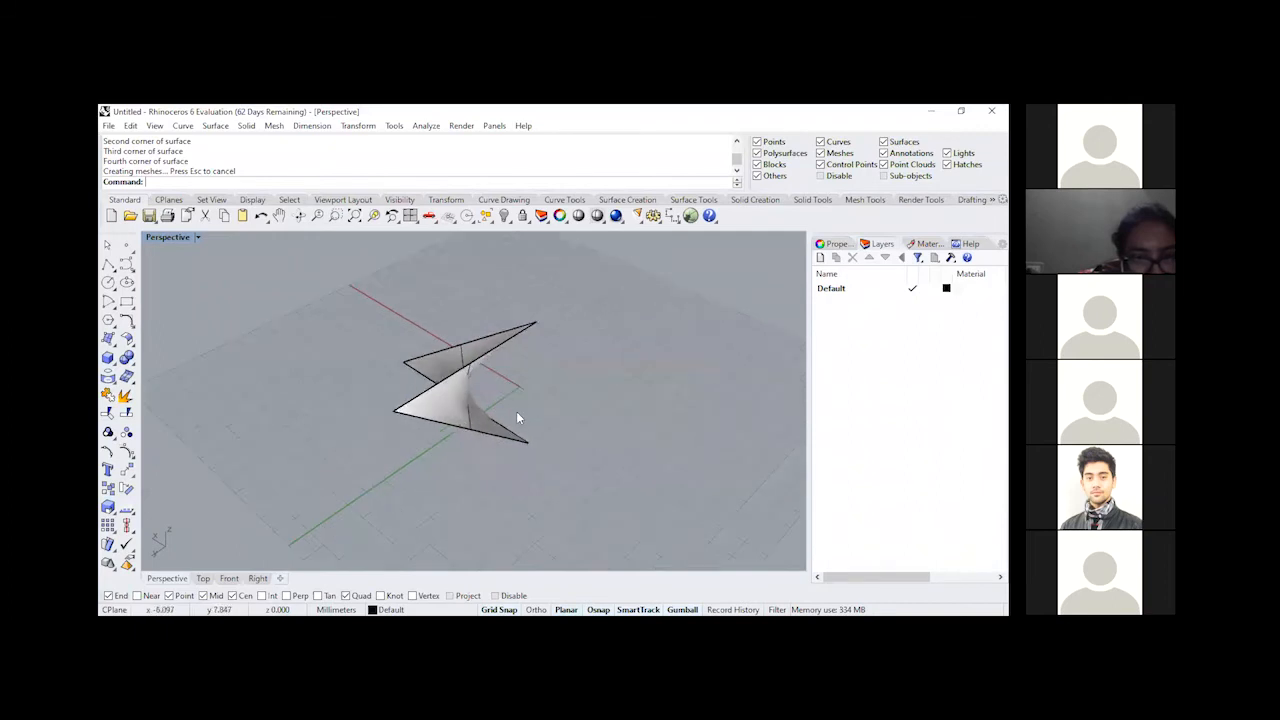
{"action": "right_click_drag", "start_coordinate": [456, 406], "coordinate": [538, 416]}
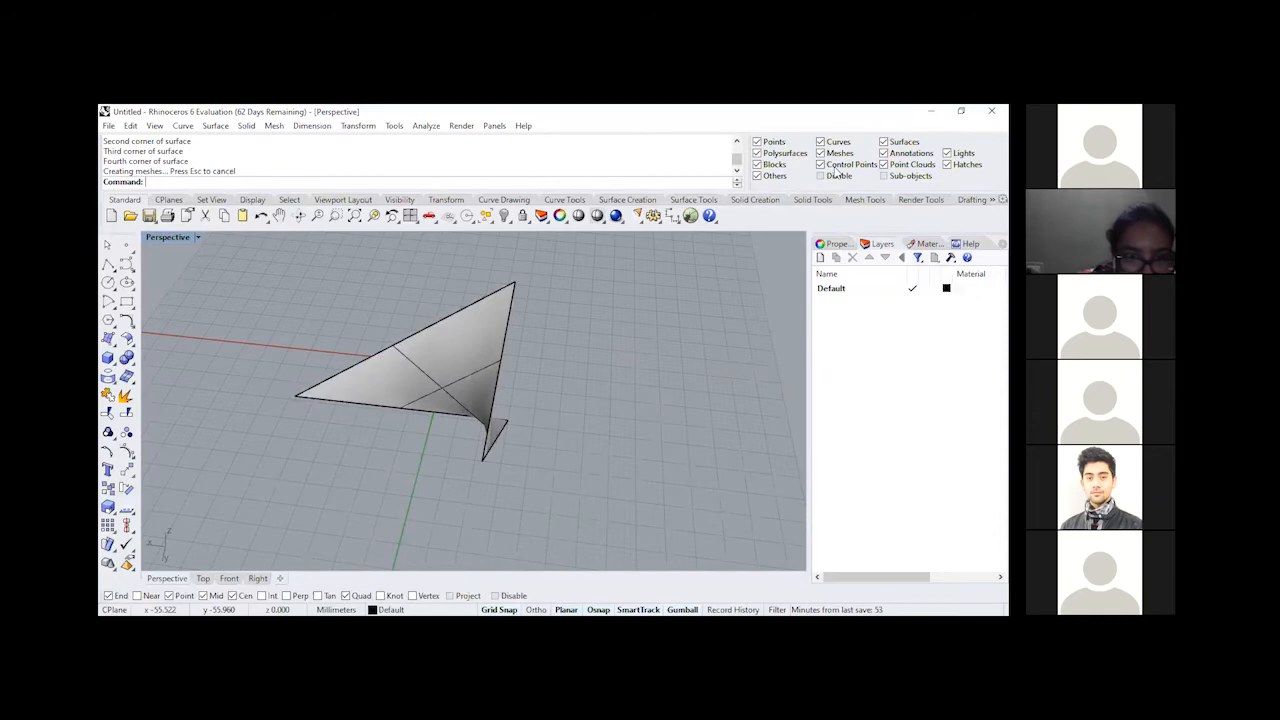
{"action": "scroll", "coordinate": [528, 389], "scroll_direction": "down", "scroll_amount": 5}
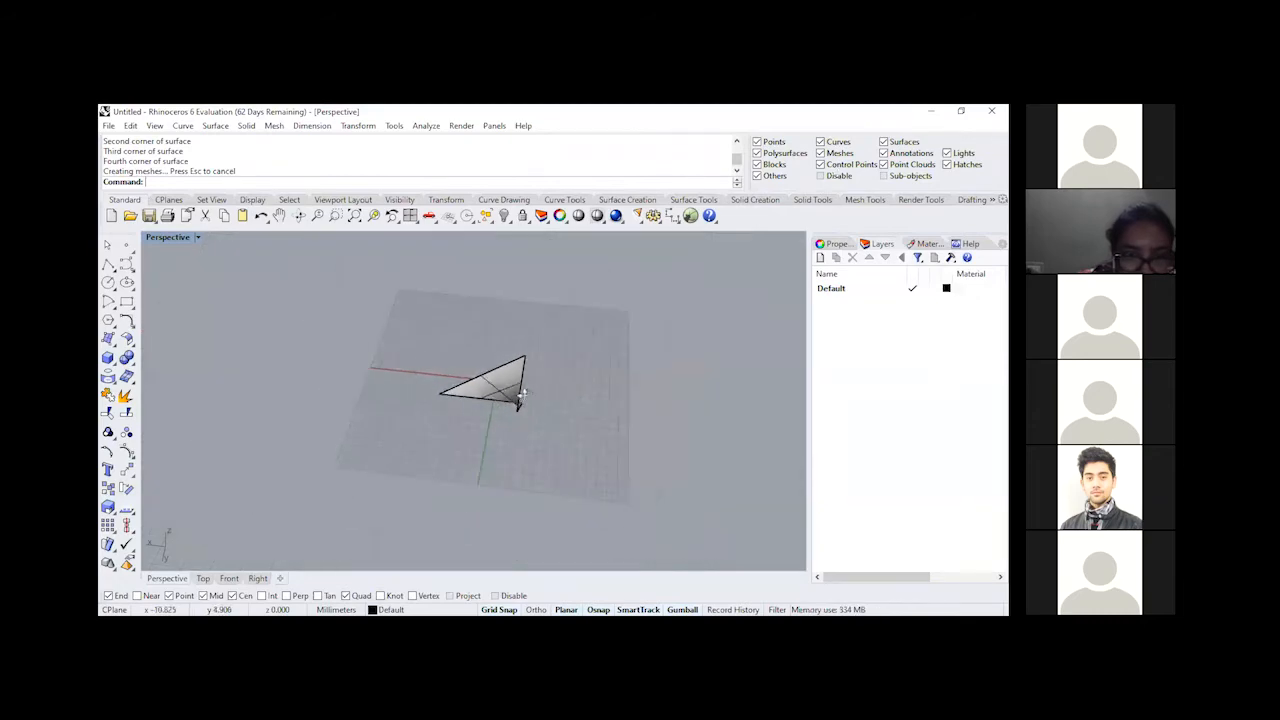
{"action": "right_click_drag", "start_coordinate": [522, 394], "coordinate": [451, 431]}
{"action": "scroll", "coordinate": [530, 364], "scroll_direction": "up", "scroll_amount": 4}
{"action": "scroll", "coordinate": [451, 431], "scroll_direction": "down", "scroll_amount": 4}
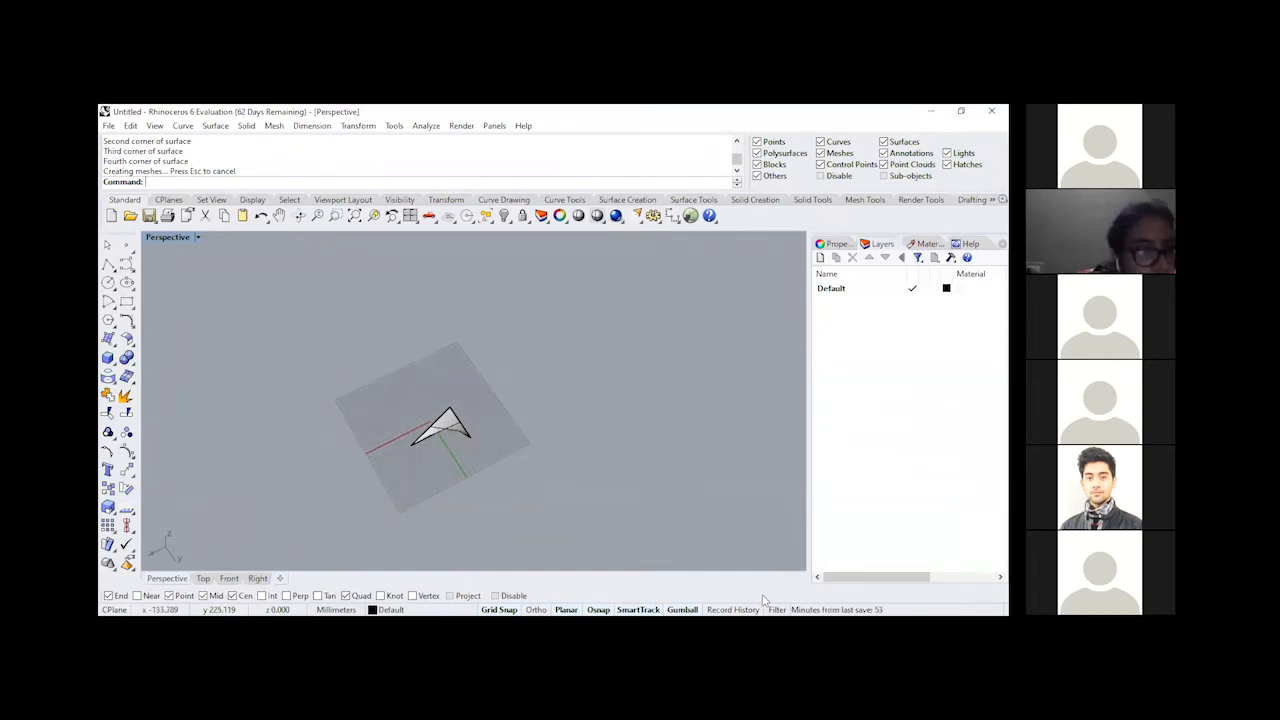
{"action": "key", "text": "super"}
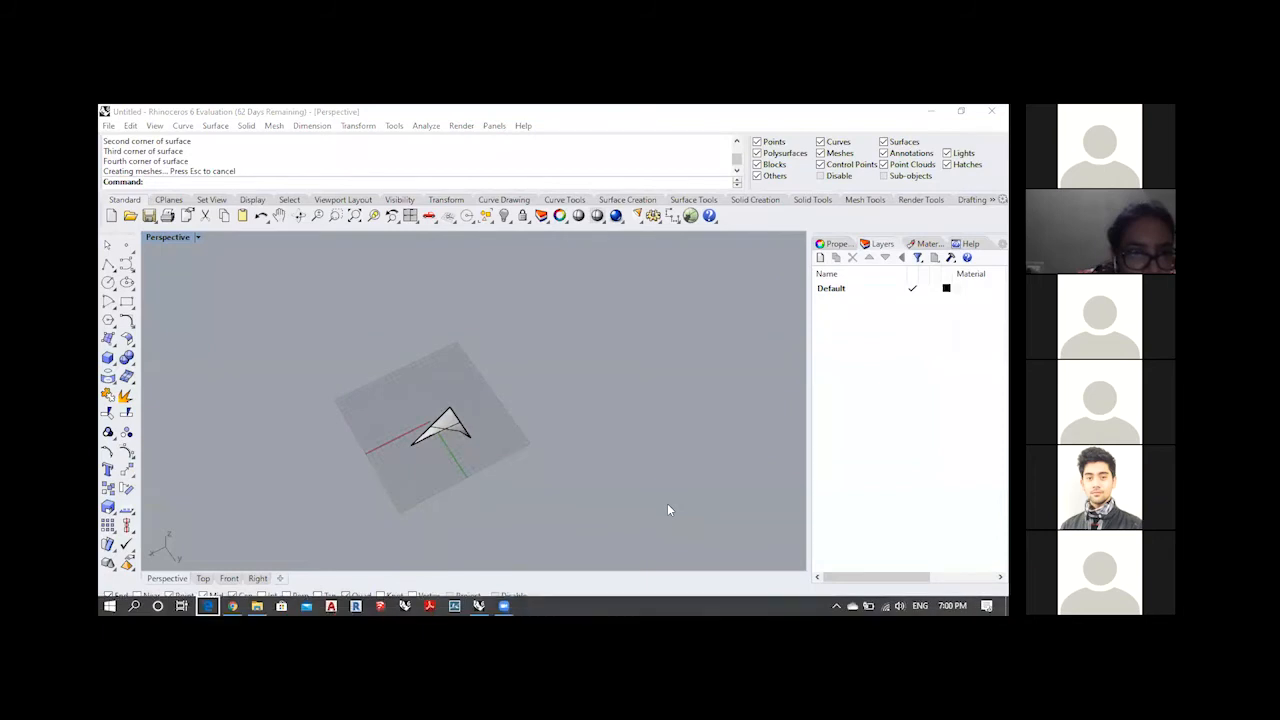
{"action": "left_click", "coordinate": [443, 441]}
{"action": "scroll", "coordinate": [443, 441], "scroll_direction": "up", "scroll_amount": 3}
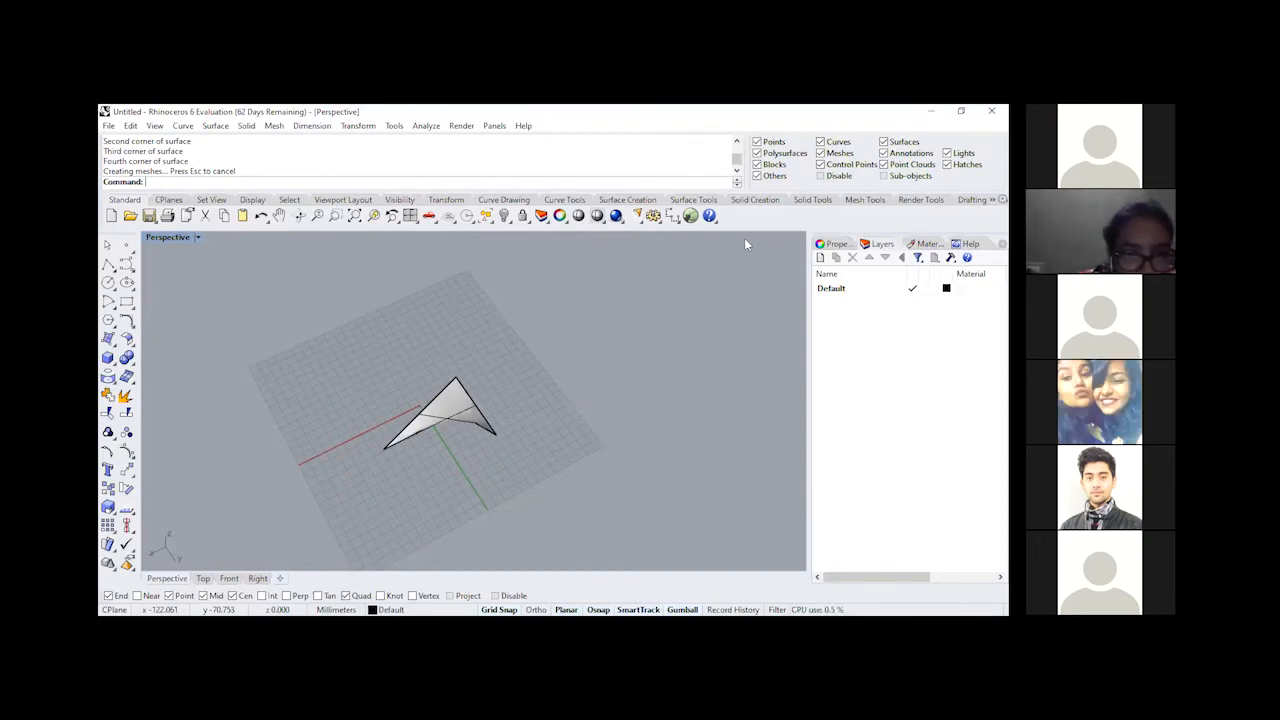
{"action": "type", "text": "aweson"}
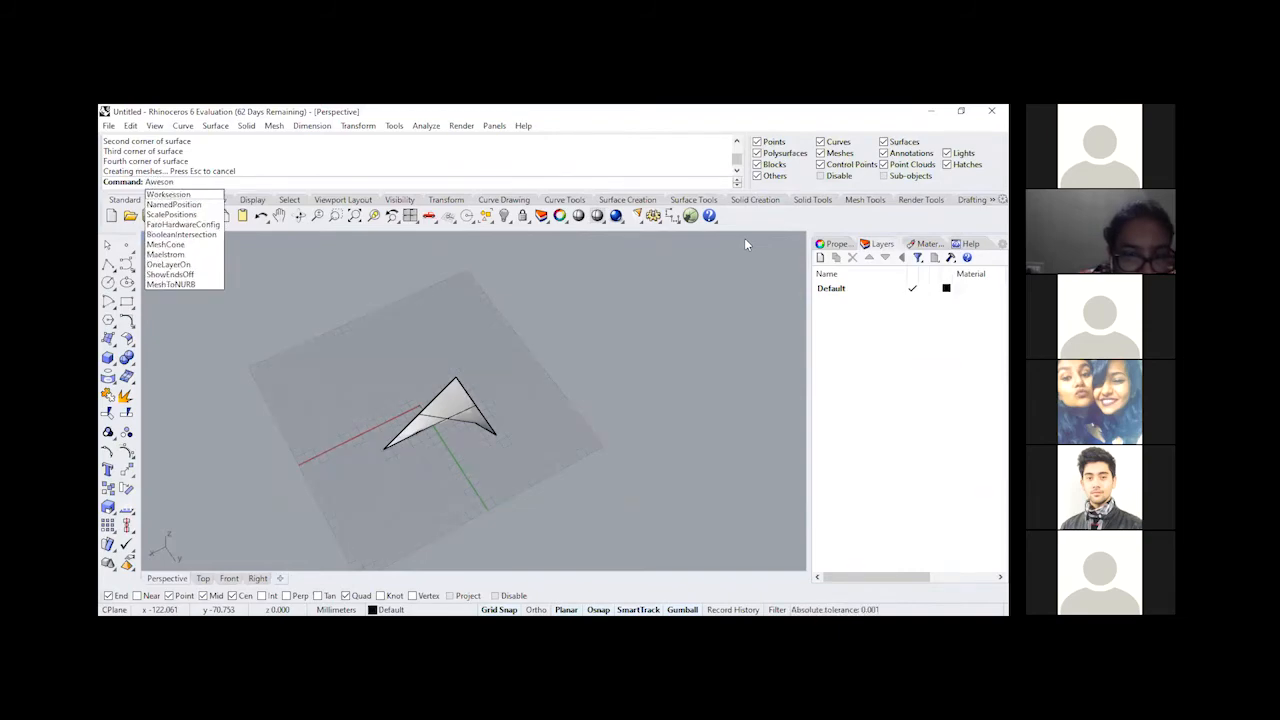
{"action": "key", "text": "Escape"}
{"action": "key", "text": "ctrl+a"}
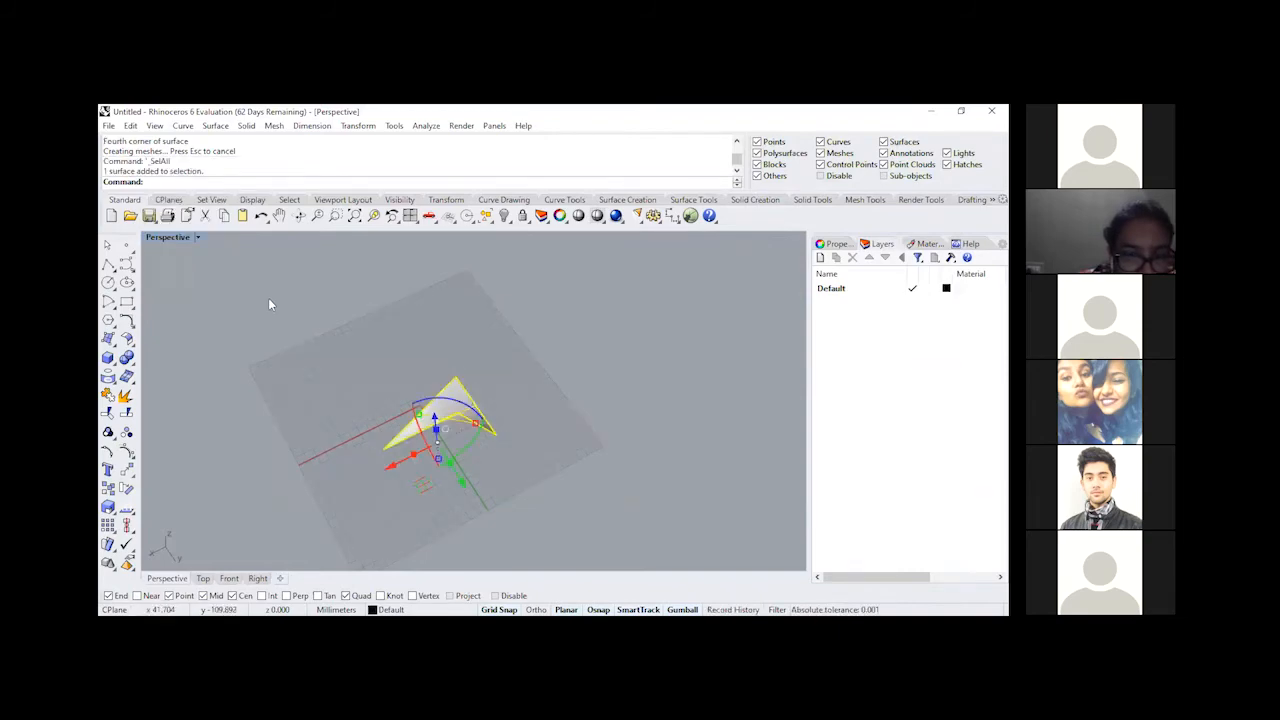
{"action": "left_click", "coordinate": [550, 382]}
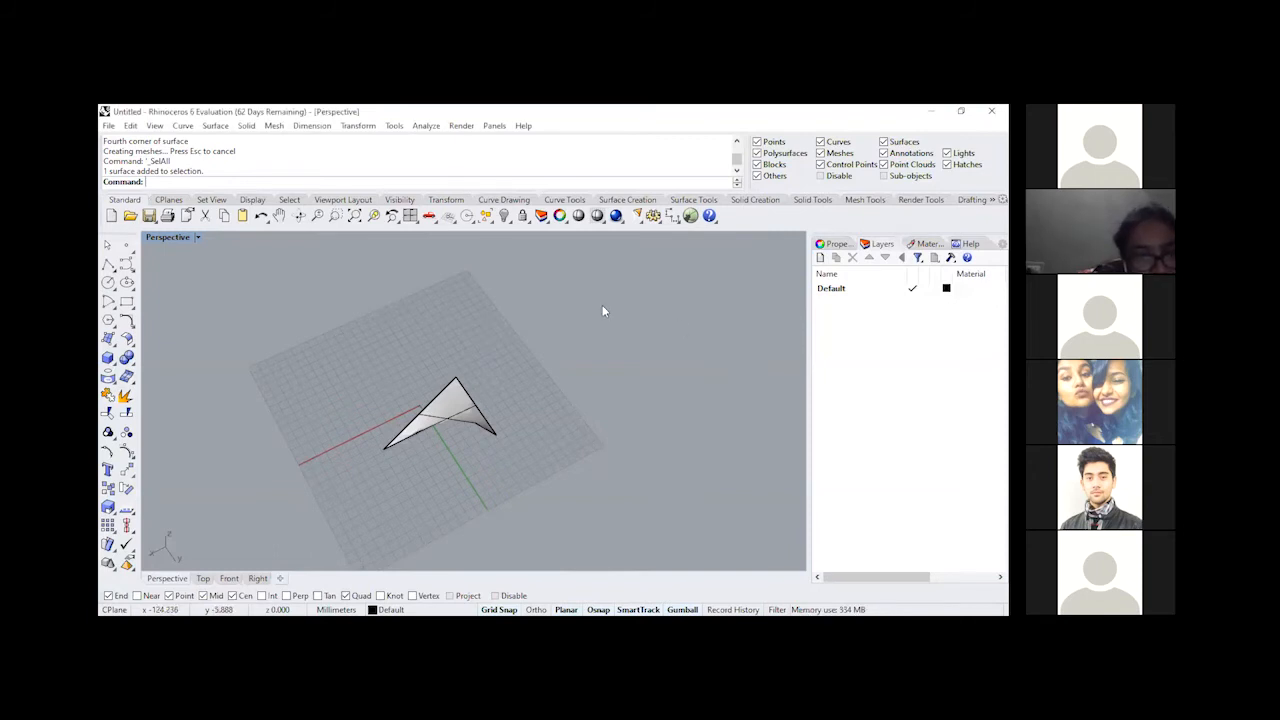
Step: Delete the twisted surface and draw a closed, irregular seven-corner polyline flat on the grid in the Perspective view
{"action": "left_click", "coordinate": [392, 425]}
{"action": "key", "text": "Delete"}
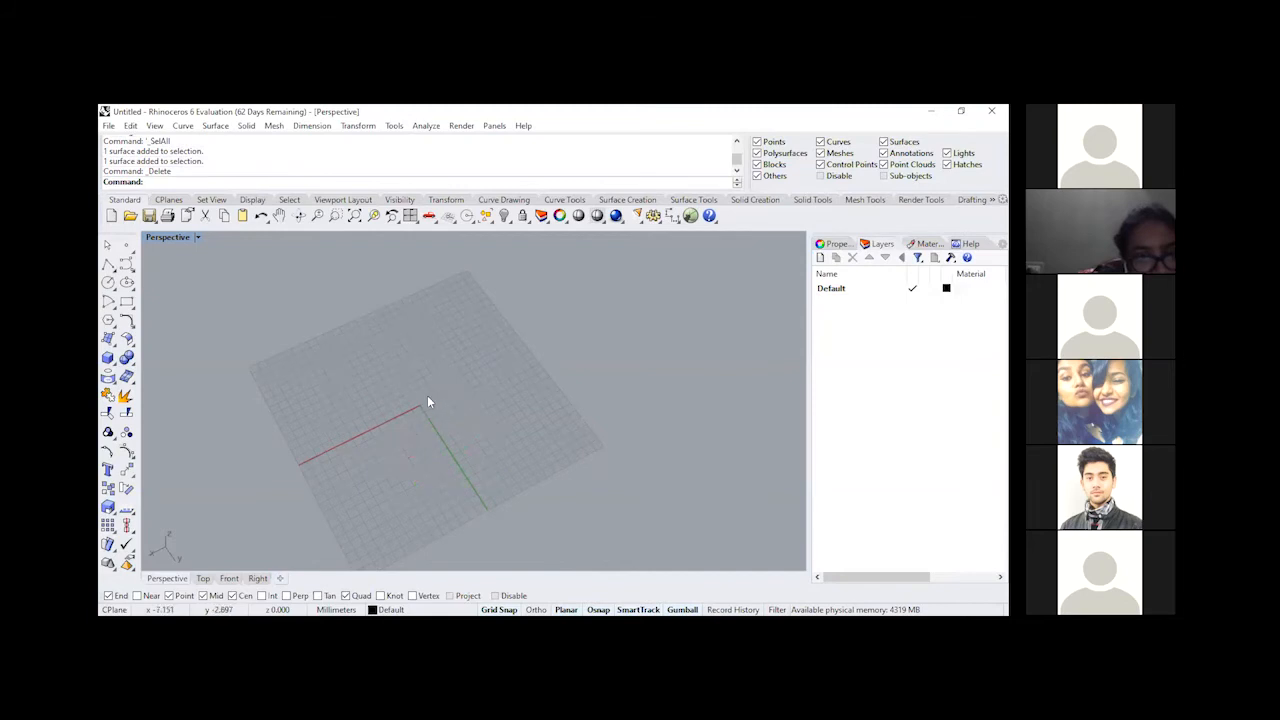
{"action": "left_click", "coordinate": [110, 266]}
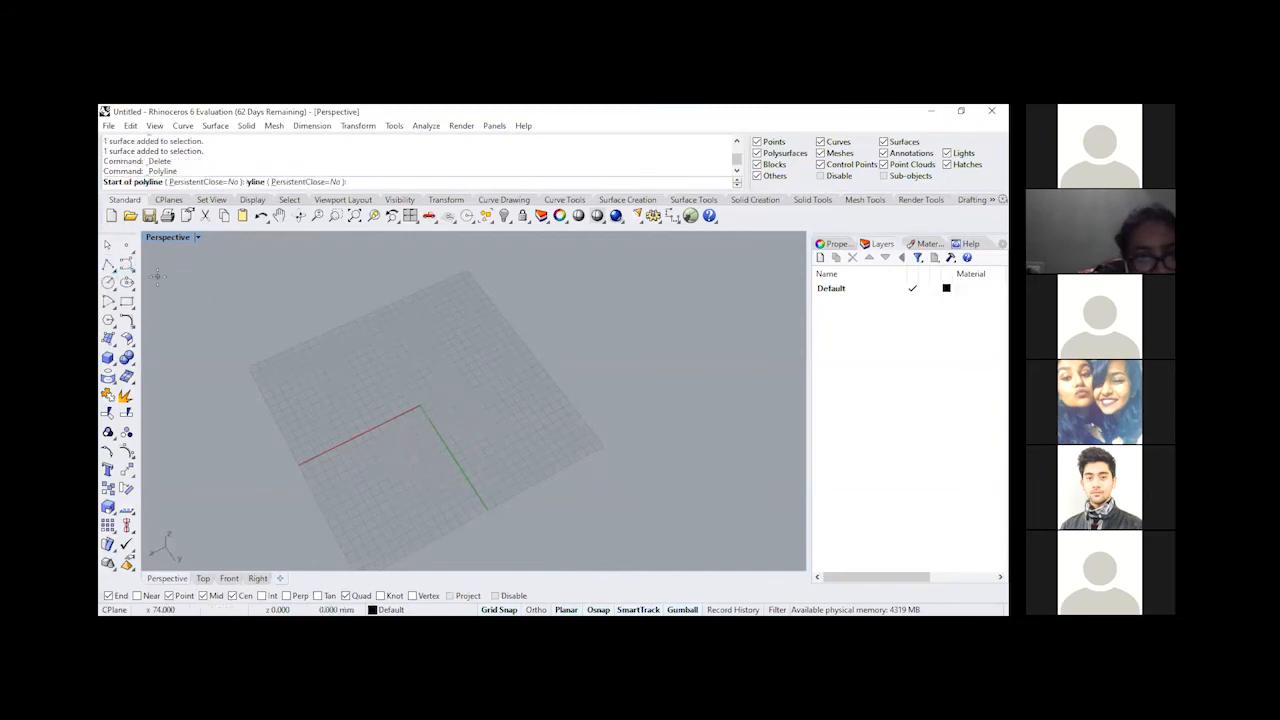
{"action": "left_click", "coordinate": [349, 410]}
{"action": "left_click", "coordinate": [457, 341]}
{"action": "left_click", "coordinate": [538, 418]}
{"action": "left_click", "coordinate": [417, 489]}
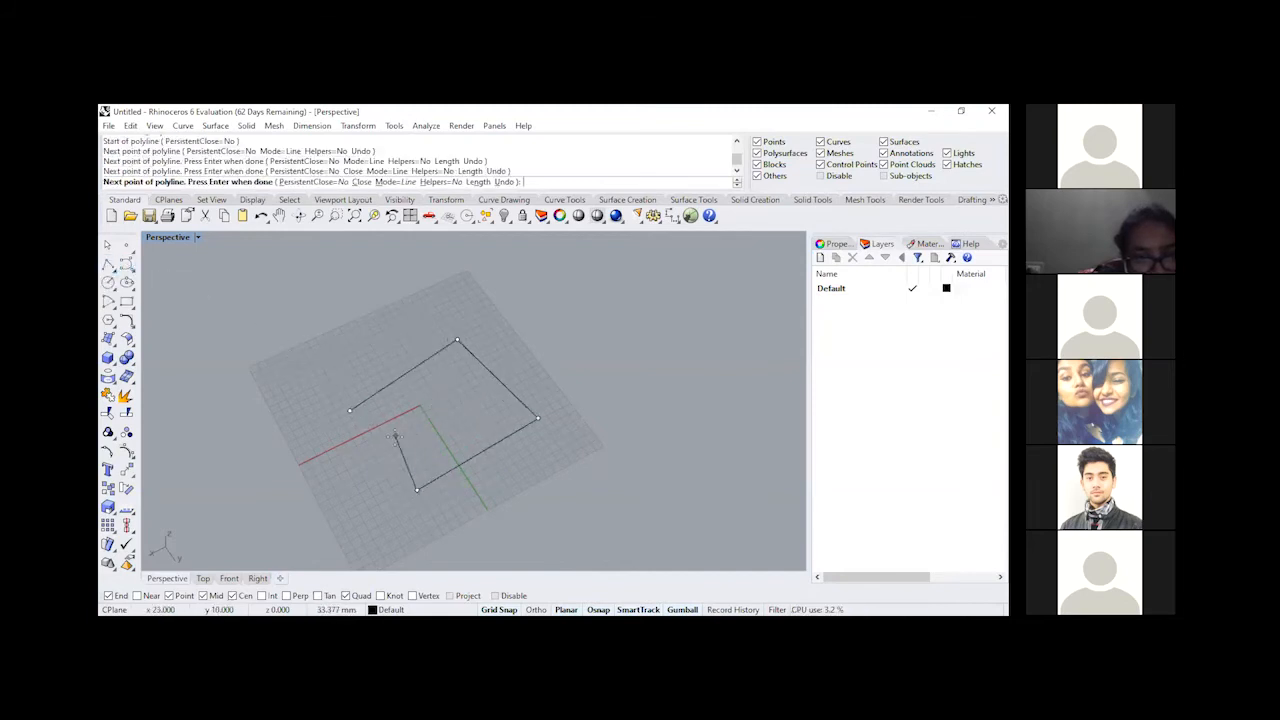
{"action": "left_click", "coordinate": [342, 508]}
{"action": "left_click", "coordinate": [298, 445]}
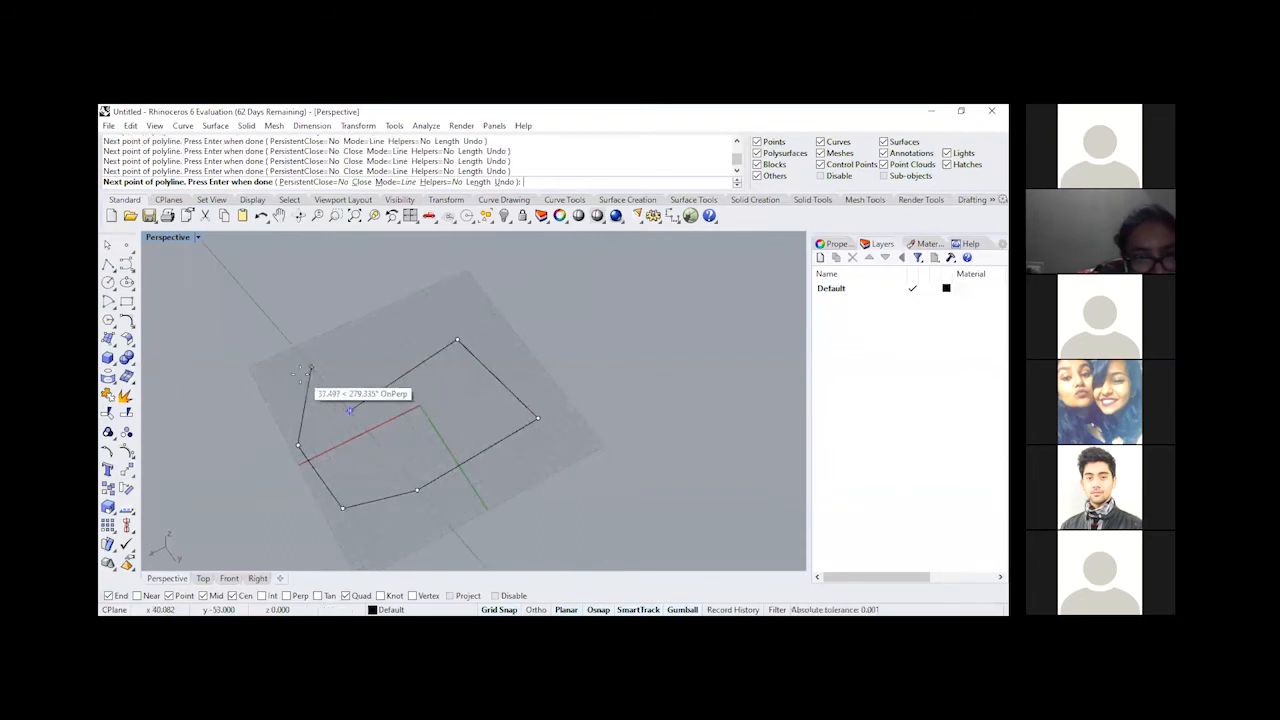
{"action": "left_click", "coordinate": [311, 368]}
{"action": "left_click", "coordinate": [349, 411]}
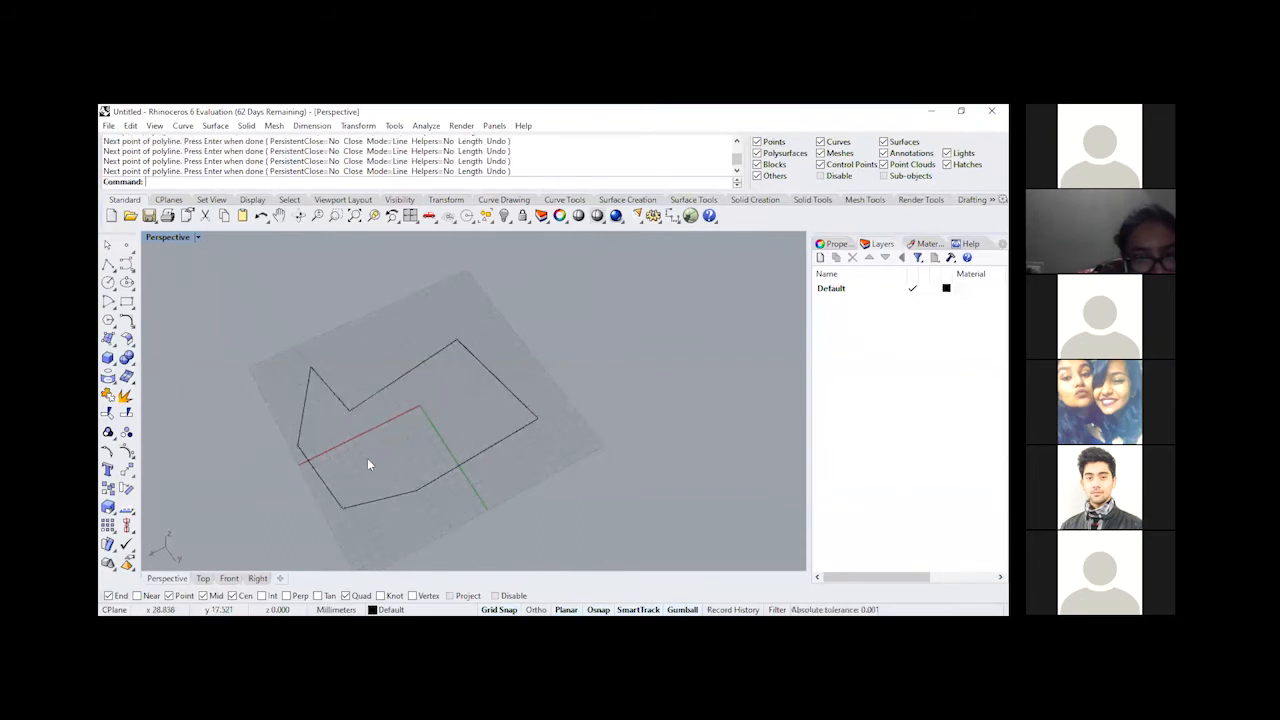
Step: Select the closed polyline and inspect its flat shape from several angles, clearing the selection each time
{"action": "left_click", "coordinate": [403, 376]}
{"action": "right_click_drag", "start_coordinate": [511, 423], "coordinate": [585, 403]}
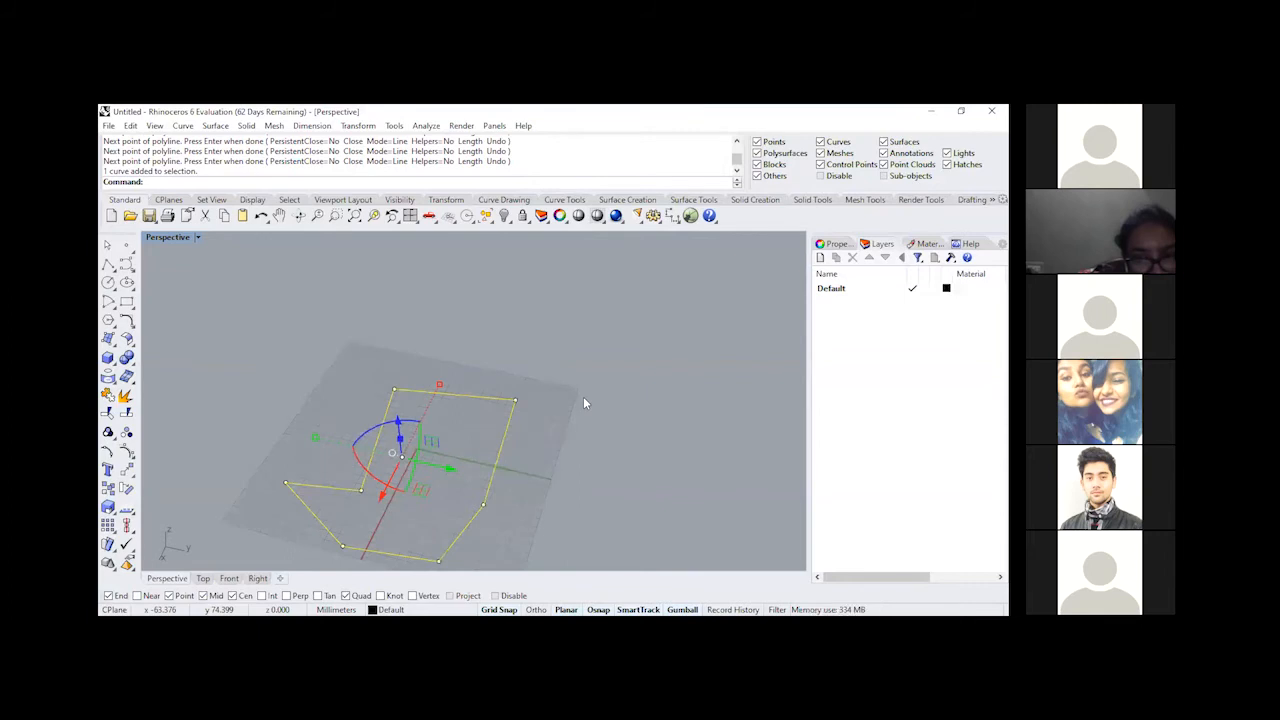
{"action": "left_click", "coordinate": [531, 482]}
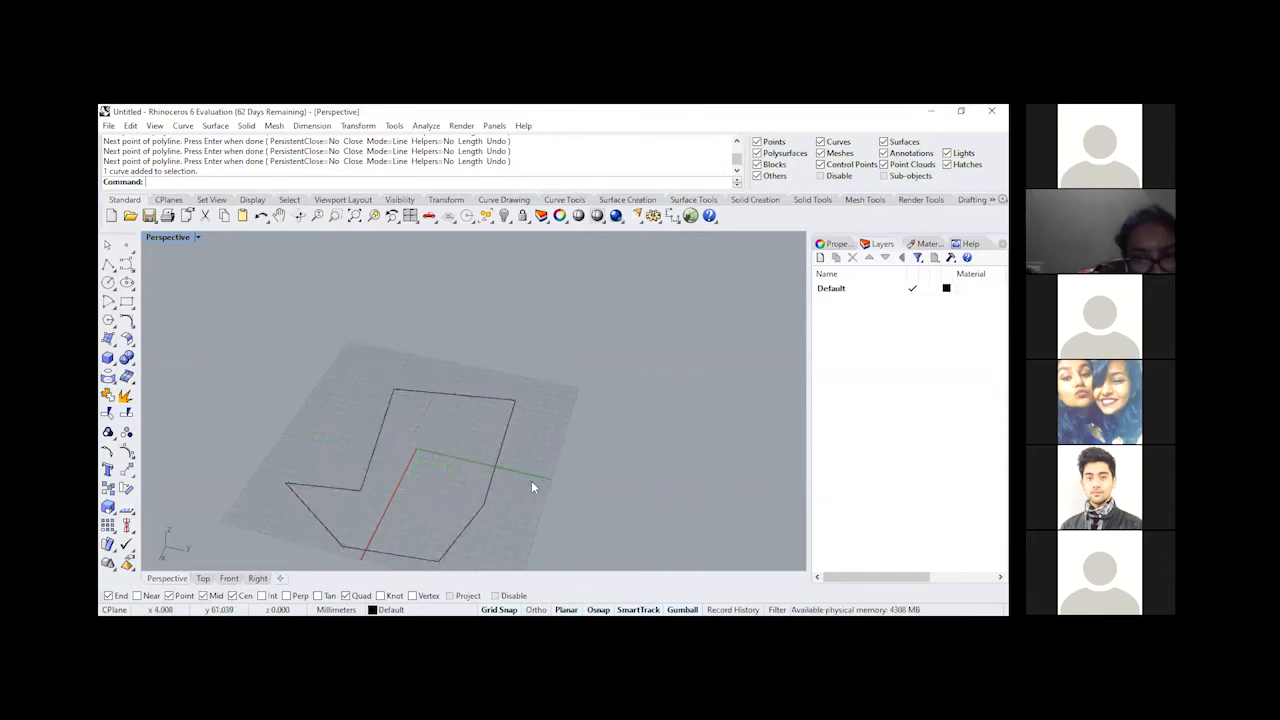
{"action": "right_click_drag", "start_coordinate": [531, 482], "coordinate": [457, 523]}
{"action": "left_click", "coordinate": [450, 483]}
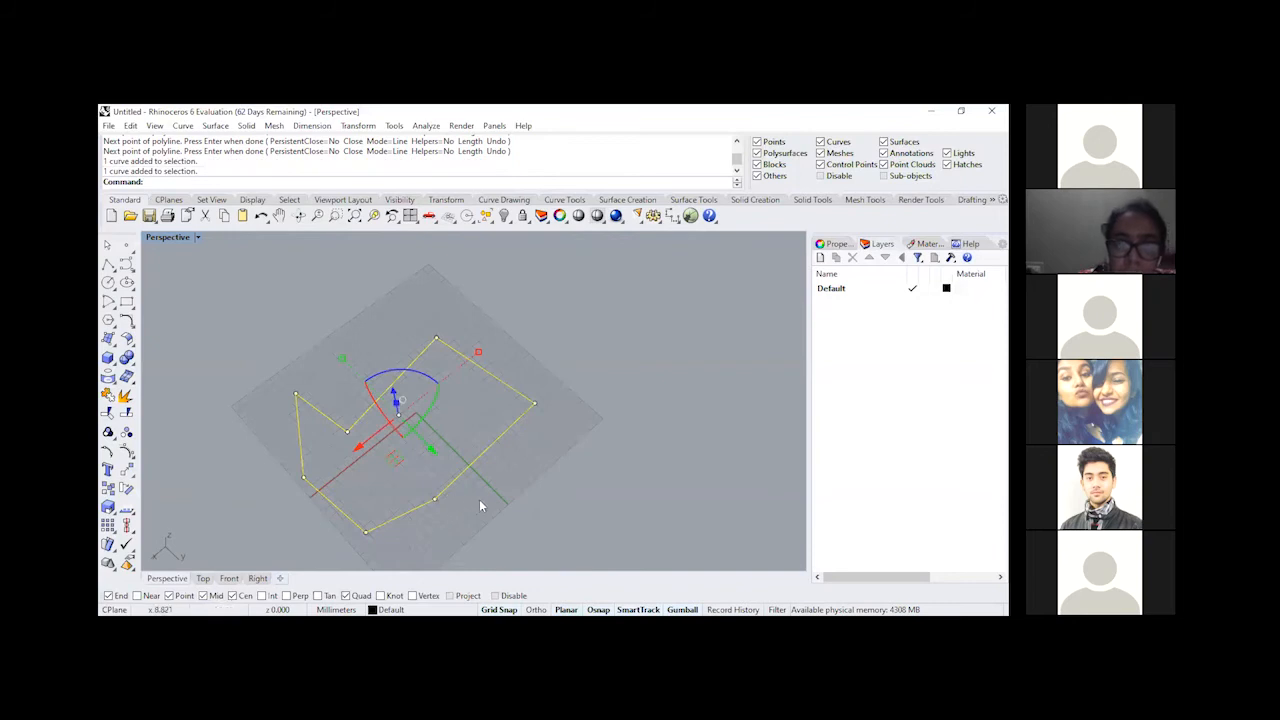
{"action": "right_click_drag", "start_coordinate": [491, 474], "coordinate": [551, 404]}
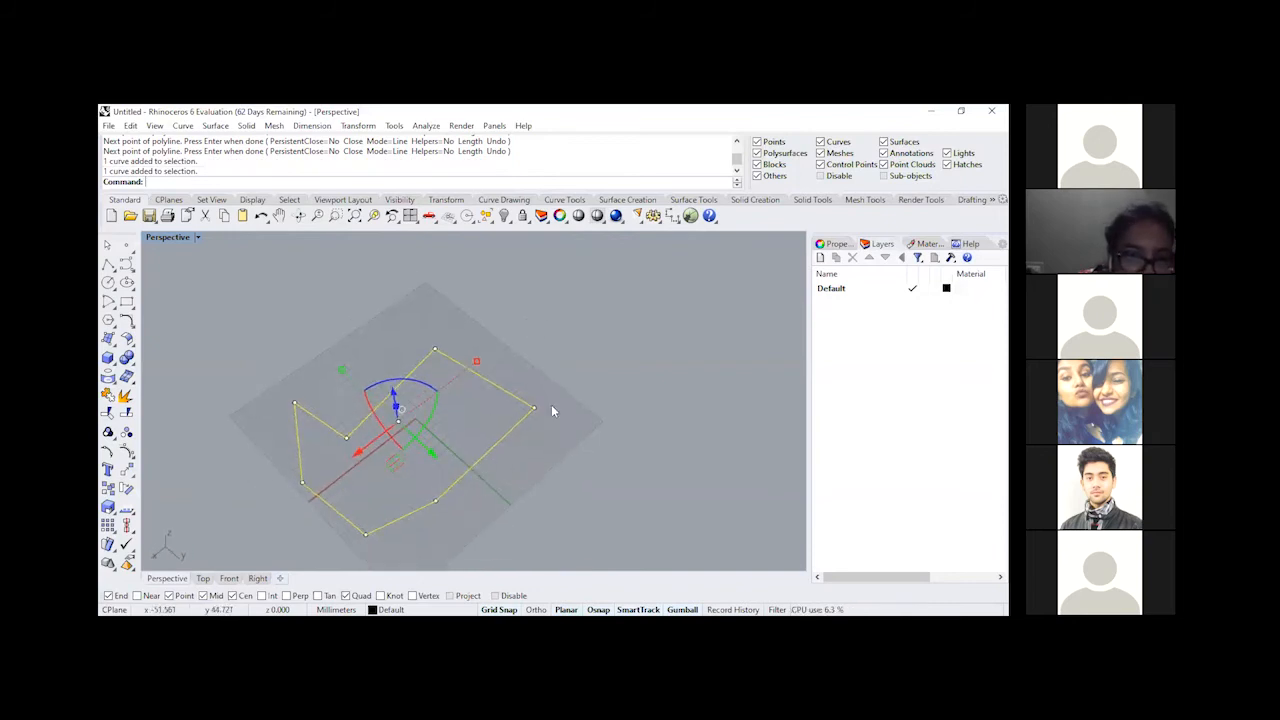
{"action": "left_click", "coordinate": [565, 435]}
Step: Build a planar surface from the closed seven-corner polyline and clear the selection
{"action": "left_click", "coordinate": [622, 200]}
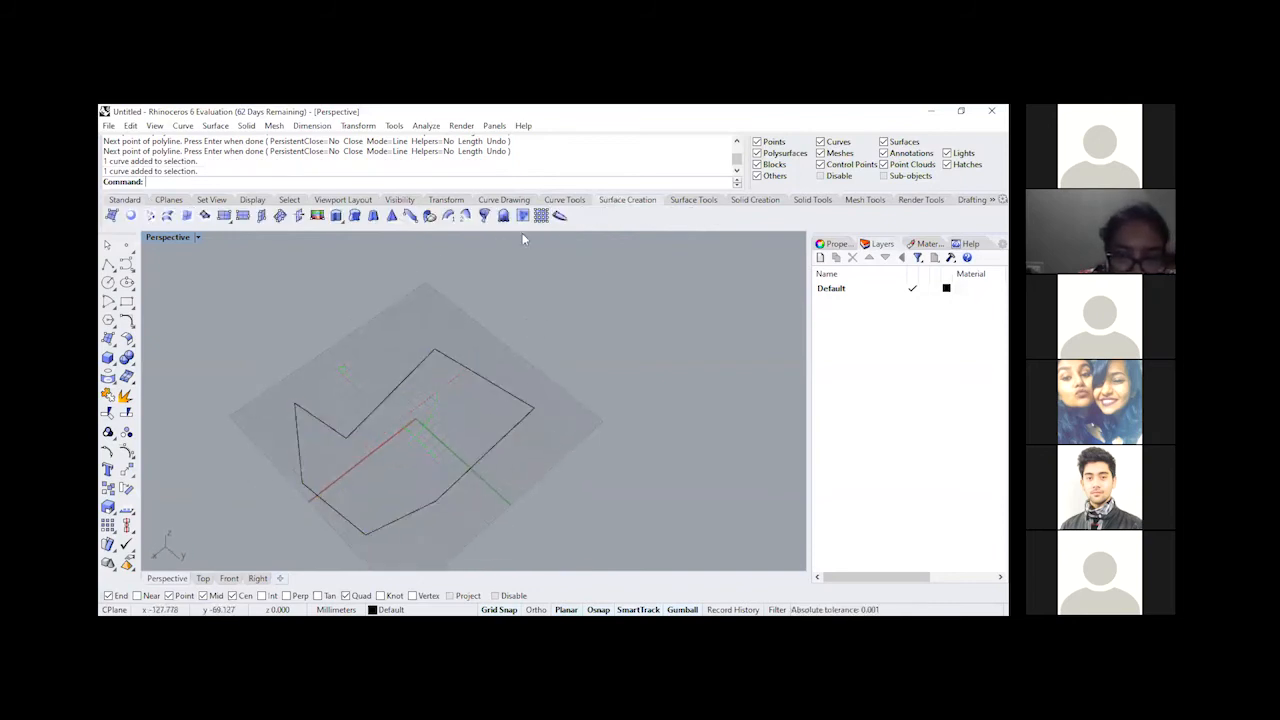
{"action": "left_click", "coordinate": [131, 216]}
{"action": "left_click", "coordinate": [403, 381]}
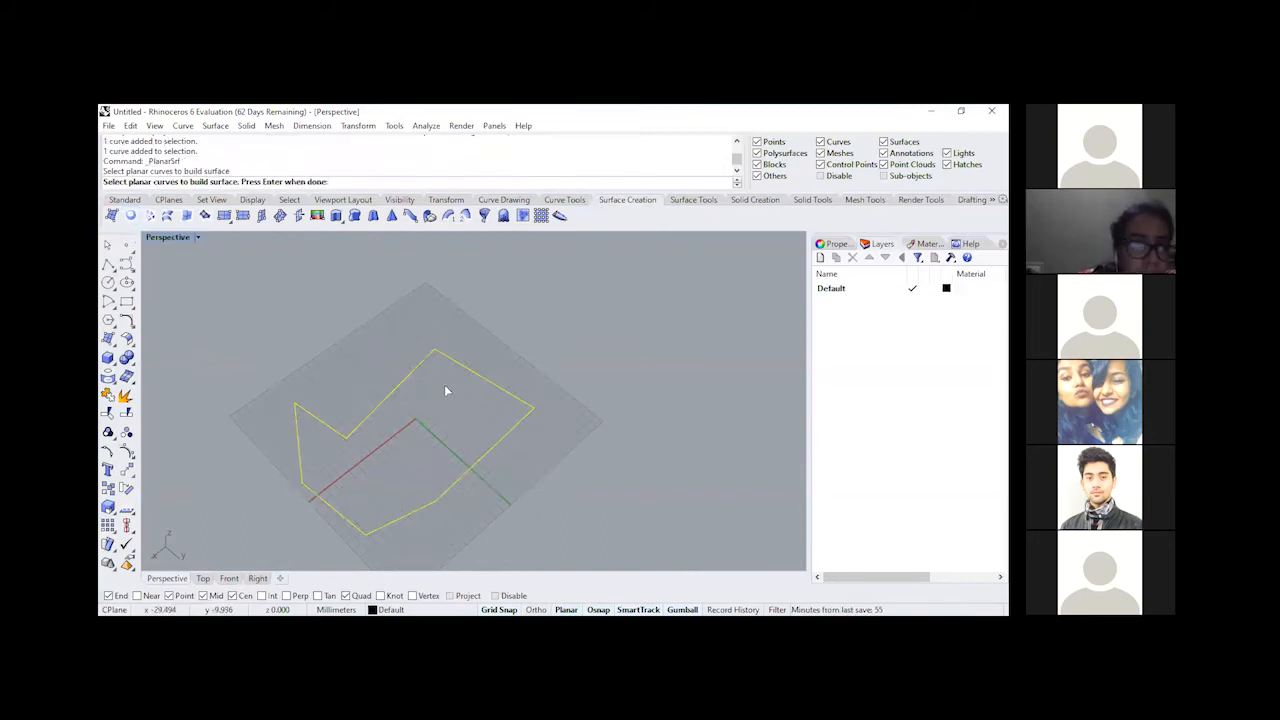
{"action": "key", "text": "Return"}
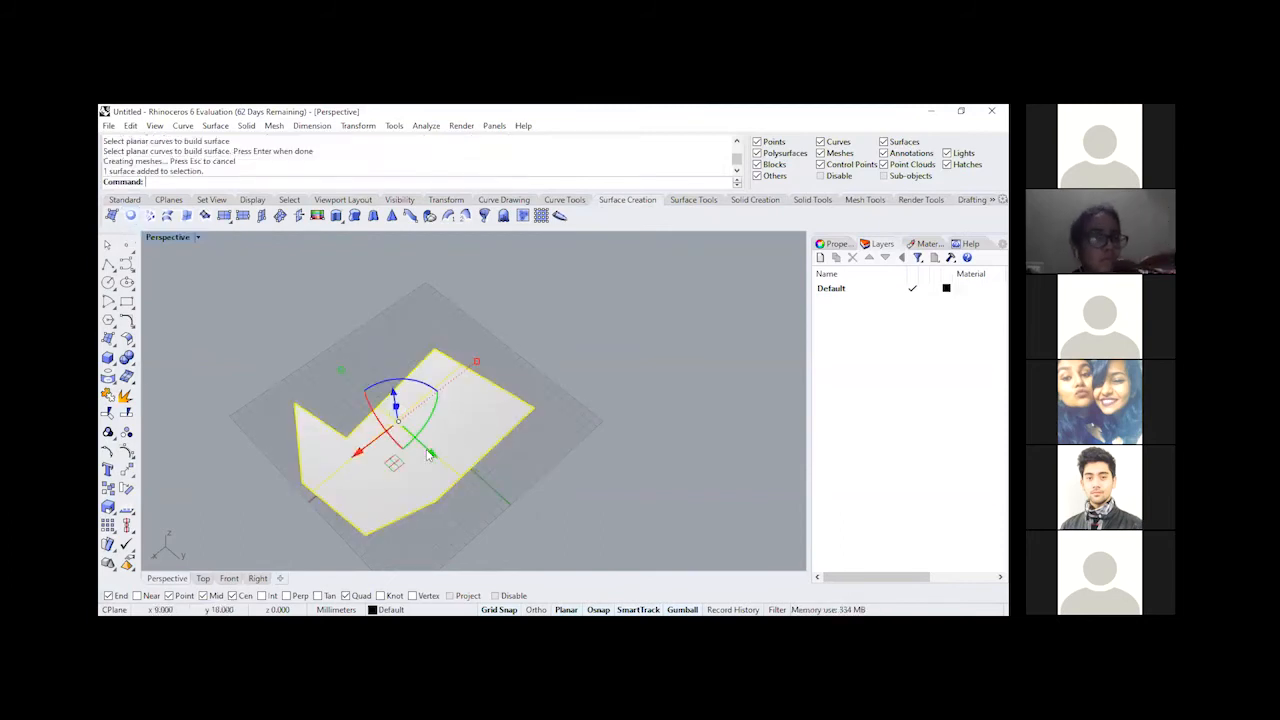
{"action": "left_click", "coordinate": [476, 515]}
{"action": "mouse_move", "coordinate": [432, 542]}
{"action": "right_mouse_down"}
{"action": "mouse_move", "coordinate": [447, 440]}
{"action": "mouse_move", "coordinate": [514, 400]}
{"action": "mouse_move", "coordinate": [737, 446]}
{"action": "mouse_move", "coordinate": [437, 525]}
{"action": "mouse_move", "coordinate": [420, 546]}
{"action": "right_mouse_up"}
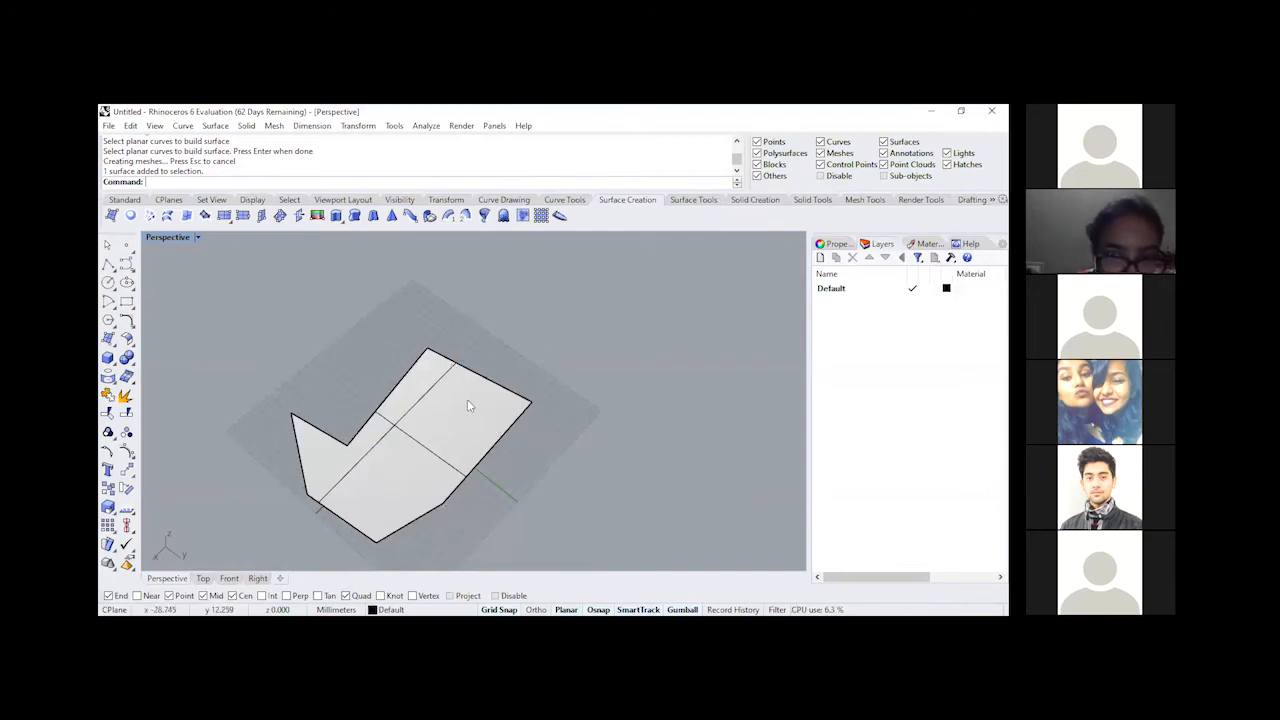
Step: Delete the planar surface with its boundary curve, and start a new polyline with five points on the grid in the Perspective view
{"action": "left_click_drag", "start_coordinate": [512, 326], "coordinate": [415, 440]}
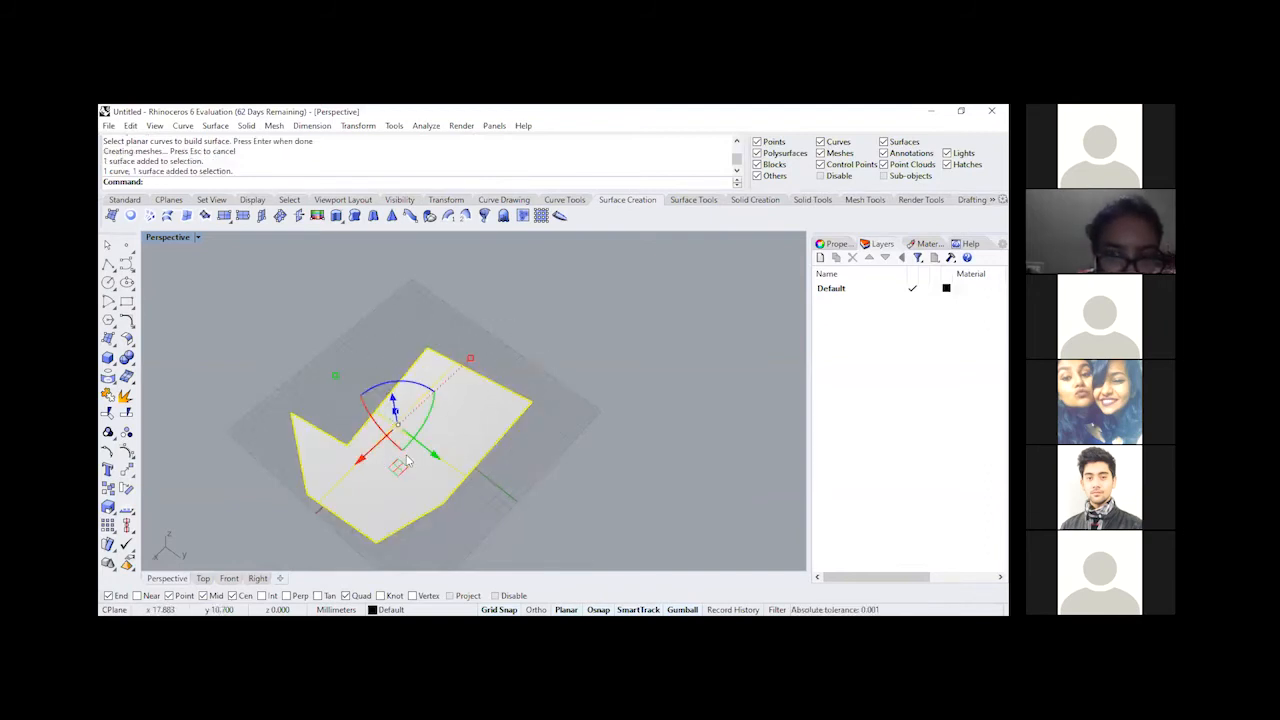
{"action": "key", "text": "Delete"}
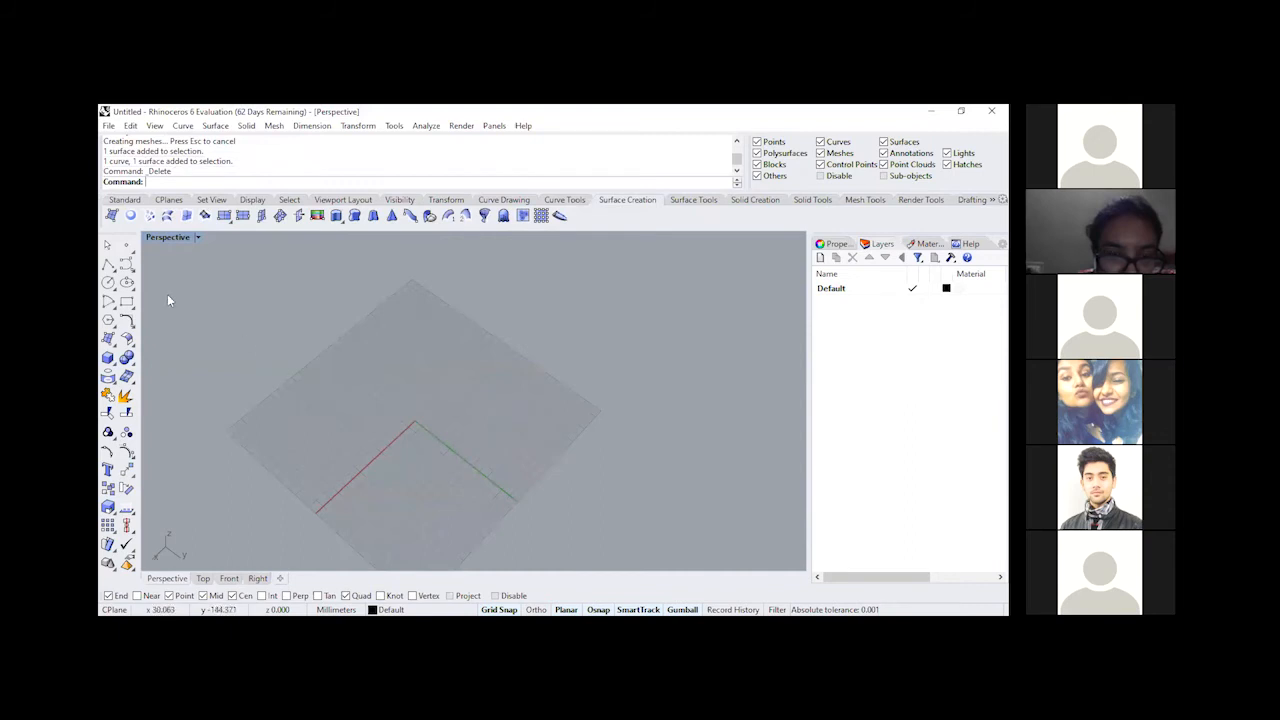
{"action": "left_click", "coordinate": [107, 263]}
{"action": "left_click", "coordinate": [337, 381]}
{"action": "left_click", "coordinate": [396, 332]}
{"action": "left_click", "coordinate": [534, 399]}
{"action": "left_click", "coordinate": [438, 486]}
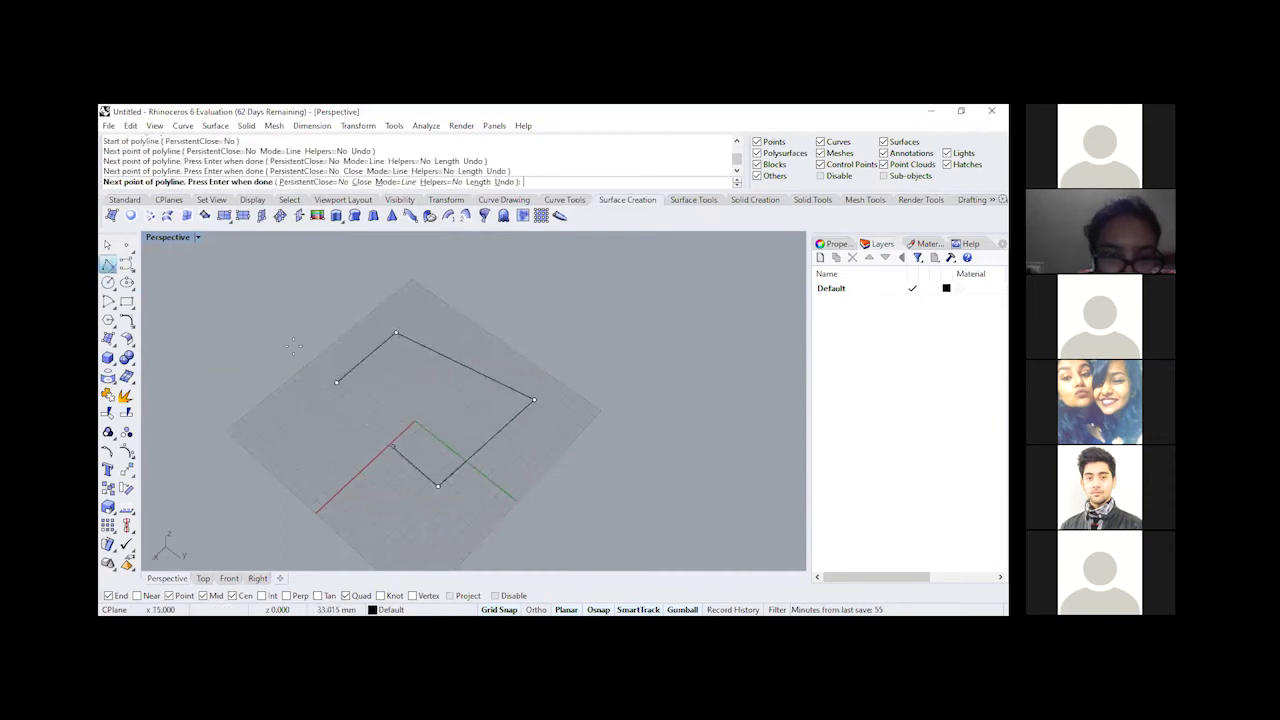
{"action": "left_click", "coordinate": [381, 500]}
Step: Continue the polyline above the grid plane in the other viewports, close it at its start point, and inspect it in the maximized Perspective view
{"action": "key", "text": "ctrl+m"}
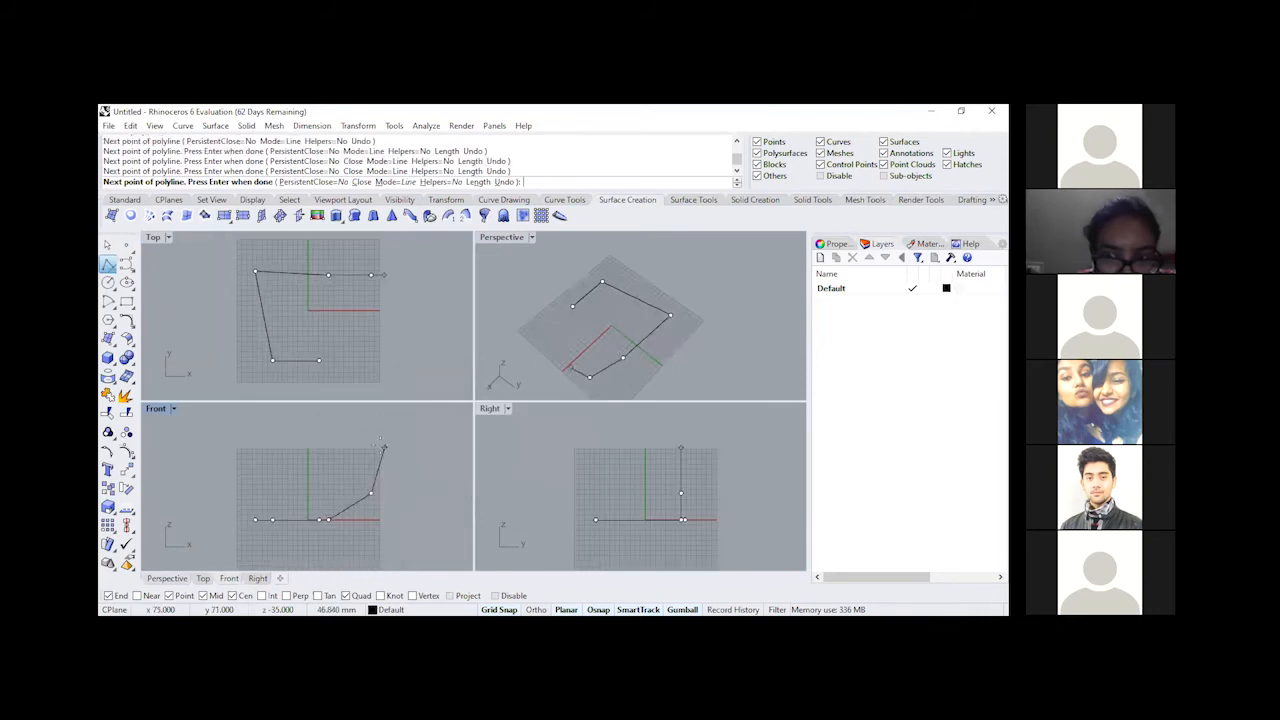
{"action": "left_click", "coordinate": [383, 447]}
{"action": "left_click", "coordinate": [337, 430]}
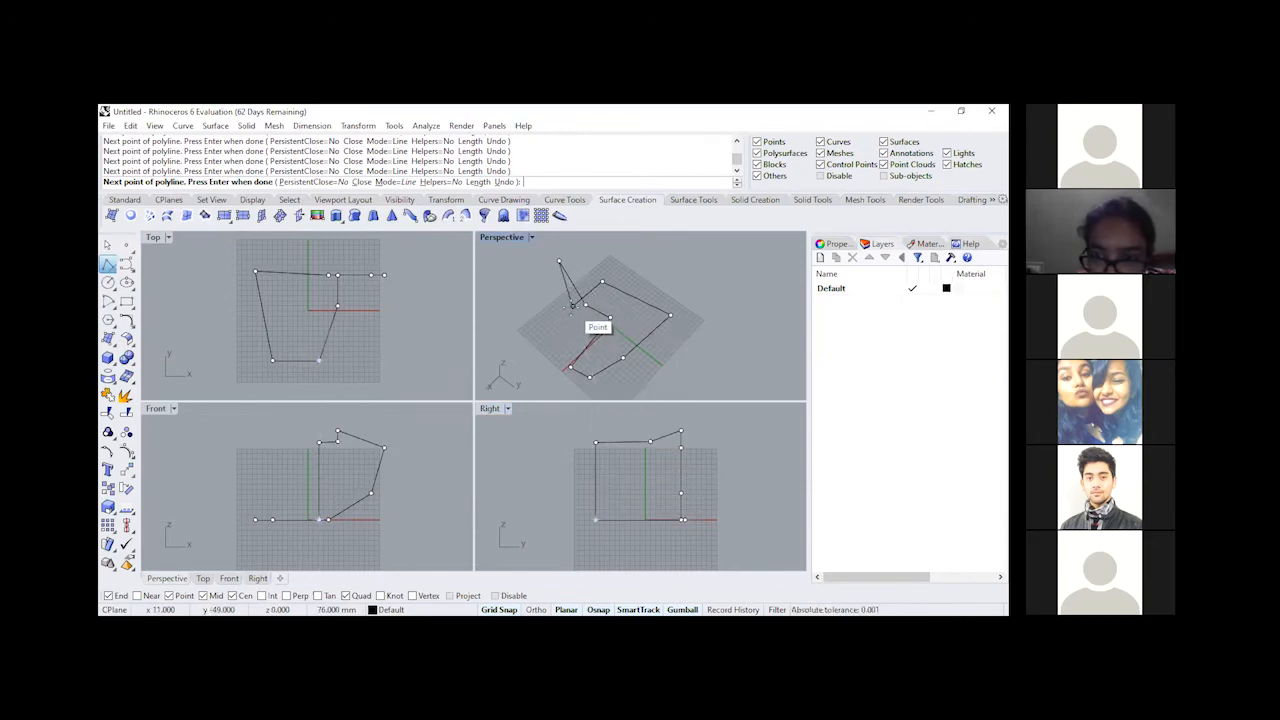
{"action": "key", "text": "Return"}
{"action": "double_click", "coordinate": [517, 243]}
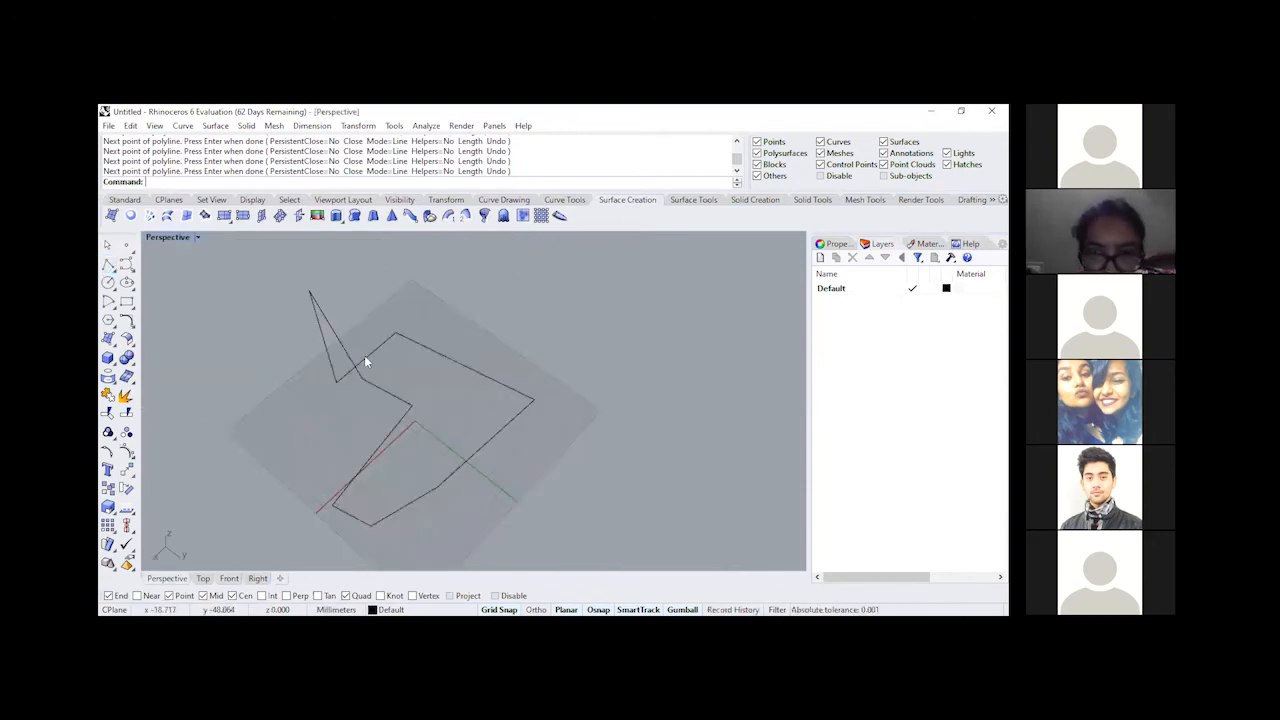
{"action": "scroll", "coordinate": [547, 406], "scroll_direction": "up", "scroll_amount": 5}
{"action": "scroll", "coordinate": [394, 477], "scroll_direction": "down", "scroll_amount": 5}
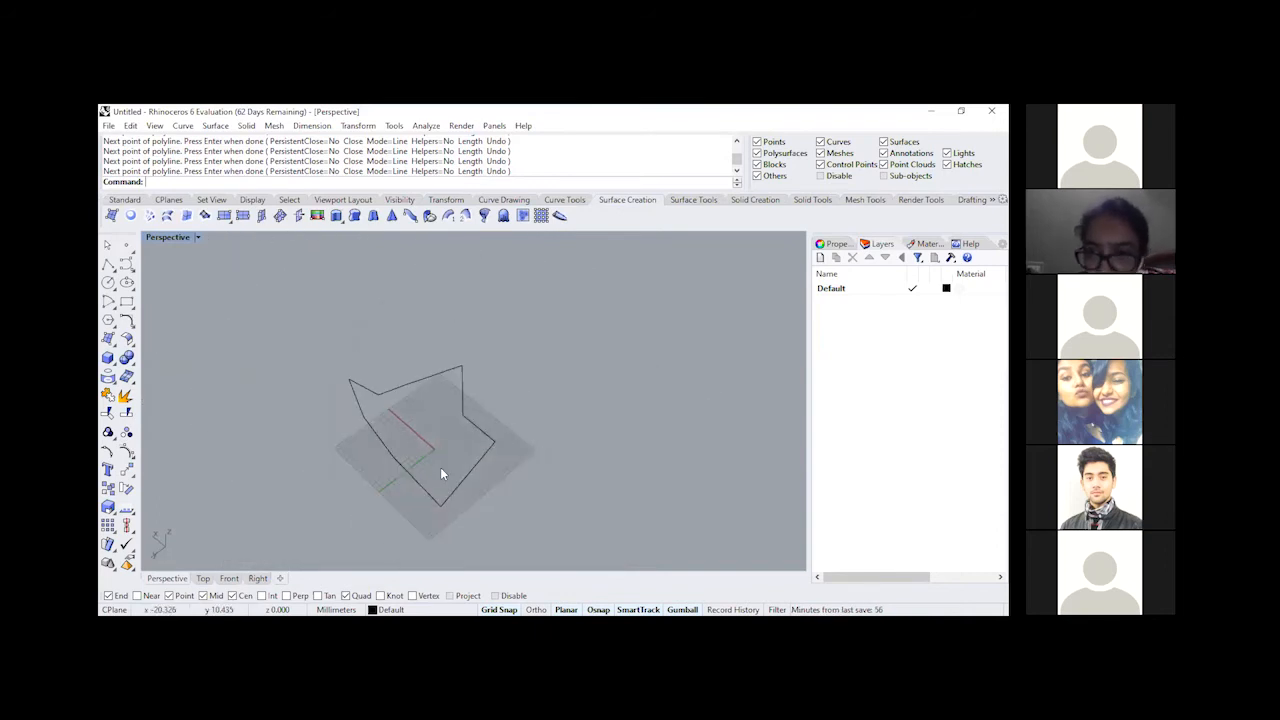
Step: Build a Patch surface from the closed non-planar polyline with 5 U spans and 10 V spans, and inspect it from several angles
{"action": "right_click_drag", "start_coordinate": [443, 471], "coordinate": [407, 360]}
{"action": "left_click", "coordinate": [407, 360]}
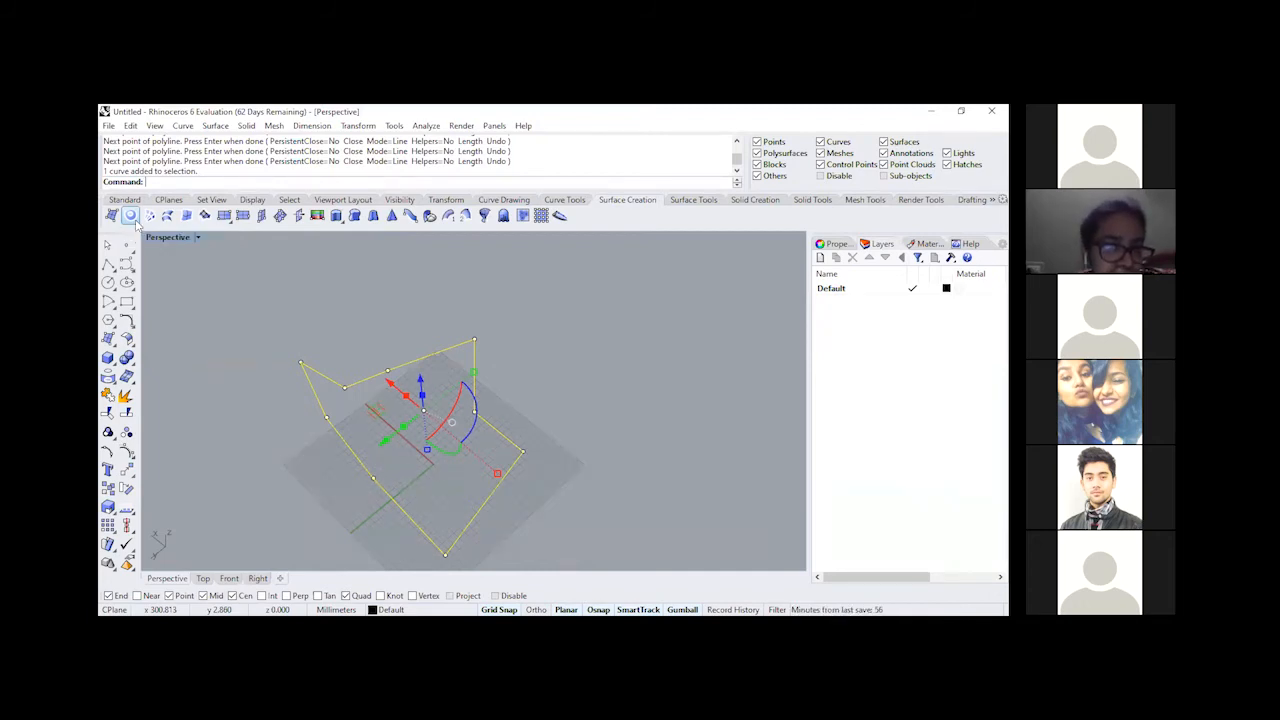
{"action": "left_click", "coordinate": [205, 216]}
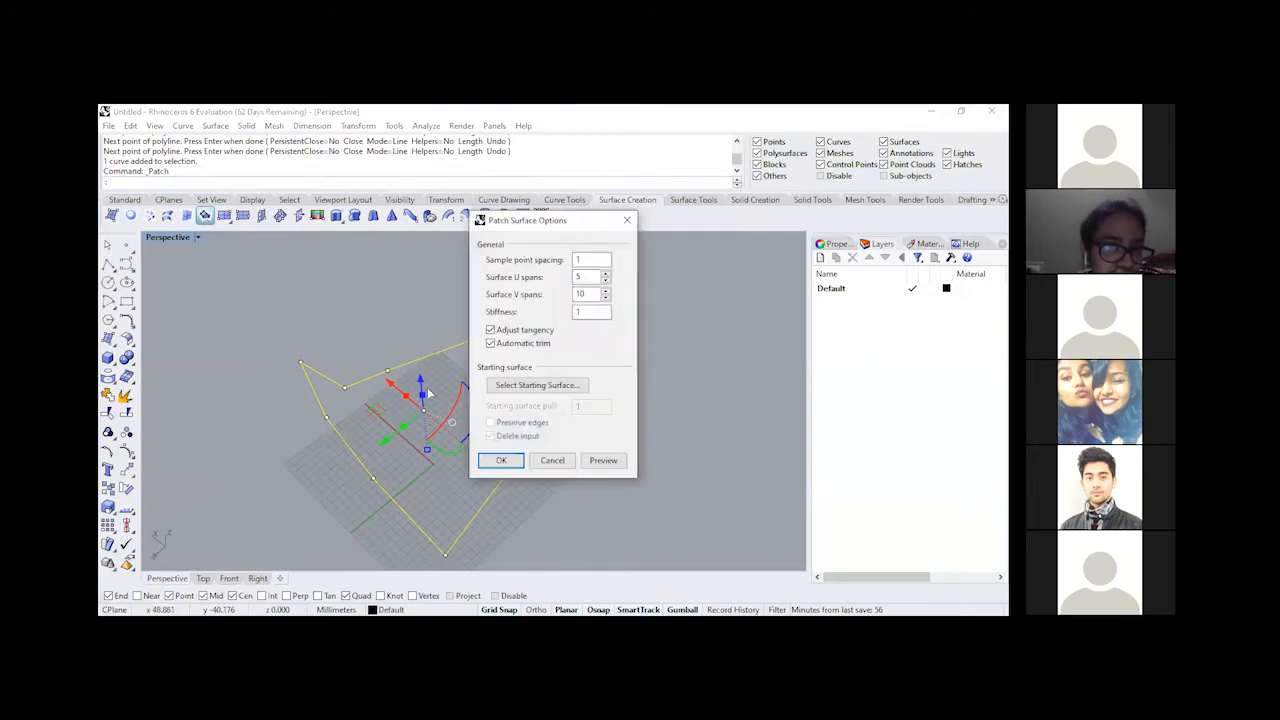
{"action": "left_click", "coordinate": [503, 460]}
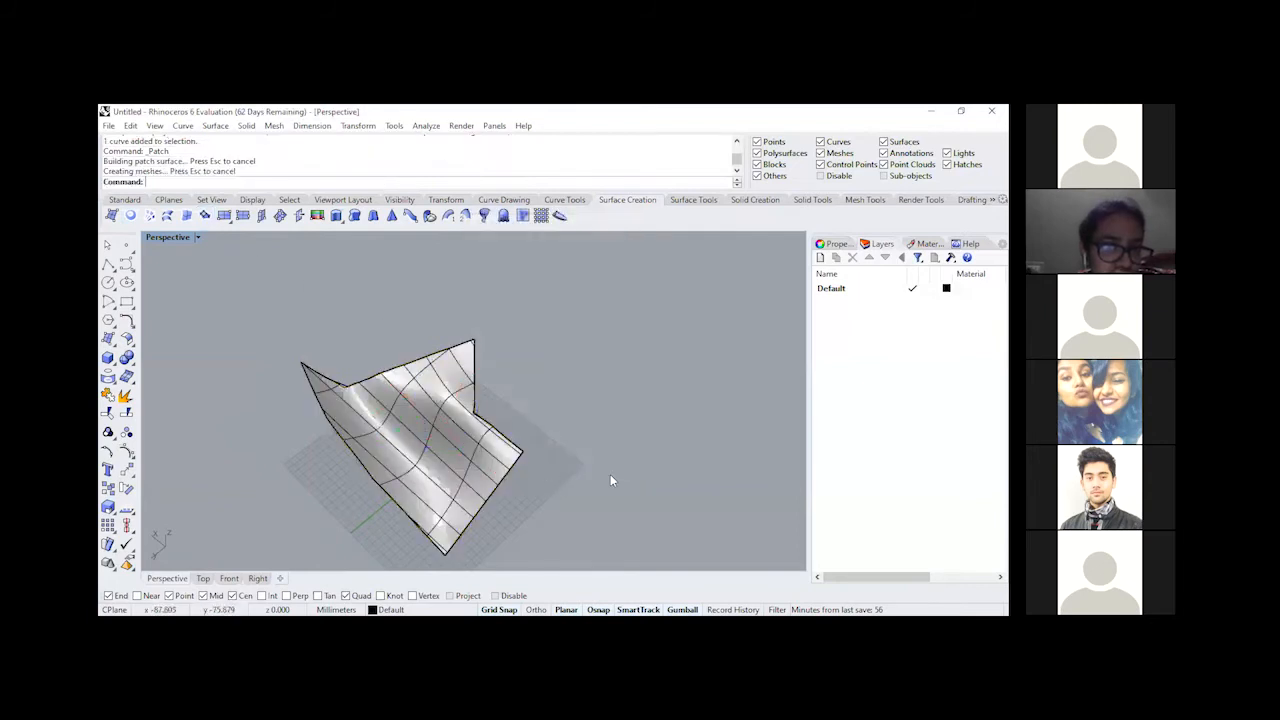
{"action": "right_click_drag", "start_coordinate": [484, 533], "coordinate": [530, 474]}
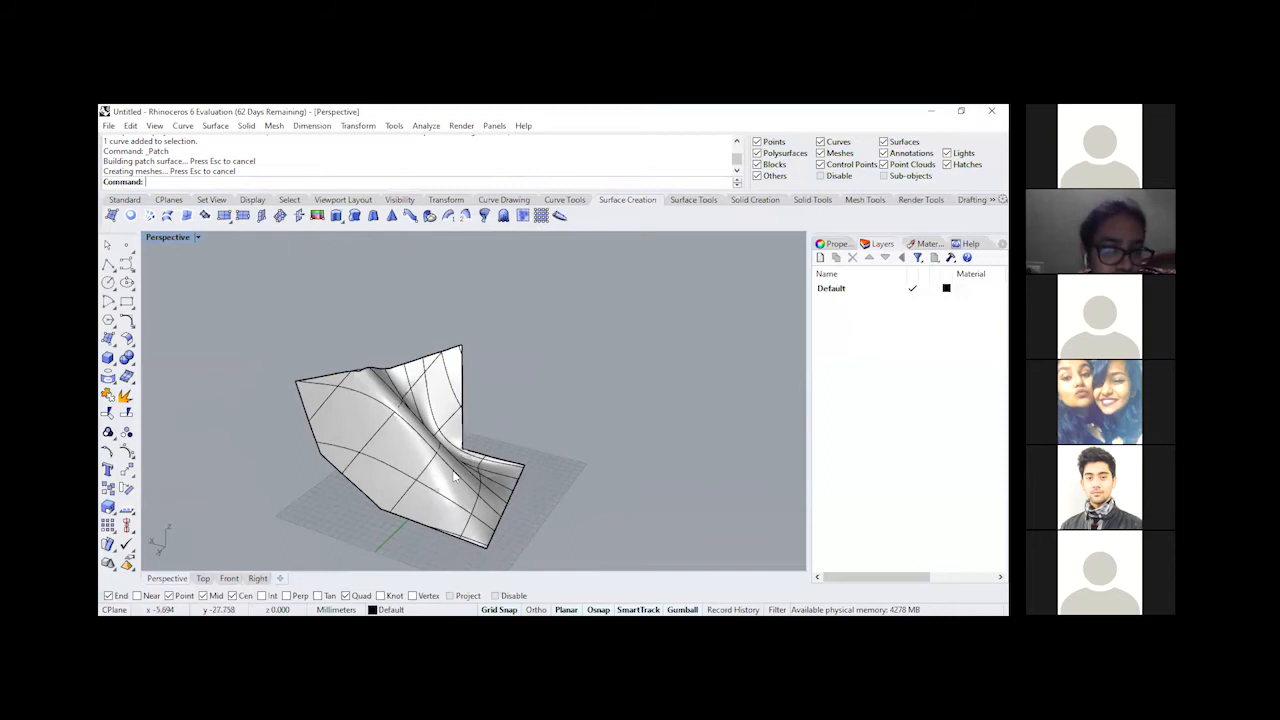
{"action": "right_click_drag", "start_coordinate": [530, 481], "coordinate": [304, 505]}
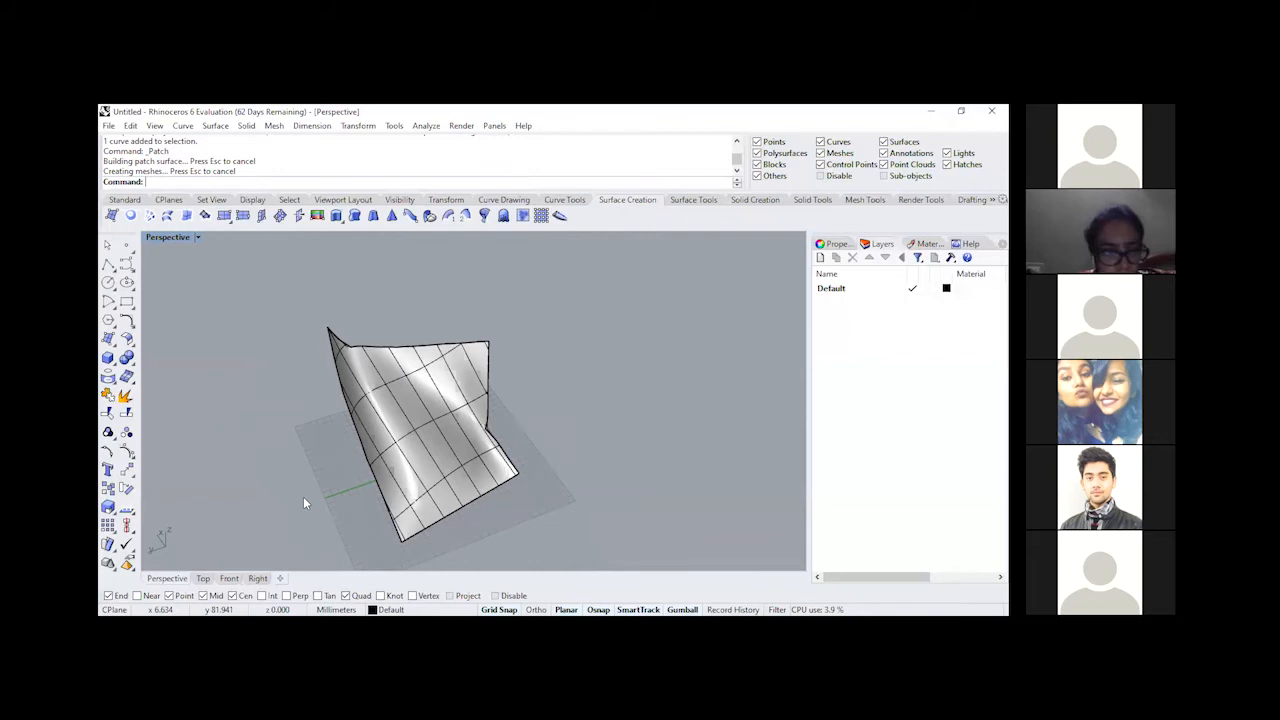
Step: Delete the patch surface and its polyline boundary
{"action": "left_click", "coordinate": [414, 439]}
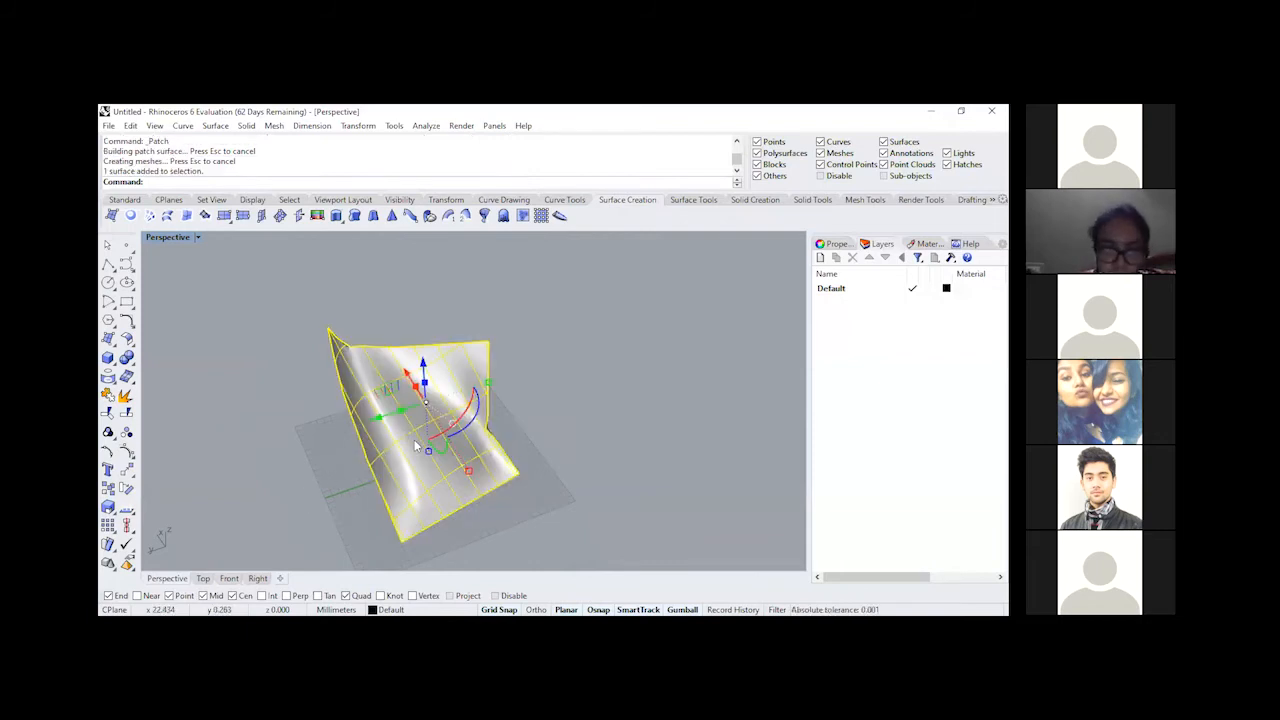
{"action": "key", "text": "Delete"}
{"action": "left_click", "coordinate": [490, 446]}
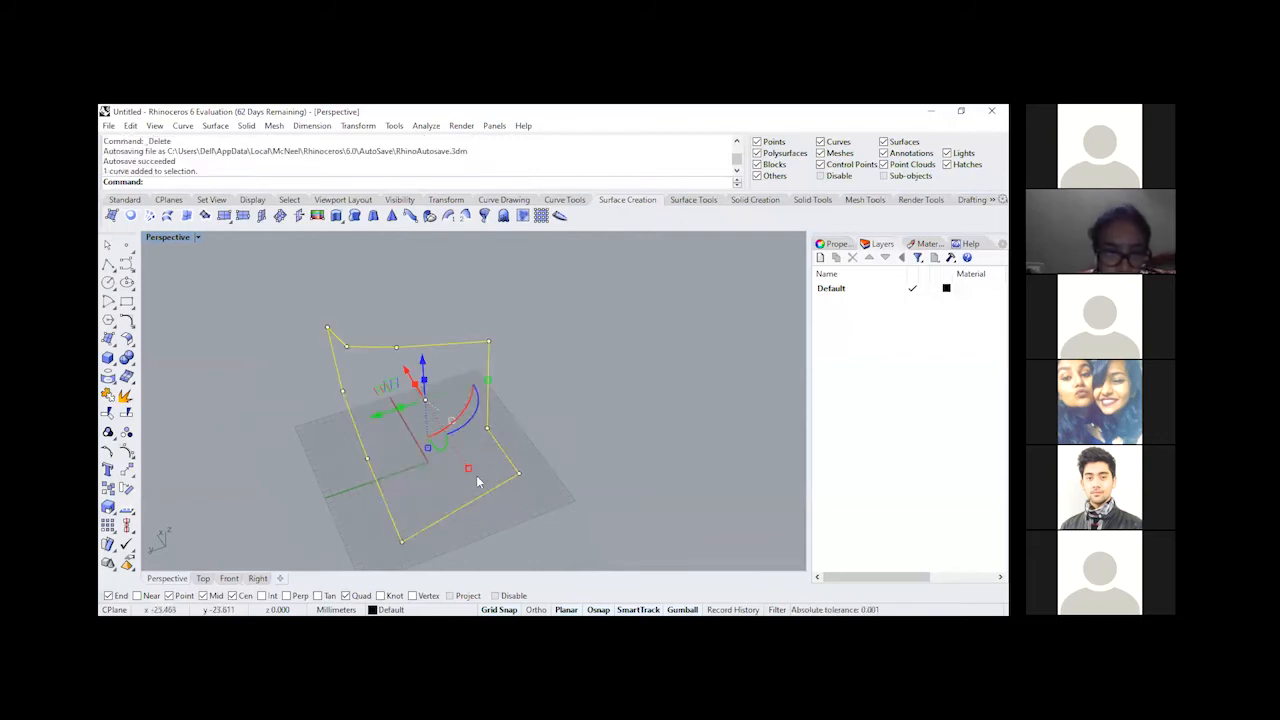
{"action": "key", "text": "Delete"}
{"action": "key", "text": "Delete"}
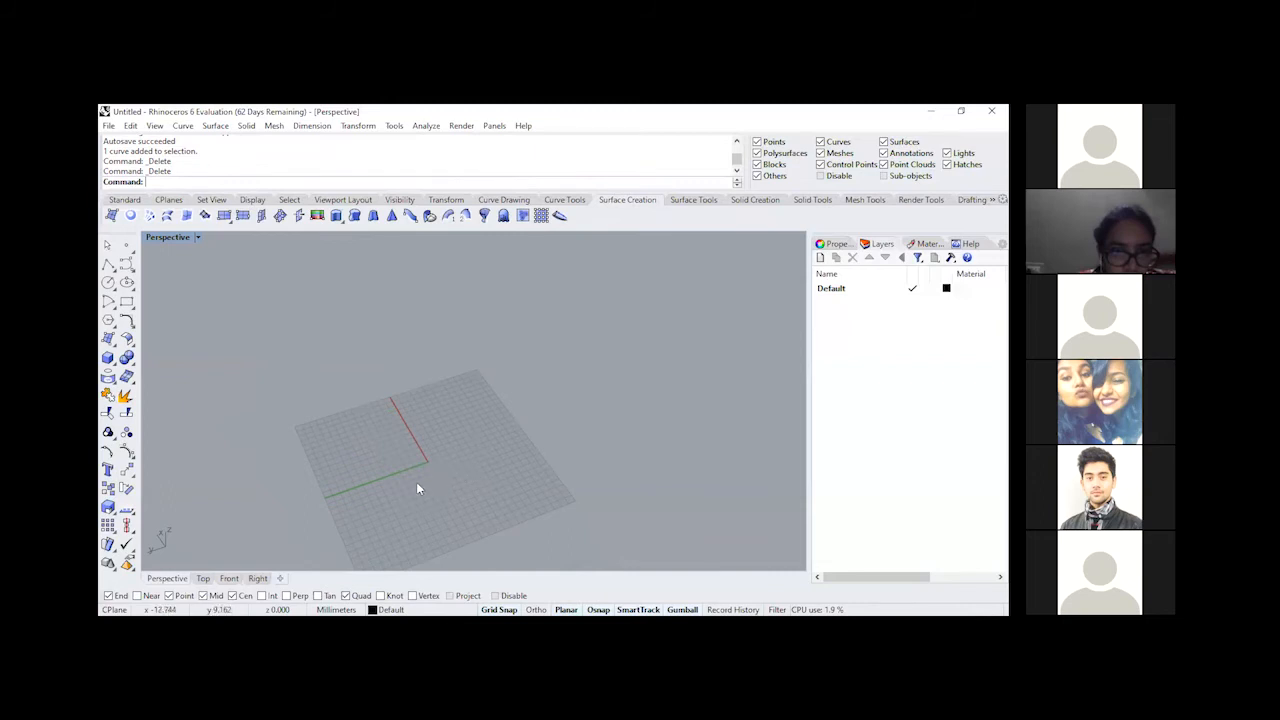
{"action": "scroll", "coordinate": [416, 483], "scroll_direction": "up", "scroll_amount": 6}
{"action": "right_click_drag", "start_coordinate": [453, 425], "coordinate": [479, 406]}
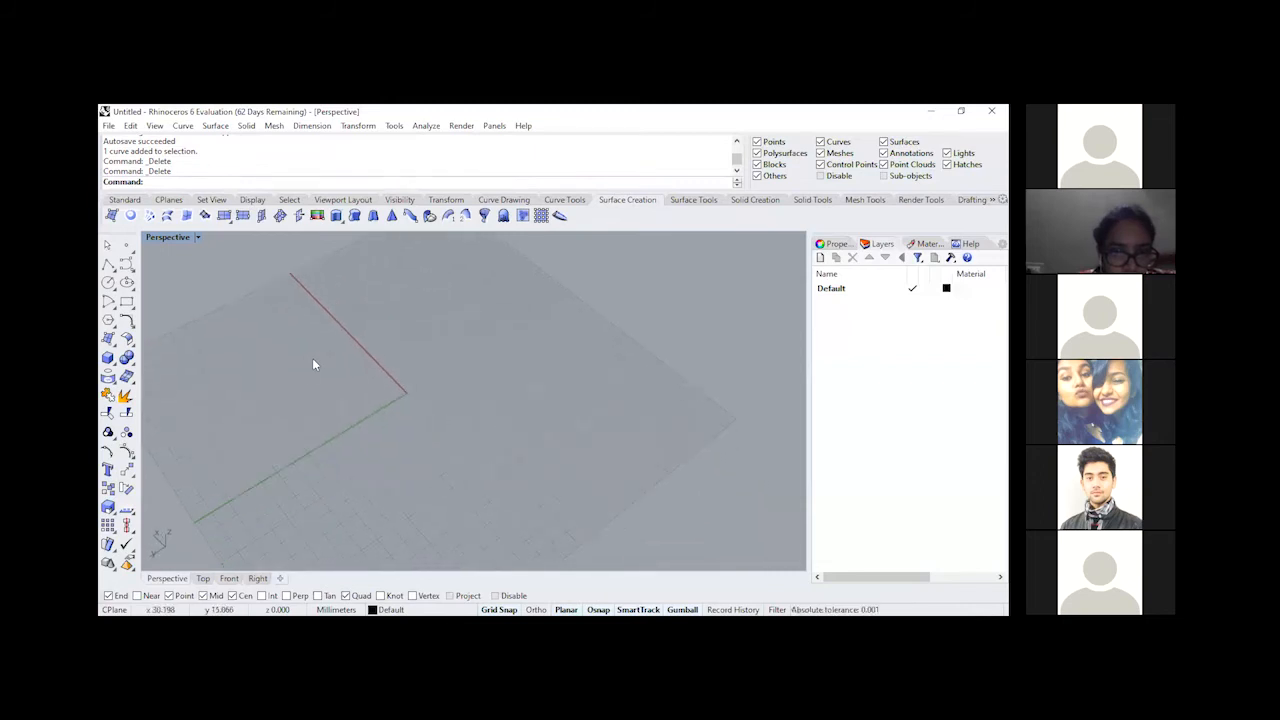
{"action": "right_click_drag", "start_coordinate": [312, 358], "coordinate": [325, 388]}
{"action": "right_click_drag", "start_coordinate": [519, 437], "coordinate": [508, 375]}
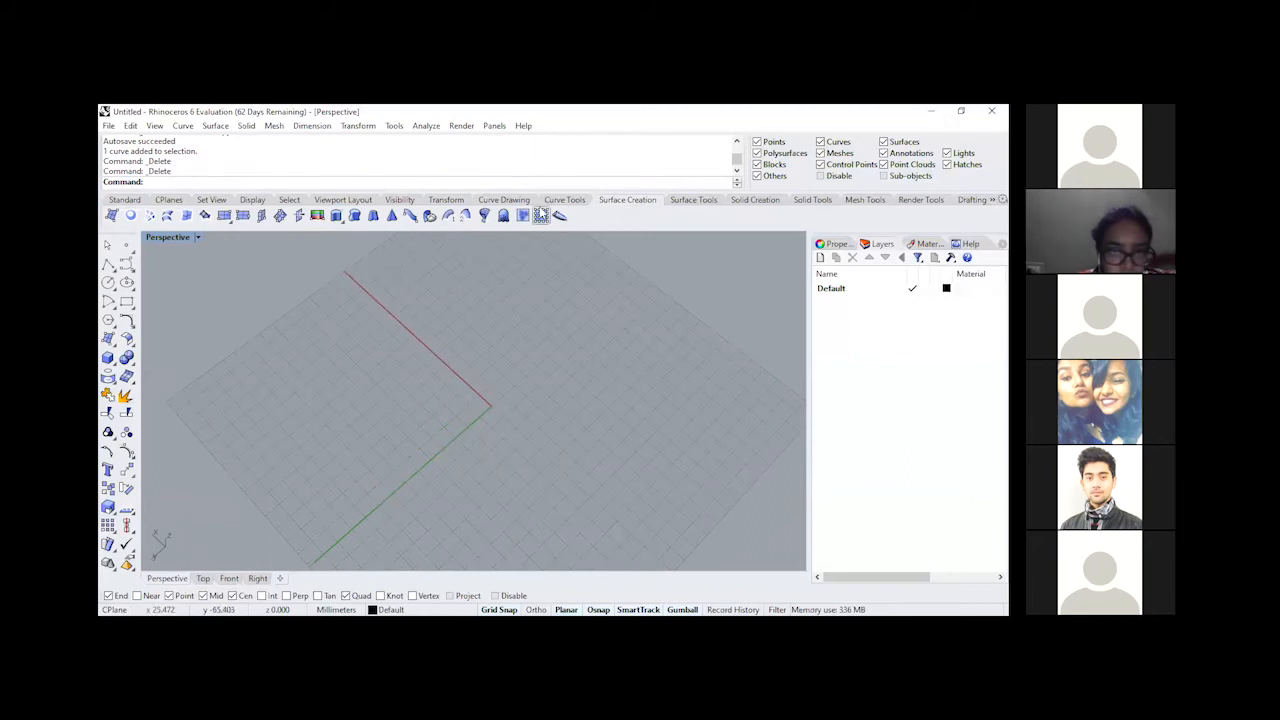
{"action": "left_click", "coordinate": [564, 200]}
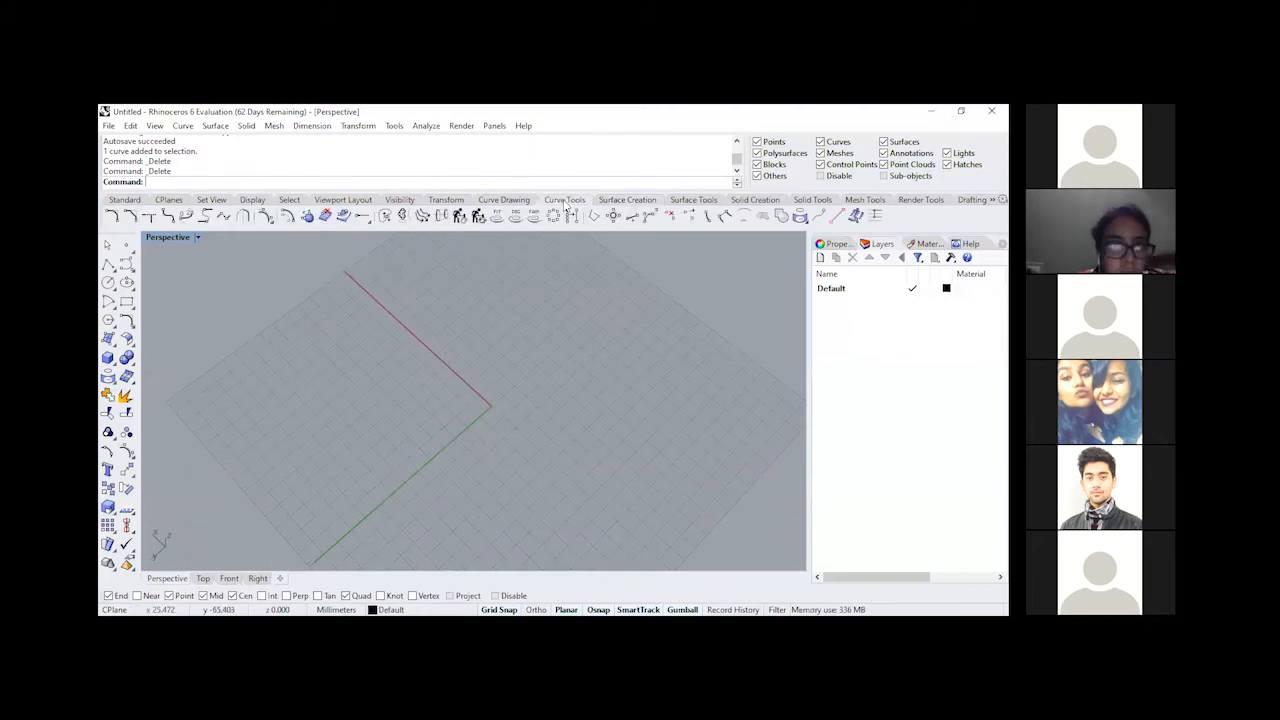
{"action": "left_click", "coordinate": [503, 200]}
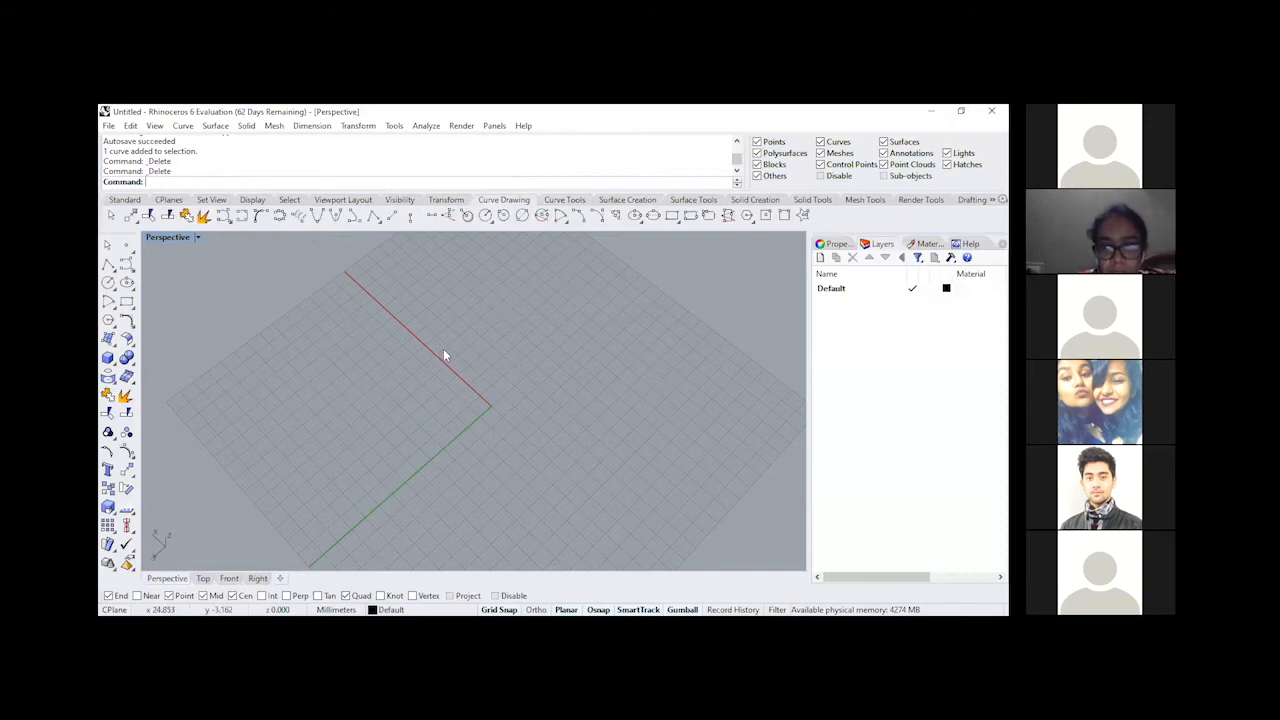
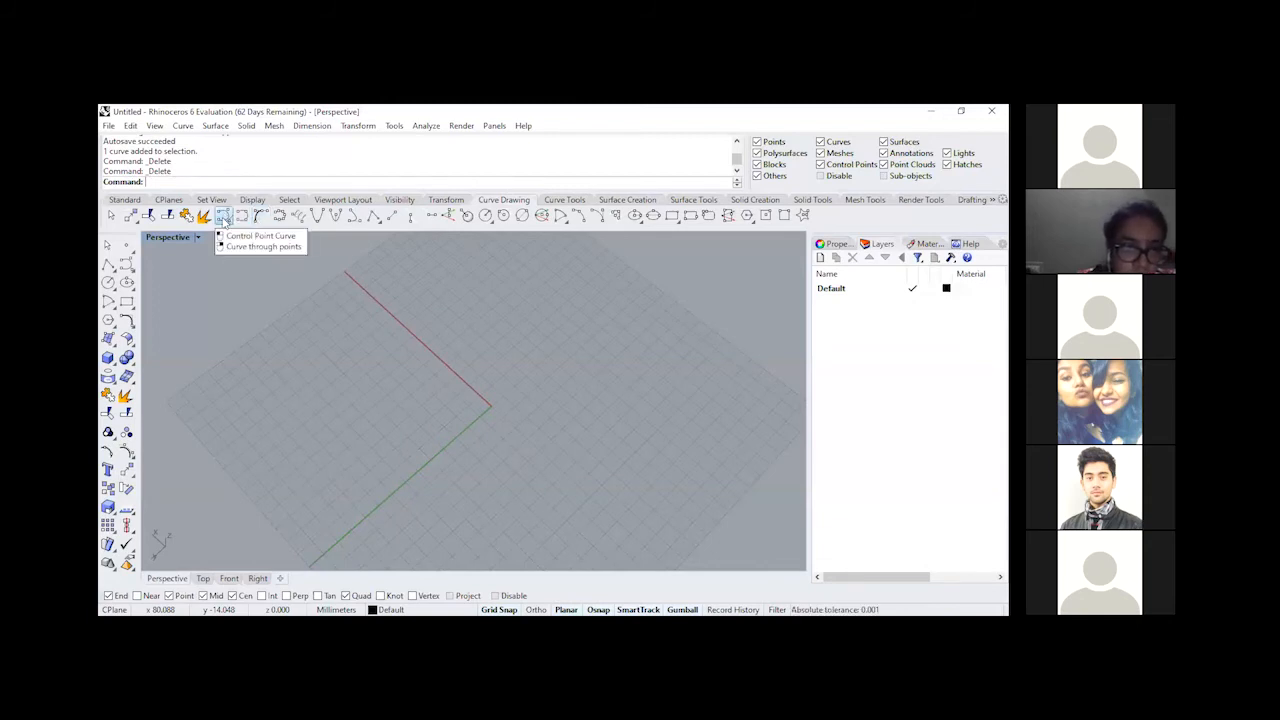
{"action": "left_click", "coordinate": [224, 217]}
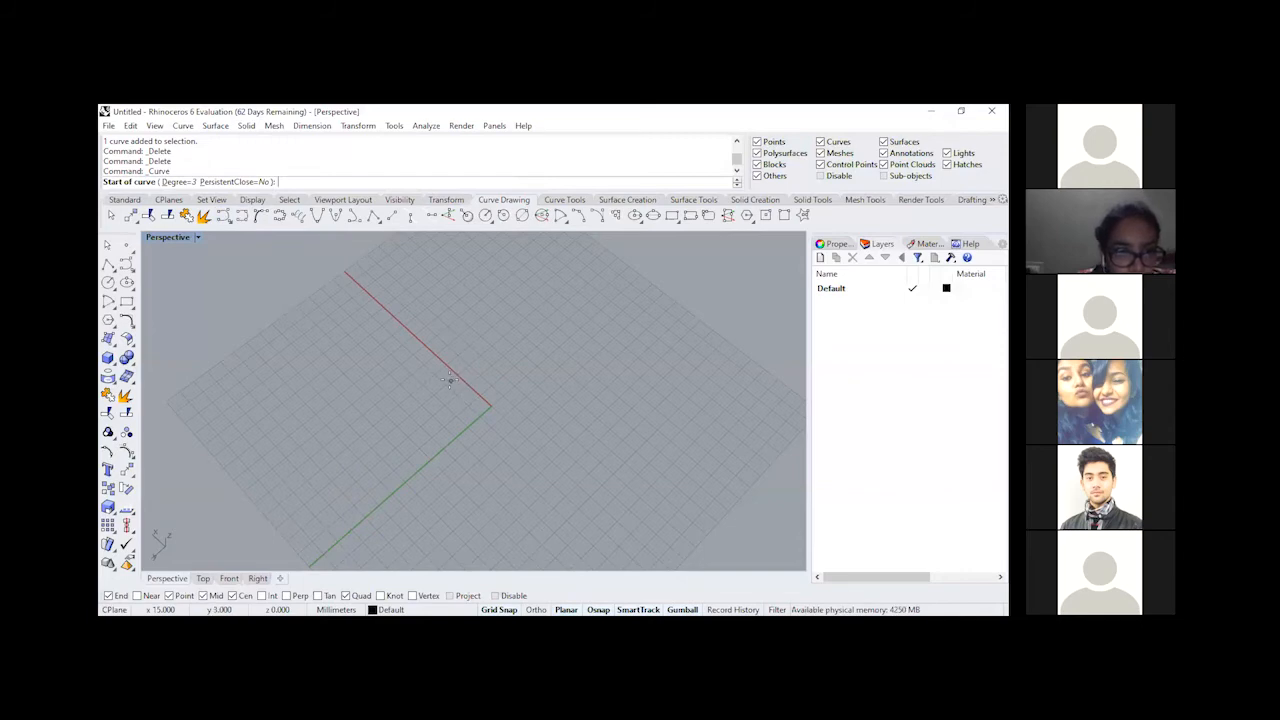
{"action": "key", "text": "Escape"}
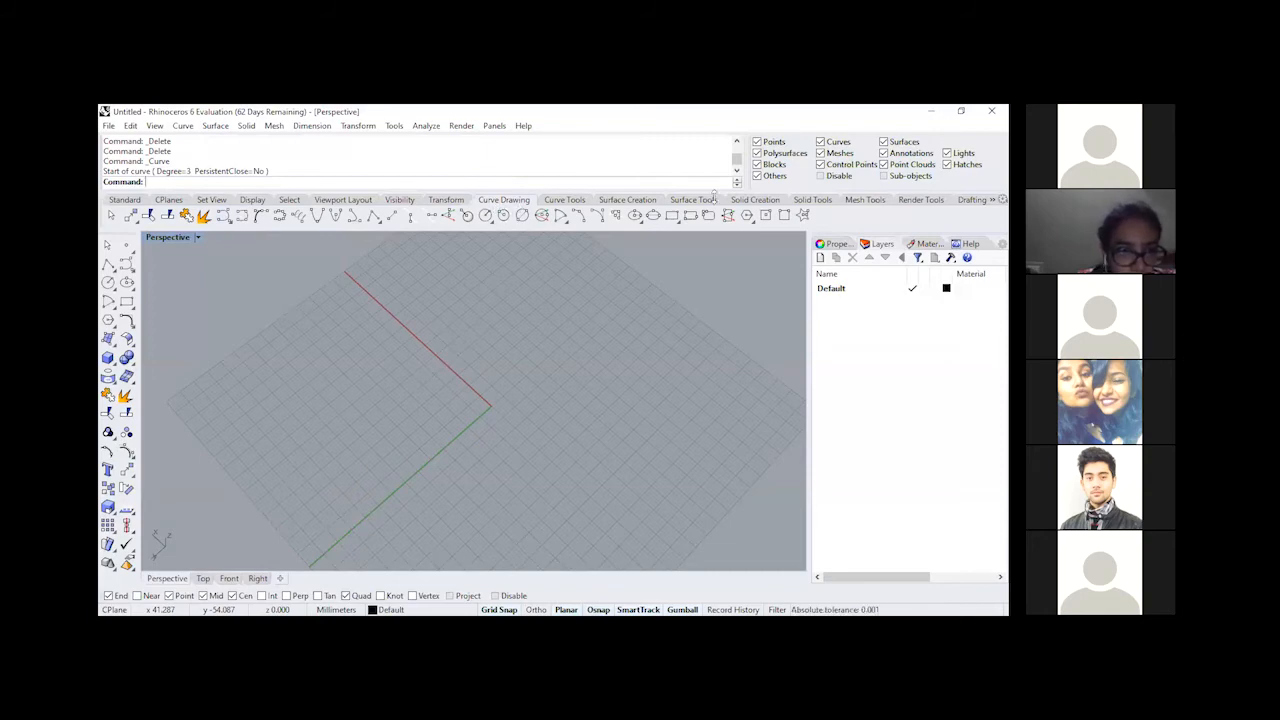
Step: Show the Curve Drawing toolbar as a floating palette over the Perspective view and close it again
{"action": "right_click", "coordinate": [880, 204]}
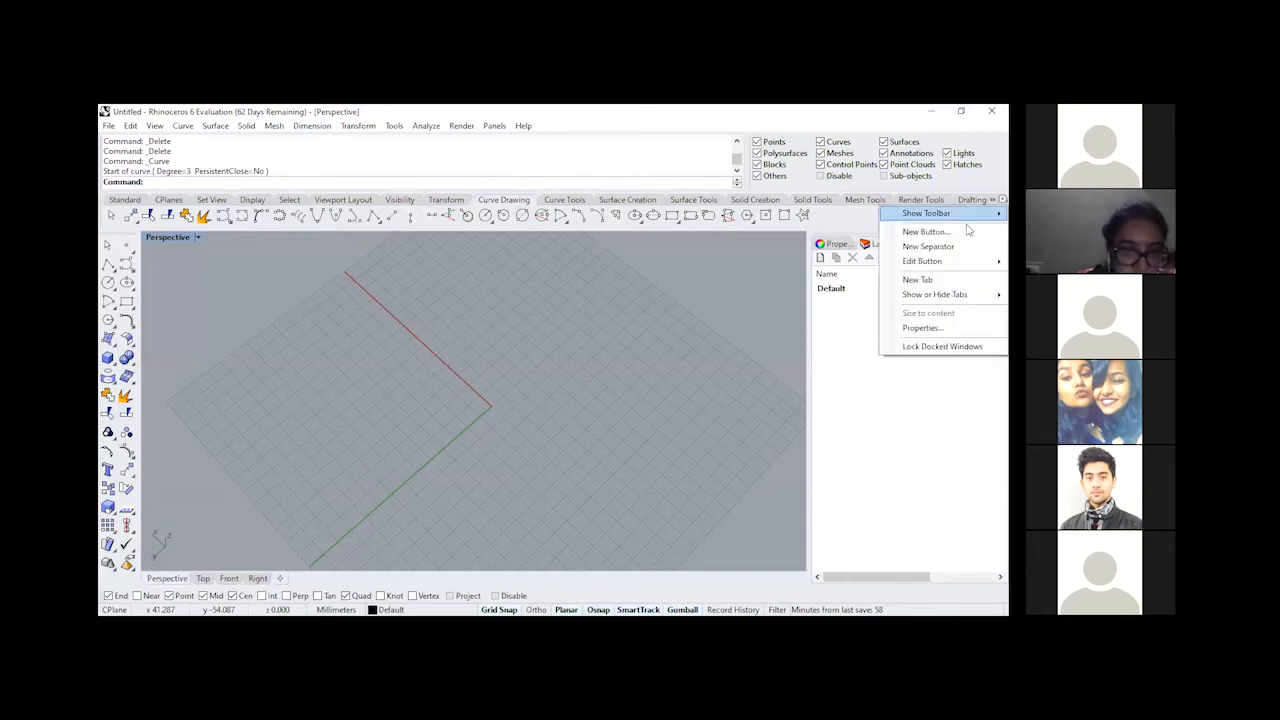
{"action": "mouse_move", "coordinate": [940, 218]}
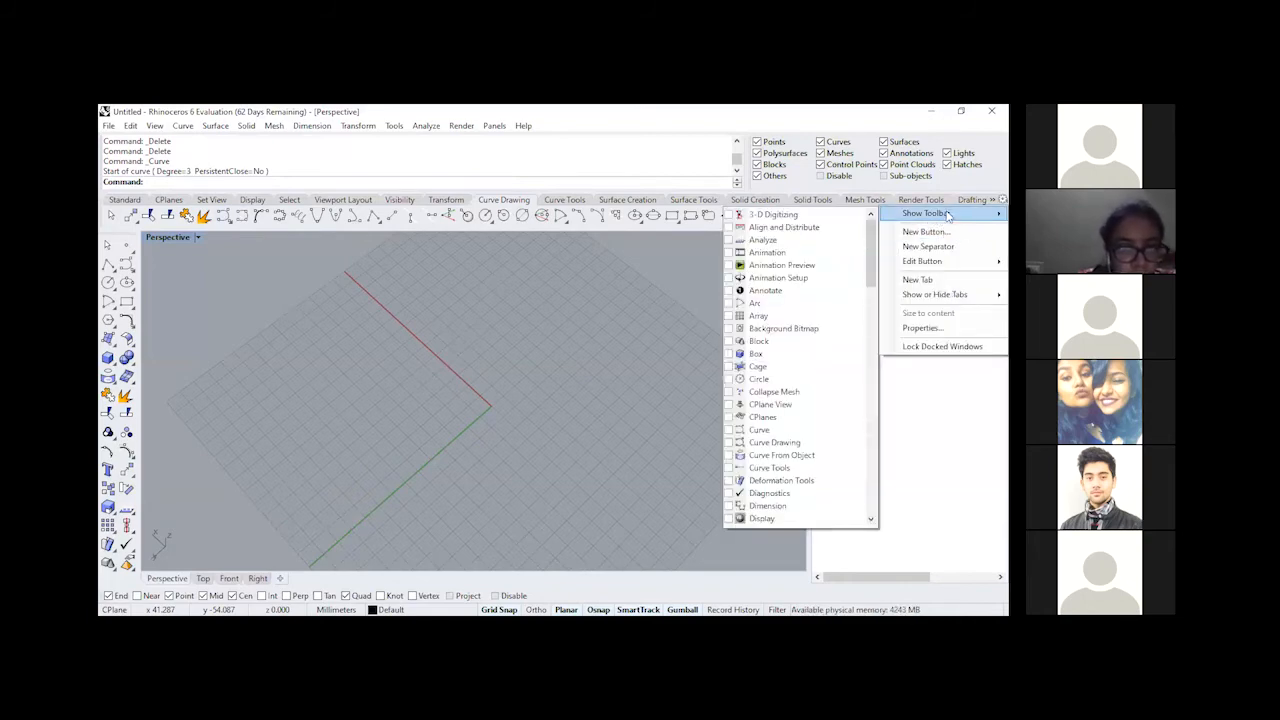
{"action": "scroll", "coordinate": [816, 371], "scroll_direction": "down", "scroll_amount": 4}
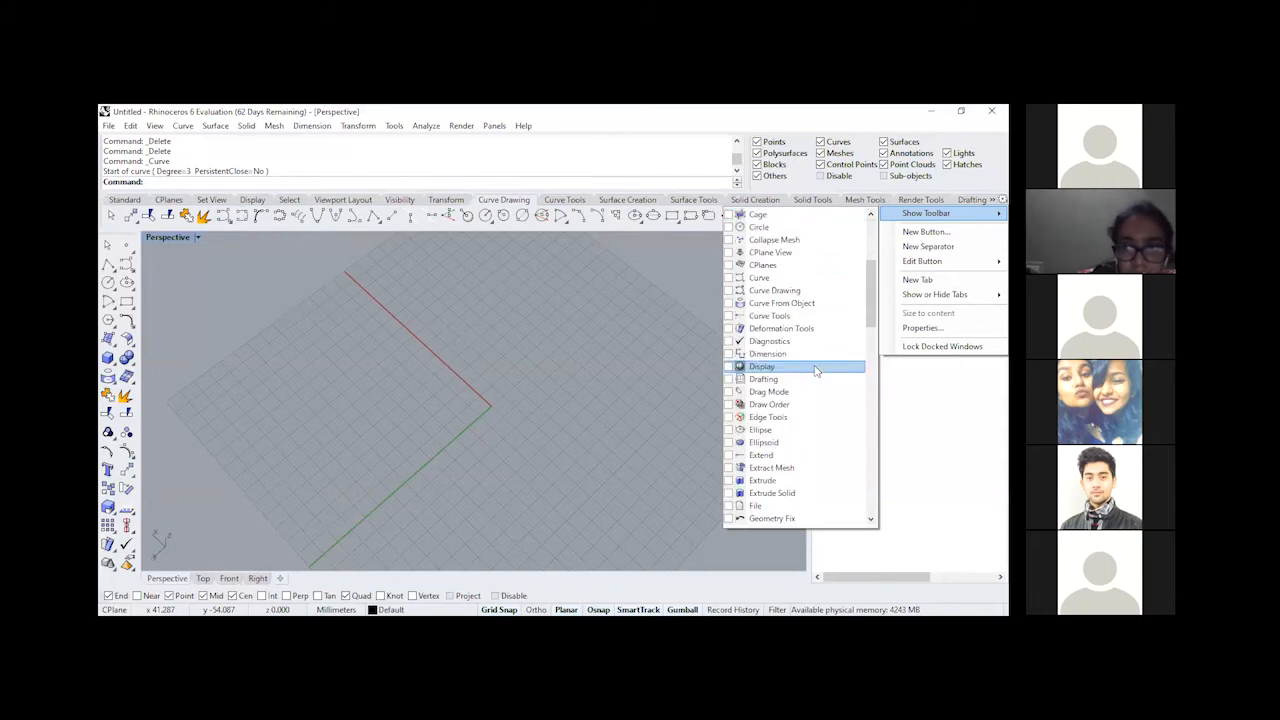
{"action": "scroll", "coordinate": [816, 371], "scroll_direction": "down", "scroll_amount": 10}
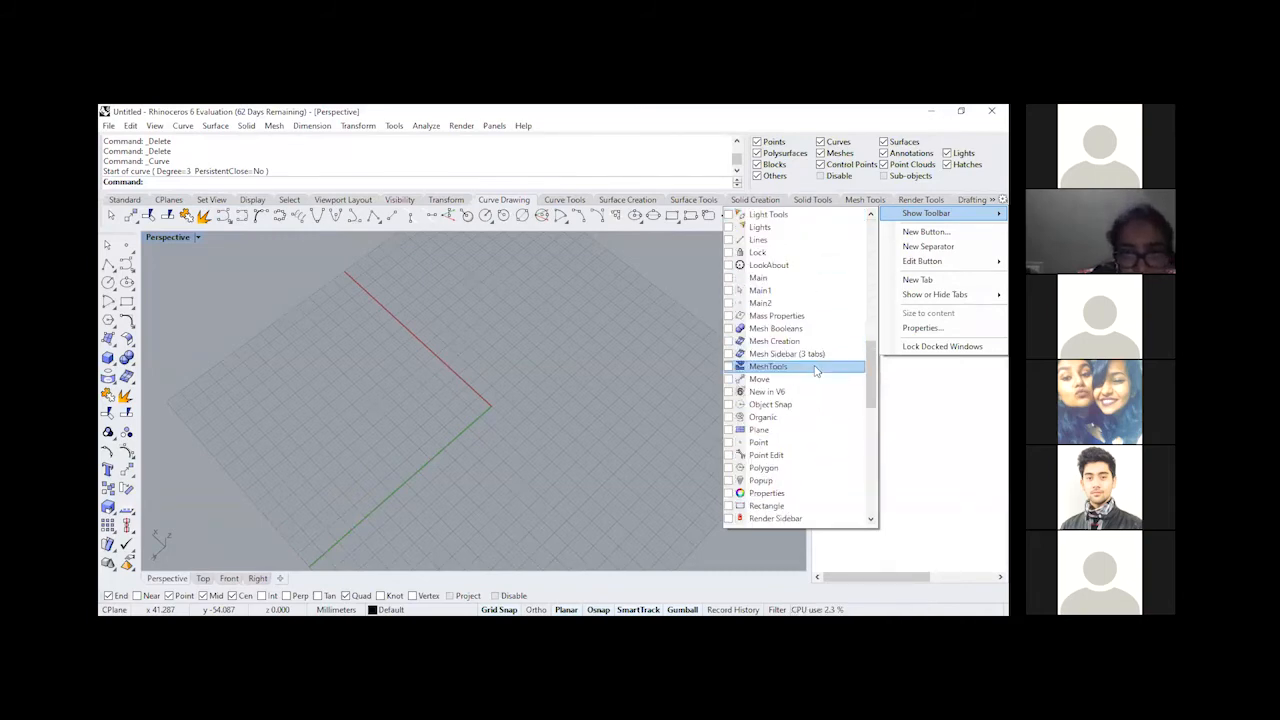
{"action": "scroll", "coordinate": [816, 371], "scroll_direction": "up", "scroll_amount": 13}
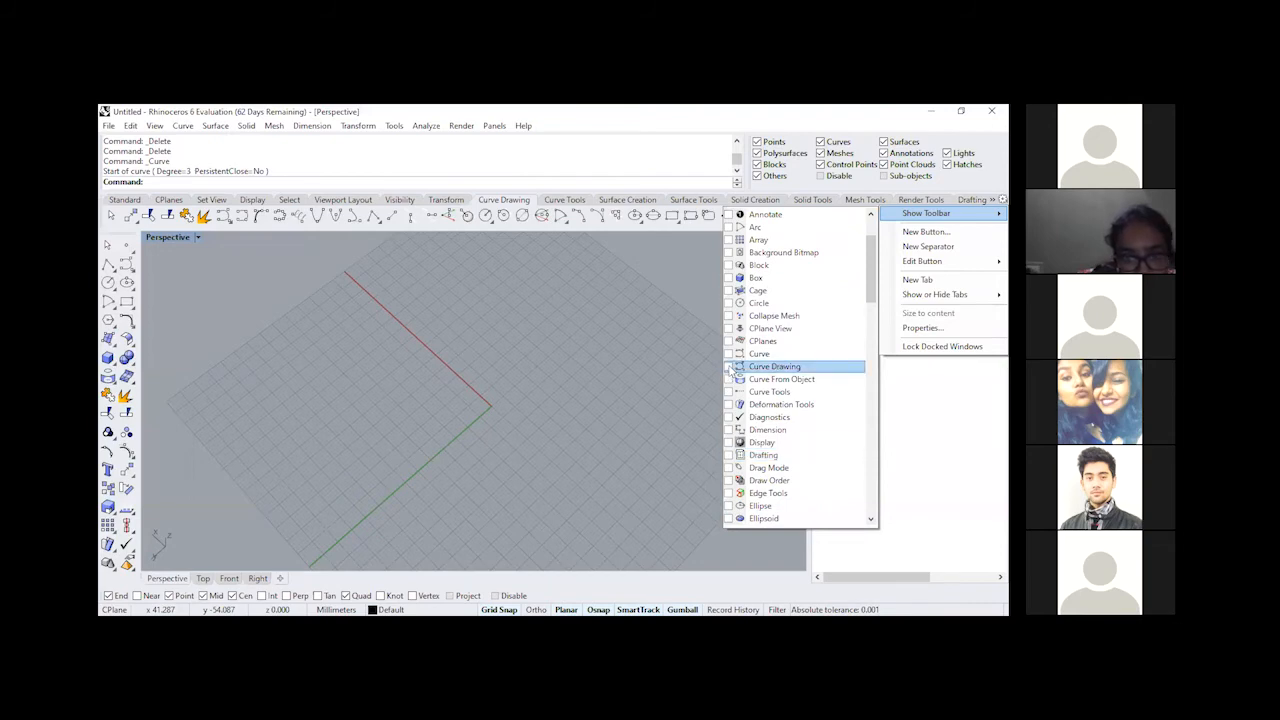
{"action": "left_click", "coordinate": [728, 367]}
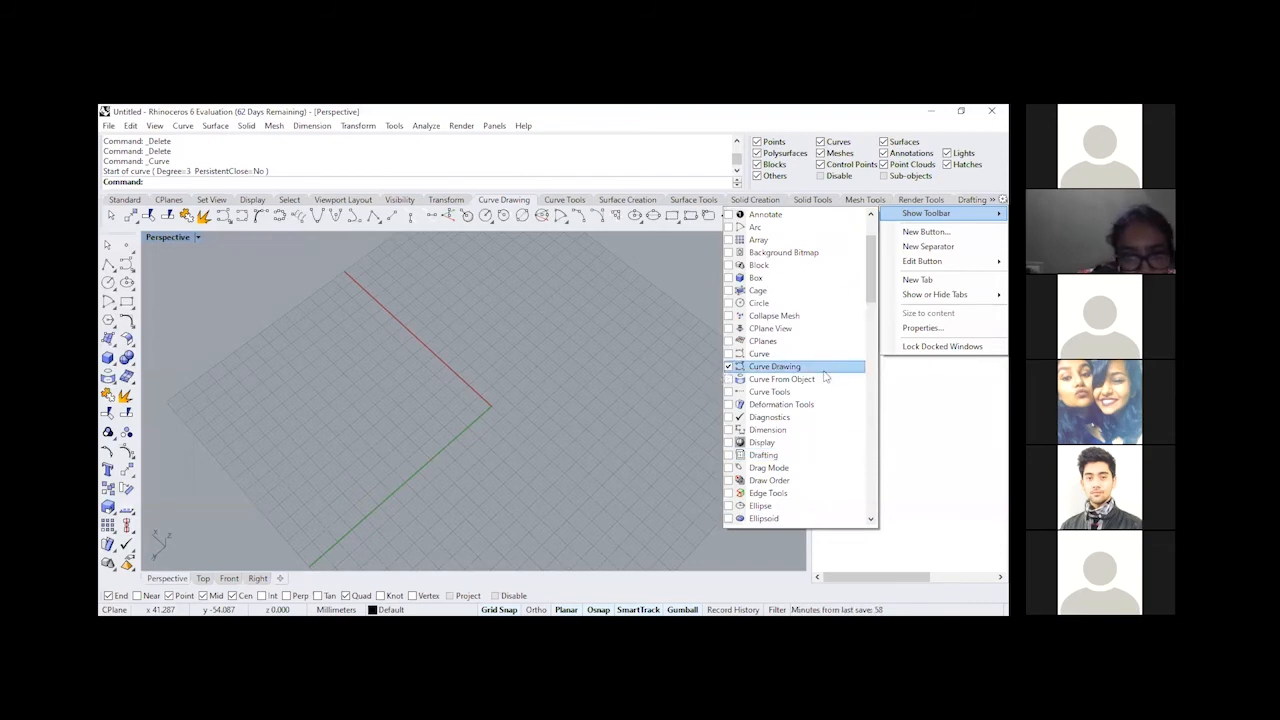
{"action": "left_click", "coordinate": [642, 393]}
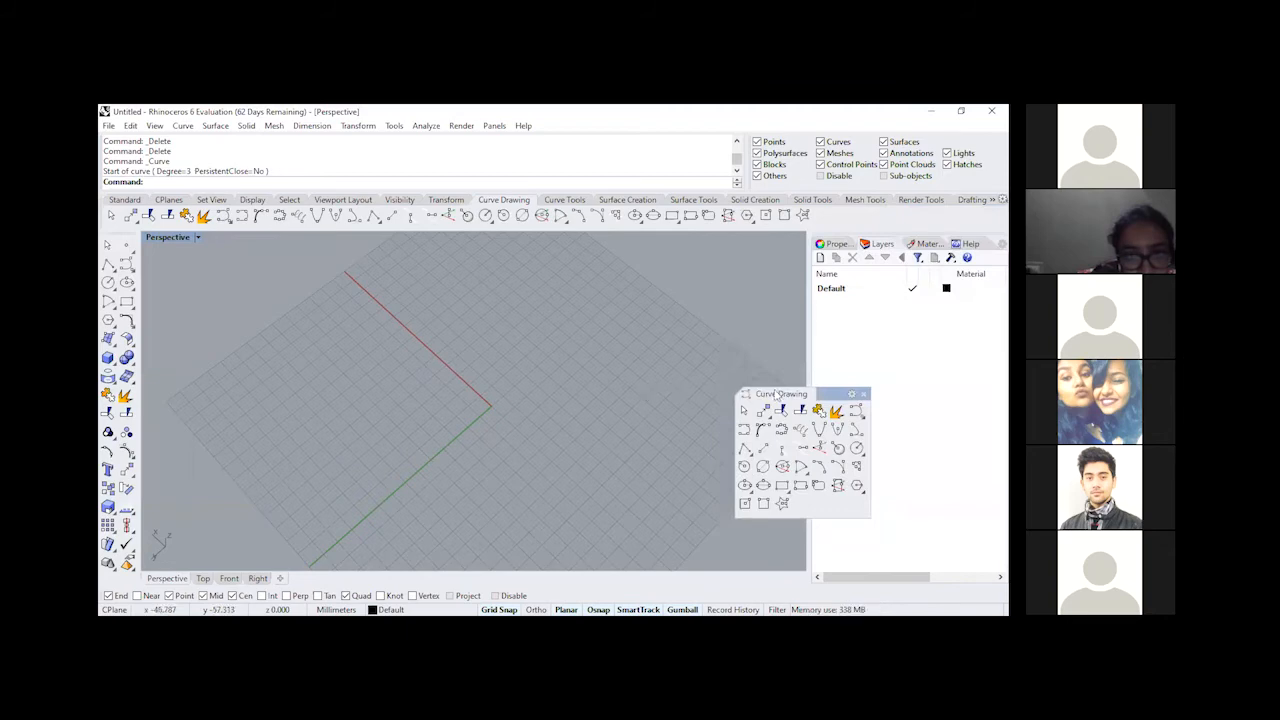
{"action": "mouse_move", "coordinate": [777, 396]}
{"action": "left_mouse_down"}
{"action": "mouse_move", "coordinate": [537, 354]}
{"action": "mouse_move", "coordinate": [571, 353]}
{"action": "mouse_move", "coordinate": [471, 243]}
{"action": "mouse_move", "coordinate": [482, 201]}
{"action": "mouse_move", "coordinate": [504, 287]}
{"action": "left_mouse_up"}
{"action": "left_click", "coordinate": [509, 202]}
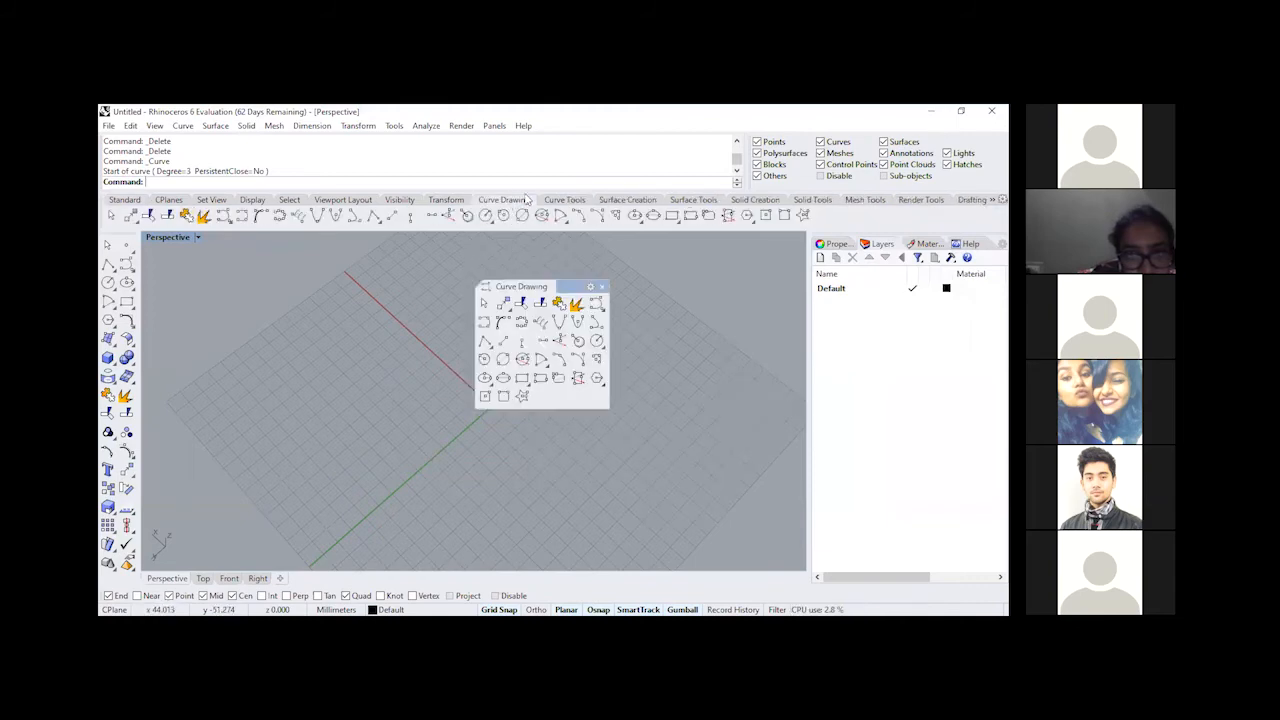
{"action": "left_click", "coordinate": [601, 287]}
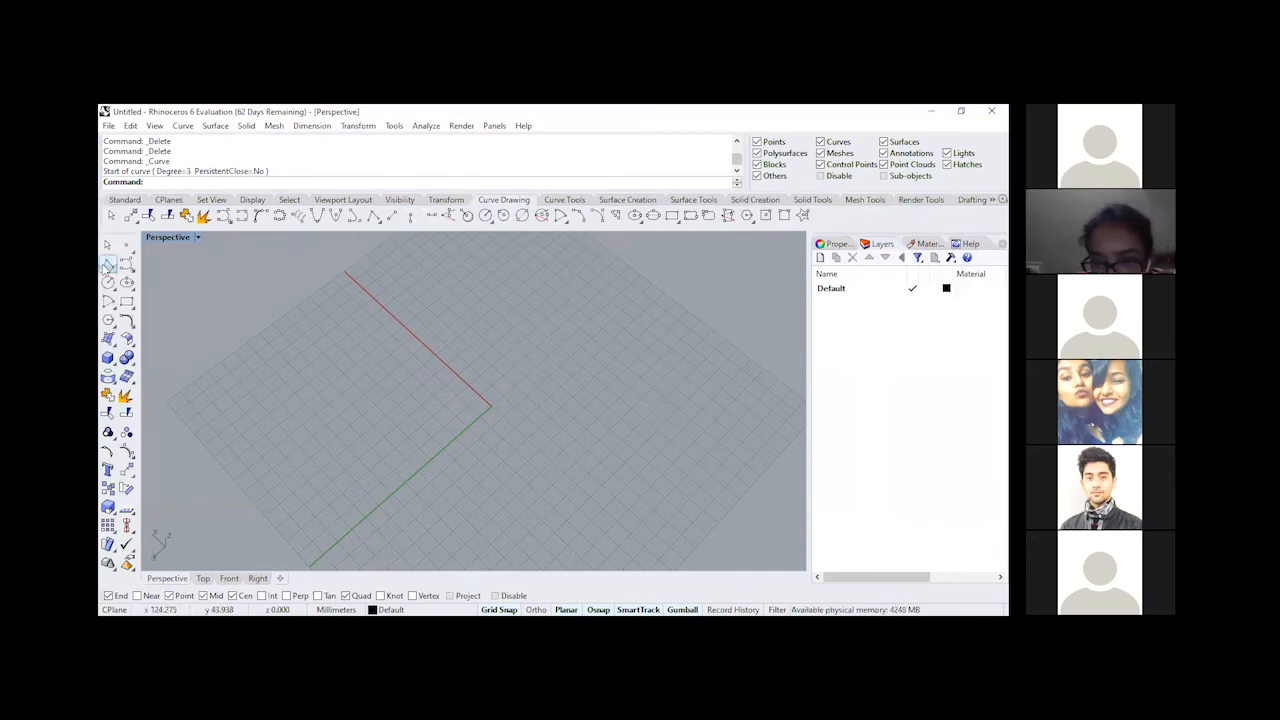
Step: Draw an open degree-3 control point curve on the grid plane, starting beside the red axis and crossing it in a gentle S-shape
{"action": "left_click", "coordinate": [122, 200]}
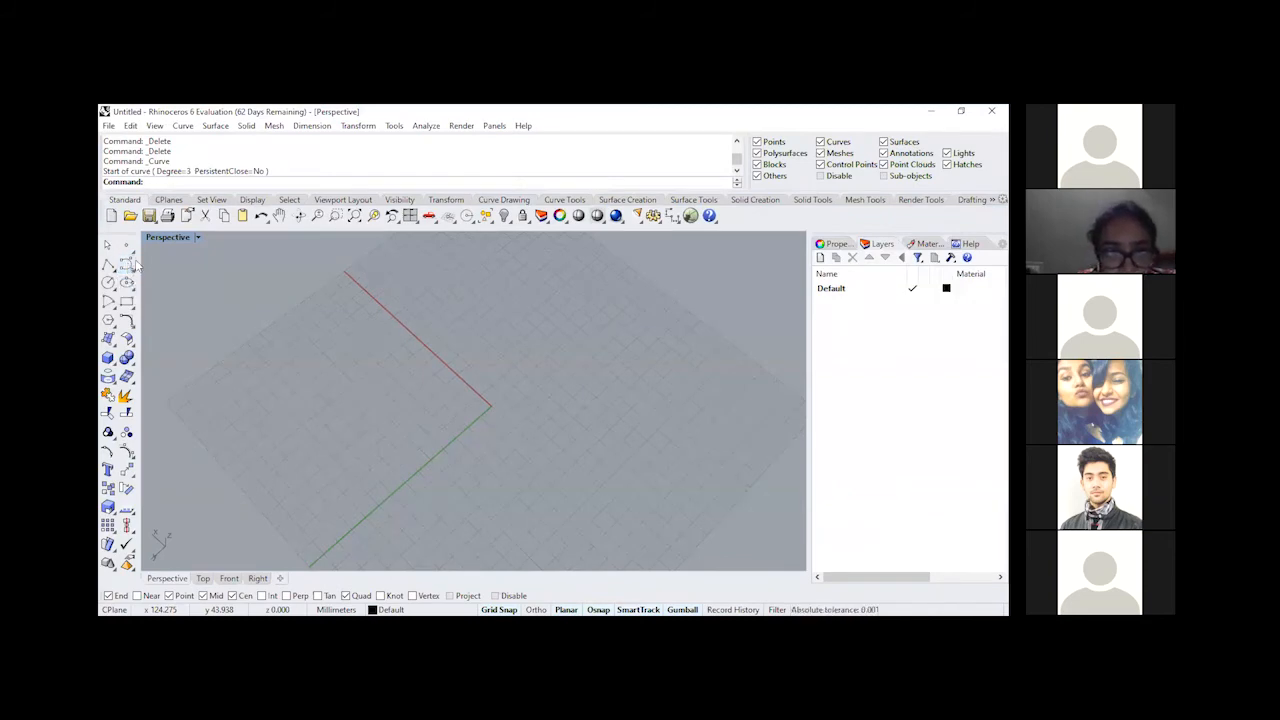
{"action": "left_click", "coordinate": [183, 126]}
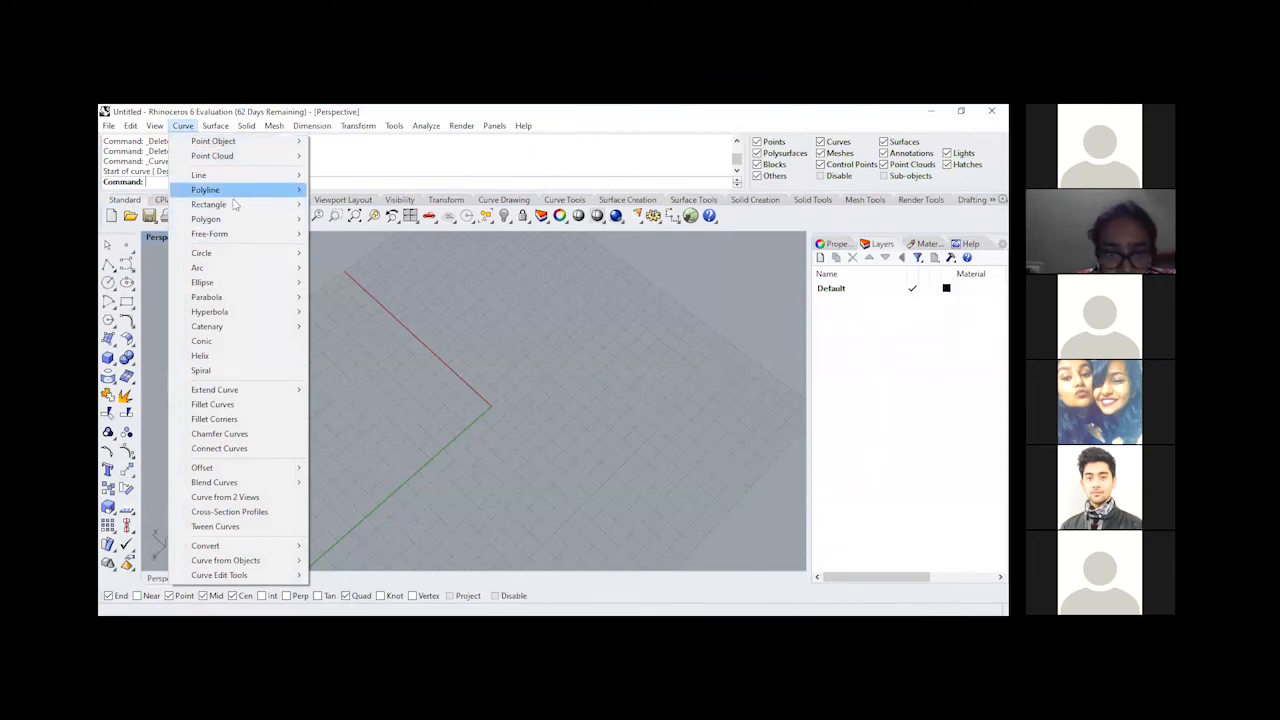
{"action": "mouse_move", "coordinate": [235, 234]}
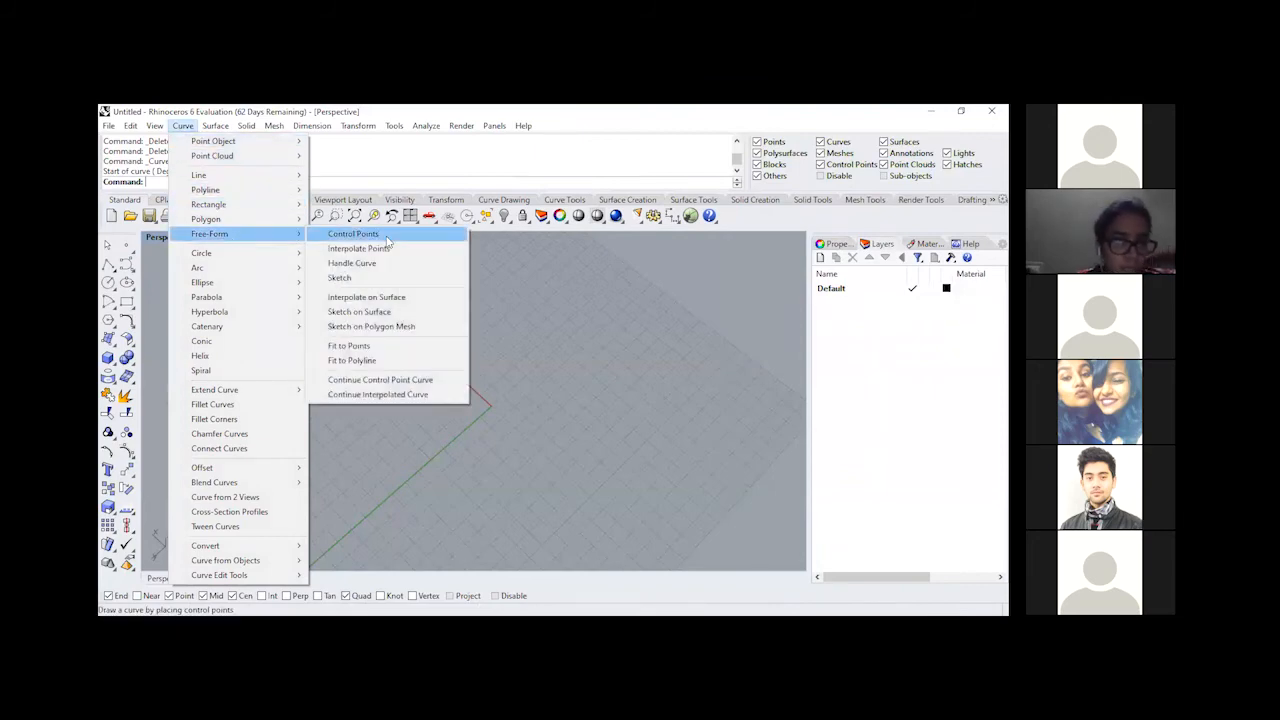
{"action": "left_click", "coordinate": [354, 235]}
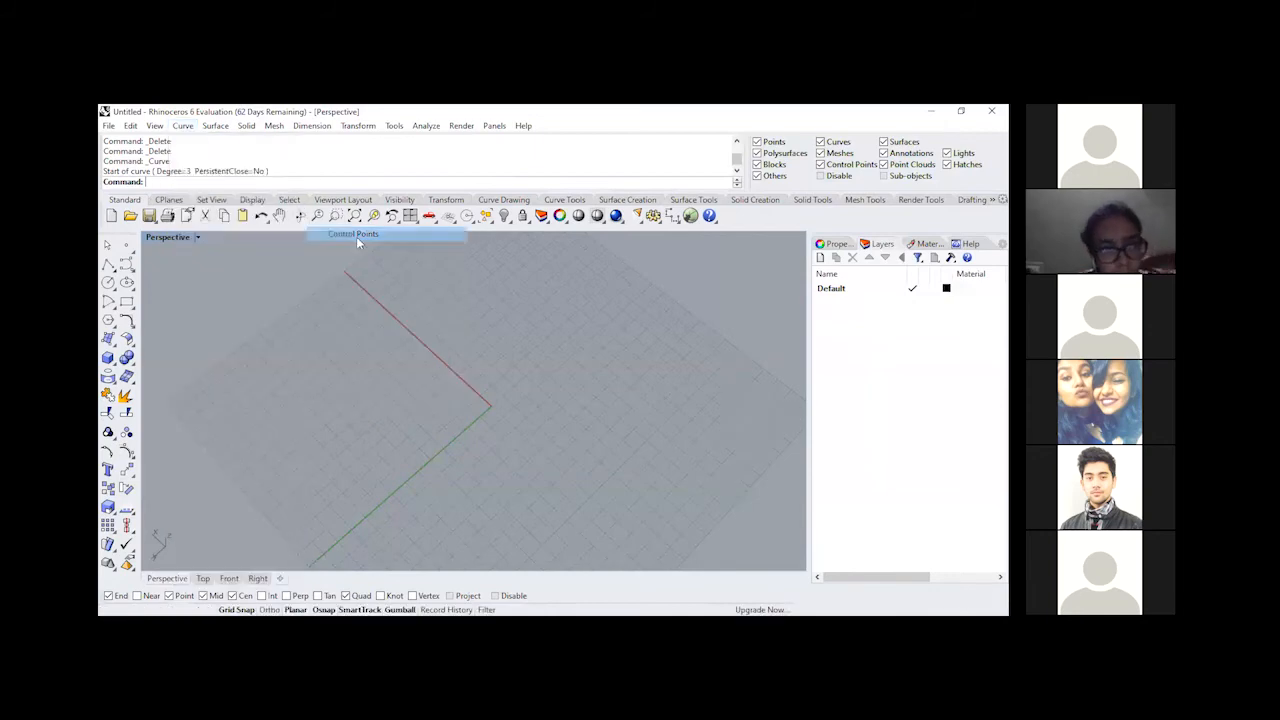
{"action": "left_click", "coordinate": [441, 373]}
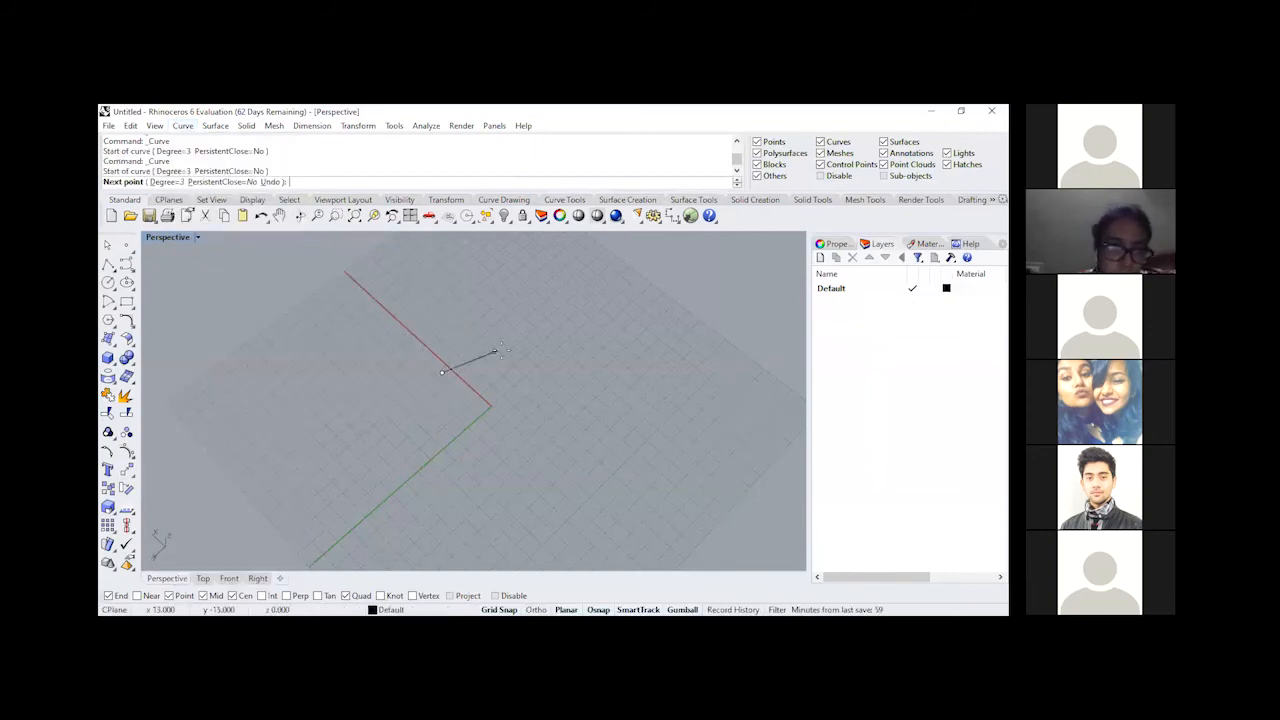
{"action": "left_click", "coordinate": [490, 352]}
{"action": "left_click", "coordinate": [505, 400]}
{"action": "left_click", "coordinate": [545, 395]}
{"action": "key", "text": "Return"}
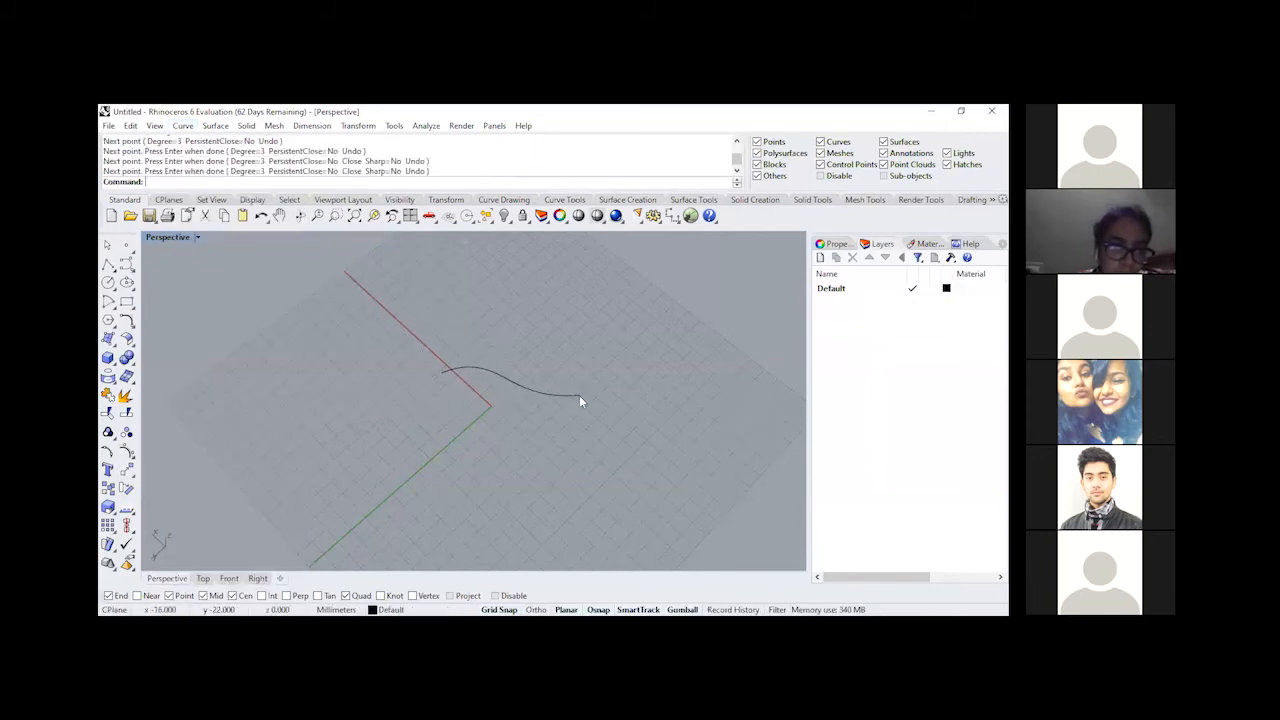
Step: Draw a second degree-3 control point curve from the first curve's start point, bending across the green axis and ending in the open
{"action": "left_click", "coordinate": [126, 263]}
{"action": "left_click", "coordinate": [441, 373]}
{"action": "left_click", "coordinate": [484, 410]}
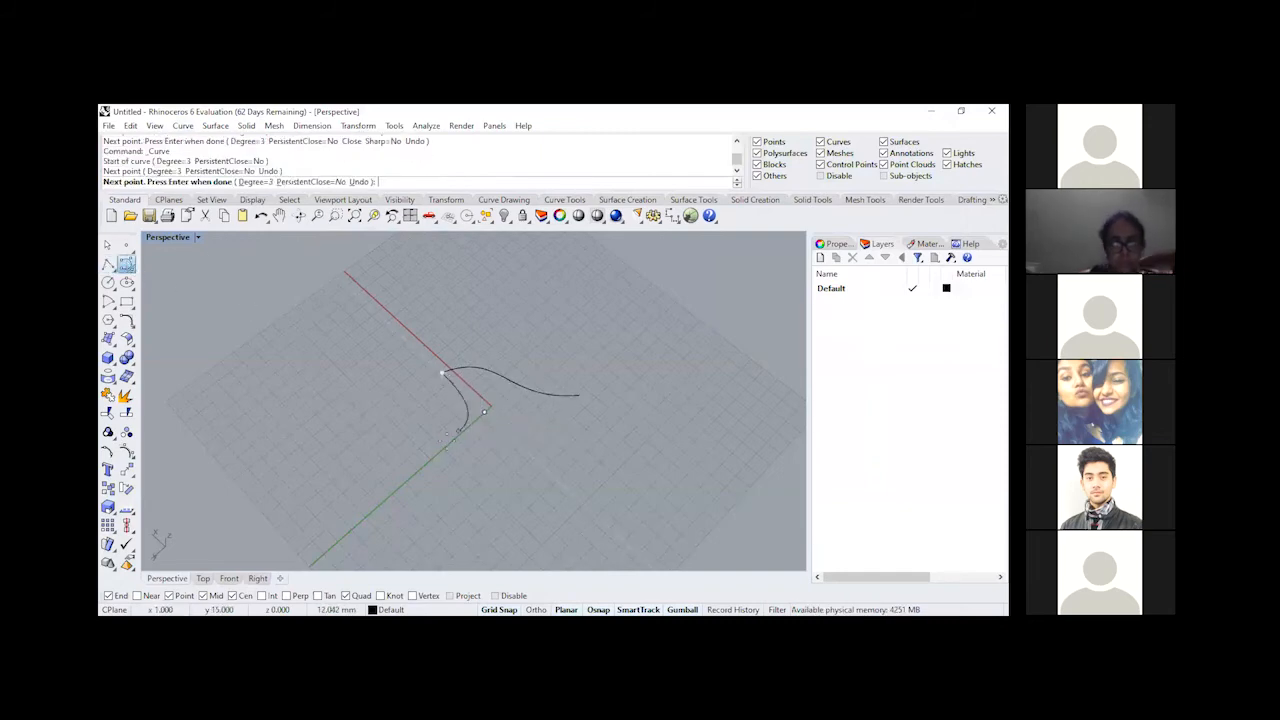
{"action": "left_click", "coordinate": [441, 446]}
{"action": "left_click", "coordinate": [600, 500]}
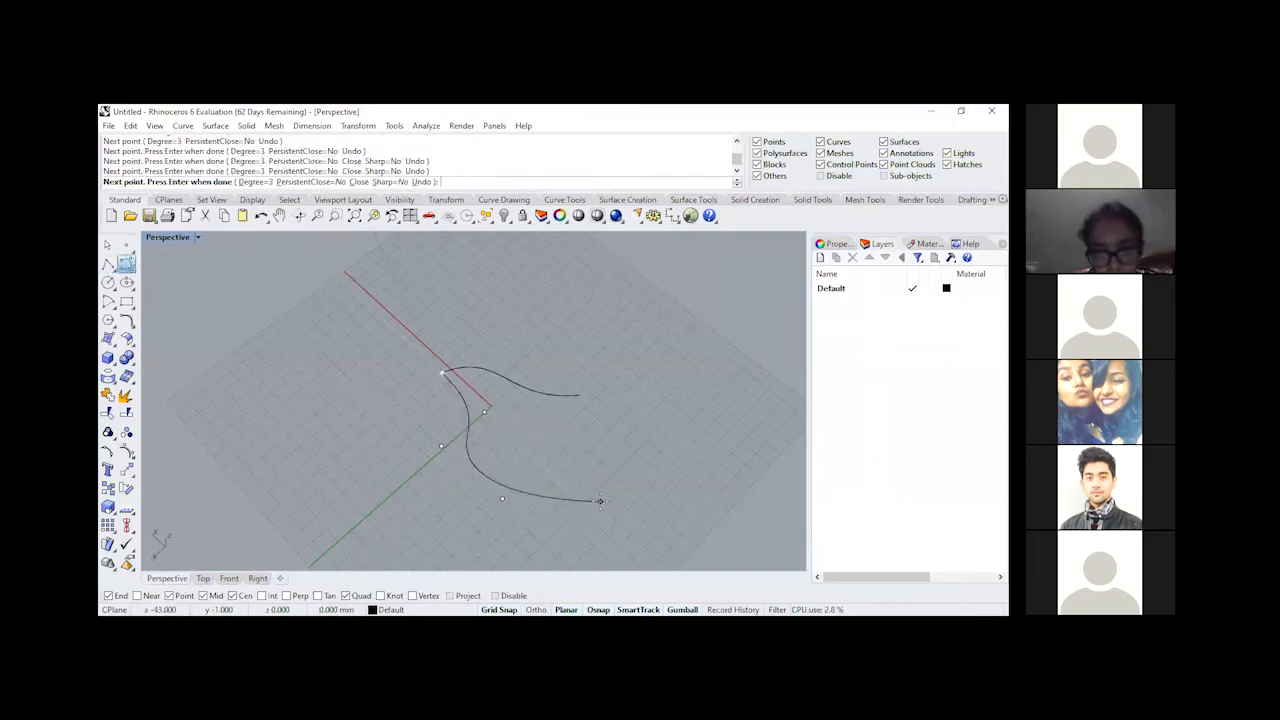
{"action": "key", "text": "Return"}
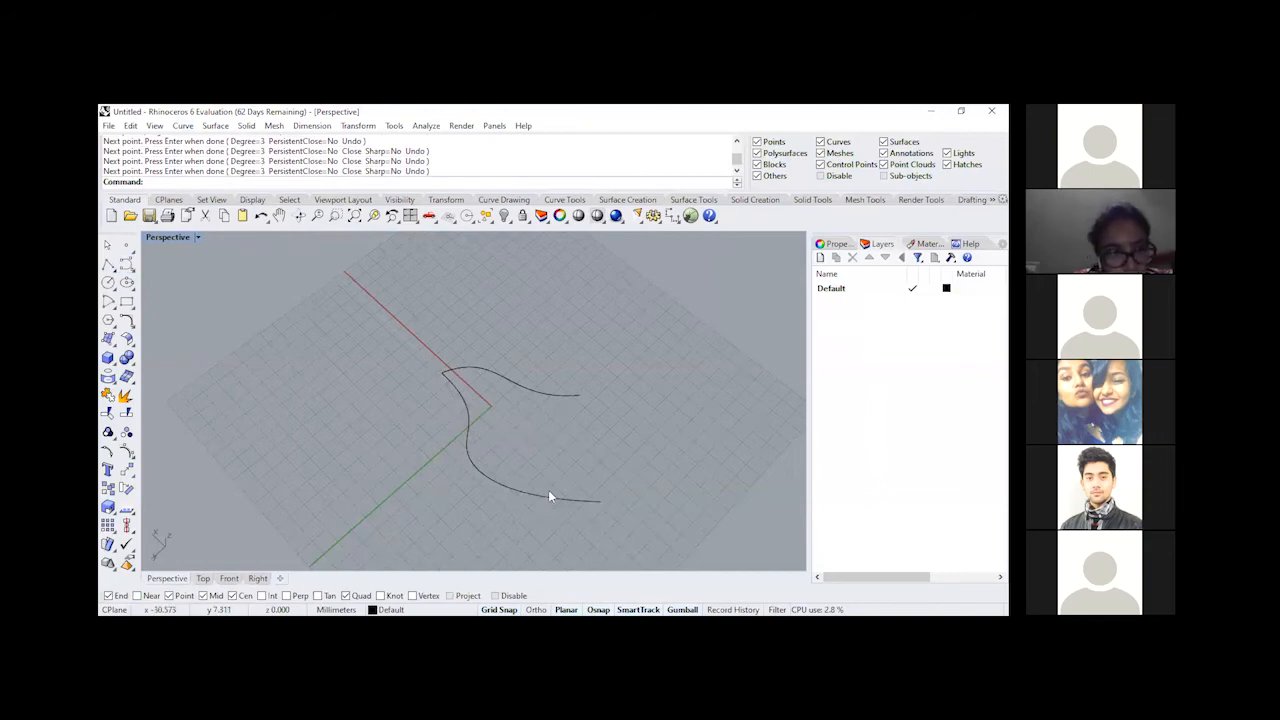
{"action": "right_click_drag", "start_coordinate": [611, 483], "coordinate": [659, 486]}
{"action": "scroll", "coordinate": [687, 497], "scroll_direction": "up", "scroll_amount": 3}
{"action": "scroll", "coordinate": [283, 420], "scroll_direction": "down", "scroll_amount": 2}
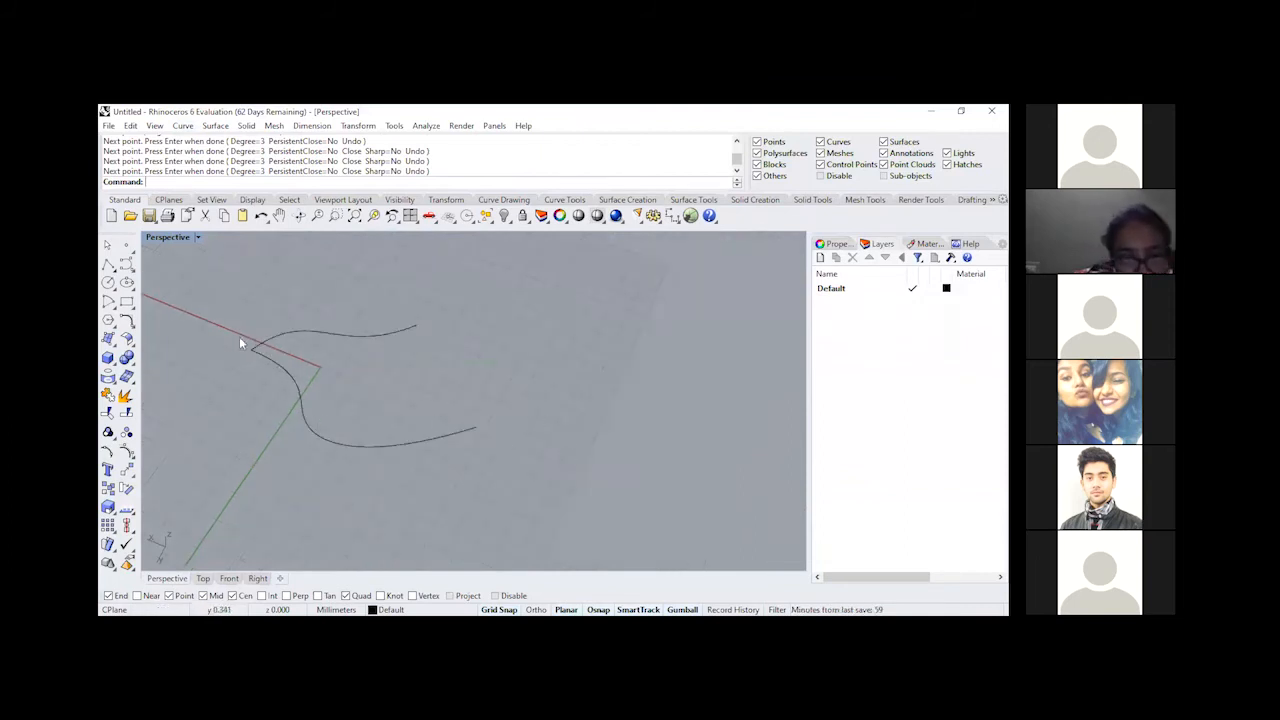
{"action": "left_click", "coordinate": [126, 264]}
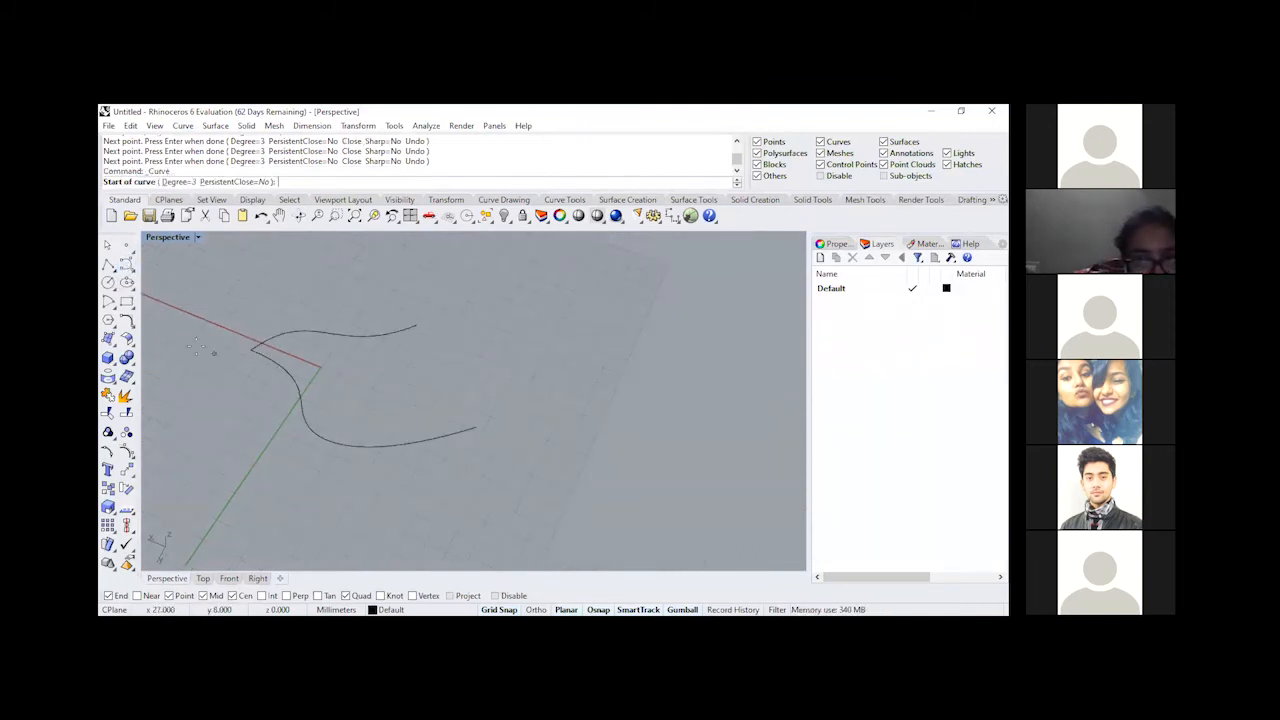
{"action": "scroll", "coordinate": [501, 398], "scroll_direction": "down", "scroll_amount": 1}
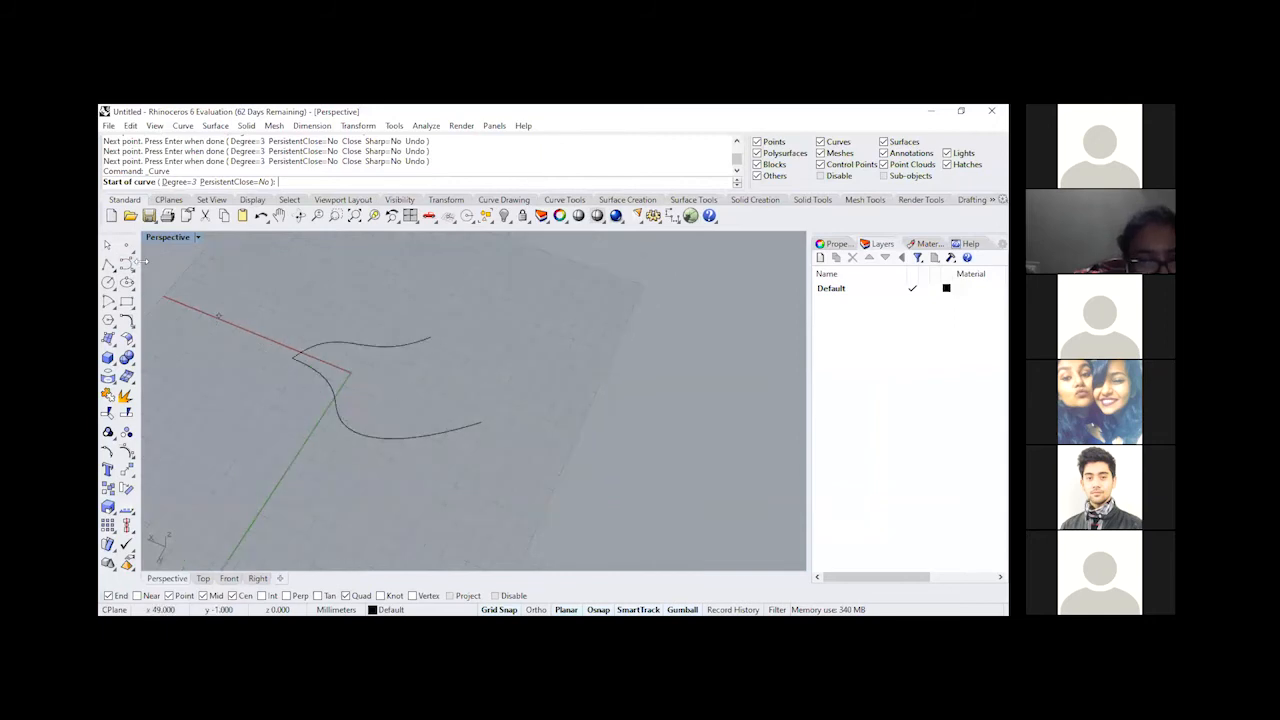
{"action": "left_click", "coordinate": [218, 446]}
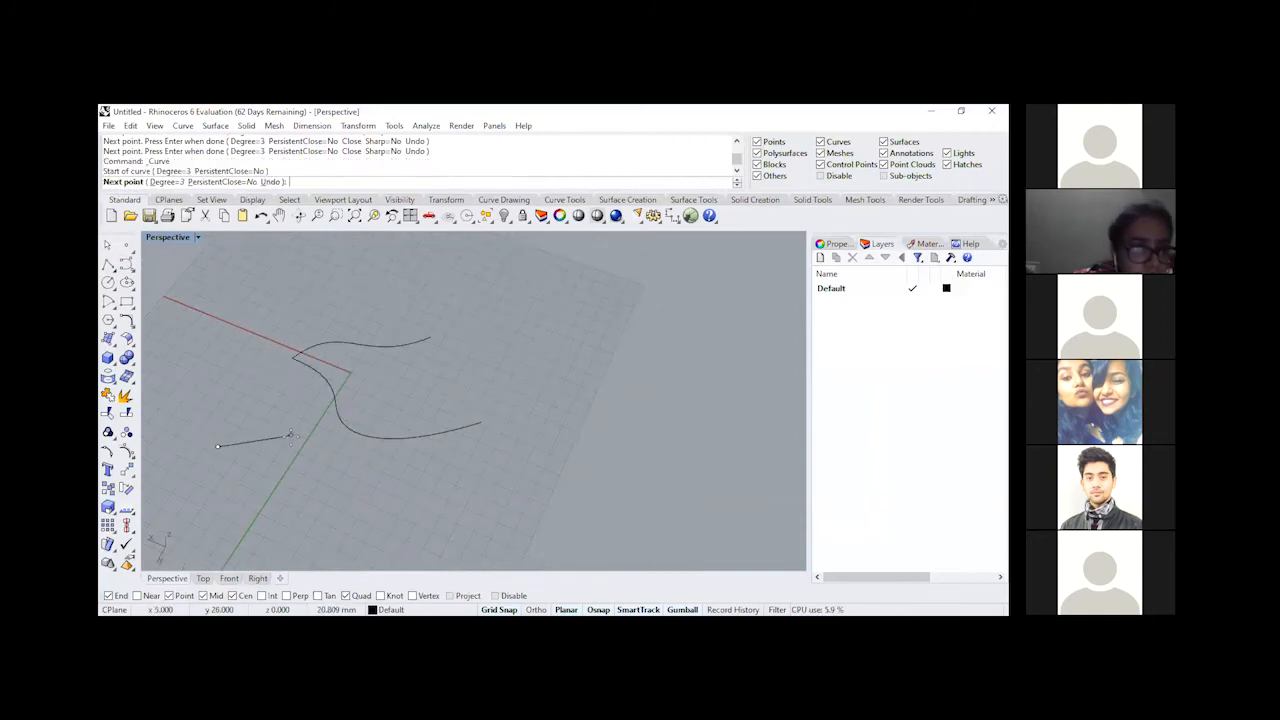
{"action": "left_click", "coordinate": [291, 435]}
{"action": "left_click", "coordinate": [273, 516]}
{"action": "left_click", "coordinate": [342, 503]}
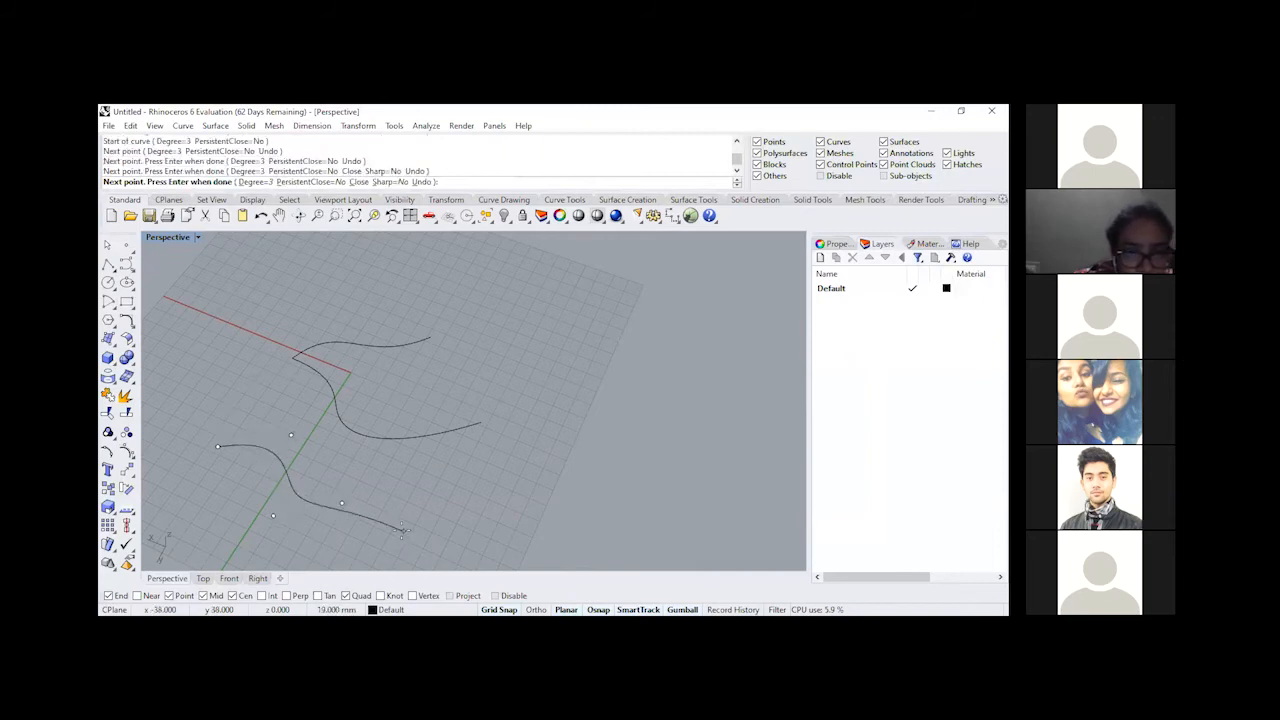
{"action": "left_click", "coordinate": [386, 455]}
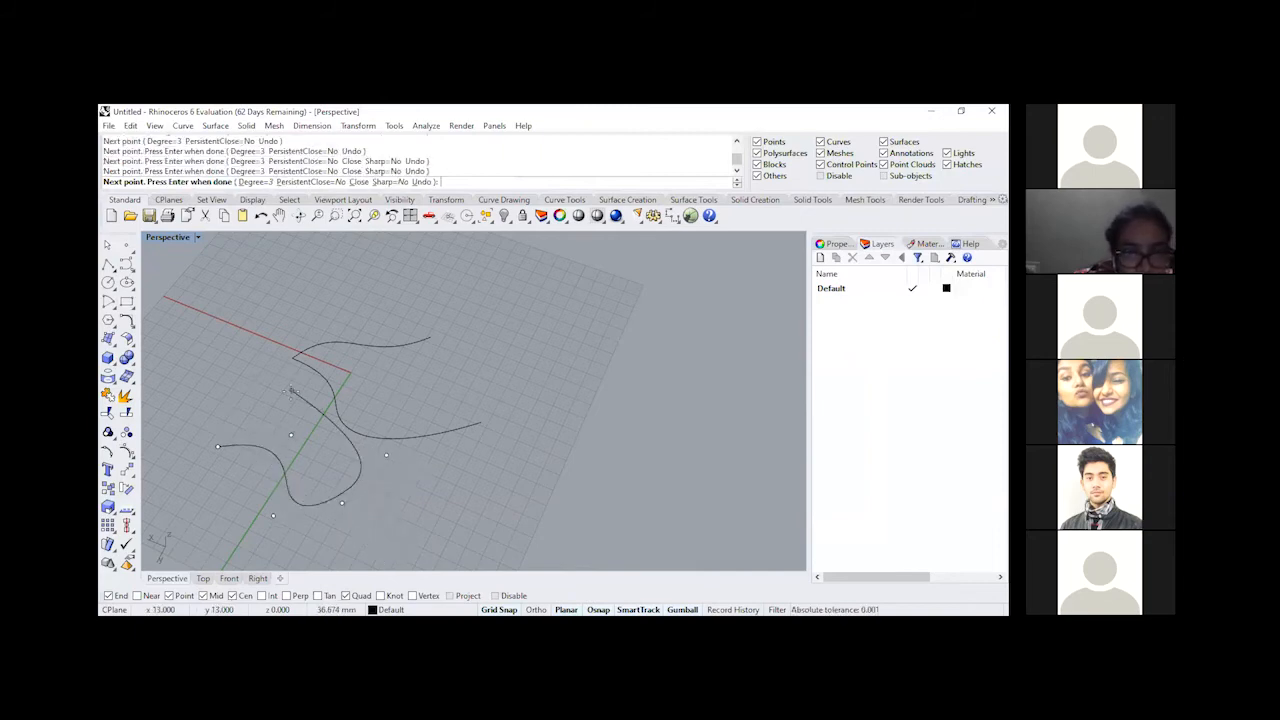
{"action": "left_click", "coordinate": [291, 390]}
{"action": "left_click", "coordinate": [233, 337]}
{"action": "left_click", "coordinate": [306, 306]}
{"action": "left_click", "coordinate": [375, 316]}
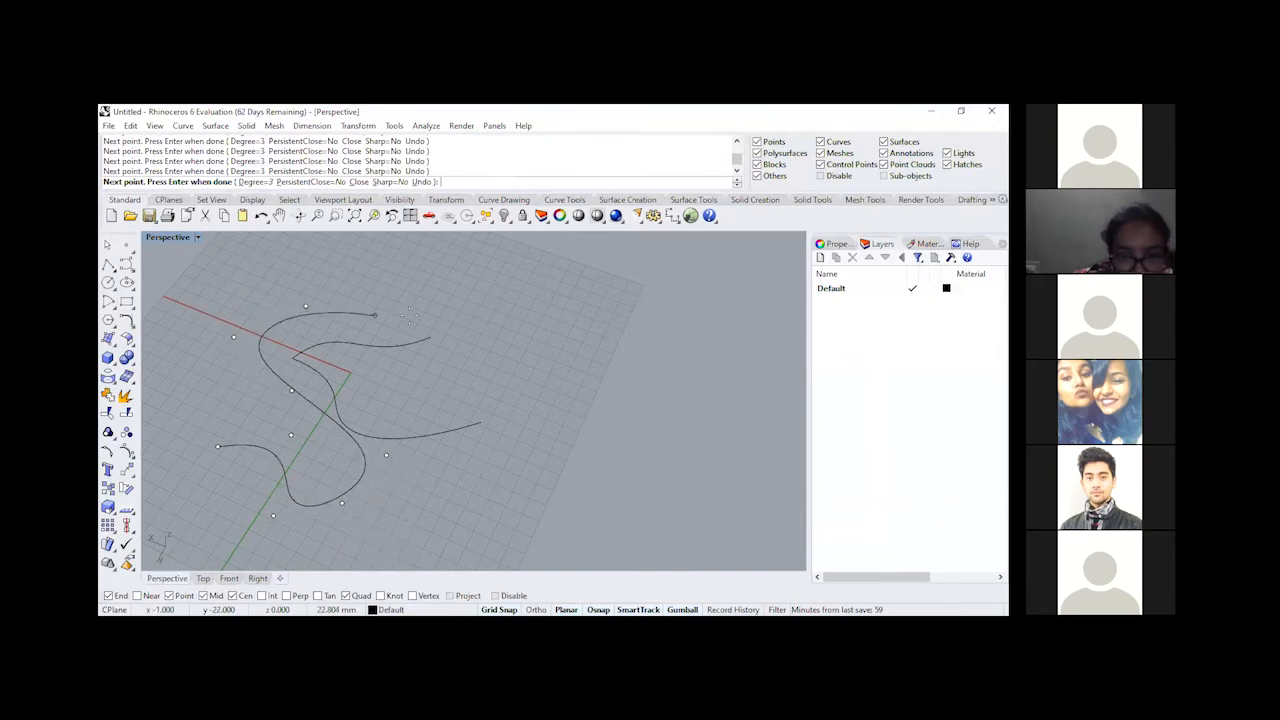
{"action": "left_click", "coordinate": [411, 316]}
{"action": "type", "text": "v"}
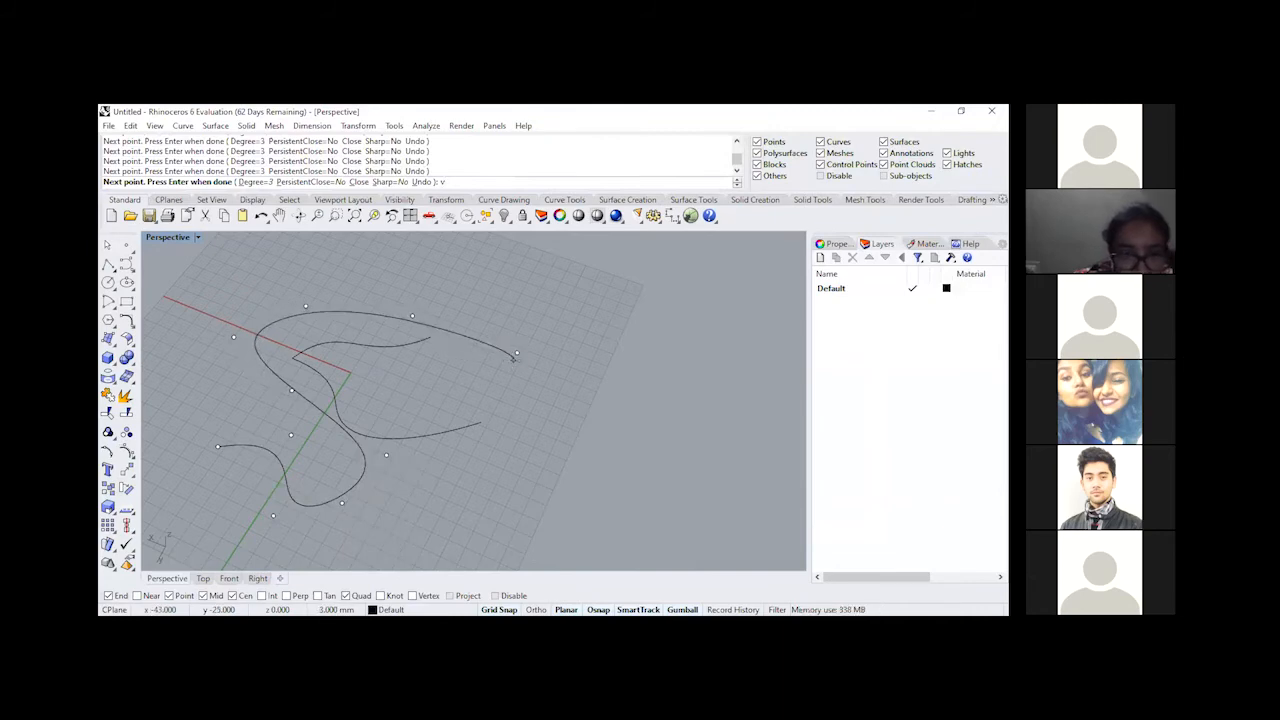
{"action": "key", "text": "Return"}
{"action": "key", "text": "Escape"}
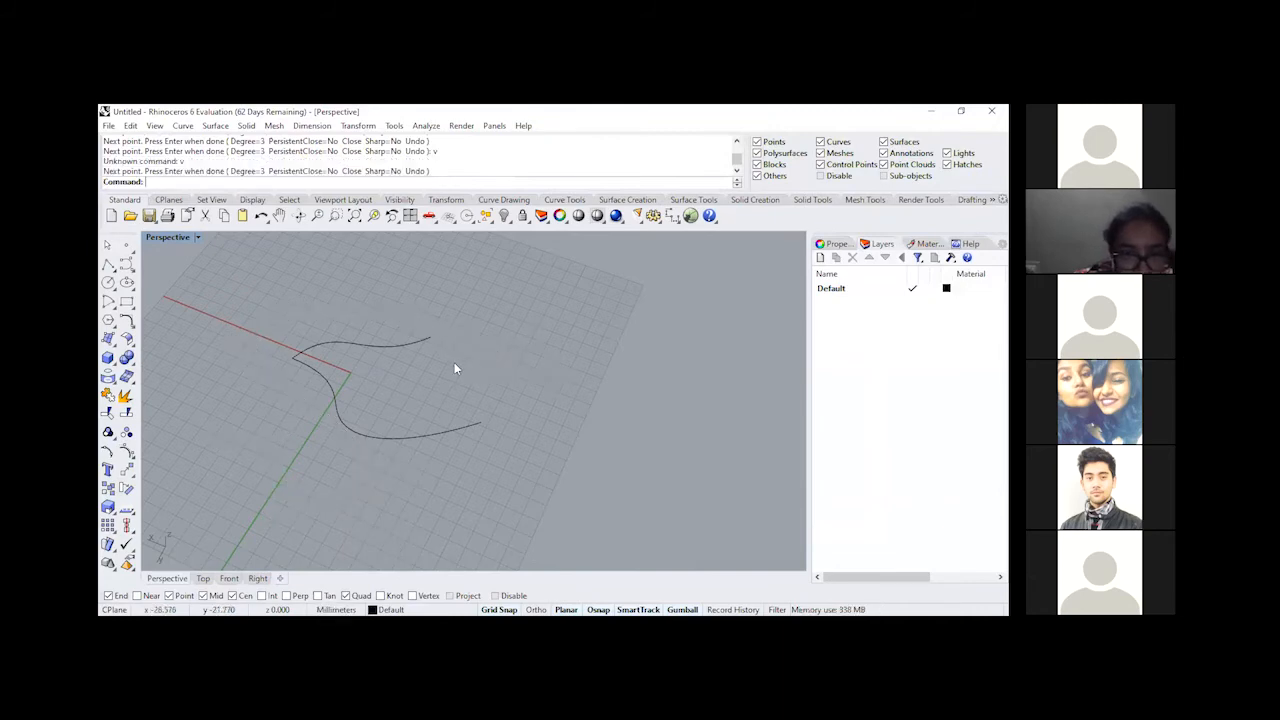
Step: Draw a long winding open degree-3 control point curve that starts beside the green axis, loops back, and sweeps around the two existing curves
{"action": "key", "text": "Return"}
{"action": "left_click", "coordinate": [238, 479]}
{"action": "left_click", "coordinate": [319, 481]}
{"action": "left_click", "coordinate": [342, 531]}
{"action": "left_click", "coordinate": [470, 514]}
{"action": "left_click", "coordinate": [400, 463]}
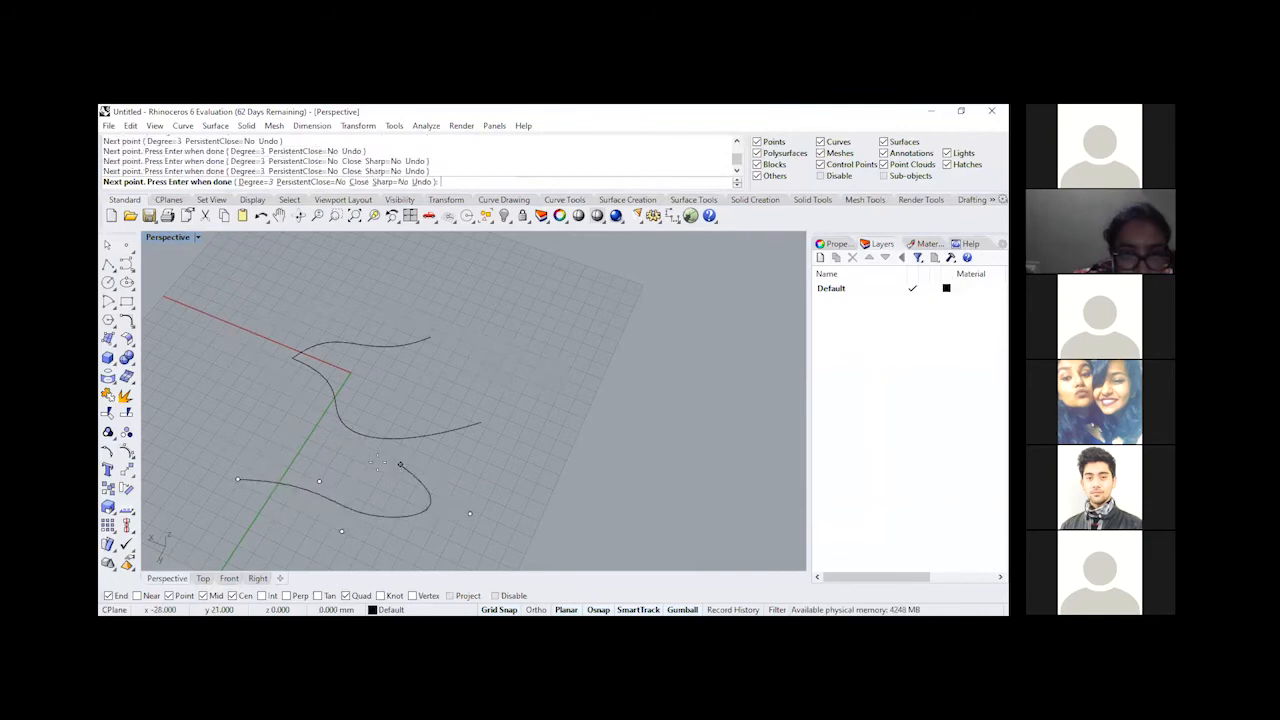
{"action": "left_click", "coordinate": [278, 434]}
{"action": "left_click", "coordinate": [238, 386]}
{"action": "left_click", "coordinate": [310, 323]}
{"action": "left_click", "coordinate": [437, 311]}
{"action": "left_click", "coordinate": [524, 367]}
{"action": "key", "text": "Return"}
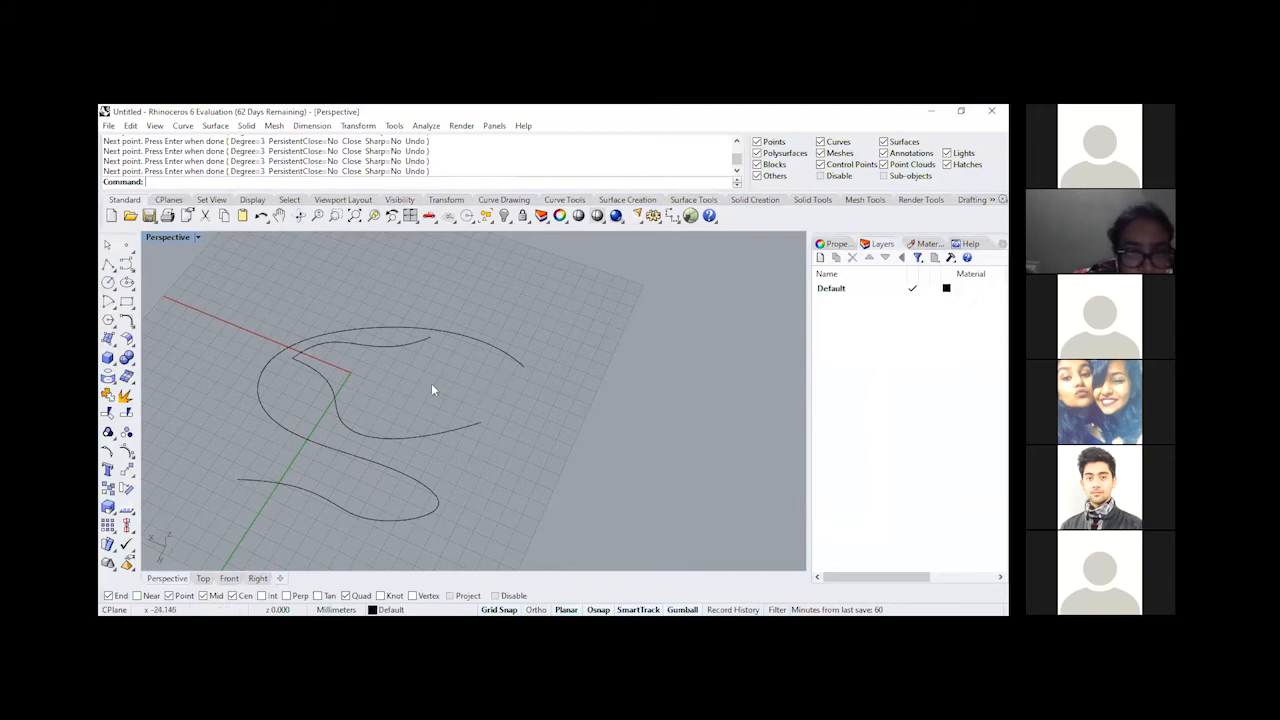
Step: Draw a short four-point S-shaped control point curve near the grid's edge, finishing just short of the long curve's free end
{"action": "right_click", "coordinate": [565, 442]}
{"action": "left_click", "coordinate": [528, 483]}
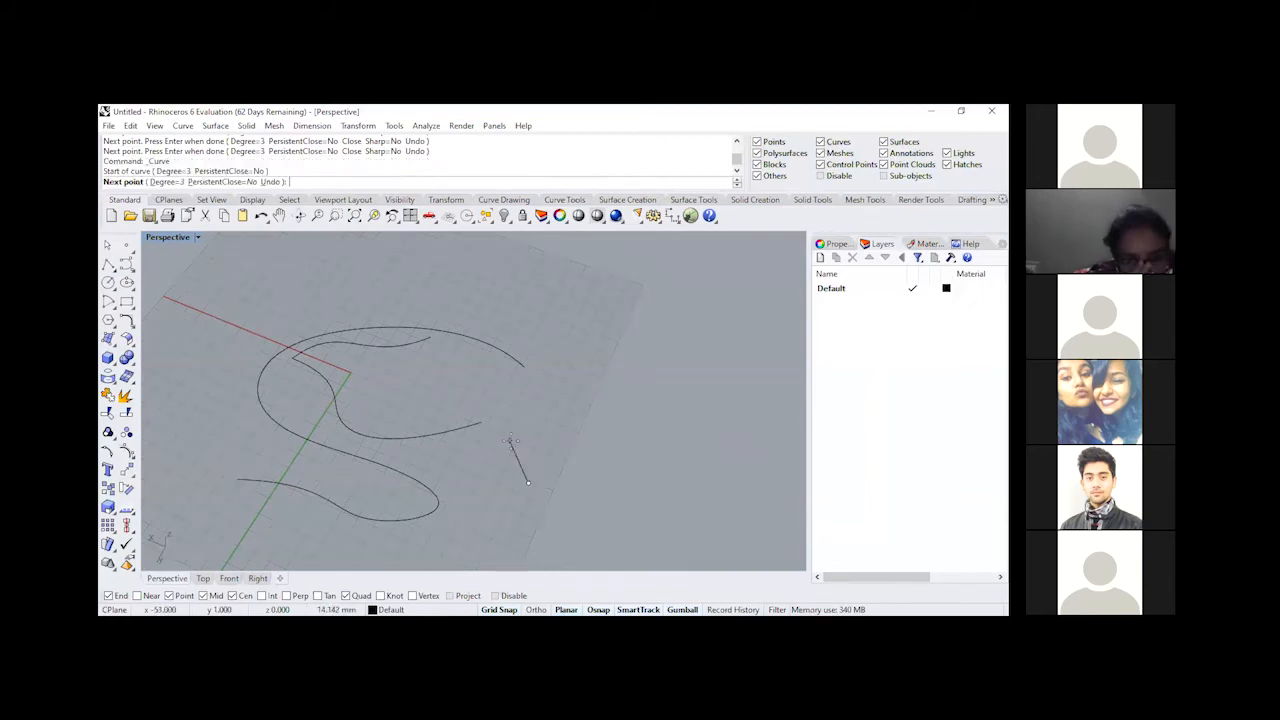
{"action": "left_click", "coordinate": [510, 440]}
{"action": "left_click", "coordinate": [562, 441]}
{"action": "left_click", "coordinate": [535, 392]}
{"action": "right_click", "coordinate": [535, 392]}
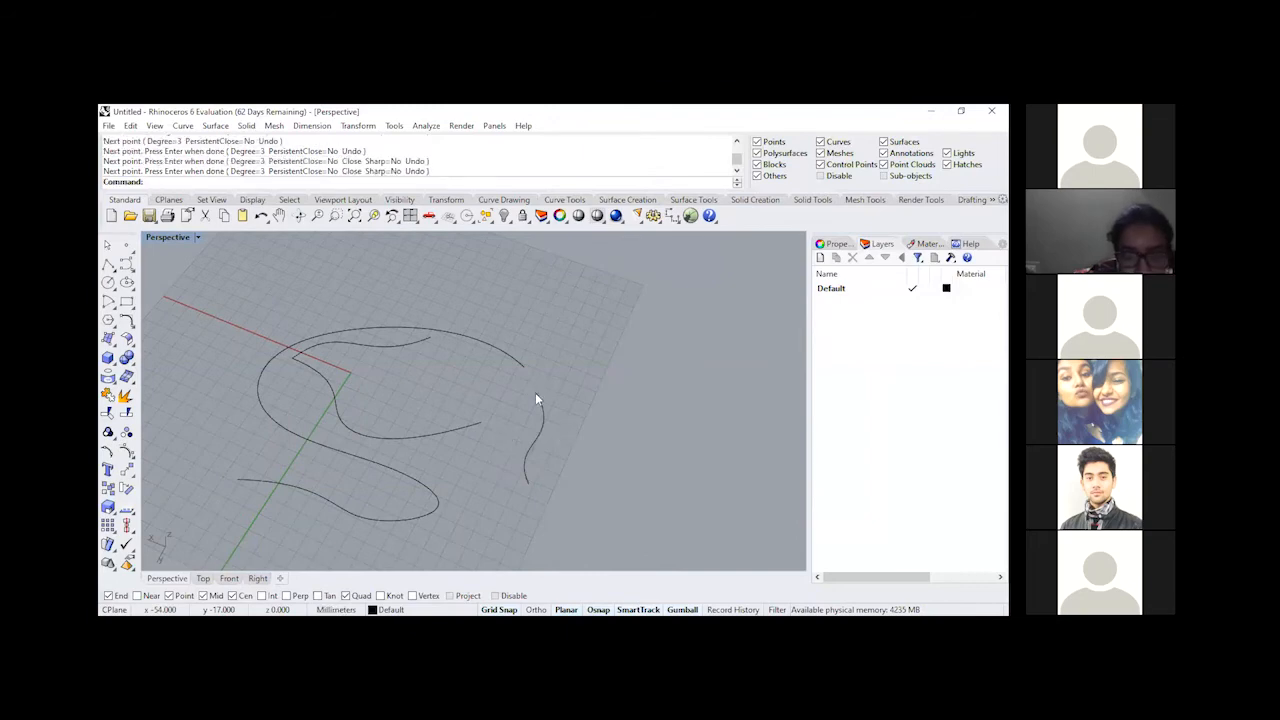
Step: Draw a six-point control point curve that starts near the long curve's free end, wraps around the short curve and ends at its start point
{"action": "right_click", "coordinate": [569, 316]}
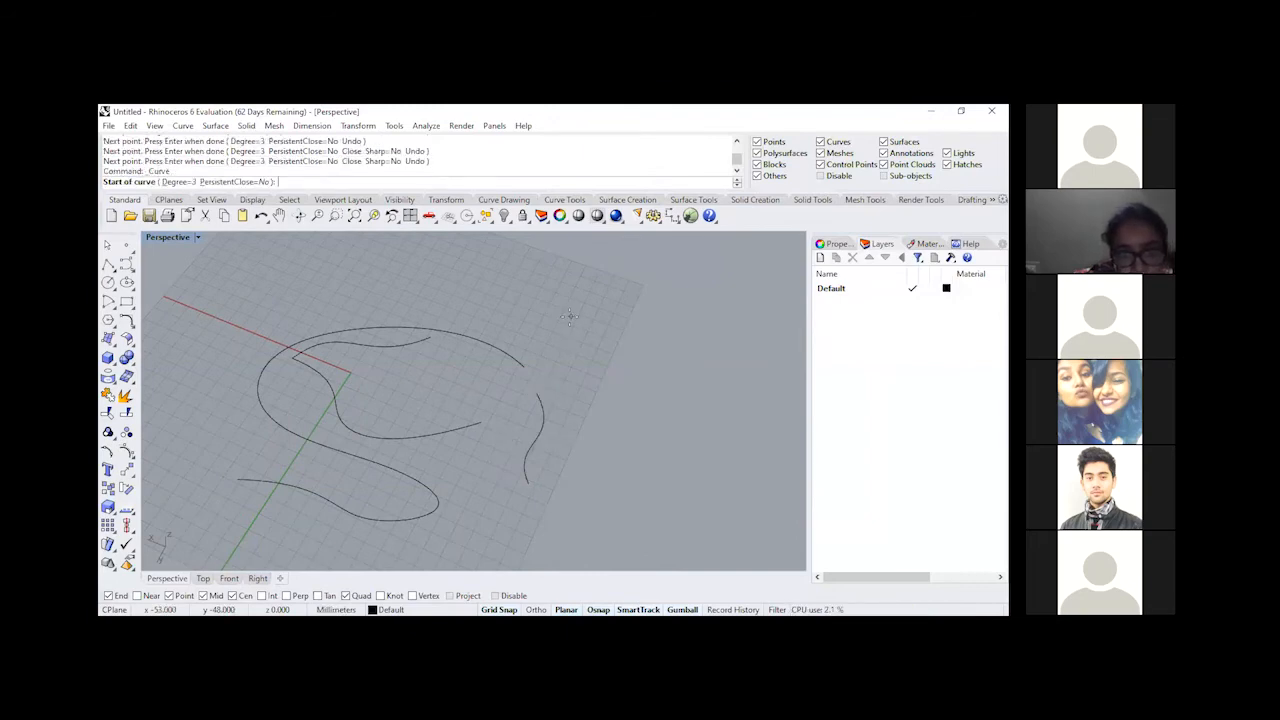
{"action": "left_click", "coordinate": [553, 352]}
{"action": "left_click", "coordinate": [582, 374]}
{"action": "left_click", "coordinate": [571, 413]}
{"action": "left_click", "coordinate": [611, 434]}
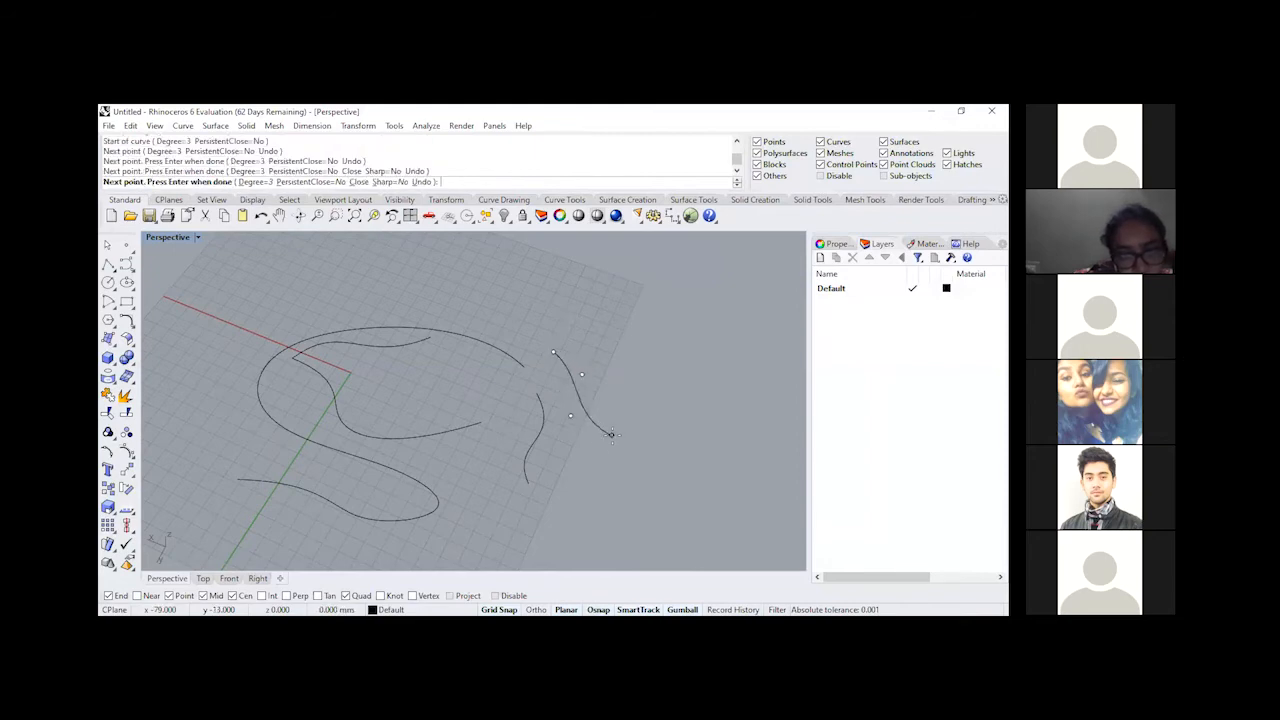
{"action": "left_click", "coordinate": [565, 470]}
{"action": "left_click", "coordinate": [529, 484]}
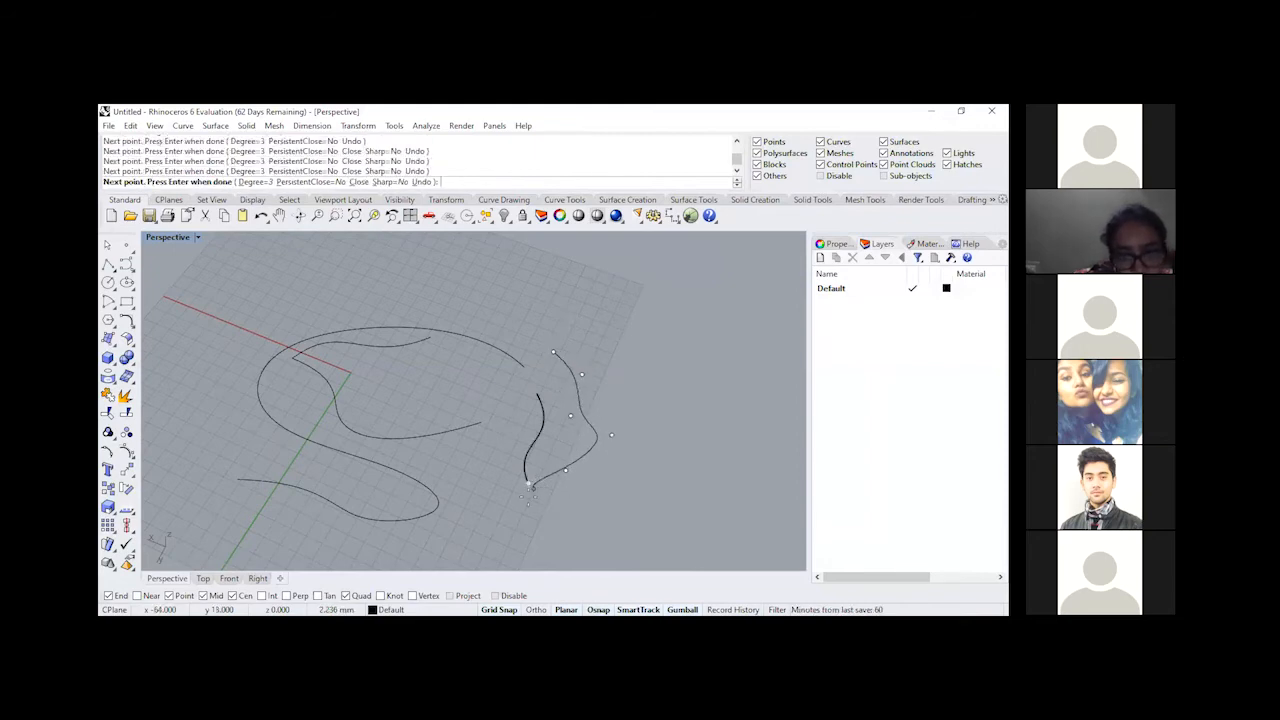
{"action": "right_click", "coordinate": [530, 486]}
Step: Rerun Control Point Curve from the recent-command history and draw a four-point S-shaped curve outside the others, near the grid's edge
{"action": "scroll", "coordinate": [525, 512], "scroll_direction": "down", "scroll_amount": 2}
{"action": "mouse_move", "coordinate": [524, 516]}
{"action": "right_mouse_down"}
{"action": "mouse_move", "coordinate": [574, 494]}
{"action": "mouse_move", "coordinate": [457, 514]}
{"action": "mouse_move", "coordinate": [543, 520]}
{"action": "right_mouse_up"}
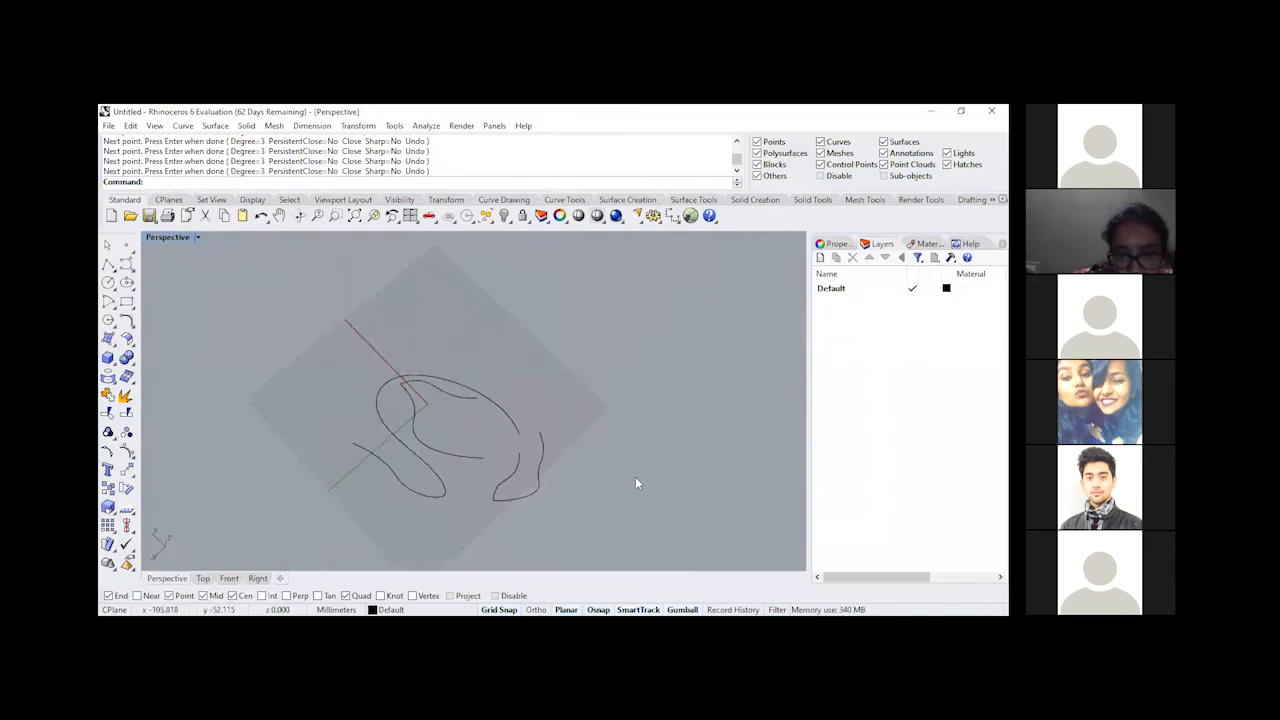
{"action": "right_click", "coordinate": [655, 160]}
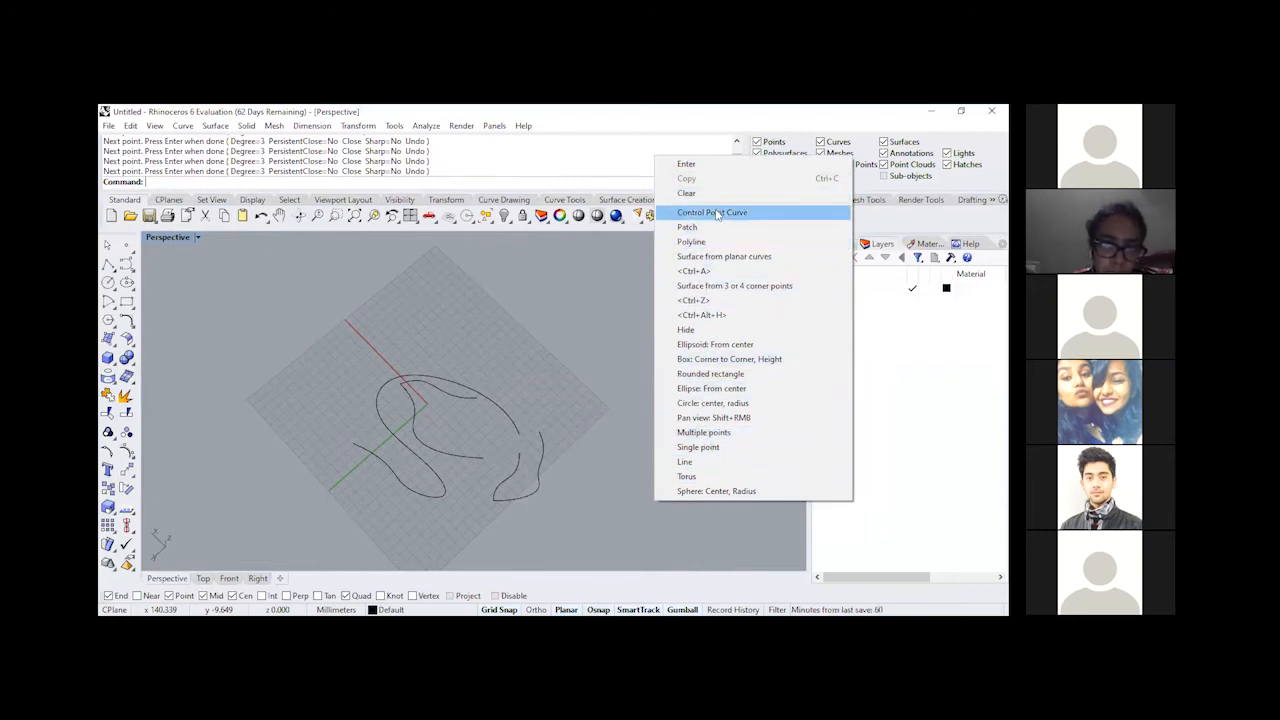
{"action": "left_click", "coordinate": [716, 214]}
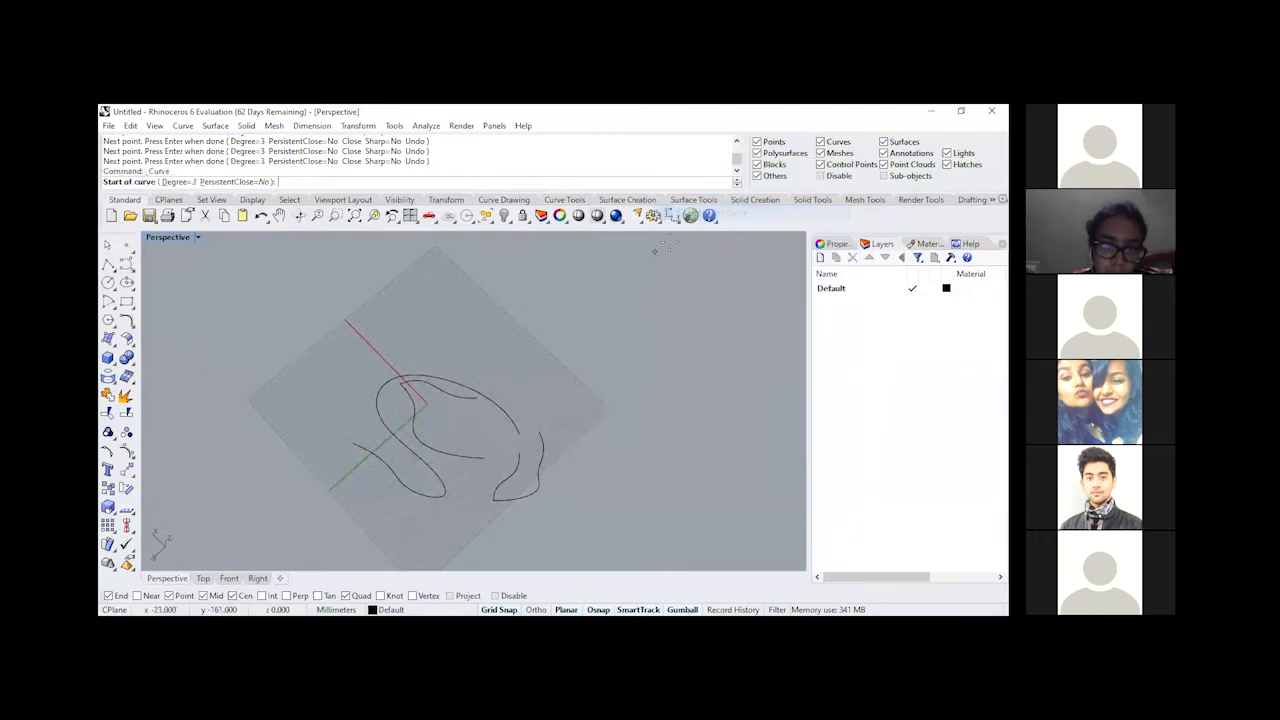
{"action": "left_click", "coordinate": [475, 357]}
{"action": "left_click", "coordinate": [548, 373]}
{"action": "left_click", "coordinate": [531, 413]}
{"action": "left_click", "coordinate": [601, 416]}
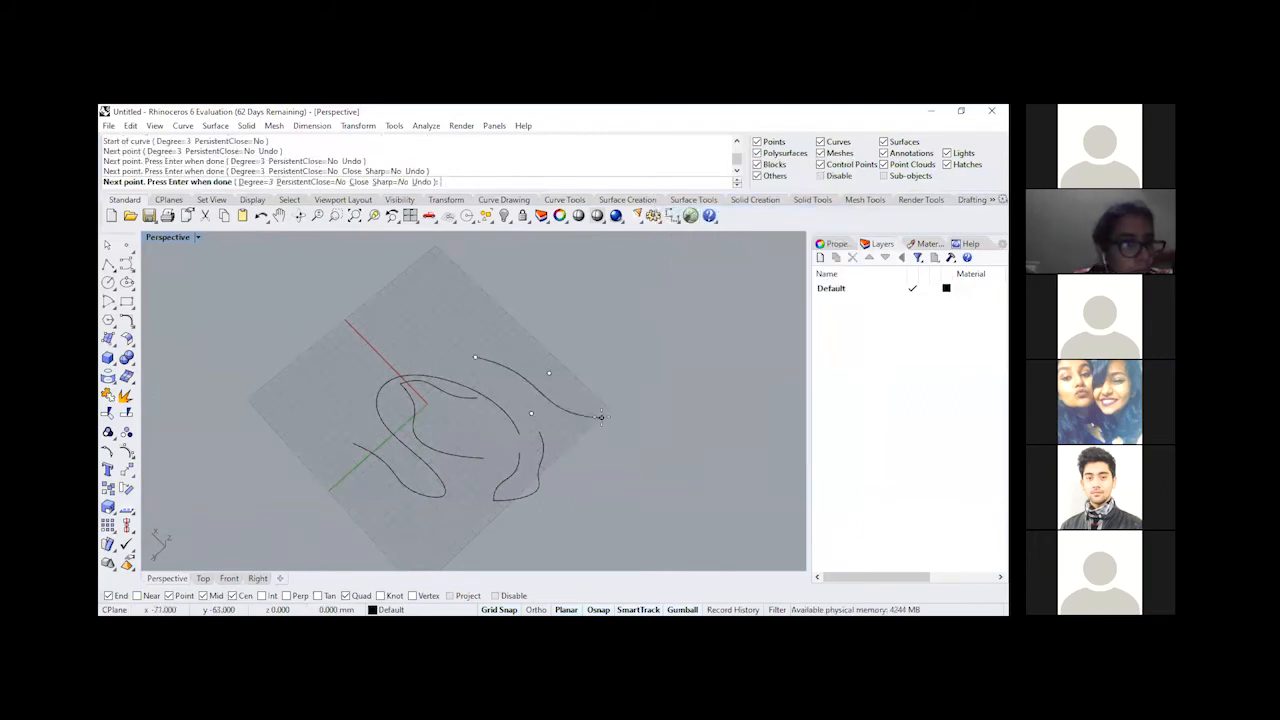
{"action": "key", "text": "Return"}
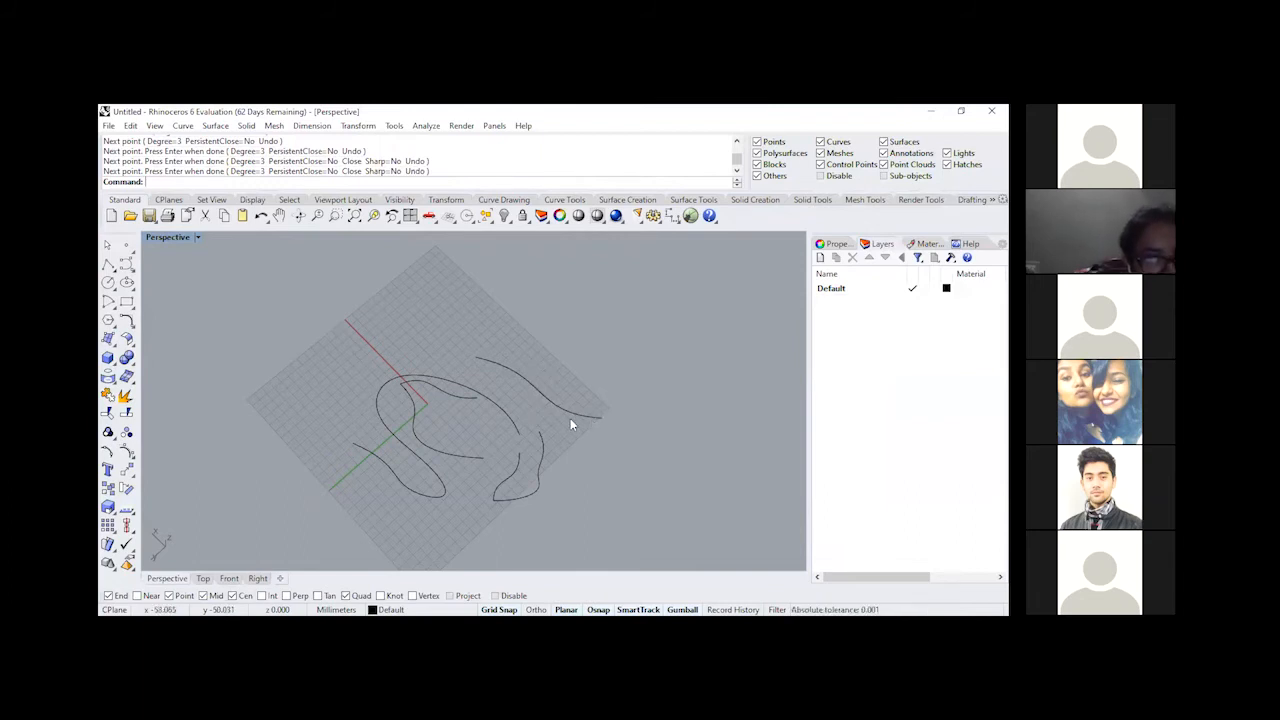
Step: Select all curves in the scene and delete them
{"action": "right_click_drag", "start_coordinate": [363, 440], "coordinate": [557, 315]}
{"action": "key", "text": "ctrl+a"}
{"action": "key", "text": "Delete"}
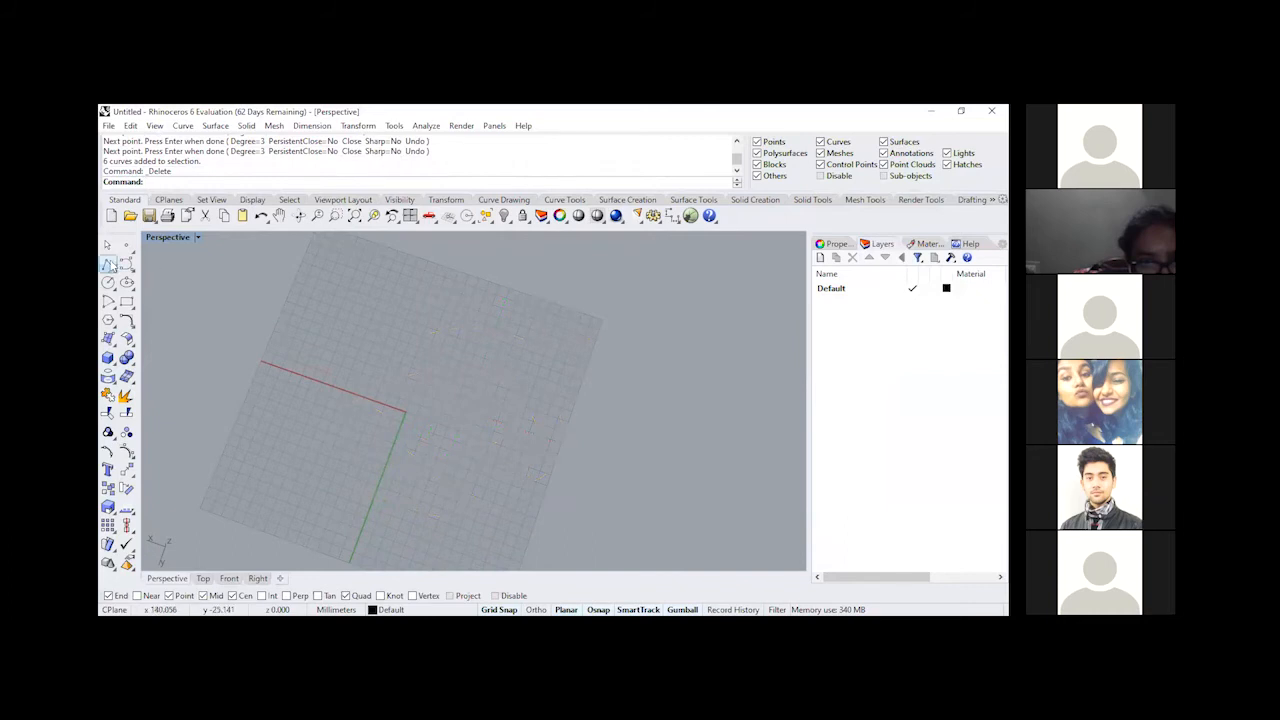
Step: Draw a four-point S-shaped degree-3 control point curve that starts beside the red axis, crosses it and ends past the origin
{"action": "left_click", "coordinate": [113, 265]}
{"action": "scroll", "coordinate": [305, 385], "scroll_direction": "up", "scroll_amount": 3}
{"action": "left_click", "coordinate": [313, 389]}
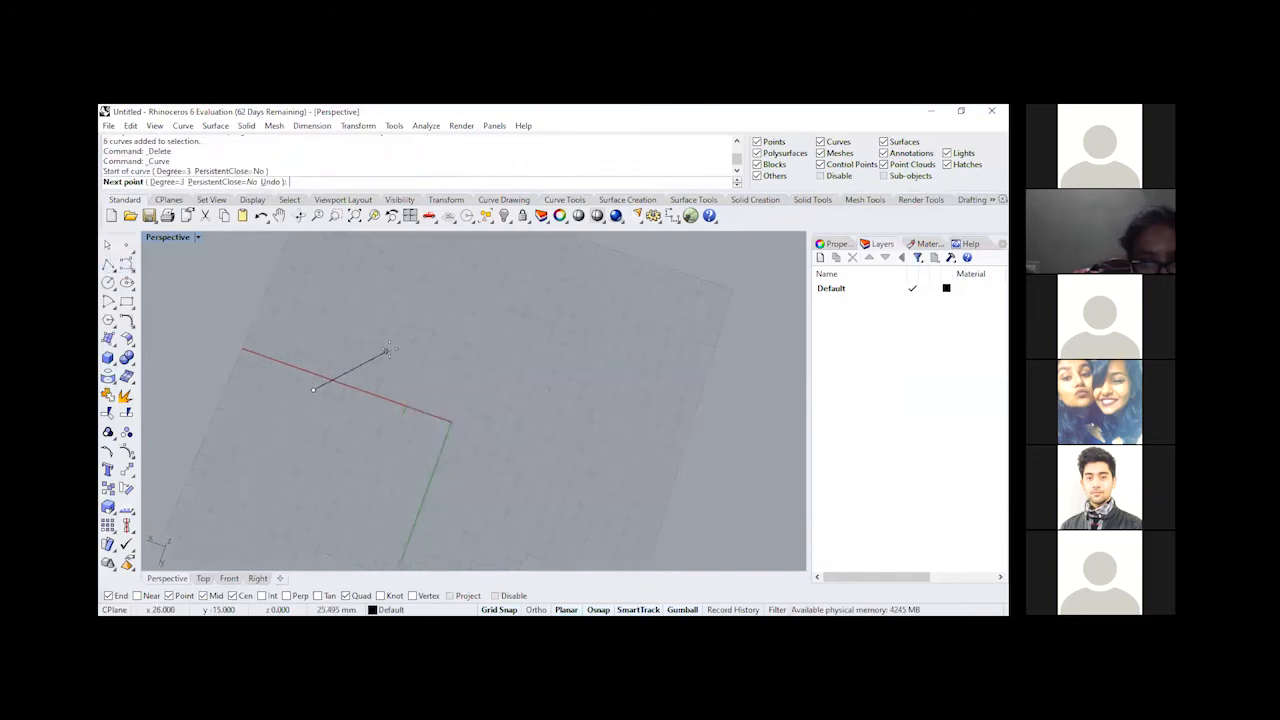
{"action": "left_click", "coordinate": [391, 347]}
{"action": "left_click", "coordinate": [401, 445]}
{"action": "left_click", "coordinate": [527, 401]}
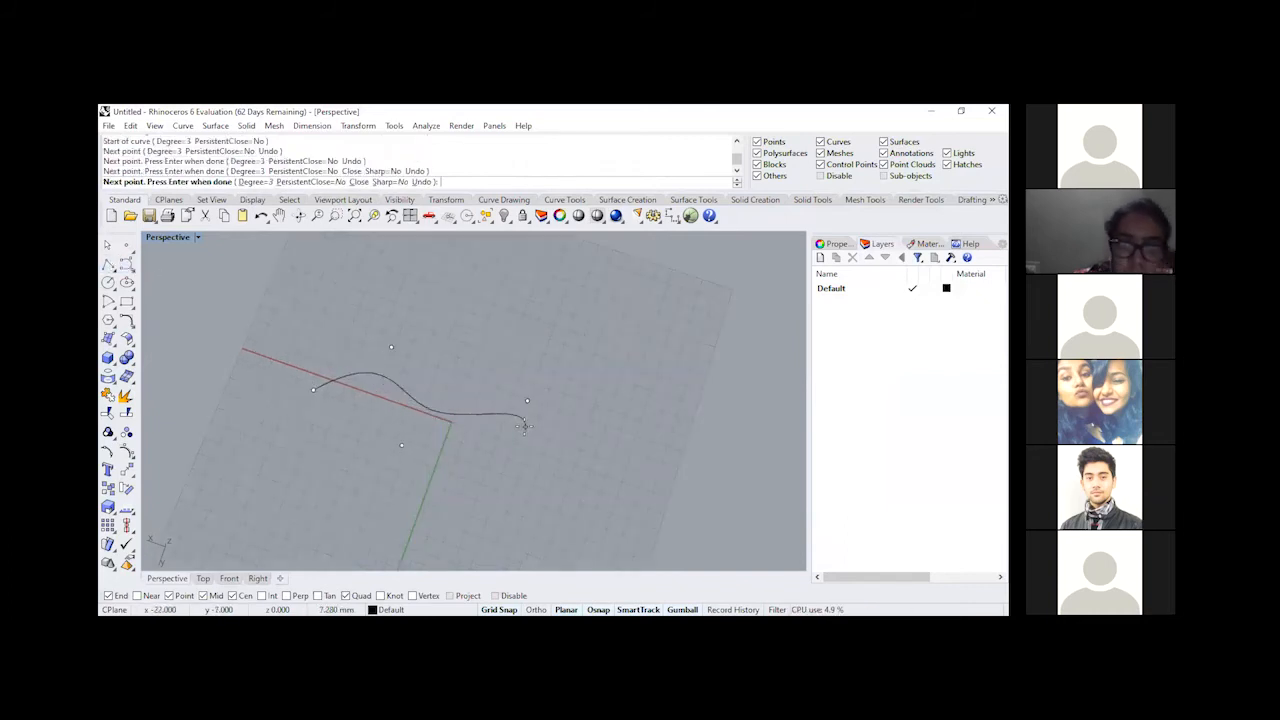
{"action": "right_click", "coordinate": [524, 425]}
Step: Select the curve to show its control points, then move its second control point along the green and red directions with the gumball
{"action": "left_click", "coordinate": [524, 418]}
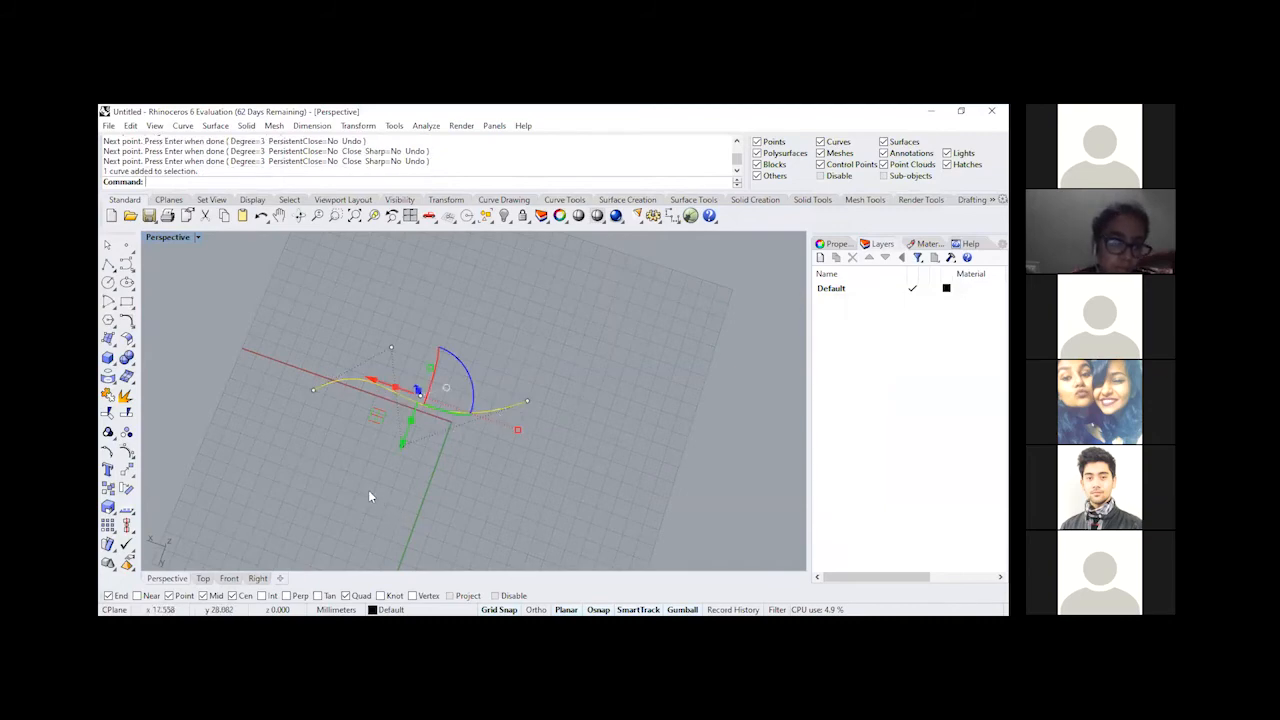
{"action": "right_click_drag", "start_coordinate": [309, 483], "coordinate": [371, 490]}
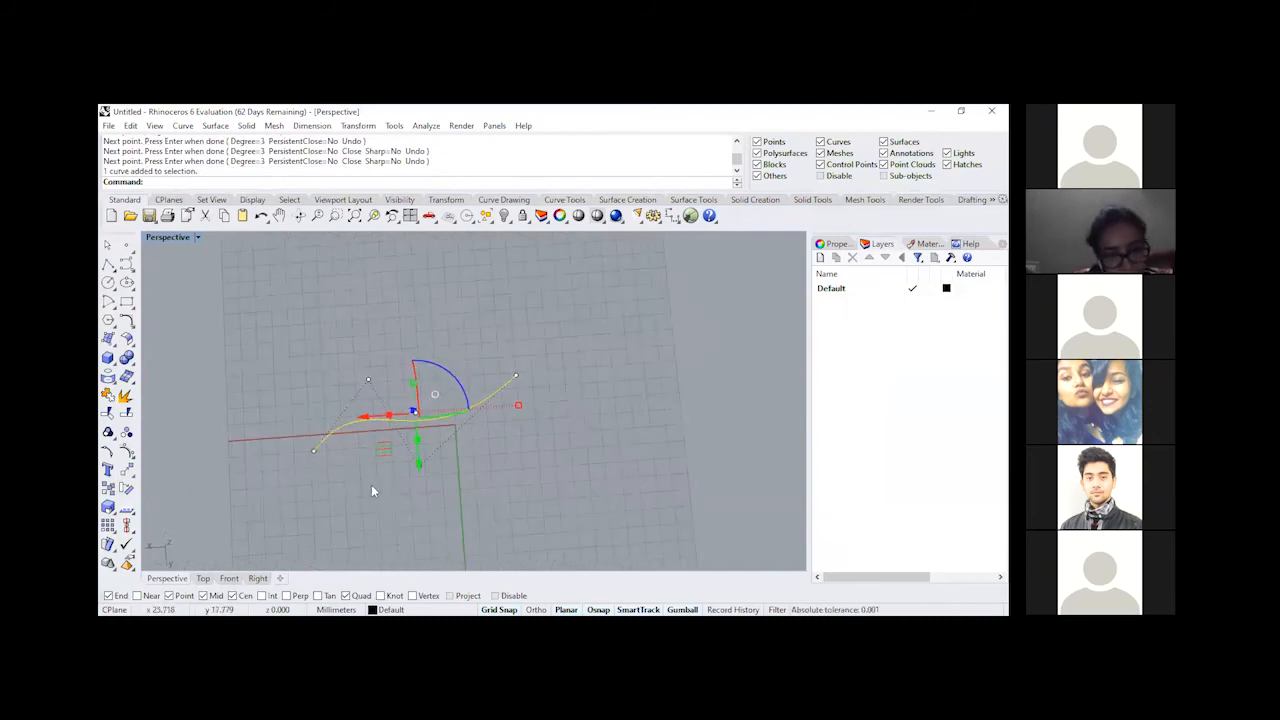
{"action": "left_click", "coordinate": [366, 487]}
{"action": "left_click", "coordinate": [388, 397]}
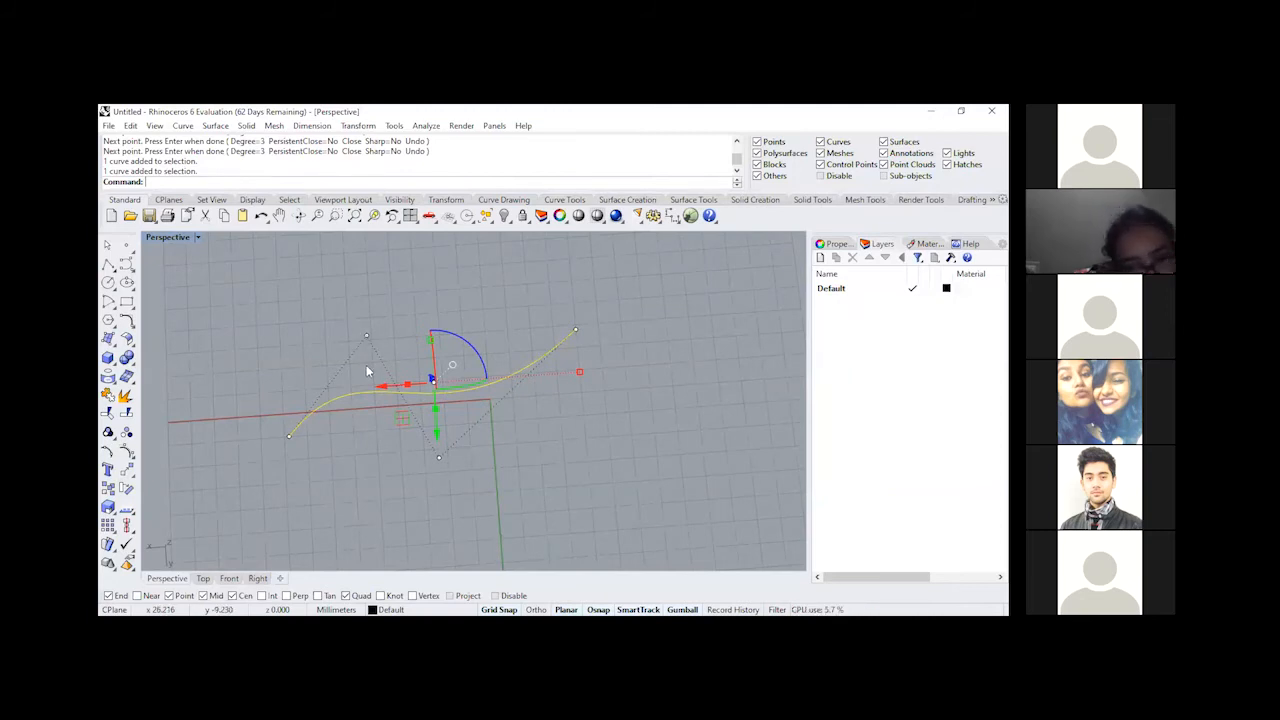
{"action": "left_click_drag", "start_coordinate": [318, 286], "coordinate": [404, 374]}
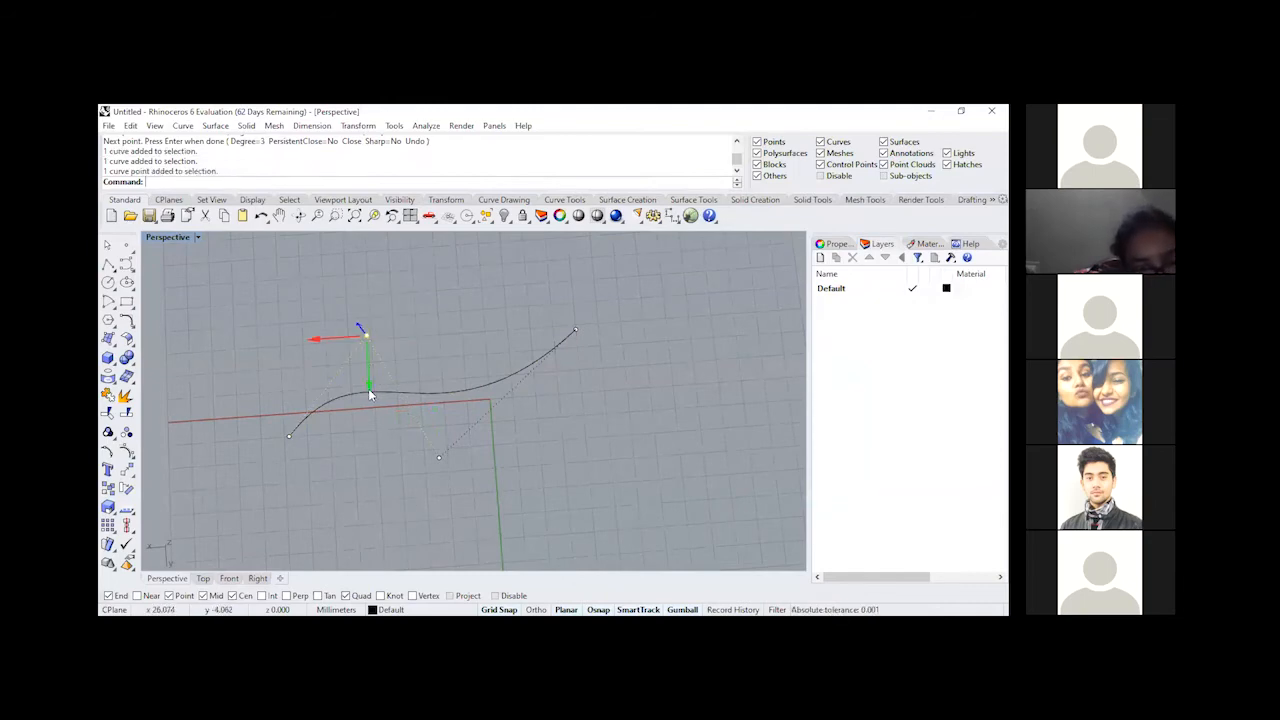
{"action": "left_click_drag", "start_coordinate": [368, 388], "coordinate": [352, 352]}
{"action": "left_click_drag", "start_coordinate": [352, 290], "coordinate": [326, 290]}
Step: Raise the curve's second control point vertically off the grid, lower it below the grid plane, and deselect the curve
{"action": "right_click_drag", "start_coordinate": [416, 476], "coordinate": [318, 350]}
{"action": "left_click_drag", "start_coordinate": [396, 367], "coordinate": [396, 330]}
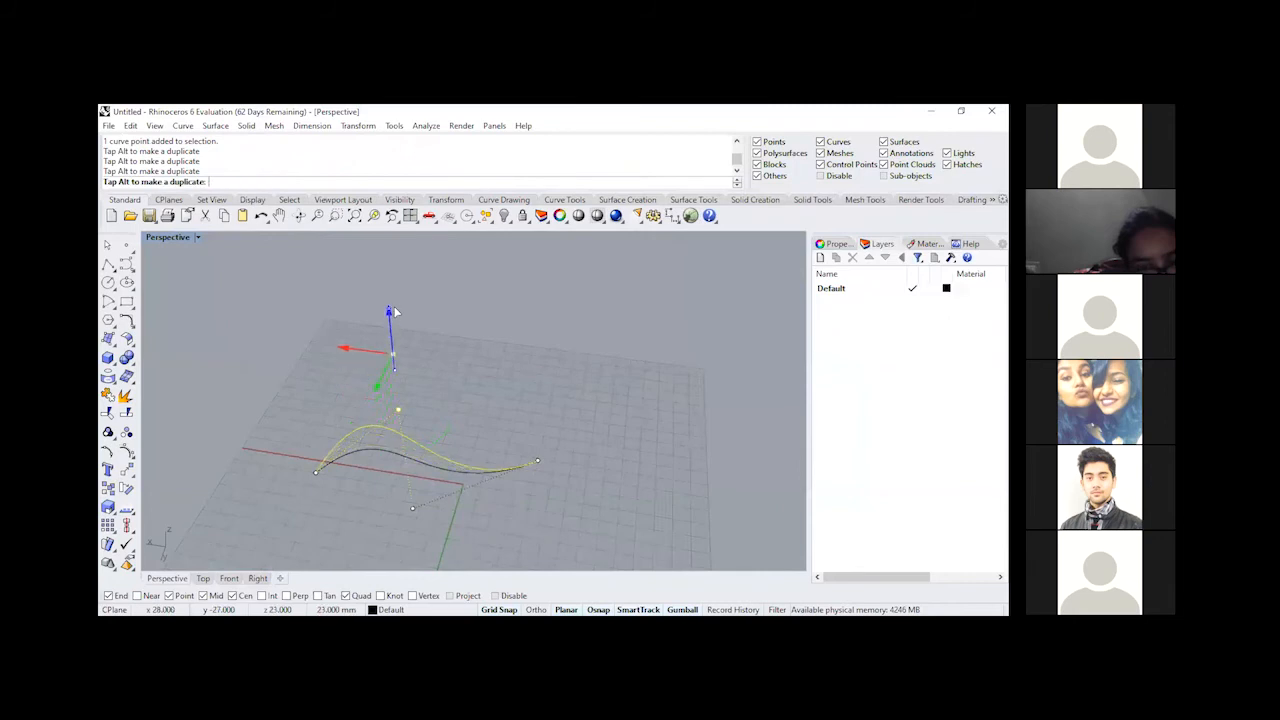
{"action": "right_click_drag", "start_coordinate": [522, 471], "coordinate": [491, 372]}
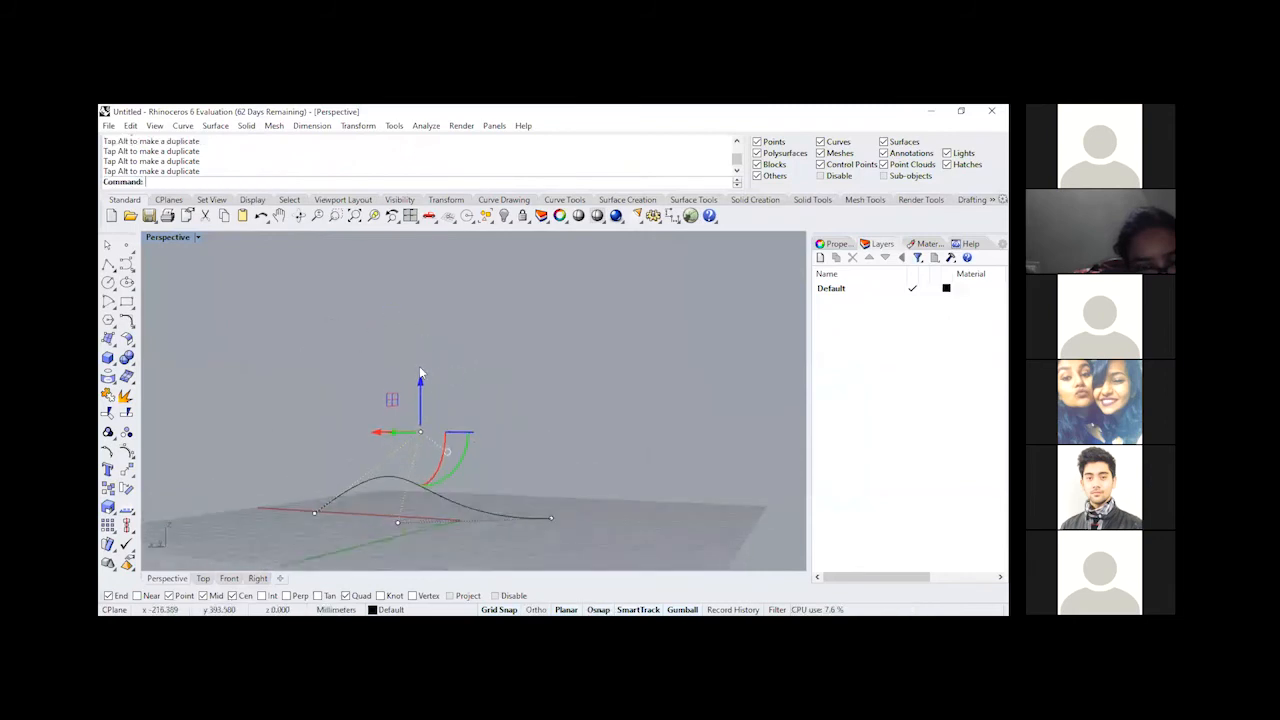
{"action": "left_click_drag", "start_coordinate": [420, 400], "coordinate": [452, 496]}
{"action": "left_click", "coordinate": [539, 542]}
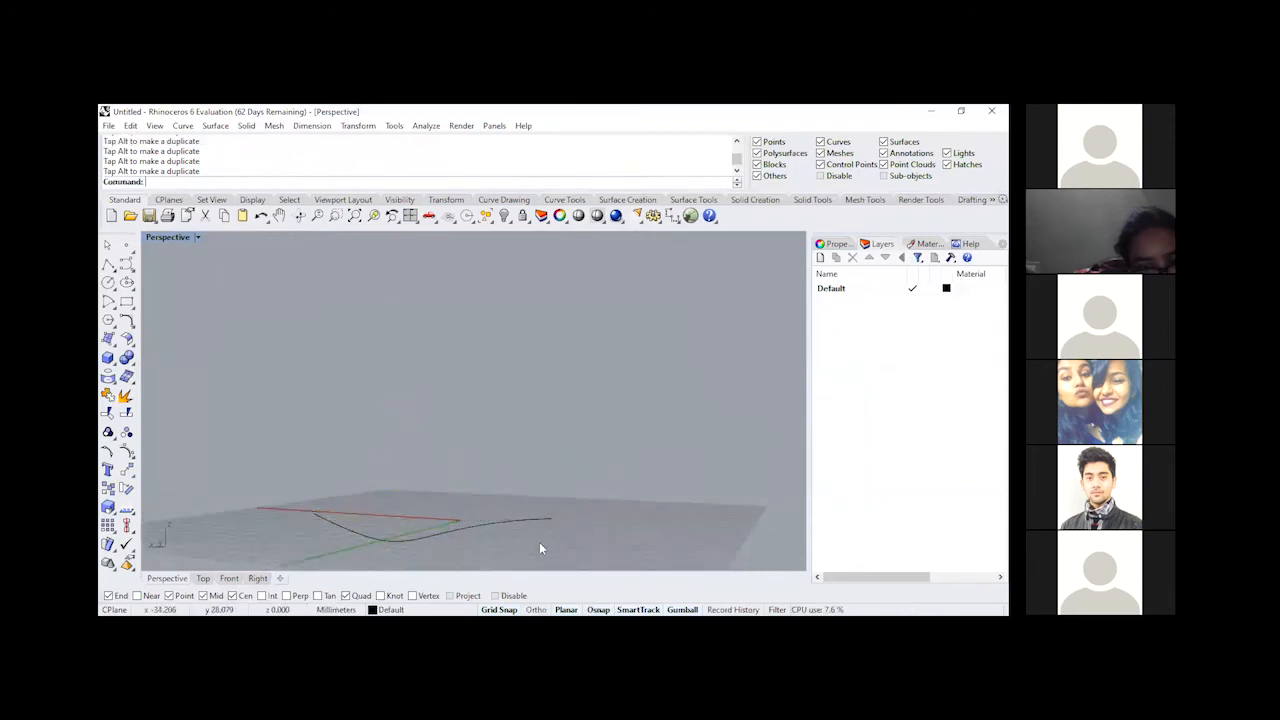
{"action": "right_click_drag", "start_coordinate": [539, 542], "coordinate": [578, 316]}
{"action": "right_click_drag", "start_coordinate": [458, 340], "coordinate": [457, 409]}
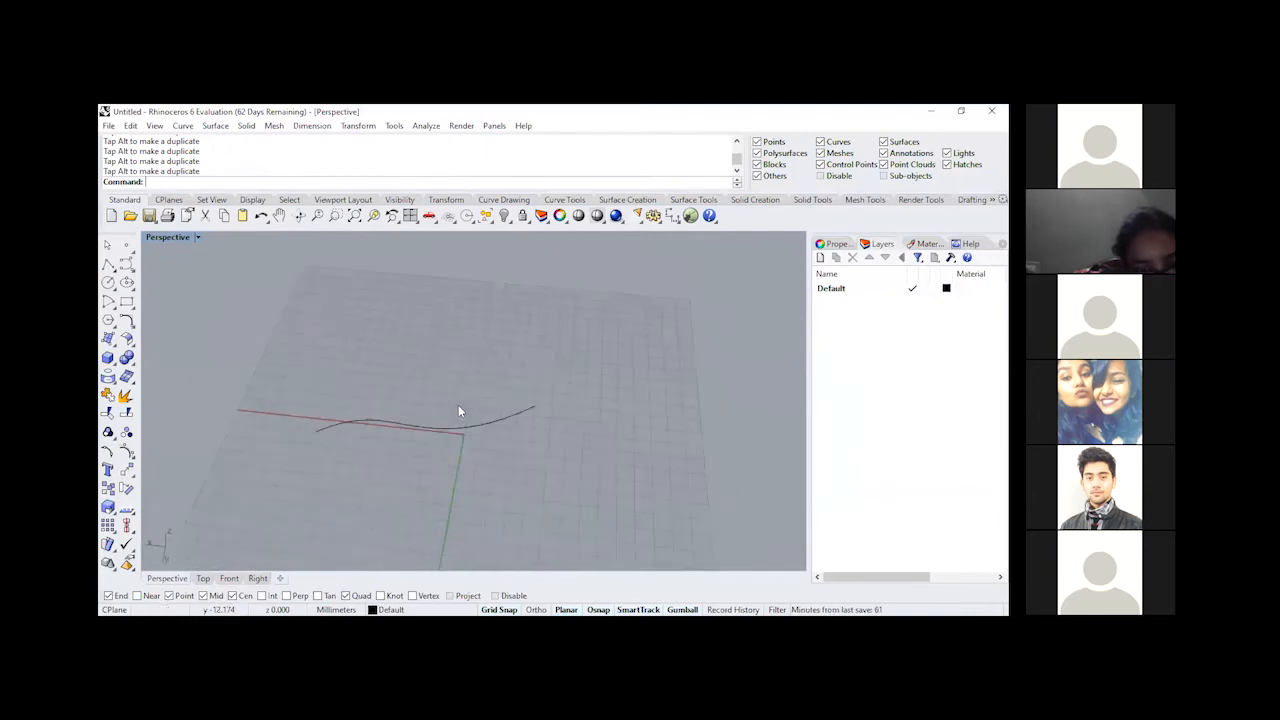
Step: Reselect the curve, move its second control point along the red direction, and raise it vertically so the curve arches above the grid
{"action": "left_click", "coordinate": [491, 417]}
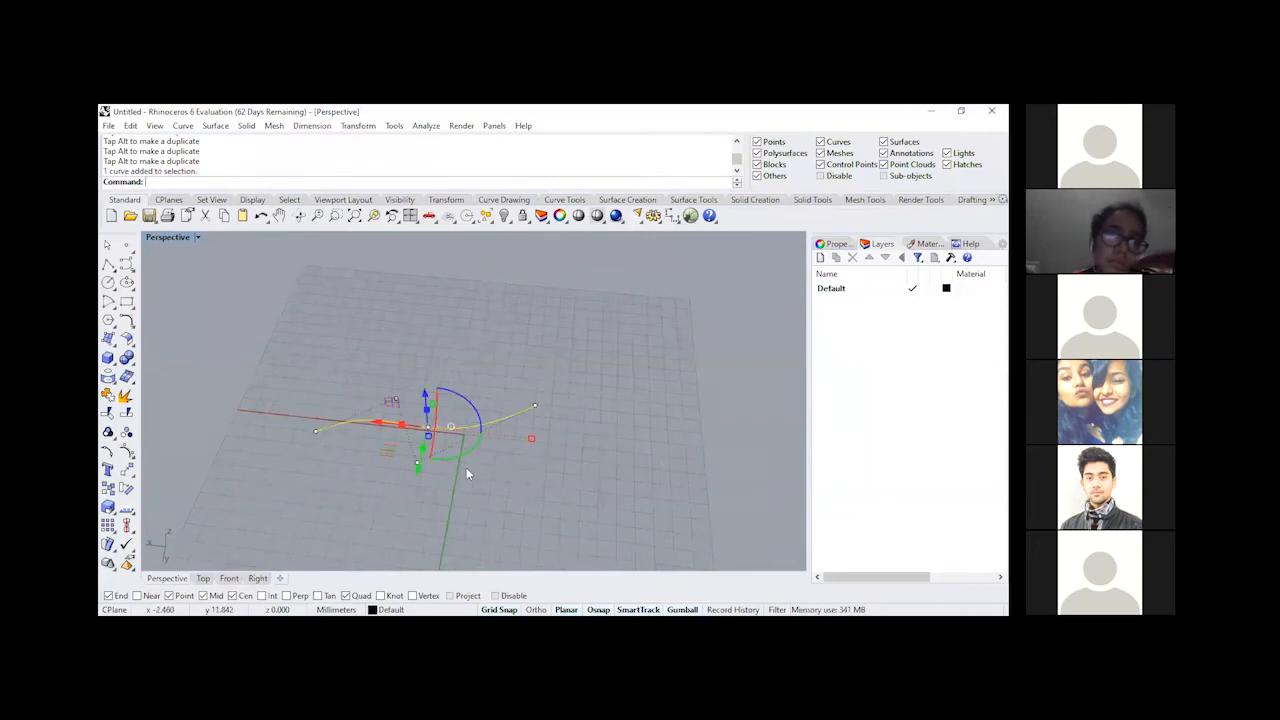
{"action": "right_click_drag", "start_coordinate": [466, 467], "coordinate": [374, 335]}
{"action": "left_click", "coordinate": [398, 281]}
{"action": "left_click_drag", "start_coordinate": [366, 297], "coordinate": [331, 291]}
{"action": "right_click_drag", "start_coordinate": [346, 402], "coordinate": [350, 360]}
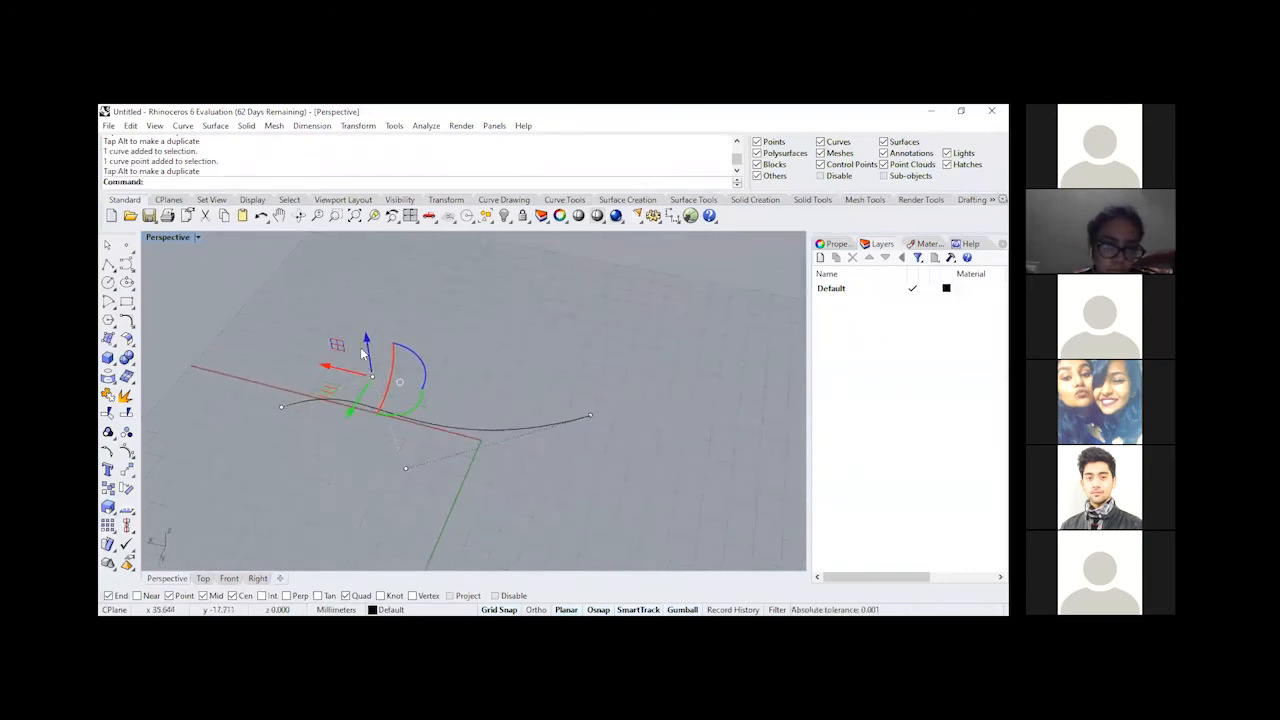
{"action": "left_click_drag", "start_coordinate": [366, 343], "coordinate": [358, 265]}
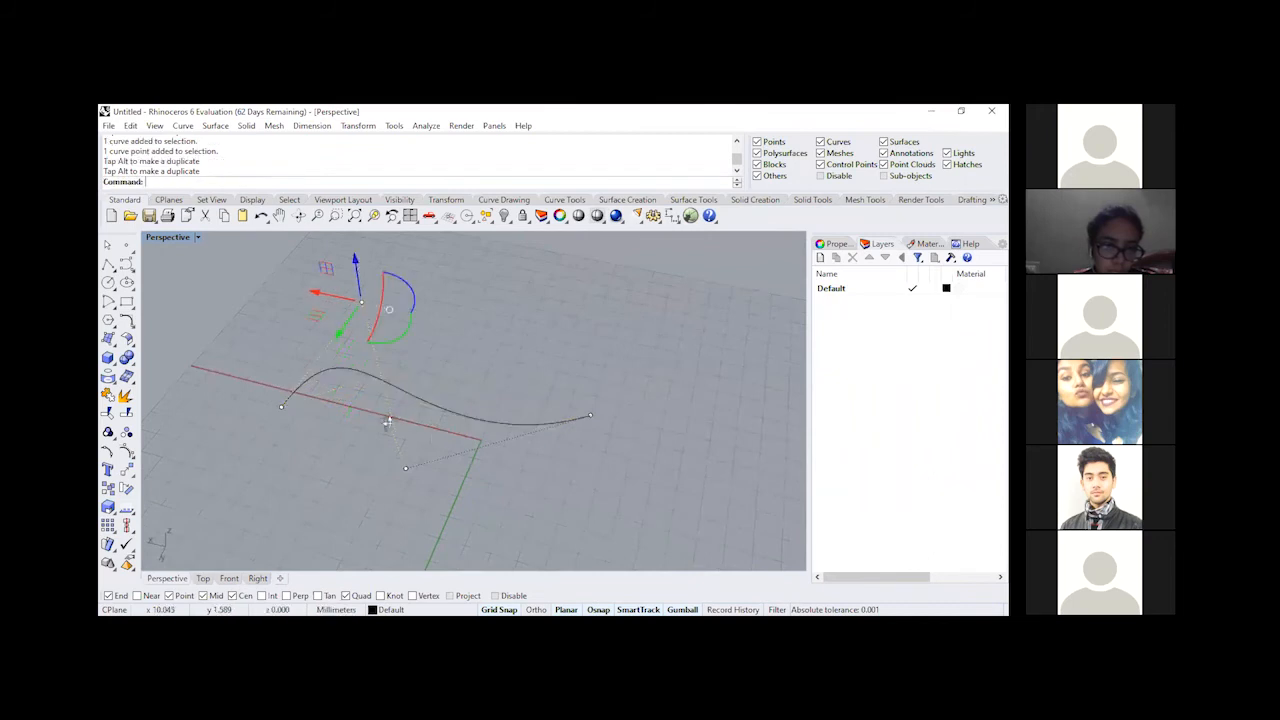
Step: Adjust the height of the curve's second control point along the vertical gumball axis and deselect the curve
{"action": "right_click_drag", "start_coordinate": [386, 423], "coordinate": [383, 360]}
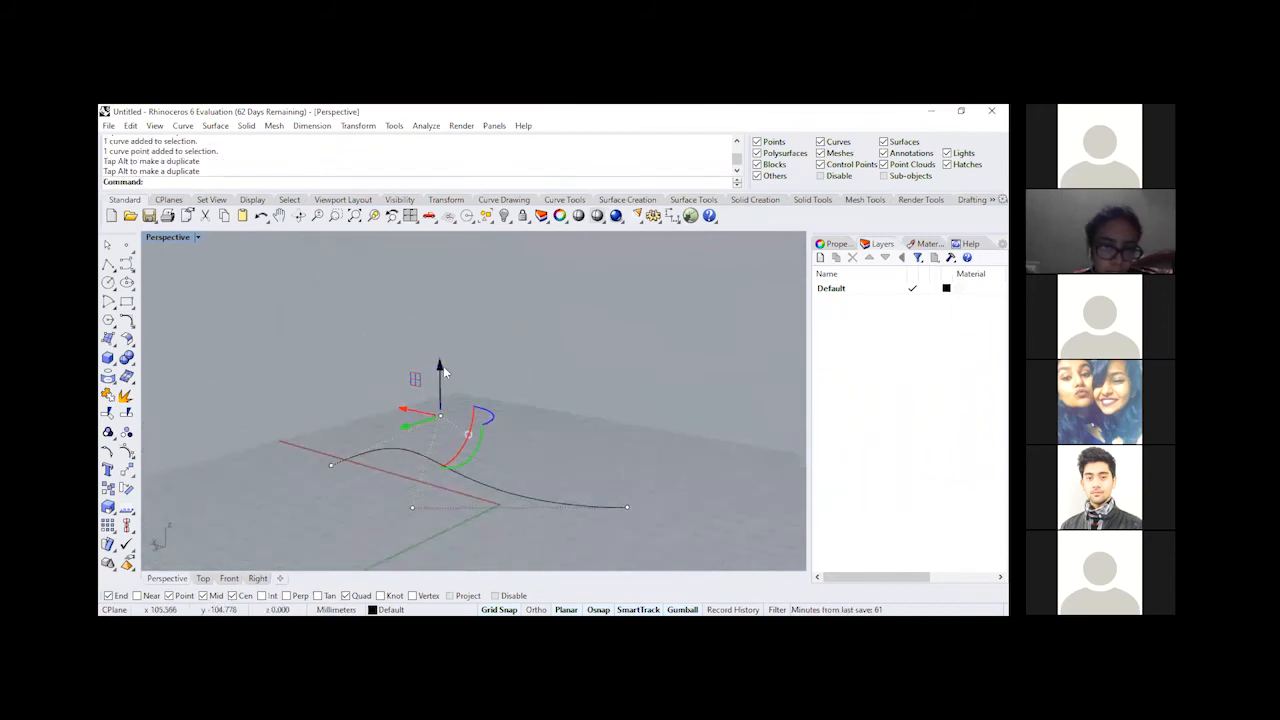
{"action": "mouse_move", "coordinate": [444, 372]}
{"action": "left_mouse_down"}
{"action": "mouse_move", "coordinate": [437, 340]}
{"action": "mouse_move", "coordinate": [446, 388]}
{"action": "mouse_move", "coordinate": [459, 388]}
{"action": "left_mouse_up"}
{"action": "key", "text": "Escape"}
{"action": "key", "text": "Escape"}
Step: Reselect the curve and move its second control point along the red and then the green gumball direction
{"action": "right_click_drag", "start_coordinate": [539, 434], "coordinate": [391, 417]}
{"action": "left_click", "coordinate": [397, 410]}
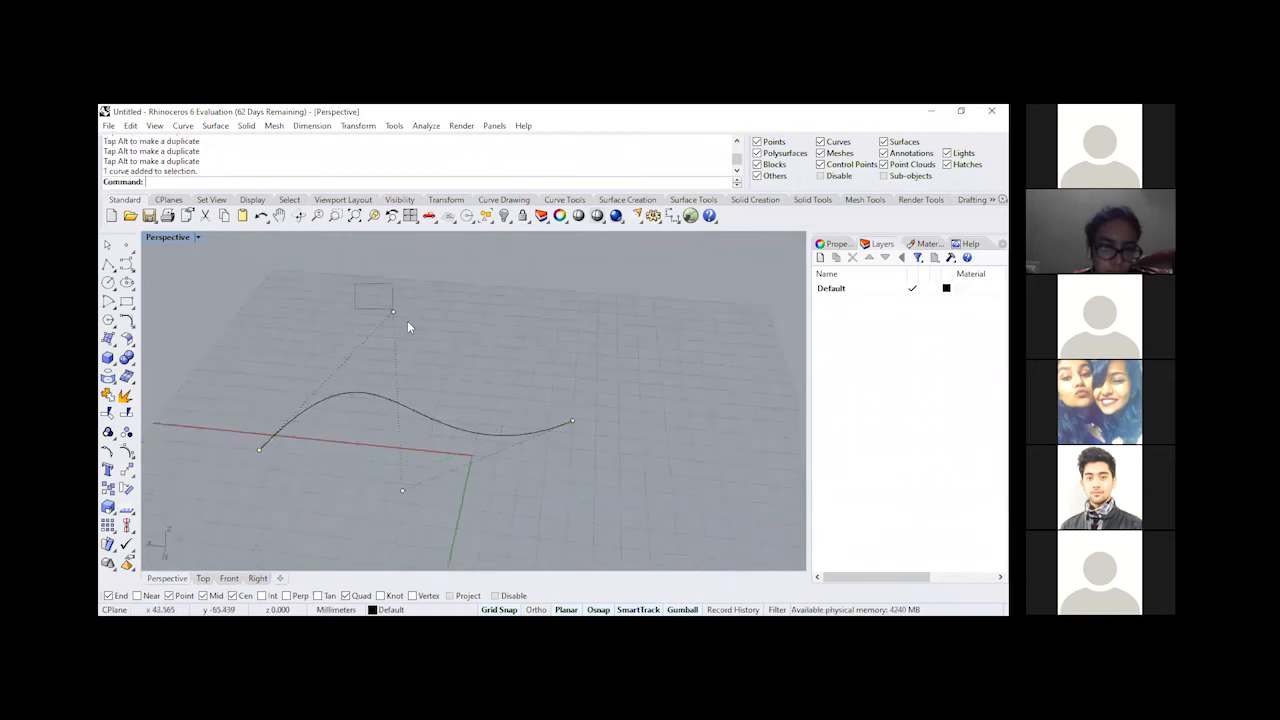
{"action": "left_click", "coordinate": [393, 312]}
{"action": "mouse_move", "coordinate": [341, 310]}
{"action": "left_mouse_down"}
{"action": "mouse_move", "coordinate": [419, 317]}
{"action": "mouse_move", "coordinate": [327, 310]}
{"action": "mouse_move", "coordinate": [364, 310]}
{"action": "left_mouse_up"}
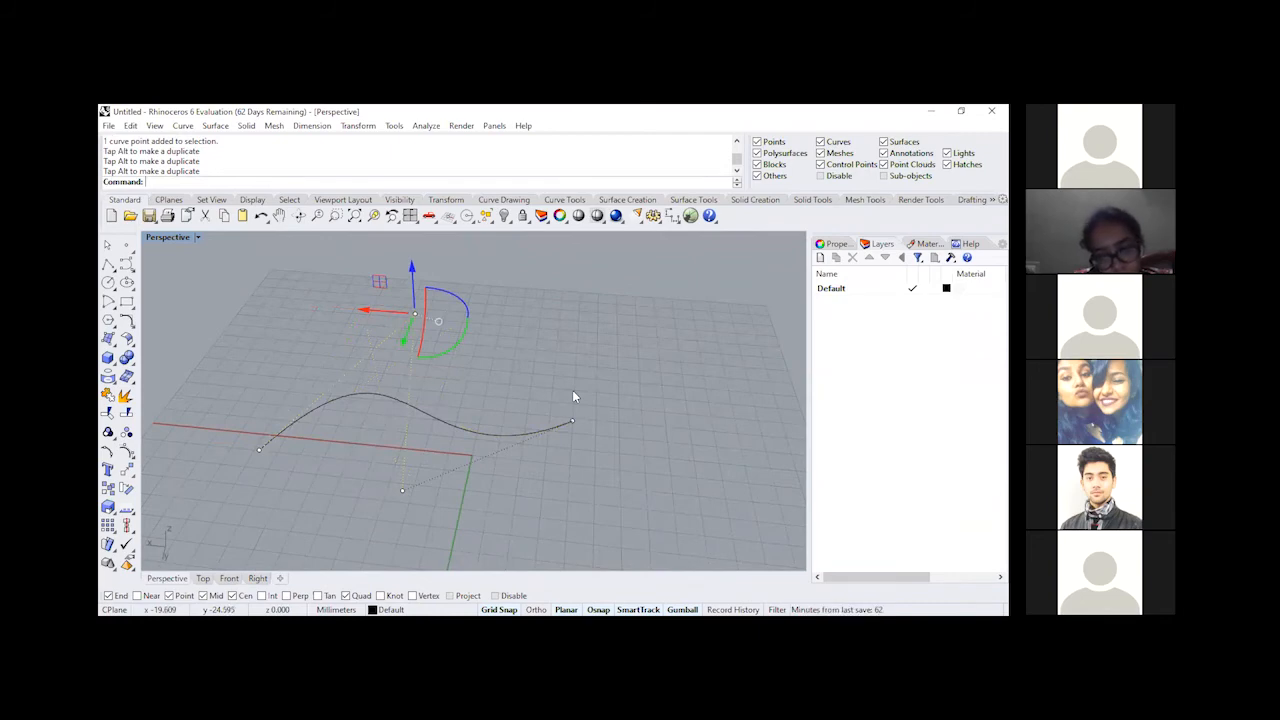
{"action": "left_click_drag", "start_coordinate": [404, 338], "coordinate": [408, 384]}
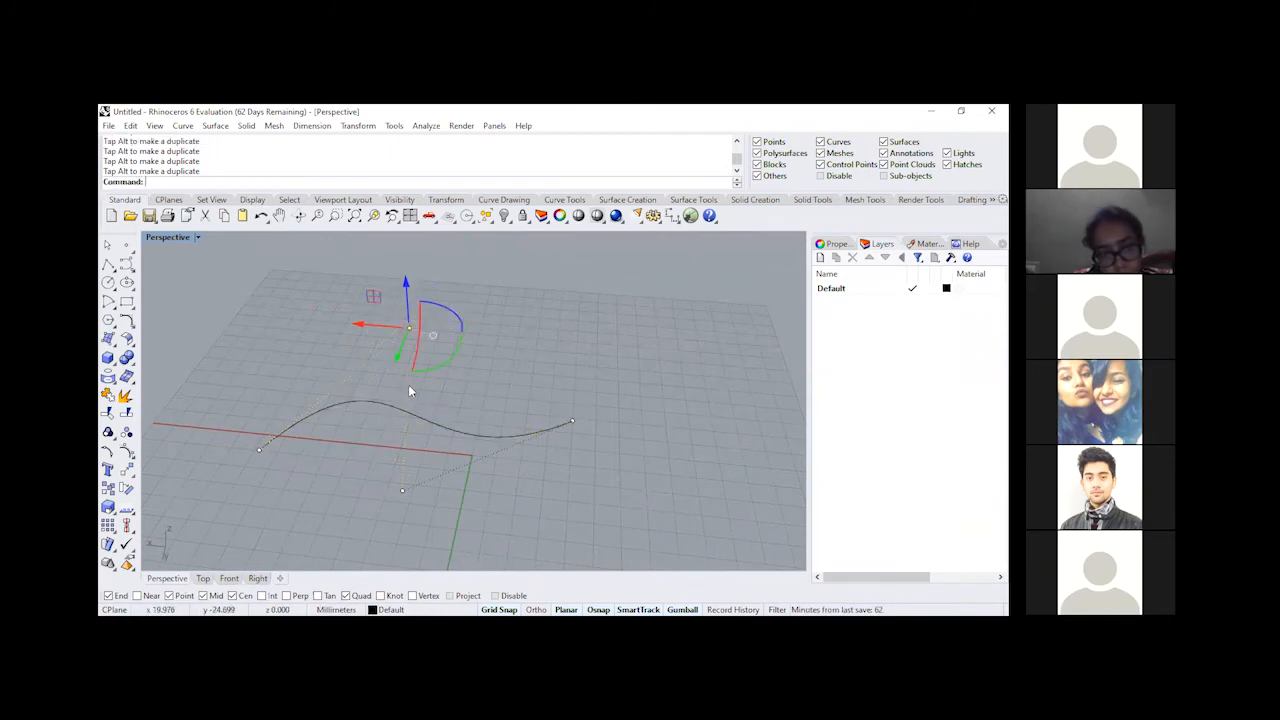
{"action": "left_click", "coordinate": [366, 327]}
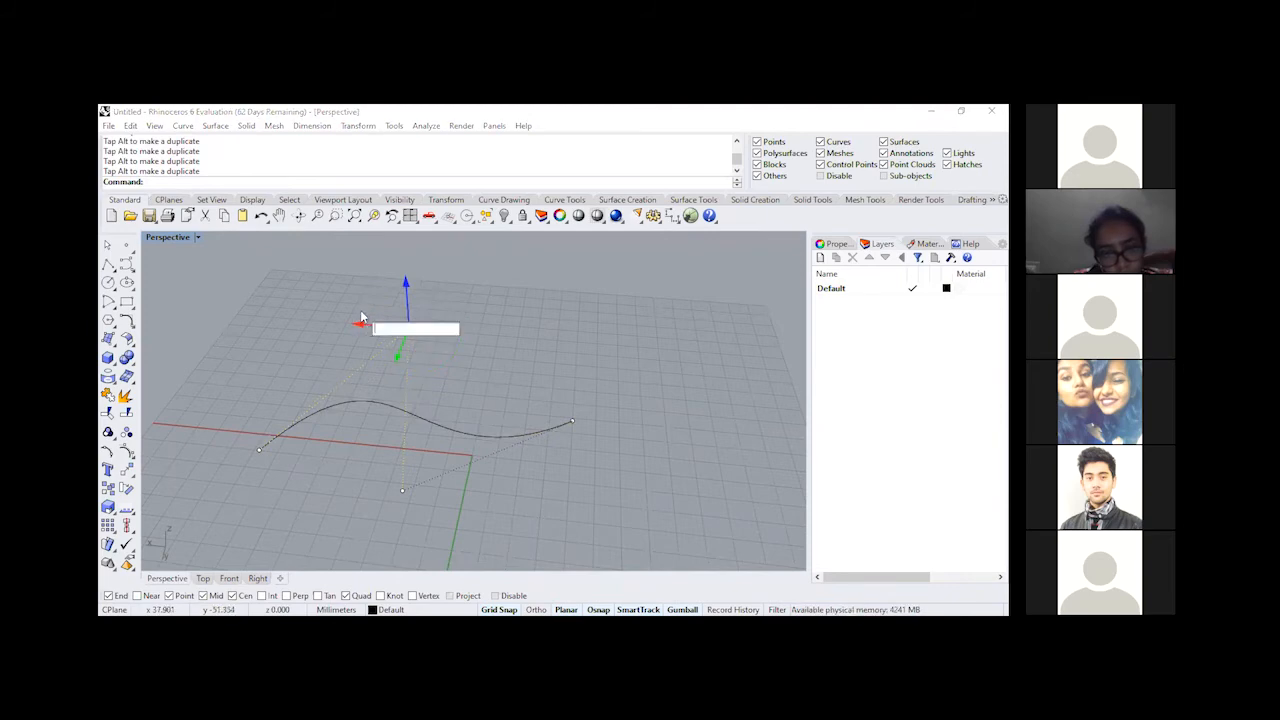
{"action": "key", "text": "Escape"}
{"action": "key", "text": "Escape"}
{"action": "key", "text": "Escape"}
Step: Select the curve's second control point again, move it exactly 7 mm along the red direction, and deselect the curve
{"action": "left_click", "coordinate": [358, 406]}
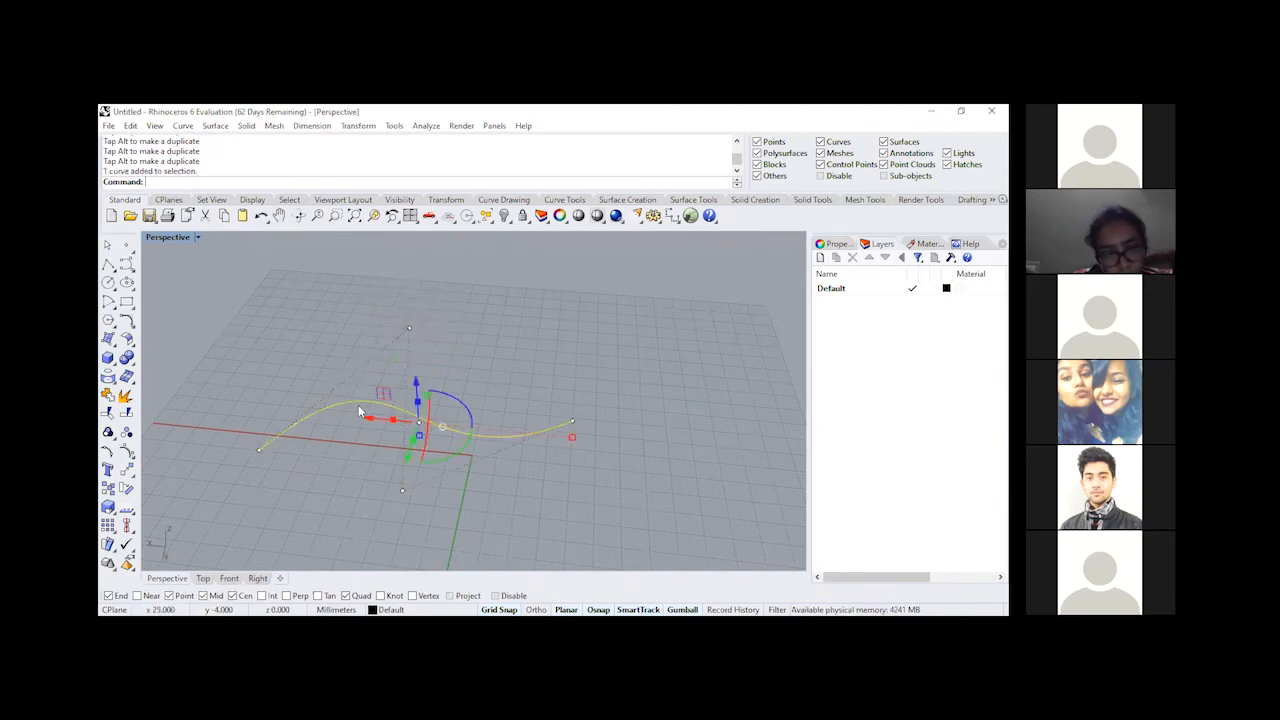
{"action": "left_click", "coordinate": [408, 326]}
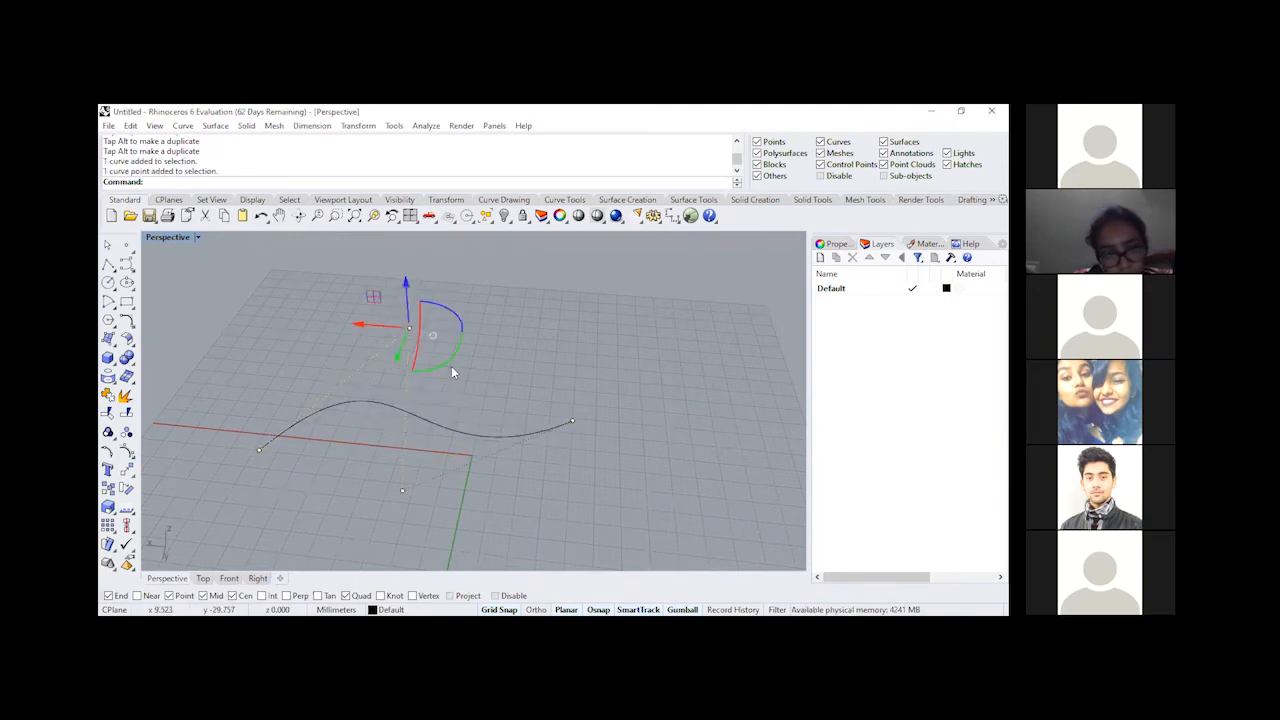
{"action": "left_click", "coordinate": [362, 328]}
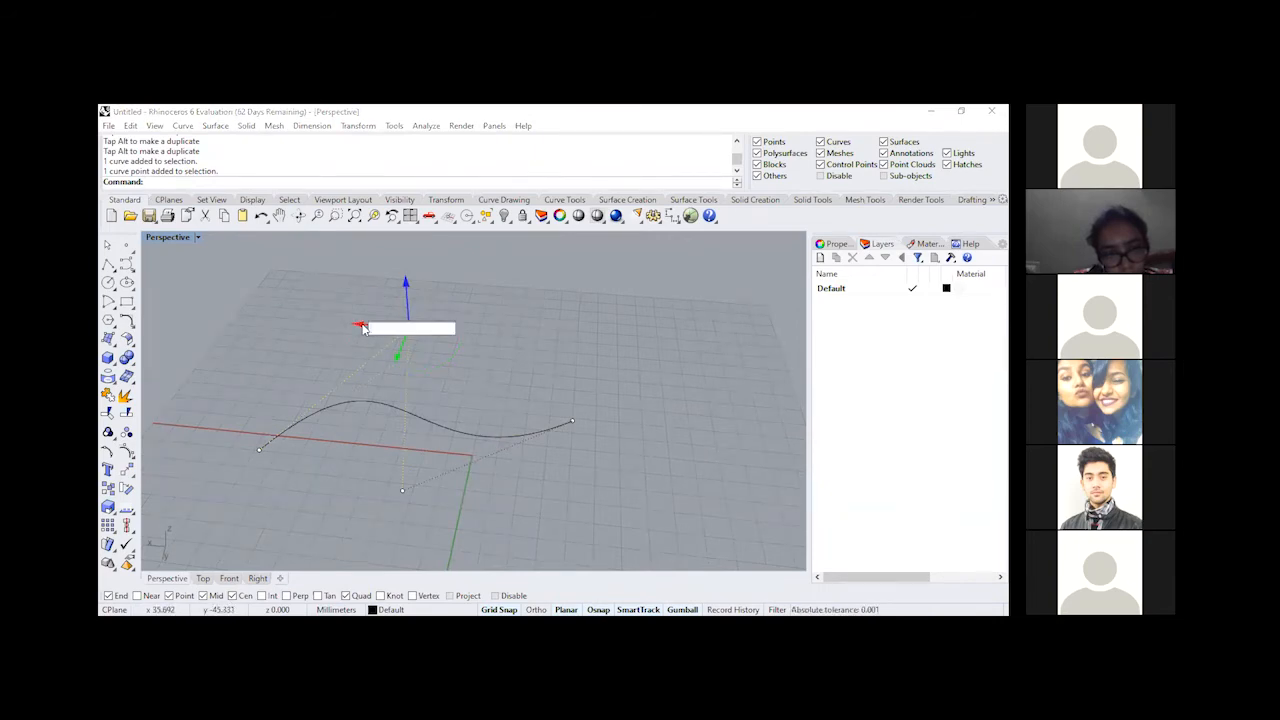
{"action": "type", "text": "7"}
{"action": "key", "text": "Return"}
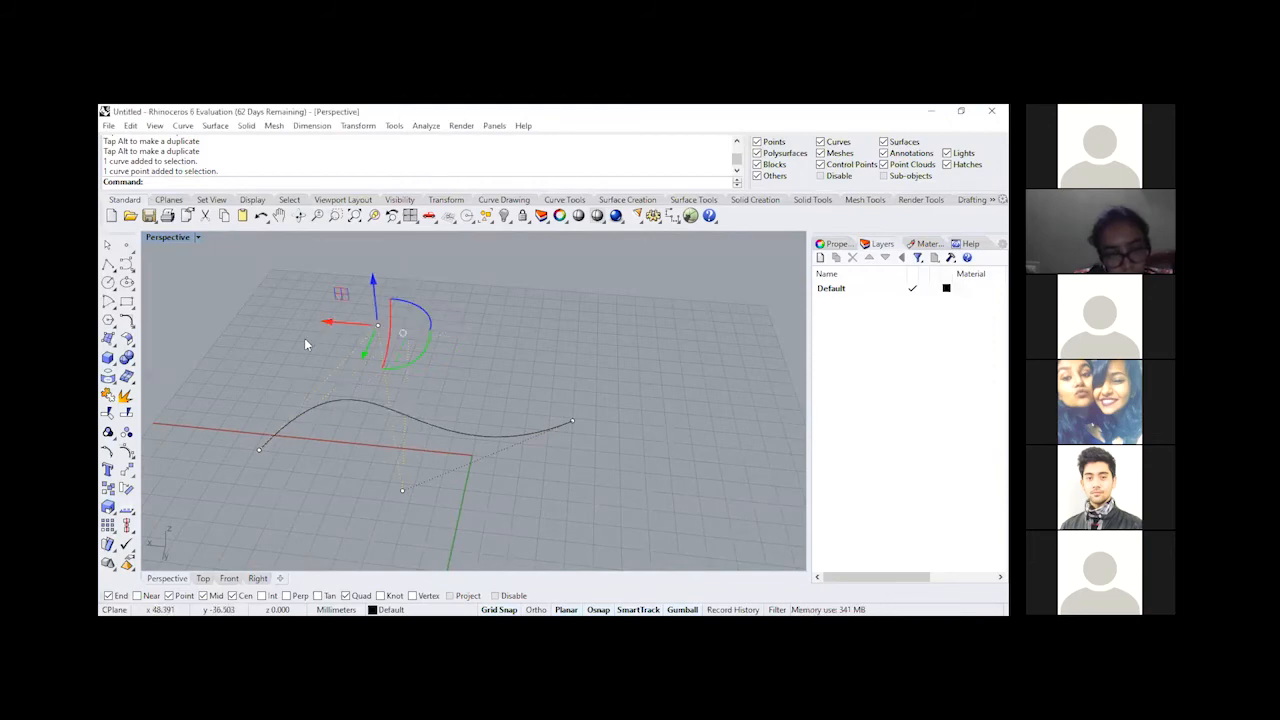
{"action": "right_click_drag", "start_coordinate": [563, 343], "coordinate": [445, 496]}
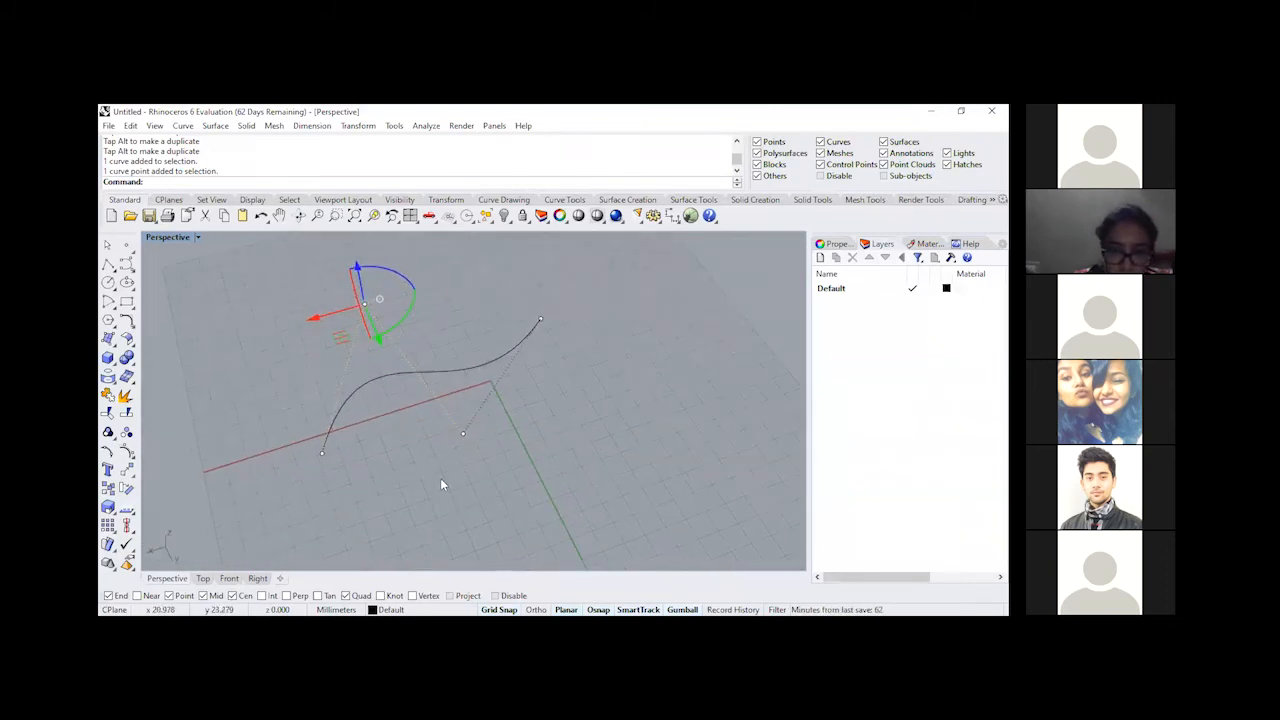
{"action": "left_click", "coordinate": [436, 472]}
Step: Place four separate point objects in a zigzag on the grid, running from one side of the green axis to the other
{"action": "left_click", "coordinate": [514, 201]}
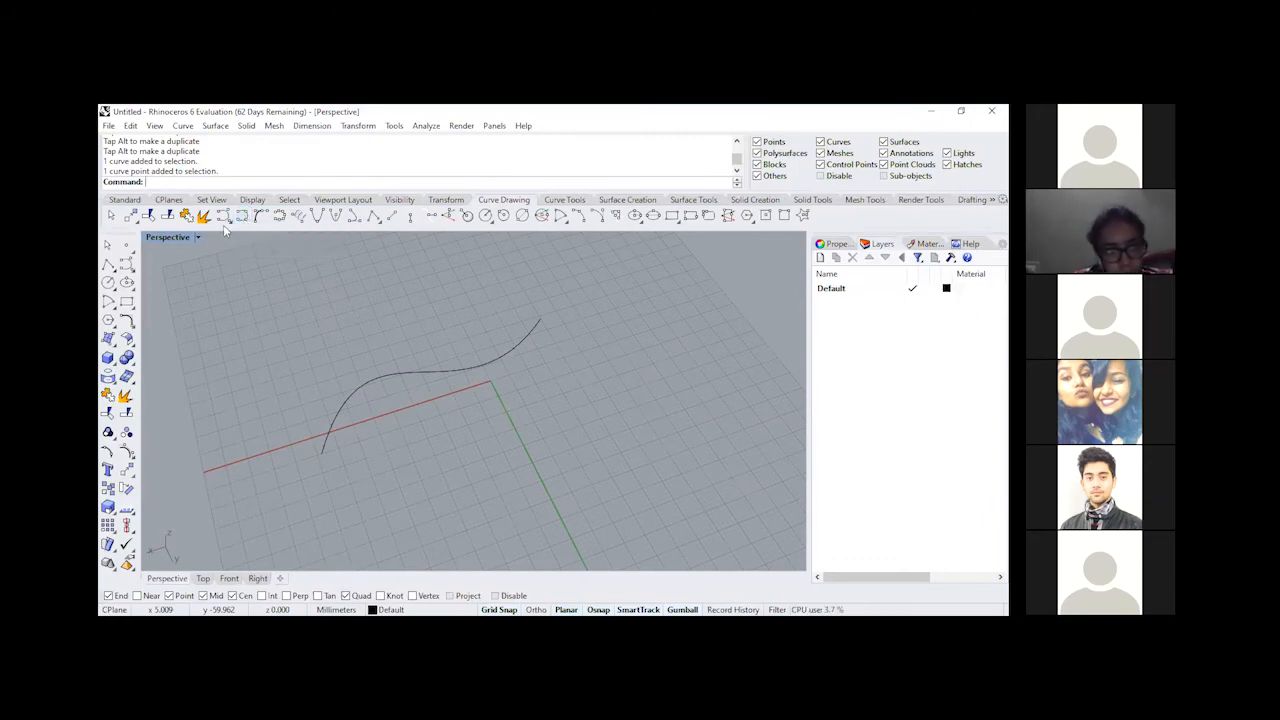
{"action": "left_click", "coordinate": [128, 265]}
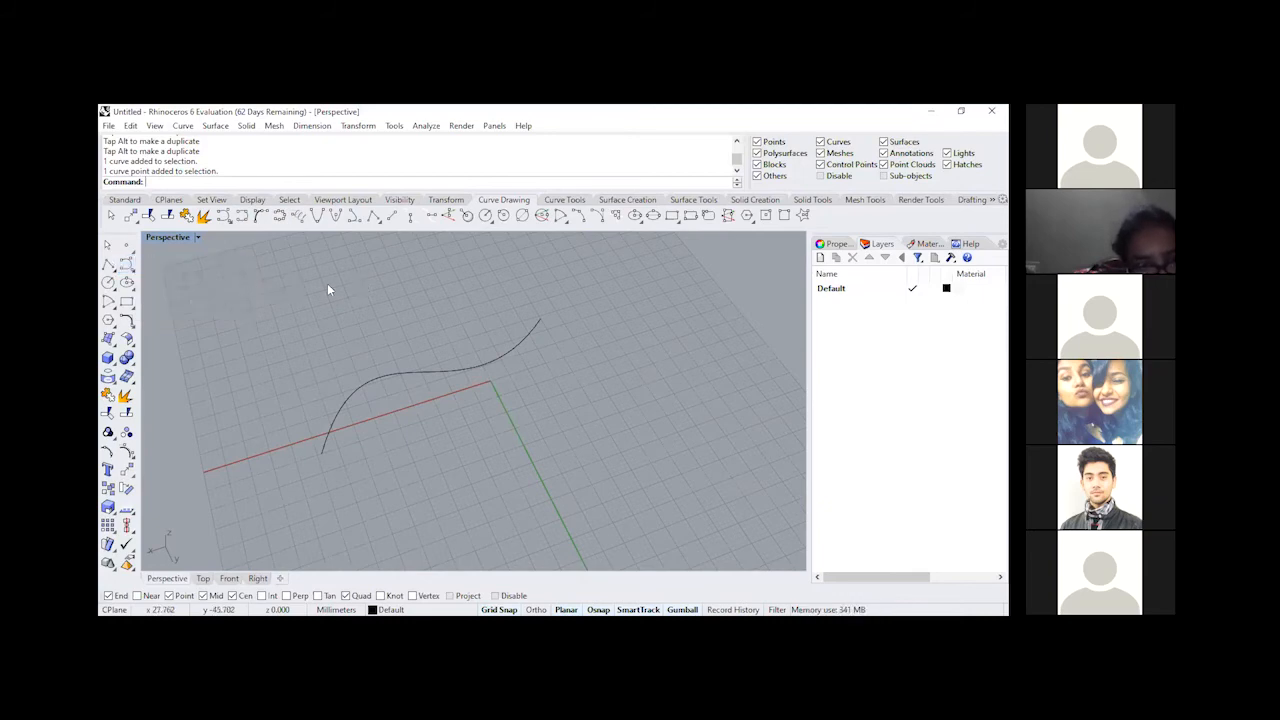
{"action": "left_click", "coordinate": [126, 244]}
{"action": "scroll", "coordinate": [446, 453], "scroll_direction": "down", "scroll_amount": 3}
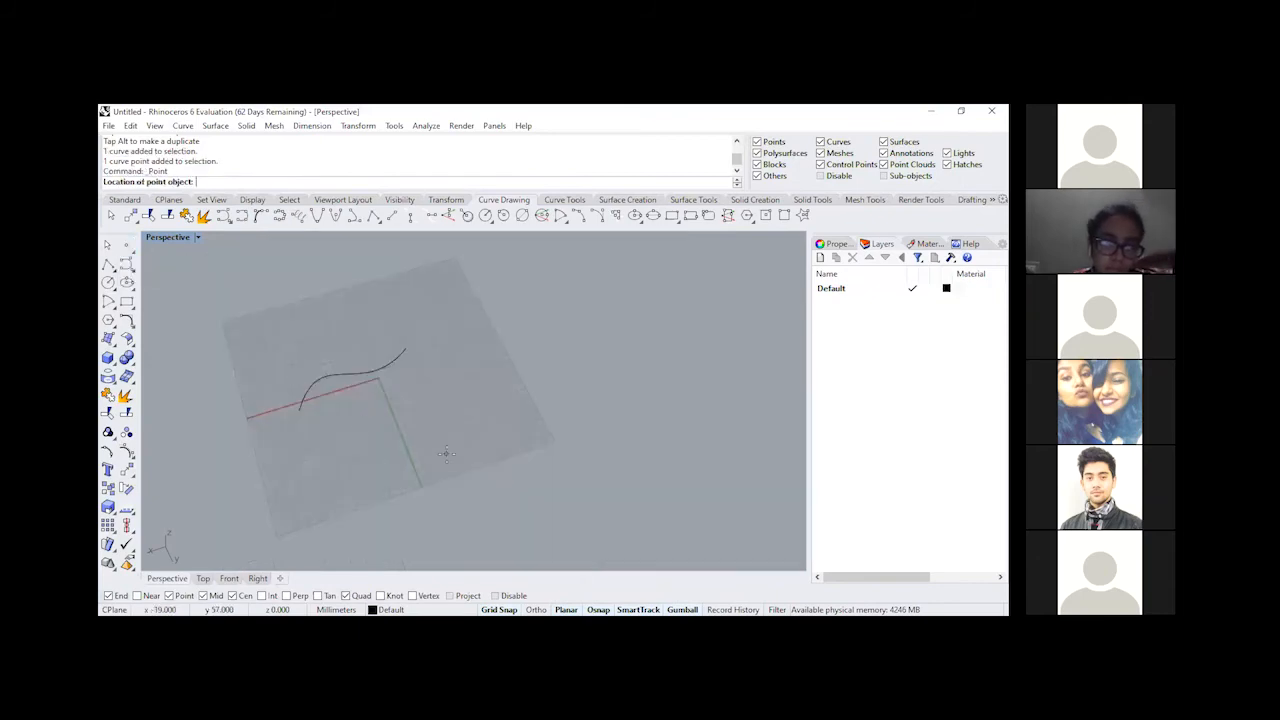
{"action": "scroll", "coordinate": [360, 460], "scroll_direction": "up", "scroll_amount": 2}
{"action": "left_click", "coordinate": [357, 468]}
{"action": "right_click", "coordinate": [385, 411]}
{"action": "left_click", "coordinate": [386, 403]}
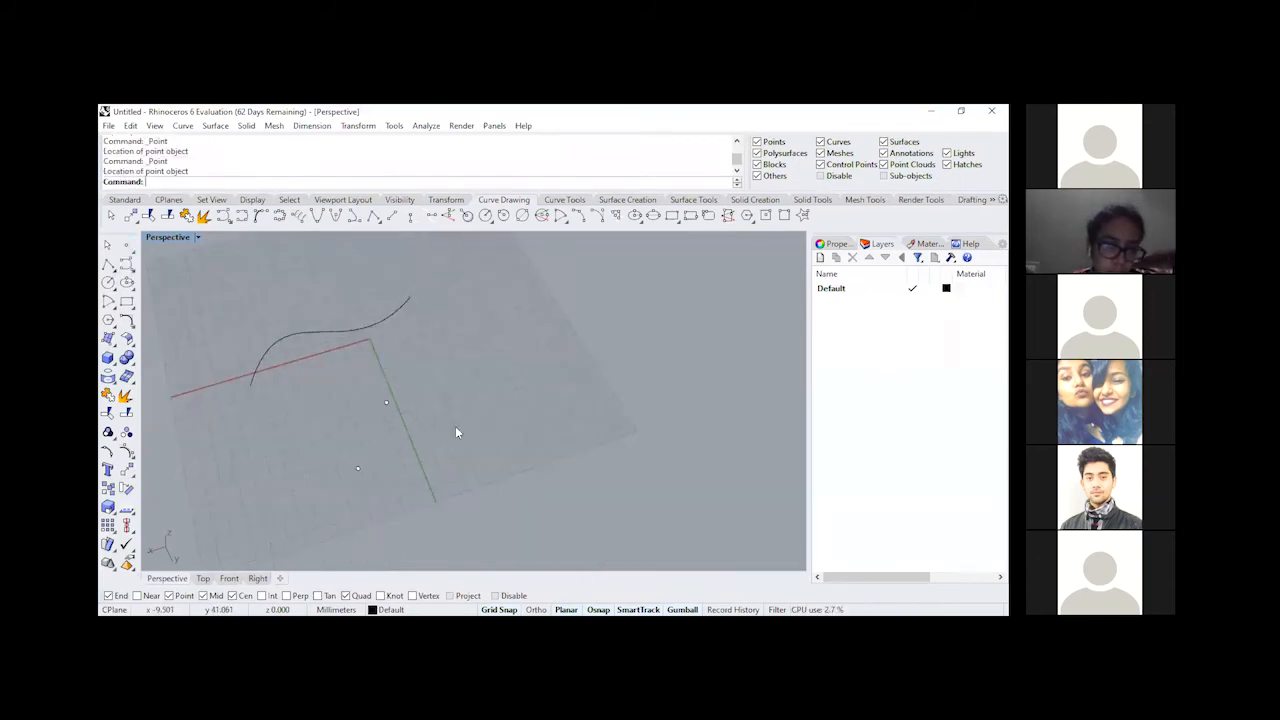
{"action": "right_click", "coordinate": [456, 428]}
{"action": "left_click", "coordinate": [475, 443]}
{"action": "right_click", "coordinate": [492, 425]}
{"action": "left_click", "coordinate": [524, 376]}
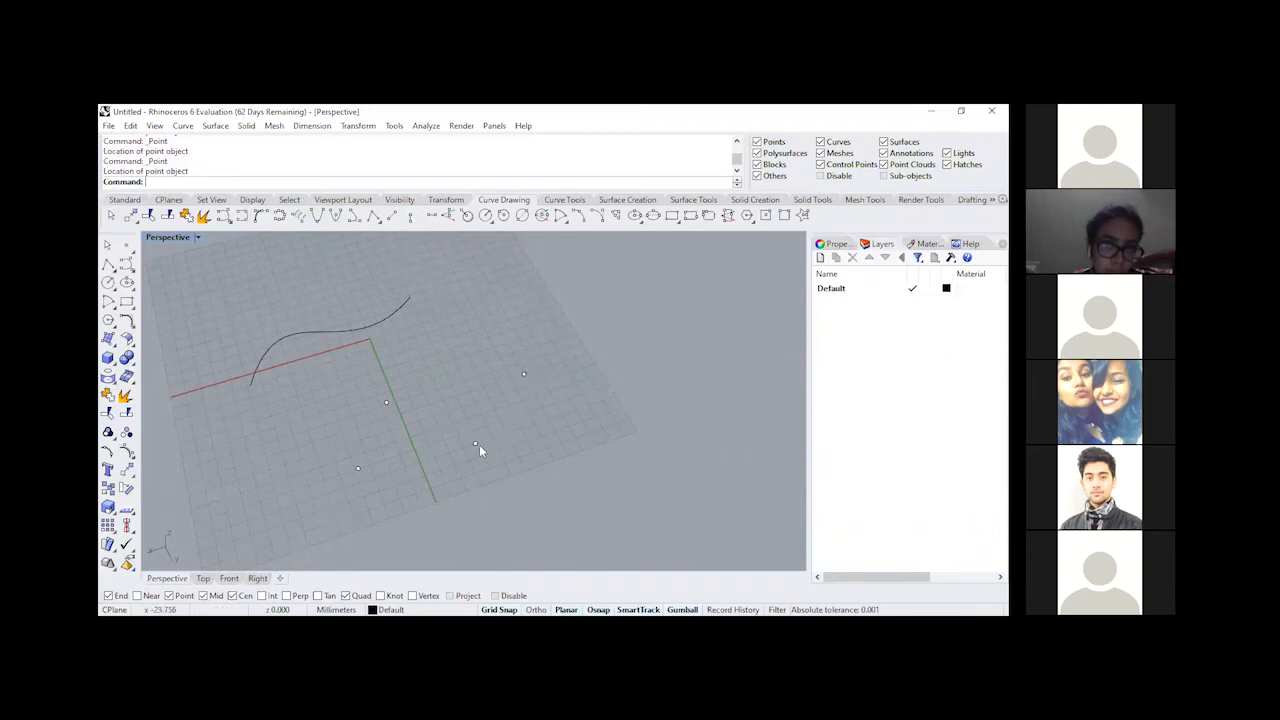
Step: Draw a degree-3 control point curve using the four point objects in order as its control points
{"action": "left_click", "coordinate": [126, 264]}
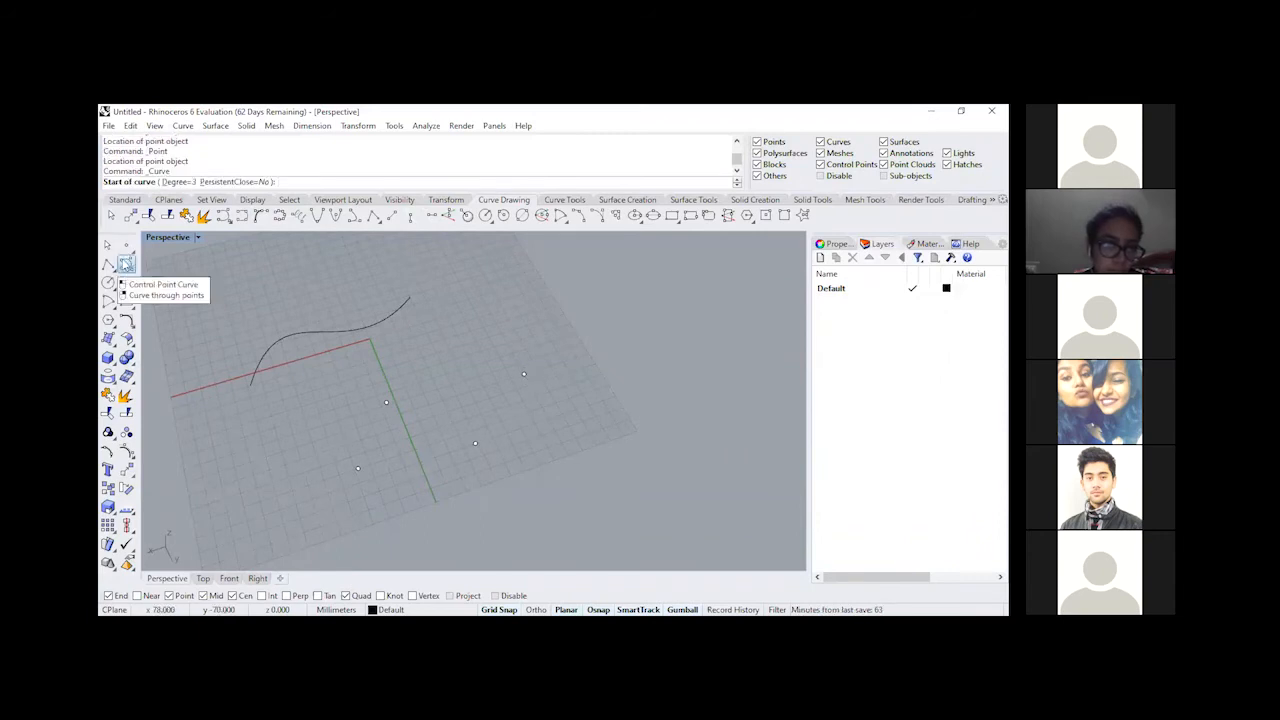
{"action": "left_click", "coordinate": [357, 468]}
{"action": "left_click", "coordinate": [386, 402]}
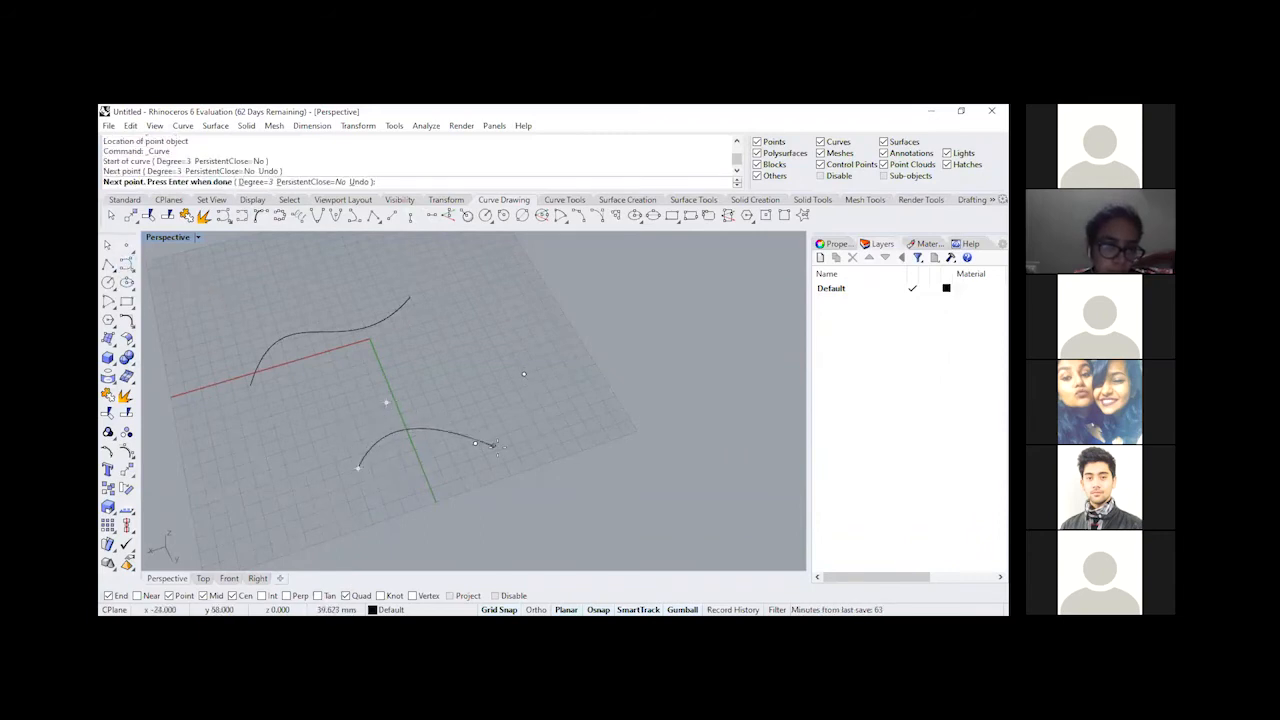
{"action": "left_click", "coordinate": [475, 443]}
{"action": "left_click", "coordinate": [524, 376]}
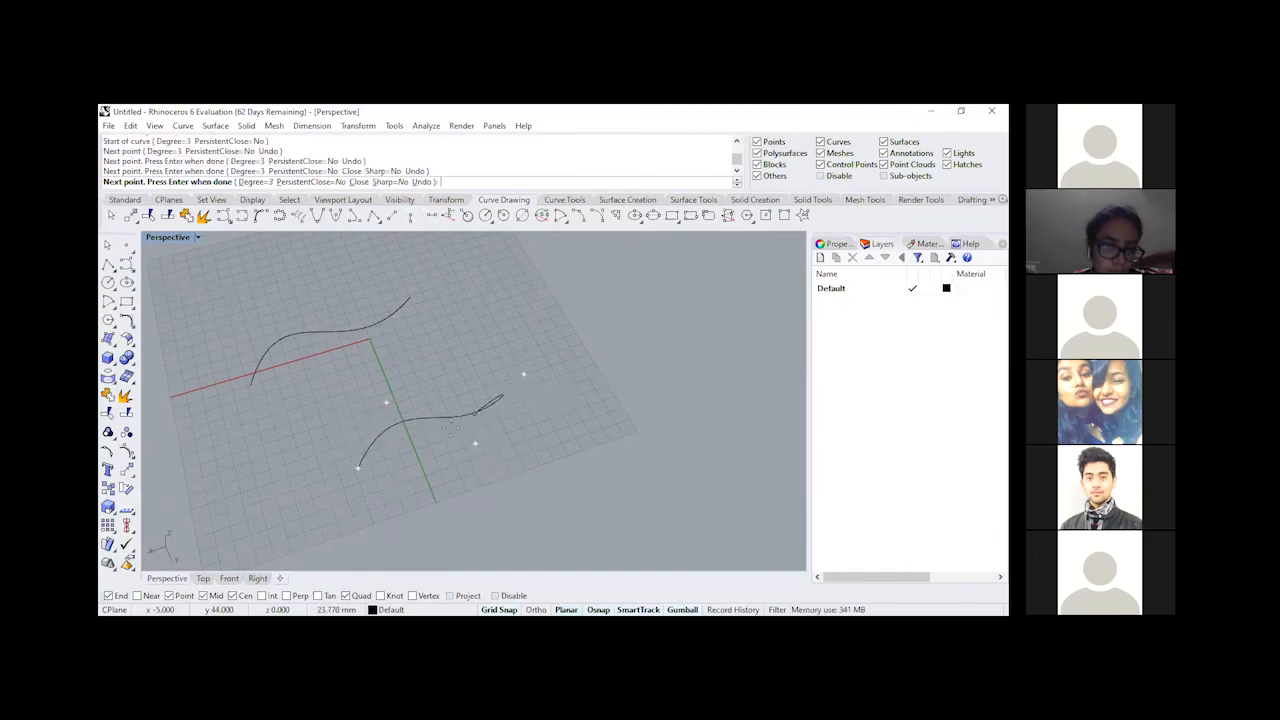
{"action": "key", "text": "Return"}
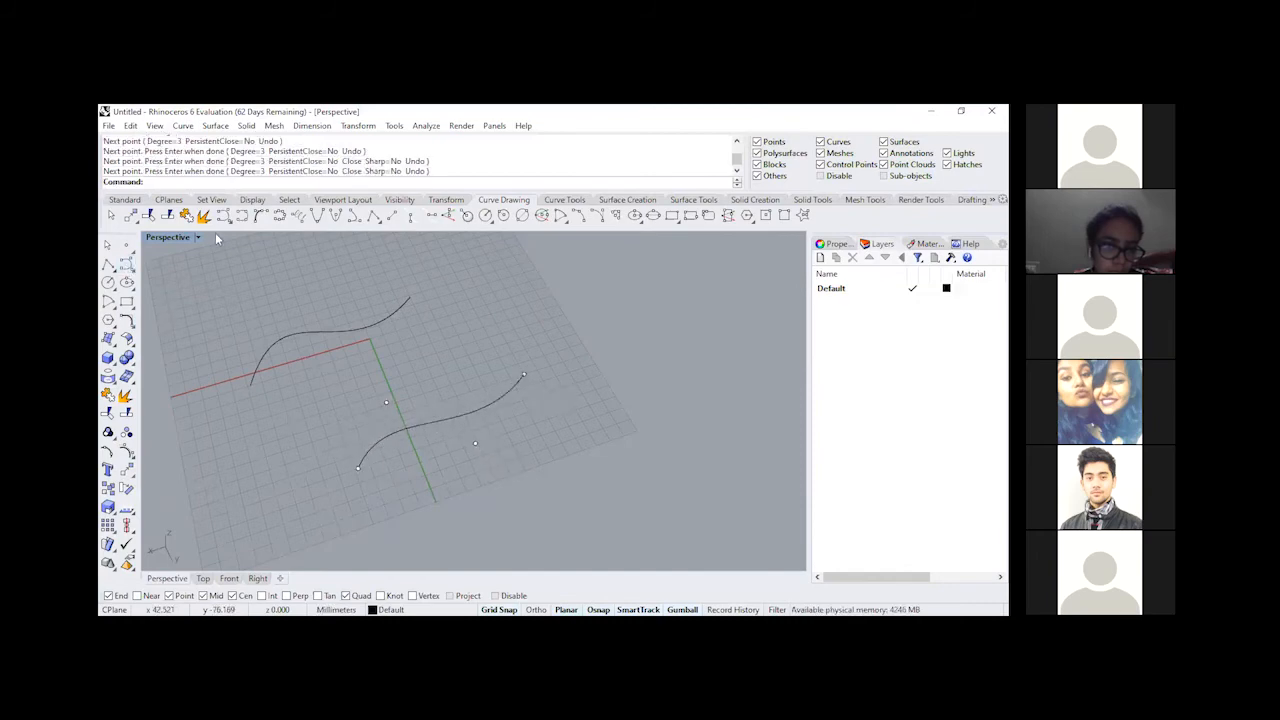
Step: Draw a degree-3 interpolated curve that passes through the same four point objects
{"action": "left_click", "coordinate": [242, 216]}
{"action": "left_click", "coordinate": [358, 467]}
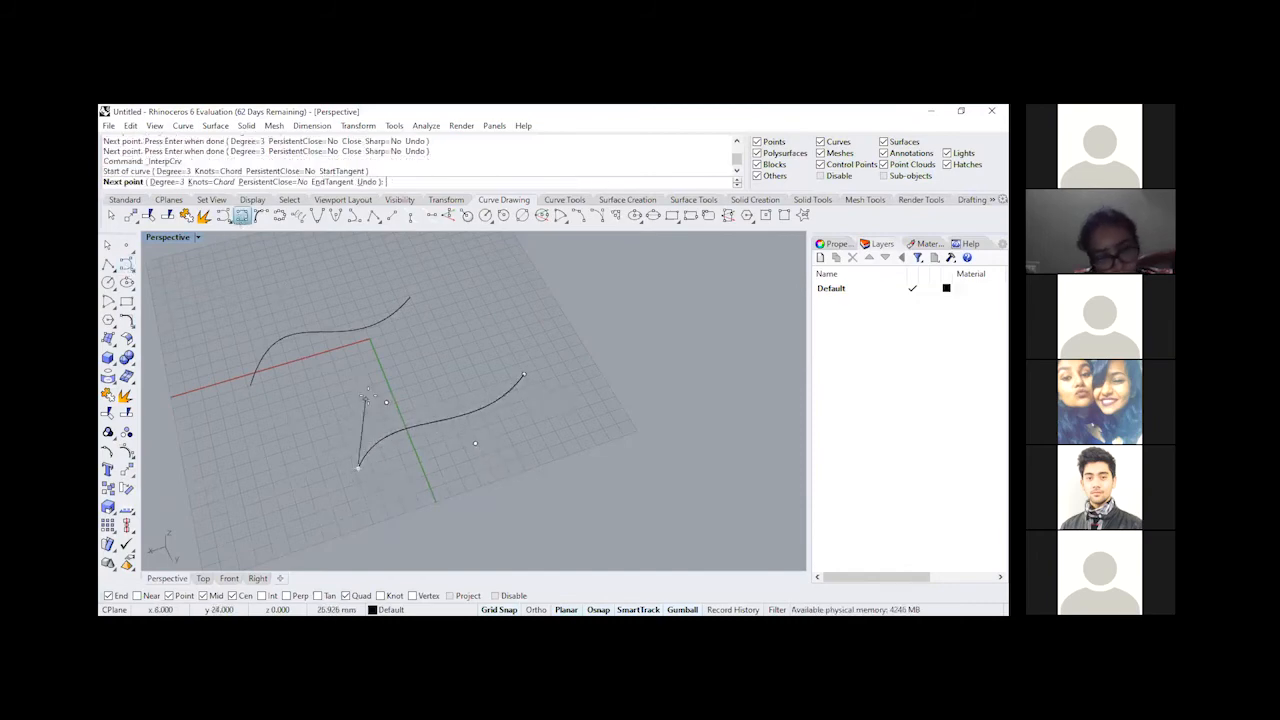
{"action": "left_click", "coordinate": [385, 402]}
{"action": "left_click", "coordinate": [475, 443]}
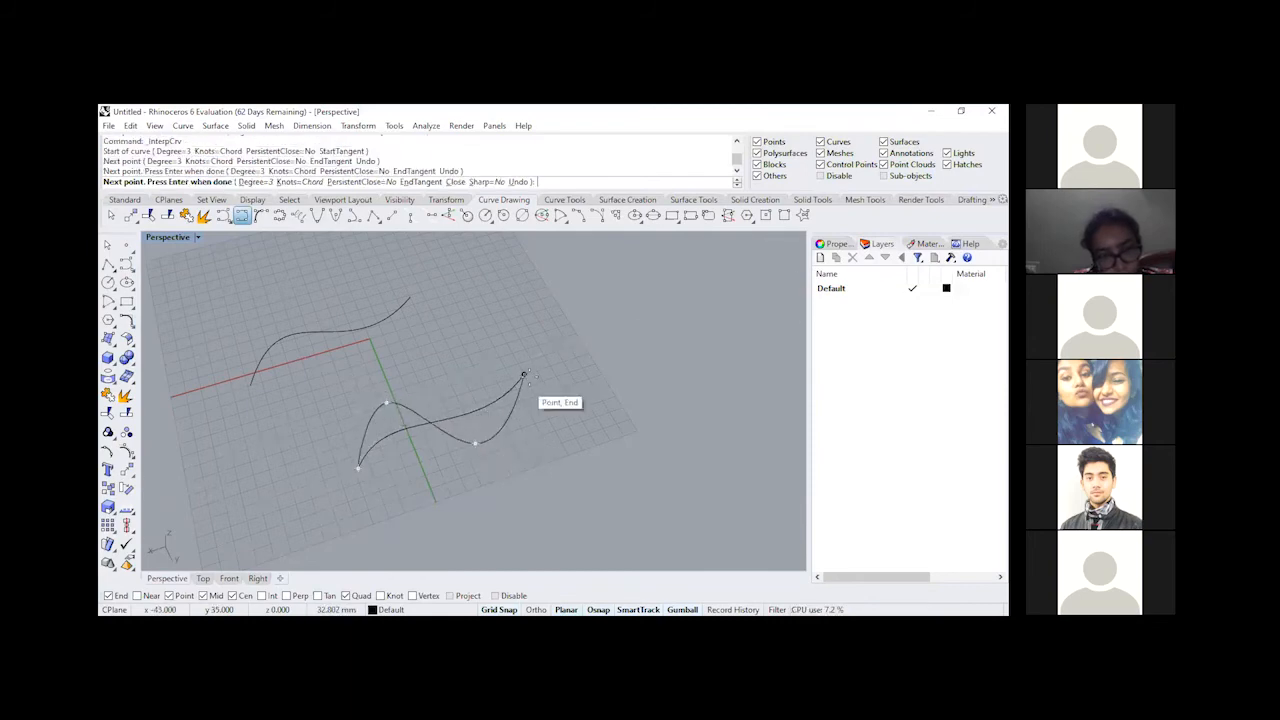
{"action": "left_click", "coordinate": [524, 376]}
{"action": "key", "text": "Return"}
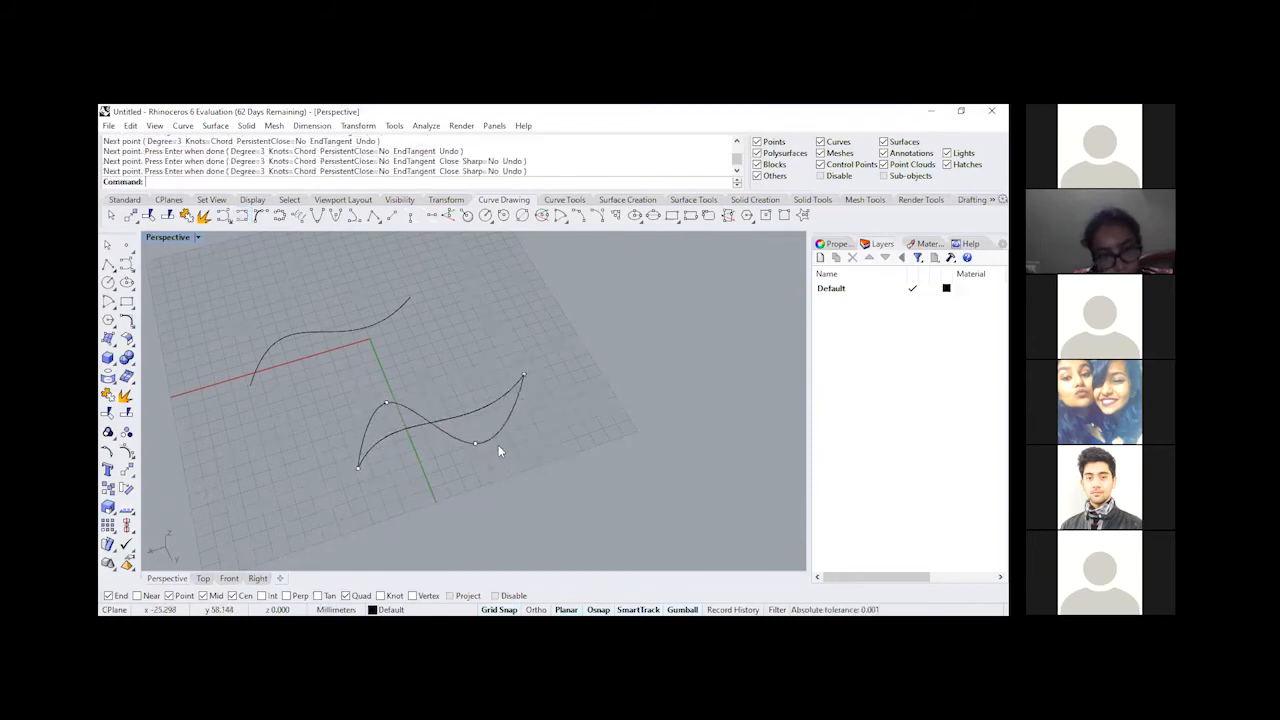
Step: Select the control point curve and the interpolated curve in turn to compare their control points, then clear the selection
{"action": "left_click", "coordinate": [407, 430]}
{"action": "scroll", "coordinate": [526, 433], "scroll_direction": "up", "scroll_amount": 5}
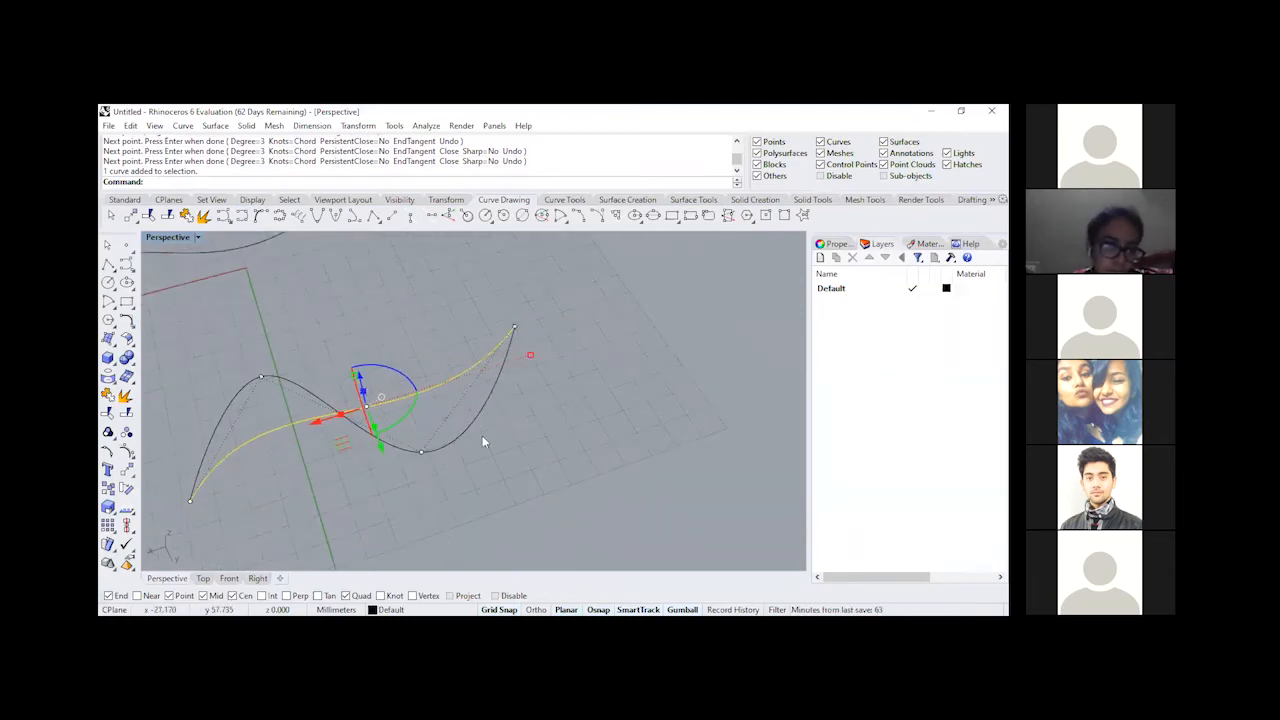
{"action": "left_click", "coordinate": [571, 371]}
{"action": "right_click_drag", "start_coordinate": [571, 371], "coordinate": [424, 378]}
{"action": "left_click", "coordinate": [413, 386]}
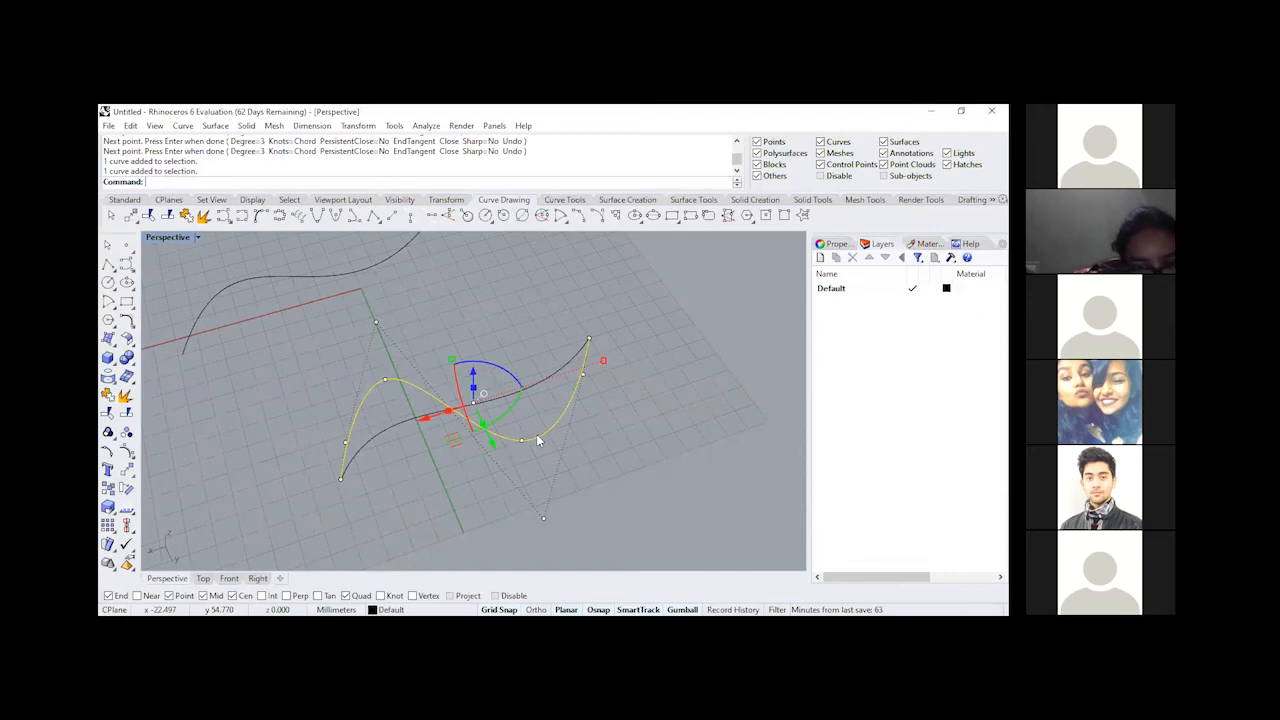
{"action": "left_click", "coordinate": [403, 463]}
Step: Draw a handle curve with curve points on the four point objects, placing a direction handle for each of them
{"action": "scroll", "coordinate": [417, 490], "scroll_direction": "down", "scroll_amount": 4}
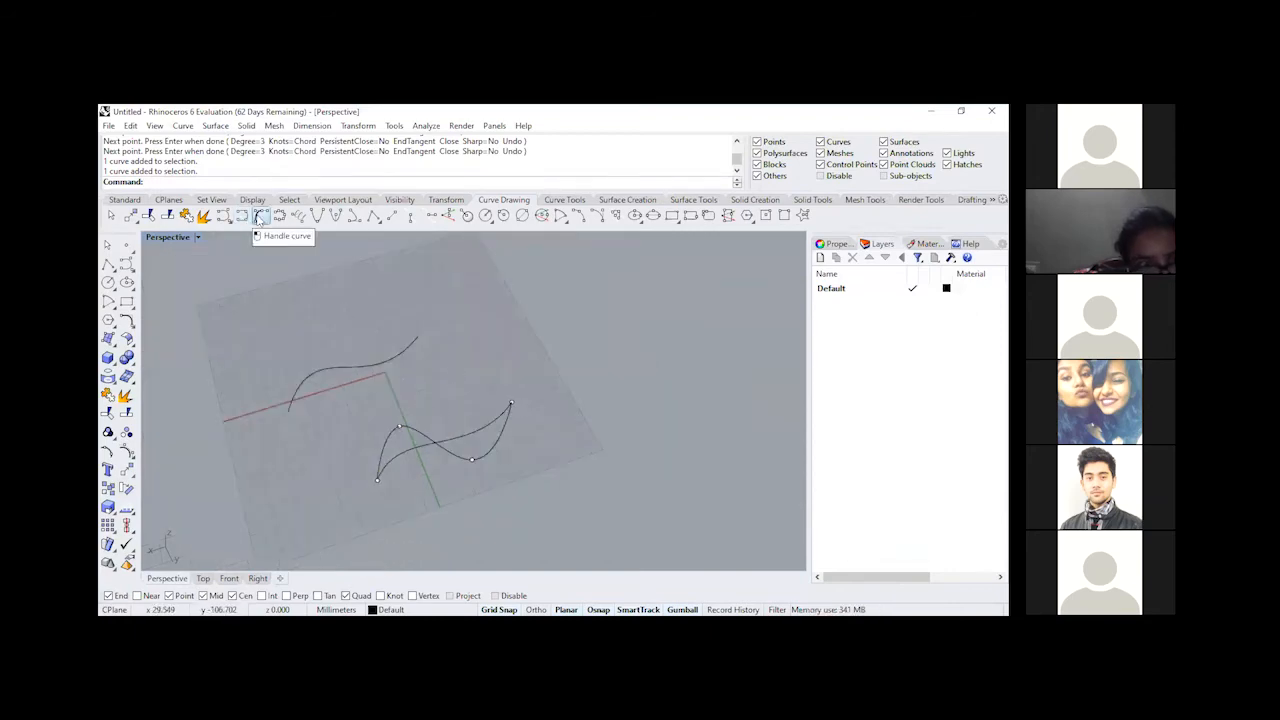
{"action": "left_click", "coordinate": [259, 219]}
{"action": "scroll", "coordinate": [446, 458], "scroll_direction": "up", "scroll_amount": 2}
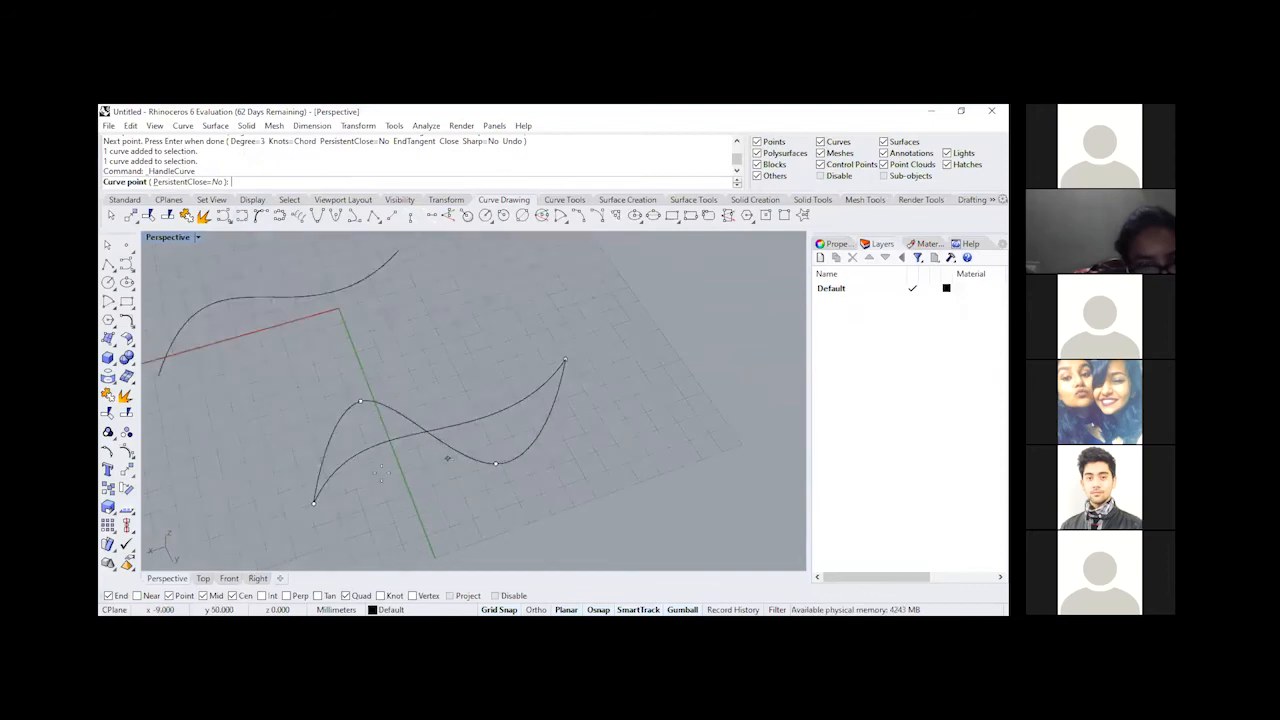
{"action": "left_click", "coordinate": [314, 502]}
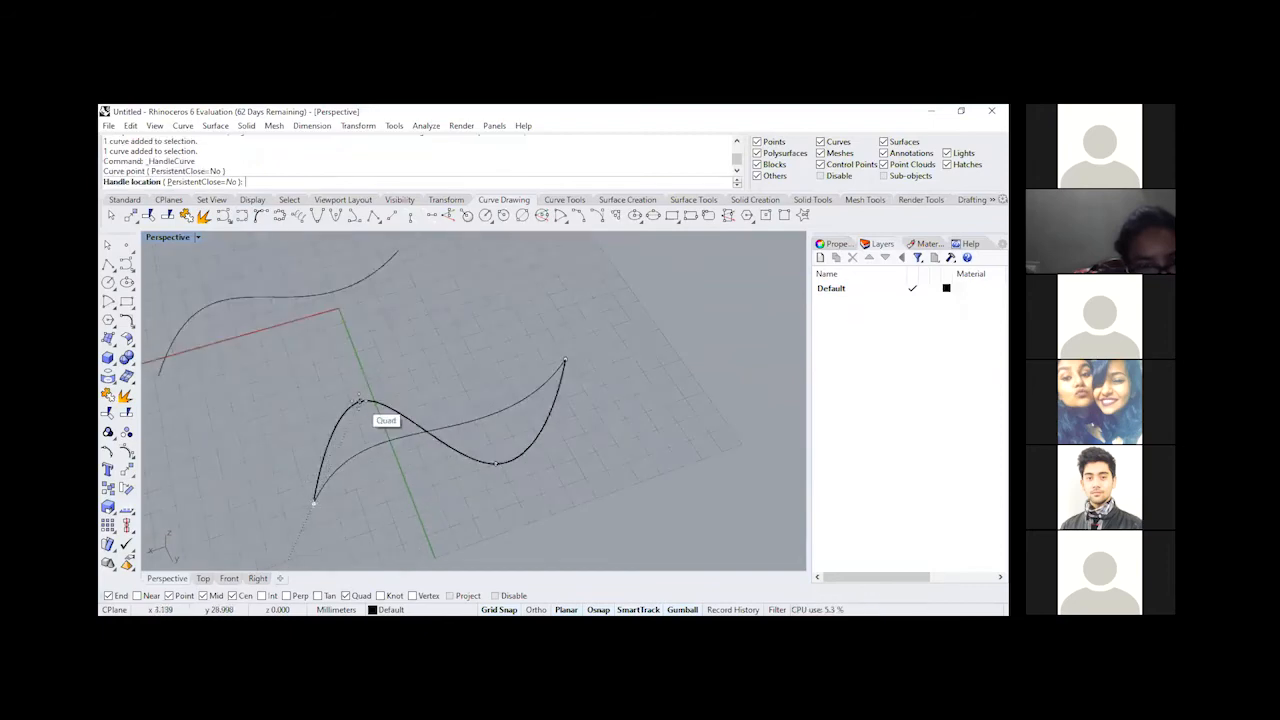
{"action": "left_click", "coordinate": [360, 401]}
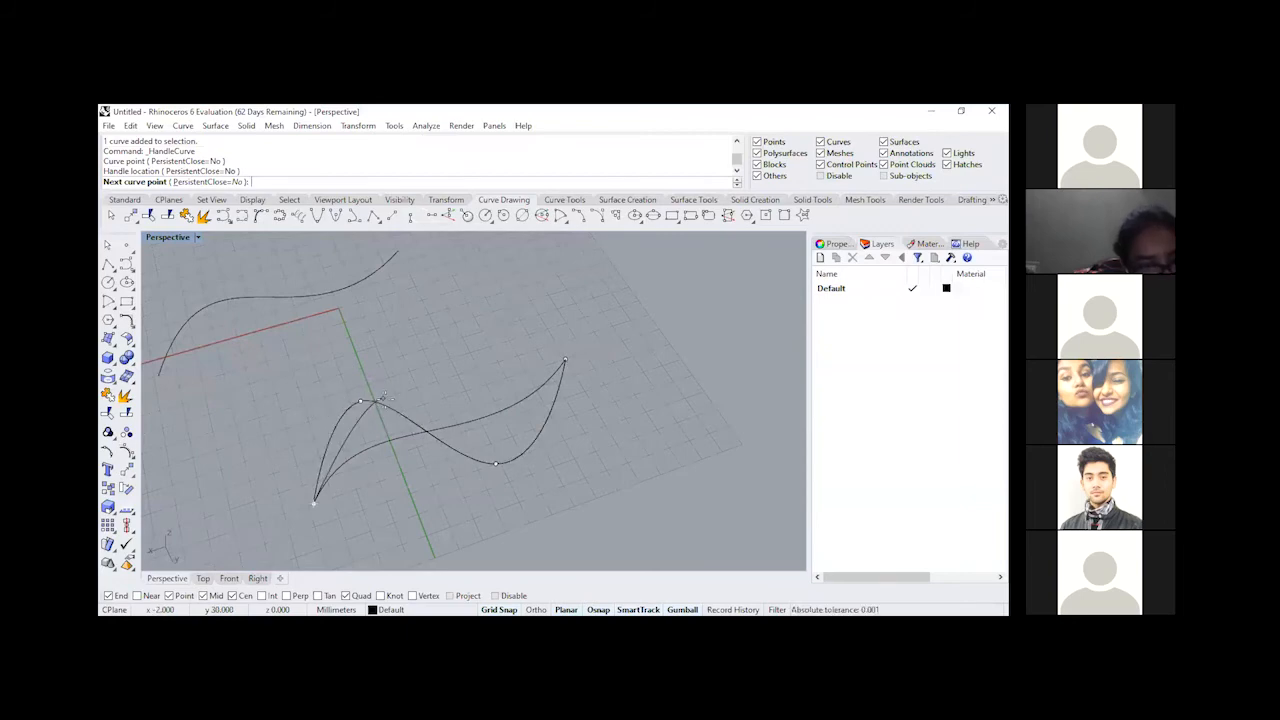
{"action": "left_click", "coordinate": [382, 399]}
{"action": "left_click", "coordinate": [437, 392]}
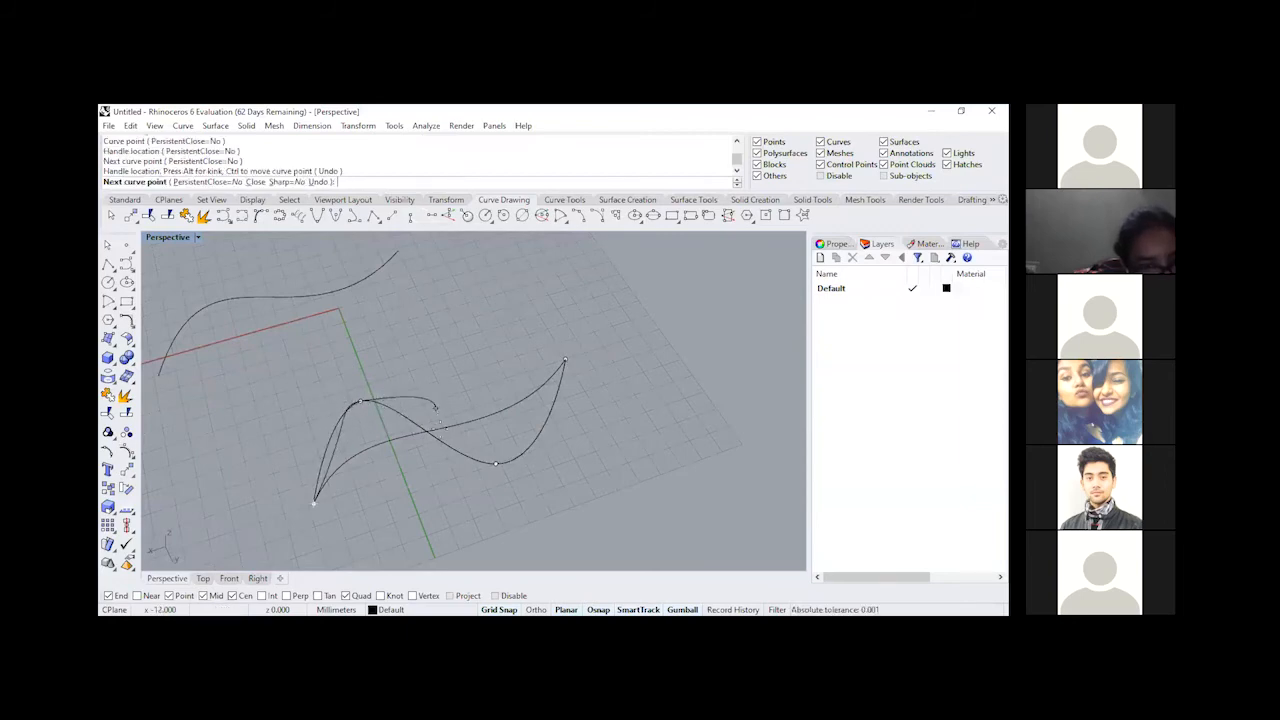
{"action": "left_click", "coordinate": [494, 462]}
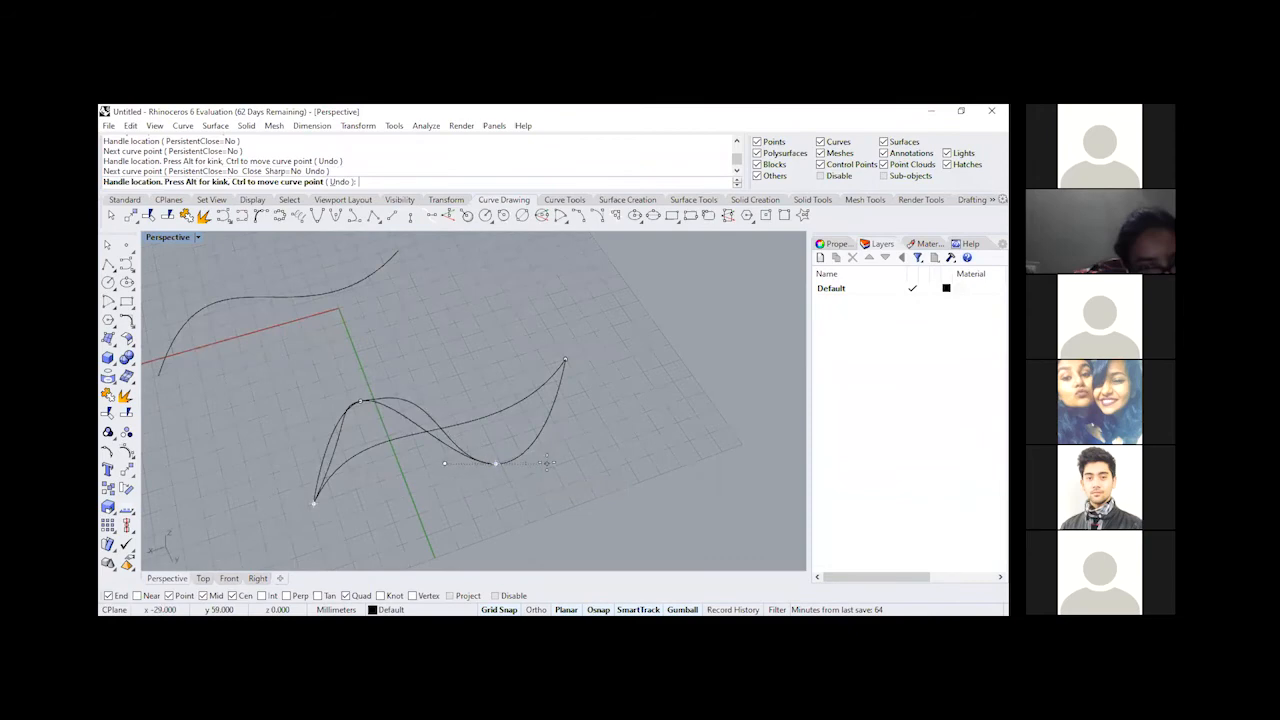
{"action": "left_click", "coordinate": [543, 461]}
{"action": "left_click", "coordinate": [565, 360]}
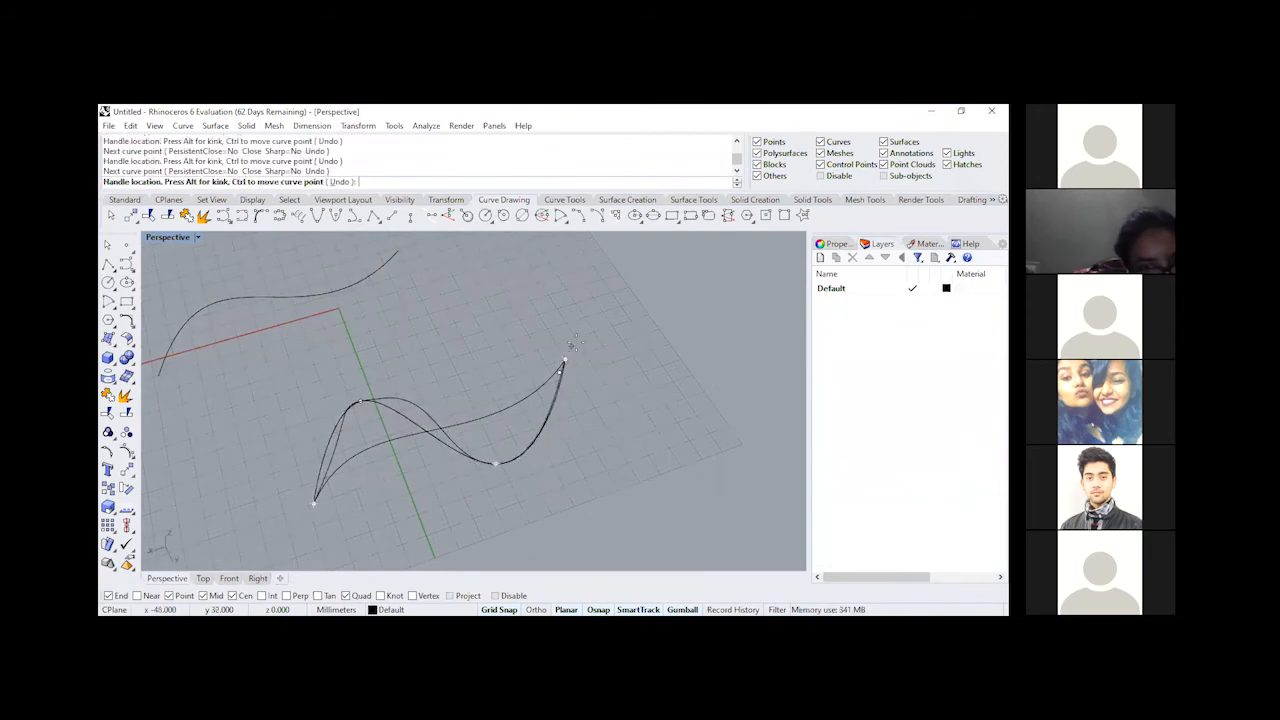
{"action": "left_click", "coordinate": [600, 340]}
{"action": "key", "text": "Return"}
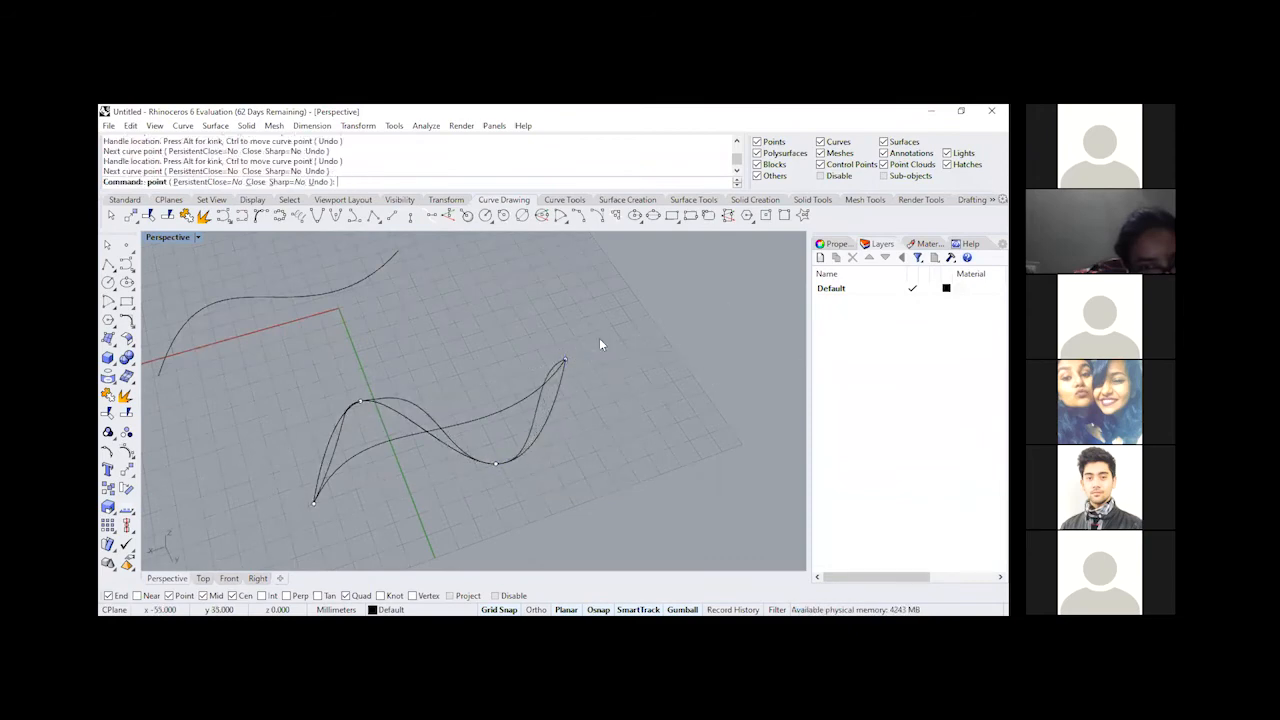
Step: Select the handle curve and delete it
{"action": "left_click", "coordinate": [529, 433]}
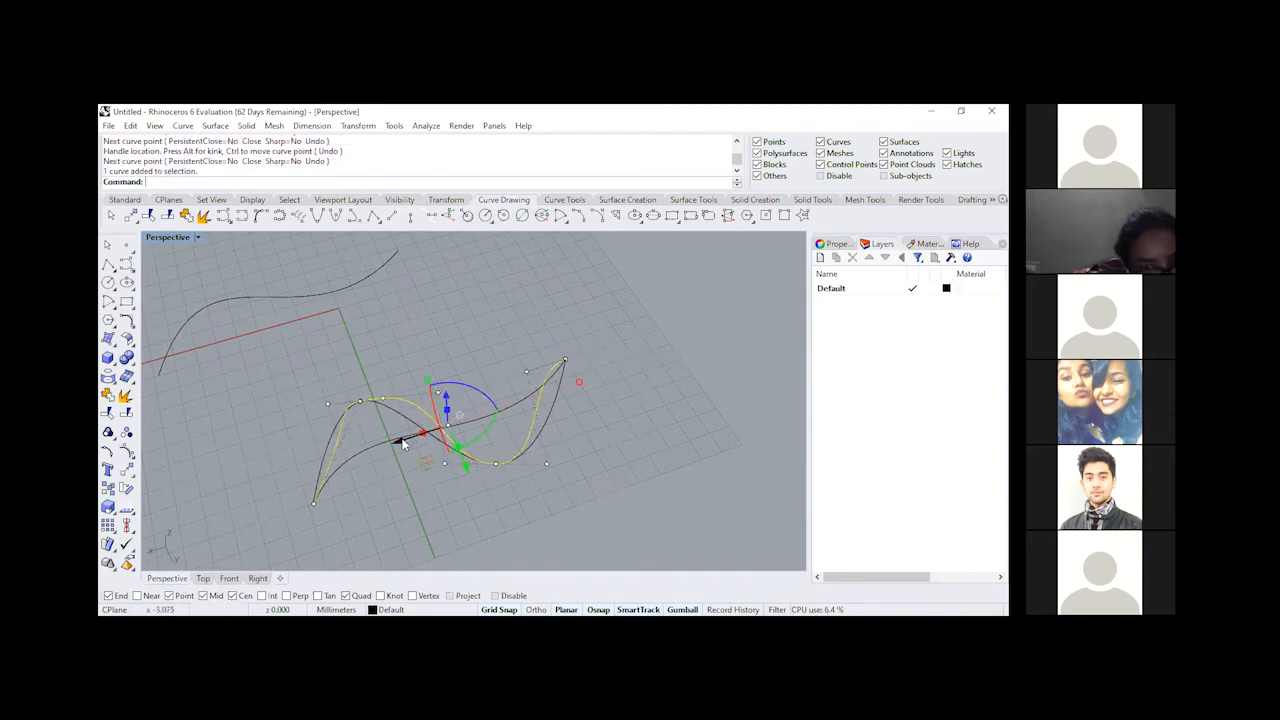
{"action": "key", "text": "Delete"}
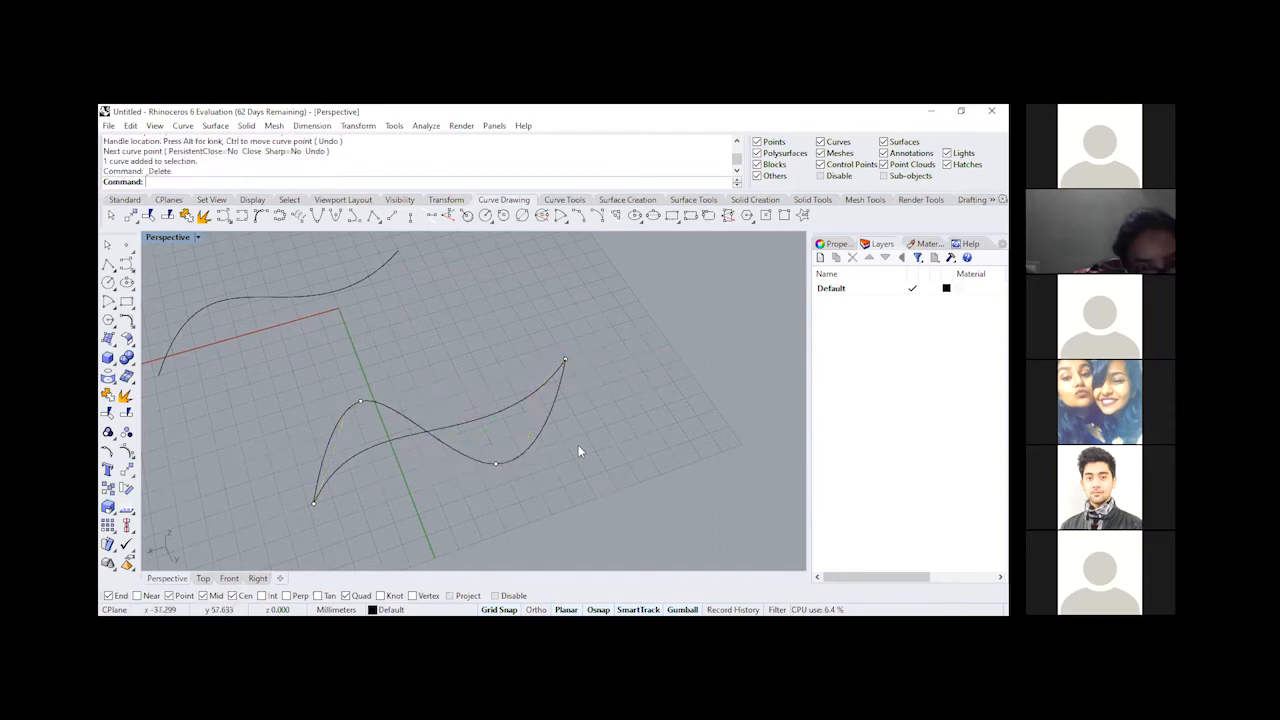
{"action": "scroll", "coordinate": [560, 350], "scroll_direction": "down", "scroll_amount": 3}
{"action": "scroll", "coordinate": [557, 379], "scroll_direction": "up", "scroll_amount": 5}
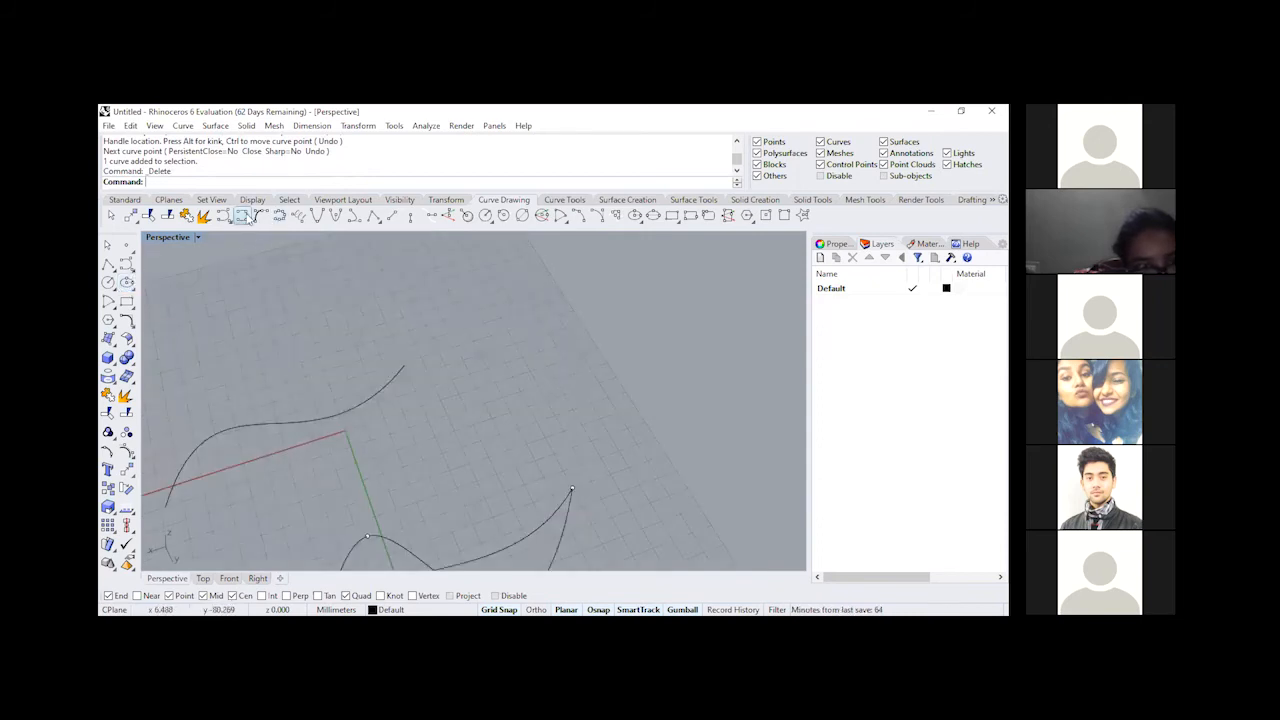
Step: Draw a handle curve starting on the Y axis at y 15, with three curve points and handles at -10,15, -30,0 and -45,15
{"action": "right_click", "coordinate": [241, 216]}
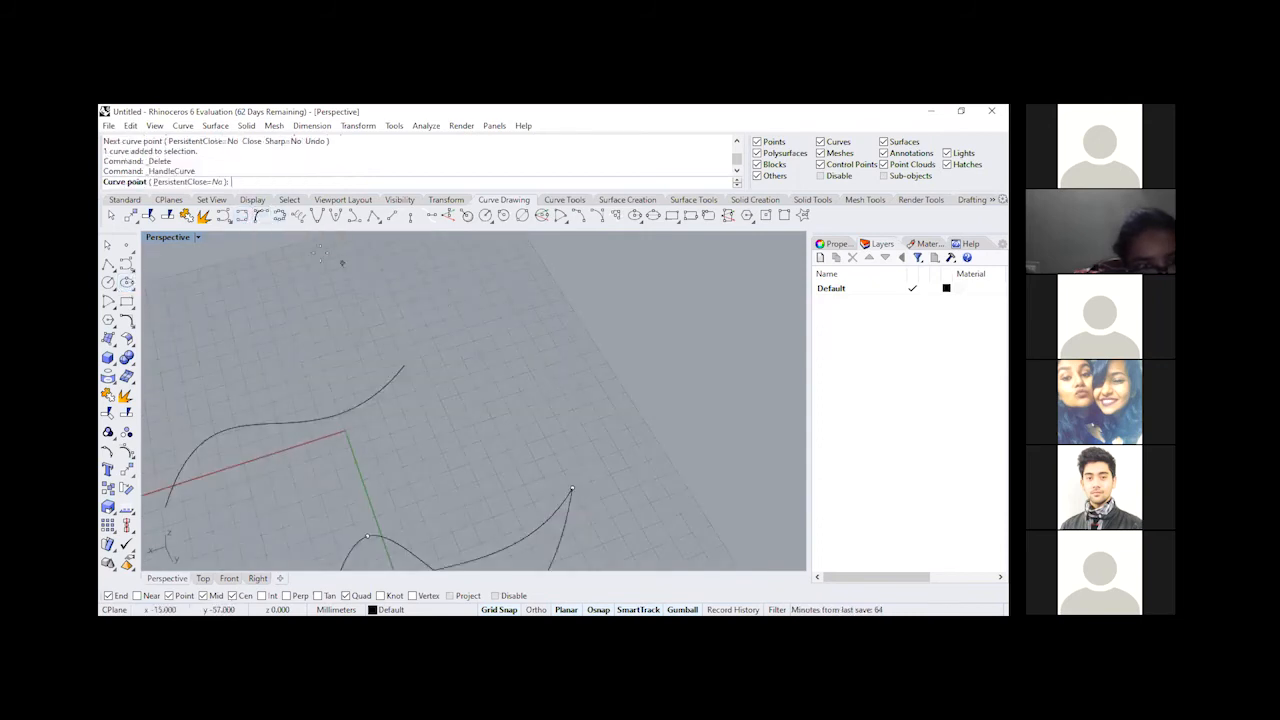
{"action": "left_click", "coordinate": [363, 481]}
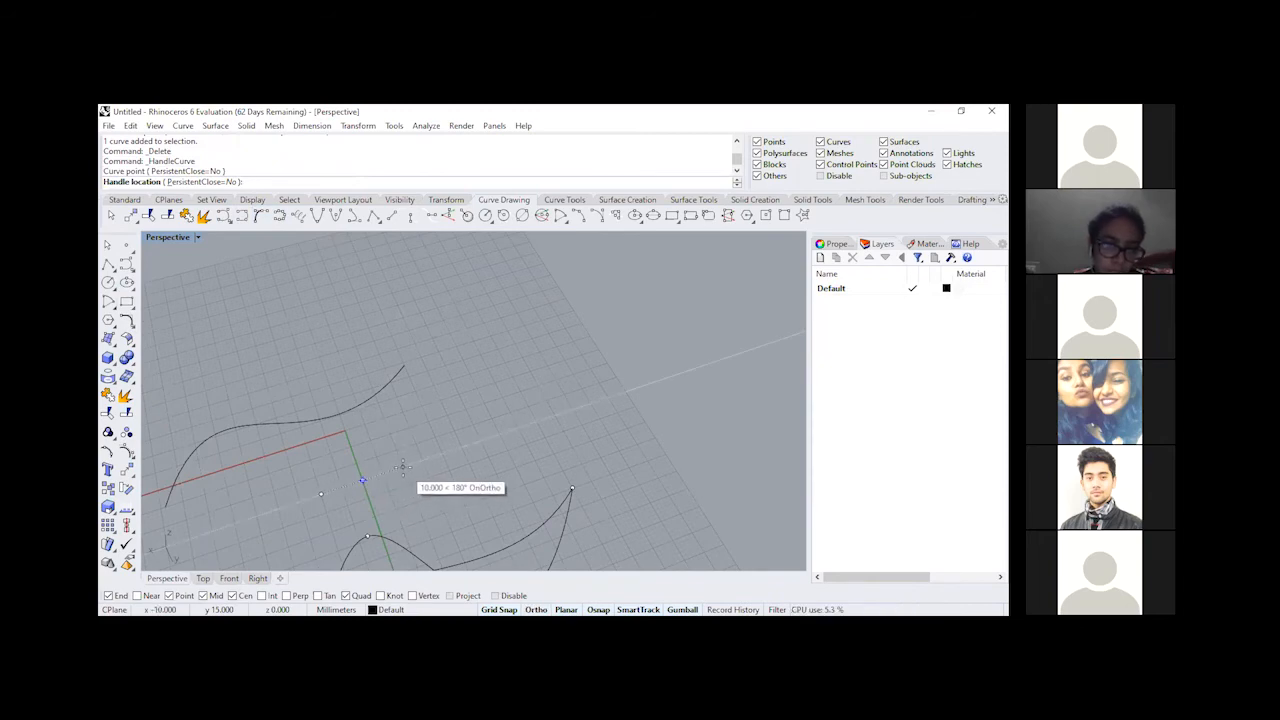
{"action": "left_click", "coordinate": [402, 466]}
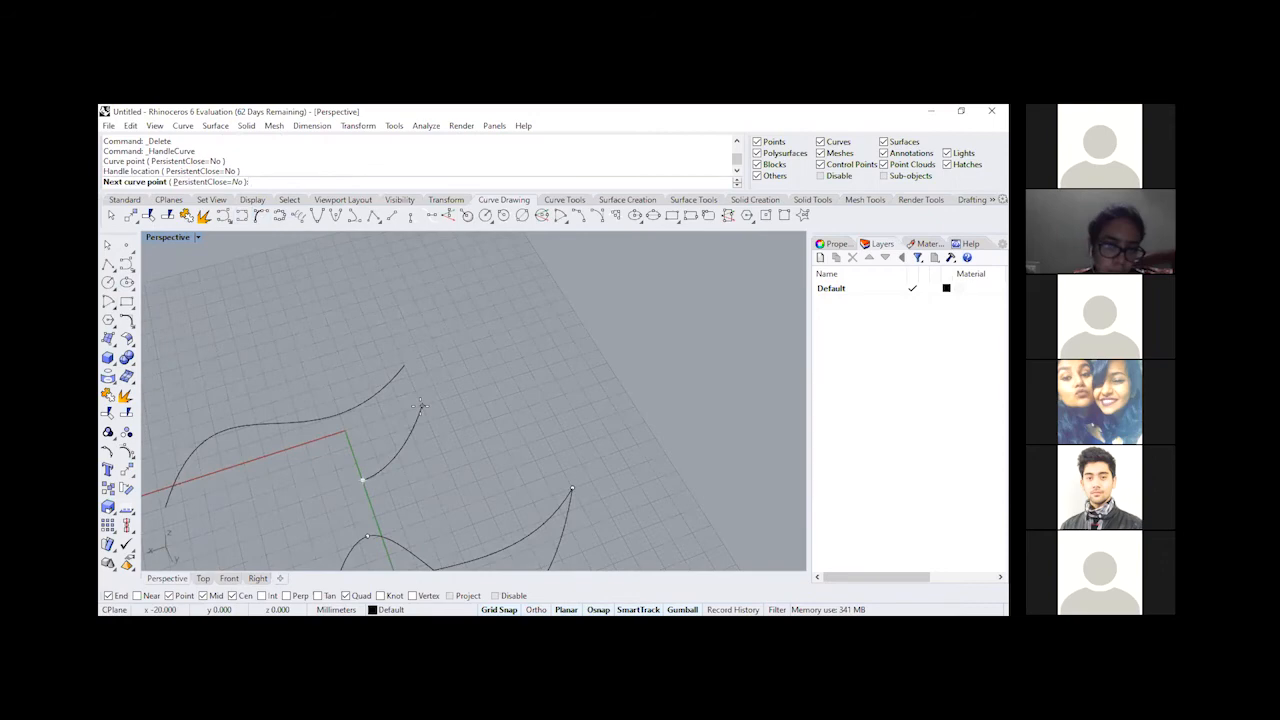
{"action": "left_click", "coordinate": [421, 405]}
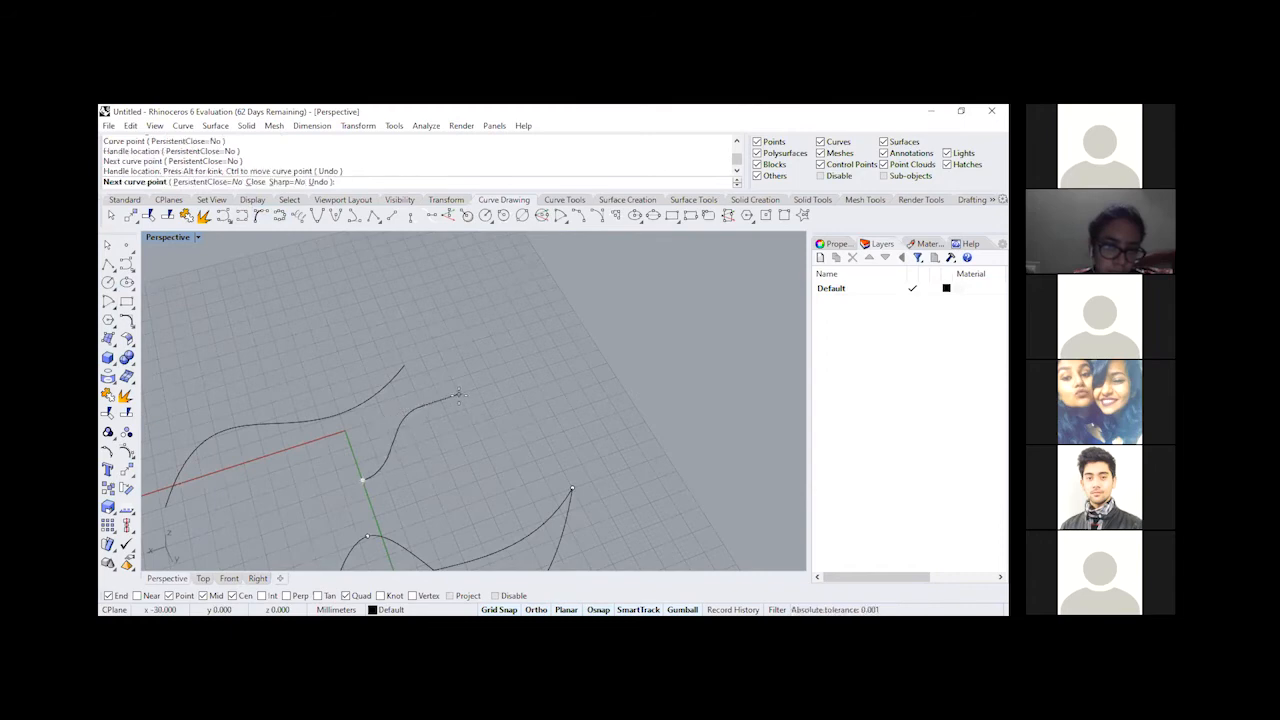
{"action": "left_click", "coordinate": [499, 433]}
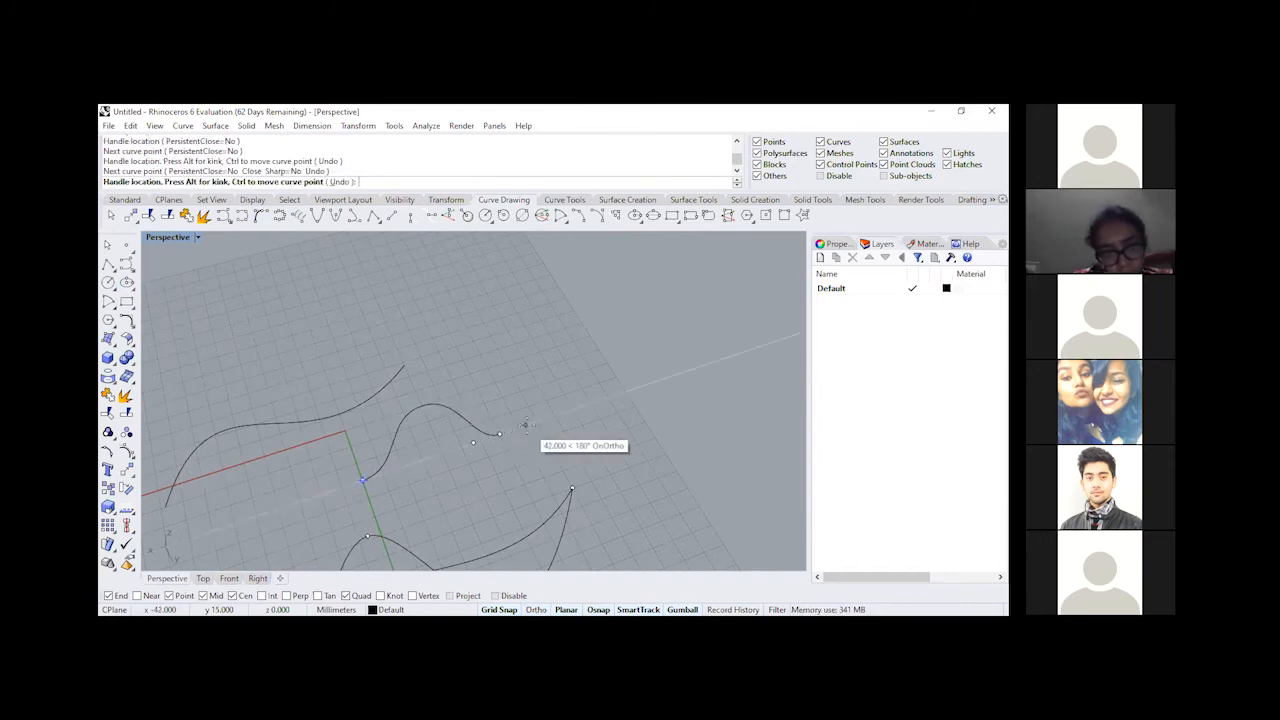
{"action": "left_click", "coordinate": [536, 422]}
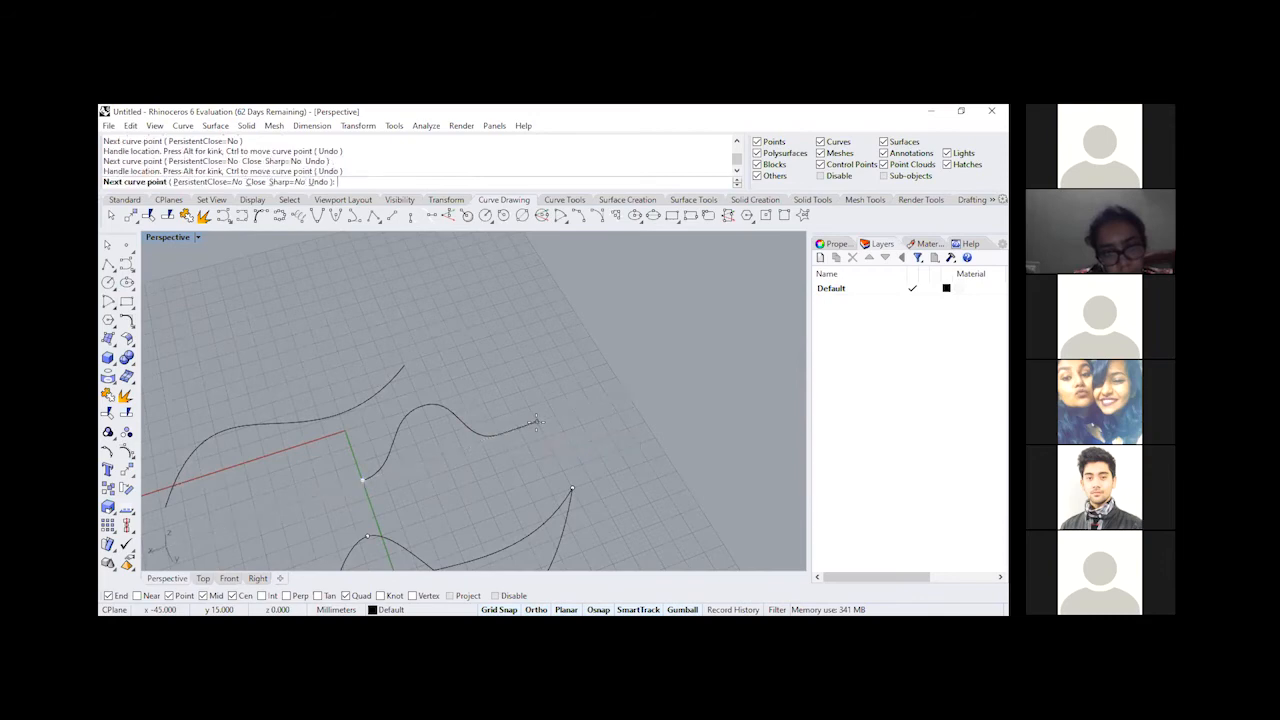
{"action": "key", "text": "Return"}
Step: Select the new handle curve and then the interpolated curve to examine their control points, clearing the selection after each
{"action": "left_click", "coordinate": [487, 437]}
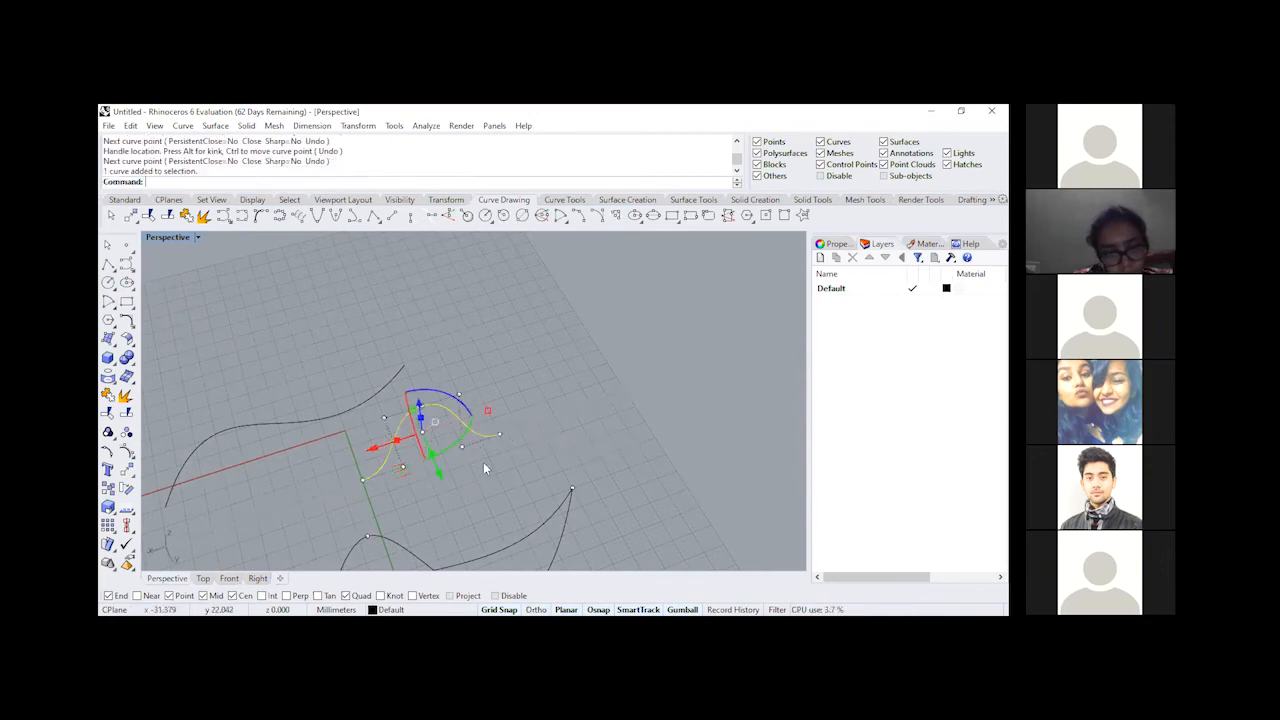
{"action": "right_click_drag", "start_coordinate": [486, 466], "coordinate": [463, 434]}
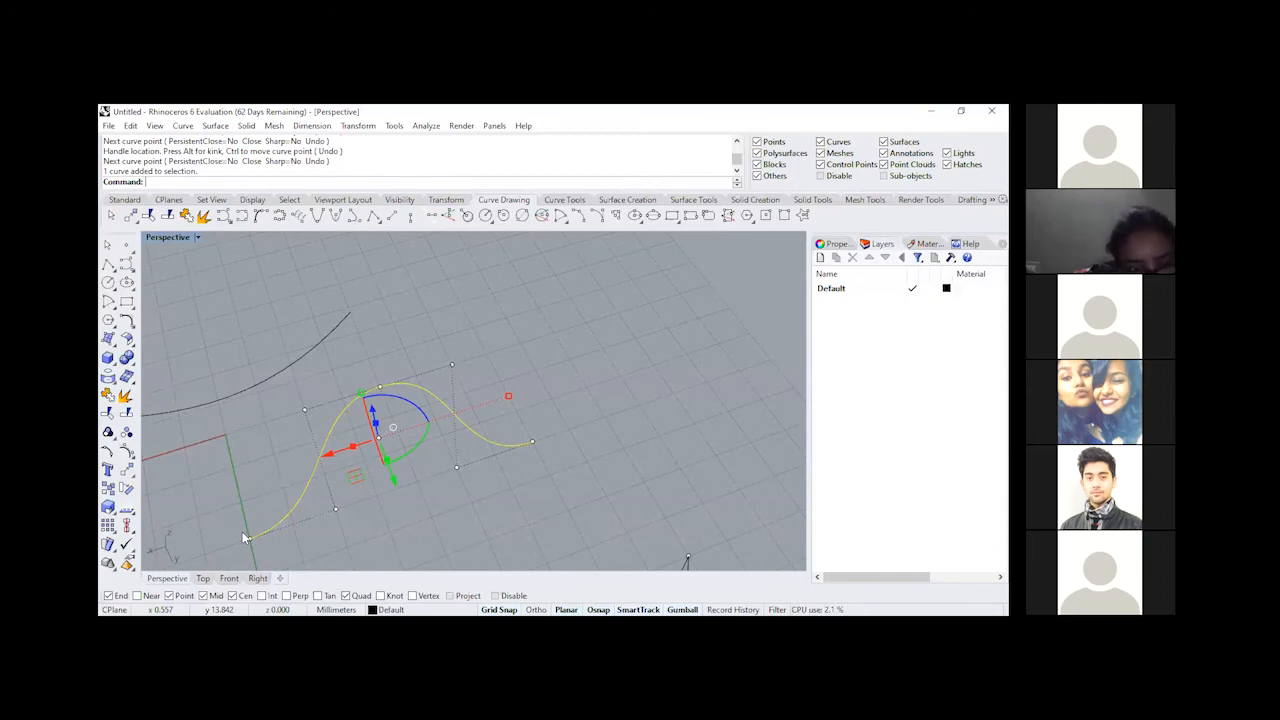
{"action": "left_click", "coordinate": [503, 378]}
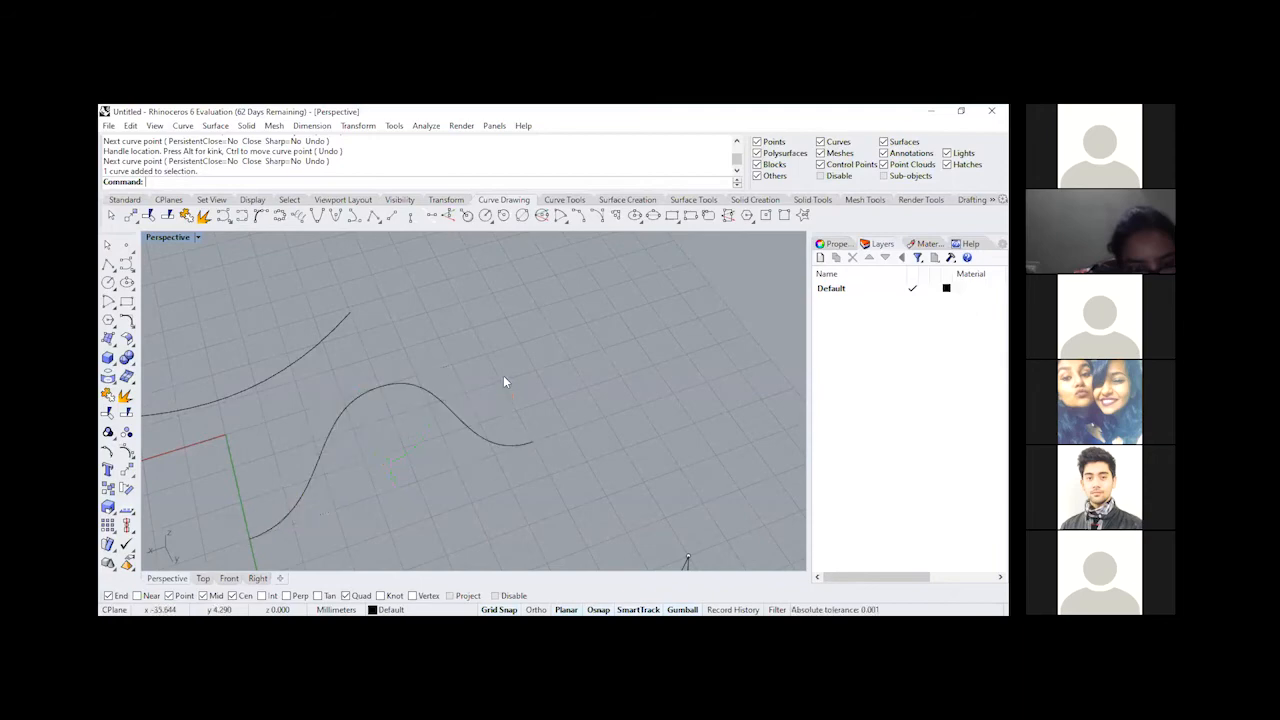
{"action": "right_click_drag", "start_coordinate": [352, 342], "coordinate": [386, 429]}
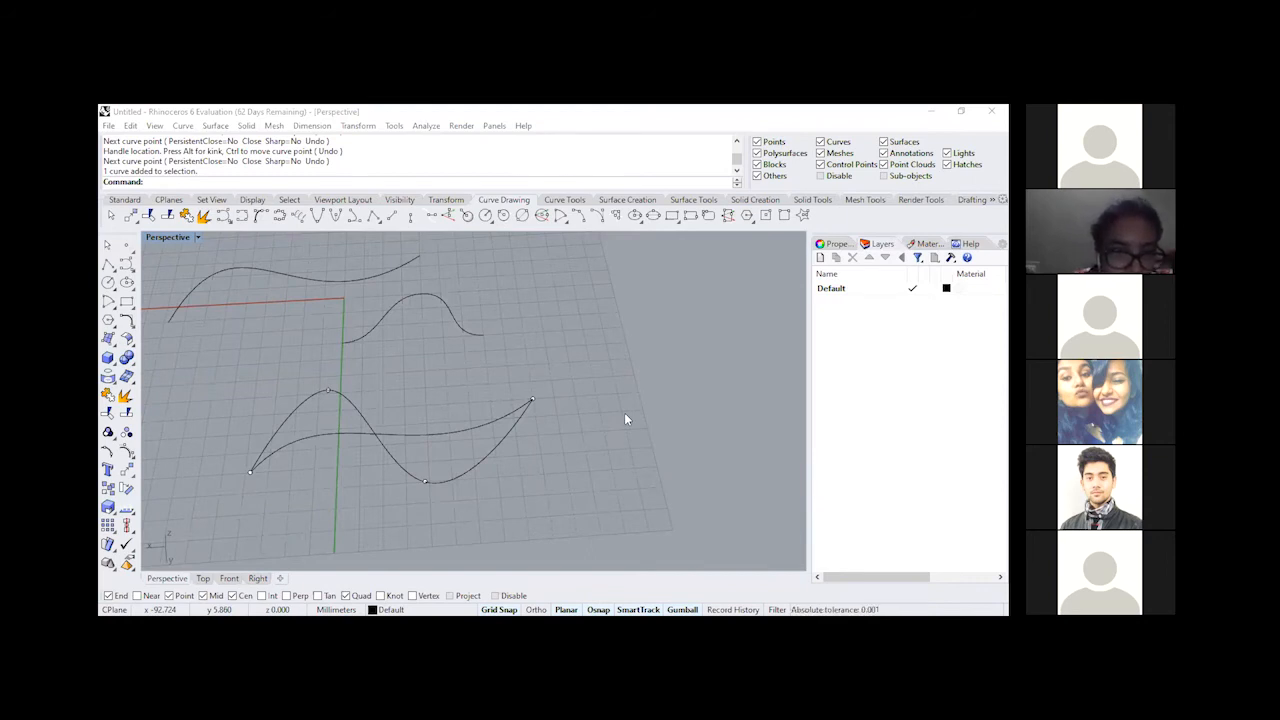
{"action": "left_click", "coordinate": [352, 404]}
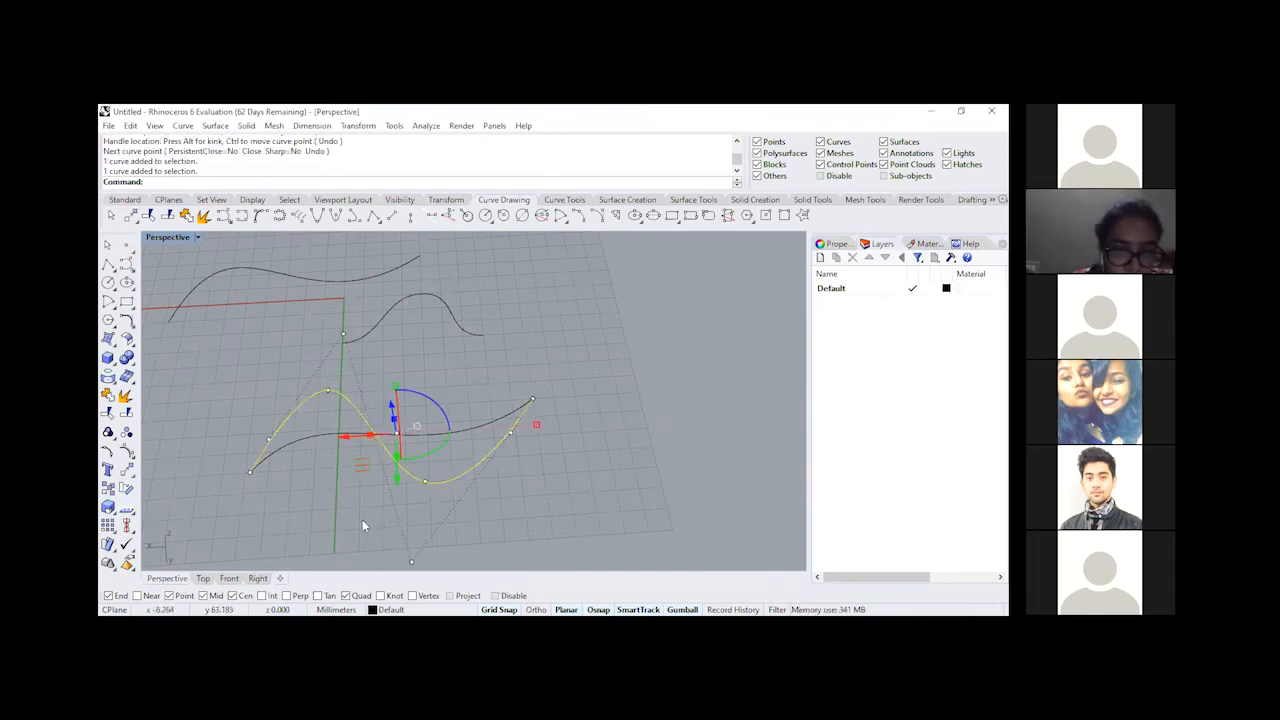
{"action": "right_click_drag", "start_coordinate": [274, 507], "coordinate": [379, 527]}
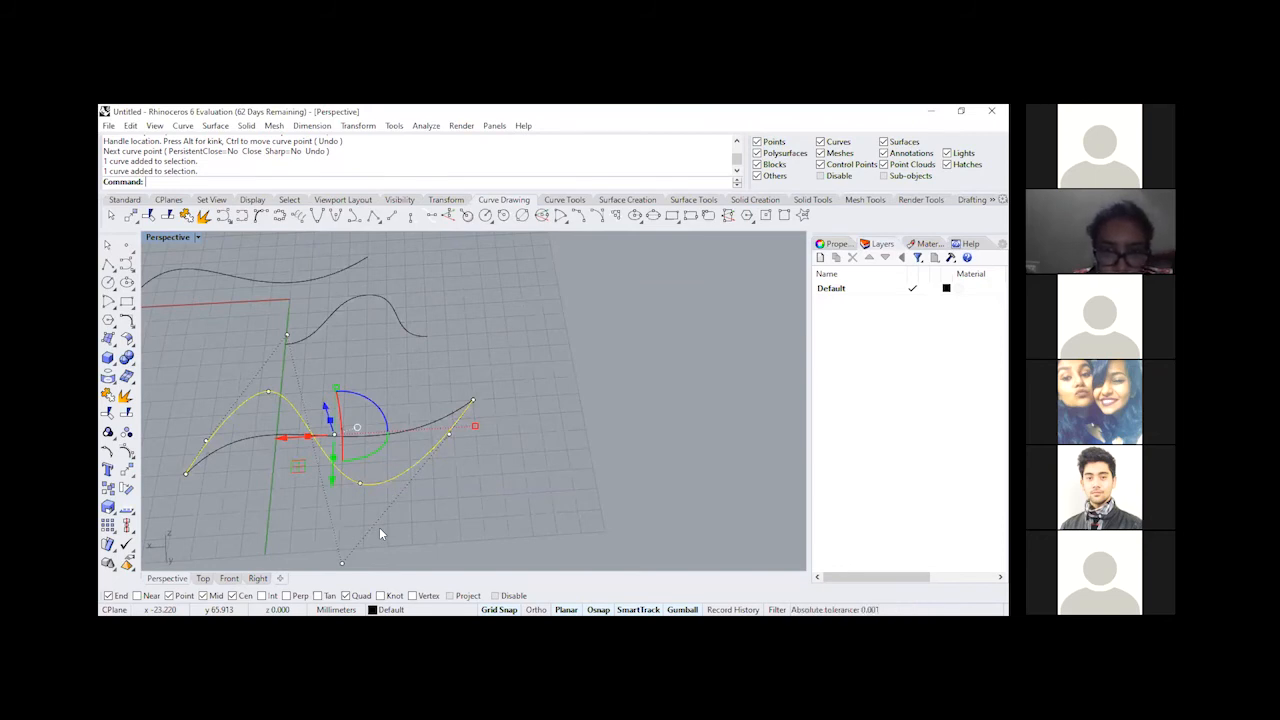
{"action": "left_click", "coordinate": [420, 364]}
Step: Select the handle curve and the two curves drawn on the point objects, and show then hide their control points, twice
{"action": "scroll", "coordinate": [412, 370], "scroll_direction": "down", "scroll_amount": 3}
{"action": "left_click_drag", "start_coordinate": [425, 329], "coordinate": [402, 503]}
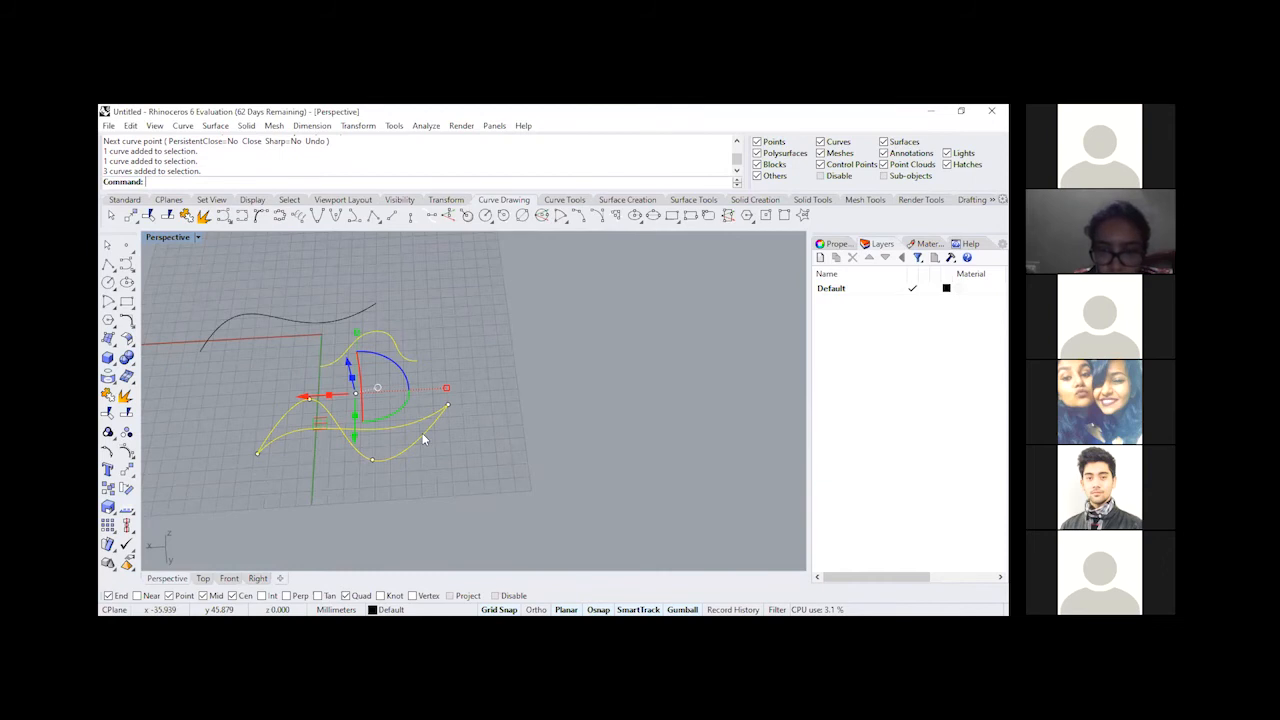
{"action": "left_click", "coordinate": [127, 452]}
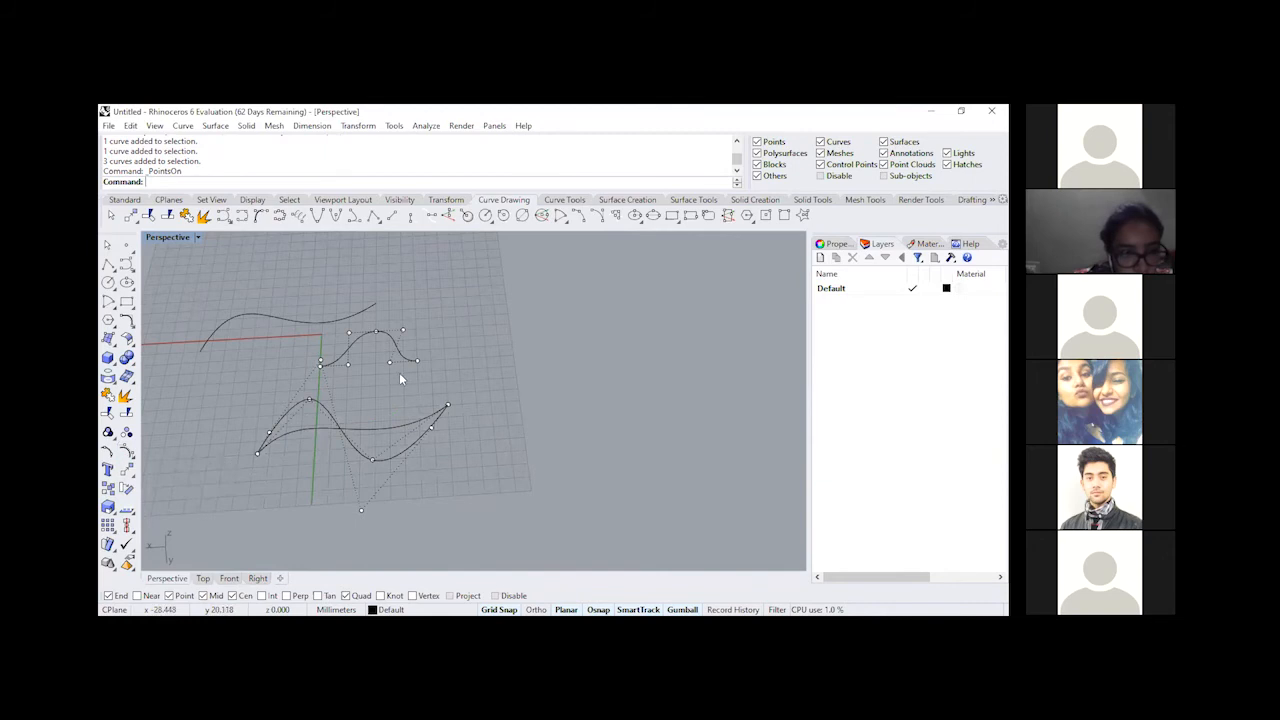
{"action": "key", "text": "Escape"}
{"action": "left_click_drag", "start_coordinate": [403, 506], "coordinate": [400, 506]}
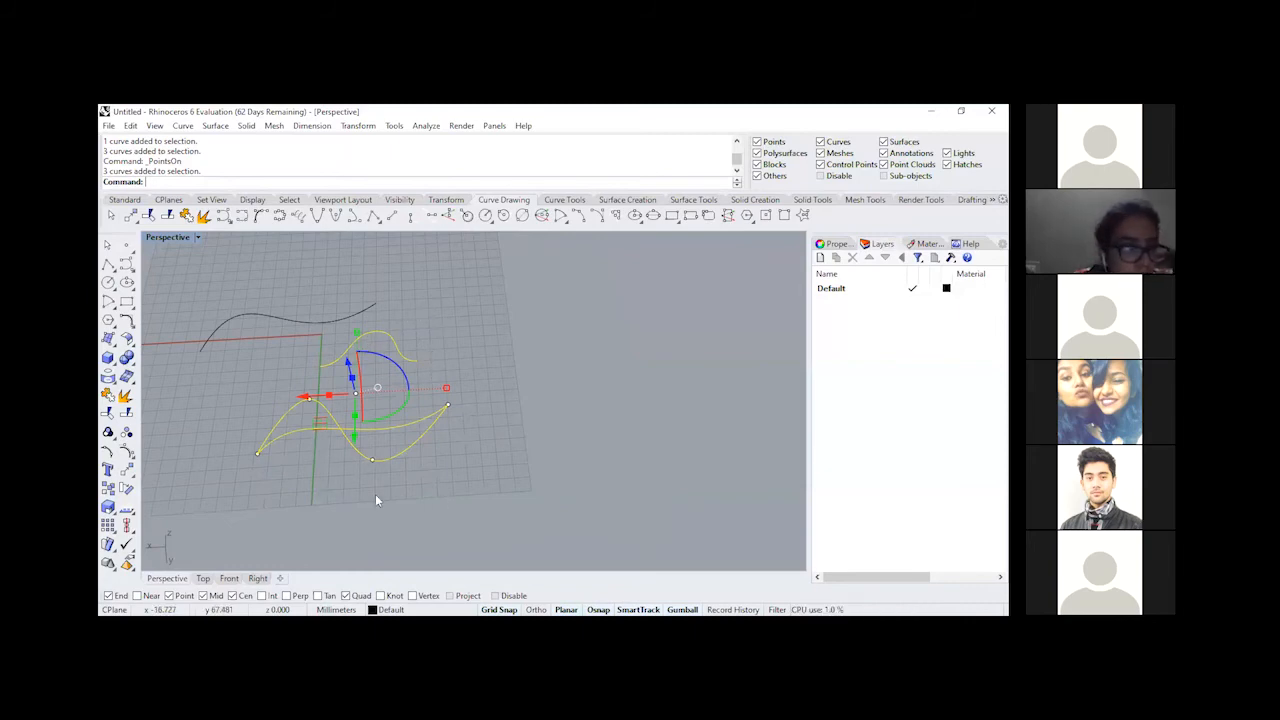
{"action": "left_click", "coordinate": [126, 452]}
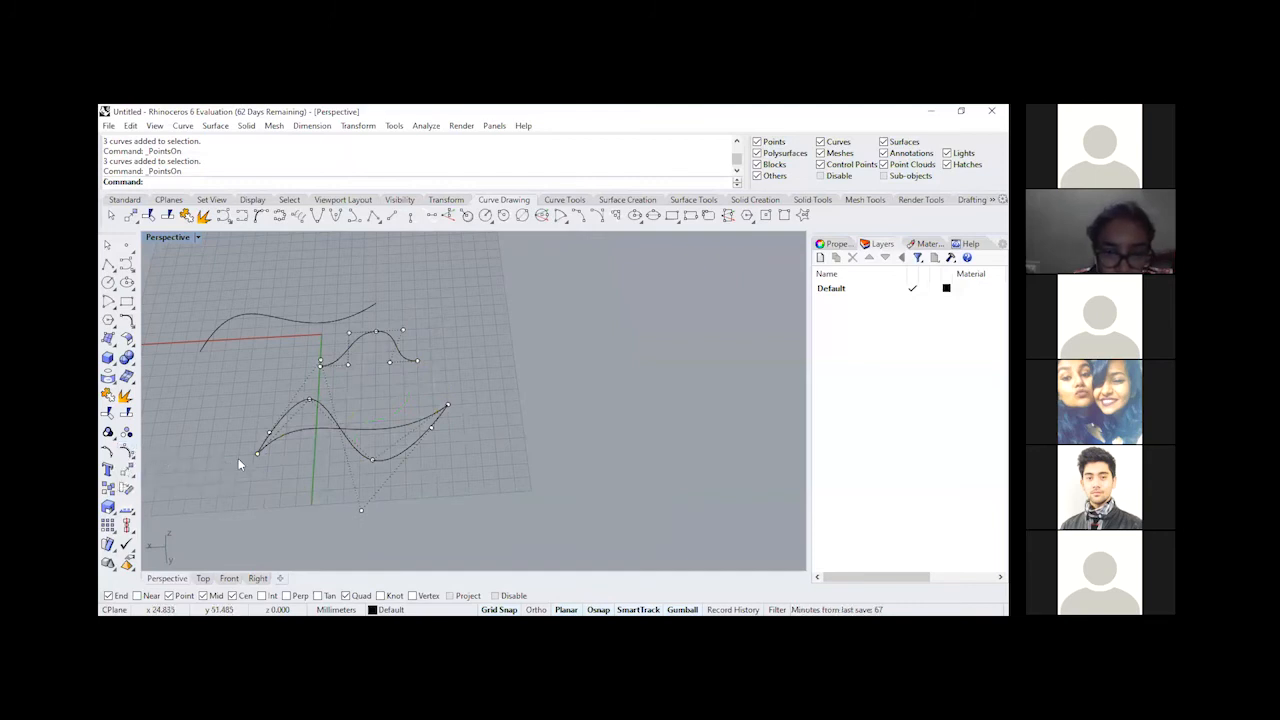
{"action": "right_click", "coordinate": [126, 452]}
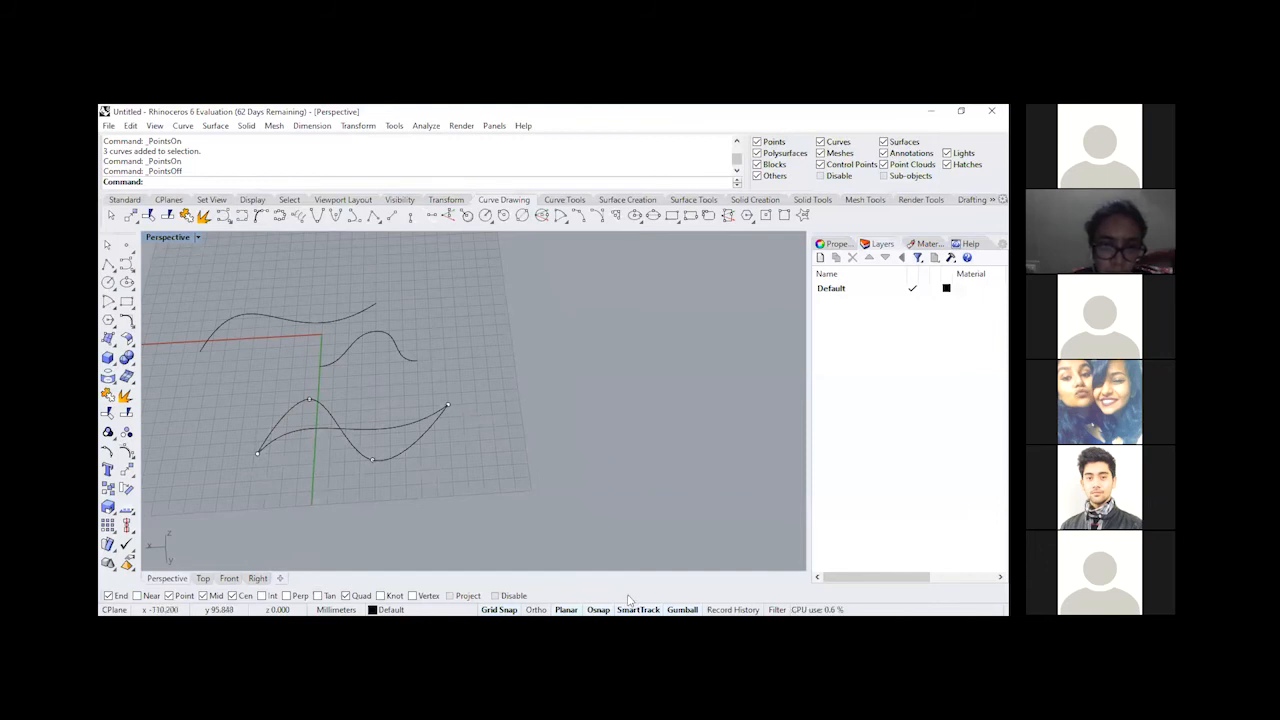
Step: Extrude the handle curve vertically into a surface with the gumball
{"action": "mouse_move", "coordinate": [705, 600]}
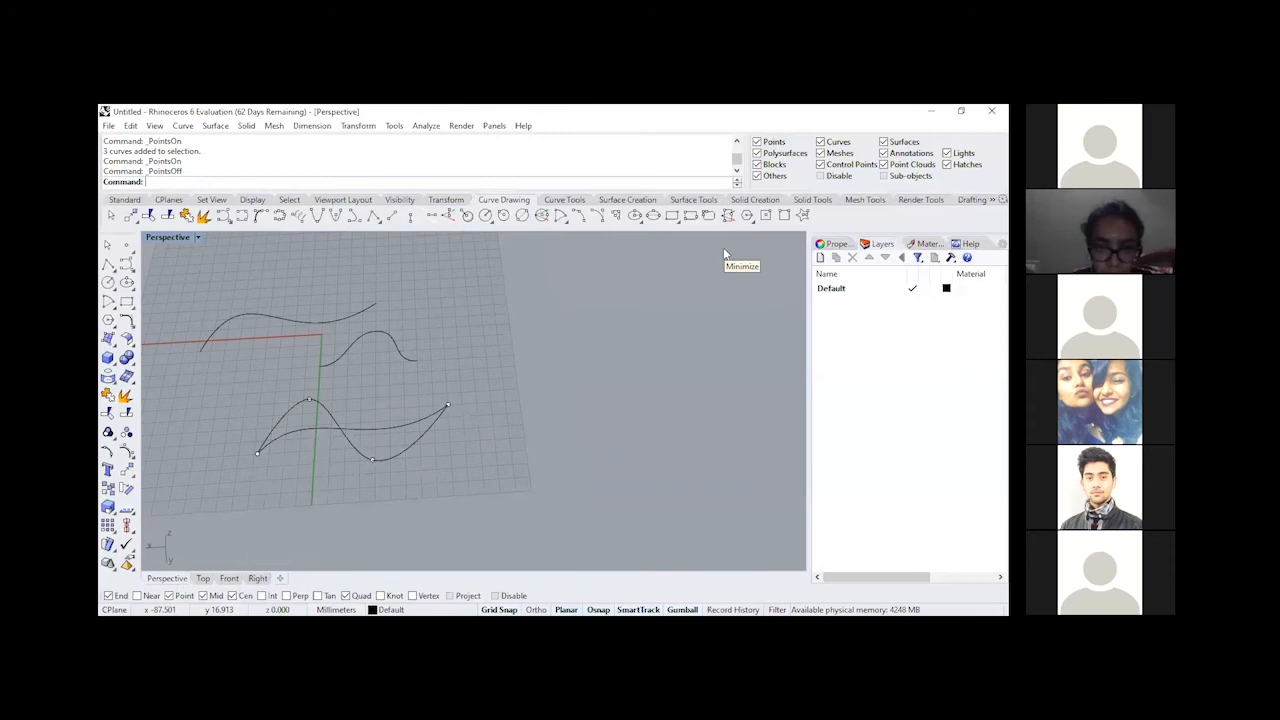
{"action": "left_click", "coordinate": [391, 343]}
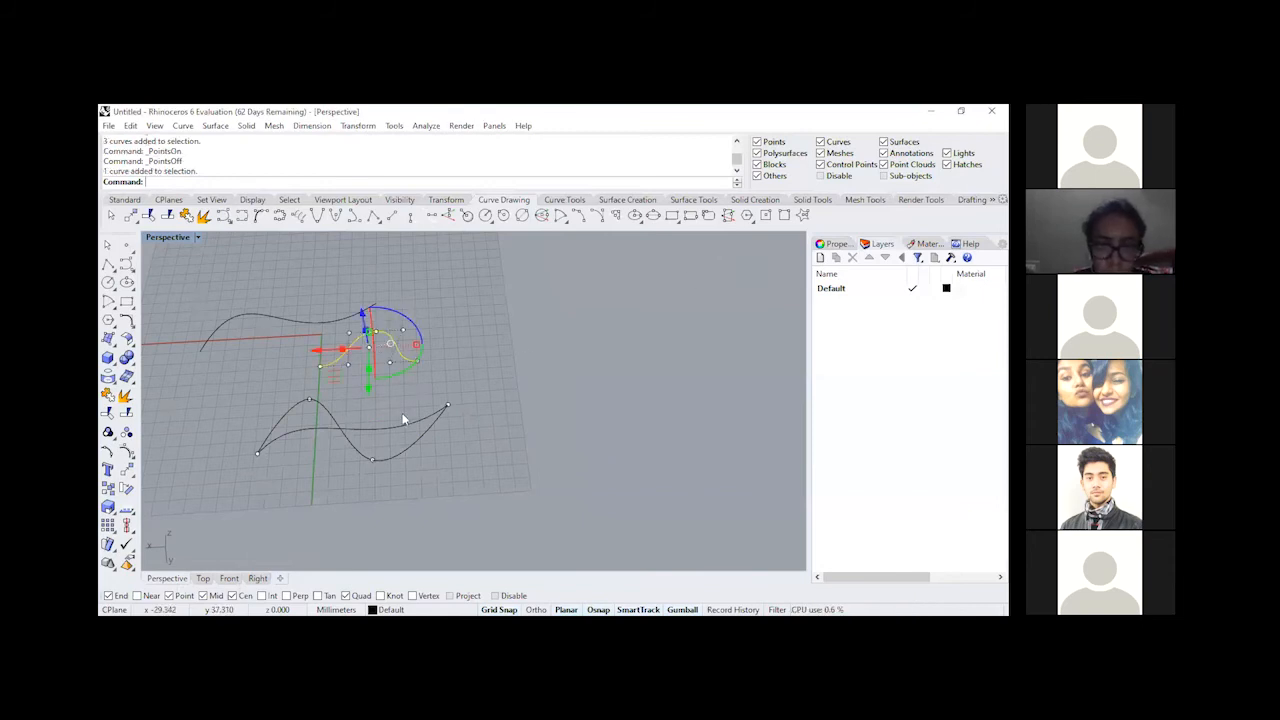
{"action": "right_click_drag", "start_coordinate": [439, 352], "coordinate": [502, 319]}
{"action": "scroll", "coordinate": [503, 320], "scroll_direction": "up", "scroll_amount": 6}
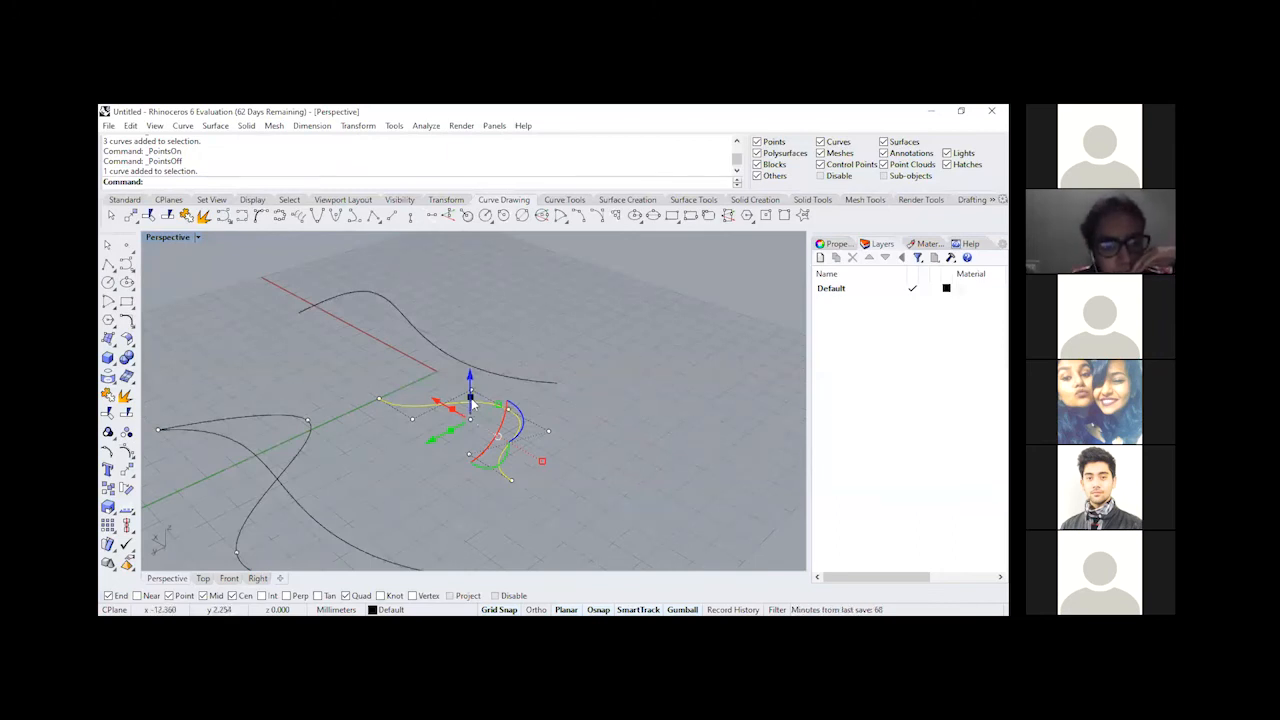
{"action": "left_click_drag", "start_coordinate": [473, 403], "coordinate": [628, 348], "text": "ctrl"}
{"action": "left_click", "coordinate": [624, 344]}
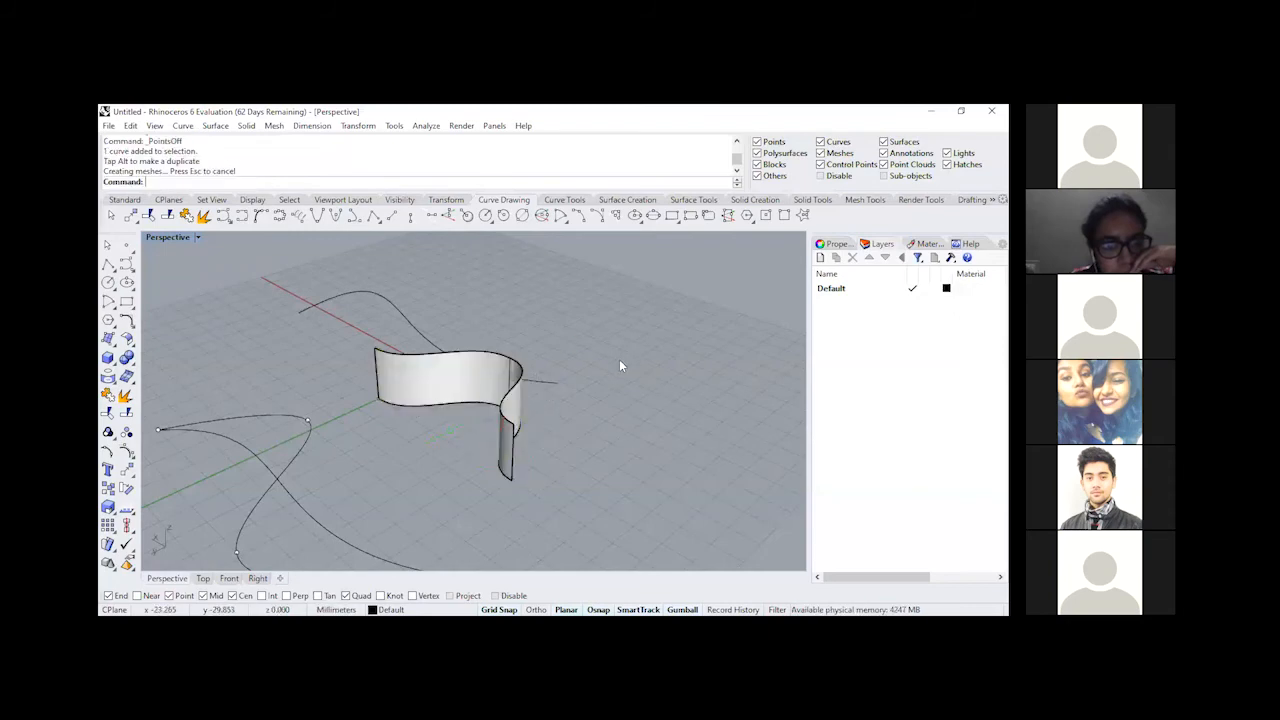
Step: Select the extruded surface and delete it
{"action": "mouse_move", "coordinate": [400, 407]}
{"action": "right_mouse_down"}
{"action": "mouse_move", "coordinate": [634, 406]}
{"action": "mouse_move", "coordinate": [411, 455]}
{"action": "mouse_move", "coordinate": [403, 408]}
{"action": "right_mouse_up"}
{"action": "left_click", "coordinate": [403, 408]}
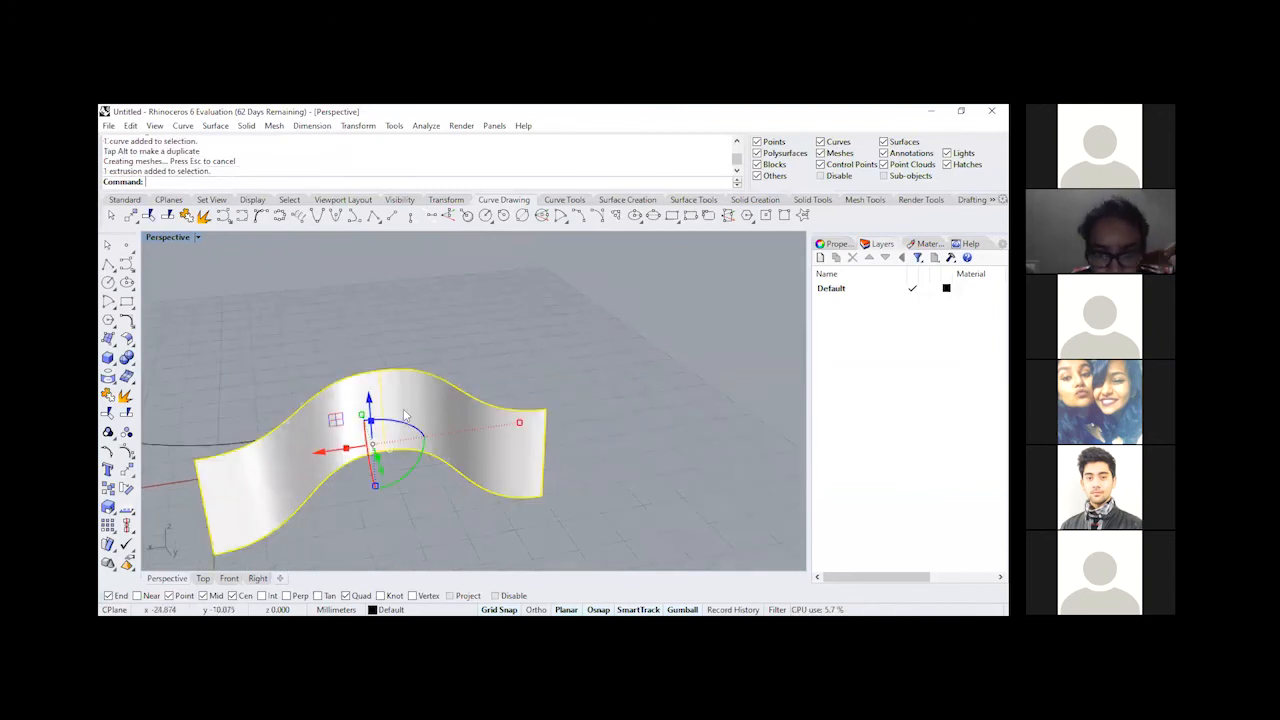
{"action": "key", "text": "Delete"}
Step: Reshape the handle curve with the gumball by moving two of its control points together and then a single one
{"action": "right_click_drag", "start_coordinate": [595, 443], "coordinate": [477, 408]}
{"action": "left_click", "coordinate": [468, 423]}
{"action": "right_click_drag", "start_coordinate": [388, 434], "coordinate": [516, 420]}
{"action": "left_click_drag", "start_coordinate": [506, 375], "coordinate": [528, 398]}
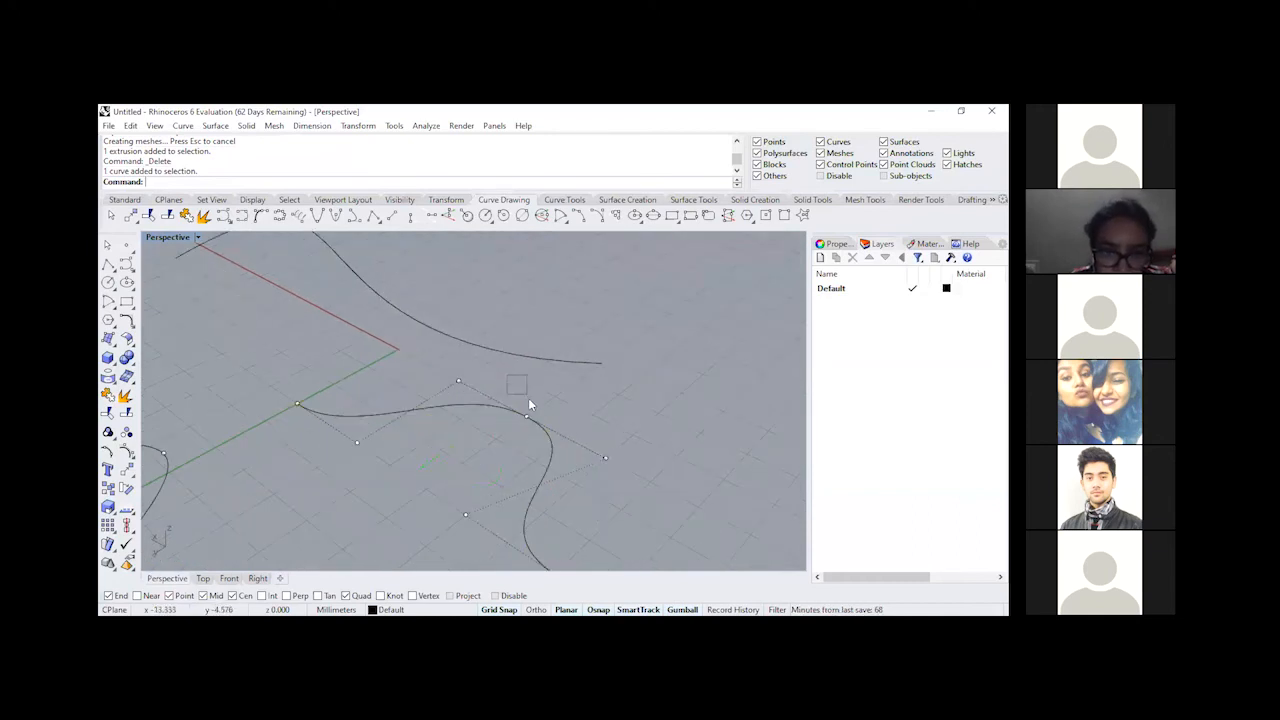
{"action": "left_click_drag", "start_coordinate": [557, 440], "coordinate": [556, 436]}
{"action": "left_click_drag", "start_coordinate": [427, 359], "coordinate": [556, 430]}
{"action": "left_click_drag", "start_coordinate": [492, 372], "coordinate": [516, 383]}
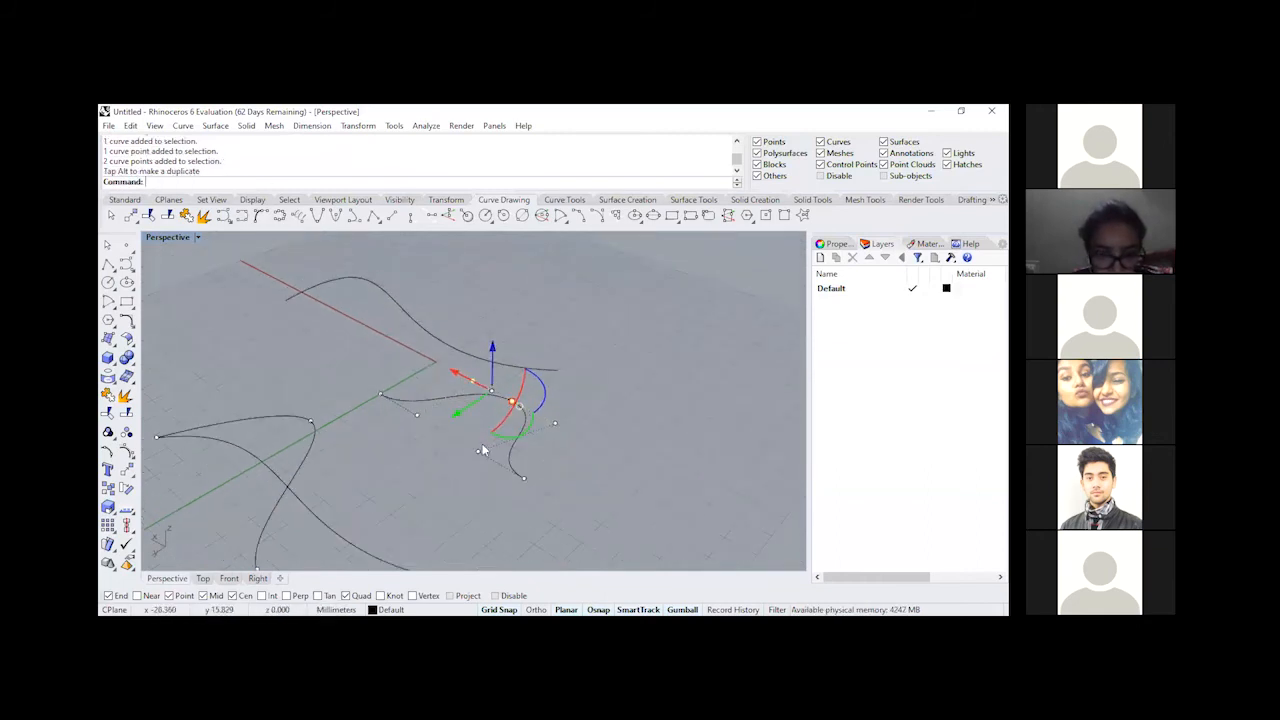
{"action": "right_click_drag", "start_coordinate": [482, 443], "coordinate": [466, 434]}
{"action": "left_click_drag", "start_coordinate": [457, 406], "coordinate": [476, 333]}
{"action": "left_click", "coordinate": [685, 388]}
Step: Select the separate curve crossing the X axis and move one of its control points vertically with the gumball
{"action": "right_click_drag", "start_coordinate": [685, 388], "coordinate": [494, 413]}
{"action": "scroll", "coordinate": [494, 413], "scroll_direction": "up", "scroll_amount": 3}
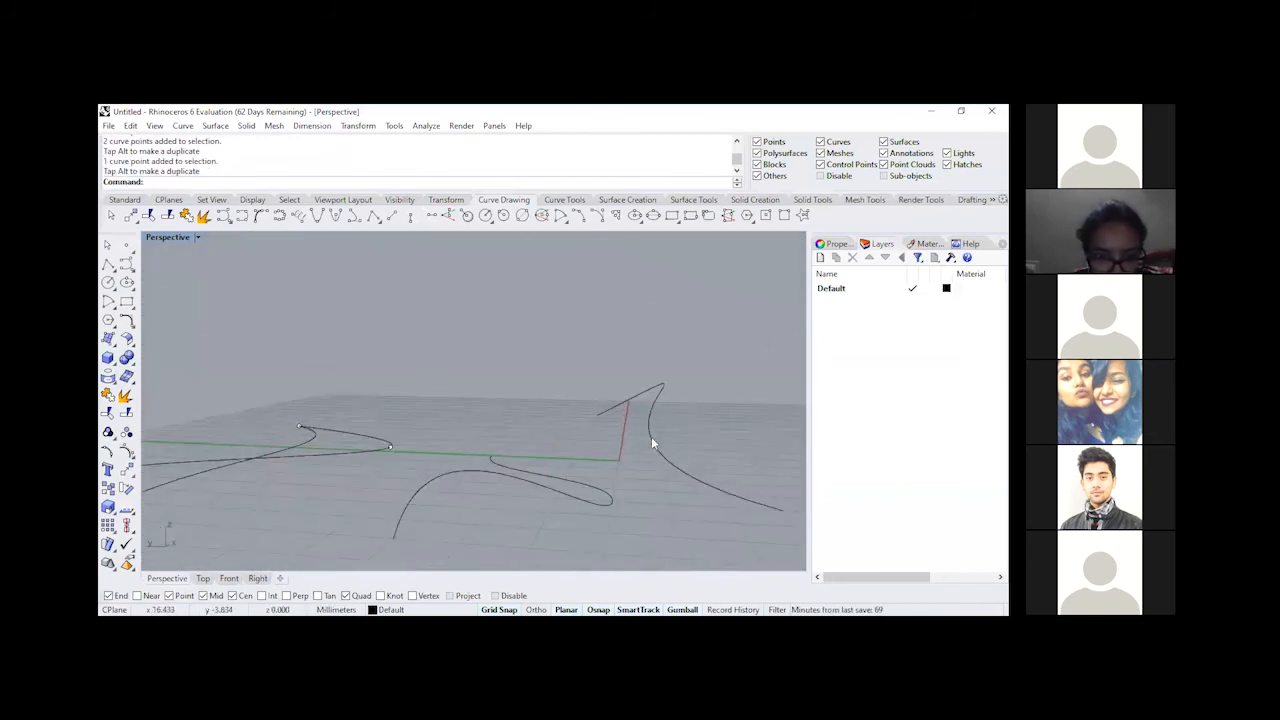
{"action": "left_click", "coordinate": [651, 440]}
{"action": "left_click_drag", "start_coordinate": [513, 440], "coordinate": [539, 458]}
{"action": "left_click", "coordinate": [531, 441]}
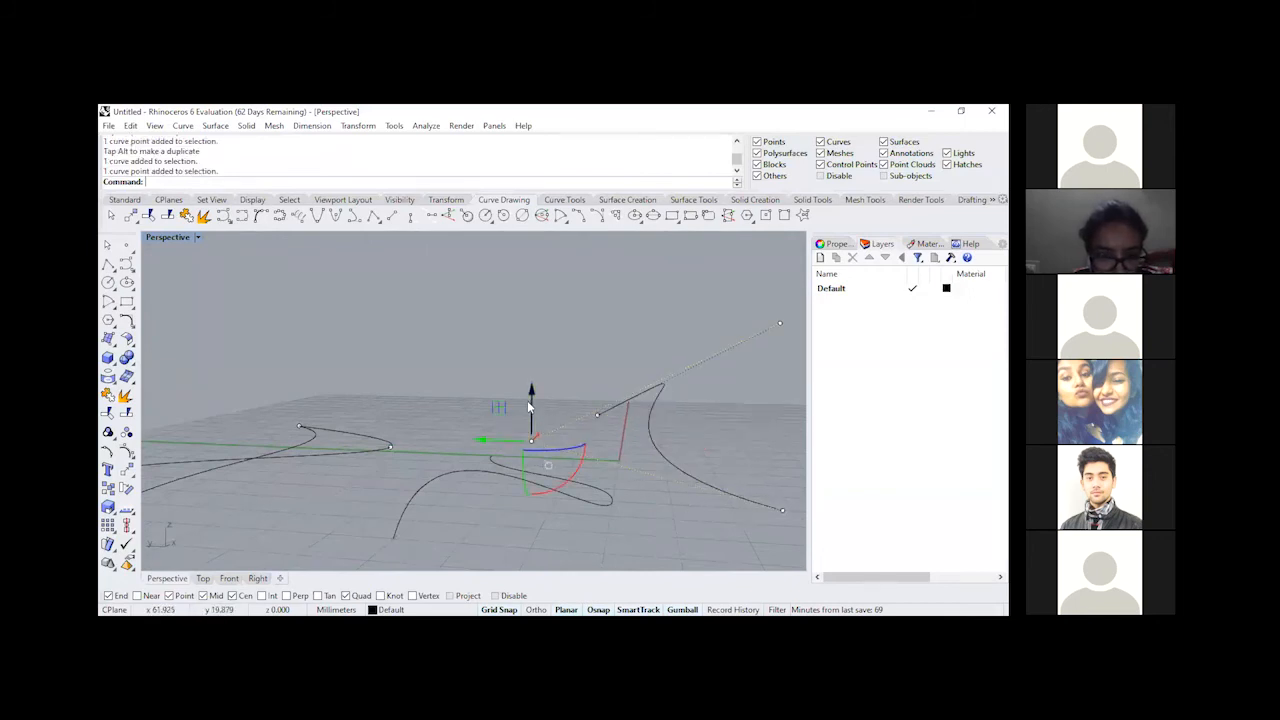
{"action": "left_click_drag", "start_coordinate": [530, 398], "coordinate": [530, 390]}
{"action": "left_click", "coordinate": [579, 403]}
{"action": "right_click_drag", "start_coordinate": [579, 403], "coordinate": [402, 418]}
{"action": "scroll", "coordinate": [624, 423], "scroll_direction": "up", "scroll_amount": 3}
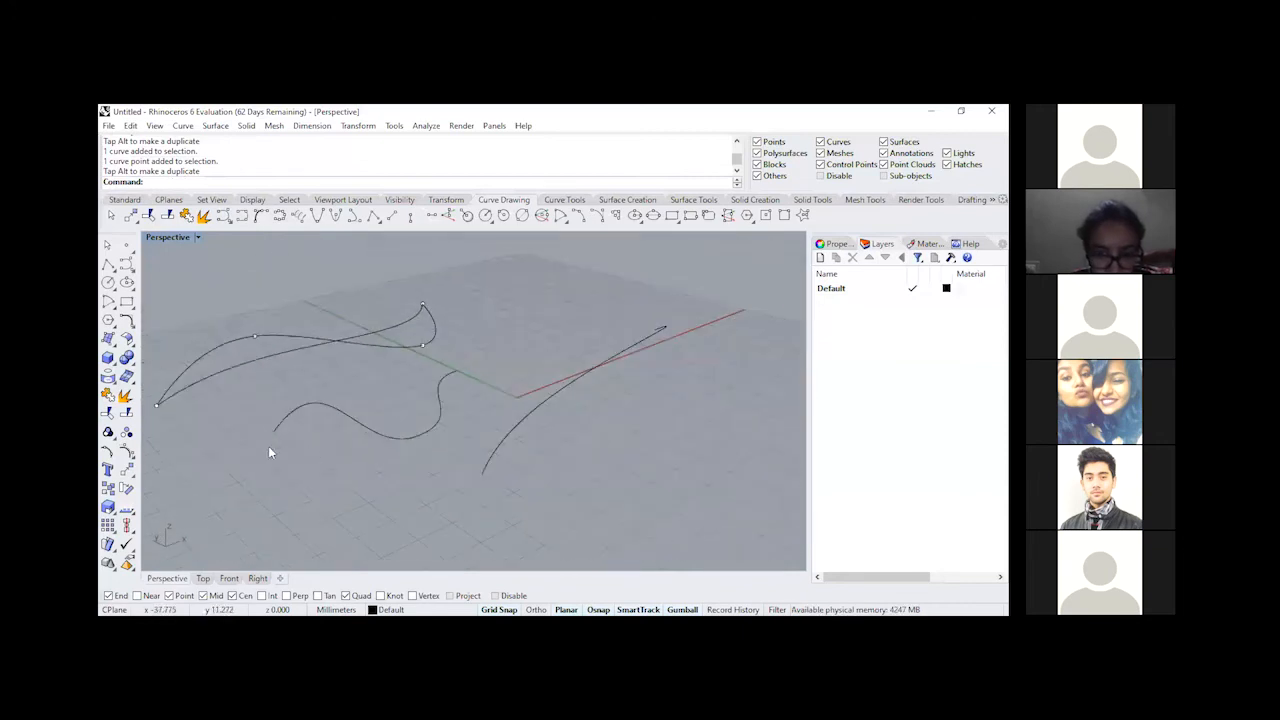
Step: Move the separate curve along the X direction beside the handle curve and rotate it twice with the gumball
{"action": "right_click_drag", "start_coordinate": [268, 453], "coordinate": [567, 452]}
{"action": "scroll", "coordinate": [394, 415], "scroll_direction": "down", "scroll_amount": 3}
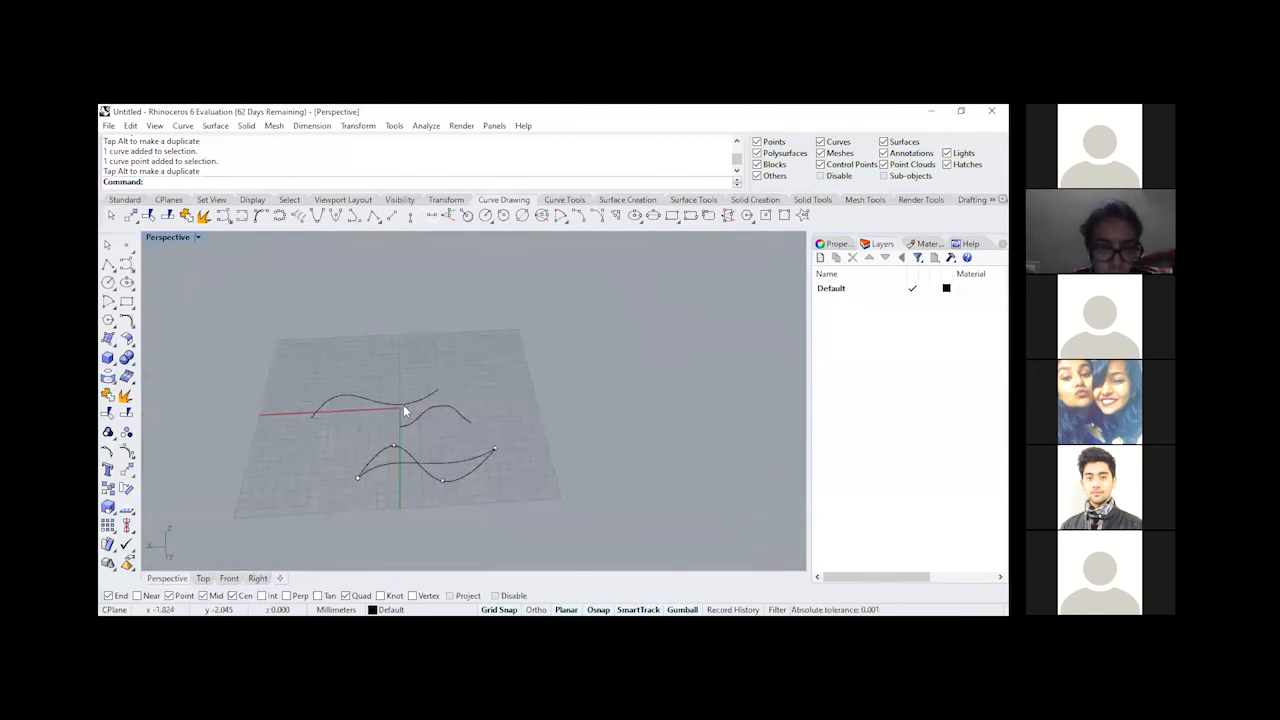
{"action": "left_click", "coordinate": [403, 404]}
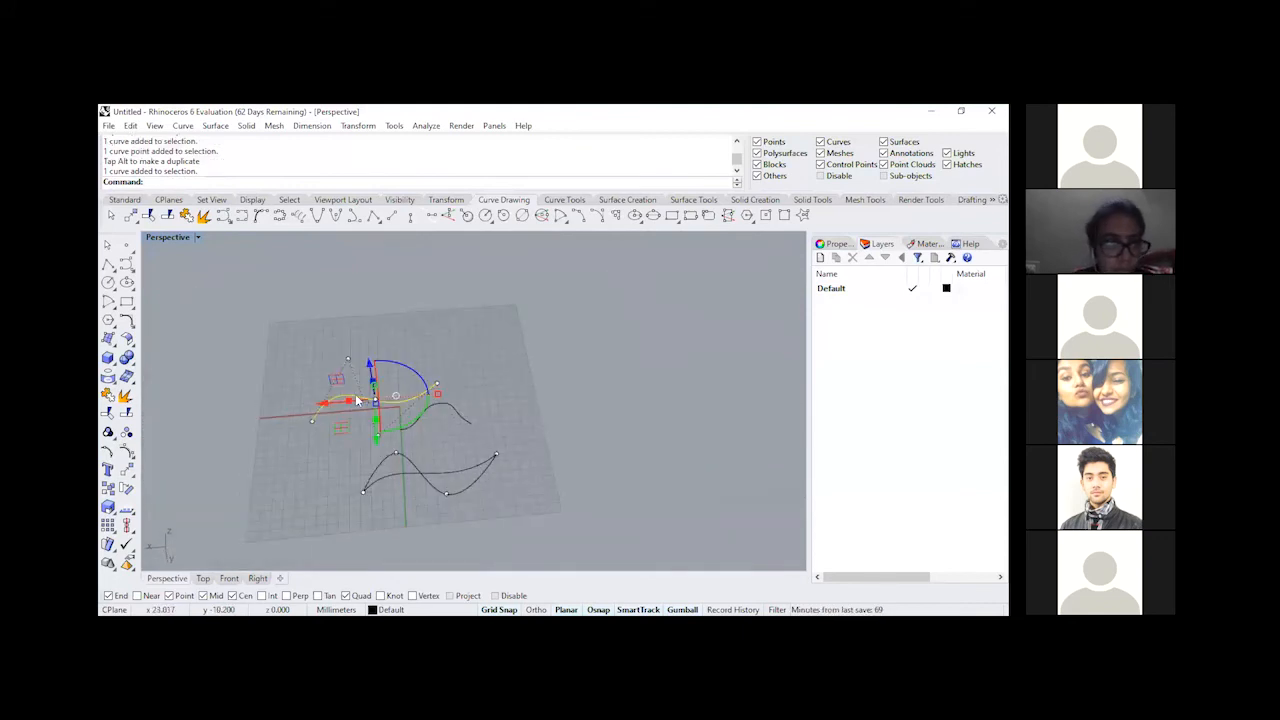
{"action": "left_click", "coordinate": [408, 396]}
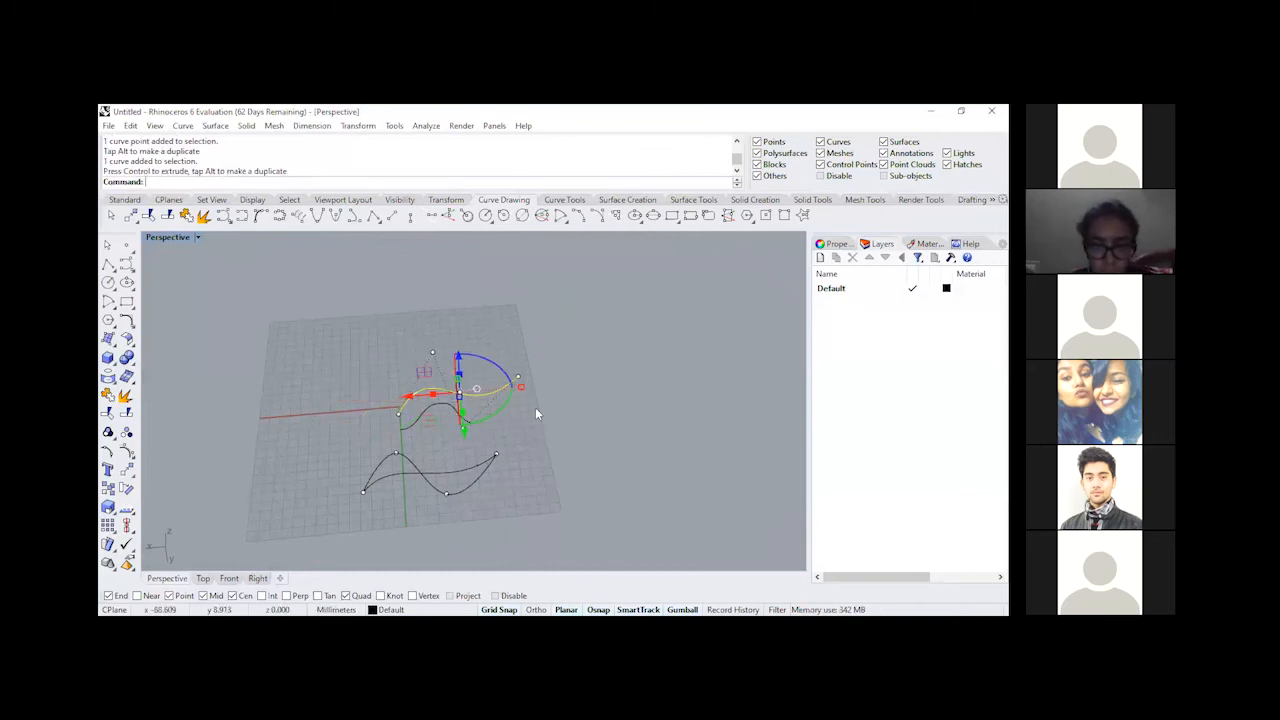
{"action": "right_click_drag", "start_coordinate": [535, 407], "coordinate": [508, 424]}
{"action": "scroll", "coordinate": [462, 402], "scroll_direction": "up", "scroll_amount": 4}
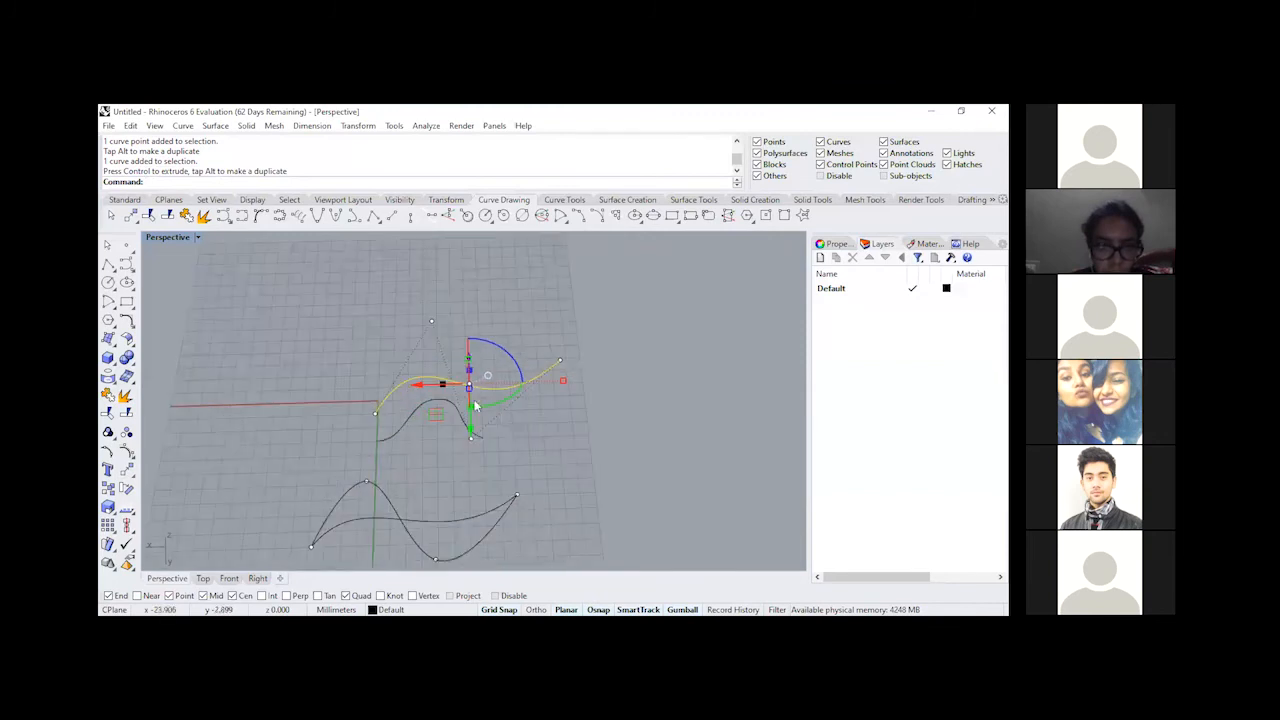
{"action": "left_click_drag", "start_coordinate": [498, 349], "coordinate": [473, 456]}
{"action": "scroll", "coordinate": [527, 430], "scroll_direction": "up", "scroll_amount": 4}
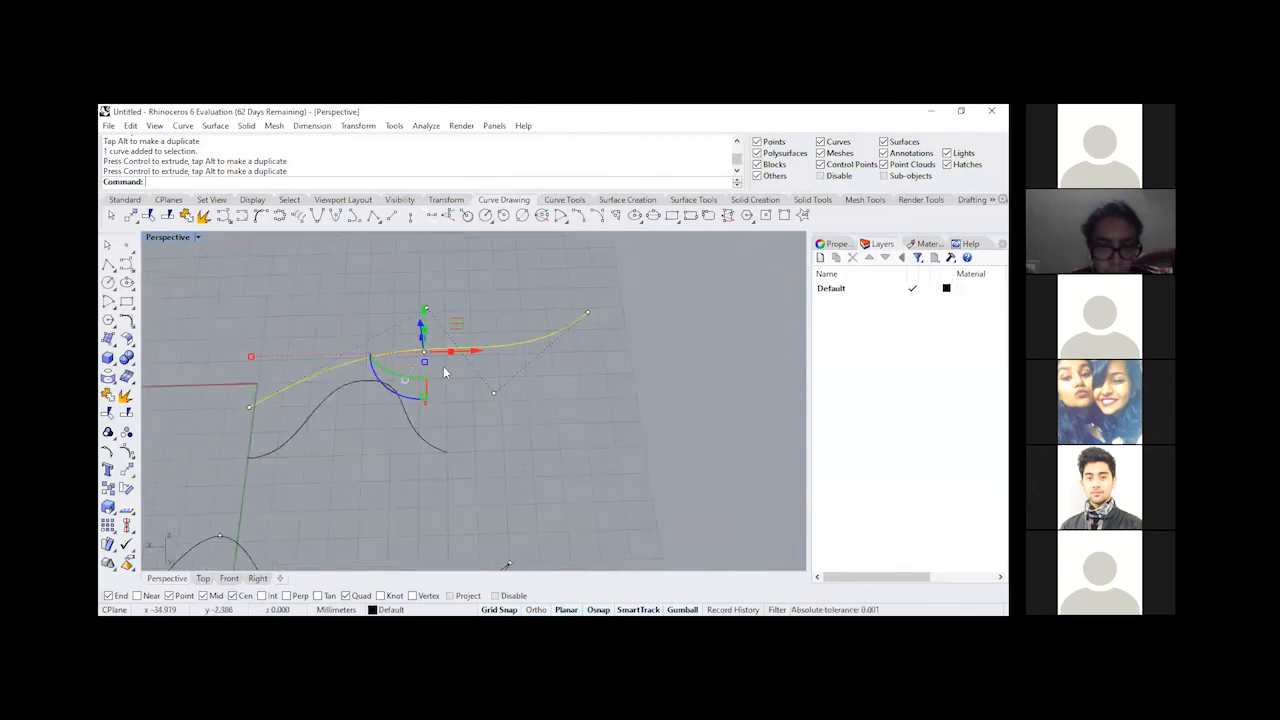
{"action": "left_click_drag", "start_coordinate": [389, 375], "coordinate": [400, 400]}
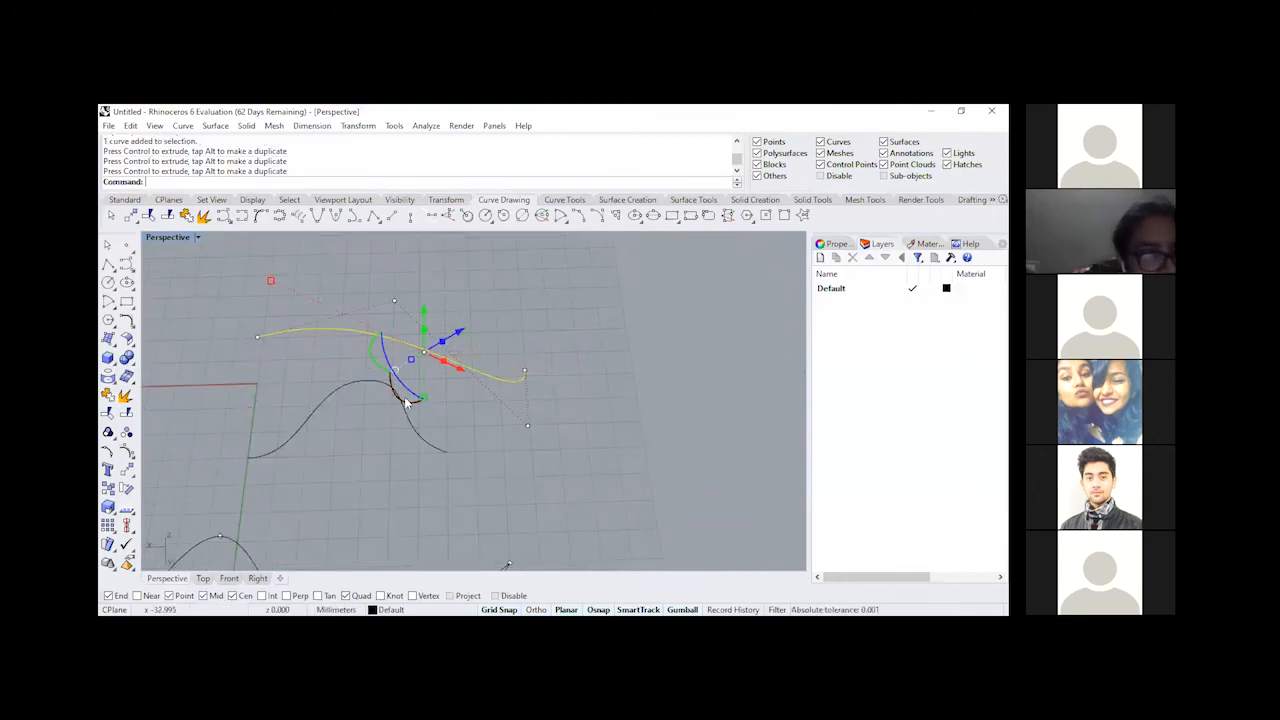
{"action": "left_click", "coordinate": [531, 415]}
{"action": "scroll", "coordinate": [311, 402], "scroll_direction": "down", "scroll_amount": 3}
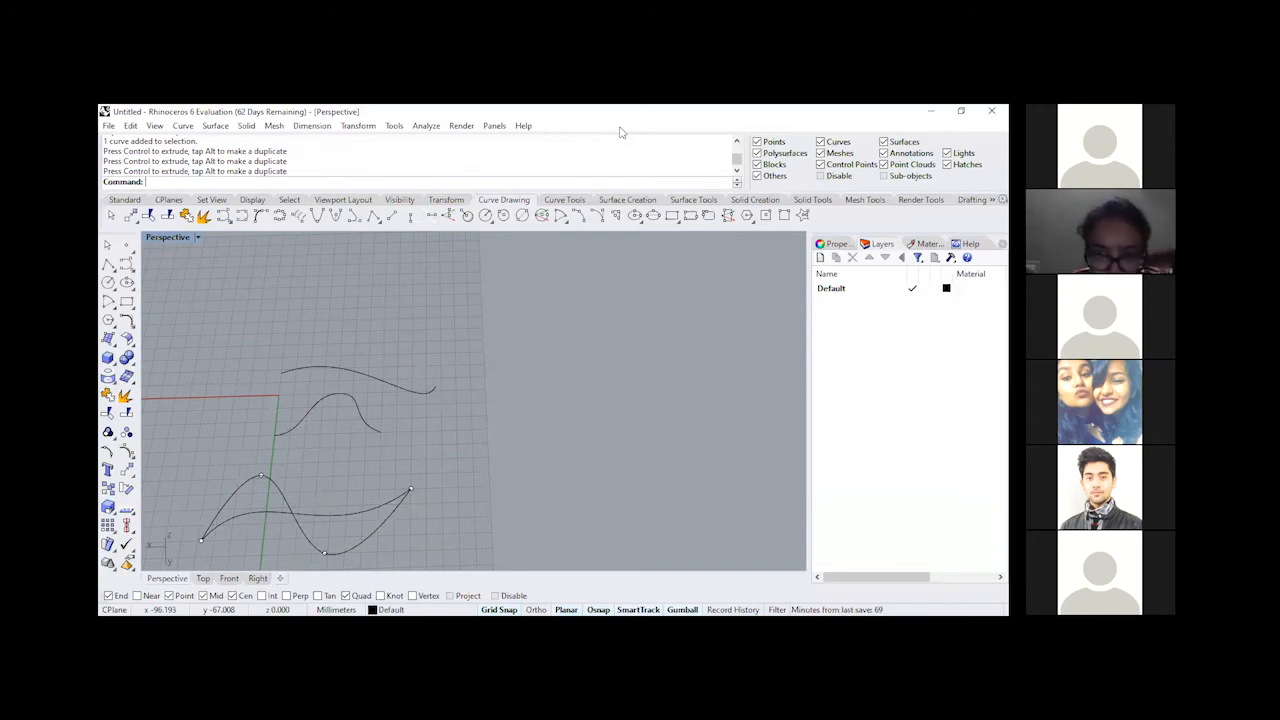
{"action": "type", "text": "Sure"}
{"action": "key", "text": "Return"}
{"action": "type", "text": "Thi"}
{"action": "key", "text": "BackSpace"}
{"action": "key", "text": "BackSpace"}
{"action": "key", "text": "BackSpace"}
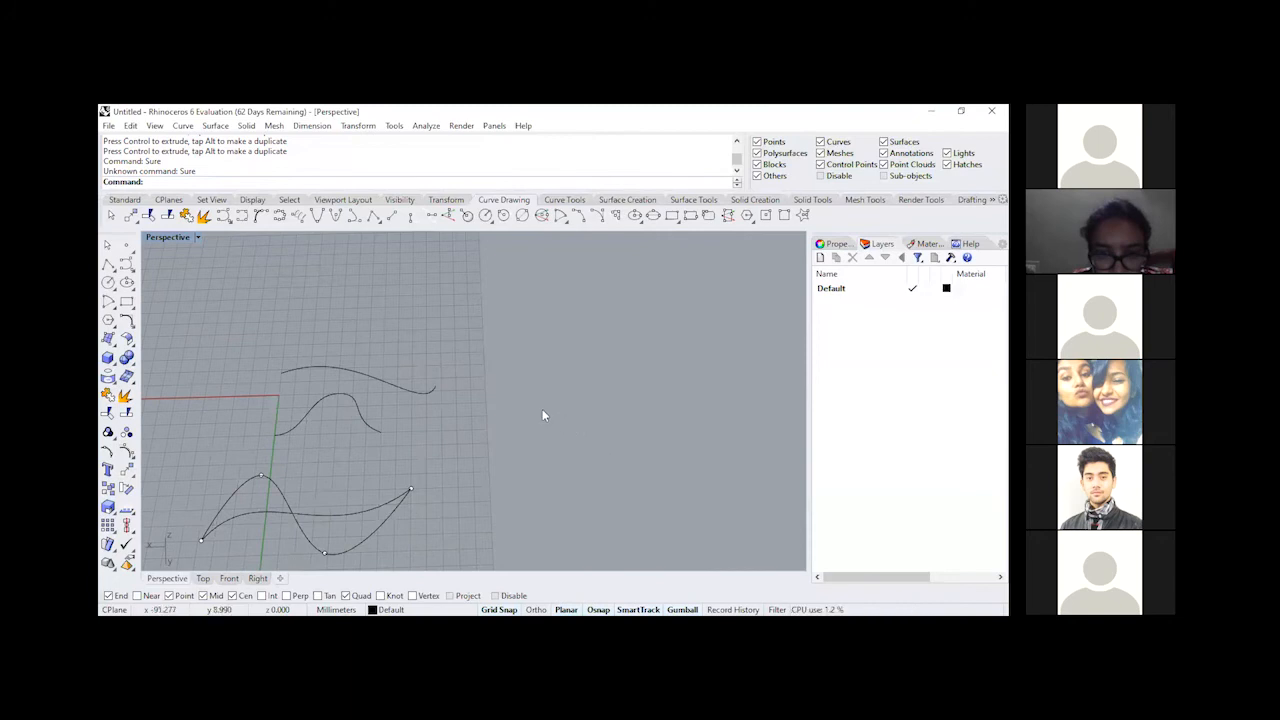
{"action": "mouse_move", "coordinate": [542, 415]}
{"action": "right_mouse_down"}
{"action": "mouse_move", "coordinate": [460, 451]}
{"action": "mouse_move", "coordinate": [431, 429]}
{"action": "mouse_move", "coordinate": [503, 371]}
{"action": "mouse_move", "coordinate": [471, 366]}
{"action": "mouse_move", "coordinate": [485, 418]}
{"action": "mouse_move", "coordinate": [562, 420]}
{"action": "right_mouse_up"}
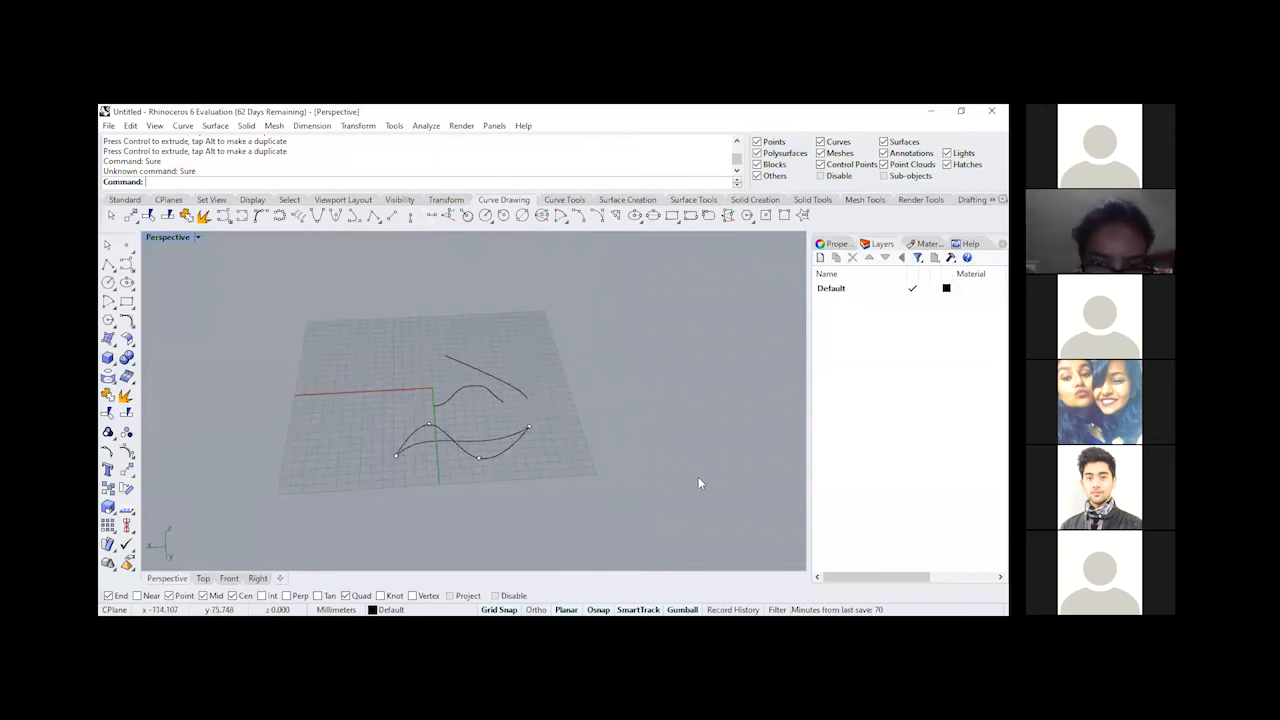
{"action": "type", "text": "Taper"}
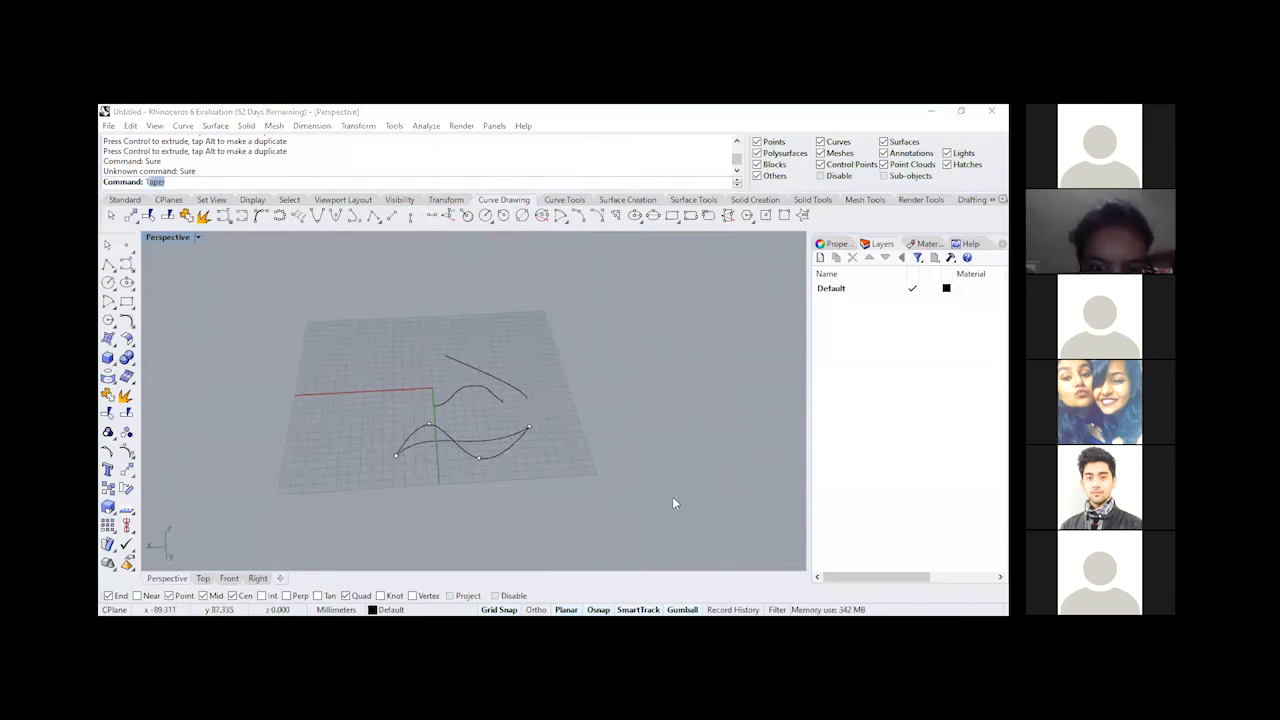
{"action": "key", "text": "super"}
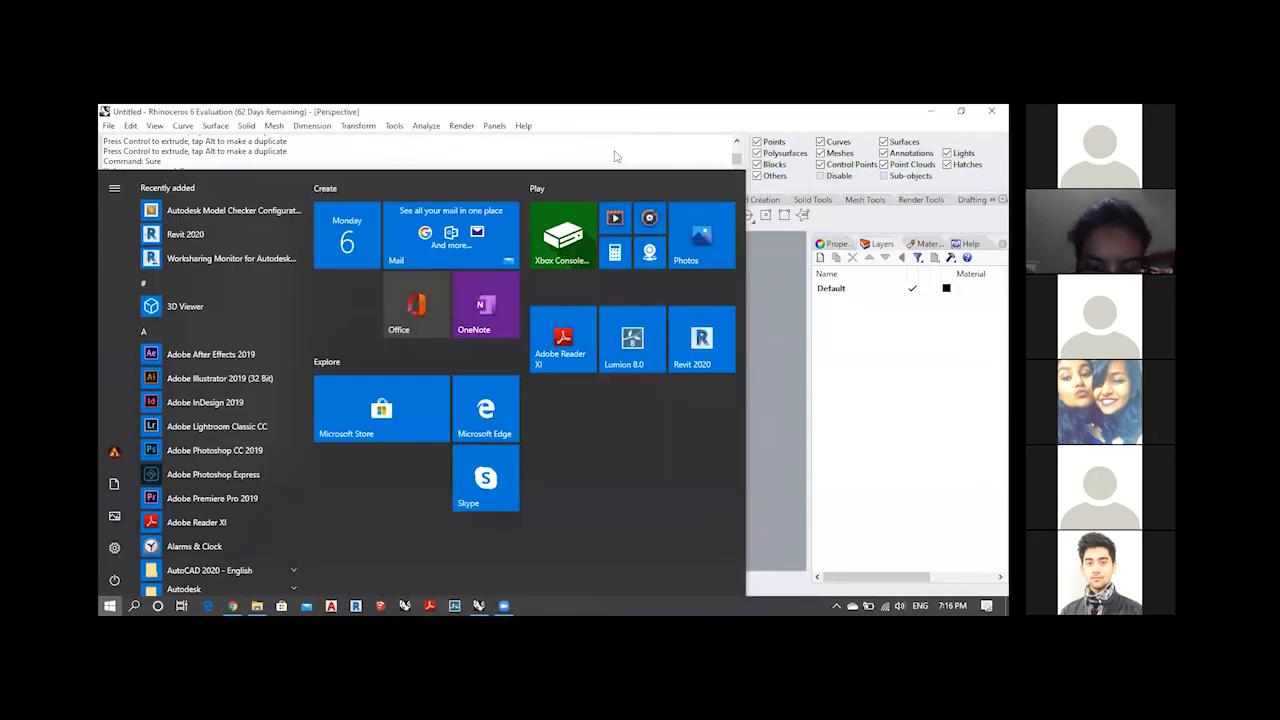
{"action": "key", "text": "super"}
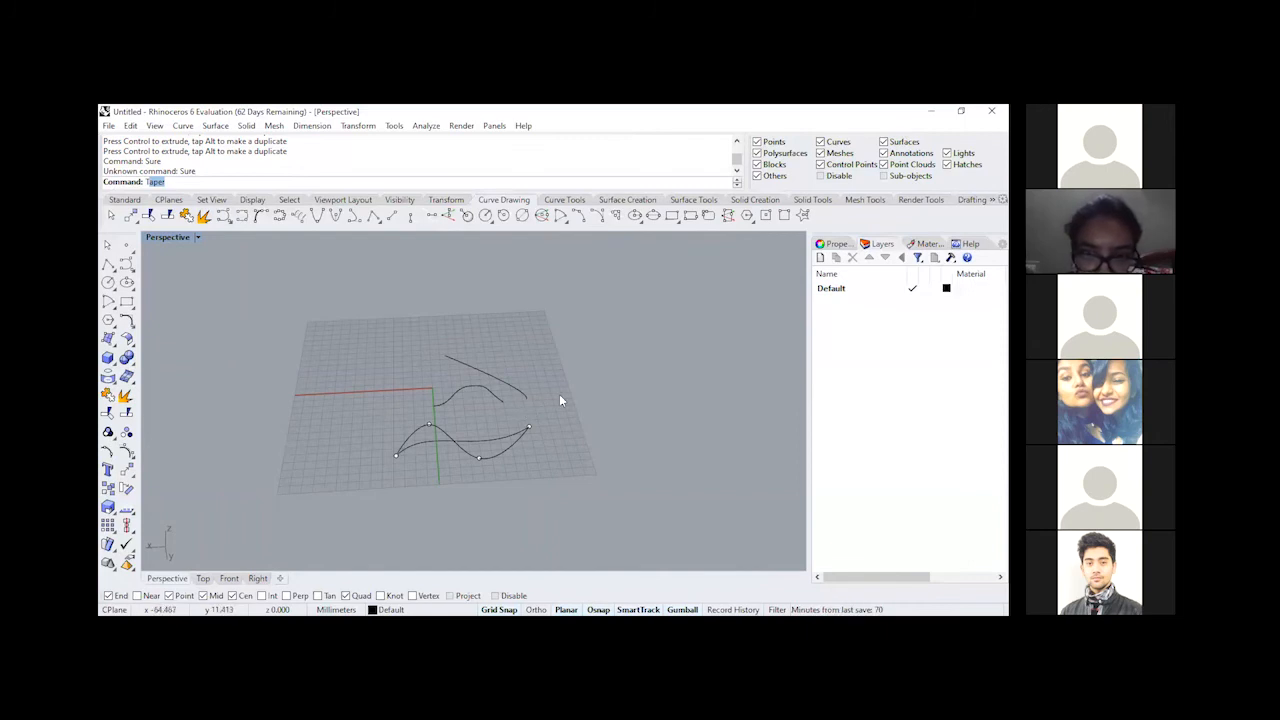
{"action": "scroll", "coordinate": [531, 351], "scroll_direction": "up", "scroll_amount": 2}
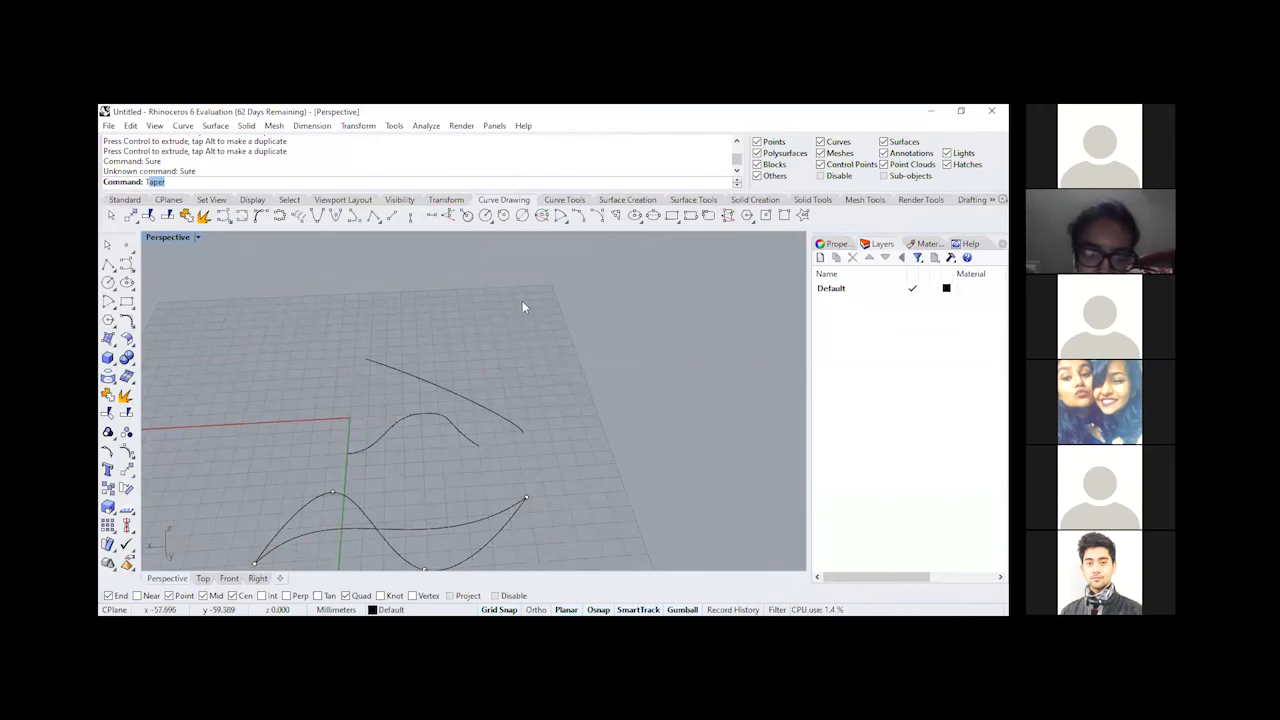
{"action": "left_click", "coordinate": [108, 245]}
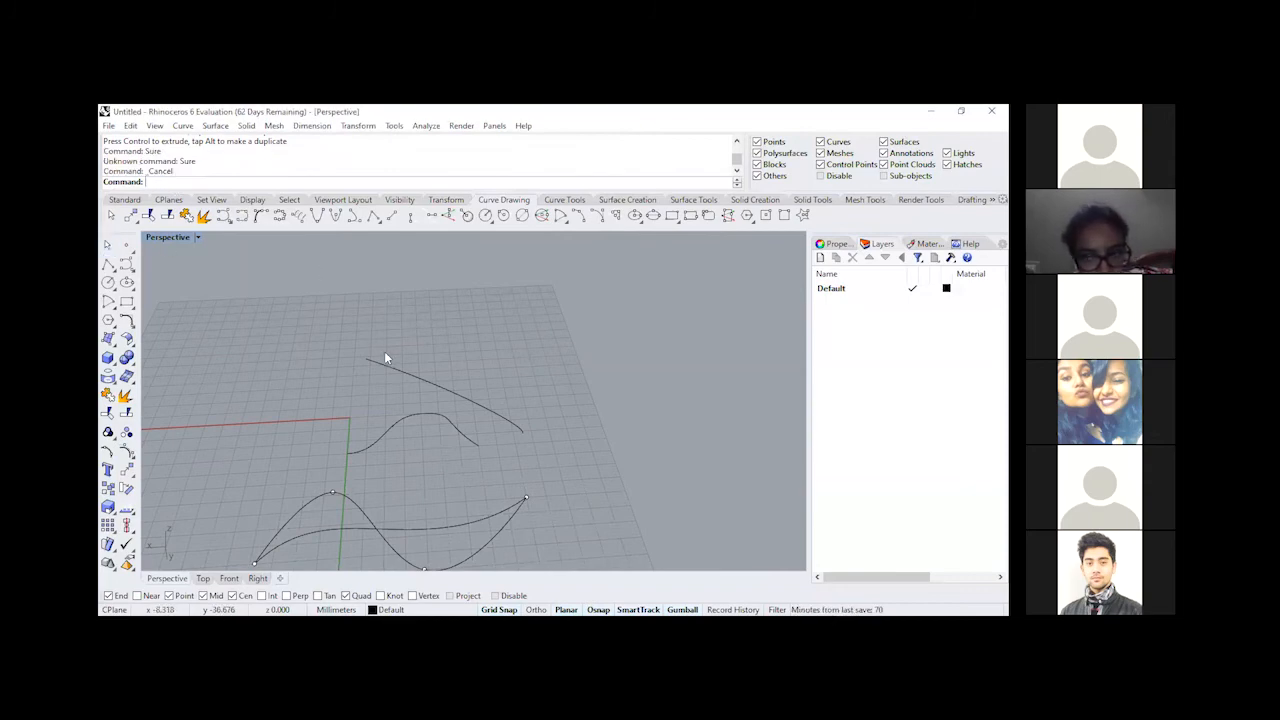
Step: Select the two upper curves, the handle curve and one of its points together and delete them
{"action": "right_click_drag", "start_coordinate": [483, 490], "coordinate": [408, 481]}
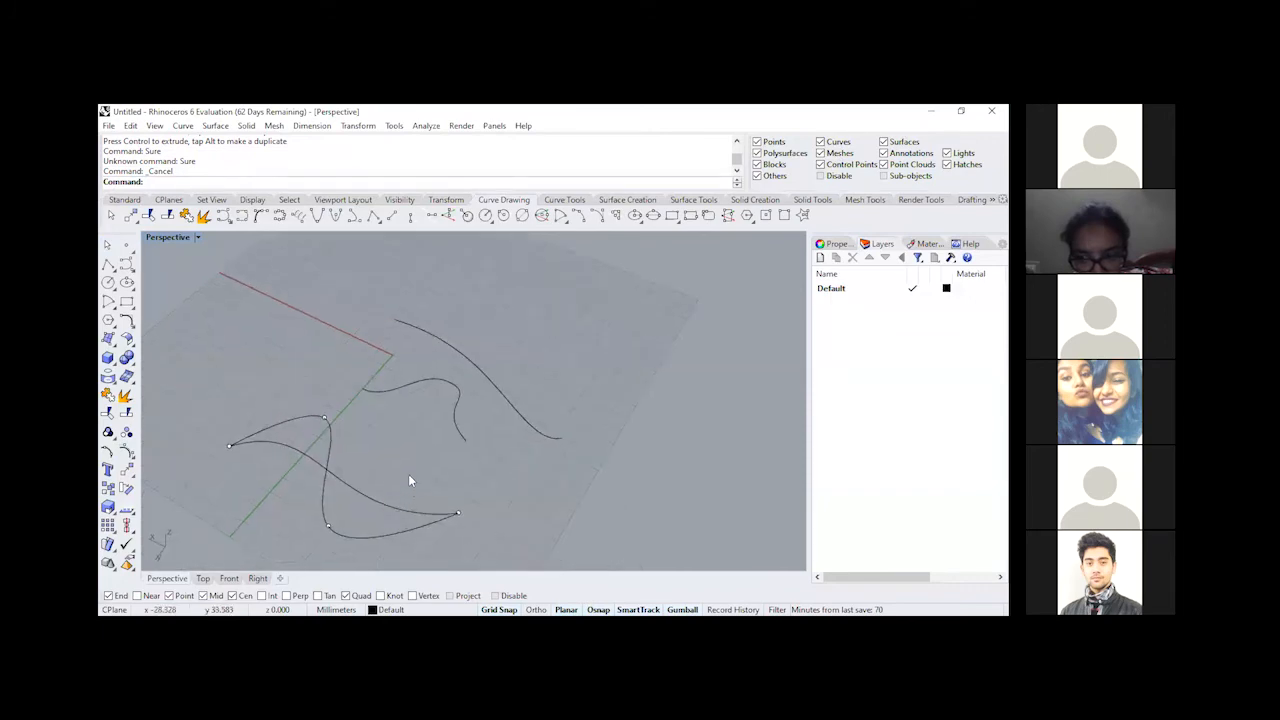
{"action": "scroll", "coordinate": [482, 400], "scroll_direction": "down", "scroll_amount": 2}
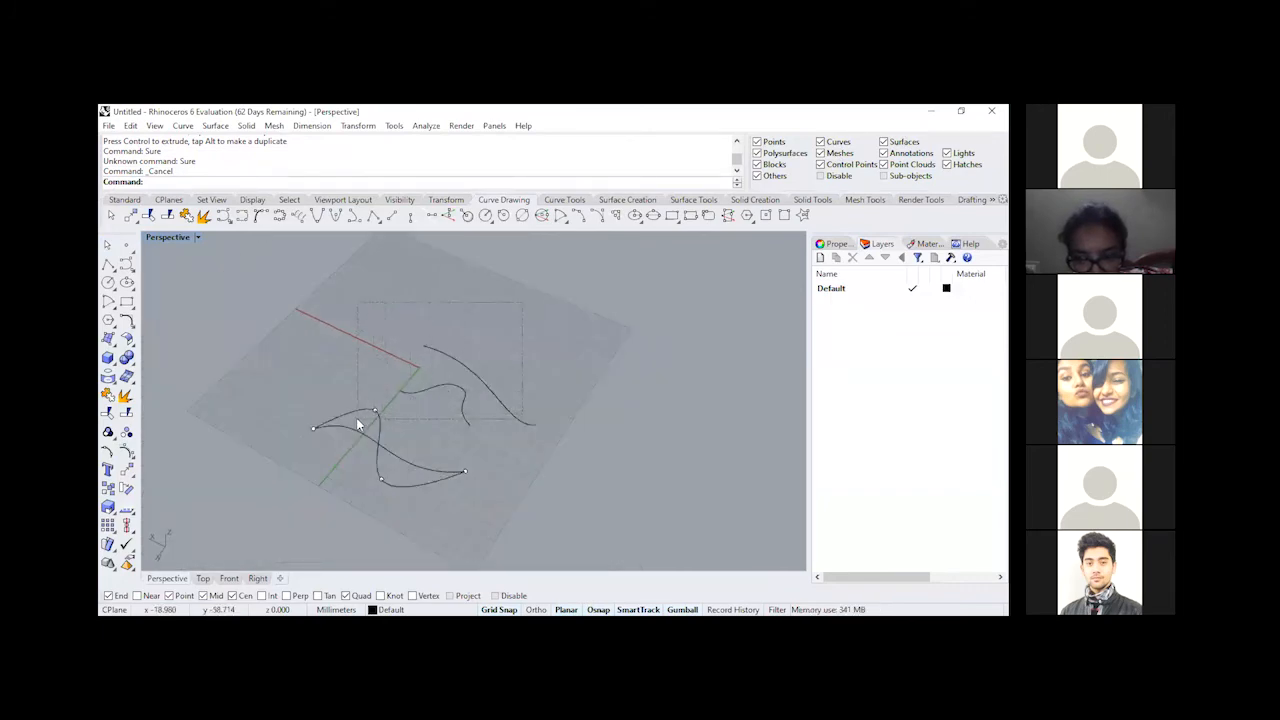
{"action": "left_click_drag", "start_coordinate": [357, 419], "coordinate": [358, 419]}
{"action": "right_click_drag", "start_coordinate": [366, 420], "coordinate": [553, 441]}
{"action": "key", "text": "Delete"}
Step: Delete the three leftover points around the remaining S-shaped curve
{"action": "left_click_drag", "start_coordinate": [473, 435], "coordinate": [547, 491]}
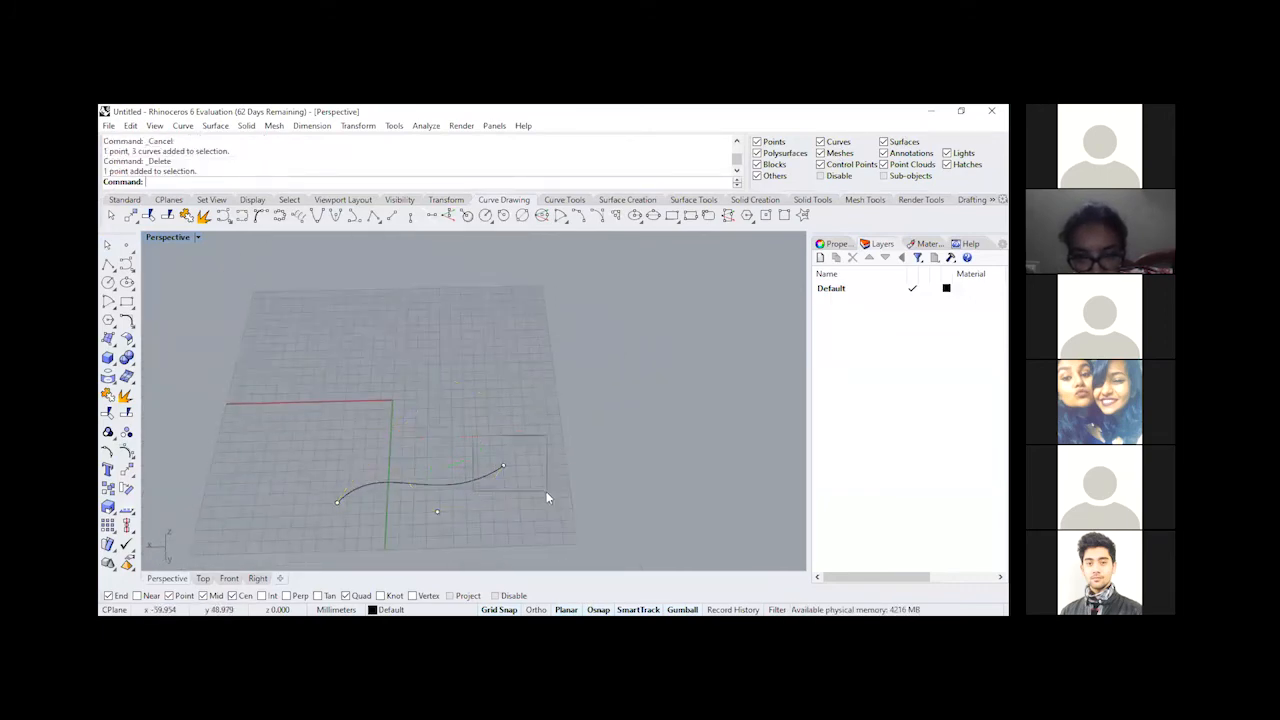
{"action": "key", "text": "Delete"}
{"action": "left_click", "coordinate": [437, 511]}
{"action": "key", "text": "Delete"}
{"action": "left_click_drag", "start_coordinate": [298, 463], "coordinate": [384, 524]}
{"action": "mouse_move", "coordinate": [424, 515]}
{"action": "right_mouse_down"}
{"action": "mouse_move", "coordinate": [449, 516]}
{"action": "mouse_move", "coordinate": [415, 514]}
{"action": "right_mouse_up"}
{"action": "key", "text": "Delete"}
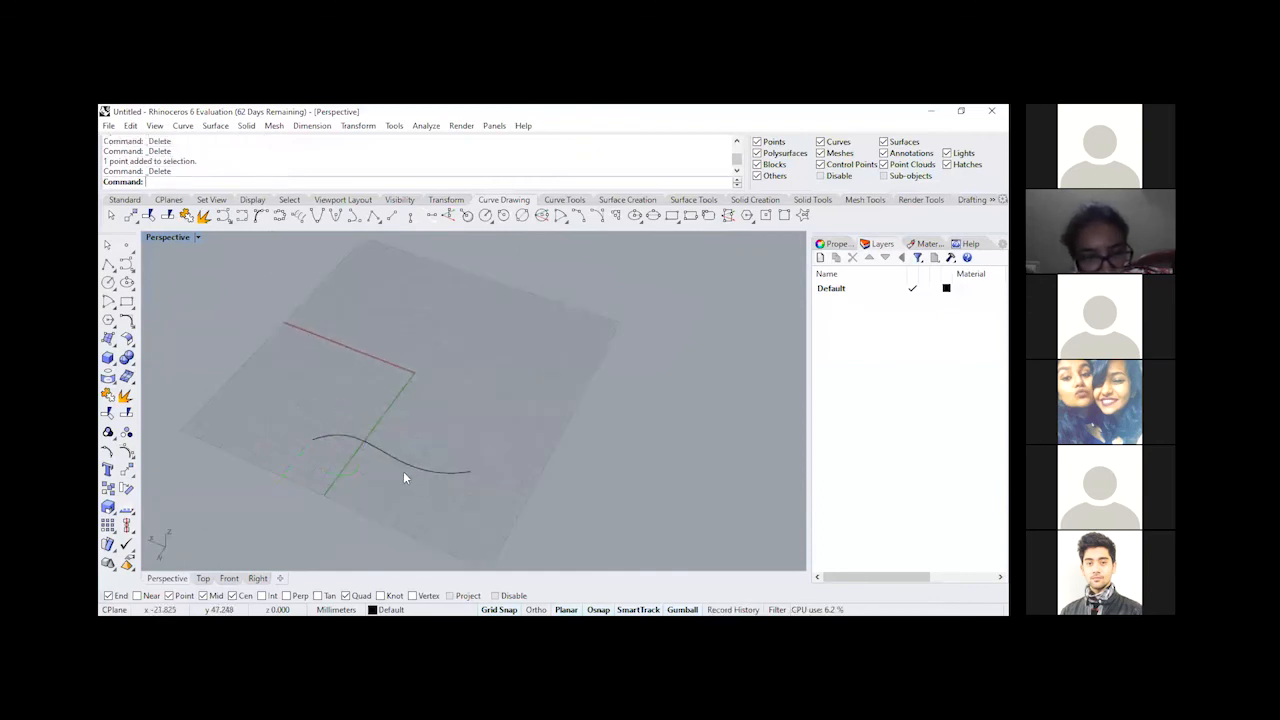
Step: Extrude the remaining S-shaped curve vertically by about 29 mm with the gumball
{"action": "left_click", "coordinate": [402, 466]}
{"action": "right_click_drag", "start_coordinate": [348, 471], "coordinate": [409, 462]}
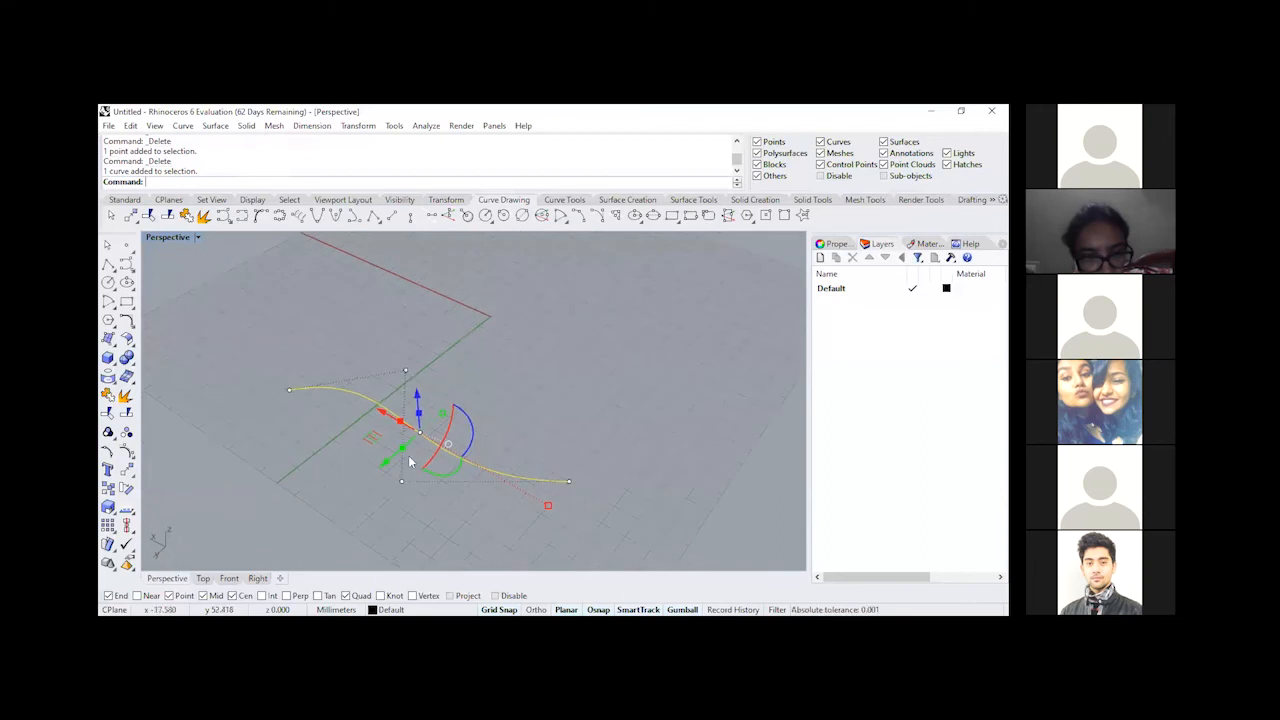
{"action": "left_click_drag", "start_coordinate": [420, 416], "coordinate": [427, 292], "text": "ctrl"}
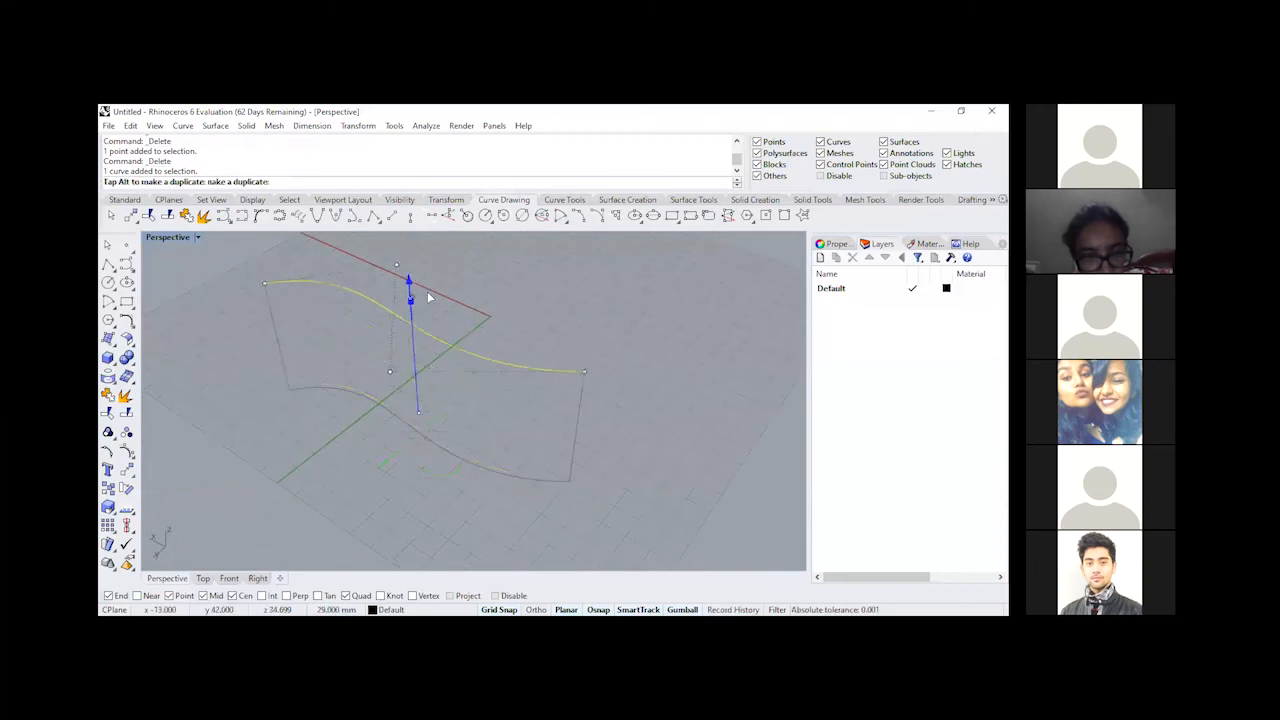
Step: Move the extruded surface along the Y direction away from its base curve with the gumball, and reselect it
{"action": "right_click_drag", "start_coordinate": [504, 528], "coordinate": [482, 419]}
{"action": "left_click", "coordinate": [504, 386]}
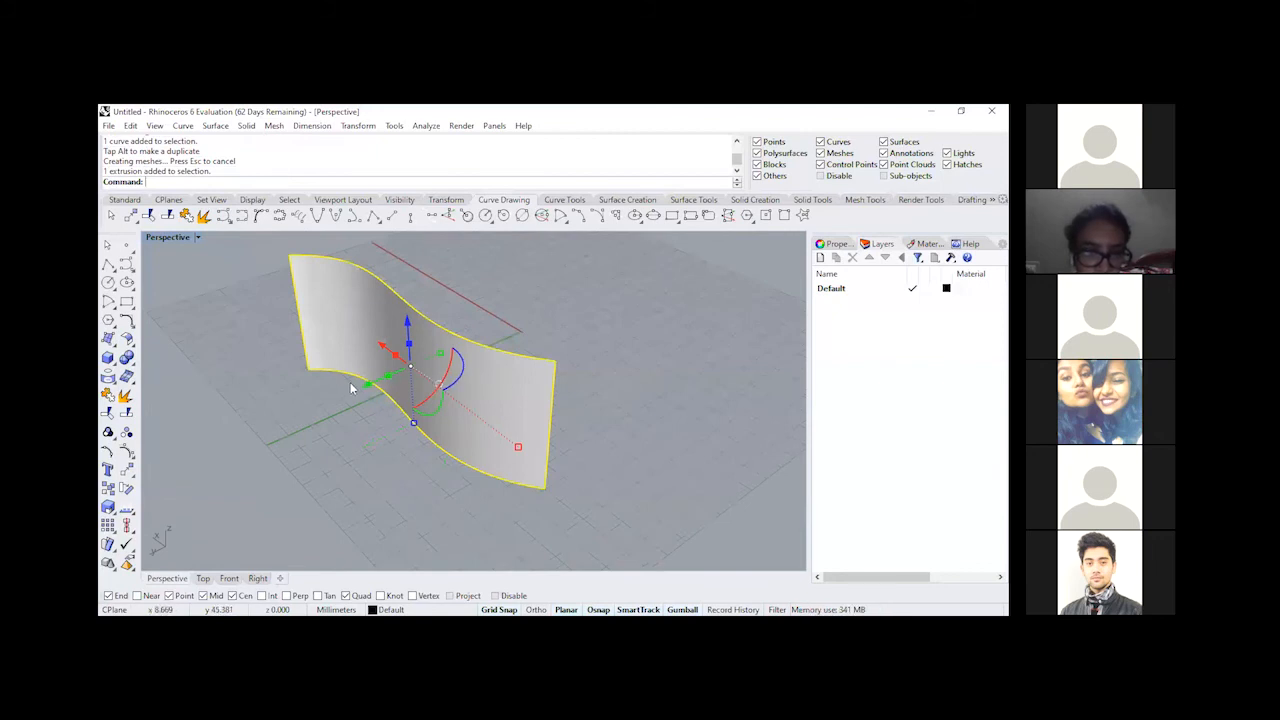
{"action": "left_click_drag", "start_coordinate": [362, 388], "coordinate": [650, 423]}
{"action": "left_click", "coordinate": [419, 471]}
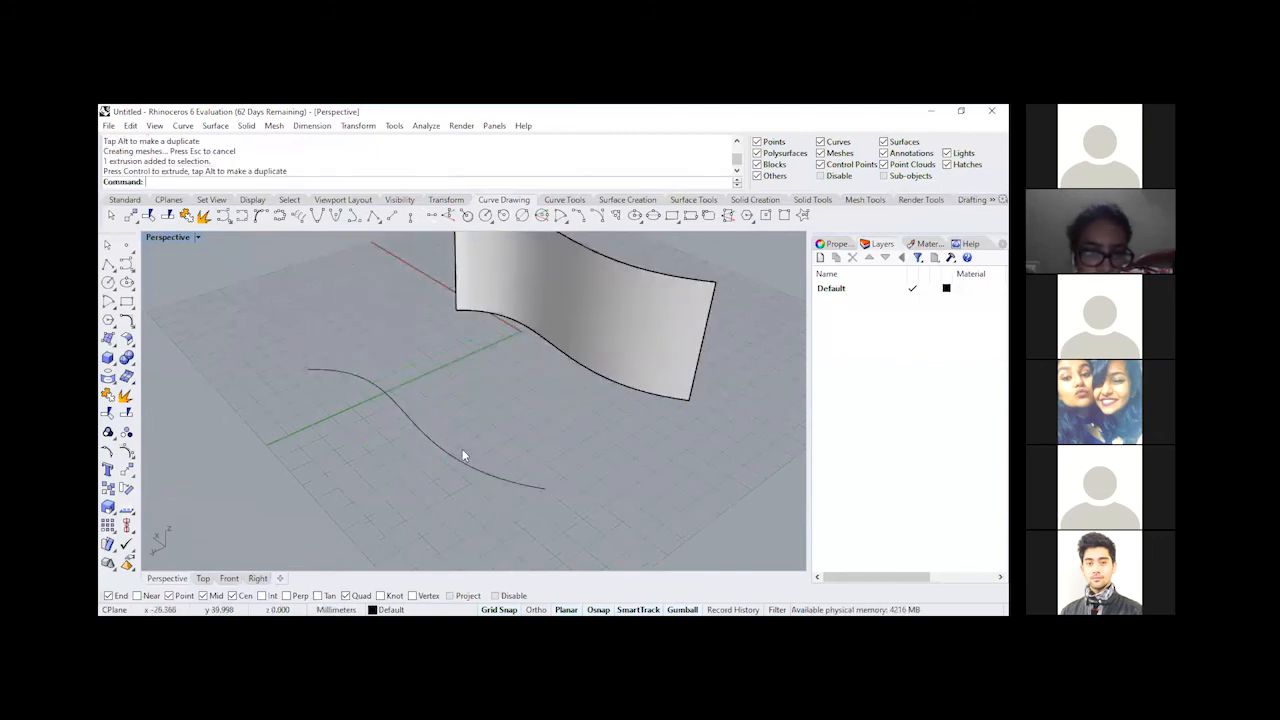
{"action": "left_click", "coordinate": [576, 300]}
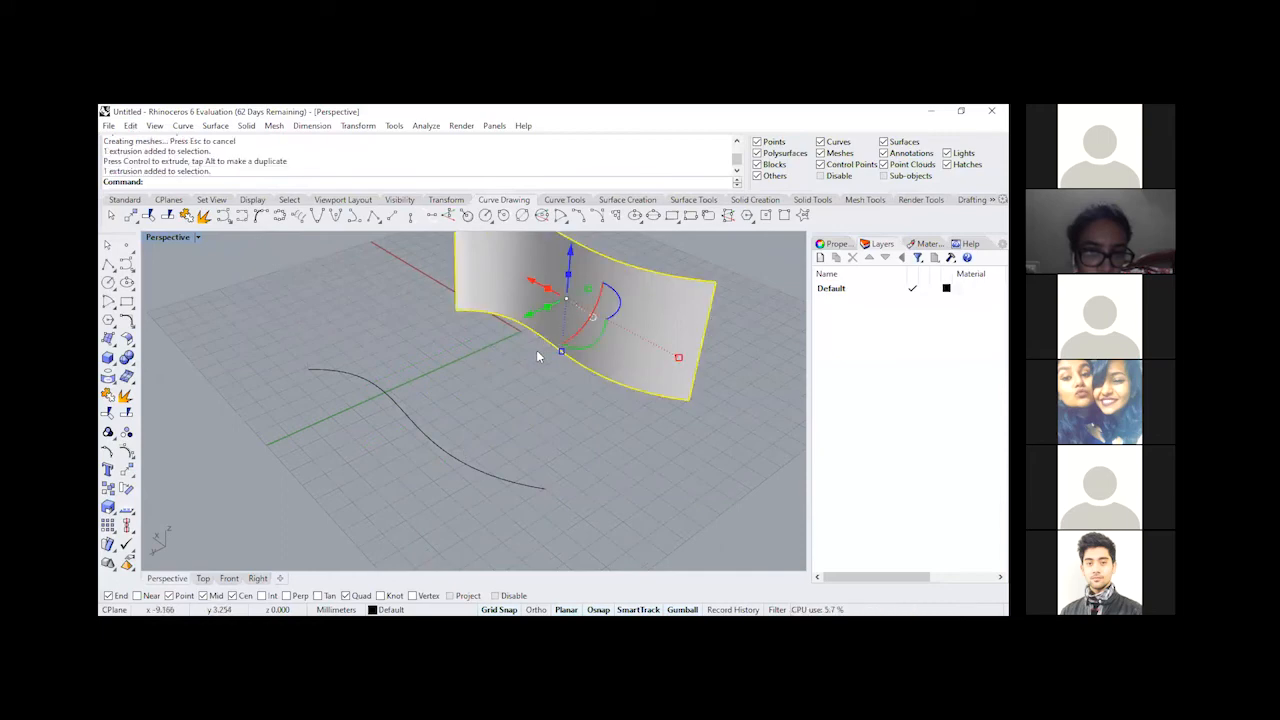
Step: Rotate the base curve with the gumball and extrude it along the gumball's blue axis into a second surface
{"action": "left_click", "coordinate": [412, 423]}
{"action": "mouse_move", "coordinate": [470, 443]}
{"action": "left_mouse_down"}
{"action": "mouse_move", "coordinate": [482, 414]}
{"action": "mouse_move", "coordinate": [438, 456]}
{"action": "mouse_move", "coordinate": [480, 423]}
{"action": "left_mouse_up"}
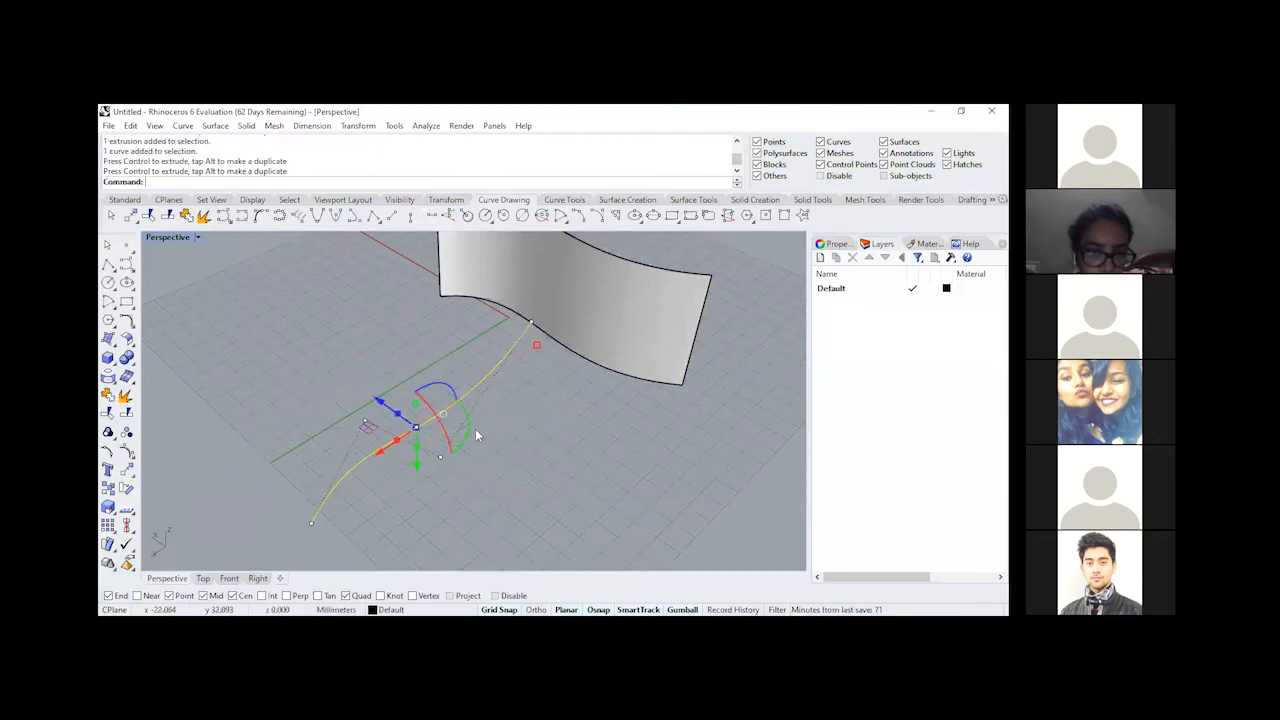
{"action": "left_click_drag", "start_coordinate": [400, 418], "coordinate": [290, 340], "text": "ctrl"}
Step: Move the second surface about 23 mm off its base curve along the gumball's red axis, and deselect it
{"action": "mouse_move", "coordinate": [568, 443]}
{"action": "right_mouse_down"}
{"action": "mouse_move", "coordinate": [448, 405]}
{"action": "mouse_move", "coordinate": [464, 397]}
{"action": "mouse_move", "coordinate": [557, 443]}
{"action": "mouse_move", "coordinate": [737, 443]}
{"action": "mouse_move", "coordinate": [483, 482]}
{"action": "mouse_move", "coordinate": [520, 538]}
{"action": "mouse_move", "coordinate": [390, 425]}
{"action": "right_mouse_up"}
{"action": "left_click", "coordinate": [380, 418]}
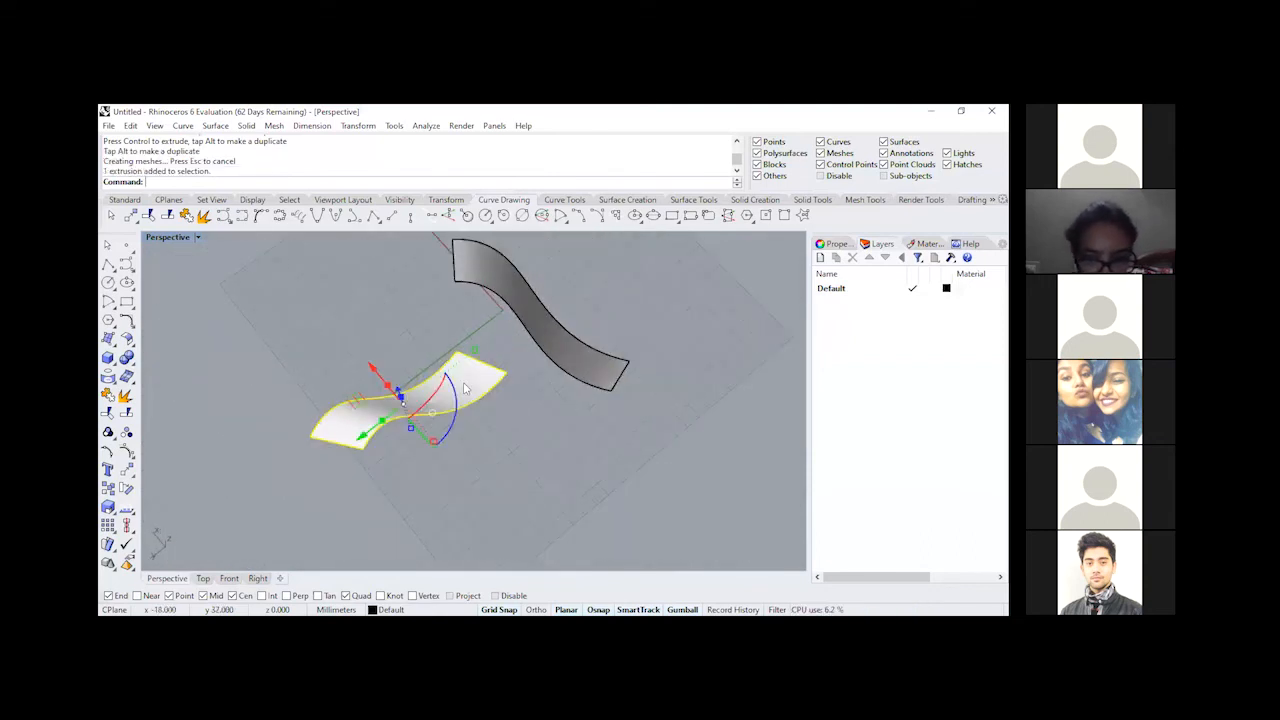
{"action": "left_click_drag", "start_coordinate": [372, 366], "coordinate": [329, 323]}
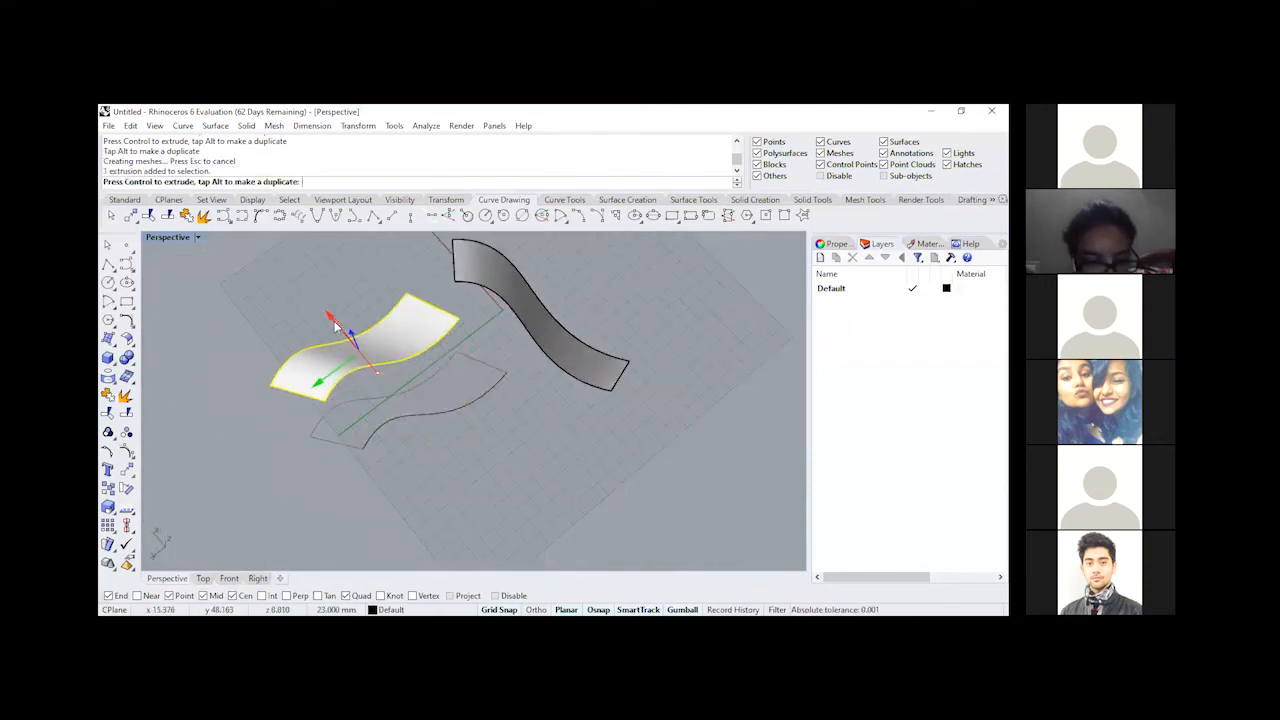
{"action": "left_click", "coordinate": [450, 472]}
{"action": "right_click_drag", "start_coordinate": [450, 472], "coordinate": [500, 431]}
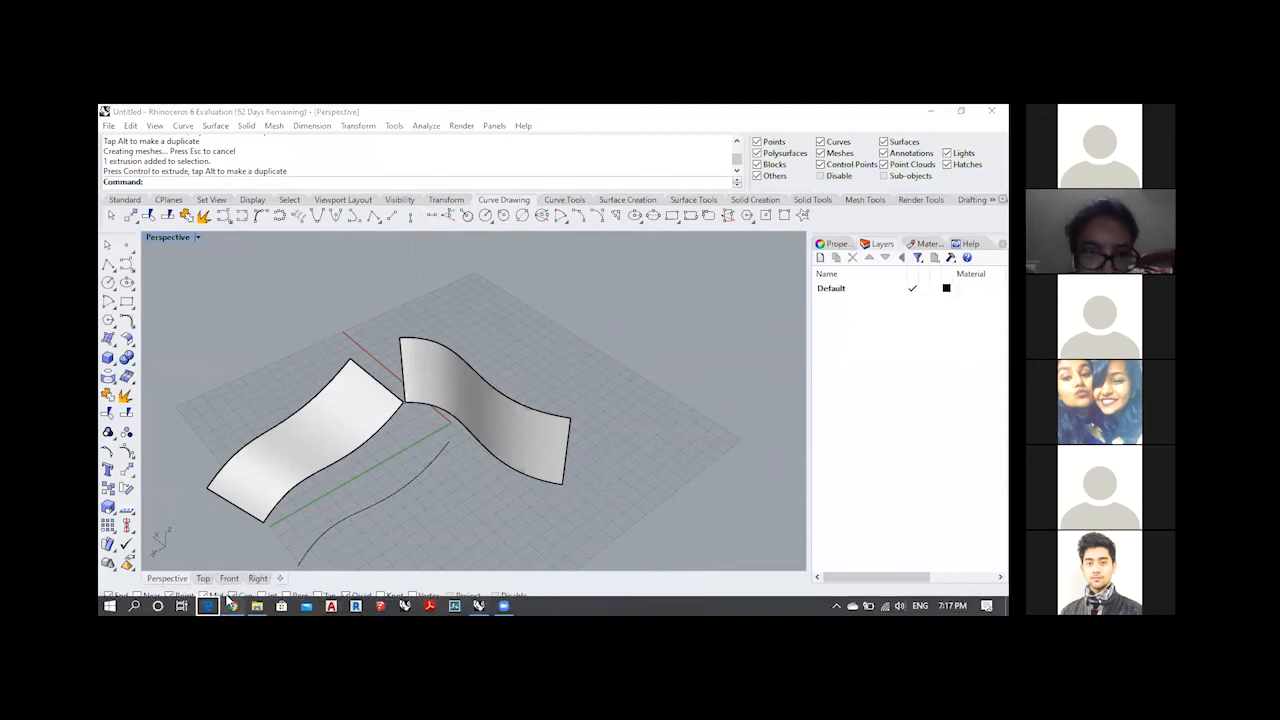
Step: Switch to Chrome and search Google for "twisting torso calatrava" in a new tab
{"action": "left_click", "coordinate": [232, 605]}
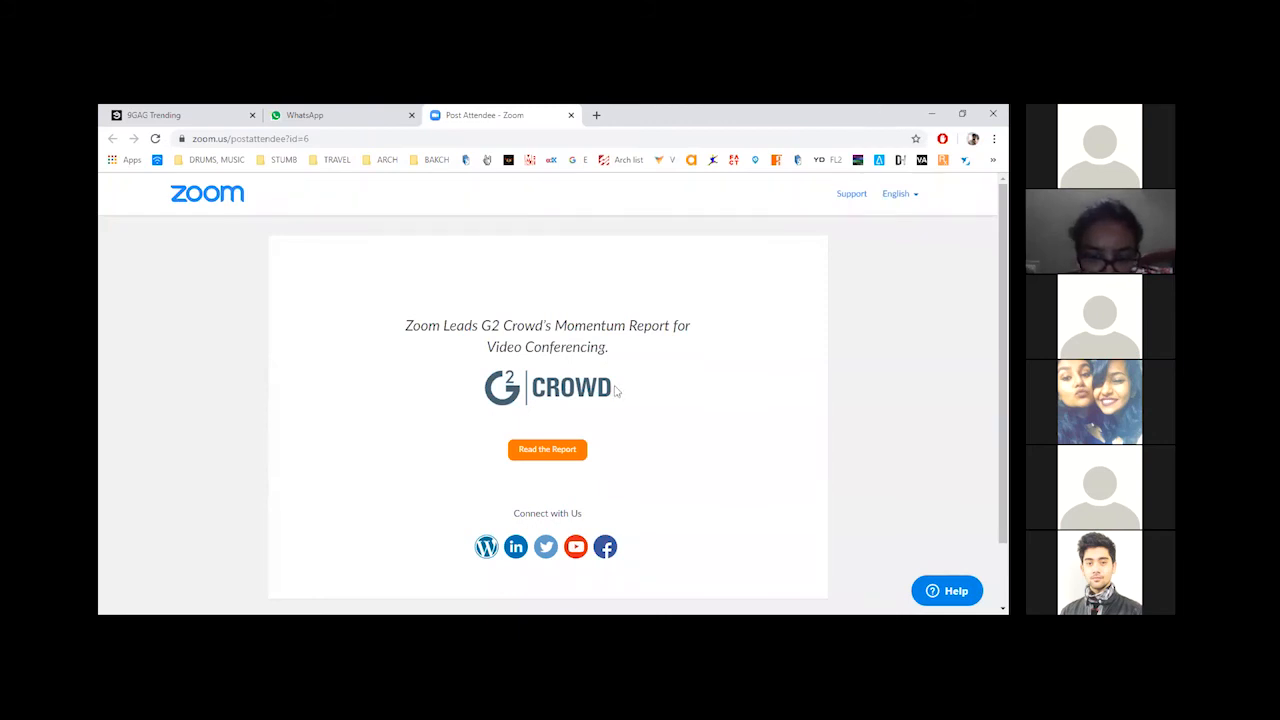
{"action": "key", "text": "ctrl+t"}
{"action": "type", "text": "twis"}
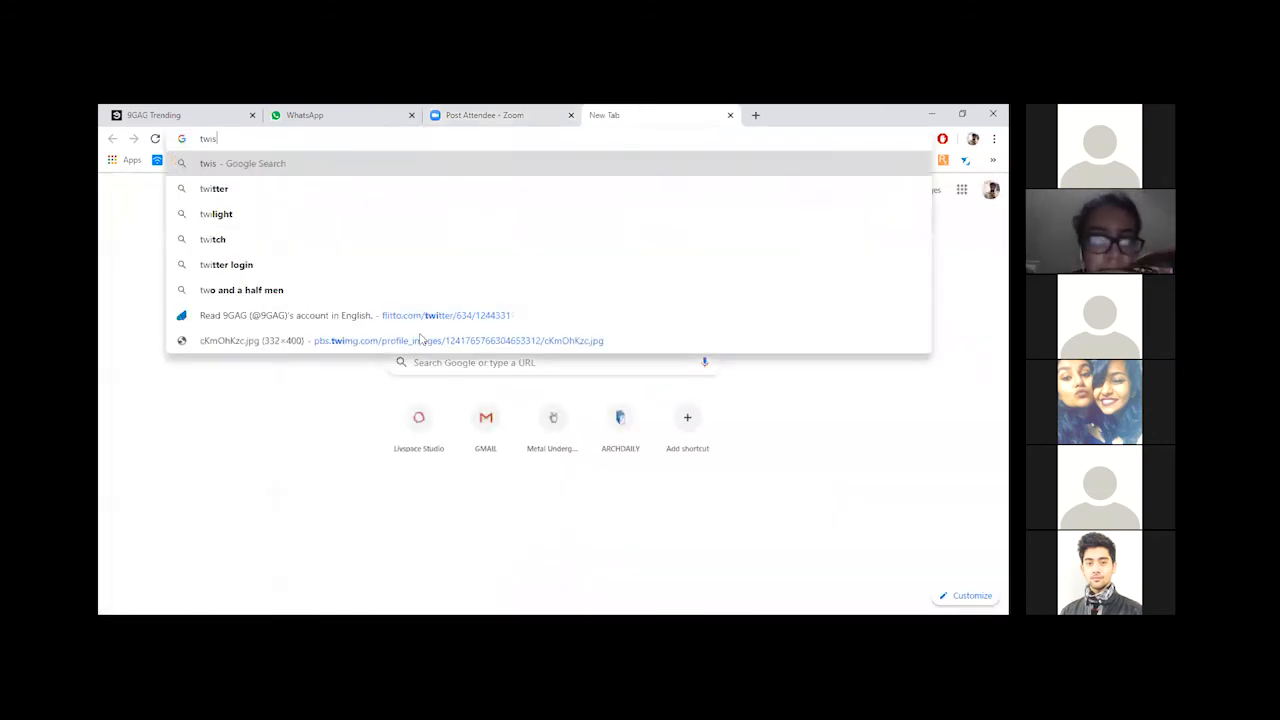
{"action": "type", "text": "ting tors"}
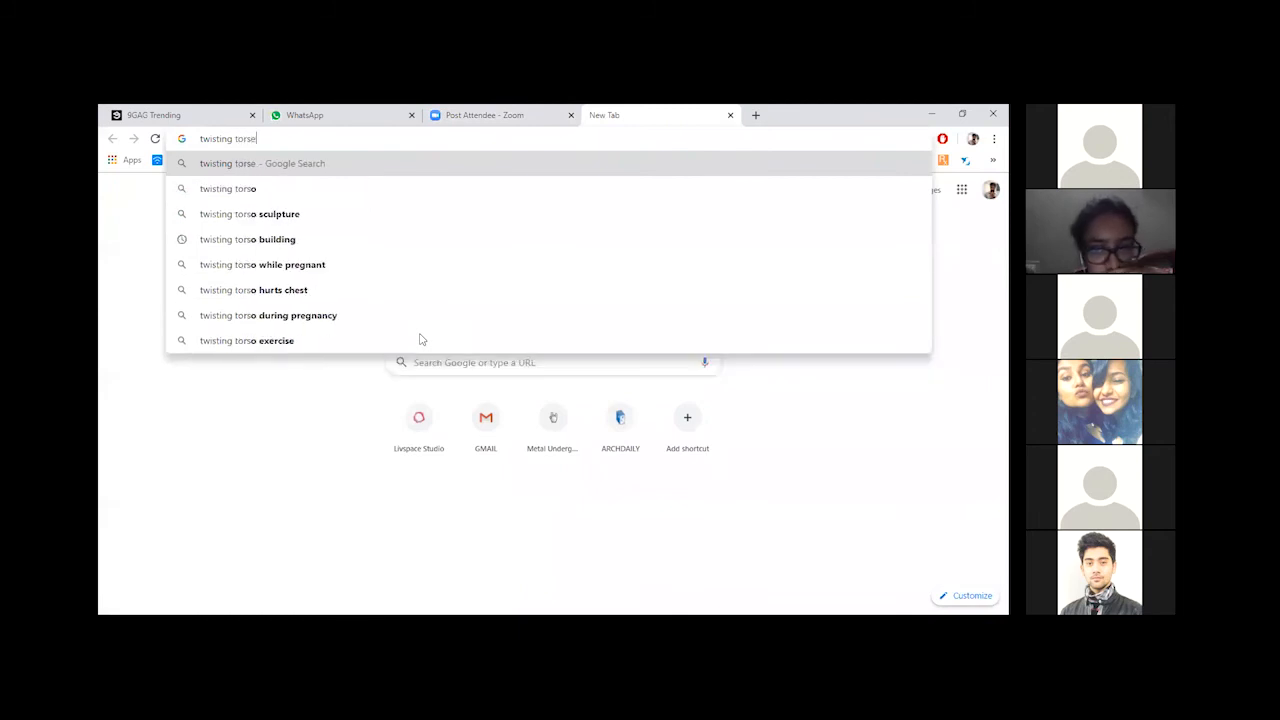
{"action": "type", "text": "o"}
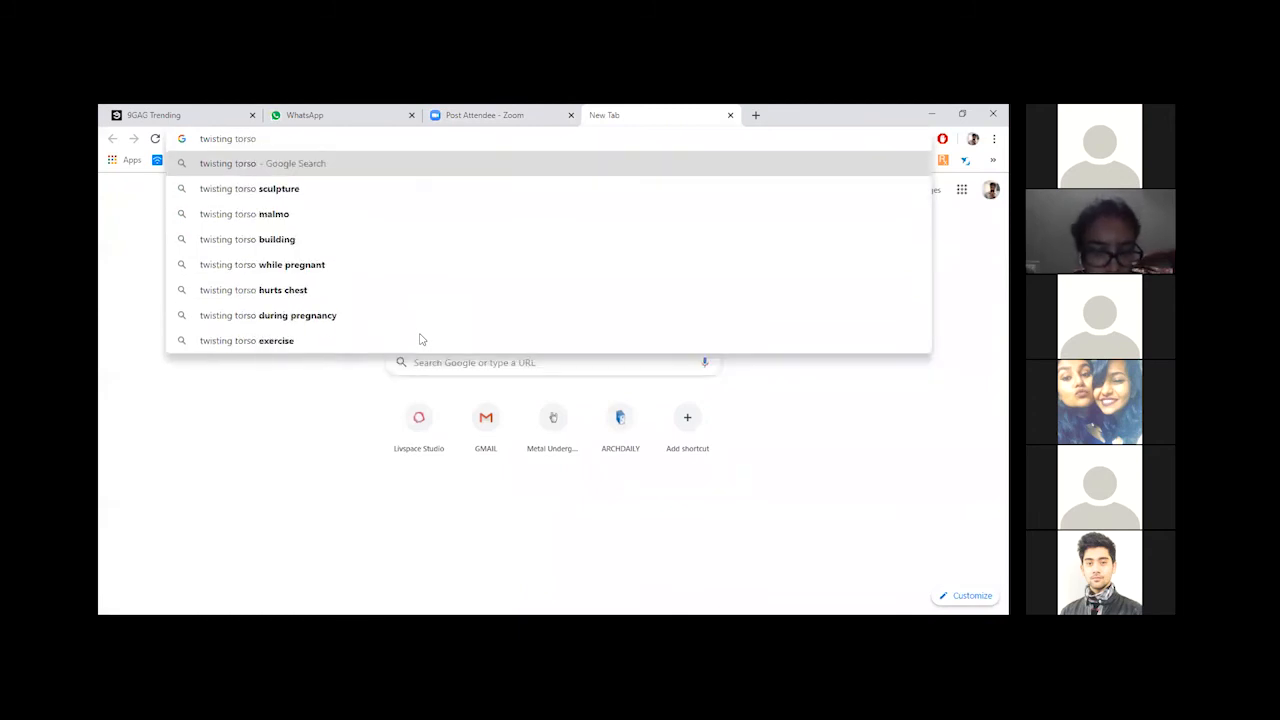
{"action": "type", "text": " calatr"}
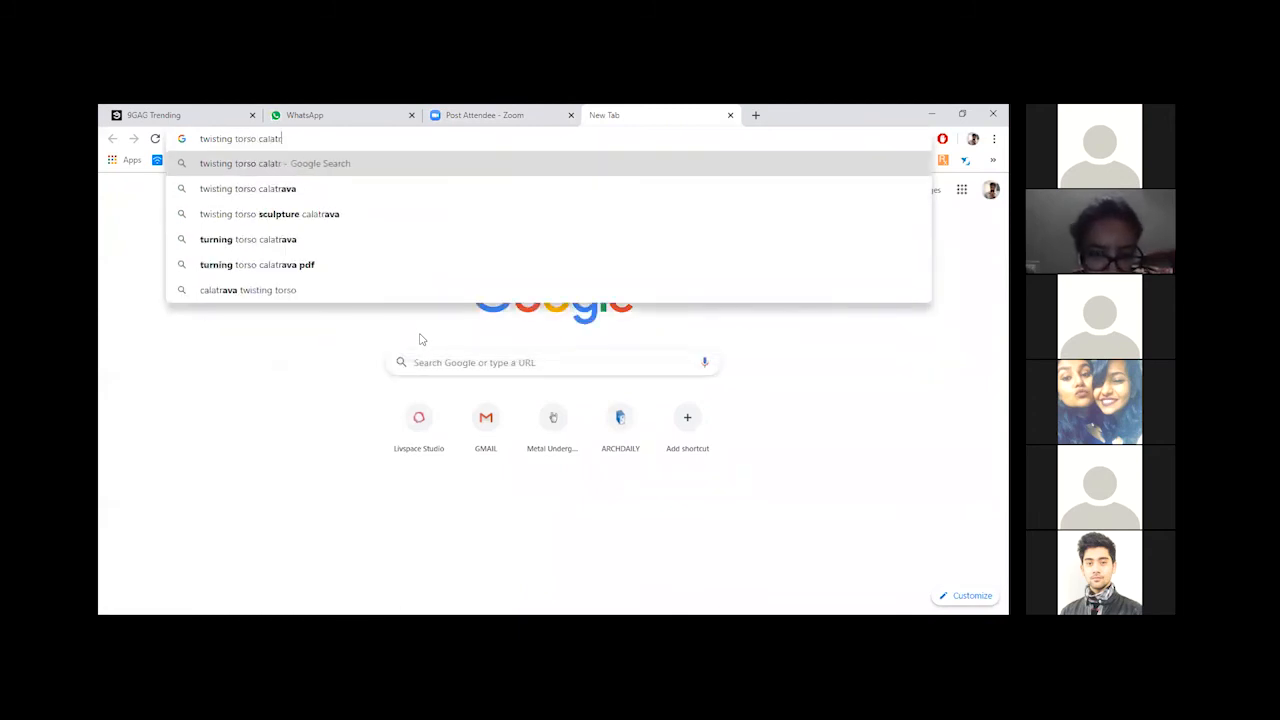
{"action": "key", "text": "Down"}
{"action": "key", "text": "Return"}
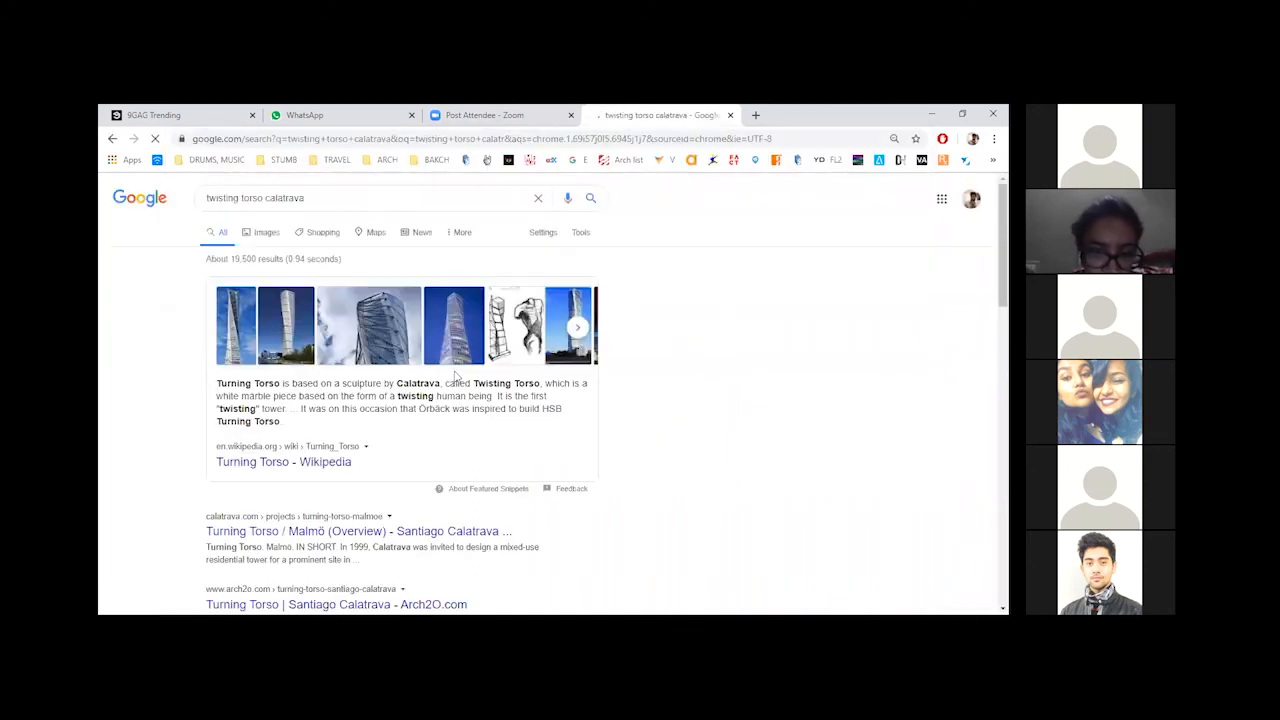
Step: View the image results, enlarge the Arch2O photo of the Turning Torso tower, and return to Rhino
{"action": "left_click", "coordinate": [265, 233]}
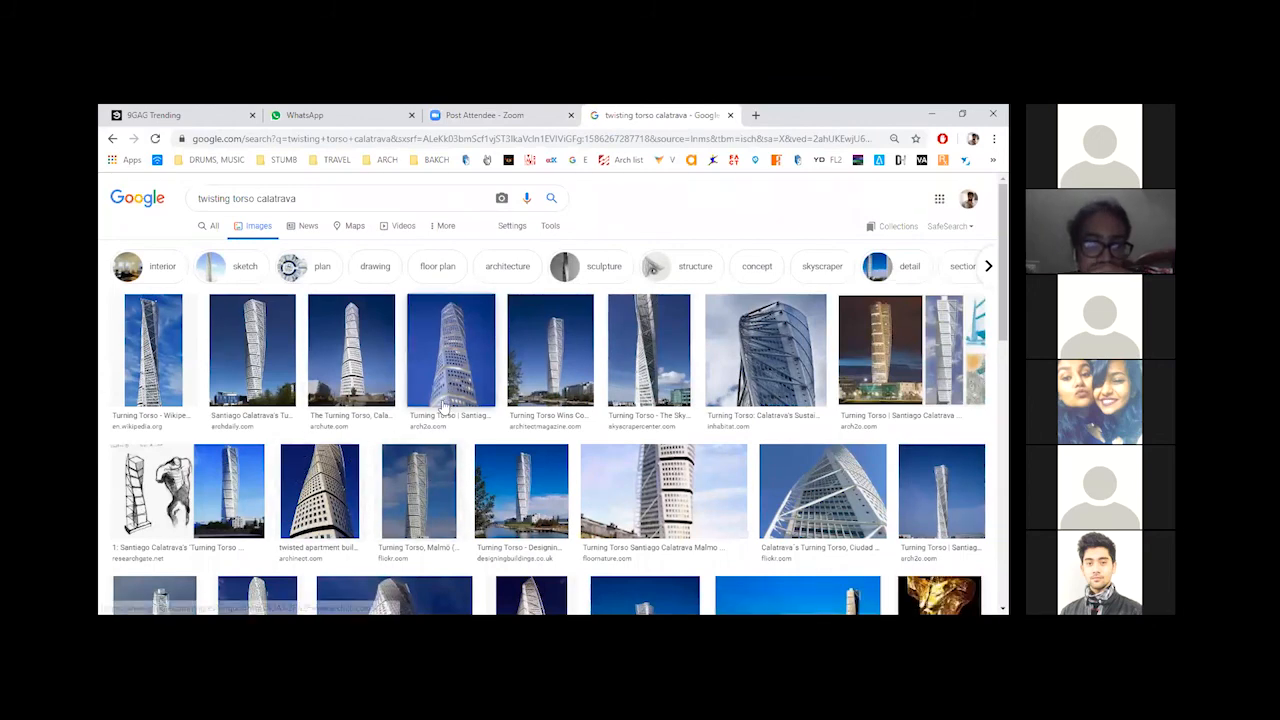
{"action": "left_click", "coordinate": [450, 355]}
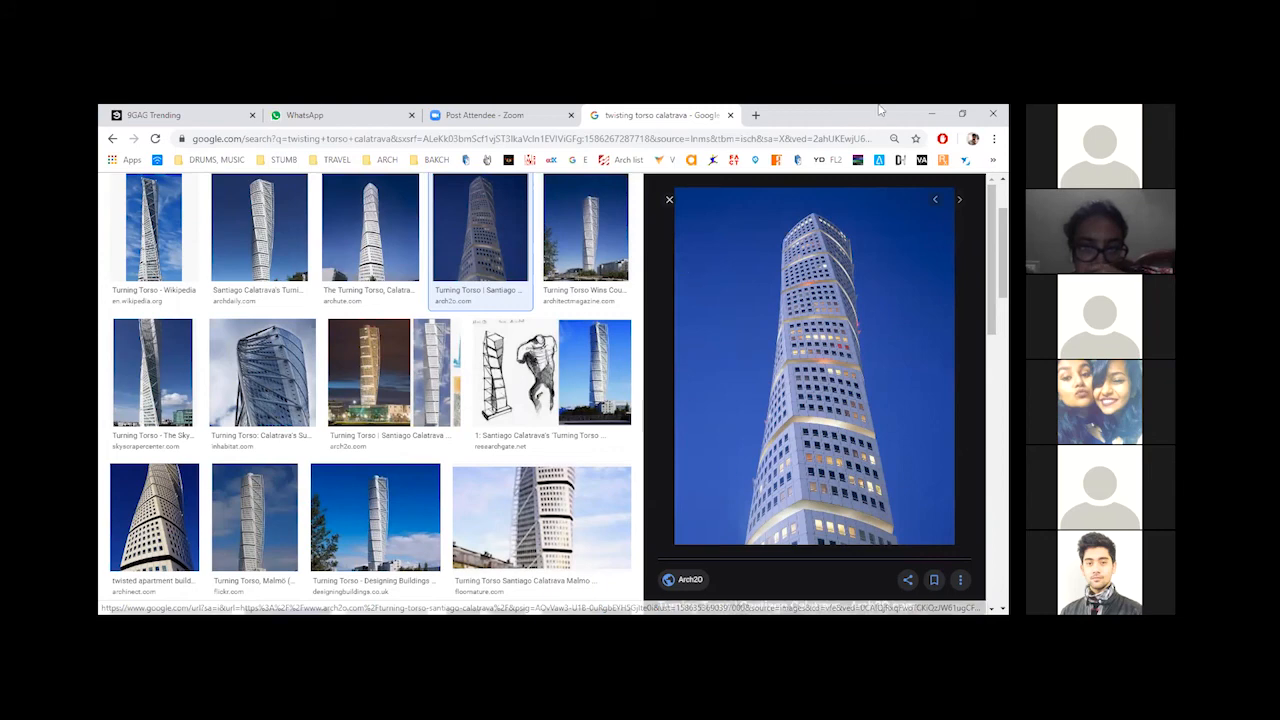
{"action": "left_click", "coordinate": [928, 112]}
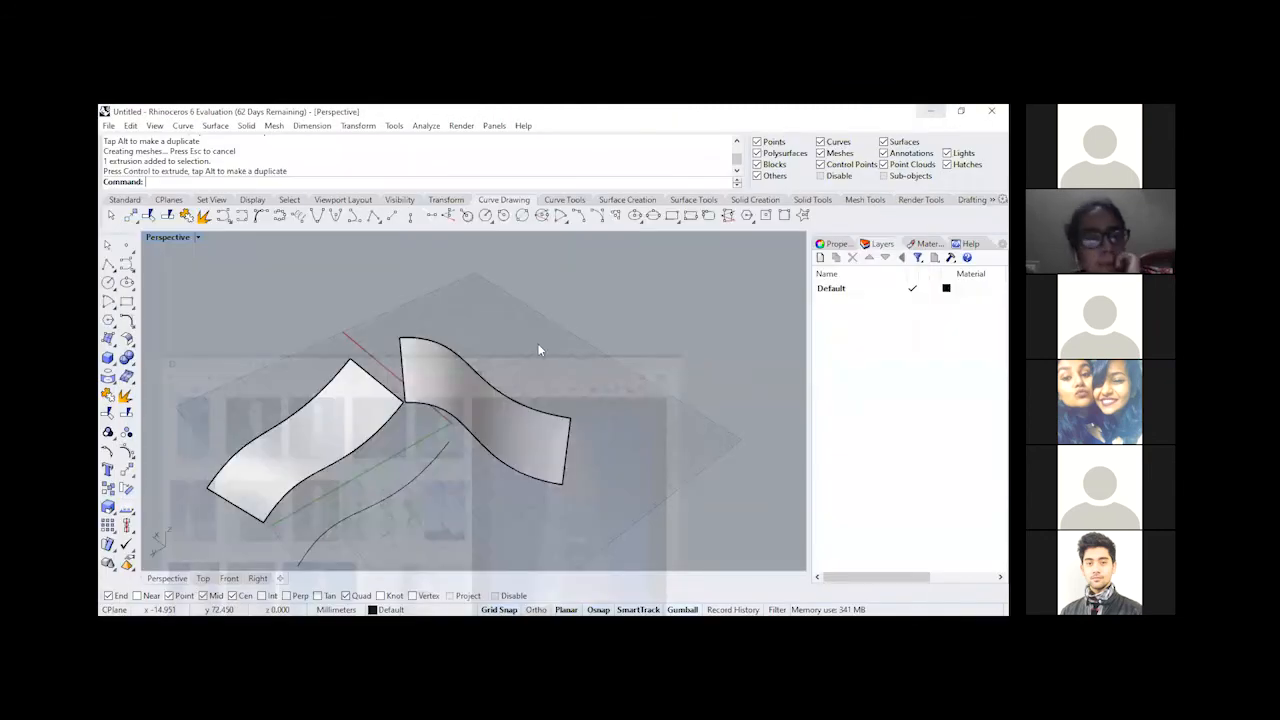
Step: Select the curve and both extruded surfaces together and delete them
{"action": "left_click_drag", "start_coordinate": [391, 488], "coordinate": [392, 489]}
{"action": "key", "text": "Delete"}
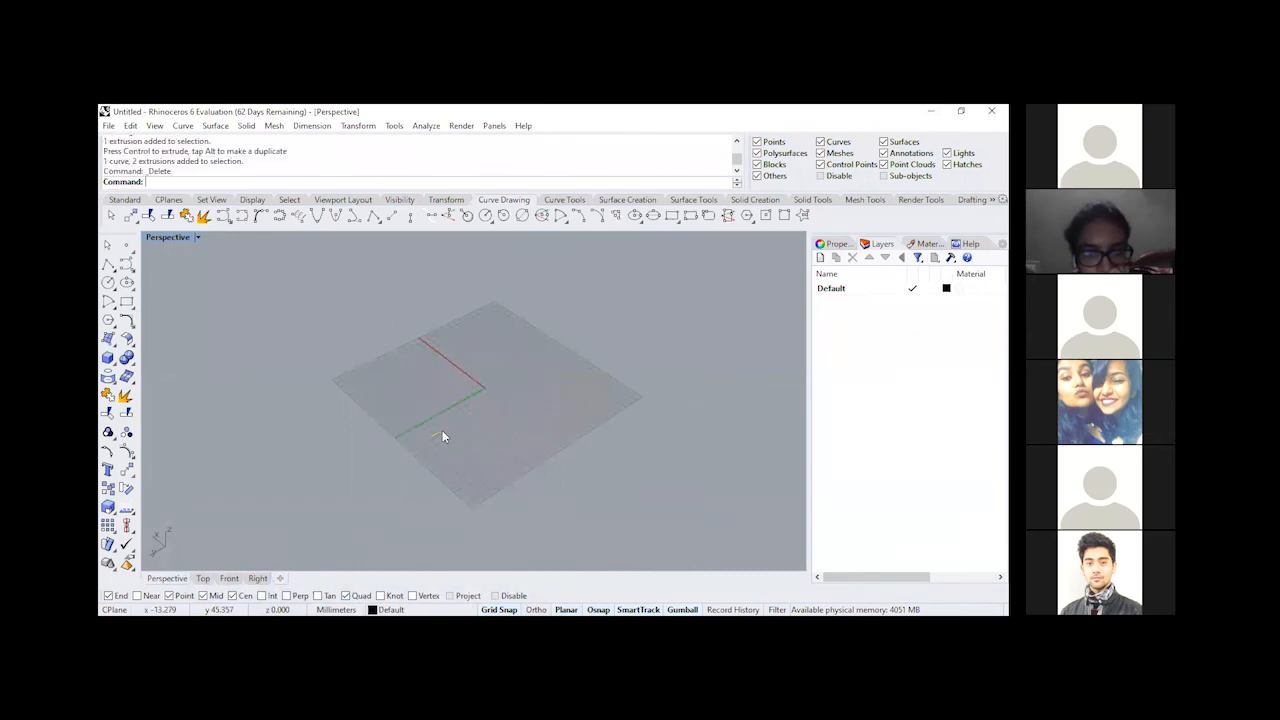
{"action": "scroll", "coordinate": [500, 365], "scroll_direction": "up", "scroll_amount": 5}
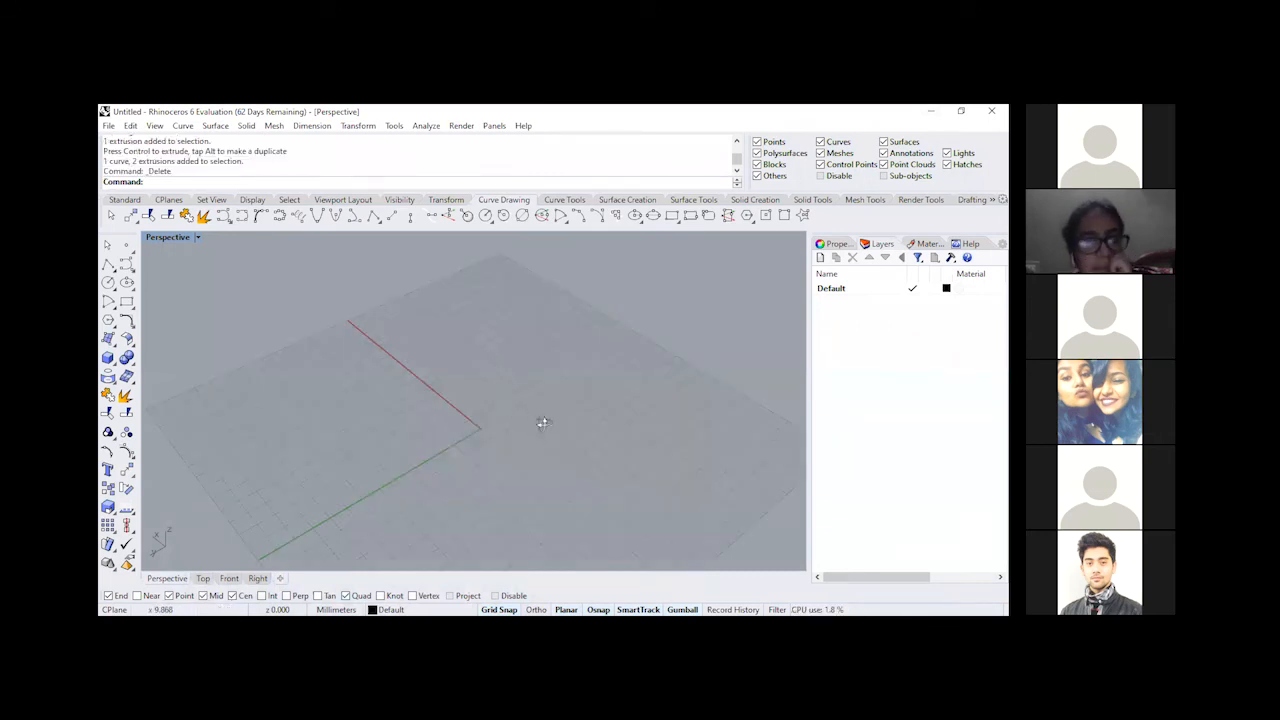
{"action": "right_click_drag", "start_coordinate": [457, 416], "coordinate": [430, 425], "text": "shift"}
{"action": "scroll", "coordinate": [414, 426], "scroll_direction": "up", "scroll_amount": 3}
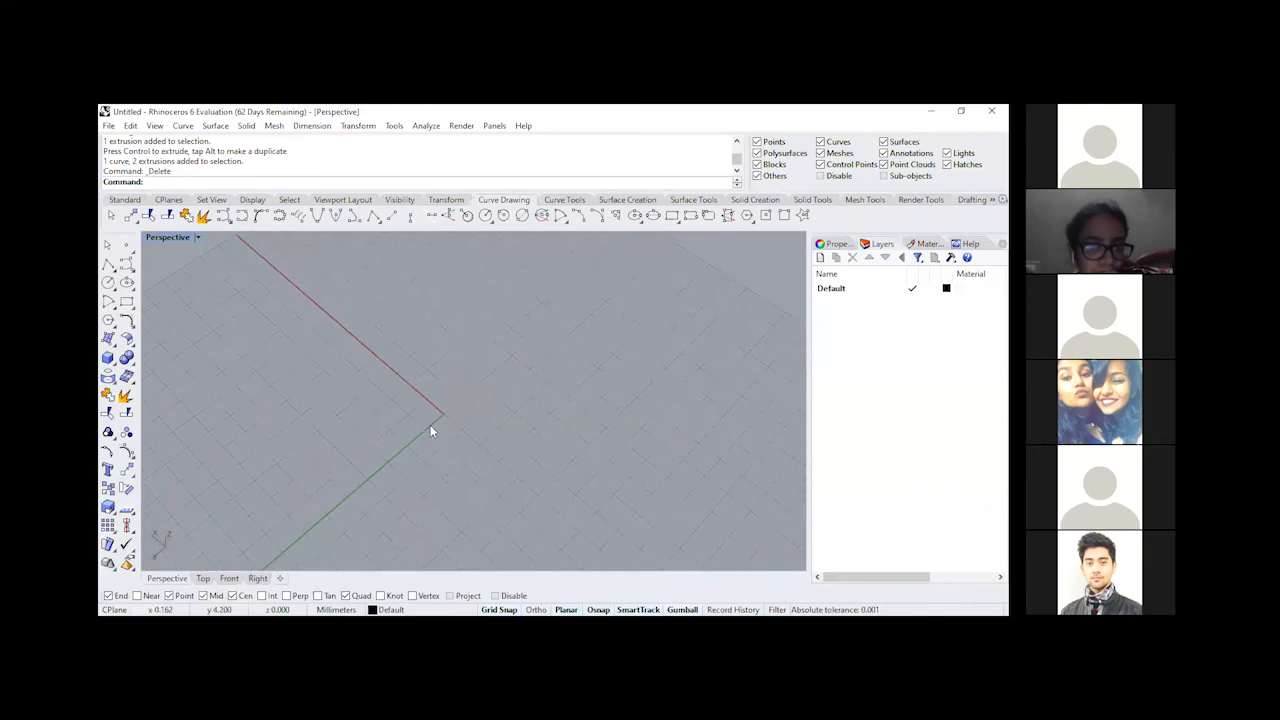
{"action": "left_click", "coordinate": [108, 358]}
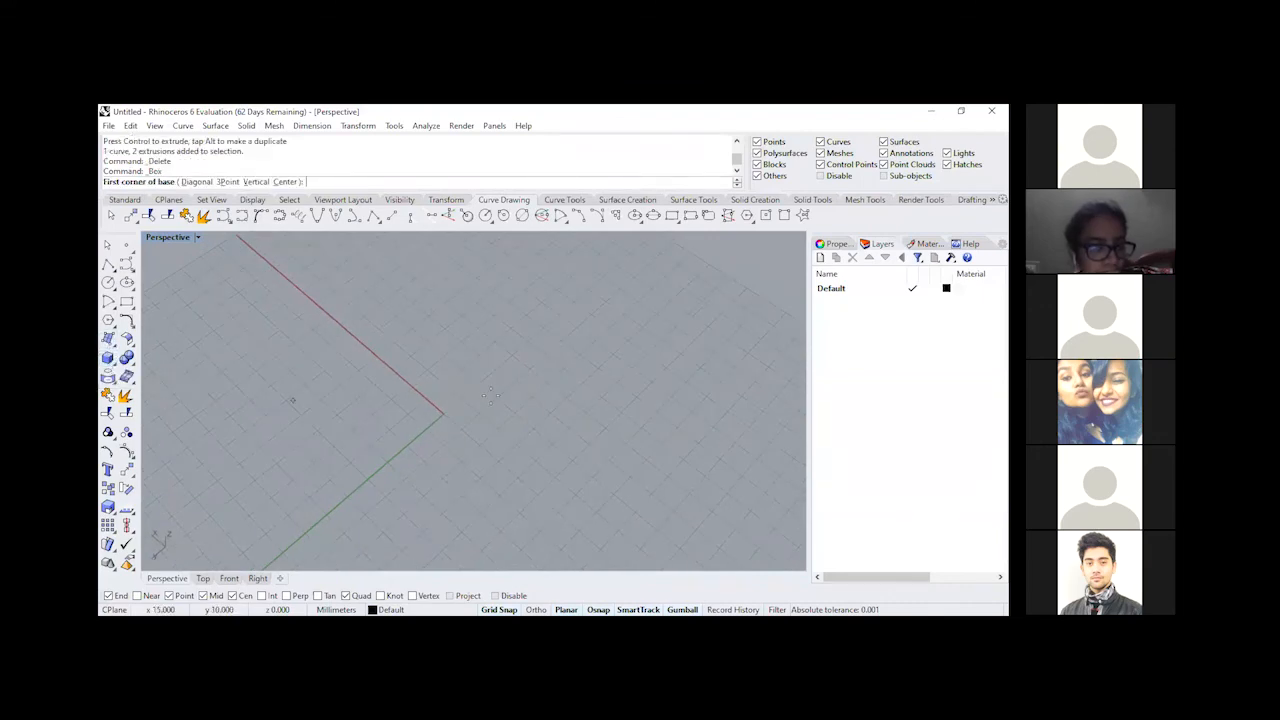
{"action": "left_click", "coordinate": [443, 413]}
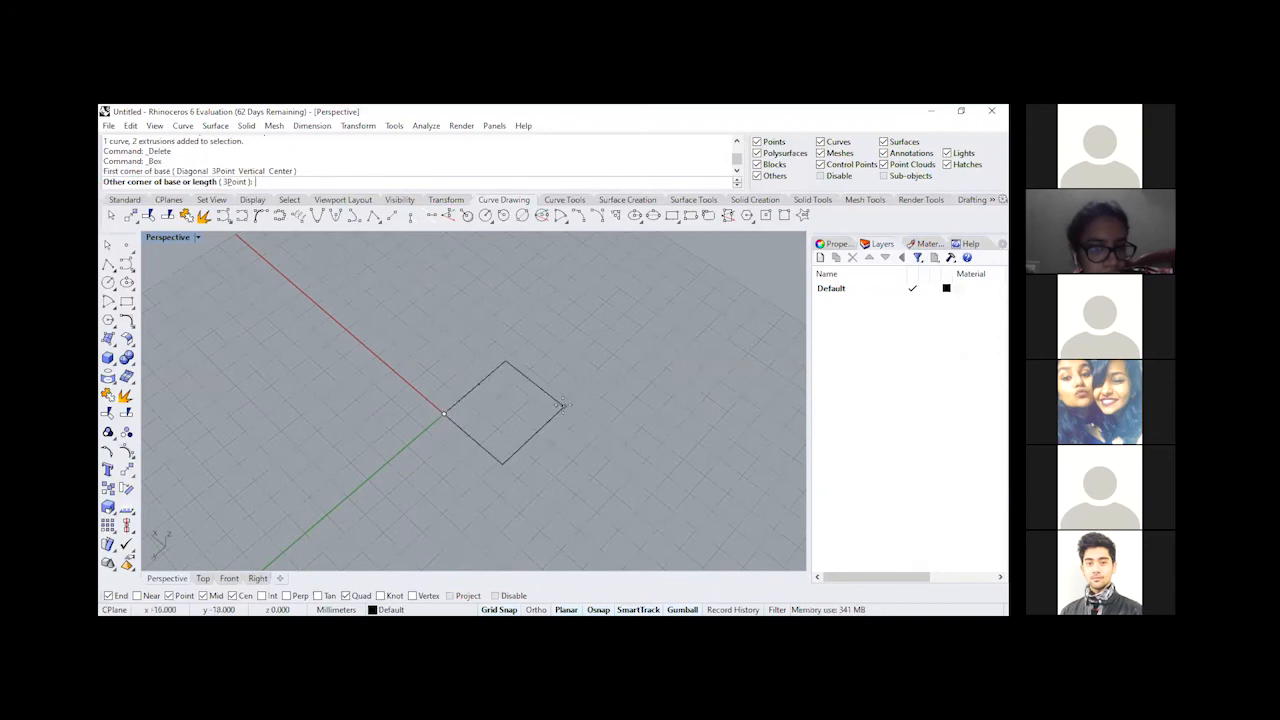
{"action": "key", "text": "Escape"}
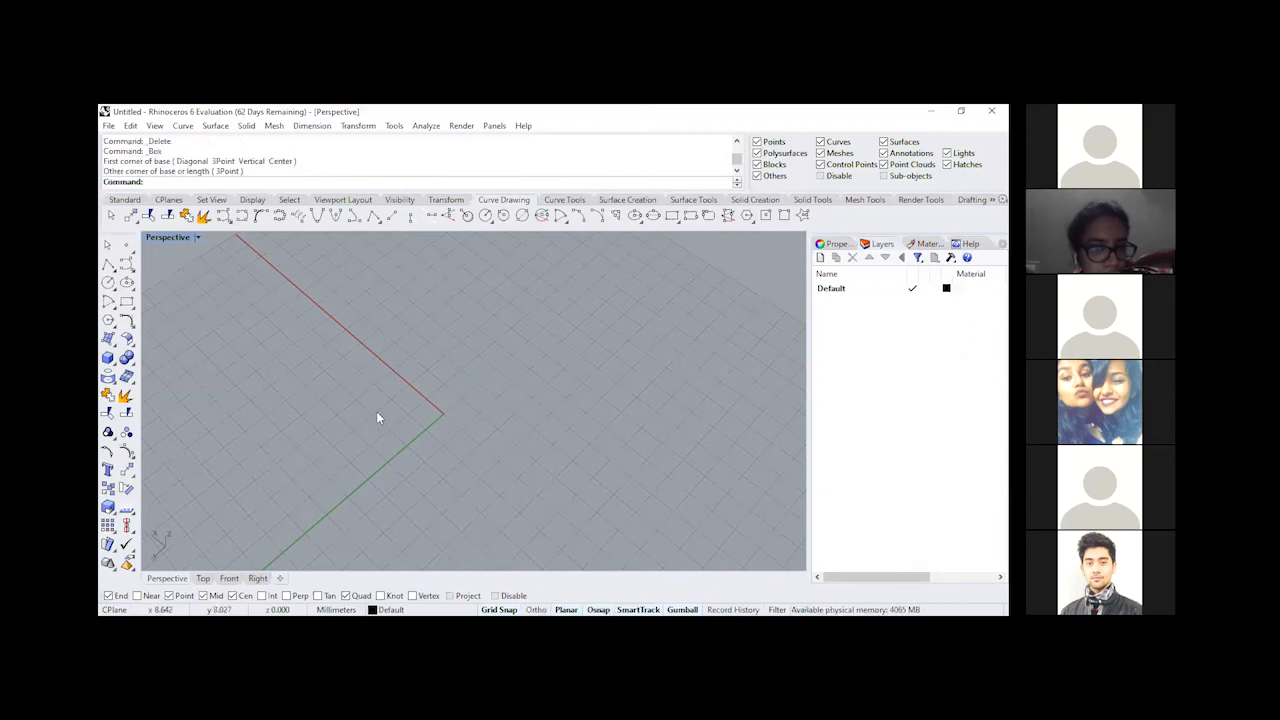
Step: Create a box with a 30 × 30 mm base centred on the origin and a height of 200 mm
{"action": "left_click", "coordinate": [108, 357]}
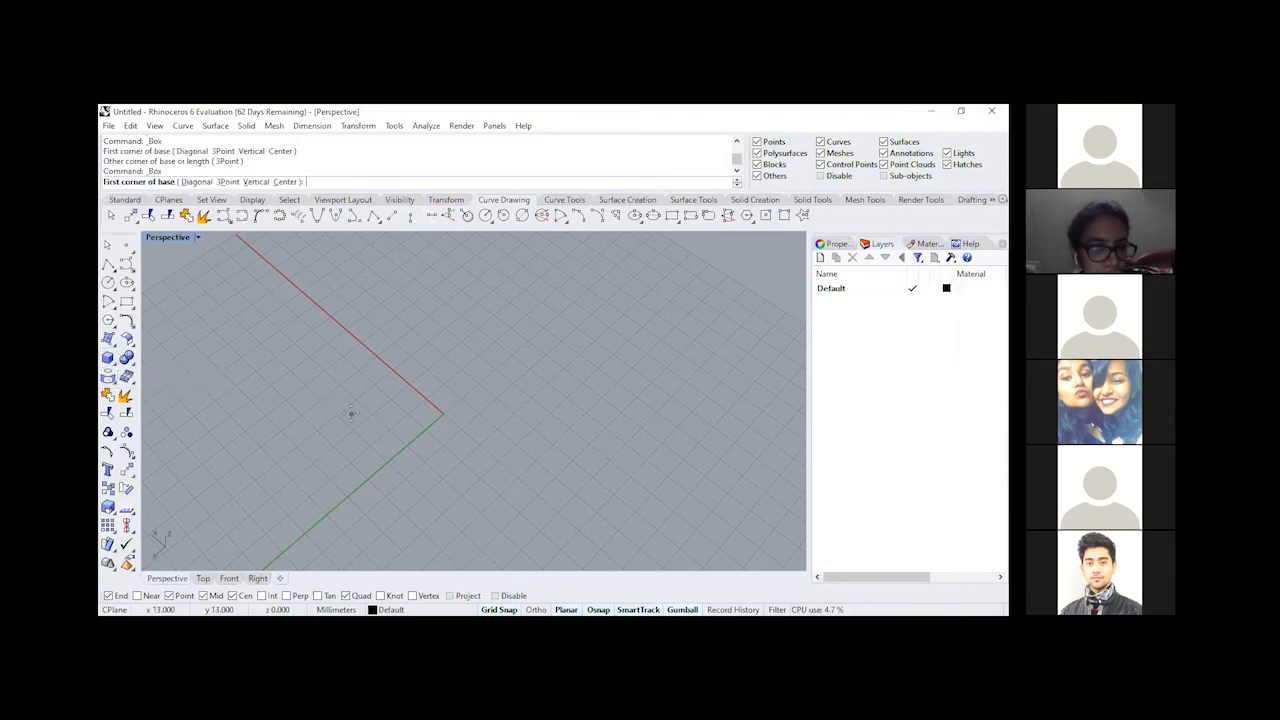
{"action": "left_click", "coordinate": [337, 413]}
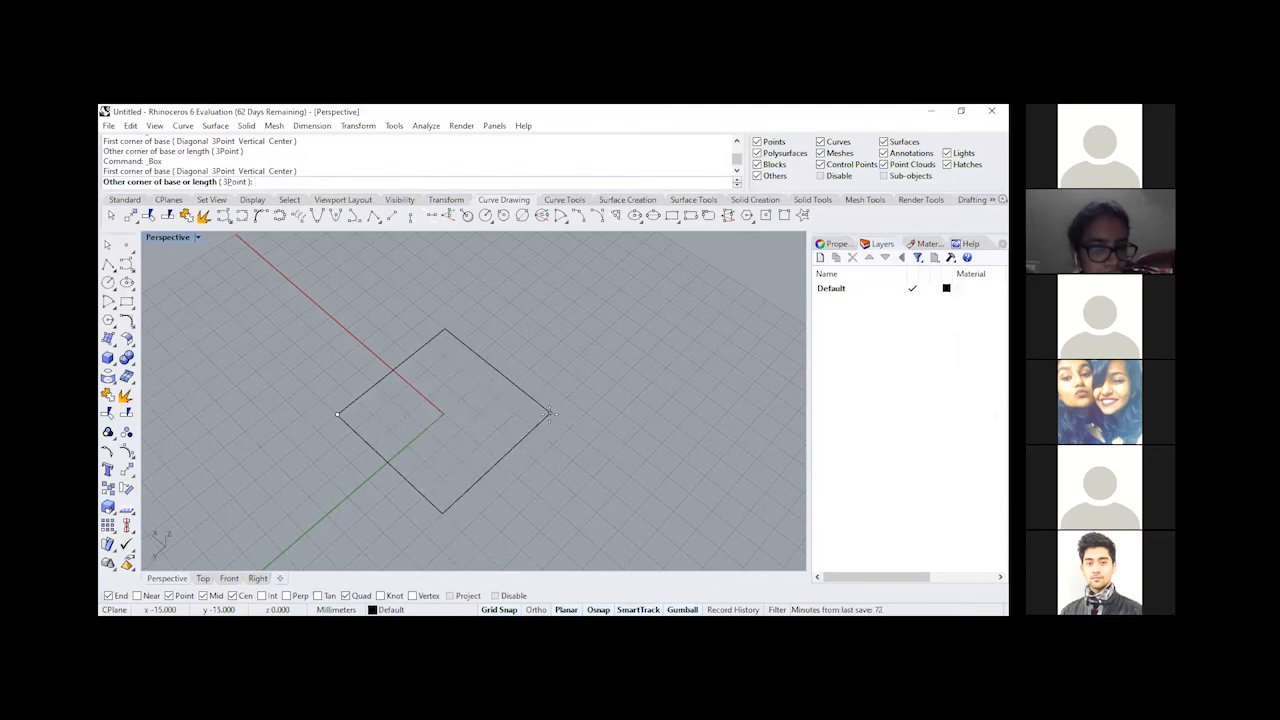
{"action": "left_click", "coordinate": [549, 414]}
{"action": "scroll", "coordinate": [433, 505], "scroll_direction": "down", "scroll_amount": 8}
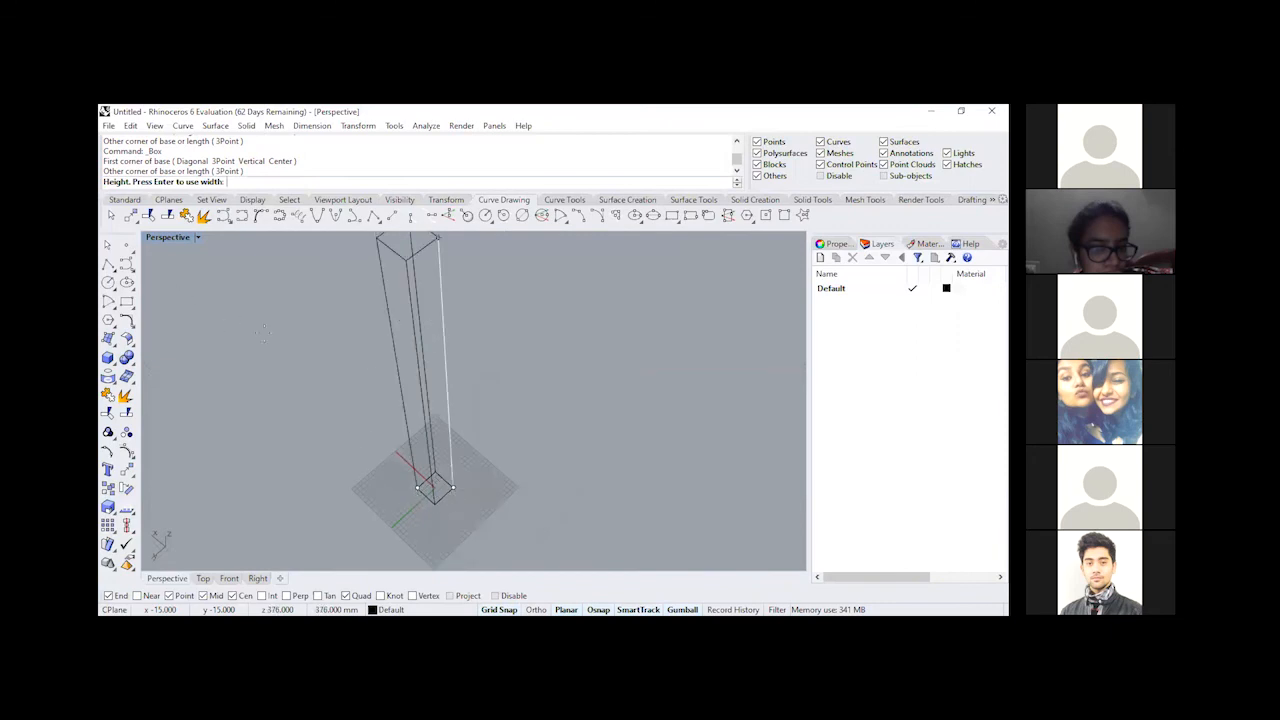
{"action": "double_click", "coordinate": [166, 238]}
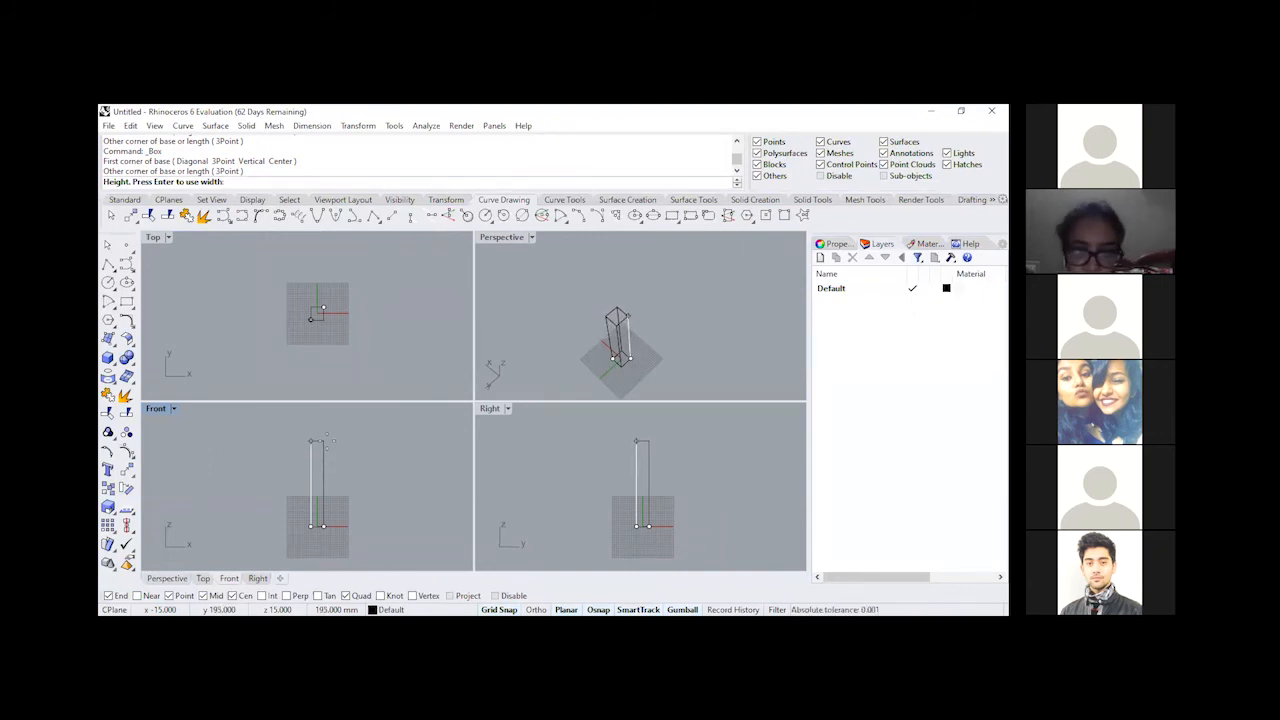
{"action": "type", "text": "200"}
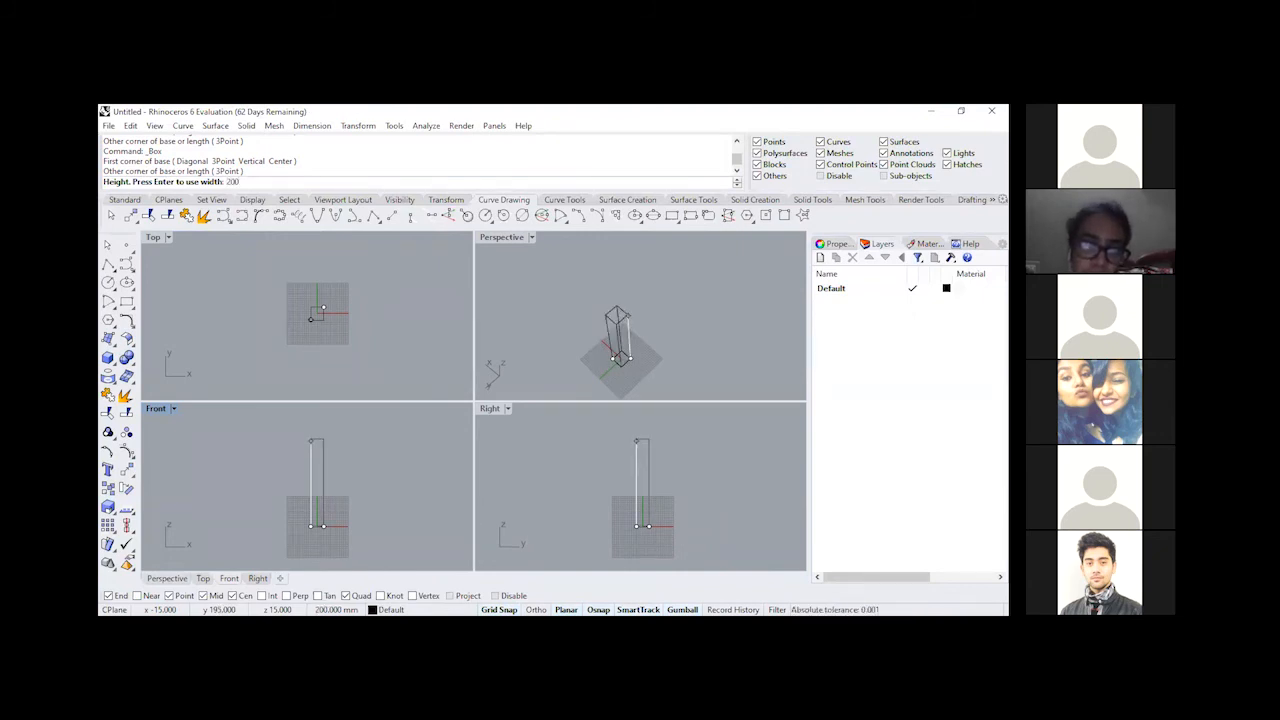
{"action": "key", "text": "Return"}
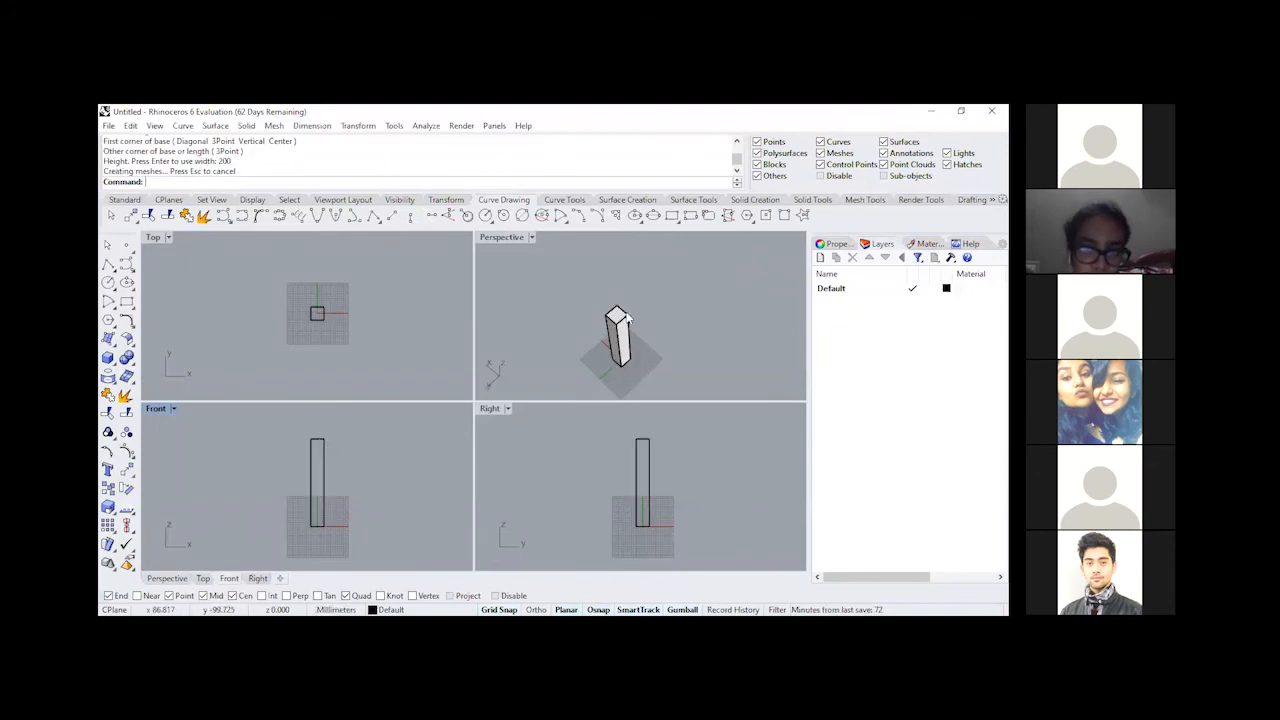
Step: Start the Twist command and choose the tall box as the object to twist
{"action": "double_click", "coordinate": [508, 237]}
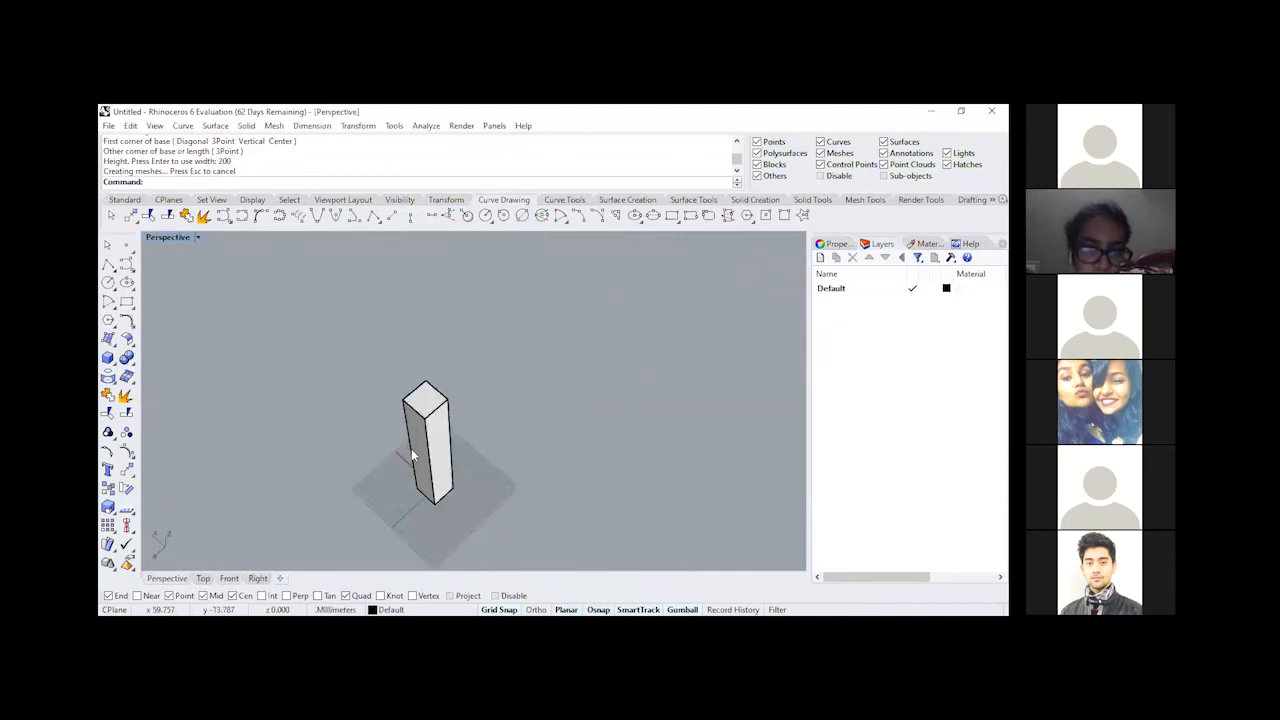
{"action": "scroll", "coordinate": [411, 448], "scroll_direction": "up", "scroll_amount": 3}
{"action": "right_click_drag", "start_coordinate": [411, 448], "coordinate": [470, 428]}
{"action": "scroll", "coordinate": [436, 468], "scroll_direction": "down", "scroll_amount": 3}
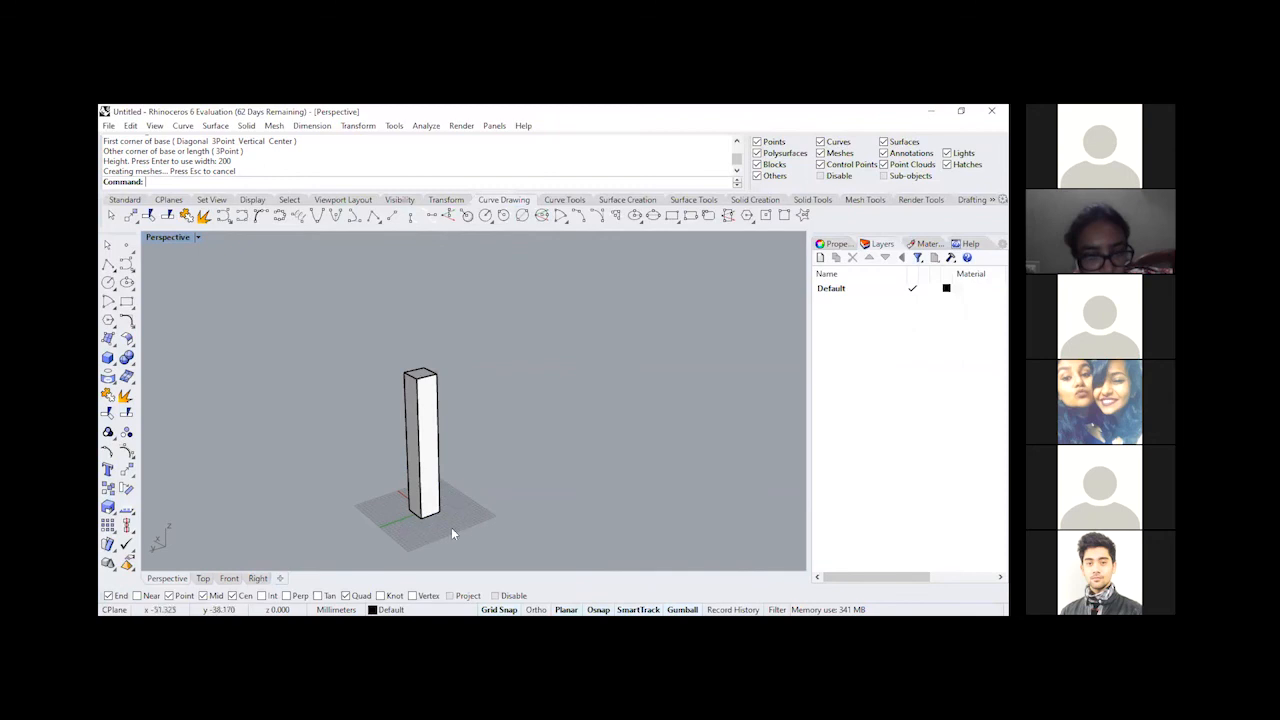
{"action": "scroll", "coordinate": [425, 522], "scroll_direction": "up", "scroll_amount": 3}
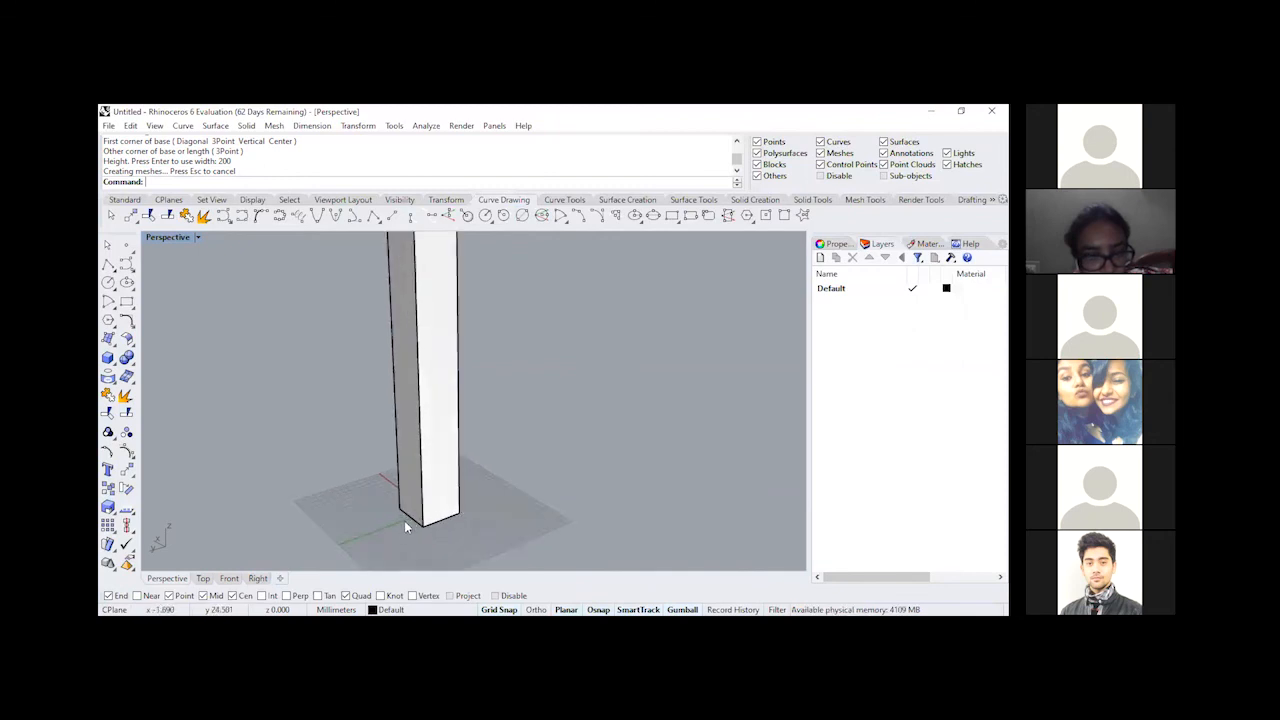
{"action": "scroll", "coordinate": [433, 540], "scroll_direction": "down", "scroll_amount": 4}
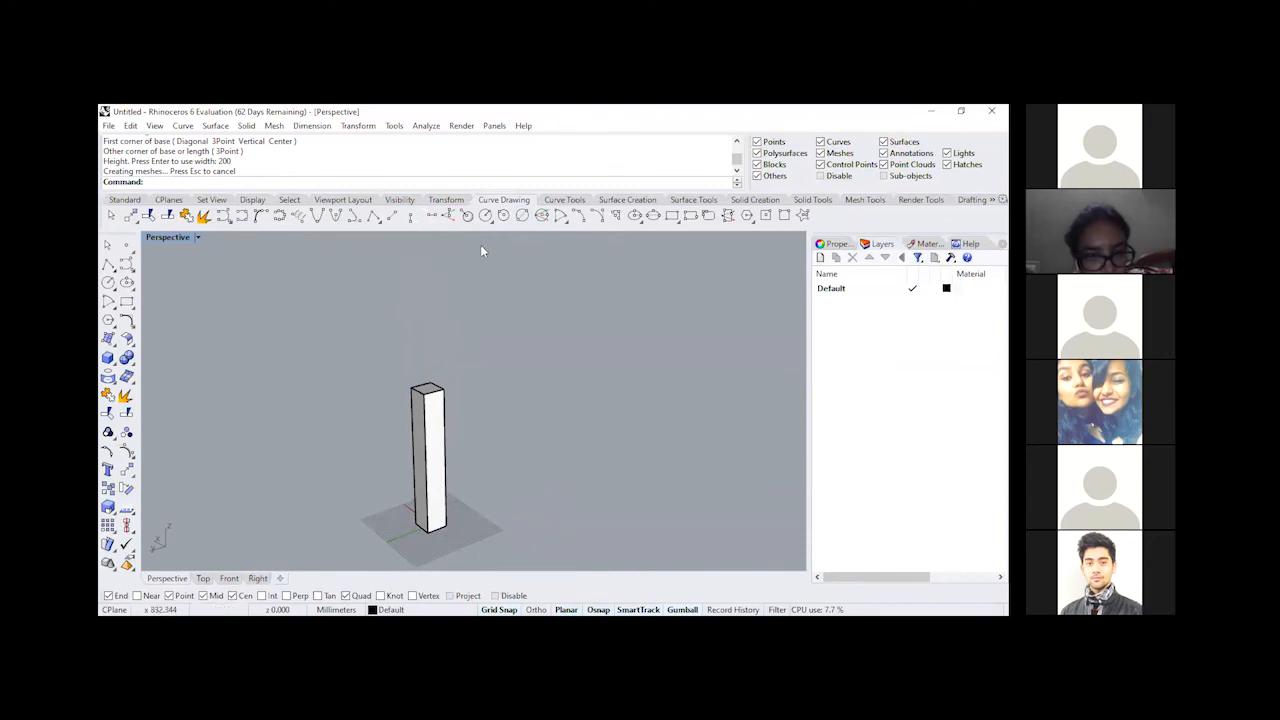
{"action": "left_click", "coordinate": [446, 200]}
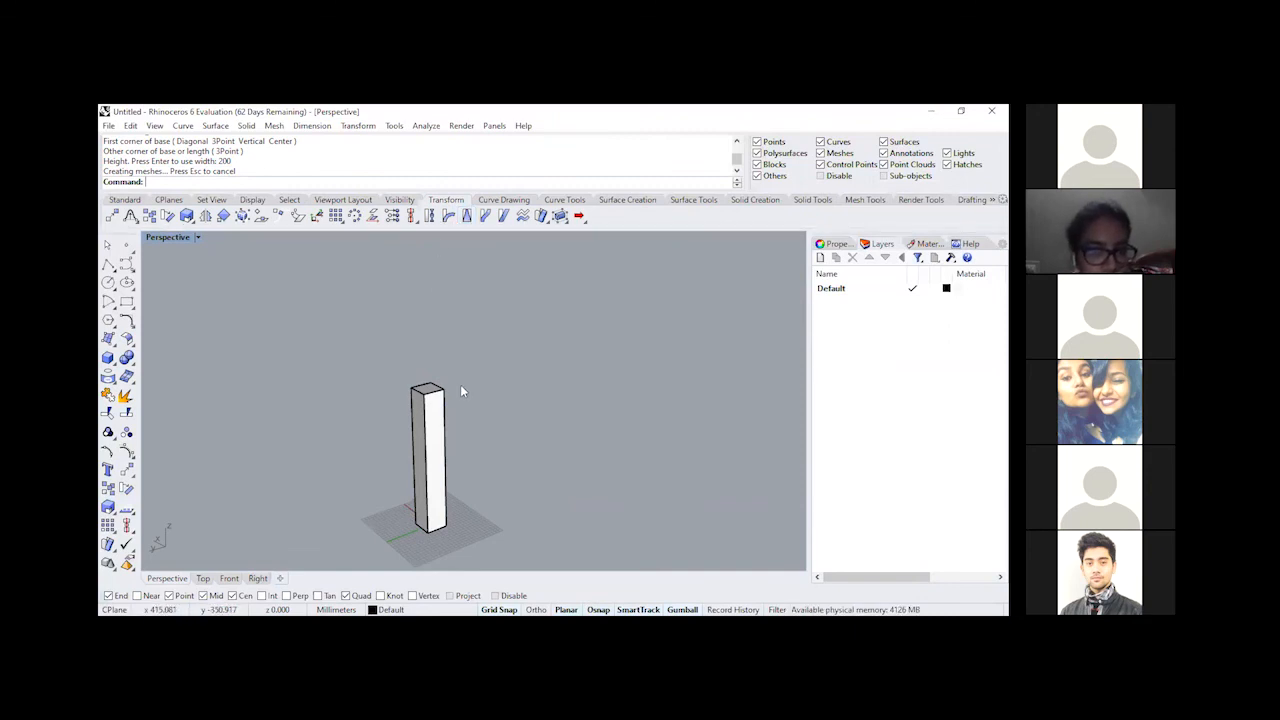
{"action": "left_click", "coordinate": [443, 218]}
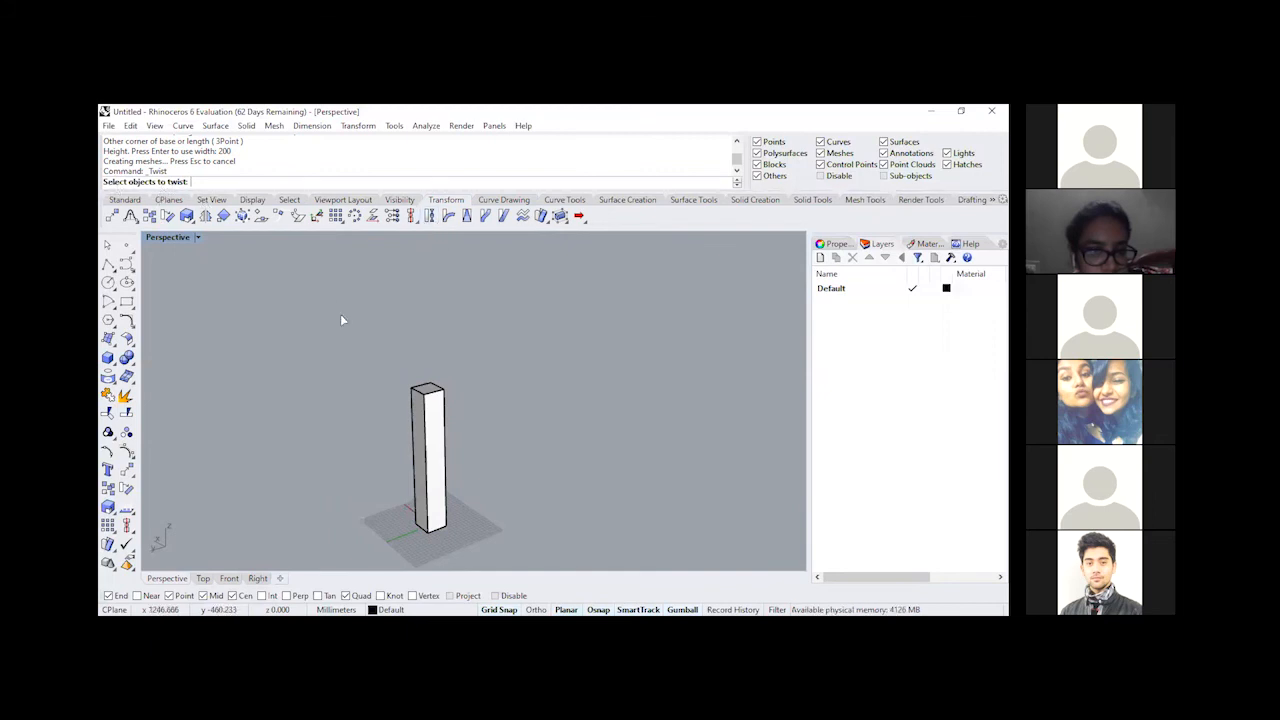
{"action": "left_click", "coordinate": [436, 405]}
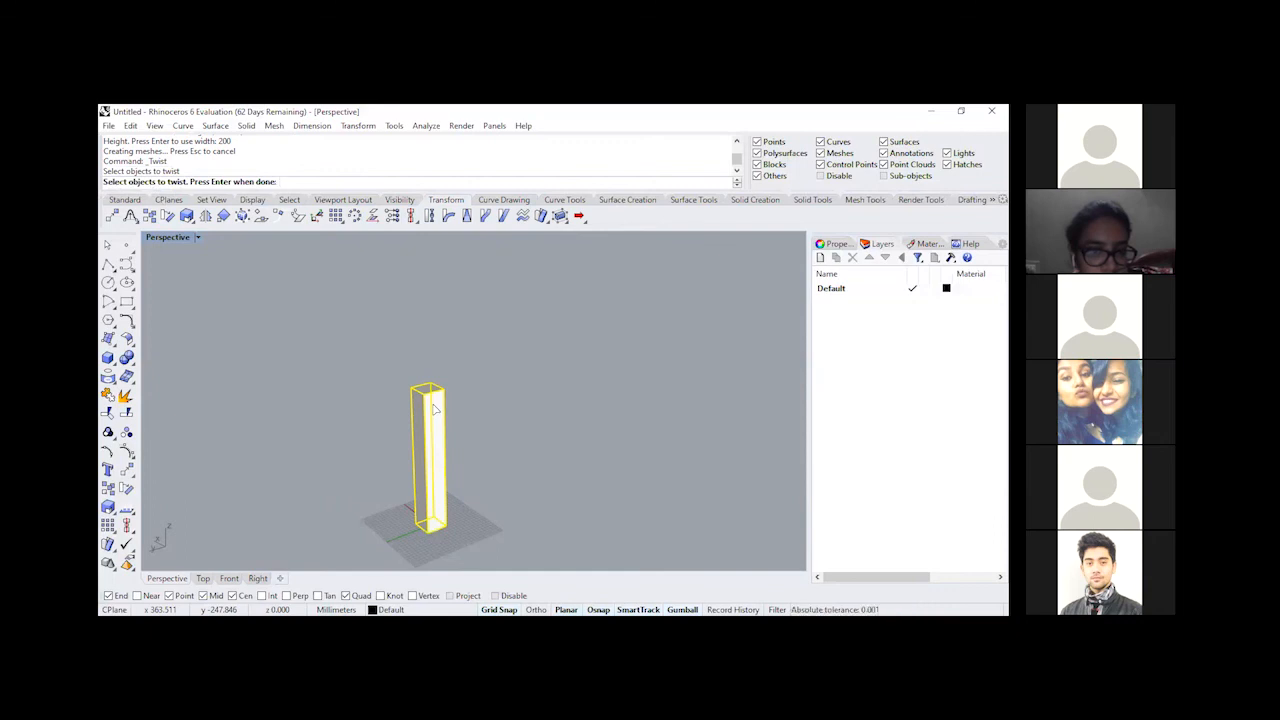
{"action": "key", "text": "Return"}
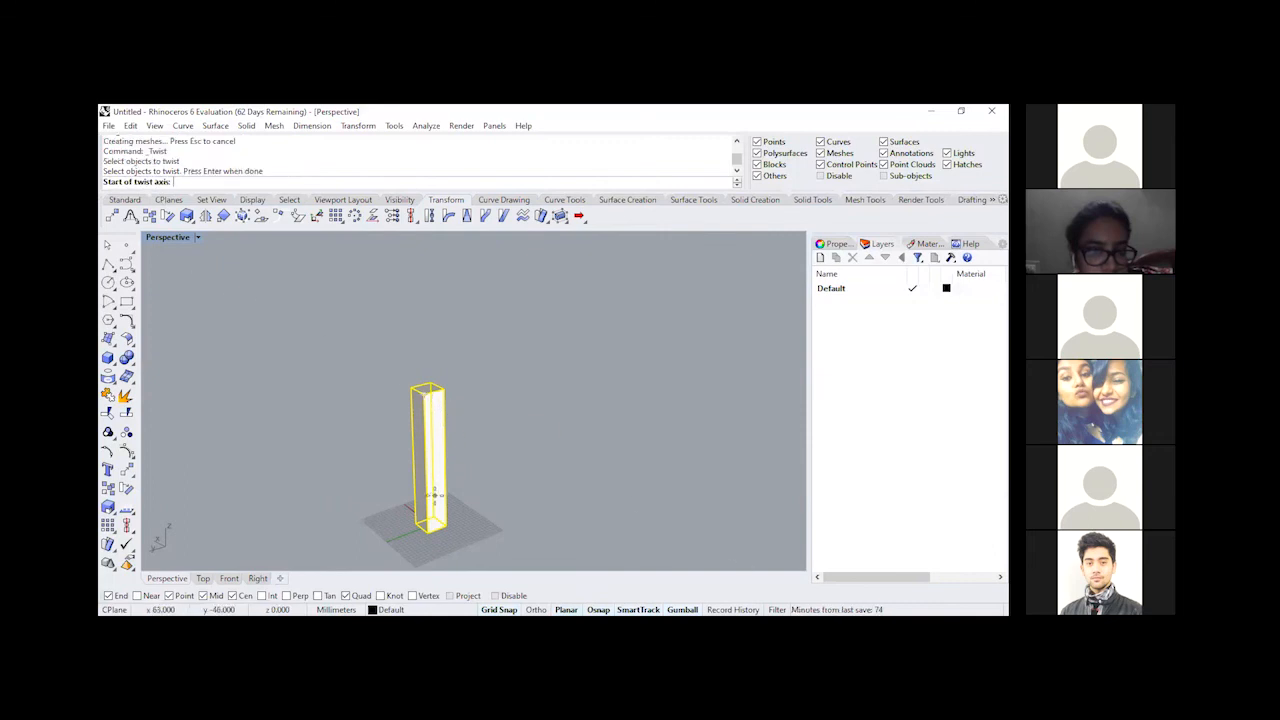
Step: Display the perspective view in wireframe and define a vertical twist axis from the origin to about 262 mm high, above the box
{"action": "left_click", "coordinate": [197, 238]}
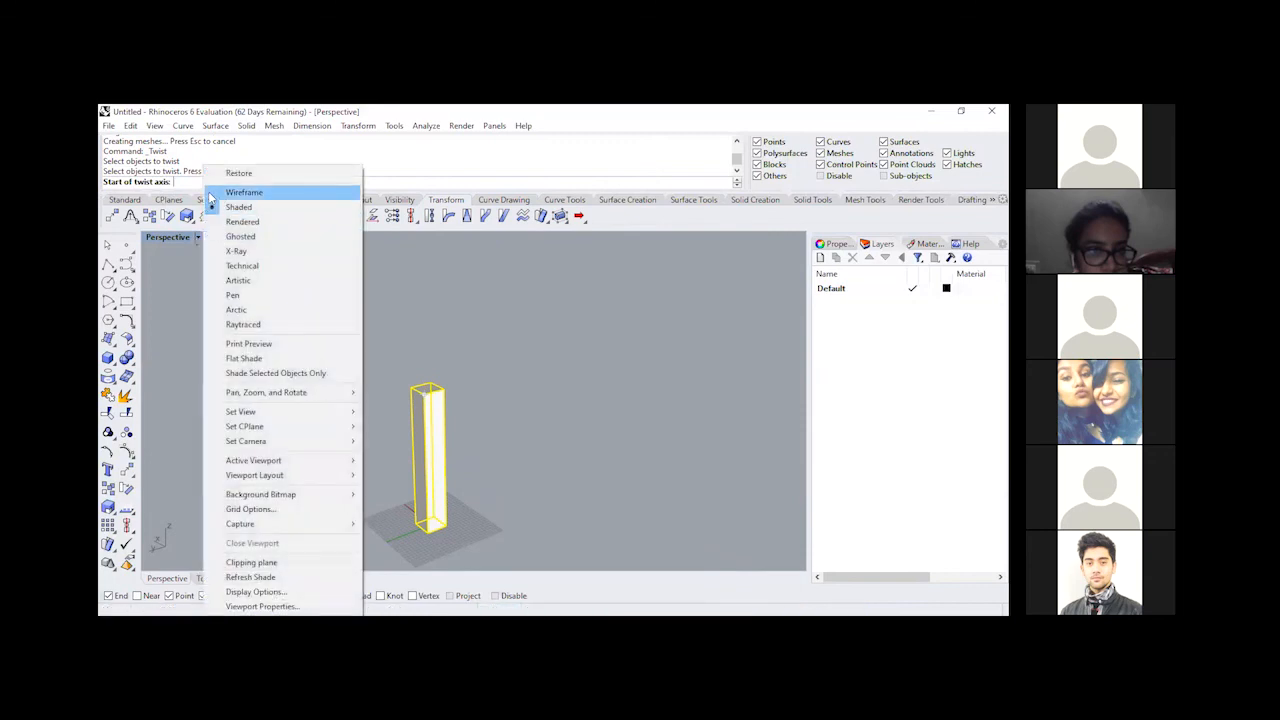
{"action": "left_click", "coordinate": [212, 193]}
{"action": "scroll", "coordinate": [423, 494], "scroll_direction": "up", "scroll_amount": 3}
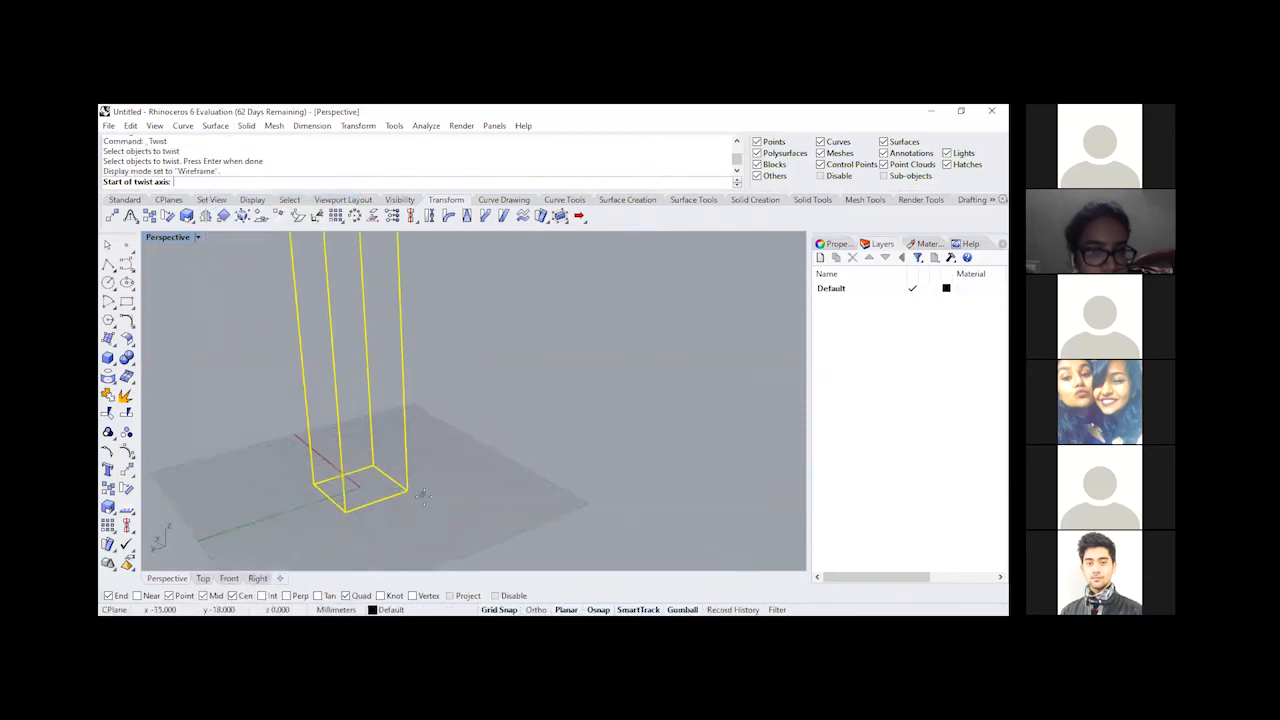
{"action": "scroll", "coordinate": [423, 494], "scroll_direction": "up", "scroll_amount": 3}
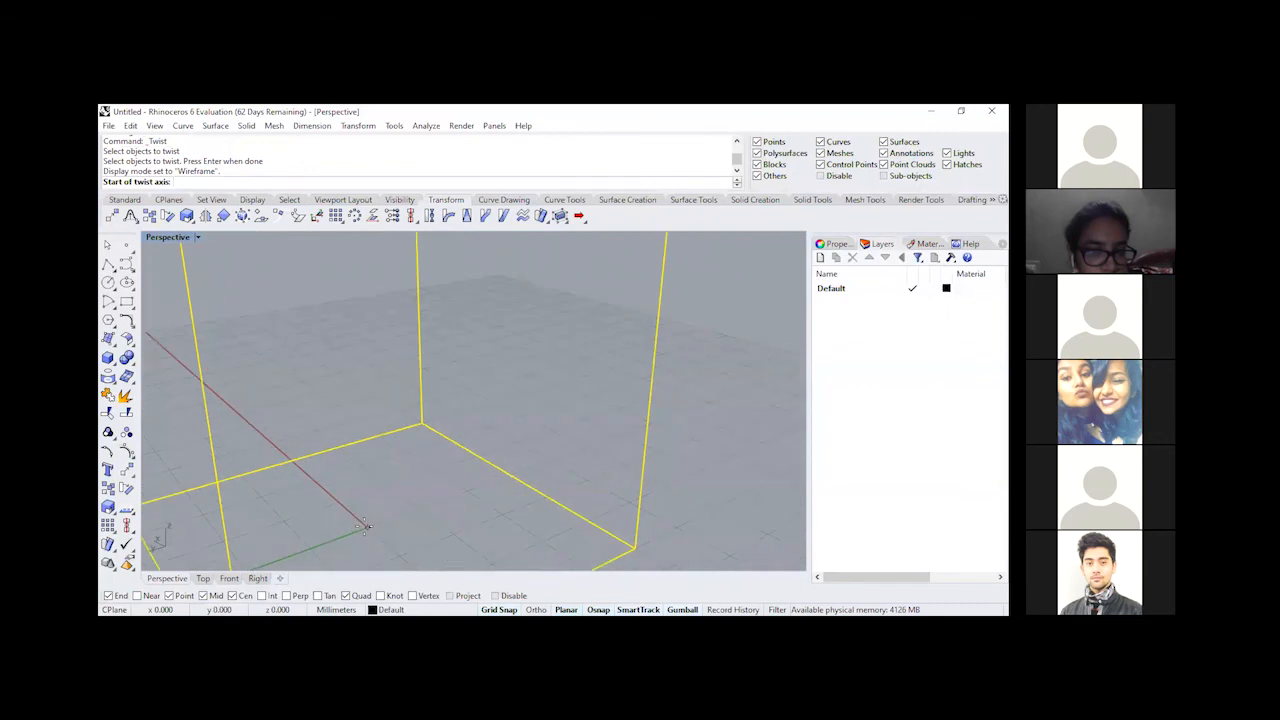
{"action": "left_click", "coordinate": [364, 526]}
{"action": "scroll", "coordinate": [372, 535], "scroll_direction": "down", "scroll_amount": 5}
{"action": "scroll", "coordinate": [381, 539], "scroll_direction": "down", "scroll_amount": 5}
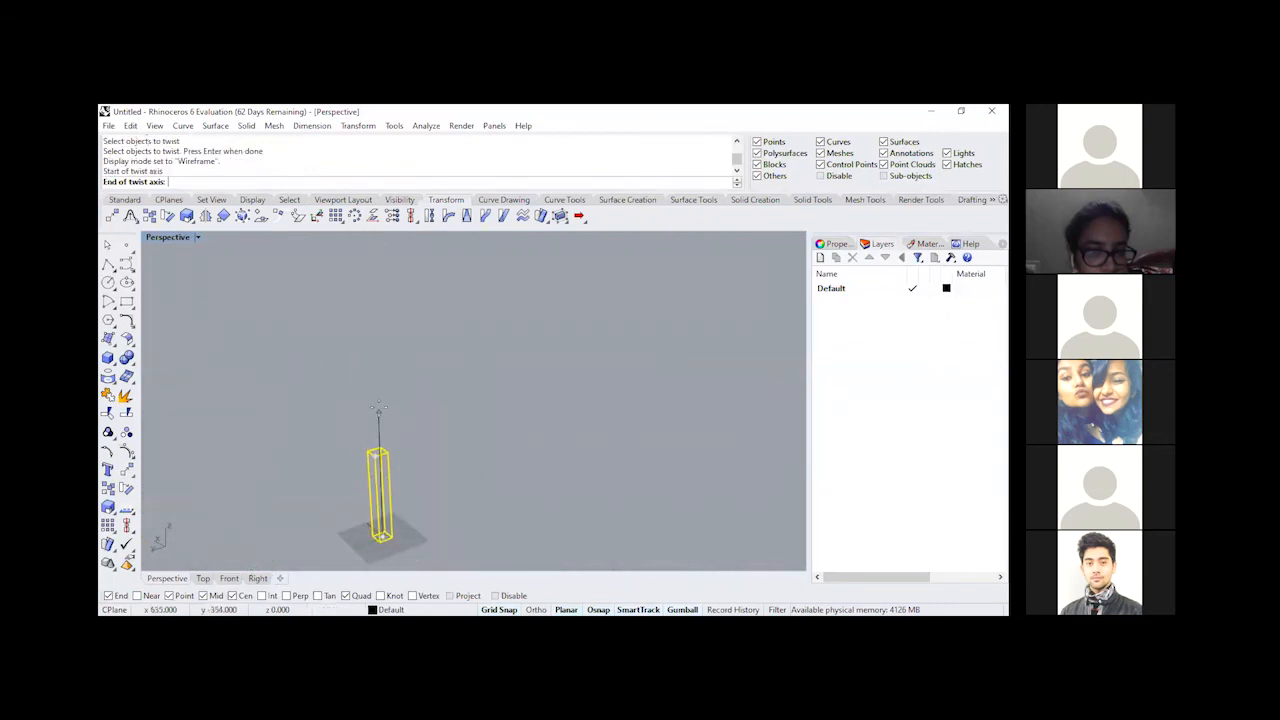
{"action": "double_click", "coordinate": [167, 238]}
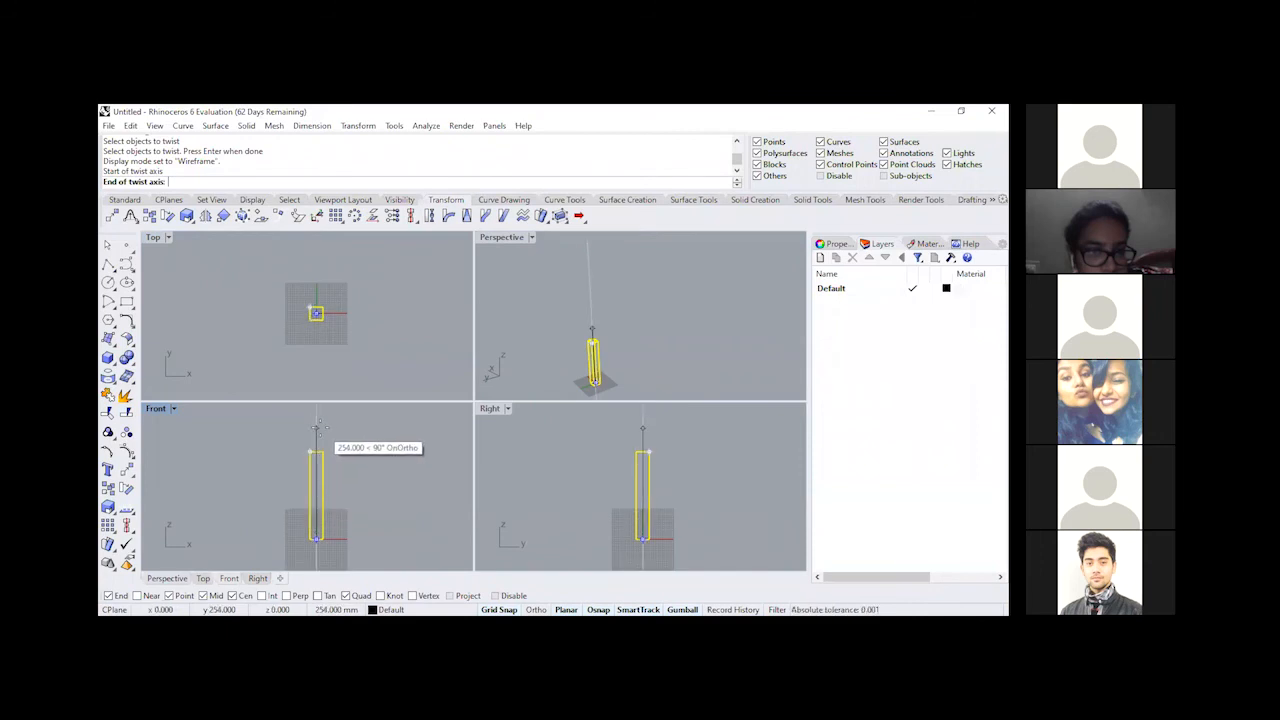
{"action": "left_click", "coordinate": [316, 426]}
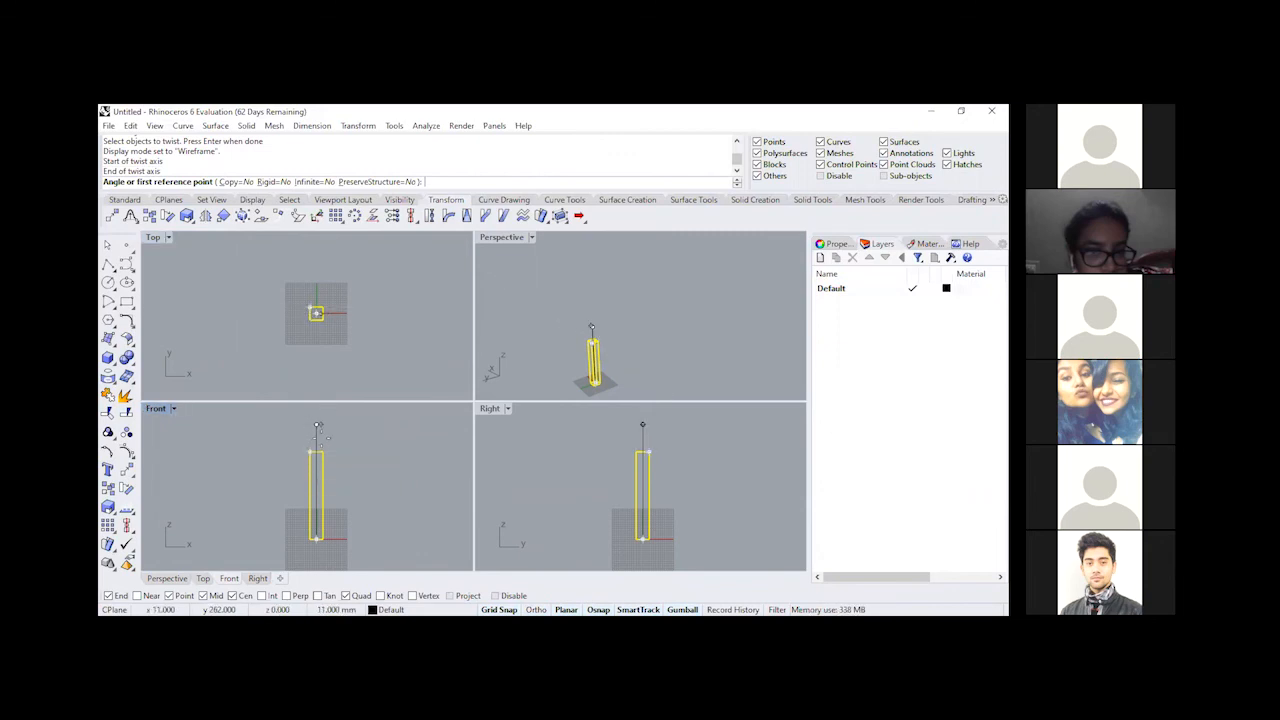
Step: Twist the box by 90°, using two adjacent corners of its square plan as the reference points
{"action": "scroll", "coordinate": [323, 418], "scroll_direction": "up", "scroll_amount": 2}
{"action": "scroll", "coordinate": [322, 305], "scroll_direction": "up", "scroll_amount": 3}
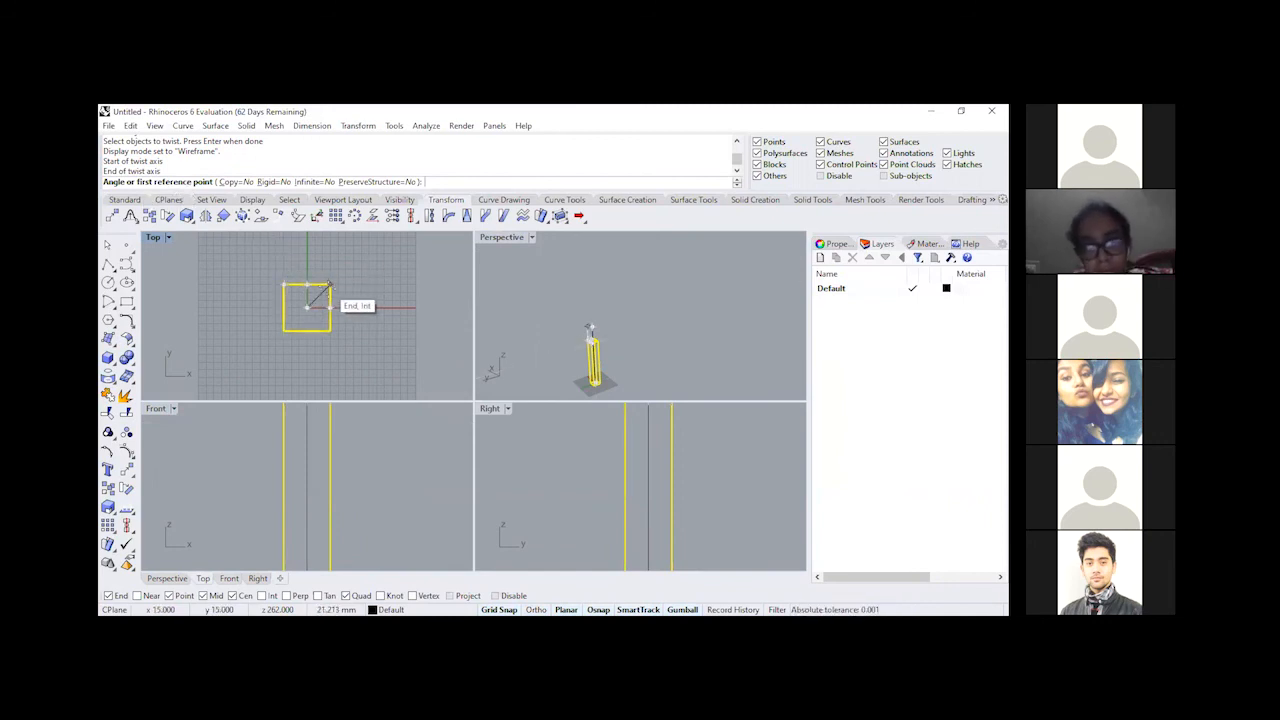
{"action": "left_click", "coordinate": [329, 284]}
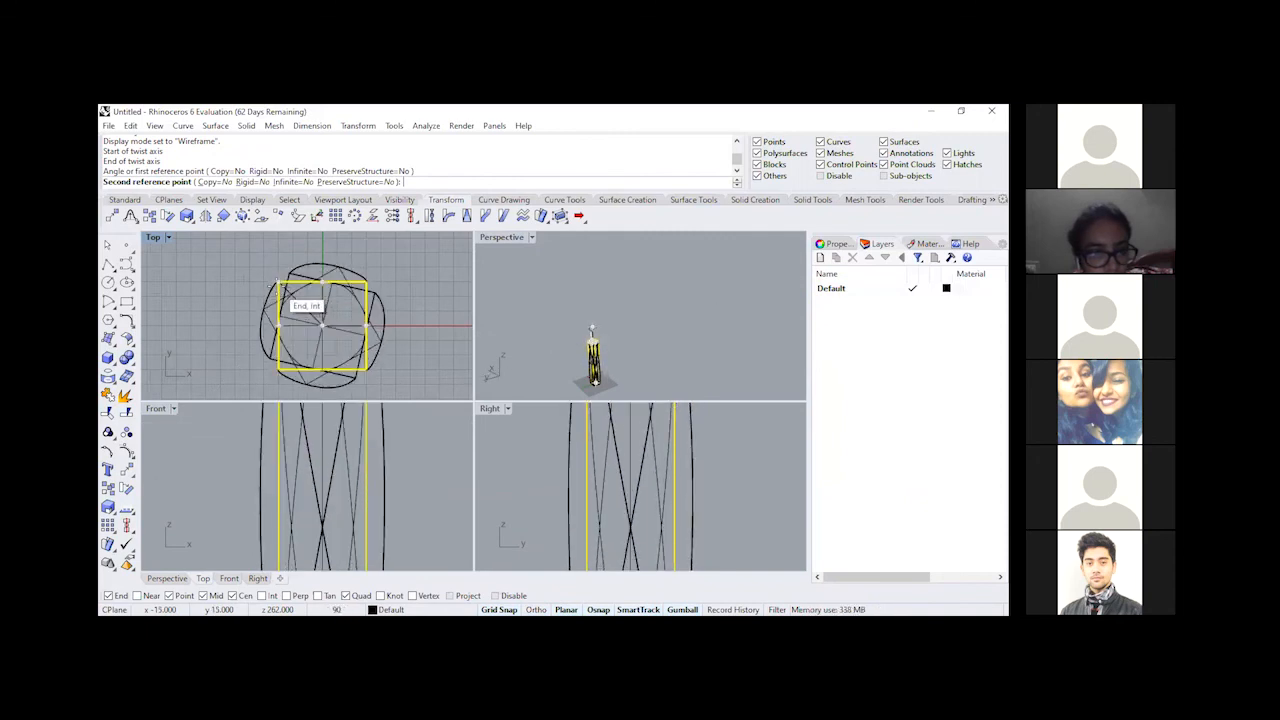
{"action": "left_click", "coordinate": [280, 284]}
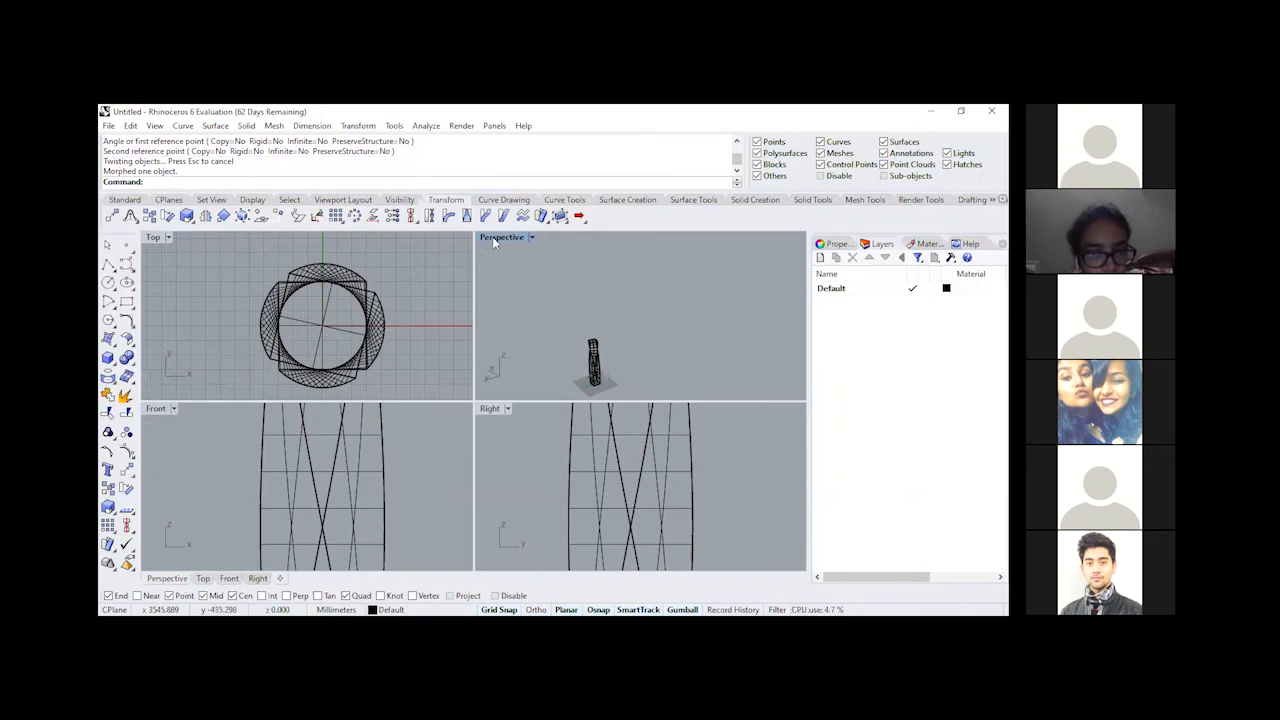
Step: Enlarge the perspective view, set it to shaded display and examine the twisted box from several angles
{"action": "key", "text": "ctrl+m"}
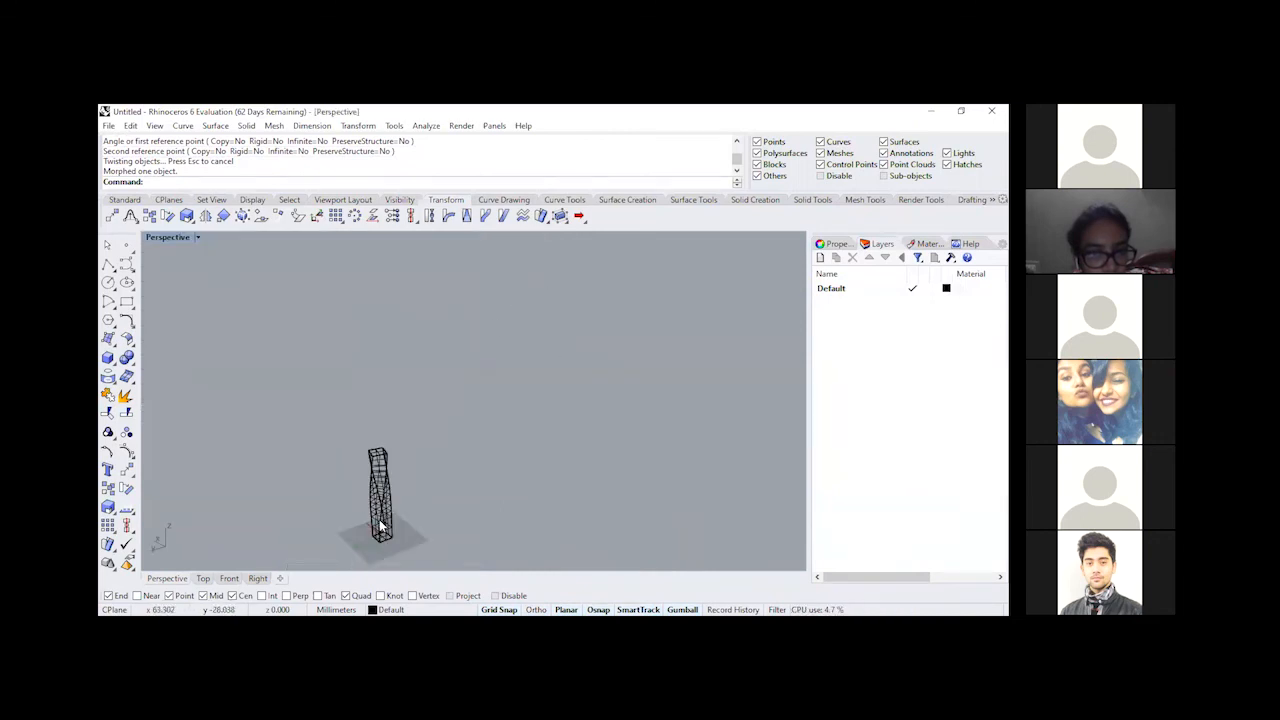
{"action": "scroll", "coordinate": [379, 519], "scroll_direction": "up", "scroll_amount": 10}
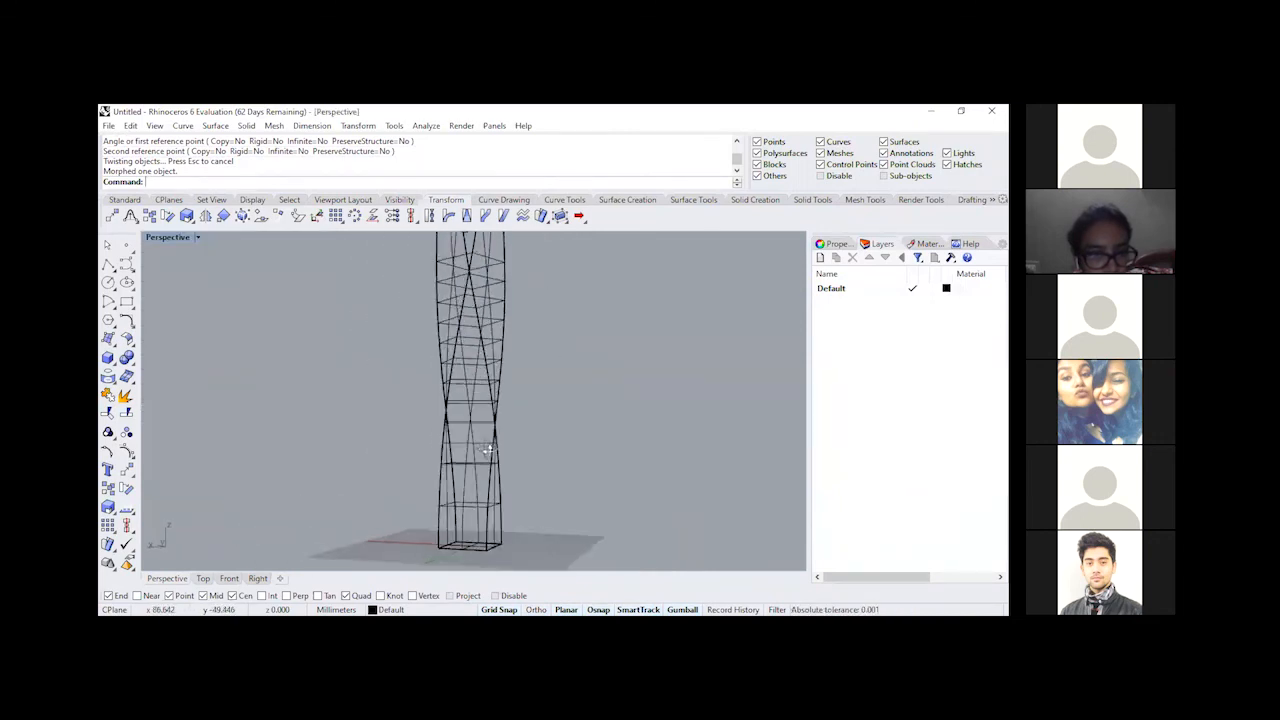
{"action": "right_click_drag", "start_coordinate": [488, 450], "coordinate": [234, 258]}
{"action": "left_click", "coordinate": [197, 238]}
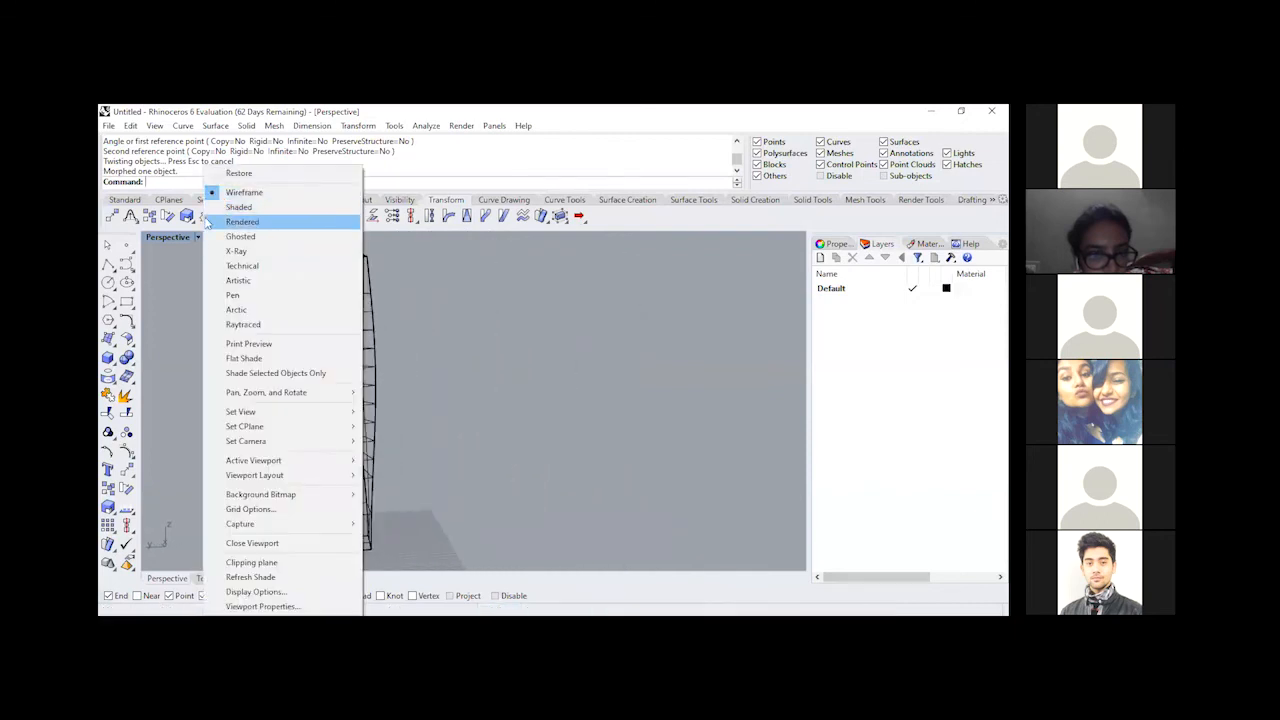
{"action": "left_click", "coordinate": [245, 208]}
{"action": "mouse_move", "coordinate": [355, 384]}
{"action": "right_mouse_down"}
{"action": "mouse_move", "coordinate": [356, 397]}
{"action": "mouse_move", "coordinate": [314, 354]}
{"action": "mouse_move", "coordinate": [274, 380]}
{"action": "mouse_move", "coordinate": [289, 437]}
{"action": "mouse_move", "coordinate": [340, 450]}
{"action": "right_mouse_up"}
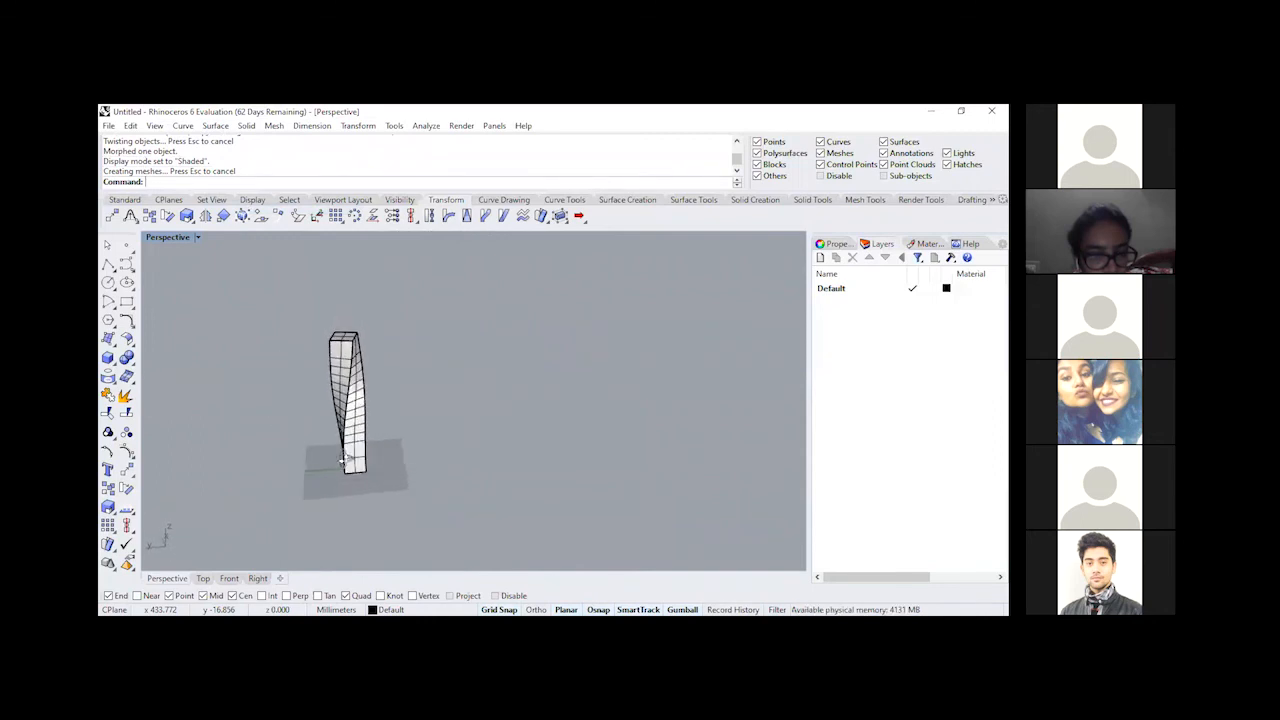
{"action": "scroll", "coordinate": [347, 452], "scroll_direction": "up", "scroll_amount": 5}
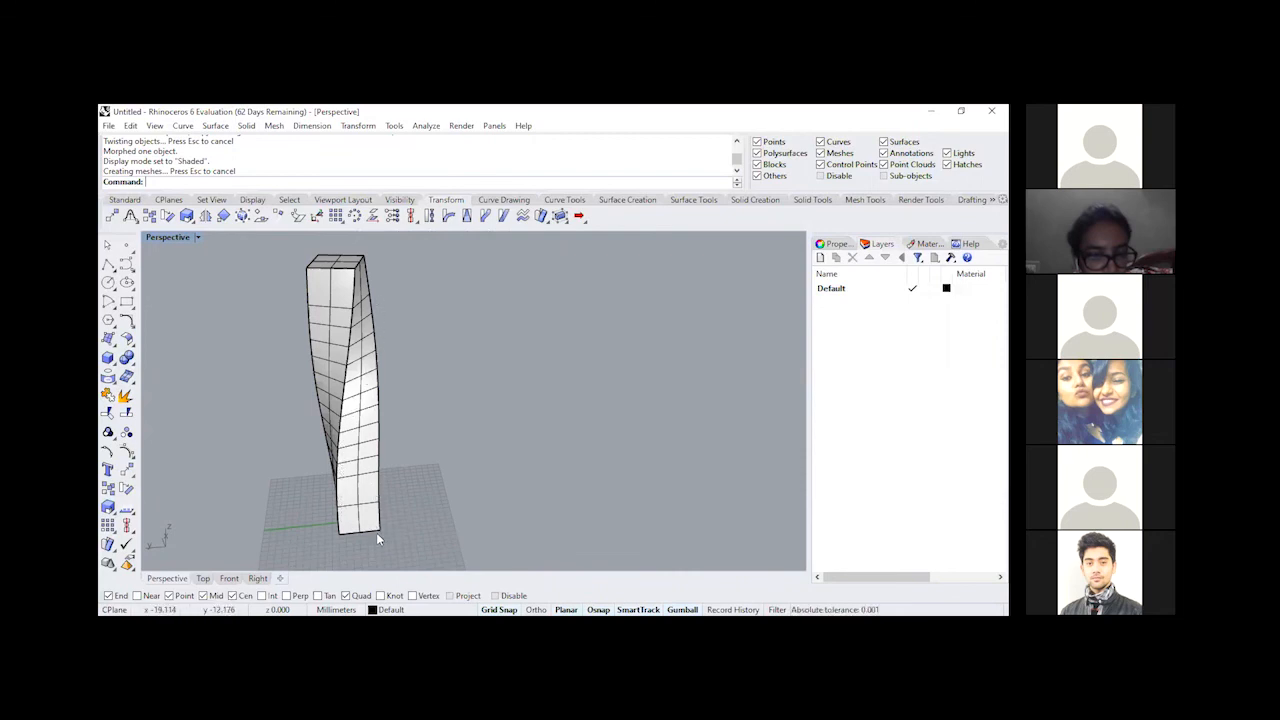
Step: Return to the four-viewport layout and undo the twist of the box
{"action": "double_click", "coordinate": [168, 237]}
{"action": "key", "text": "ctrl+z"}
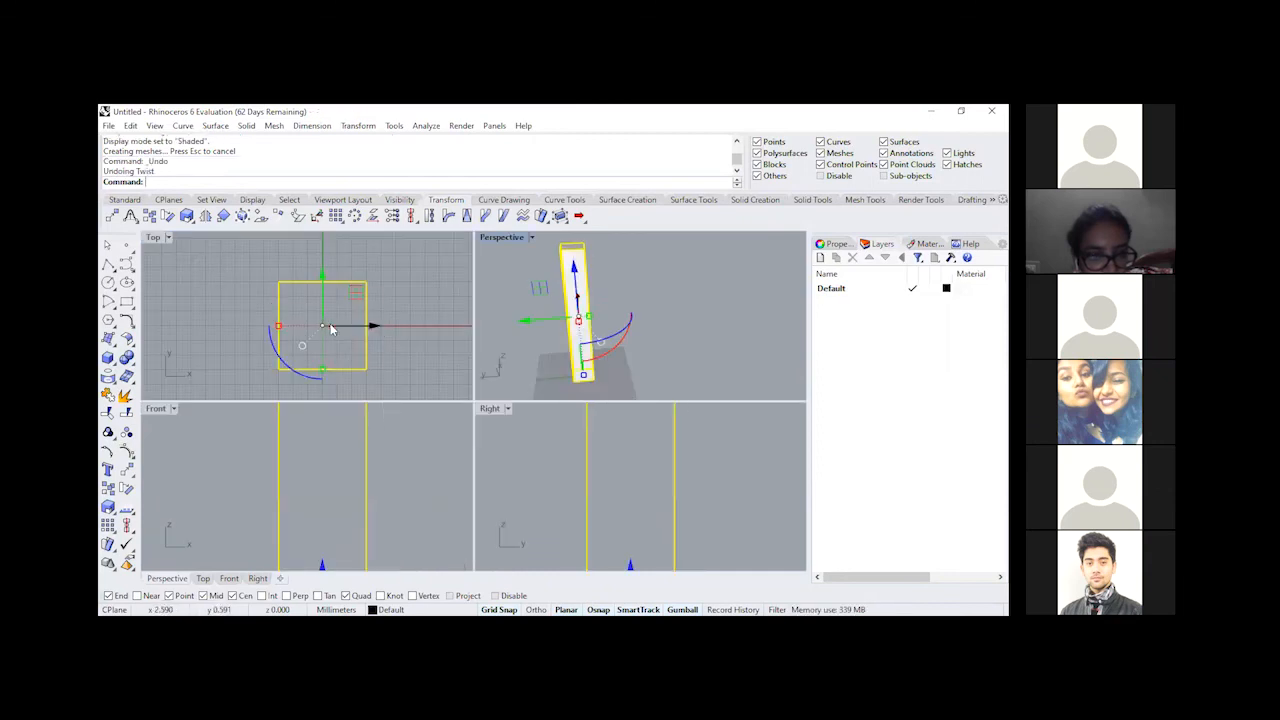
{"action": "left_click", "coordinate": [429, 216]}
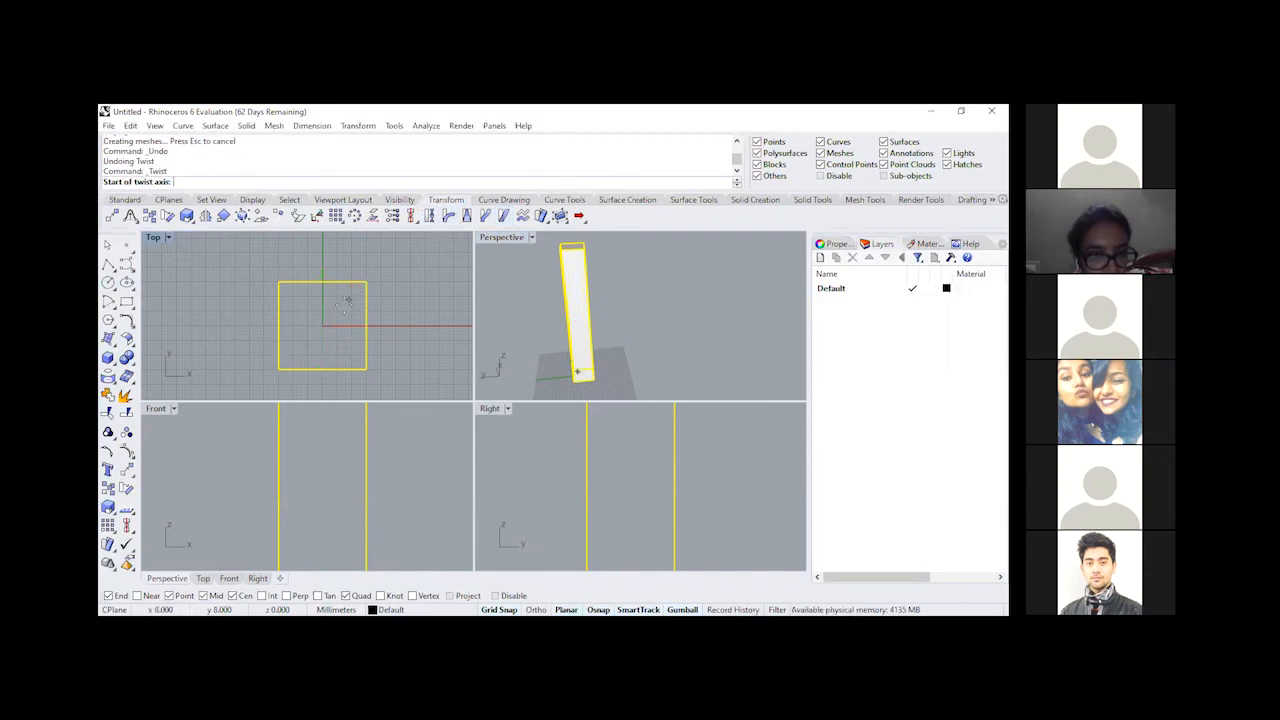
{"action": "left_click", "coordinate": [321, 325]}
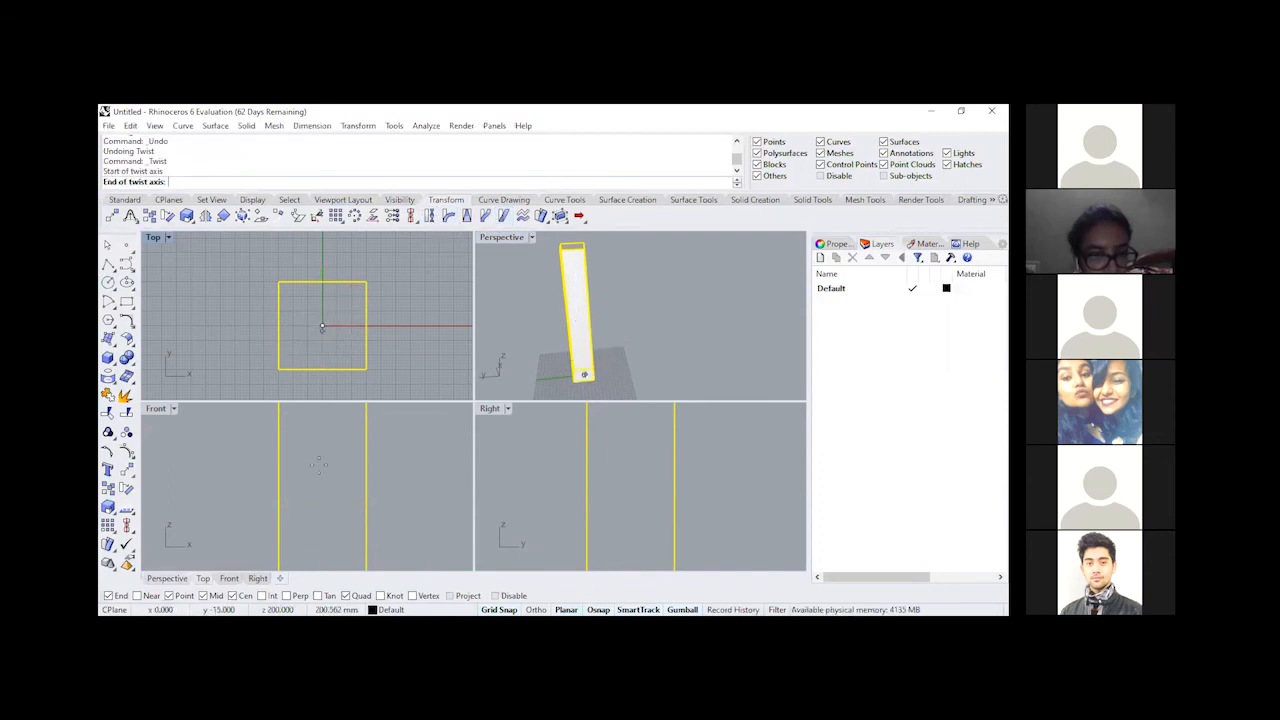
{"action": "scroll", "coordinate": [317, 410], "scroll_direction": "down", "scroll_amount": 3}
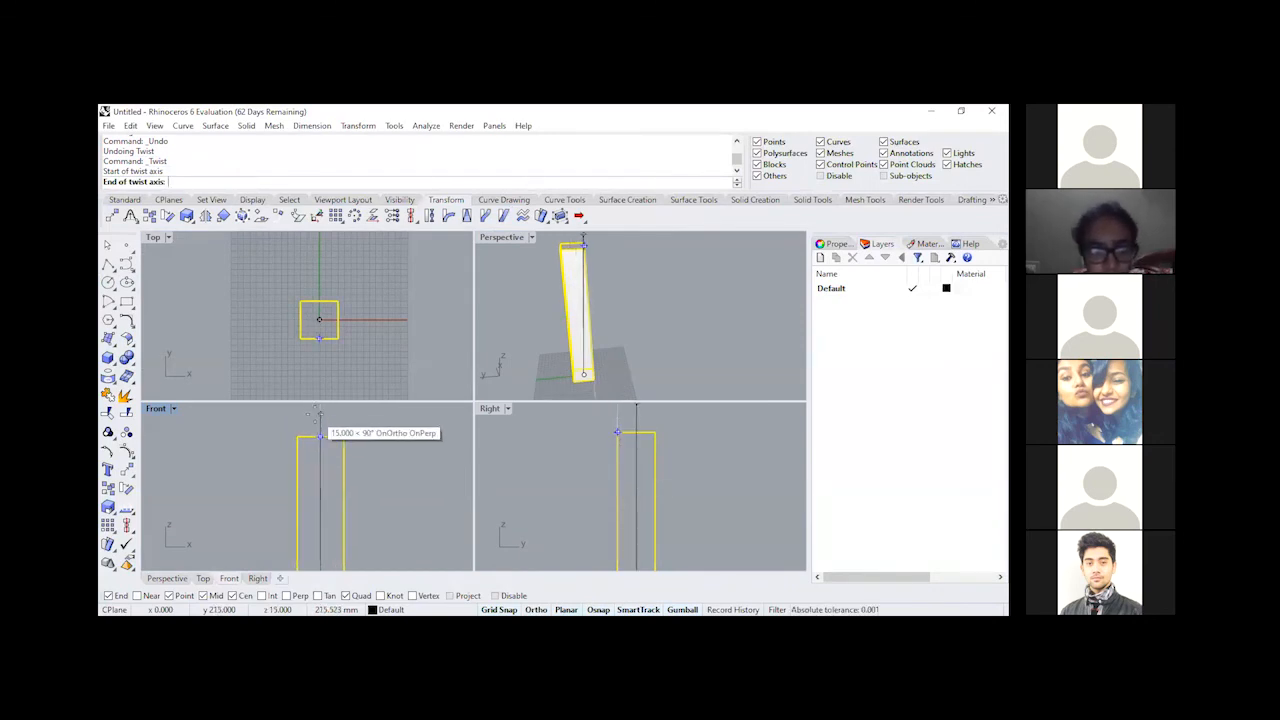
{"action": "scroll", "coordinate": [318, 412], "scroll_direction": "up", "scroll_amount": 1}
{"action": "left_click", "coordinate": [321, 420]}
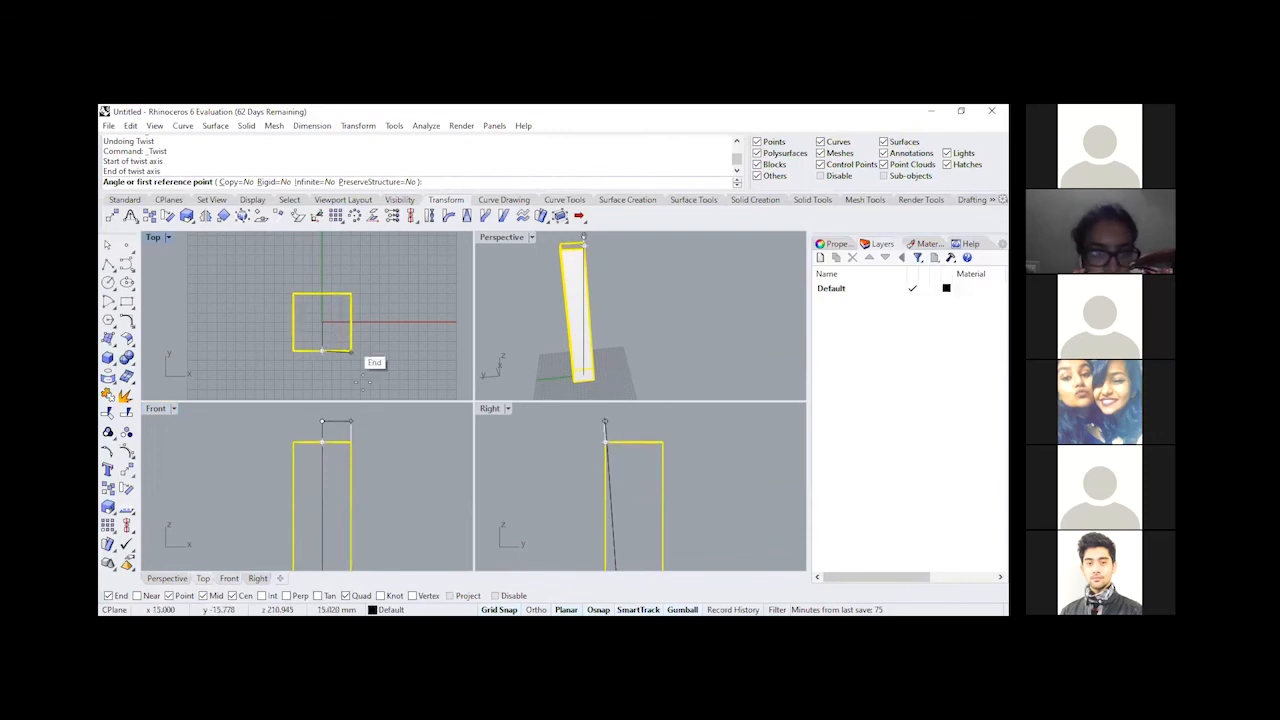
{"action": "key", "text": "Escape"}
{"action": "scroll", "coordinate": [328, 420], "scroll_direction": "down", "scroll_amount": 7}
{"action": "key", "text": "Return"}
{"action": "scroll", "coordinate": [322, 330], "scroll_direction": "up", "scroll_amount": 3}
{"action": "scroll", "coordinate": [320, 325], "scroll_direction": "up", "scroll_amount": 2}
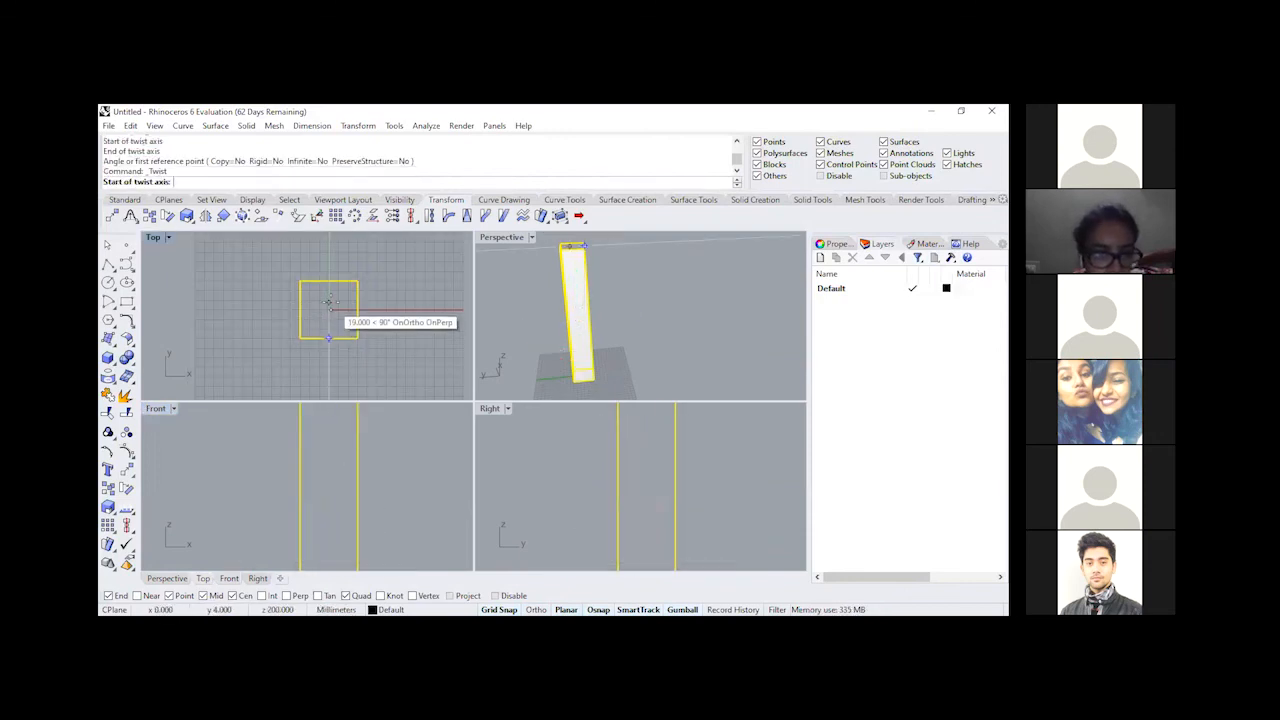
{"action": "left_click", "coordinate": [327, 311]}
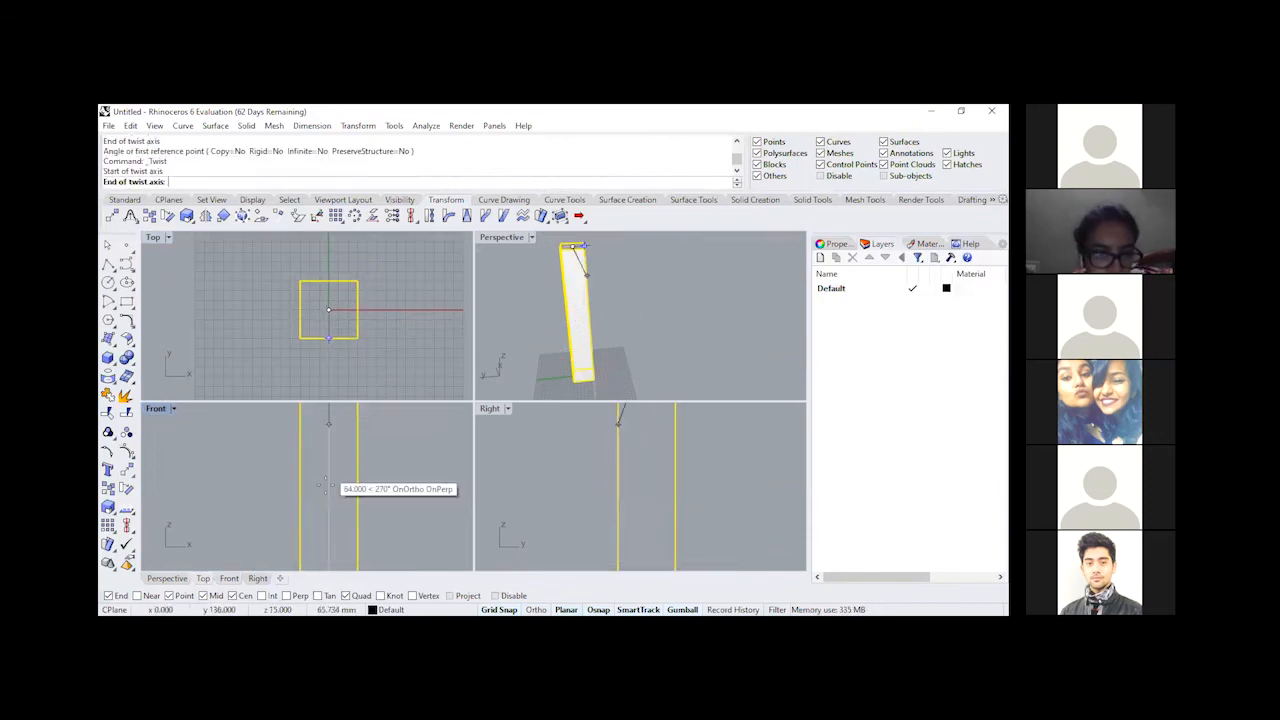
{"action": "scroll", "coordinate": [330, 480], "scroll_direction": "down", "scroll_amount": 5}
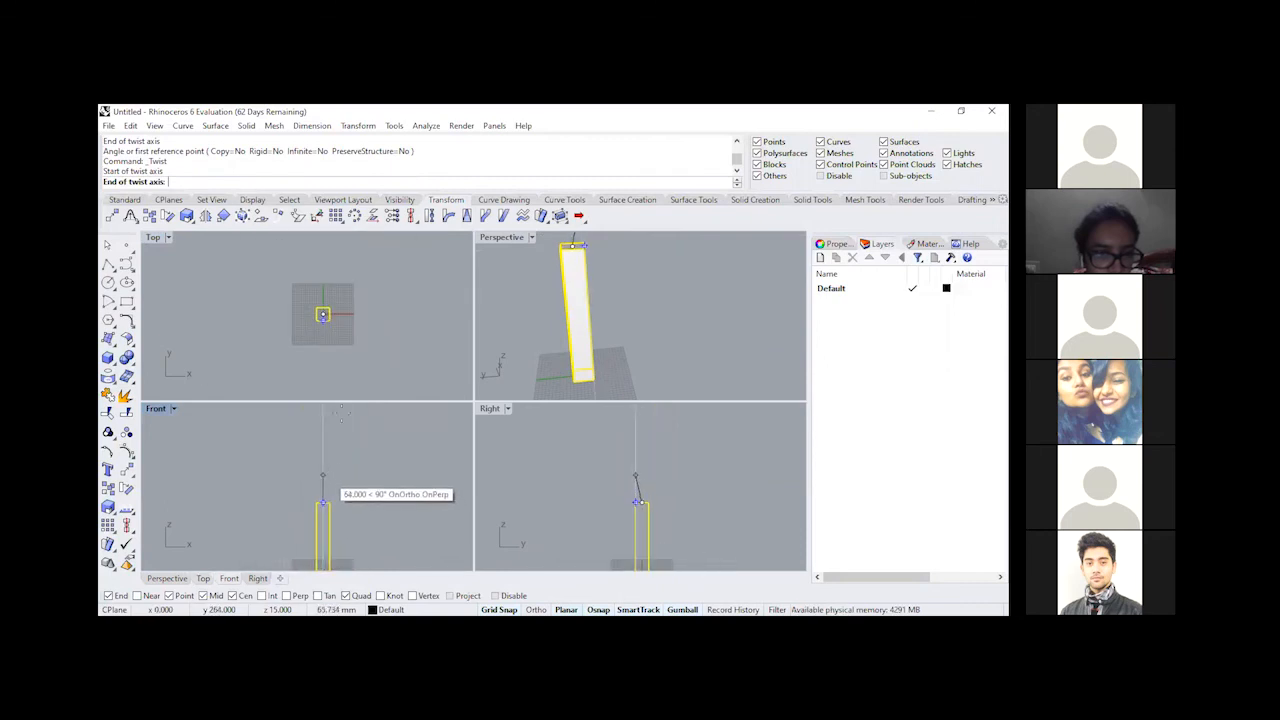
{"action": "key", "text": "Escape"}
{"action": "key", "text": "Escape"}
{"action": "scroll", "coordinate": [325, 315], "scroll_direction": "up", "scroll_amount": 15}
{"action": "scroll", "coordinate": [290, 313], "scroll_direction": "down", "scroll_amount": 5}
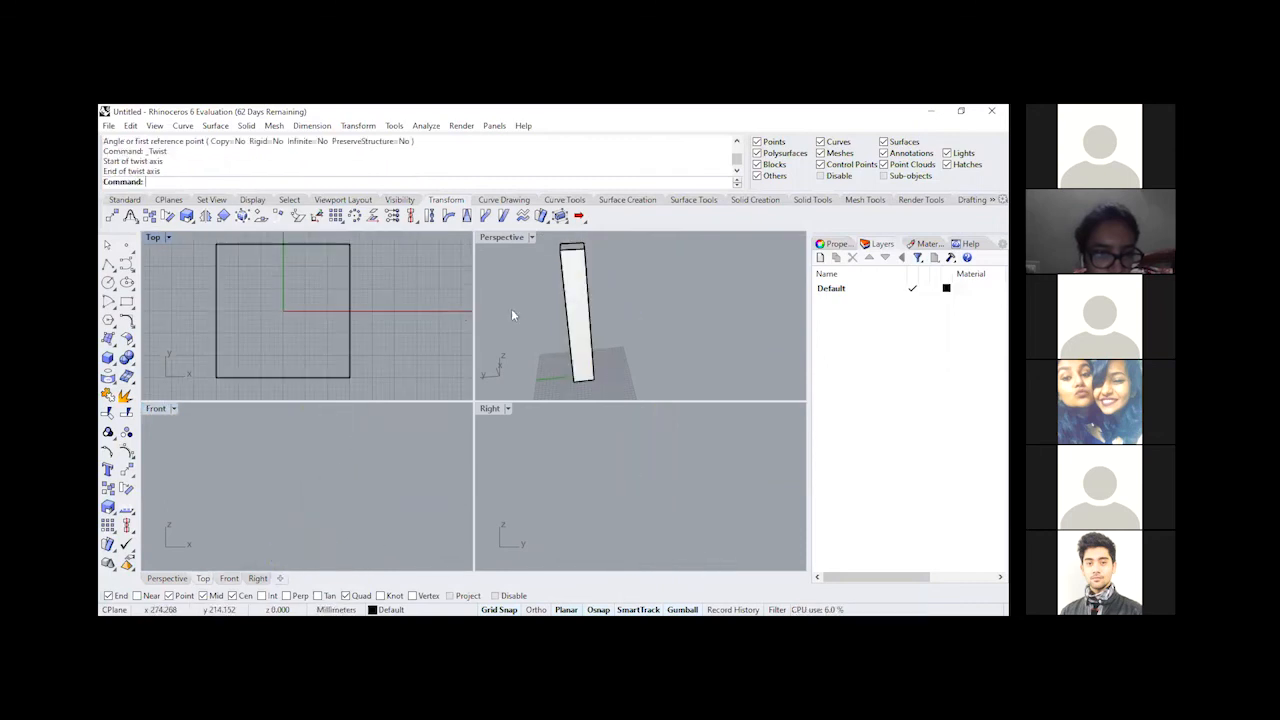
Step: Display the perspective view in wireframe and start twisting the box about a vertical axis from the origin to about 259 mm high
{"action": "scroll", "coordinate": [580, 310], "scroll_direction": "down", "scroll_amount": 3}
{"action": "left_click", "coordinate": [532, 237]}
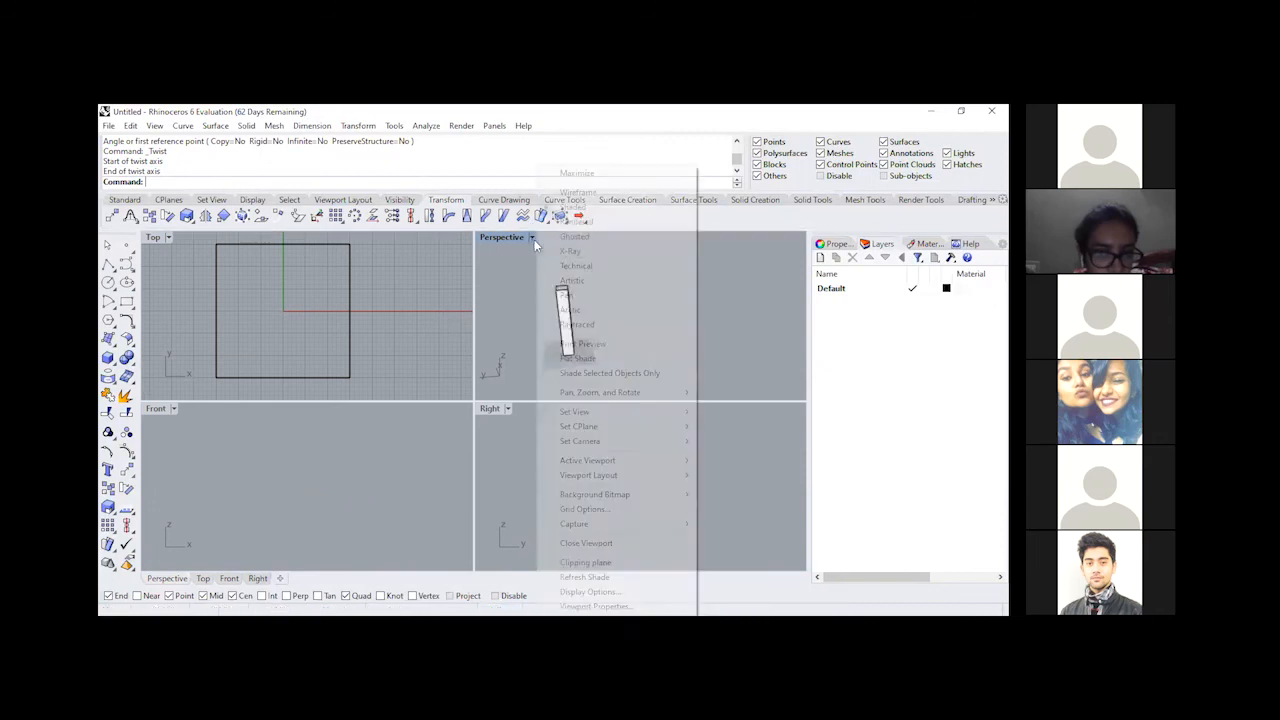
{"action": "left_click", "coordinate": [610, 191]}
{"action": "scroll", "coordinate": [563, 348], "scroll_direction": "up", "scroll_amount": 10}
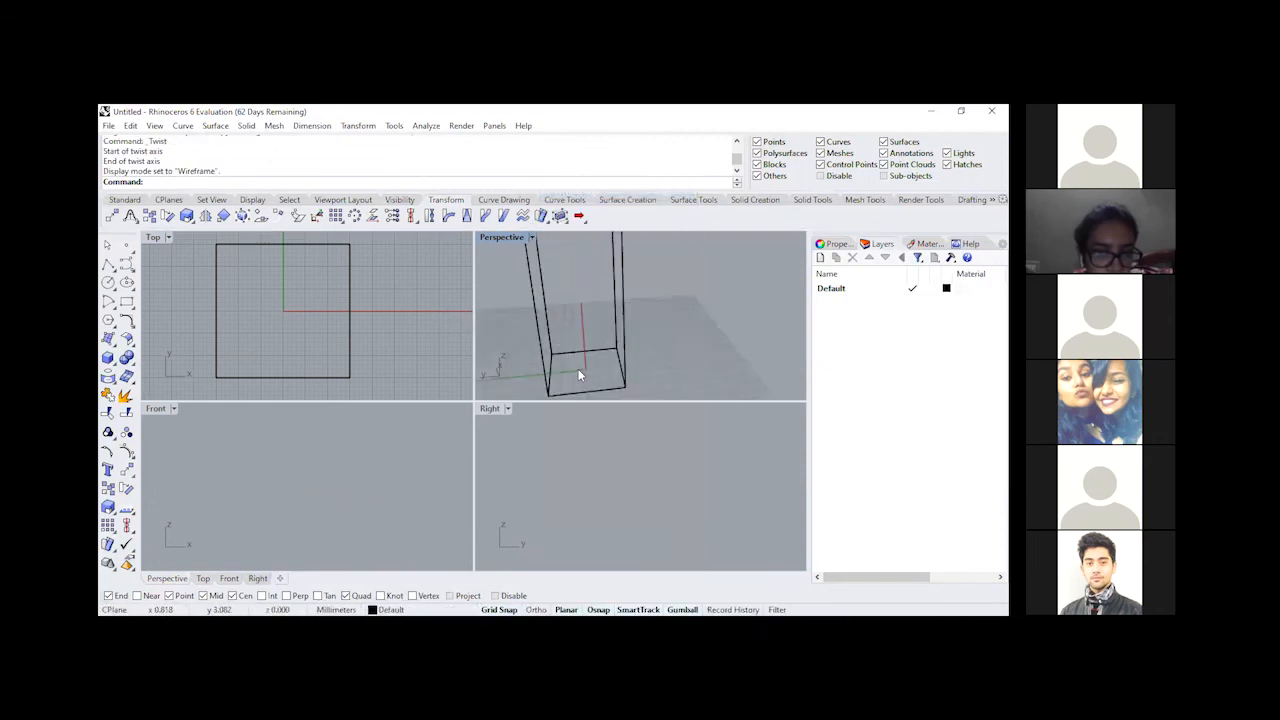
{"action": "left_click", "coordinate": [619, 298]}
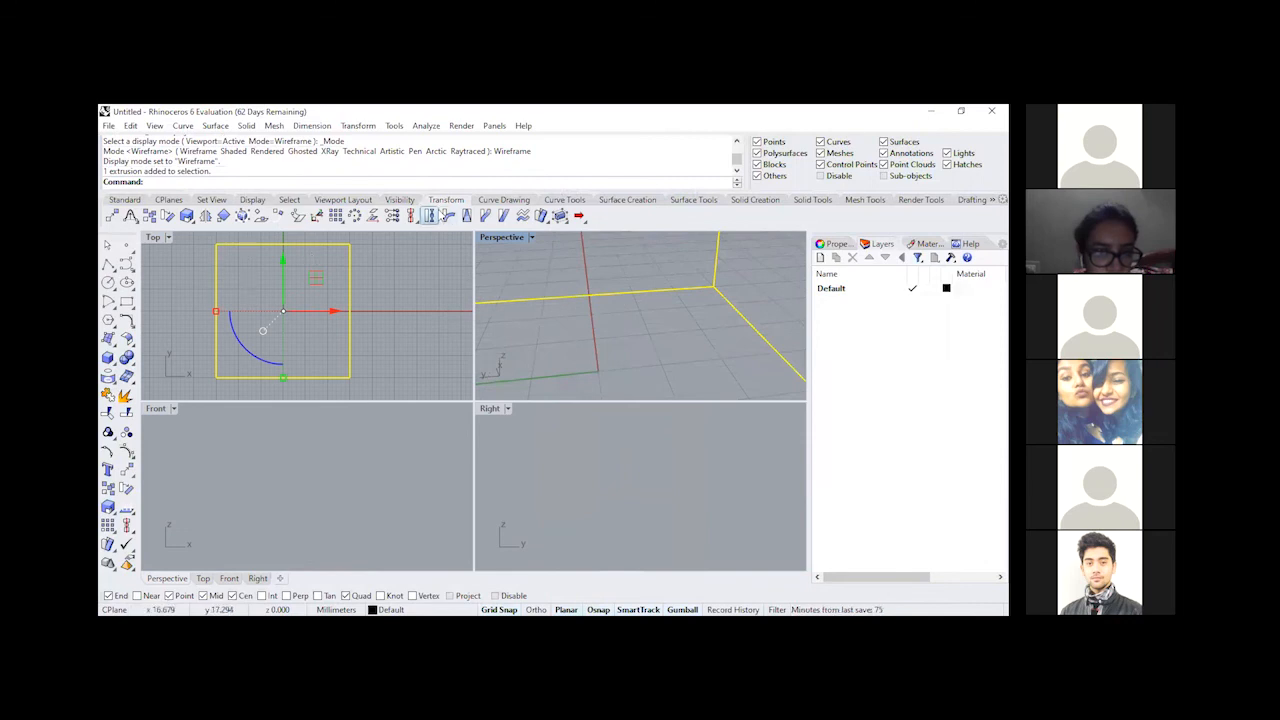
{"action": "left_click", "coordinate": [430, 216]}
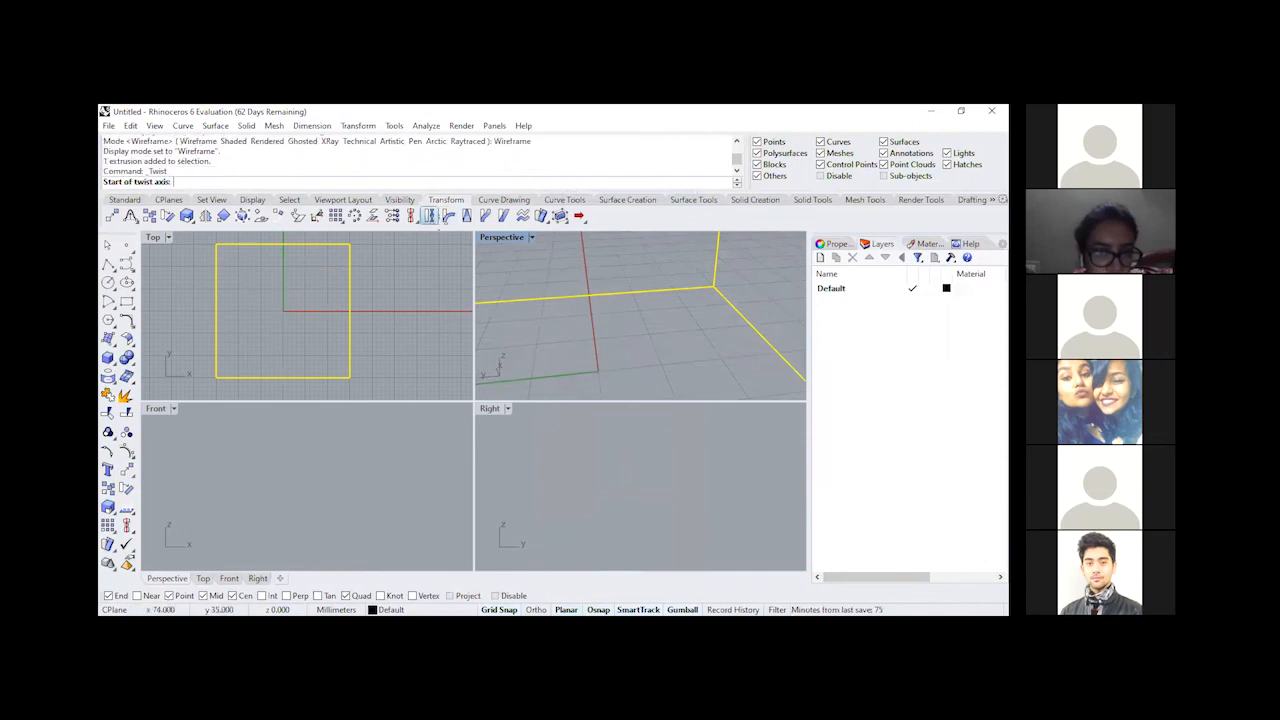
{"action": "left_click", "coordinate": [598, 371]}
{"action": "scroll", "coordinate": [319, 326], "scroll_direction": "down", "scroll_amount": 10}
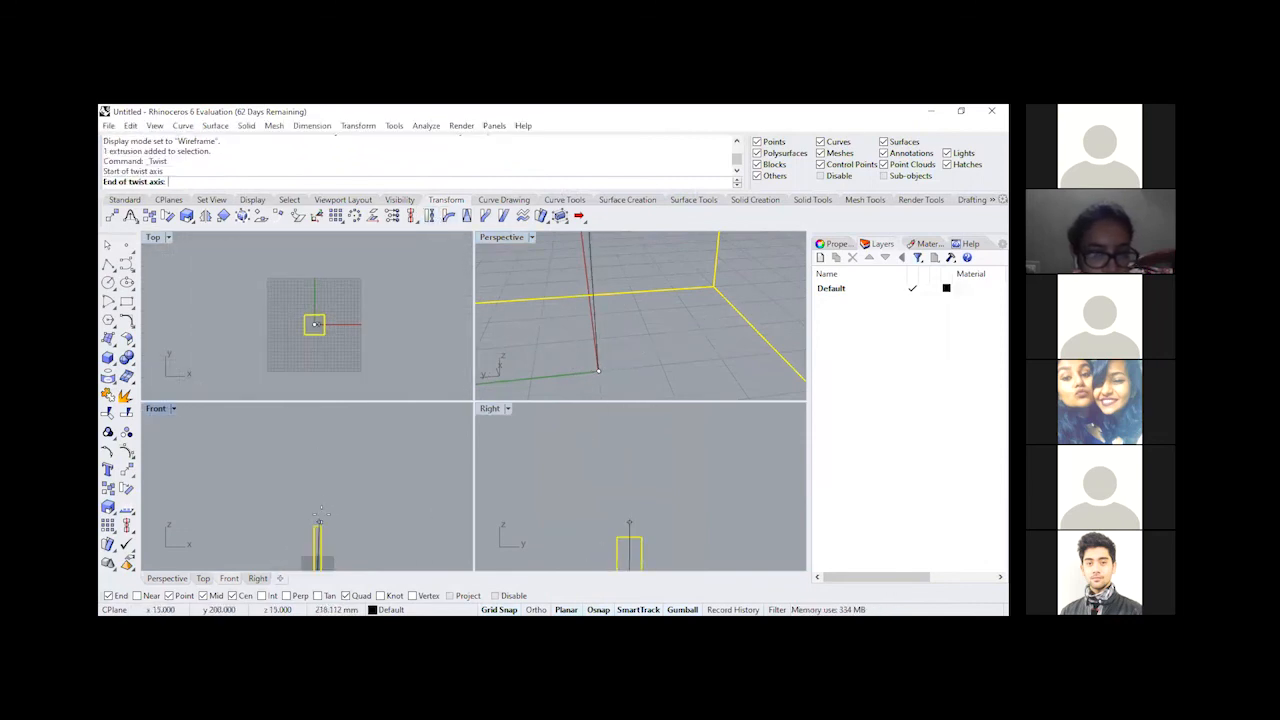
{"action": "scroll", "coordinate": [320, 515], "scroll_direction": "down", "scroll_amount": 5}
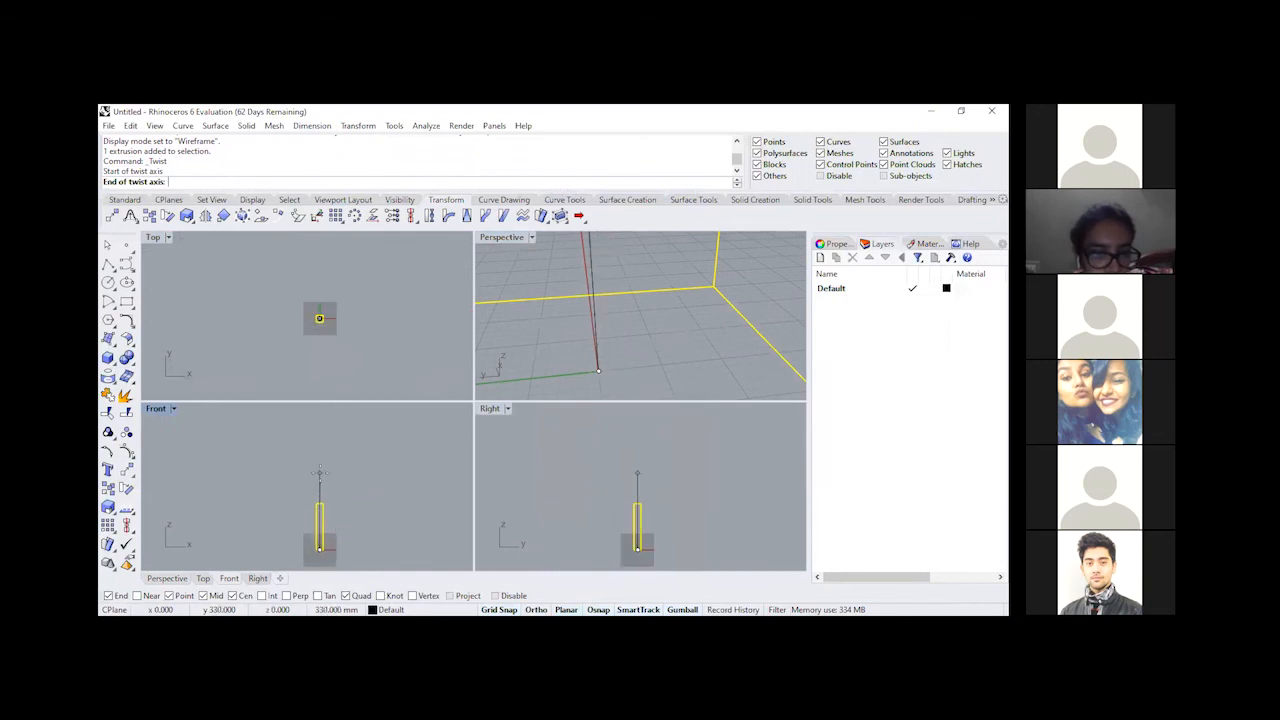
{"action": "scroll", "coordinate": [320, 480], "scroll_direction": "up", "scroll_amount": 4}
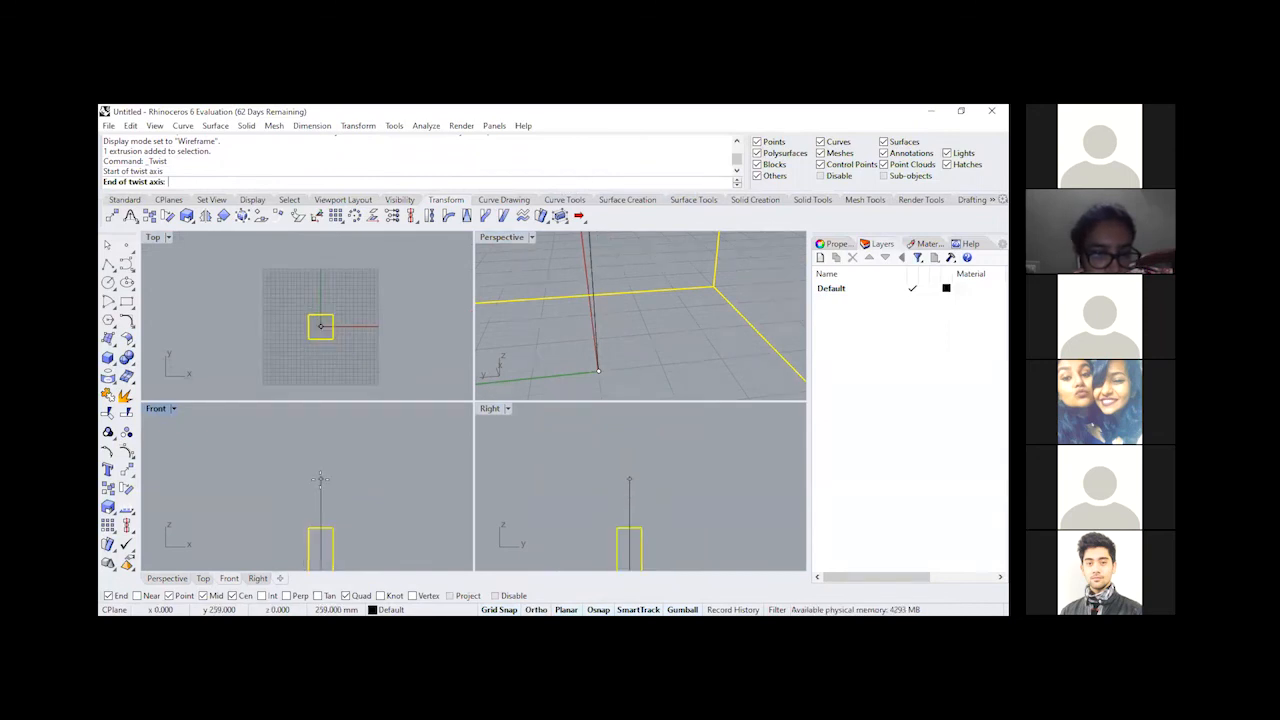
{"action": "left_click", "coordinate": [320, 478]}
Step: Twist the box by 90°, taking a corner of its square plan as the first reference point
{"action": "scroll", "coordinate": [330, 330], "scroll_direction": "up", "scroll_amount": 3}
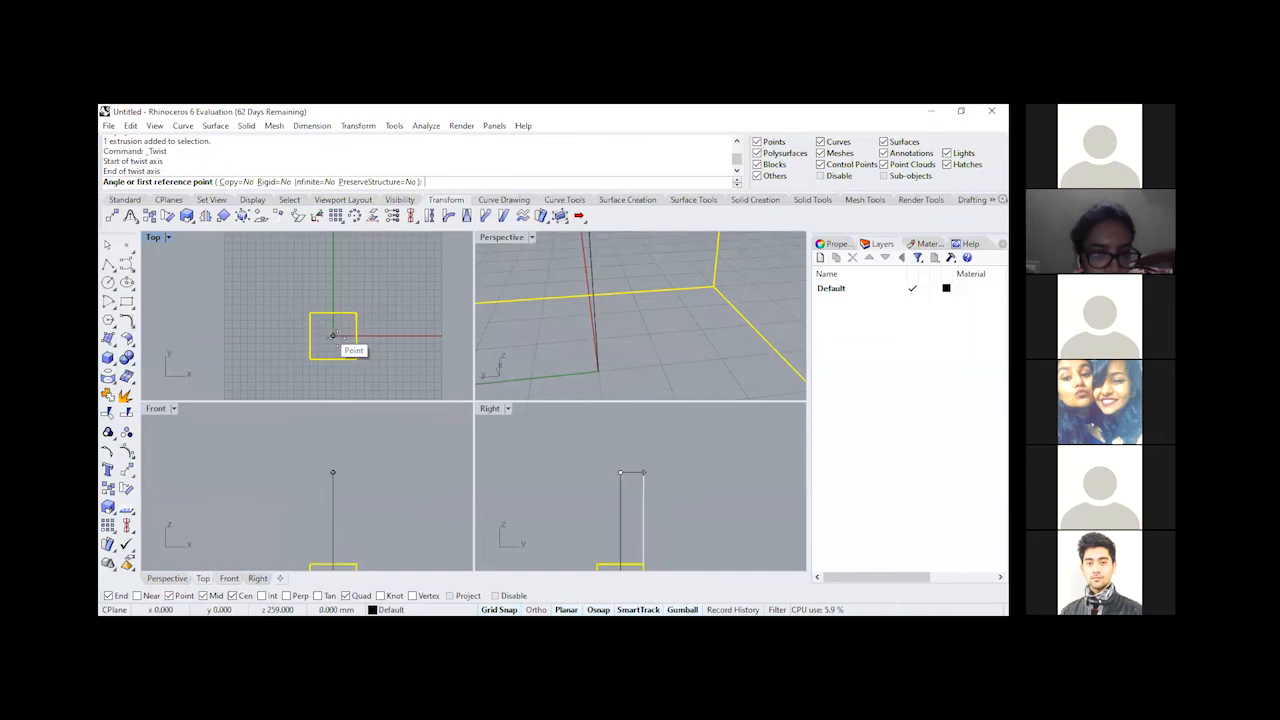
{"action": "scroll", "coordinate": [333, 335], "scroll_direction": "up", "scroll_amount": 4}
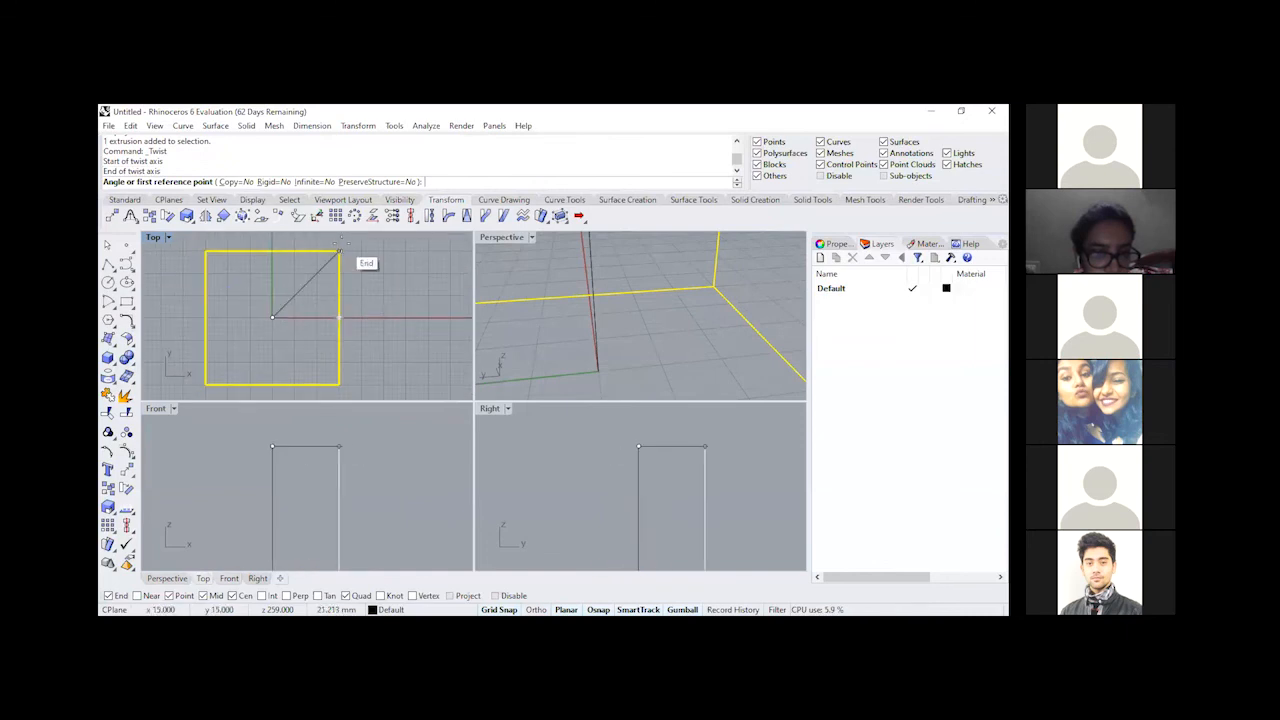
{"action": "left_click", "coordinate": [337, 251]}
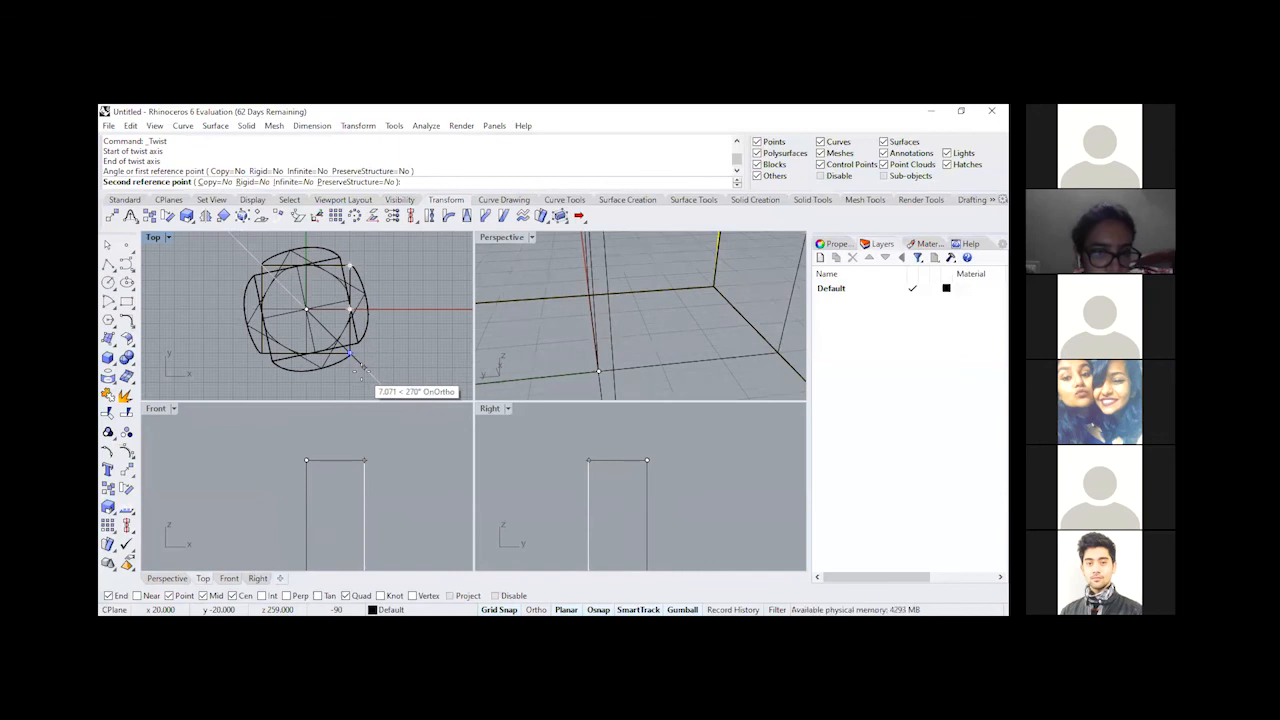
{"action": "type", "text": "90"}
{"action": "key", "text": "Return"}
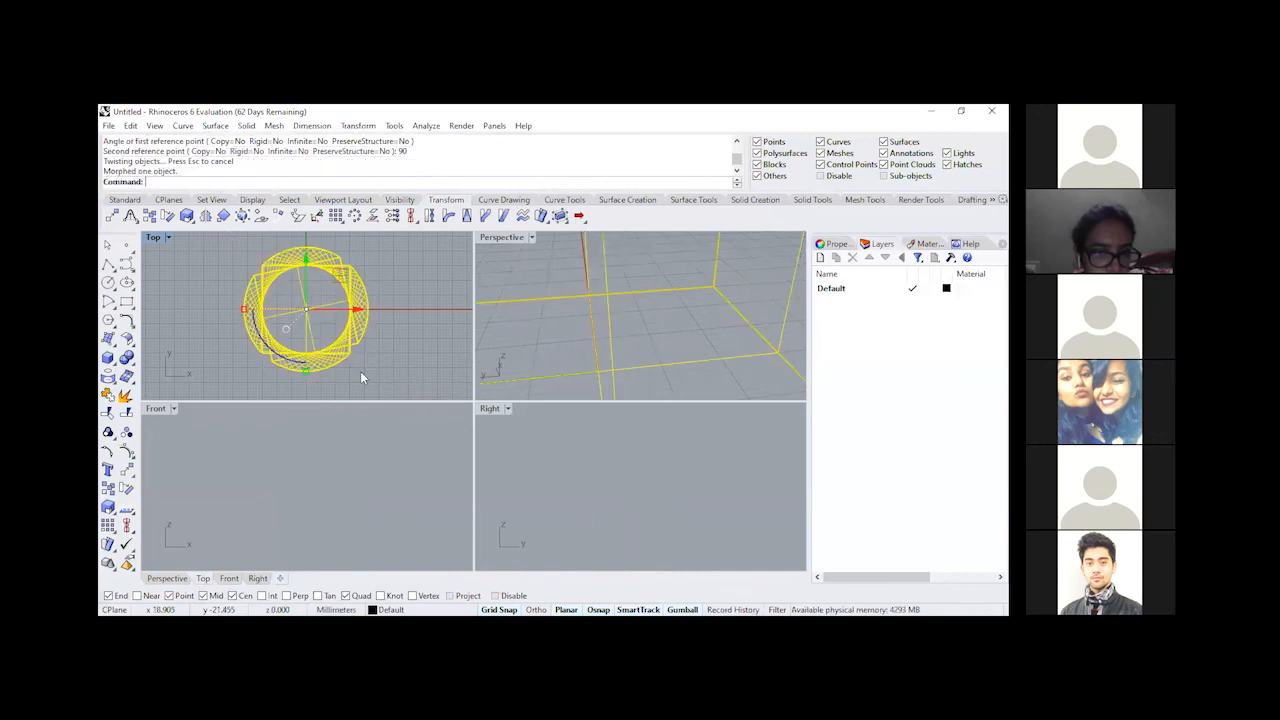
{"action": "left_click", "coordinate": [410, 353]}
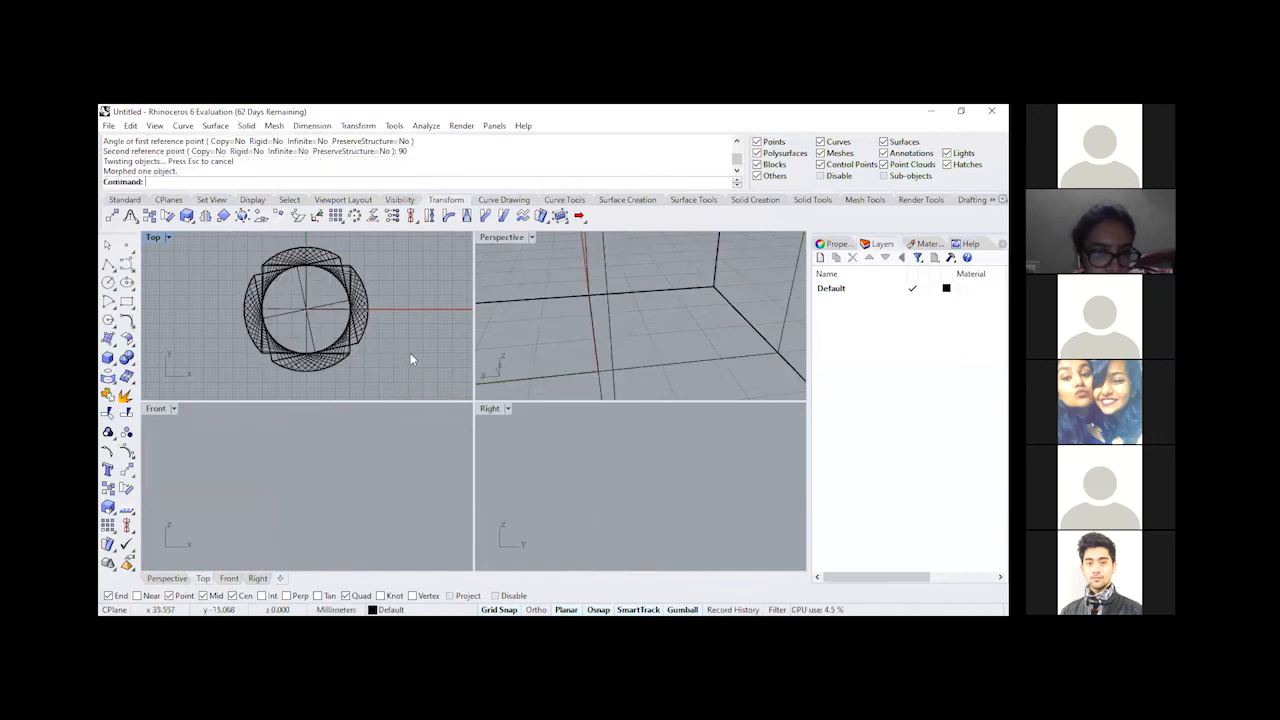
Step: Enlarge the perspective view, set it to shaded display and look at the twisted tower from above
{"action": "double_click", "coordinate": [515, 240]}
{"action": "scroll", "coordinate": [490, 353], "scroll_direction": "down", "scroll_amount": 3}
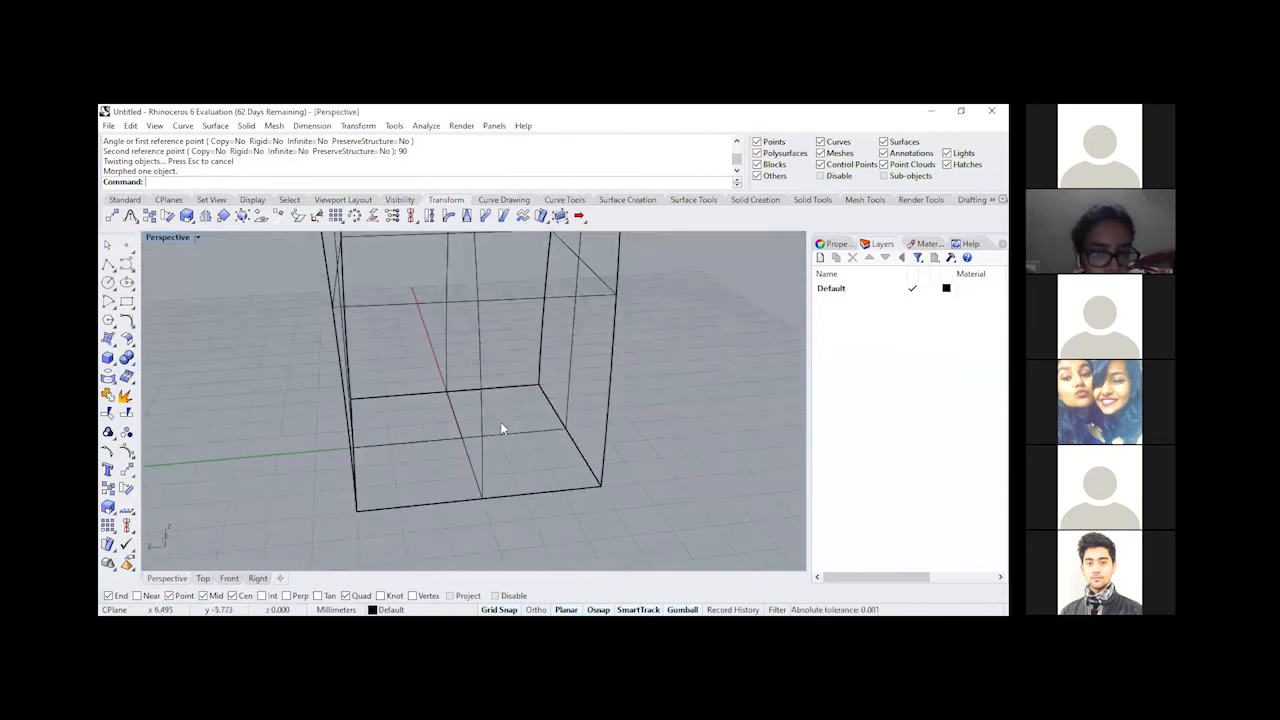
{"action": "scroll", "coordinate": [480, 470], "scroll_direction": "down", "scroll_amount": 6}
{"action": "mouse_move", "coordinate": [483, 463]}
{"action": "right_mouse_down"}
{"action": "mouse_move", "coordinate": [417, 423]}
{"action": "mouse_move", "coordinate": [438, 396]}
{"action": "mouse_move", "coordinate": [452, 420]}
{"action": "right_mouse_up"}
{"action": "left_click", "coordinate": [198, 237]}
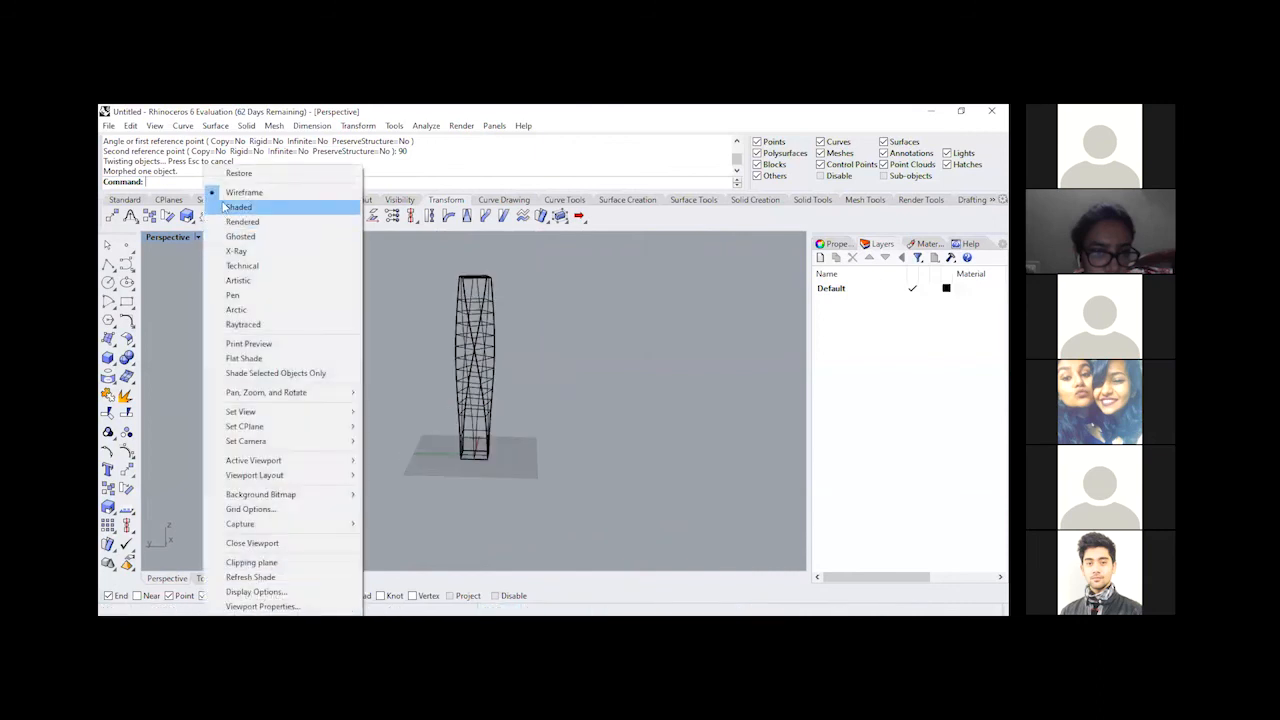
{"action": "left_click", "coordinate": [207, 209]}
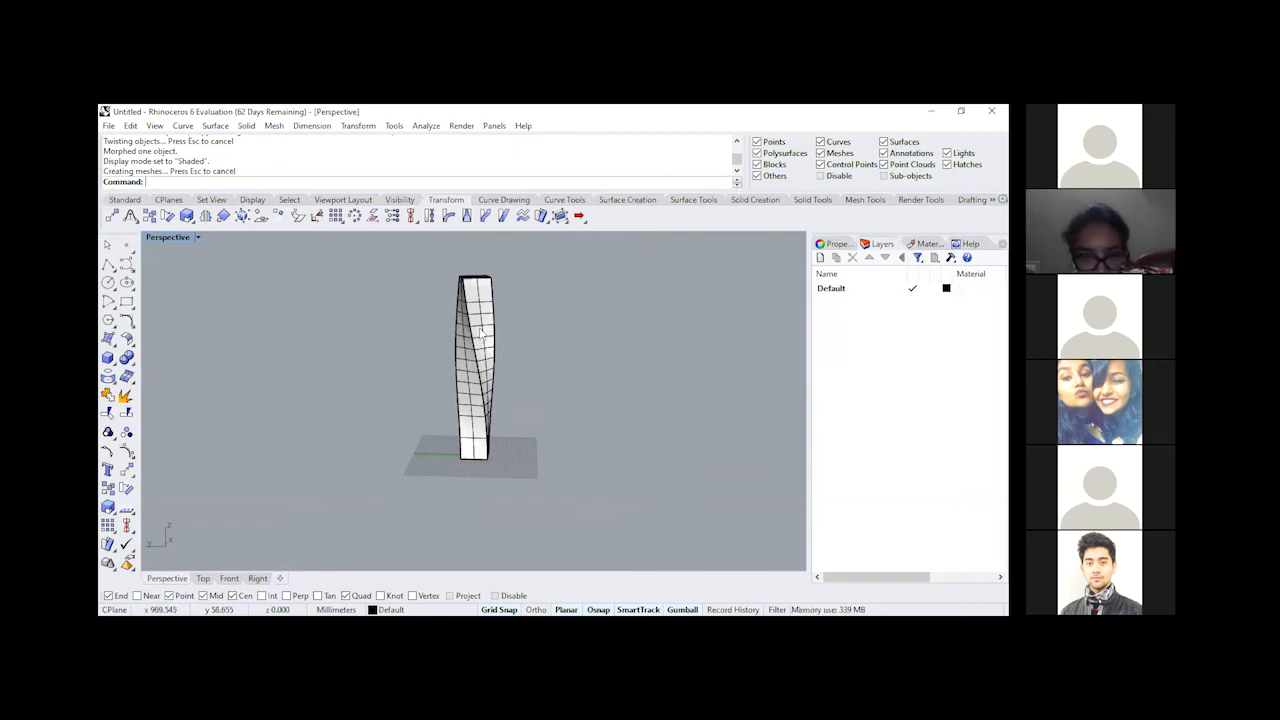
{"action": "right_click_drag", "start_coordinate": [480, 333], "coordinate": [404, 393]}
{"action": "scroll", "coordinate": [405, 393], "scroll_direction": "up", "scroll_amount": 6}
Step: Copy the twisted tower to the clipboard and undo the twist of the original box
{"action": "left_click", "coordinate": [408, 420]}
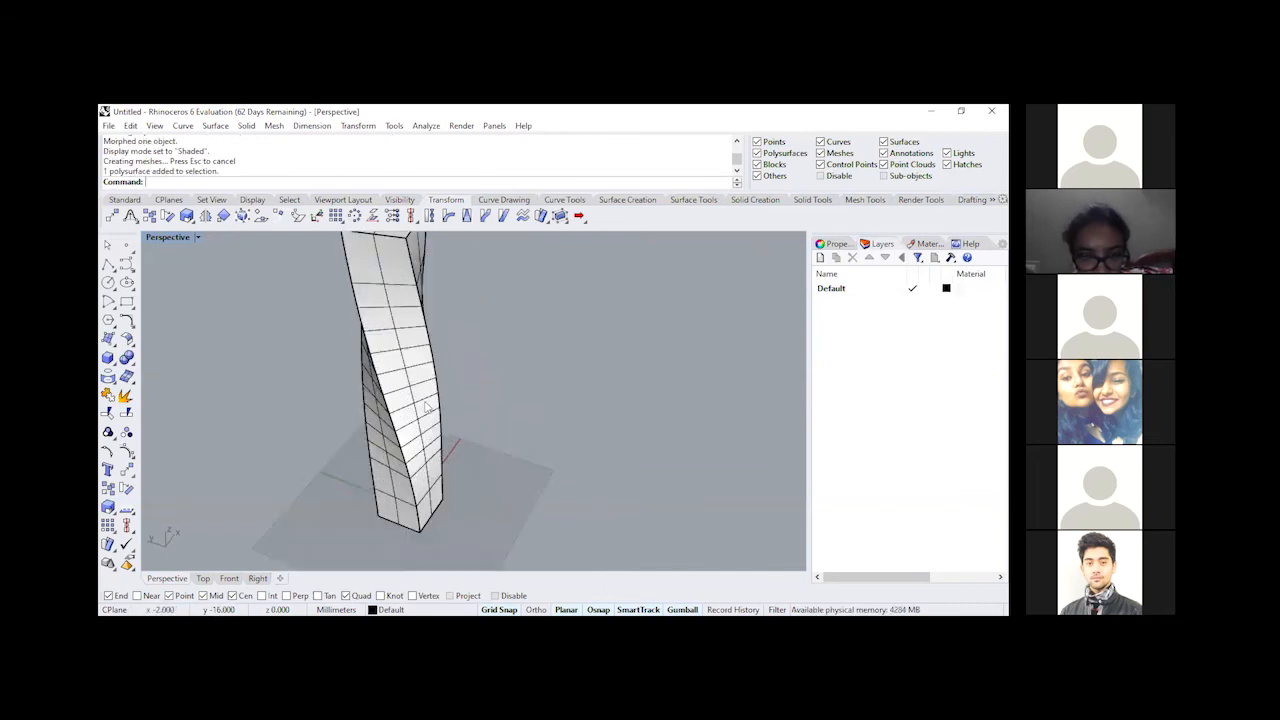
{"action": "scroll", "coordinate": [420, 450], "scroll_direction": "down", "scroll_amount": 2}
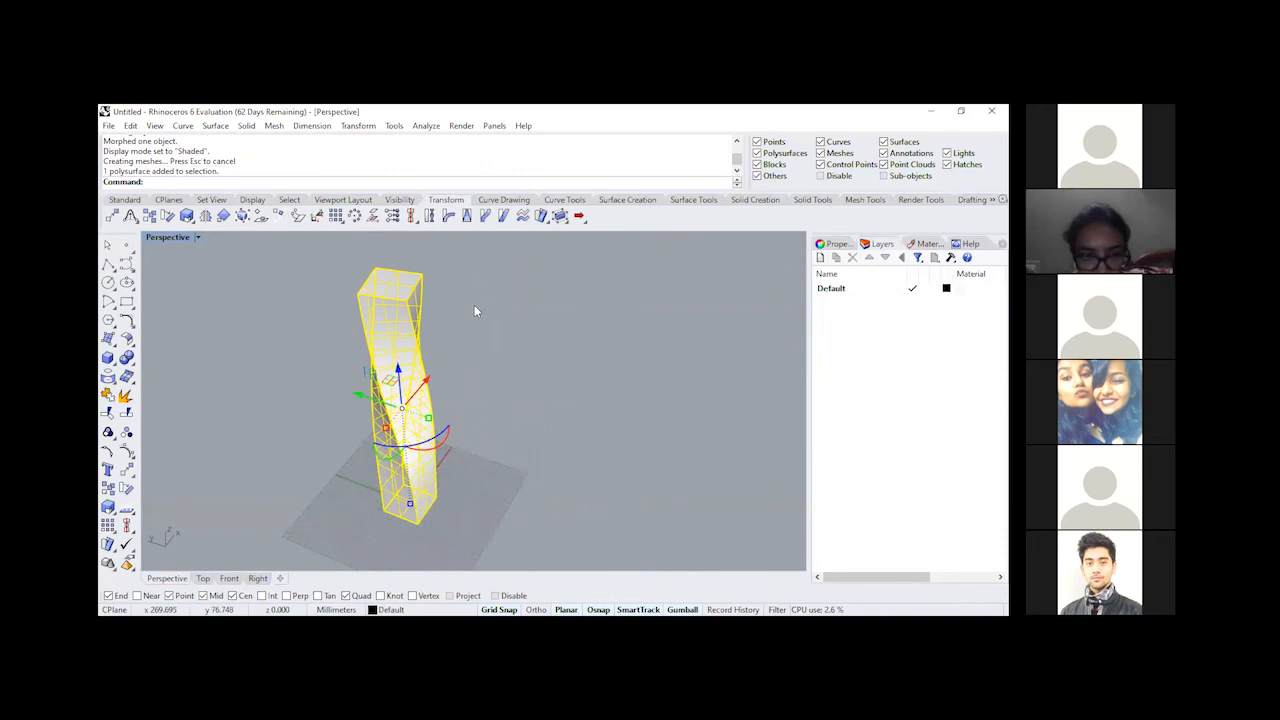
{"action": "key", "text": "ctrl+c"}
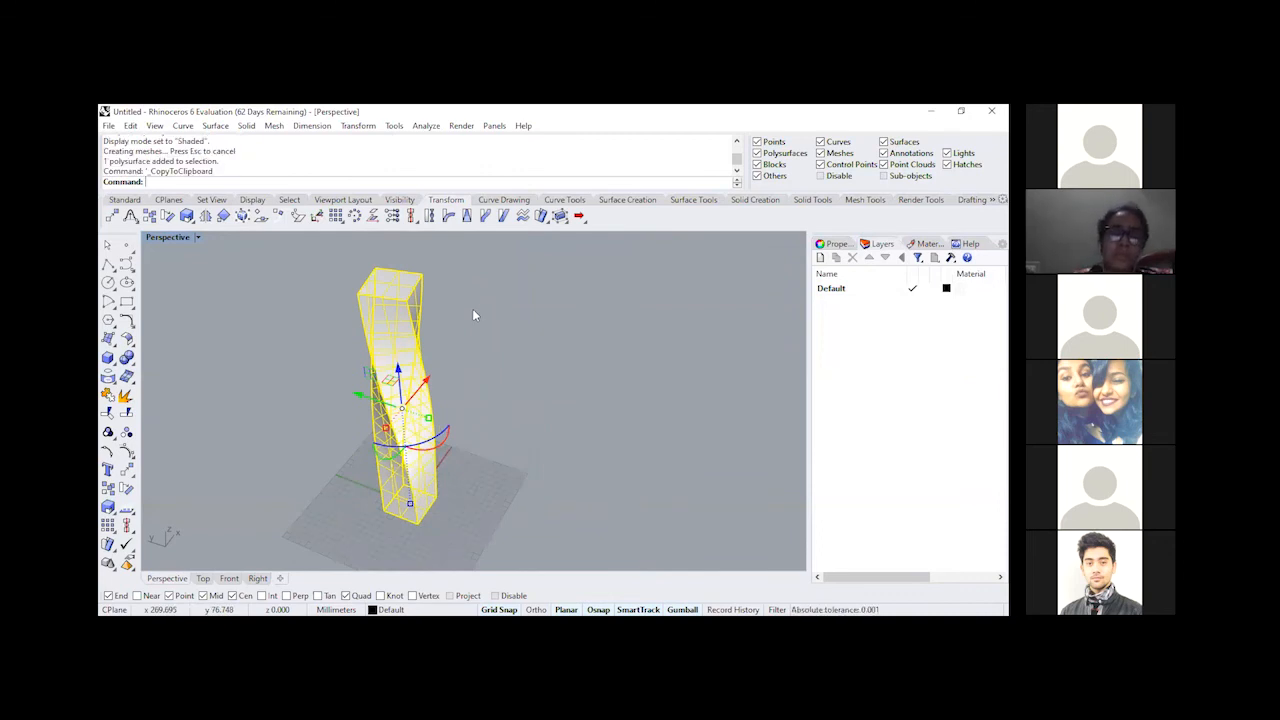
{"action": "key", "text": "ctrl+z"}
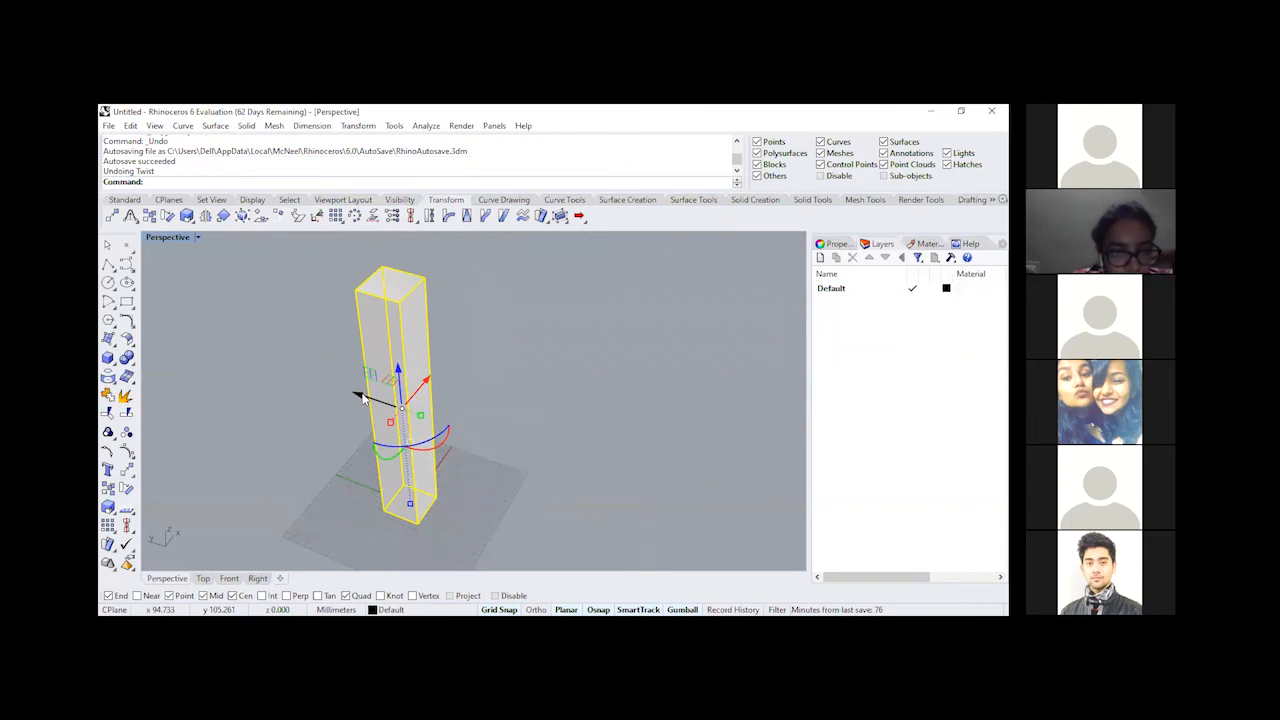
Step: Paste the twisted tower and move it along the Y axis until it stands clear of the straight box
{"action": "key", "text": "ctrl+v"}
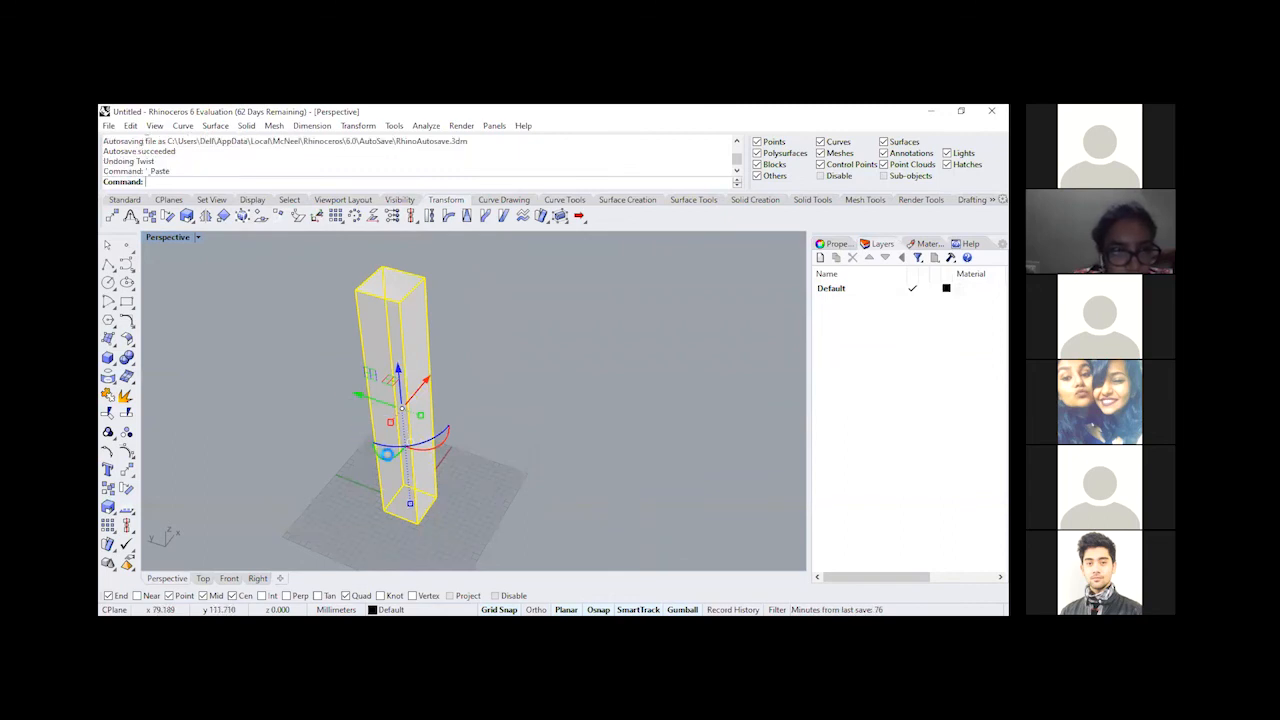
{"action": "left_click", "coordinate": [479, 430]}
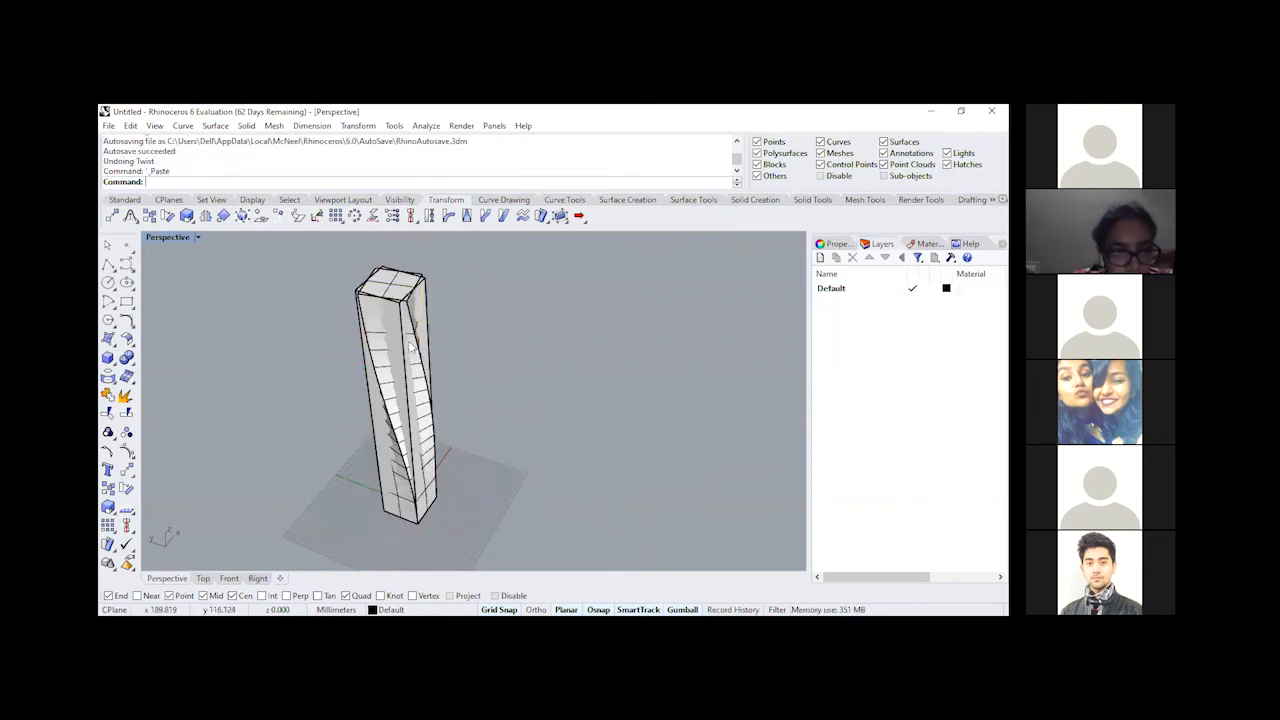
{"action": "left_click", "coordinate": [377, 378]}
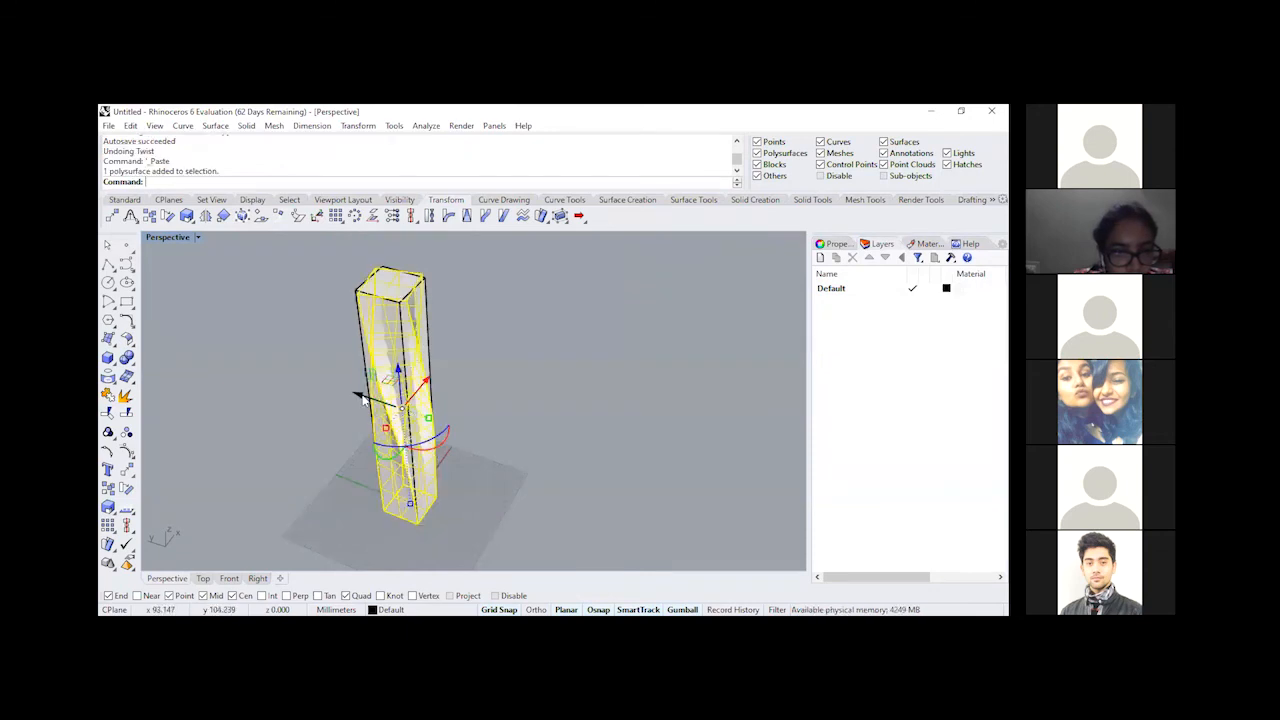
{"action": "left_click_drag", "start_coordinate": [362, 398], "coordinate": [232, 367]}
{"action": "left_click", "coordinate": [370, 489]}
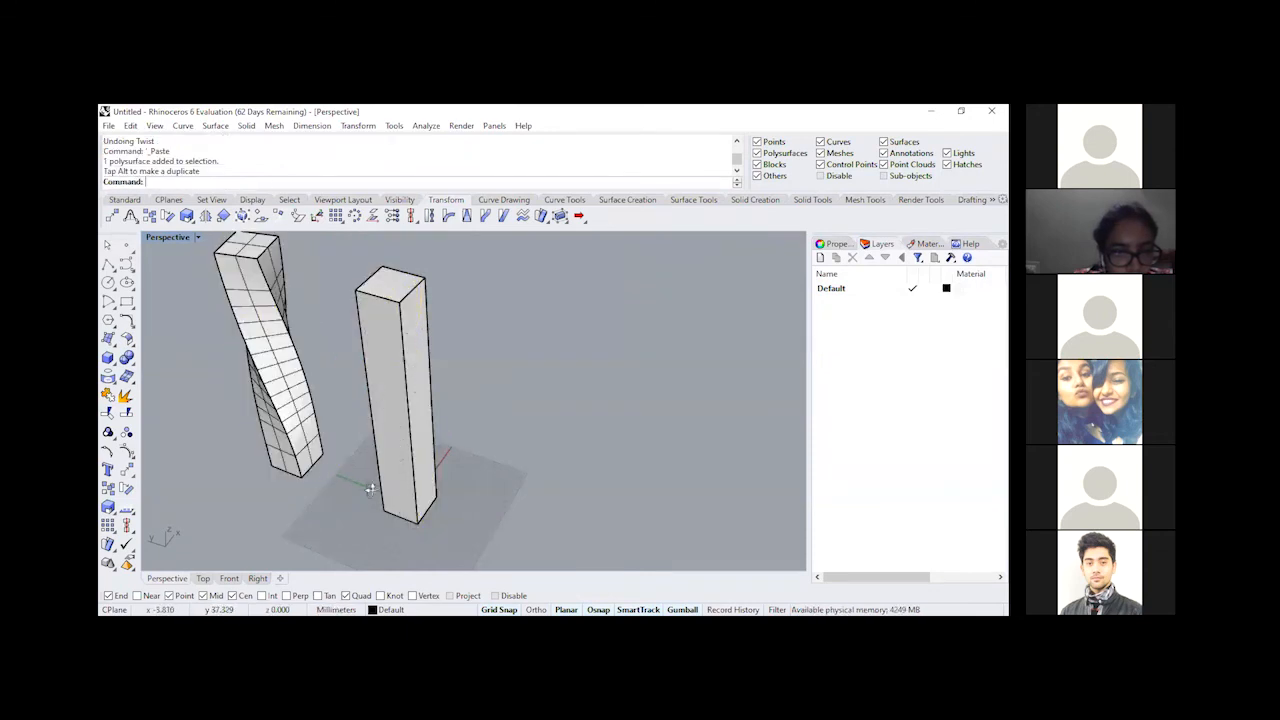
{"action": "right_click_drag", "start_coordinate": [370, 489], "coordinate": [371, 509]}
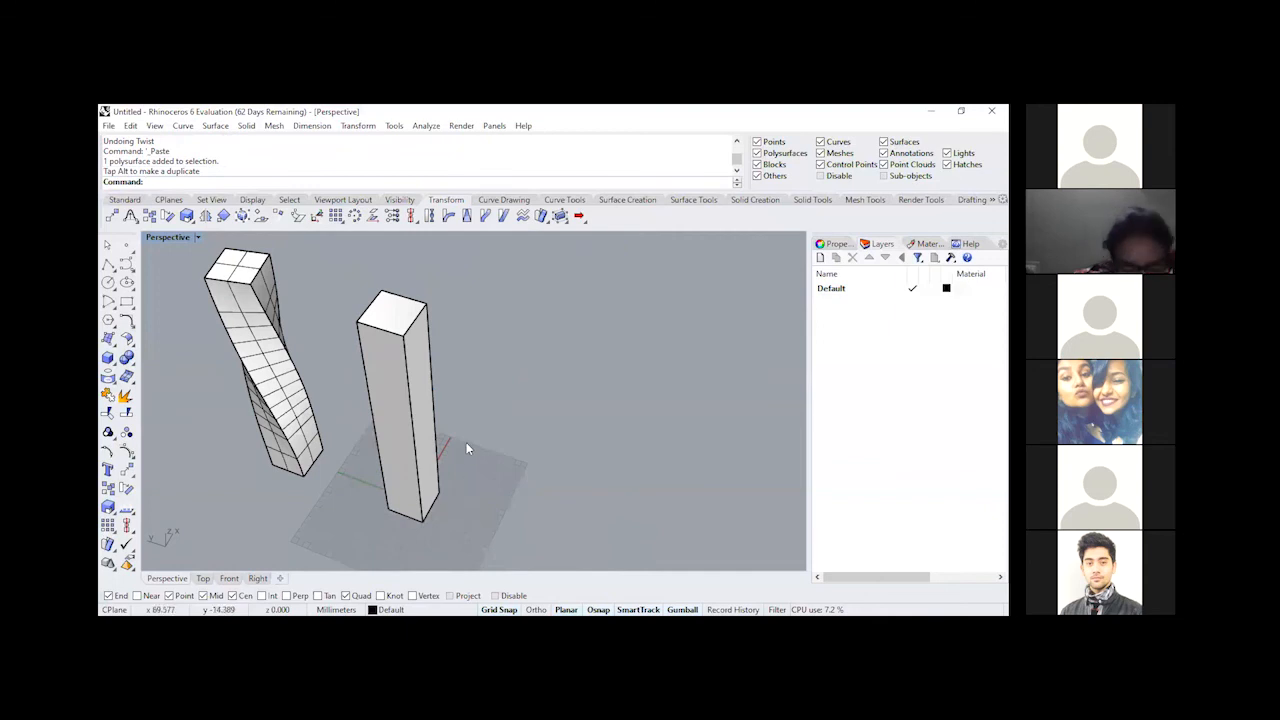
Step: Twist the straight box by -90° about its nearest vertical corner edge, using the two adjacent top corners as reference points
{"action": "left_click", "coordinate": [434, 418]}
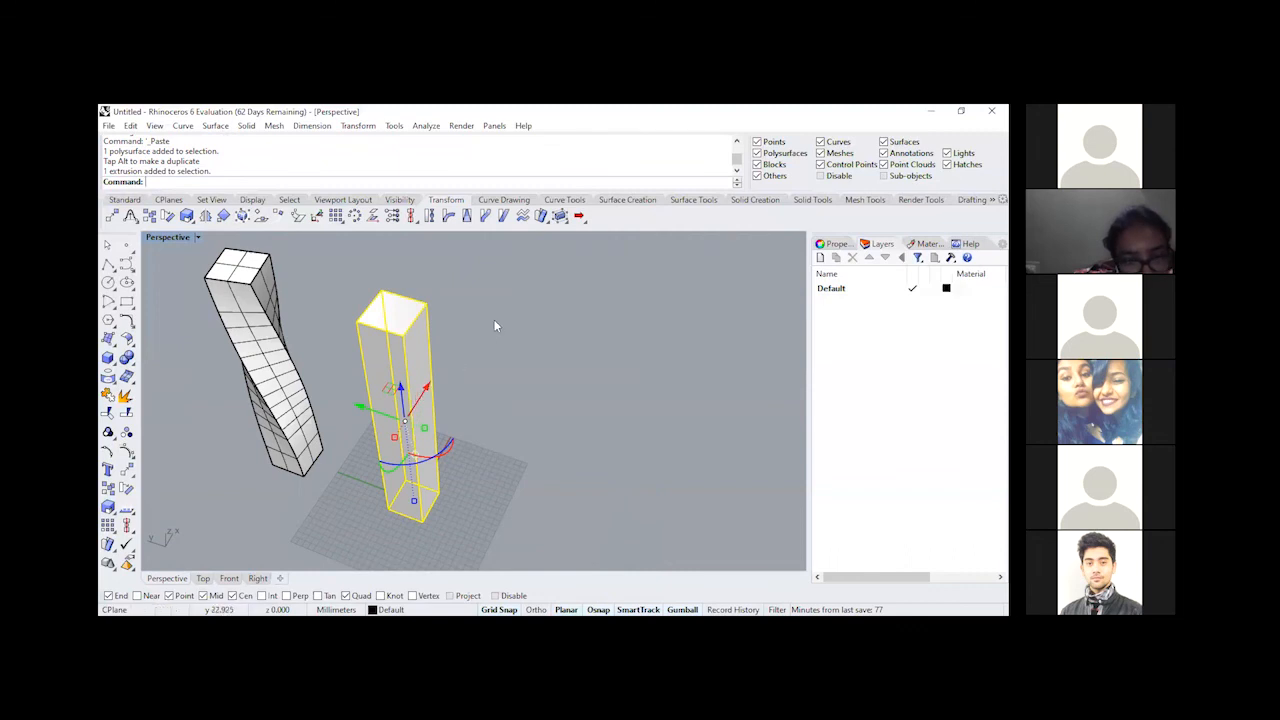
{"action": "left_click", "coordinate": [430, 217]}
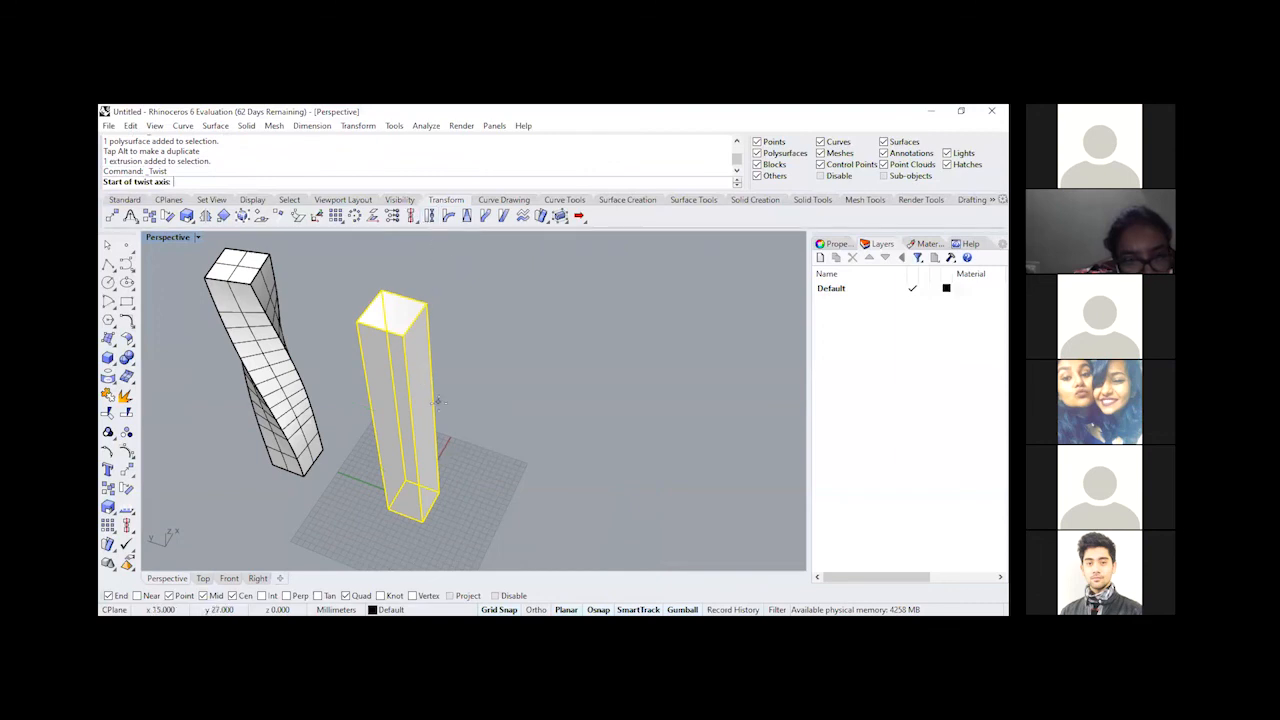
{"action": "left_click", "coordinate": [423, 524]}
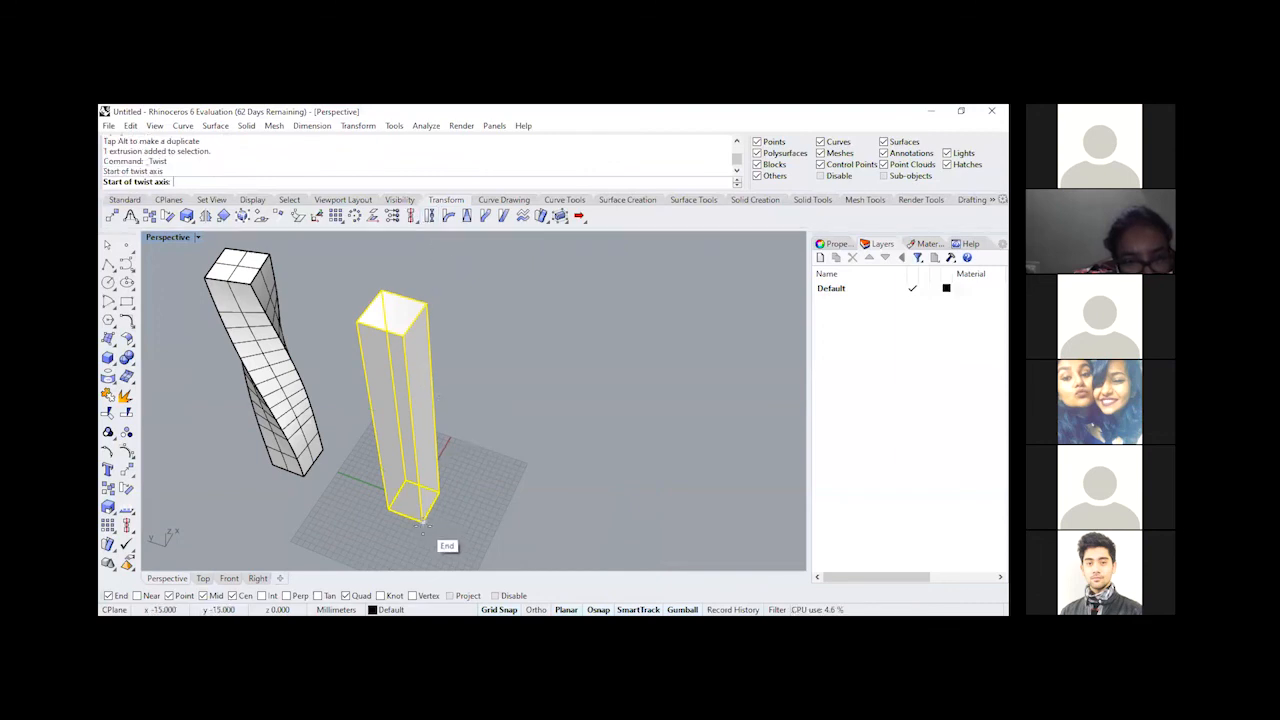
{"action": "left_click", "coordinate": [423, 524]}
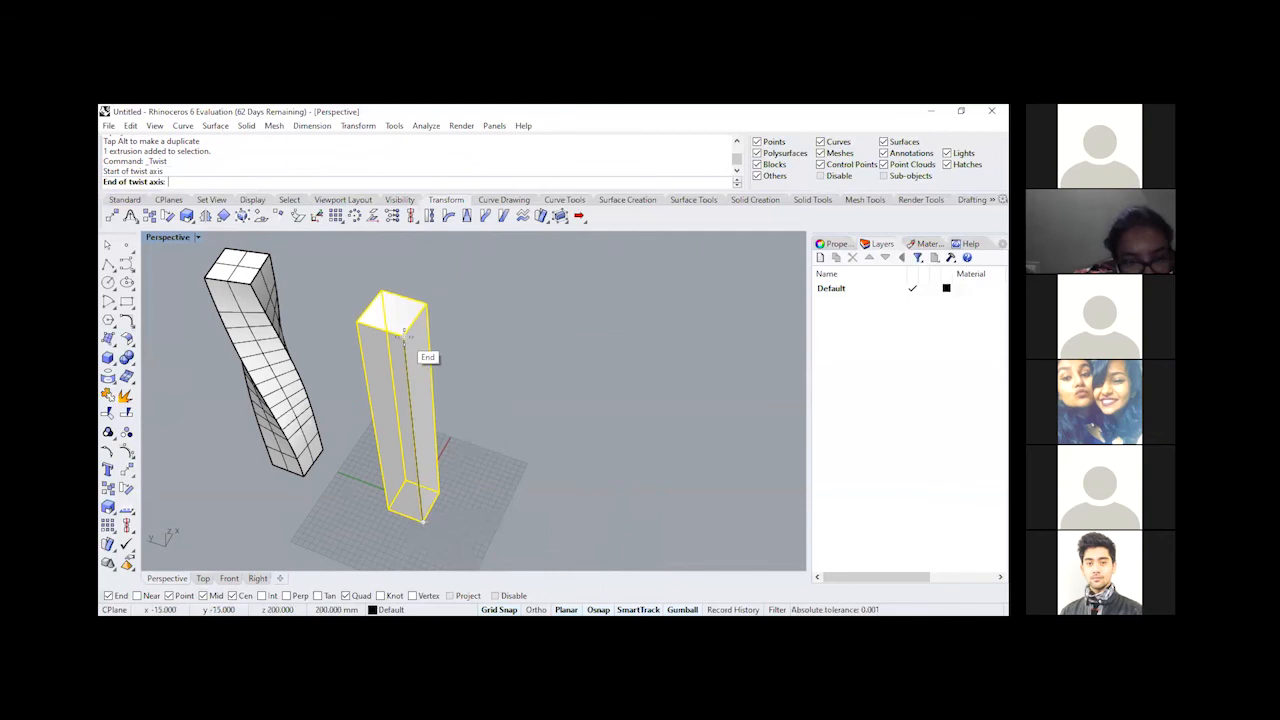
{"action": "left_click", "coordinate": [404, 331]}
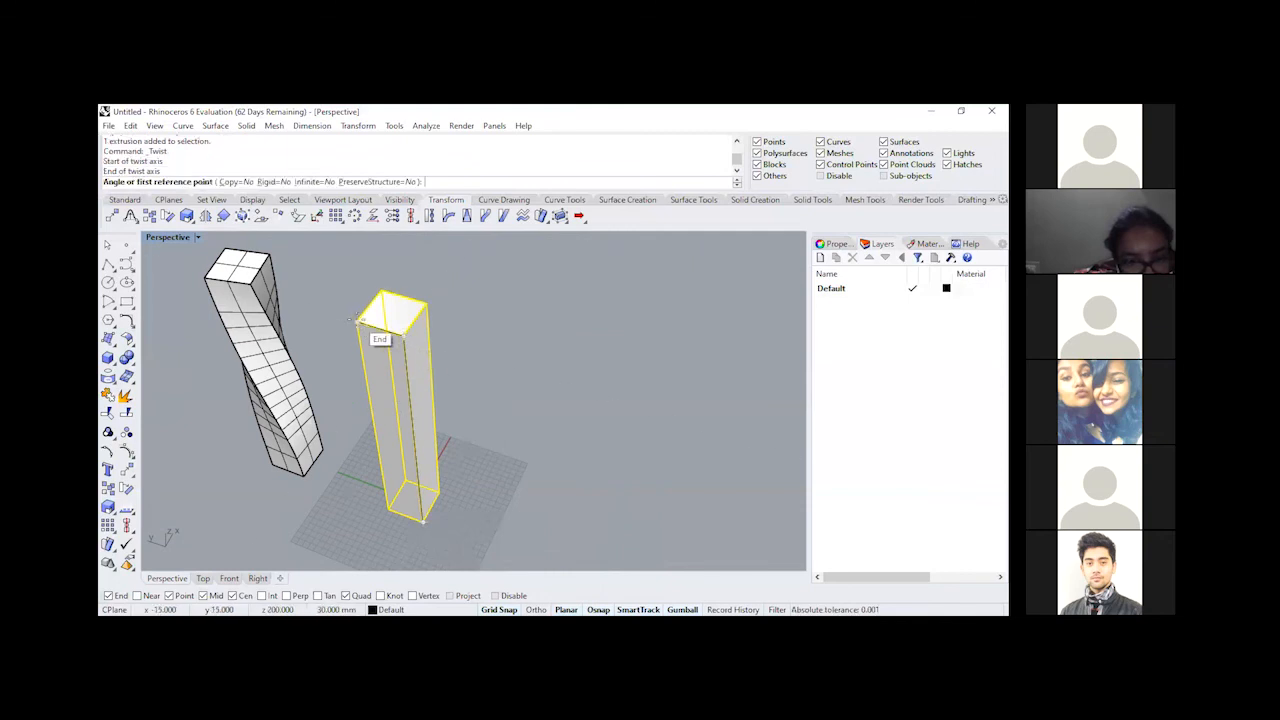
{"action": "left_click", "coordinate": [355, 319]}
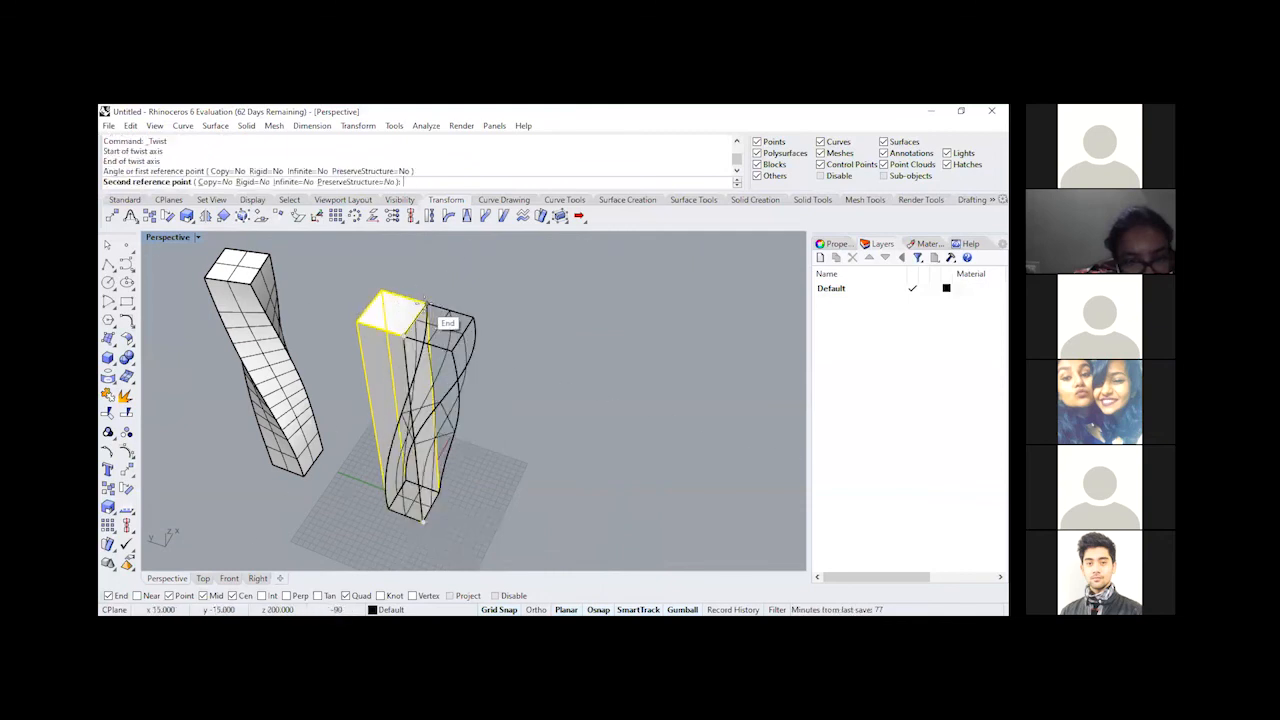
{"action": "left_click", "coordinate": [423, 303]}
{"action": "left_click", "coordinate": [479, 334]}
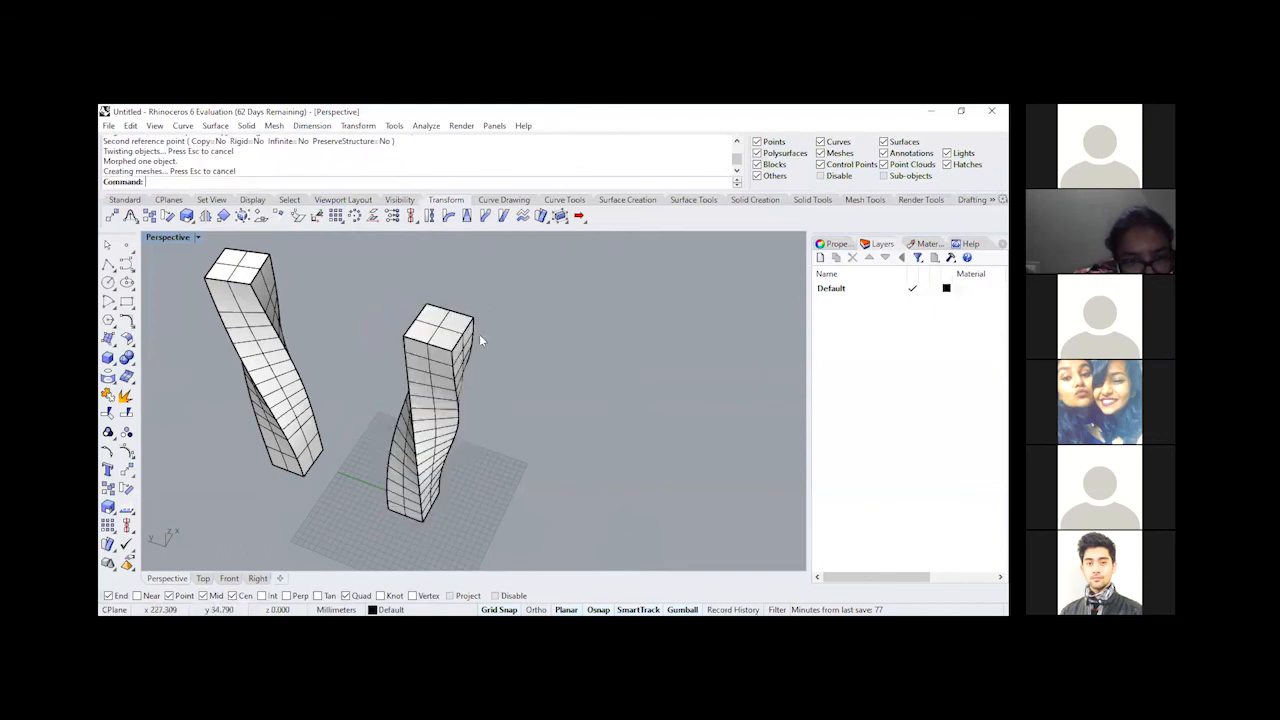
Step: Compare the silhouettes of the two twisted towers from the side and from above
{"action": "right_click_drag", "start_coordinate": [418, 431], "coordinate": [446, 347]}
{"action": "scroll", "coordinate": [358, 481], "scroll_direction": "down", "scroll_amount": 8}
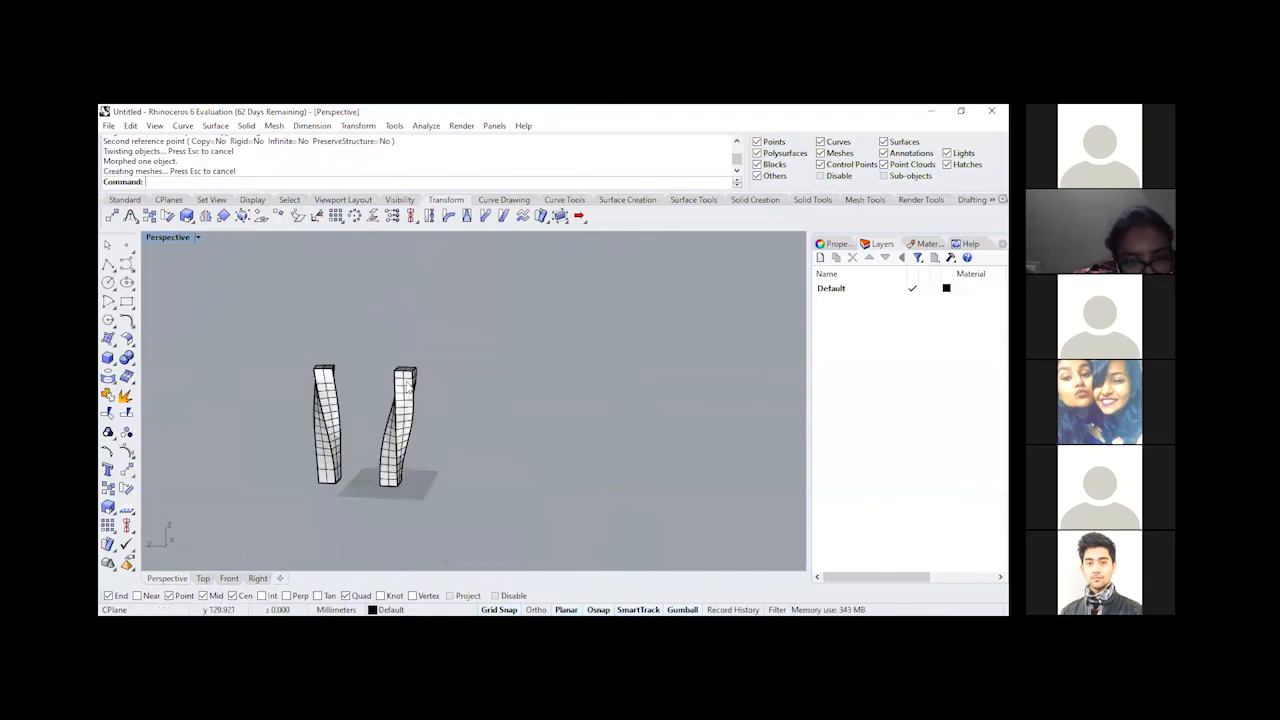
{"action": "scroll", "coordinate": [407, 372], "scroll_direction": "up", "scroll_amount": 4}
{"action": "right_click_drag", "start_coordinate": [387, 420], "coordinate": [405, 367]}
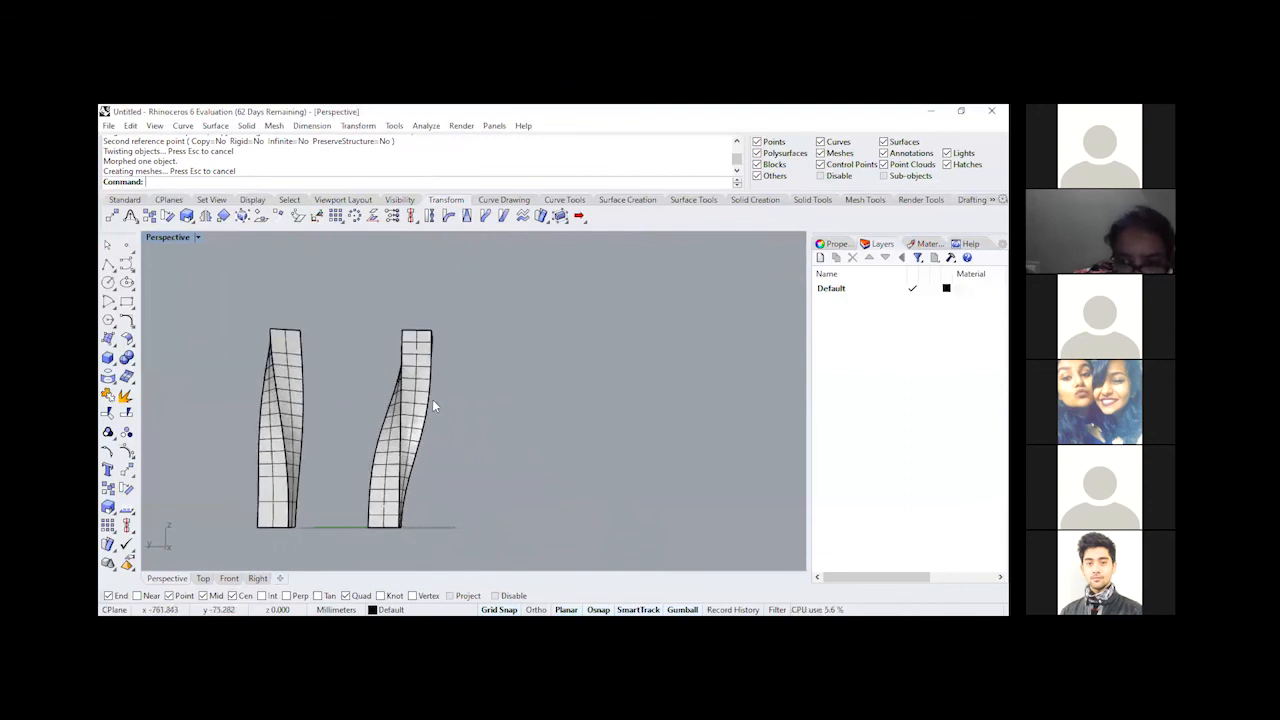
{"action": "right_click_drag", "start_coordinate": [432, 399], "coordinate": [391, 565]}
{"action": "scroll", "coordinate": [390, 562], "scroll_direction": "up", "scroll_amount": 5}
{"action": "scroll", "coordinate": [380, 523], "scroll_direction": "down", "scroll_amount": 4}
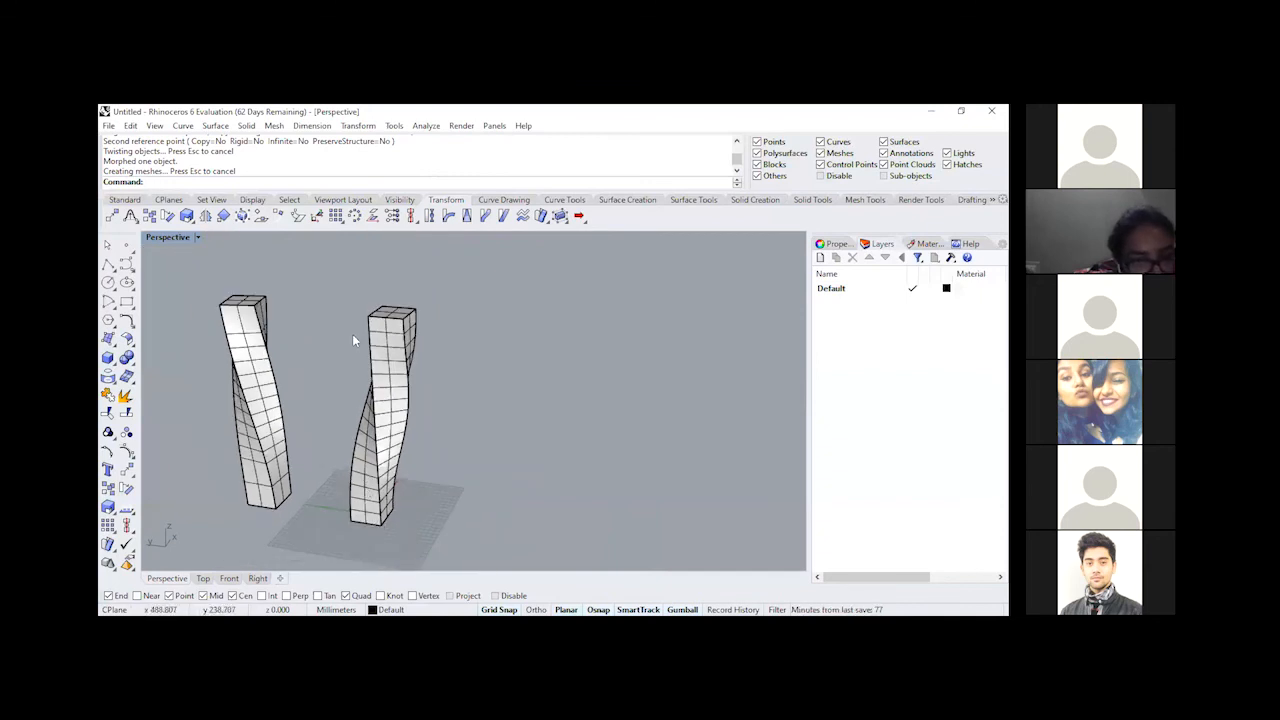
{"action": "right_click_drag", "start_coordinate": [371, 333], "coordinate": [338, 463]}
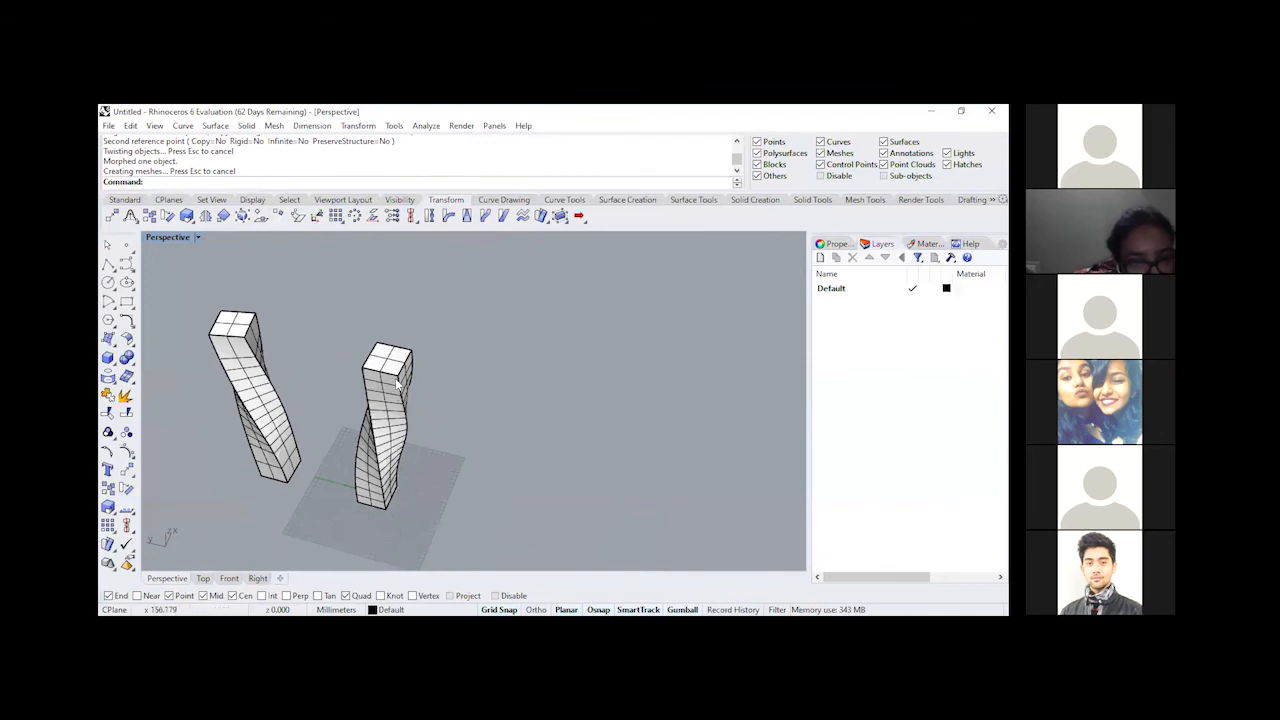
{"action": "scroll", "coordinate": [475, 391], "scroll_direction": "down", "scroll_amount": 3}
{"action": "right_click_drag", "start_coordinate": [418, 388], "coordinate": [400, 484]}
{"action": "scroll", "coordinate": [423, 433], "scroll_direction": "up", "scroll_amount": 5}
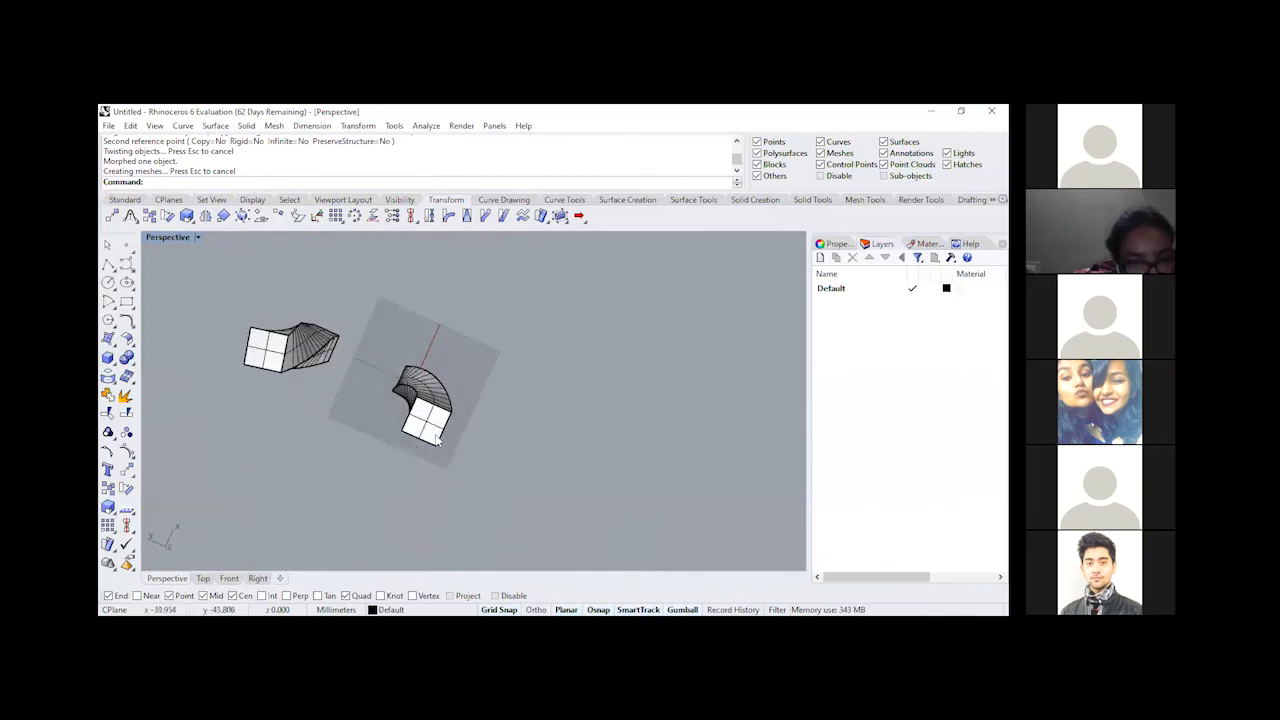
Step: Examine both towers closely from above, comparing how each top face is rotated relative to its base and twist axis
{"action": "right_click_drag", "start_coordinate": [421, 408], "coordinate": [469, 384]}
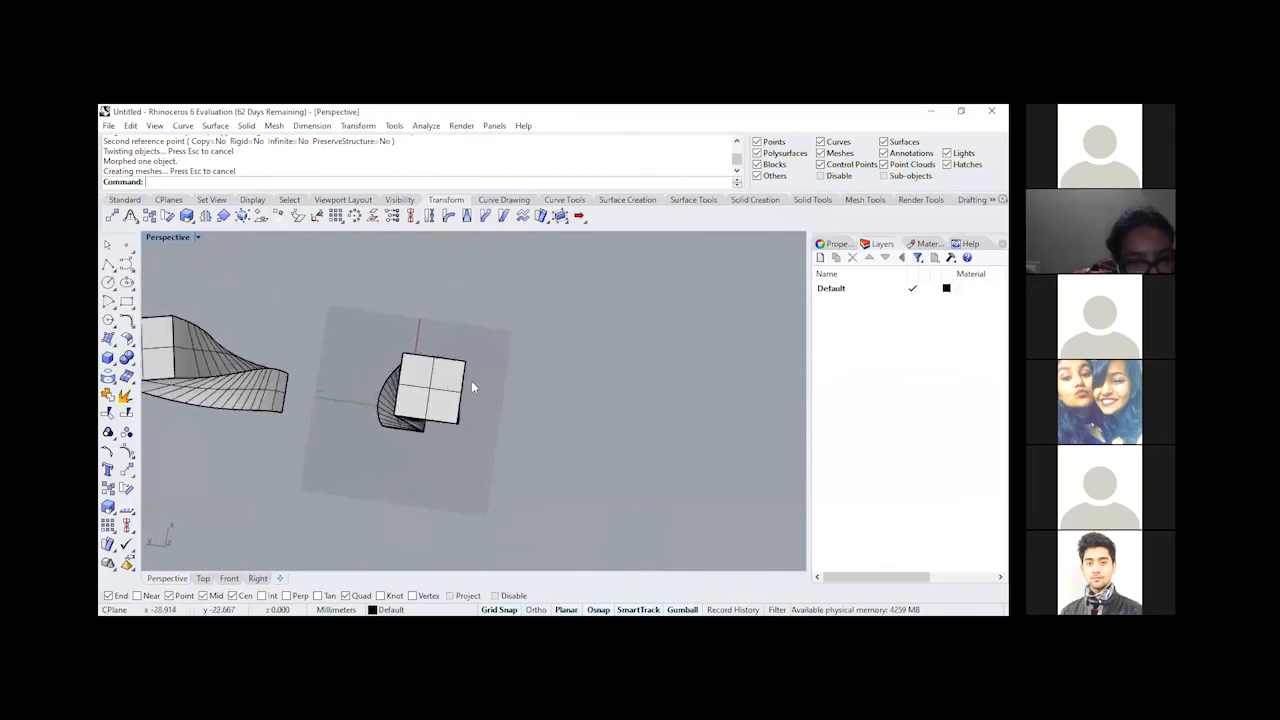
{"action": "scroll", "coordinate": [466, 402], "scroll_direction": "down", "scroll_amount": 3}
{"action": "scroll", "coordinate": [430, 398], "scroll_direction": "up", "scroll_amount": 5}
{"action": "scroll", "coordinate": [430, 396], "scroll_direction": "up", "scroll_amount": 1}
{"action": "scroll", "coordinate": [533, 410], "scroll_direction": "down", "scroll_amount": 3}
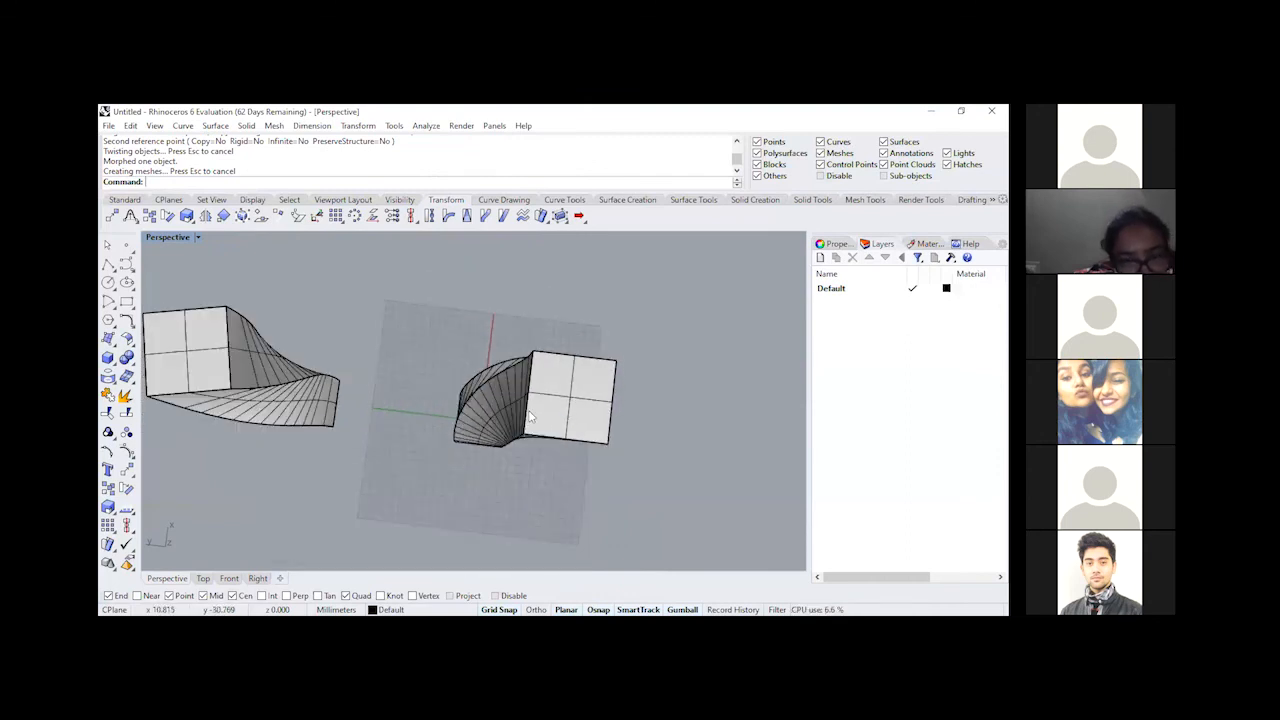
{"action": "scroll", "coordinate": [520, 428], "scroll_direction": "up", "scroll_amount": 5}
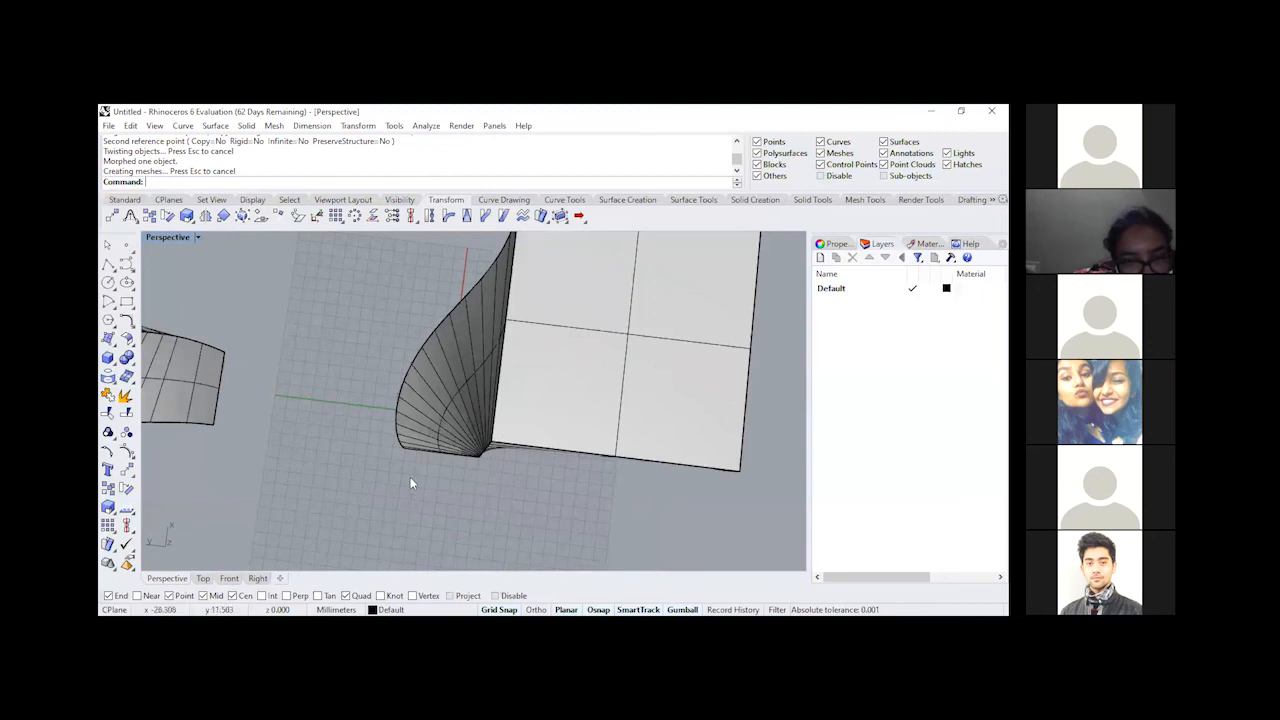
{"action": "scroll", "coordinate": [411, 483], "scroll_direction": "down", "scroll_amount": 3}
{"action": "right_click_drag", "start_coordinate": [516, 460], "coordinate": [467, 412]}
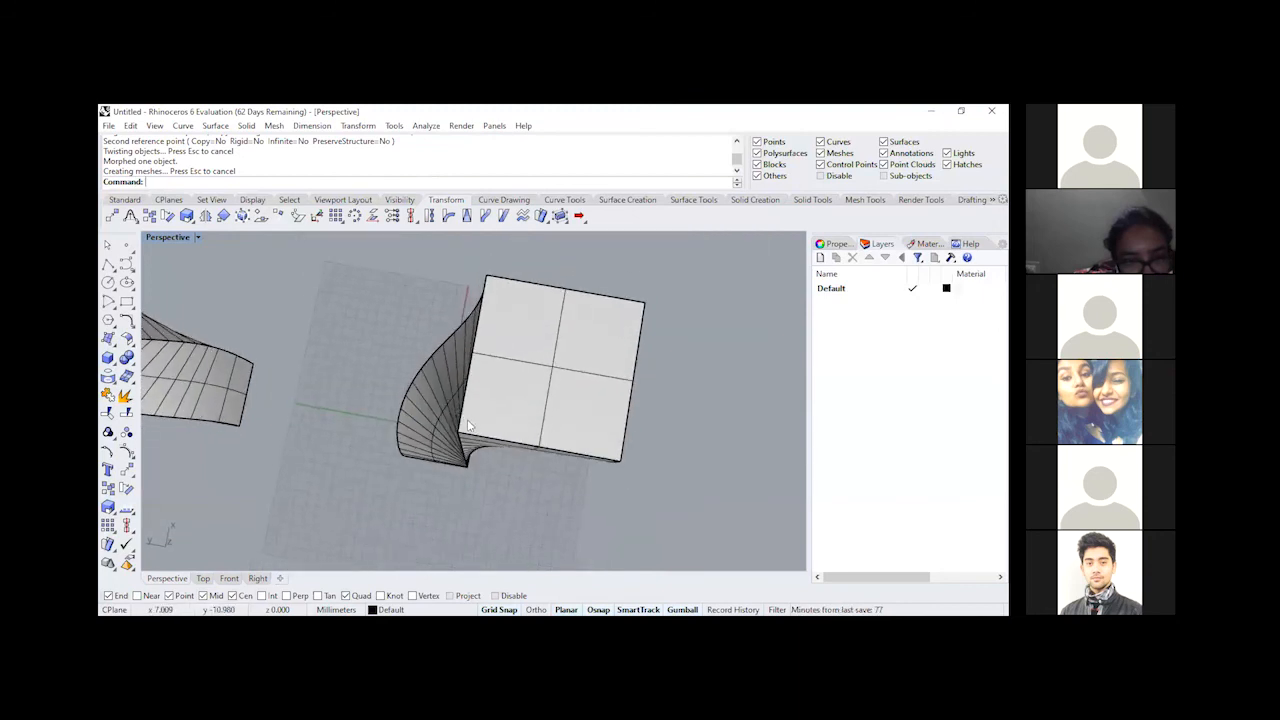
{"action": "scroll", "coordinate": [460, 435], "scroll_direction": "down", "scroll_amount": 4}
{"action": "scroll", "coordinate": [482, 446], "scroll_direction": "down", "scroll_amount": 3}
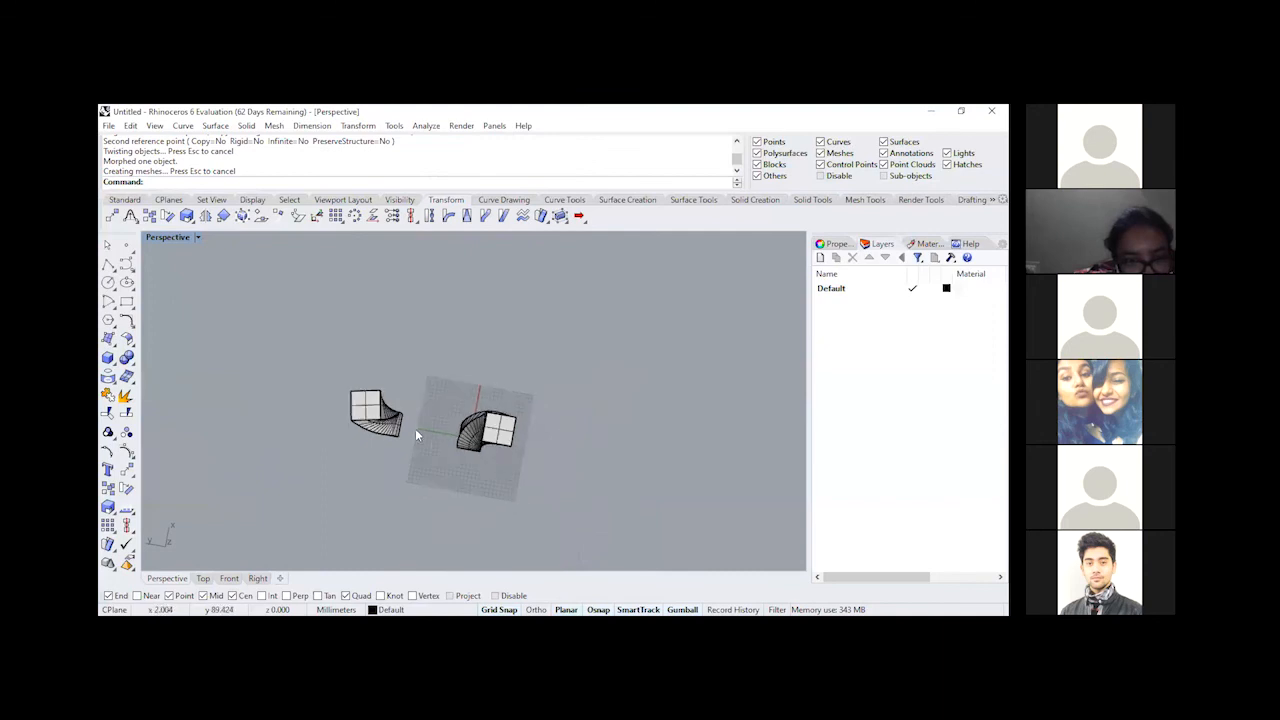
{"action": "scroll", "coordinate": [361, 418], "scroll_direction": "up", "scroll_amount": 7}
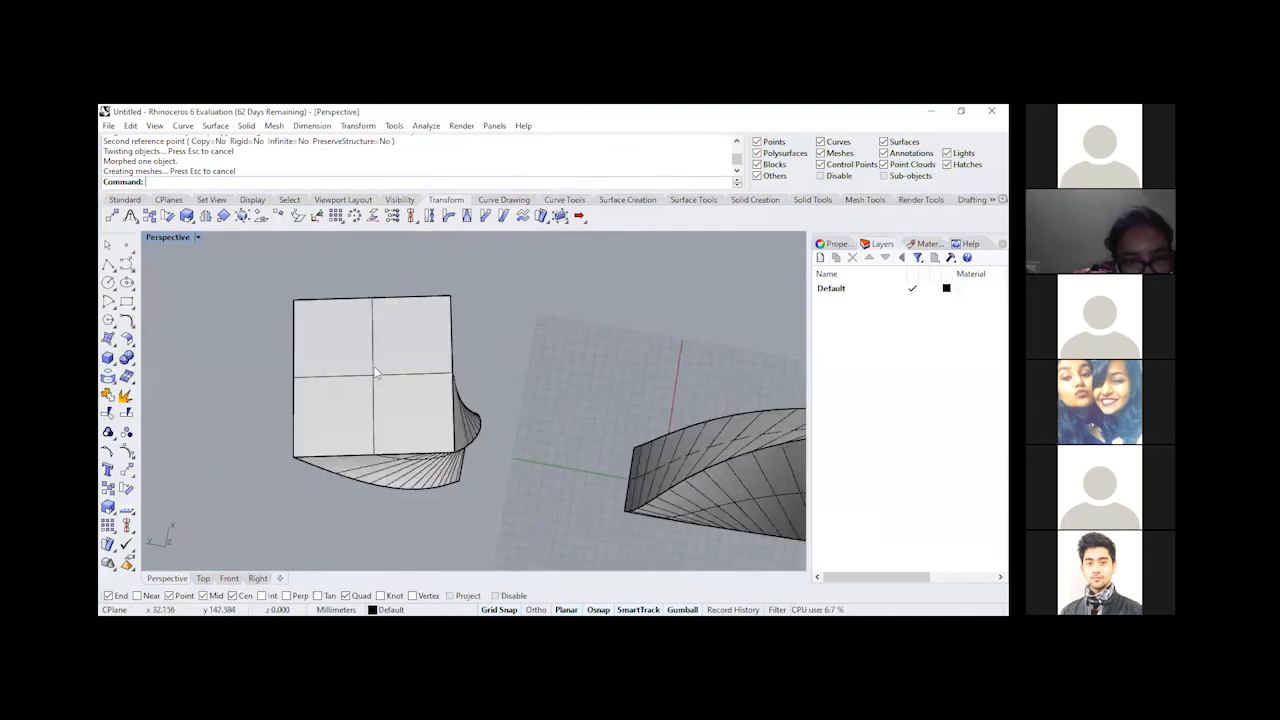
{"action": "scroll", "coordinate": [379, 388], "scroll_direction": "down", "scroll_amount": 9}
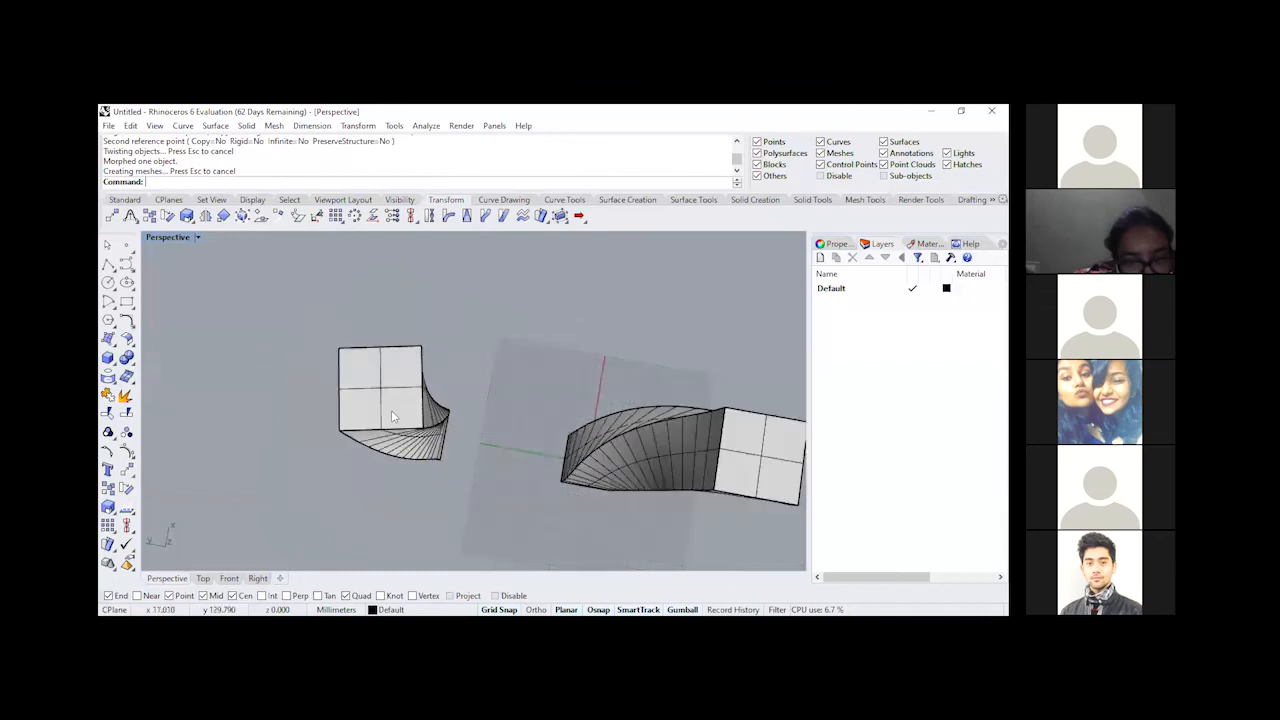
{"action": "right_click_drag", "start_coordinate": [440, 462], "coordinate": [572, 432]}
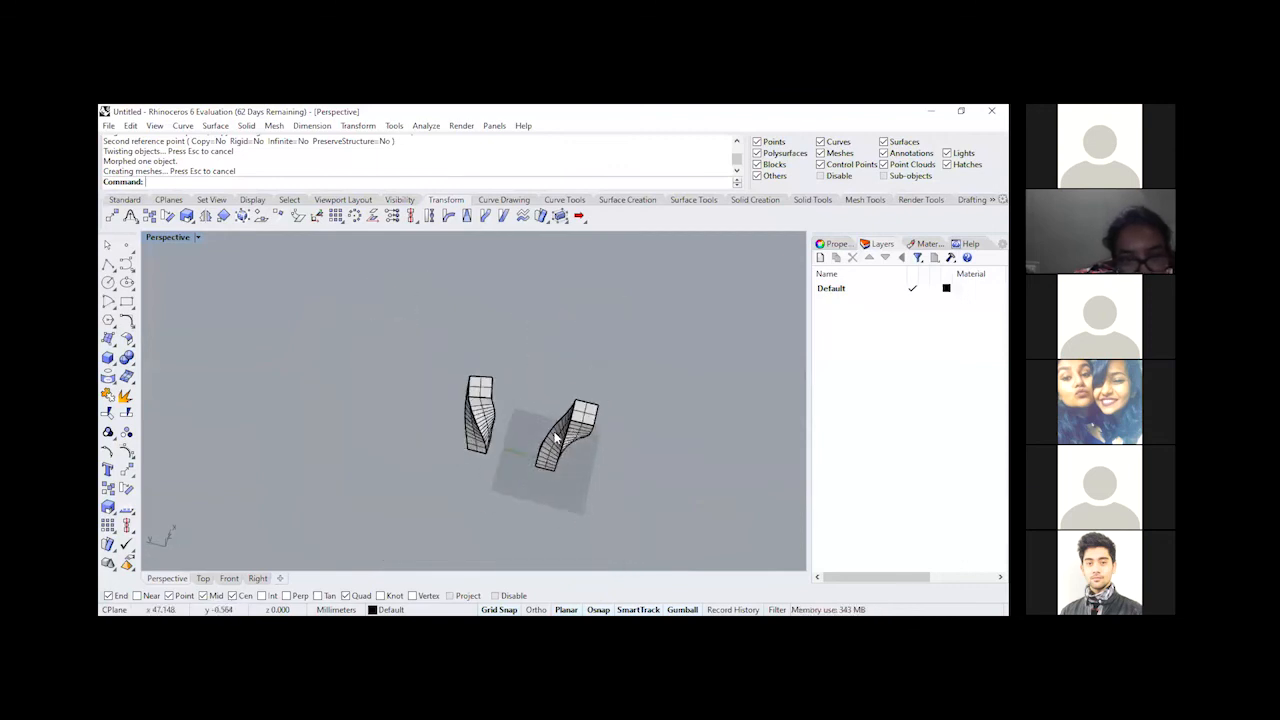
{"action": "scroll", "coordinate": [555, 437], "scroll_direction": "up", "scroll_amount": 4}
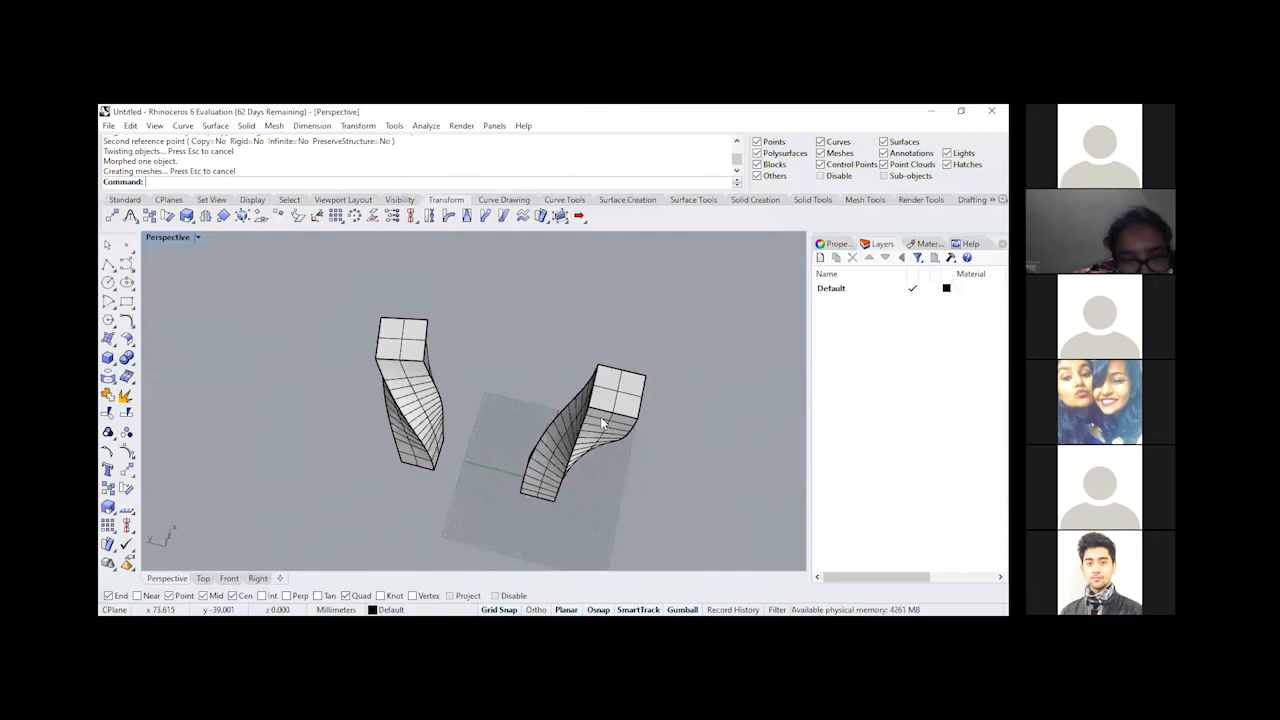
Step: Undo the twist about the corner edge to restore the straight box
{"action": "key", "text": "ctrl+z"}
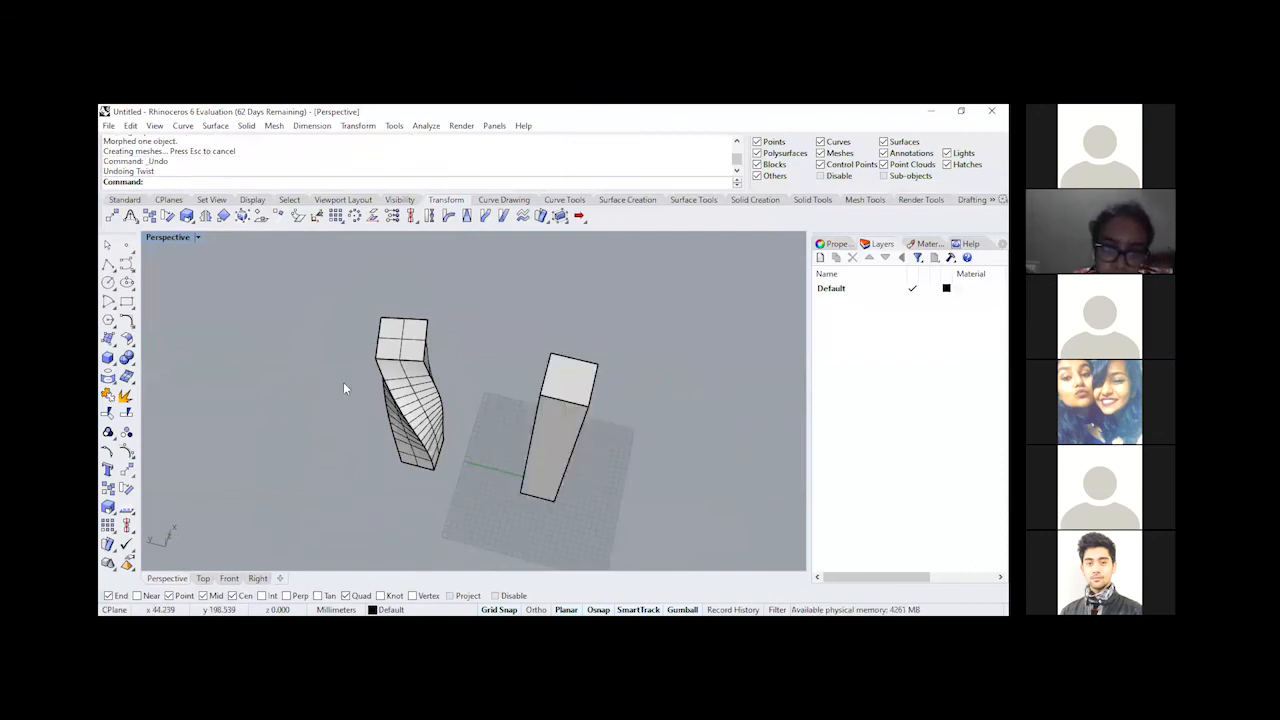
{"action": "scroll", "coordinate": [344, 383], "scroll_direction": "down", "scroll_amount": 2}
{"action": "scroll", "coordinate": [557, 405], "scroll_direction": "up", "scroll_amount": 2}
{"action": "right_click_drag", "start_coordinate": [491, 443], "coordinate": [357, 351]}
Step: Try to bend the twisted tower along a spine from a point beside its lower half to a point above its top
{"action": "left_click", "coordinate": [380, 358]}
{"action": "scroll", "coordinate": [380, 358], "scroll_direction": "up", "scroll_amount": 3}
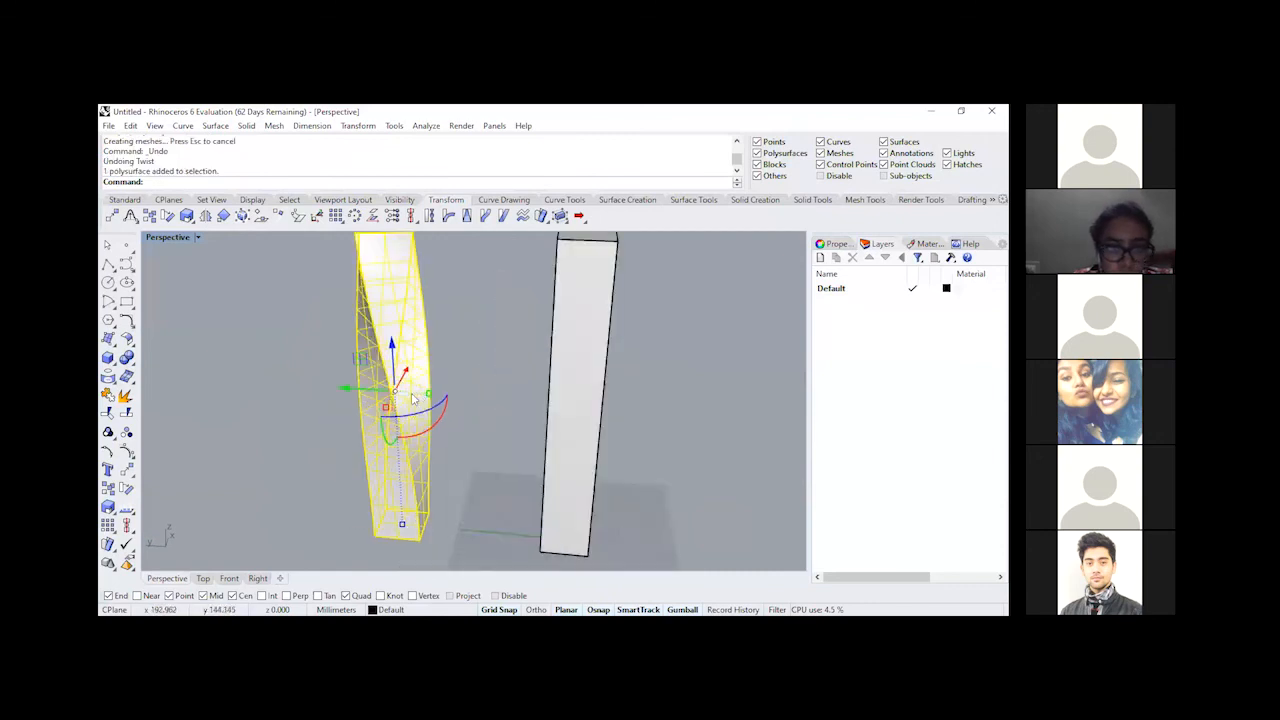
{"action": "scroll", "coordinate": [395, 360], "scroll_direction": "down", "scroll_amount": 3}
{"action": "scroll", "coordinate": [408, 357], "scroll_direction": "up", "scroll_amount": 1}
{"action": "right_click_drag", "start_coordinate": [408, 357], "coordinate": [425, 357]}
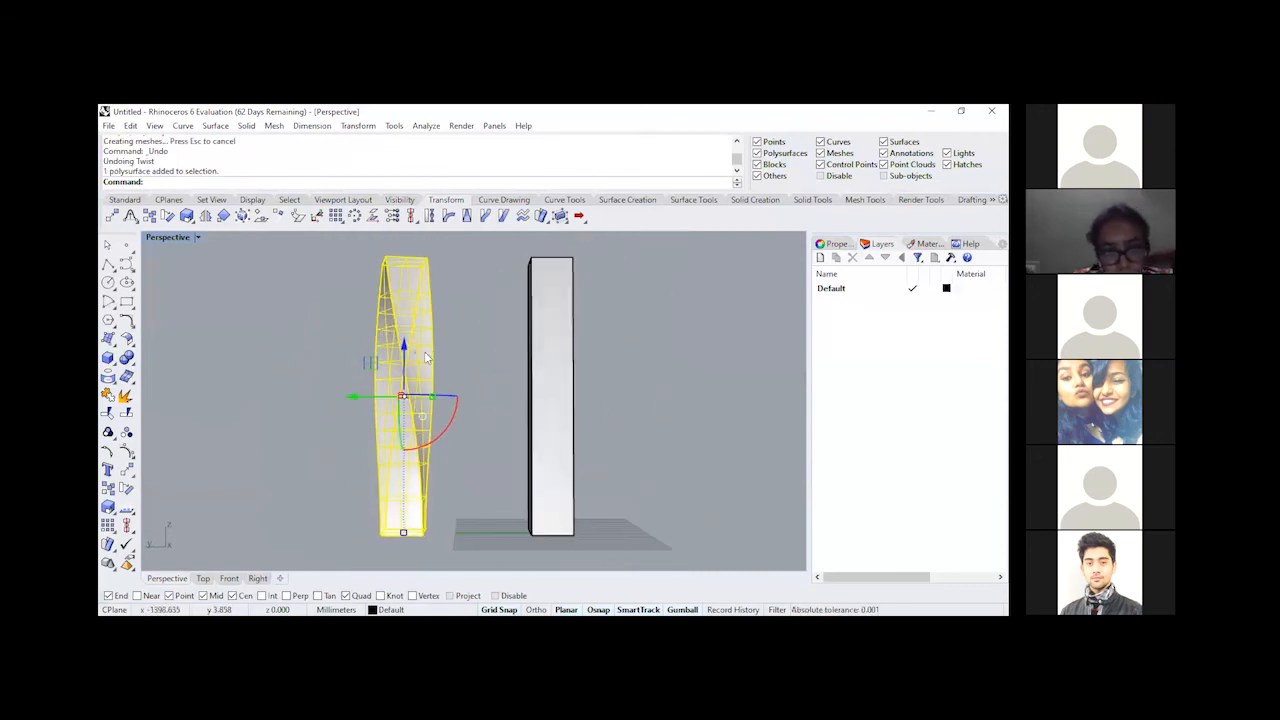
{"action": "left_click", "coordinate": [447, 217]}
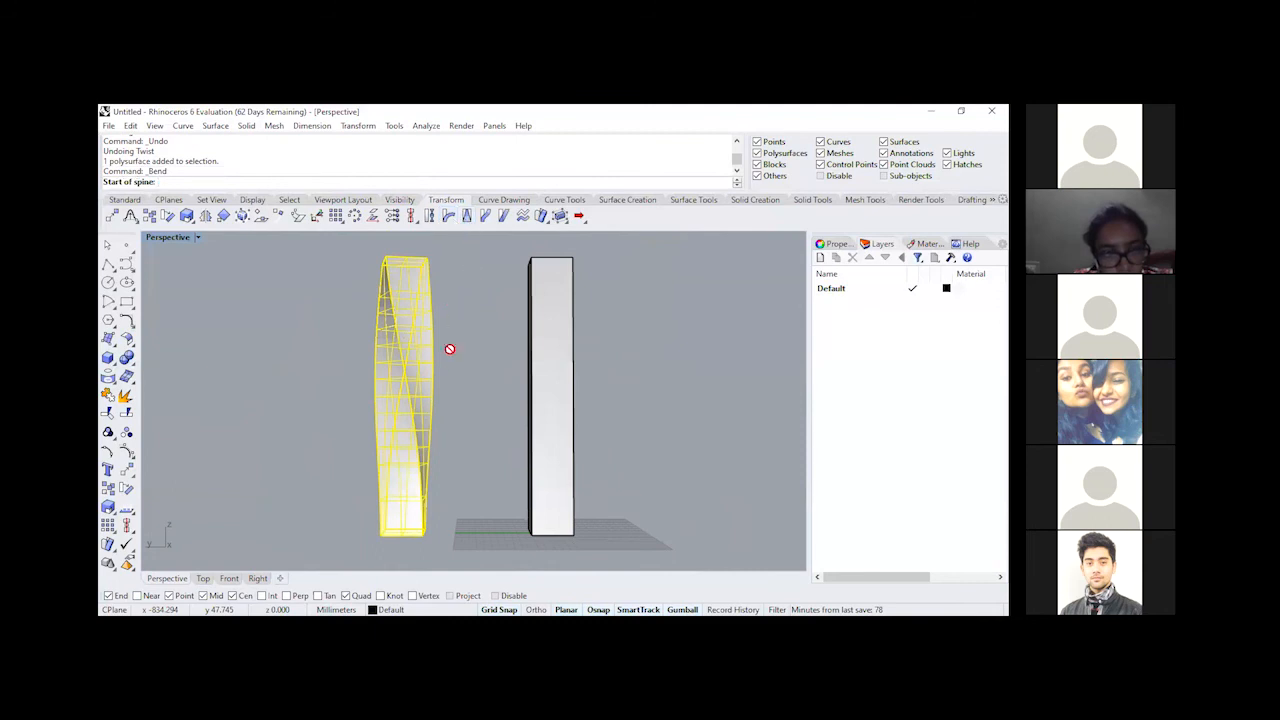
{"action": "left_click", "coordinate": [436, 470]}
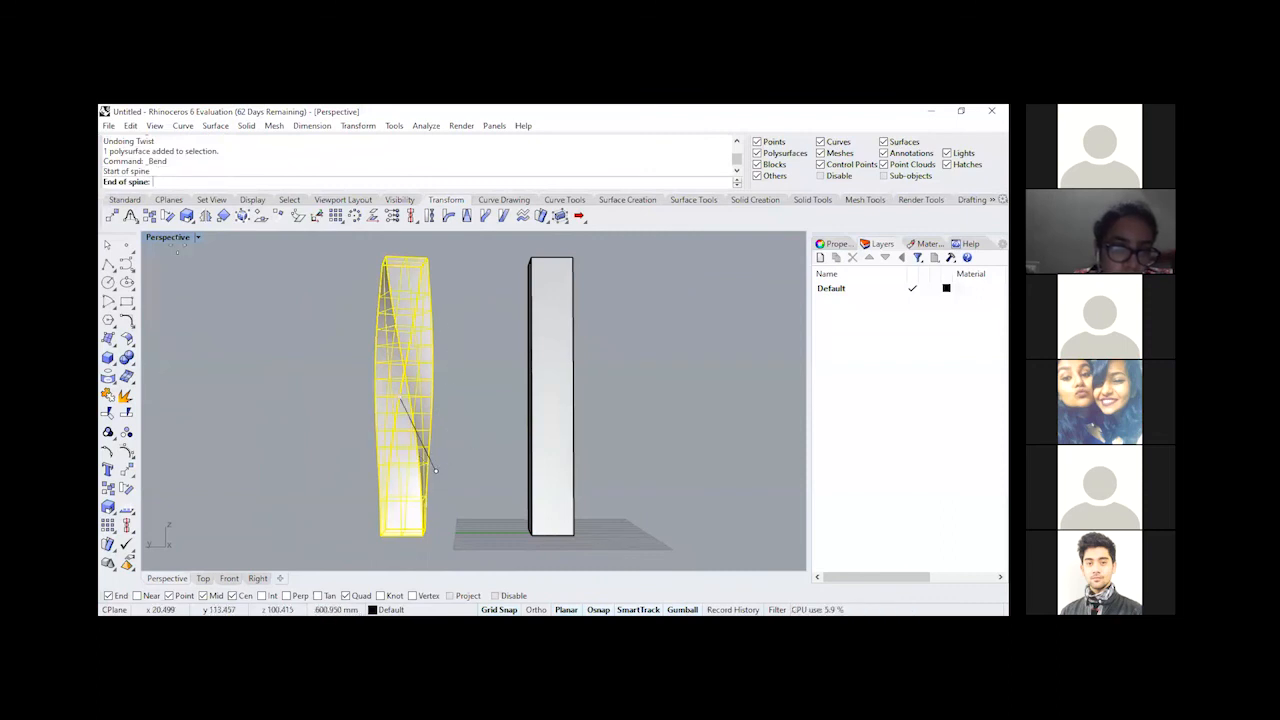
{"action": "double_click", "coordinate": [168, 239]}
{"action": "scroll", "coordinate": [340, 450], "scroll_direction": "down", "scroll_amount": 12}
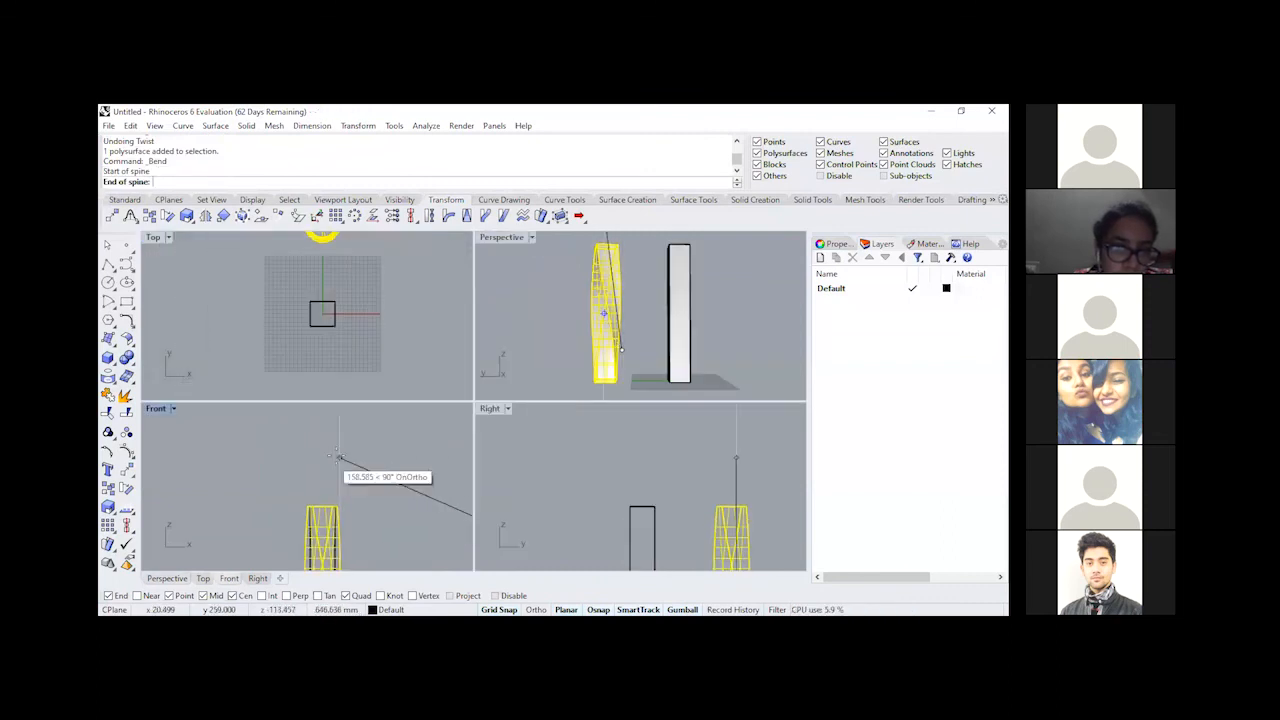
{"action": "scroll", "coordinate": [321, 457], "scroll_direction": "down", "scroll_amount": 6}
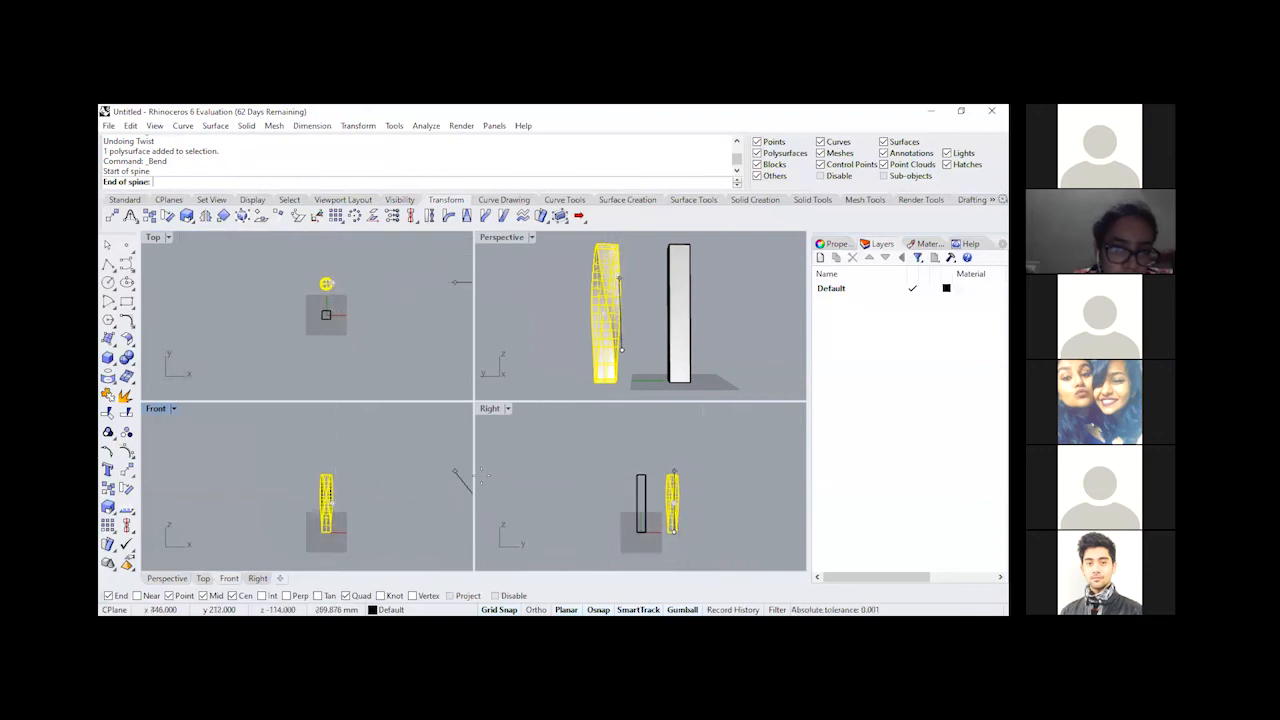
{"action": "scroll", "coordinate": [712, 520], "scroll_direction": "up", "scroll_amount": 6}
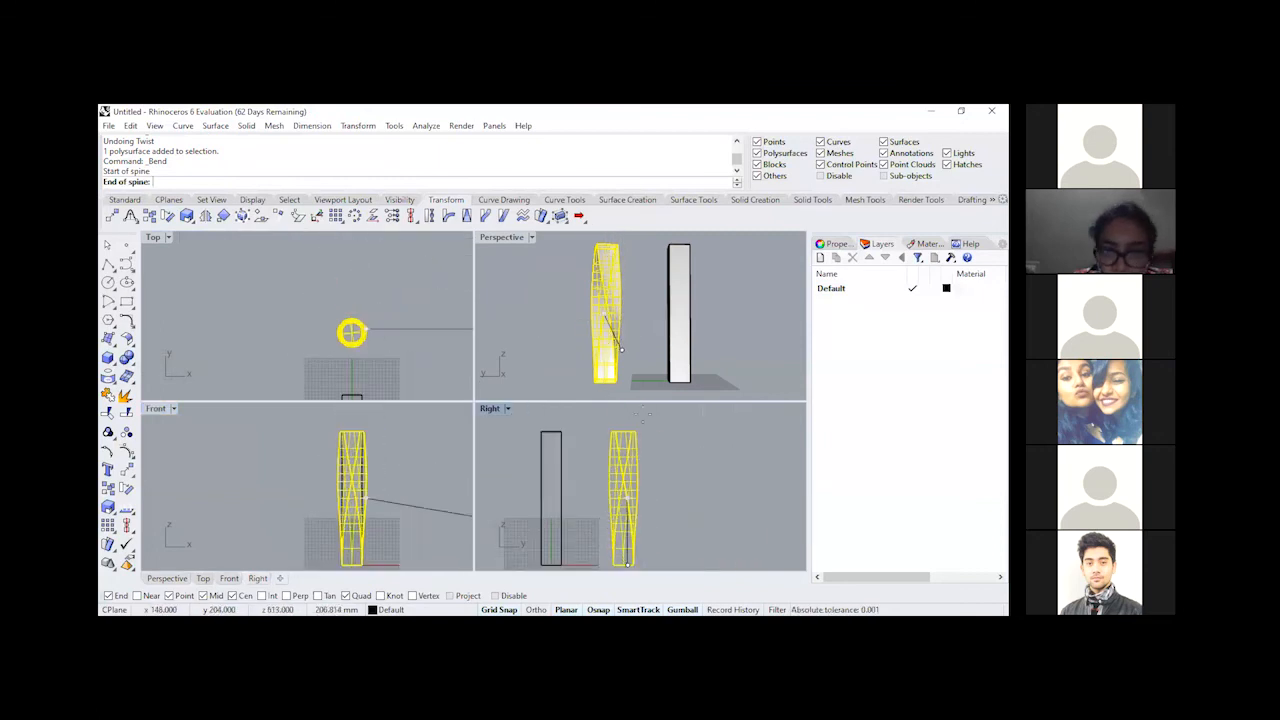
{"action": "left_click", "coordinate": [627, 418]}
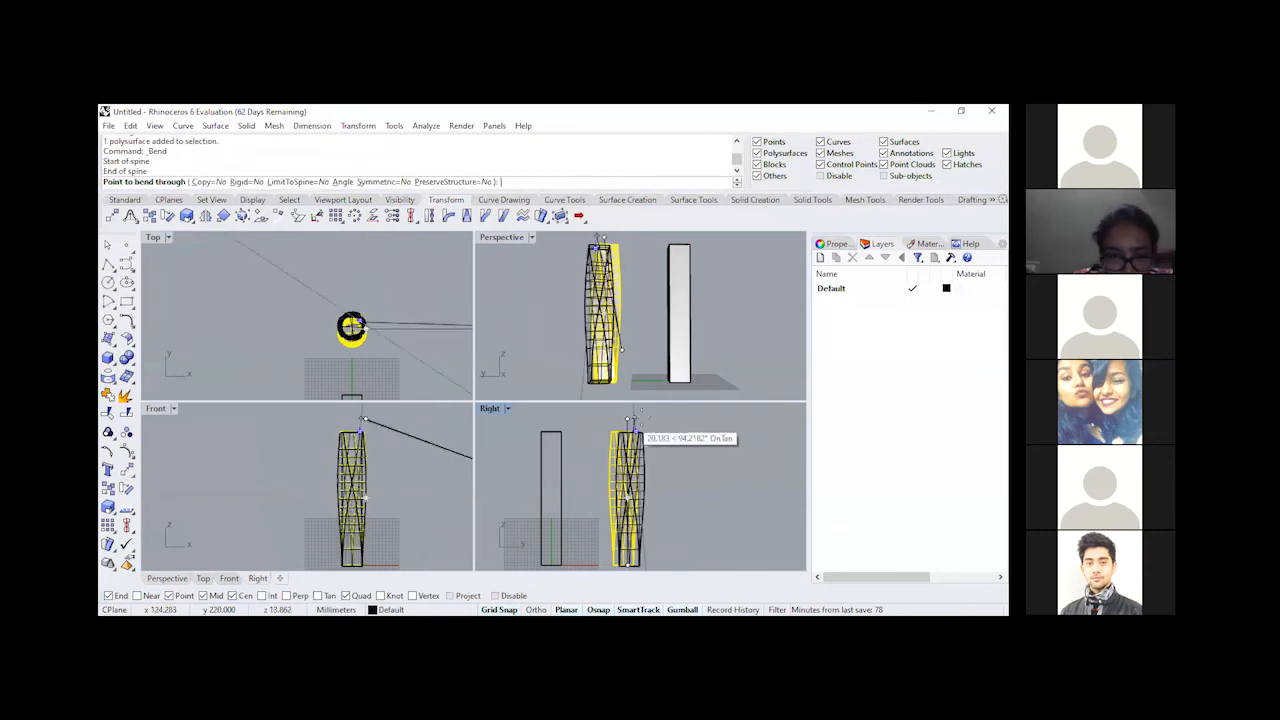
{"action": "left_click", "coordinate": [368, 437]}
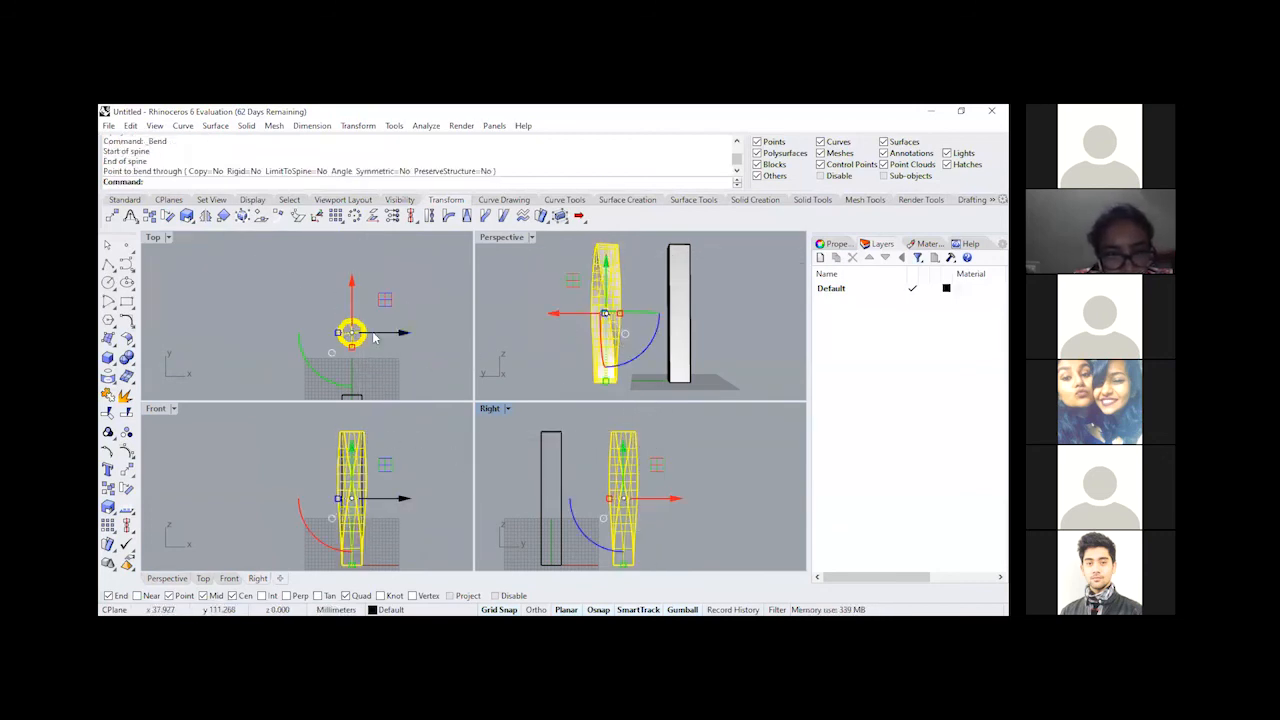
Step: Bend the twisted tower away from the straight box, with the spine running from its base to its top
{"action": "right_click", "coordinate": [645, 396]}
{"action": "left_click", "coordinate": [632, 378]}
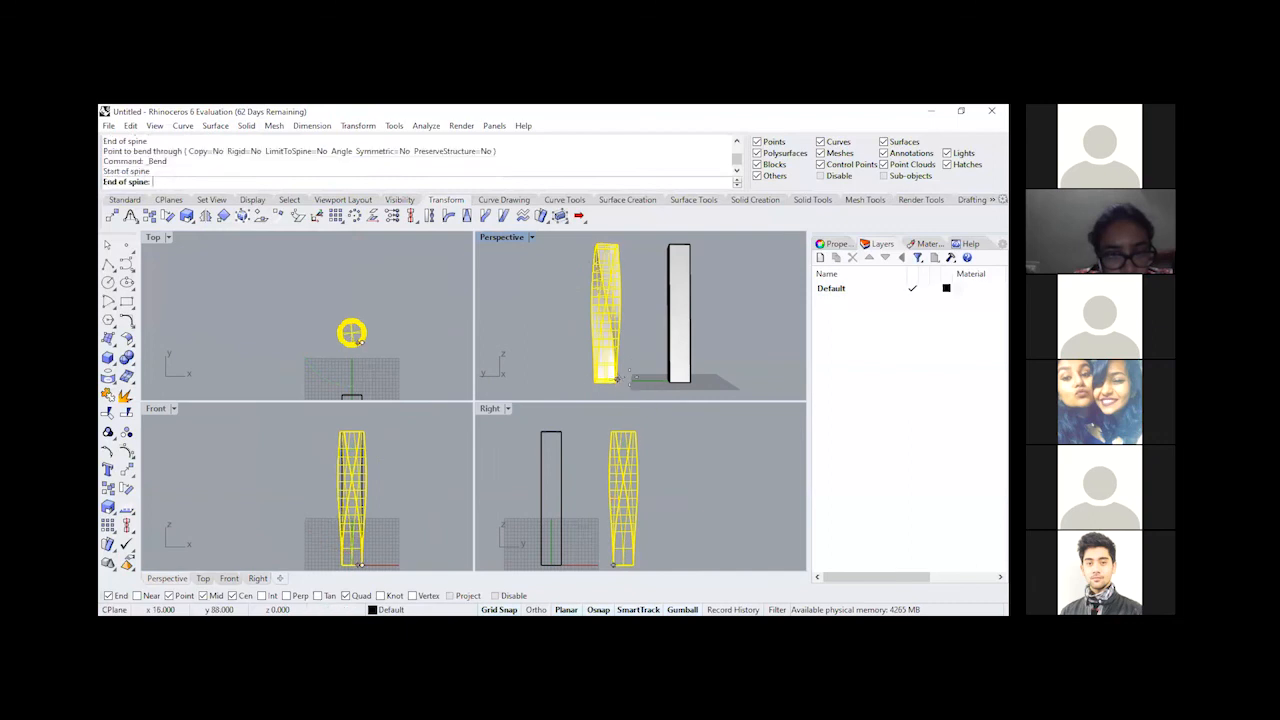
{"action": "left_click", "coordinate": [640, 440]}
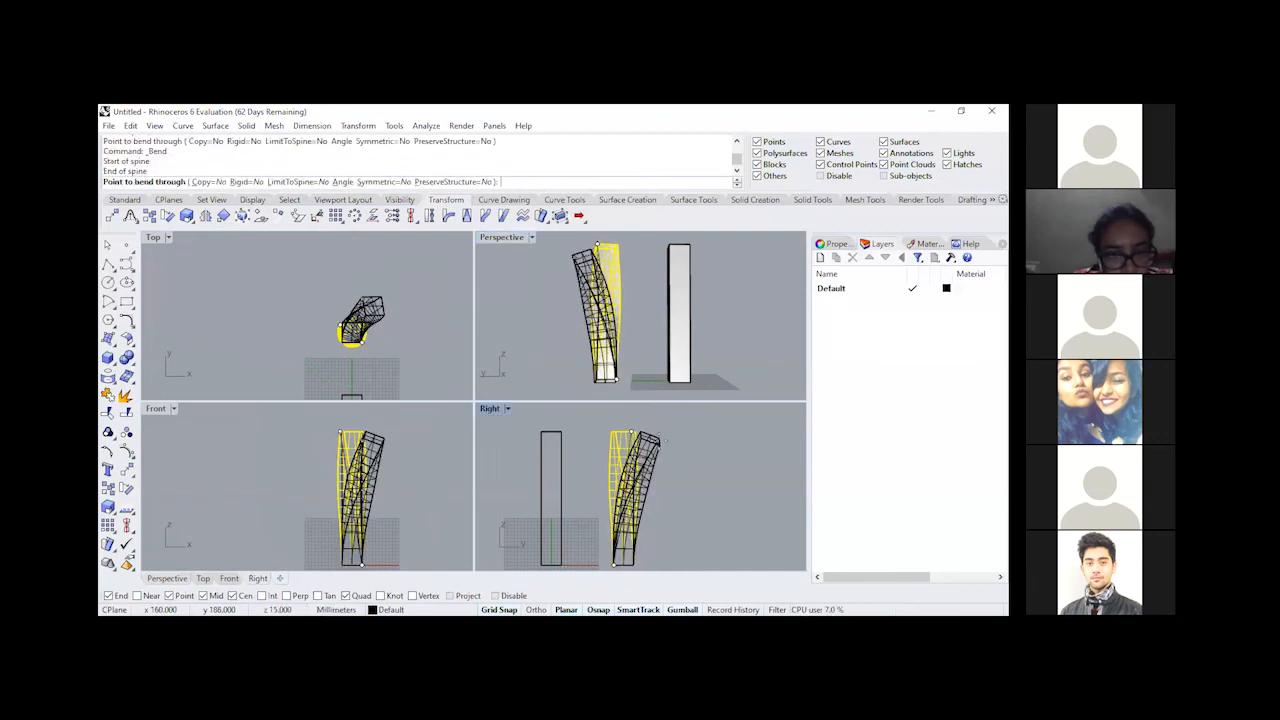
{"action": "left_click", "coordinate": [663, 442]}
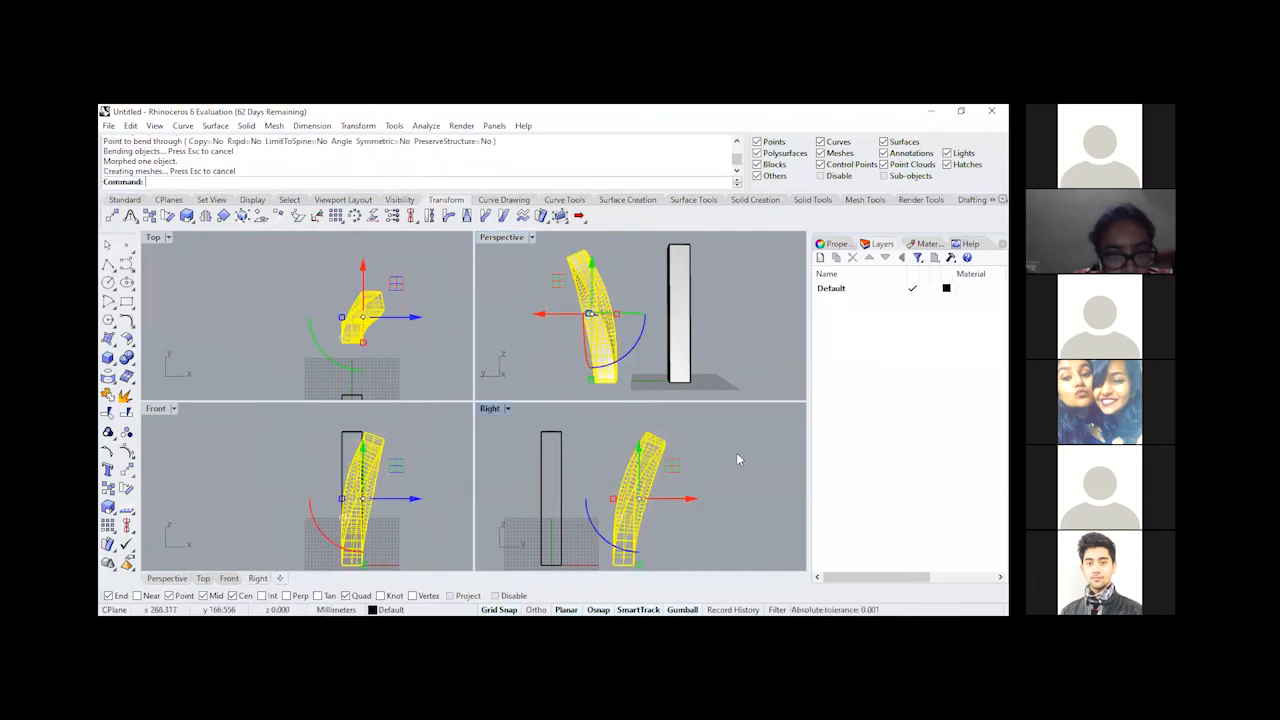
Step: Look at the bent tower from several angles, undo the bend and clear the selection
{"action": "left_click", "coordinate": [724, 500]}
{"action": "right_click_drag", "start_coordinate": [711, 516], "coordinate": [618, 506]}
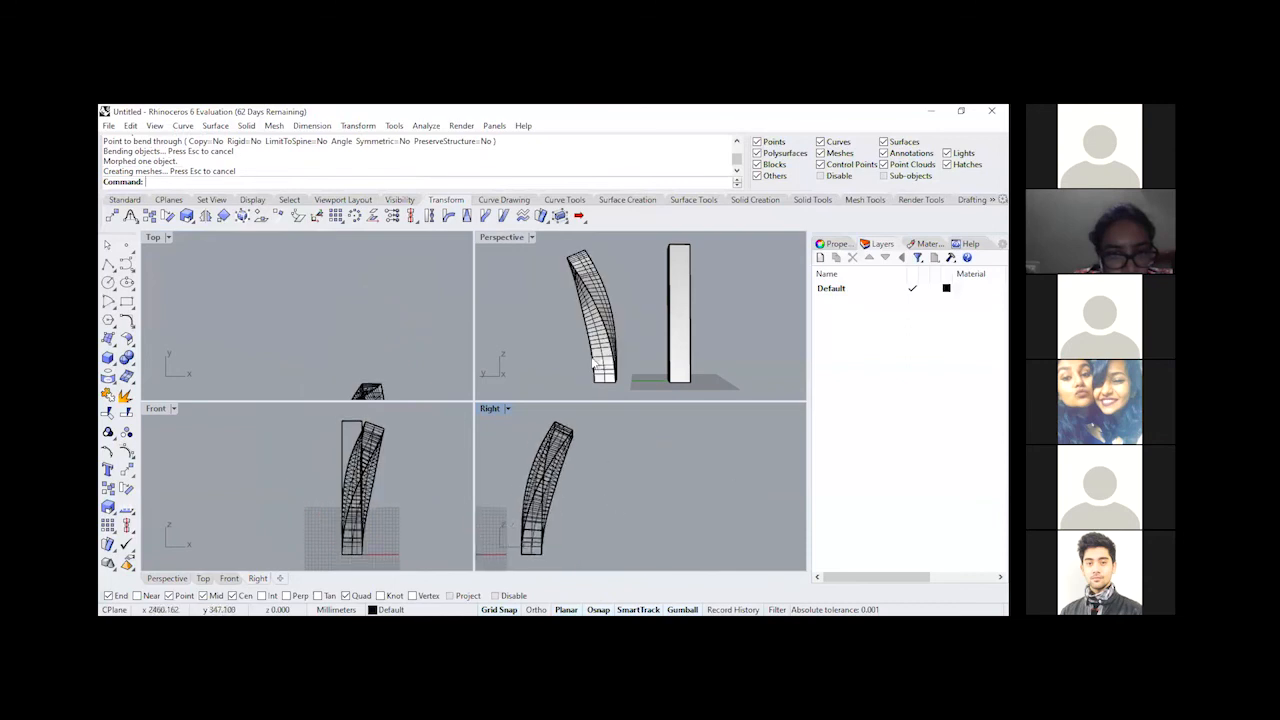
{"action": "right_click_drag", "start_coordinate": [596, 364], "coordinate": [645, 283]}
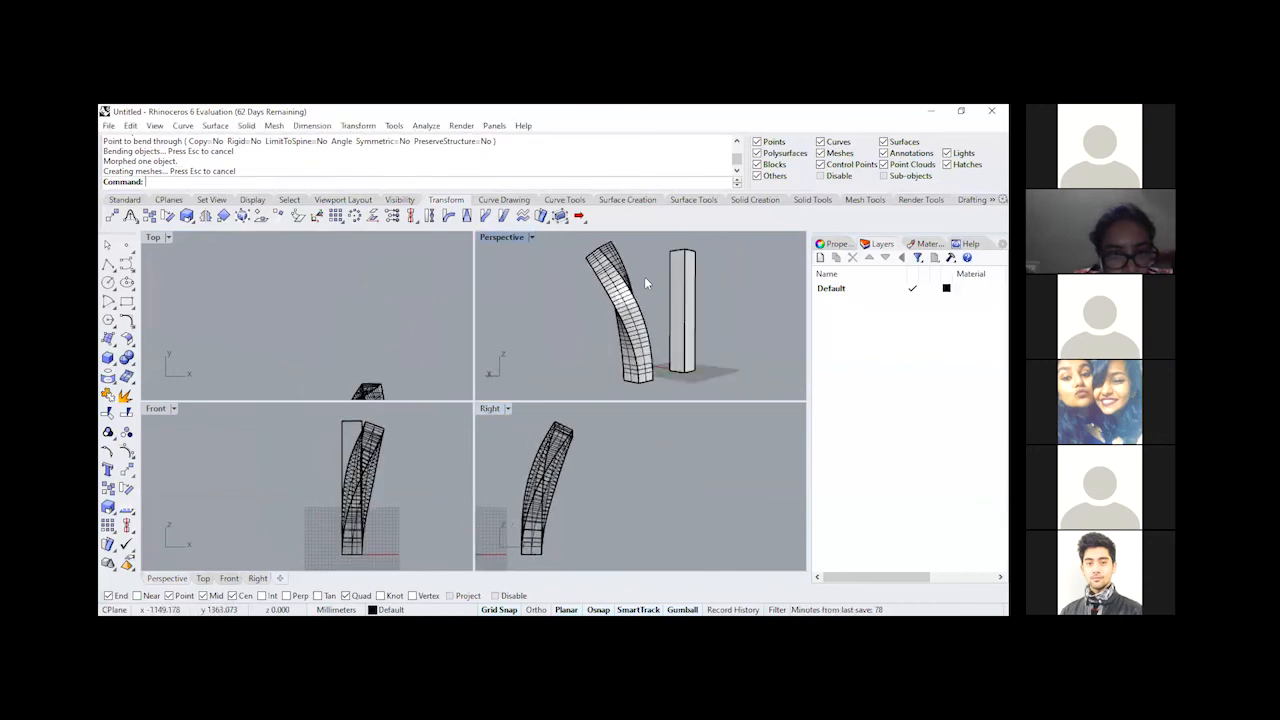
{"action": "right_click_drag", "start_coordinate": [668, 340], "coordinate": [579, 243]}
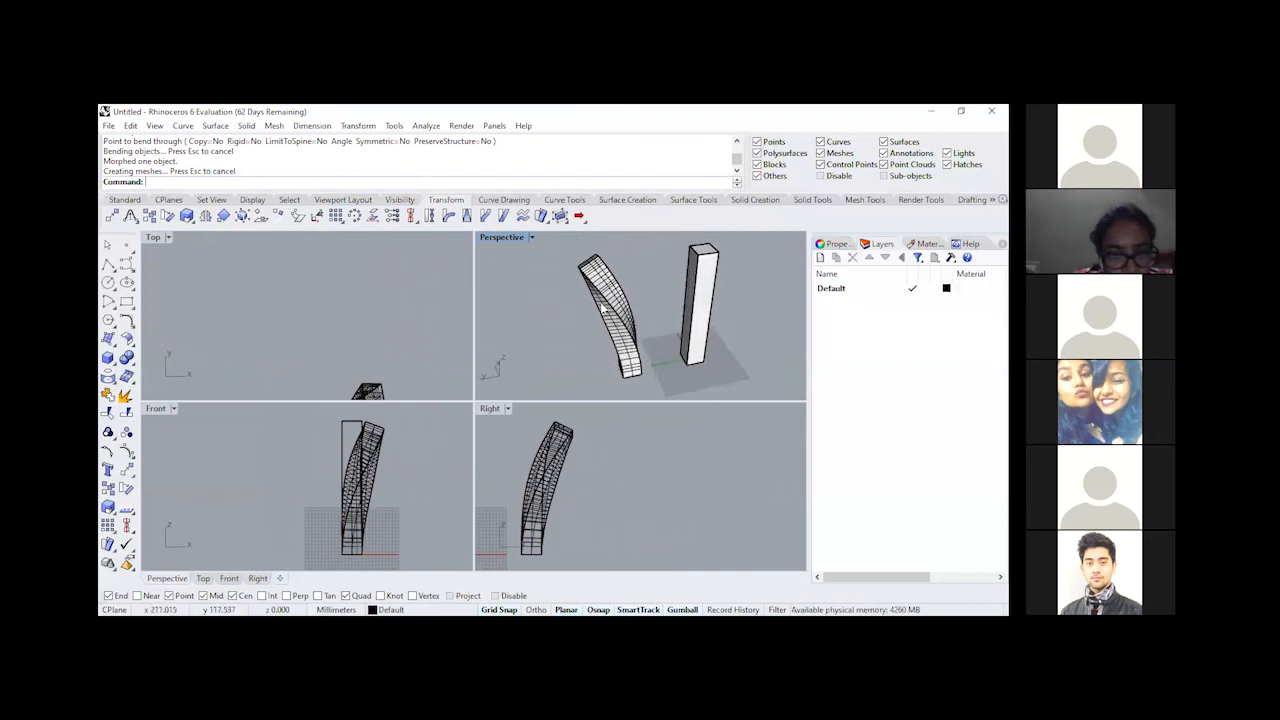
{"action": "key", "text": "ctrl+z"}
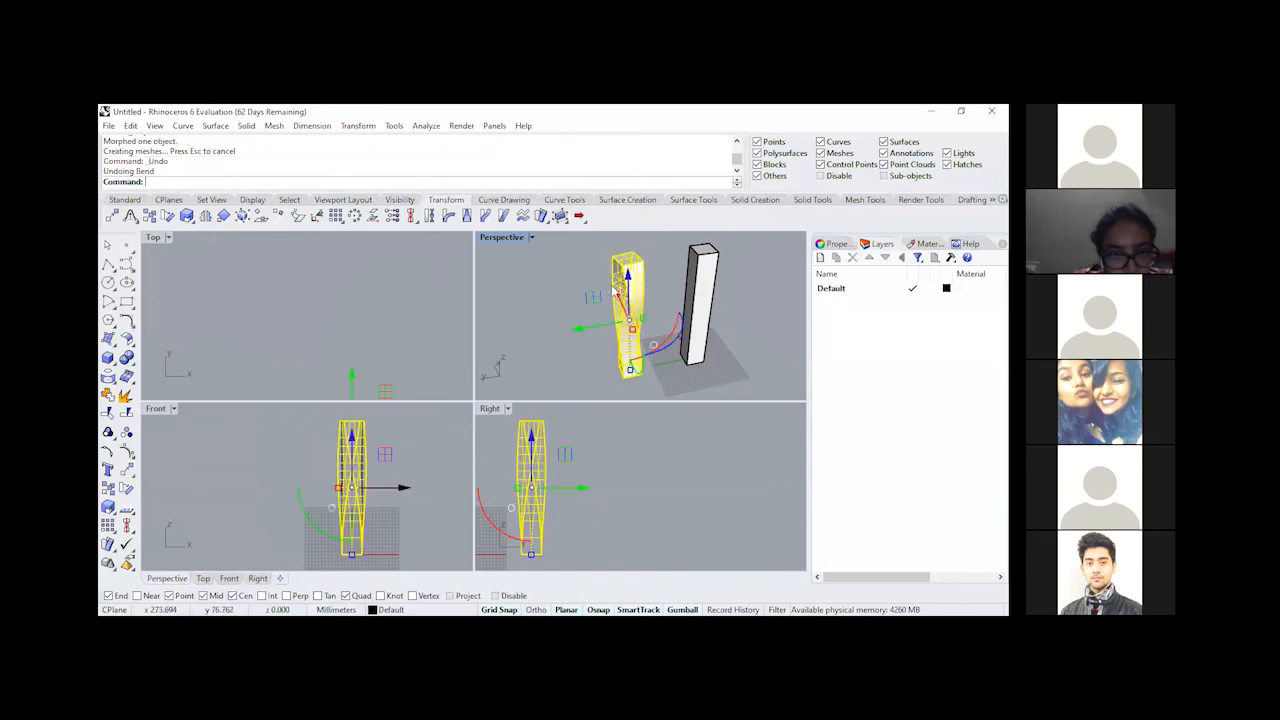
{"action": "key", "text": "Escape"}
Step: Start a Taper on the straight box in Wireframe display, with a vertical axis from its base centre to a point above its top
{"action": "left_click", "coordinate": [691, 354]}
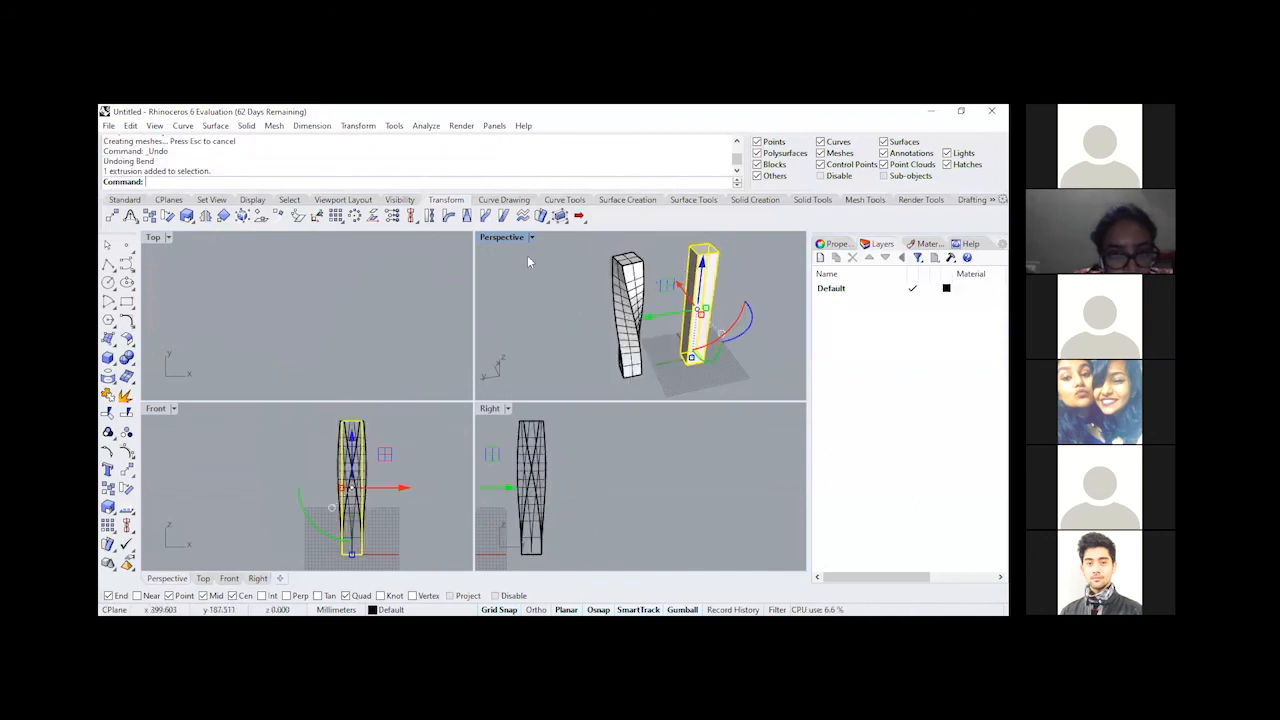
{"action": "left_click", "coordinate": [467, 216]}
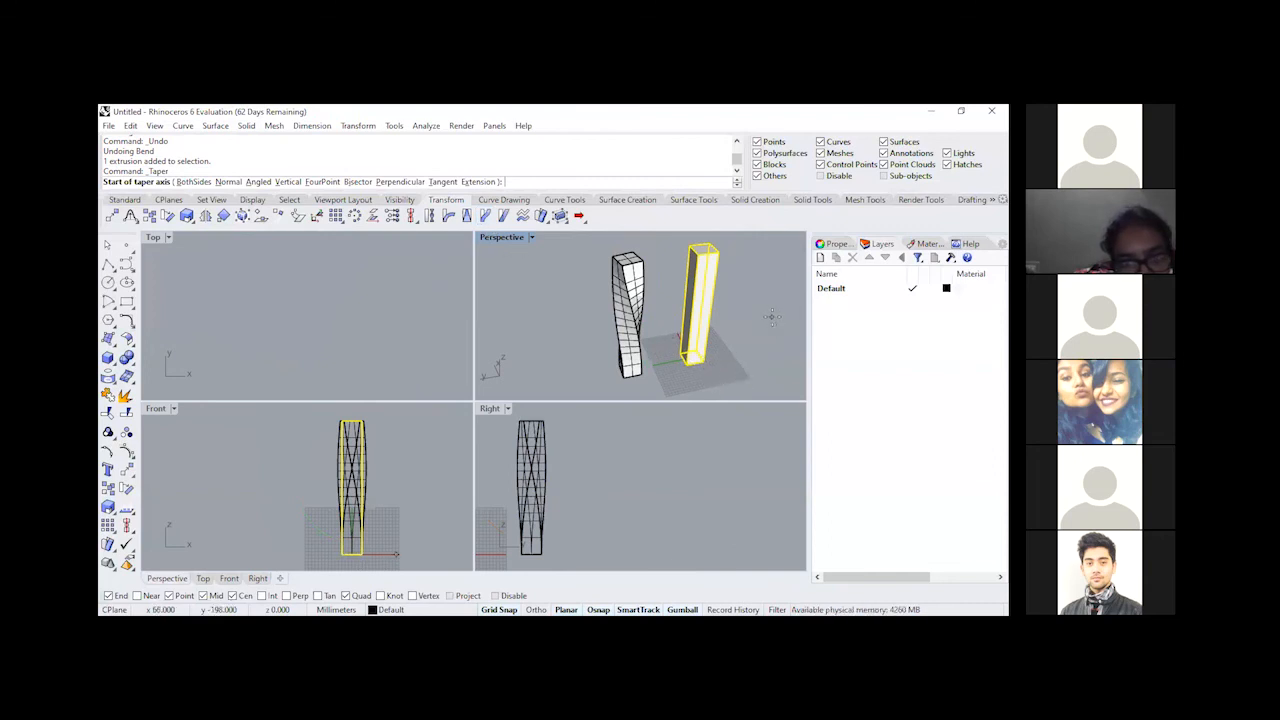
{"action": "scroll", "coordinate": [768, 325], "scroll_direction": "up", "scroll_amount": 2}
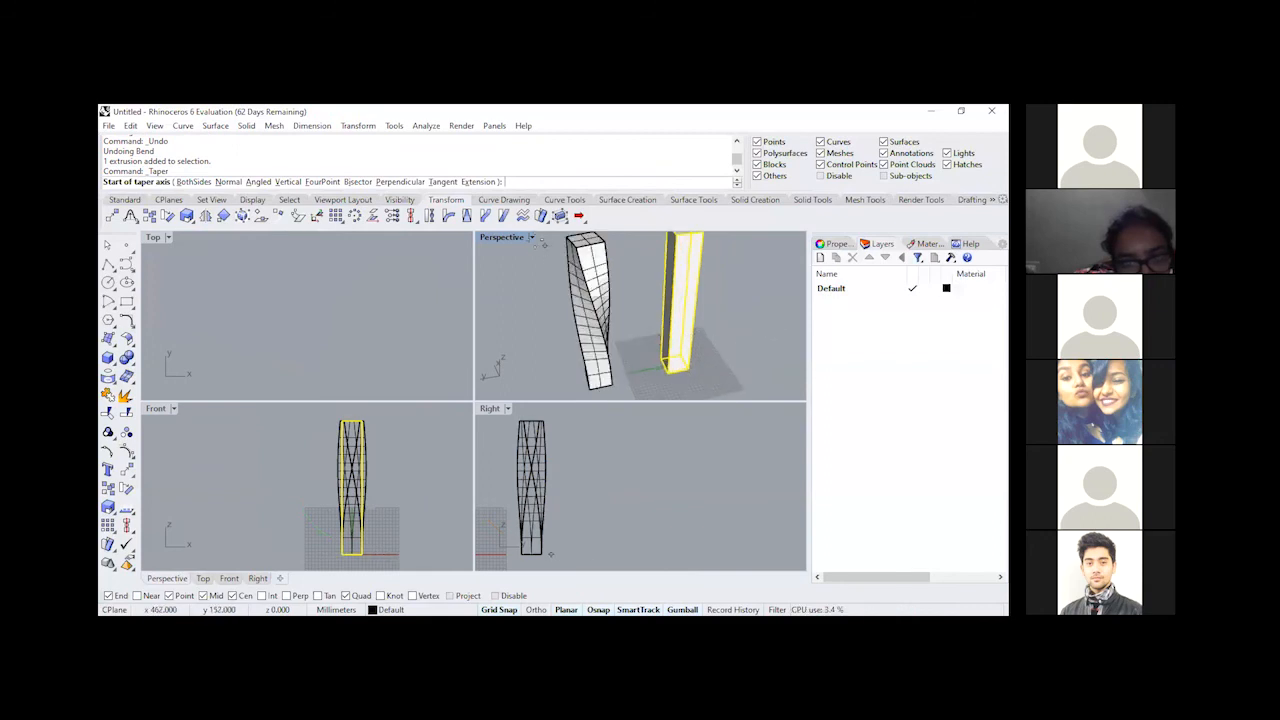
{"action": "left_click", "coordinate": [532, 237]}
{"action": "left_click", "coordinate": [575, 189]}
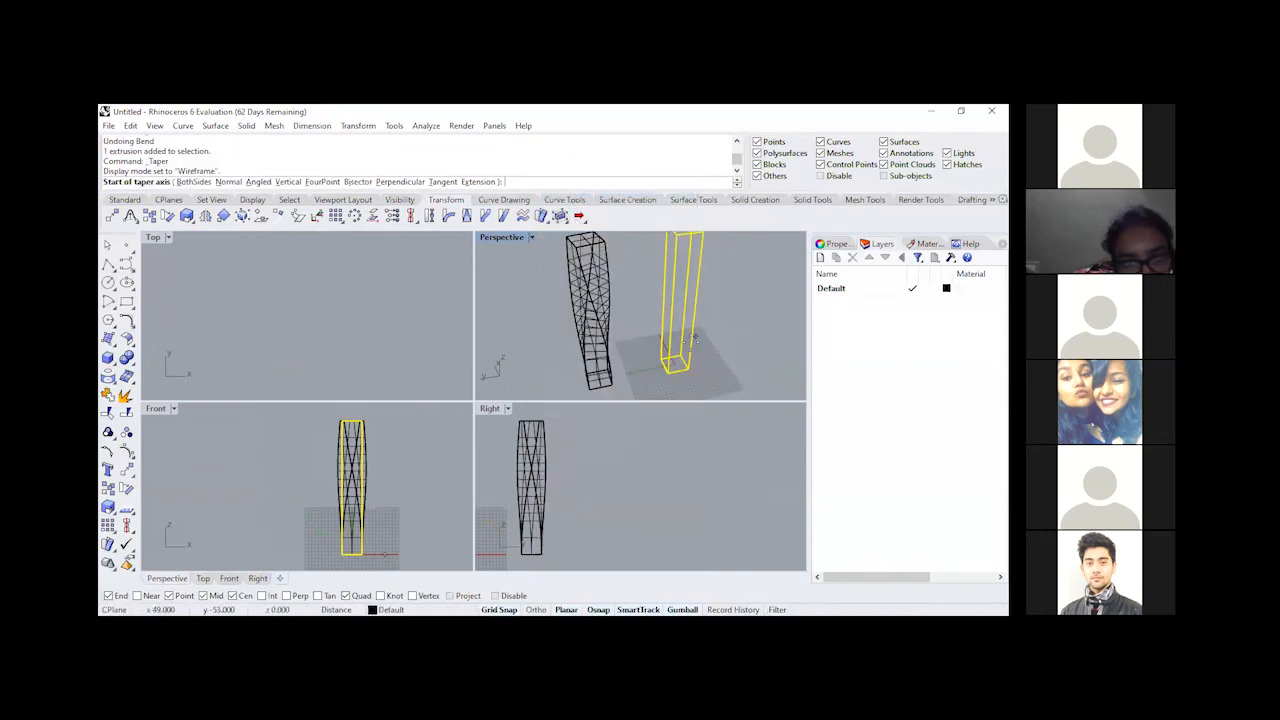
{"action": "scroll", "coordinate": [694, 339], "scroll_direction": "up", "scroll_amount": 8}
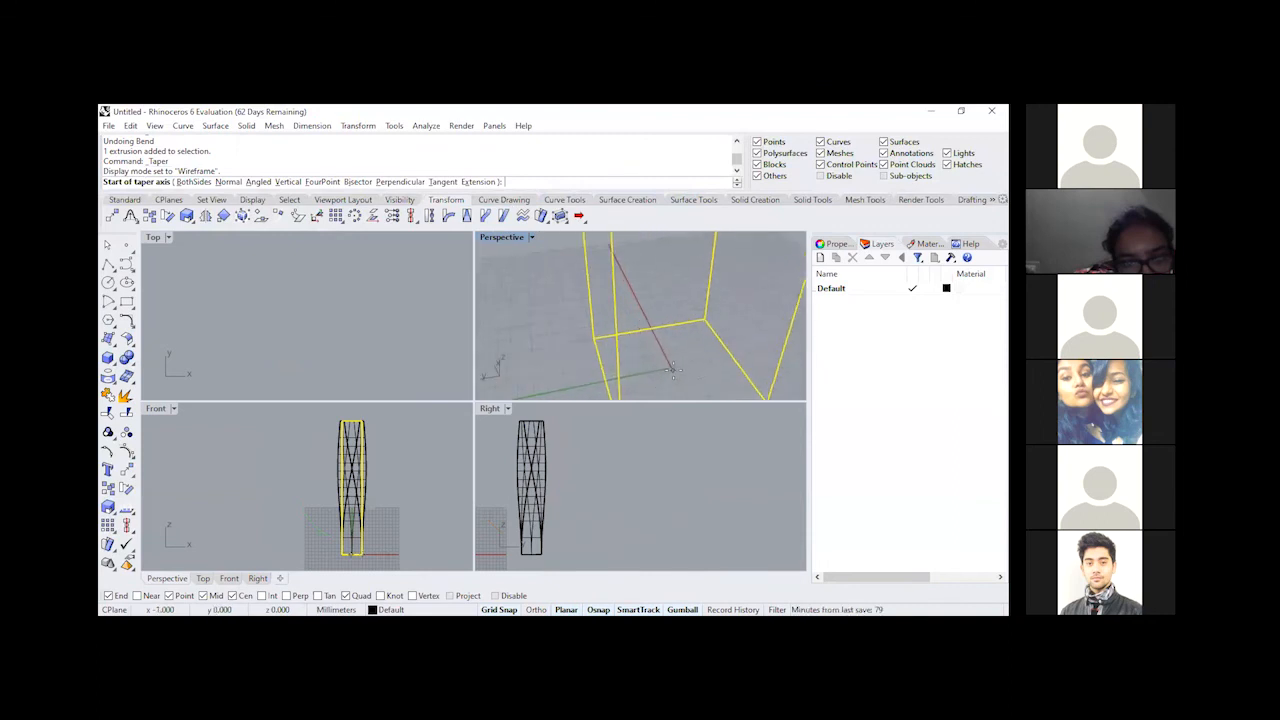
{"action": "left_click", "coordinate": [670, 367]}
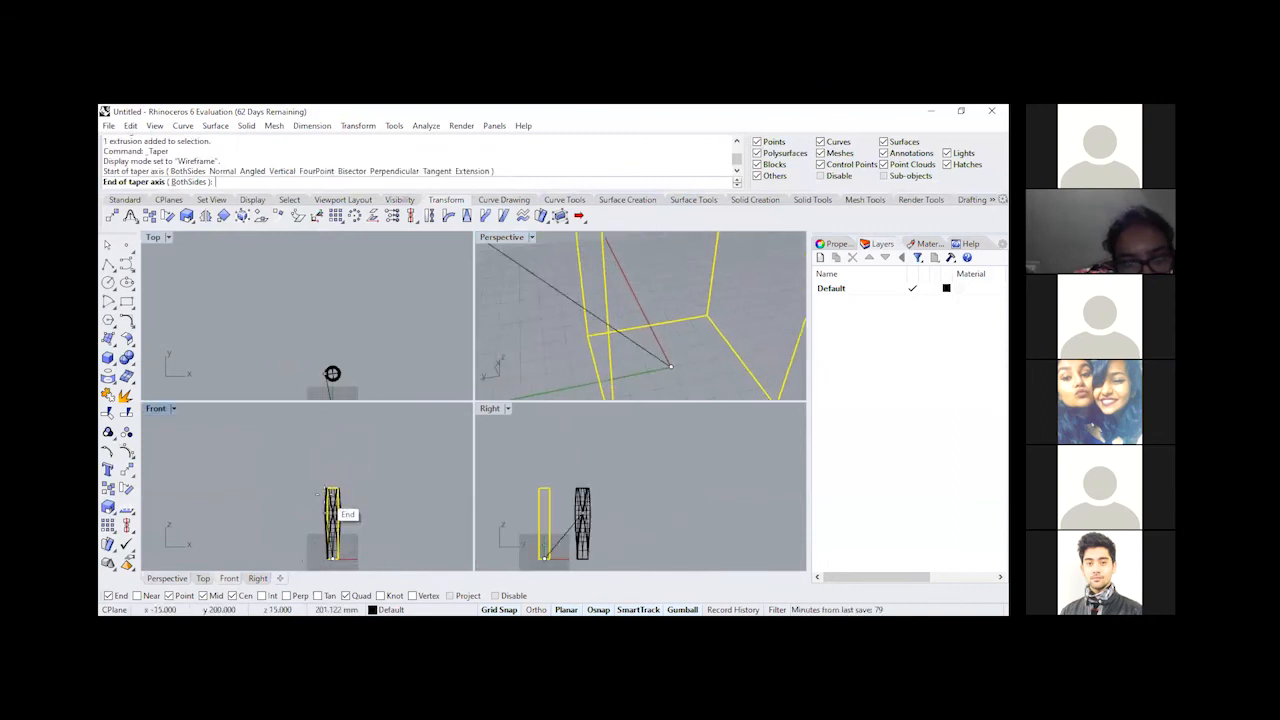
{"action": "scroll", "coordinate": [331, 494], "scroll_direction": "up", "scroll_amount": 3}
{"action": "left_click", "coordinate": [341, 461]}
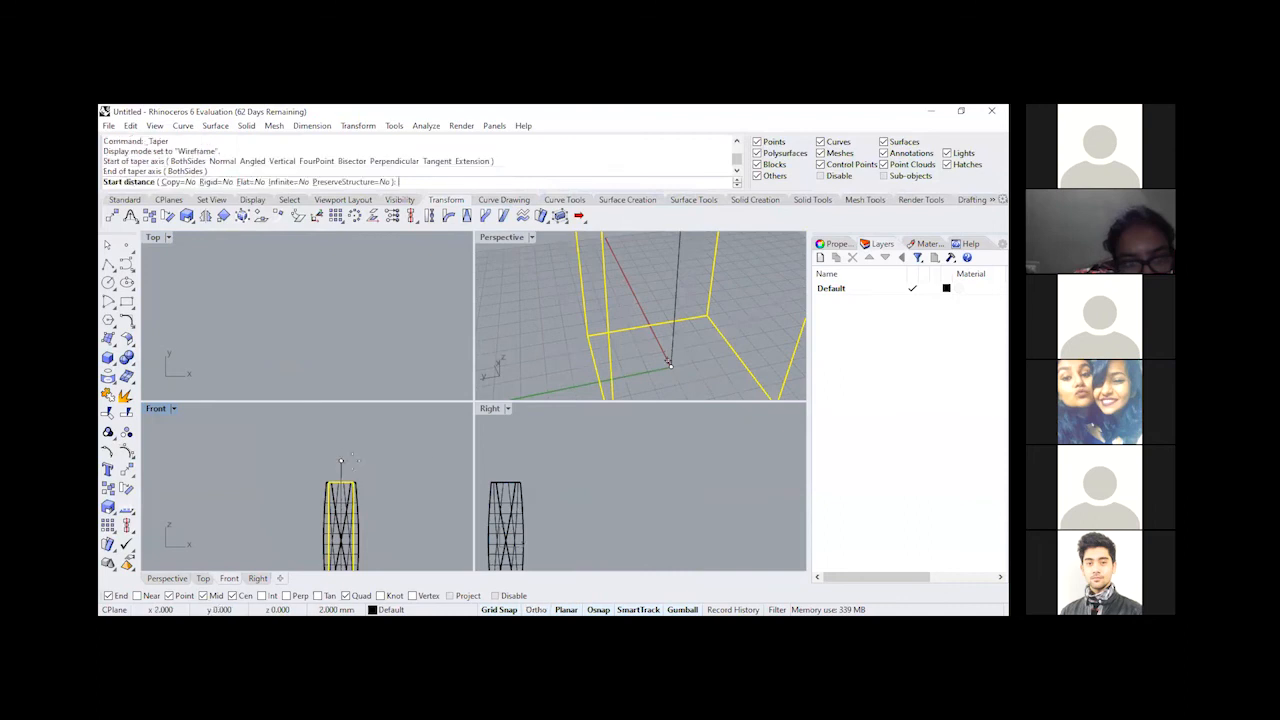
Step: Taper the box in the maximized perspective view from a 15 mm start distance at the base edge's midpoint to an end distance of about 9 mm
{"action": "scroll", "coordinate": [356, 438], "scroll_direction": "down", "scroll_amount": 4}
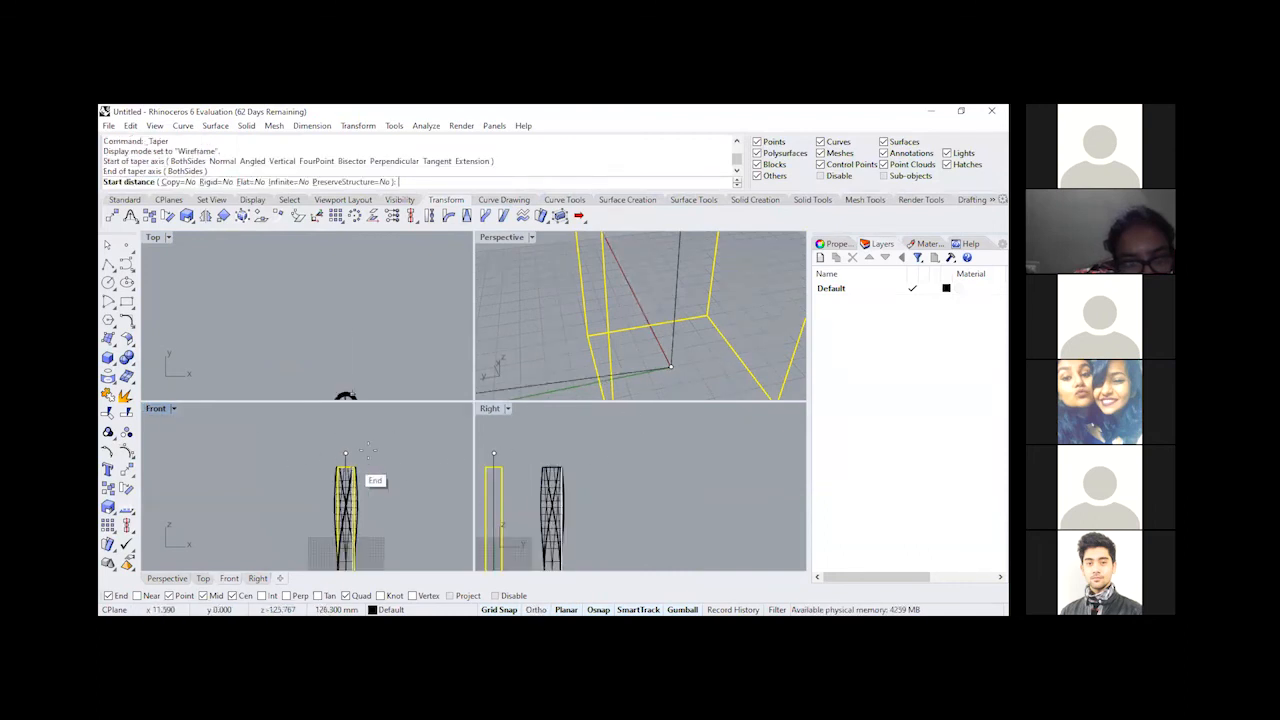
{"action": "double_click", "coordinate": [507, 242]}
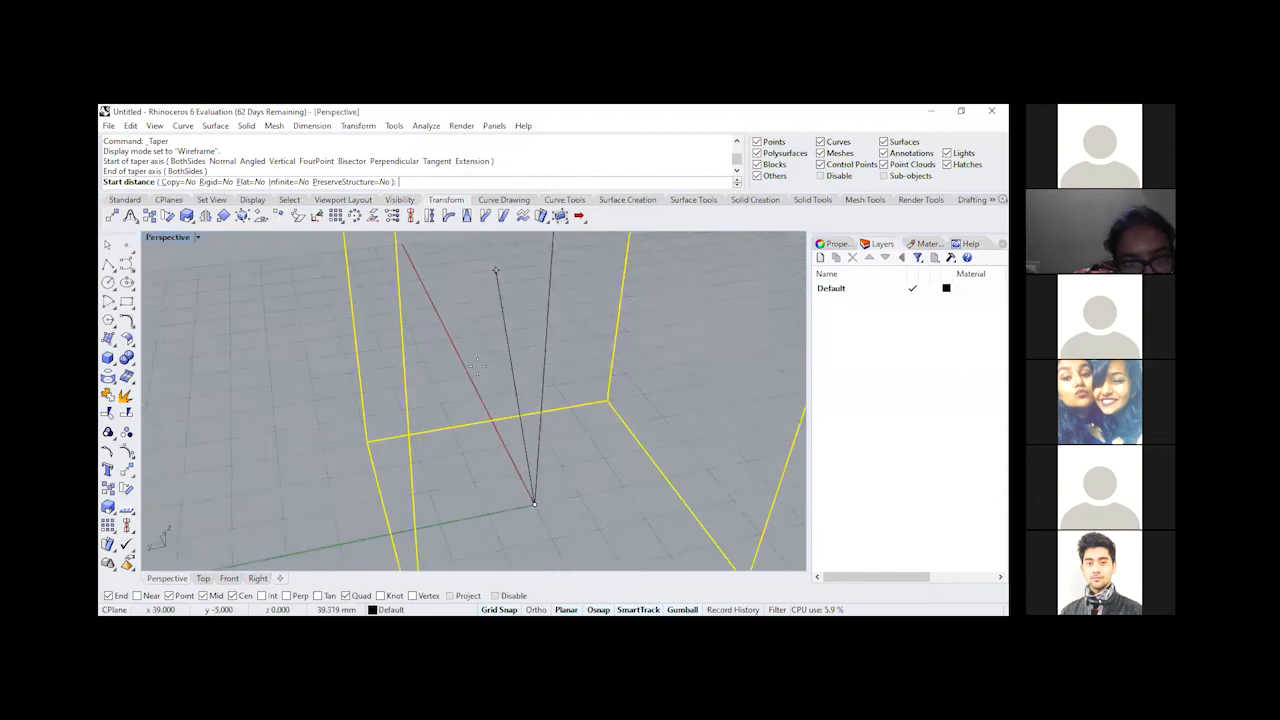
{"action": "scroll", "coordinate": [521, 503], "scroll_direction": "down", "scroll_amount": 5}
{"action": "scroll", "coordinate": [521, 502], "scroll_direction": "down", "scroll_amount": 3}
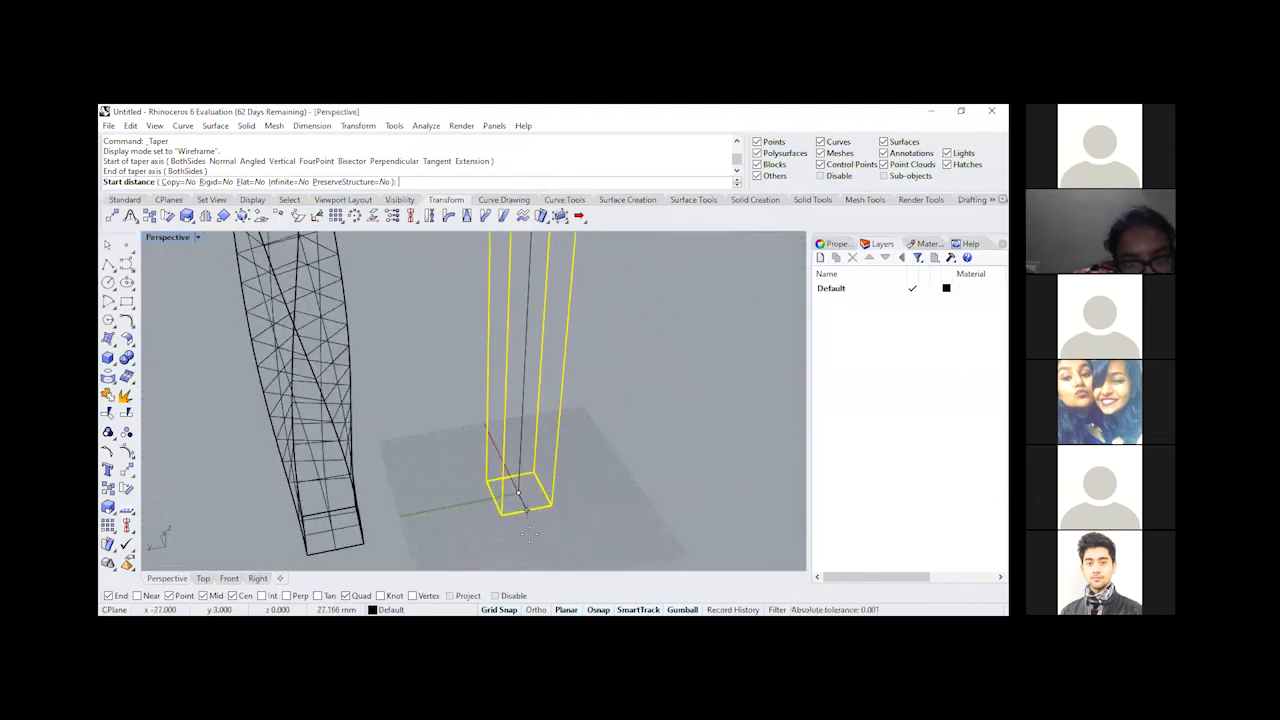
{"action": "scroll", "coordinate": [521, 502], "scroll_direction": "up", "scroll_amount": 4}
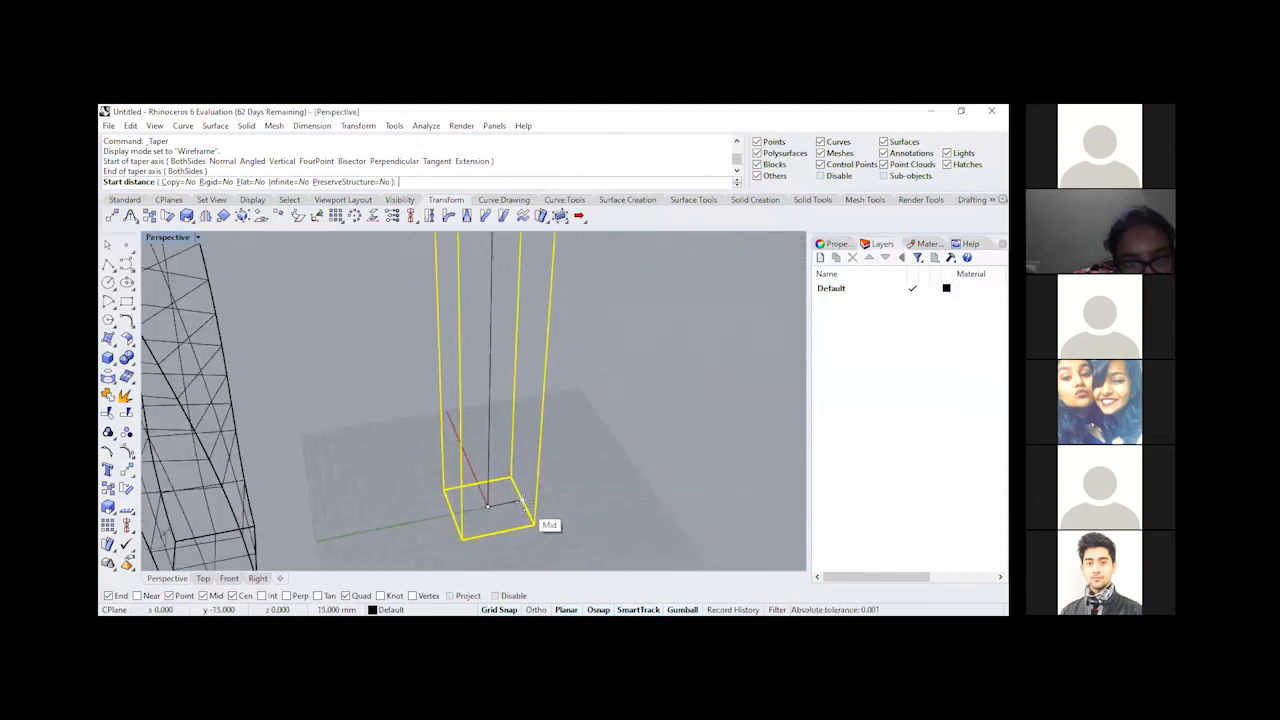
{"action": "left_click", "coordinate": [522, 500]}
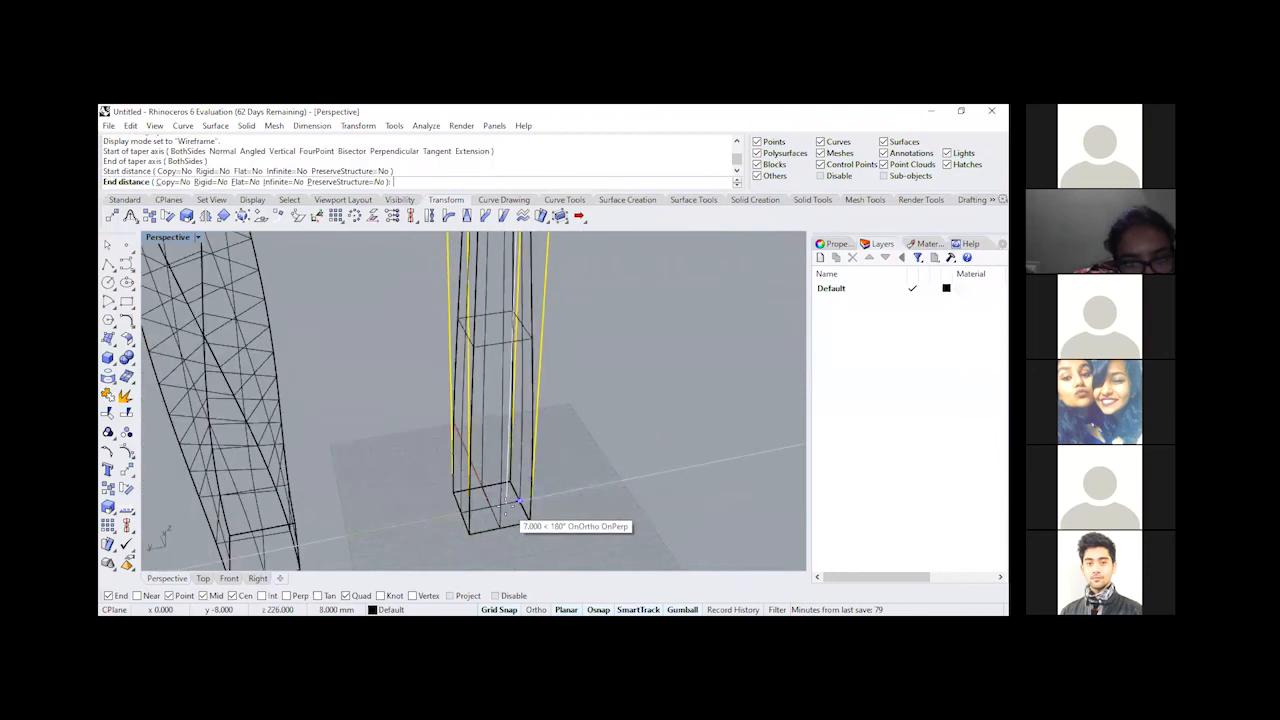
{"action": "scroll", "coordinate": [531, 497], "scroll_direction": "up", "scroll_amount": 2}
{"action": "scroll", "coordinate": [531, 497], "scroll_direction": "up", "scroll_amount": 2}
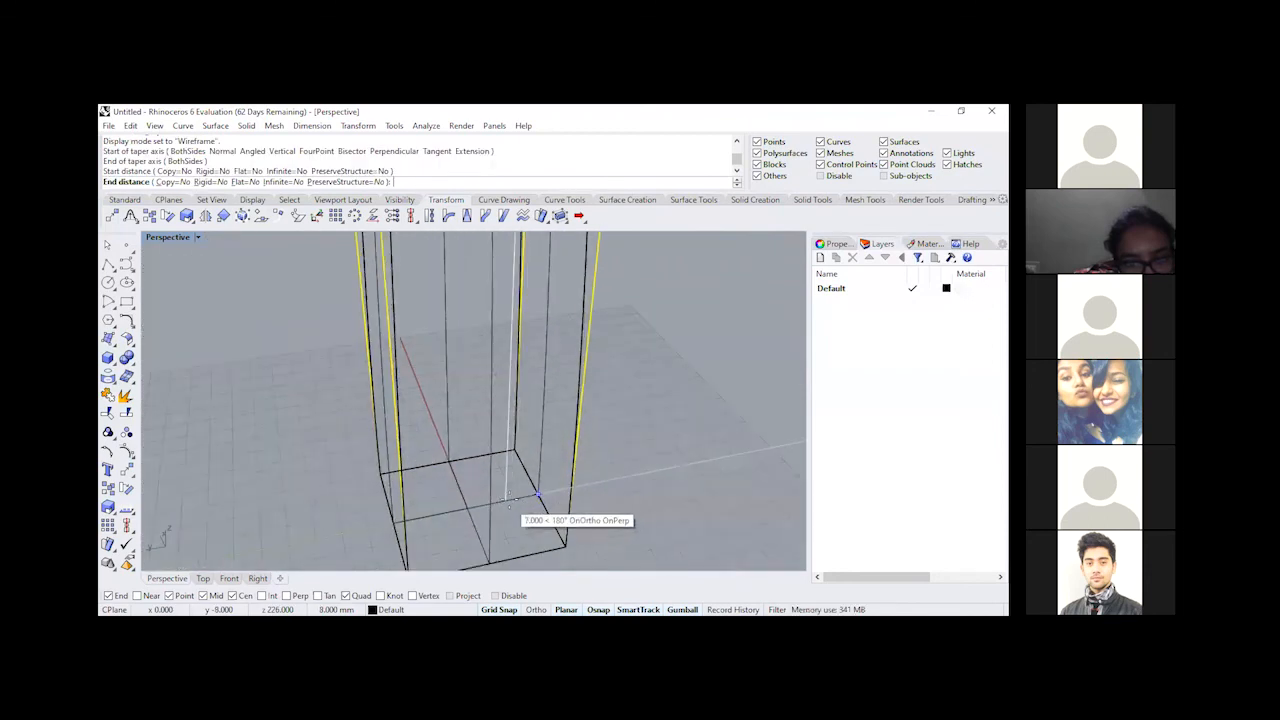
{"action": "left_click", "coordinate": [510, 496]}
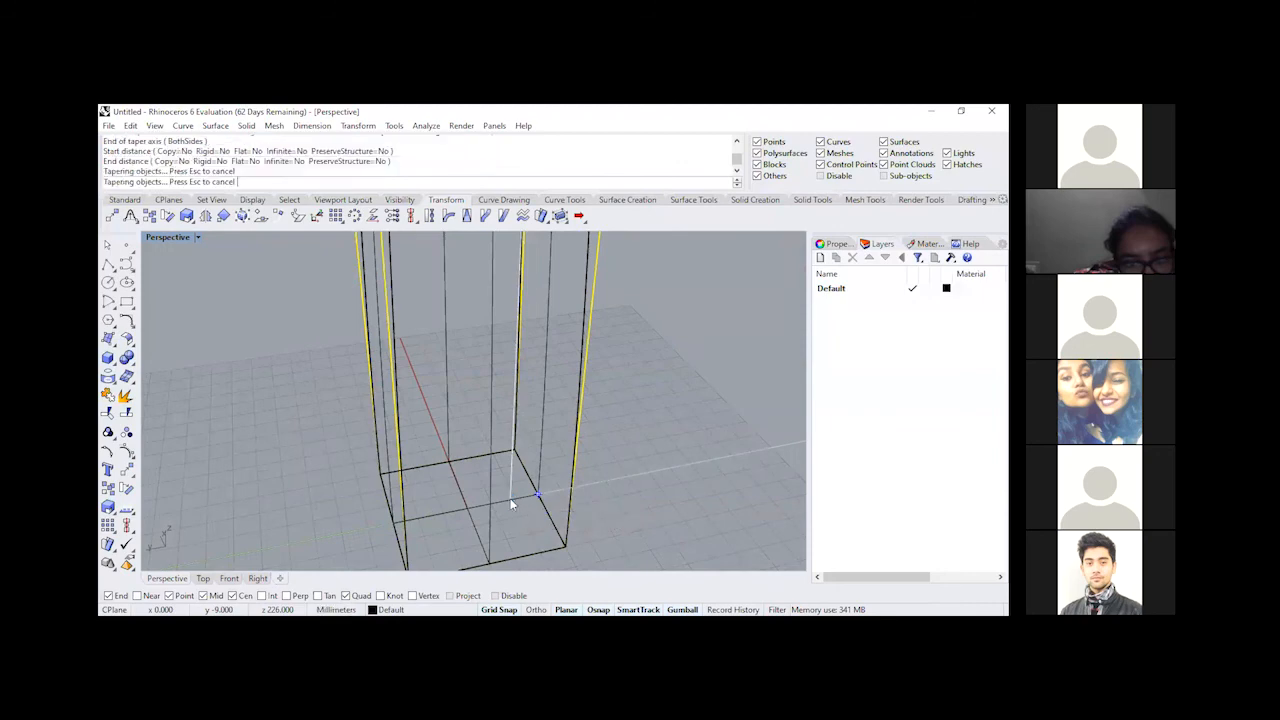
Step: Clear the selection, switch the perspective view to Shaded display and look at the tapered box from the side and above
{"action": "scroll", "coordinate": [502, 506], "scroll_direction": "down", "scroll_amount": 5}
{"action": "right_click_drag", "start_coordinate": [482, 475], "coordinate": [514, 435]}
{"action": "left_click", "coordinate": [538, 335]}
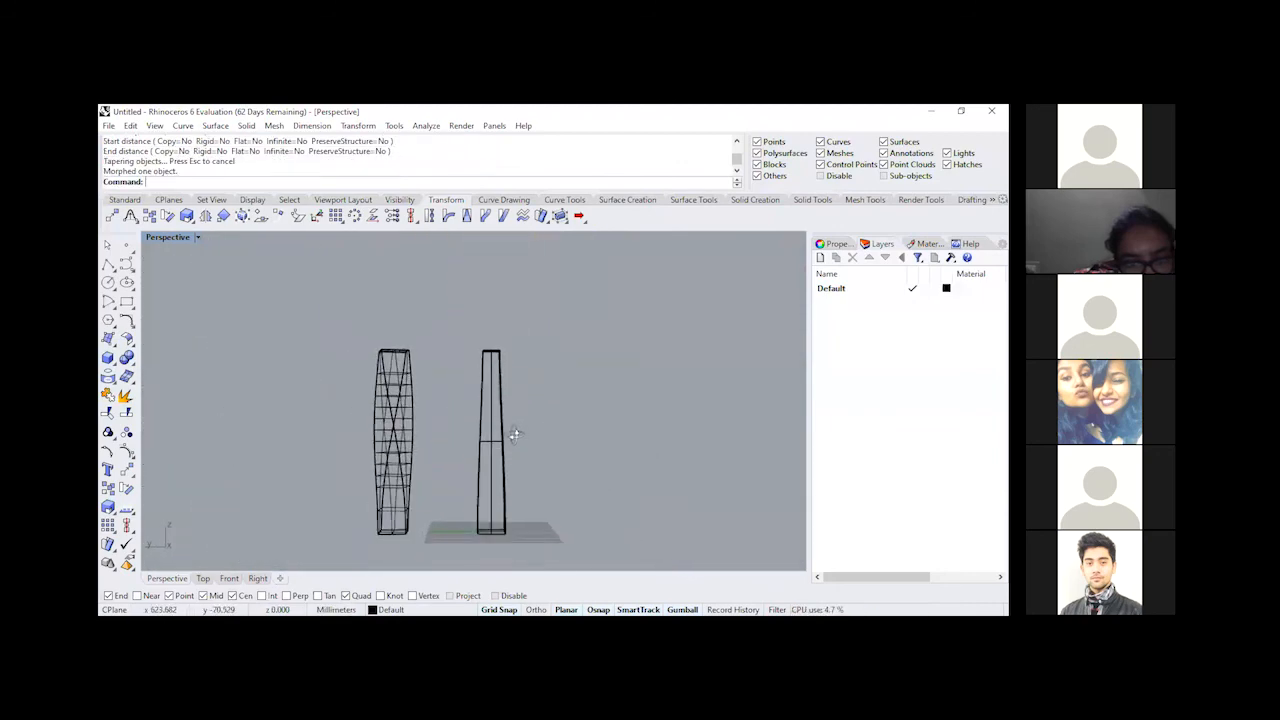
{"action": "left_click", "coordinate": [198, 237]}
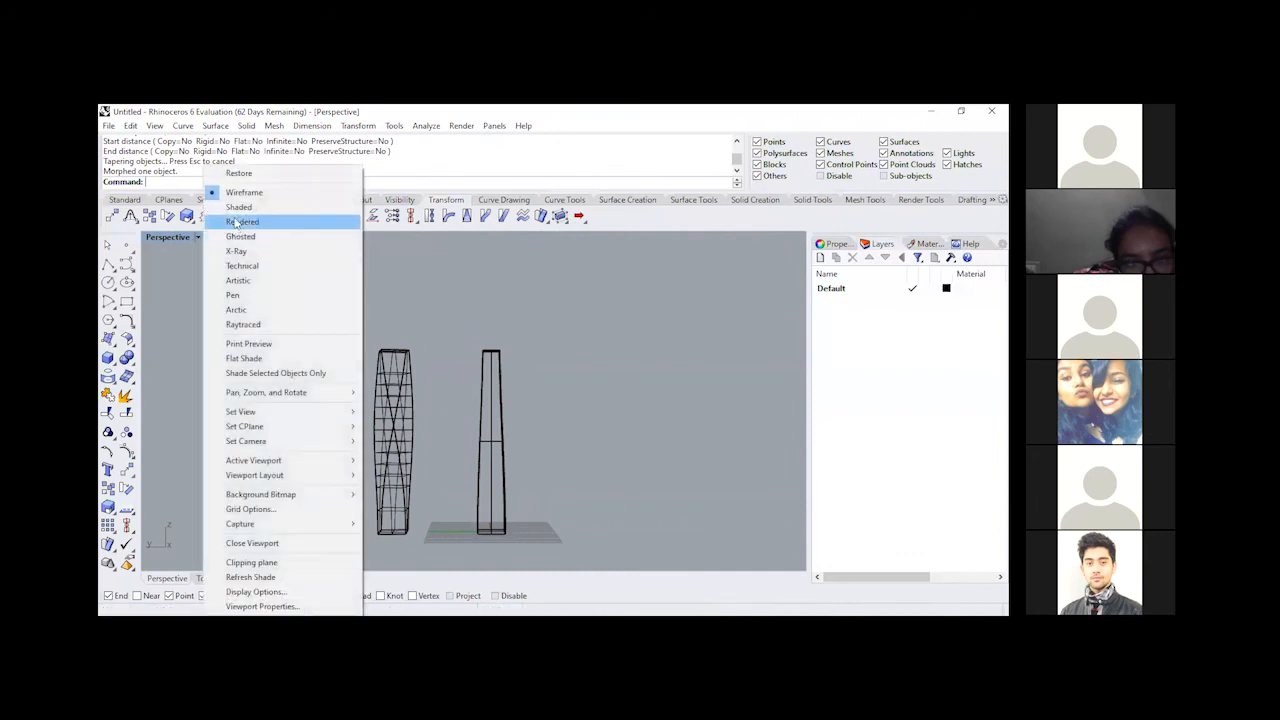
{"action": "left_click", "coordinate": [222, 214]}
{"action": "right_click_drag", "start_coordinate": [562, 400], "coordinate": [533, 244]}
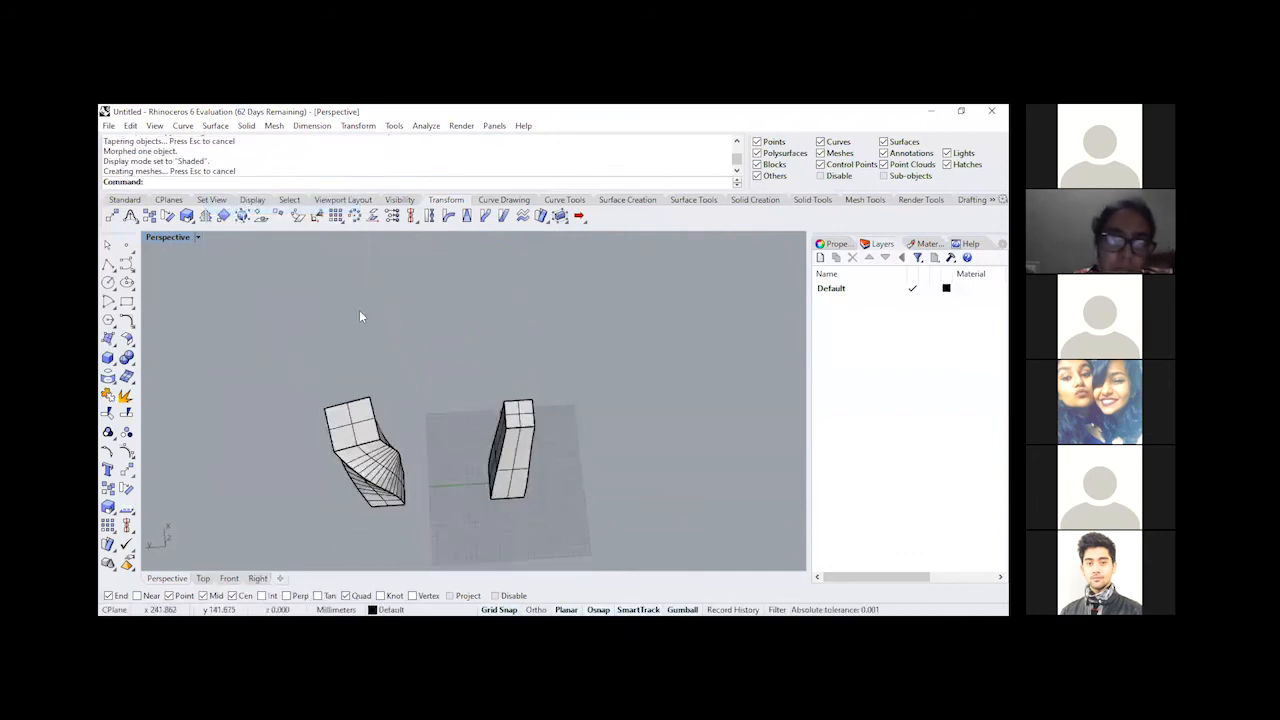
{"action": "scroll", "coordinate": [517, 429], "scroll_direction": "up", "scroll_amount": 5}
{"action": "right_click_drag", "start_coordinate": [462, 387], "coordinate": [452, 415]}
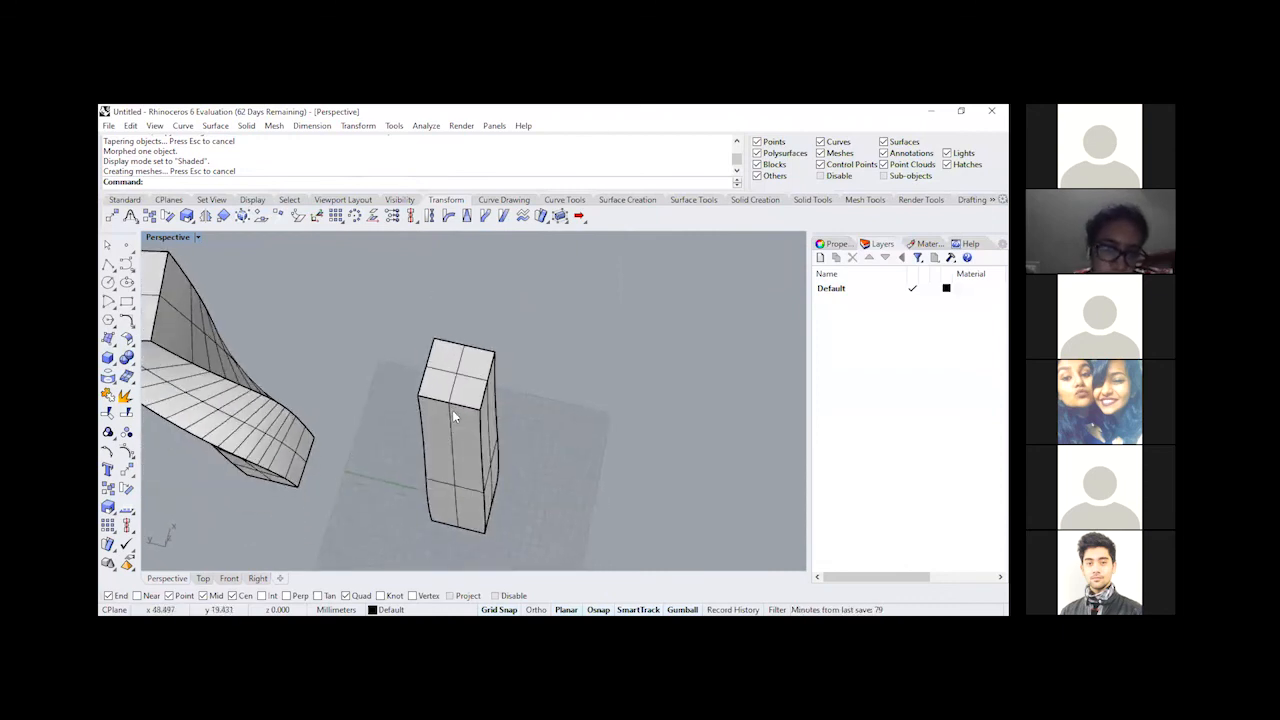
Step: Start a Twist on the tapered box and switch the perspective view to Wireframe display to locate the axis start at its base centre
{"action": "left_click", "coordinate": [472, 368]}
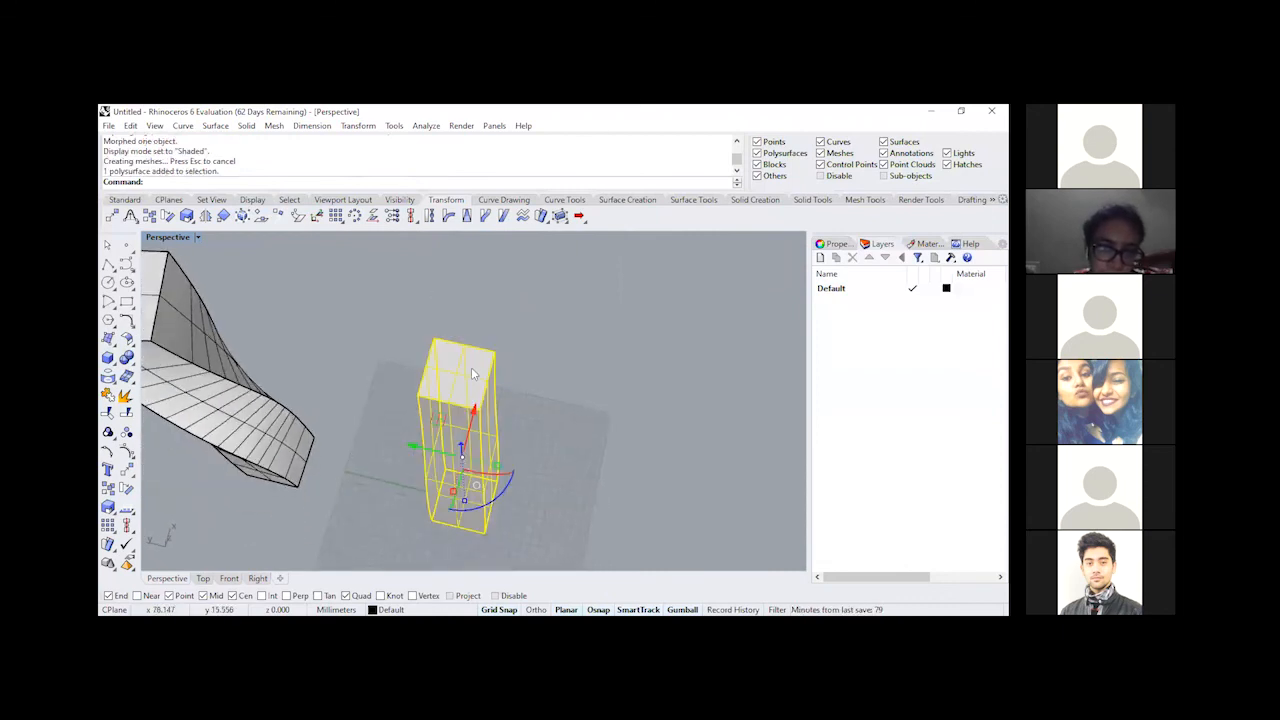
{"action": "left_click", "coordinate": [429, 218]}
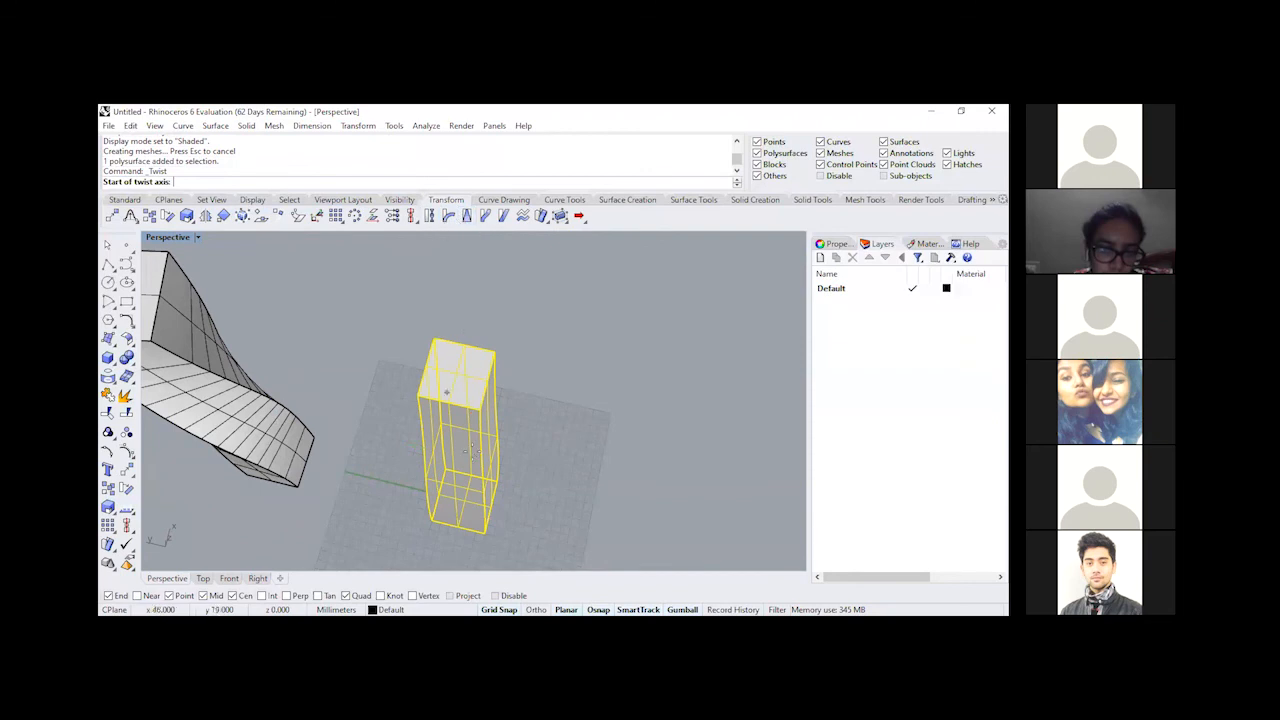
{"action": "scroll", "coordinate": [472, 530], "scroll_direction": "up", "scroll_amount": 3}
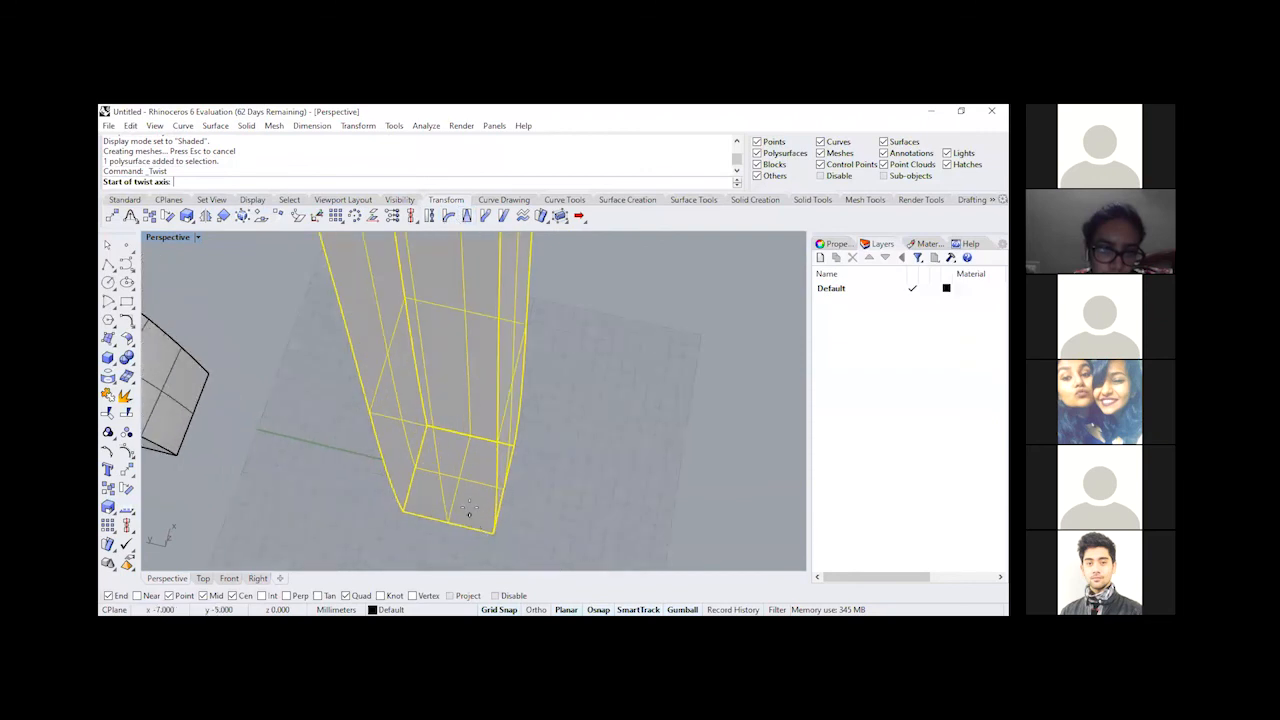
{"action": "left_click", "coordinate": [197, 237]}
{"action": "left_click", "coordinate": [235, 192]}
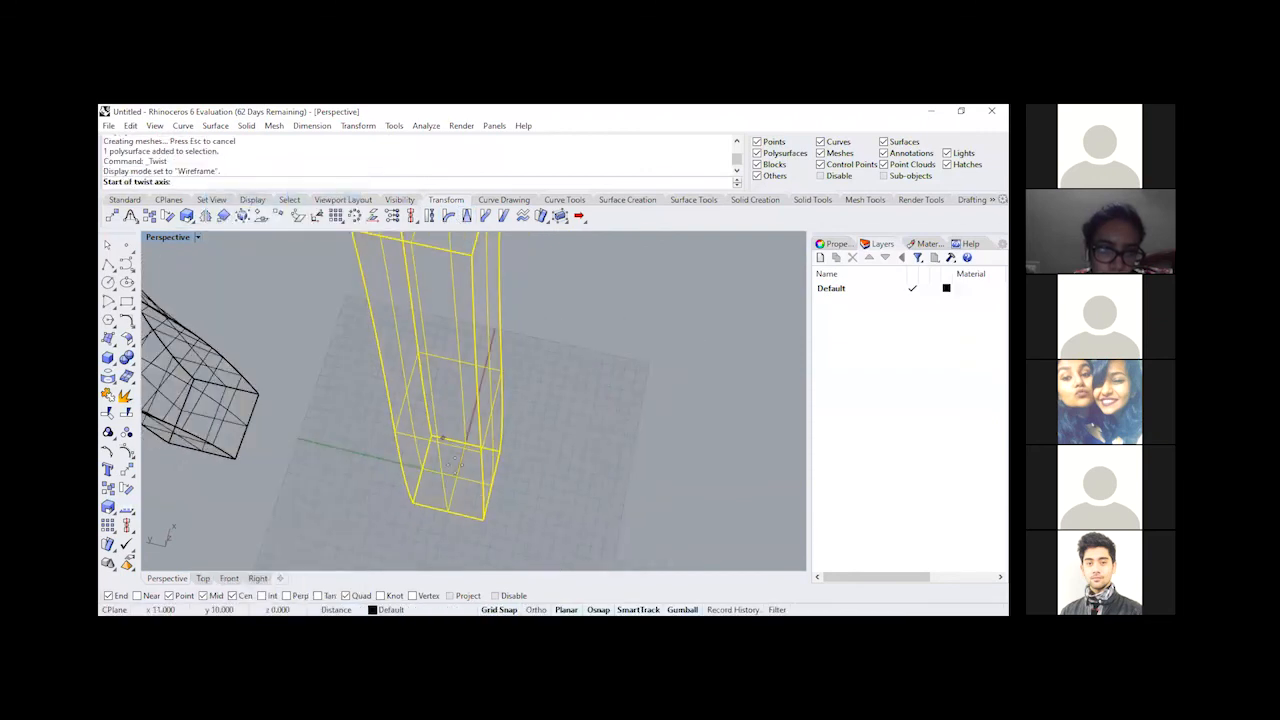
{"action": "scroll", "coordinate": [455, 463], "scroll_direction": "up", "scroll_amount": 4}
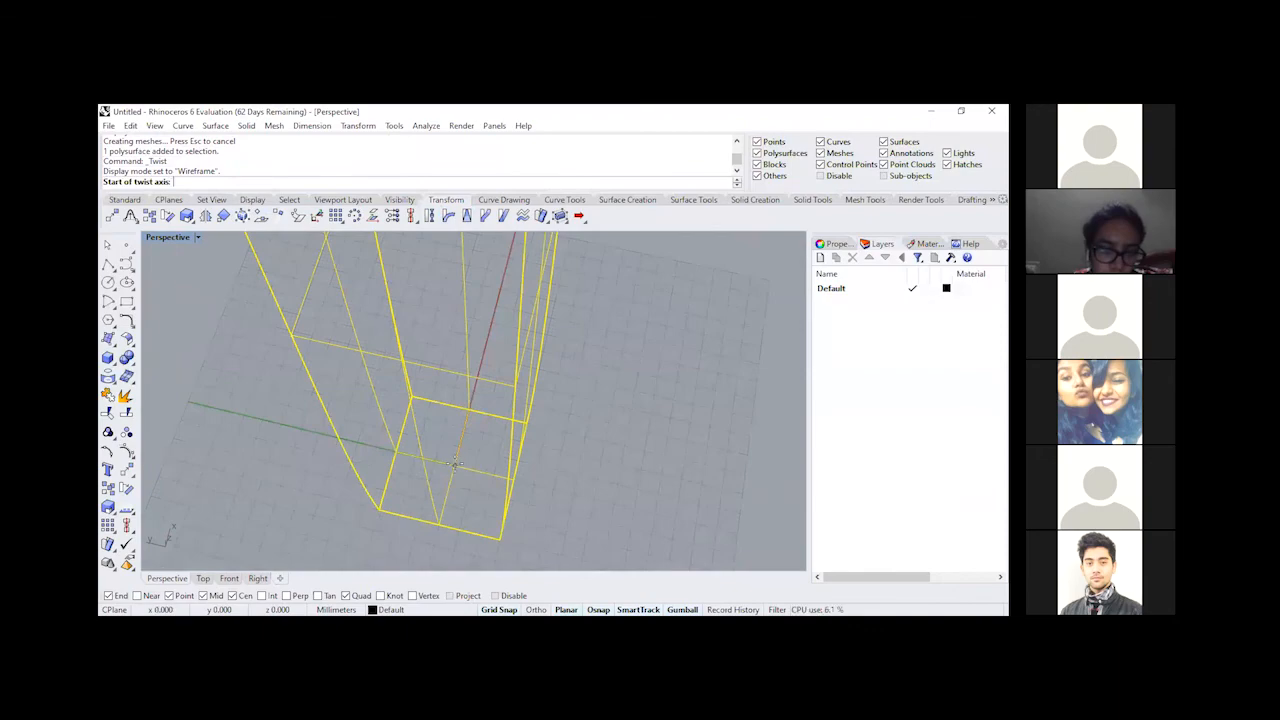